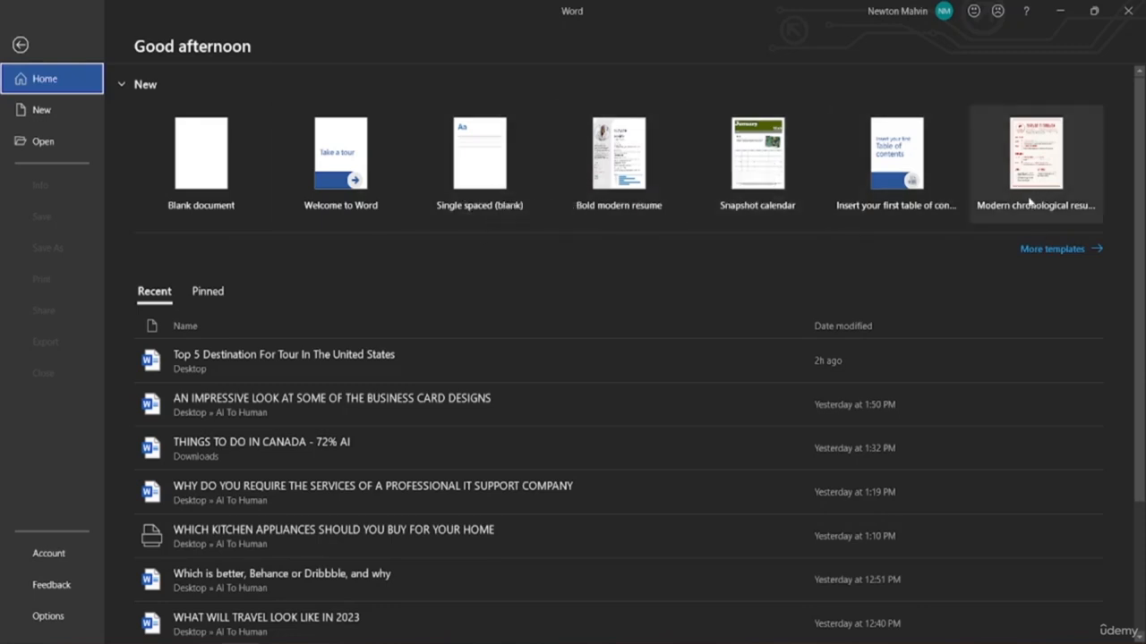
# Create blank Document2 from the templates gallery, type and erase test letters, then reopen the start page
pyautogui.click(1056, 254)
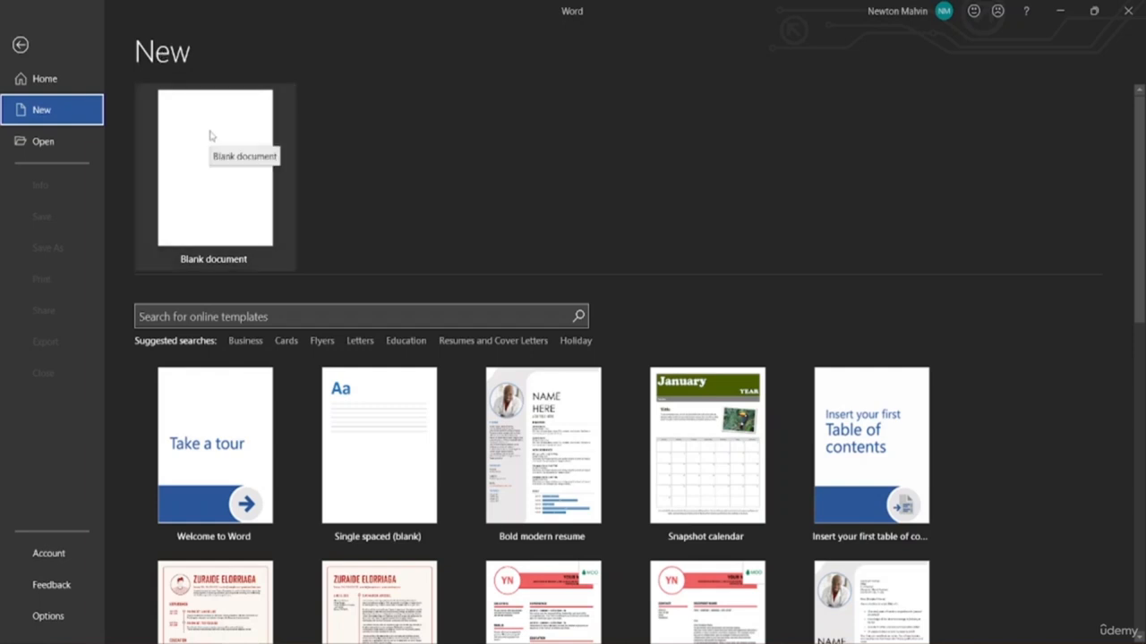
pyautogui.click(213, 186)
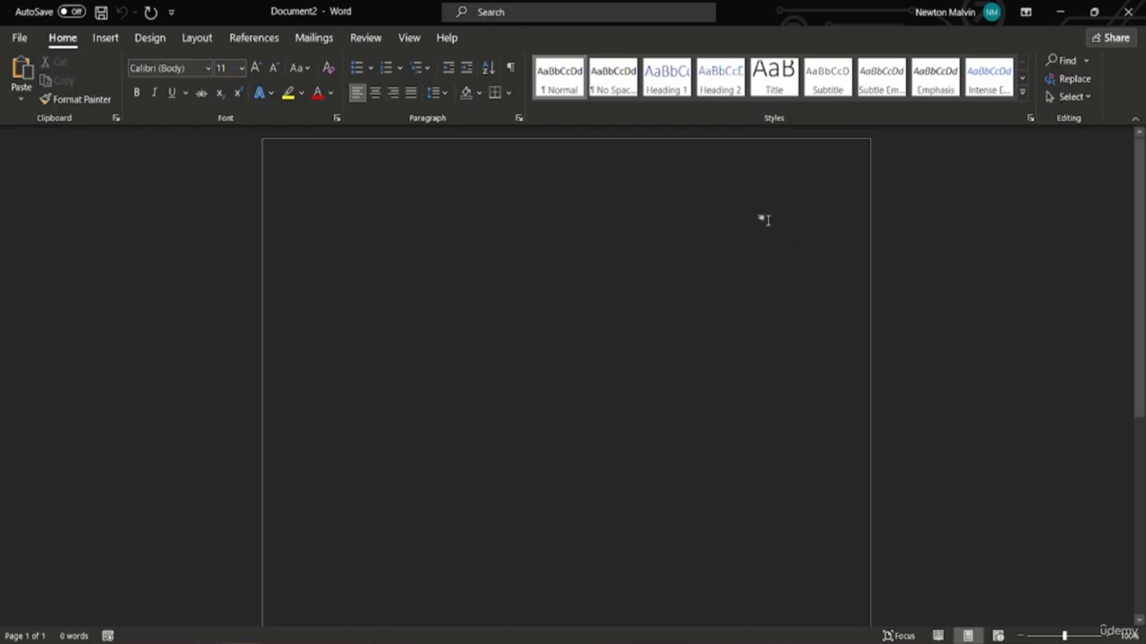
pyautogui.write('GHFGJK')
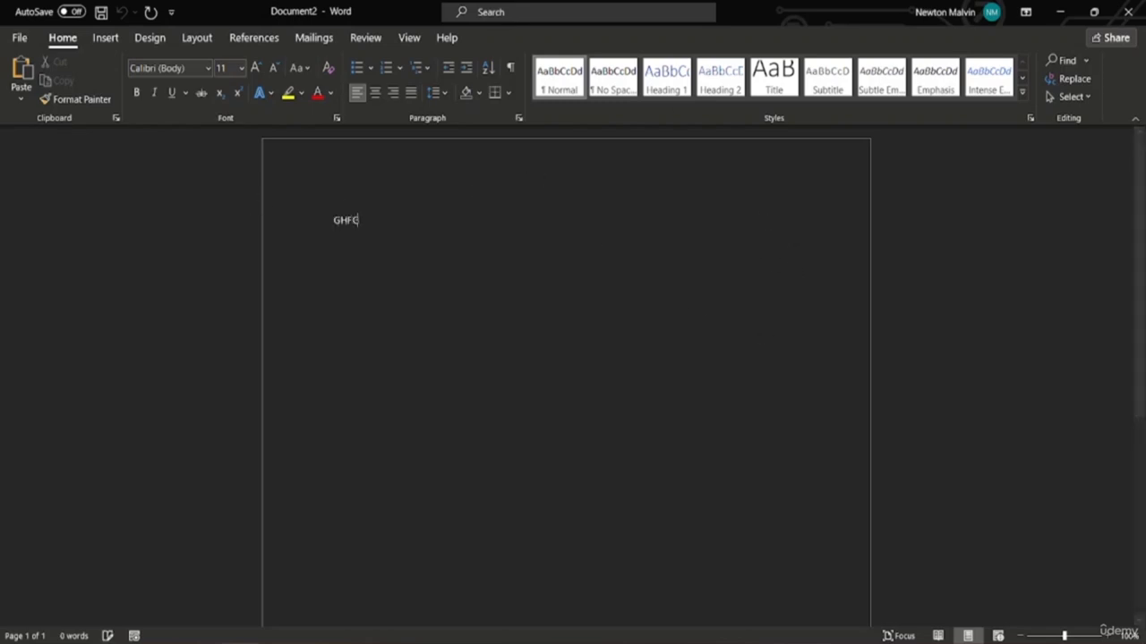
pyautogui.press('BackSpace')
pyautogui.press('BackSpace')
pyautogui.press('BackSpace')
pyautogui.press('BackSpace')
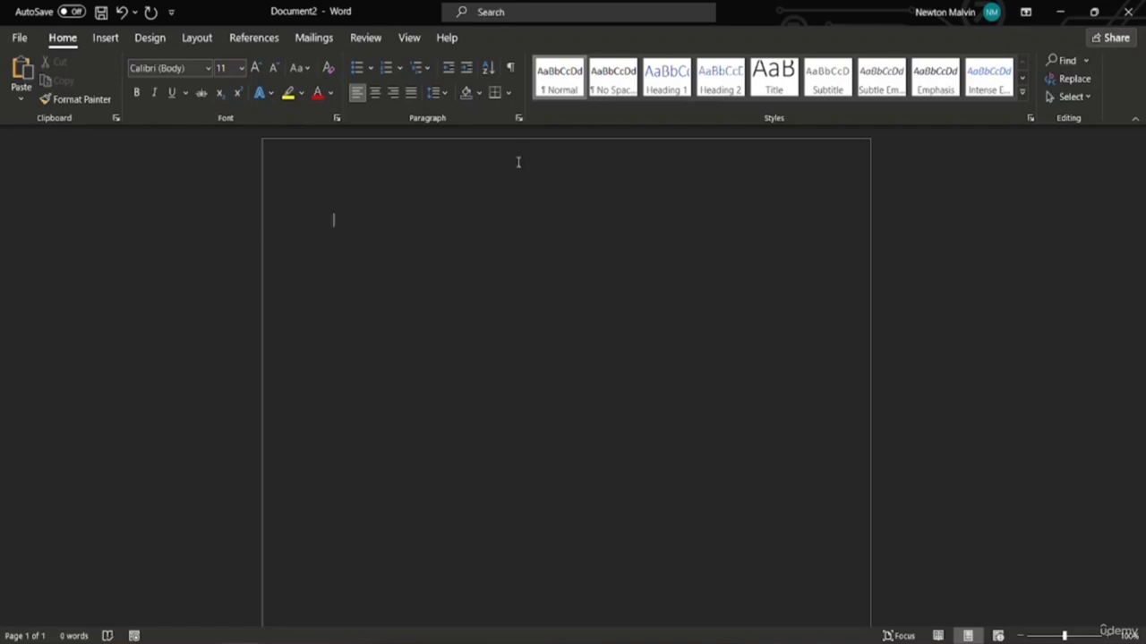
pyautogui.click(19, 37)
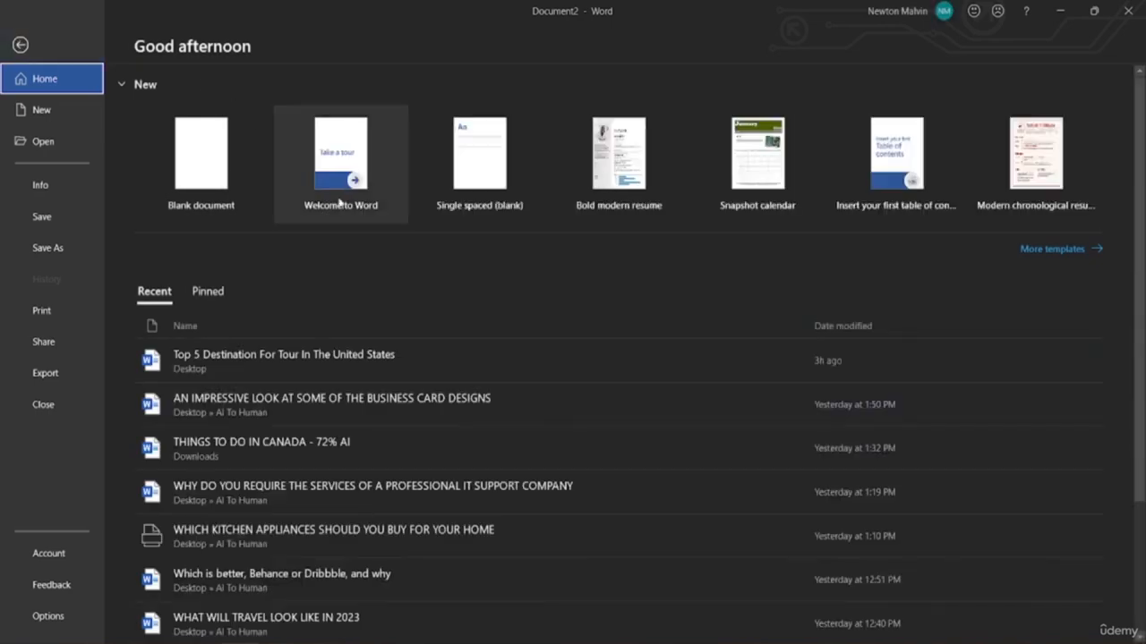
# Scroll through the template gallery of résumés, cover letters and brochures, then return to the document
pyautogui.click(1065, 250)
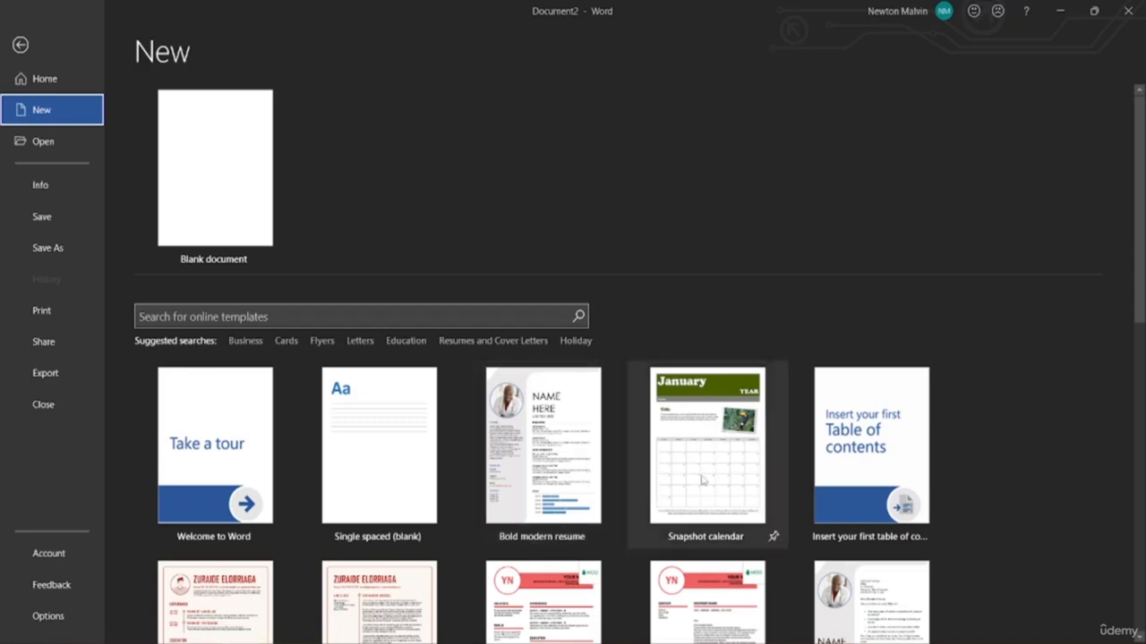
pyautogui.scroll(-3, 877, 491)
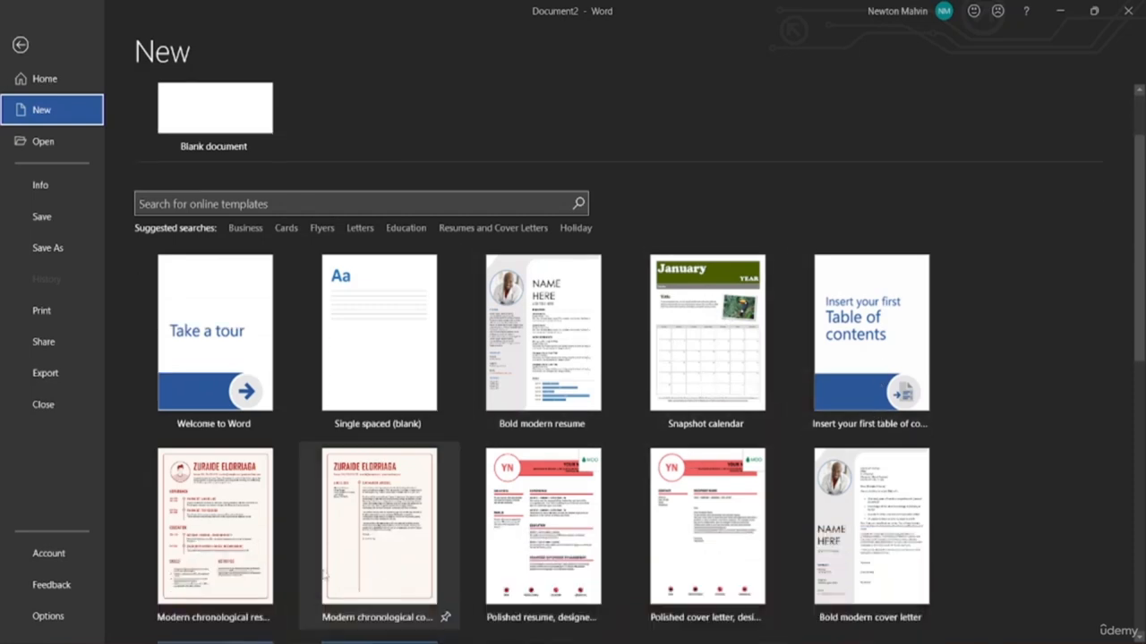
pyautogui.scroll(-2, 619, 475)
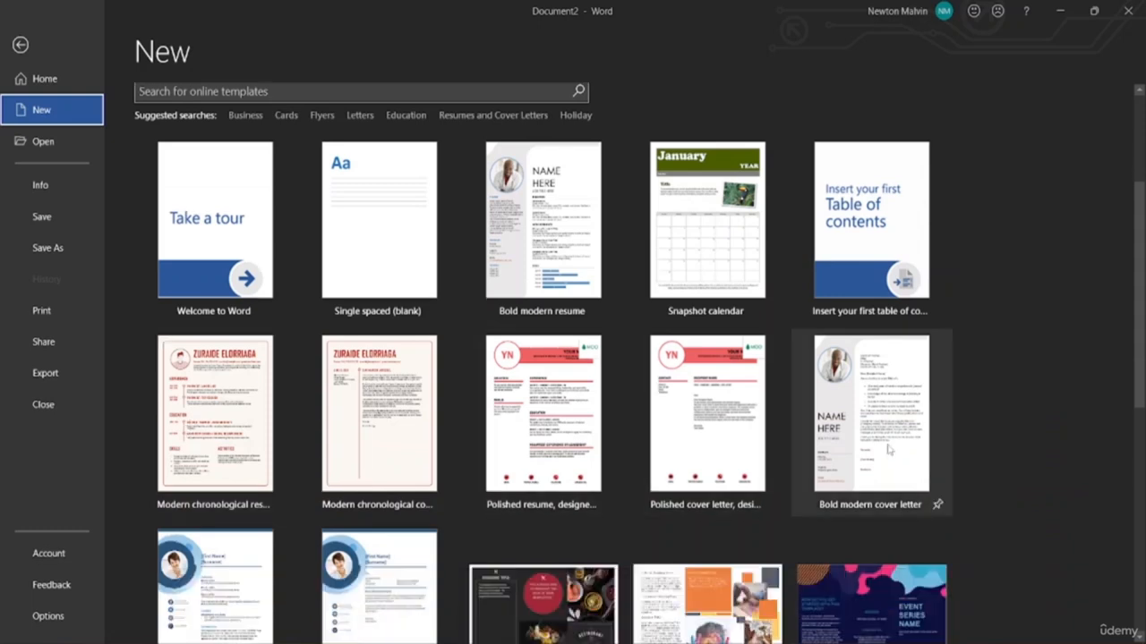
pyautogui.scroll(-4, 461, 542)
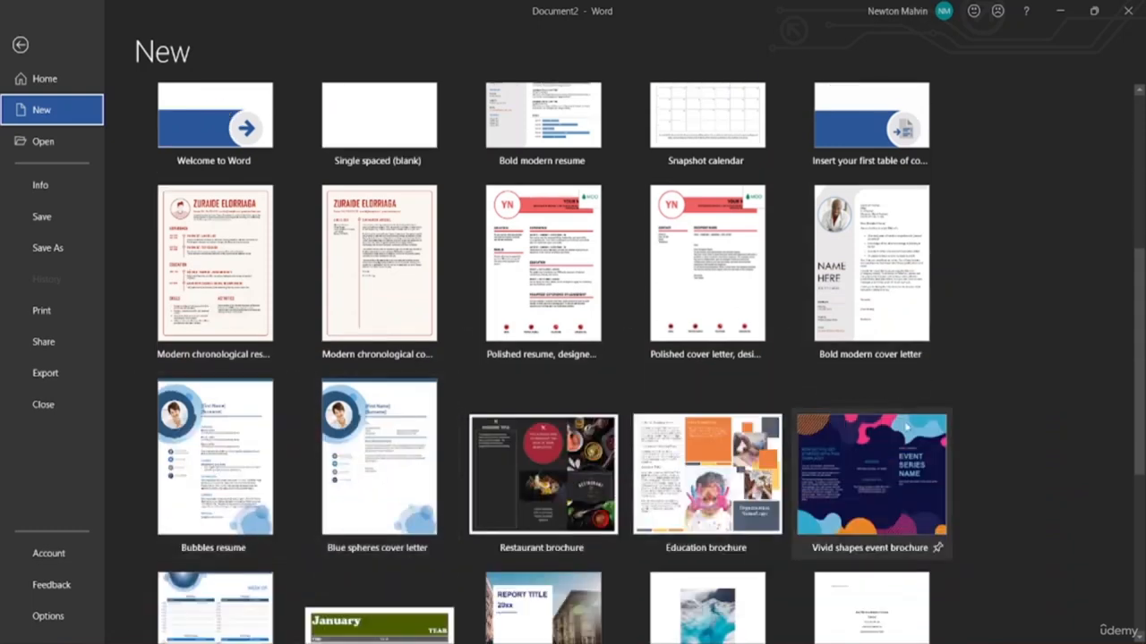
pyautogui.scroll(-2, 779, 528)
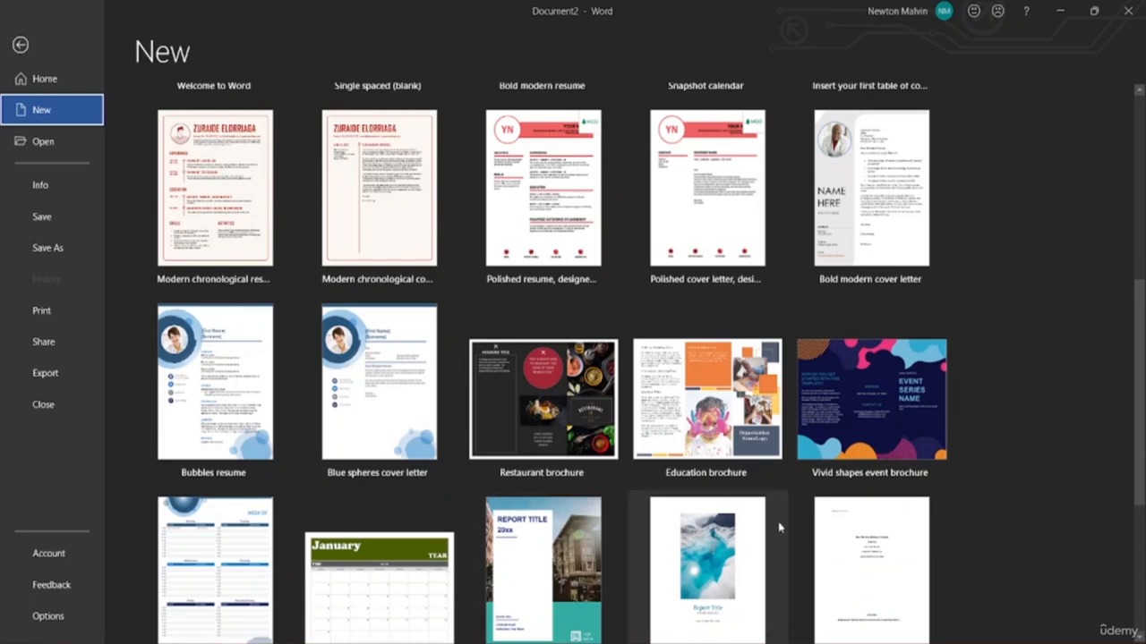
pyautogui.scroll(12, 886, 420)
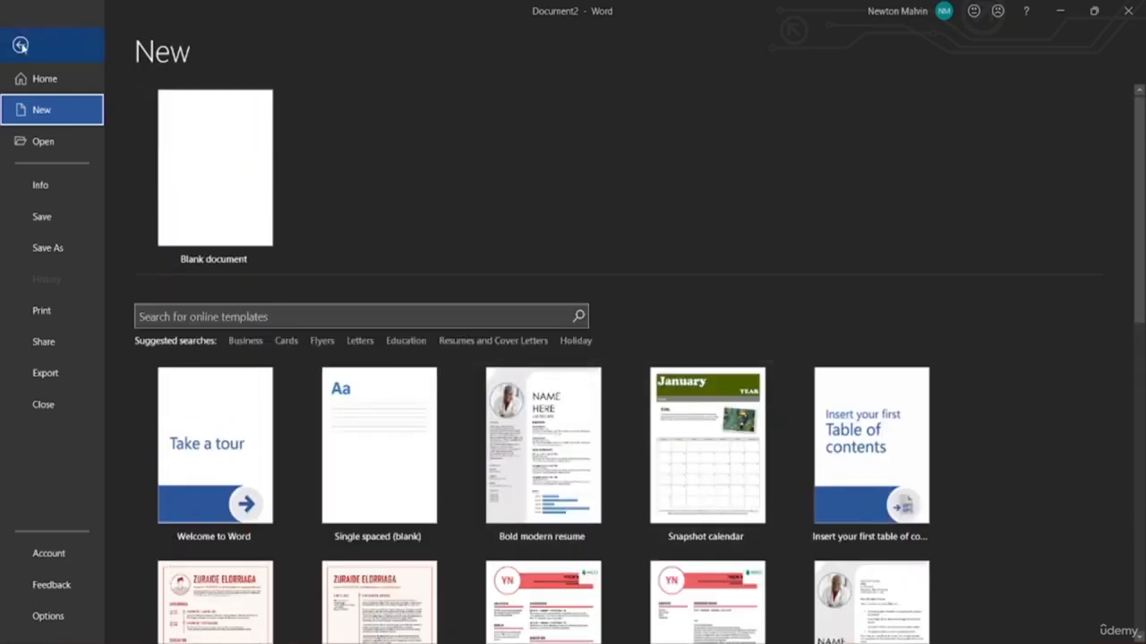
pyautogui.click(20, 45)
# Create Document3 from the Blank document tile on the New page
pyautogui.click(18, 39)
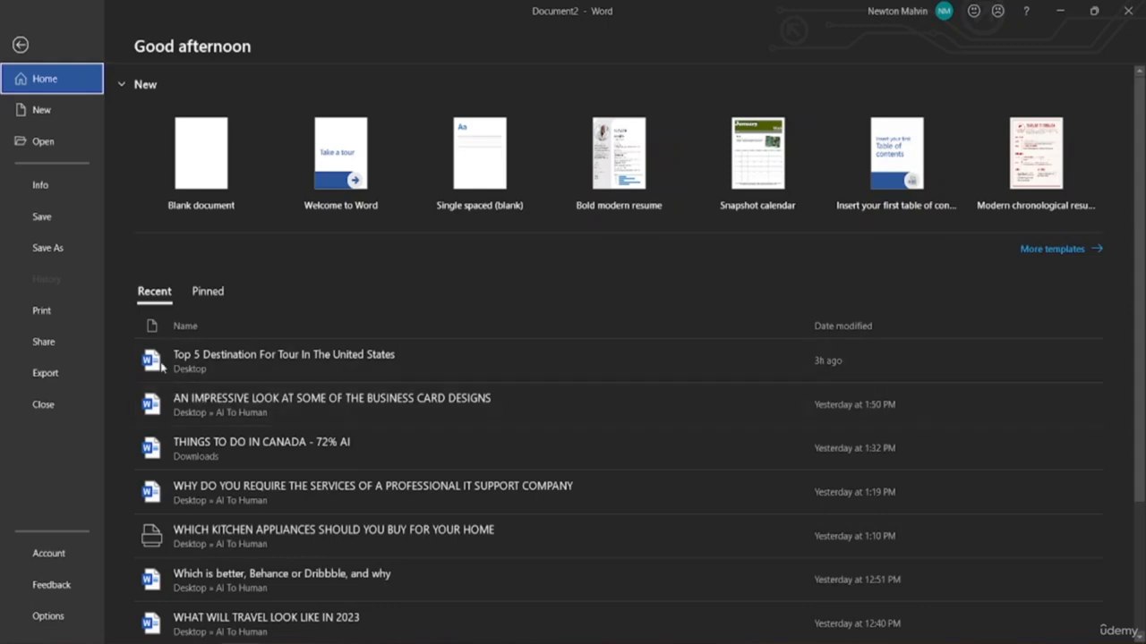
pyautogui.click(61, 116)
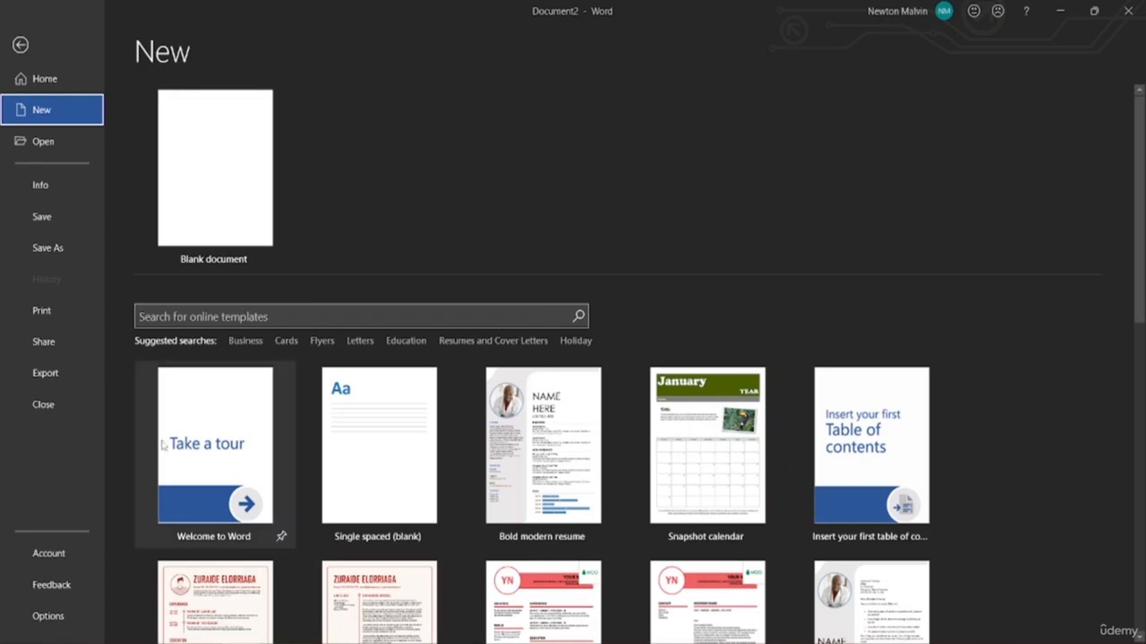
pyautogui.scroll(-1, 537, 457)
pyautogui.scroll(1, 420, 510)
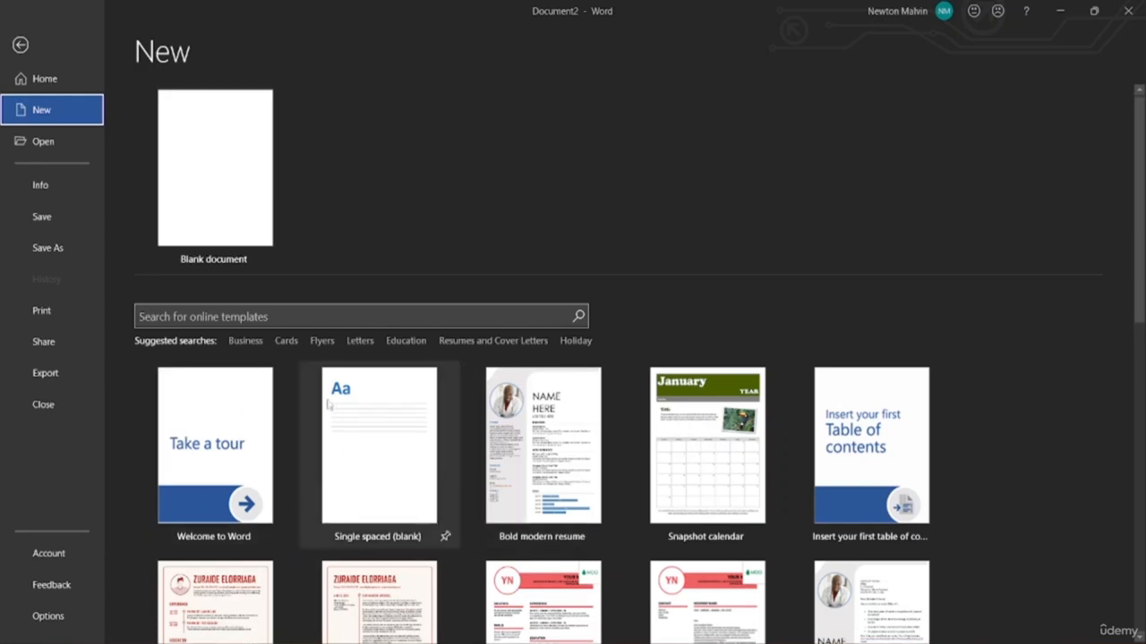
pyautogui.click(210, 187)
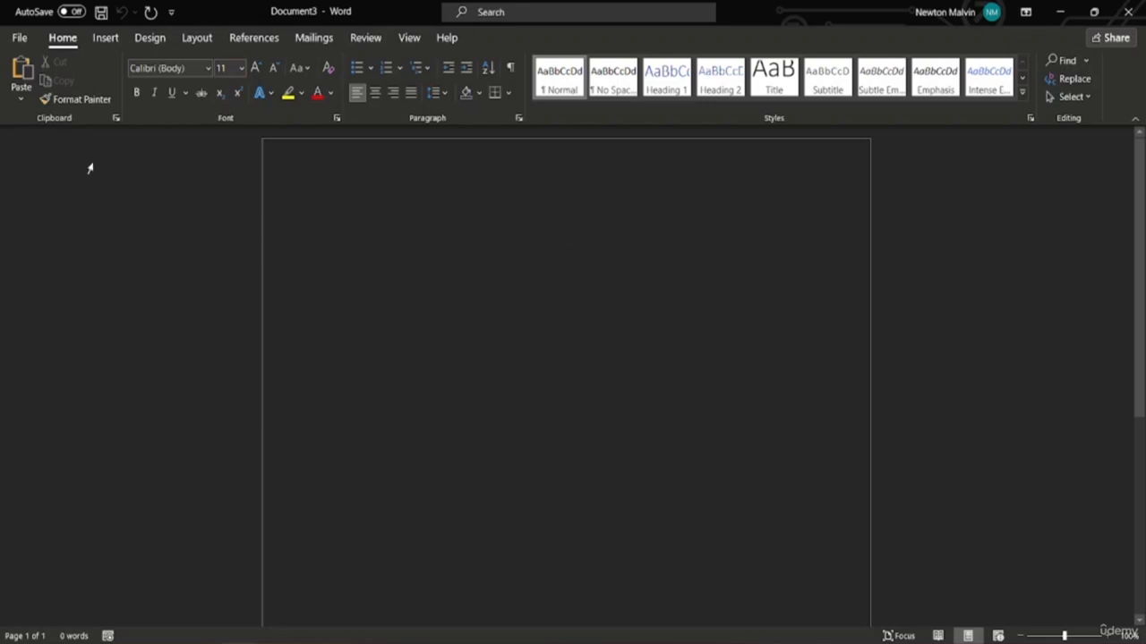
# Open the File start page, go back to Document3, then reopen the start page
pyautogui.click(20, 37)
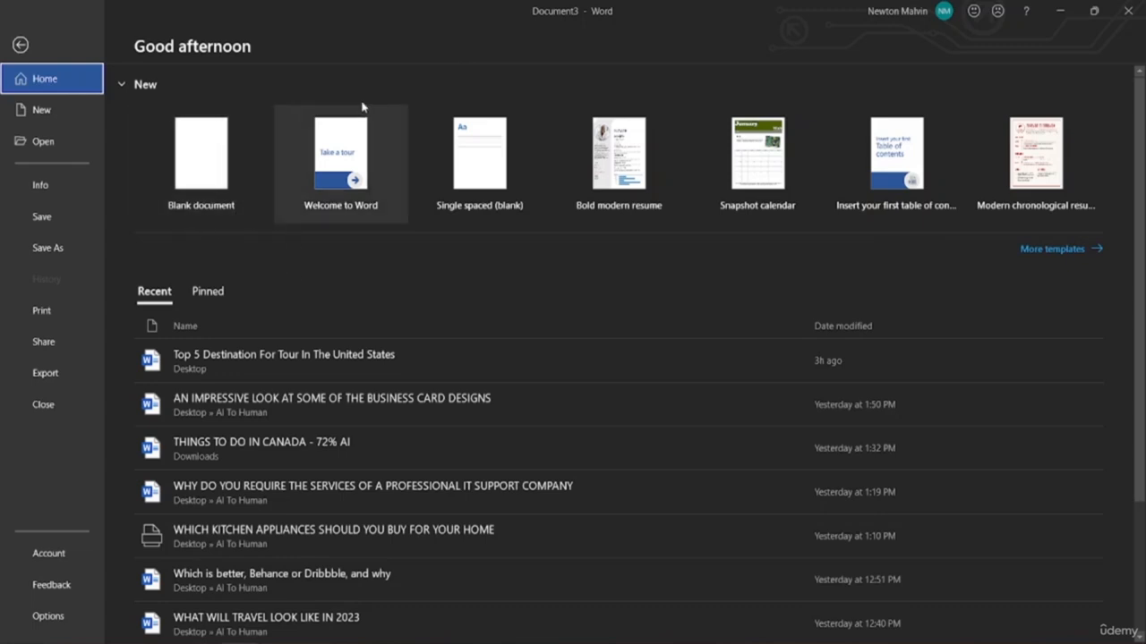
pyautogui.click(20, 46)
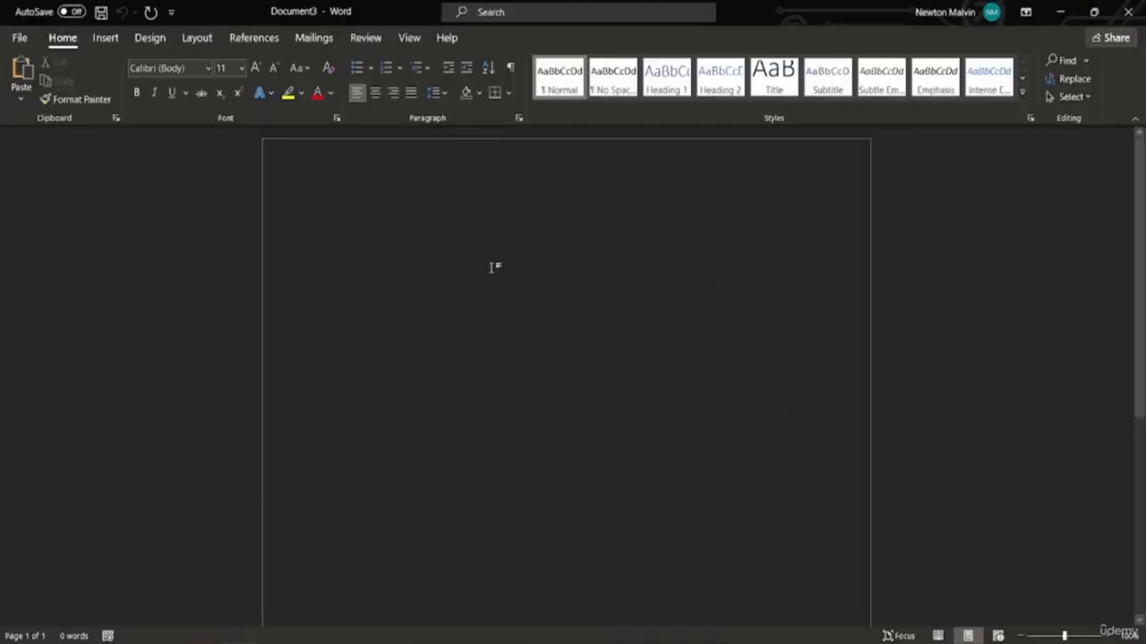
pyautogui.click(18, 38)
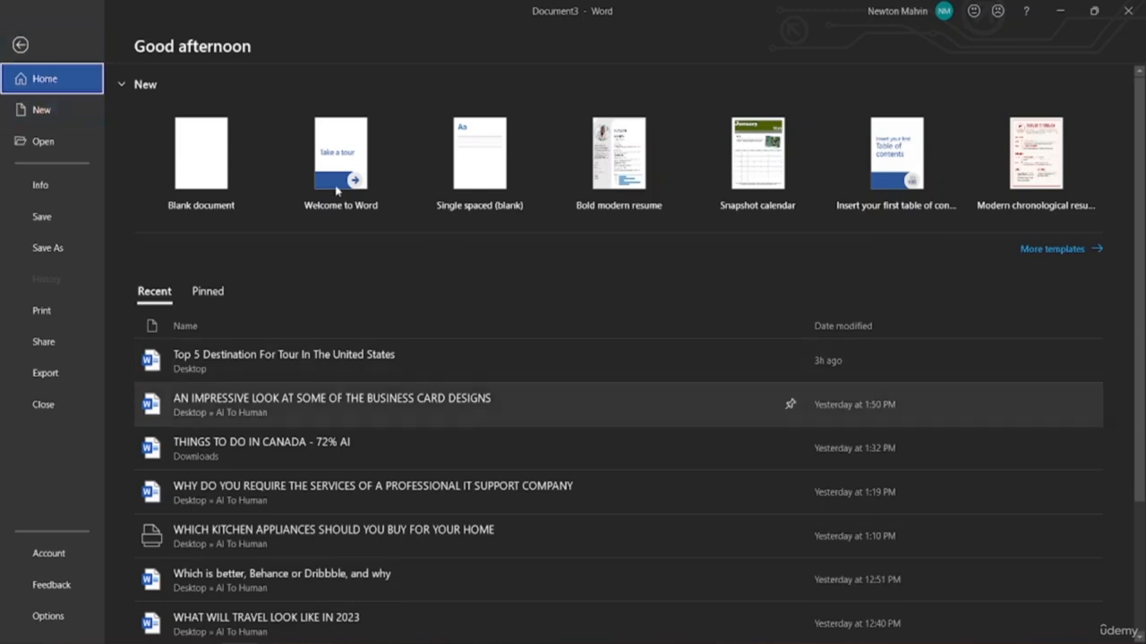
# Open the recent file 'Top 5 Destination For Tour In The United States' and return to the start page
pyautogui.click(37, 148)
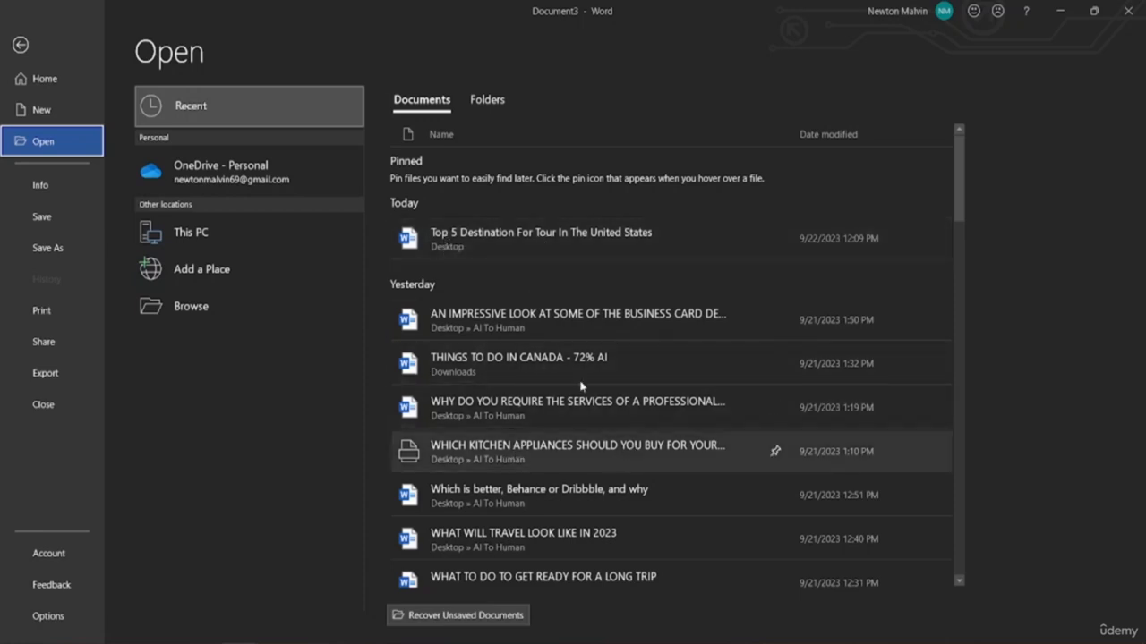
pyautogui.click(481, 225)
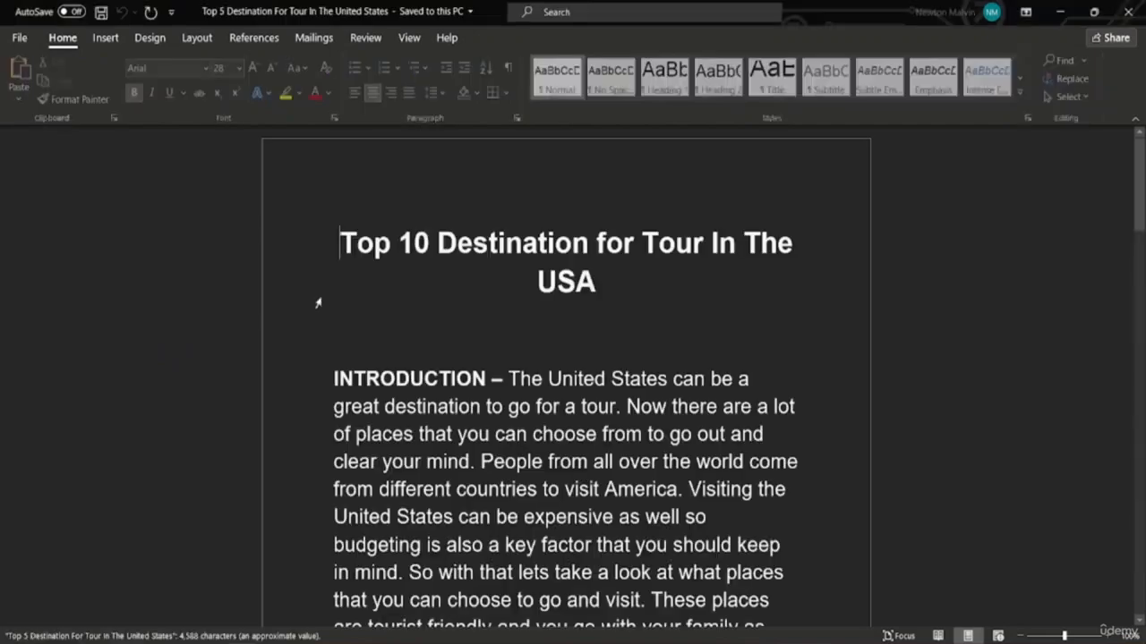
pyautogui.scroll(-5, 389, 302)
pyautogui.scroll(-3, 497, 453)
pyautogui.scroll(8, 411, 465)
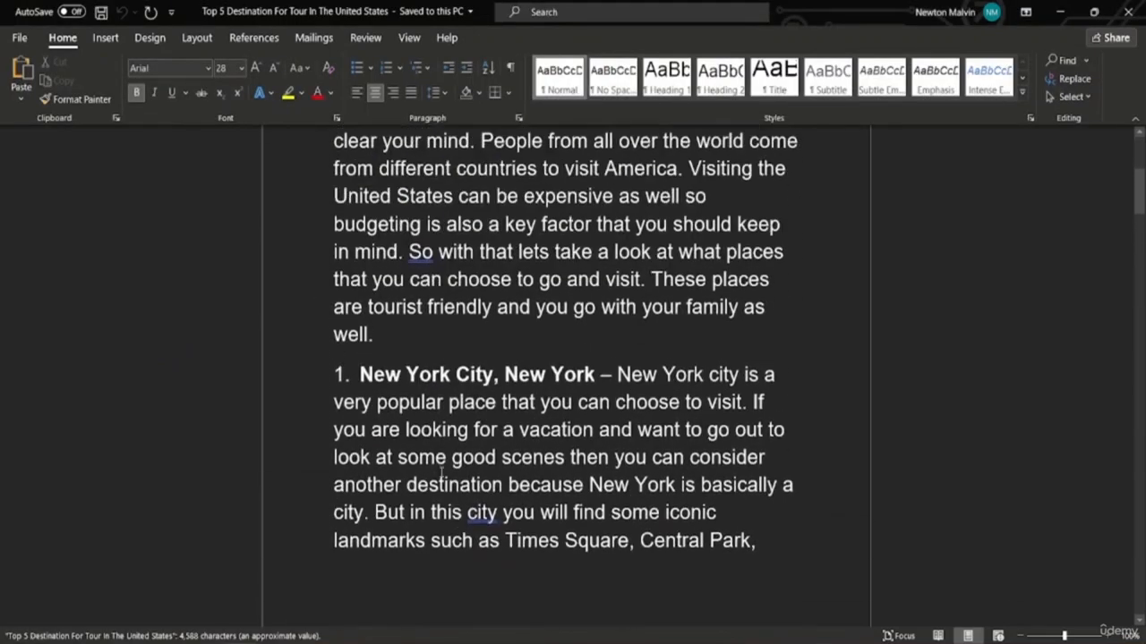
pyautogui.click(18, 38)
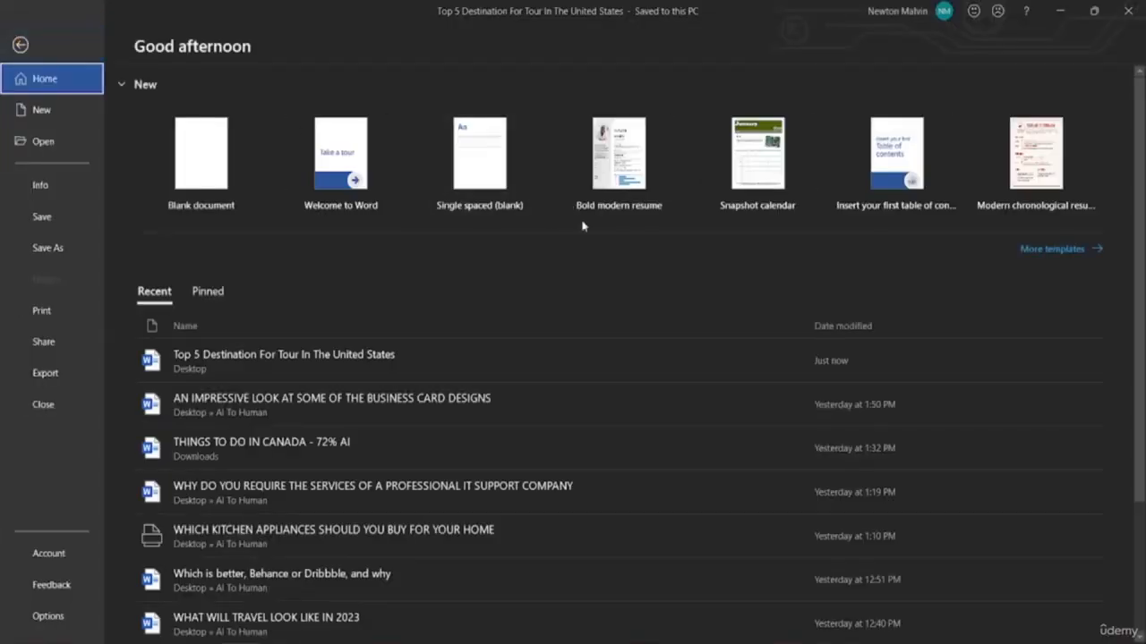
pyautogui.click(38, 134)
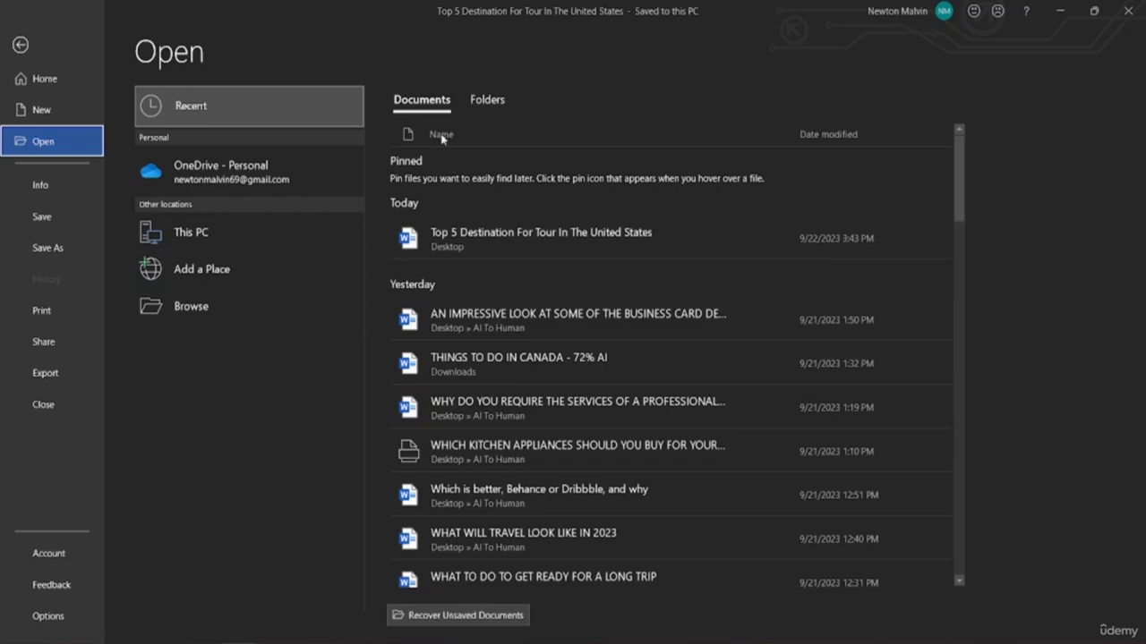
pyautogui.click(492, 101)
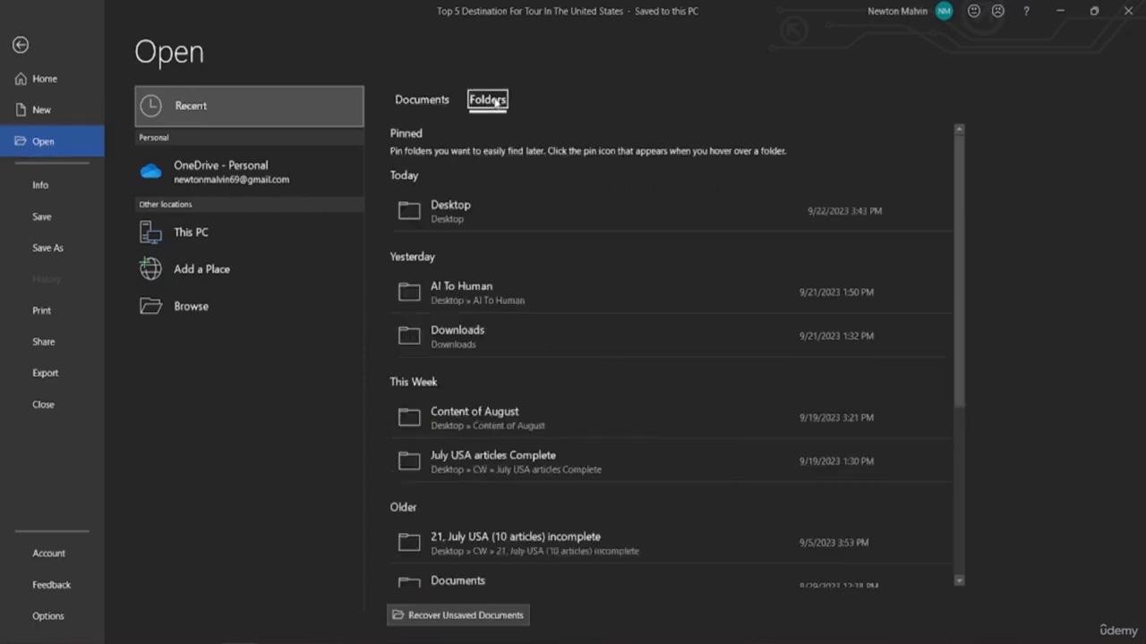
pyautogui.scroll(-3, 436, 366)
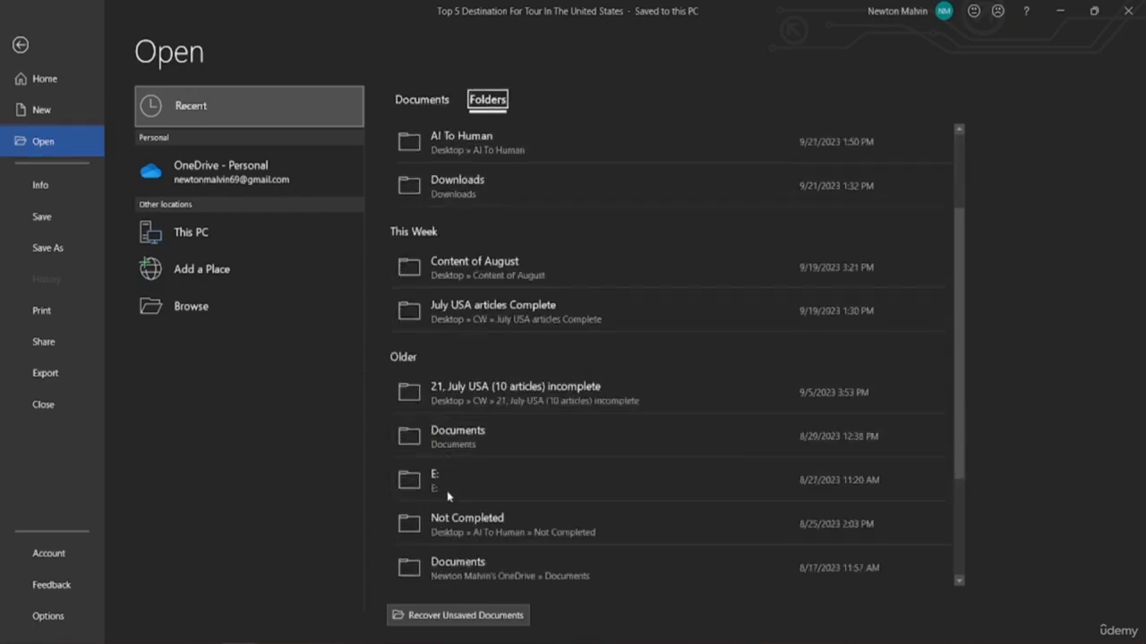
pyautogui.scroll(-3, 448, 495)
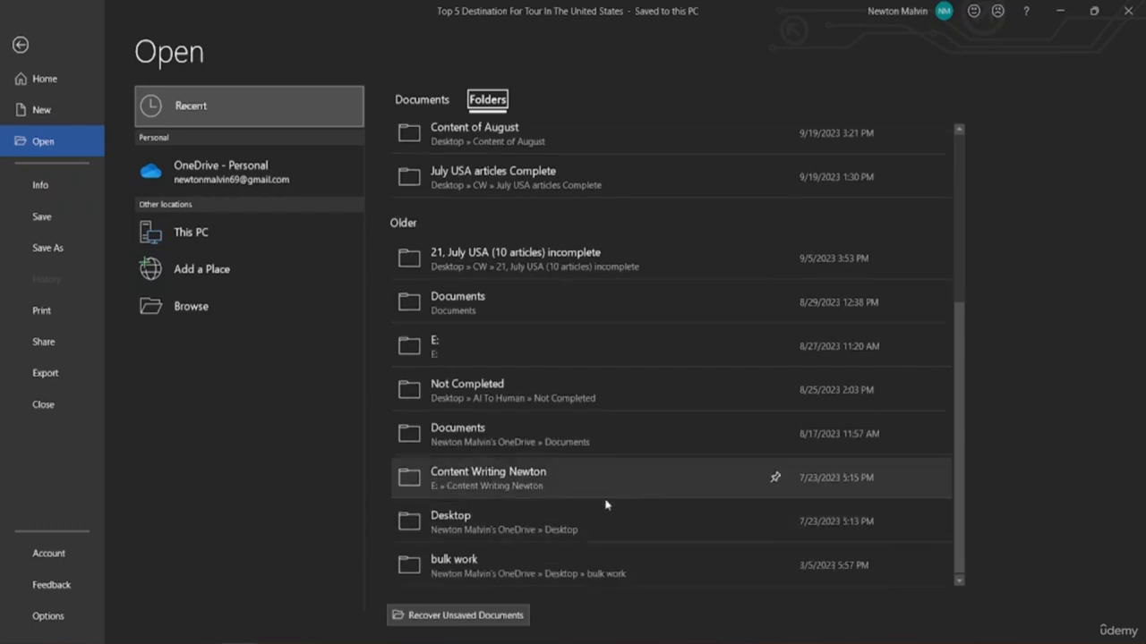
pyautogui.scroll(5, 591, 501)
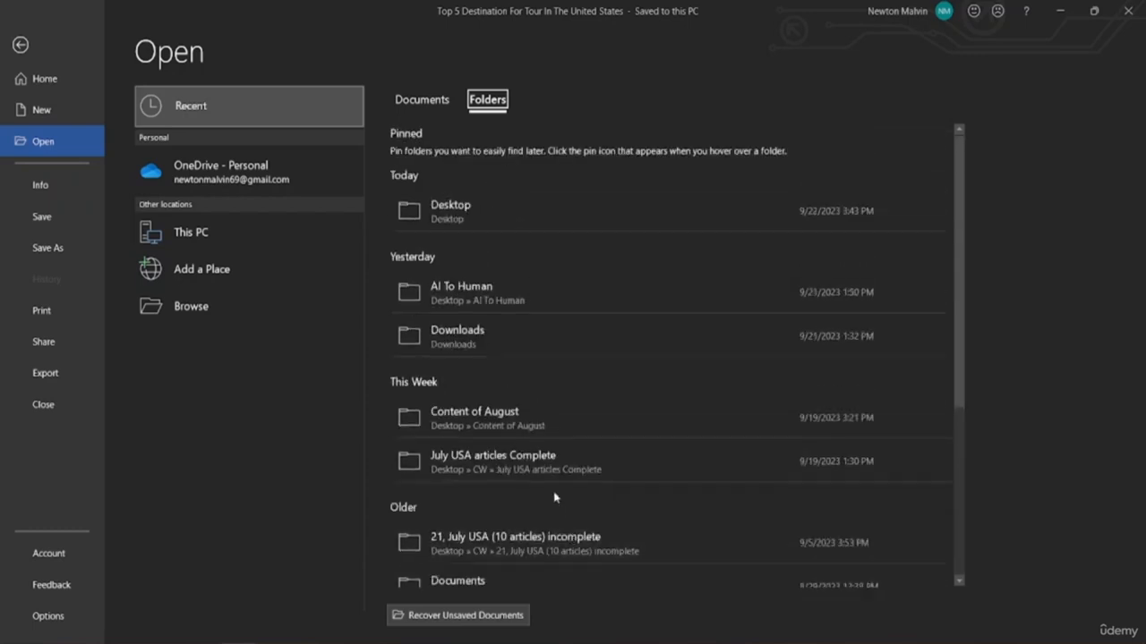
pyautogui.scroll(-1, 551, 465)
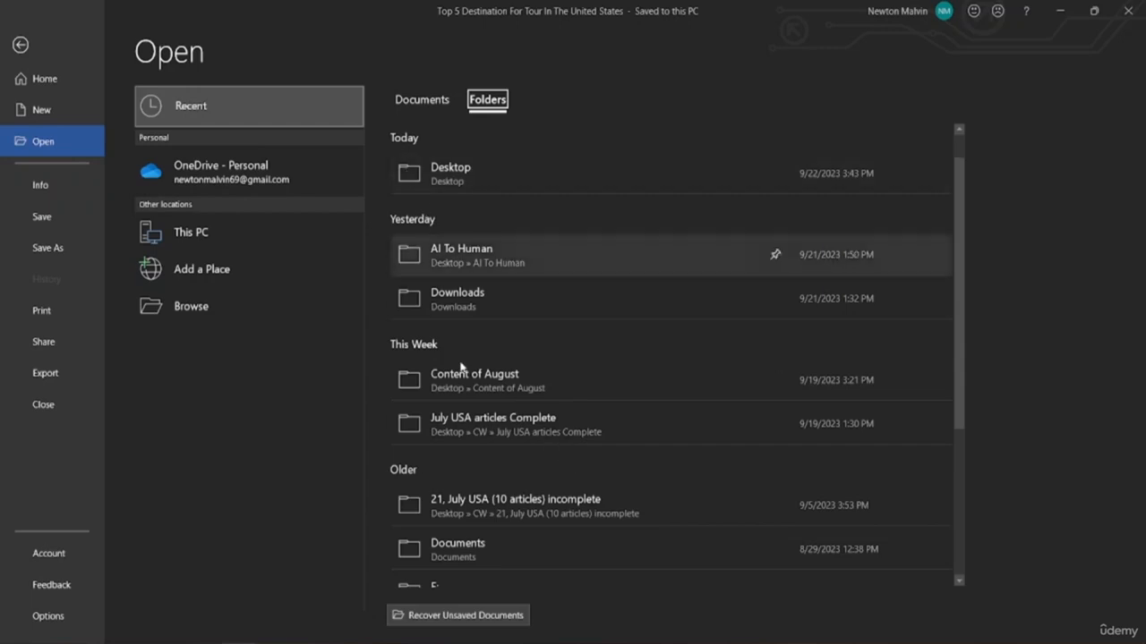
pyautogui.scroll(-5, 461, 366)
pyautogui.scroll(3, 496, 489)
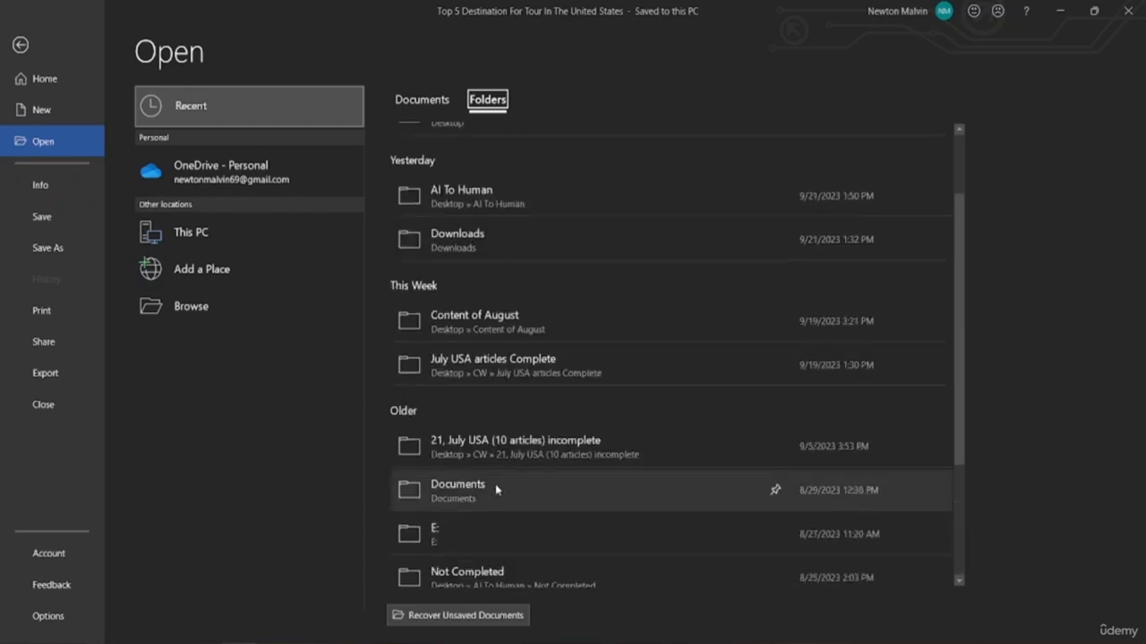
pyautogui.scroll(2, 495, 483)
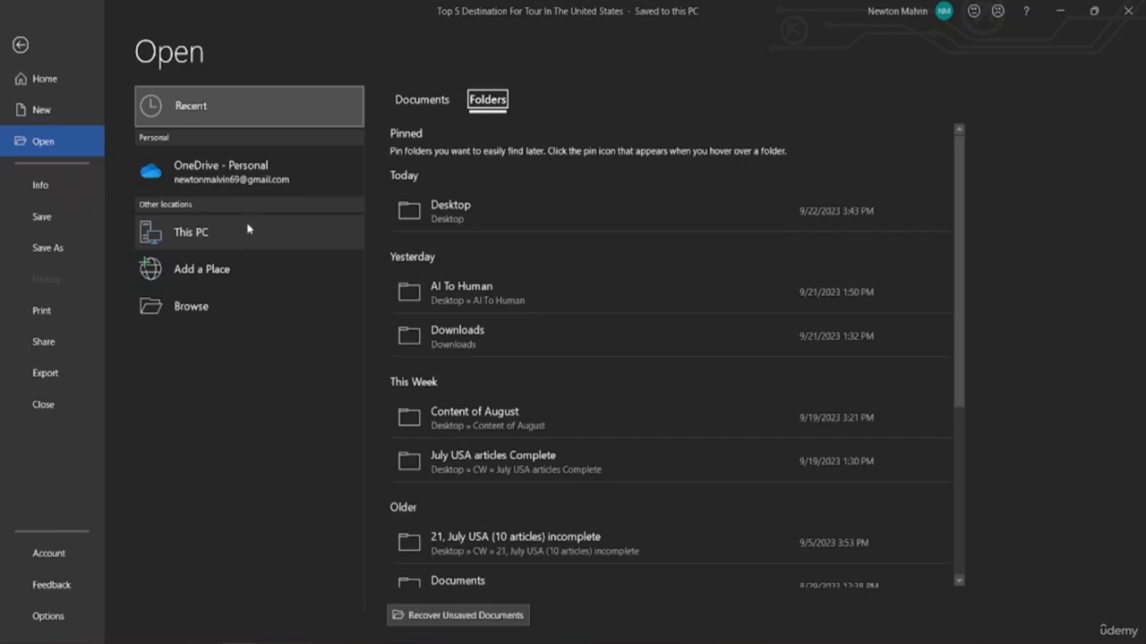
pyautogui.click(218, 311)
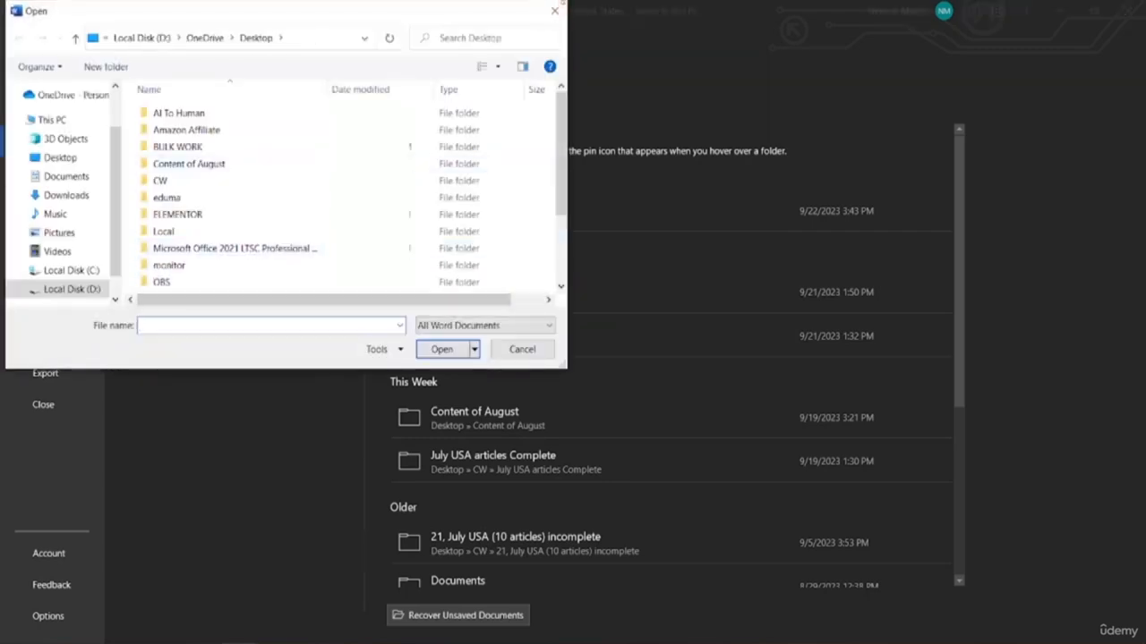
pyautogui.click(554, 10)
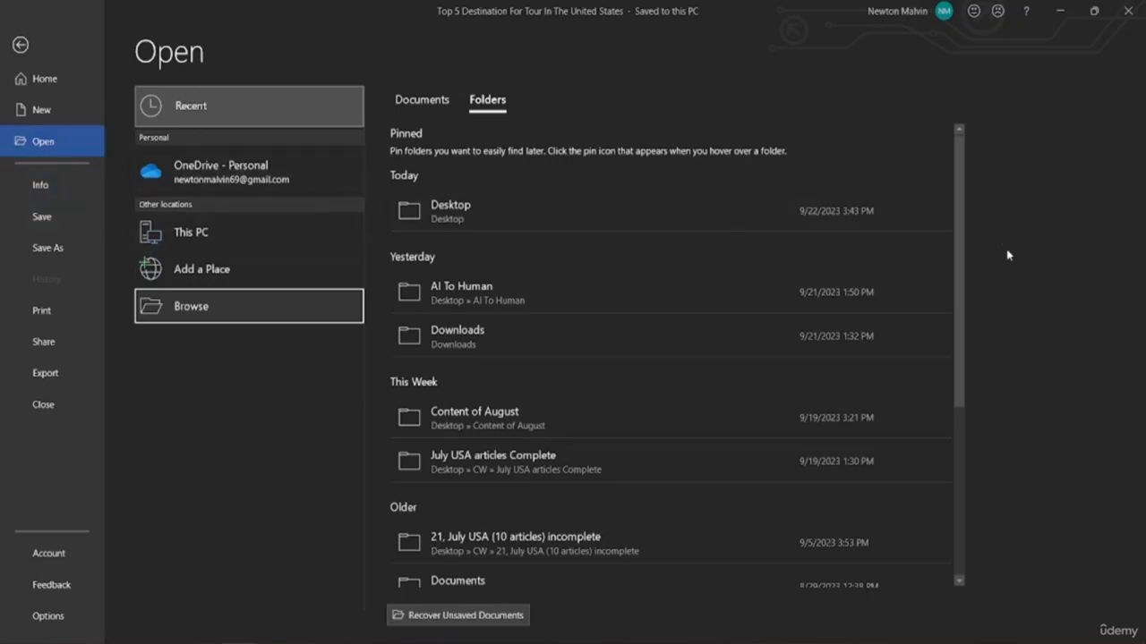
# Switch to the tour document's Info page, briefly toggling the keyboard access hints
pyautogui.click(257, 384)
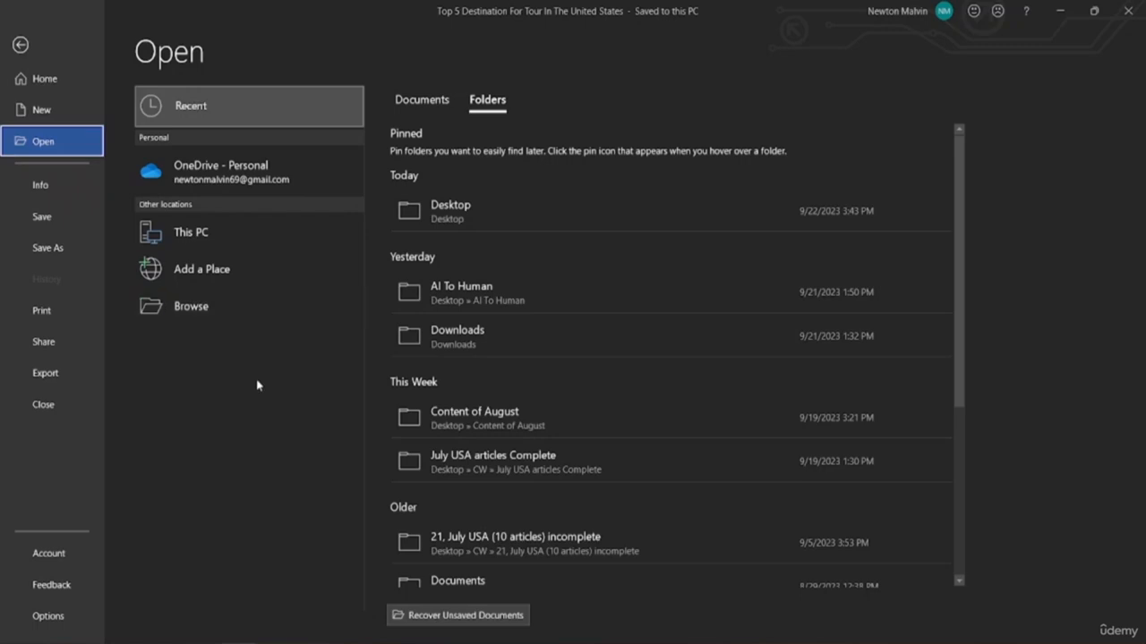
pyautogui.click(40, 188)
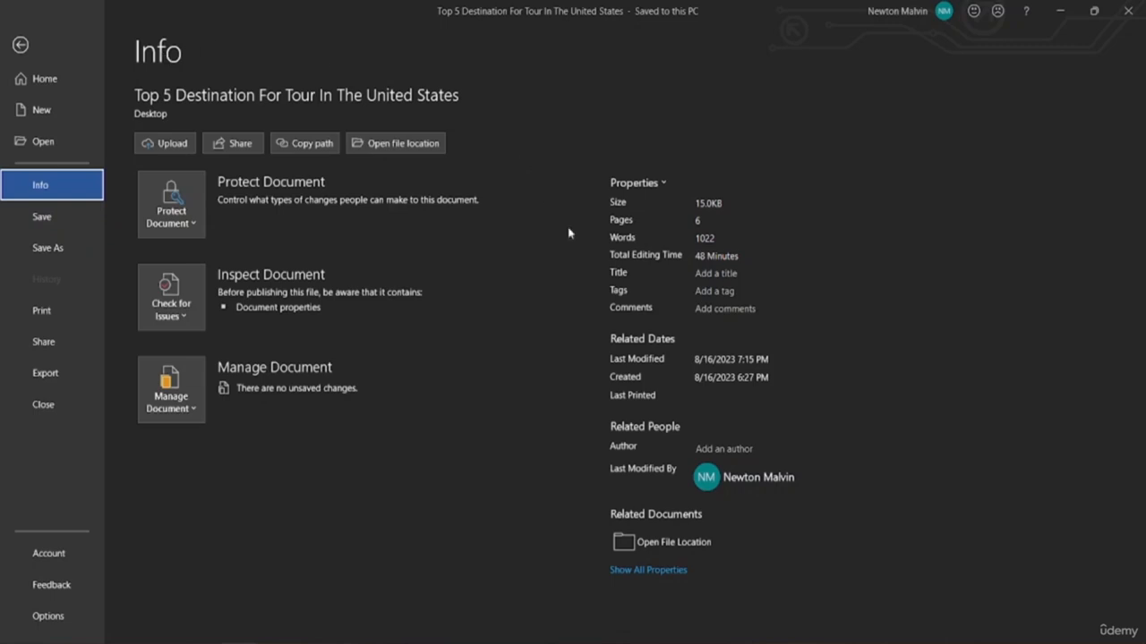
pyautogui.press('alt')
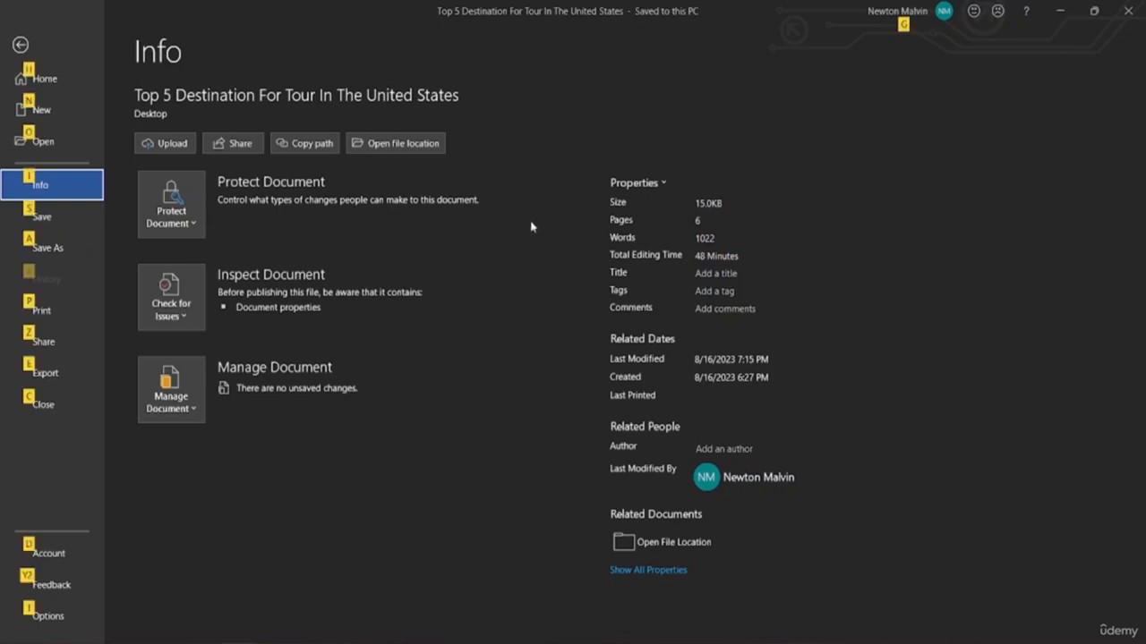
pyautogui.press('alt')
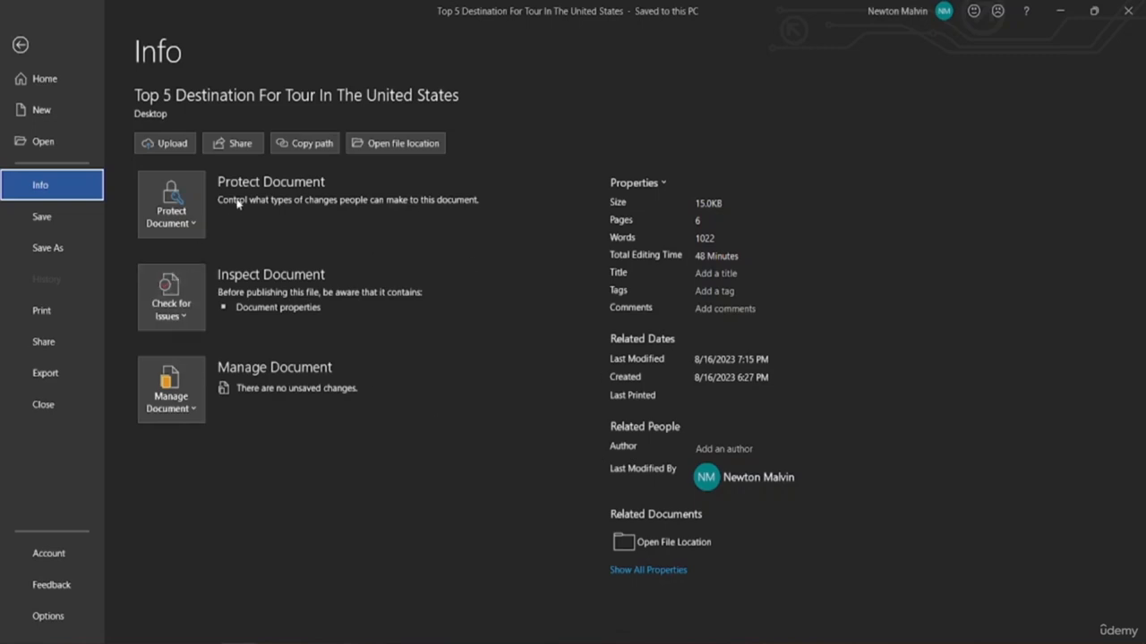
# Look through the Protect Document options, then dismiss them with Esc
pyautogui.click(157, 223)
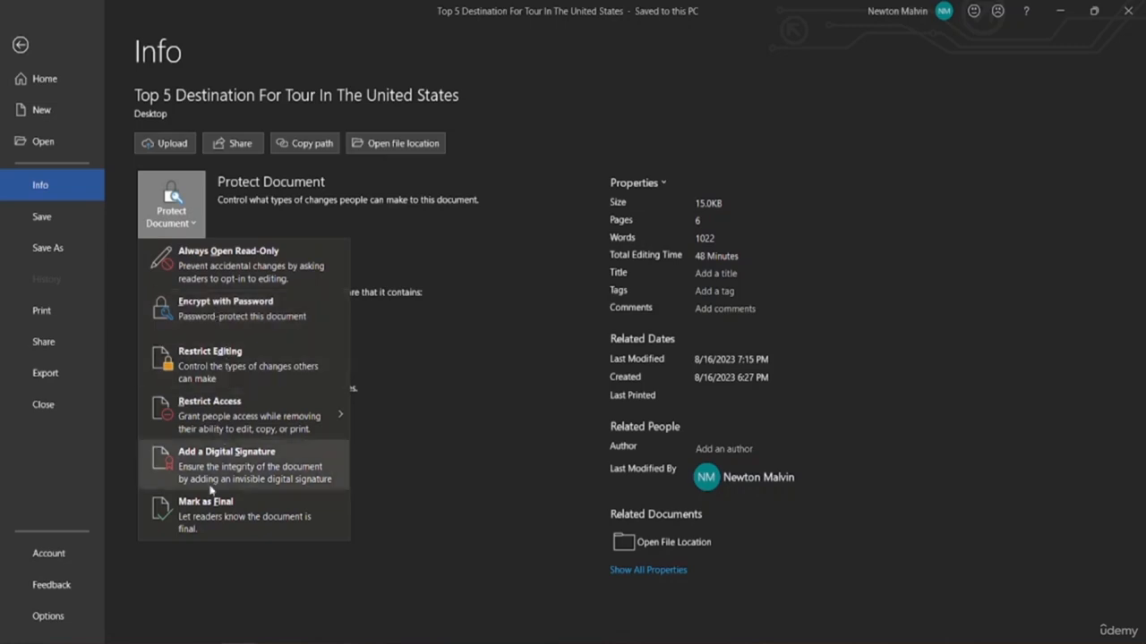
pyautogui.moveTo(211, 428)
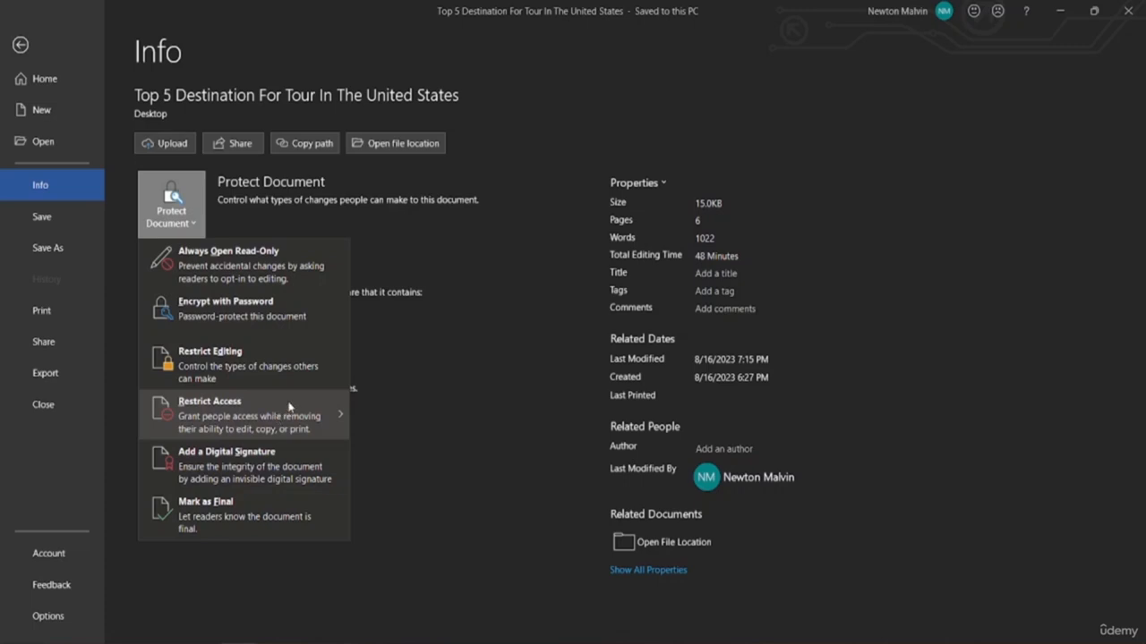
pyautogui.moveTo(256, 422)
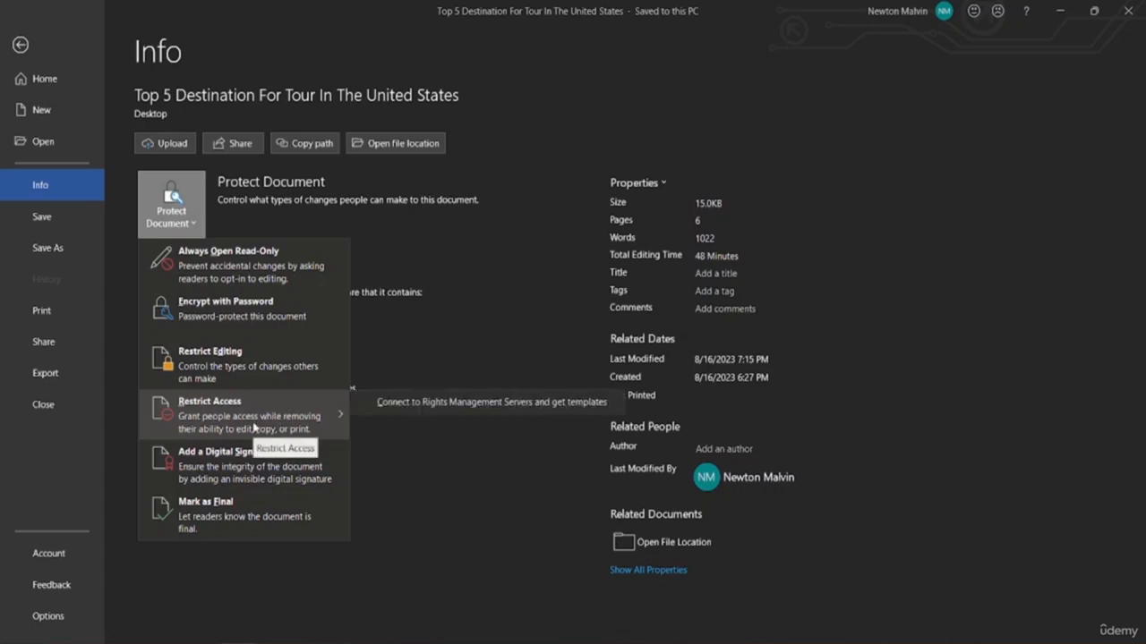
pyautogui.press('Escape')
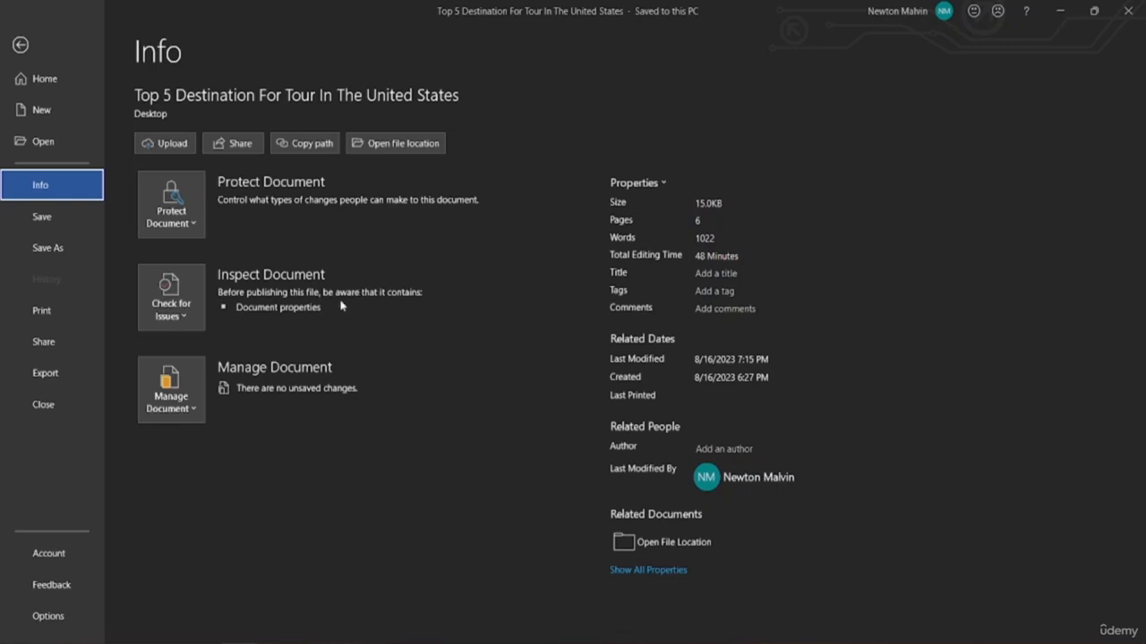
# Review the Check for Issues options, then show the Manage Document options
pyautogui.click(180, 317)
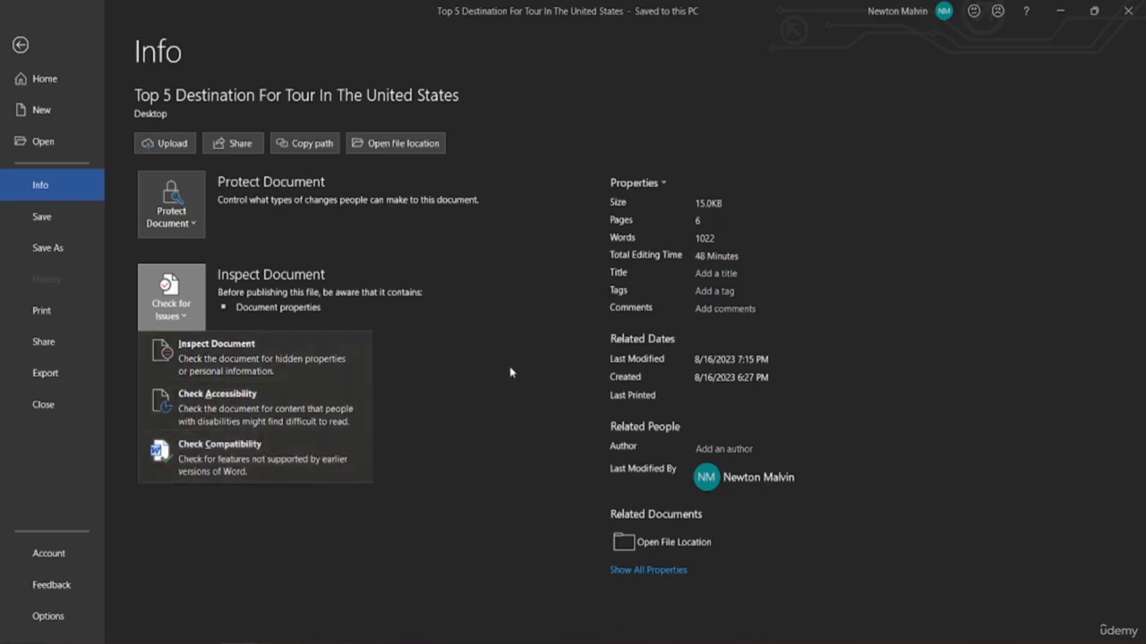
pyautogui.press('Escape')
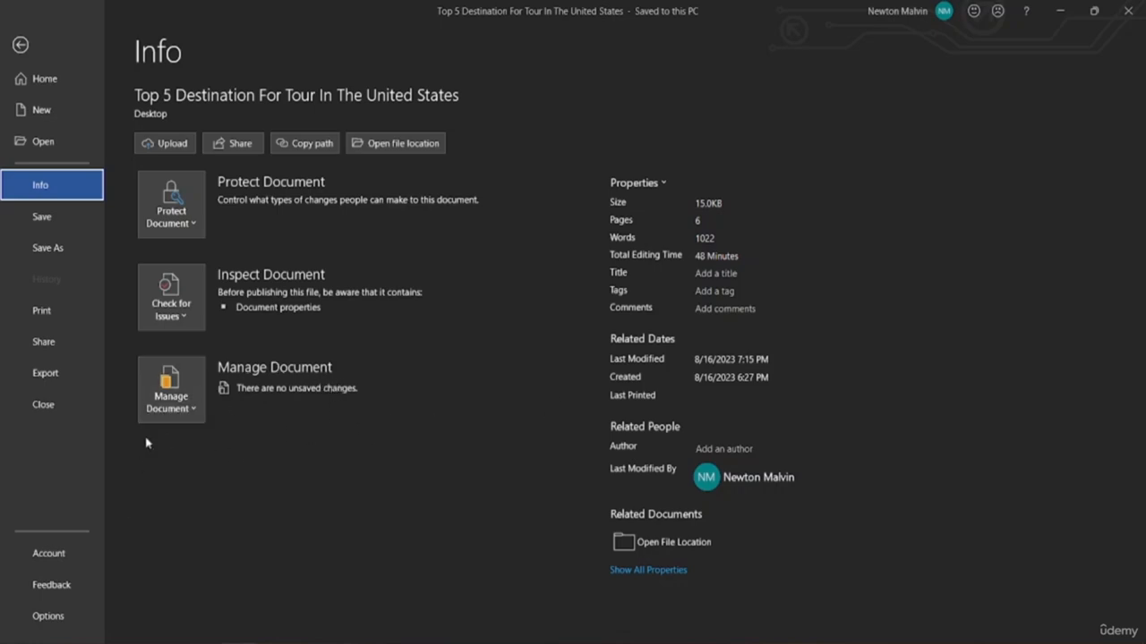
pyautogui.click(166, 416)
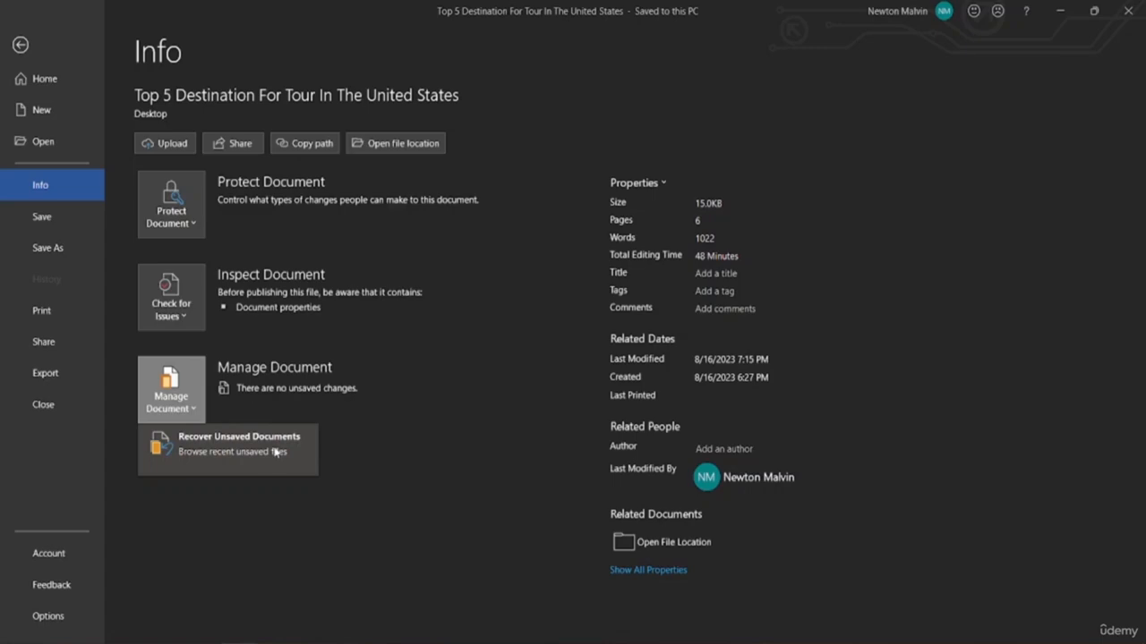
# Check Recover Unsaved Documents and cancel, then save the tour document and view its Info page
pyautogui.click(217, 453)
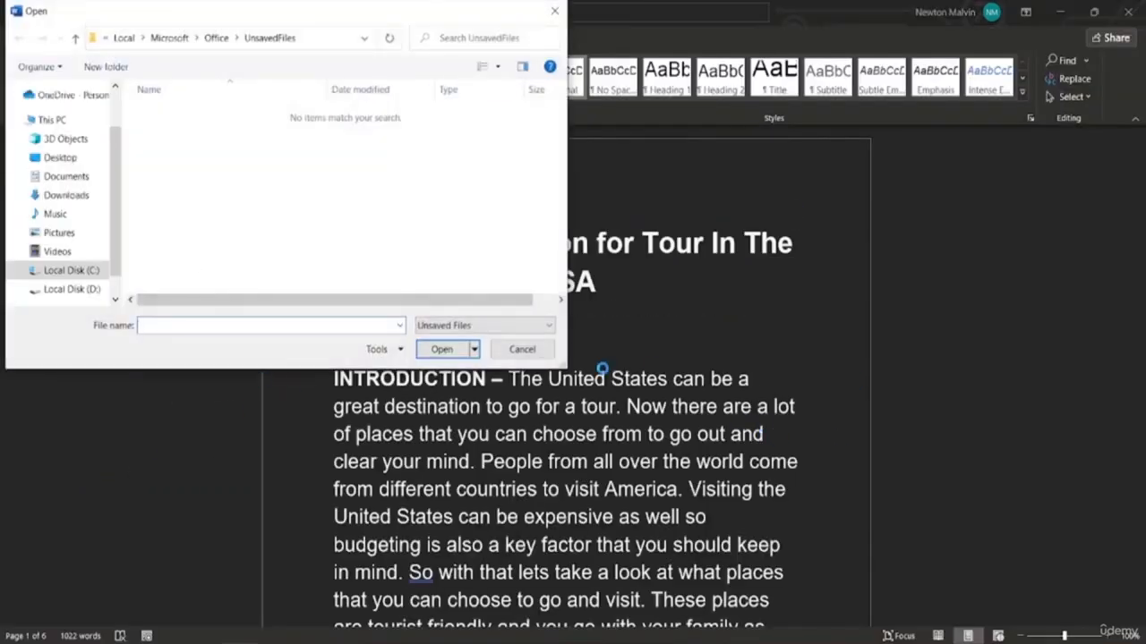
pyautogui.click(546, 354)
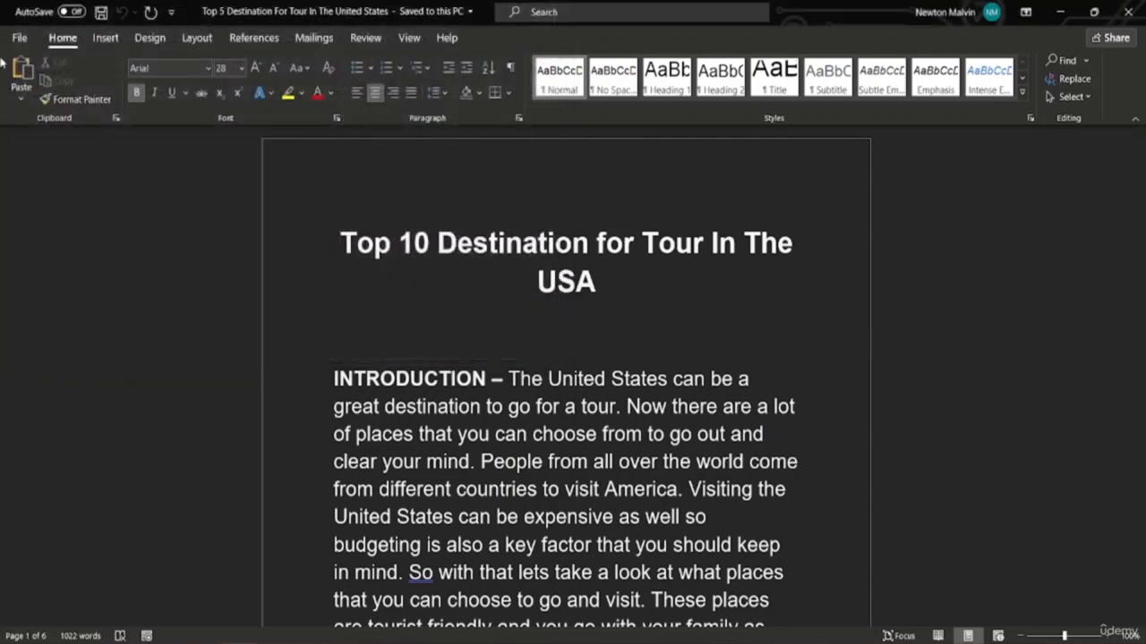
pyautogui.click(19, 38)
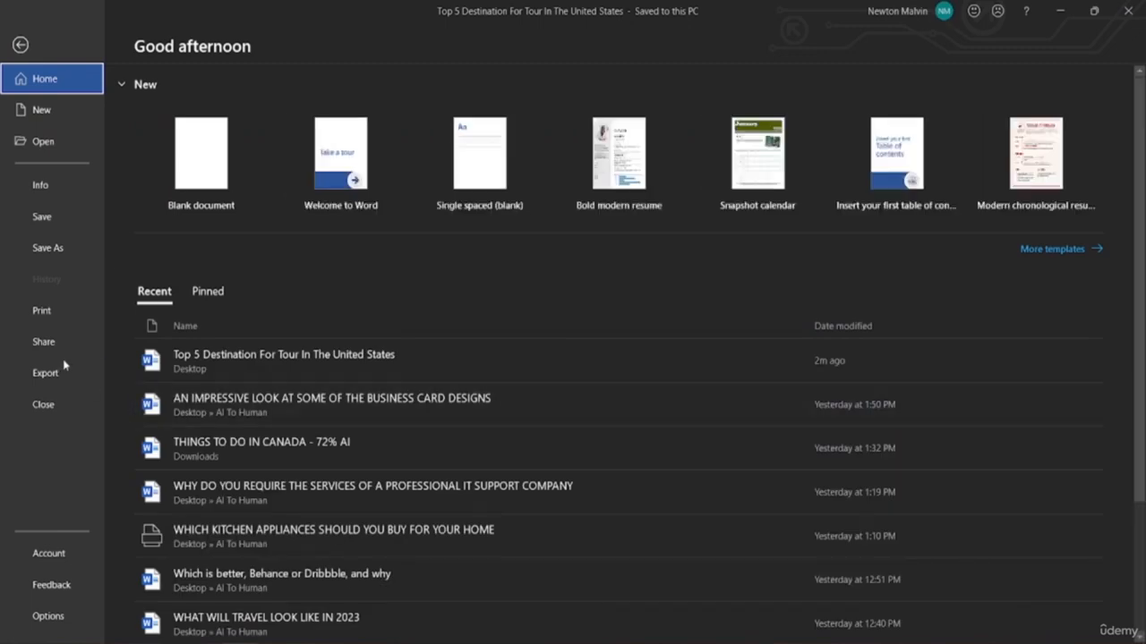
pyautogui.click(25, 208)
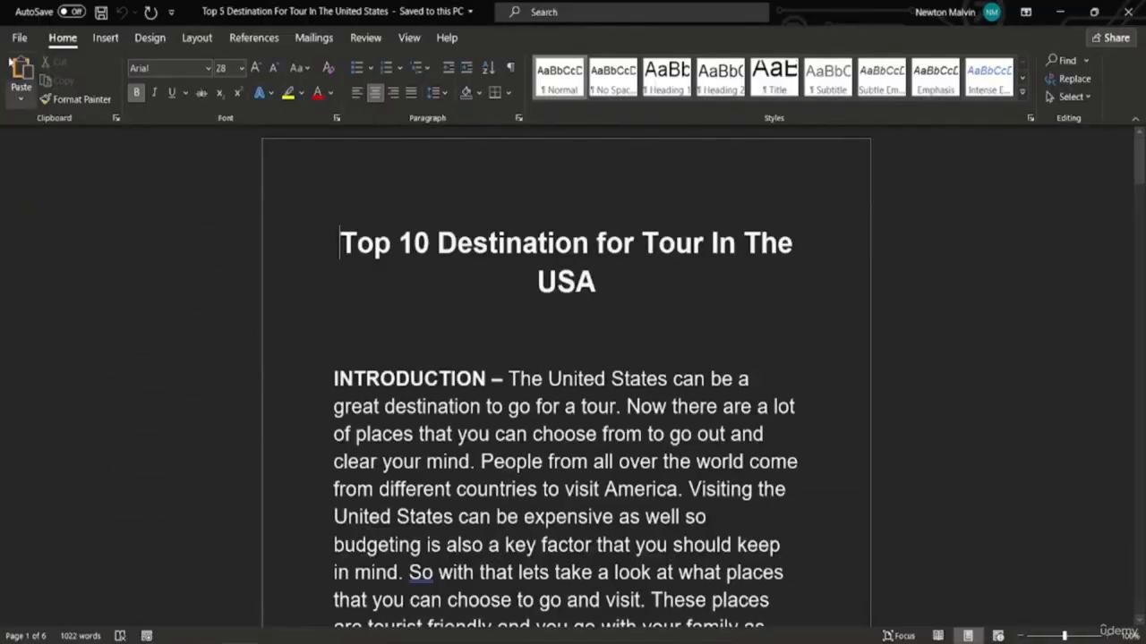
pyautogui.click(18, 37)
pyautogui.click(50, 188)
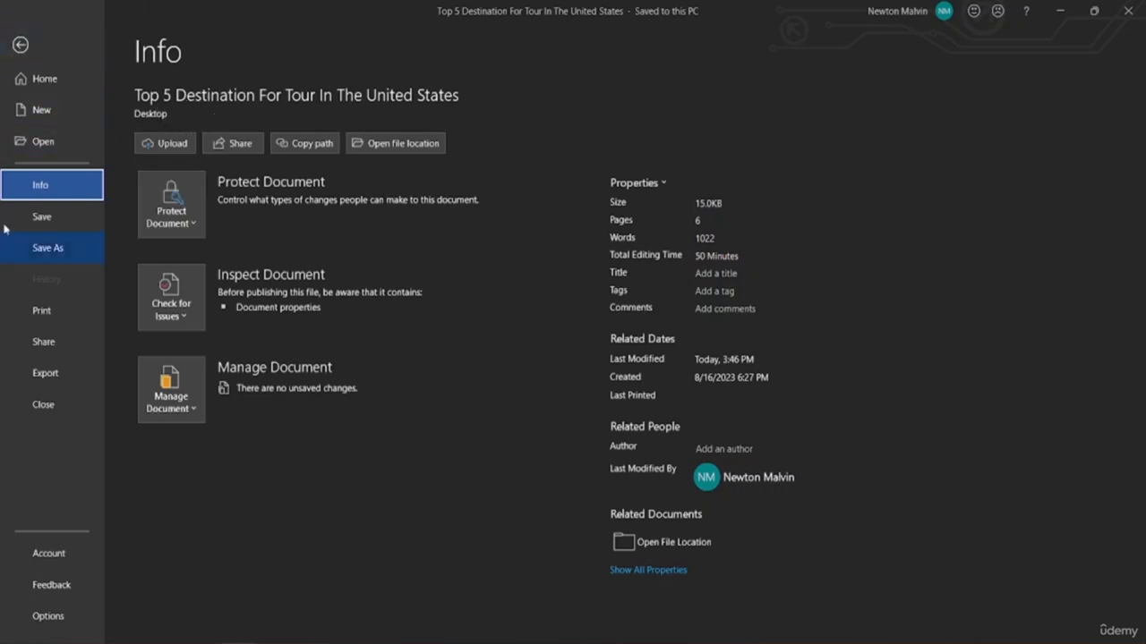
# Create blank Document4 from the Home page, then reopen the File pages
pyautogui.click(51, 88)
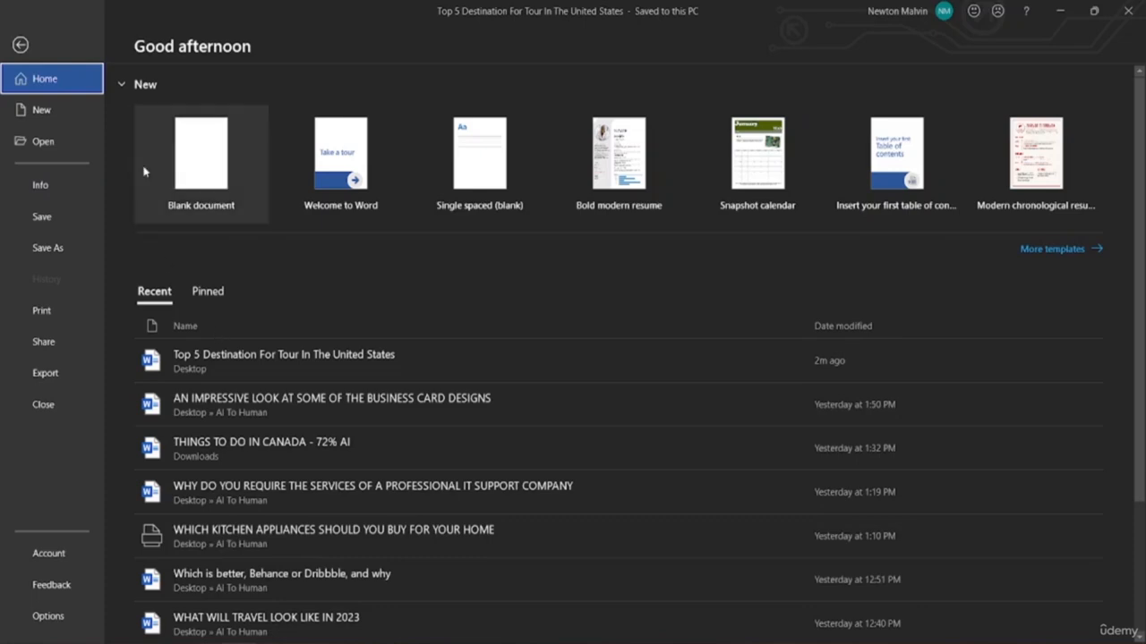
pyautogui.click(228, 172)
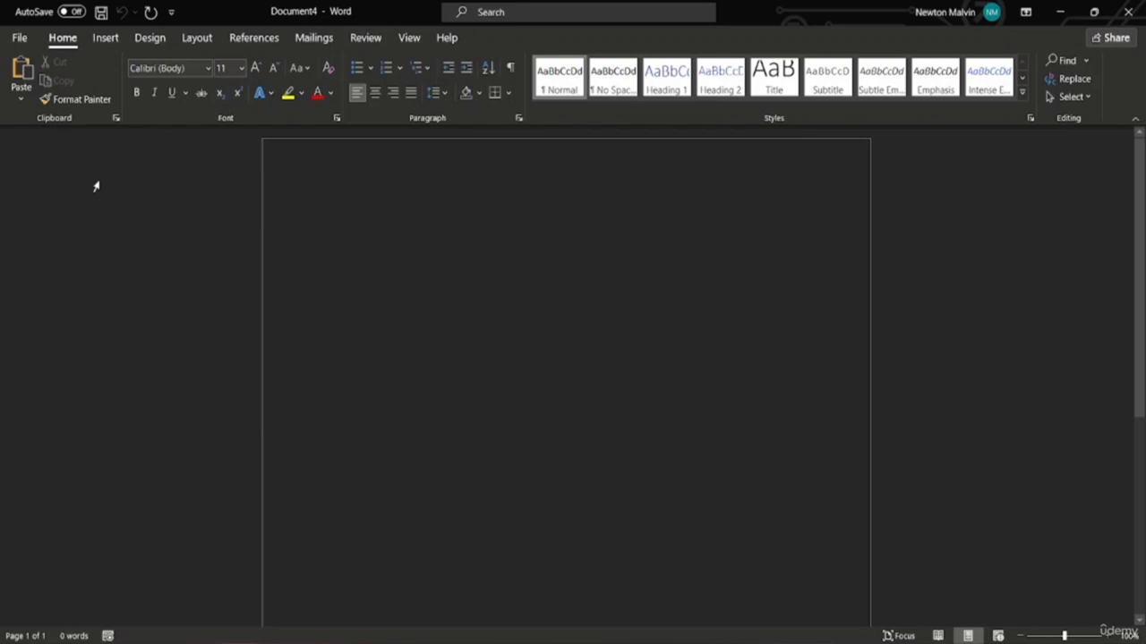
pyautogui.click(24, 37)
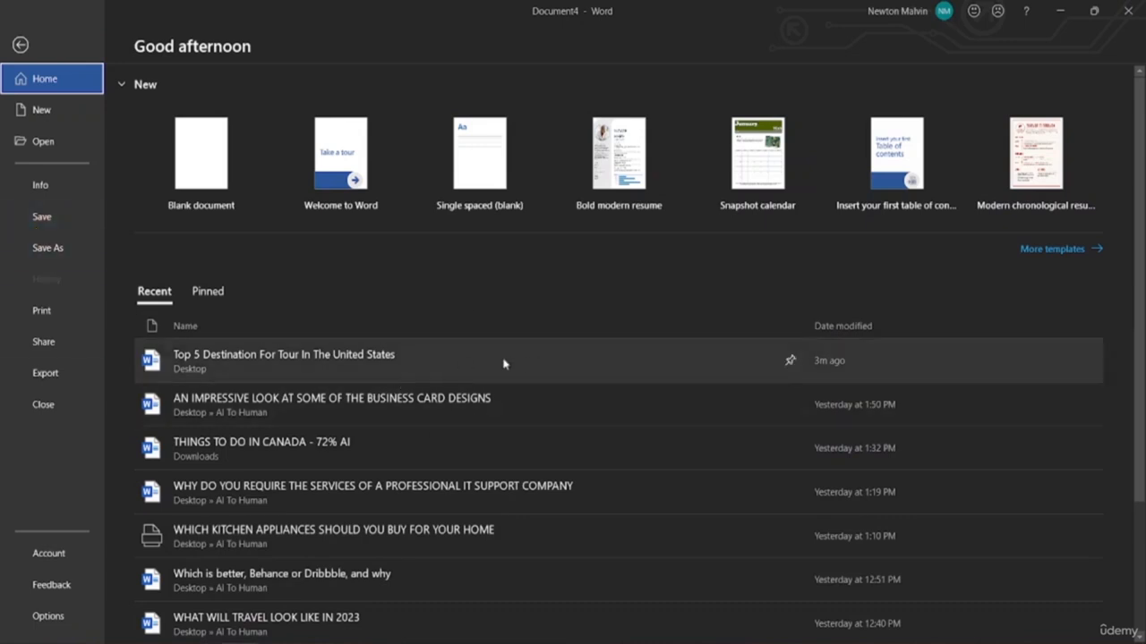
# View the Save As locations for Document4, then switch to Print settings and preview
pyautogui.click(45, 253)
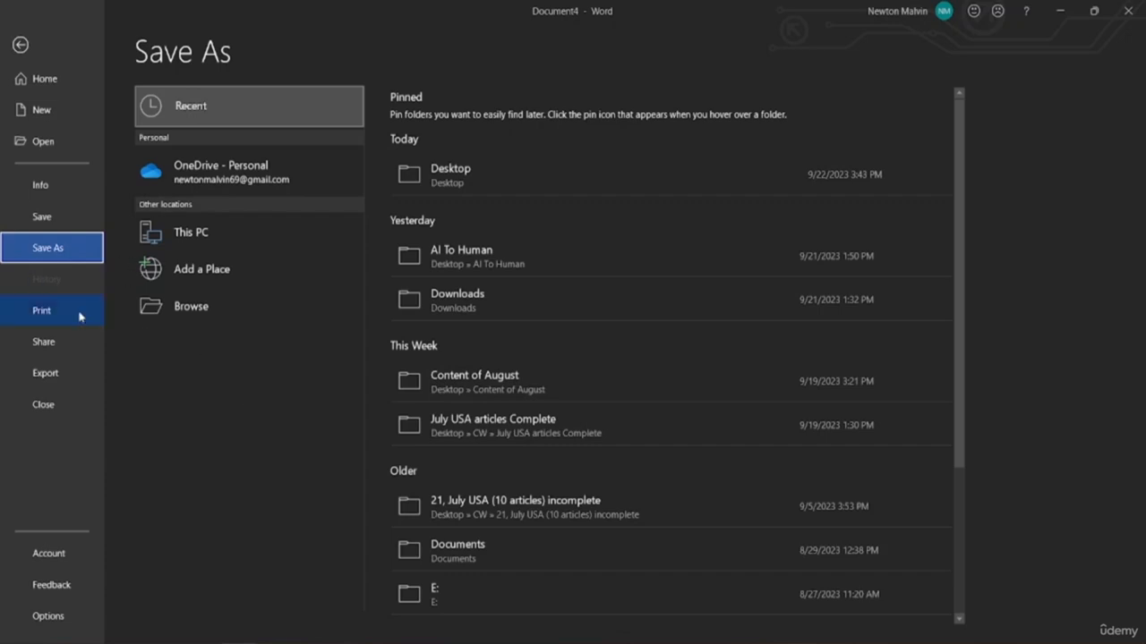
pyautogui.click(23, 313)
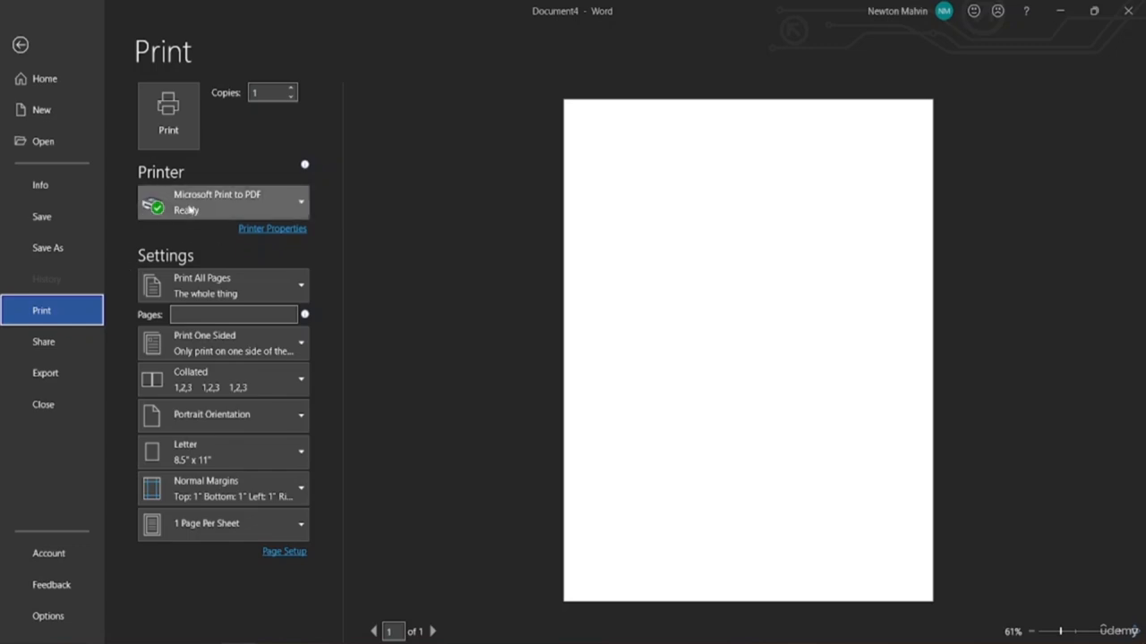
# Open Document4's Share page, which says the file must first be saved to OneDrive
pyautogui.moveTo(184, 205)
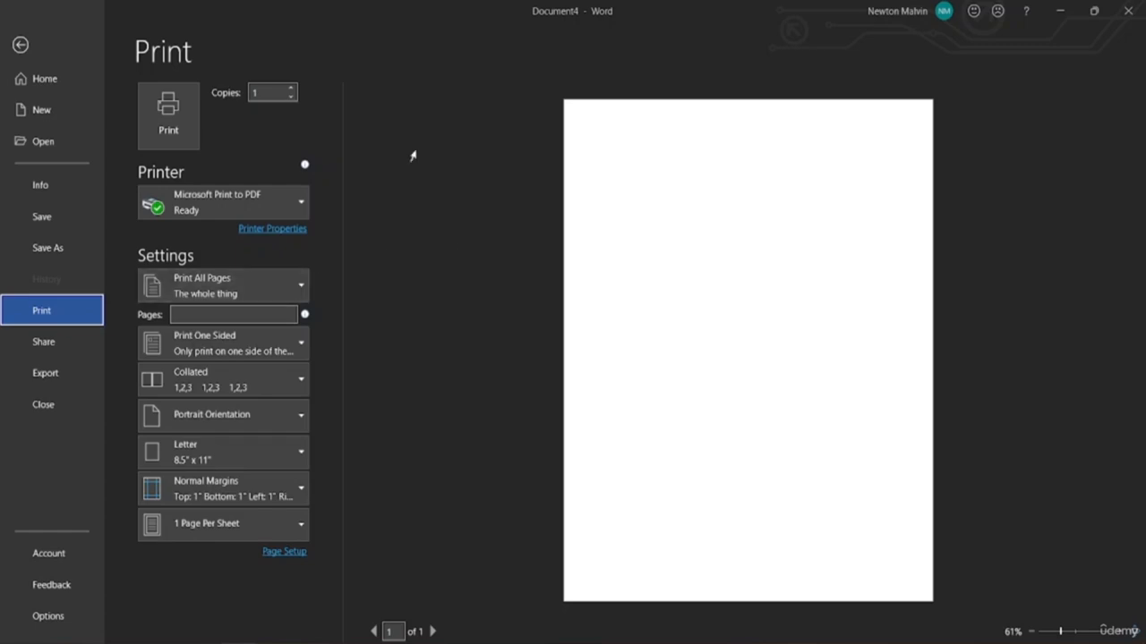
pyautogui.click(50, 349)
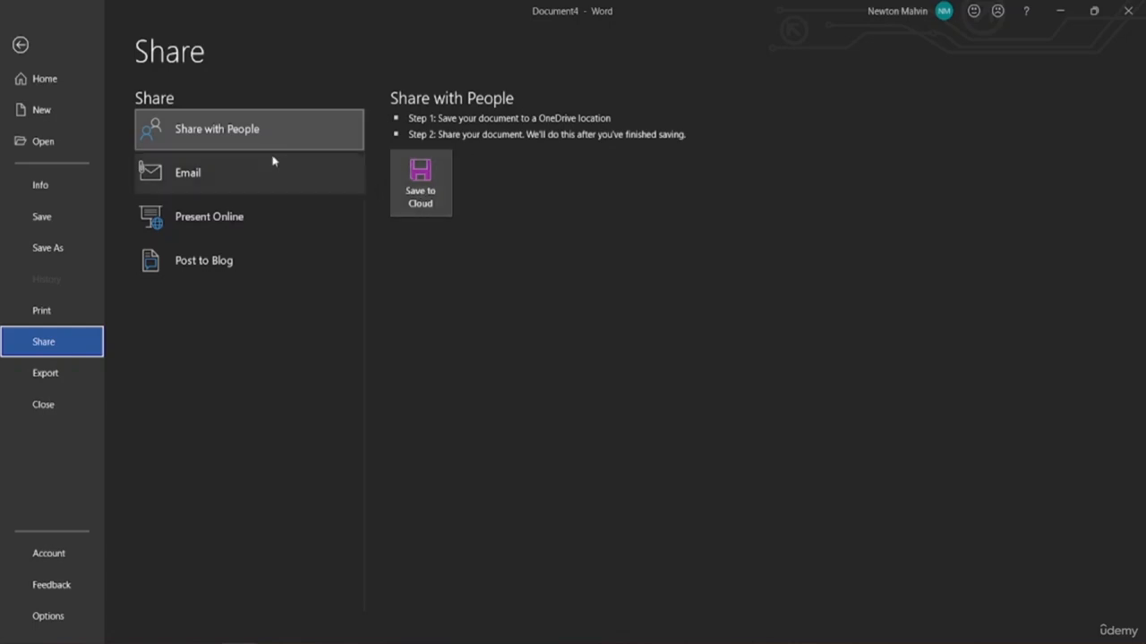
pyautogui.click(184, 194)
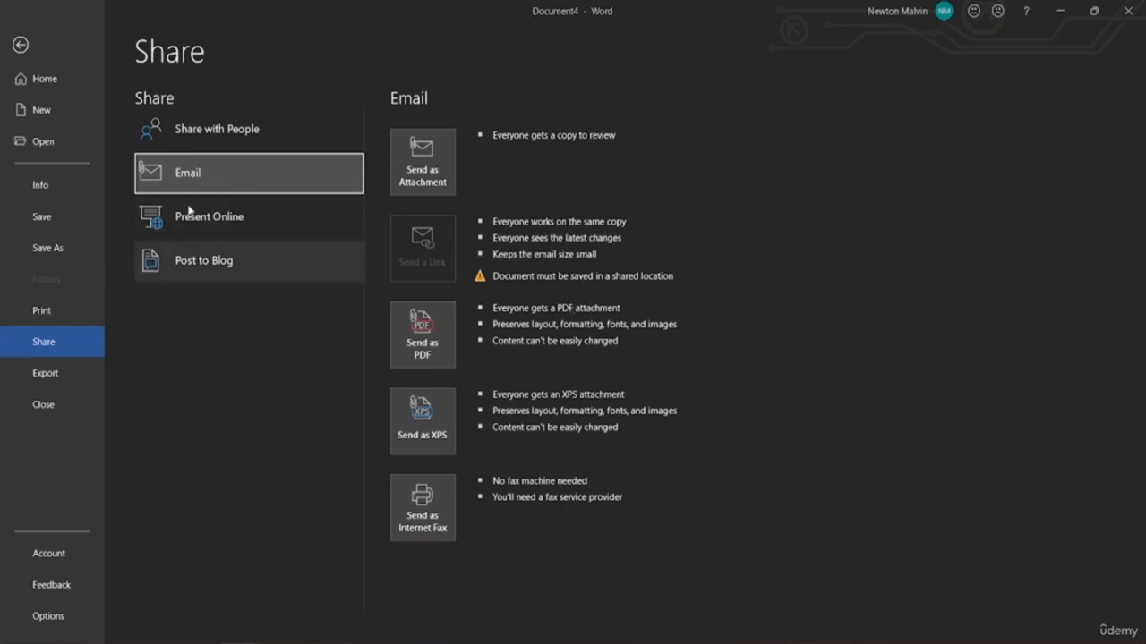
pyautogui.click(178, 271)
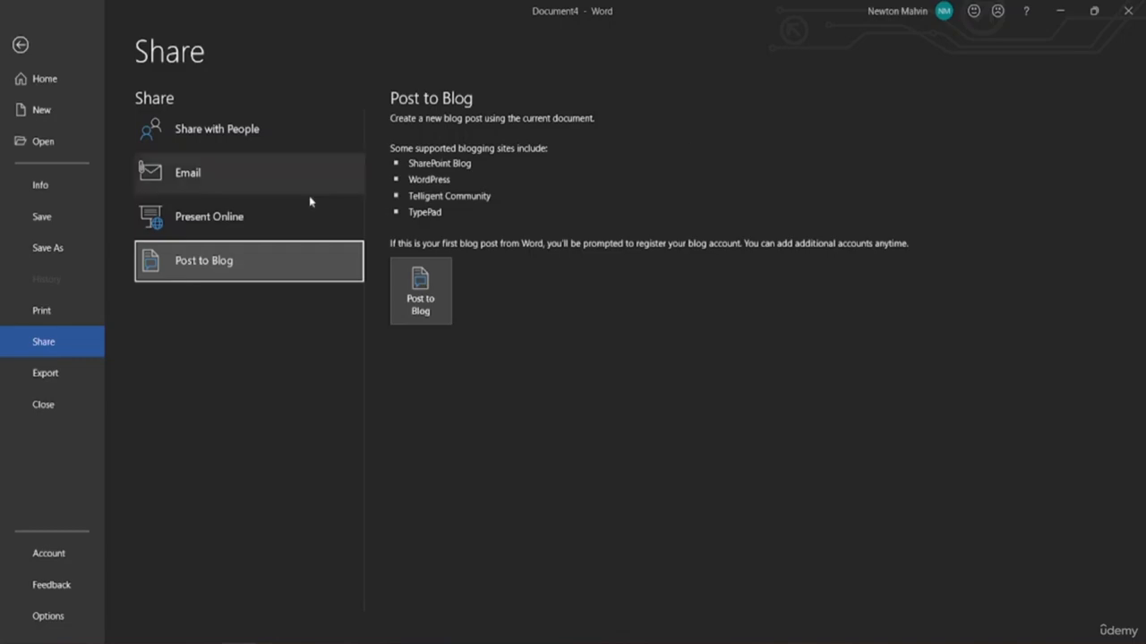
pyautogui.click(41, 403)
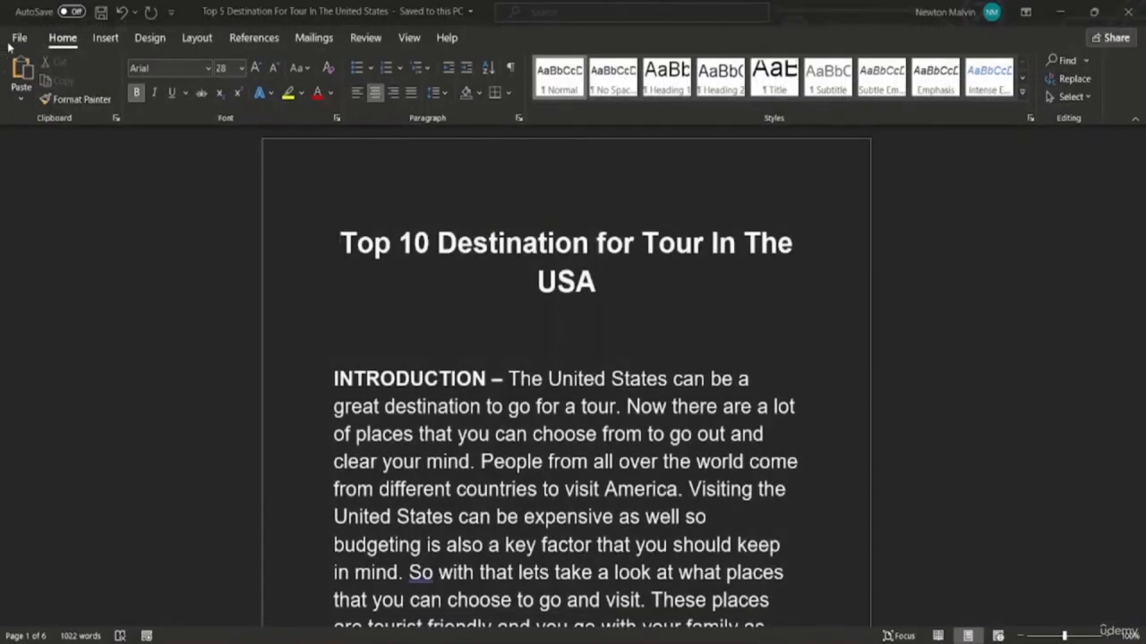
# Review the Export options Create PDF/XPS Document and Change File Type, then close the travel document
pyautogui.click(20, 39)
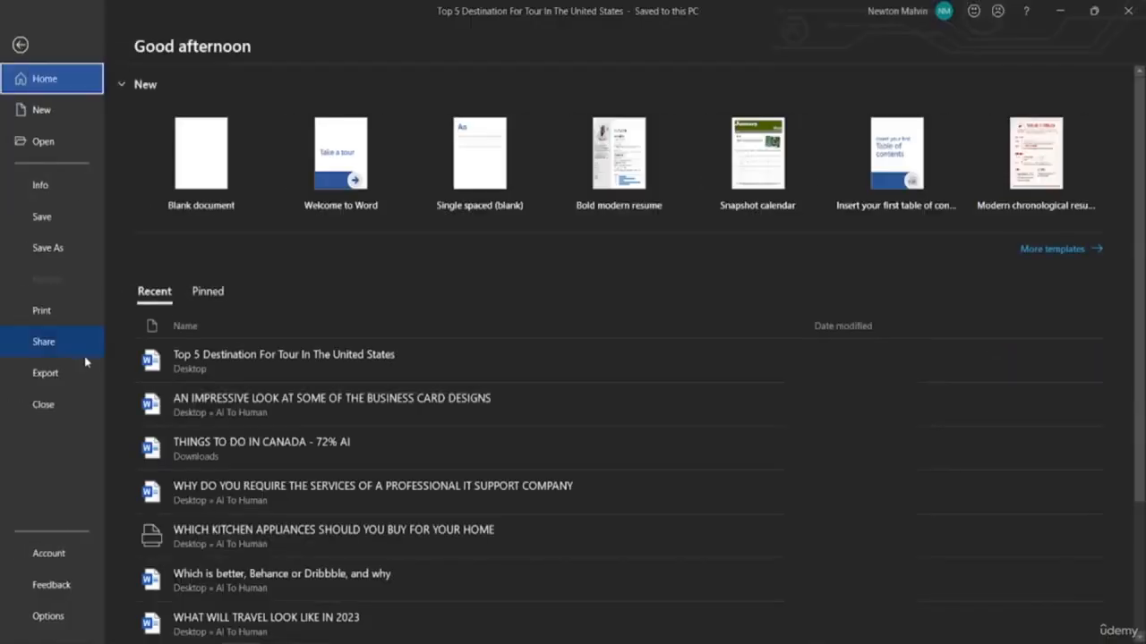
pyautogui.click(49, 376)
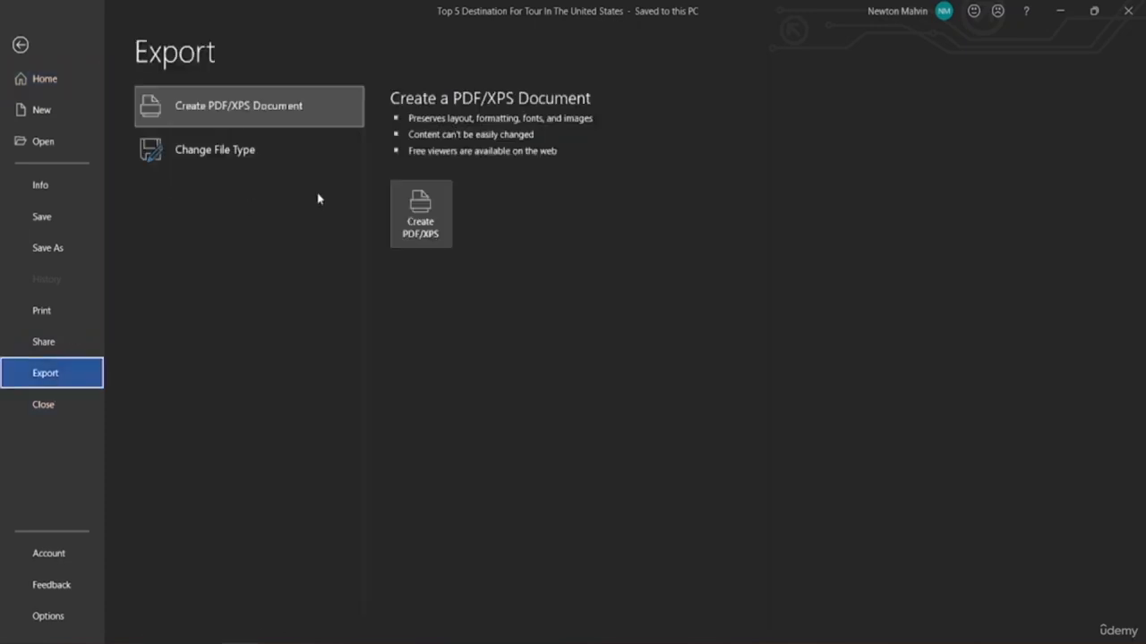
pyautogui.click(204, 111)
pyautogui.click(190, 149)
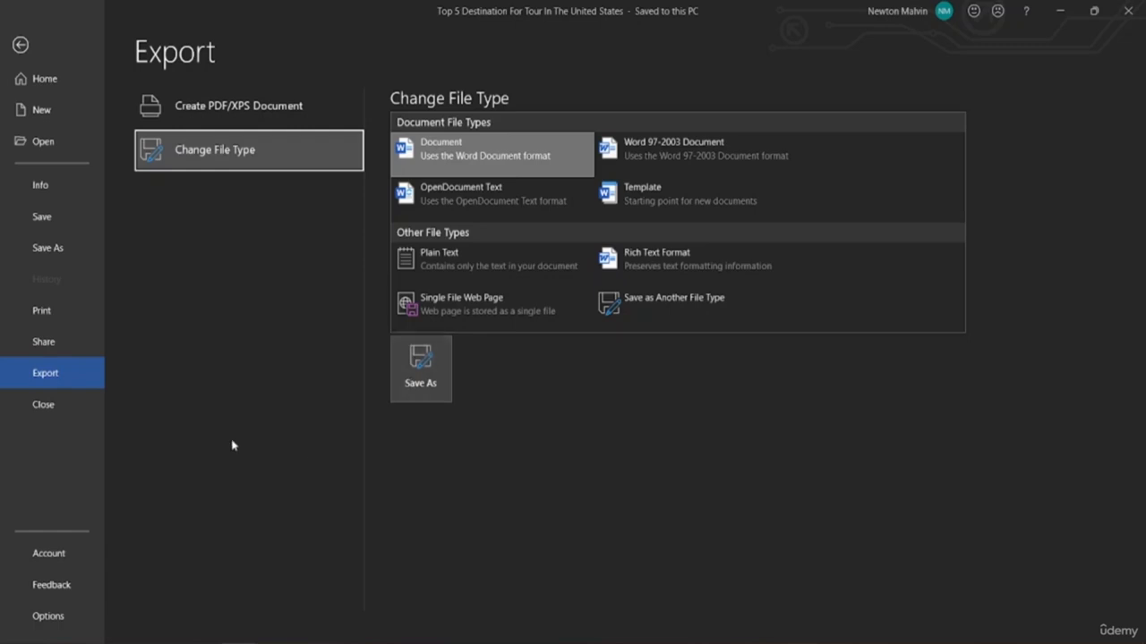
pyautogui.click(33, 415)
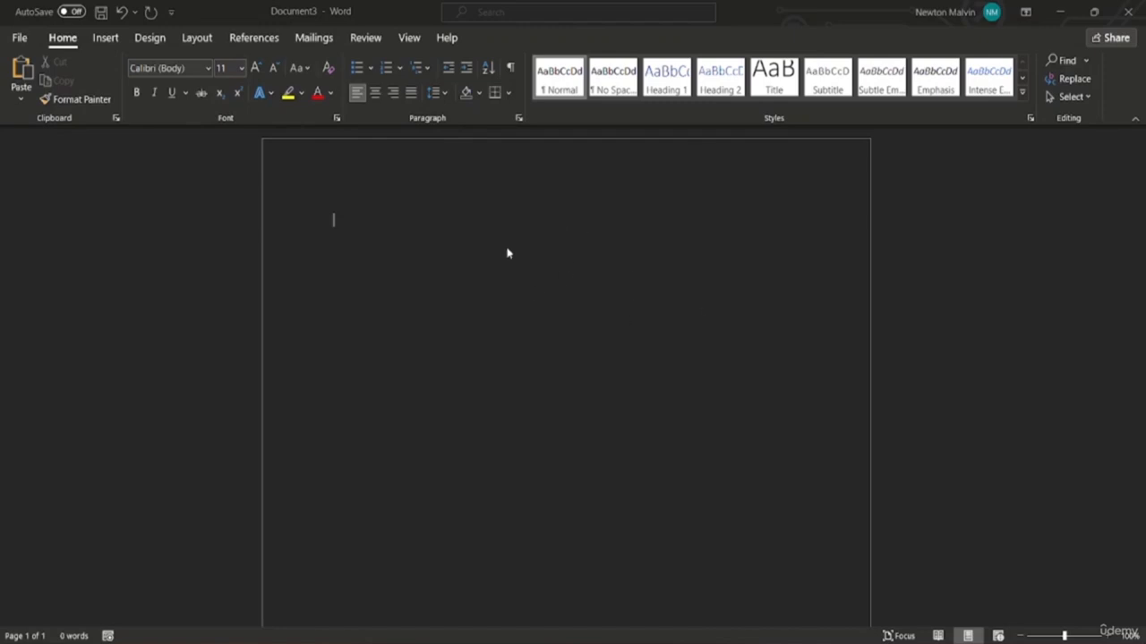
# Show the Account page with Office LTSC Professional Plus 2021, version 2108, activated
pyautogui.click(18, 39)
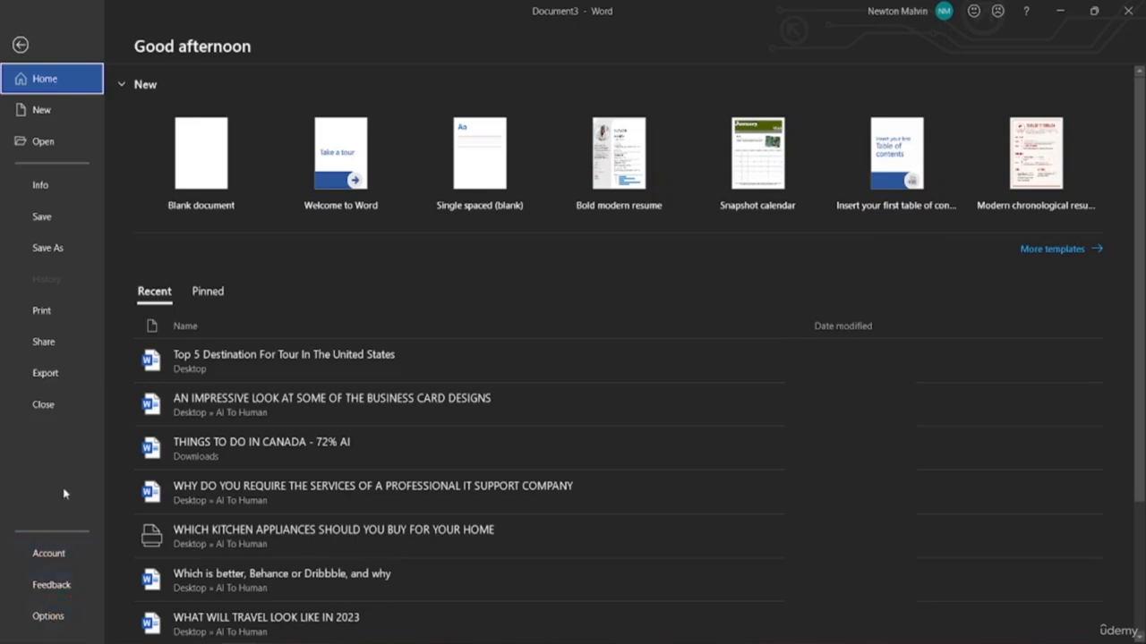
pyautogui.click(49, 548)
pyautogui.click(60, 561)
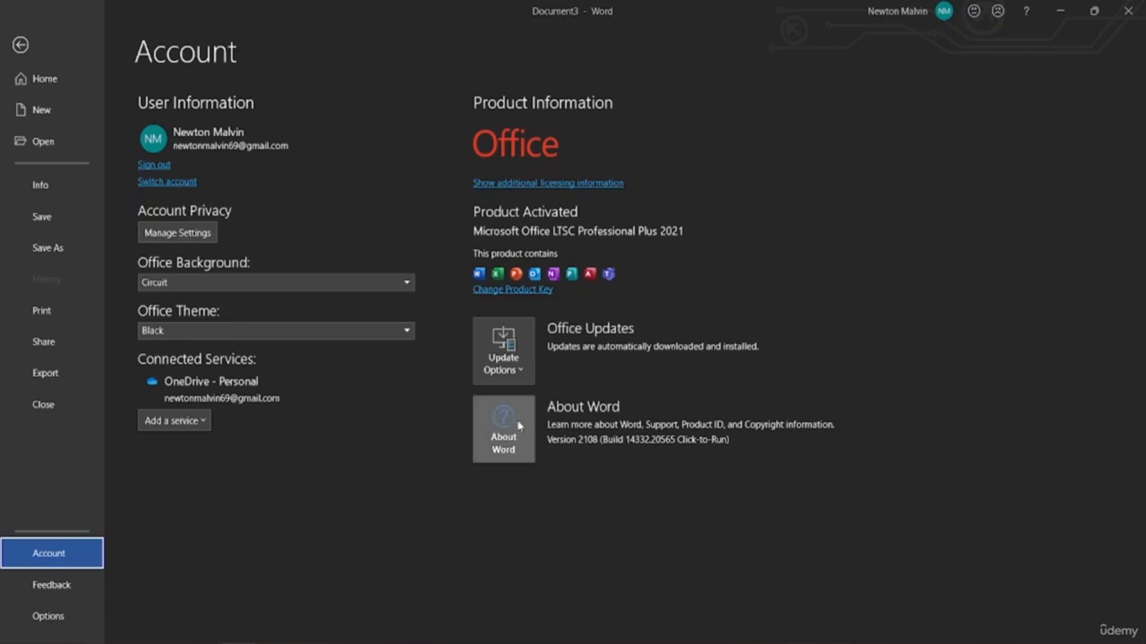
pyautogui.click(504, 439)
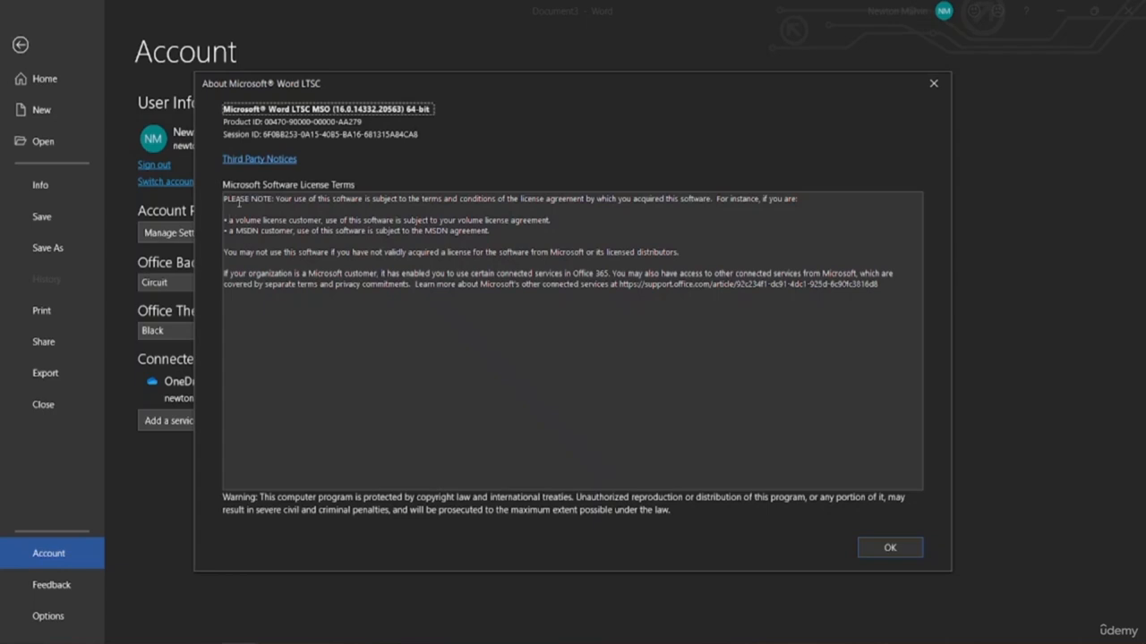
pyautogui.click(920, 548)
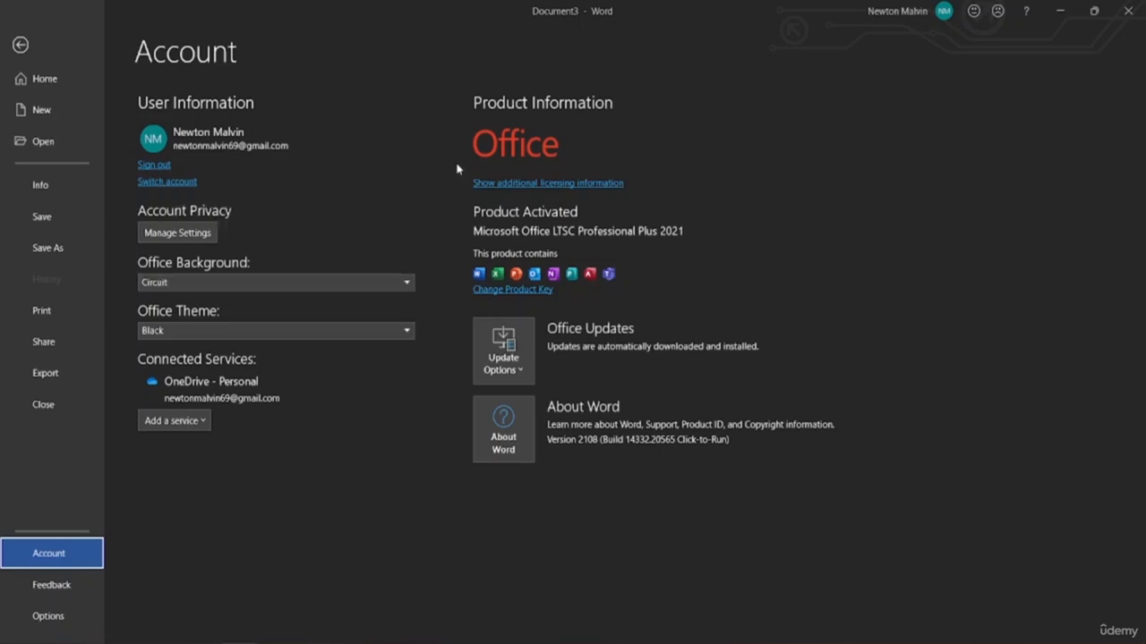
# Open Account Privacy's Manage Settings and scroll through the diagnostic data and connected experiences options
pyautogui.click(172, 235)
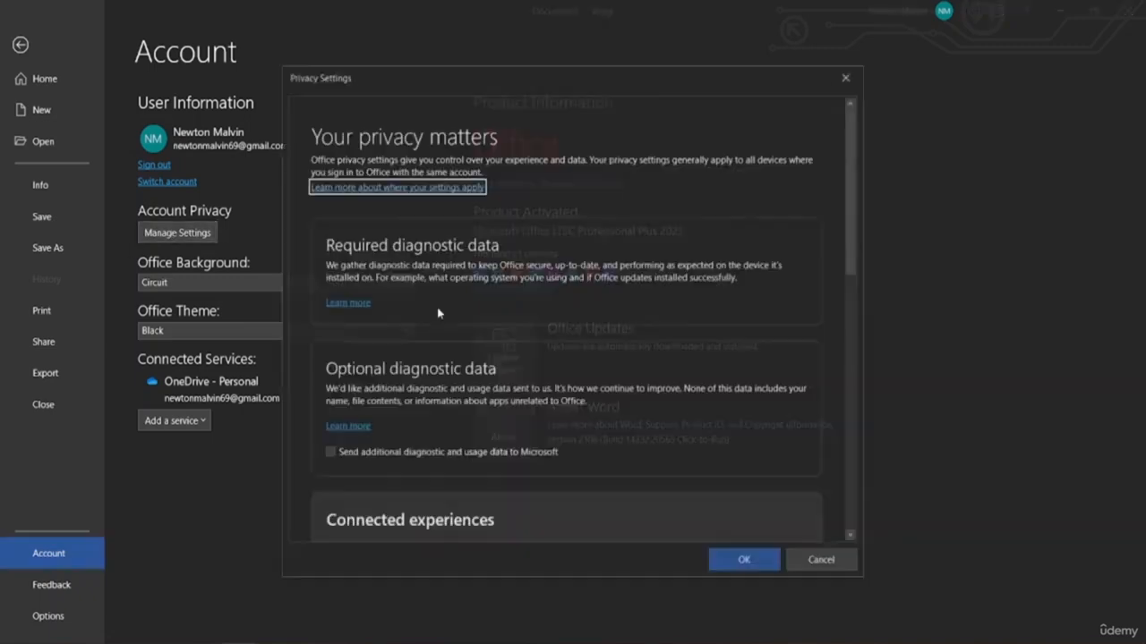
pyautogui.scroll(-5, 452, 376)
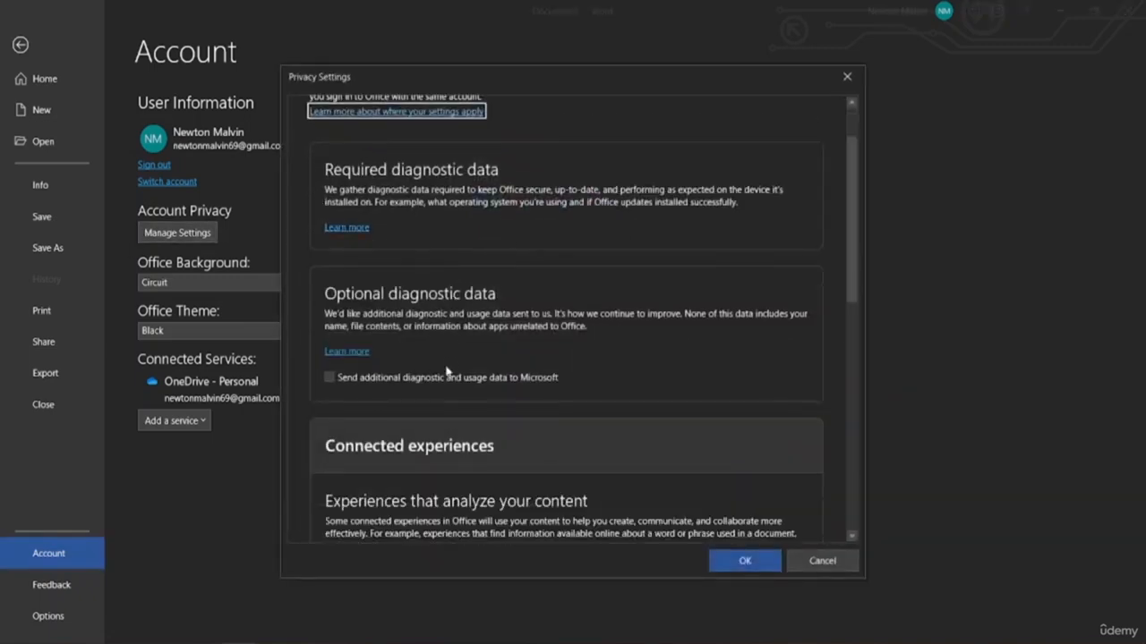
pyautogui.scroll(-4, 435, 387)
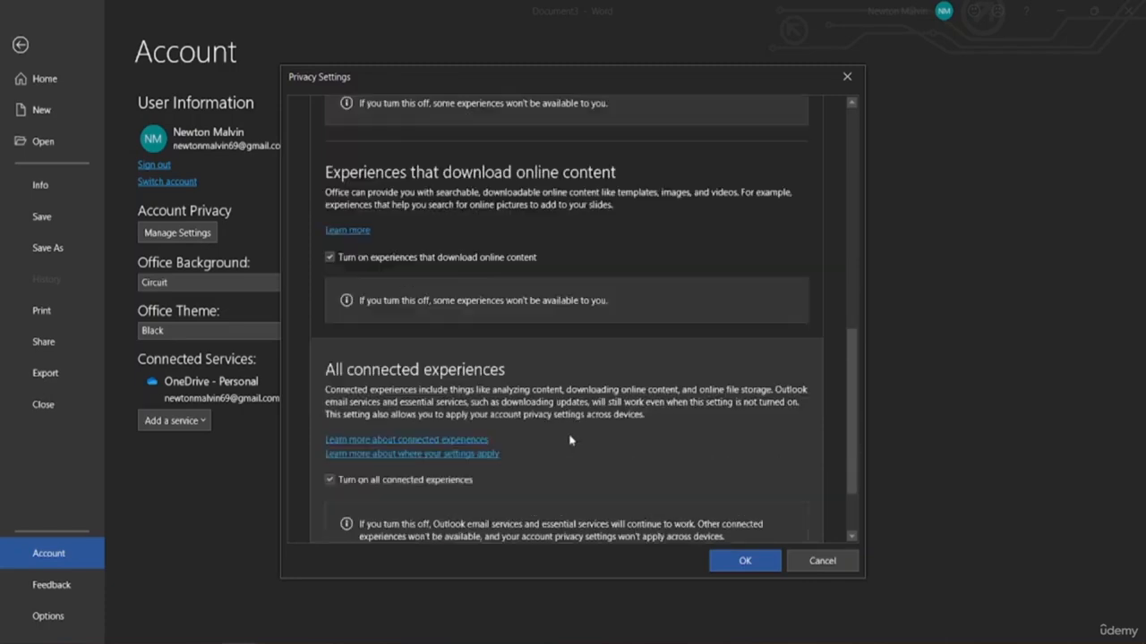
pyautogui.scroll(9, 530, 435)
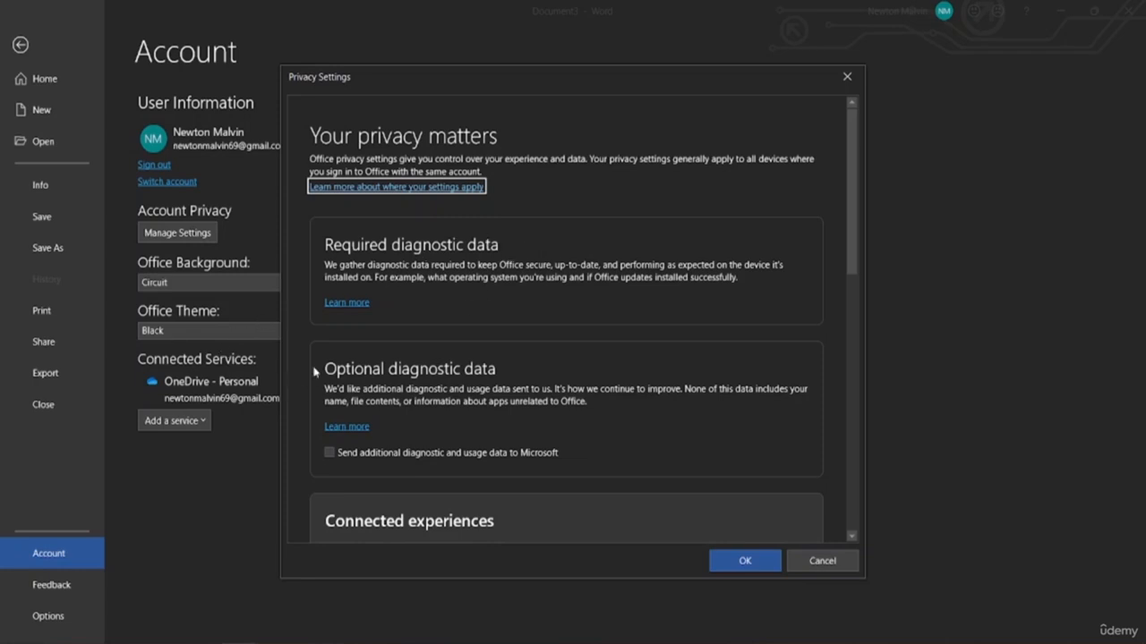
pyautogui.scroll(-1, 318, 373)
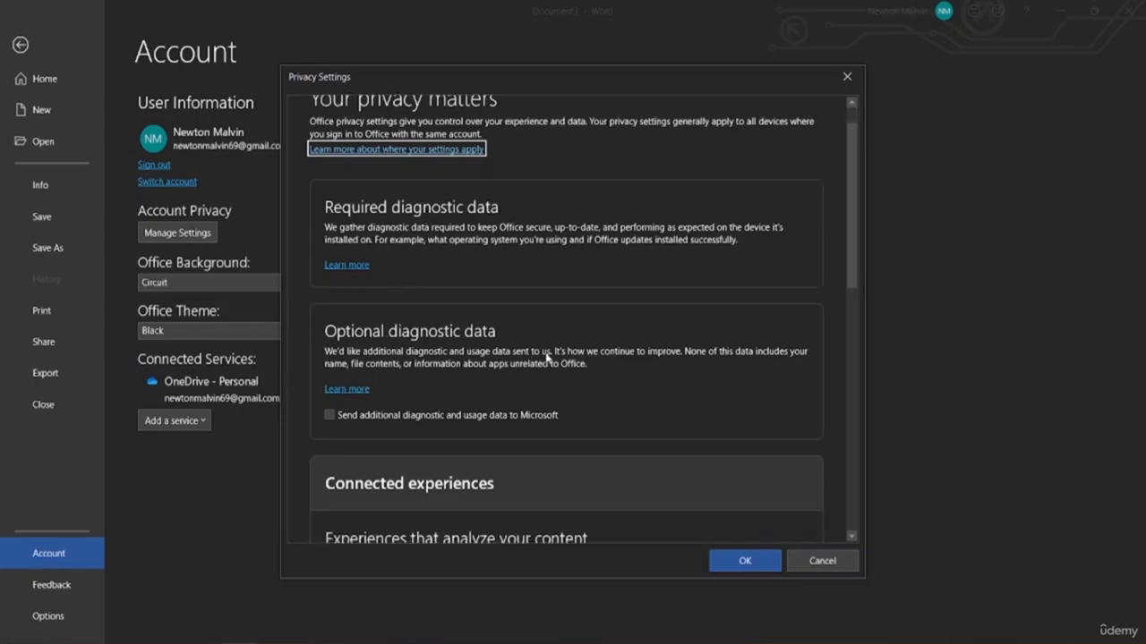
pyautogui.scroll(-2, 329, 377)
pyautogui.scroll(-1, 333, 404)
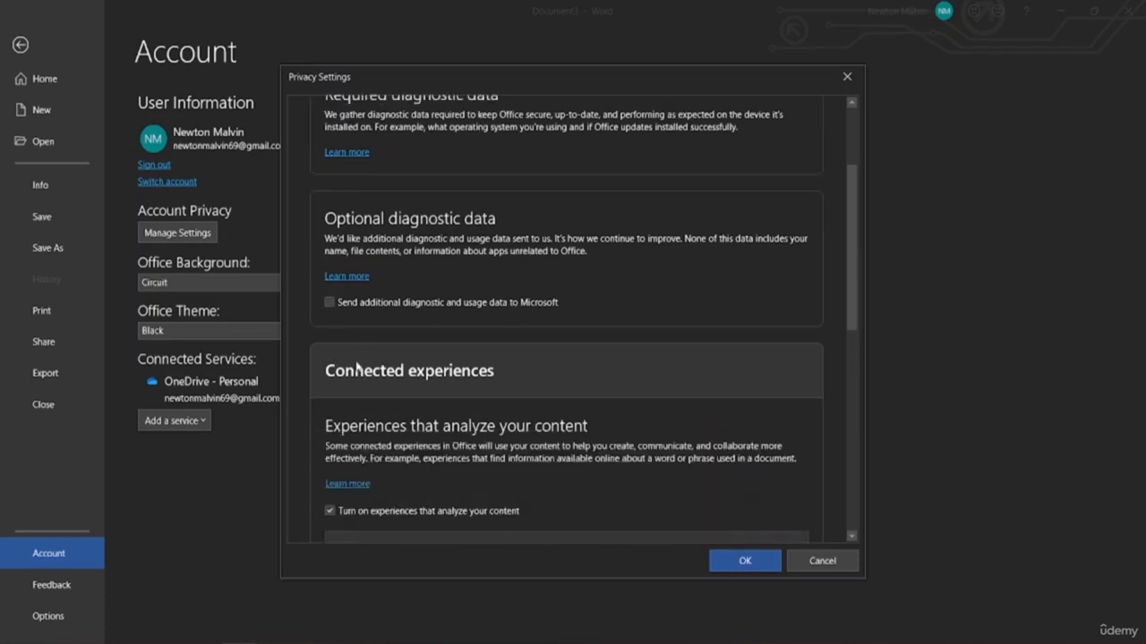
pyautogui.scroll(-4, 533, 403)
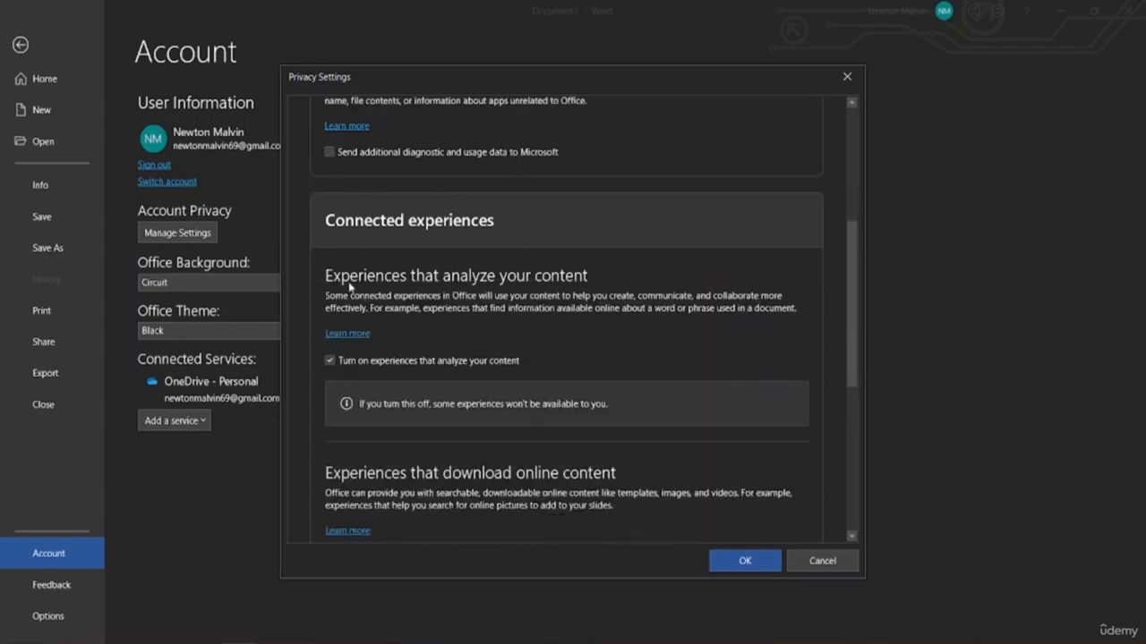
pyautogui.scroll(-2, 496, 458)
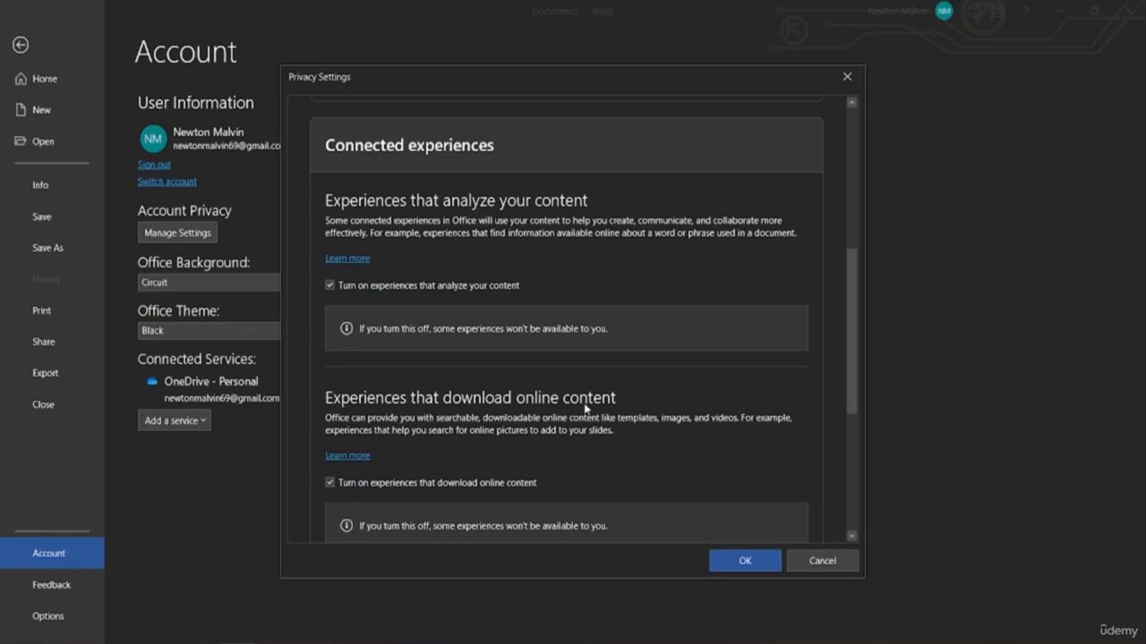
pyautogui.scroll(-3, 526, 432)
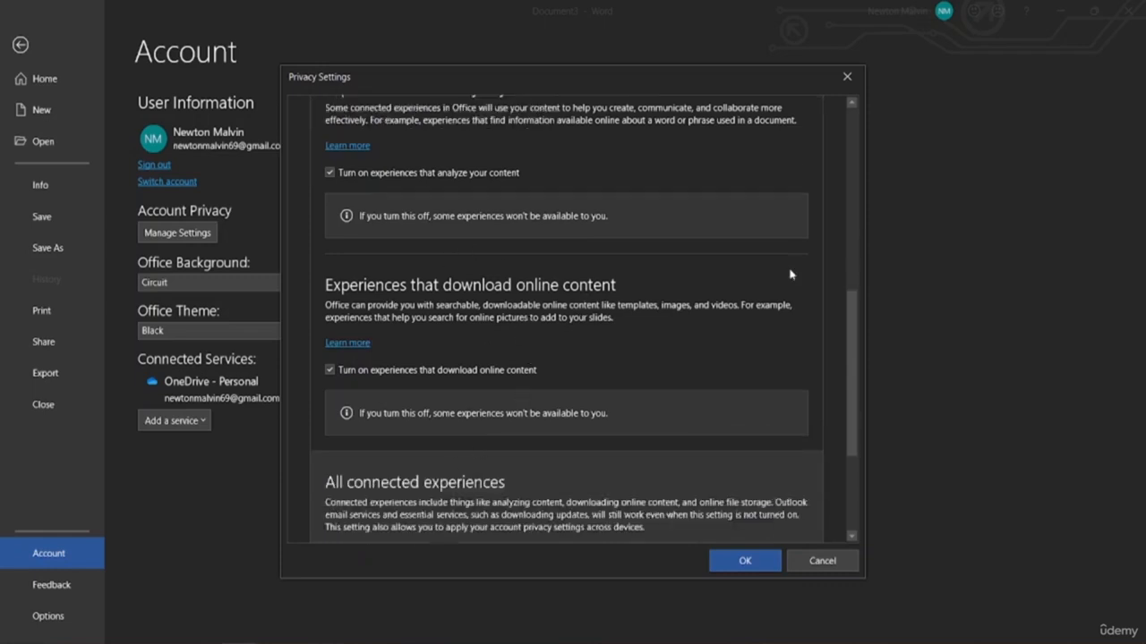
pyautogui.scroll(-3, 481, 445)
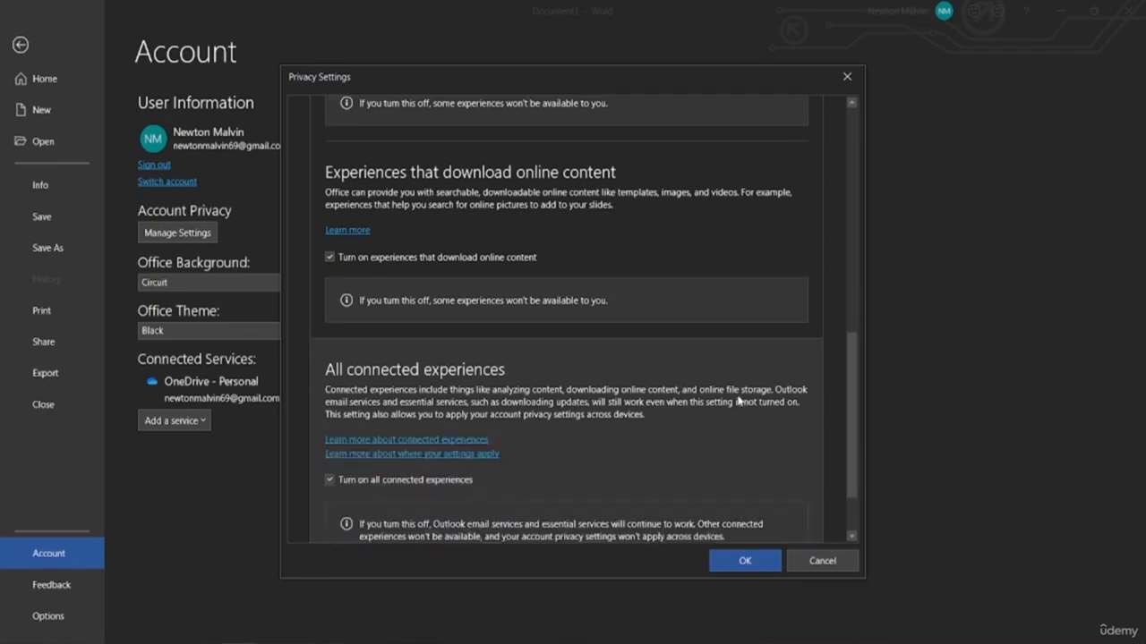
pyautogui.scroll(-2, 345, 488)
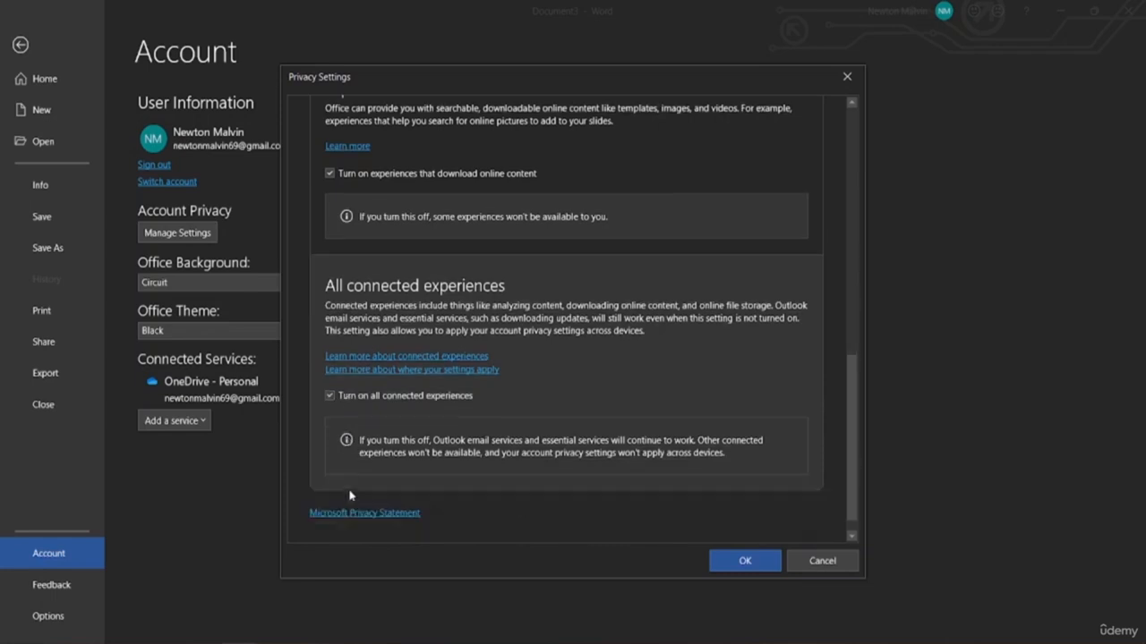
# Close Privacy Settings, preview the Clouds Office background, then restore it to Circuit
pyautogui.click(742, 562)
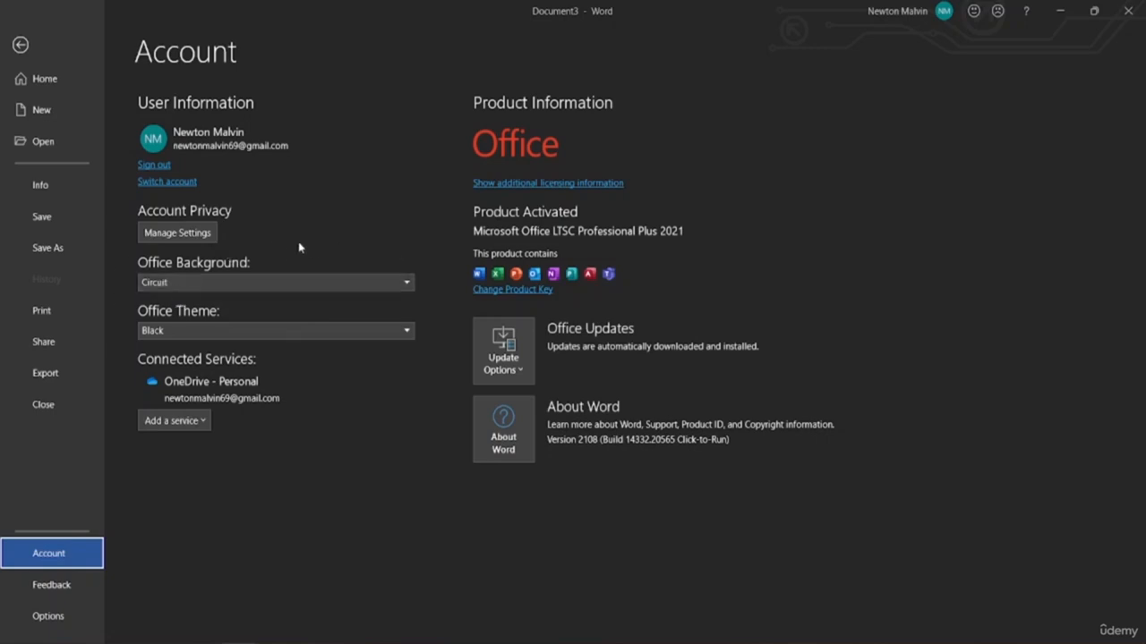
pyautogui.click(182, 283)
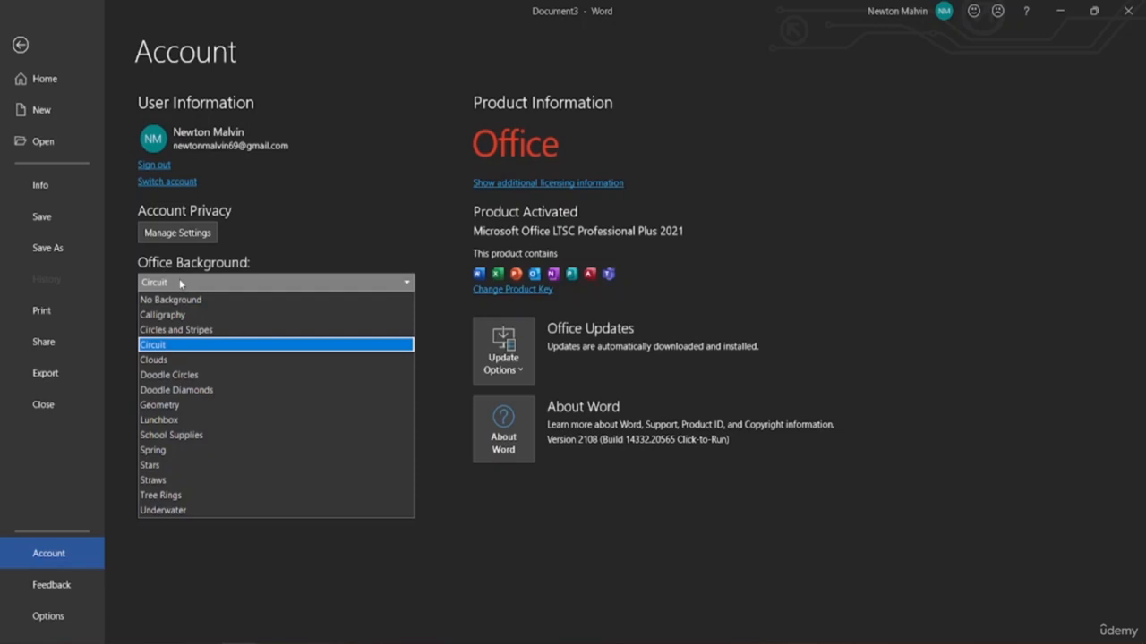
pyautogui.click(153, 360)
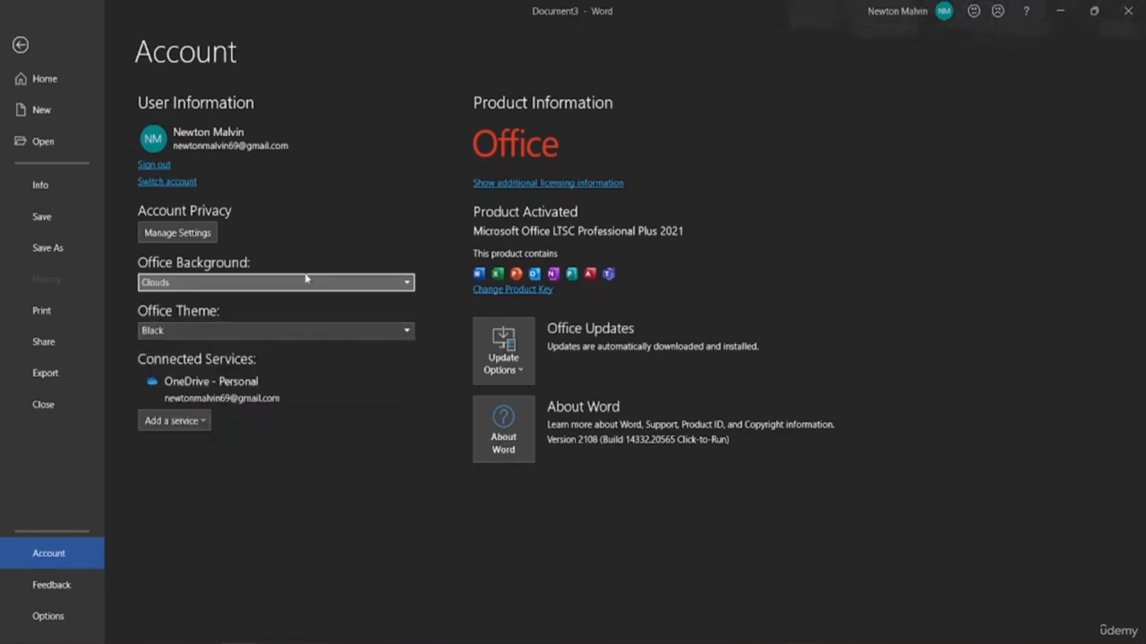
pyautogui.click(268, 284)
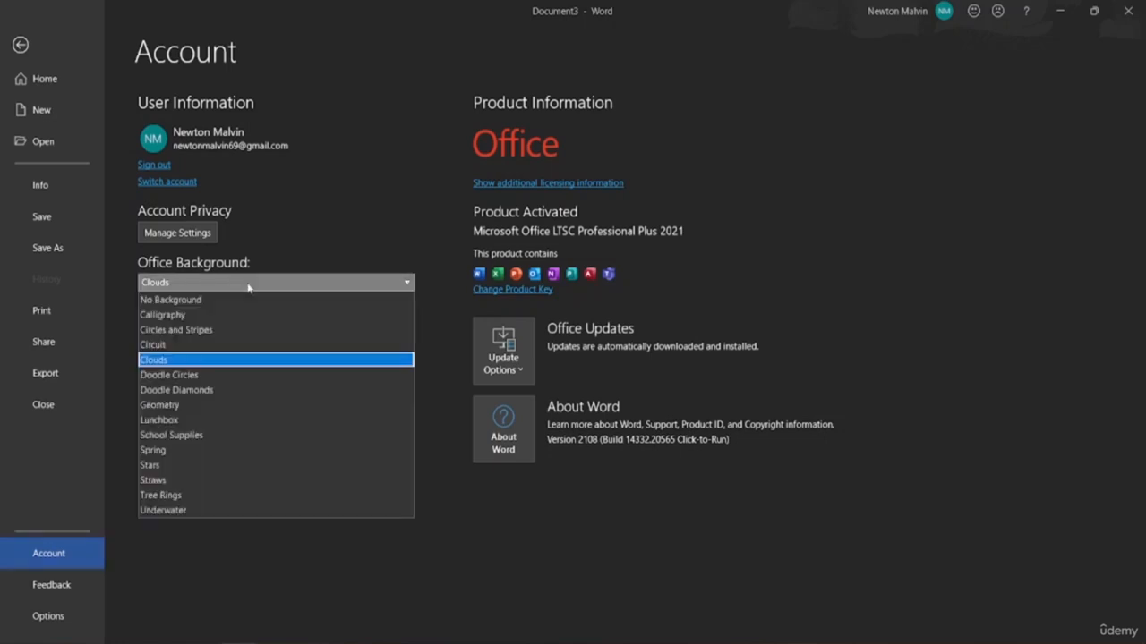
pyautogui.click(188, 344)
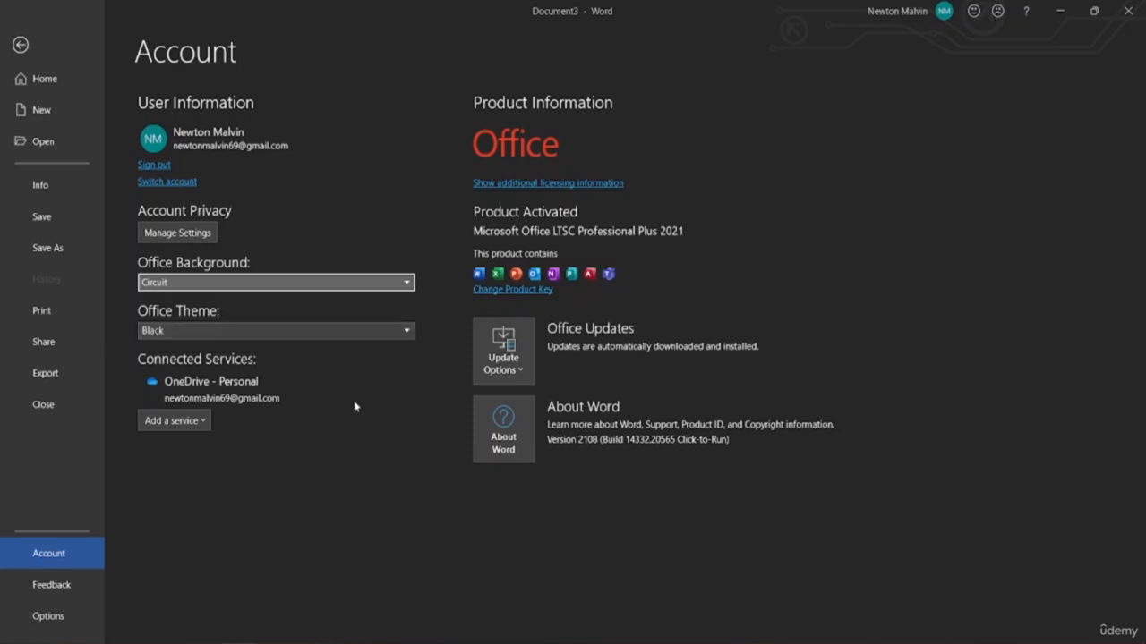
pyautogui.click(334, 343)
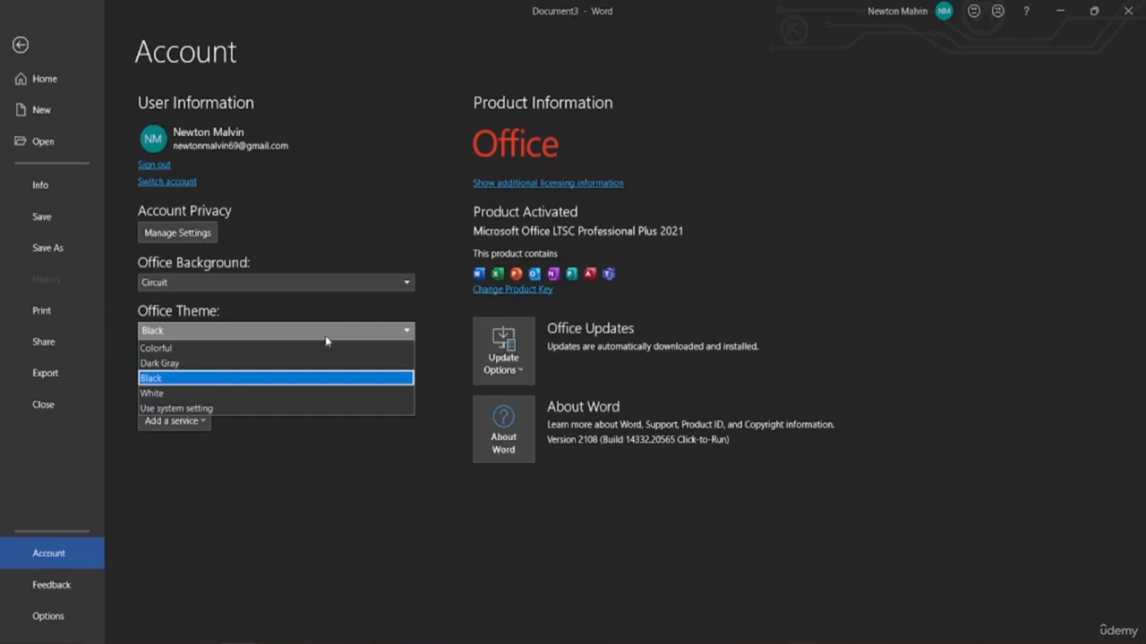
# Switch the Office Theme from Black to White
pyautogui.click(191, 395)
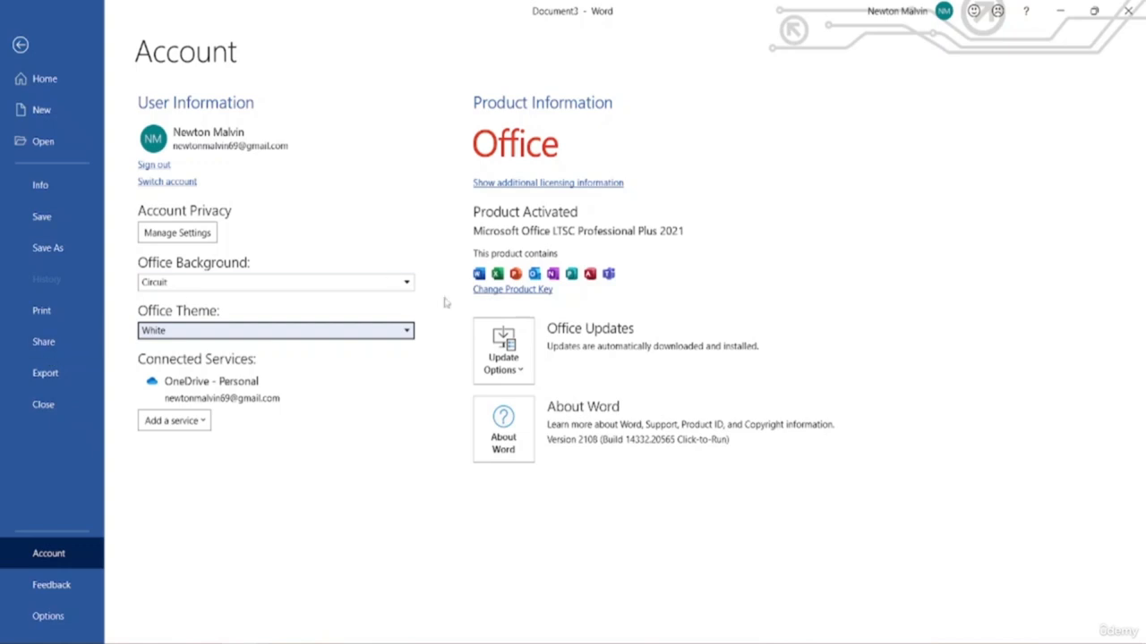
pyautogui.click(259, 495)
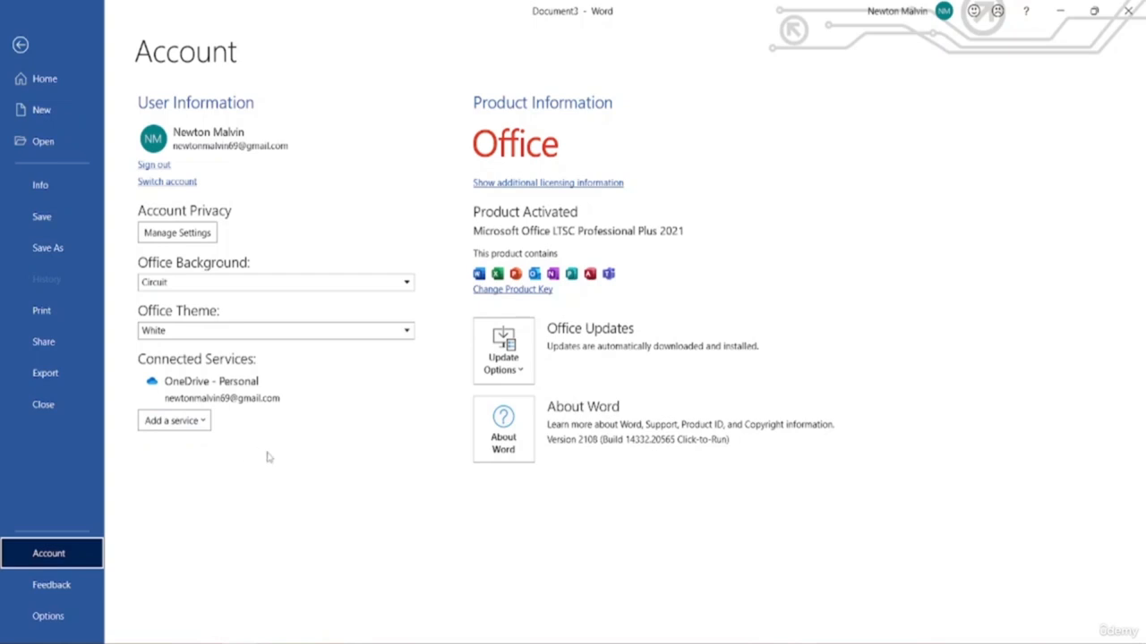
# Look at the connectable services list without adding one, then go to the Feedback page
pyautogui.click(161, 420)
pyautogui.moveTo(191, 467)
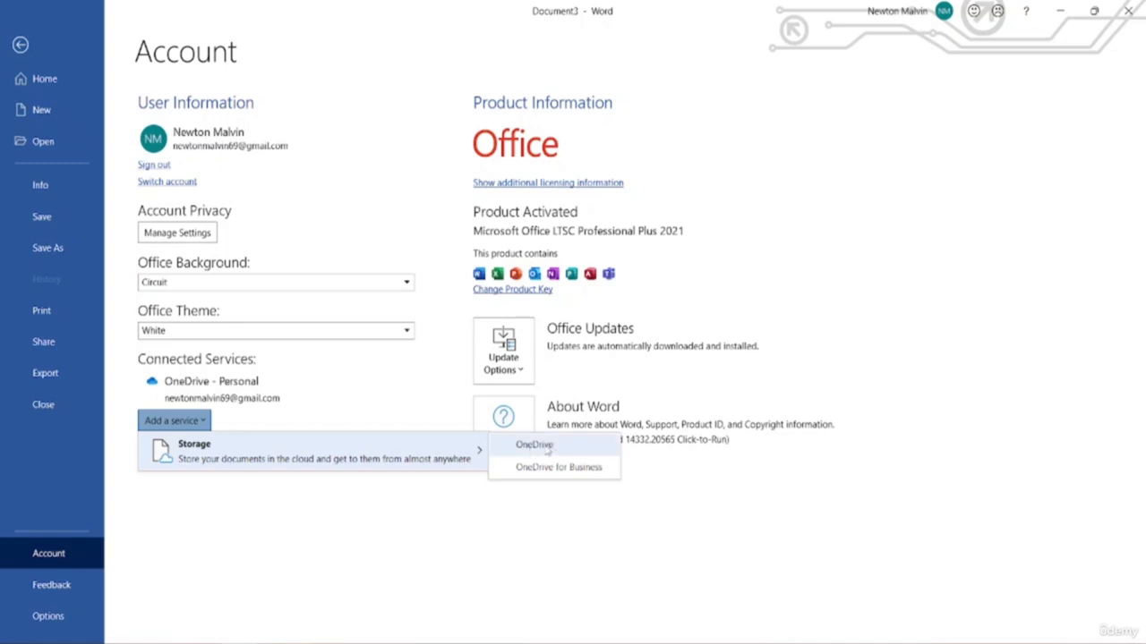
pyautogui.press('Escape')
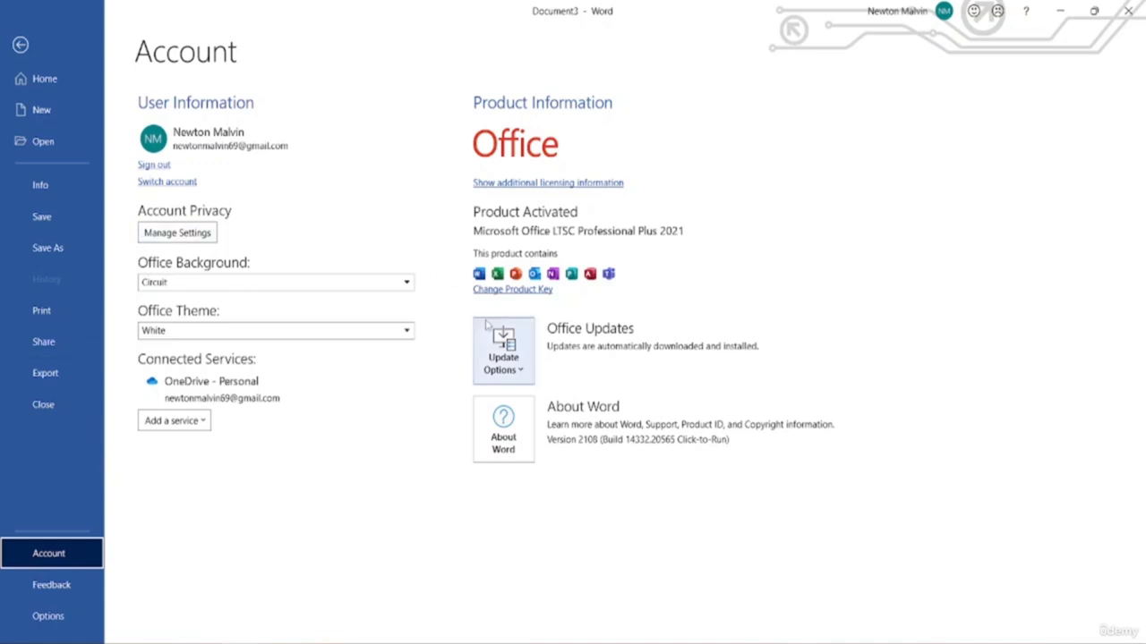
pyautogui.click(72, 584)
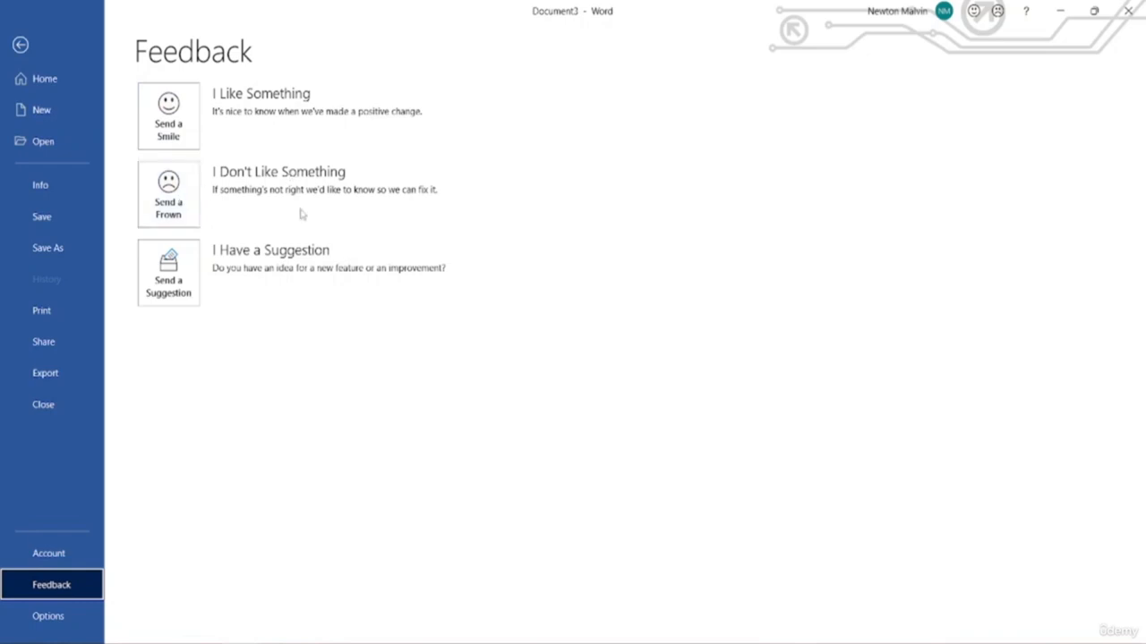
# Try the Send a Frown form, then reopen Feedback and start a Send a Smile form
pyautogui.click(181, 205)
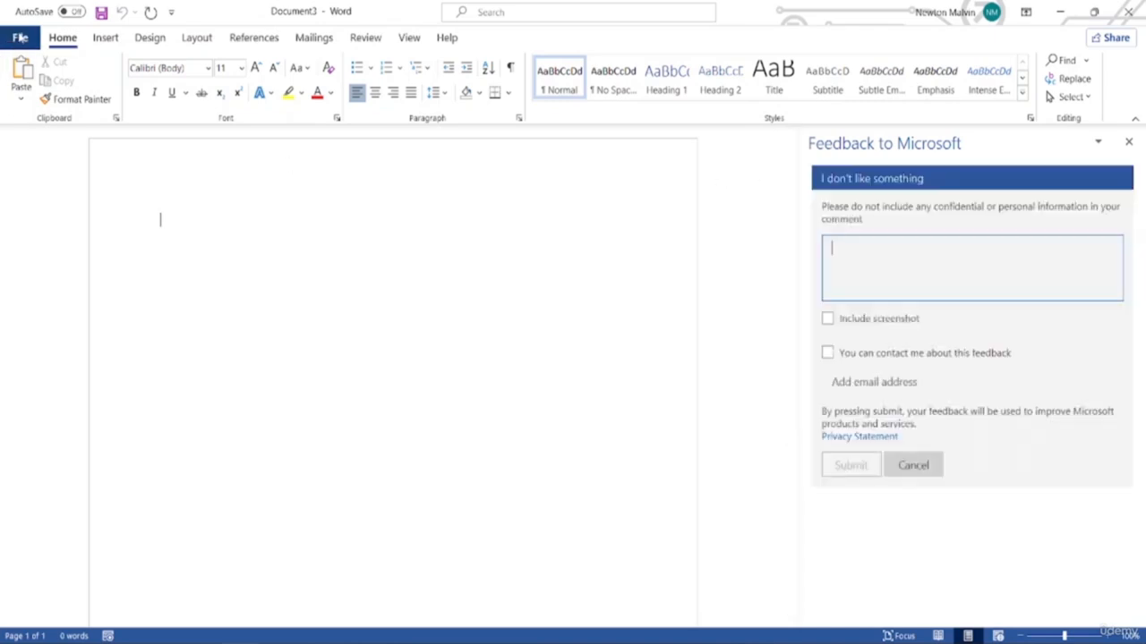
pyautogui.click(20, 38)
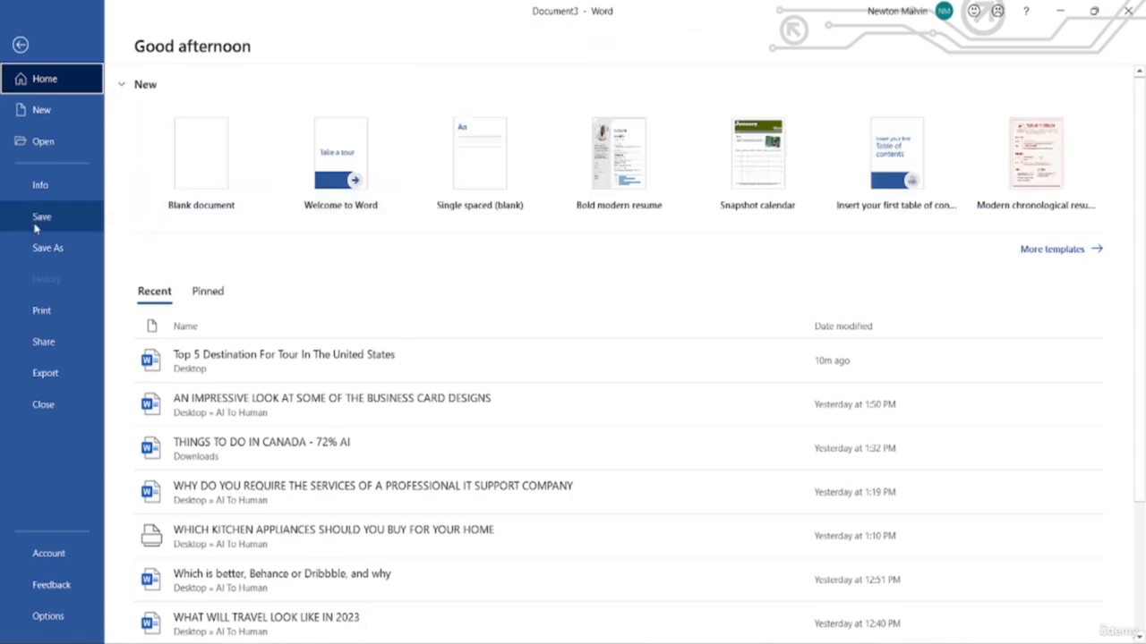
pyautogui.click(54, 583)
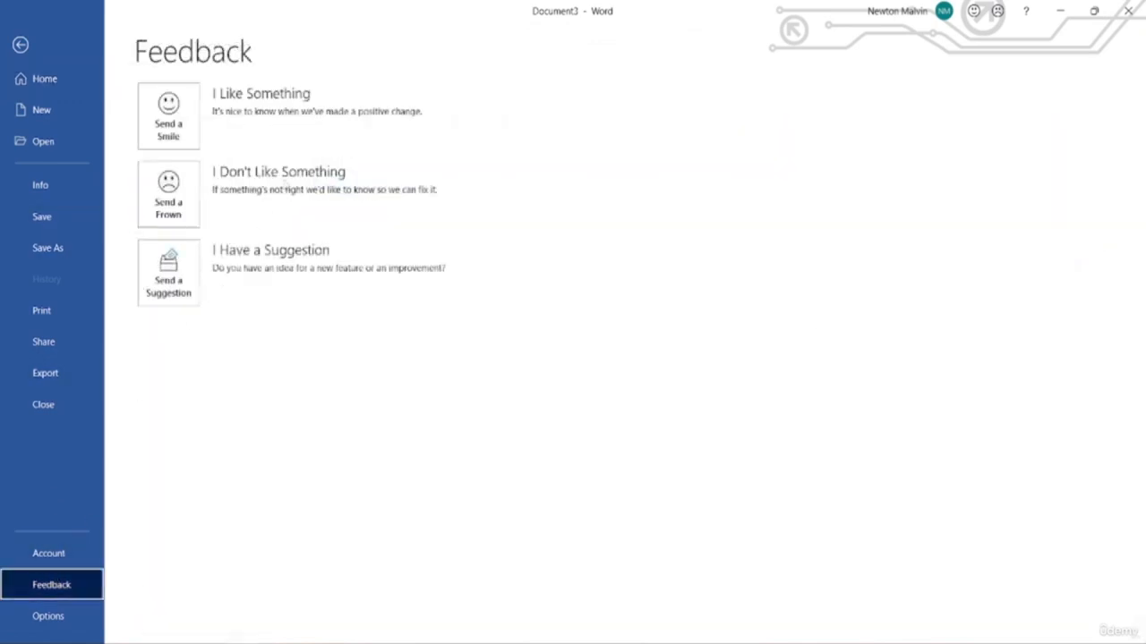
pyautogui.click(177, 119)
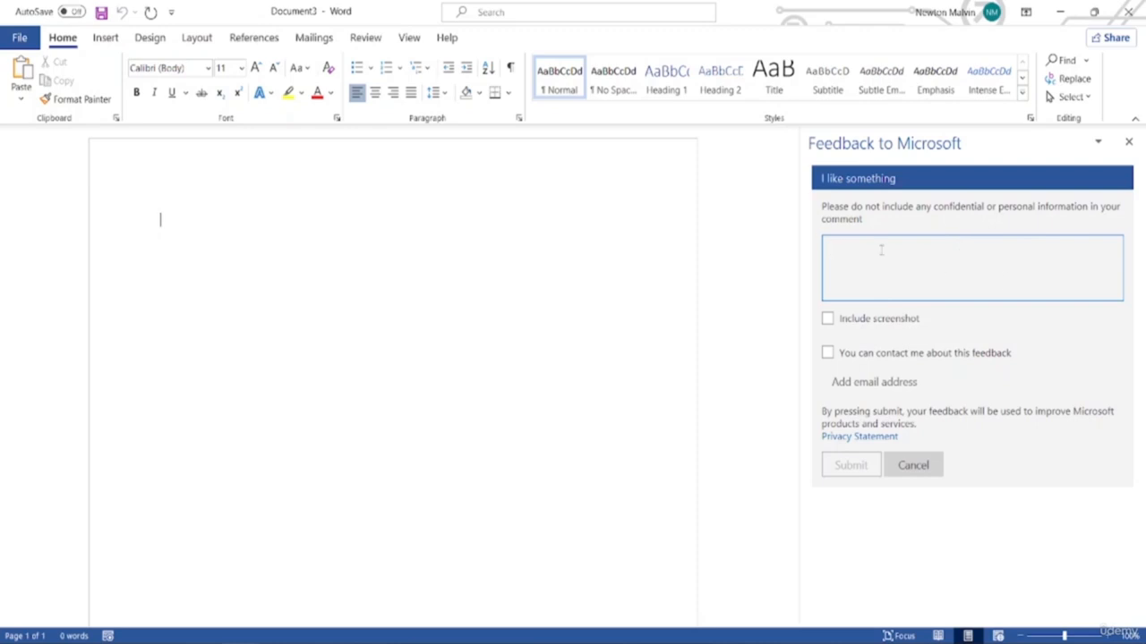
pyautogui.press('alt')
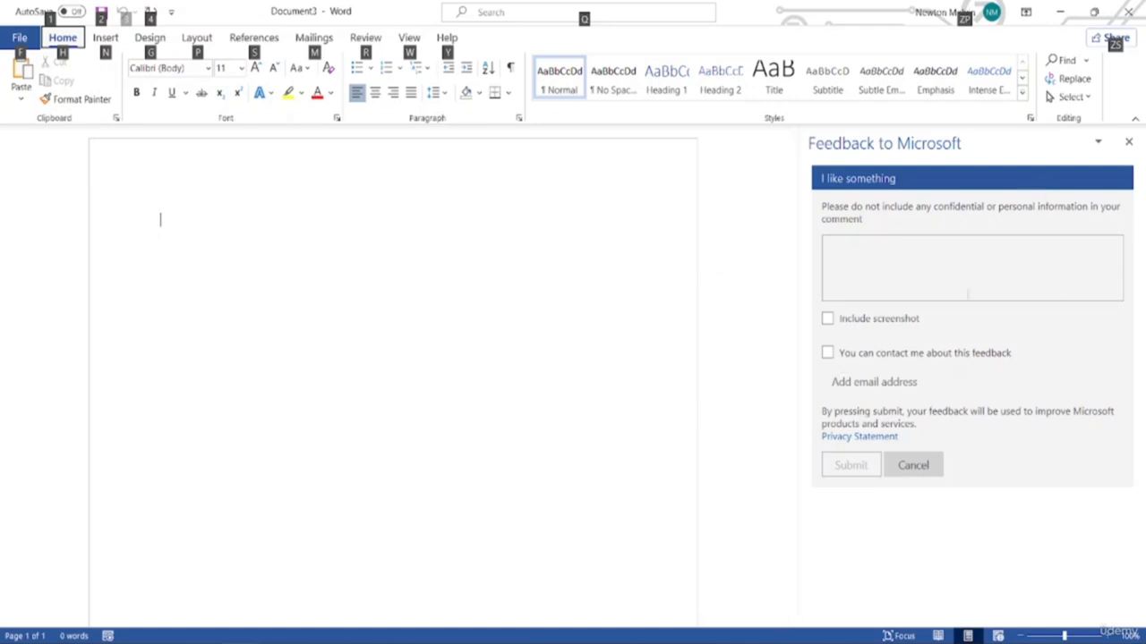
# Close the smile form, start a Send a Suggestion form, then return to the File home page
pyautogui.click(1129, 142)
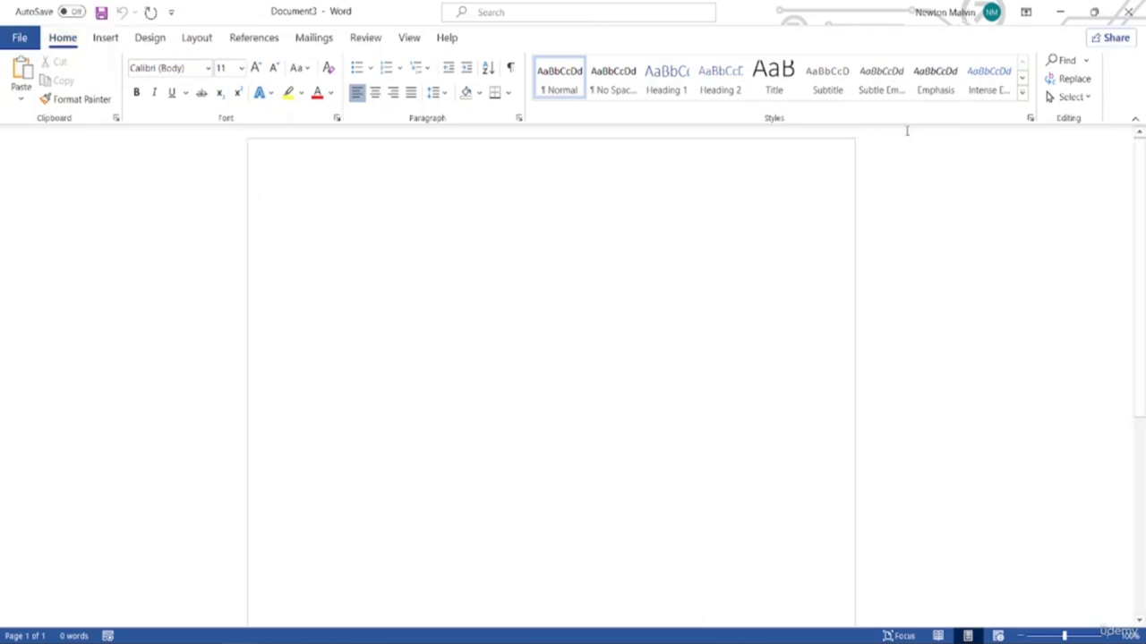
pyautogui.click(20, 37)
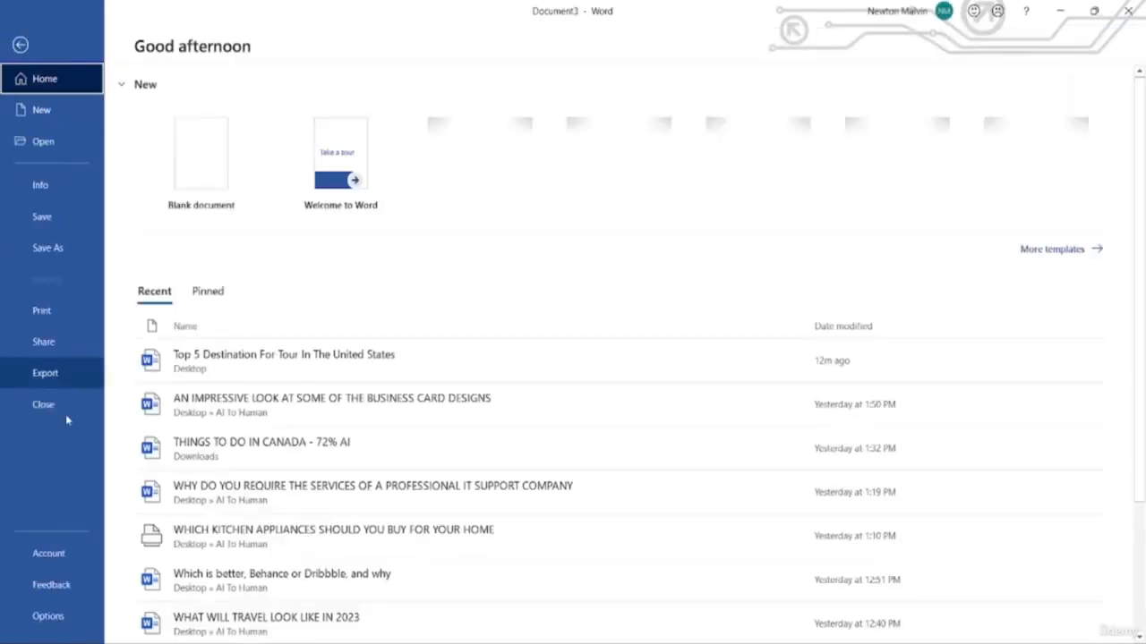
pyautogui.click(36, 586)
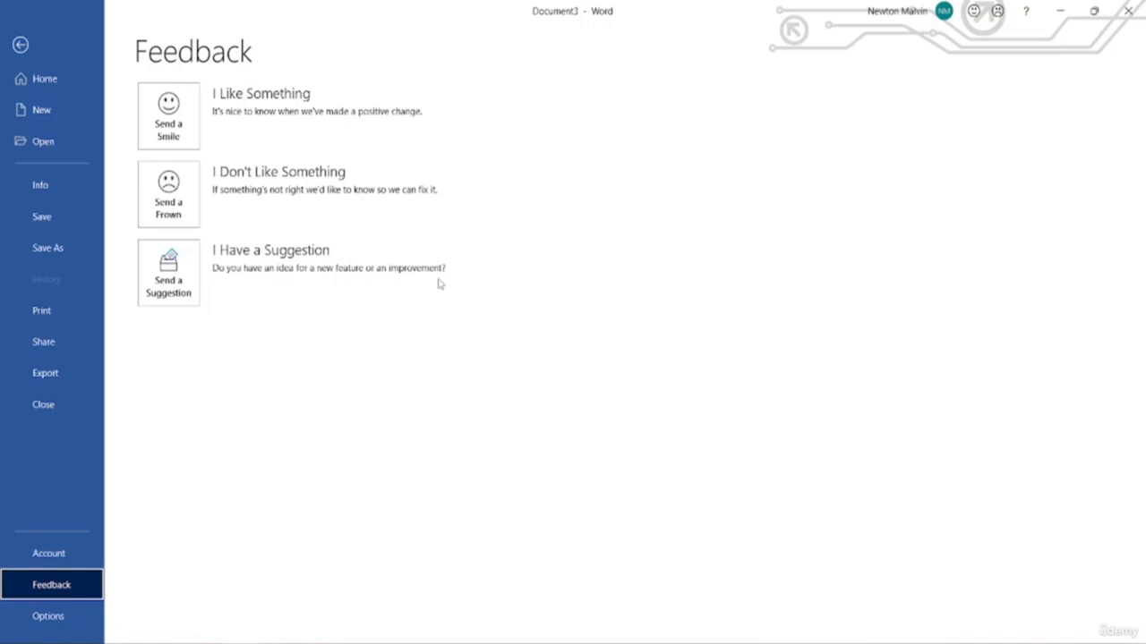
pyautogui.click(168, 268)
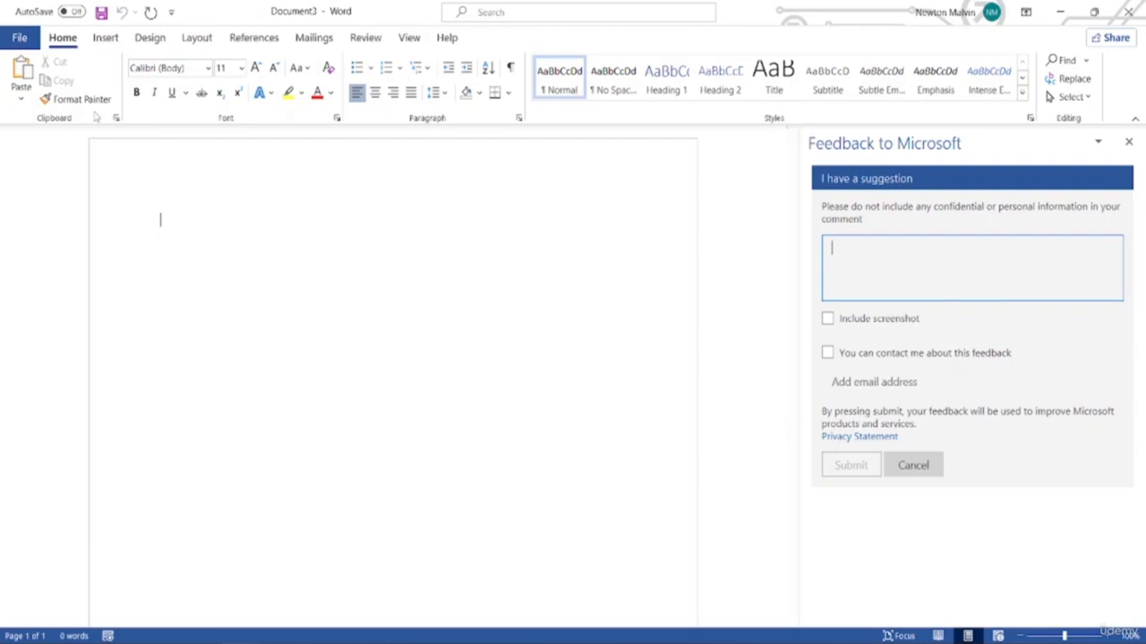
pyautogui.click(14, 39)
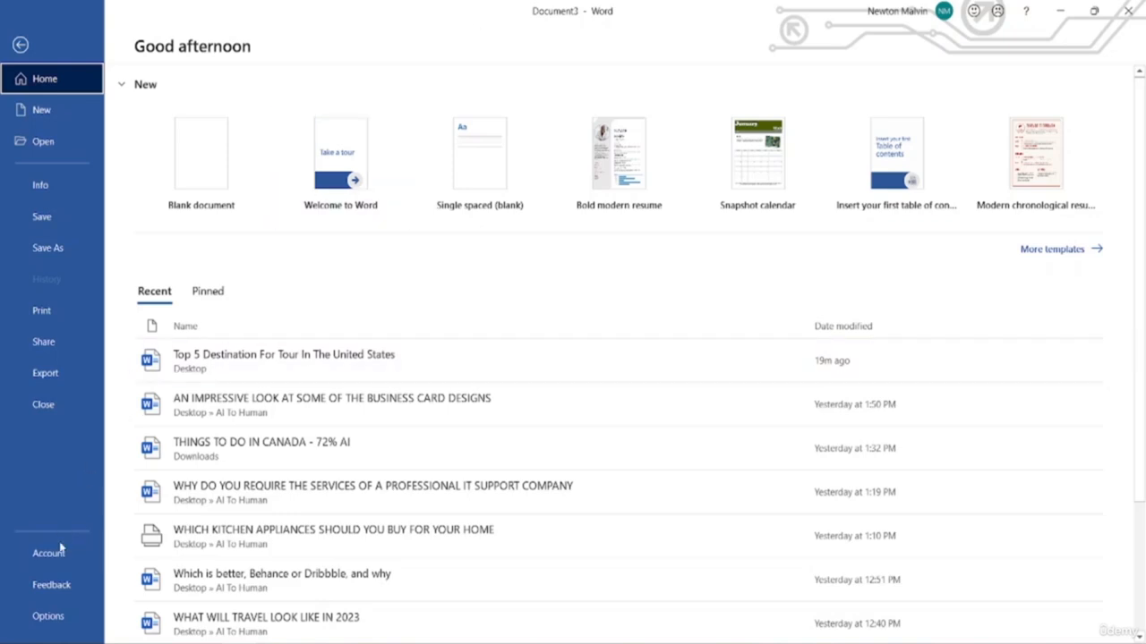
# Open Word Options and step through Display, Proofing, Save, Language and Ease of Access
pyautogui.click(42, 617)
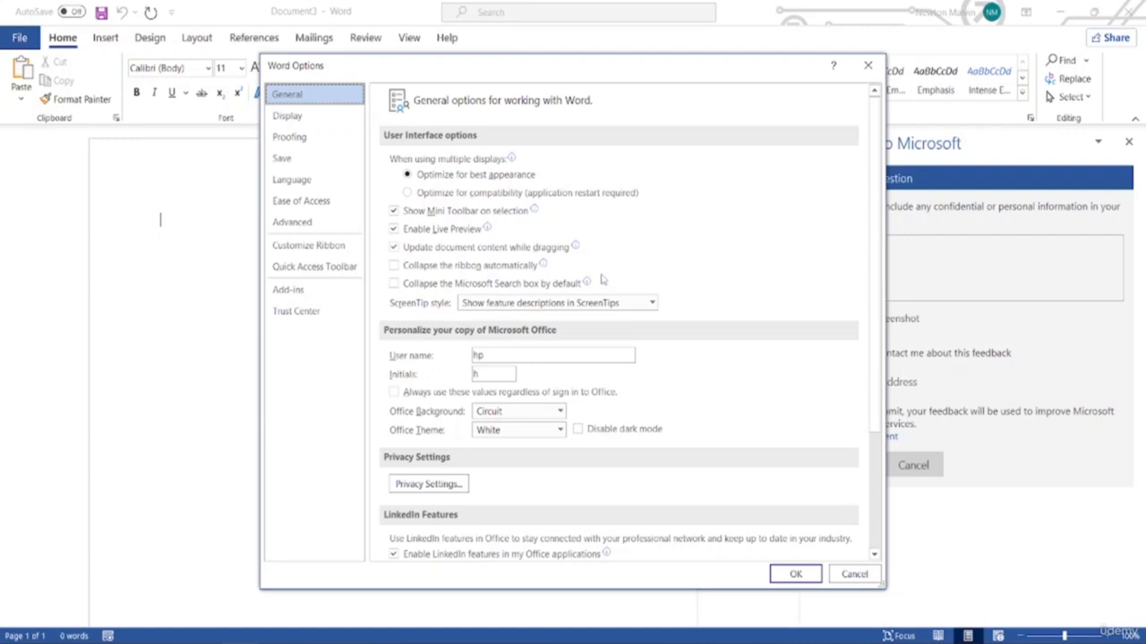
pyautogui.click(293, 116)
pyautogui.click(299, 136)
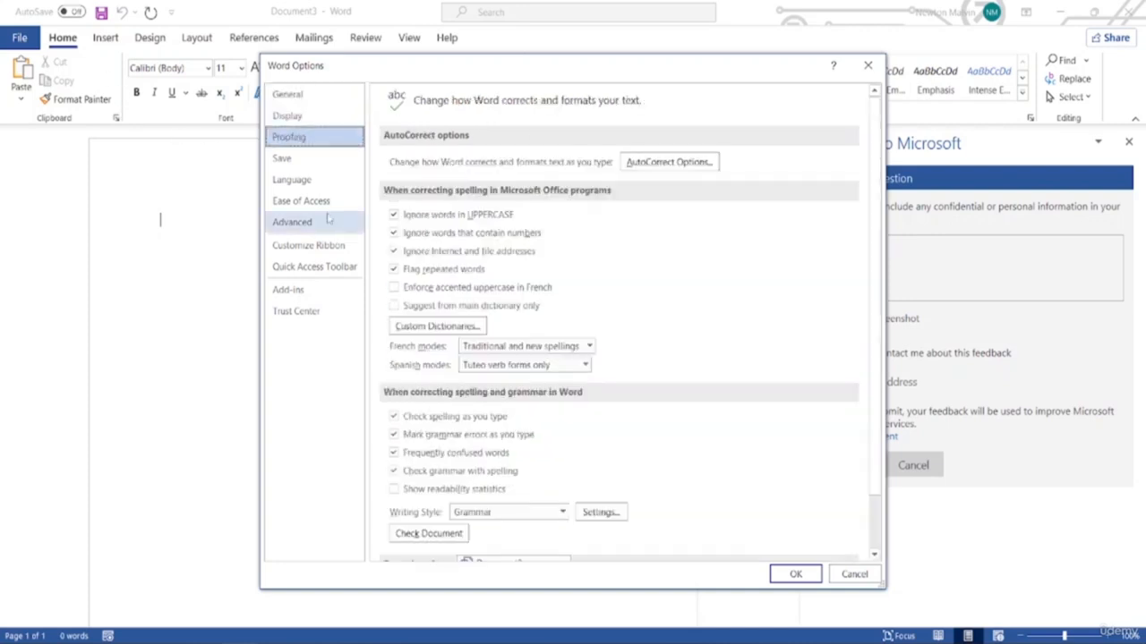
pyautogui.click(285, 159)
pyautogui.click(294, 180)
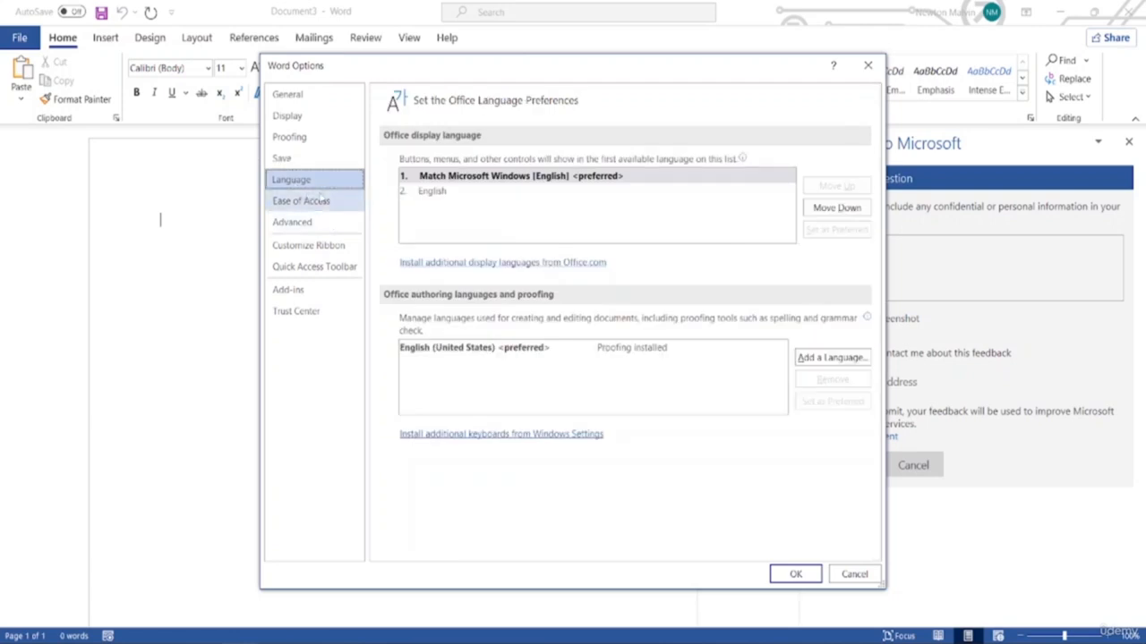
pyautogui.click(304, 200)
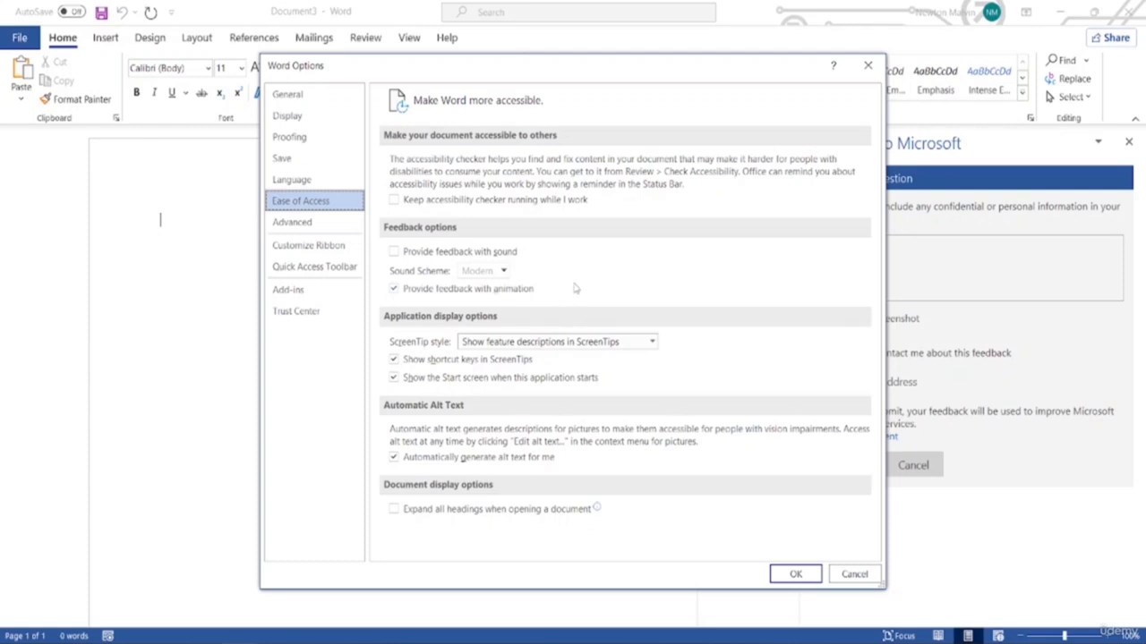
# View the Advanced editing options, such as 'Typing replaces selected text' turned on
pyautogui.click(301, 223)
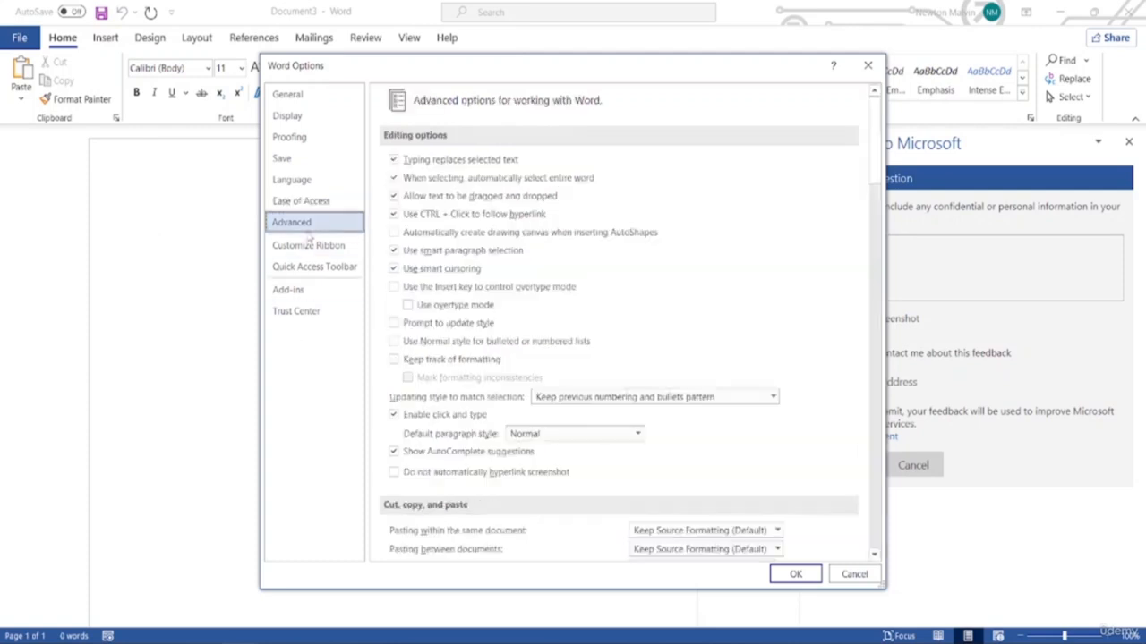
pyautogui.scroll(-3, 397, 448)
pyautogui.scroll(3, 385, 394)
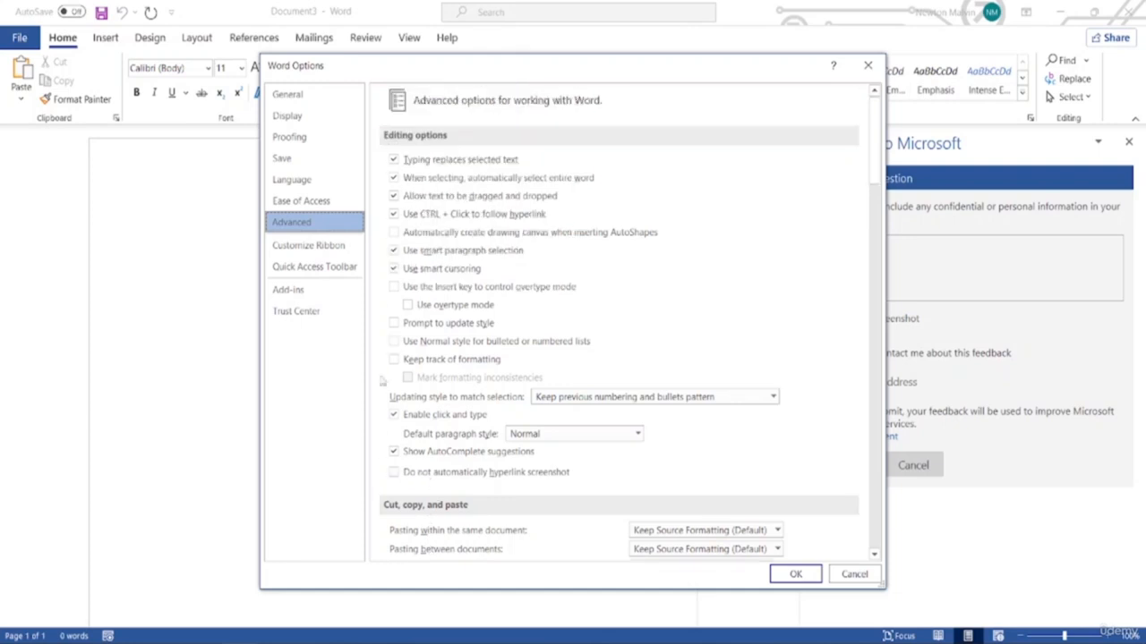
# Show the Customize Ribbon page of Word Options, repositioning the dialog to compare it with the ribbon
pyautogui.click(309, 245)
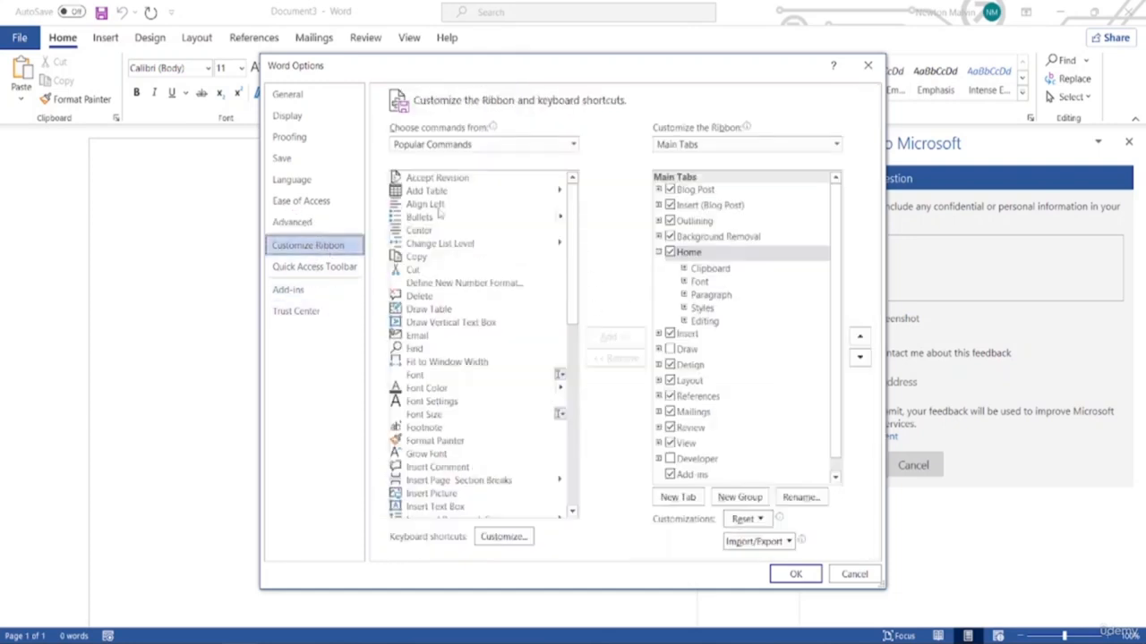
pyautogui.moveTo(497, 65); pyautogui.dragTo(467, 164)
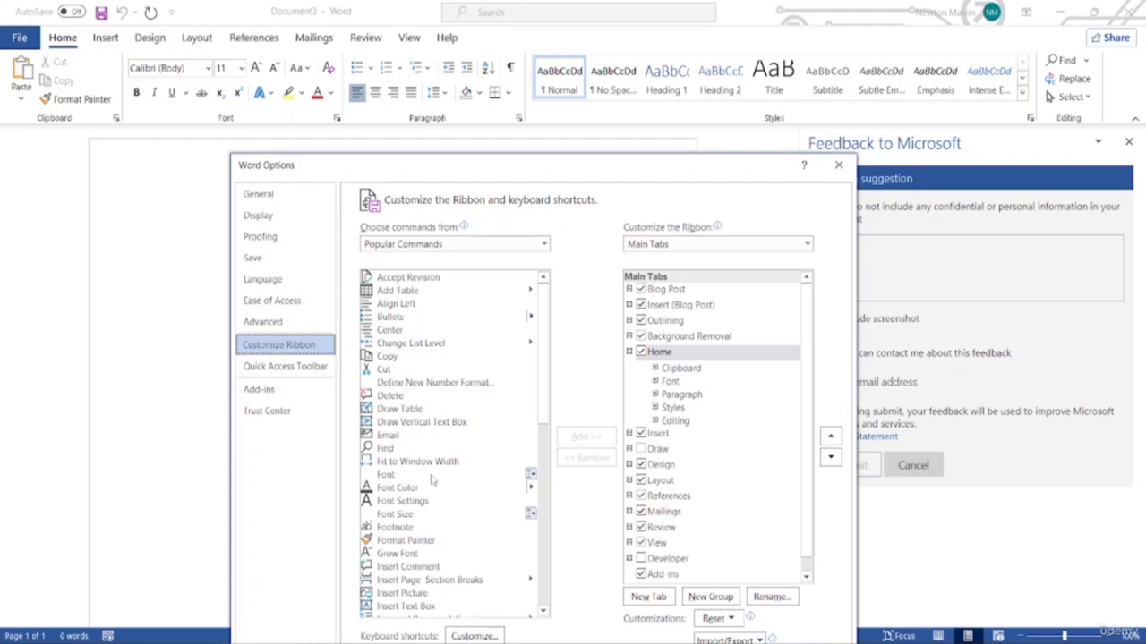
pyautogui.moveTo(496, 173); pyautogui.dragTo(498, 55)
pyautogui.scroll(-3, 436, 381)
pyautogui.scroll(-9, 436, 380)
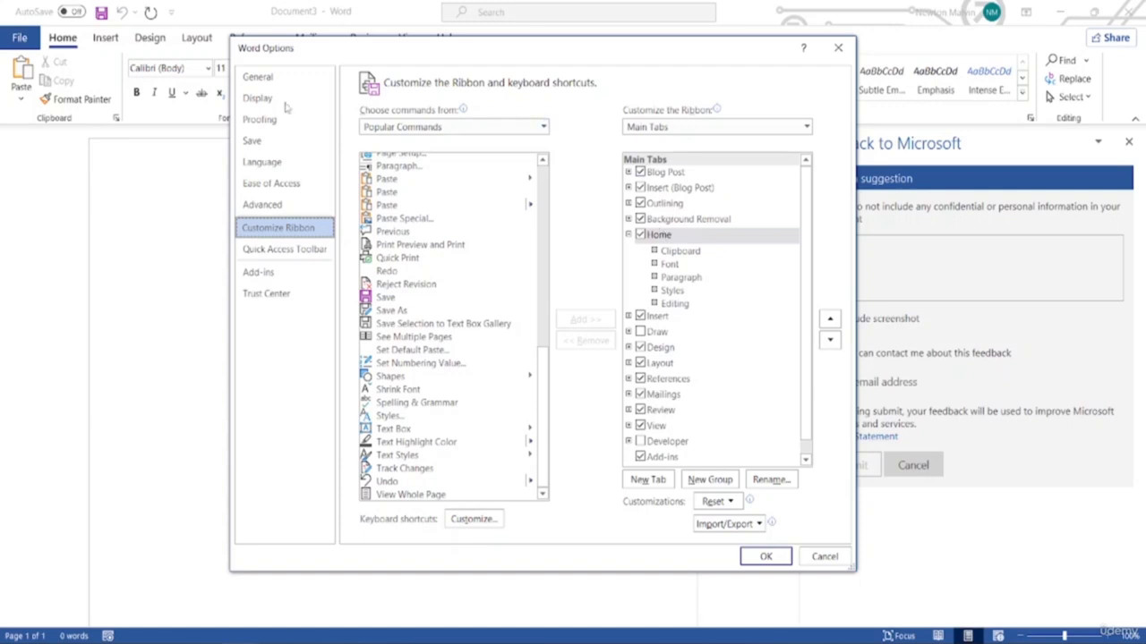
pyautogui.moveTo(339, 52); pyautogui.dragTo(320, 111)
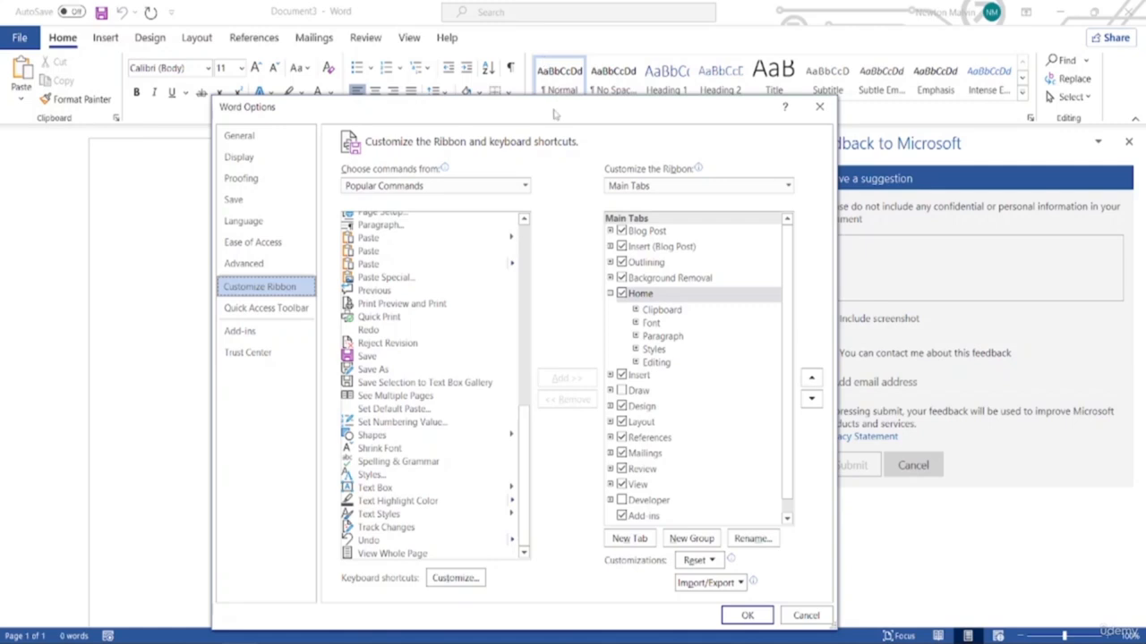
pyautogui.moveTo(554, 113); pyautogui.dragTo(547, 38)
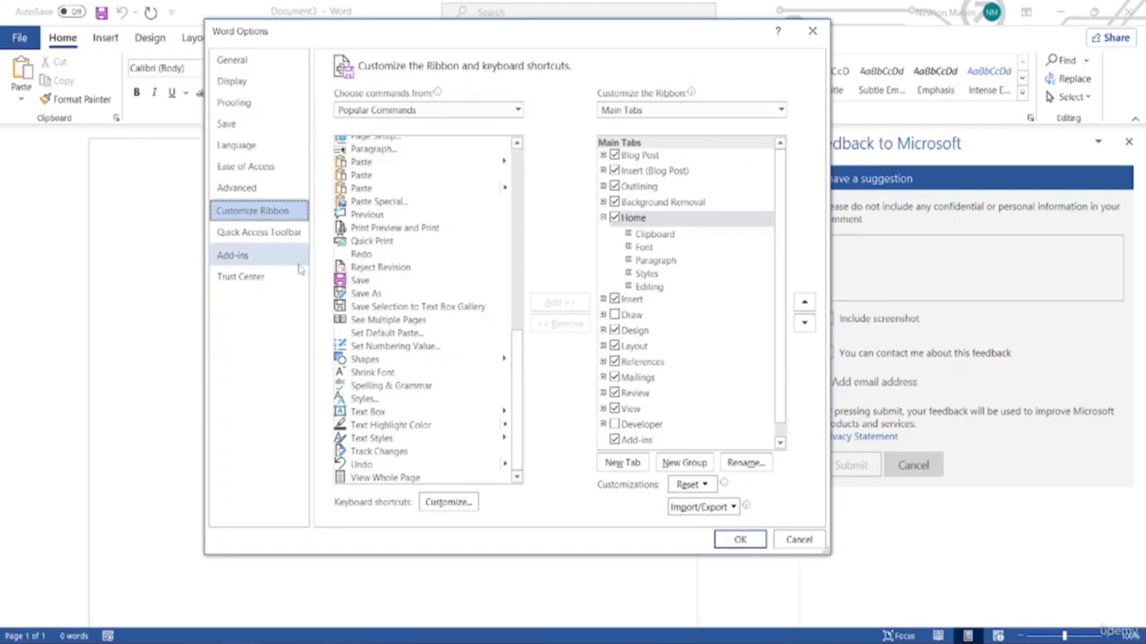
# Review the Quick Access Toolbar customization options in Word Options
pyautogui.click(279, 235)
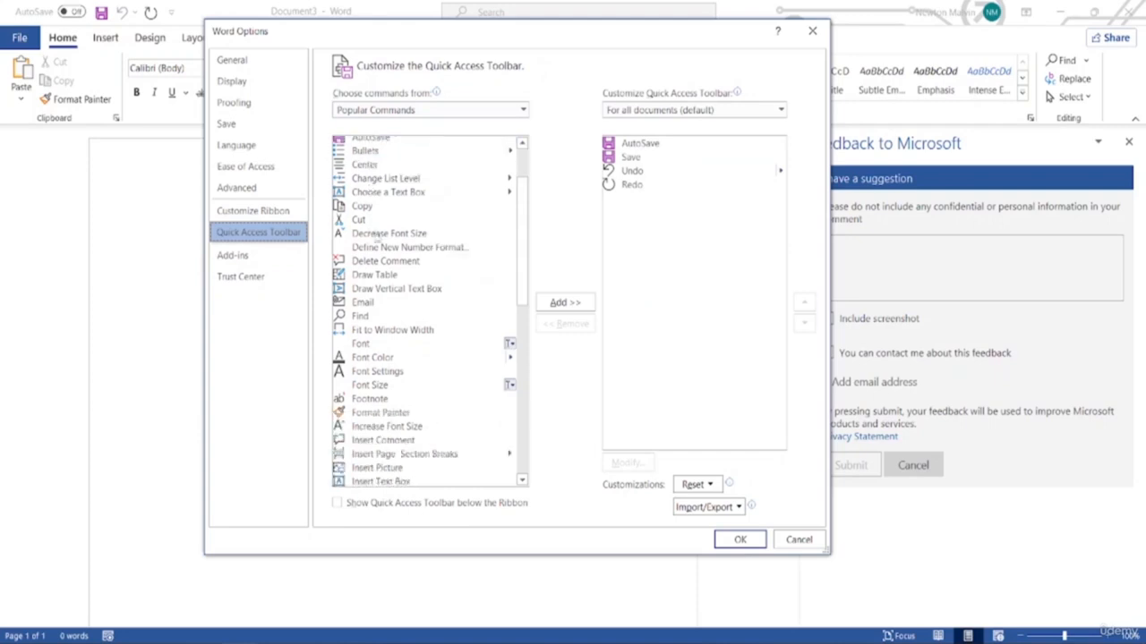
pyautogui.scroll(-9, 368, 233)
pyautogui.scroll(-4, 363, 254)
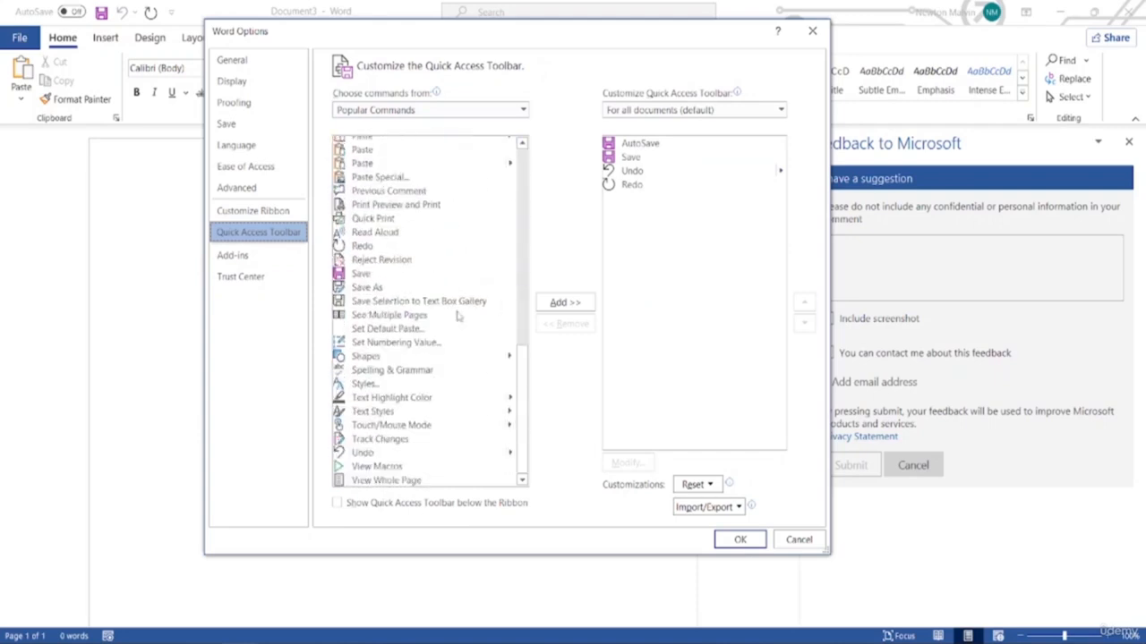
pyautogui.scroll(12, 424, 343)
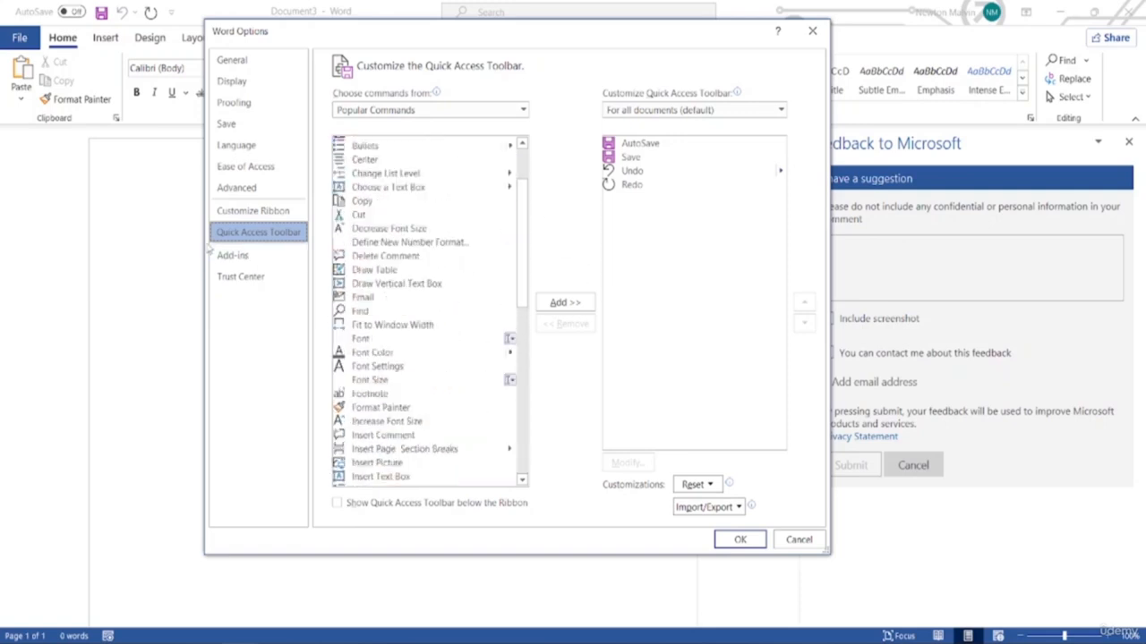
# Look at the Add-ins and Trust Center categories, then go back to General options
pyautogui.click(231, 262)
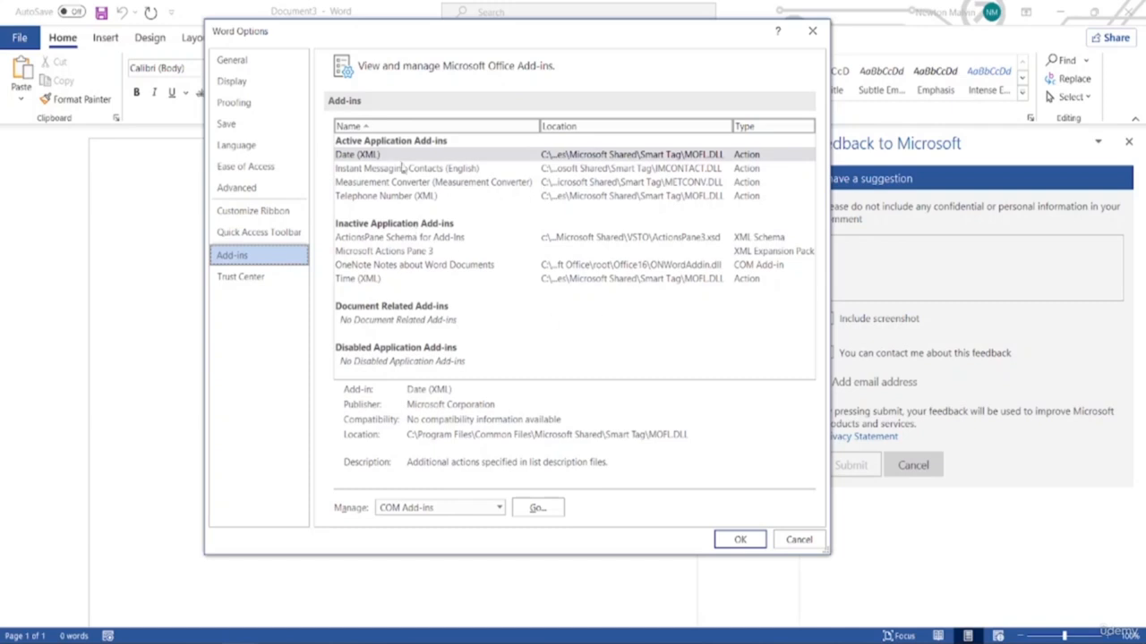
pyautogui.click(240, 276)
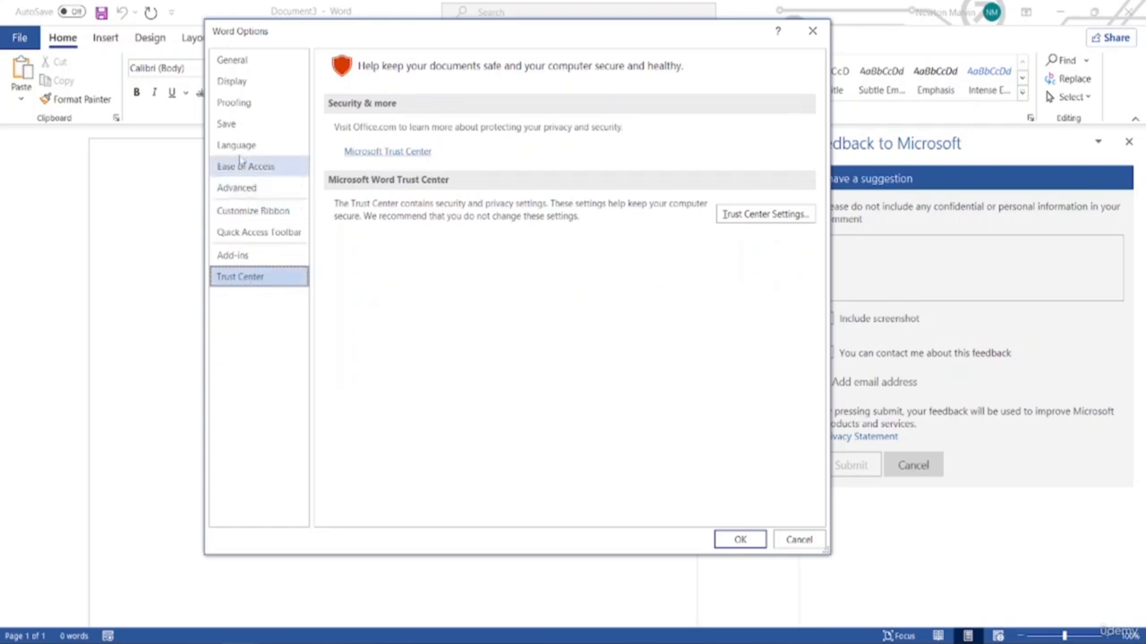
pyautogui.click(247, 61)
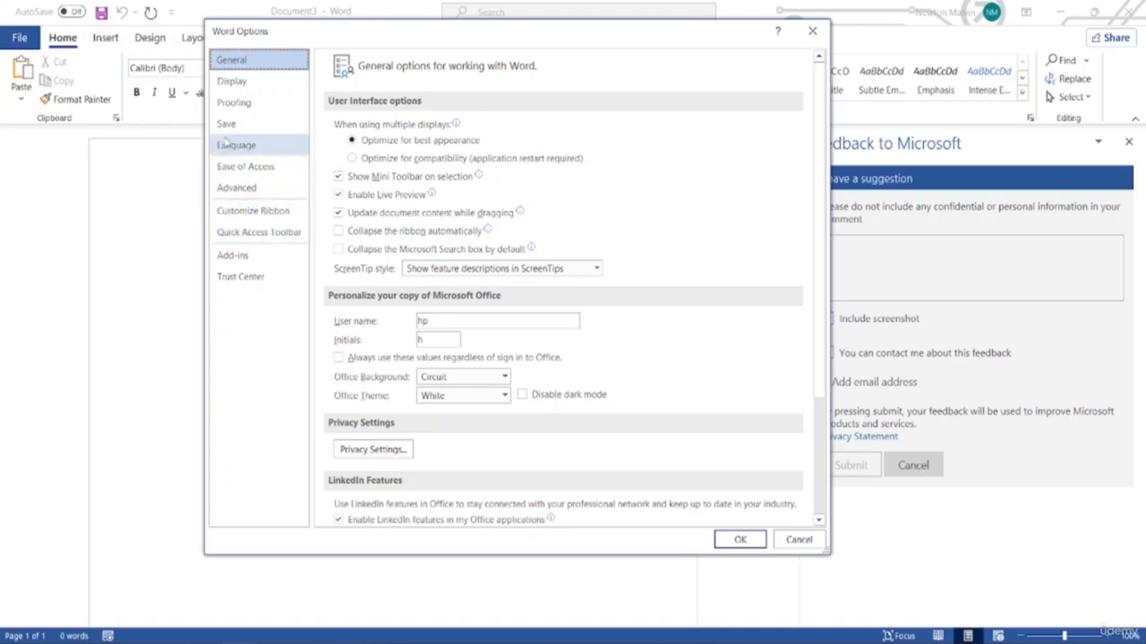
# In Advanced options, change Recent Documents shown from 50 to 25 and confirm with OK
pyautogui.click(236, 188)
pyautogui.scroll(-2, 465, 308)
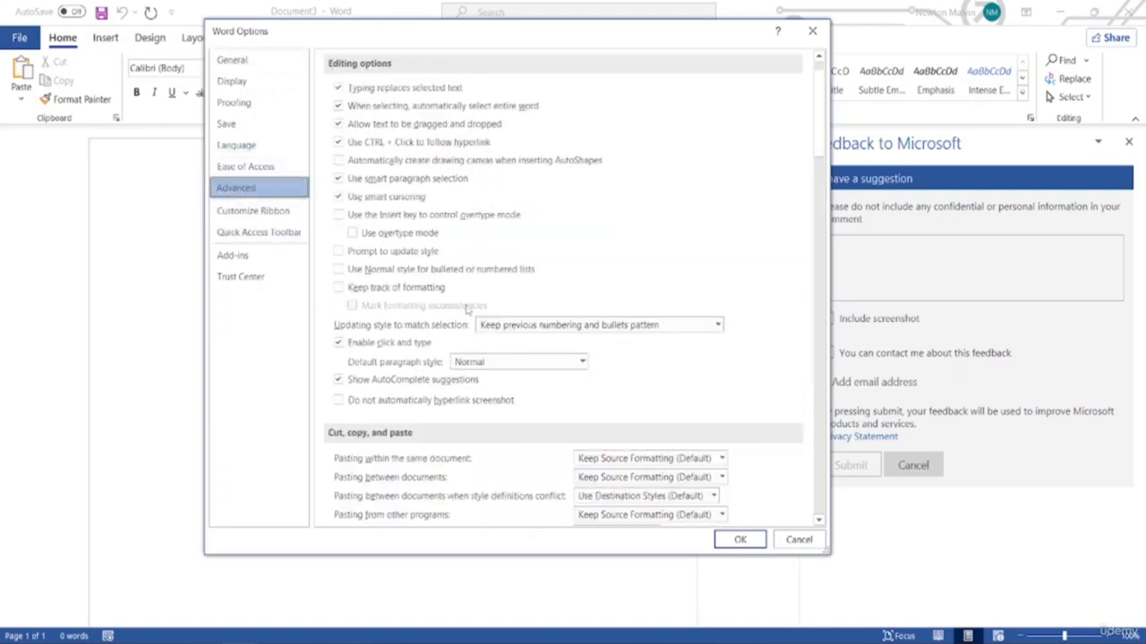
pyautogui.scroll(-10, 465, 309)
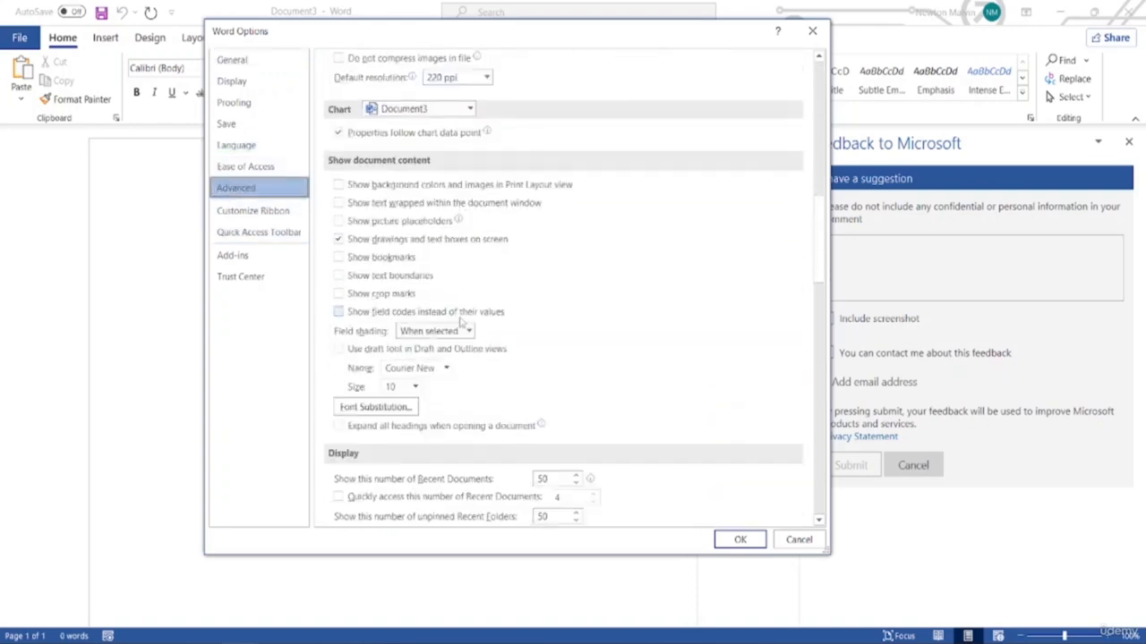
pyautogui.scroll(-6, 460, 320)
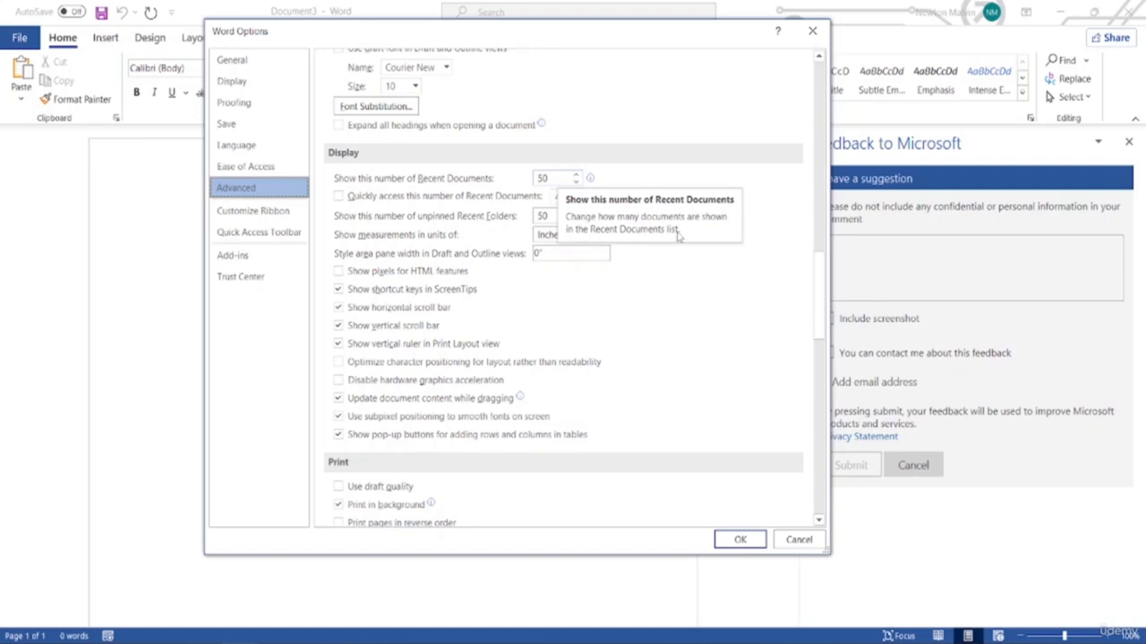
pyautogui.click(555, 177)
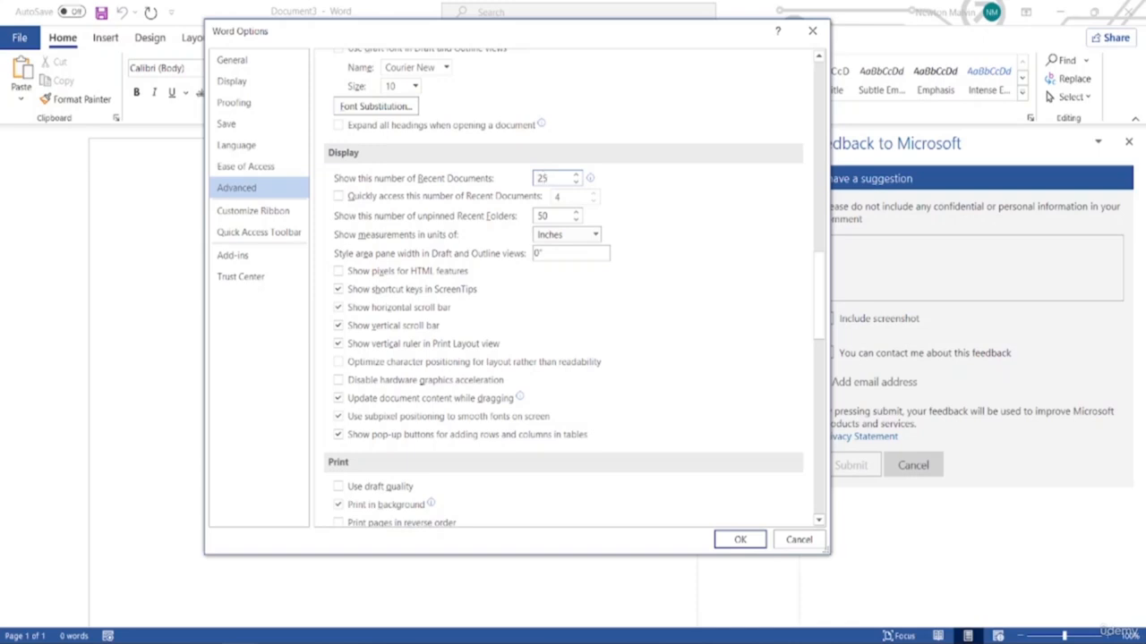
pyautogui.click(741, 540)
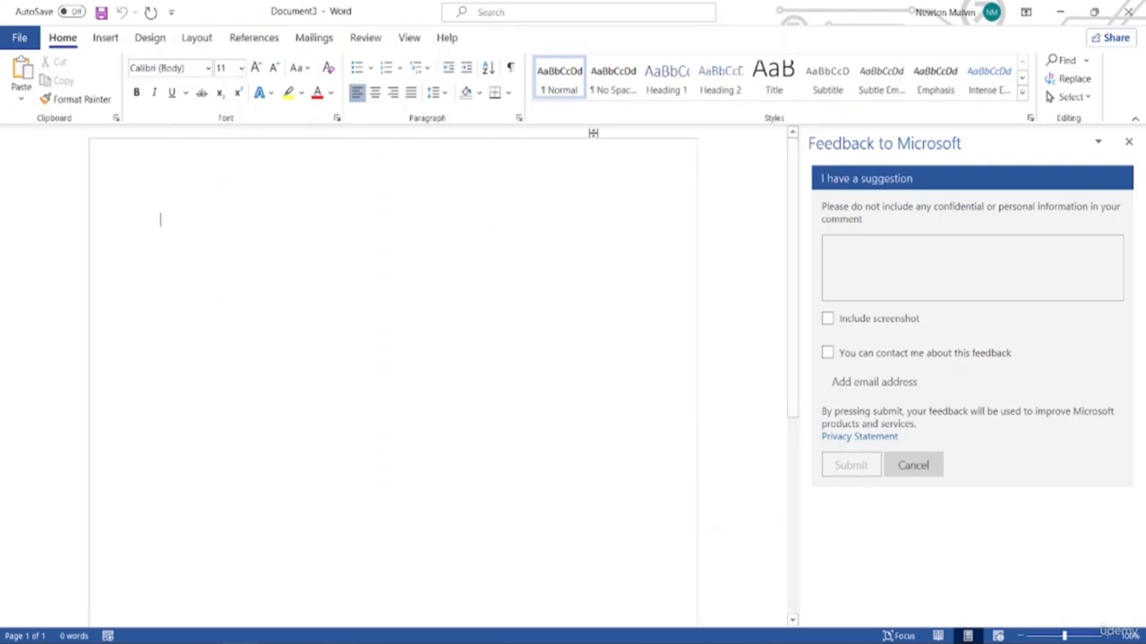
# Open the File backstage Home page and scroll through its templates and recent documents
pyautogui.click(20, 38)
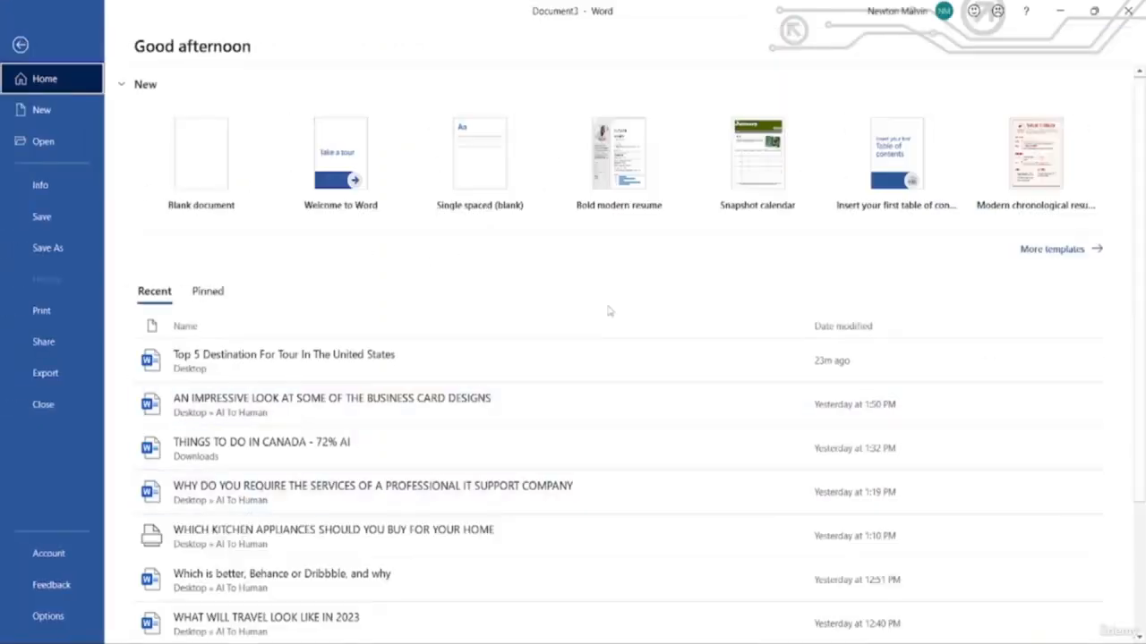
pyautogui.scroll(-2, 371, 460)
pyautogui.scroll(-1, 372, 460)
pyautogui.scroll(3, 372, 502)
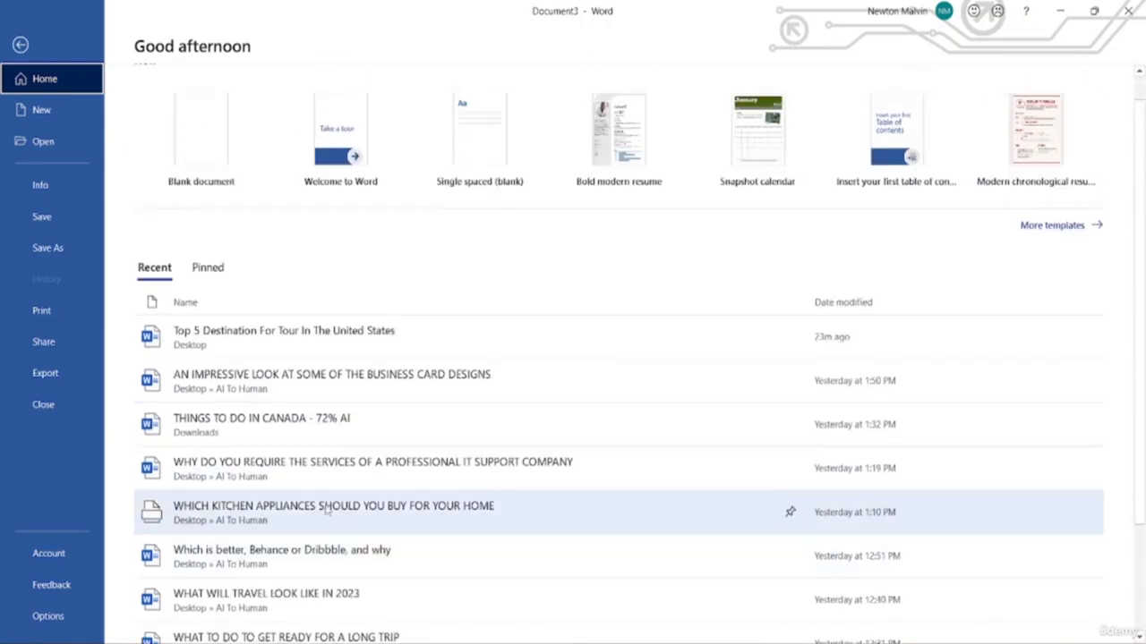
pyautogui.scroll(-2, 372, 507)
# Open Word Options, cancel without changes, and return to the File backstage Home page
pyautogui.click(49, 615)
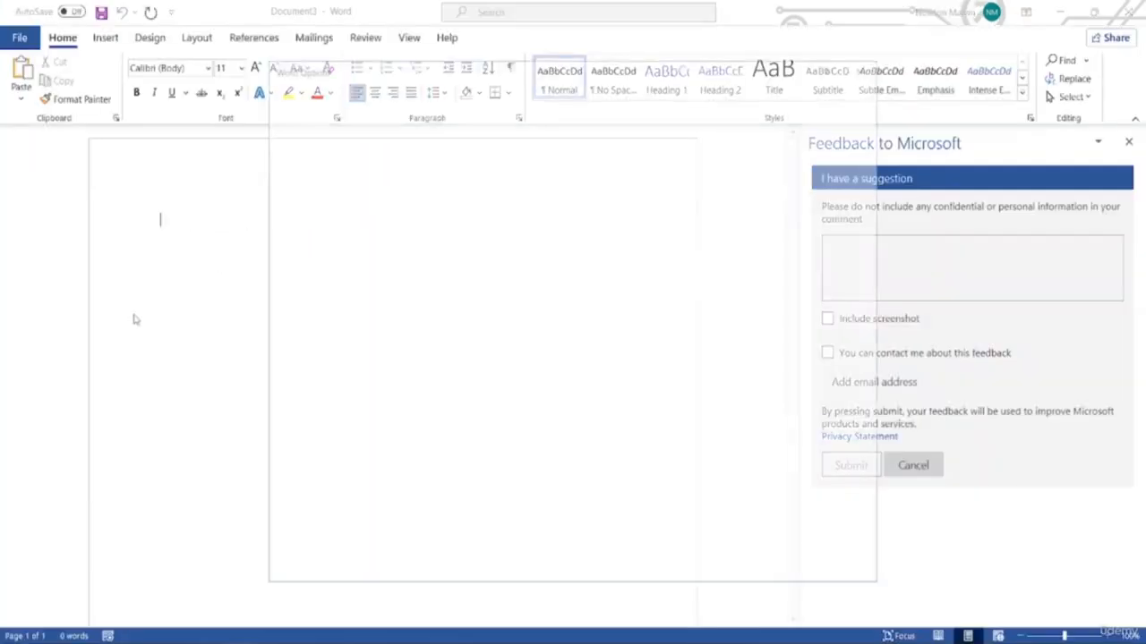
pyautogui.scroll(-1, 604, 369)
pyautogui.scroll(-2, 573, 376)
pyautogui.scroll(3, 421, 269)
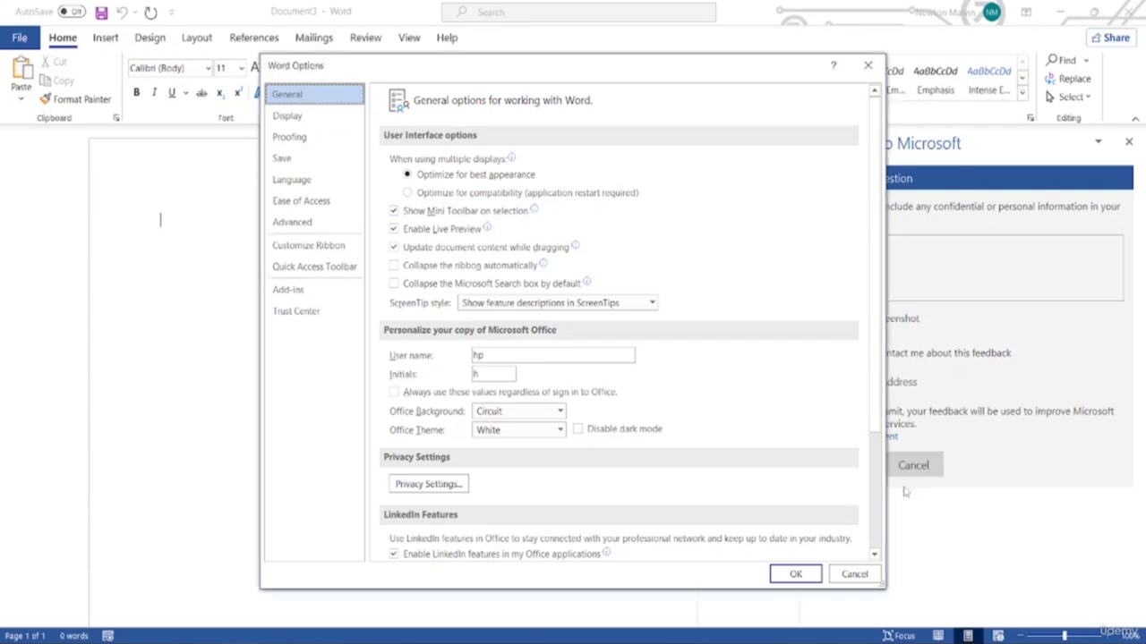
pyautogui.click(855, 574)
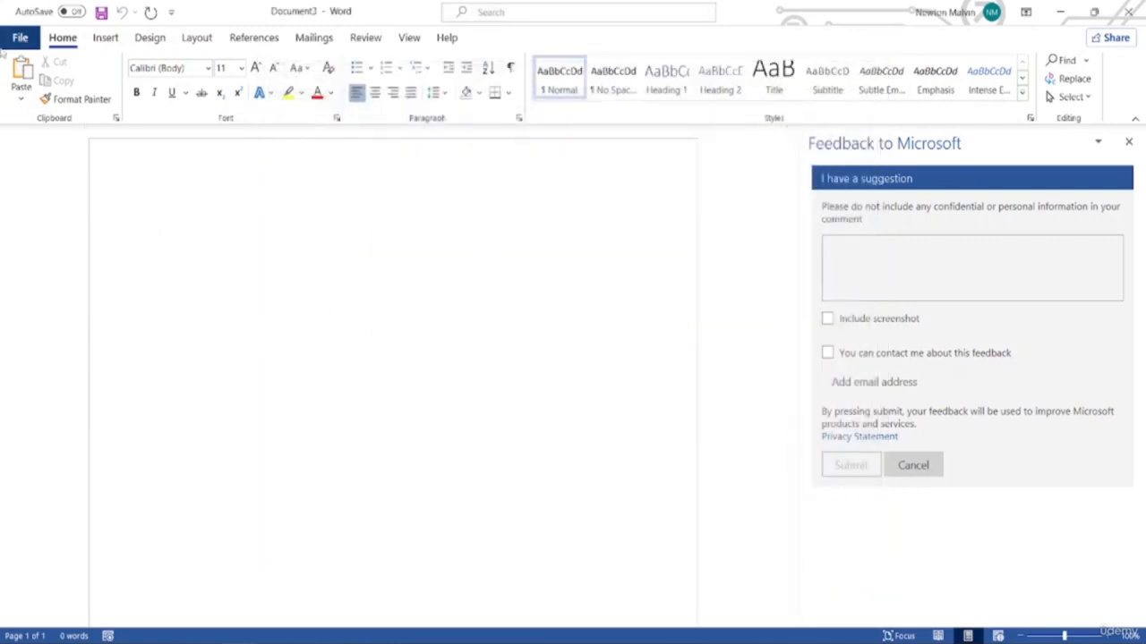
pyautogui.click(19, 37)
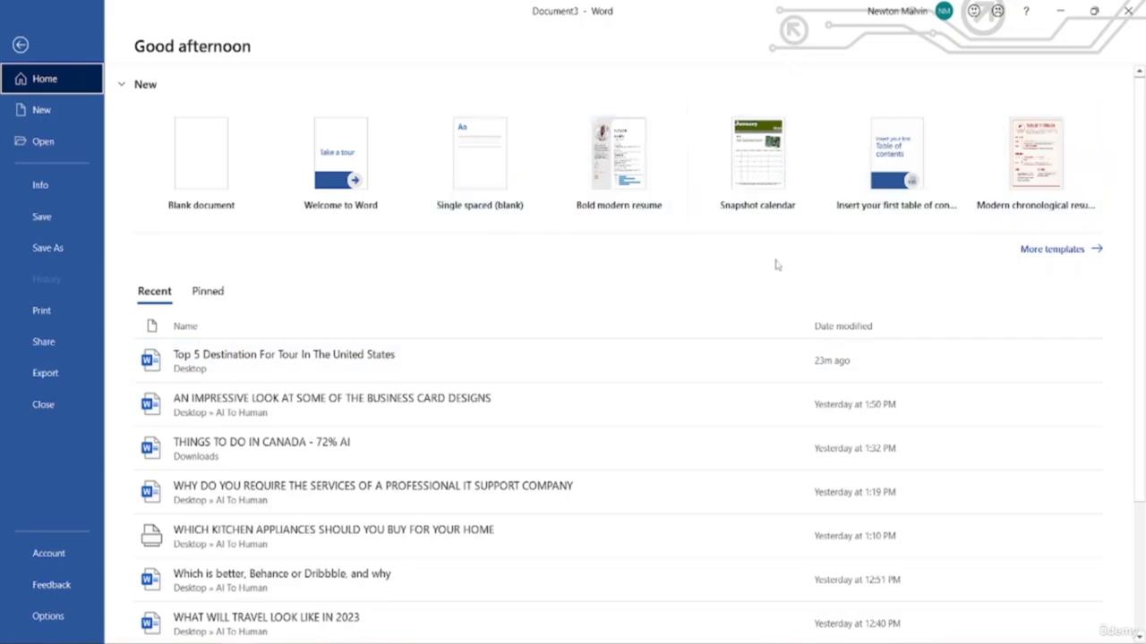
# Create a new document from the Bold modern resume template in the template gallery
pyautogui.click(1079, 255)
pyautogui.scroll(-1, 422, 548)
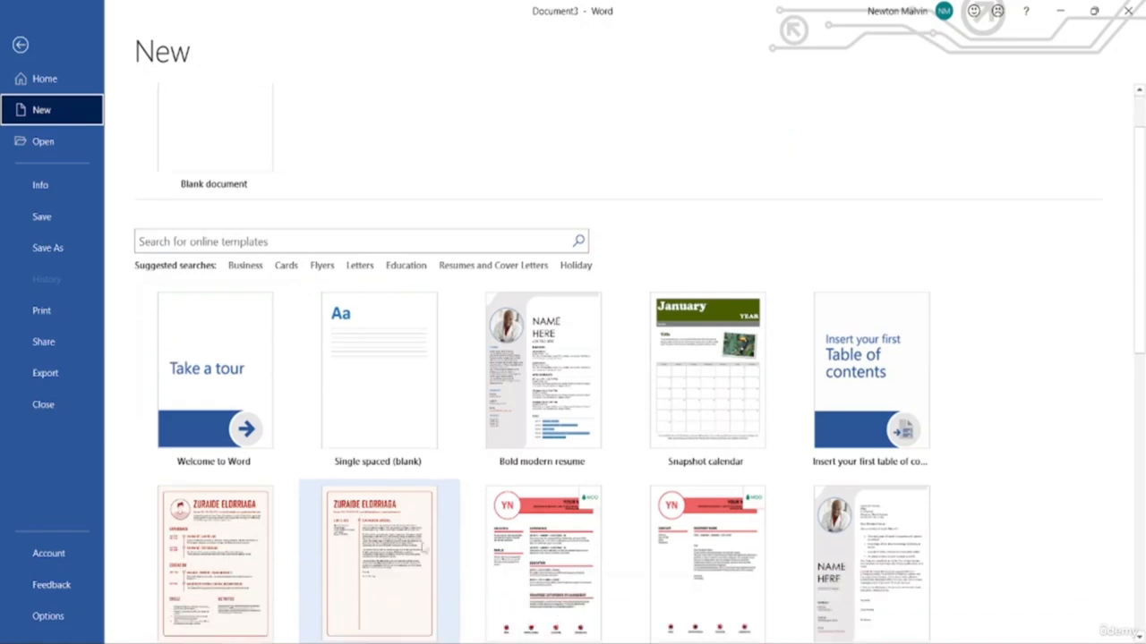
pyautogui.scroll(-1, 390, 546)
pyautogui.click(533, 373)
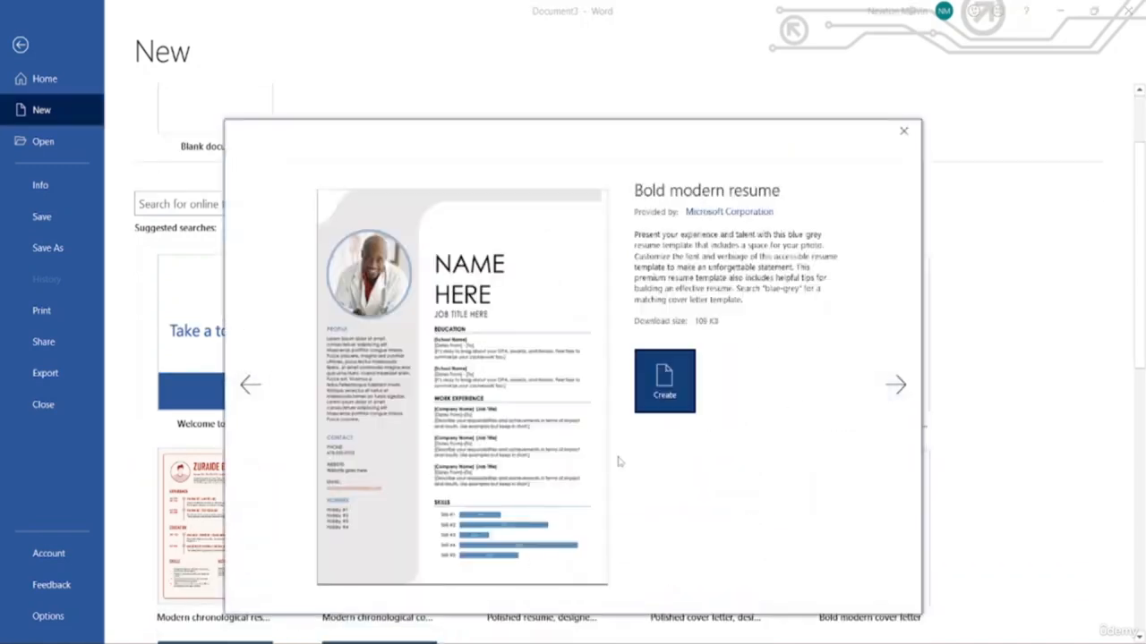
pyautogui.click(646, 378)
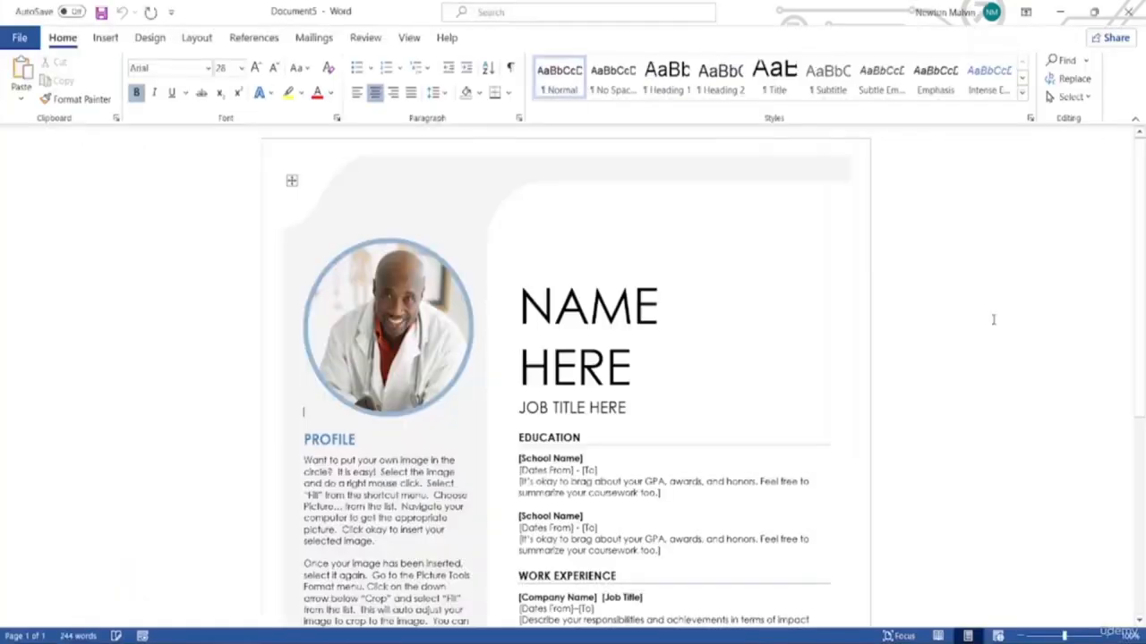
# Look over the resume's education entries and profile photo, then open the File backstage with Alt+F
pyautogui.scroll(-5, 708, 458)
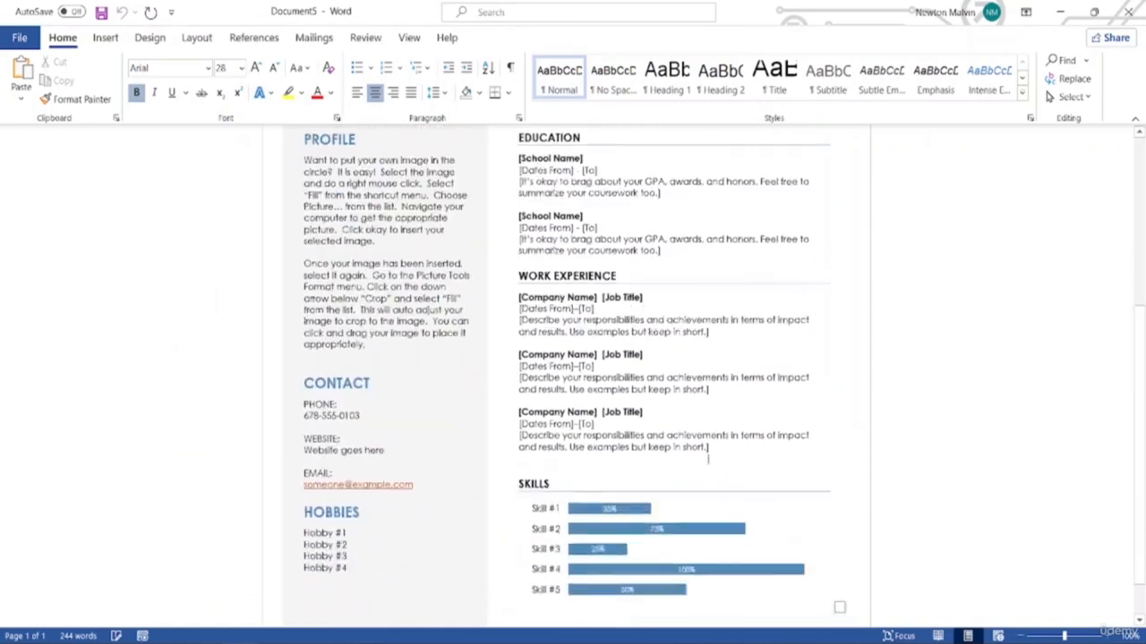
pyautogui.scroll(5, 708, 458)
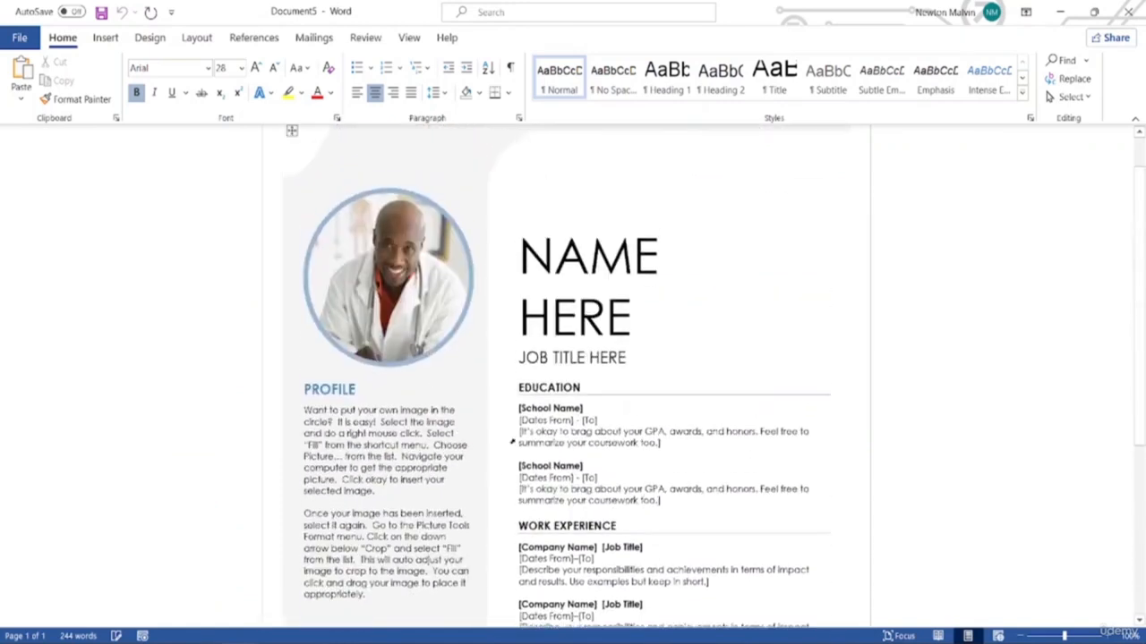
pyautogui.click(566, 418)
pyautogui.click(577, 435)
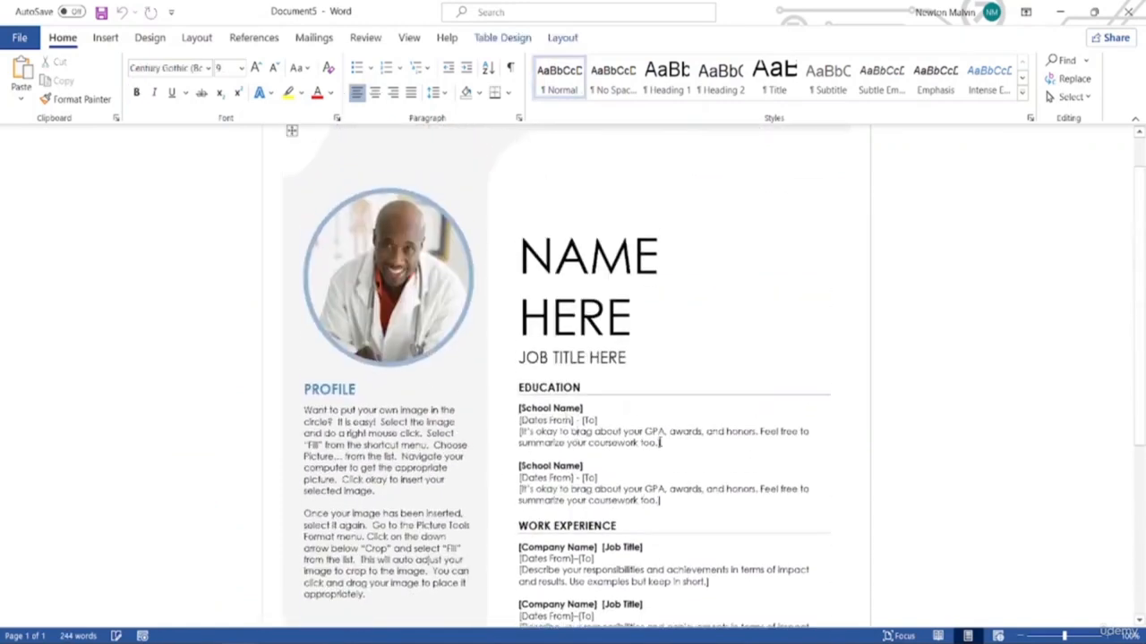
pyautogui.click(382, 270)
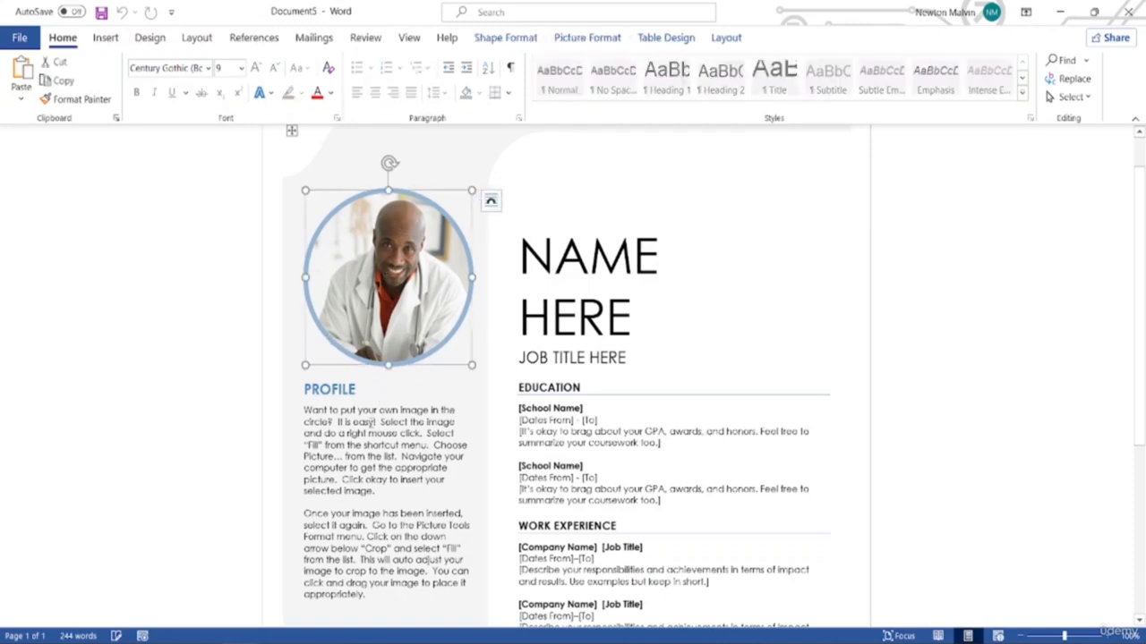
pyautogui.press('alt')
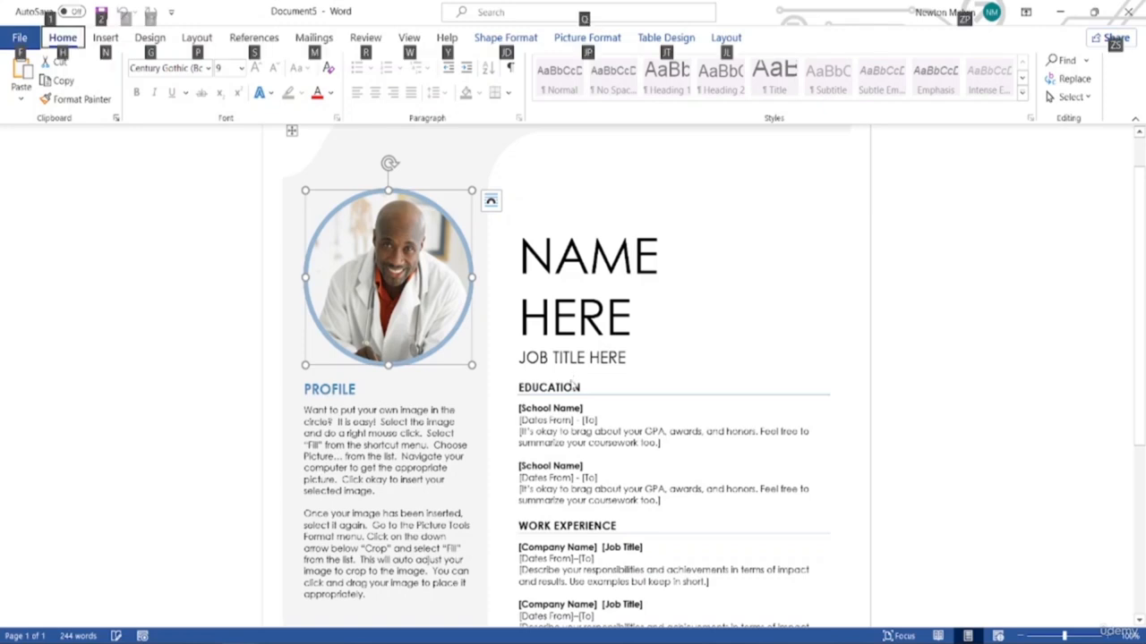
pyautogui.press('f')
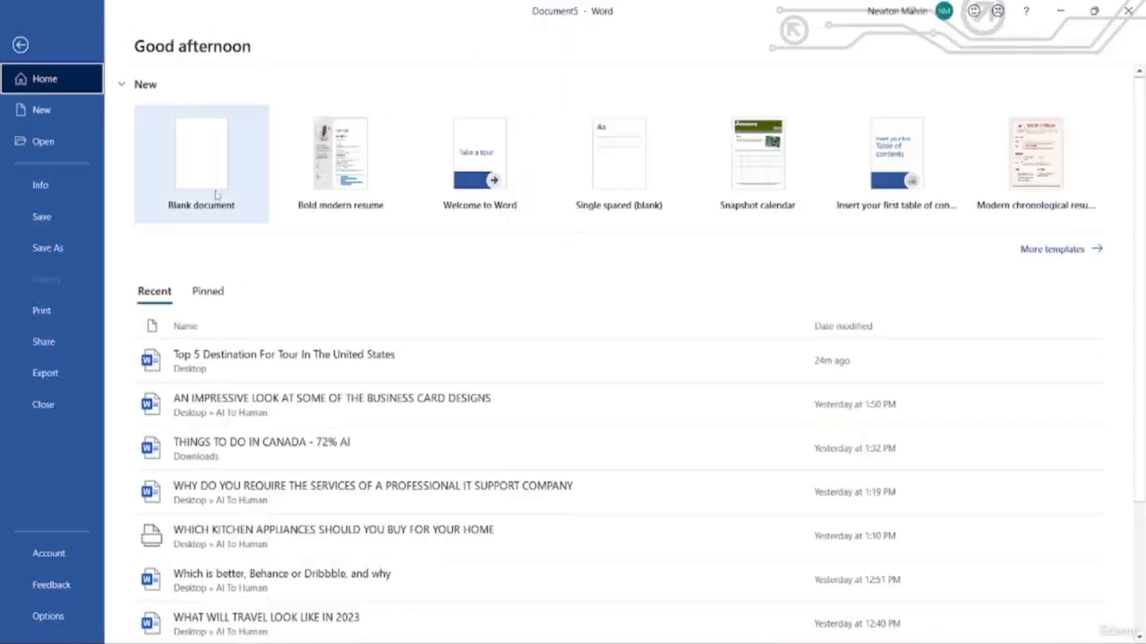
pyautogui.rightClick(345, 184)
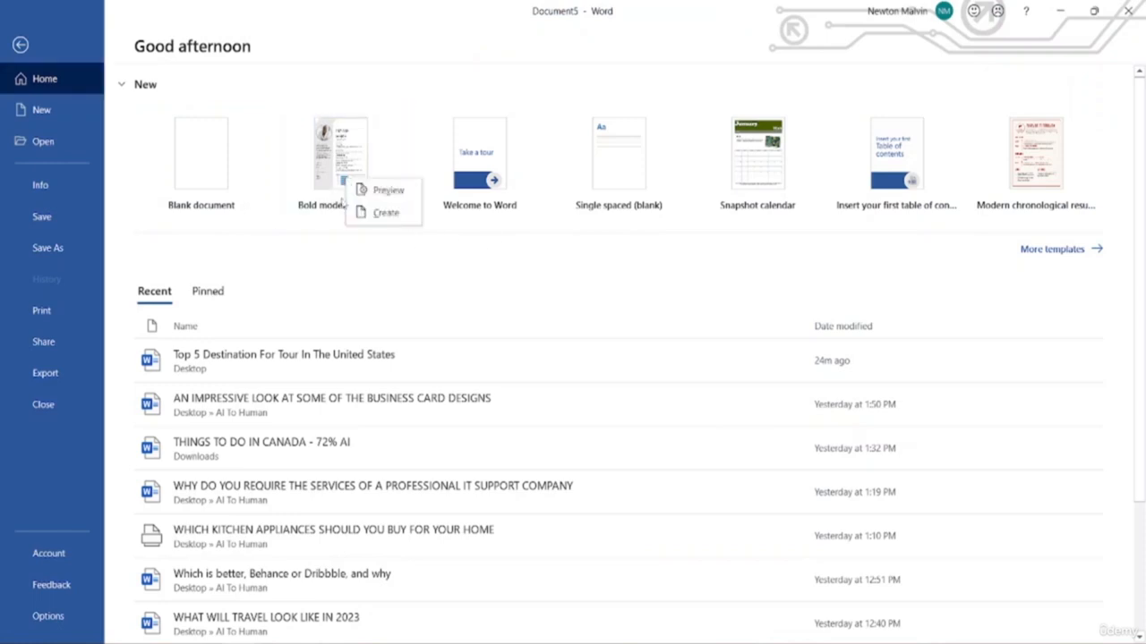
pyautogui.click(337, 168)
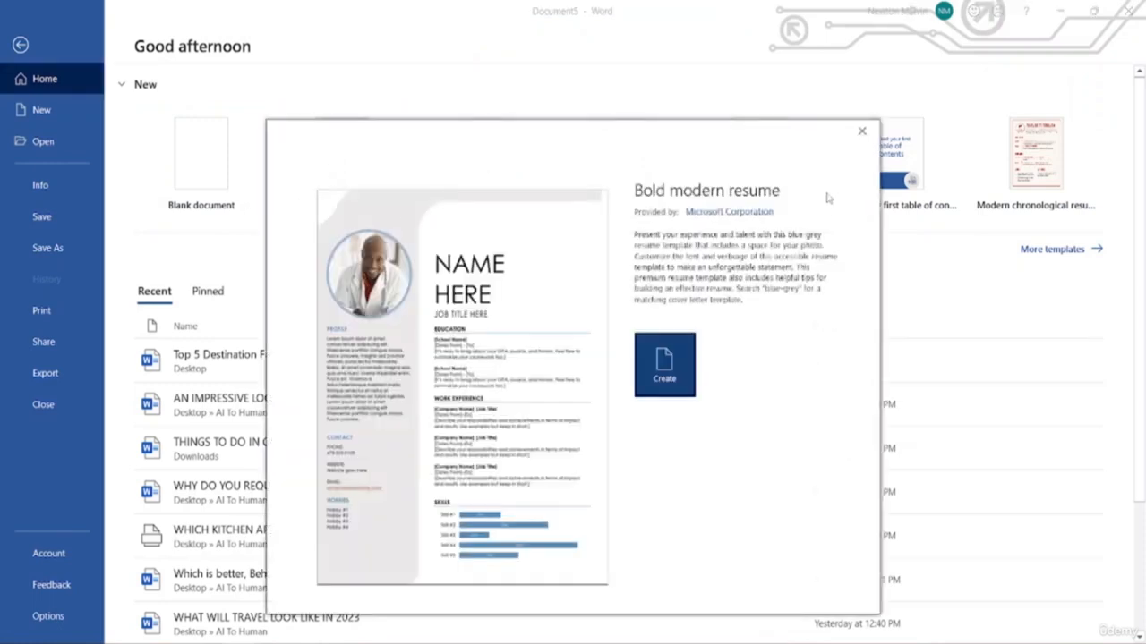
pyautogui.click(865, 128)
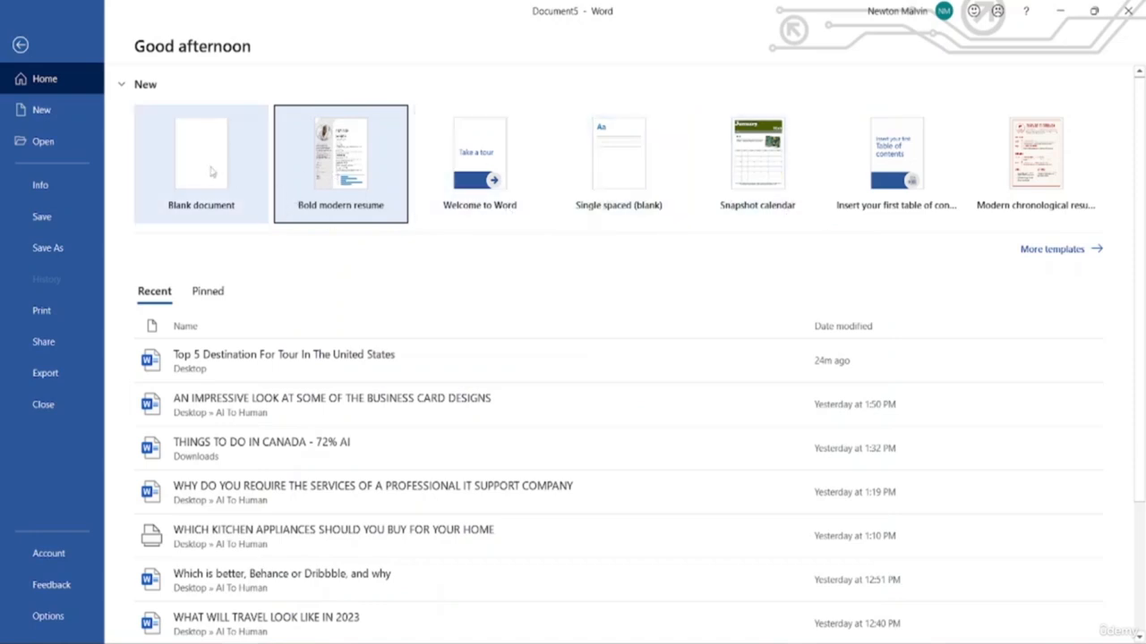
pyautogui.rightClick(353, 188)
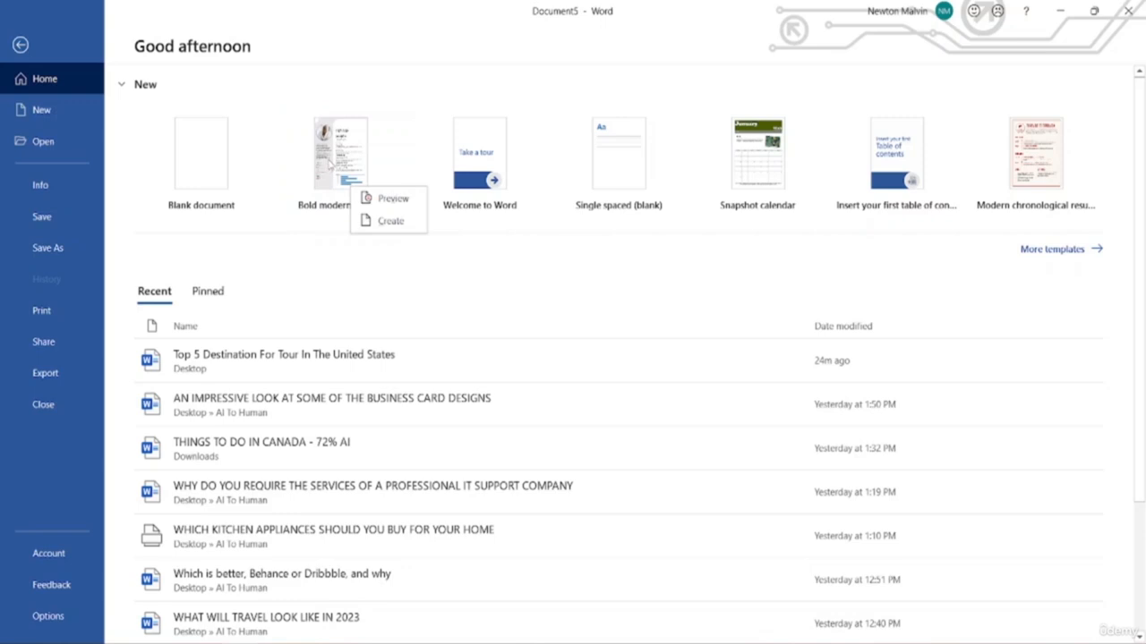
pyautogui.click(314, 223)
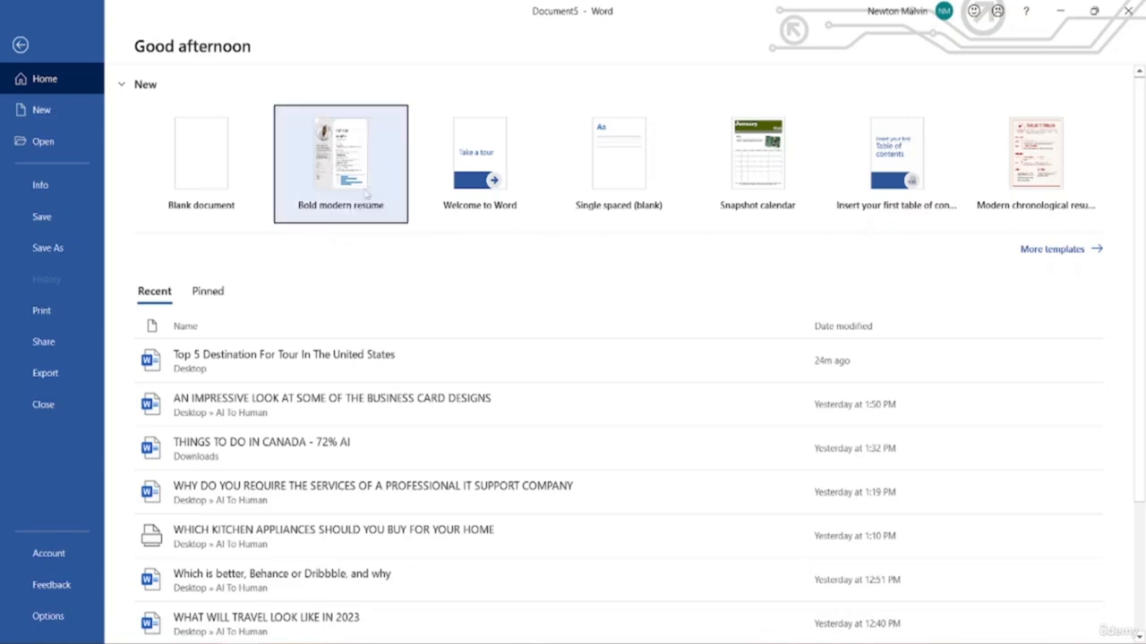
pyautogui.click(358, 169)
pyautogui.click(861, 84)
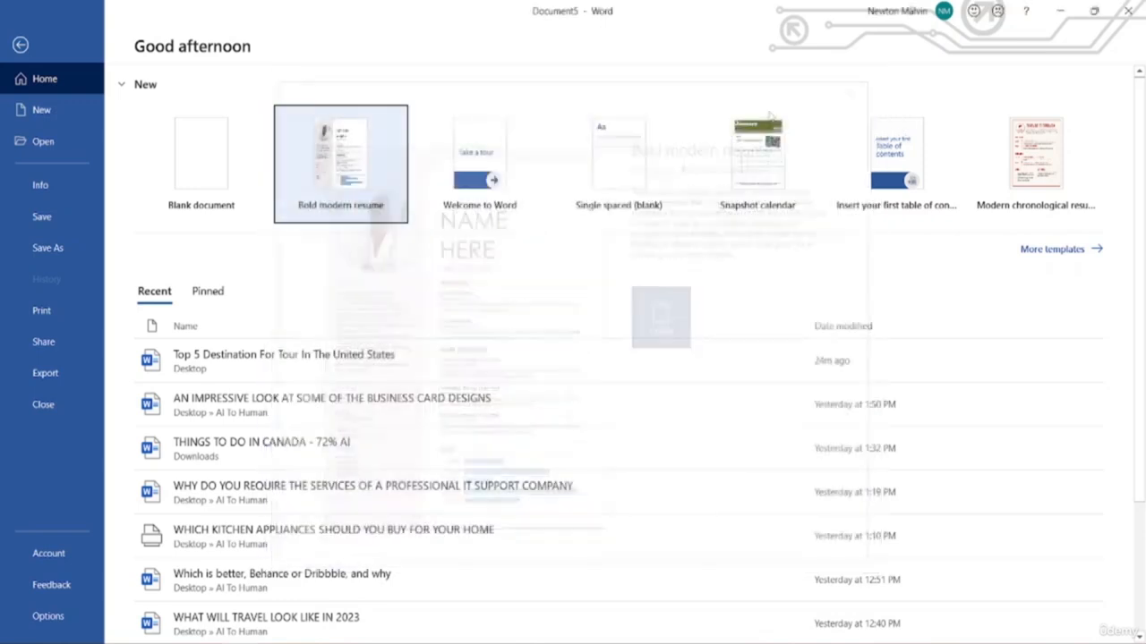
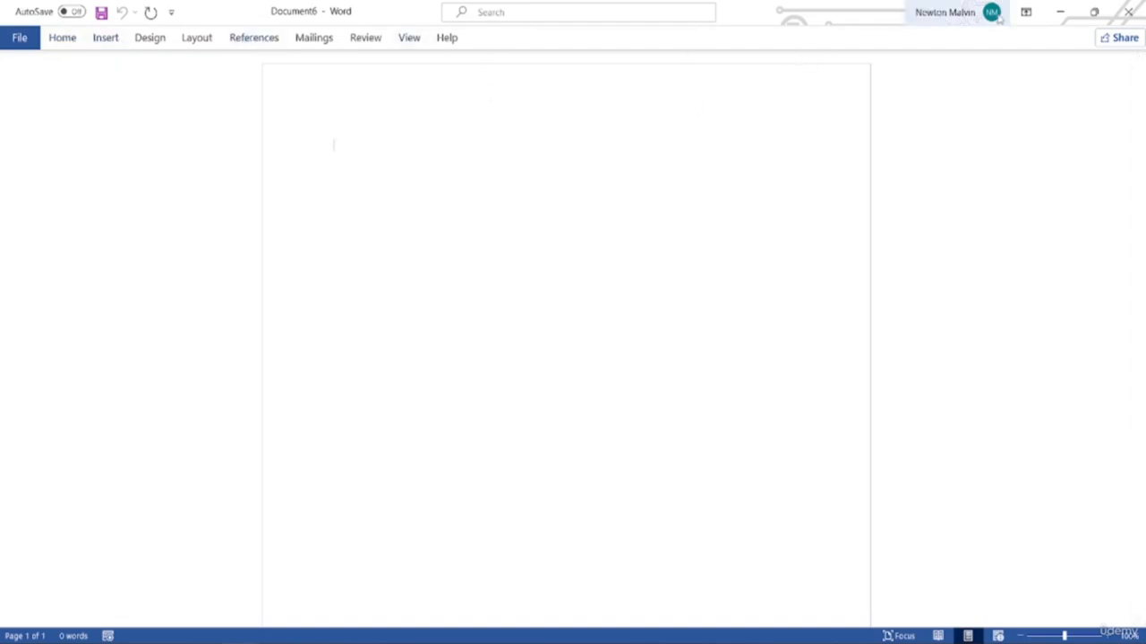
# Set Ribbon Display Options to Show Tabs and Commands so the full ribbon stays visible
pyautogui.click(1026, 11)
pyautogui.click(1041, 143)
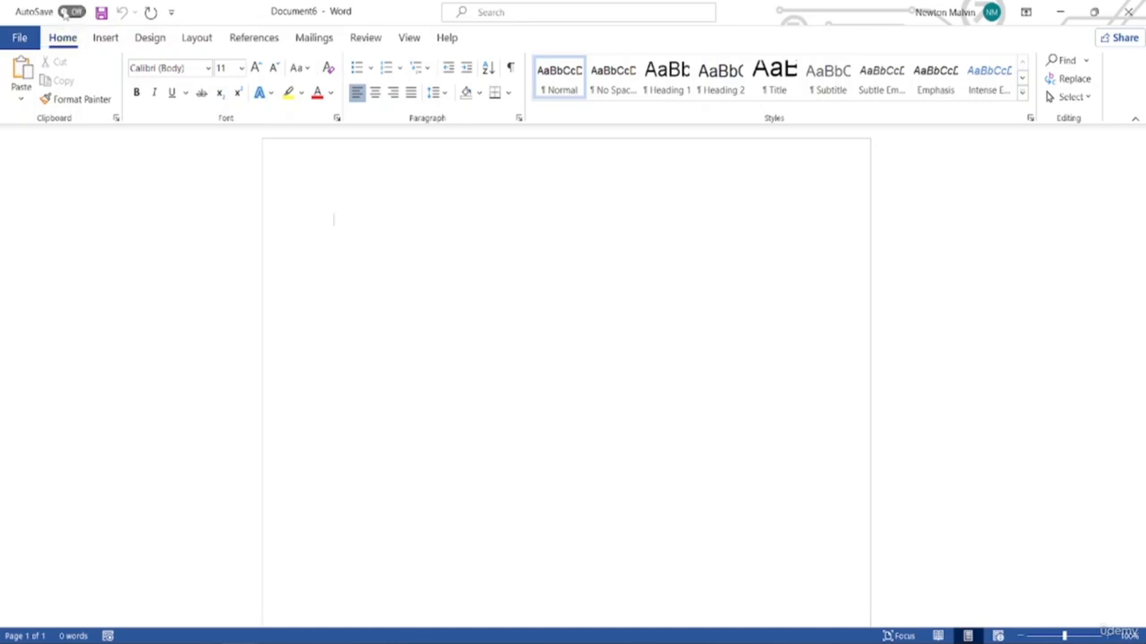
pyautogui.click(67, 12)
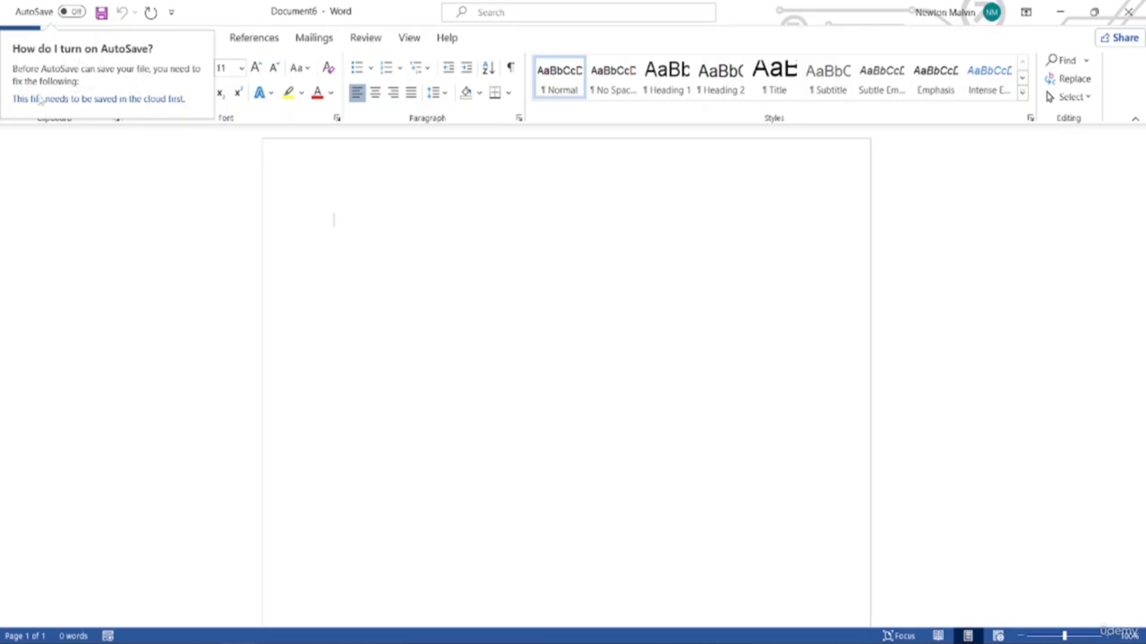
pyautogui.click(213, 5)
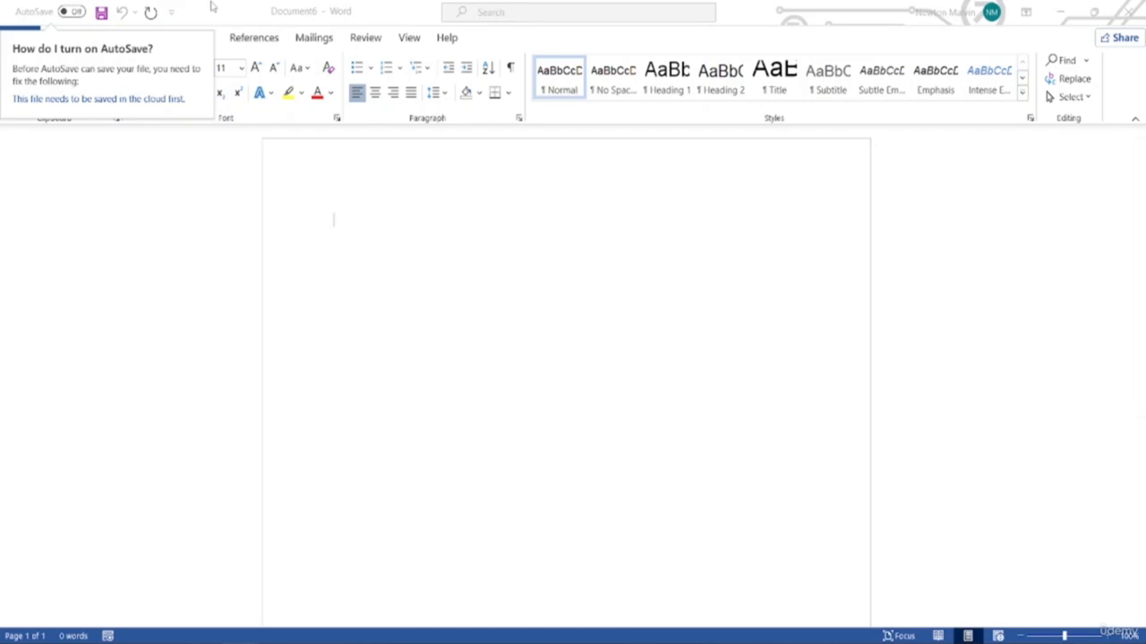
pyautogui.click(20, 5)
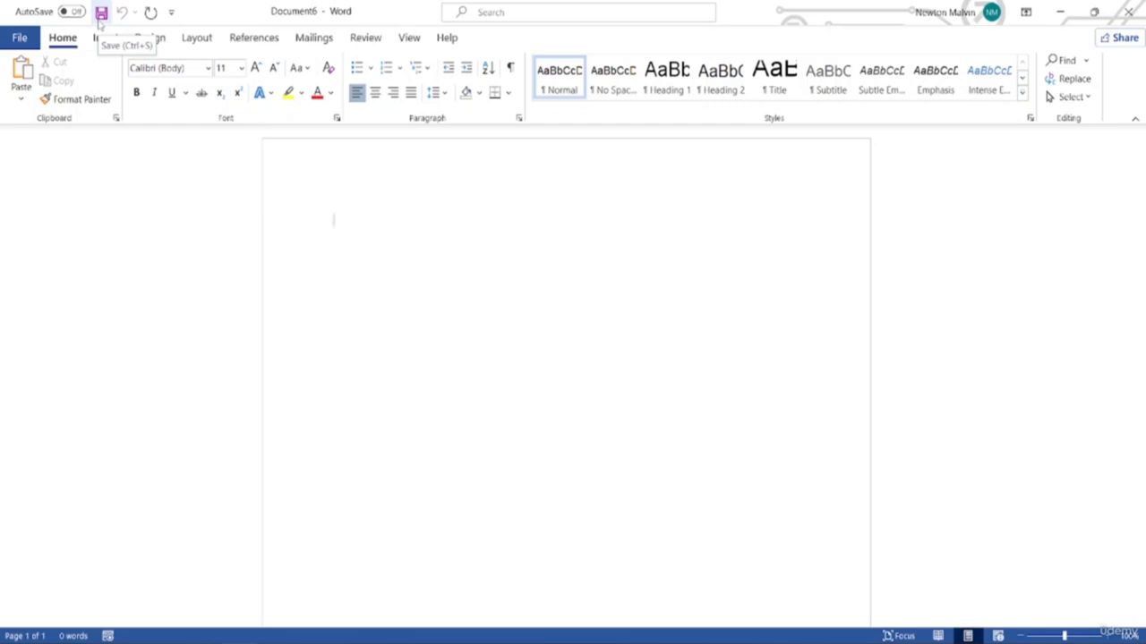
pyautogui.hotkey('ctrl', 'a')
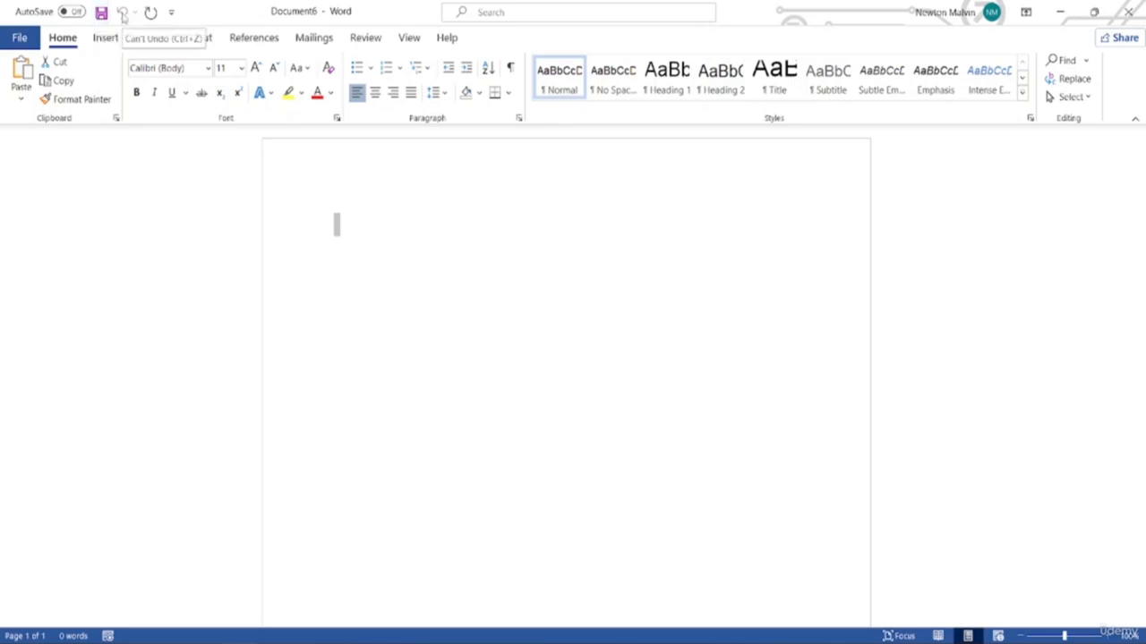
pyautogui.click(346, 225)
pyautogui.write('guiuigi')
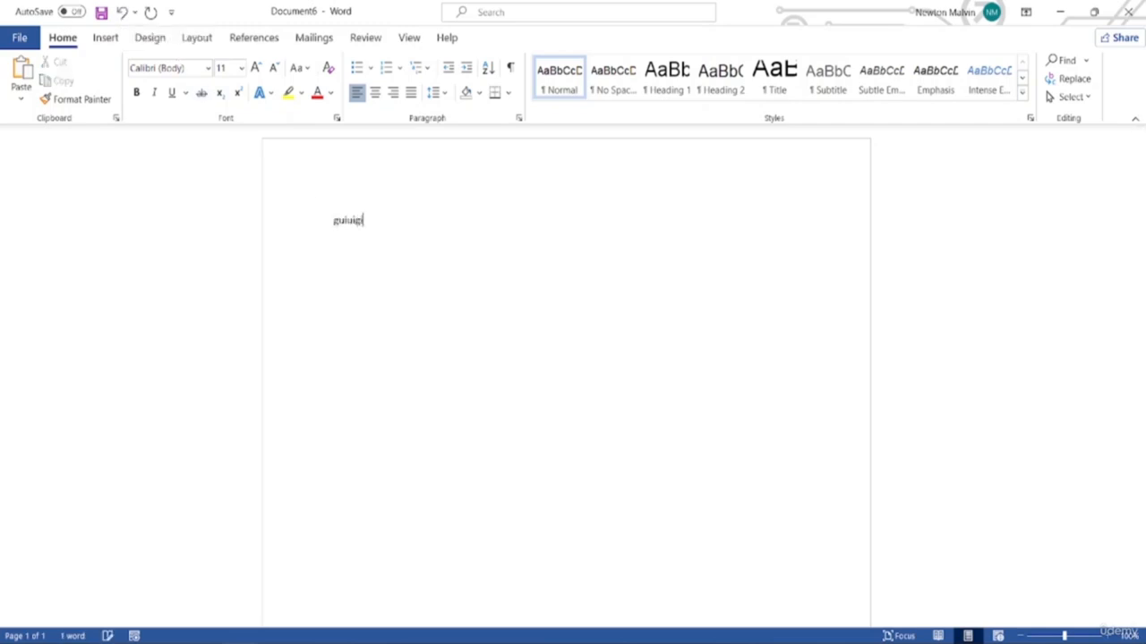
pyautogui.press('BackSpace')
pyautogui.press('BackSpace')
pyautogui.press('BackSpace')
pyautogui.press('BackSpace')
pyautogui.press('BackSpace')
pyautogui.press('BackSpace')
pyautogui.write('Happy')
pyautogui.press('BackSpace')
pyautogui.press('BackSpace')
pyautogui.press('BackSpace')
pyautogui.press('BackSpace')
pyautogui.press('BackSpace')
pyautogui.click(120, 13)
pyautogui.click(120, 12)
pyautogui.click(120, 13)
pyautogui.click(120, 13)
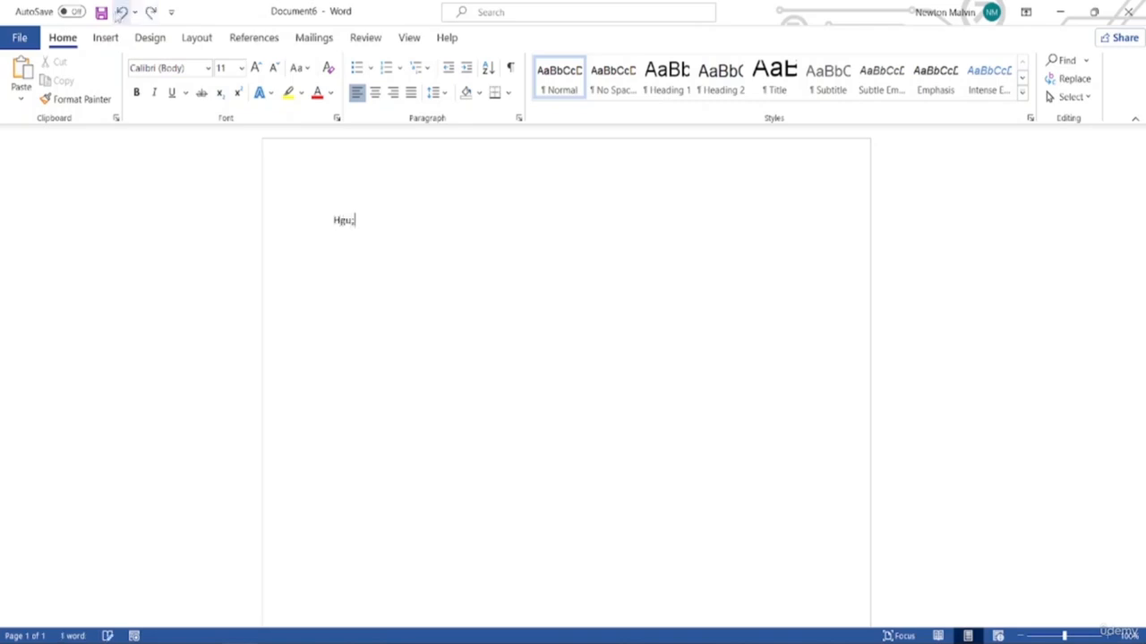
pyautogui.click(120, 13)
pyautogui.click(149, 13)
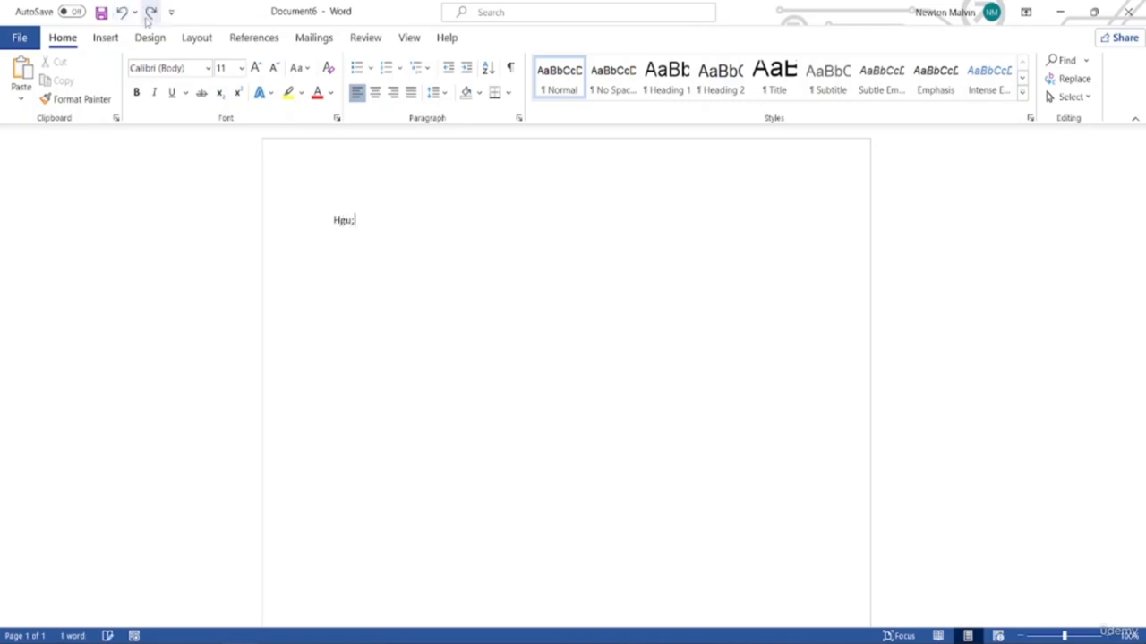
pyautogui.click(120, 15)
pyautogui.click(120, 14)
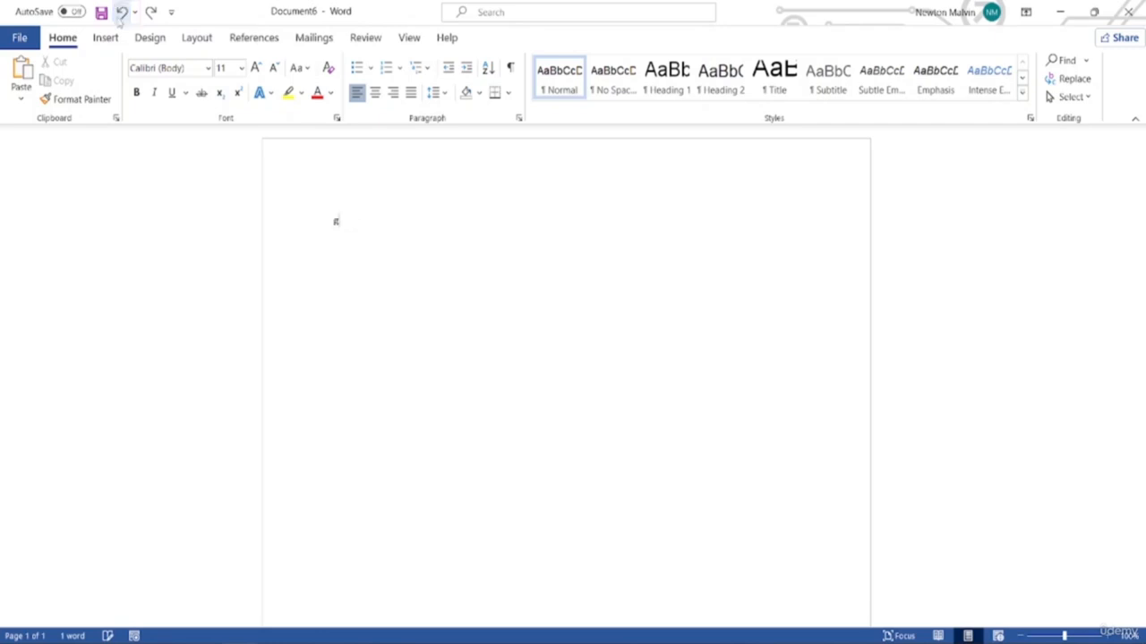
pyautogui.click(120, 14)
pyautogui.click(120, 15)
pyautogui.click(120, 14)
pyautogui.click(149, 13)
pyautogui.click(149, 13)
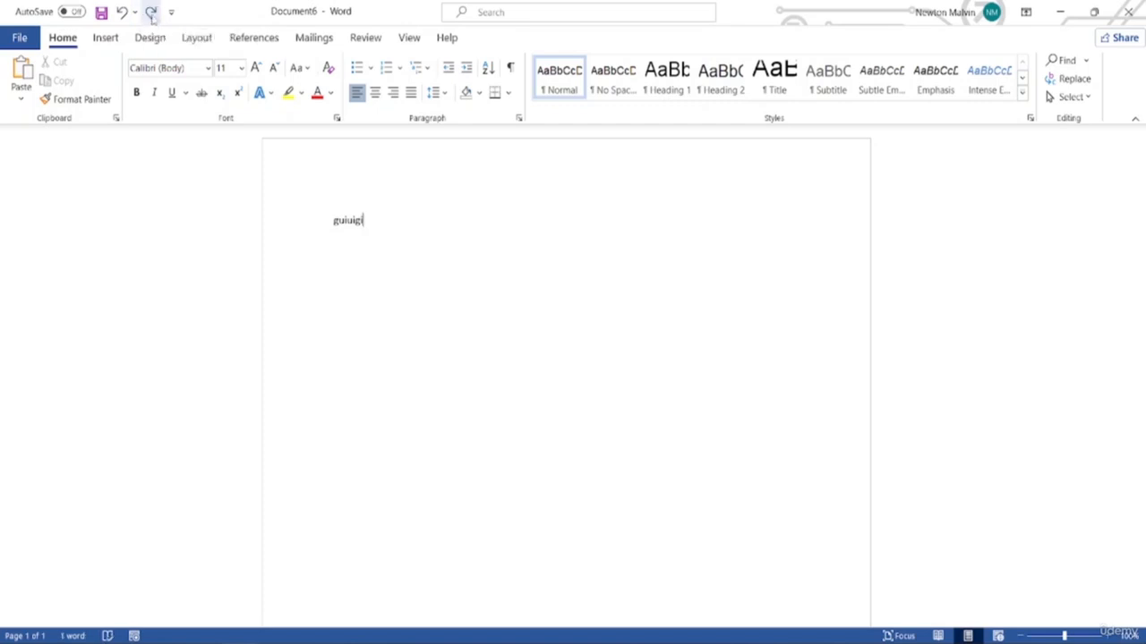
pyautogui.hotkey('ctrl', 'z')
pyautogui.hotkey('ctrl', 'z')
pyautogui.hotkey('ctrl', 'z')
pyautogui.hotkey('ctrl', 'z')
pyautogui.click(151, 12)
pyautogui.hotkey('ctrl', 'z')
pyautogui.hotkey('ctrl', 'a')
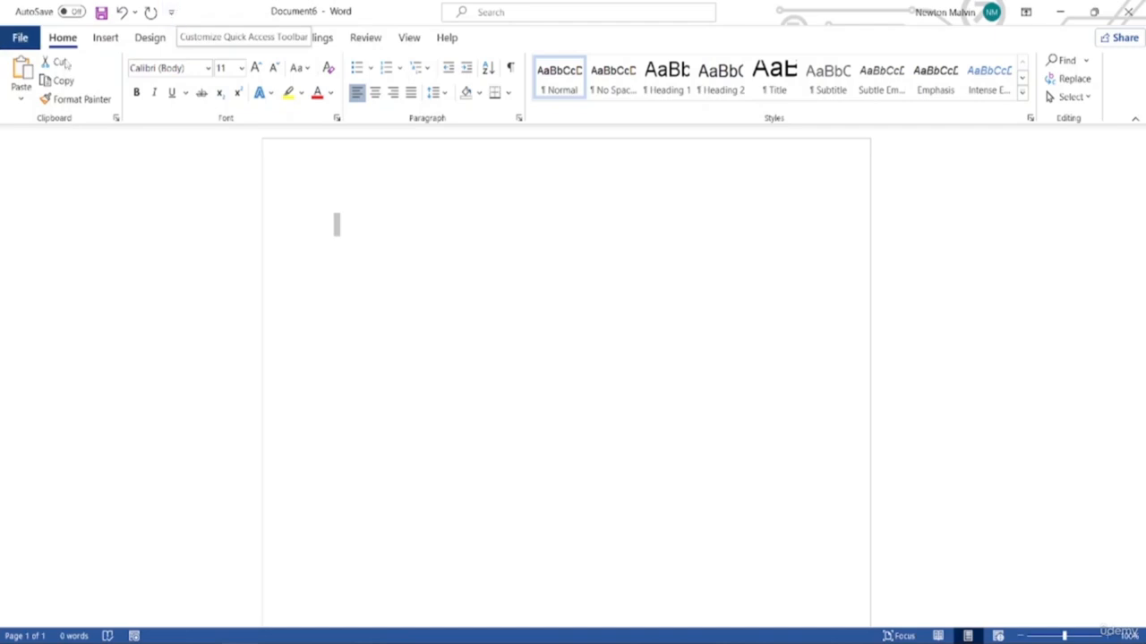
pyautogui.click(171, 12)
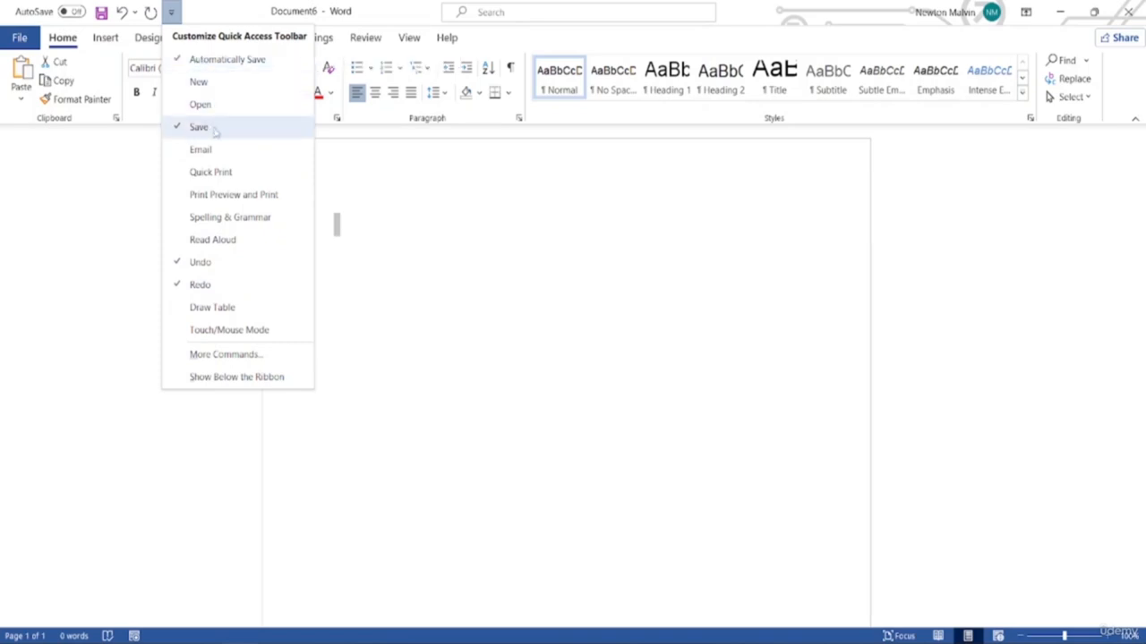
pyautogui.click(191, 87)
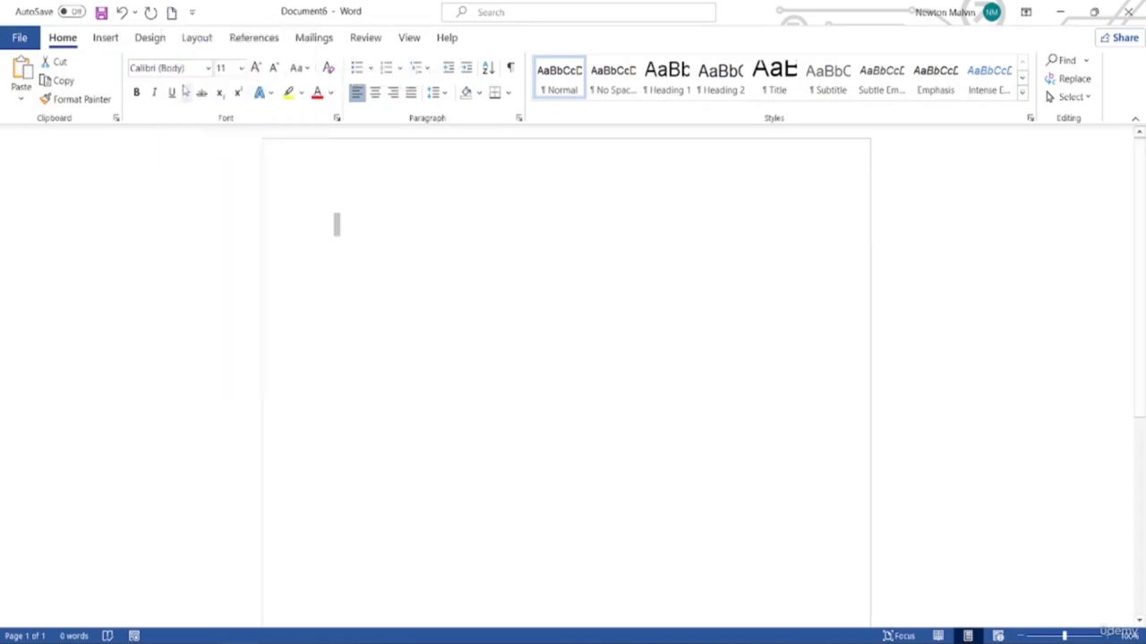
pyautogui.rightClick(173, 16)
pyautogui.click(192, 13)
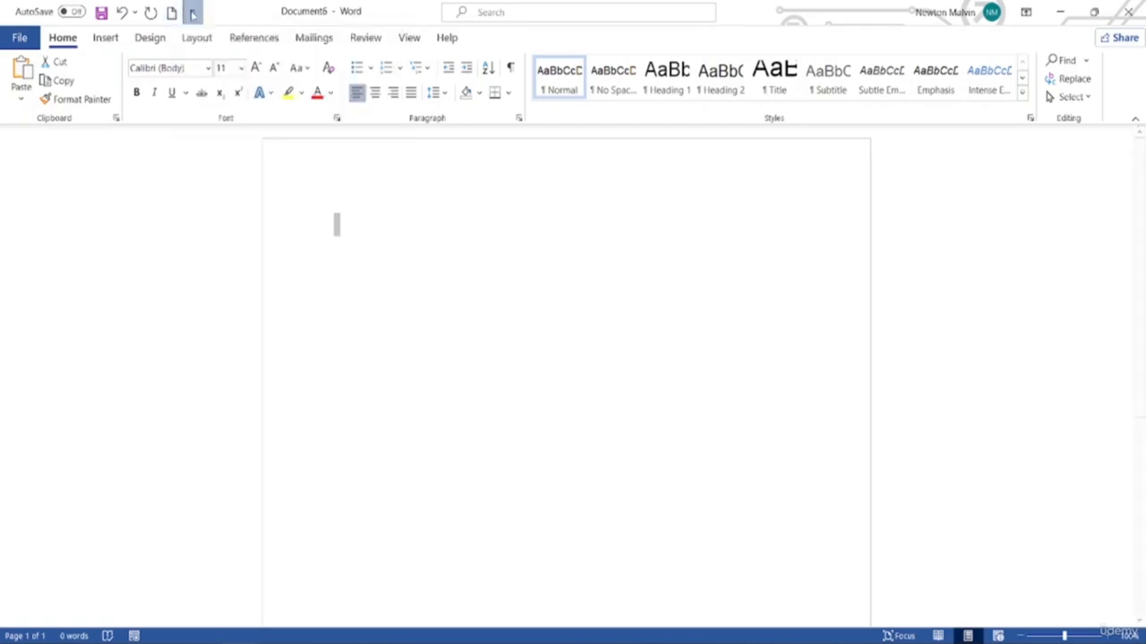
pyautogui.click(208, 81)
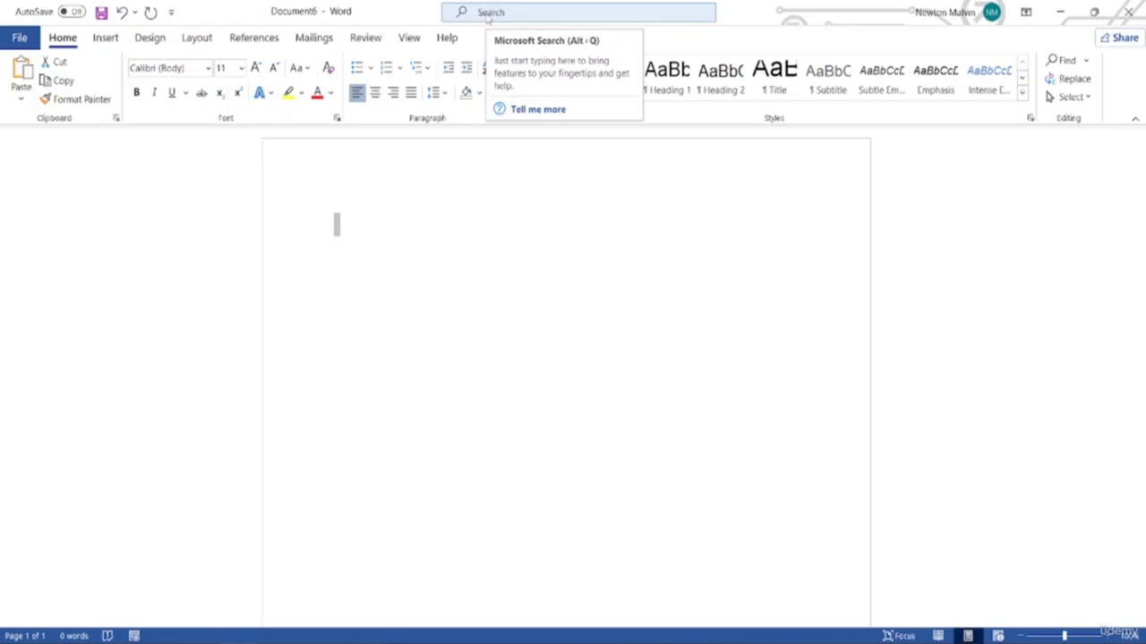
pyautogui.click(481, 13)
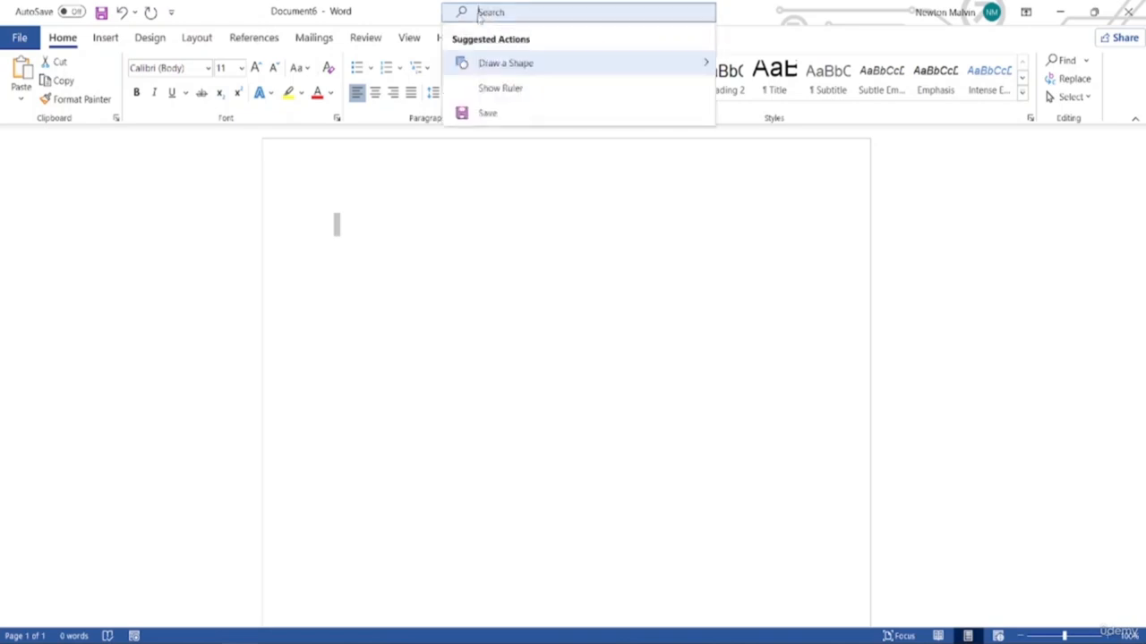
pyautogui.write('c')
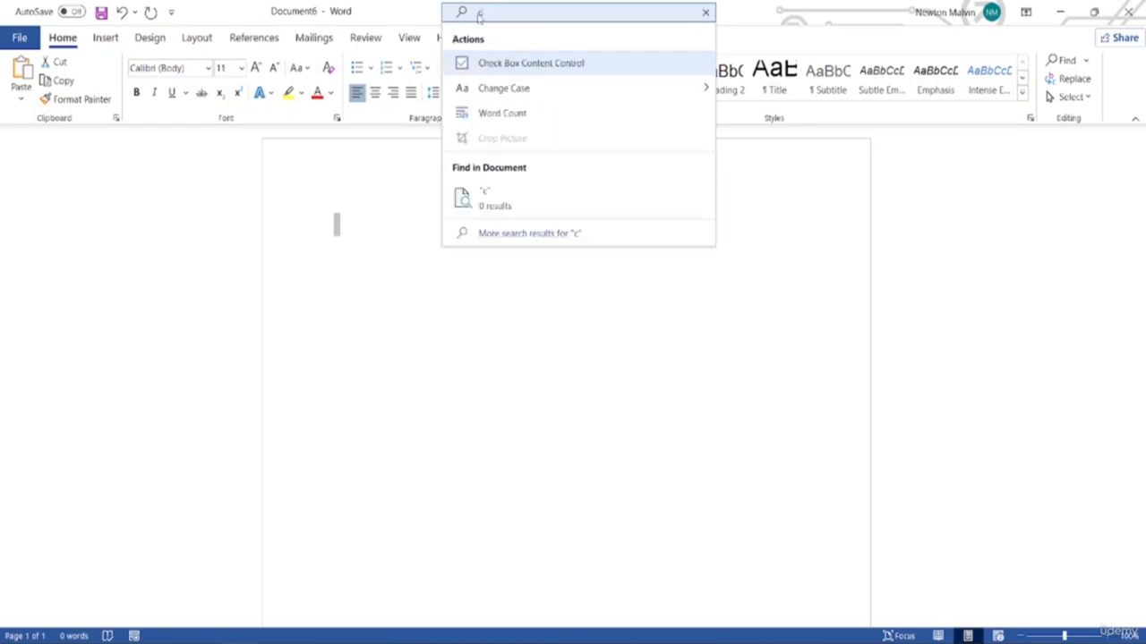
pyautogui.write('ut')
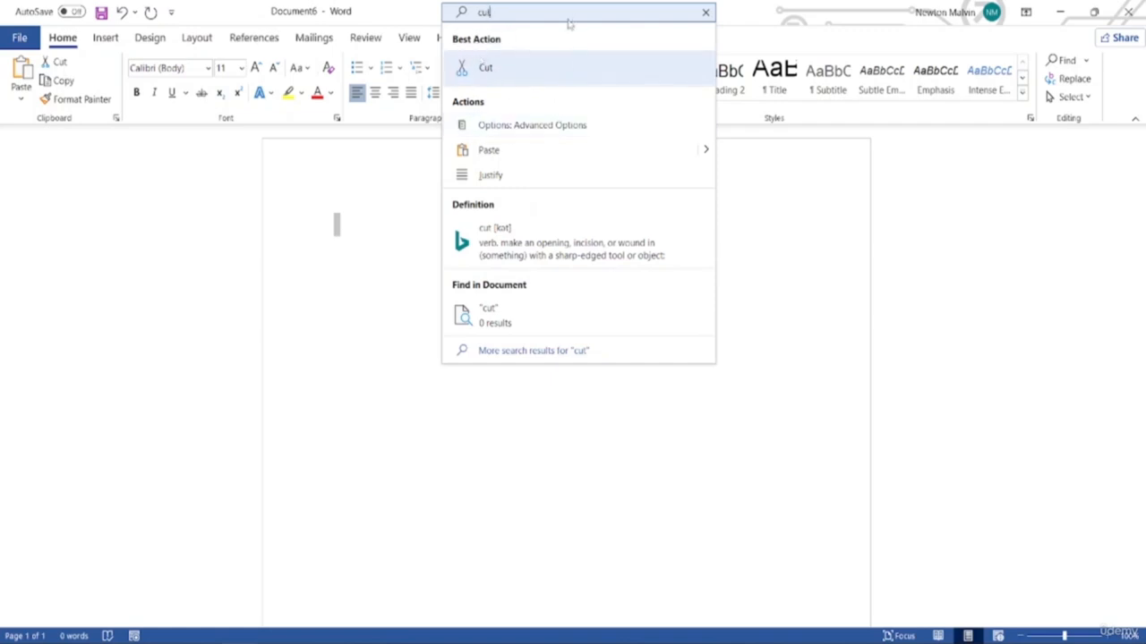
pyautogui.press('BackSpace')
pyautogui.press('BackSpace')
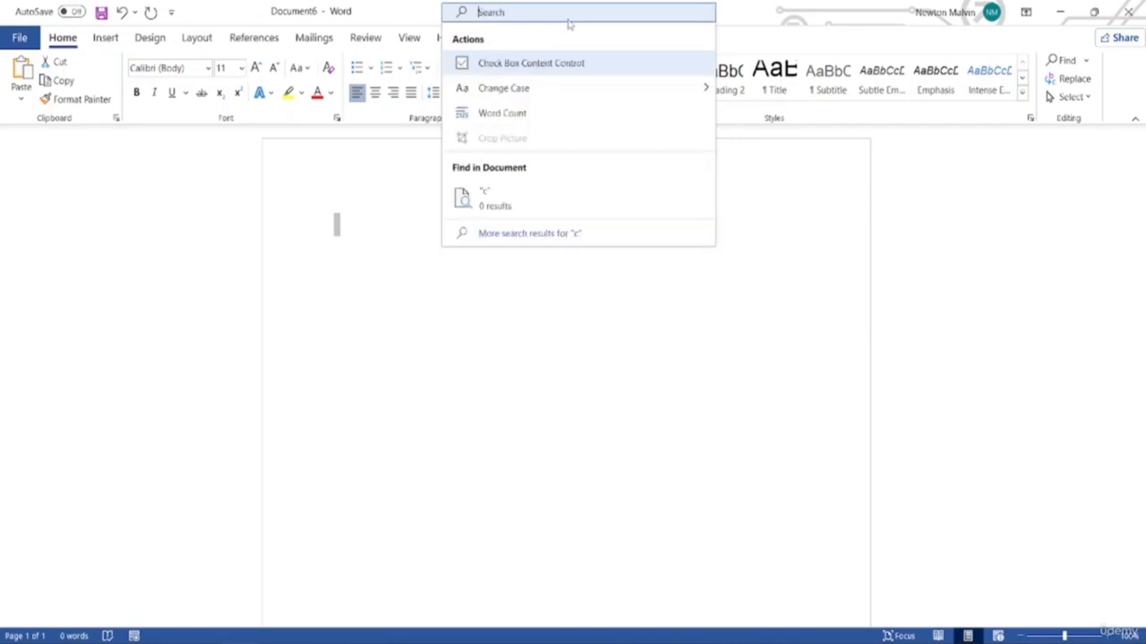
pyautogui.write('l')
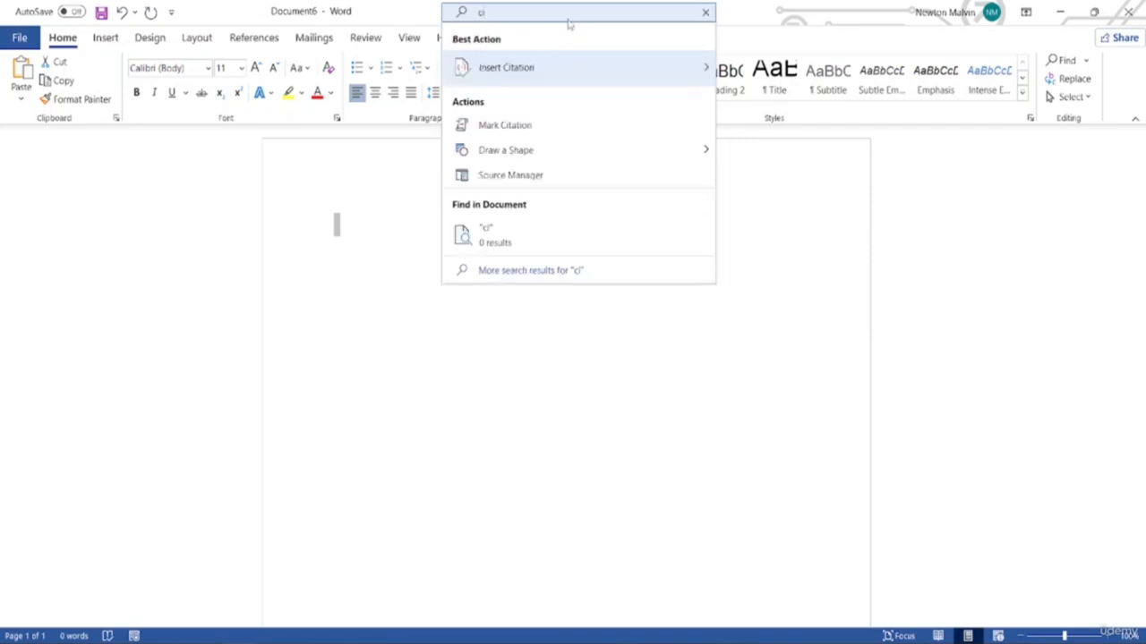
pyautogui.press('BackSpace')
pyautogui.write('op')
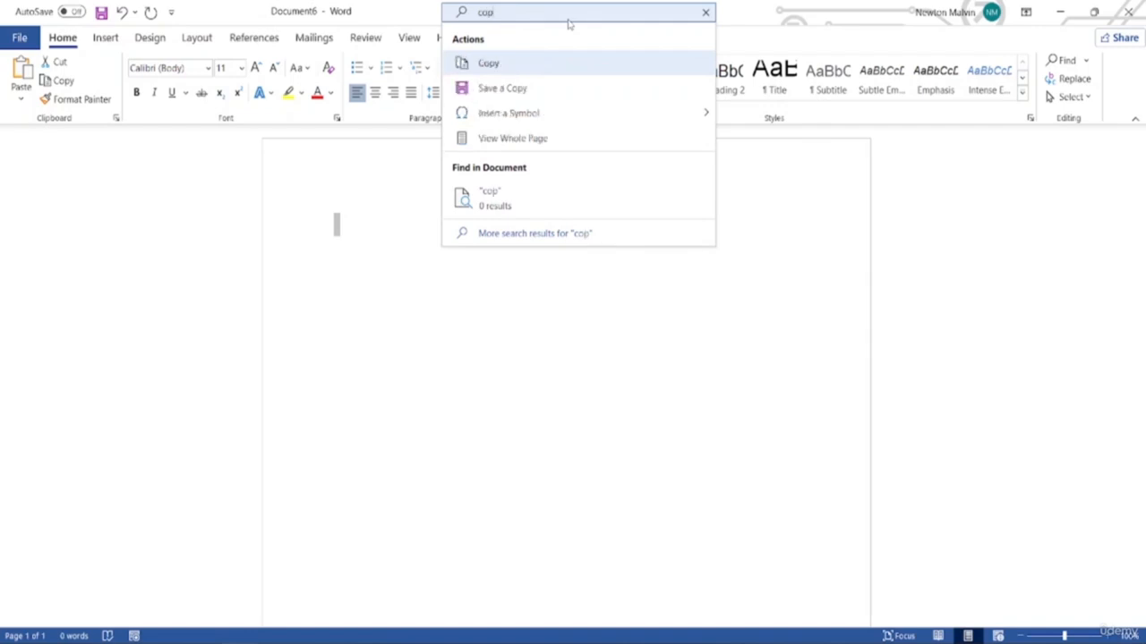
pyautogui.write('y')
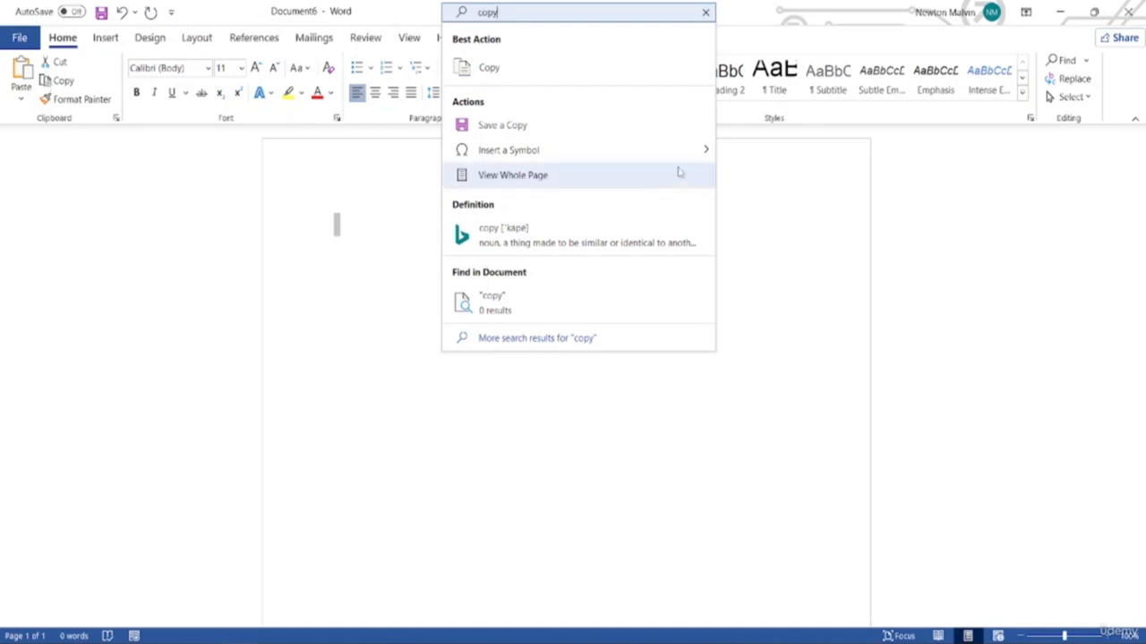
pyautogui.press('BackSpace')
pyautogui.press('BackSpace')
pyautogui.press('BackSpace')
pyautogui.press('BackSpace')
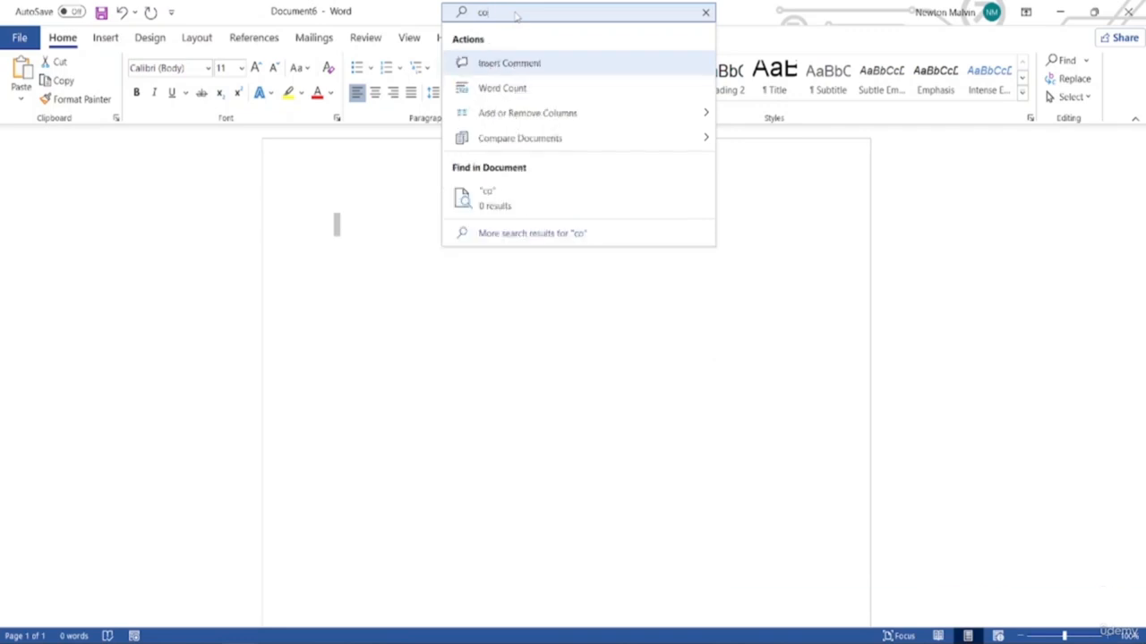
pyautogui.click(371, 4)
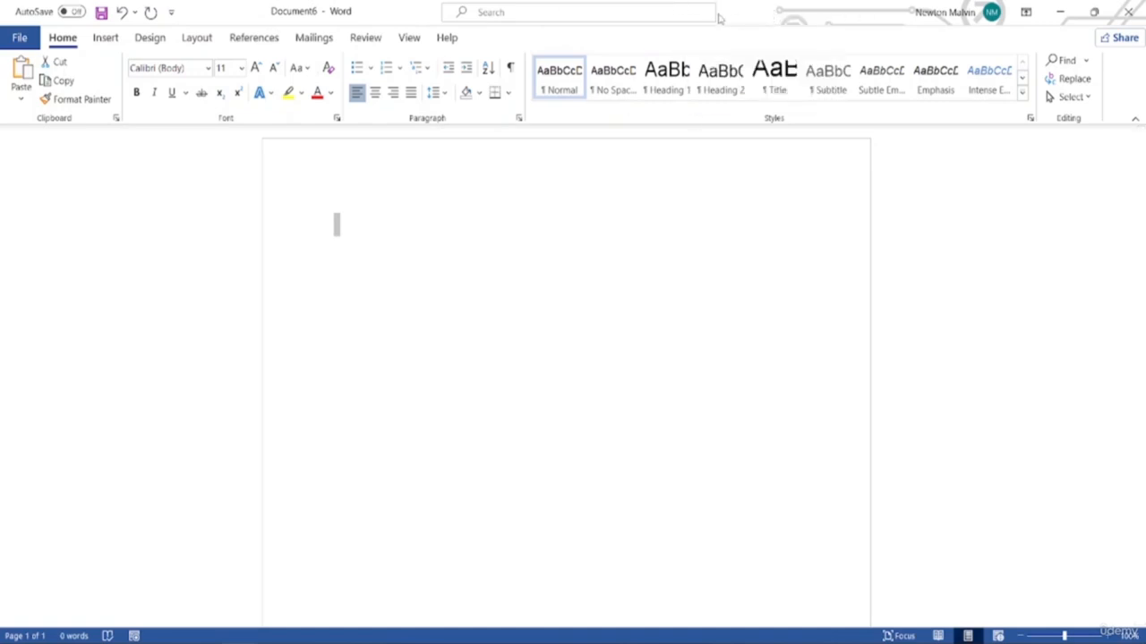
pyautogui.click(945, 16)
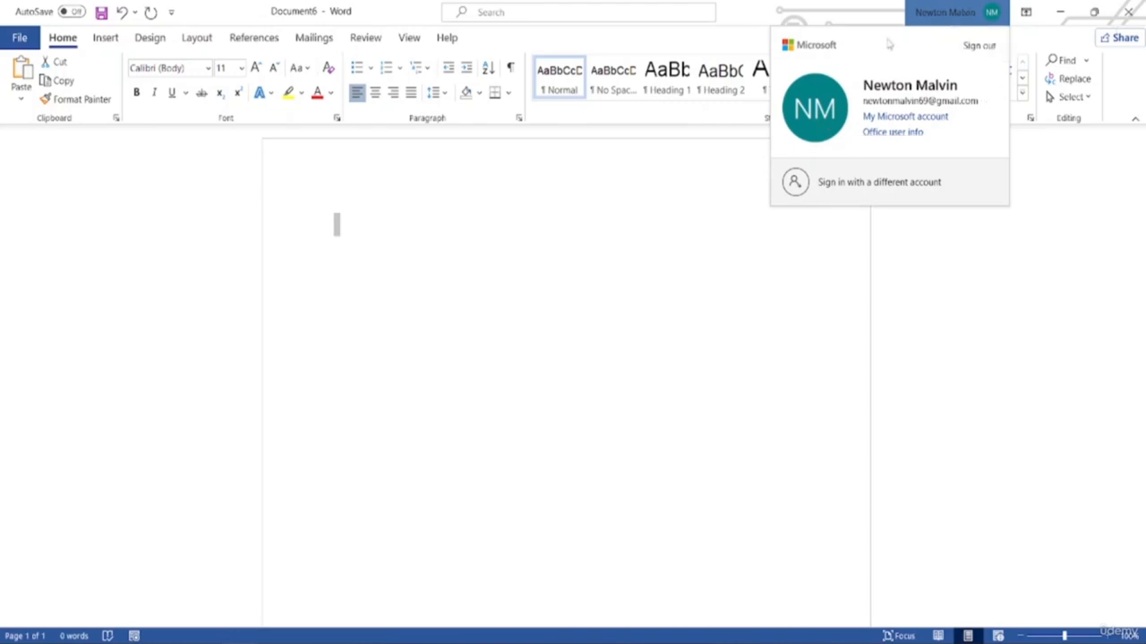
pyautogui.click(929, 9)
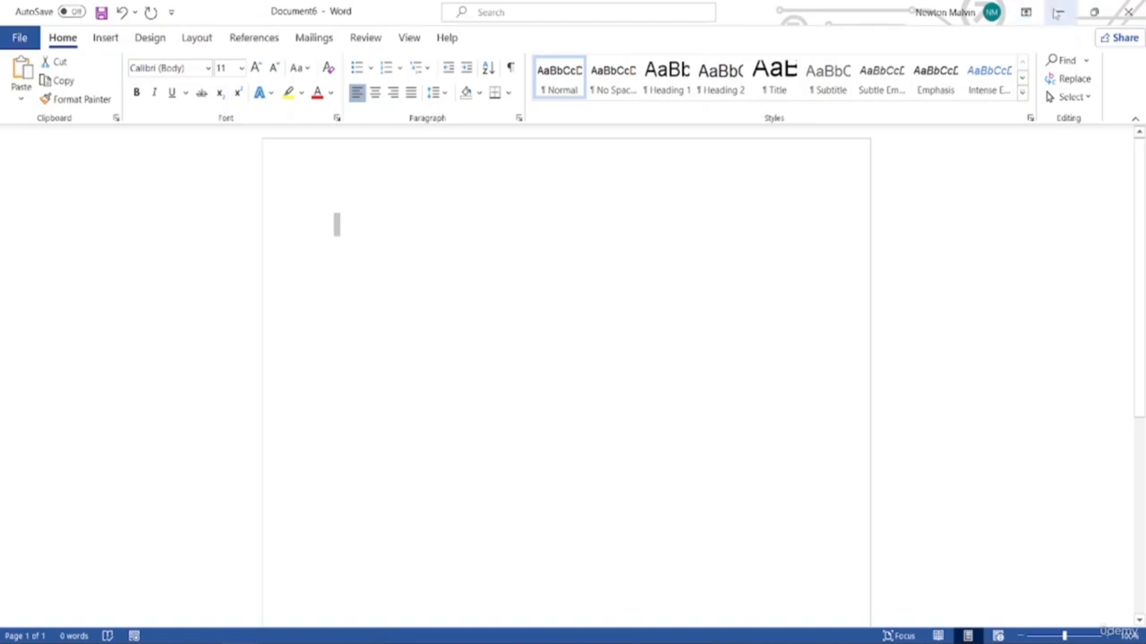
pyautogui.click(1133, 12)
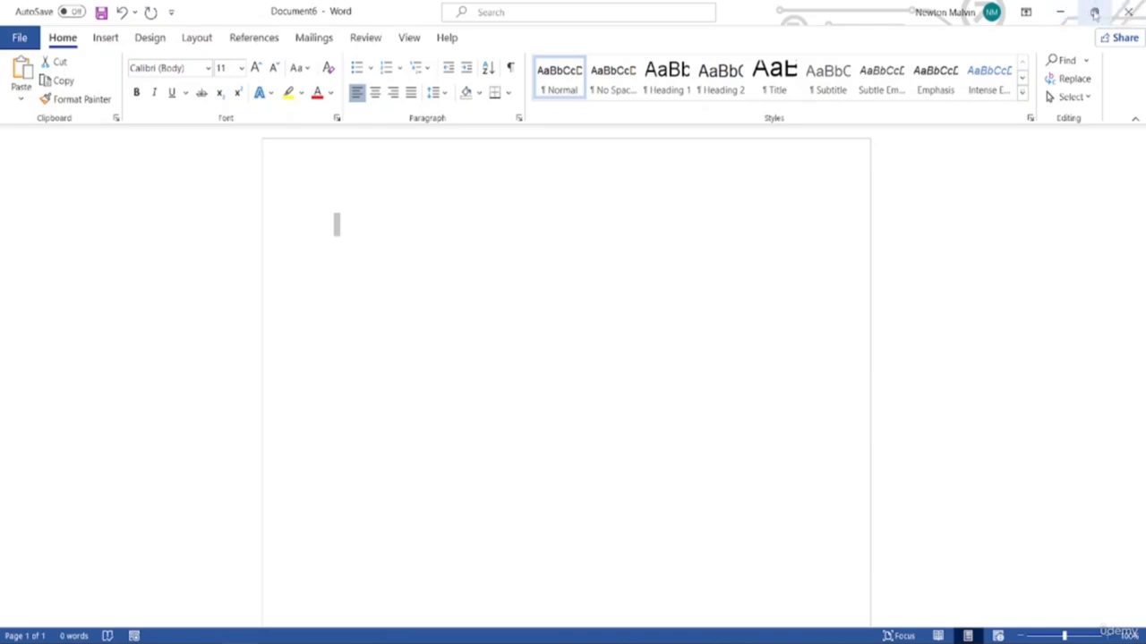
pyautogui.click(1094, 12)
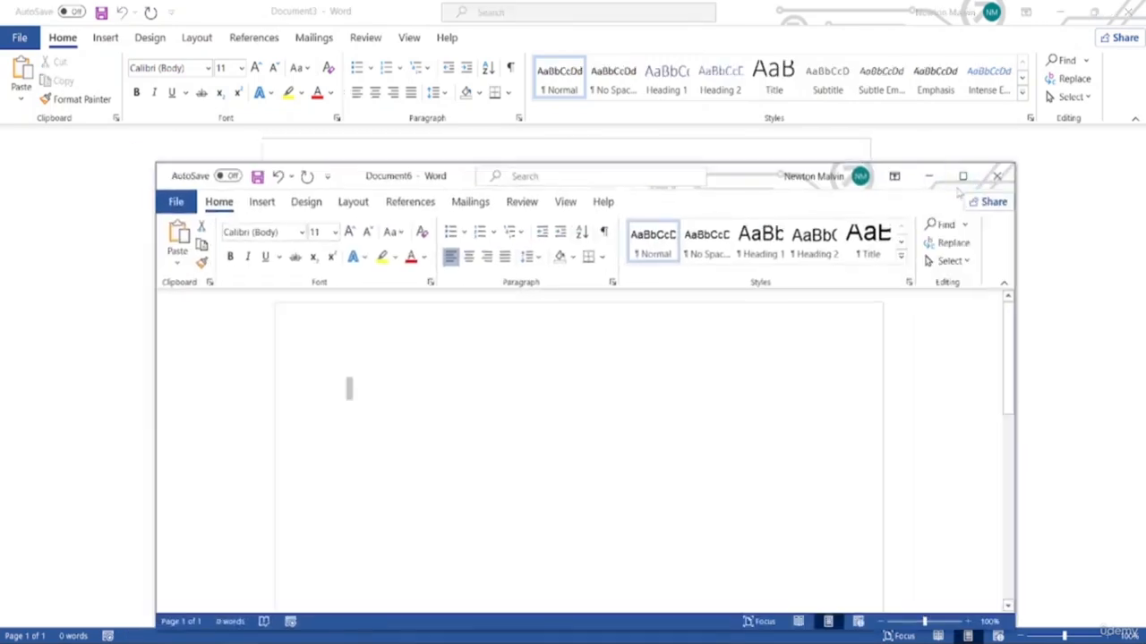
pyautogui.moveTo(723, 176); pyautogui.dragTo(650, 97)
pyautogui.click(890, 86)
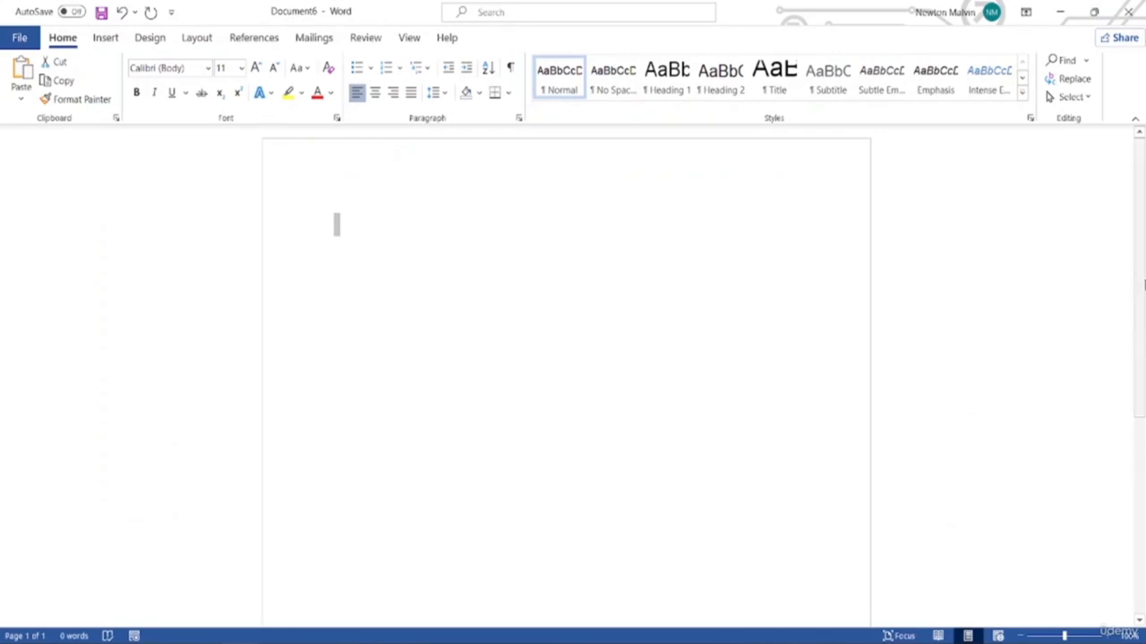
pyautogui.click(1060, 11)
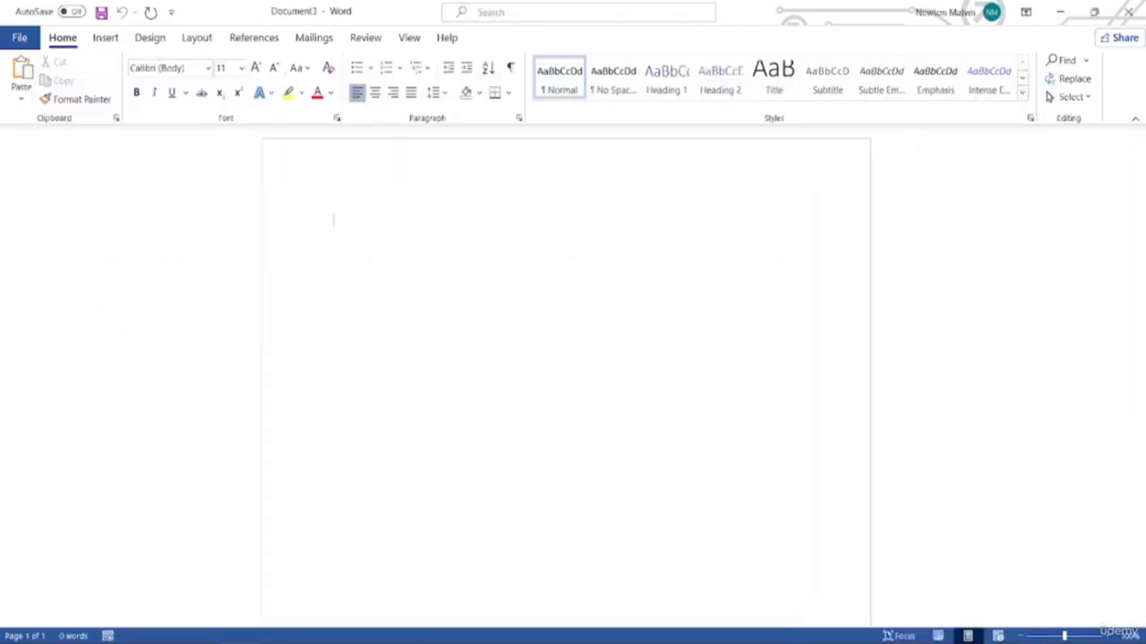
pyautogui.moveTo(276, 617)
pyautogui.click(304, 586)
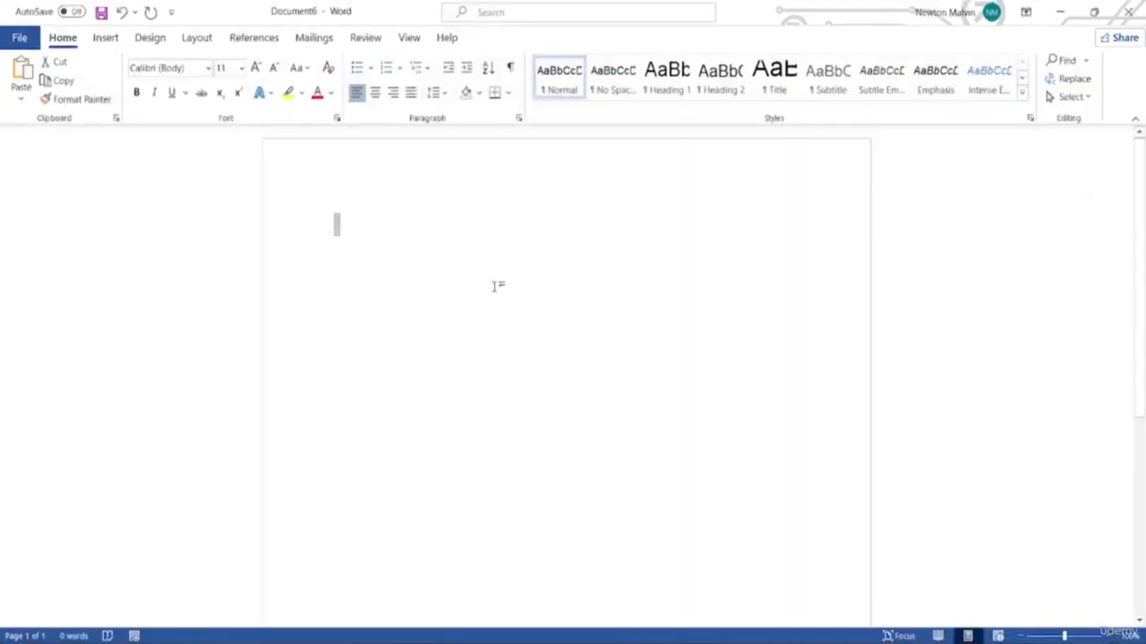
pyautogui.click(1024, 13)
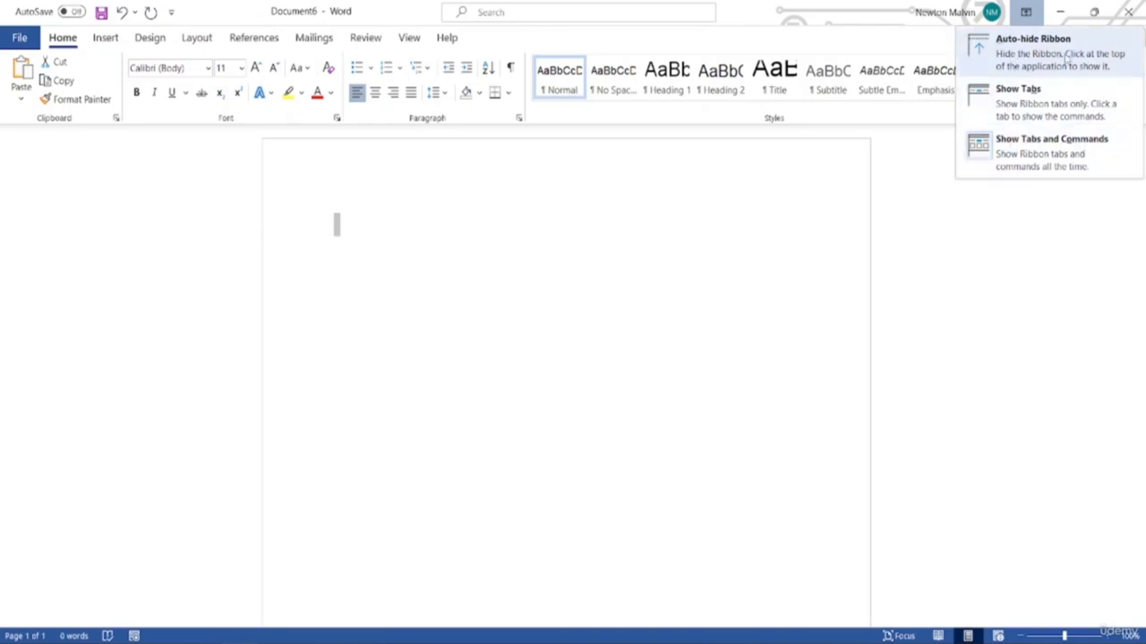
pyautogui.click(1032, 52)
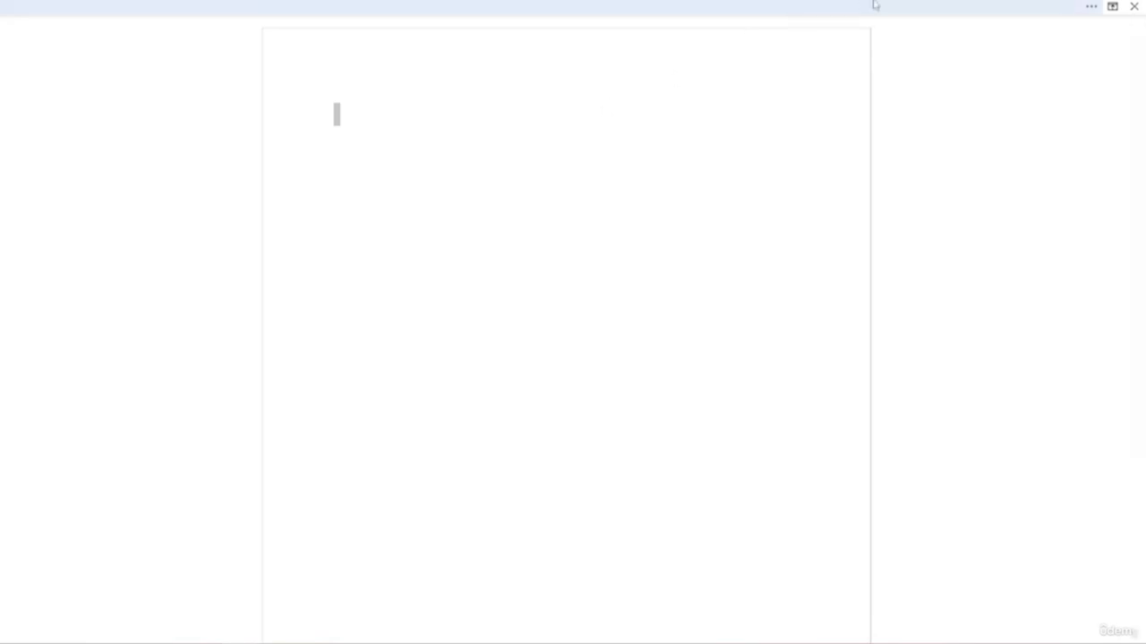
pyautogui.click(1091, 9)
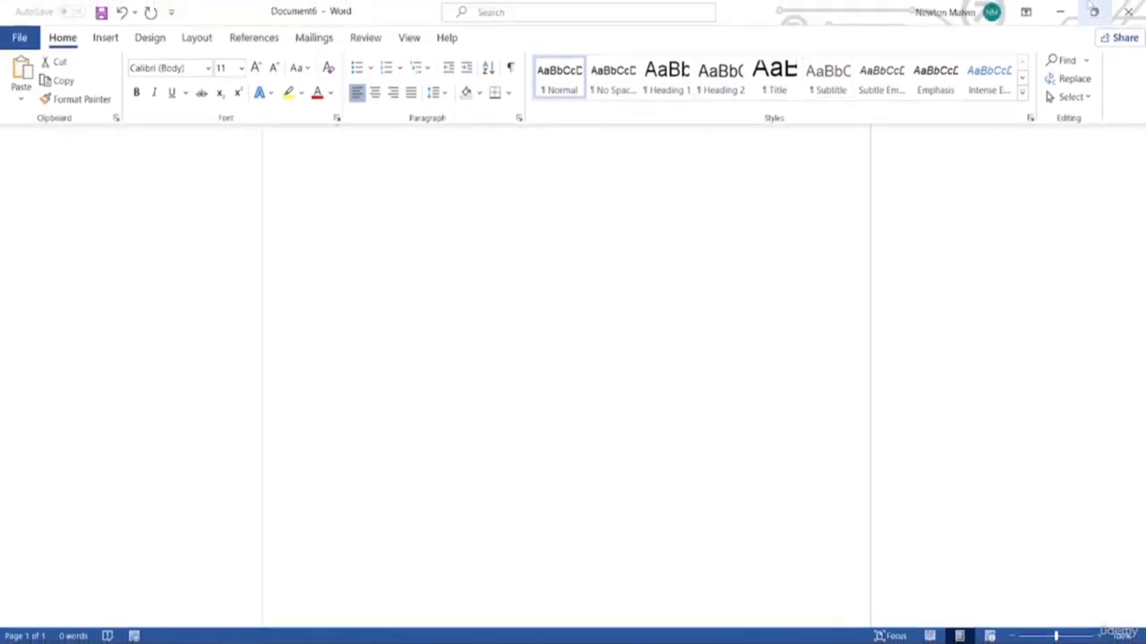
pyautogui.click(1025, 12)
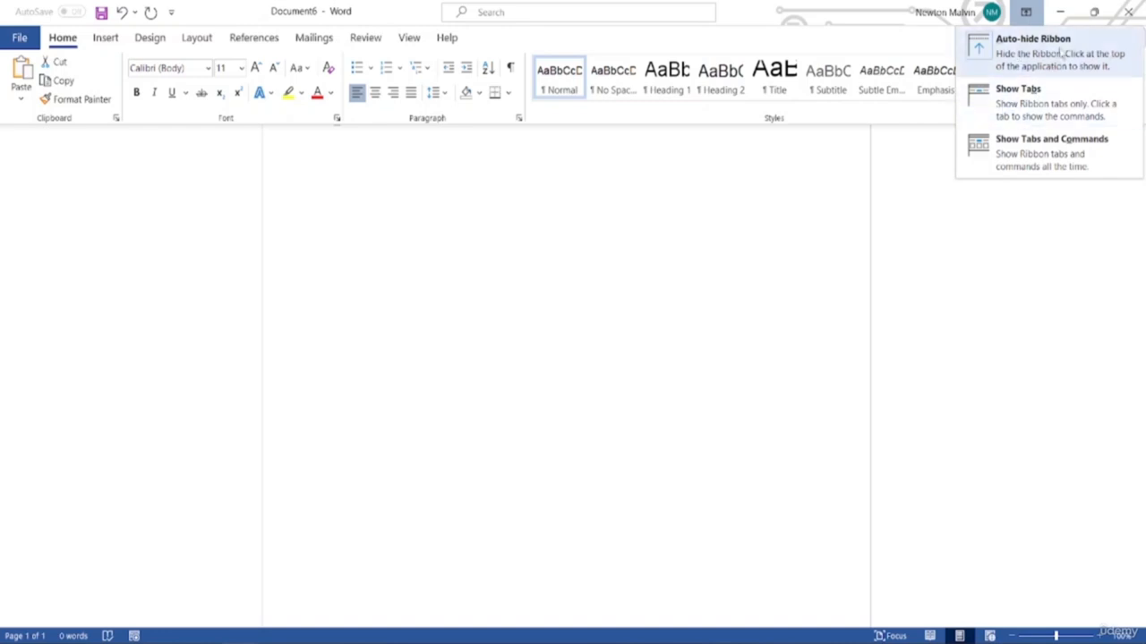
pyautogui.click(1020, 105)
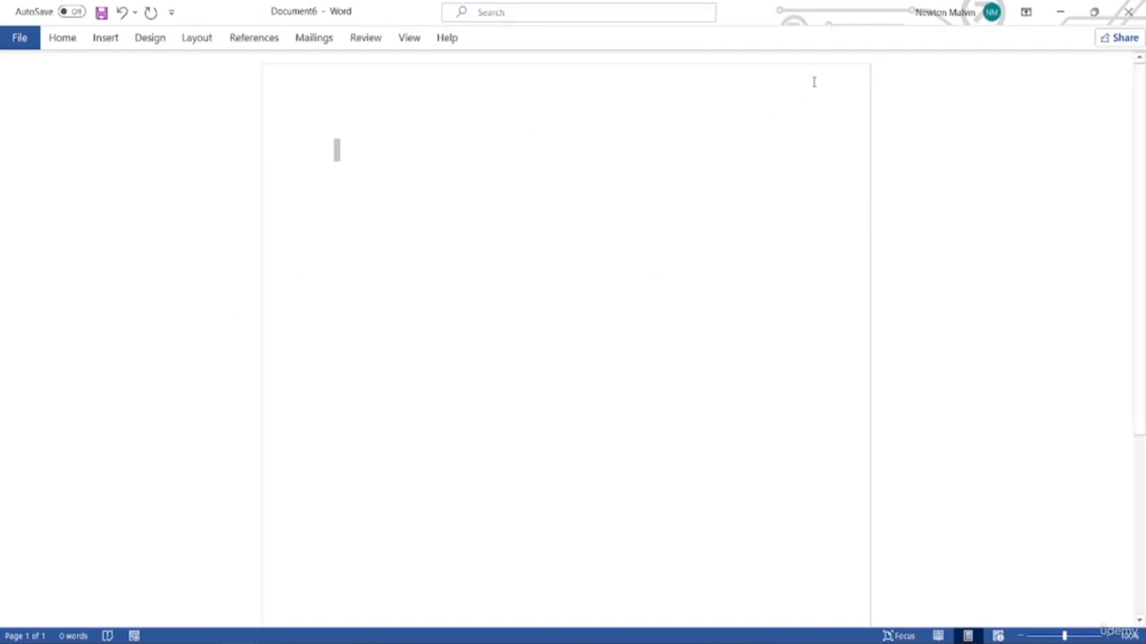
pyautogui.click(1018, 17)
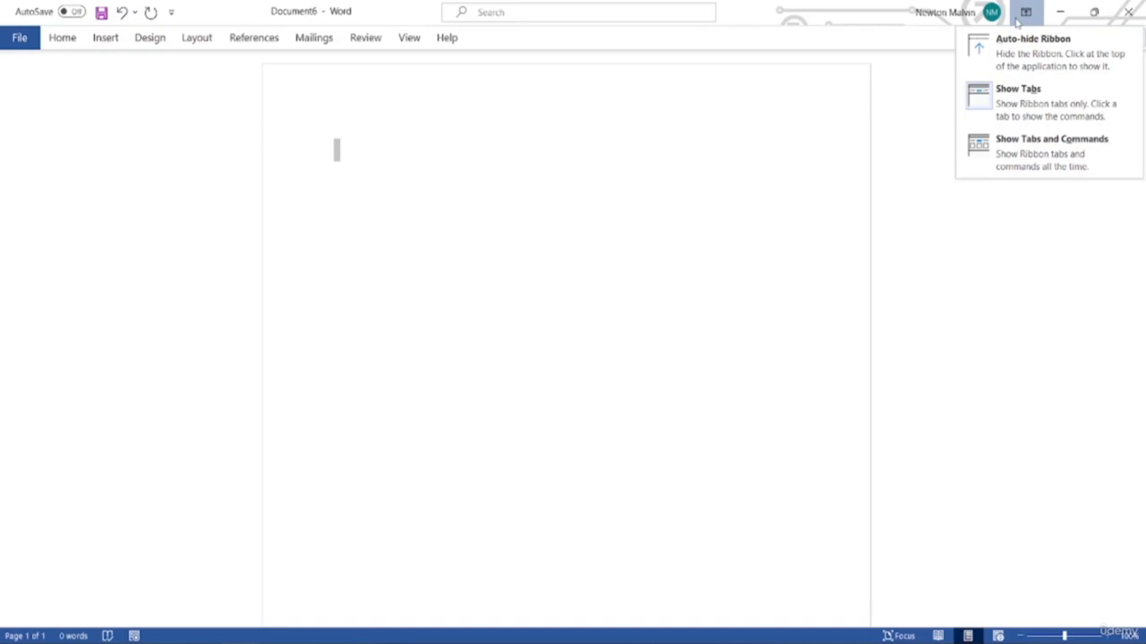
pyautogui.click(1000, 165)
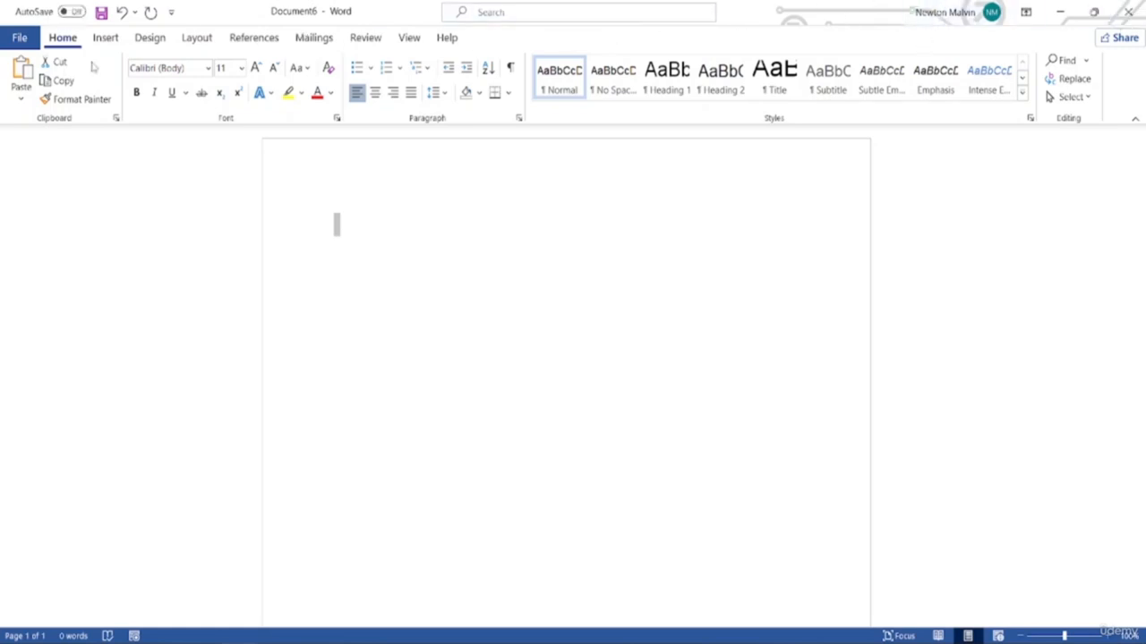
pyautogui.click(20, 38)
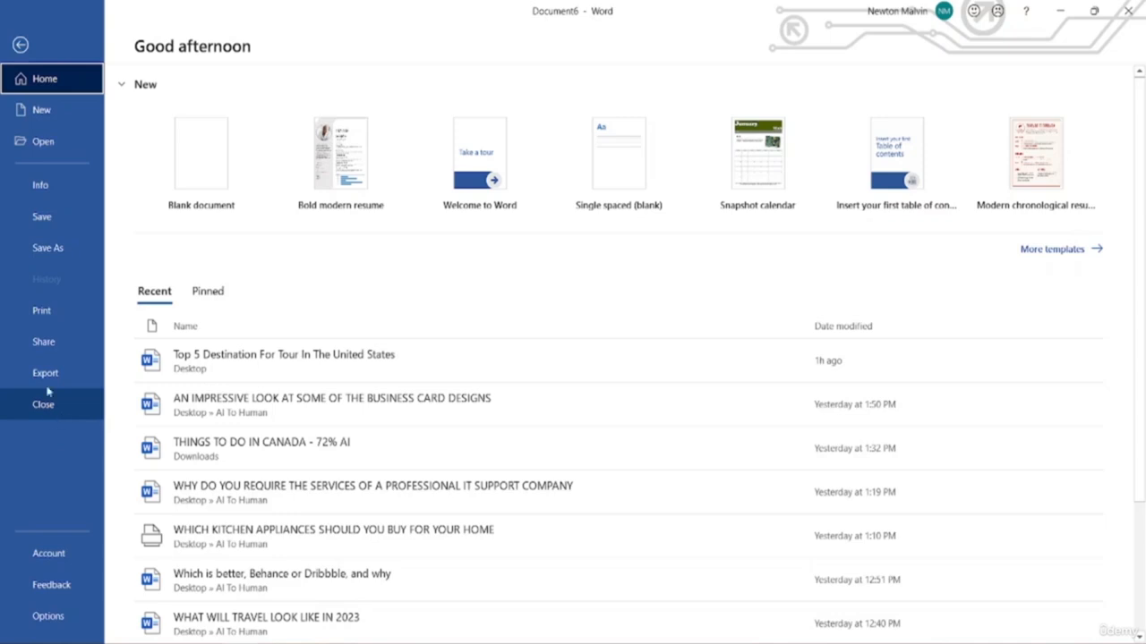
pyautogui.click(17, 46)
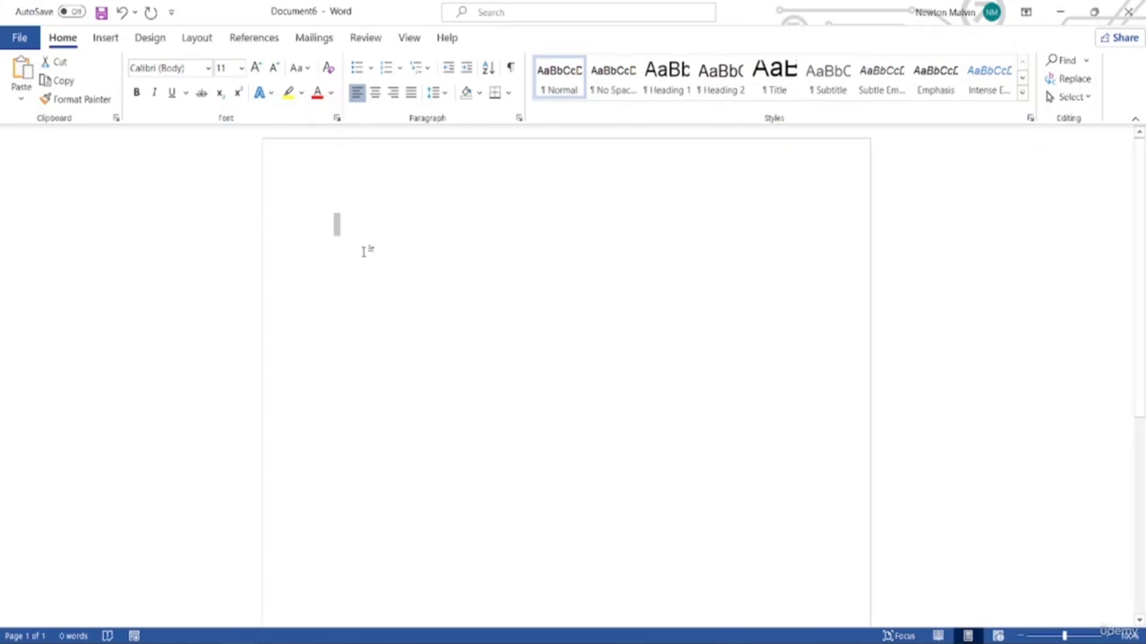
pyautogui.click(350, 220)
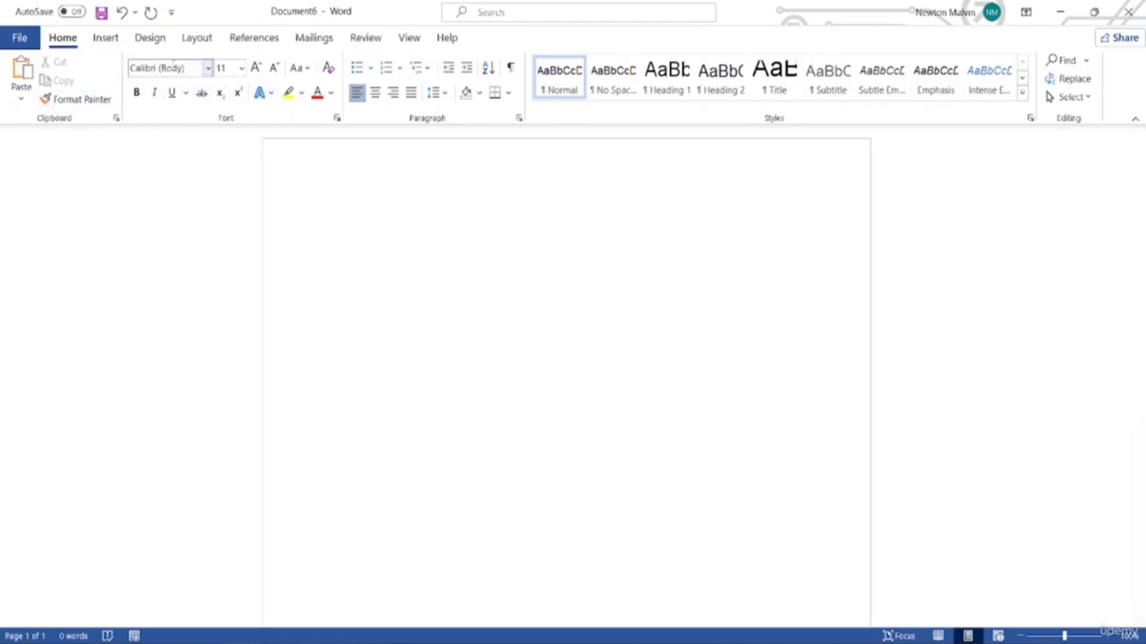
pyautogui.click(106, 38)
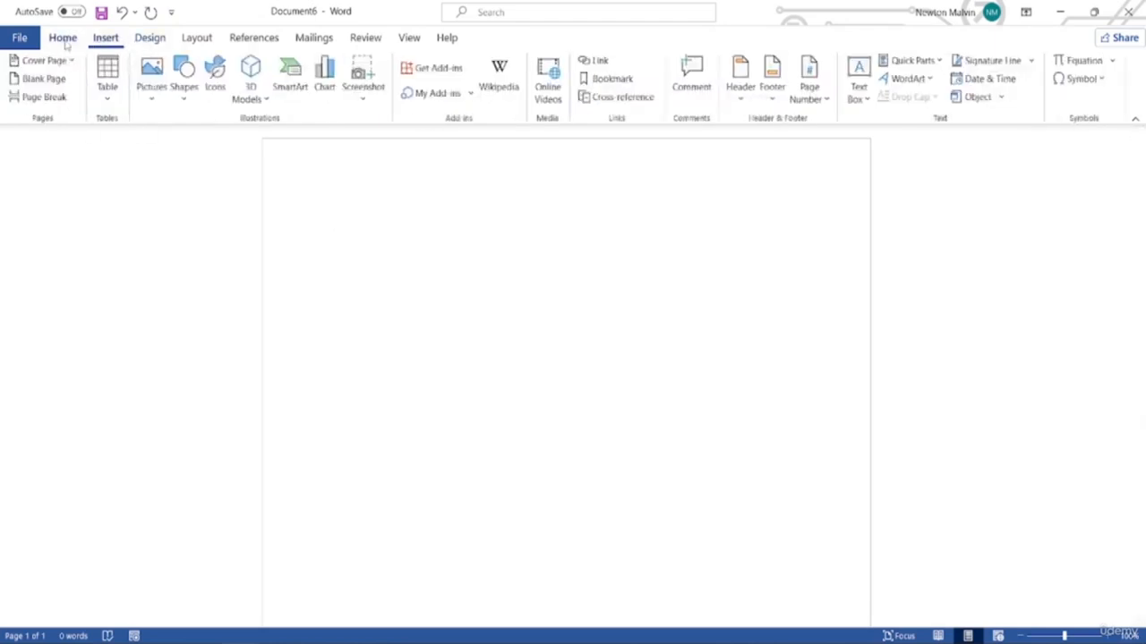
pyautogui.click(65, 40)
pyautogui.click(149, 38)
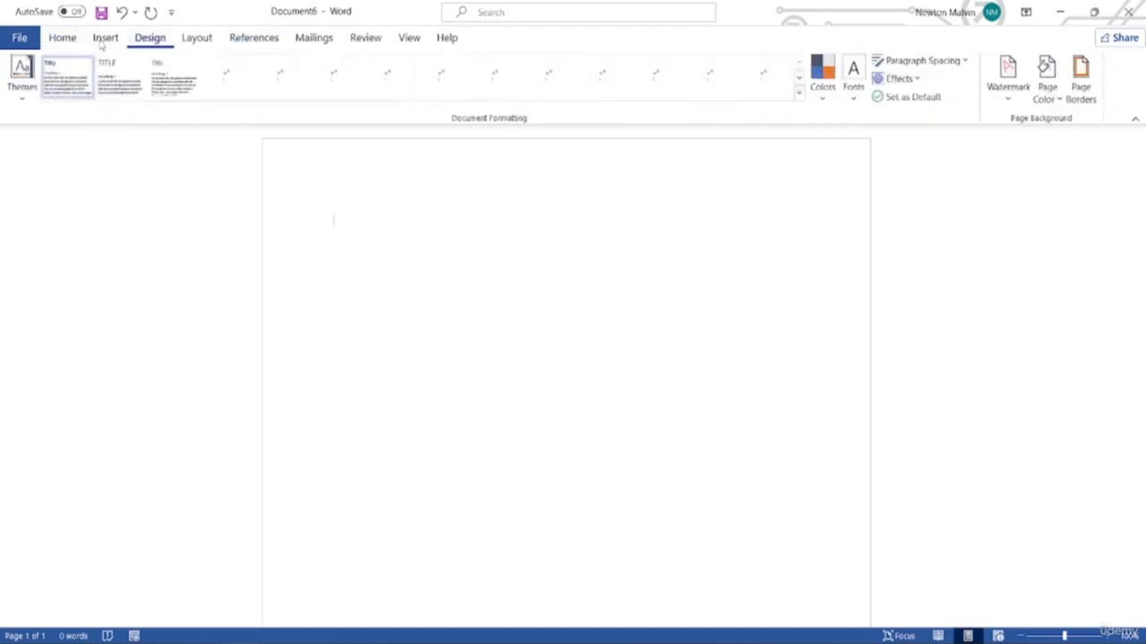
pyautogui.click(204, 40)
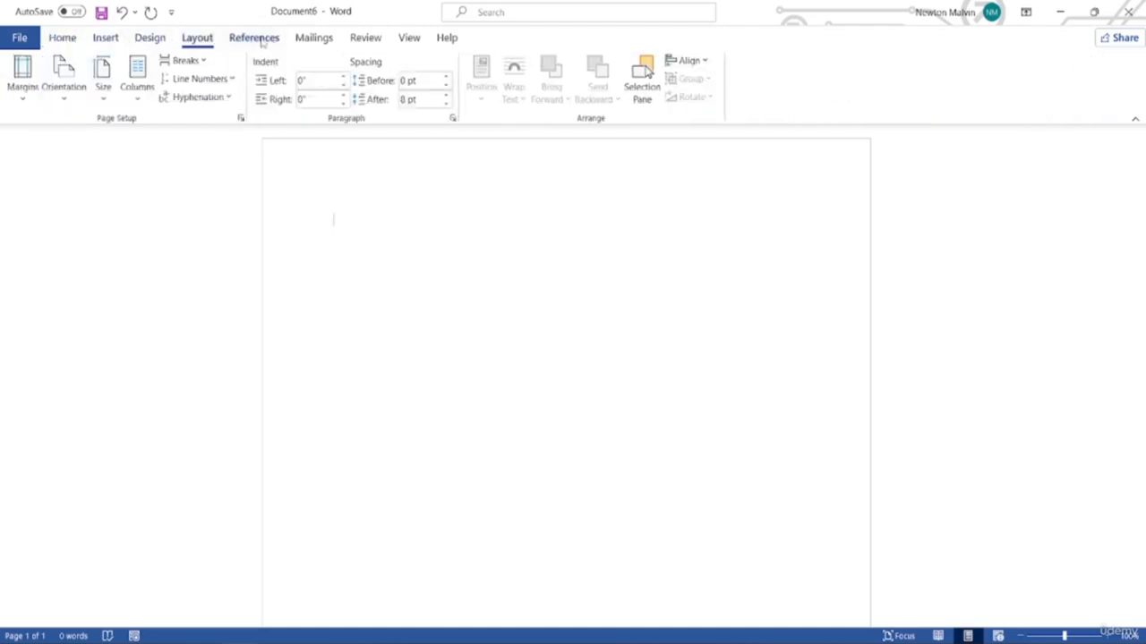
pyautogui.click(63, 38)
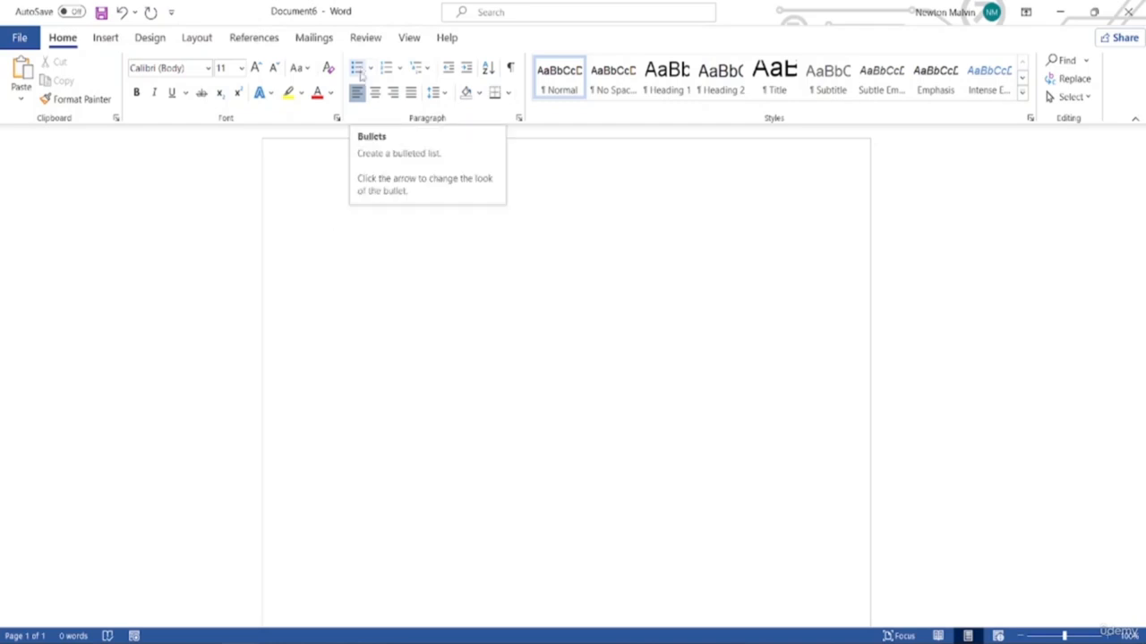
# Enter Rehtgh, Fygs and Wfhrw as a bulleted list, then convert it to numbering
pyautogui.write('rehtgh')
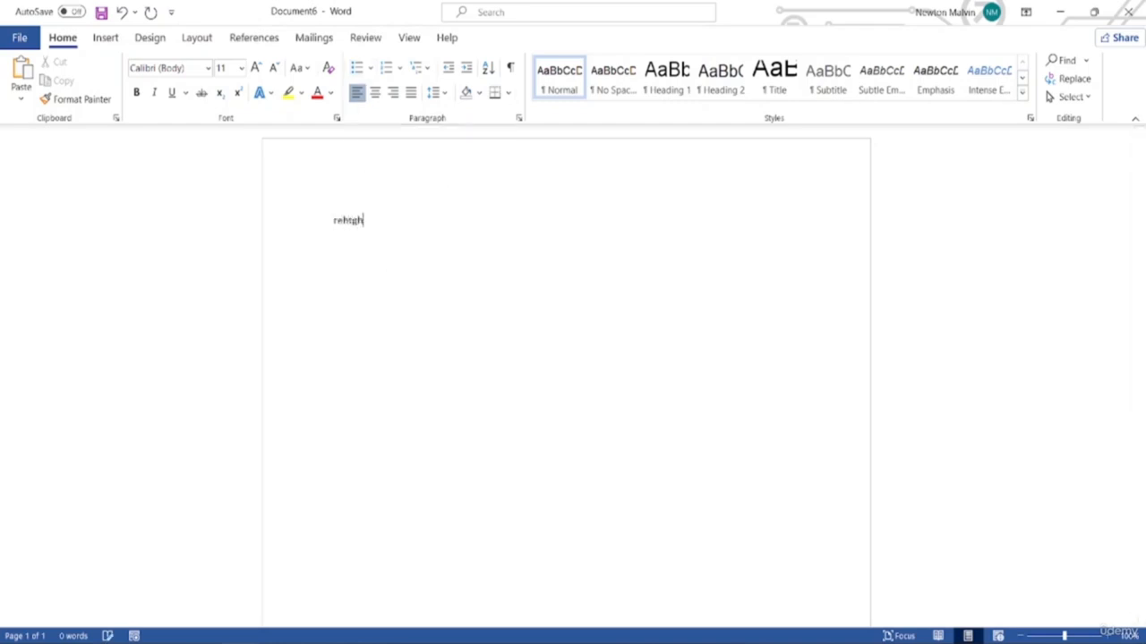
pyautogui.click(357, 70)
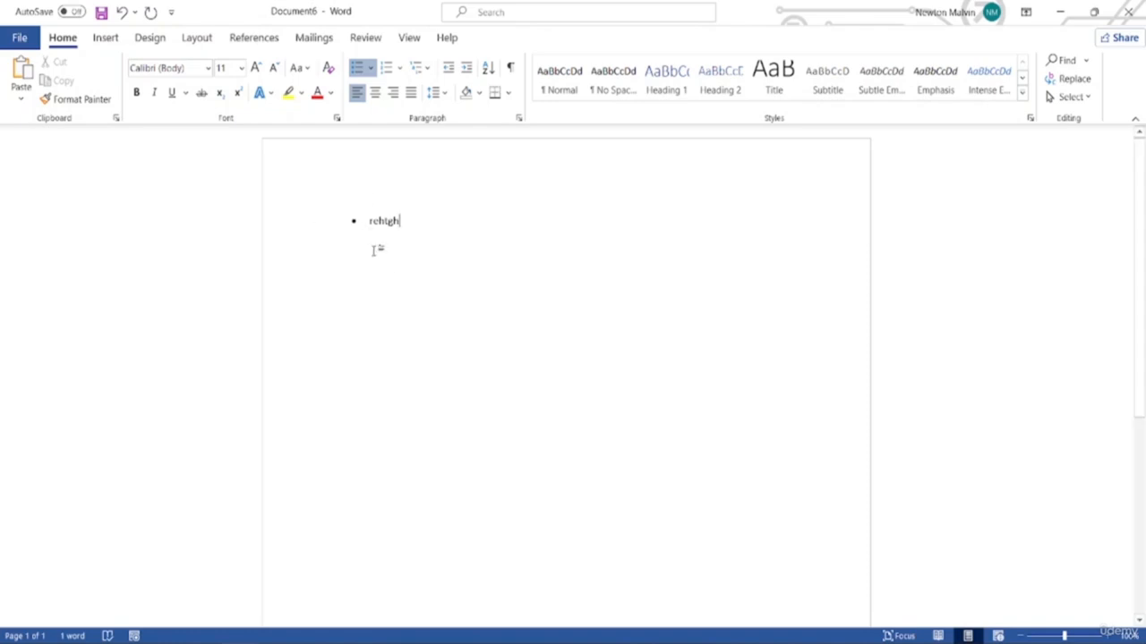
pyautogui.press('Return')
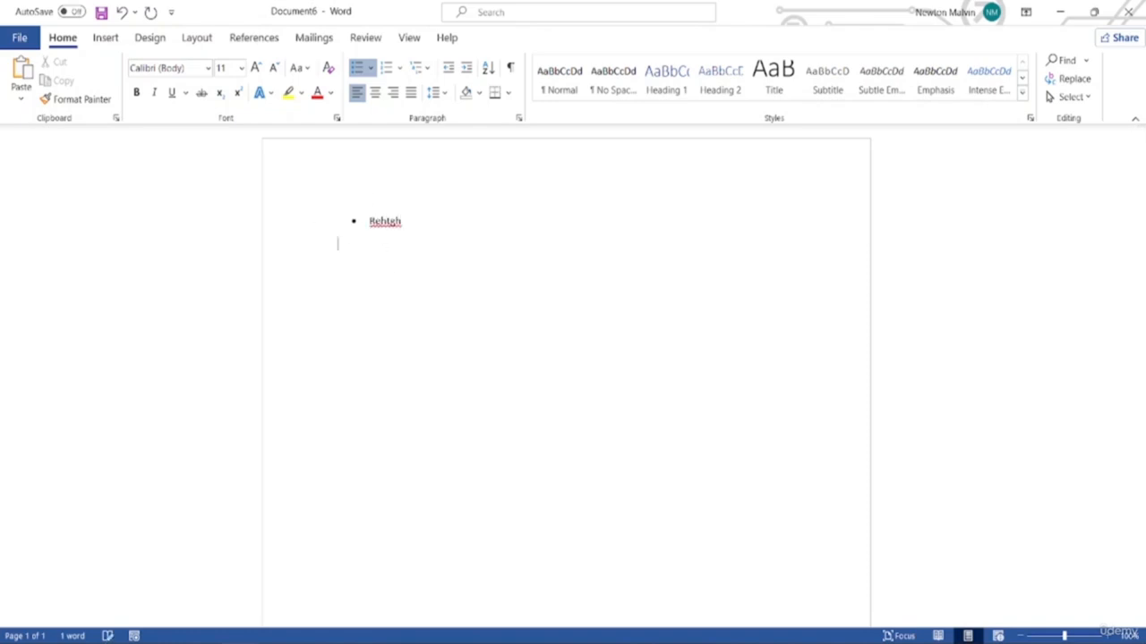
pyautogui.press('BackSpace')
pyautogui.write('fygs')
pyautogui.press('Return')
pyautogui.write('wfhrw')
pyautogui.press('Return')
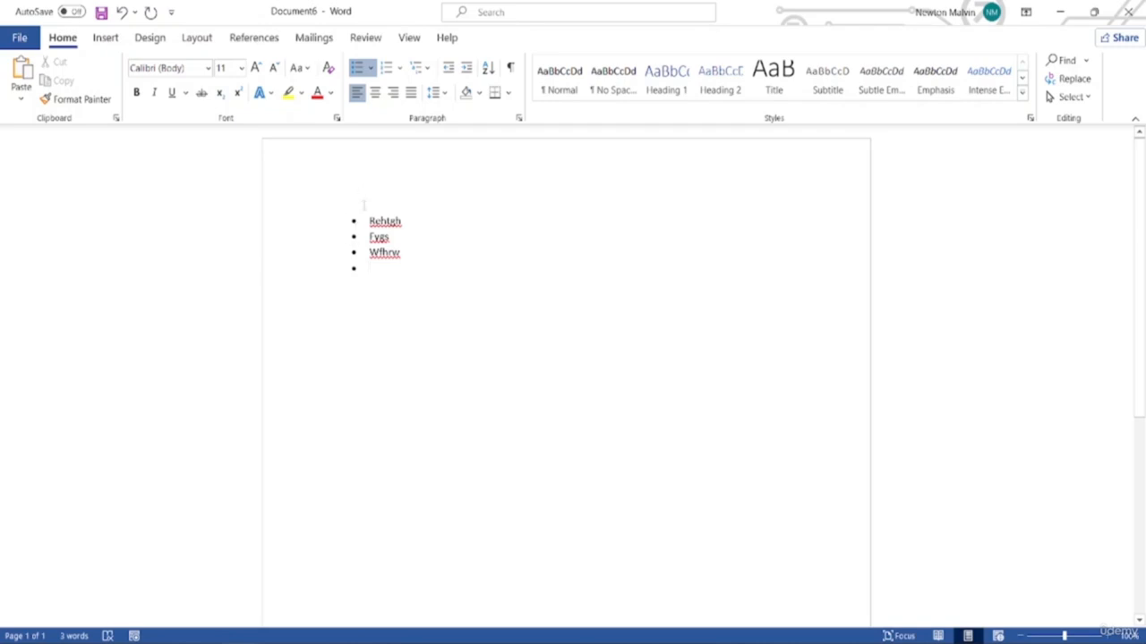
pyautogui.click(386, 68)
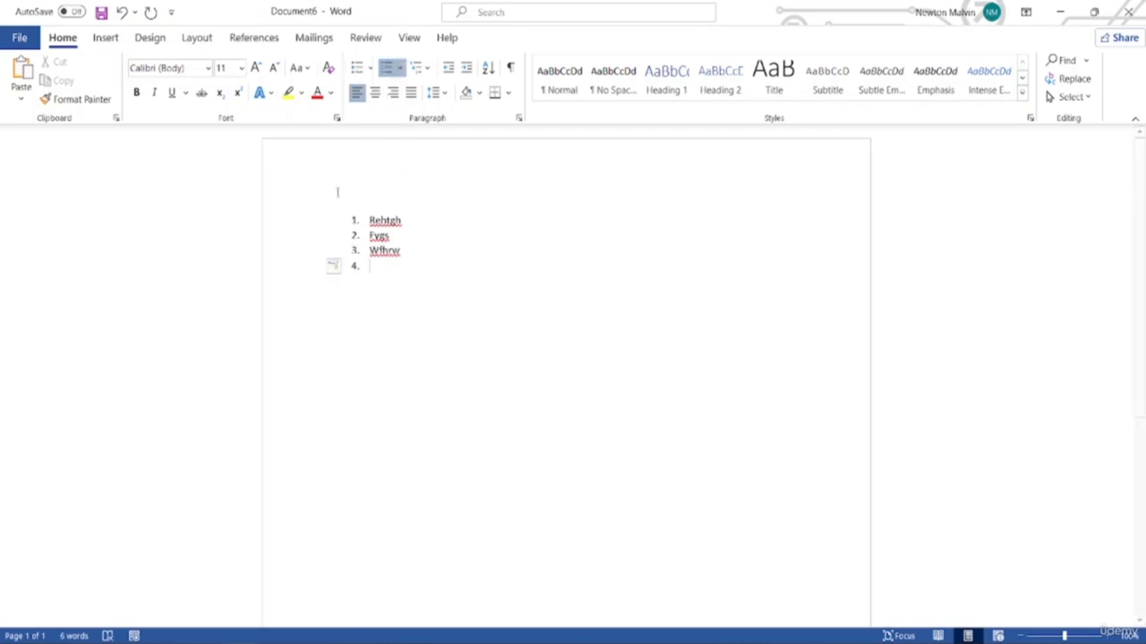
# Delete list items 1–3 and apply the Normal style to the remaining empty line
pyautogui.click(417, 71)
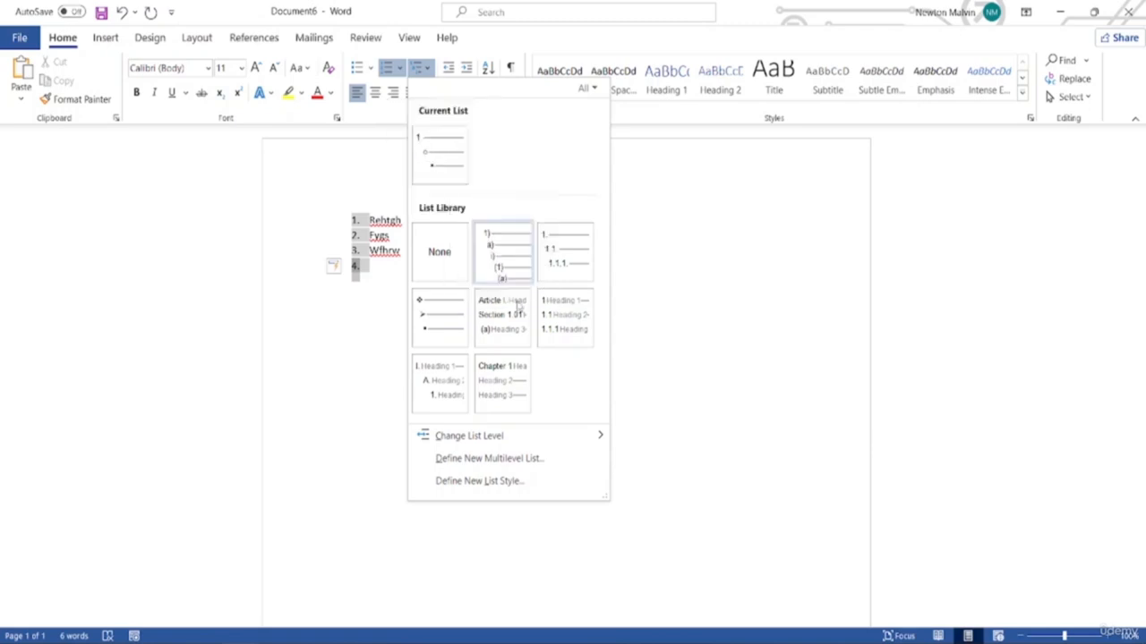
pyautogui.click(302, 188)
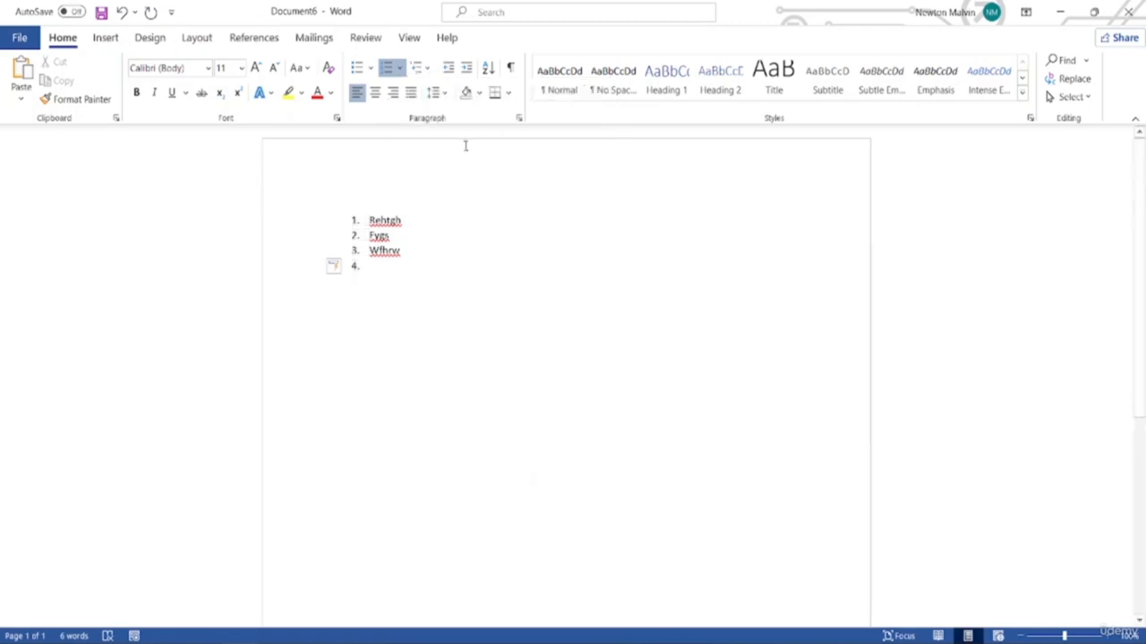
pyautogui.moveTo(388, 277); pyautogui.dragTo(353, 187)
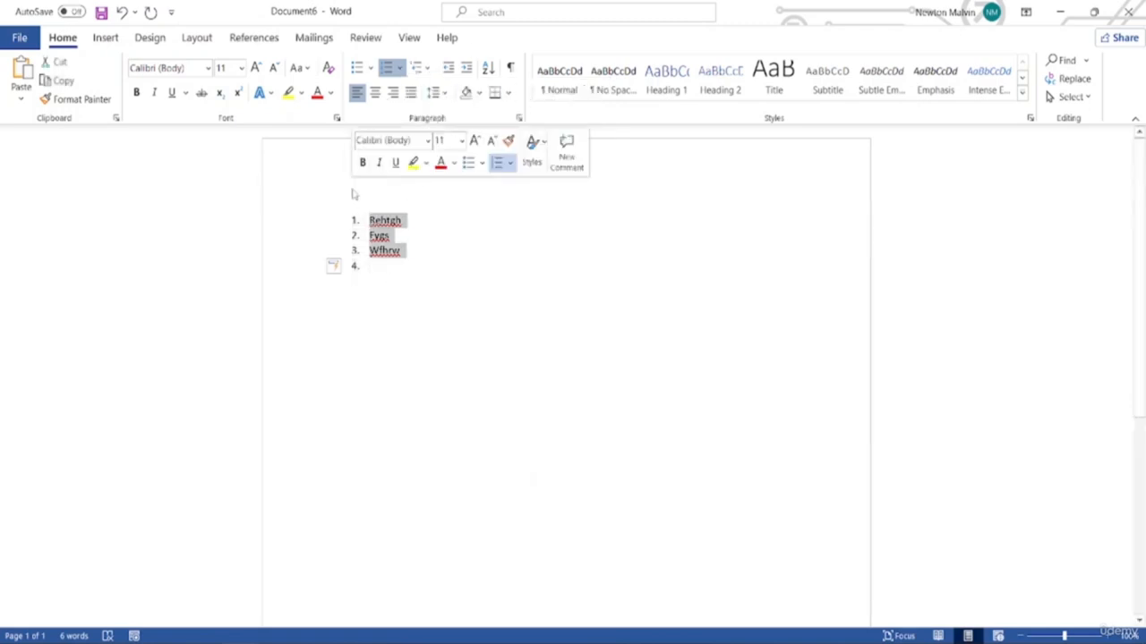
pyautogui.press('Delete')
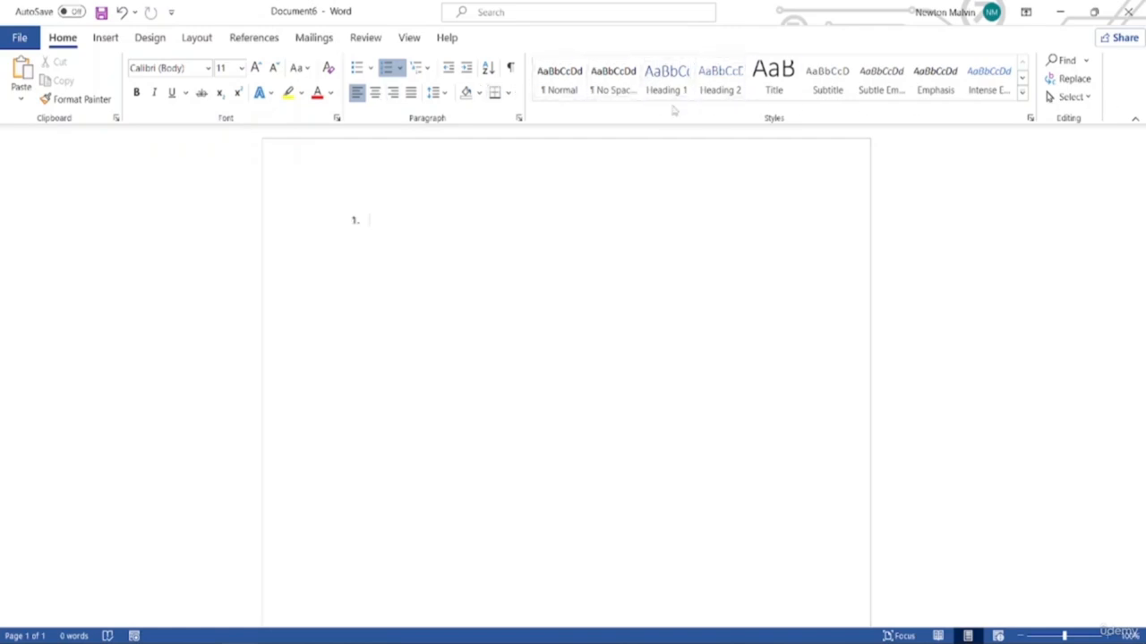
pyautogui.click(560, 91)
pyautogui.click(1061, 60)
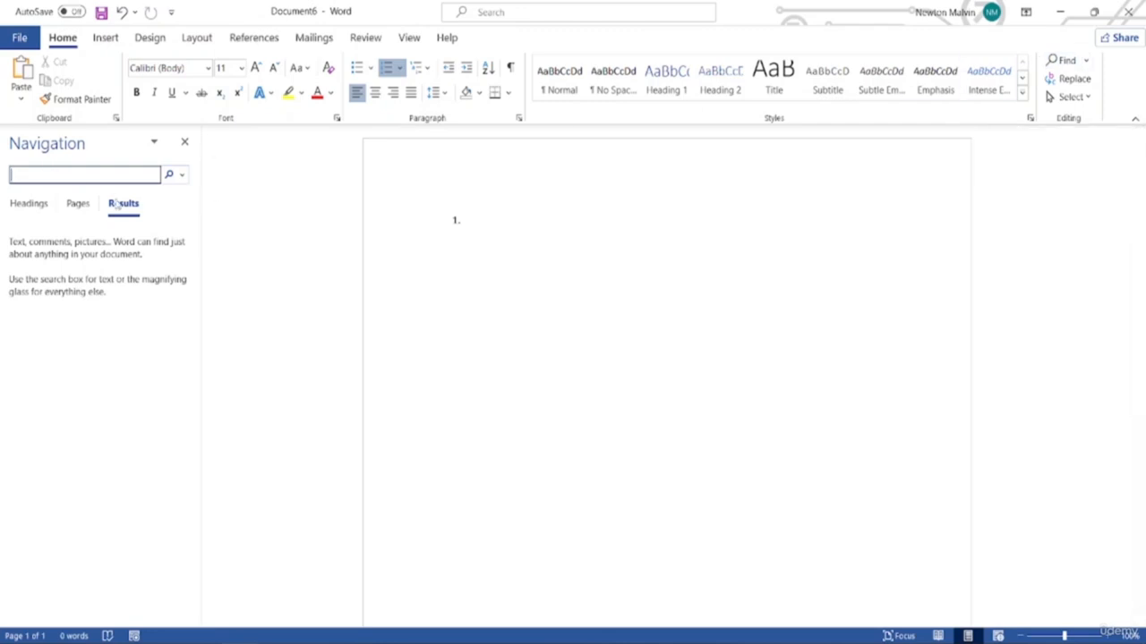
pyautogui.write('fds')
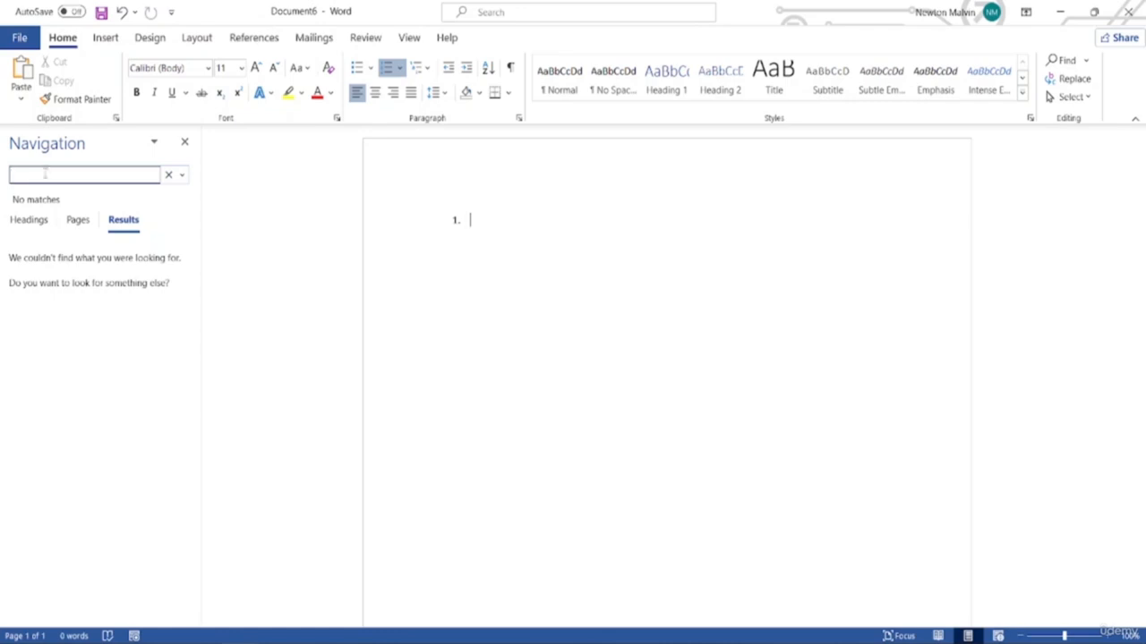
pyautogui.write('d')
pyautogui.click(185, 142)
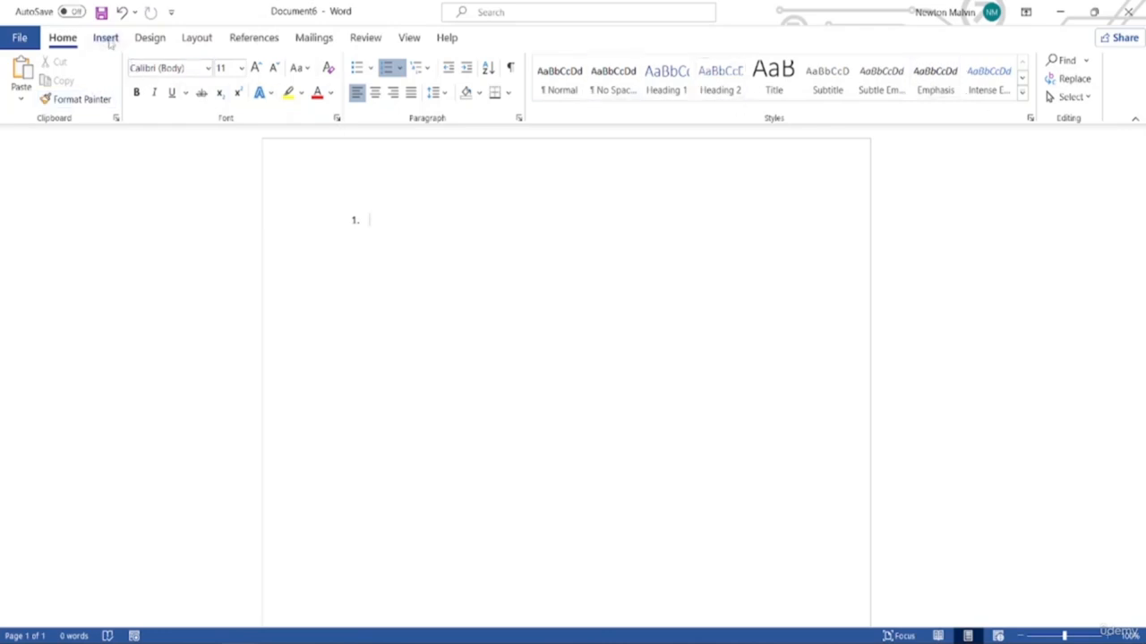
# Open the Insert tab's Equation dropdown to show Area of Circle, Binomial Theorem and Fourier Series
pyautogui.click(106, 38)
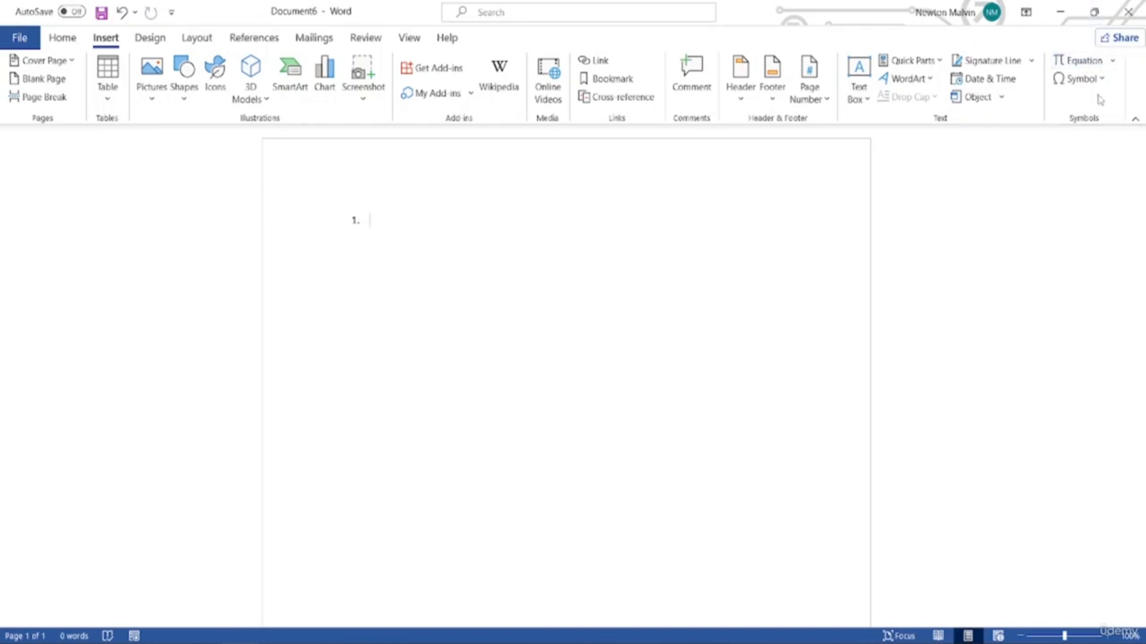
pyautogui.click(1112, 62)
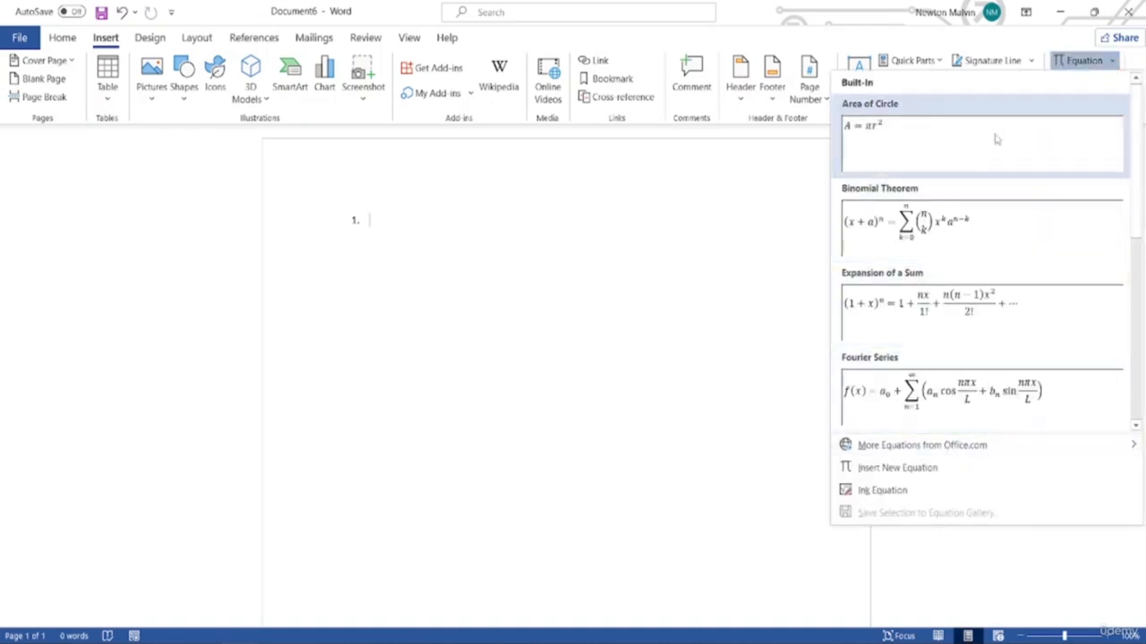
# Insert a new blank equation, then open the Symbol dialog through More Symbols
pyautogui.click(1077, 62)
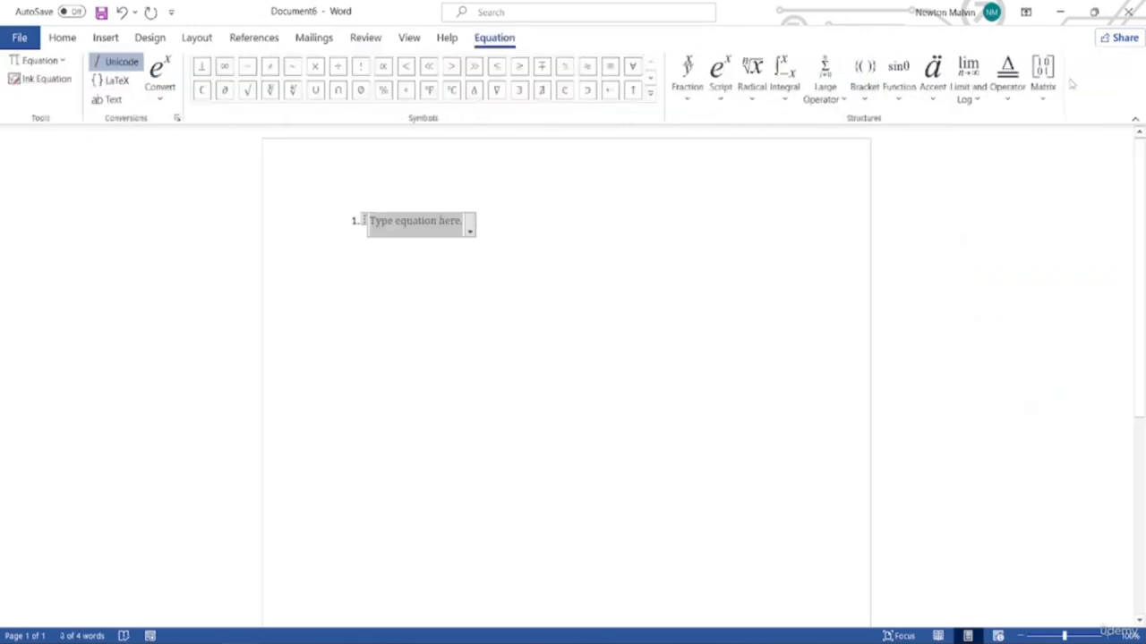
pyautogui.click(107, 40)
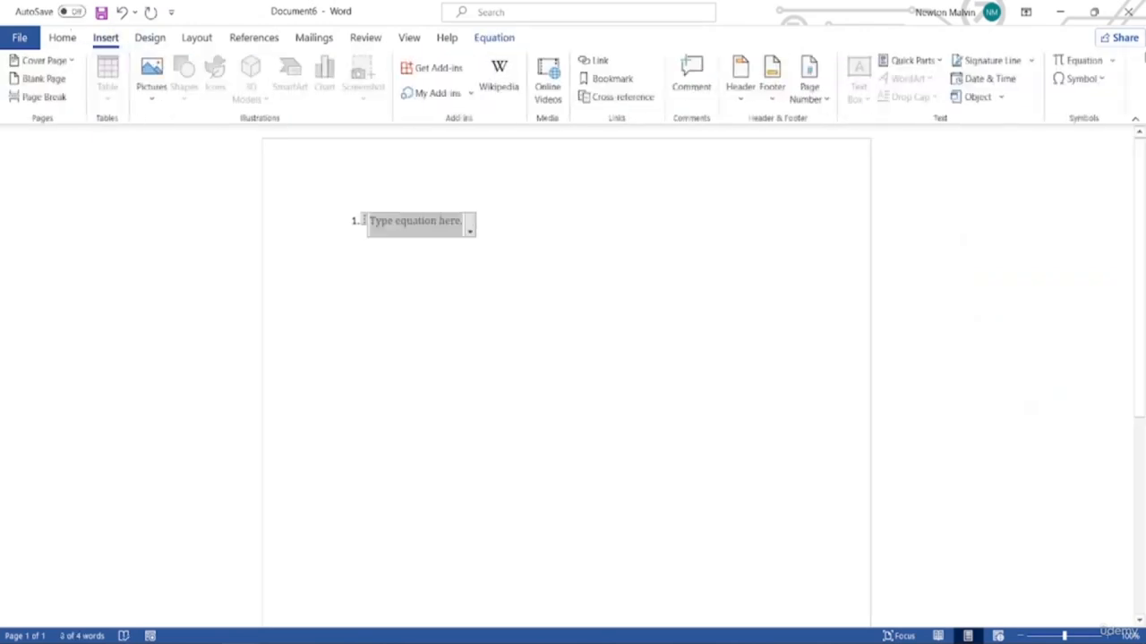
pyautogui.click(1081, 79)
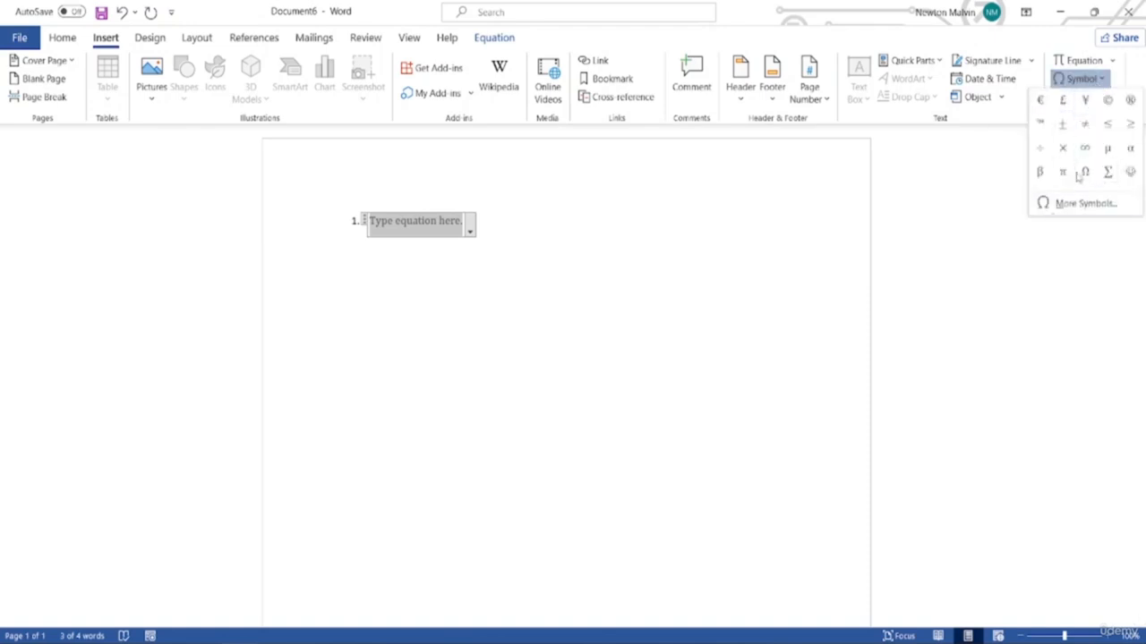
pyautogui.click(1065, 202)
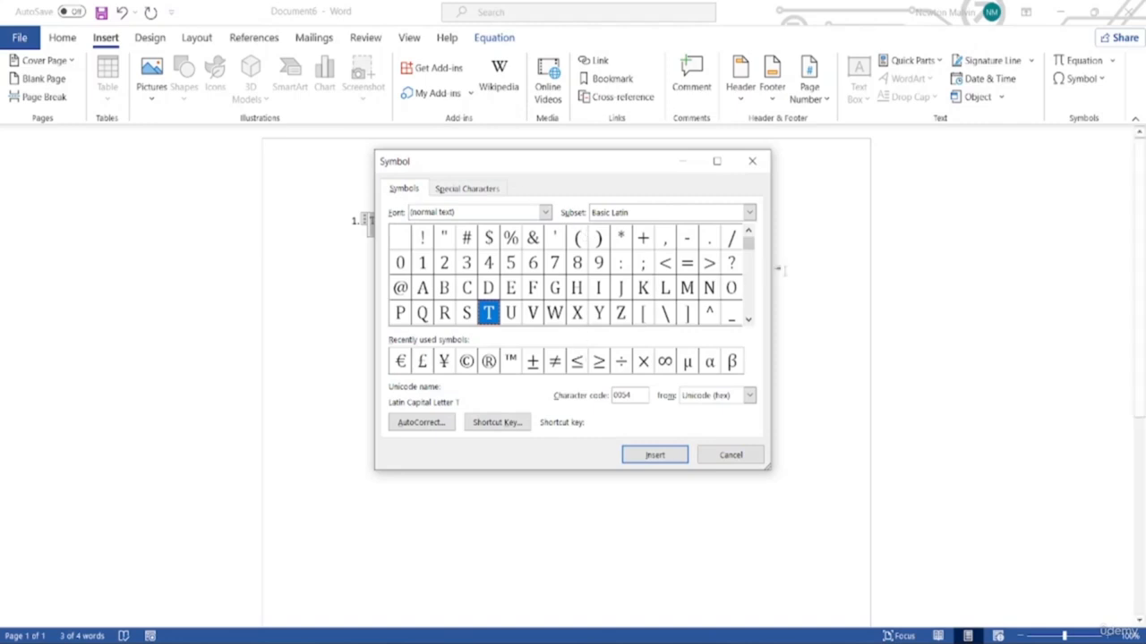
# Insert a double-struck capital U from the Symbol dialog, close it, and undo the insertion
pyautogui.moveTo(748, 243); pyautogui.dragTo(748, 297)
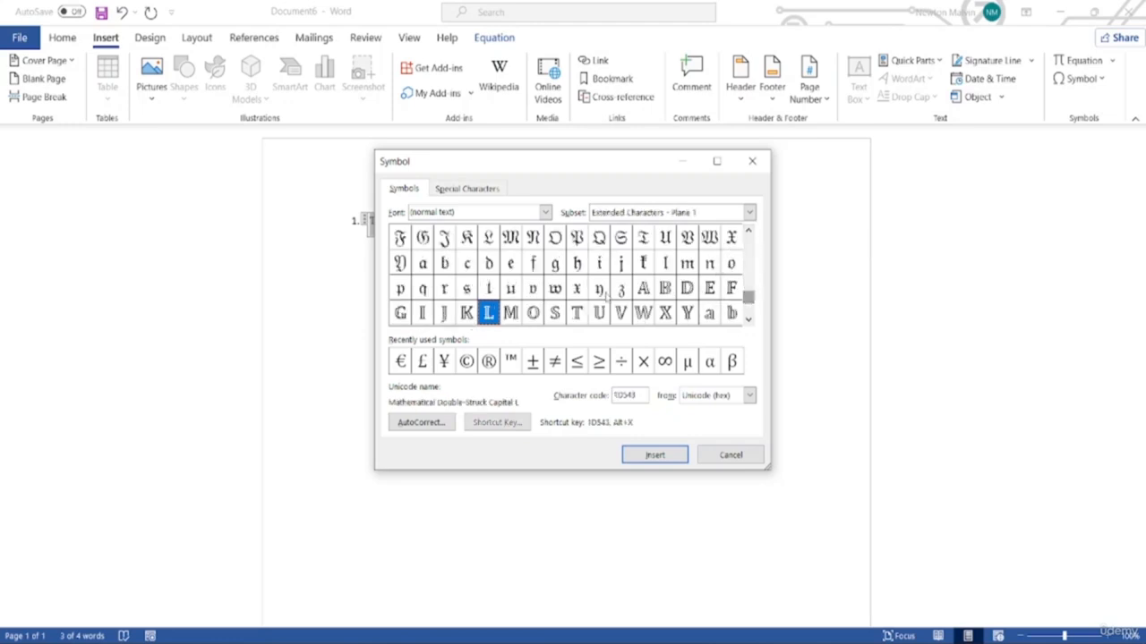
pyautogui.click(654, 455)
pyautogui.click(731, 455)
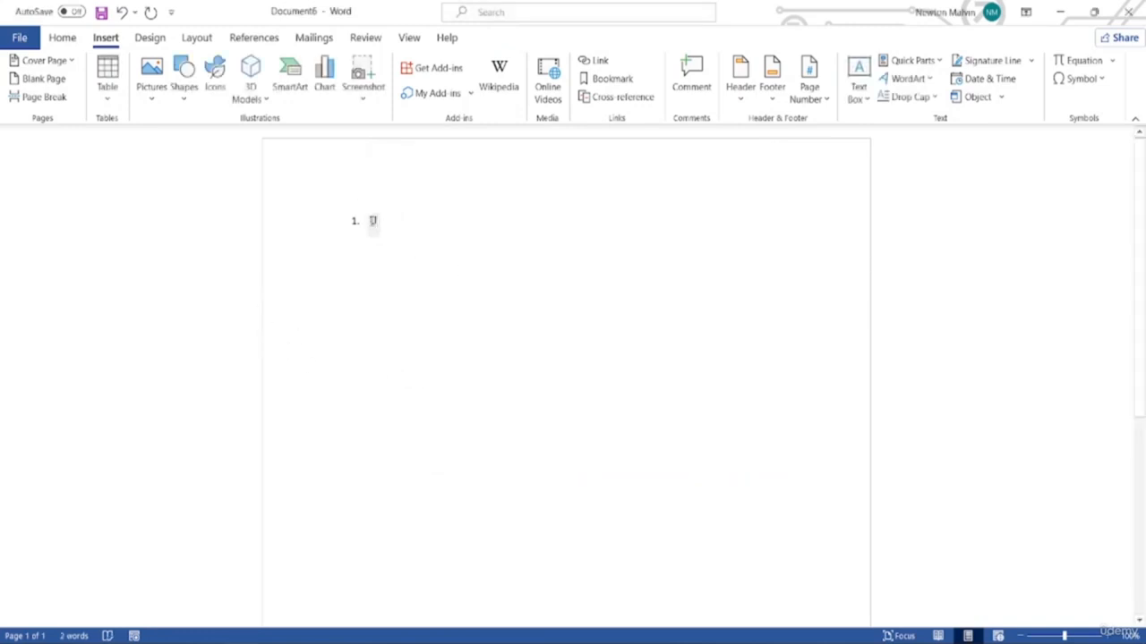
pyautogui.hotkey('alt', '=')
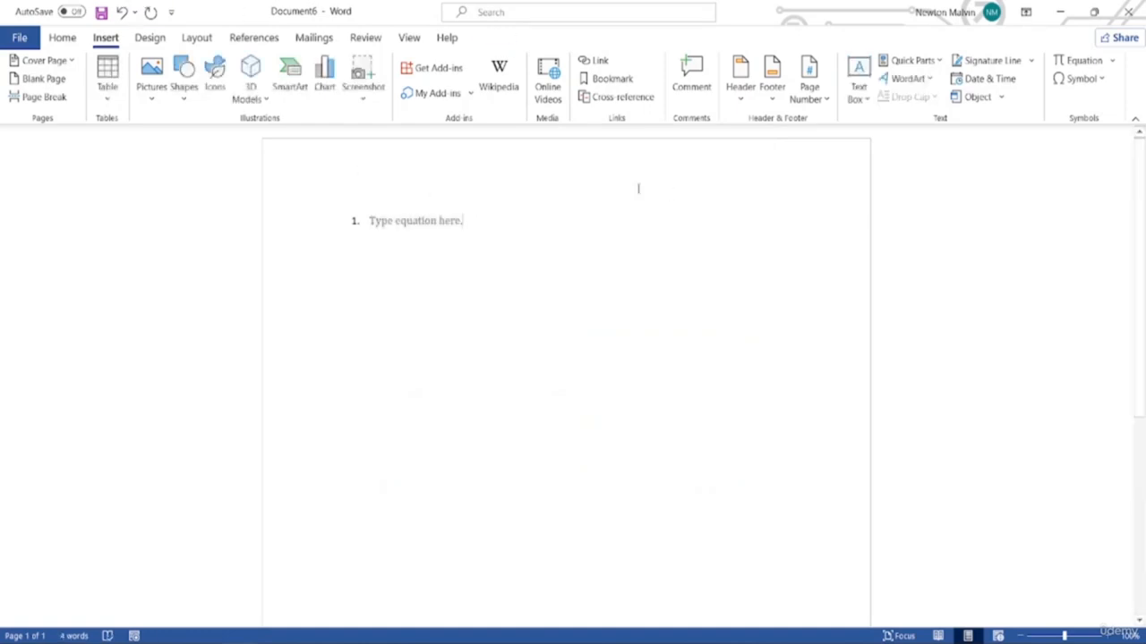
# Type 'jkb' into the equation placeholder, erase it, and leave the equation box
pyautogui.click(421, 224)
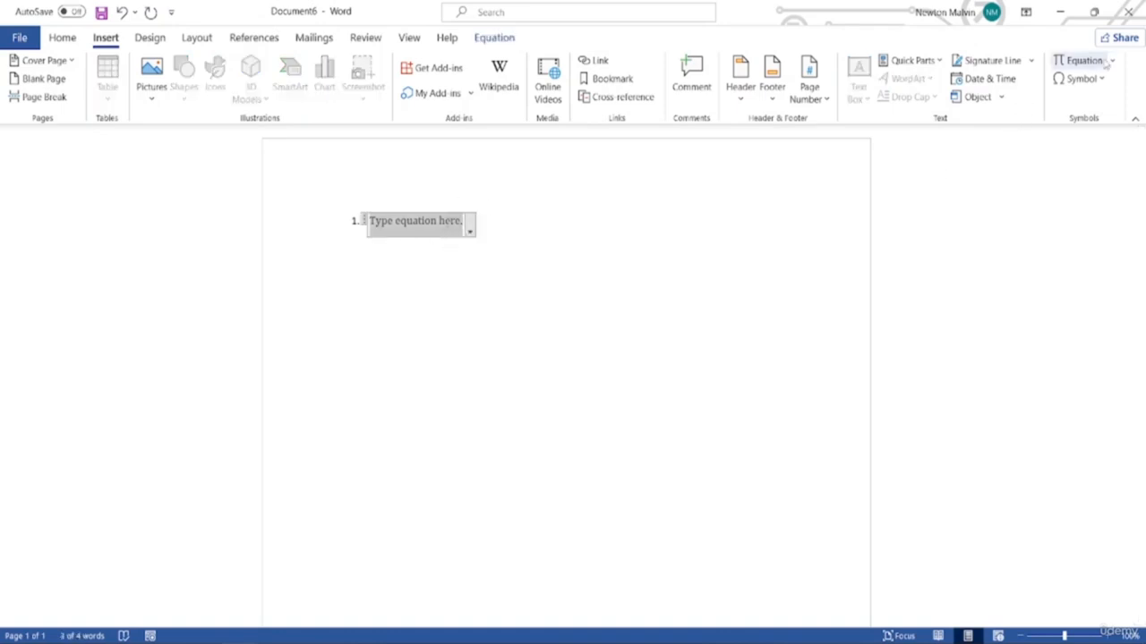
pyautogui.write('jkb')
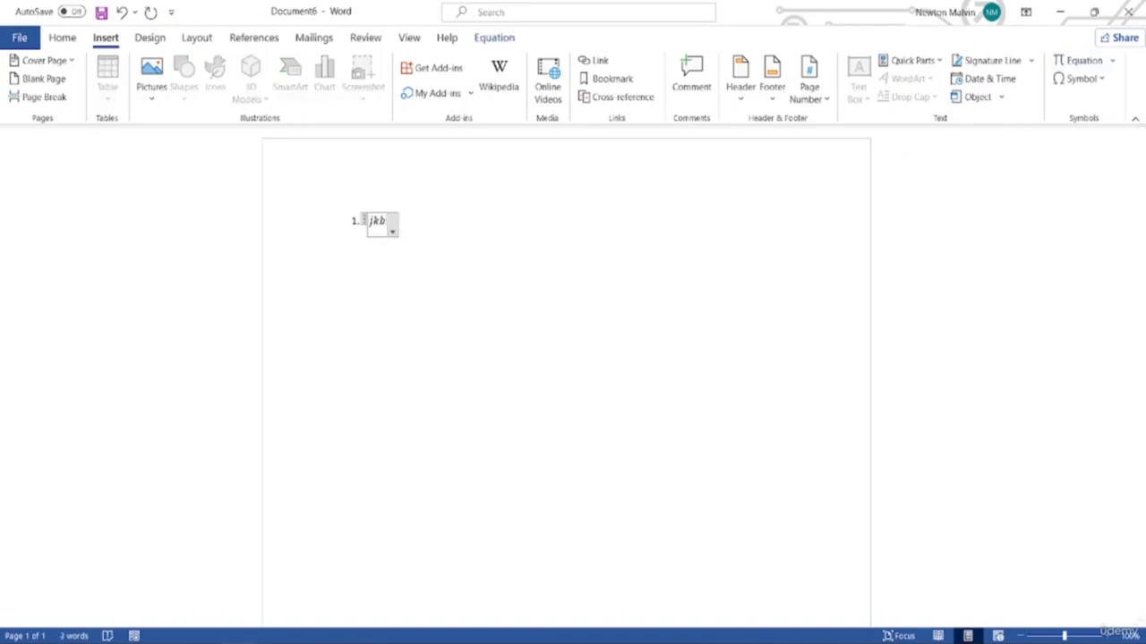
pyautogui.press('BackSpace')
pyautogui.press('BackSpace')
pyautogui.press('BackSpace')
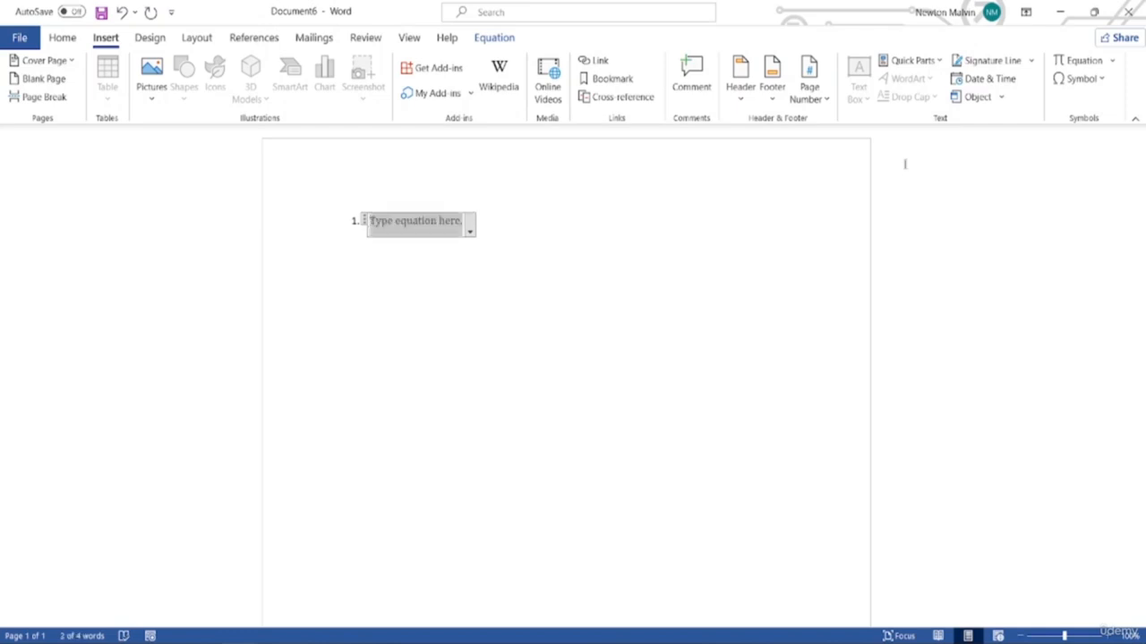
pyautogui.click(591, 304)
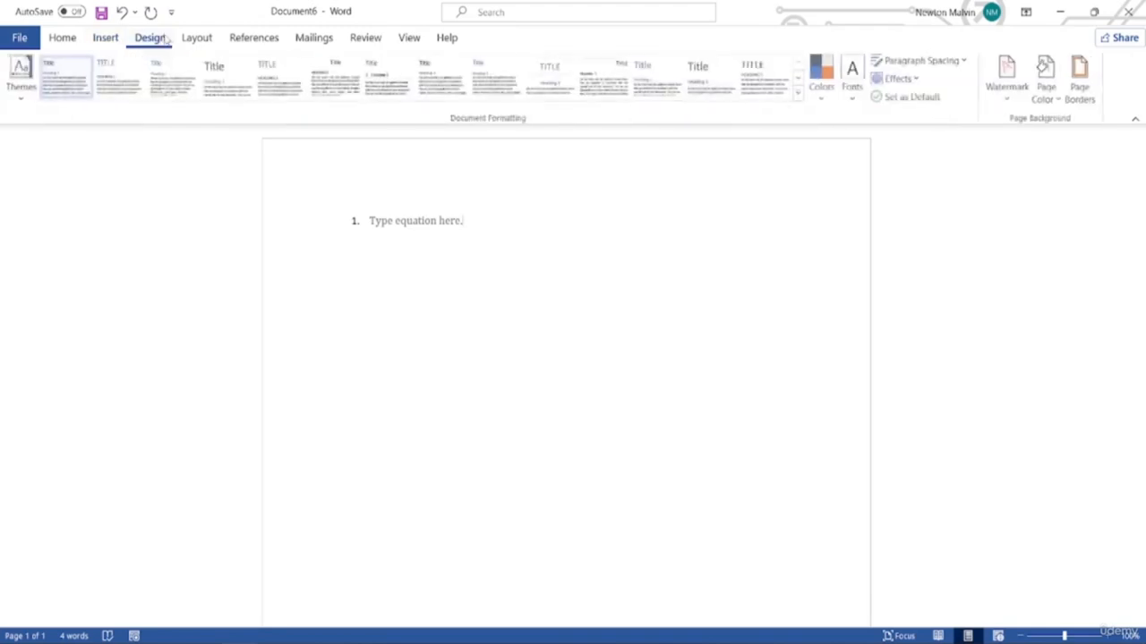
# Apply the Facet theme from the Design tab and type 7ujuykyk into the equation
pyautogui.click(165, 40)
pyautogui.click(92, 237)
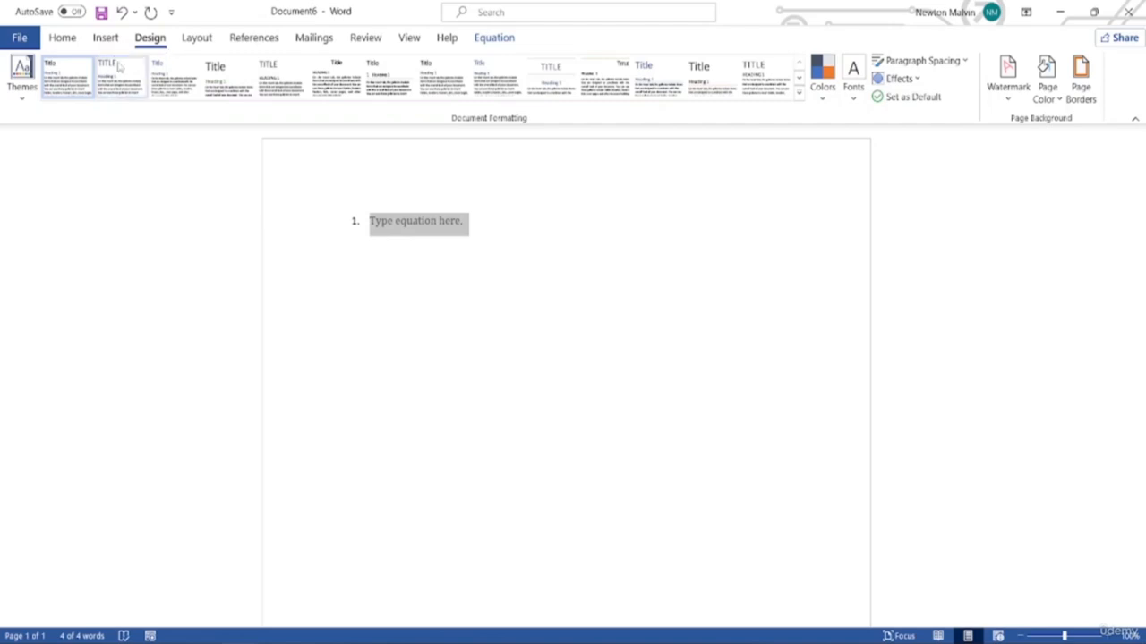
pyautogui.click(23, 85)
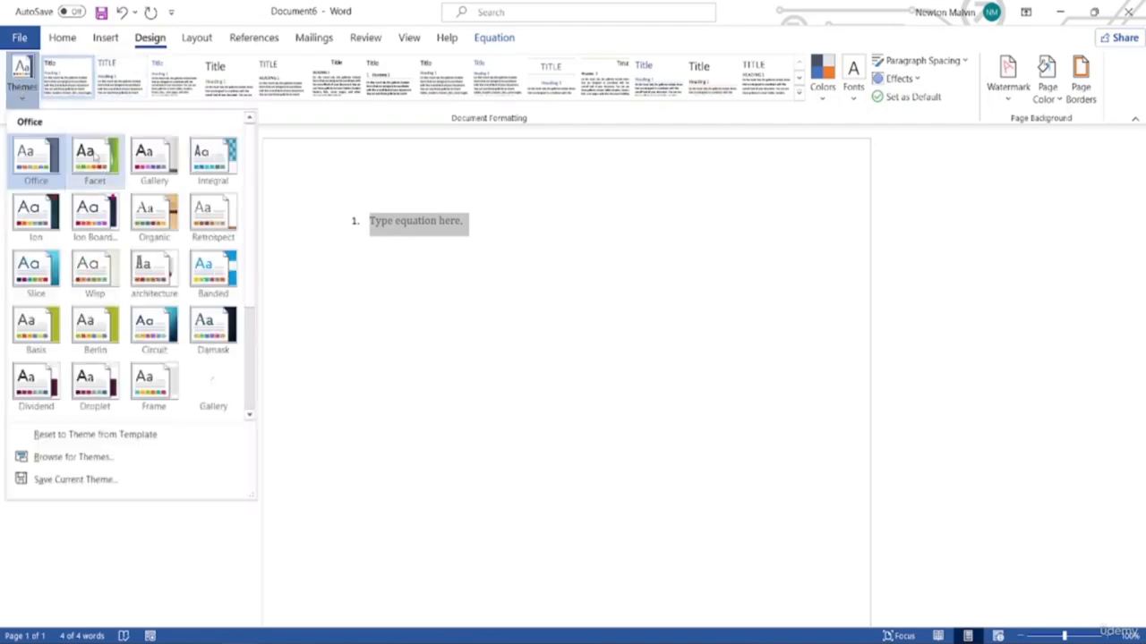
pyautogui.scroll(-3, 67, 273)
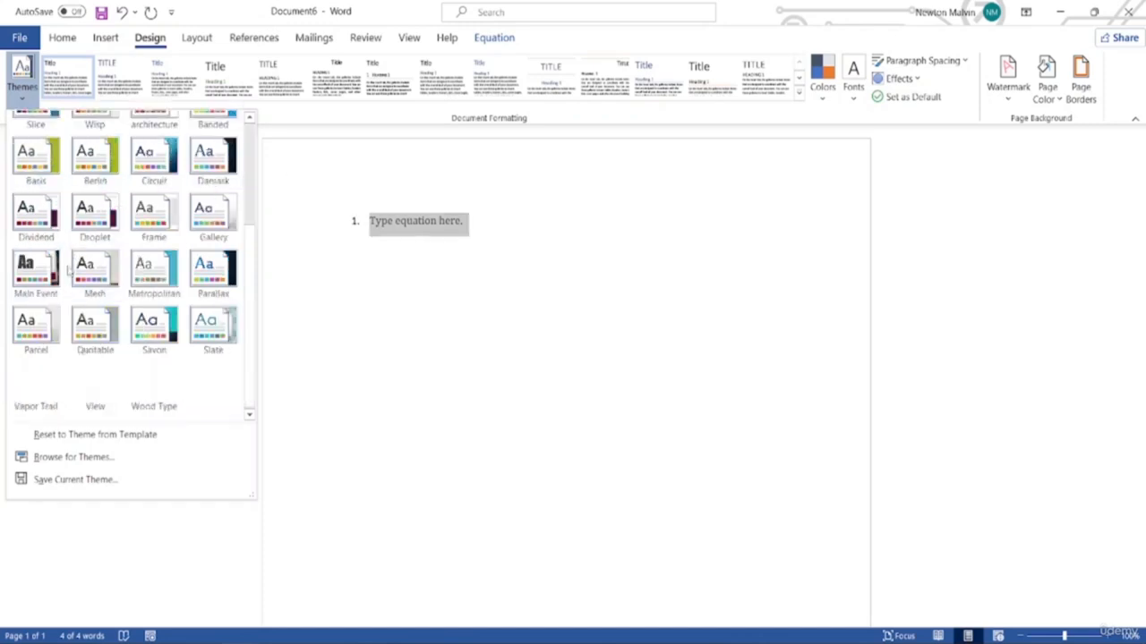
pyautogui.scroll(3, 95, 315)
pyautogui.scroll(-3, 96, 316)
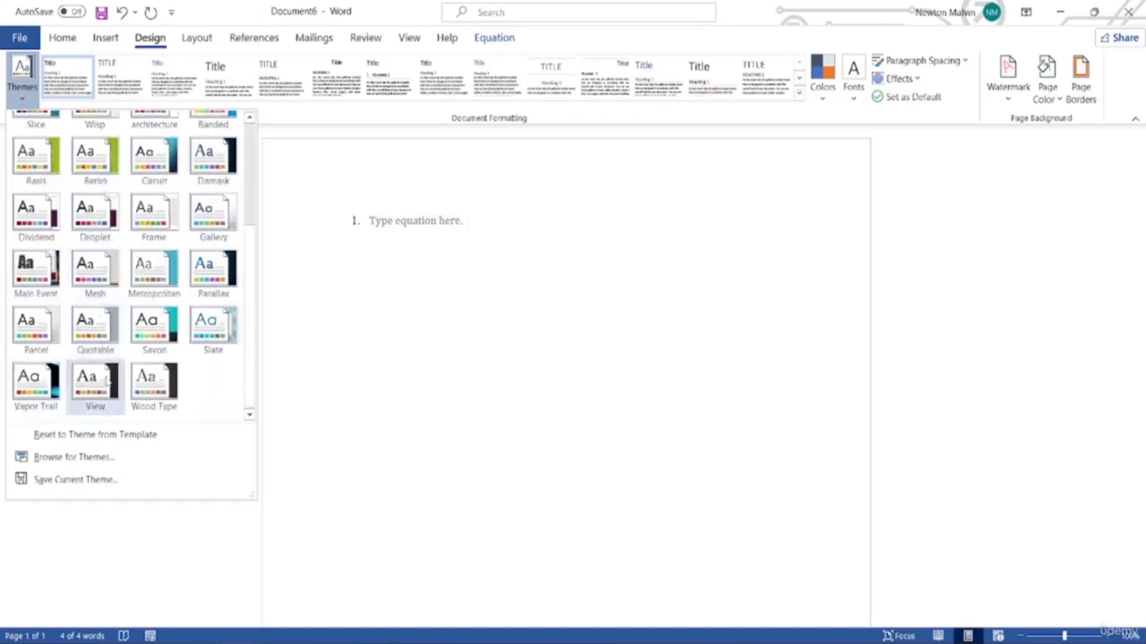
pyautogui.scroll(3, 95, 259)
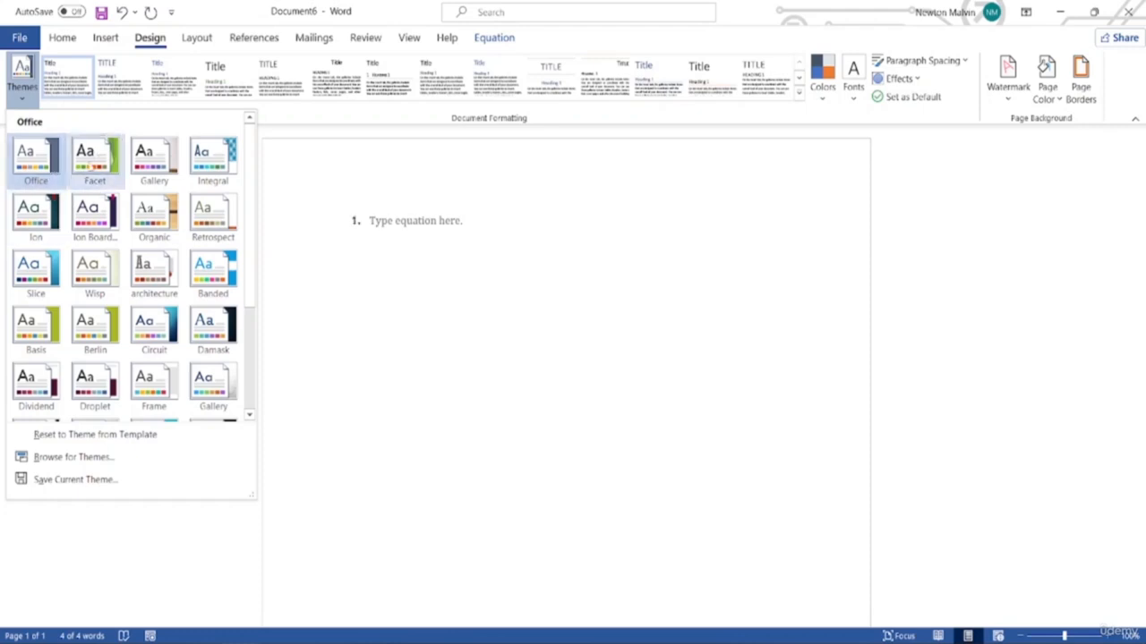
pyautogui.click(92, 166)
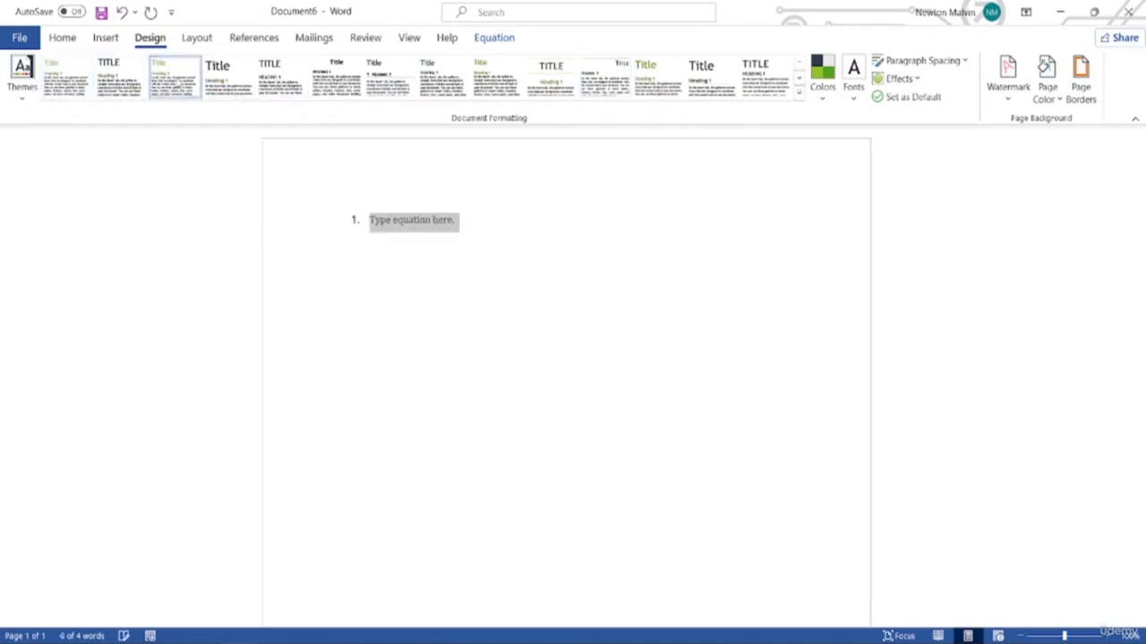
pyautogui.write('7ujuykyk')
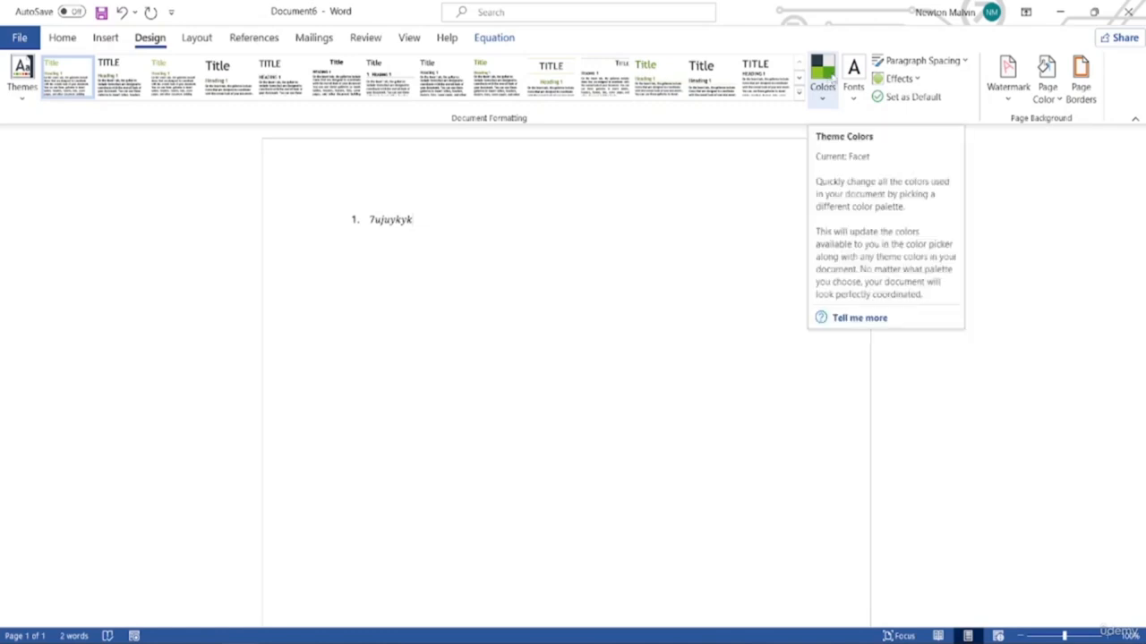
# Preview the theme Colors palettes without choosing one, then scroll through the theme Fonts list
pyautogui.click(825, 87)
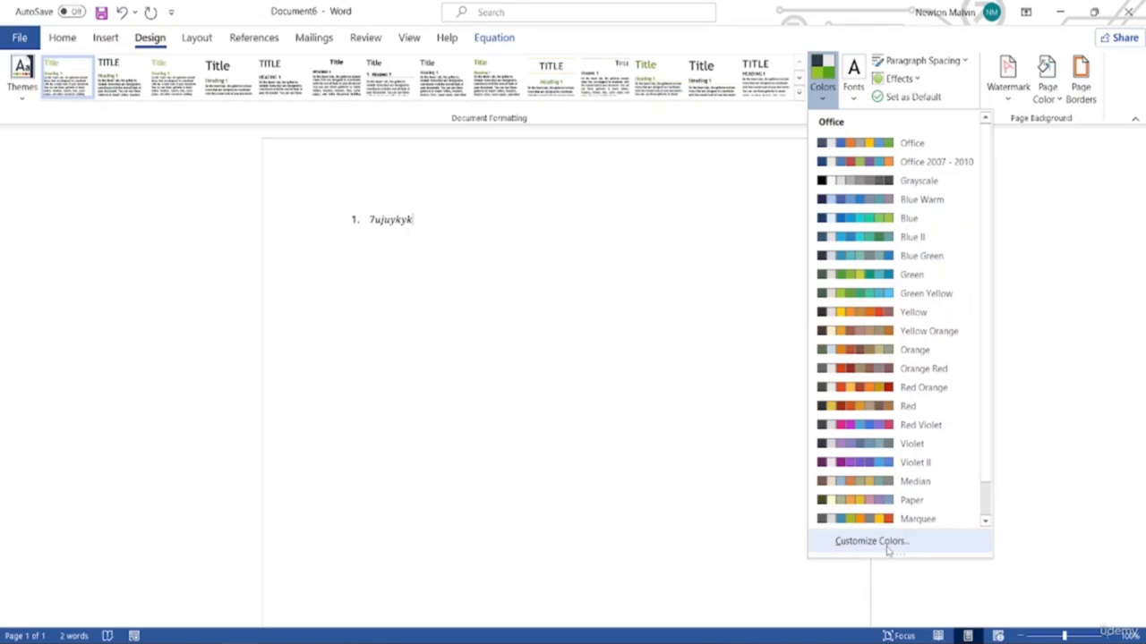
pyautogui.click(690, 289)
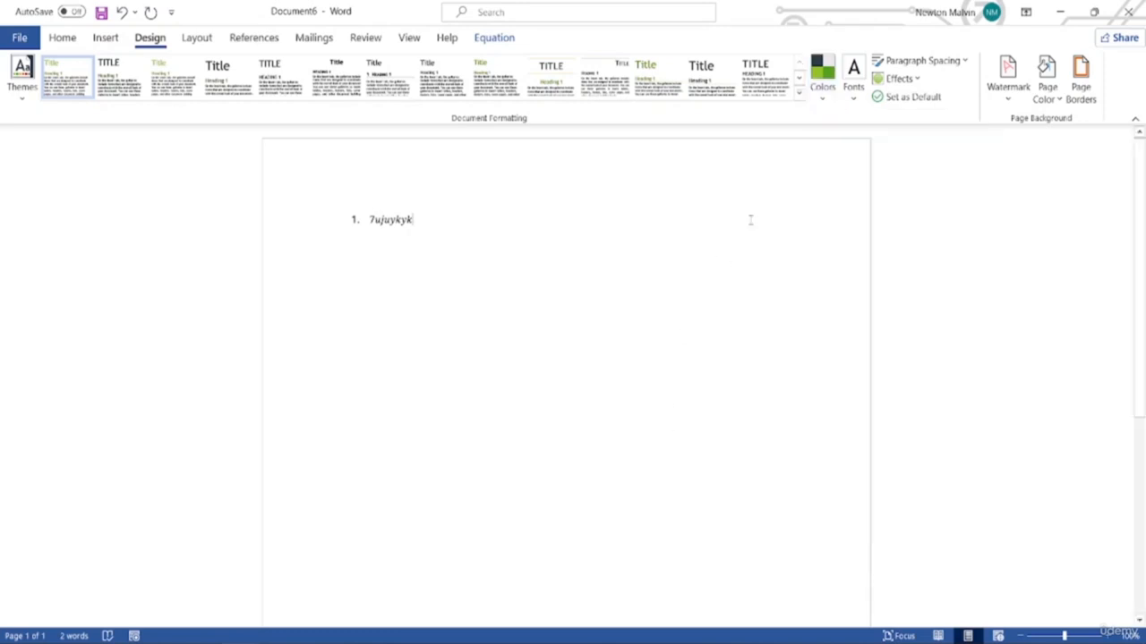
pyautogui.click(855, 101)
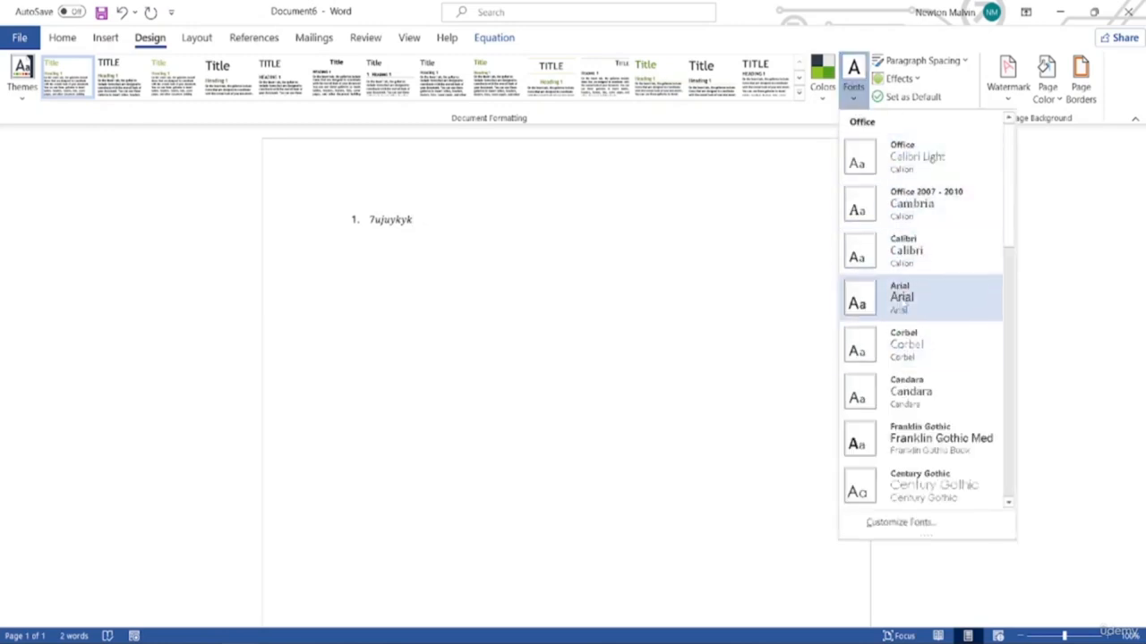
pyautogui.scroll(-3, 918, 393)
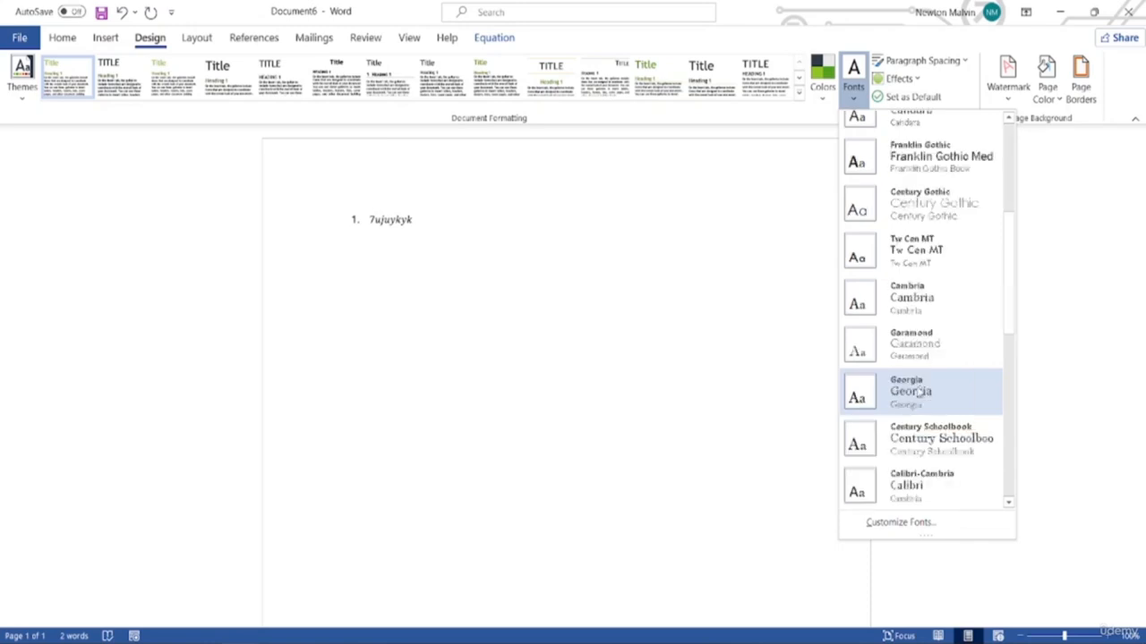
pyautogui.scroll(-4, 918, 393)
pyautogui.scroll(3, 919, 392)
pyautogui.scroll(-3, 918, 393)
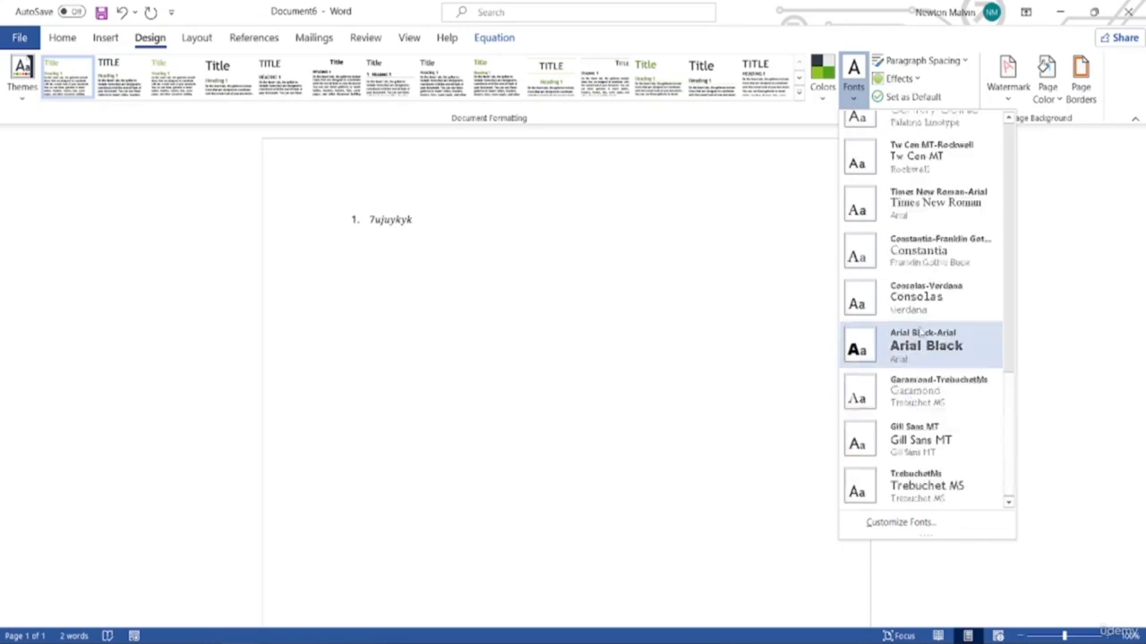
pyautogui.scroll(5, 913, 394)
pyautogui.scroll(-5, 904, 430)
pyautogui.scroll(10, 886, 351)
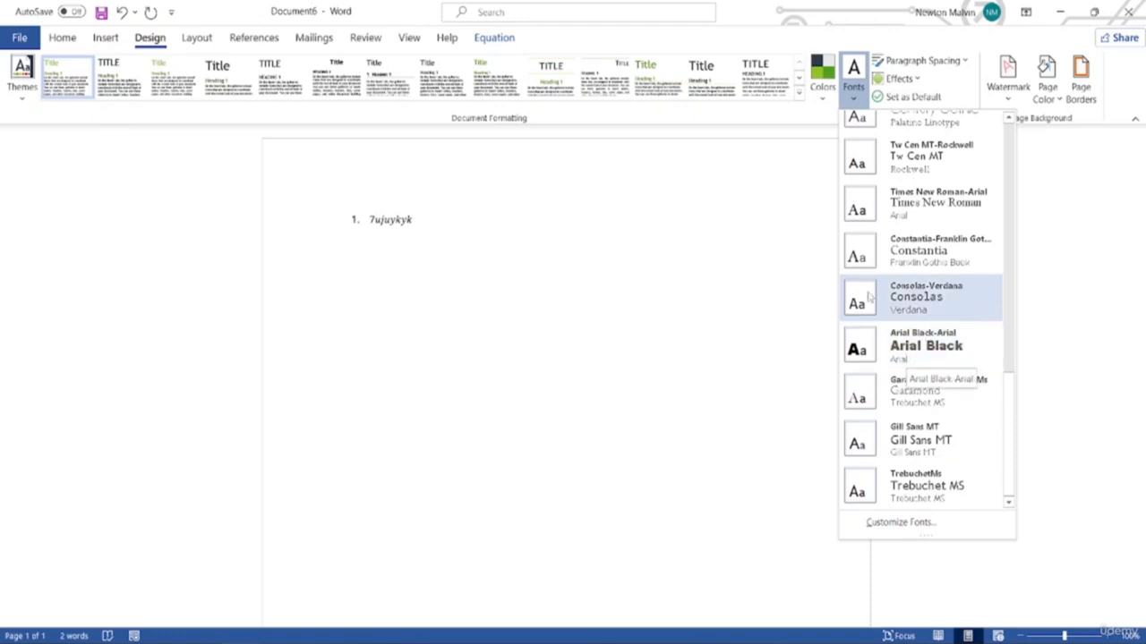
# Dismiss the Fonts gallery, keeping Facet's Trebuchet MS fonts unchanged
pyautogui.click(858, 79)
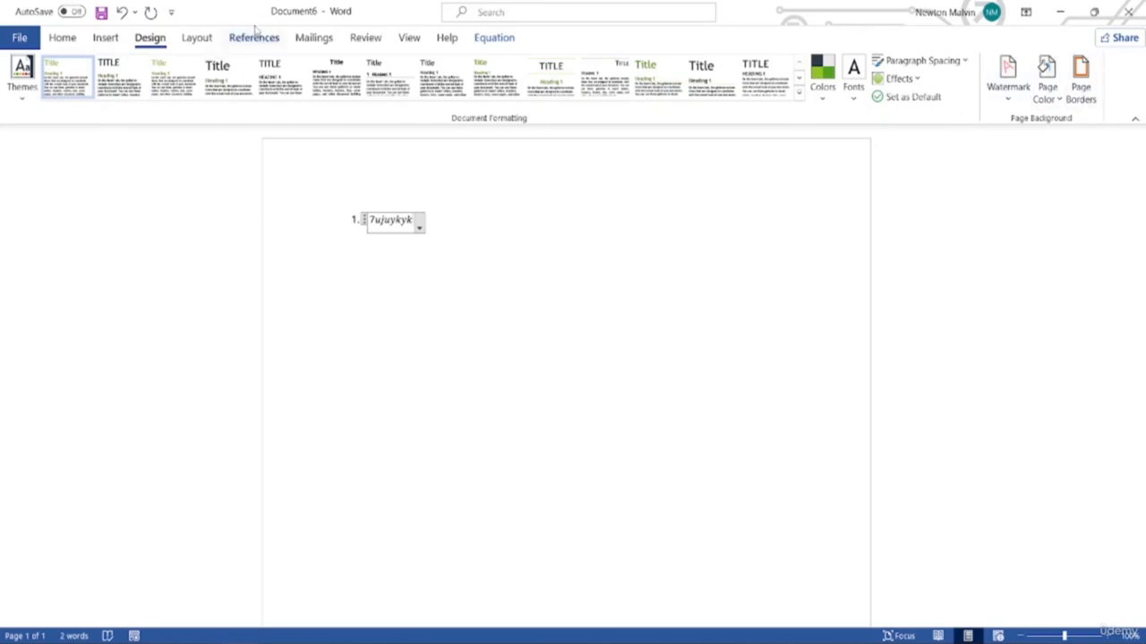
# Switch to the Layout tab to show margin, indent and paragraph spacing commands
pyautogui.click(197, 37)
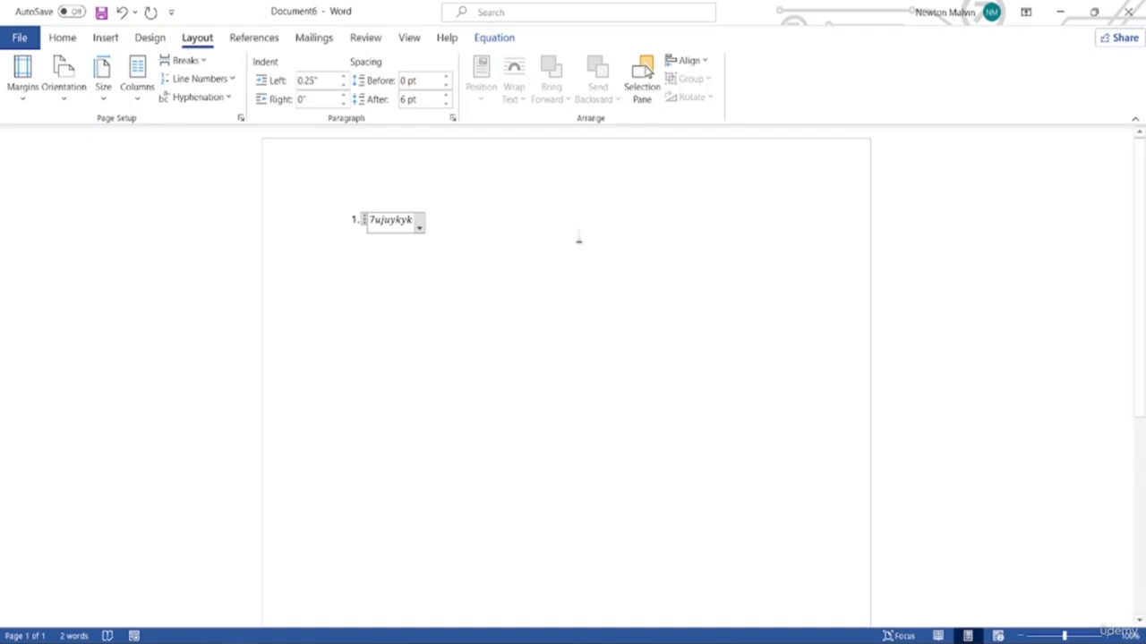
# Exit the equation and switch the ribbon to the References tab's contents and footnote tools
pyautogui.click(582, 252)
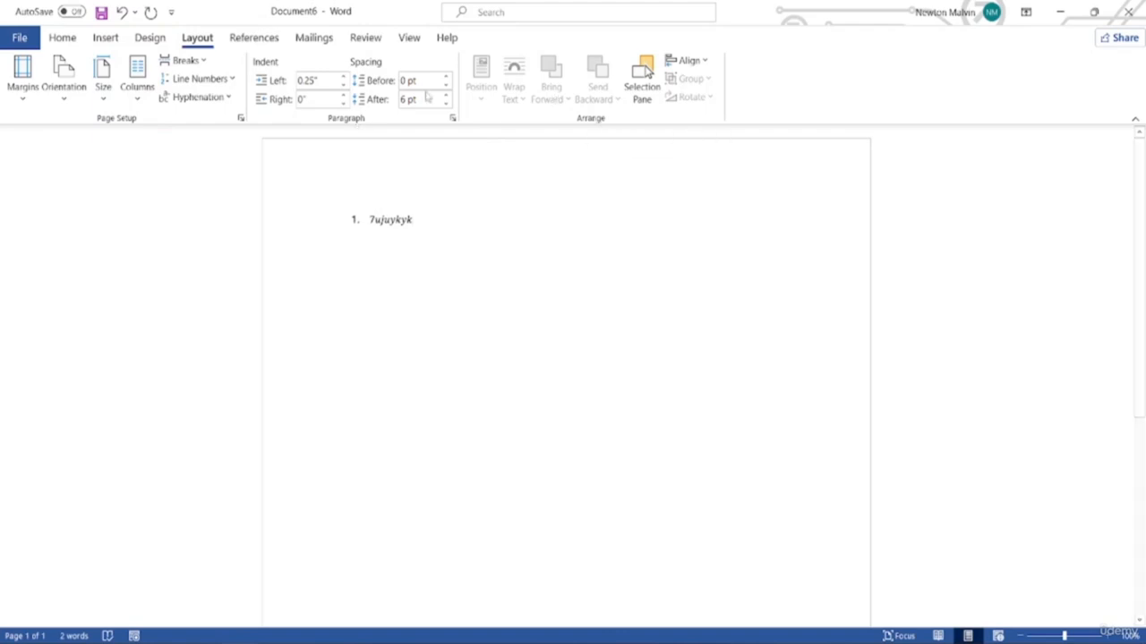
pyautogui.click(257, 36)
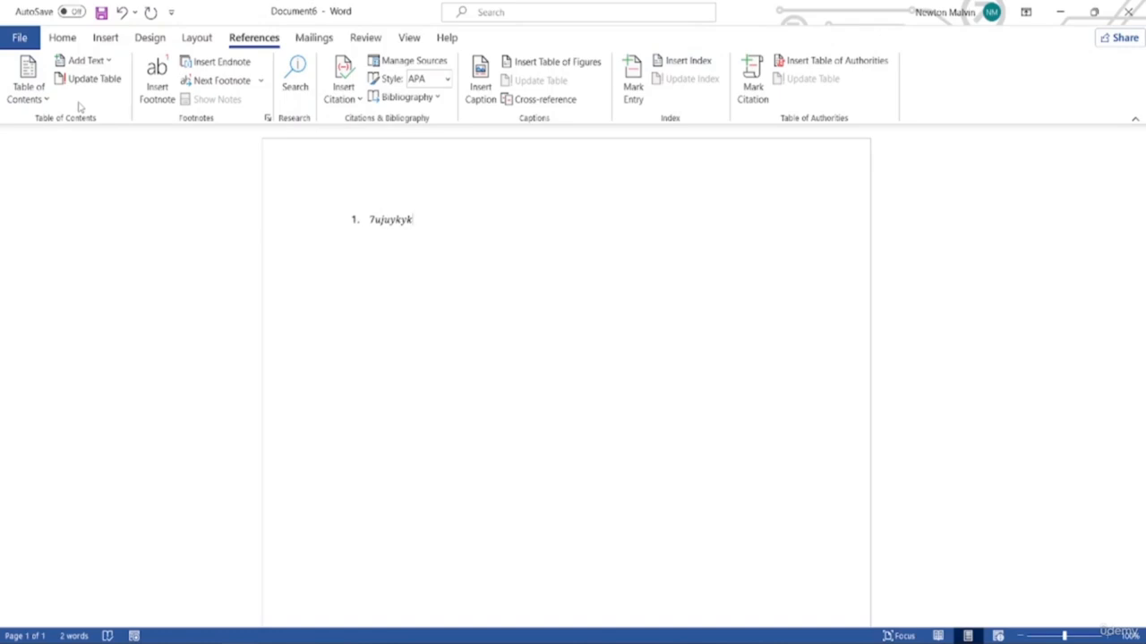
pyautogui.click(28, 89)
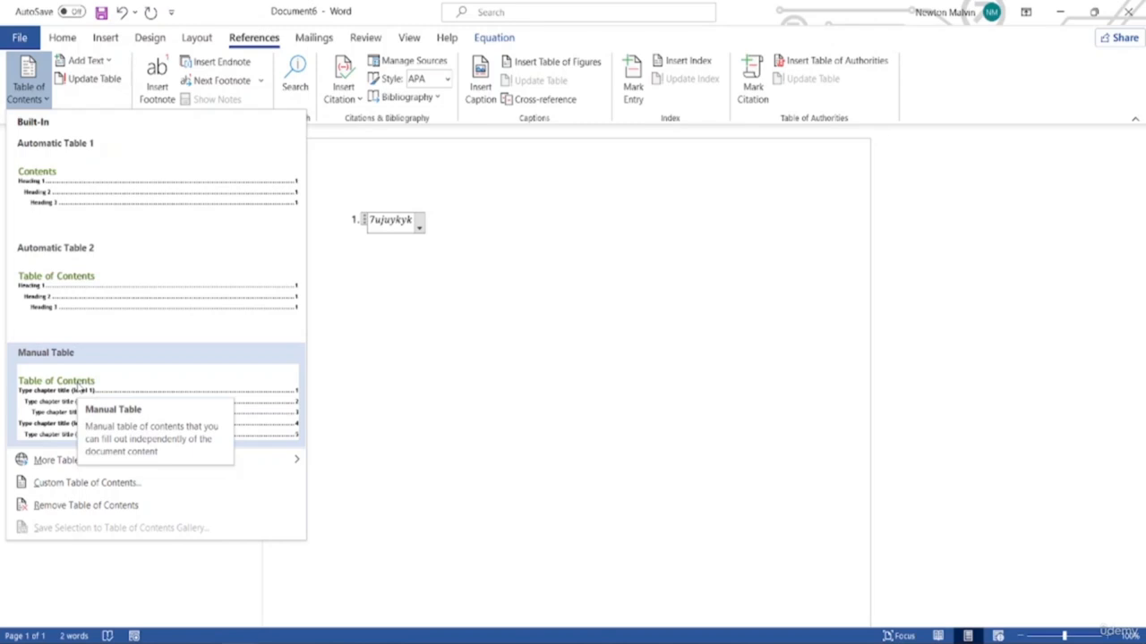
pyautogui.click(36, 95)
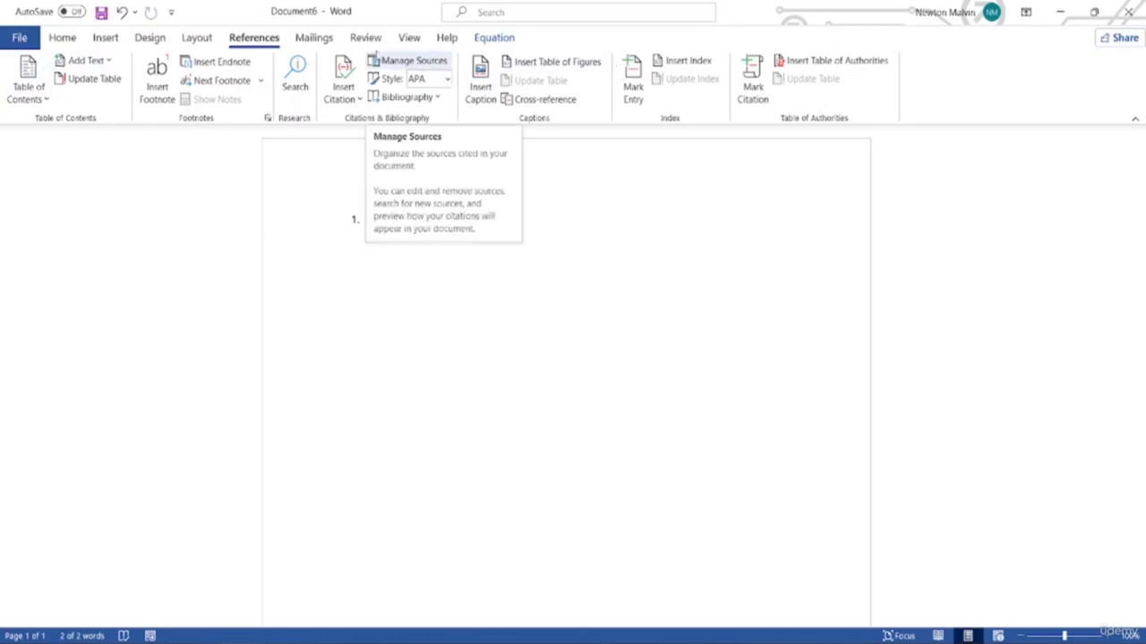
# Switch the ribbon to the Mailings tab for envelopes, labels and mail merge
pyautogui.click(310, 49)
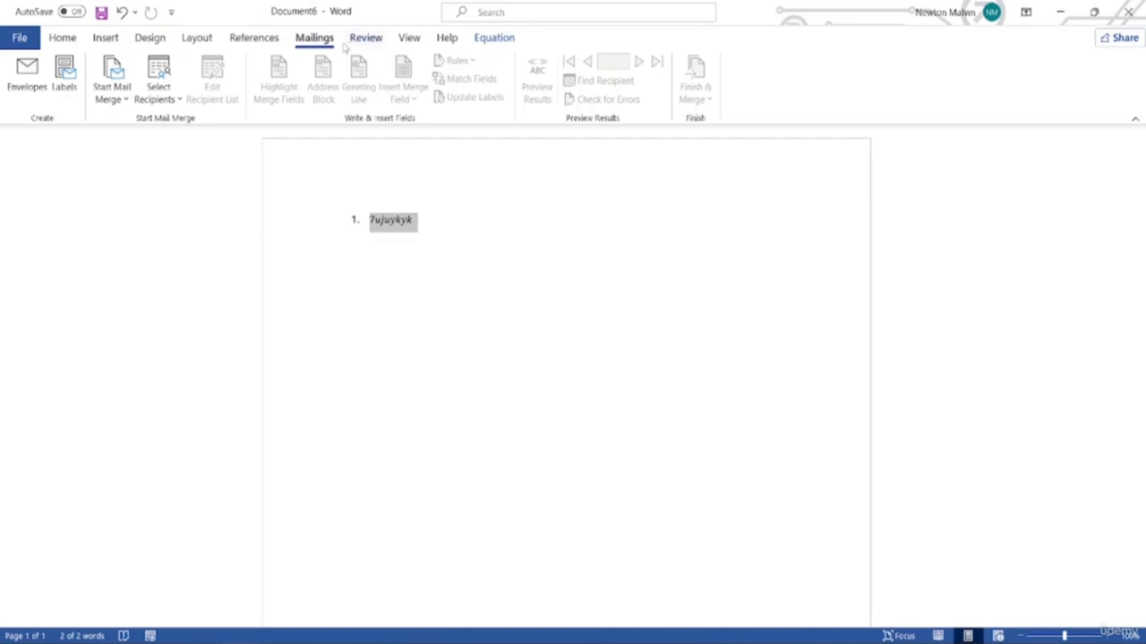
# Switch the ribbon to the Review tab for proofing, comments and tracked changes
pyautogui.click(379, 41)
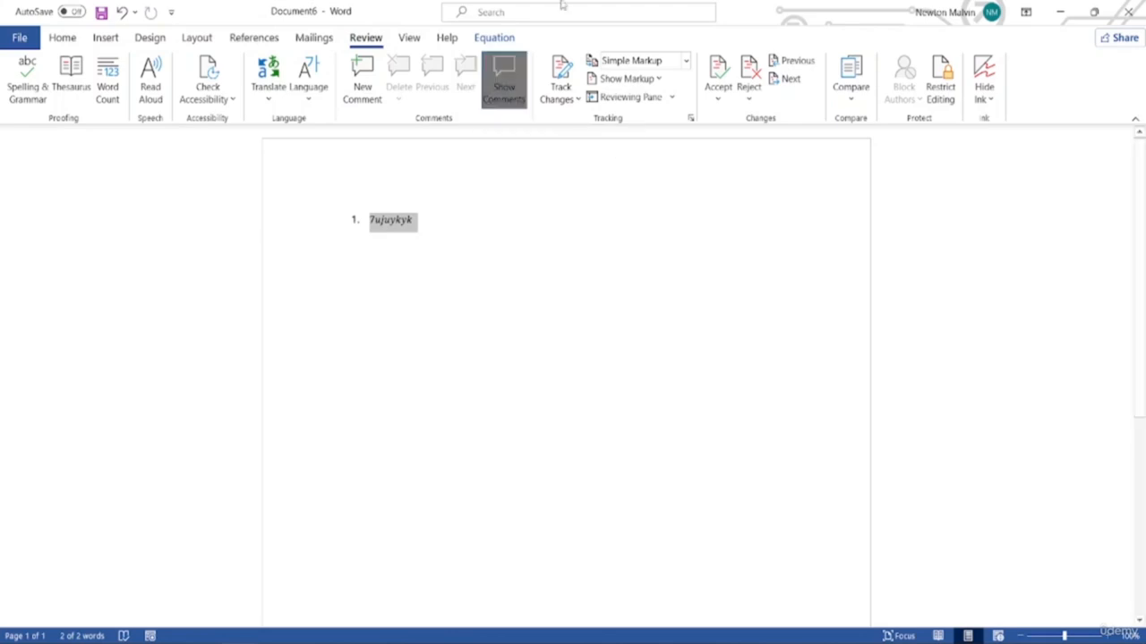
# Switch the ribbon to the View tab for document views, zoom and window arrangement
pyautogui.click(408, 39)
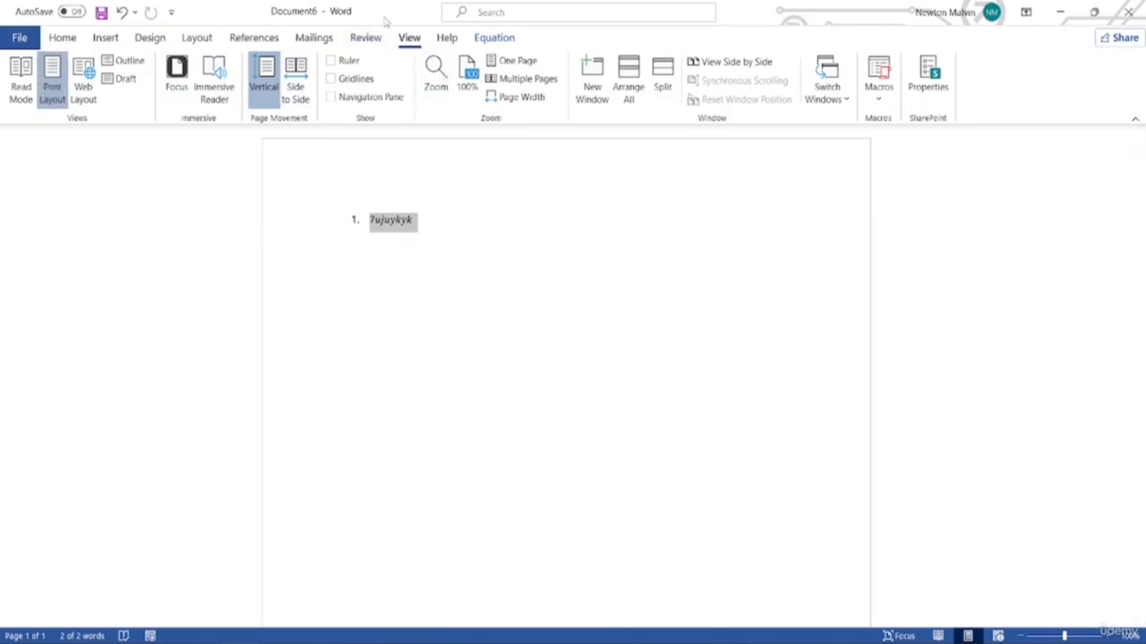
# Switch the ribbon to the Help tab for support, feedback and training
pyautogui.click(448, 37)
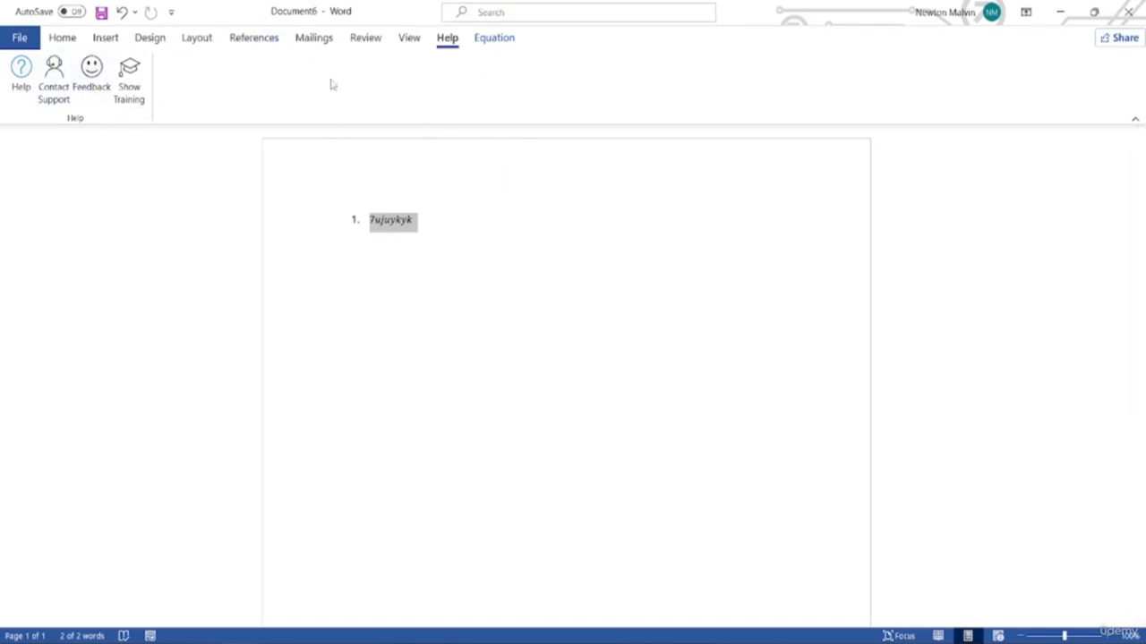
# Switch the ribbon to the Equation tab with fractions, radicals and matrices
pyautogui.click(488, 41)
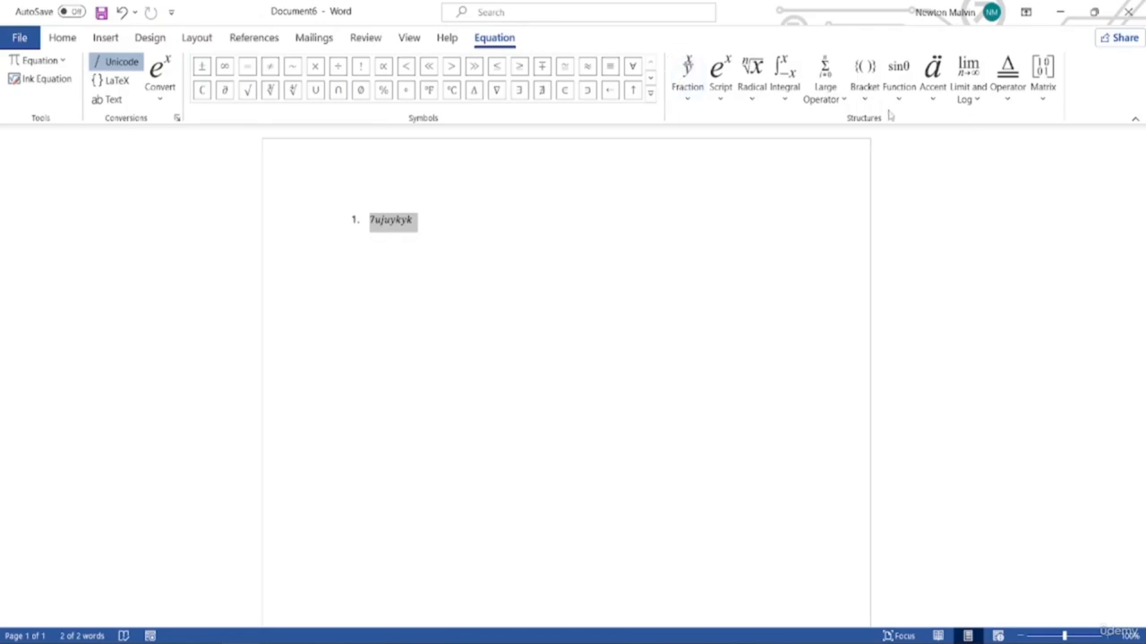
# Replace the equation with '=', then insert a new equation containing 'rvrrthyyjtyjbfgn'
pyautogui.click(247, 71)
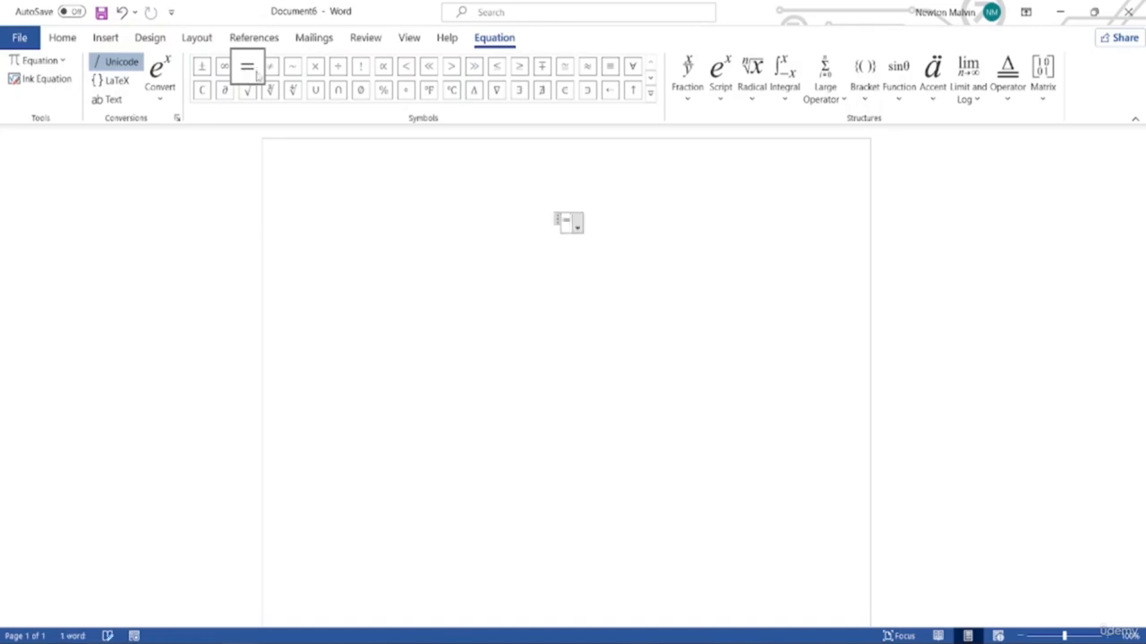
pyautogui.click(557, 237)
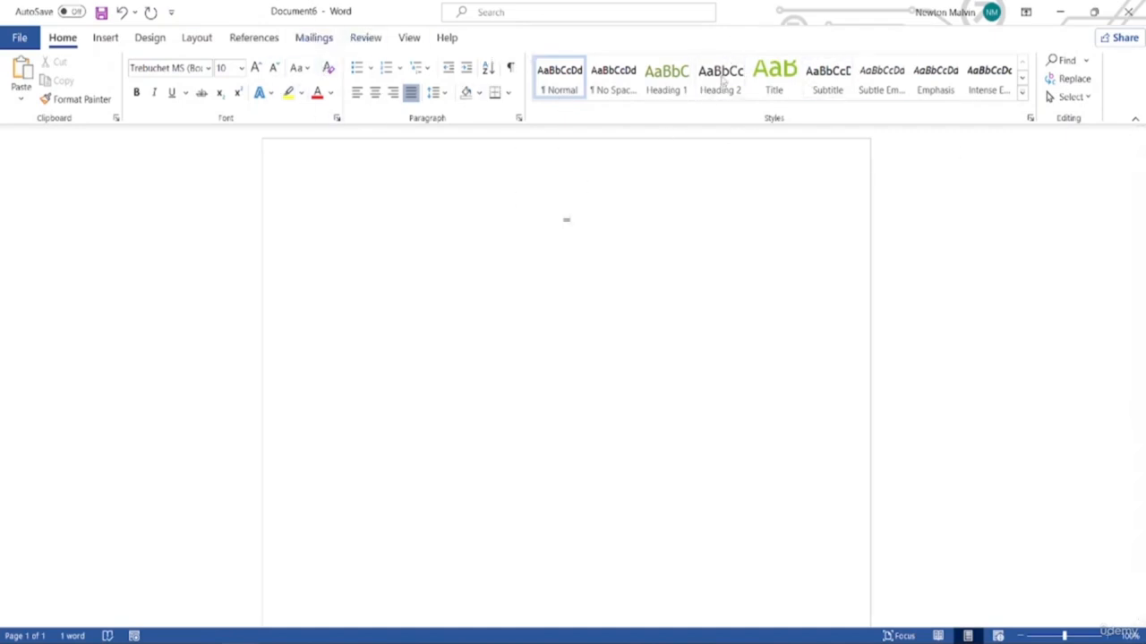
pyautogui.hotkey('alt', '=')
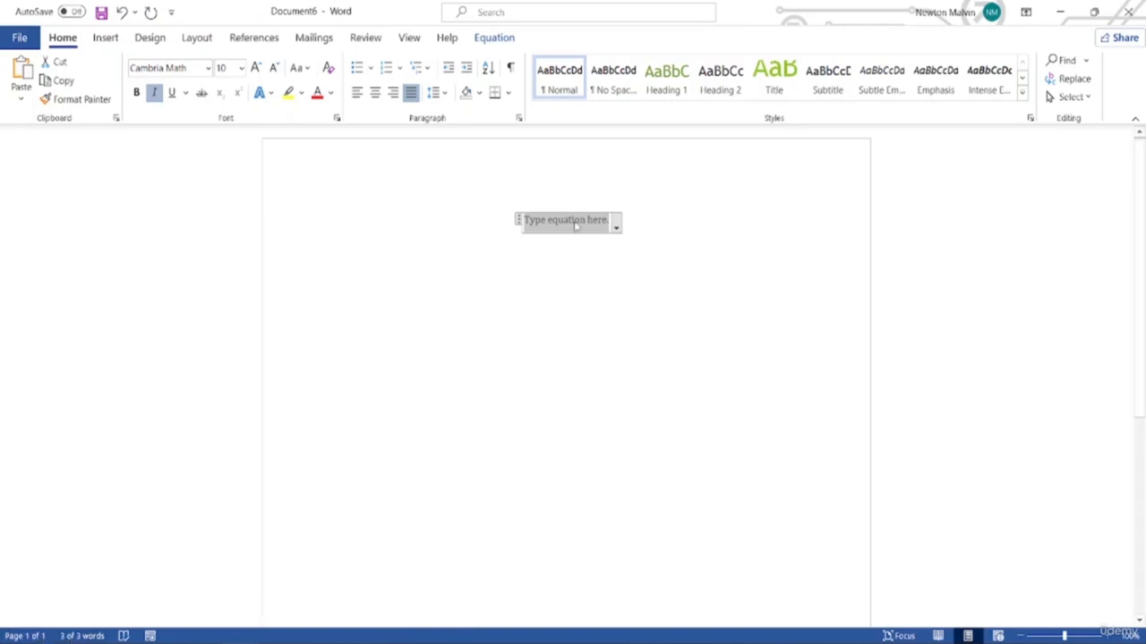
pyautogui.rightClick(617, 227)
pyautogui.press('Escape')
pyautogui.write('rvrrthyyjty')
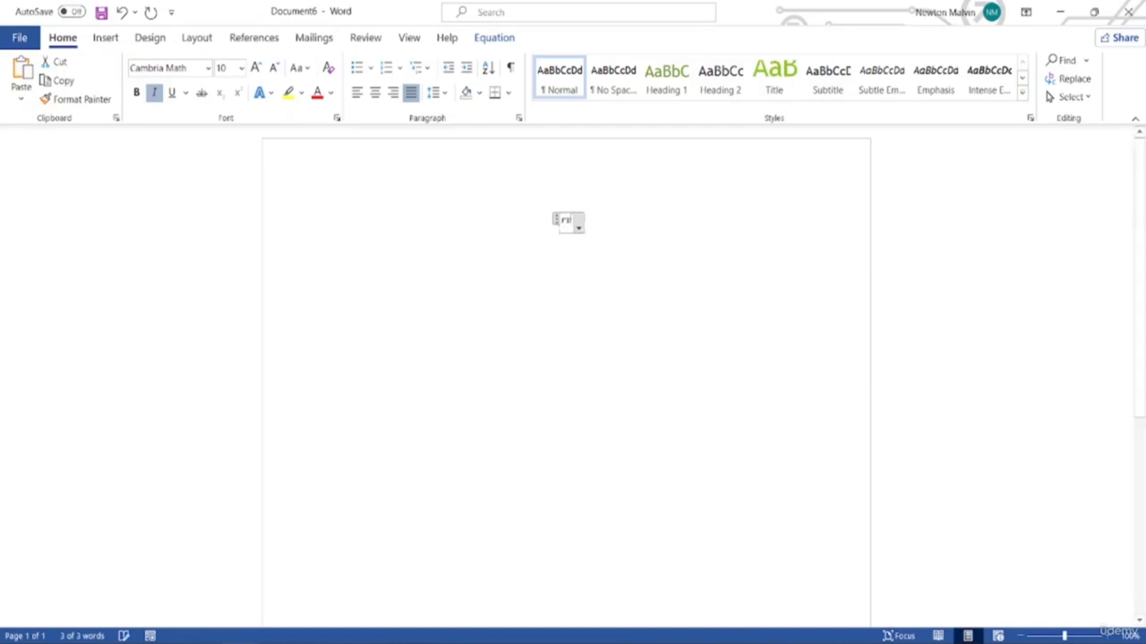
pyautogui.write('jbfgn')
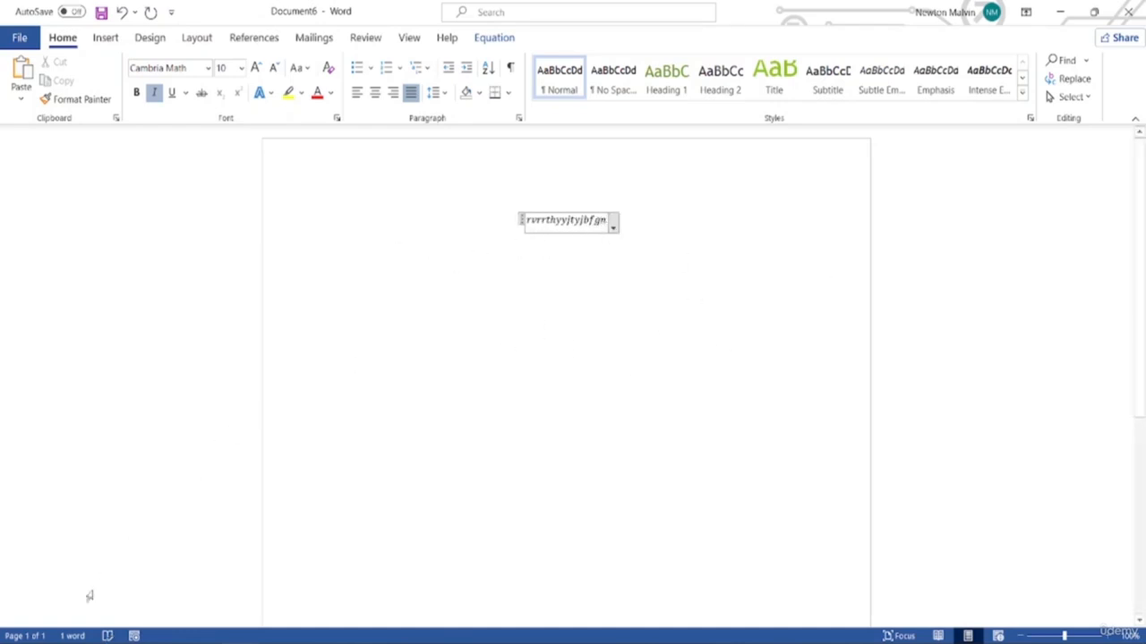
# Below the equation, add the lines 'jfufufififif kjj' and 'iguygiugiu' as normal text
pyautogui.click(704, 252)
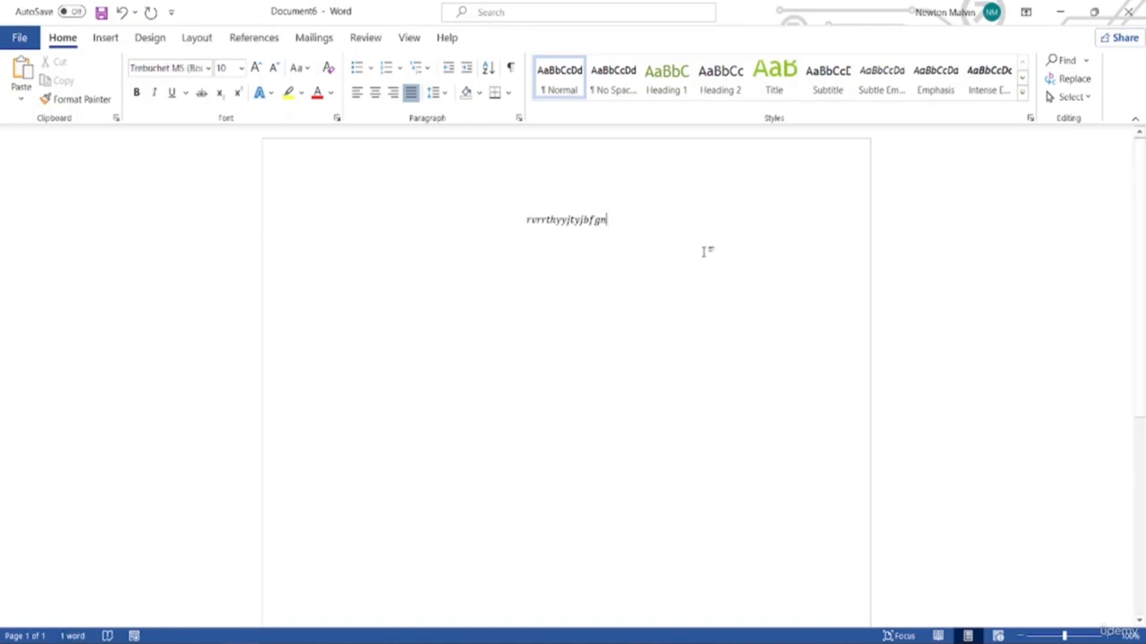
pyautogui.press('Return')
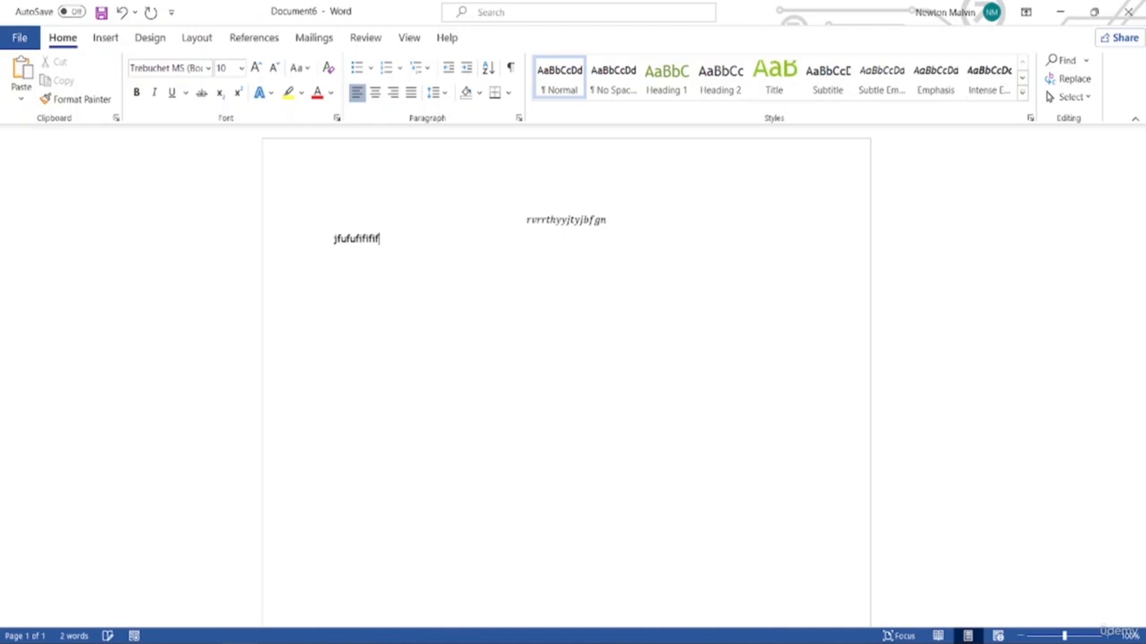
pyautogui.write('jfufufififif kjj')
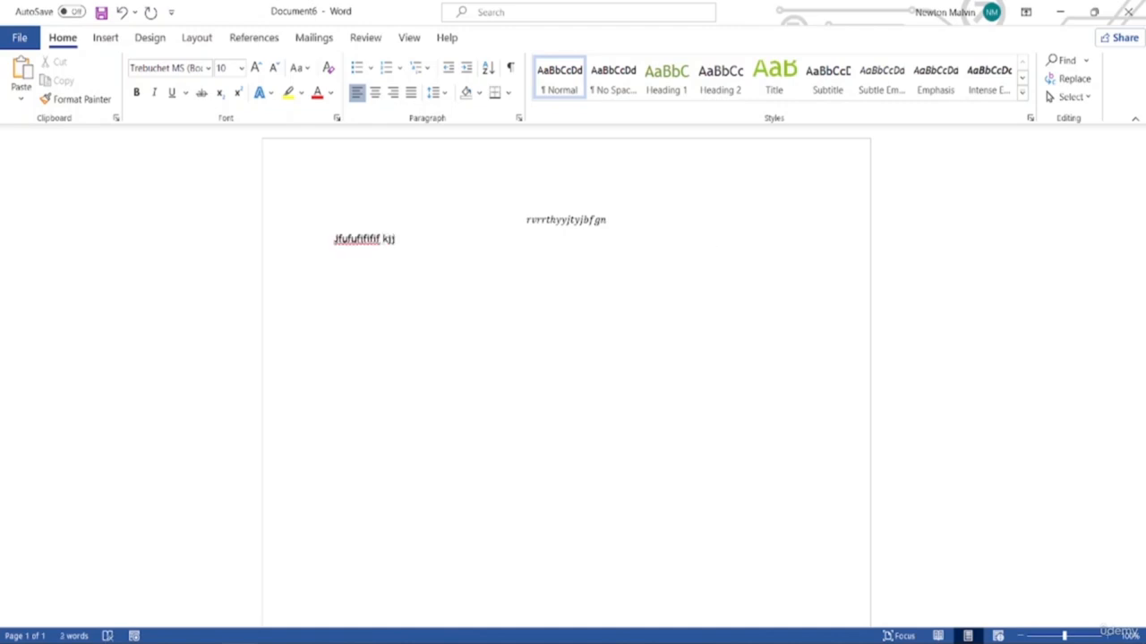
pyautogui.press('Return')
pyautogui.write('iguygiugiu')
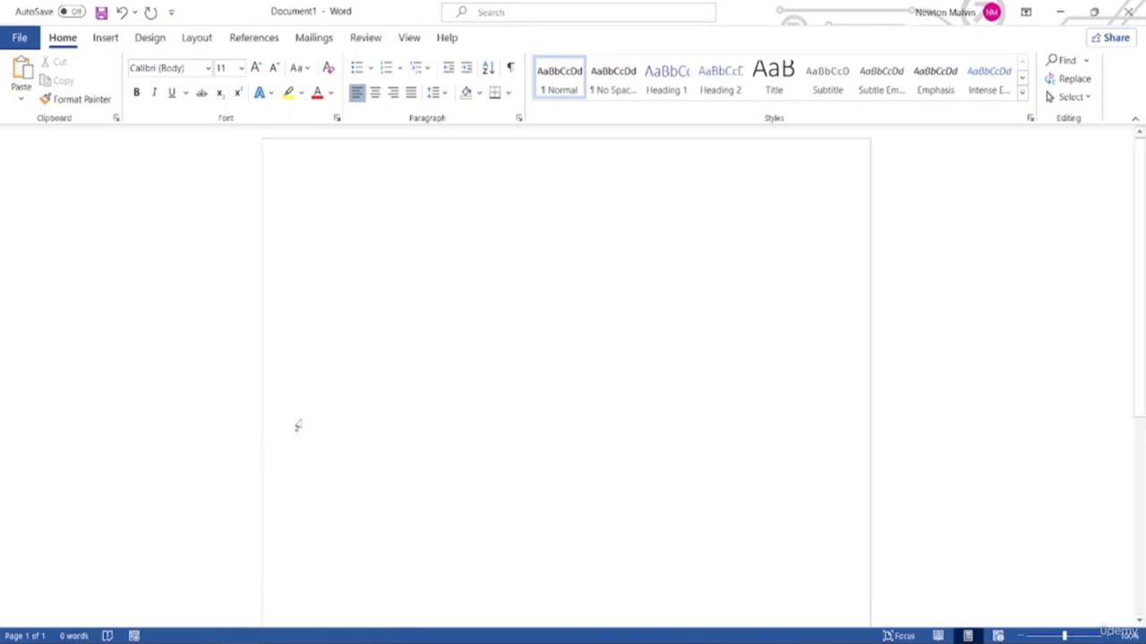
# Type 'fjkiil lglug' and 'giuoug' on separate lines, ending on a new empty line
pyautogui.write('fjkiil')
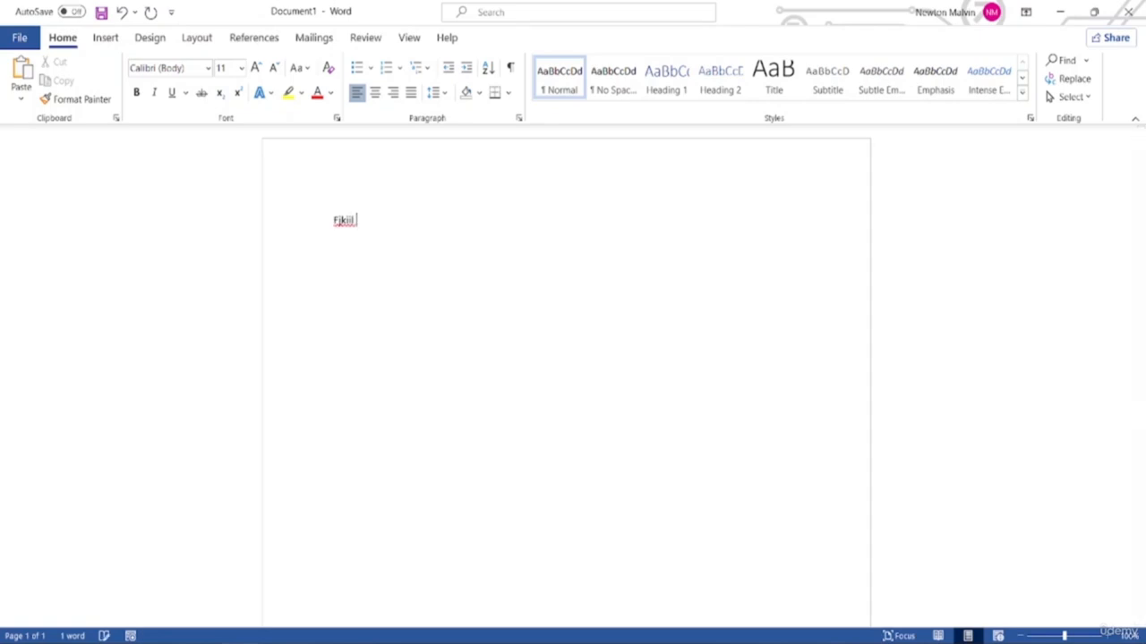
pyautogui.write(' lglug')
pyautogui.press('Return')
pyautogui.write('giuoug')
pyautogui.press('Return')
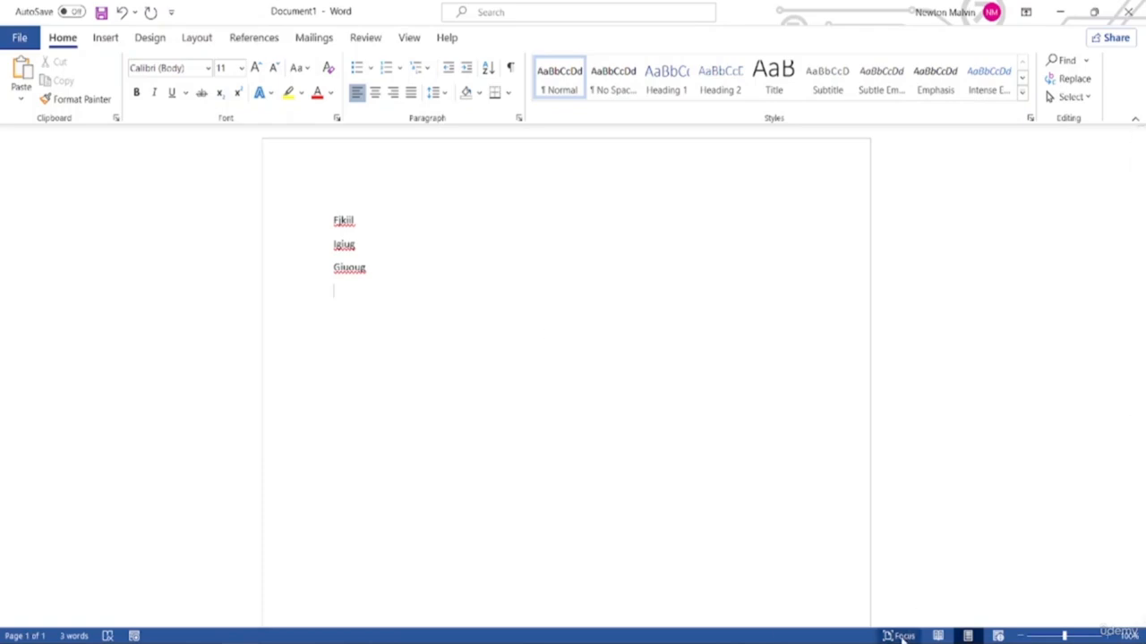
# In Focus mode, type 'bhjyuukiyerwz' on the next line, then exit to normal view
pyautogui.click(900, 636)
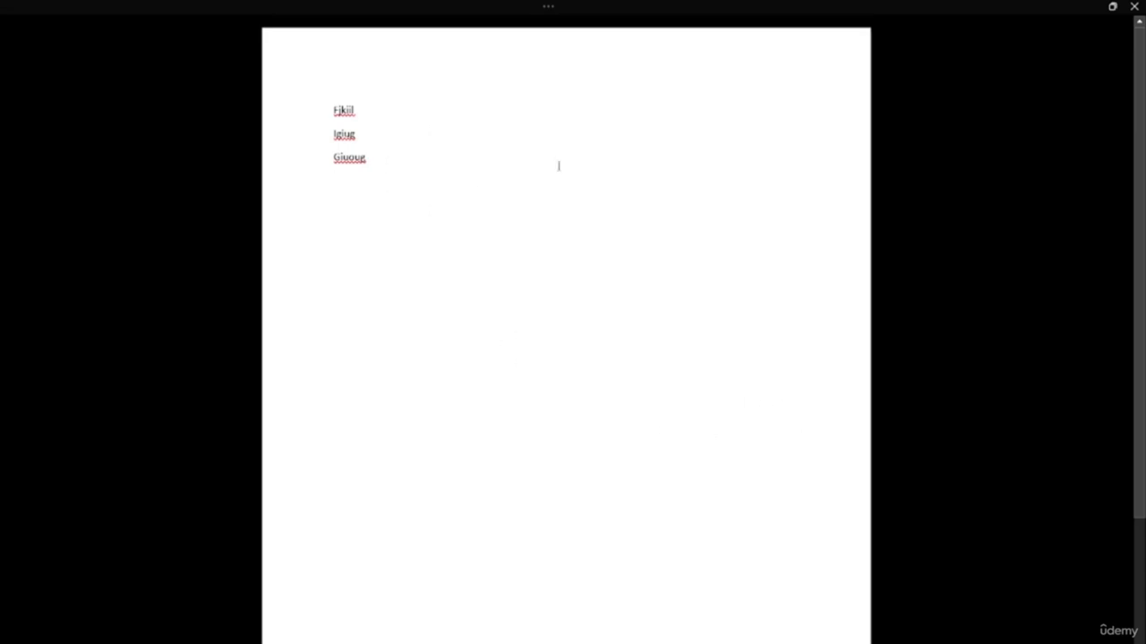
pyautogui.press('Escape')
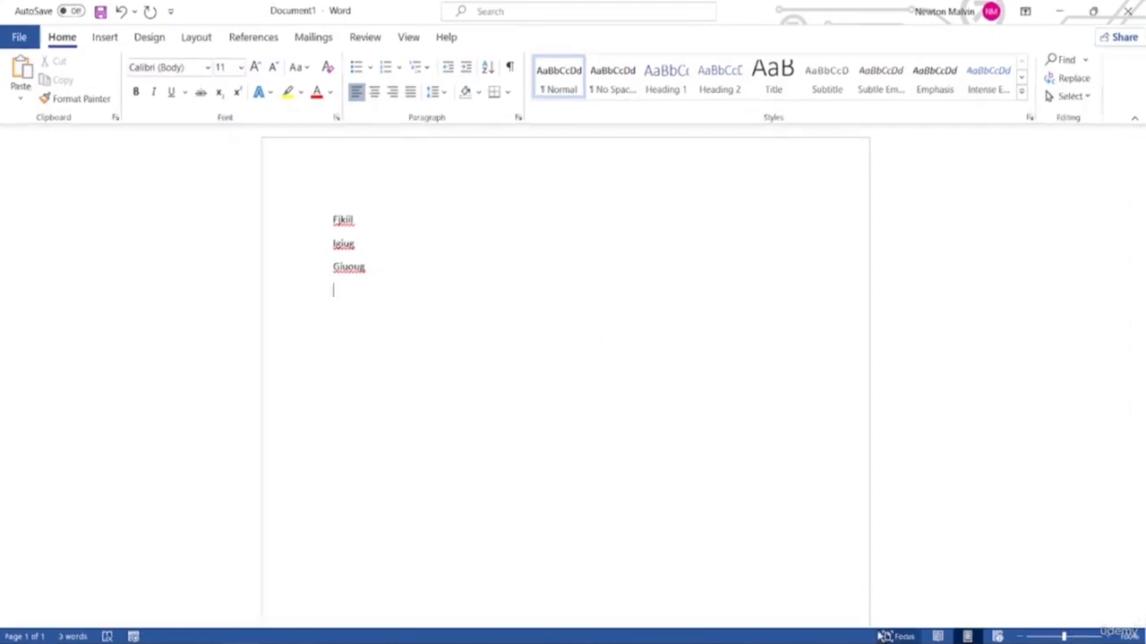
pyautogui.click(900, 635)
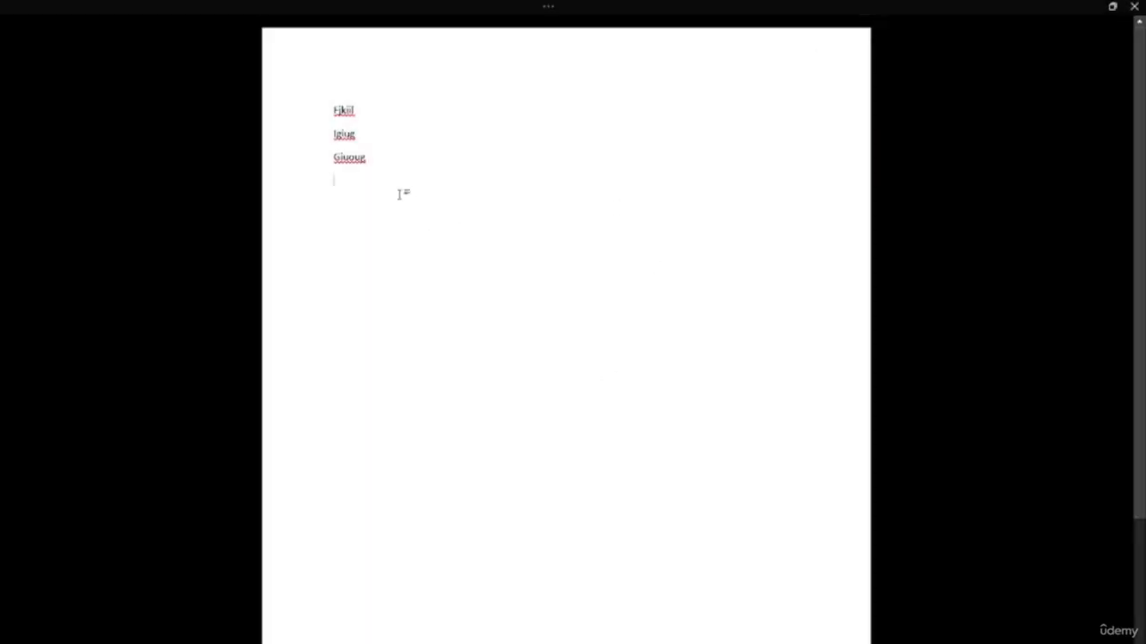
pyautogui.write('bhjyuukiyerwz')
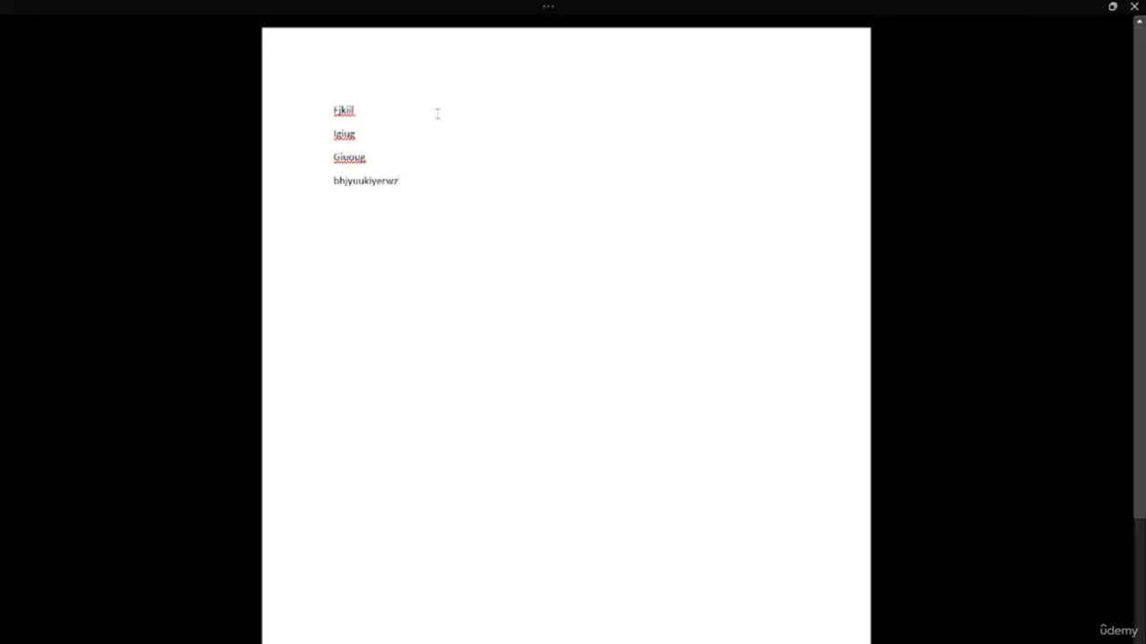
pyautogui.press('Escape')
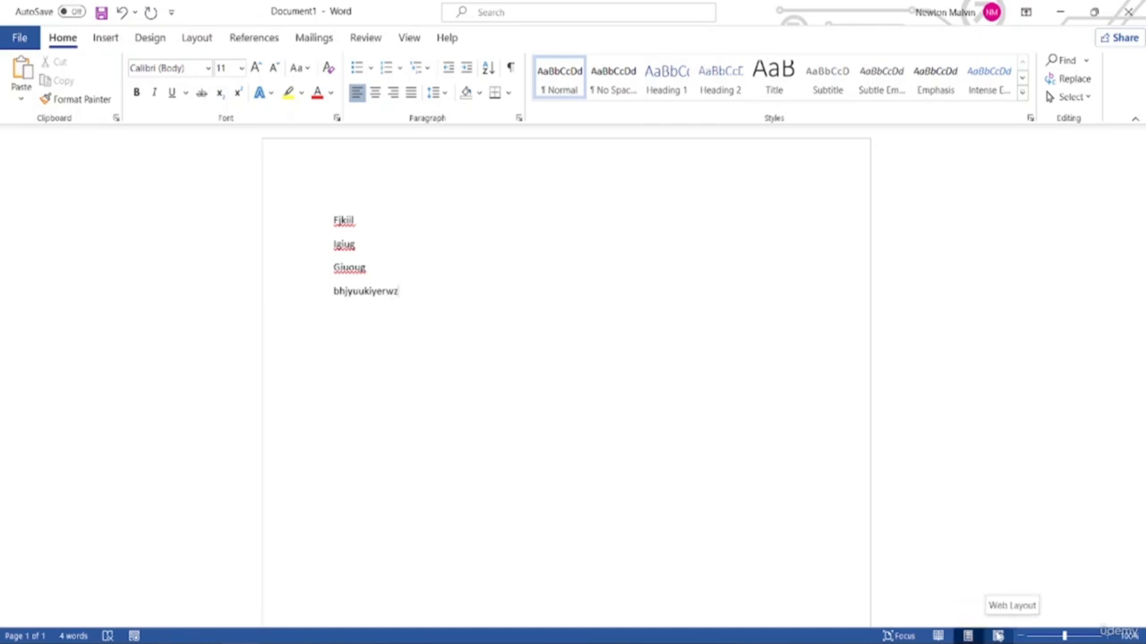
pyautogui.click(997, 635)
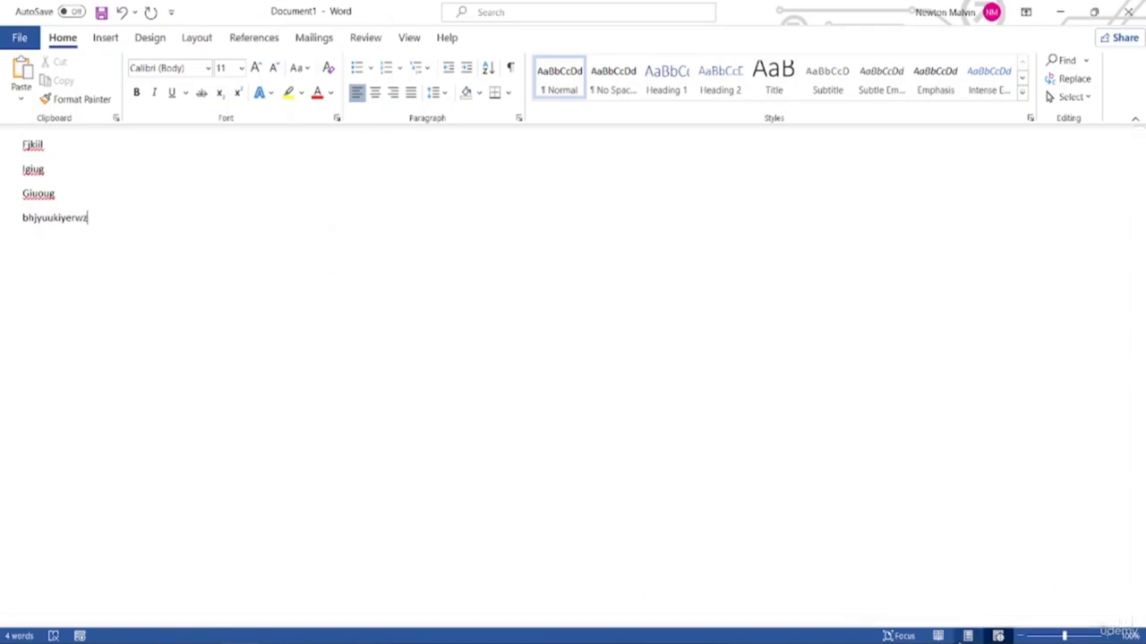
pyautogui.click(967, 635)
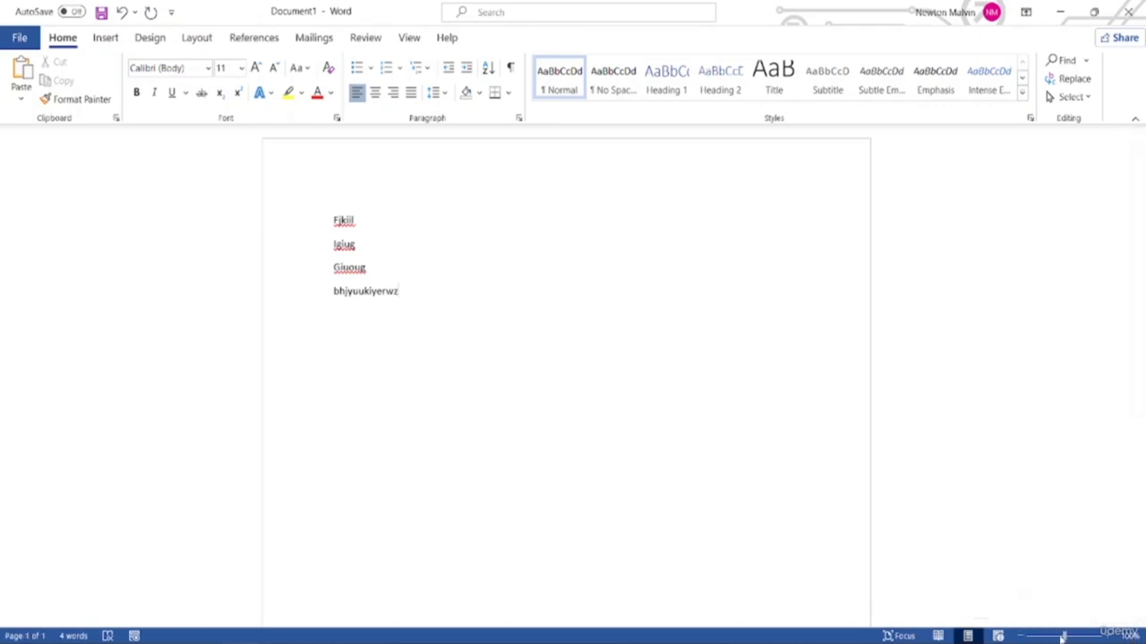
pyautogui.moveTo(1065, 636)
pyautogui.mouseDown()
pyautogui.moveTo(1083, 635)
pyautogui.moveTo(1027, 638)
pyautogui.moveTo(1064, 637)
pyautogui.mouseUp()
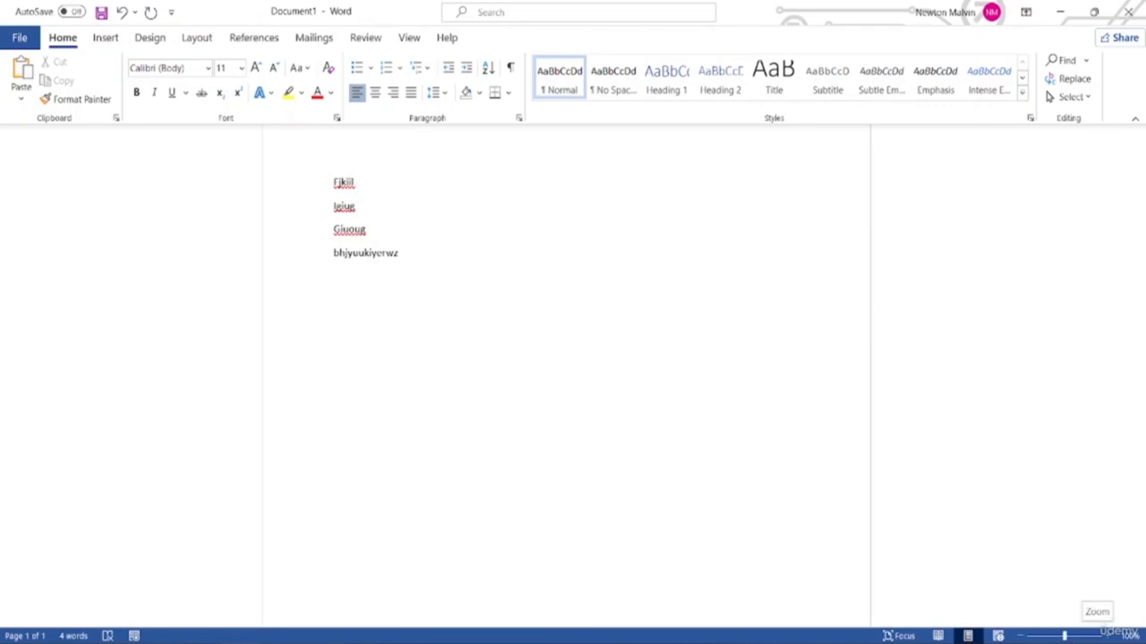
pyautogui.scroll(1, 536, 475)
pyautogui.scroll(1, 535, 475)
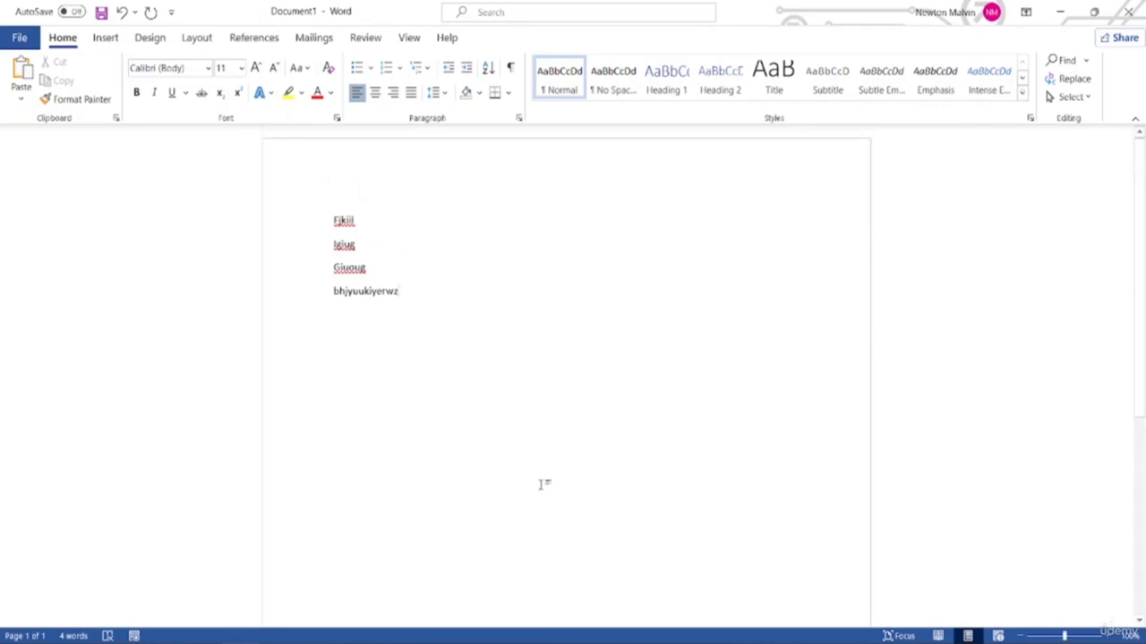
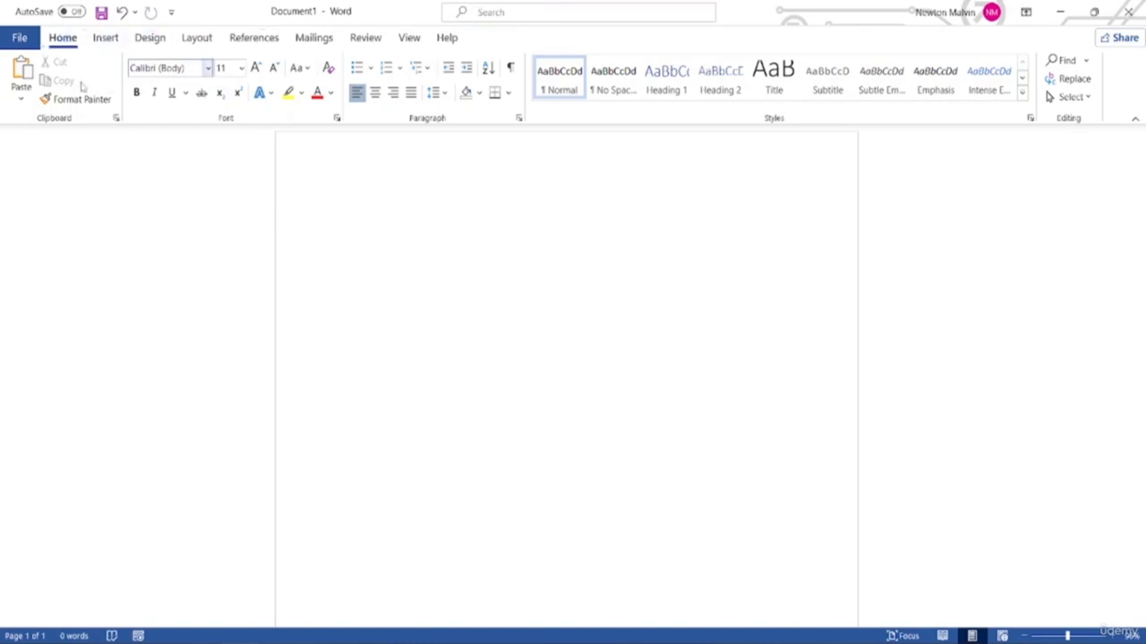
# Switch the ribbon to the View tab for the blank Document1
pyautogui.click(408, 30)
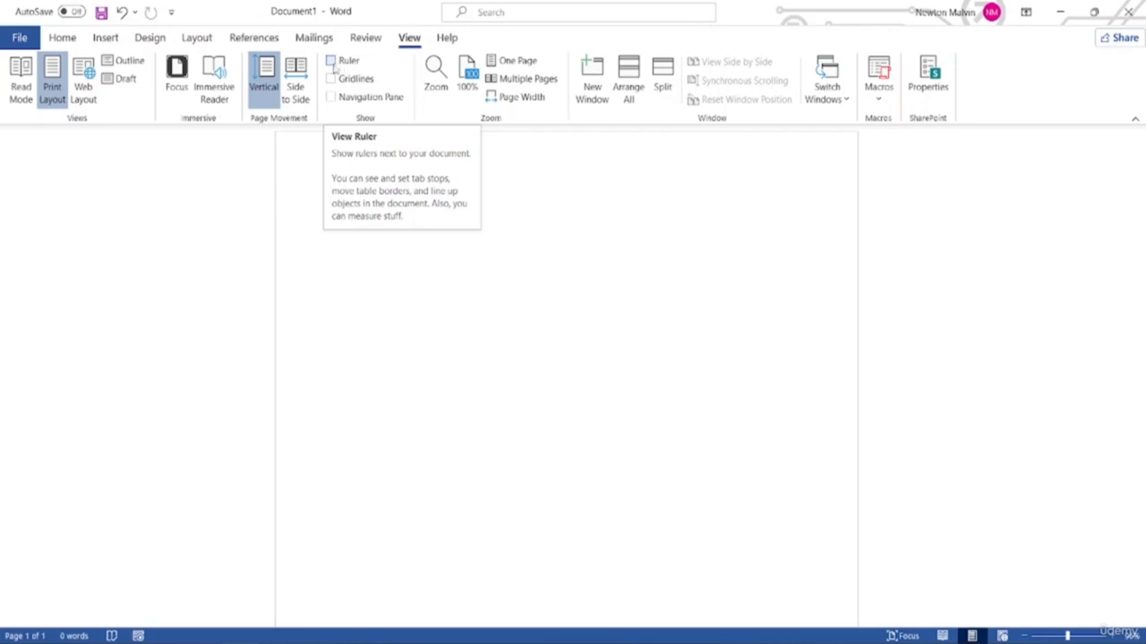
# Tick Ruler in the View tab's Show group to display the rulers
pyautogui.click(332, 61)
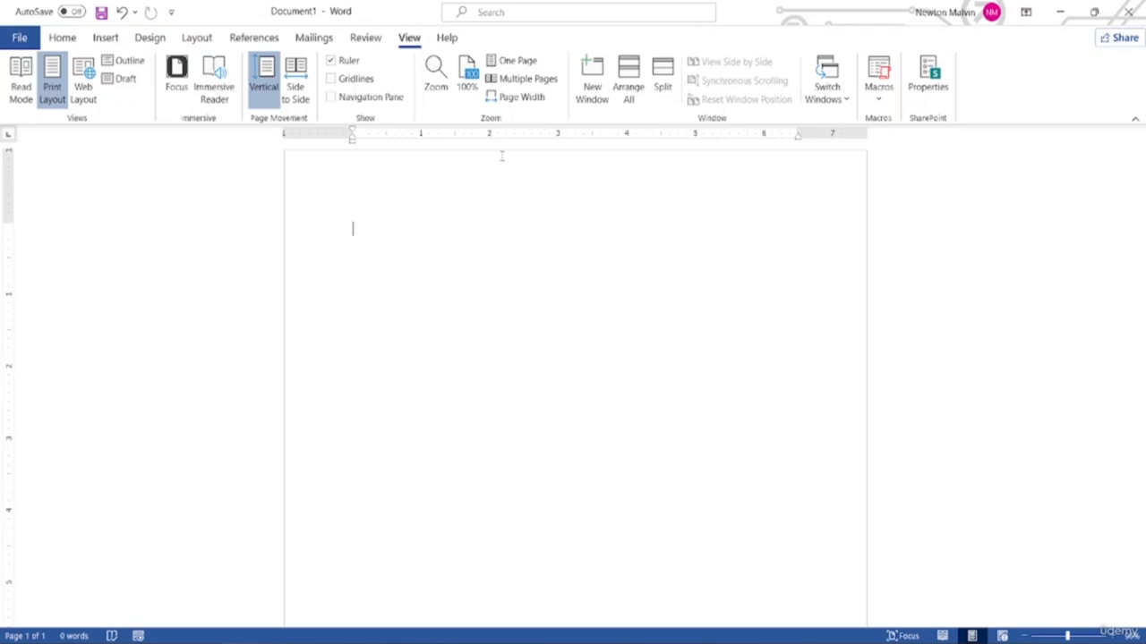
pyautogui.write('h')
# Open Word Options at Advanced and scroll to the Display settings showing Inches
pyautogui.click(18, 38)
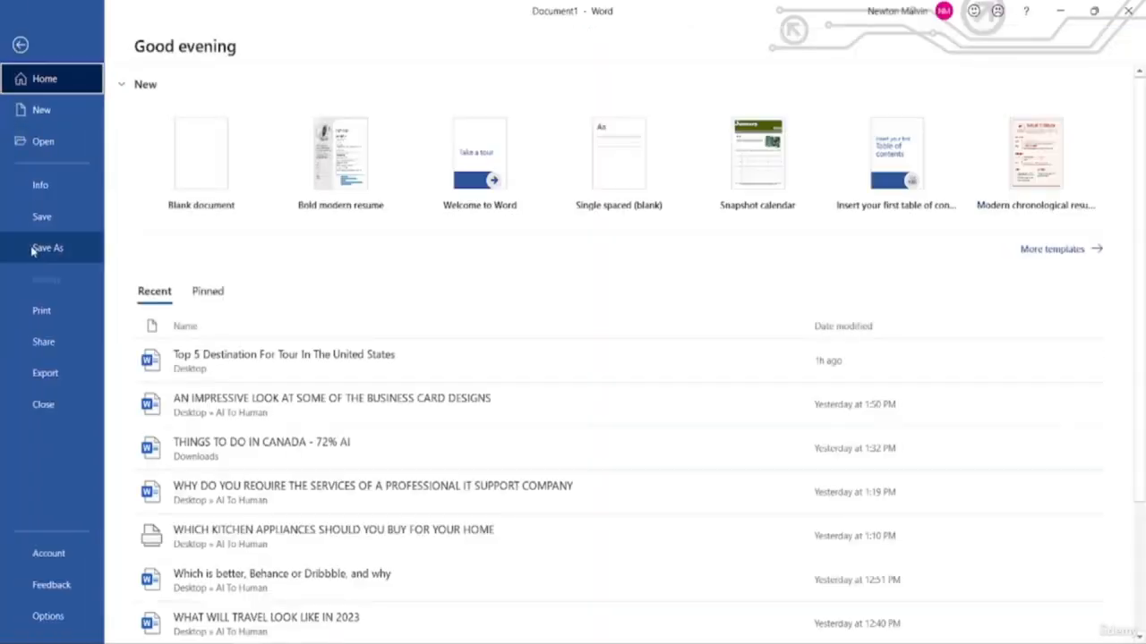
pyautogui.click(47, 616)
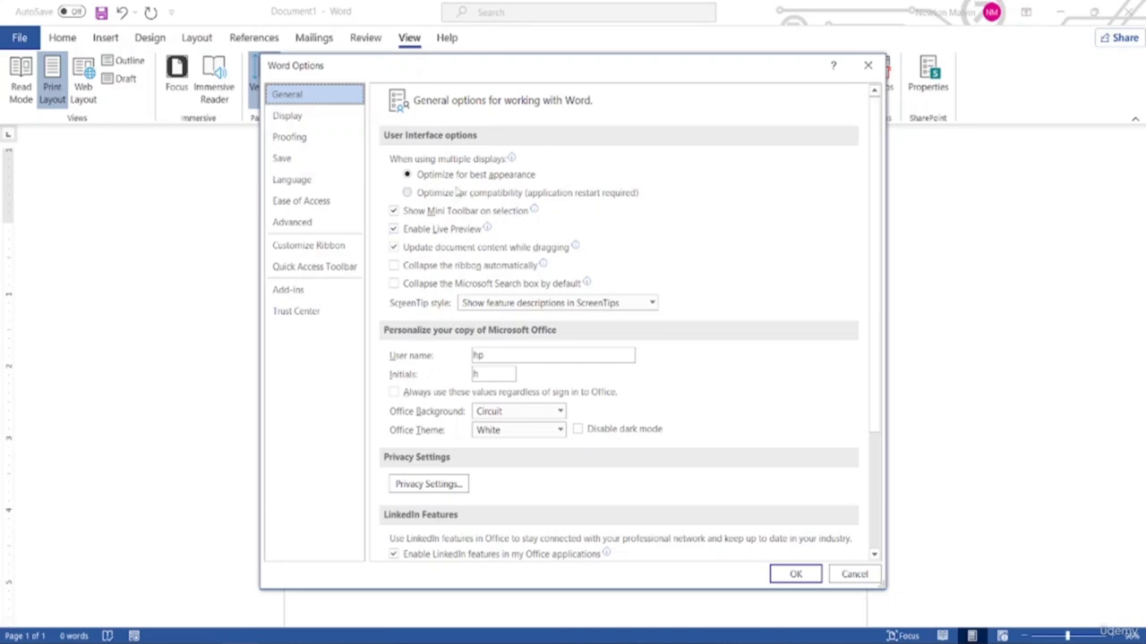
pyautogui.click(292, 223)
pyautogui.scroll(6, 840, 161)
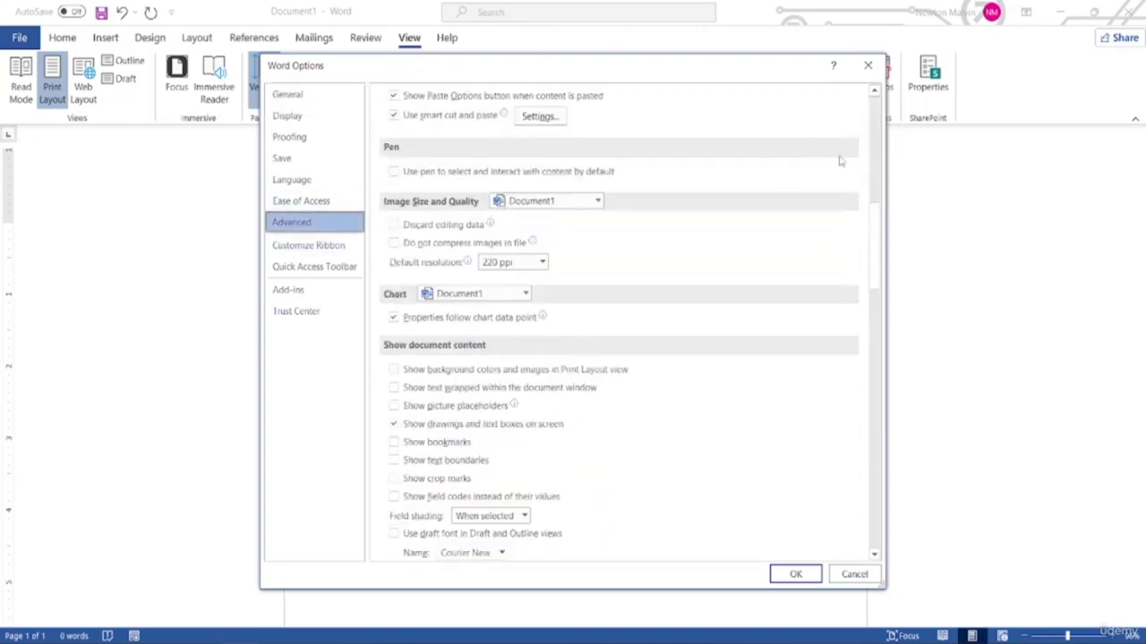
pyautogui.scroll(3, 761, 152)
pyautogui.scroll(-3, 568, 207)
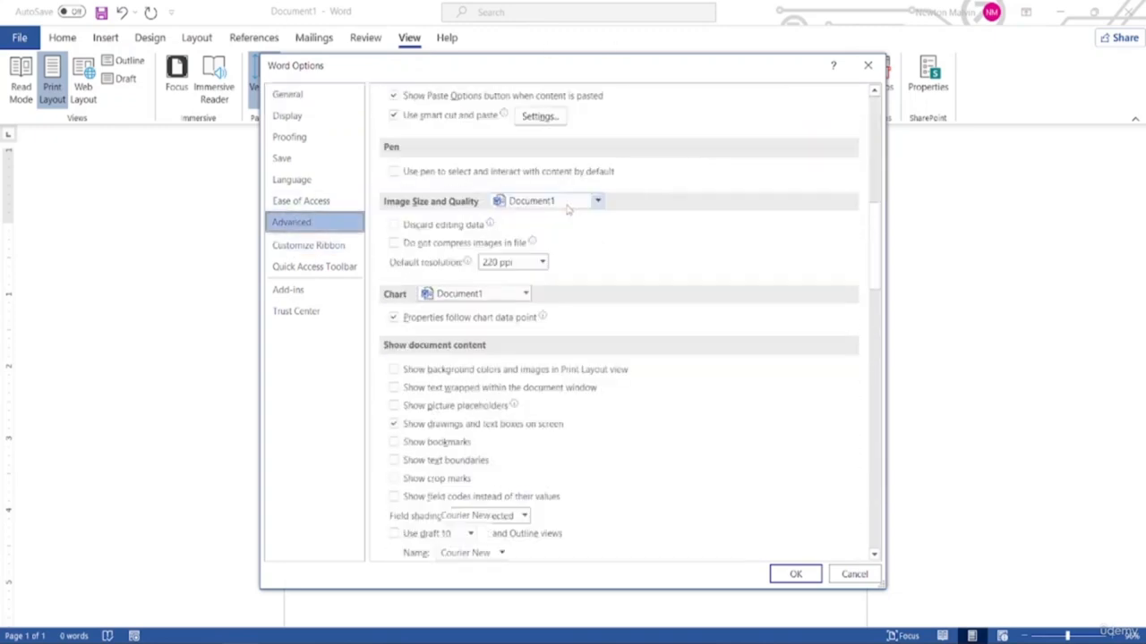
pyautogui.scroll(-12, 568, 208)
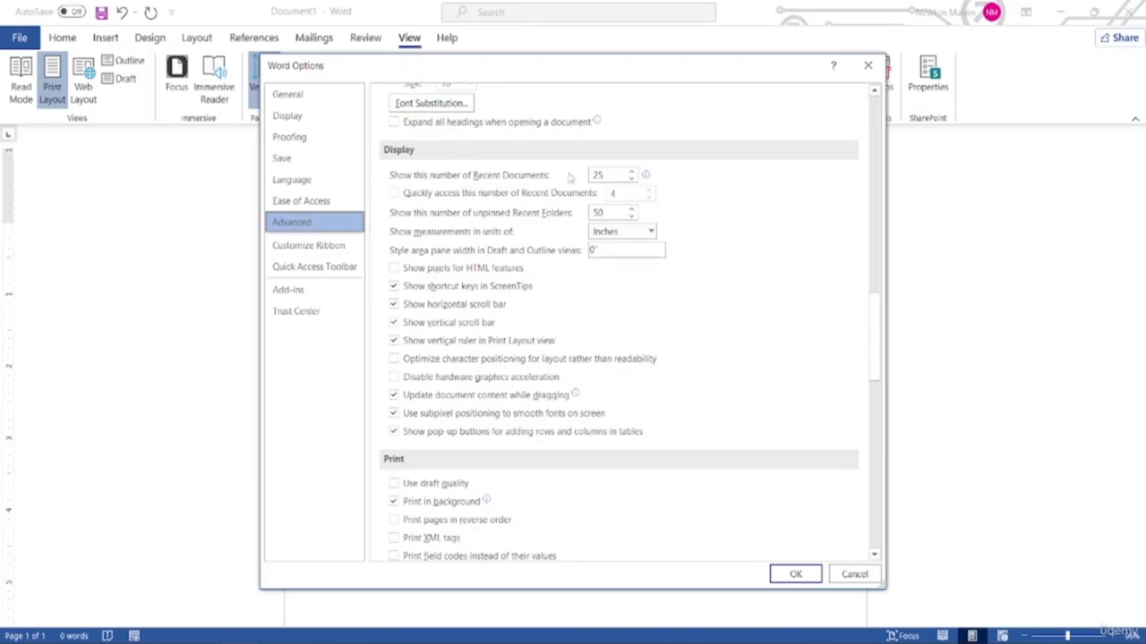
pyautogui.moveTo(399, 183)
# Change 'Show measurements in units of' to Centimeters and confirm Word Options
pyautogui.click(651, 233)
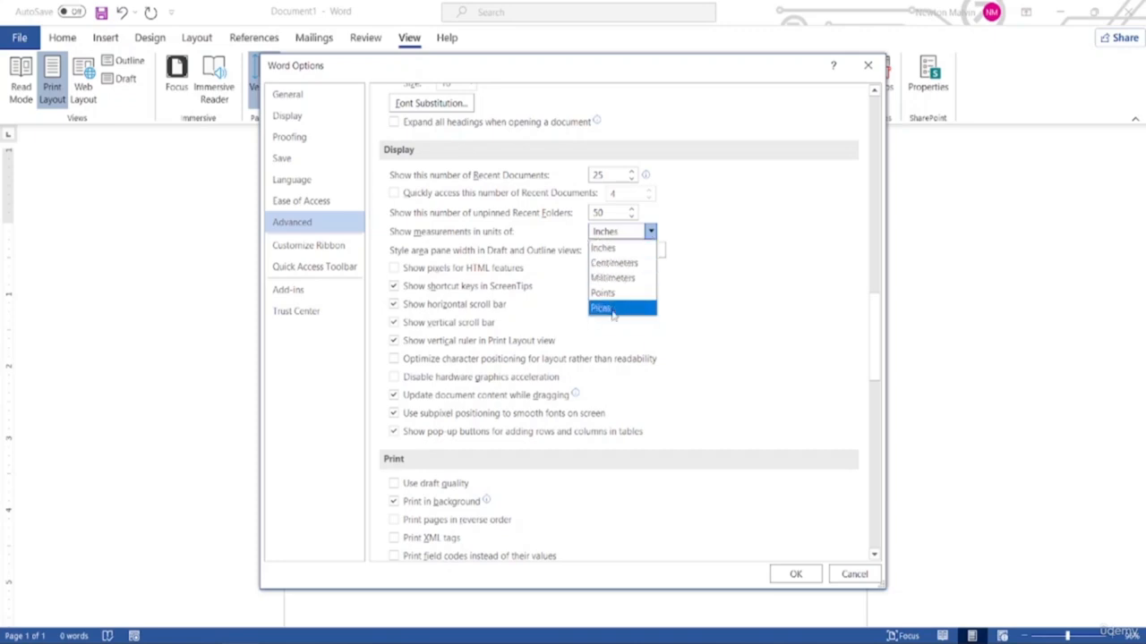
pyautogui.click(721, 262)
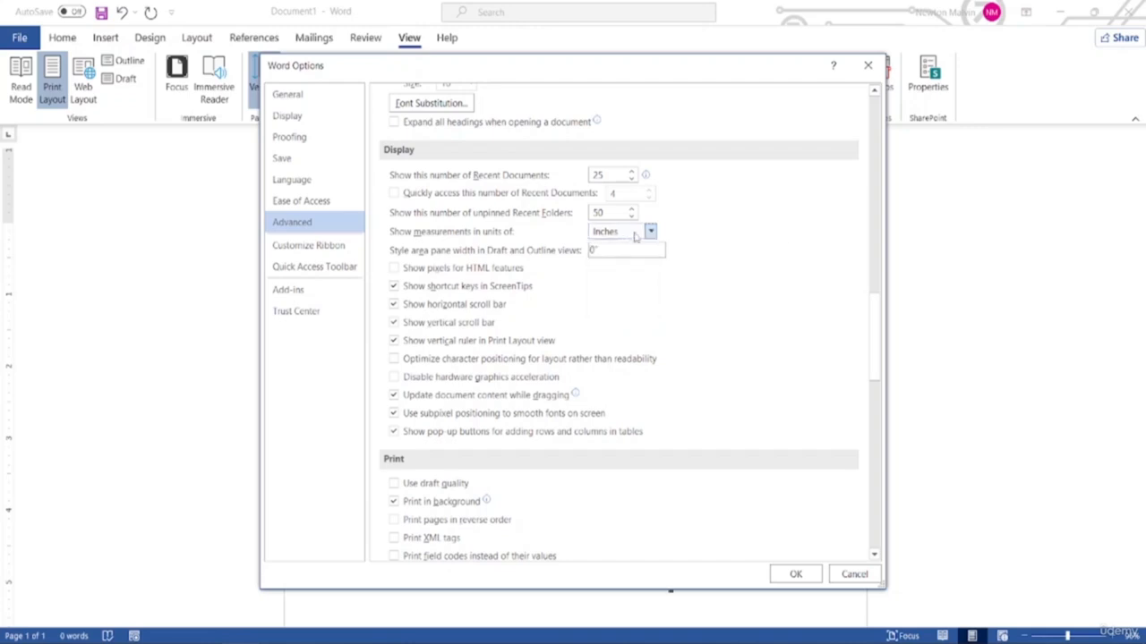
pyautogui.click(636, 234)
pyautogui.click(622, 262)
pyautogui.click(794, 576)
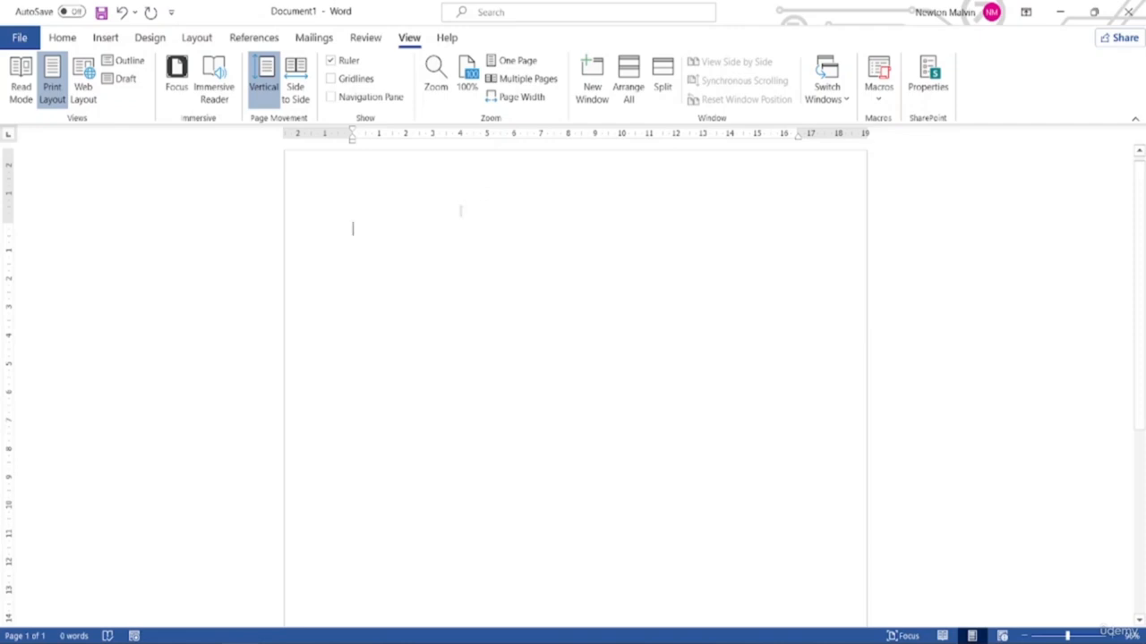
# In Word Options > Advanced, switch 'Show measurements in units of' back to Inches
pyautogui.click(17, 38)
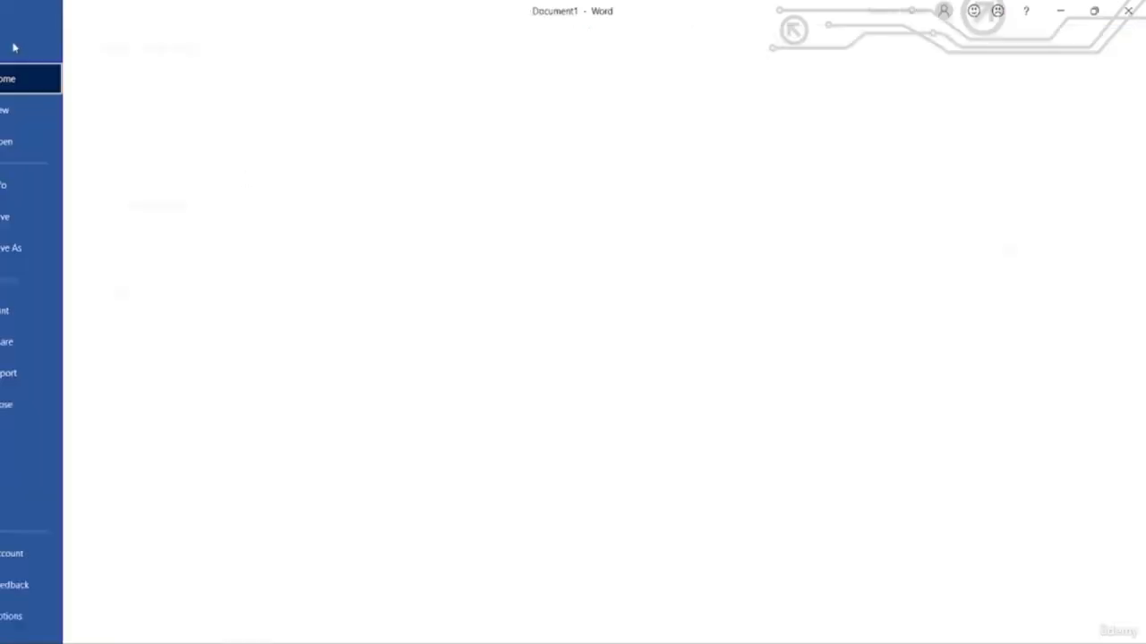
pyautogui.click(43, 618)
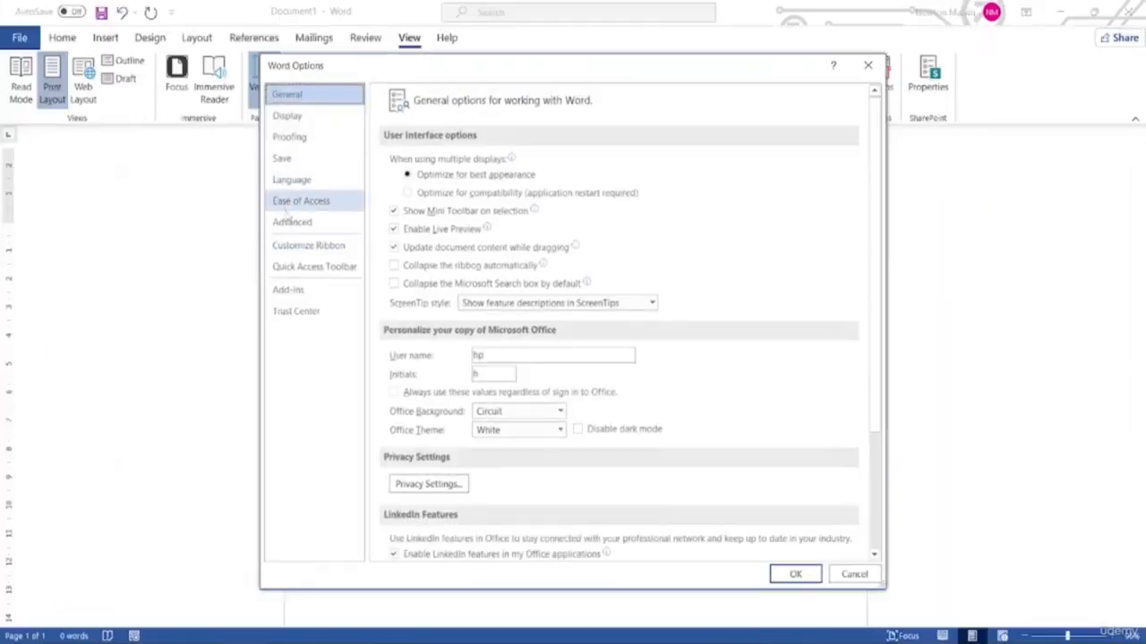
pyautogui.click(291, 222)
pyautogui.scroll(-3, 445, 407)
pyautogui.scroll(3, 445, 407)
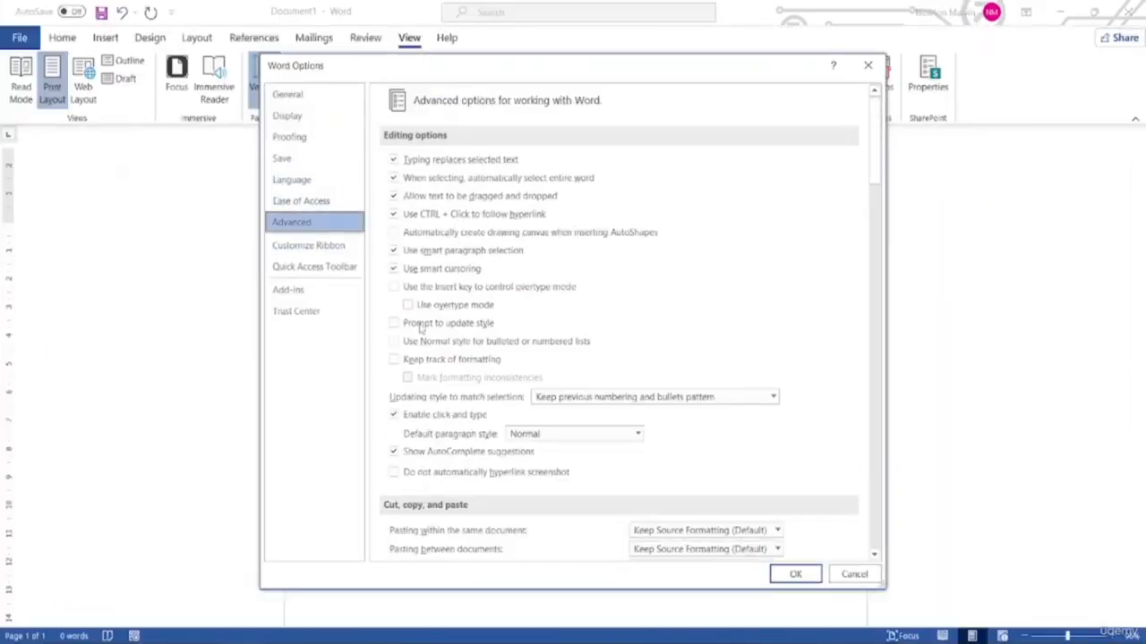
pyautogui.scroll(-4, 546, 467)
pyautogui.scroll(-10, 543, 470)
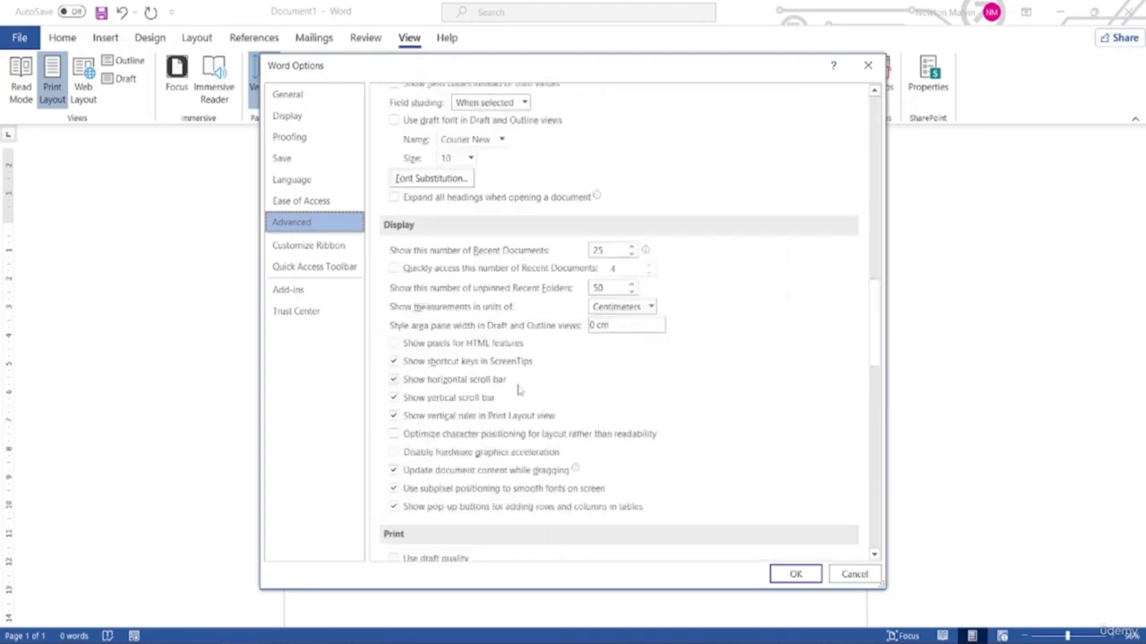
pyautogui.click(650, 306)
pyautogui.click(614, 323)
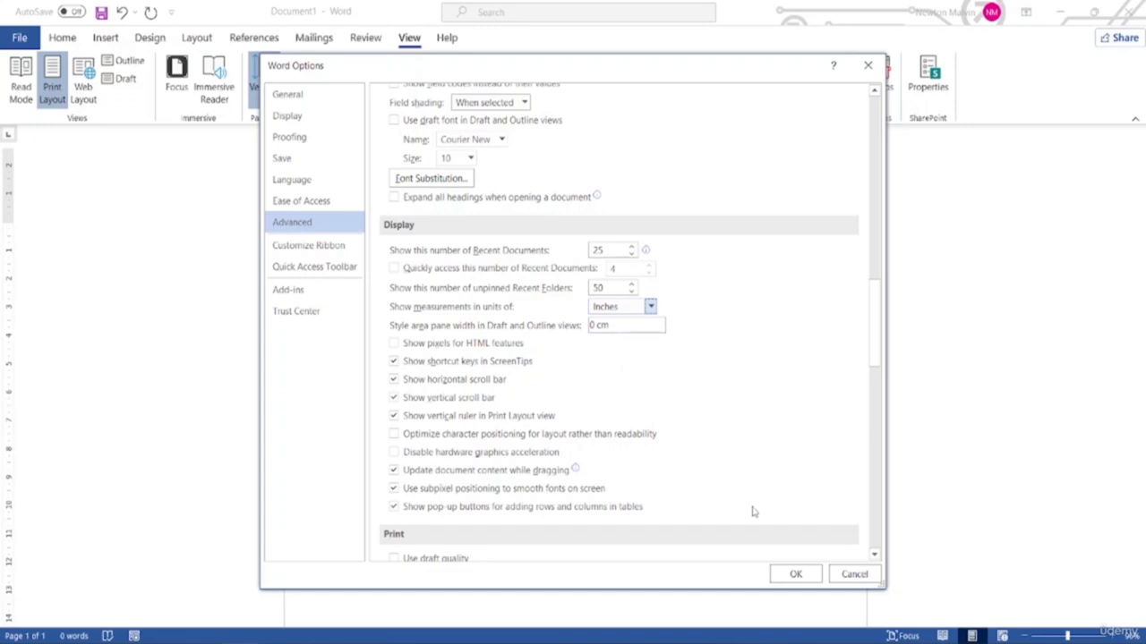
pyautogui.click(810, 573)
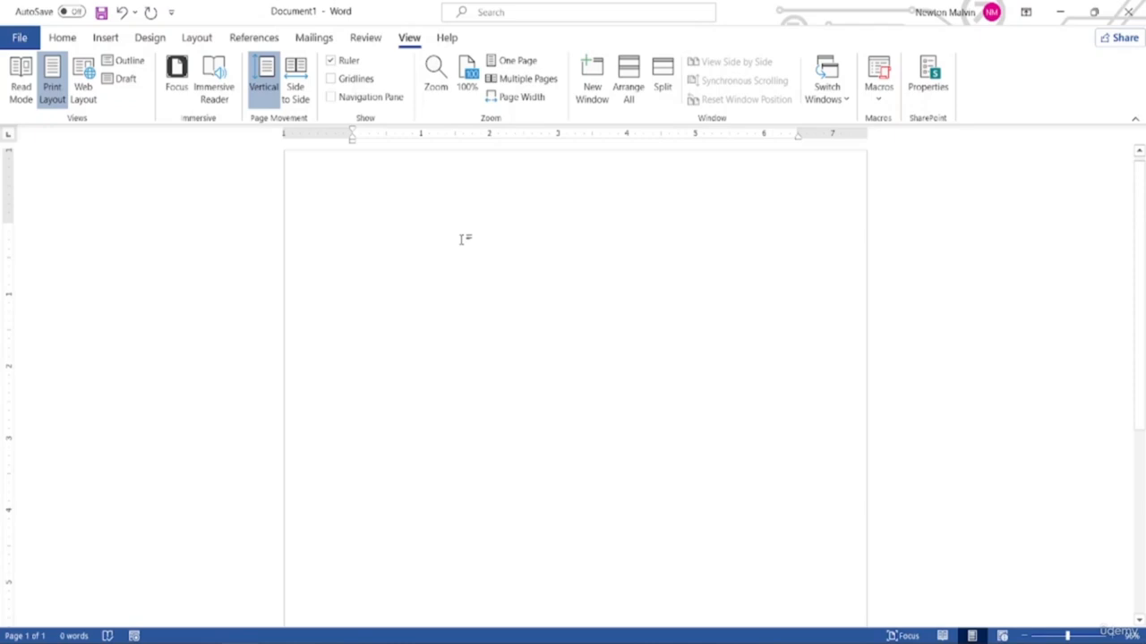
# Generate five sample paragraphs on the page with =rand(5,5)
pyautogui.write('=r')
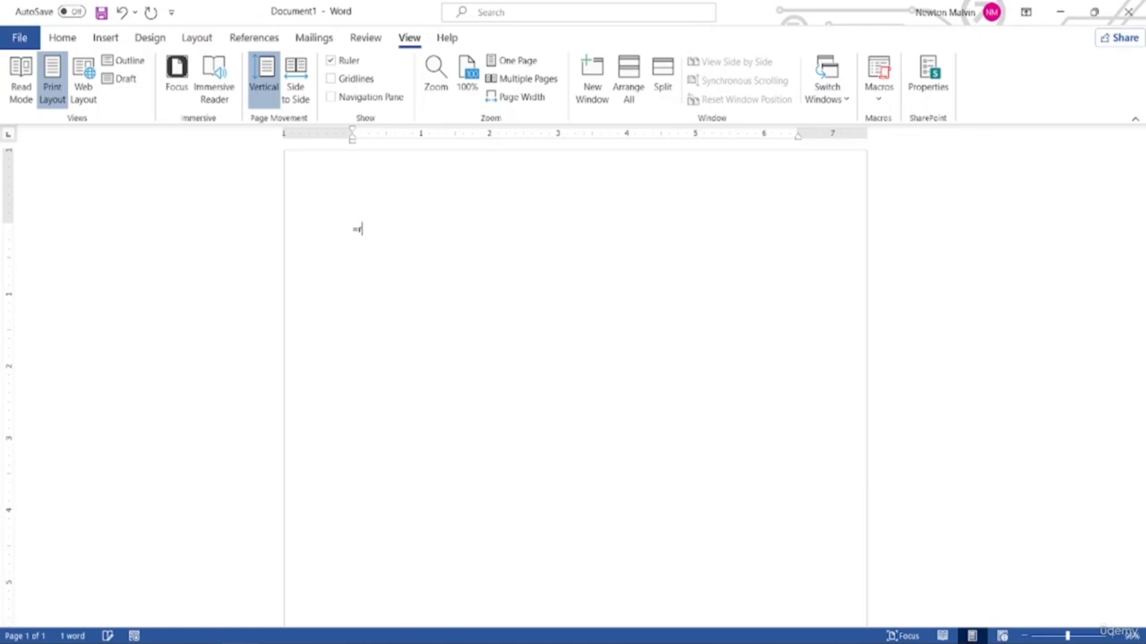
pyautogui.write('and(5,5)')
pyautogui.press('Return')
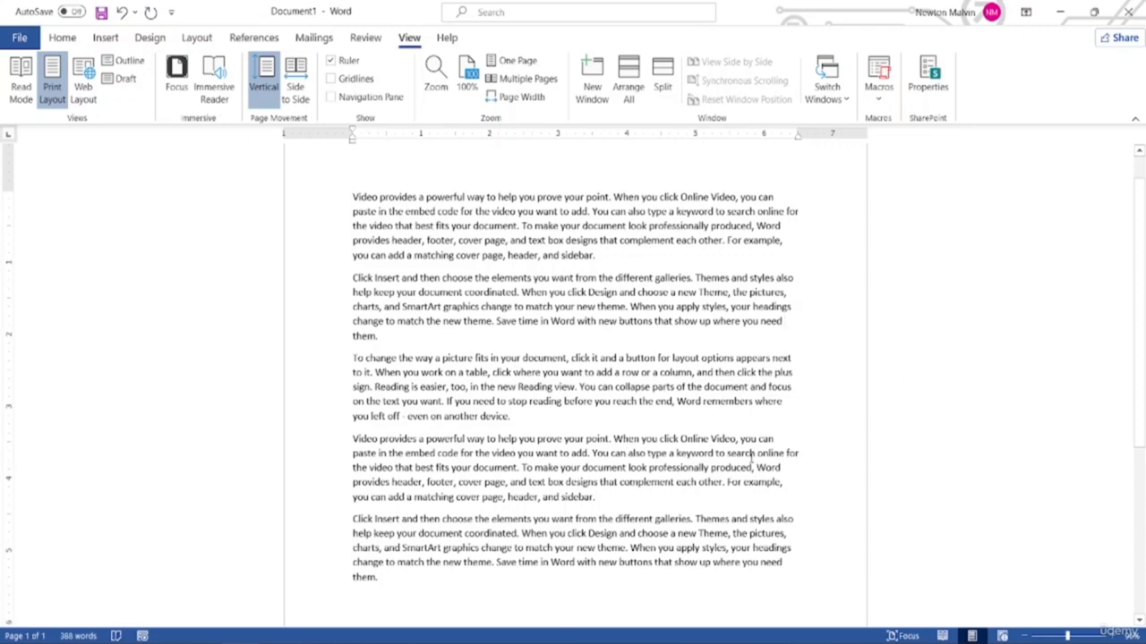
# Zoom in closely on the sample text with the status-bar zoom slider
pyautogui.click(102, 419)
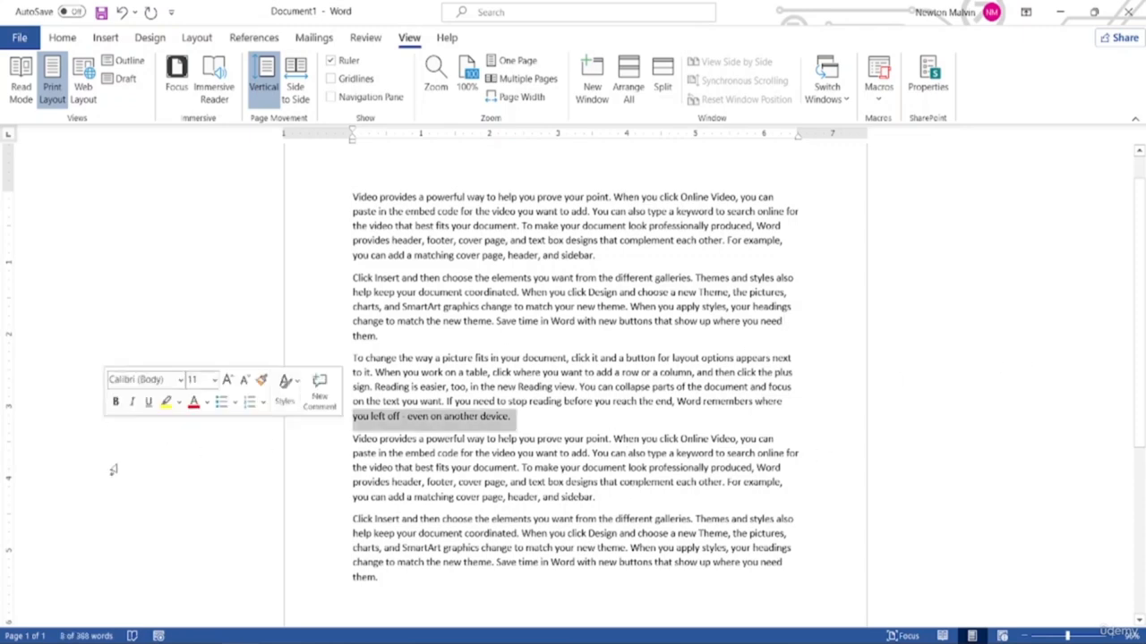
pyautogui.click(976, 258)
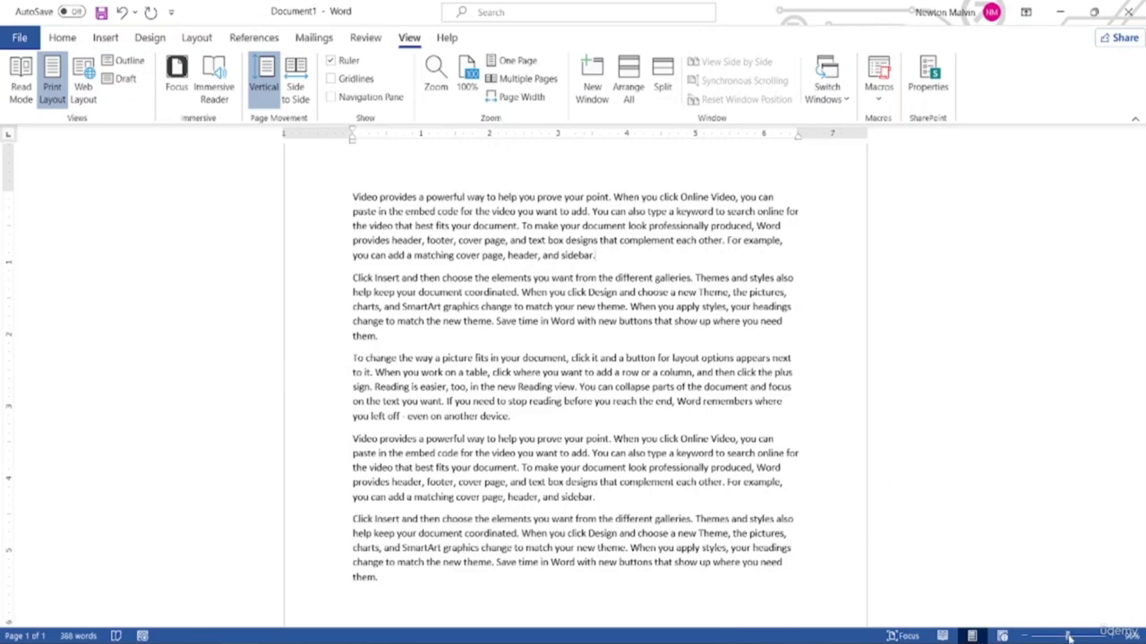
pyautogui.moveTo(1073, 636); pyautogui.dragTo(1099, 635)
pyautogui.scroll(-1, 714, 514)
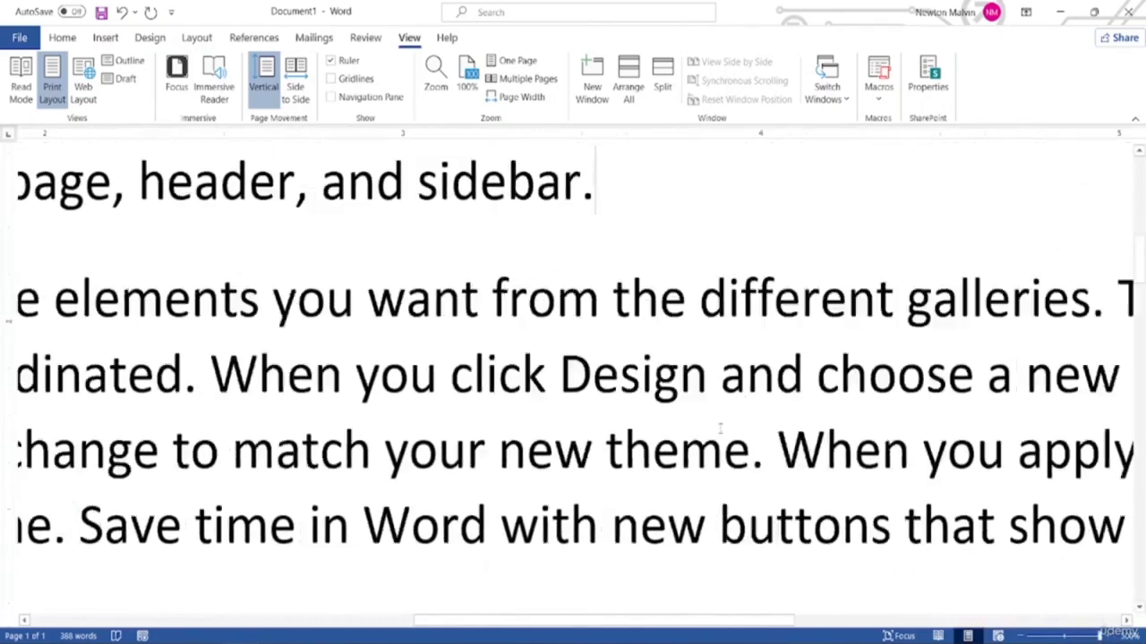
pyautogui.scroll(4, 715, 515)
pyautogui.scroll(-1, 715, 515)
pyautogui.moveTo(398, 326); pyautogui.dragTo(602, 342)
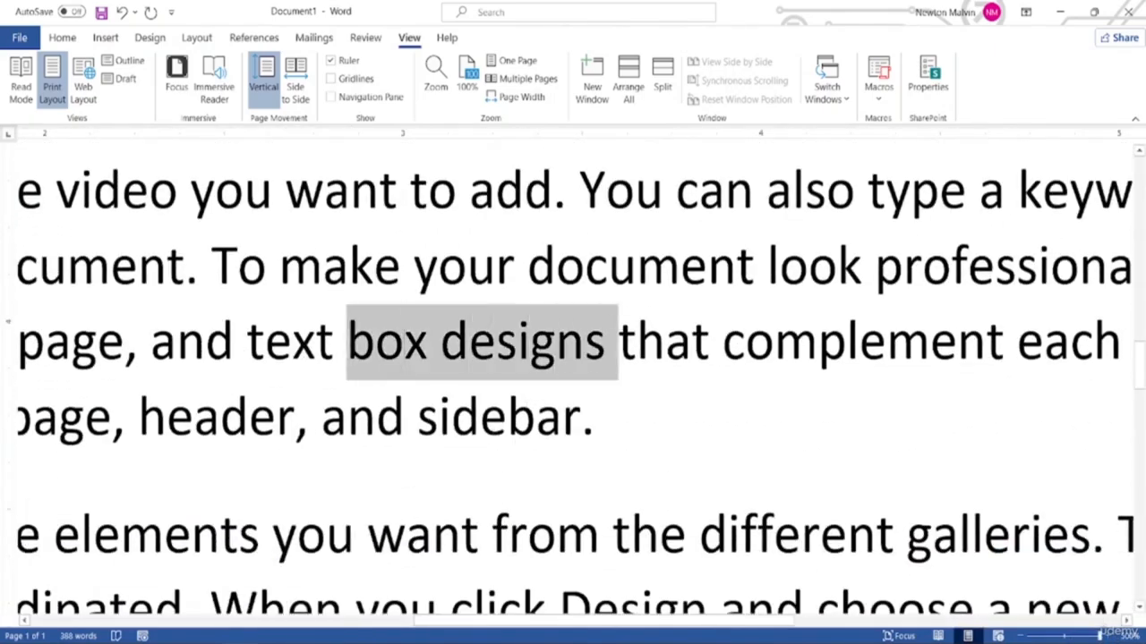
pyautogui.click(594, 418)
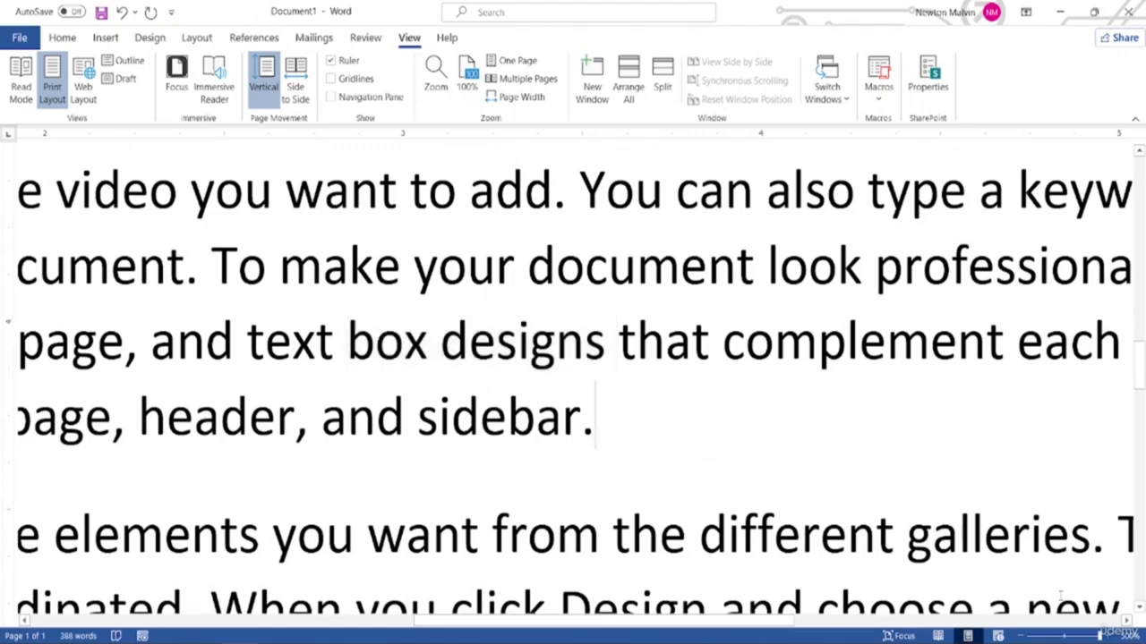
# Zoom back out slightly to about 110% and scroll through the text
pyautogui.moveTo(1100, 635); pyautogui.dragTo(1064, 635)
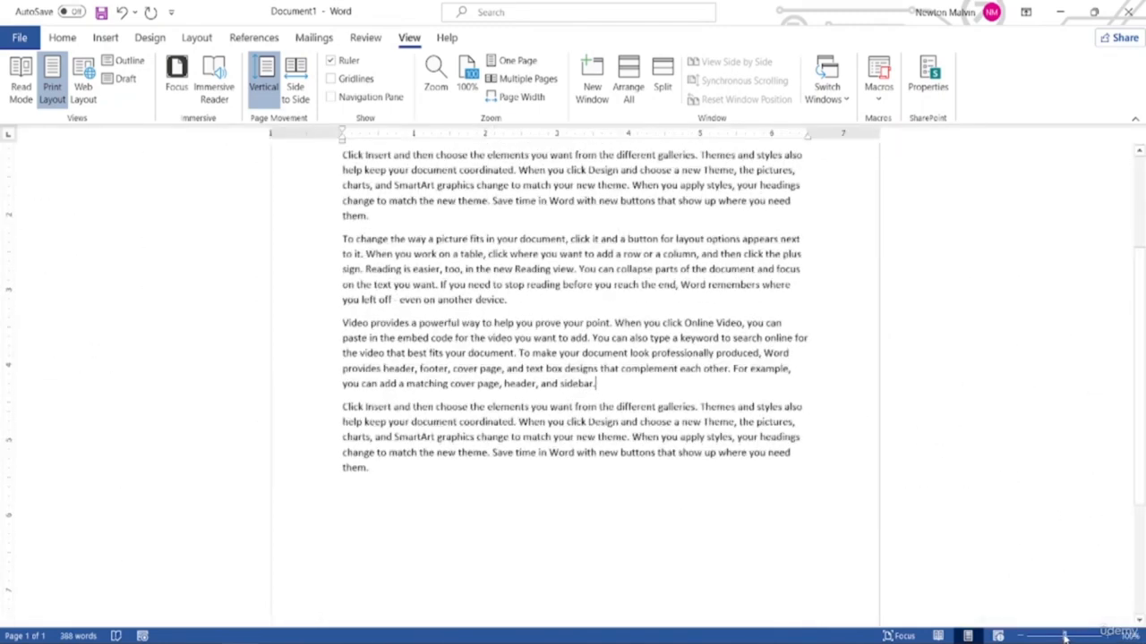
pyautogui.scroll(4, 570, 406)
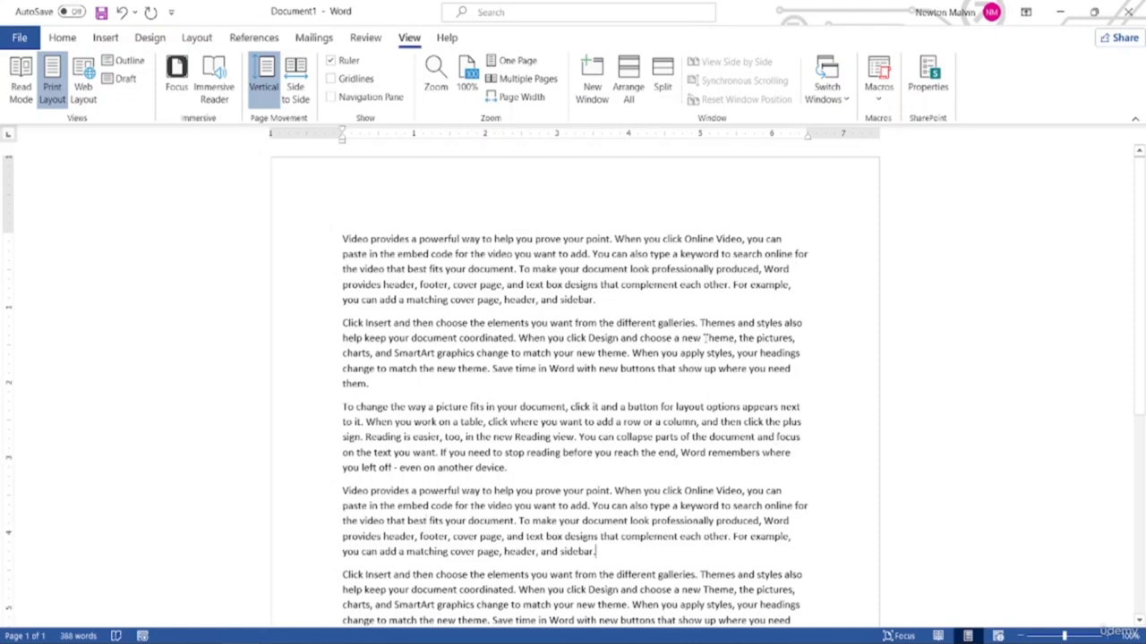
pyautogui.scroll(-2, 599, 464)
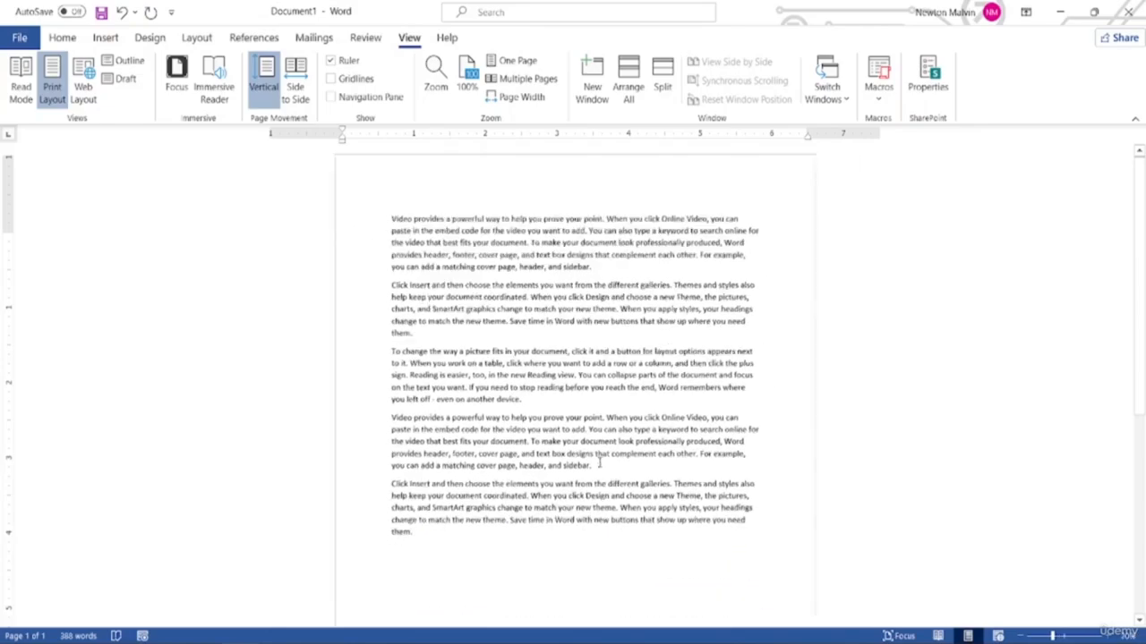
pyautogui.scroll(8, 599, 463)
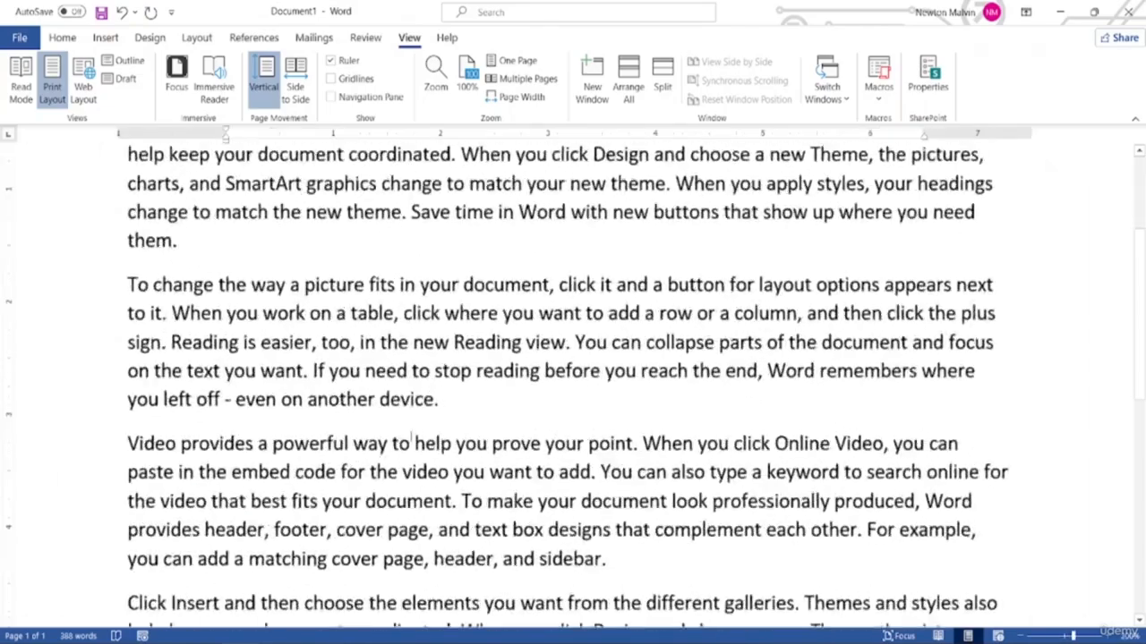
pyautogui.keyDown('ctrl'); pyautogui.scroll(-4, 398, 454); pyautogui.keyUp('ctrl')
pyautogui.keyDown('ctrl'); pyautogui.scroll(2, 398, 455); pyautogui.keyUp('ctrl')
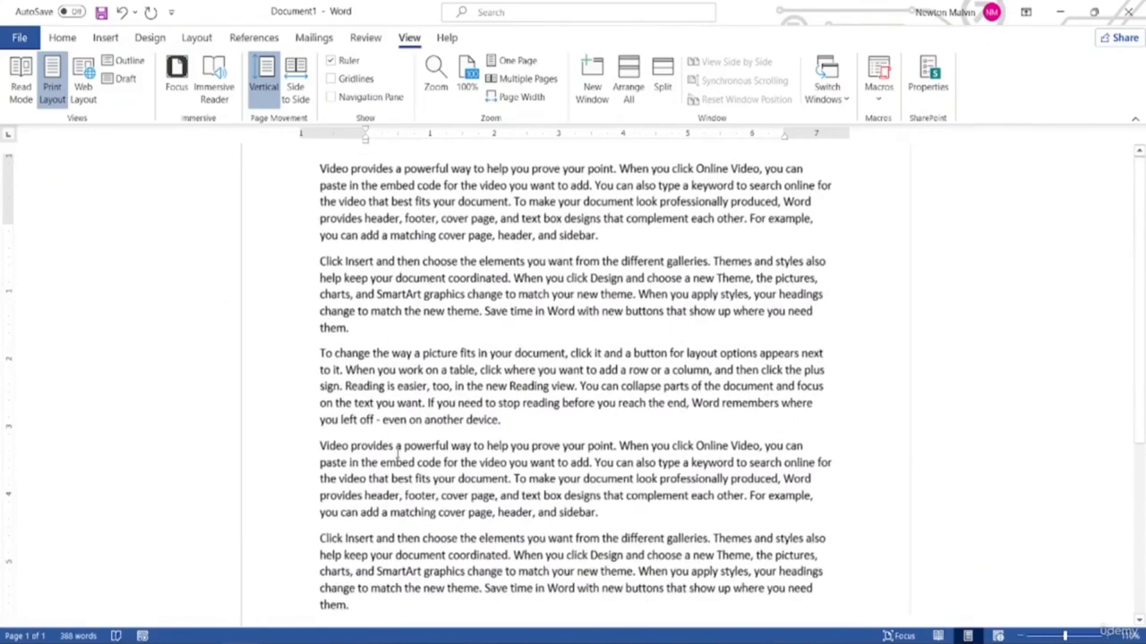
pyautogui.keyDown('ctrl'); pyautogui.scroll(-1, 397, 455); pyautogui.keyUp('ctrl')
pyautogui.keyDown('ctrl'); pyautogui.scroll(1, 398, 455); pyautogui.keyUp('ctrl')
pyautogui.scroll(2, 496, 311)
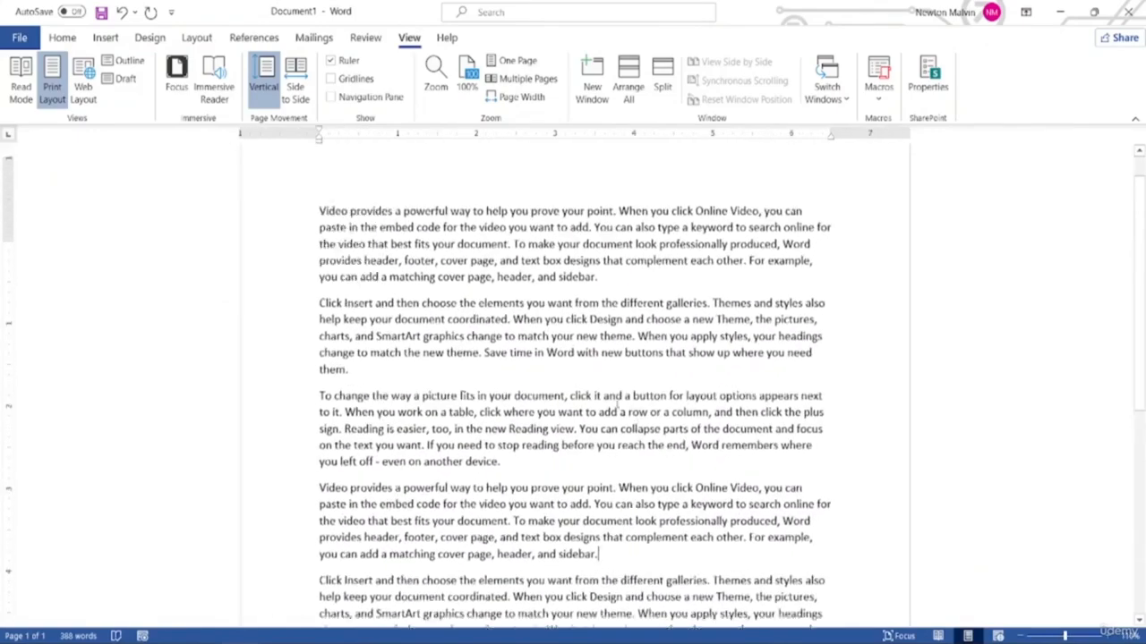
pyautogui.scroll(-3, 495, 310)
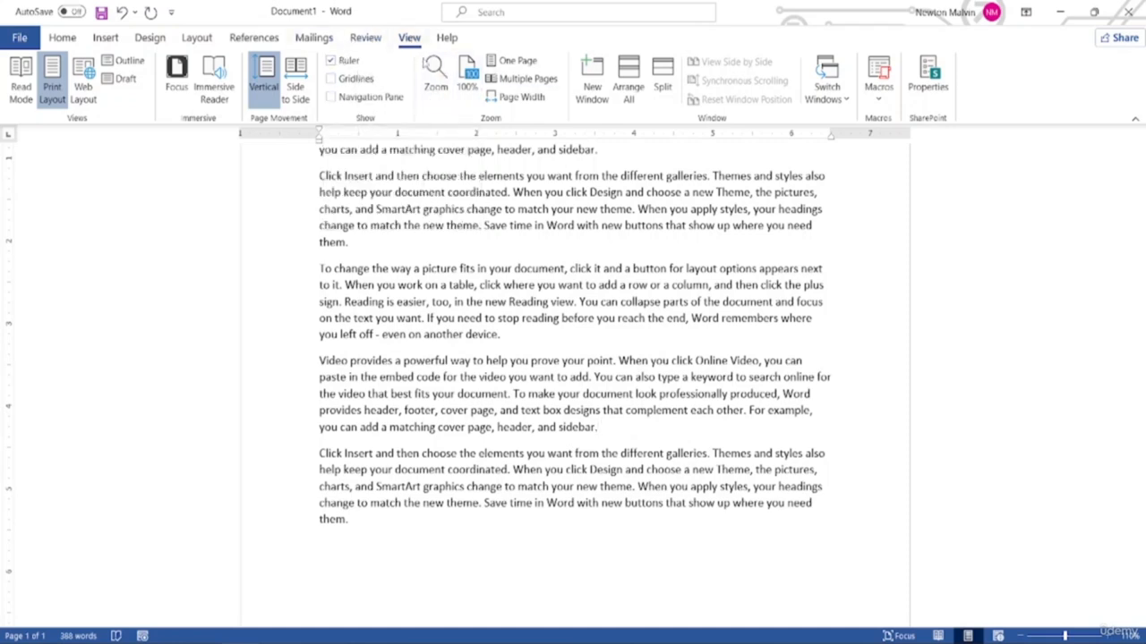
# Set the zoom to exactly 100% through the Zoom dialog
pyautogui.click(445, 93)
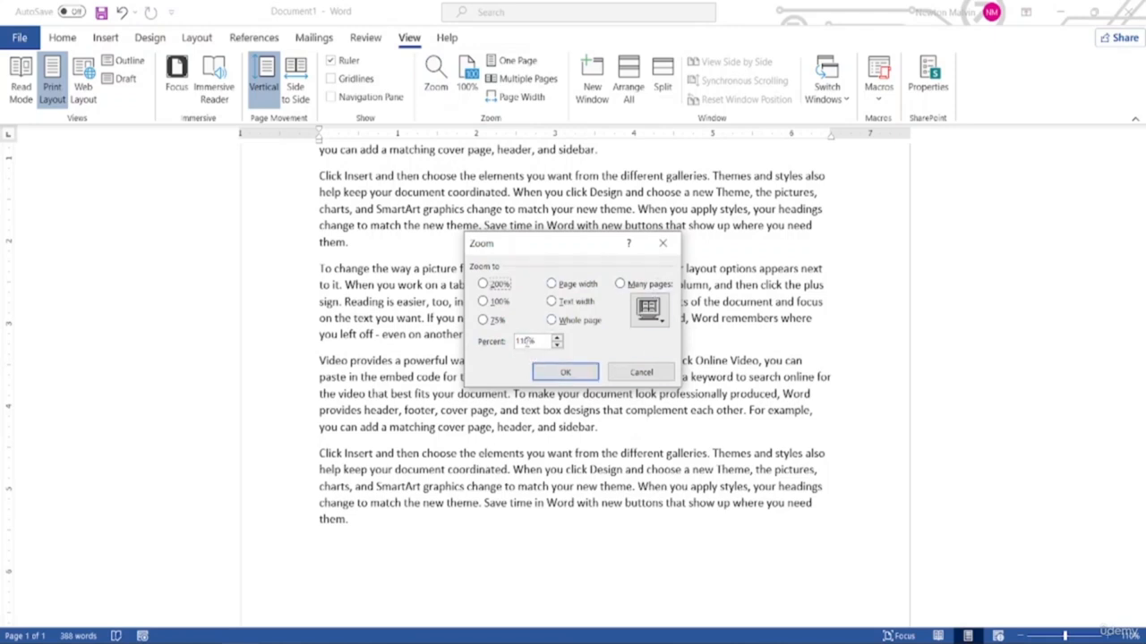
pyautogui.press('BackSpace')
pyautogui.write('0')
pyautogui.press('Return')
pyautogui.scroll(1, 660, 348)
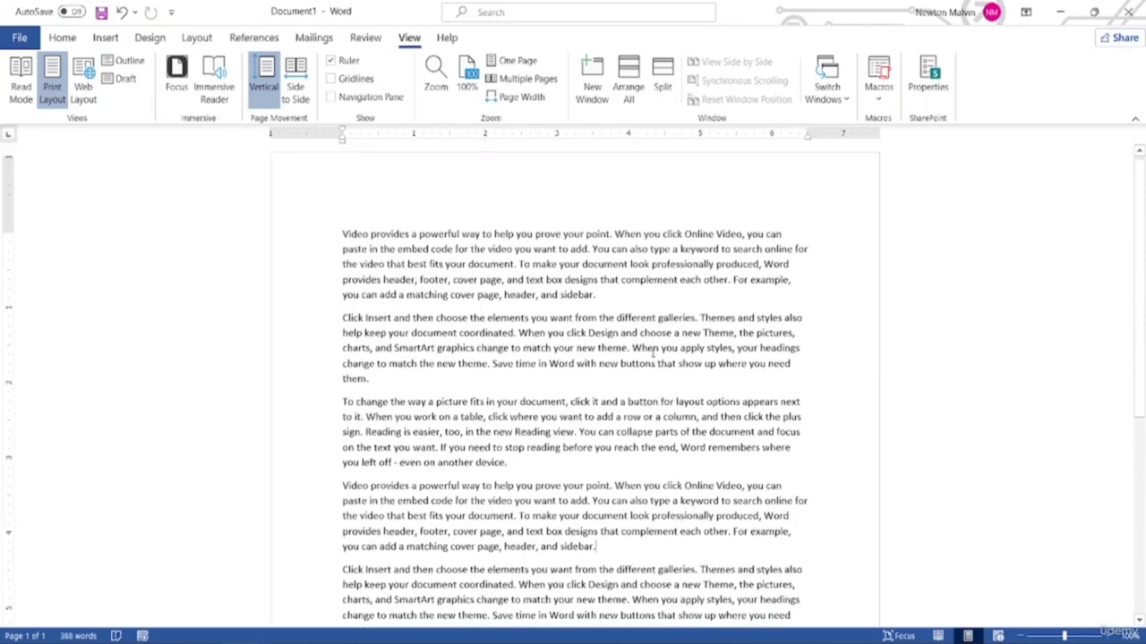
pyautogui.scroll(-4, 652, 351)
pyautogui.scroll(3, 653, 352)
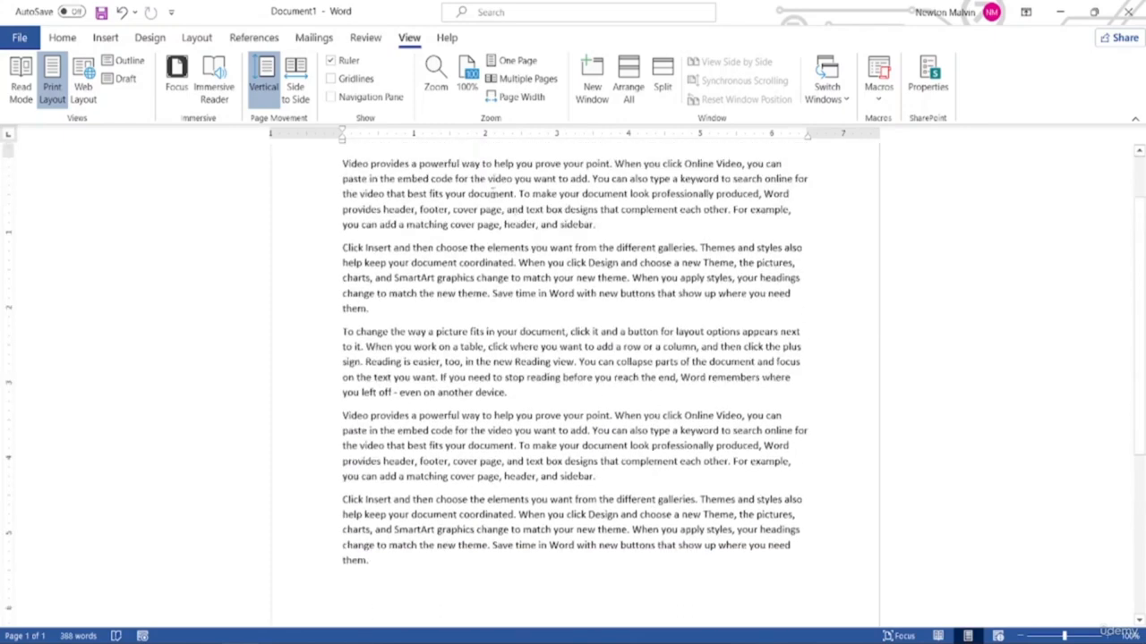
# Enter 200 as the Zoom dialog percentage to enlarge the page to 200%
pyautogui.click(435, 76)
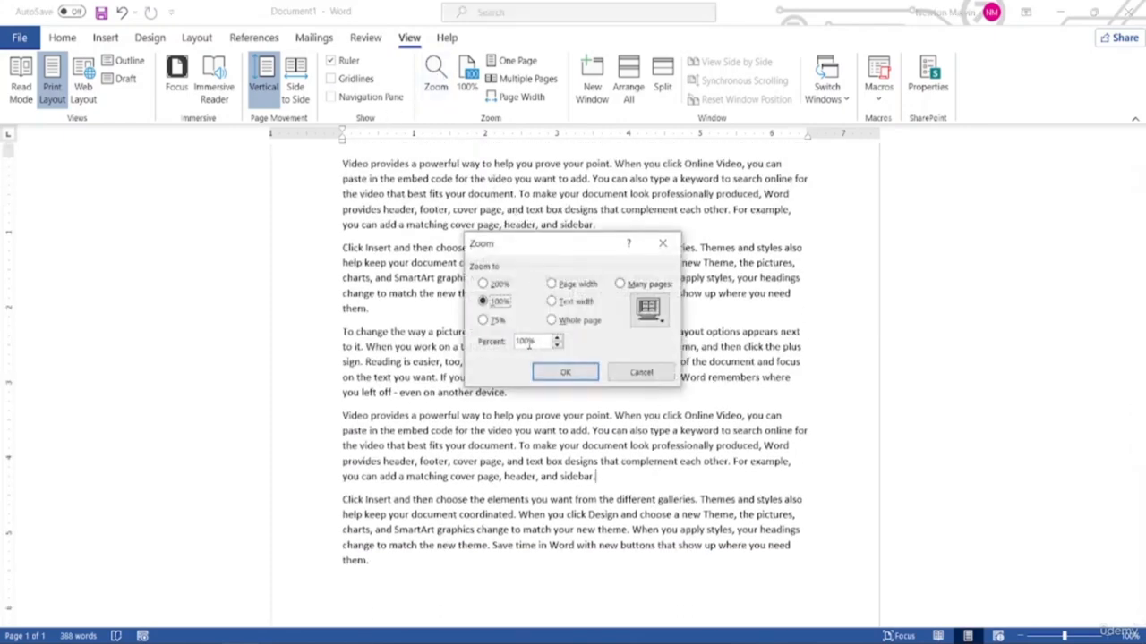
pyautogui.press('BackSpace')
pyautogui.press('BackSpace')
pyautogui.press('BackSpace')
pyautogui.write('200')
pyautogui.click(564, 371)
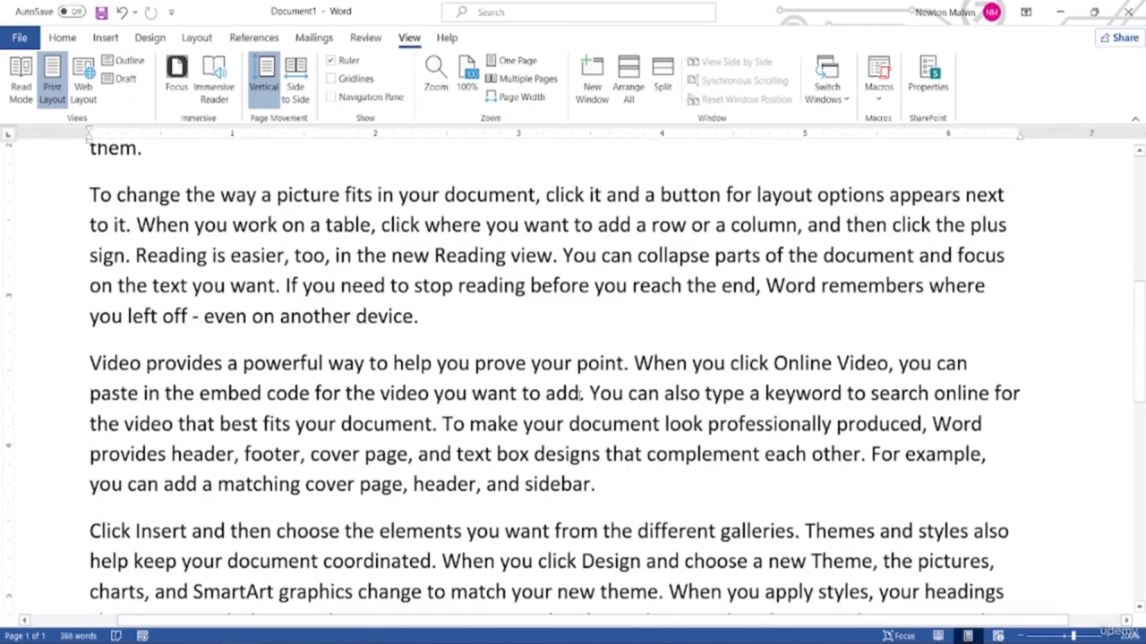
pyautogui.scroll(6, 565, 371)
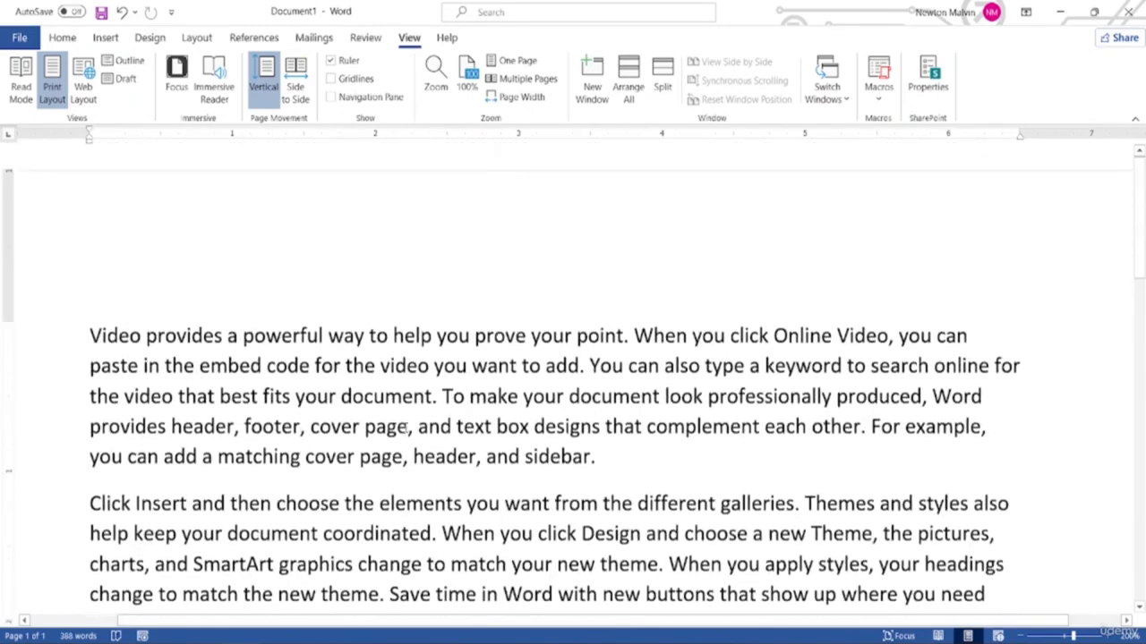
pyautogui.scroll(-10, 409, 427)
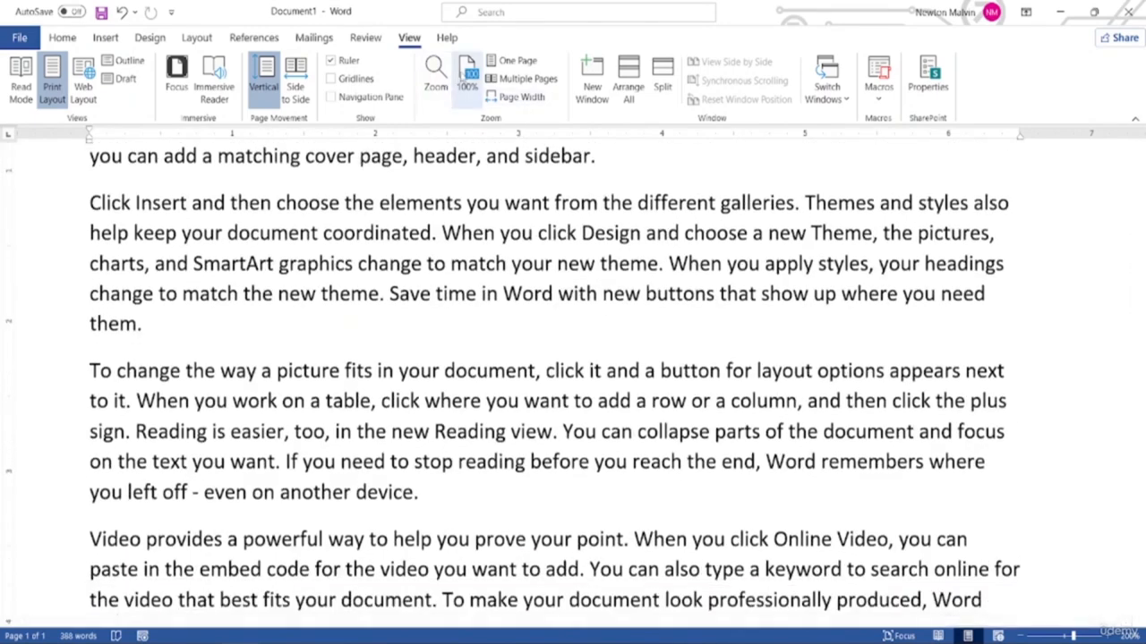
# Reset to 100%, then drag the zoom slider right to enlarge the text greatly
pyautogui.click(467, 76)
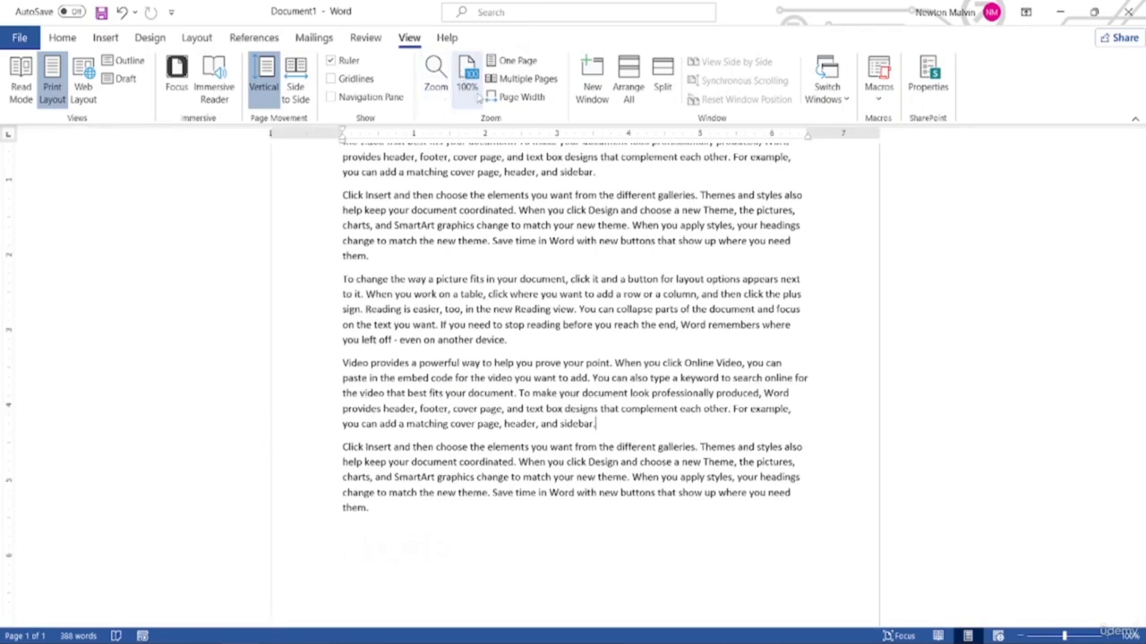
pyautogui.scroll(2, 426, 243)
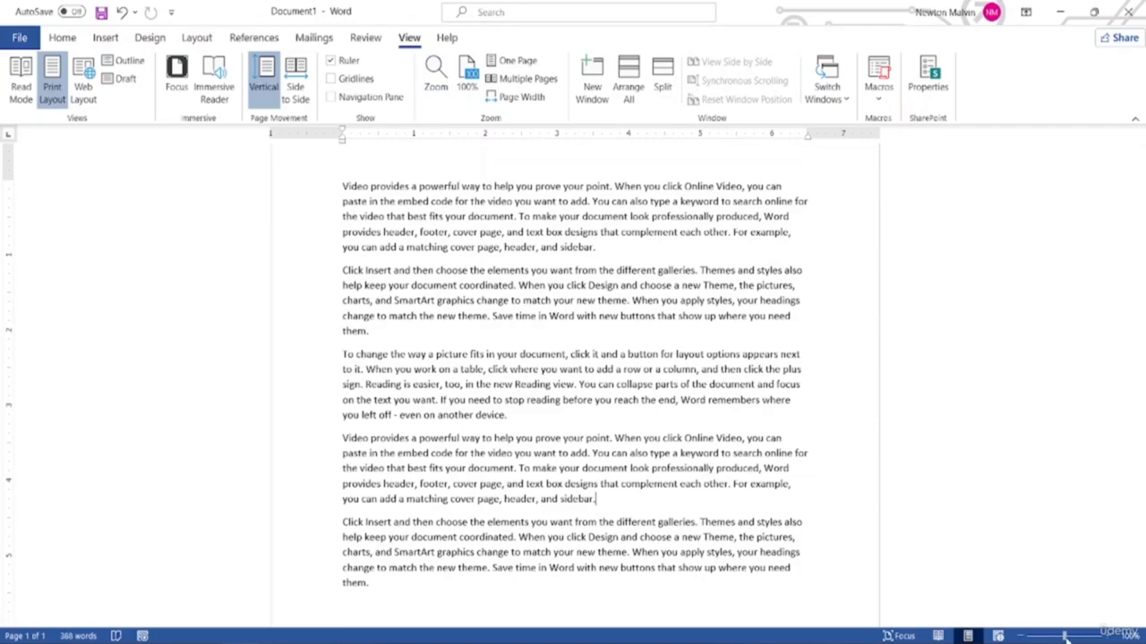
pyautogui.moveTo(1064, 636); pyautogui.dragTo(1091, 636)
pyautogui.scroll(-3, 923, 523)
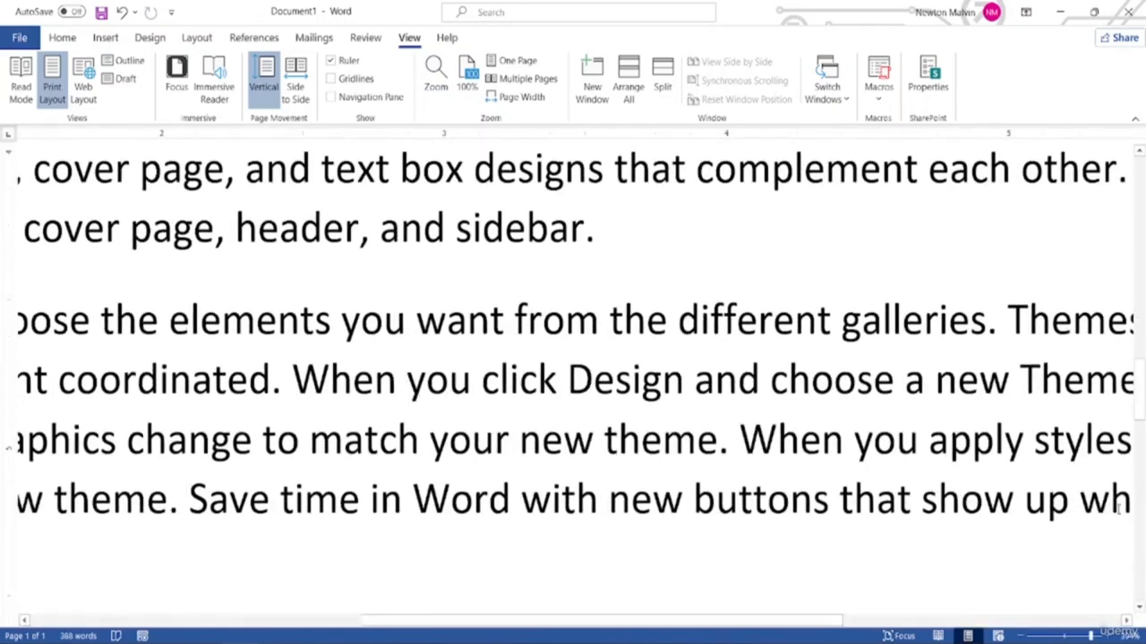
pyautogui.scroll(-9, 523, 459)
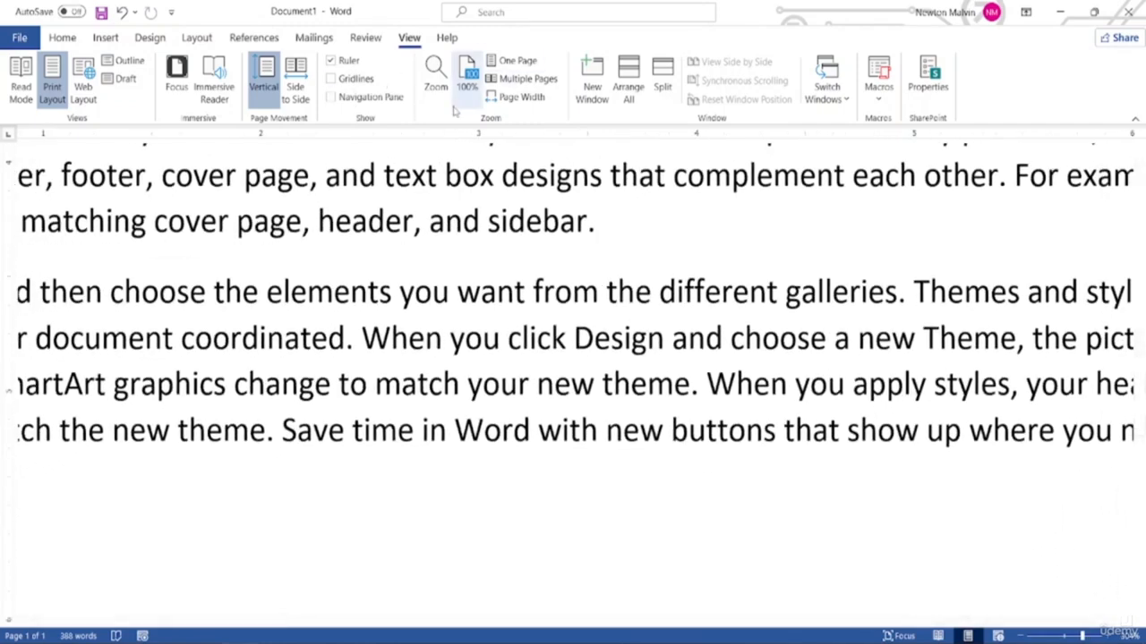
# Return the zoom to 100% with View > 100% and scroll through the sample text
pyautogui.click(462, 86)
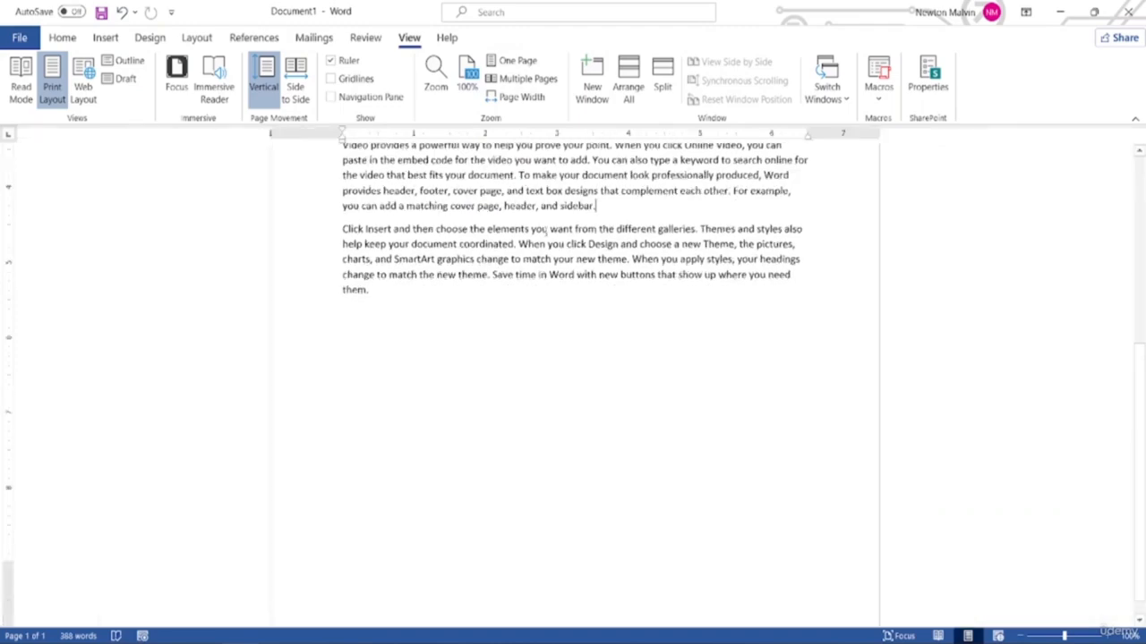
pyautogui.scroll(4, 544, 279)
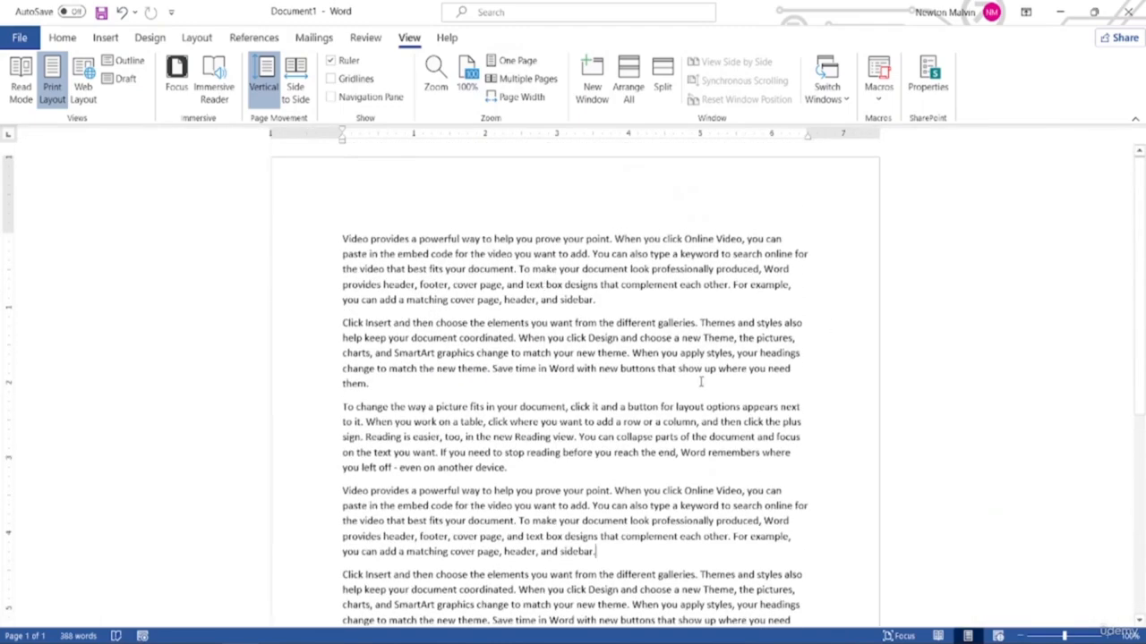
pyautogui.scroll(-2, 573, 537)
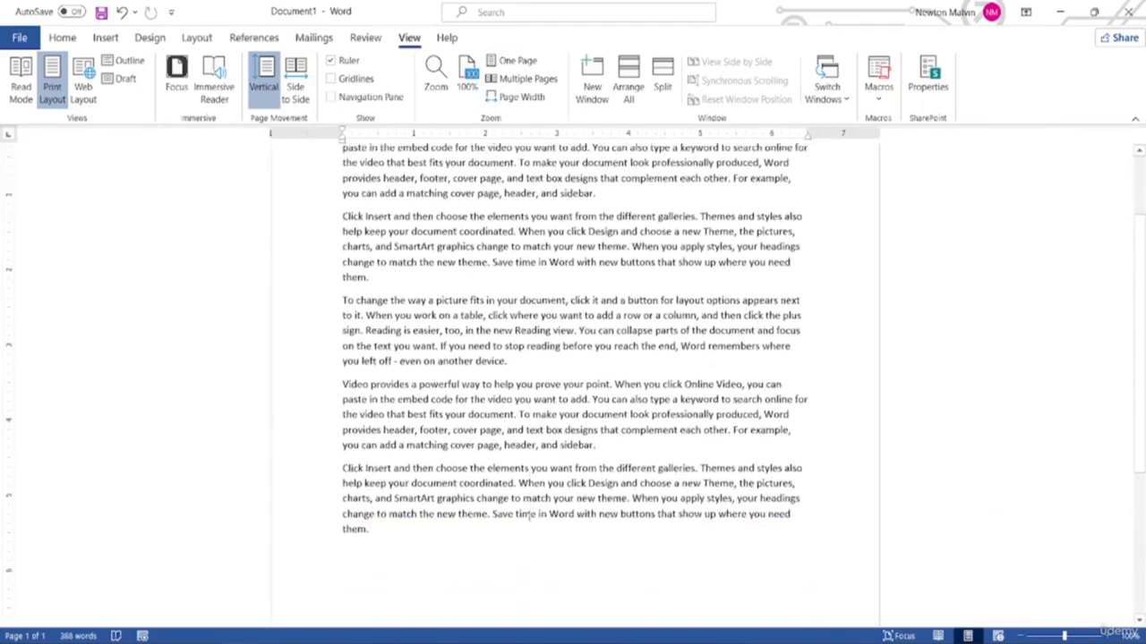
pyautogui.scroll(2, 537, 524)
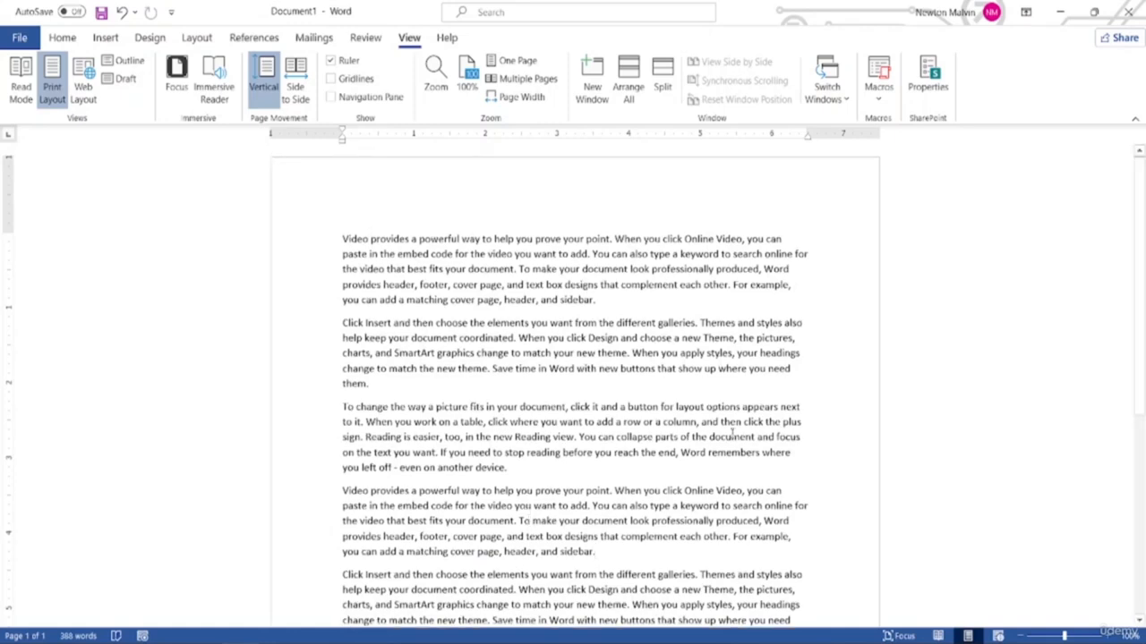
pyautogui.scroll(-2, 722, 427)
pyautogui.scroll(2, 686, 431)
pyautogui.scroll(-3, 629, 355)
pyautogui.scroll(-6, 629, 355)
pyautogui.scroll(9, 630, 354)
pyautogui.scroll(-3, 341, 267)
pyautogui.scroll(3, 629, 158)
pyautogui.scroll(-2, 526, 327)
pyautogui.scroll(2, 507, 327)
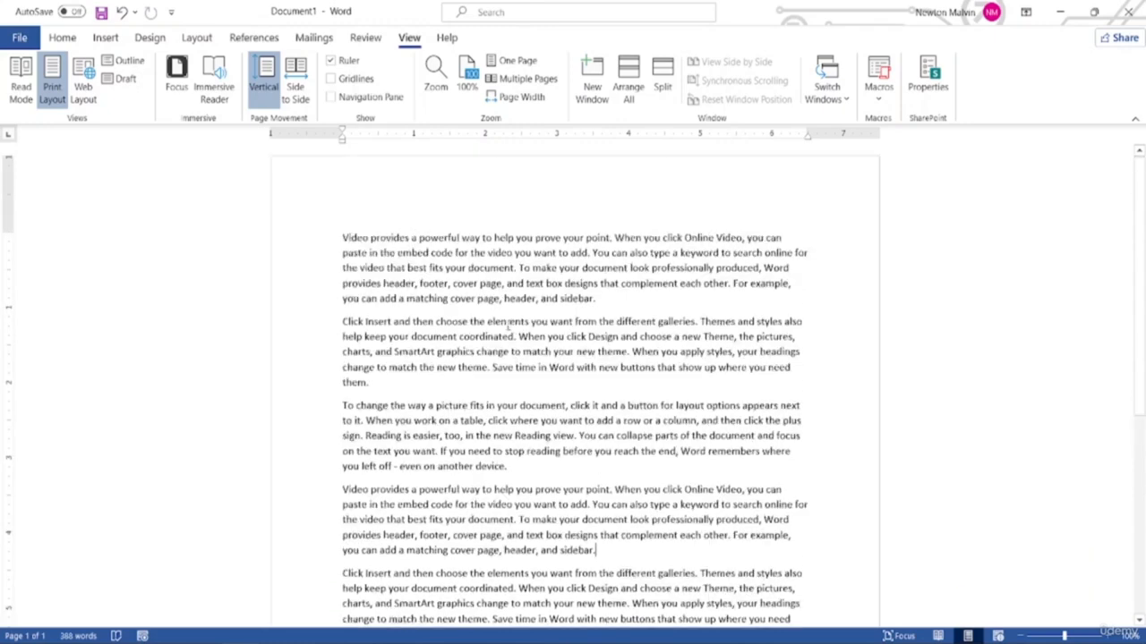
pyautogui.scroll(-2, 507, 316)
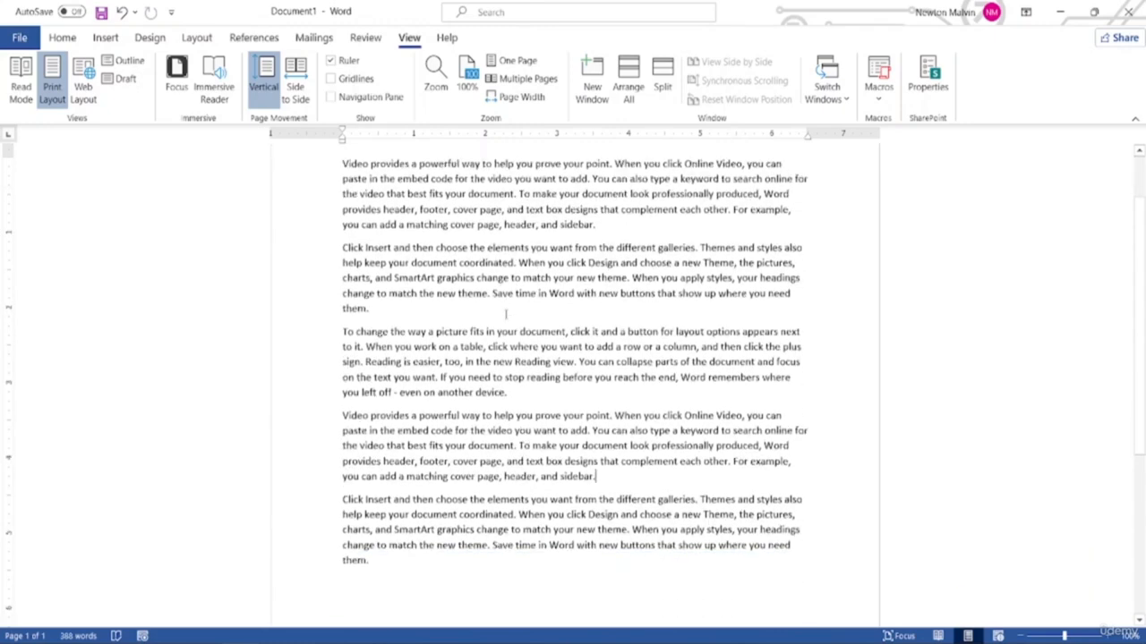
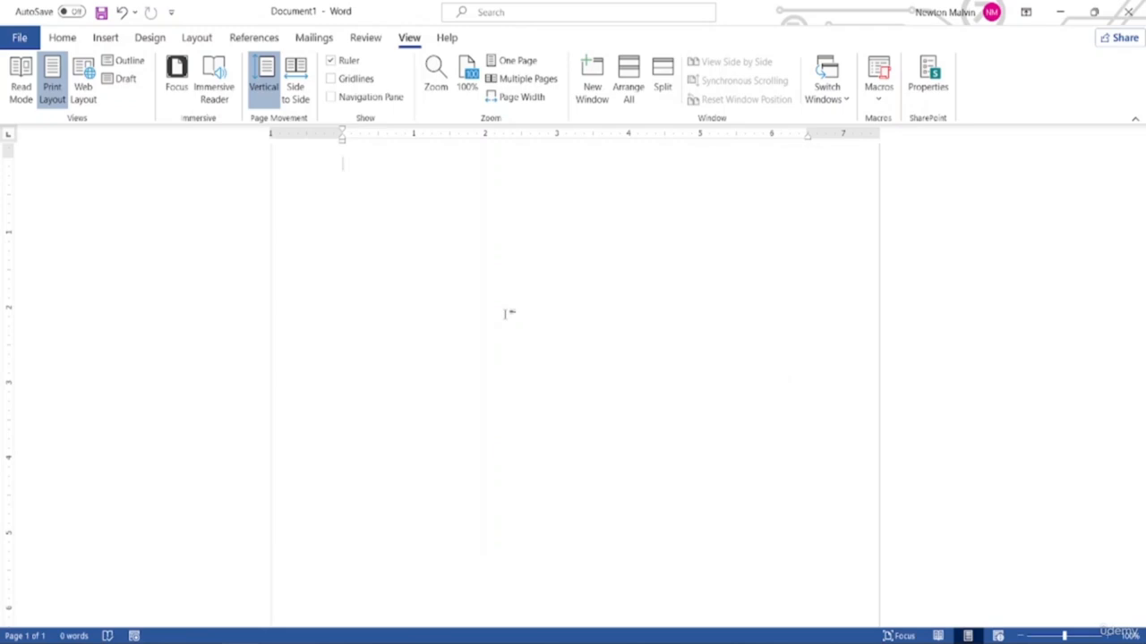
# Type the sentence 'In MS Word you can use an teprlate freely.' on the blank page
pyautogui.scroll(2, 508, 313)
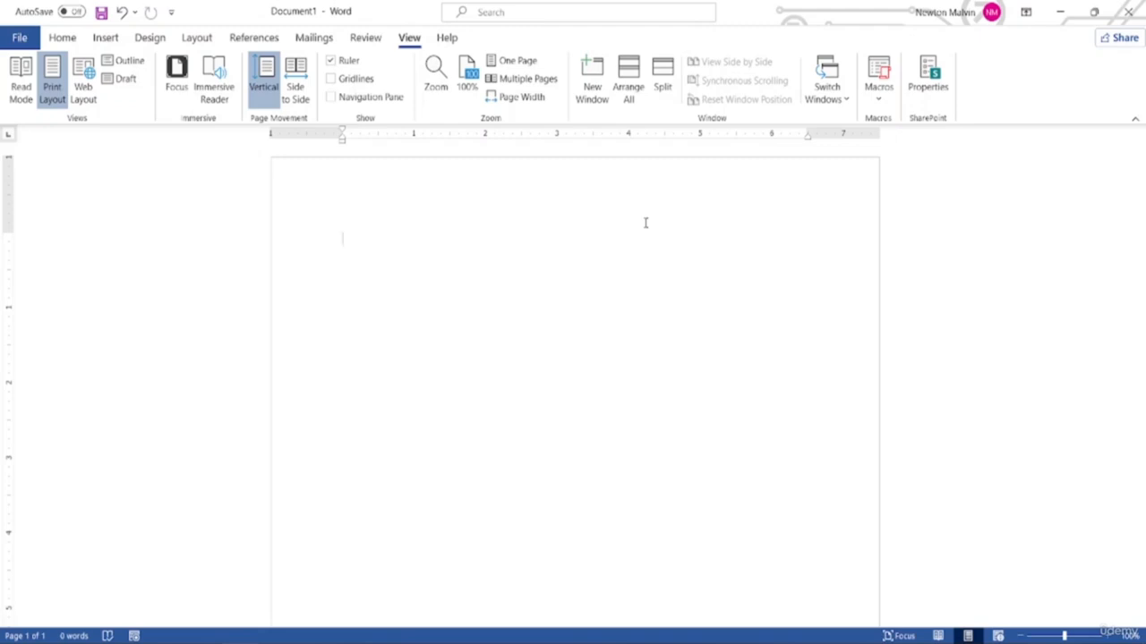
pyautogui.write('Word')
pyautogui.press('BackSpace')
pyautogui.press('BackSpace')
pyautogui.press('BackSpace')
pyautogui.press('BackSpace')
pyautogui.write('In MS Word Y')
pyautogui.press('BackSpace')
pyautogui.write('you can use')
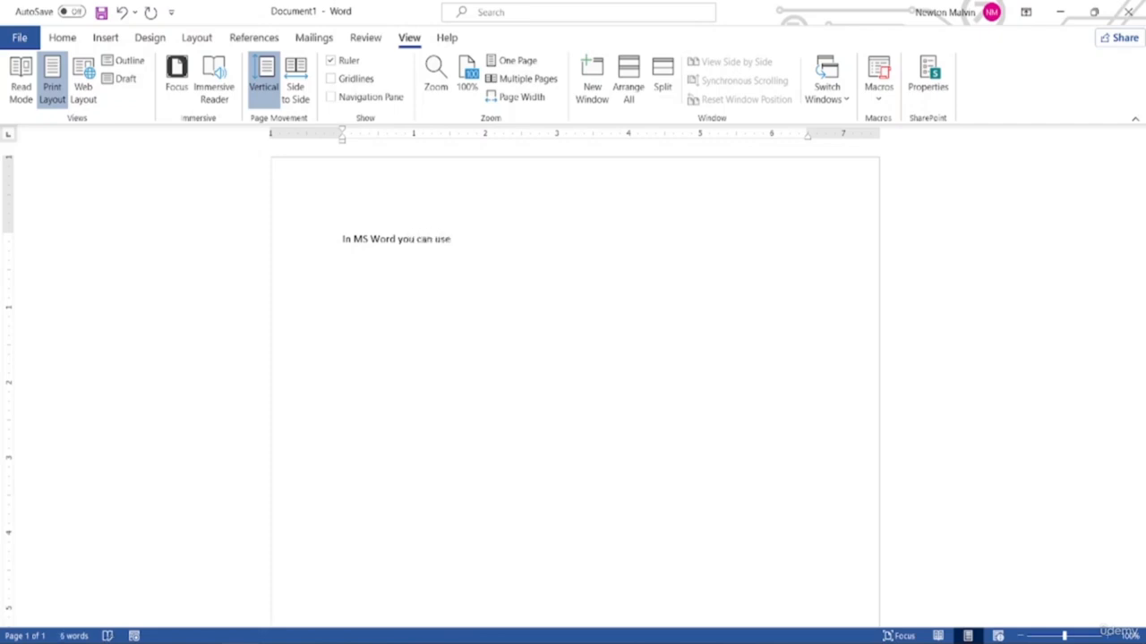
pyautogui.write(' an teprlate t')
pyautogui.press('BackSpace')
pyautogui.write('freely.')
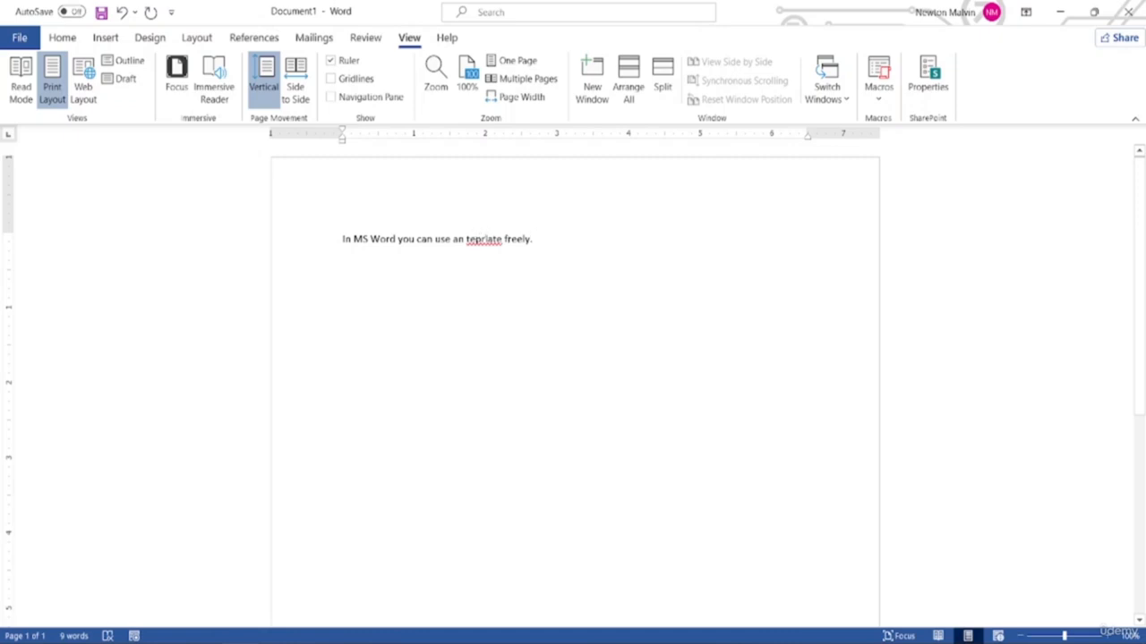
# Replace the red-underlined 'teprlate' with the spelling suggestion 'template'
pyautogui.rightClick(482, 240)
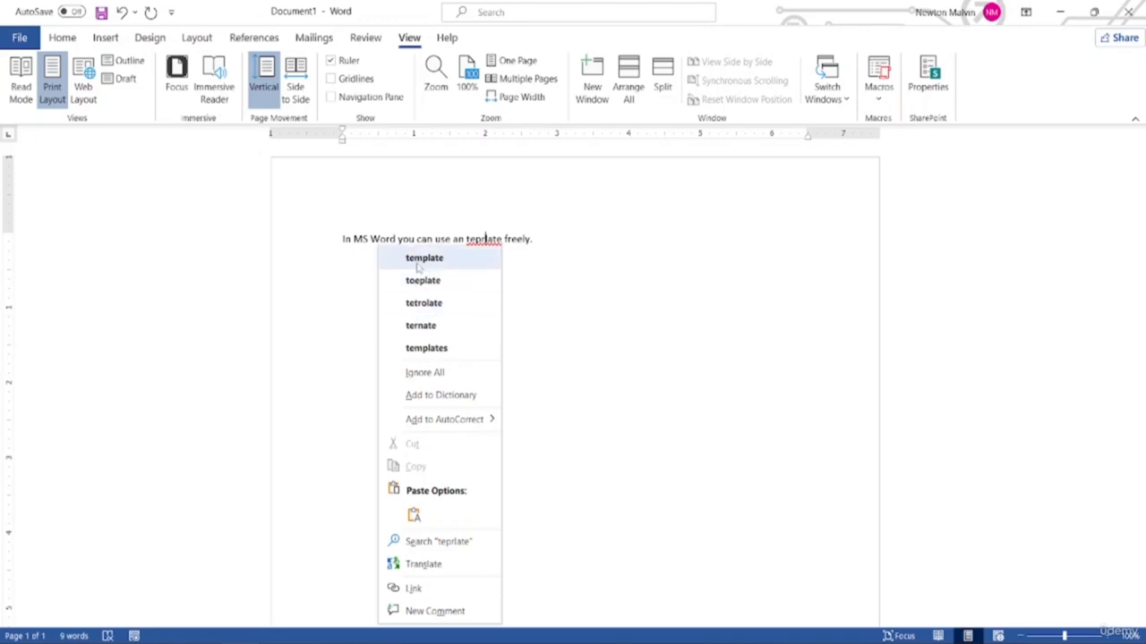
pyautogui.click(431, 261)
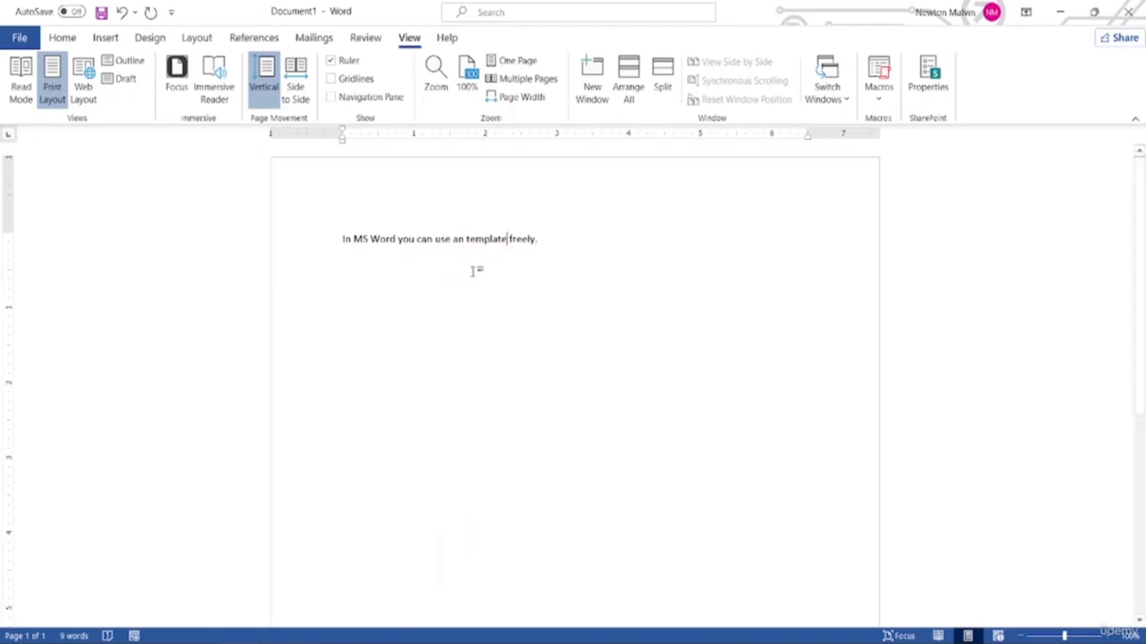
pyautogui.click(562, 250)
# Use Review > Spelling & Grammar to change 'an template' to 'a template', then close the pane
pyautogui.click(367, 39)
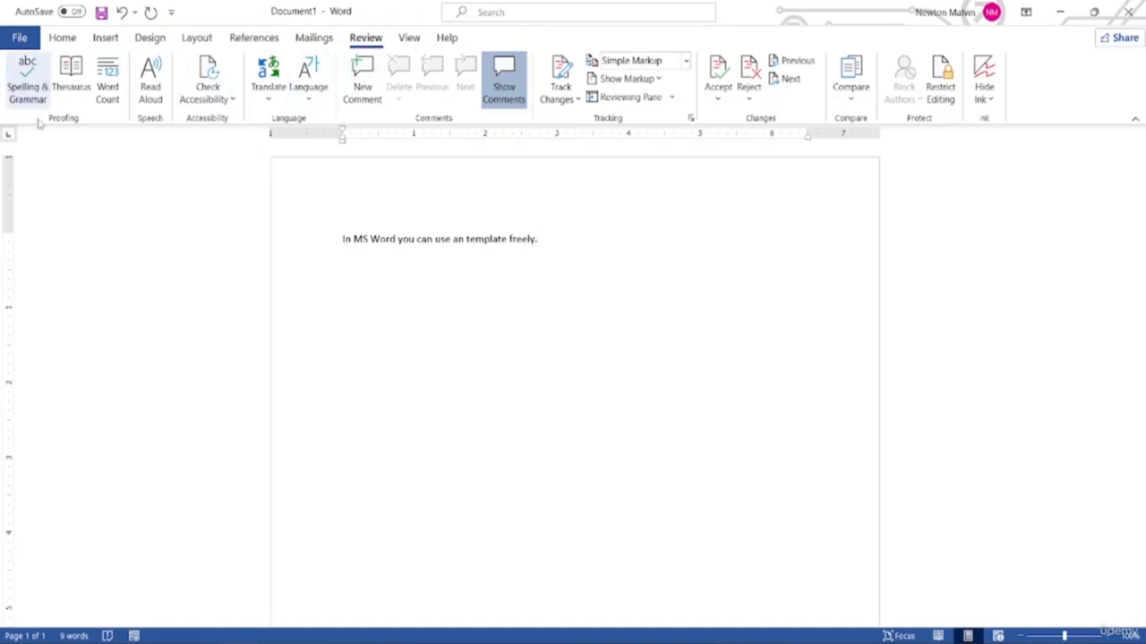
pyautogui.click(34, 99)
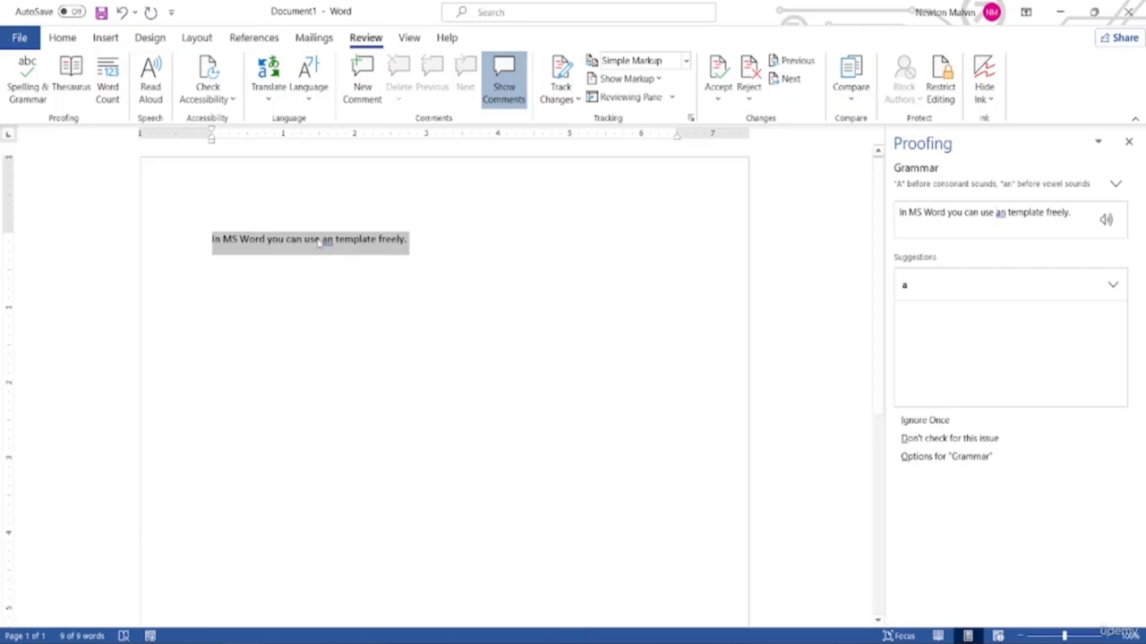
pyautogui.rightClick(327, 242)
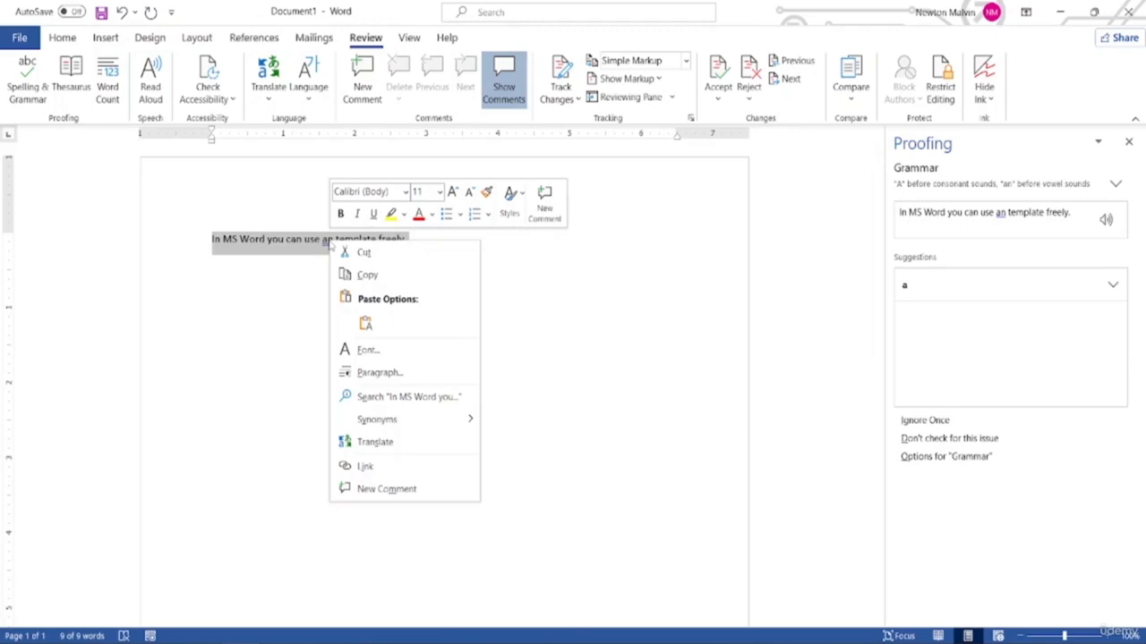
pyautogui.press('Escape')
pyautogui.click(327, 242)
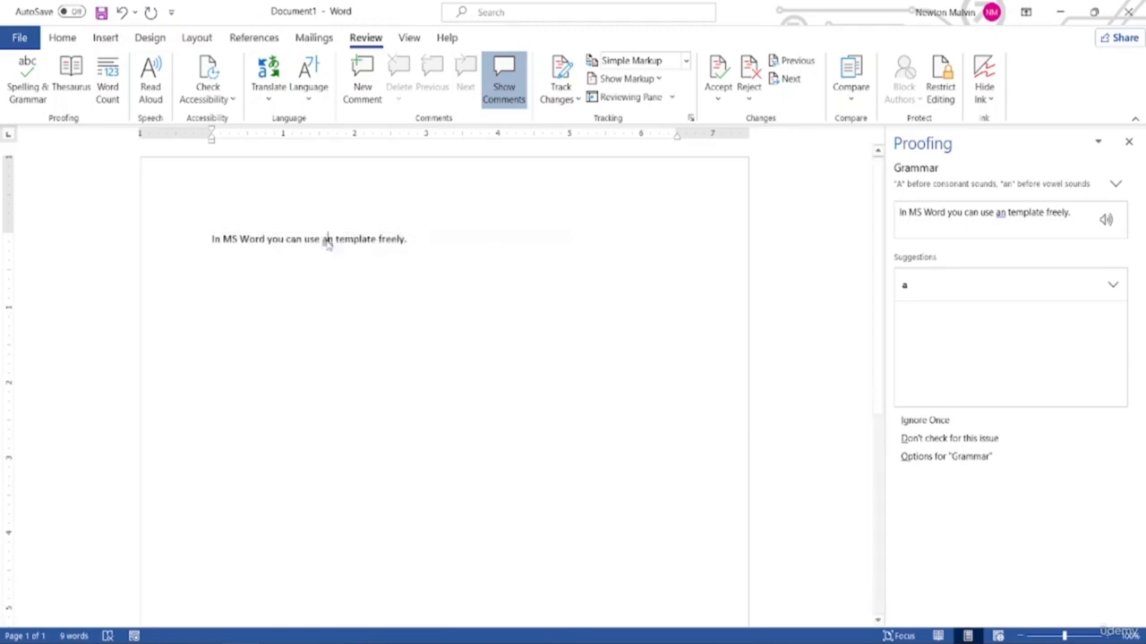
pyautogui.rightClick(327, 243)
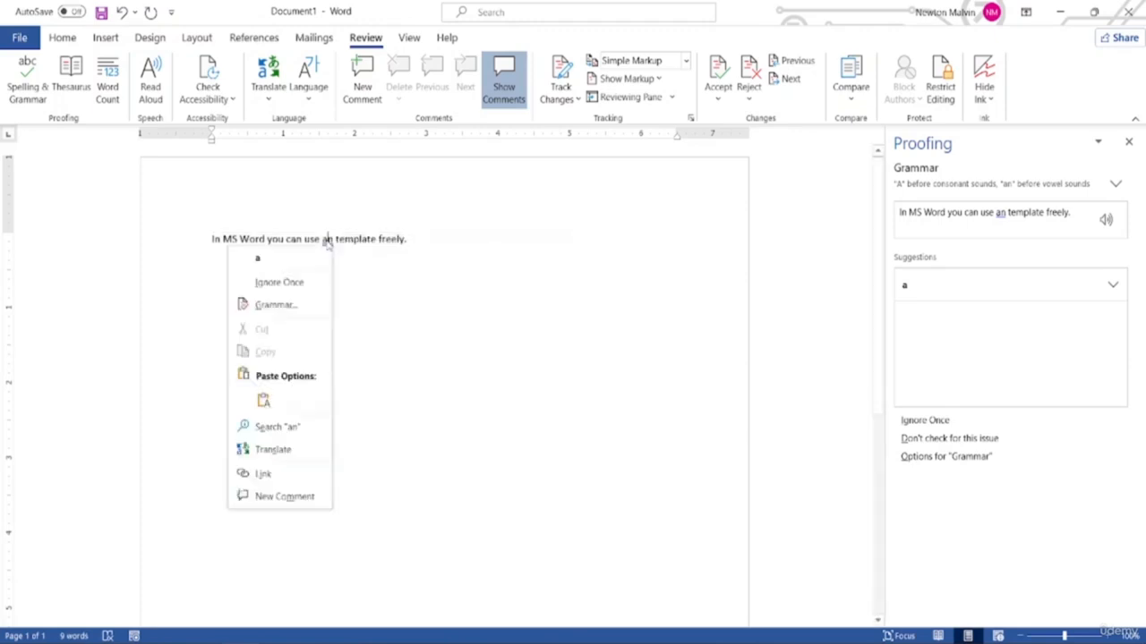
pyautogui.click(264, 266)
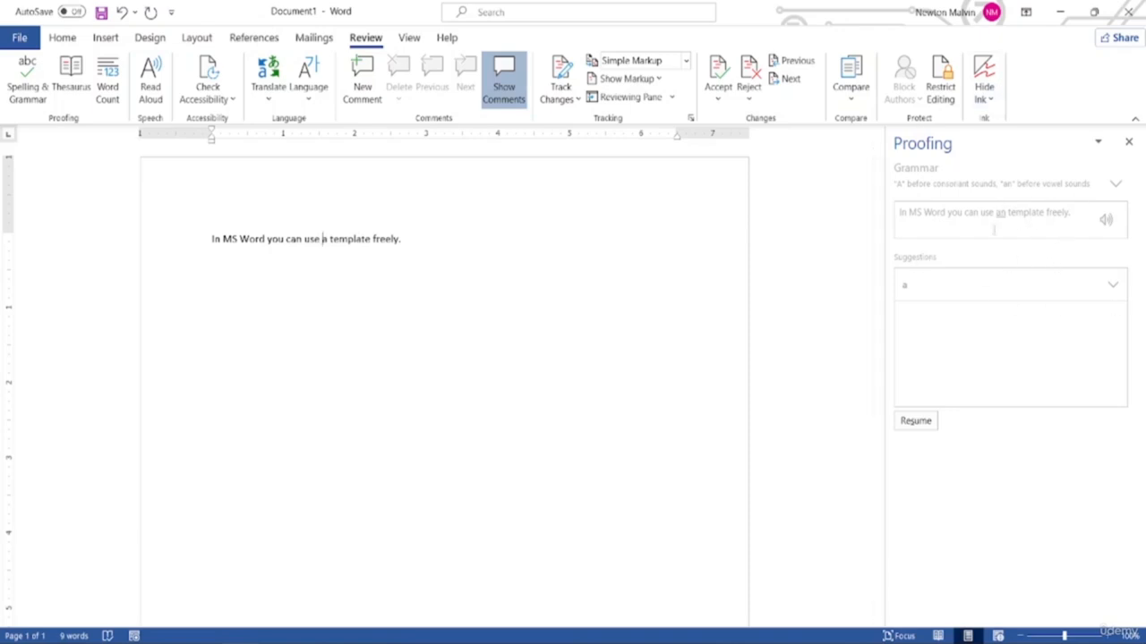
pyautogui.click(1128, 141)
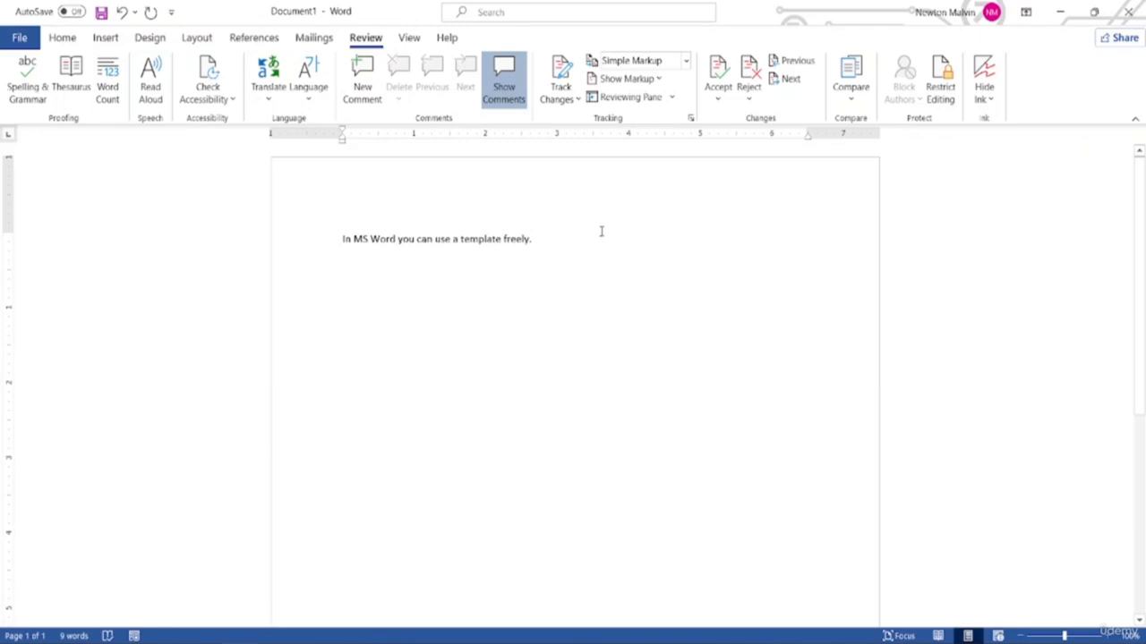
pyautogui.click(23, 45)
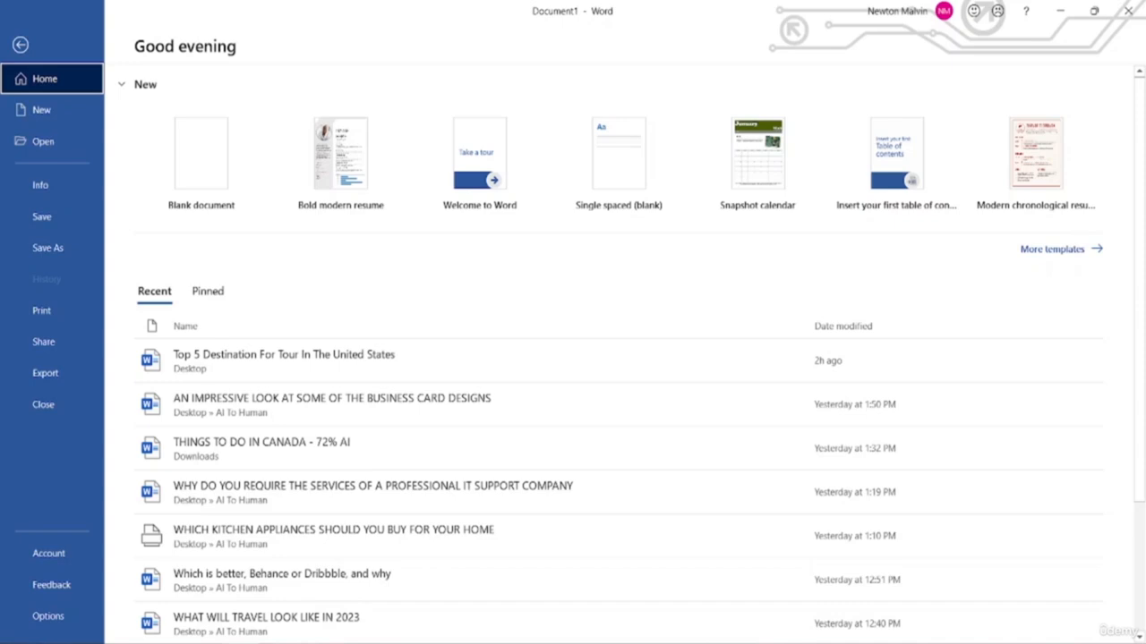
pyautogui.click(49, 616)
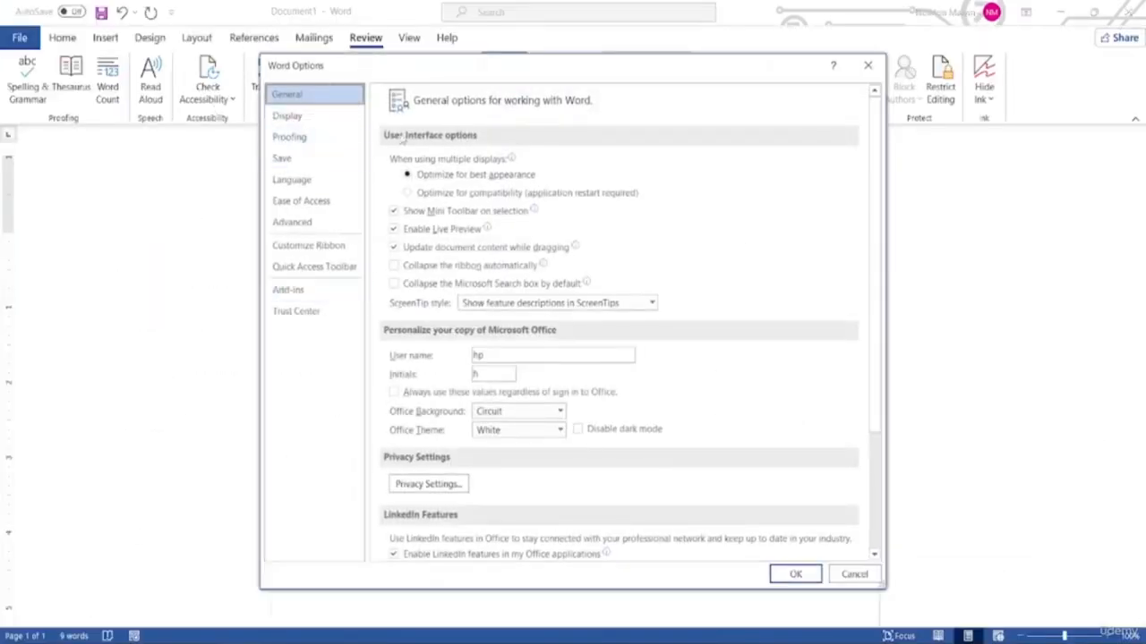
pyautogui.click(295, 137)
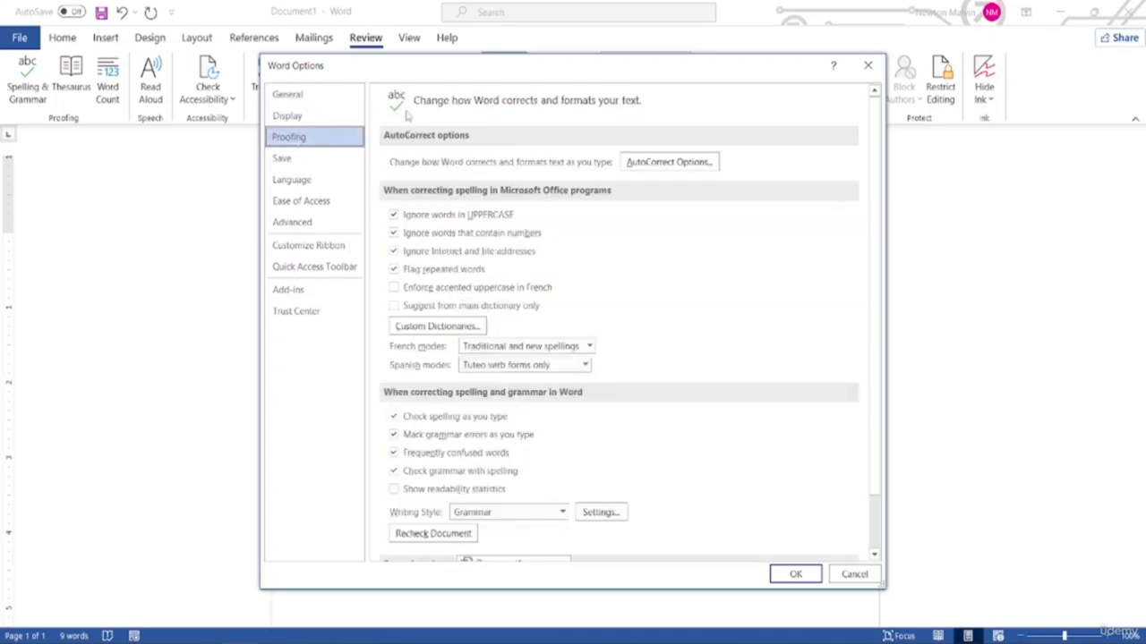
pyautogui.scroll(-1, 588, 345)
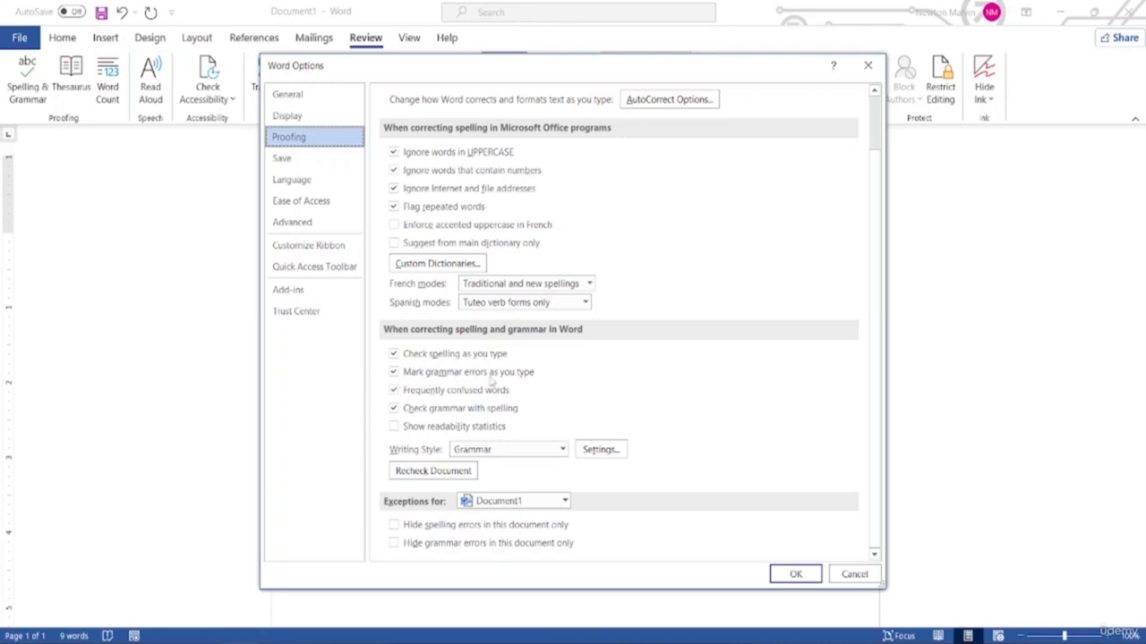
pyautogui.click(392, 374)
pyautogui.click(392, 374)
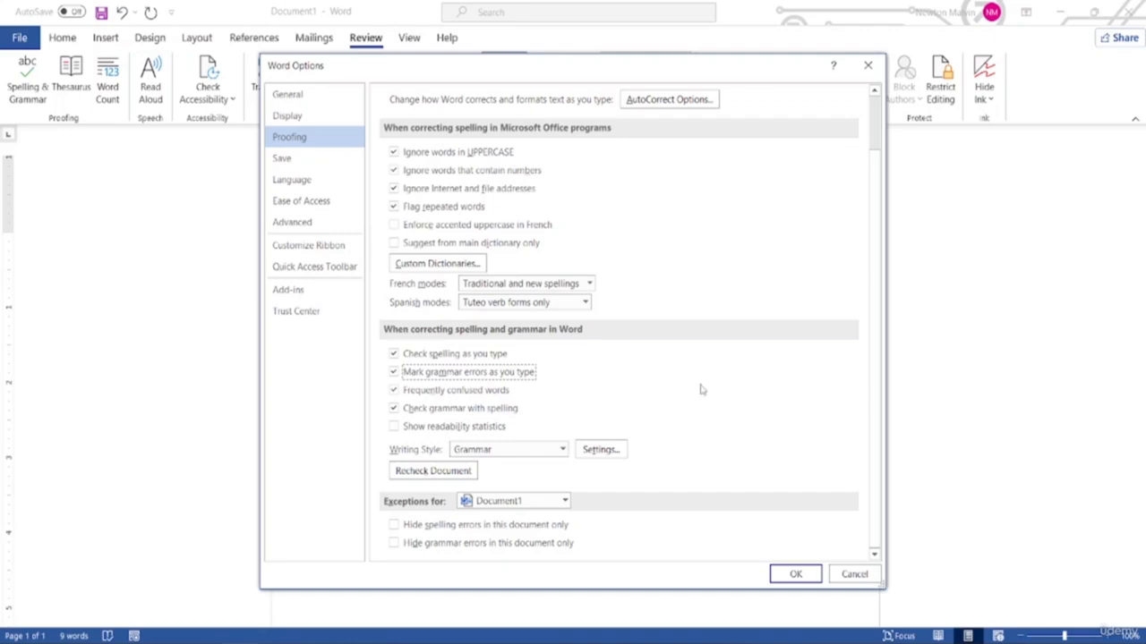
pyautogui.click(795, 575)
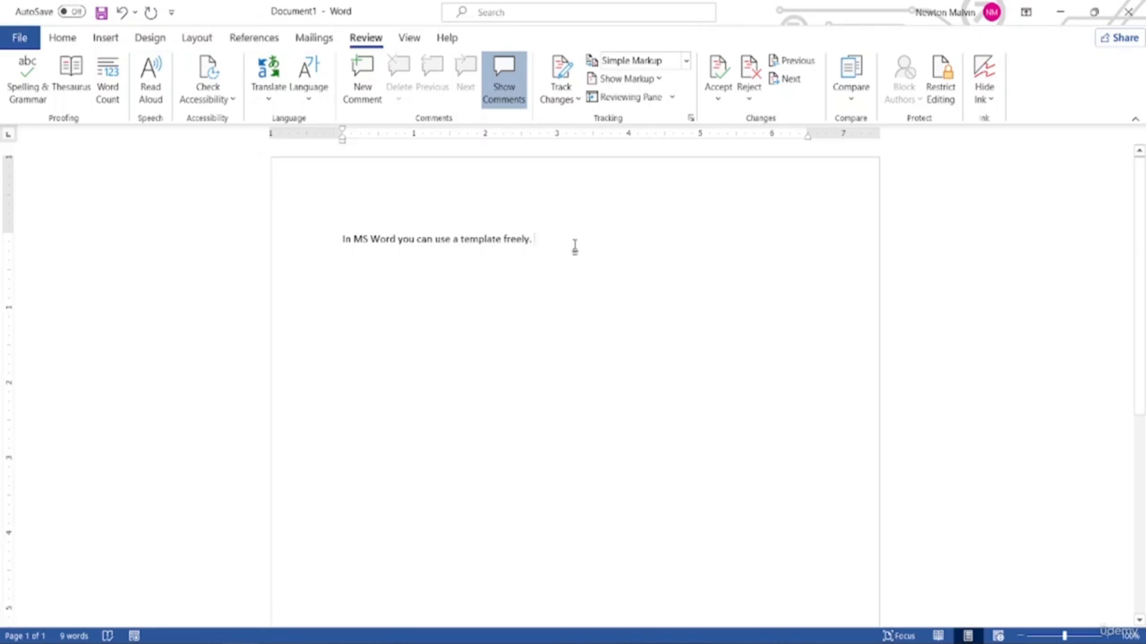
# Type 'When I start a article.' and correct it to 'an article' with the grammar check
pyautogui.write('Wh')
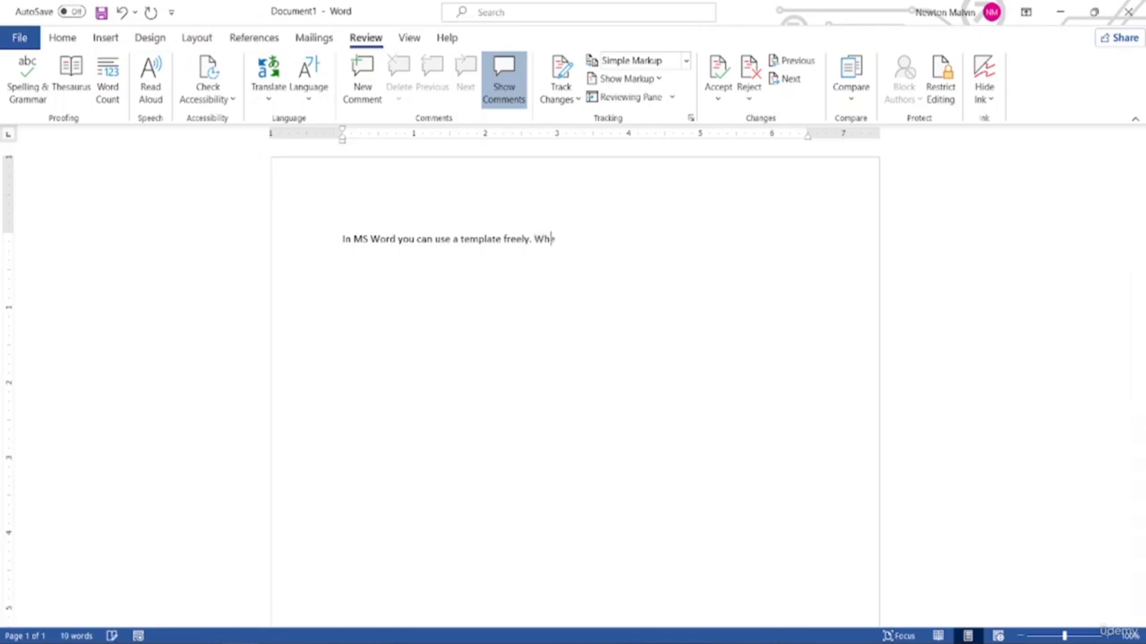
pyautogui.write('en I start a article.')
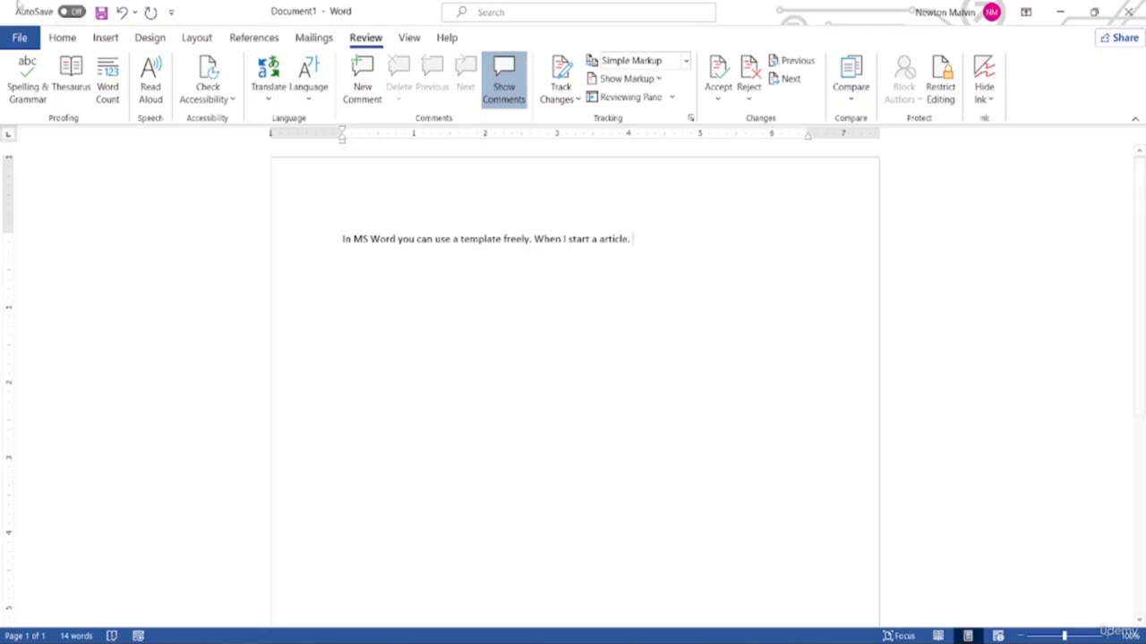
pyautogui.click(31, 100)
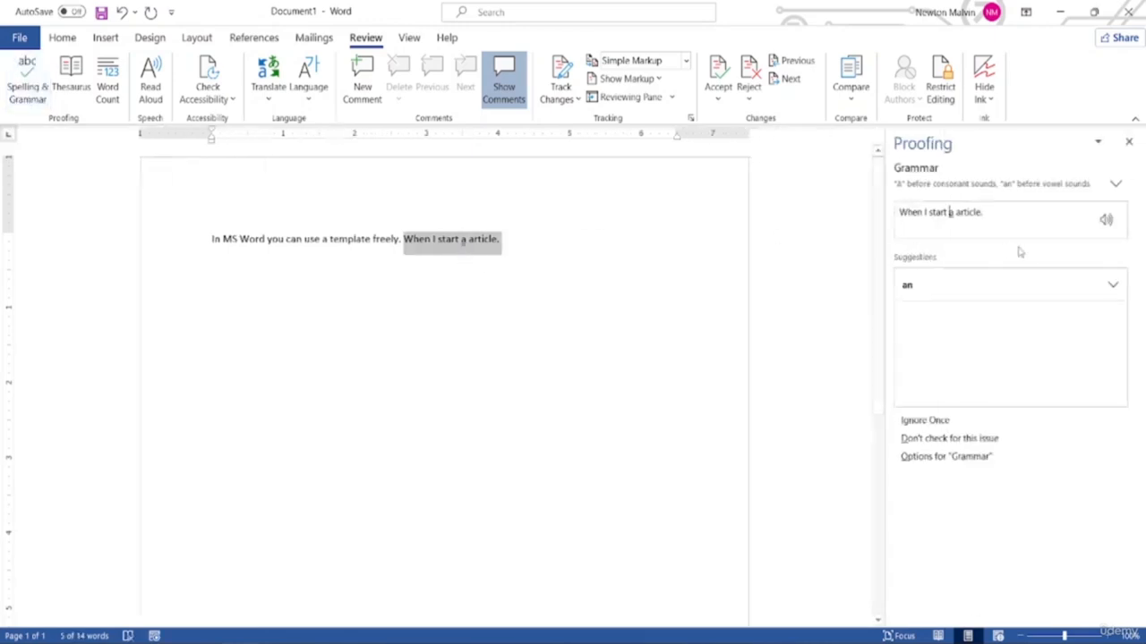
pyautogui.click(947, 212)
pyautogui.click(464, 245)
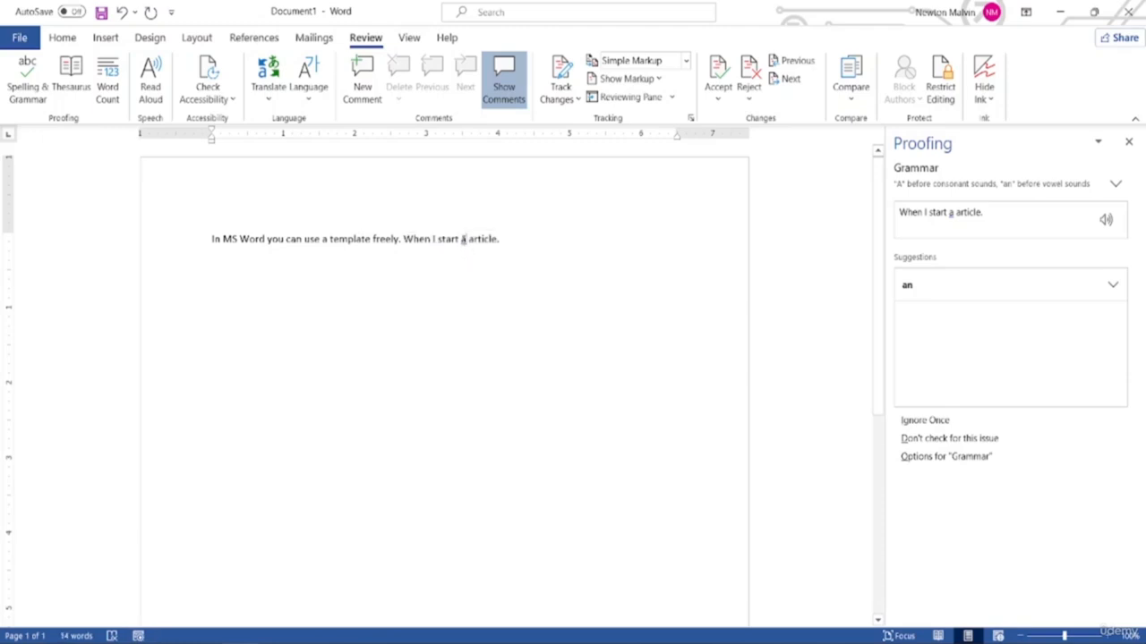
pyautogui.rightClick(464, 240)
pyautogui.click(409, 261)
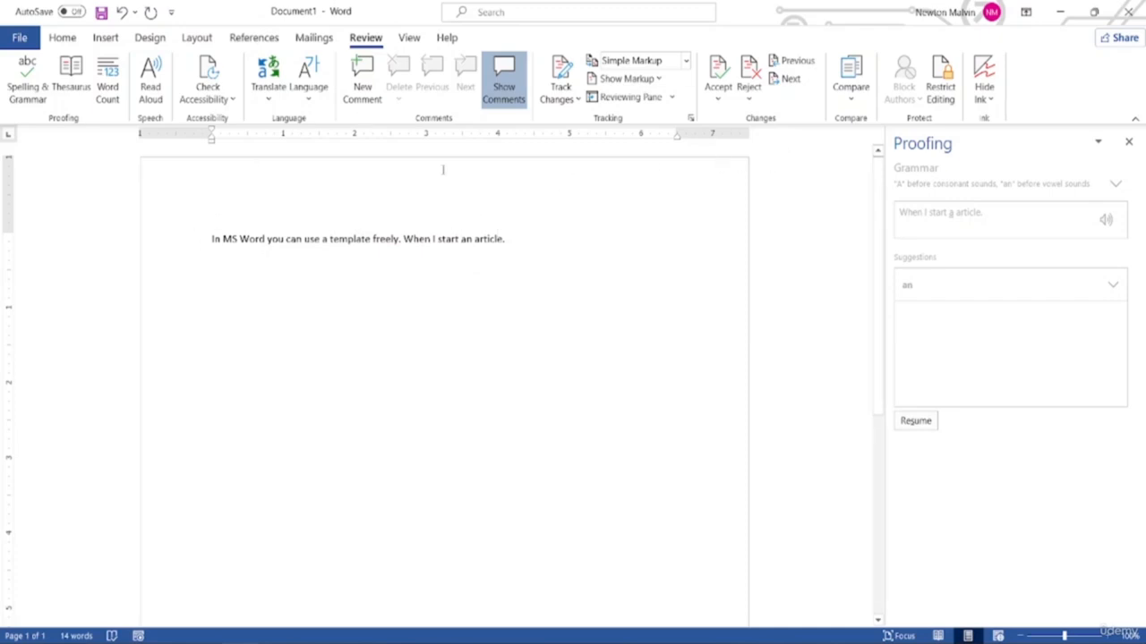
pyautogui.click(548, 240)
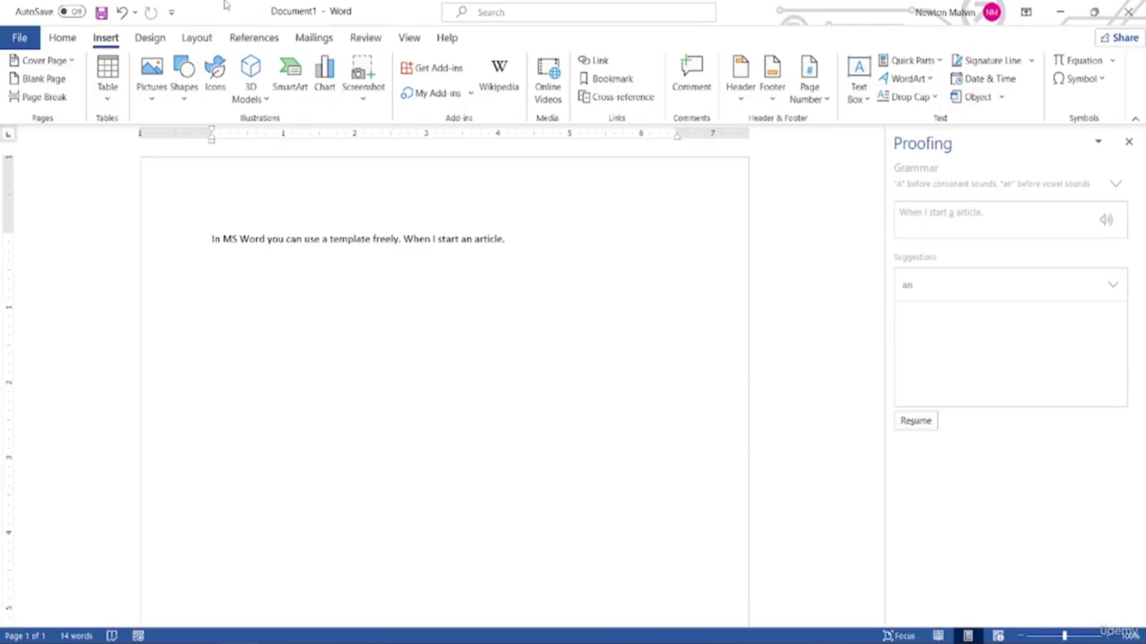
# Remove AutoSave, Save, Undo and Redo from the quick access toolbar
pyautogui.click(176, 16)
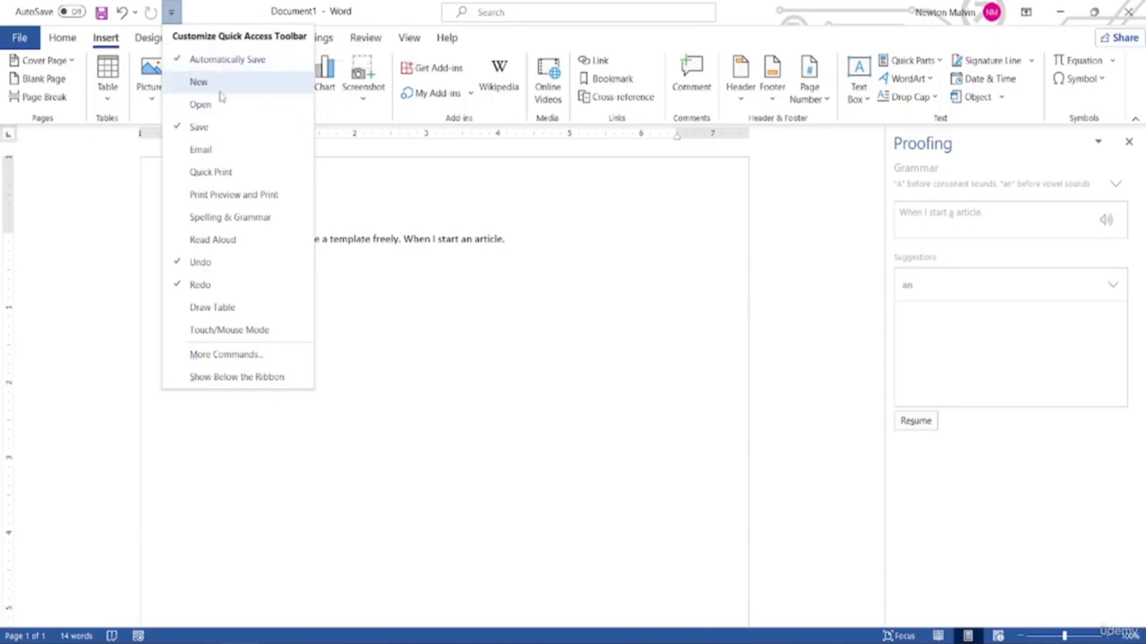
pyautogui.click(180, 65)
pyautogui.click(91, 12)
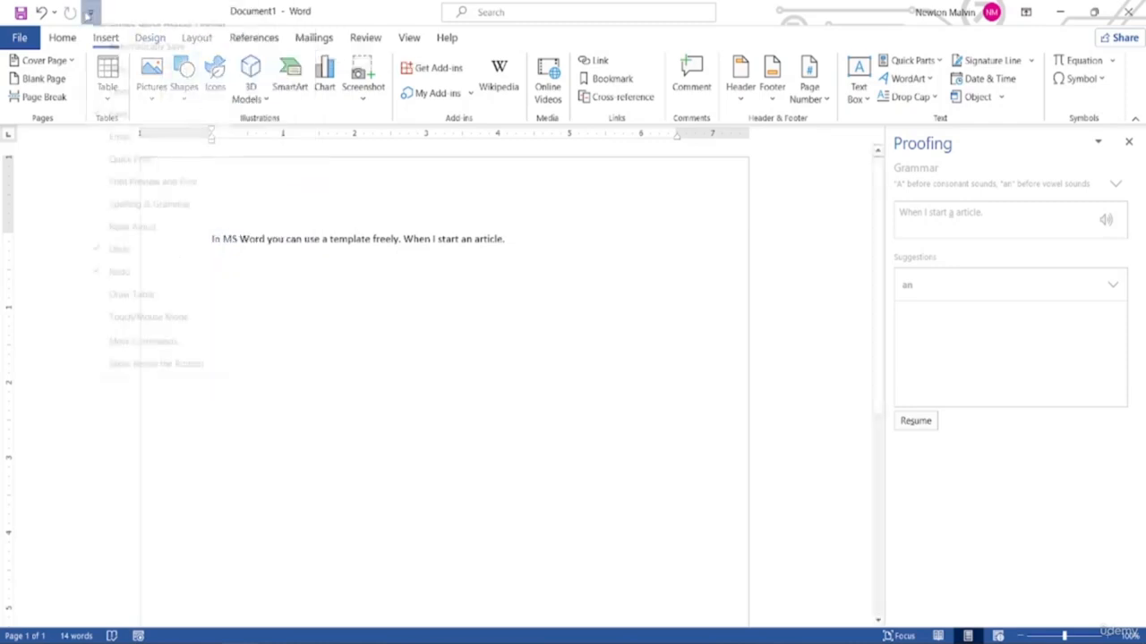
pyautogui.click(143, 126)
pyautogui.click(69, 12)
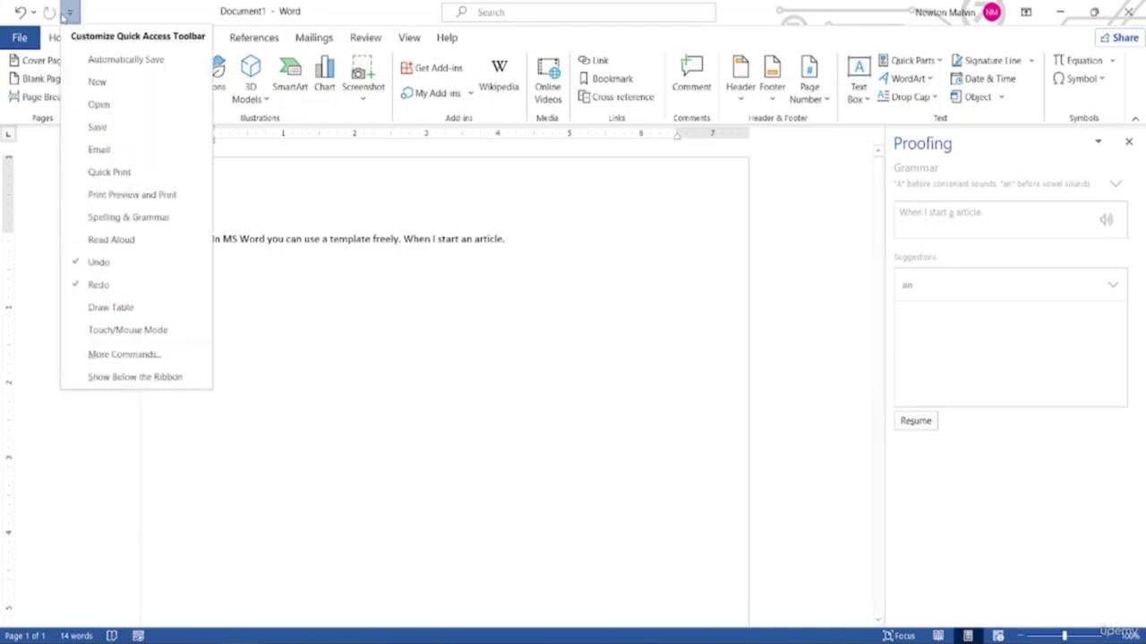
pyautogui.click(87, 260)
pyautogui.click(41, 12)
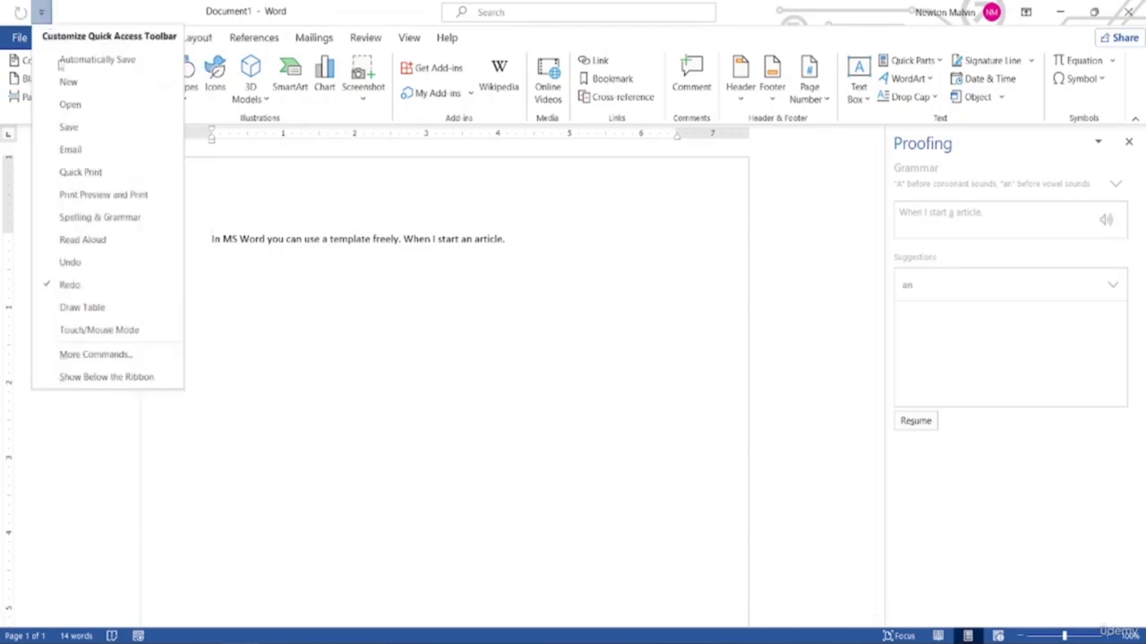
pyautogui.click(79, 290)
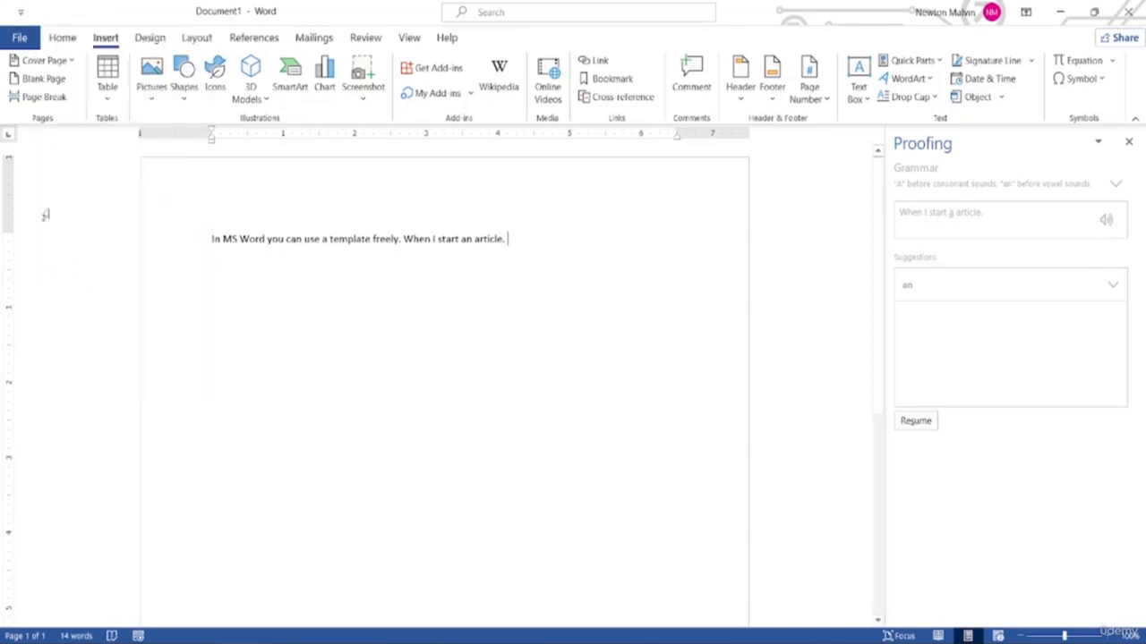
# Add New, Save and AutoSave shortcuts to the quick access toolbar
pyautogui.click(20, 12)
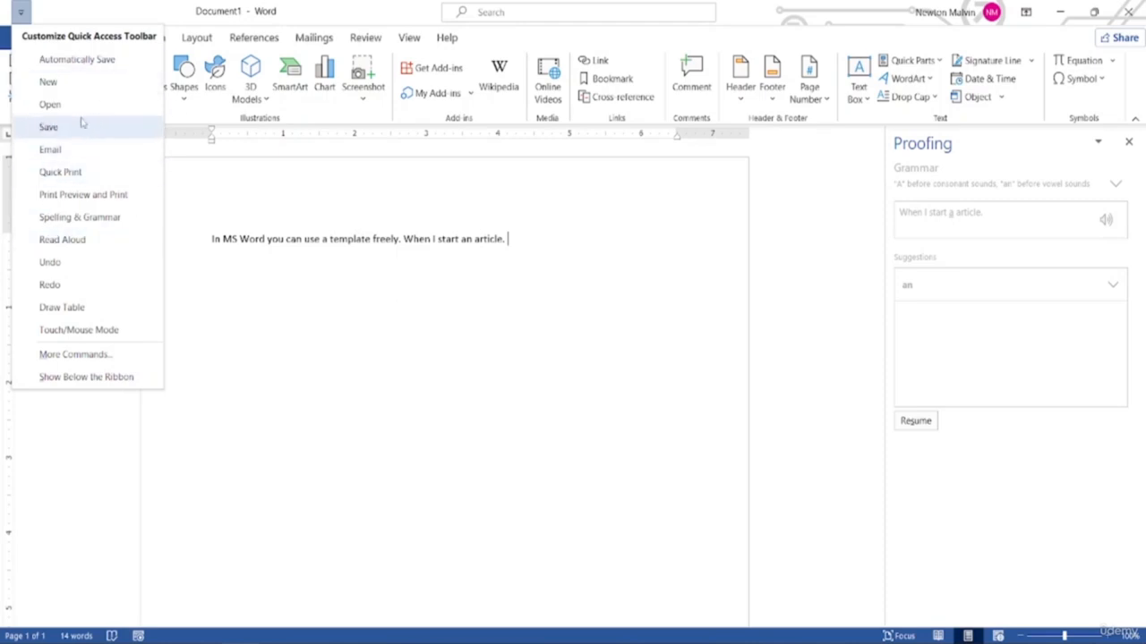
pyautogui.click(55, 82)
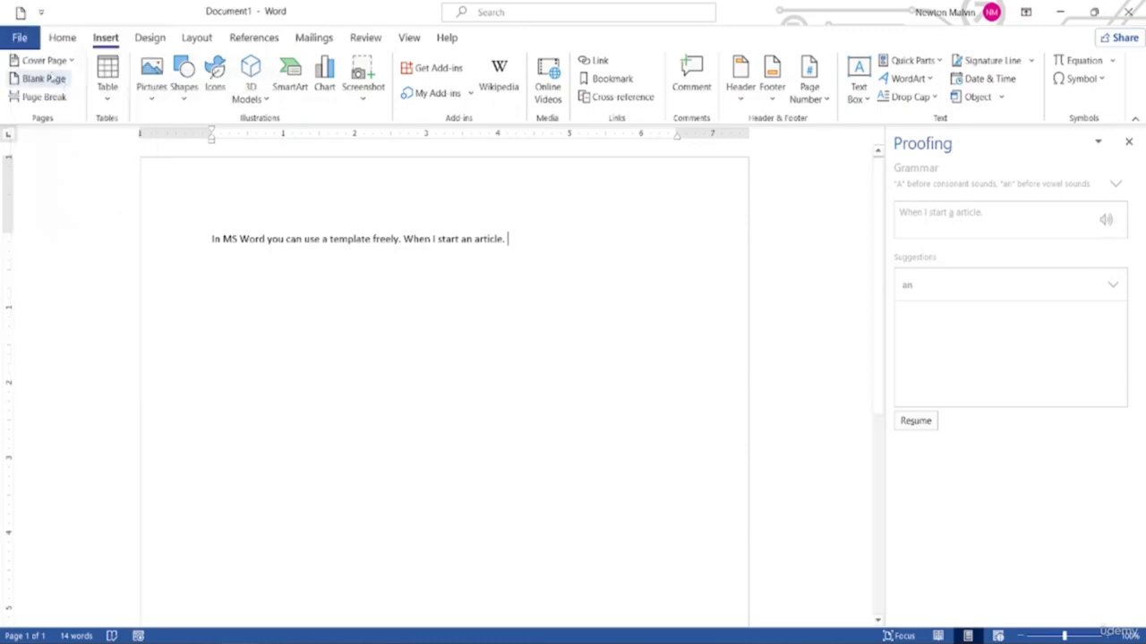
pyautogui.click(40, 12)
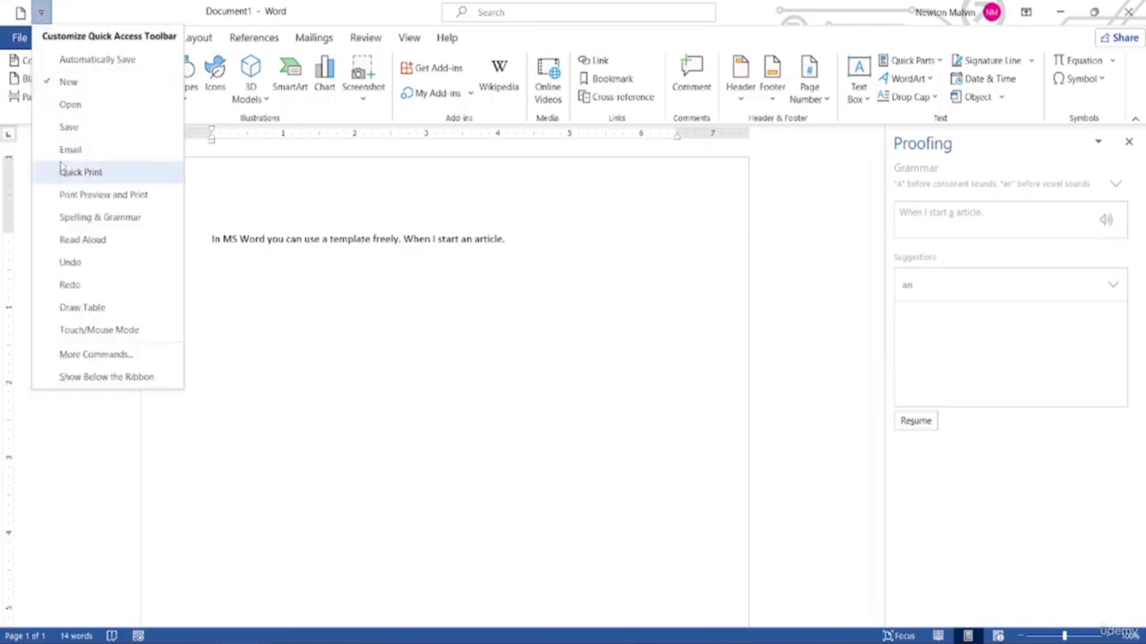
pyautogui.click(68, 126)
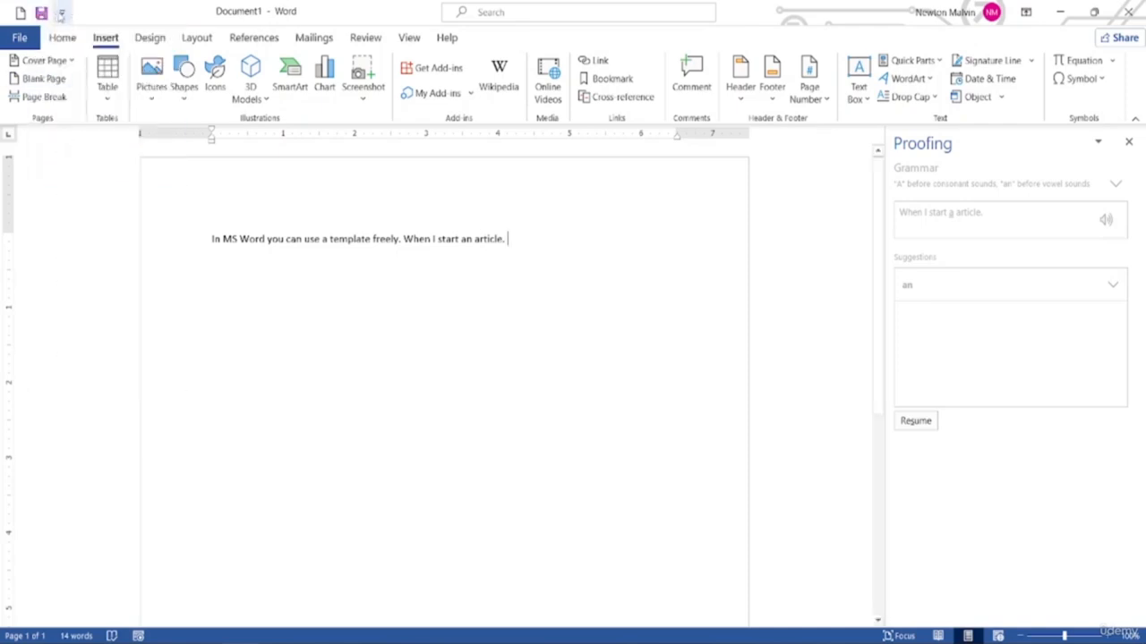
pyautogui.click(61, 12)
pyautogui.click(86, 59)
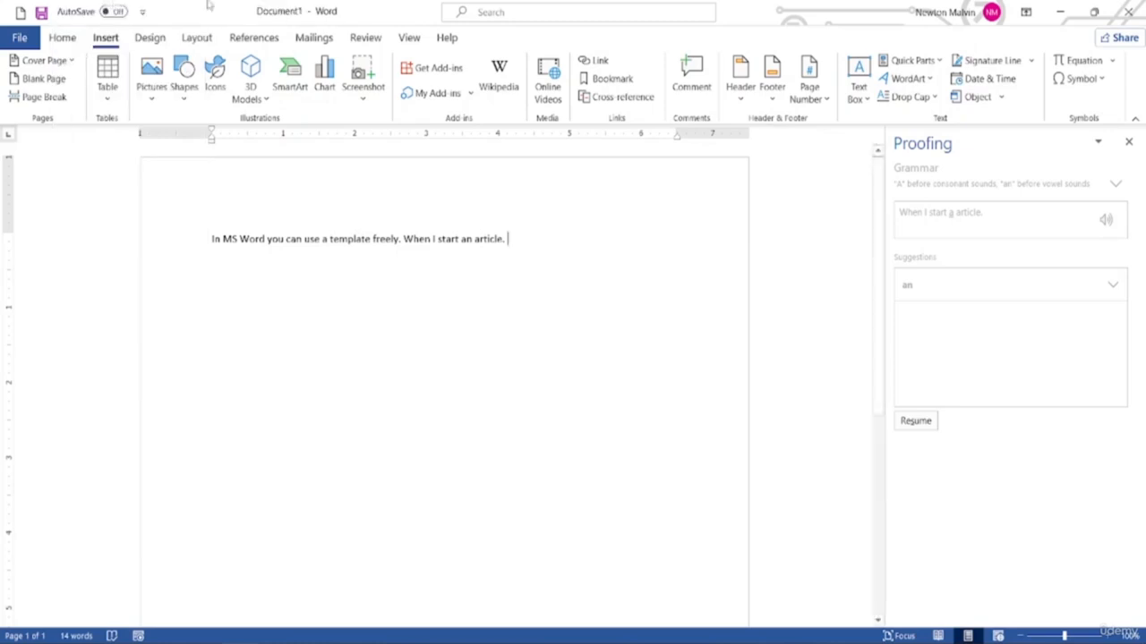
# Add Spelling & Grammar, Undo and Redo shortcuts to the quick access toolbar
pyautogui.click(142, 12)
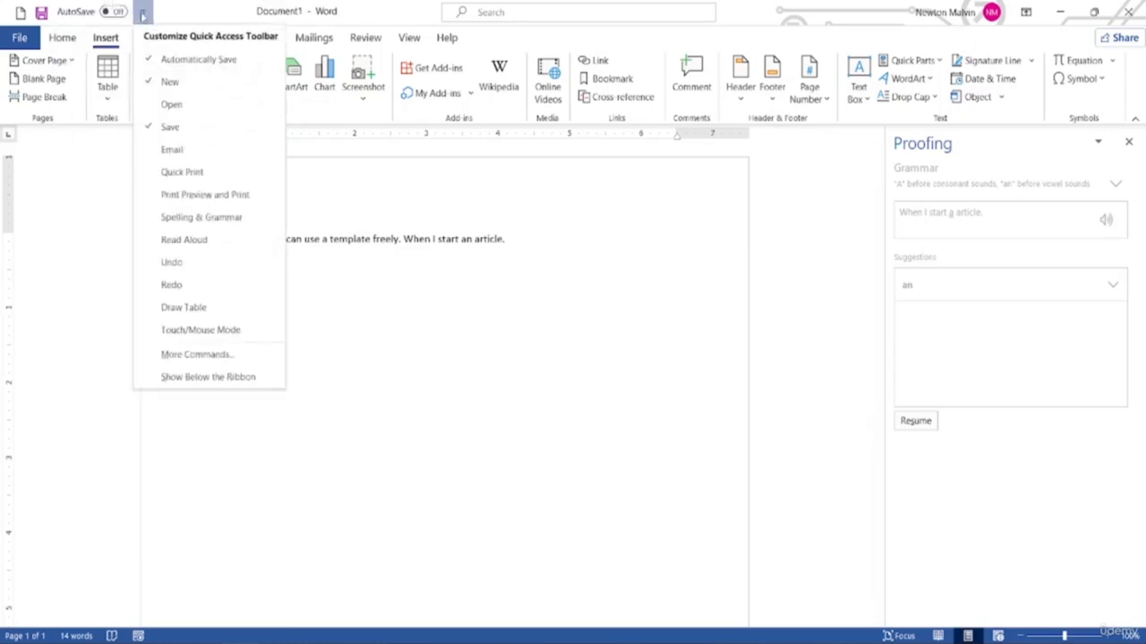
pyautogui.click(198, 220)
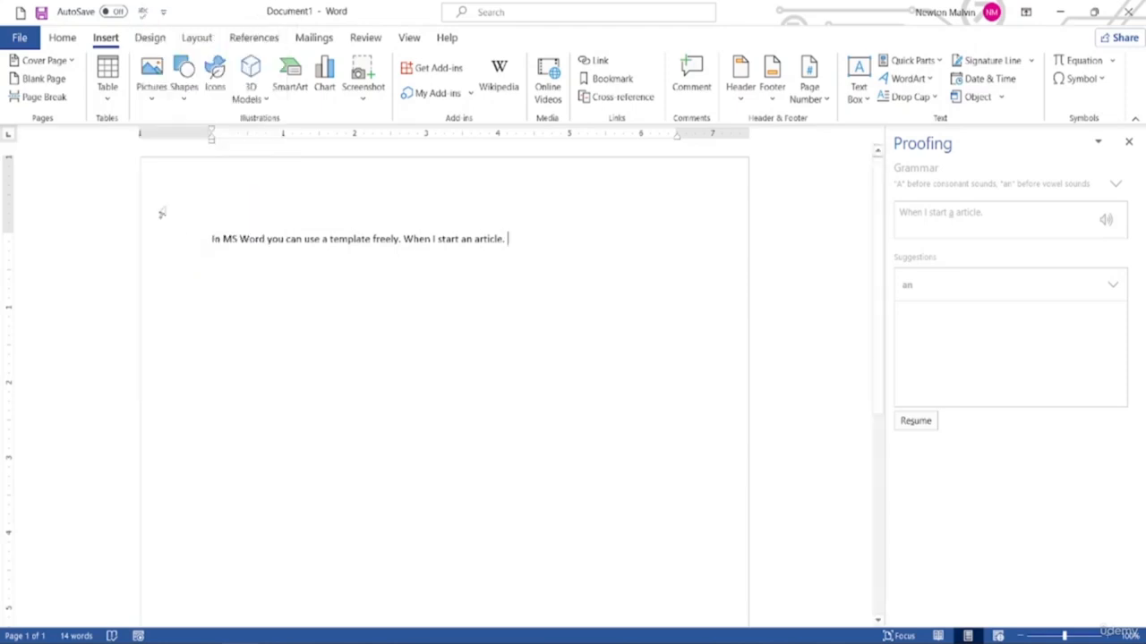
pyautogui.click(164, 12)
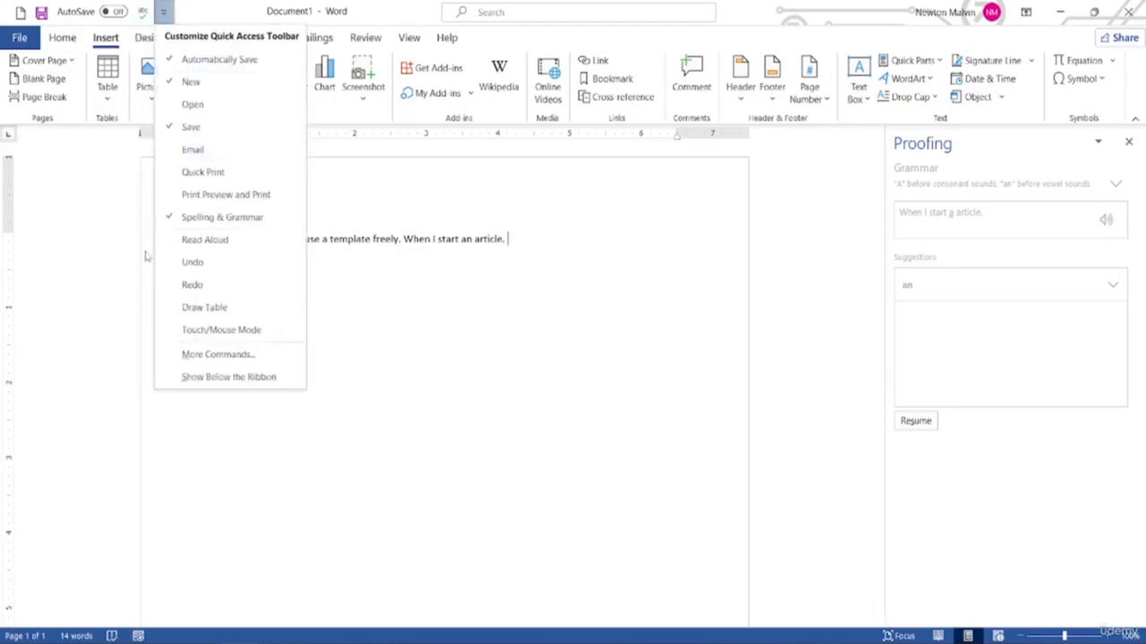
pyautogui.click(192, 263)
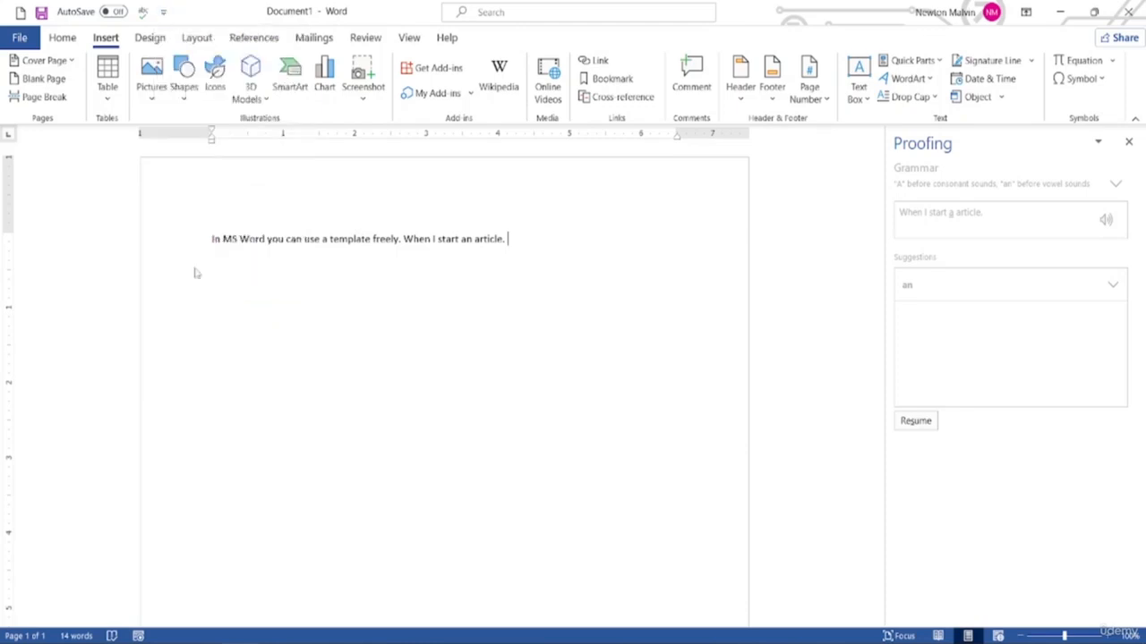
pyautogui.click(191, 11)
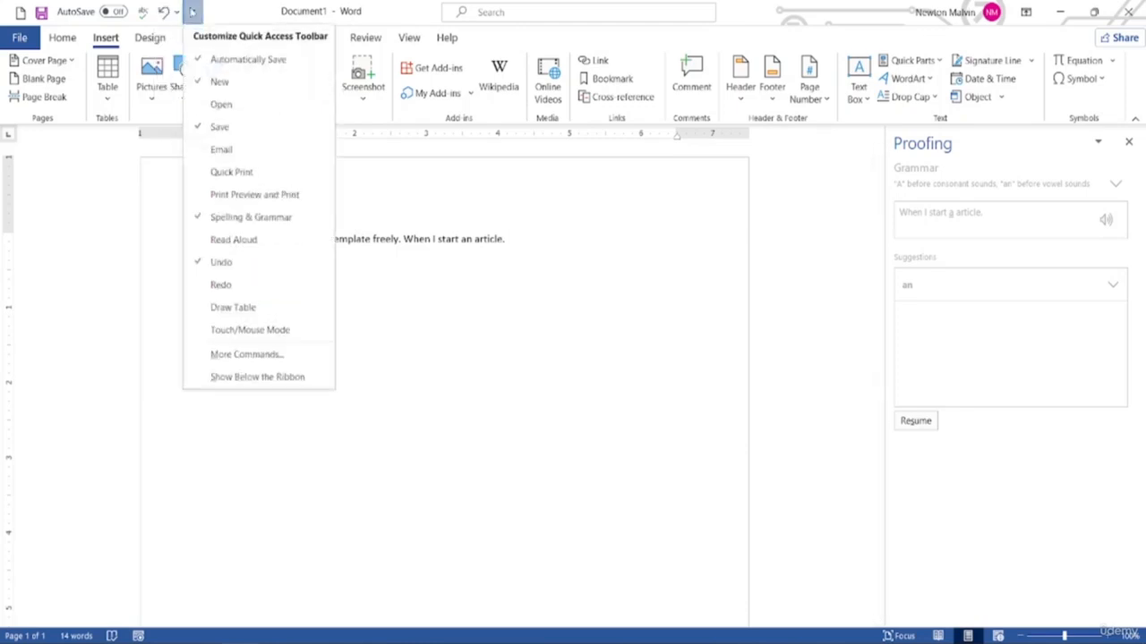
pyautogui.click(221, 284)
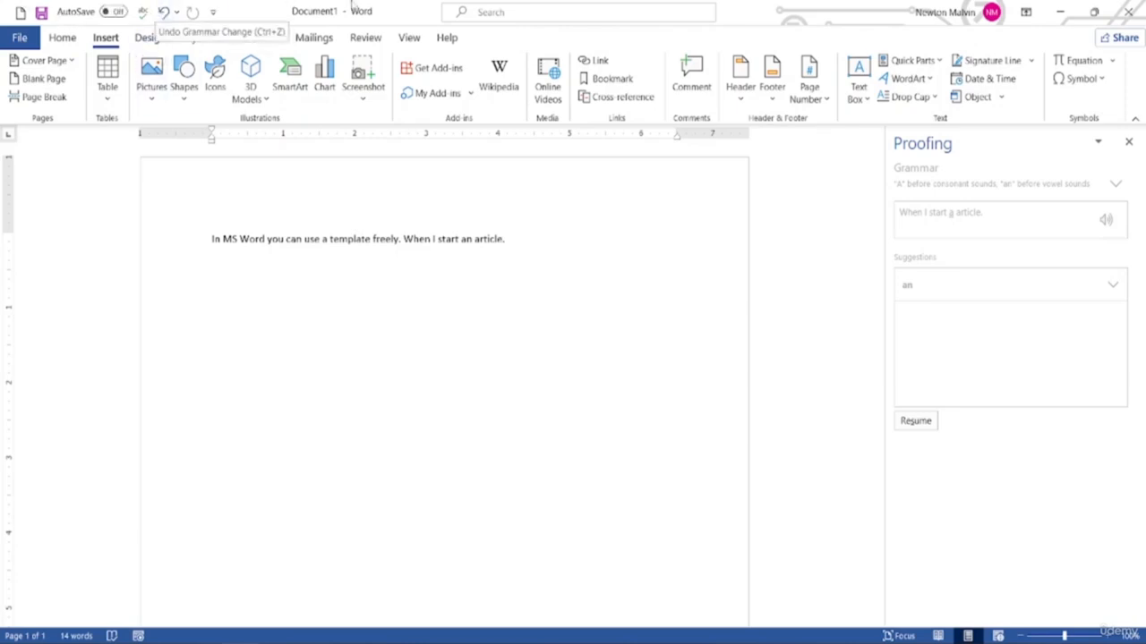
pyautogui.click(61, 37)
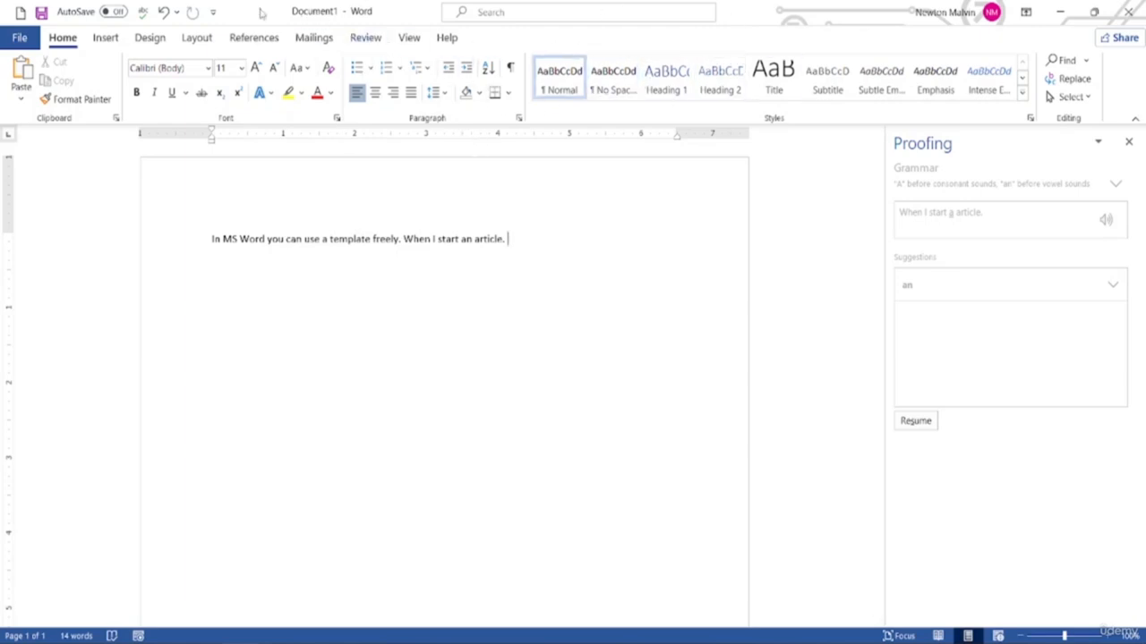
pyautogui.click(213, 13)
pyautogui.click(213, 12)
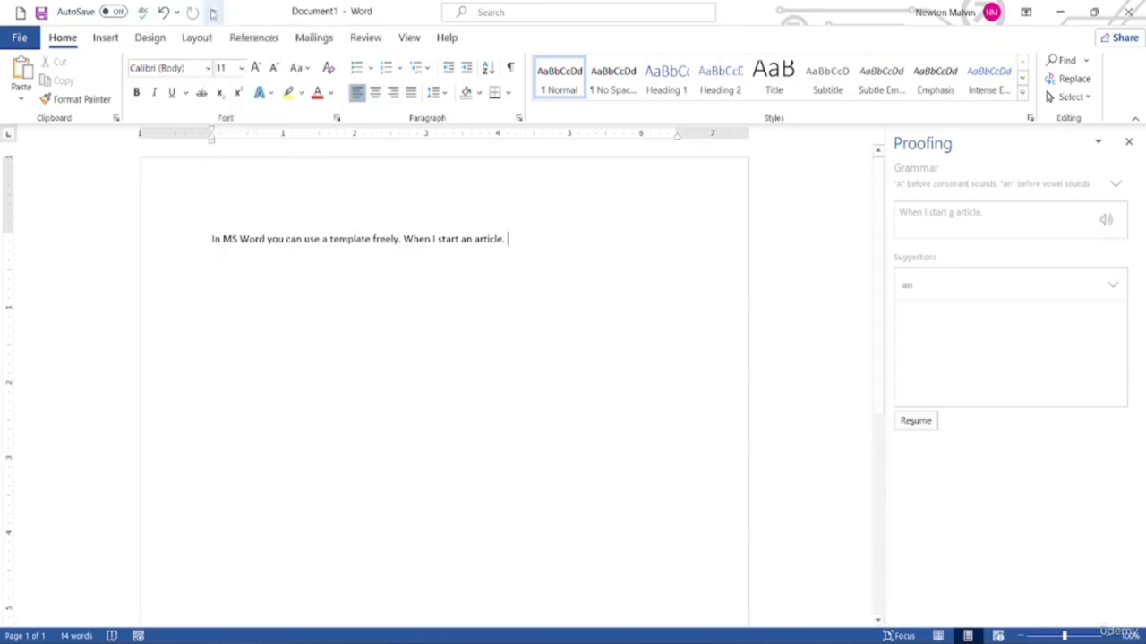
pyautogui.click(213, 12)
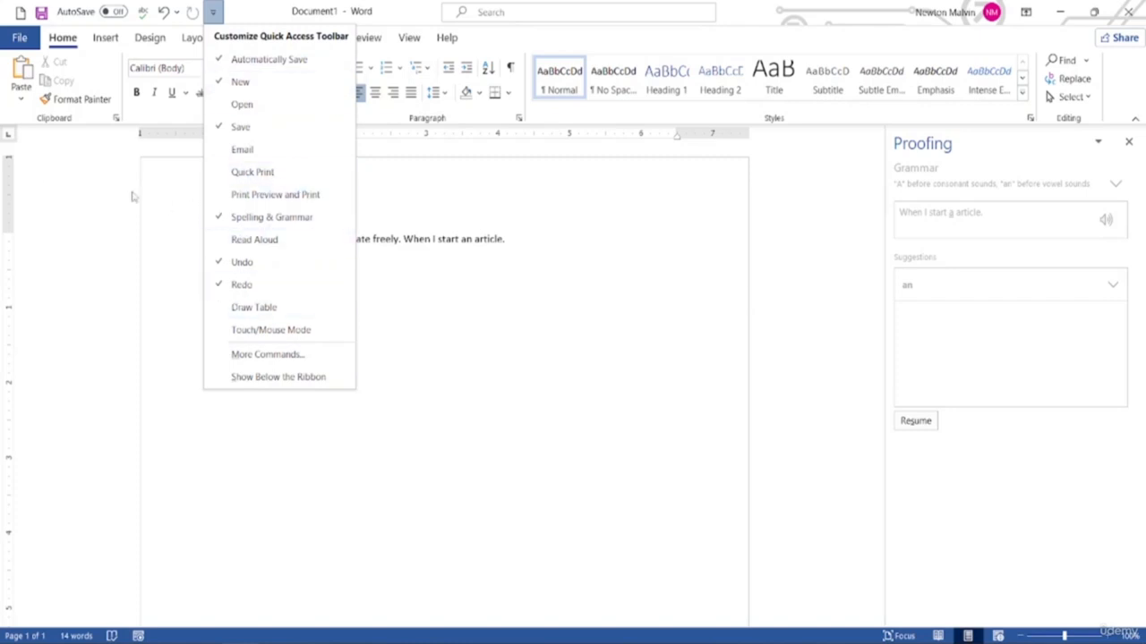
pyautogui.click(150, 173)
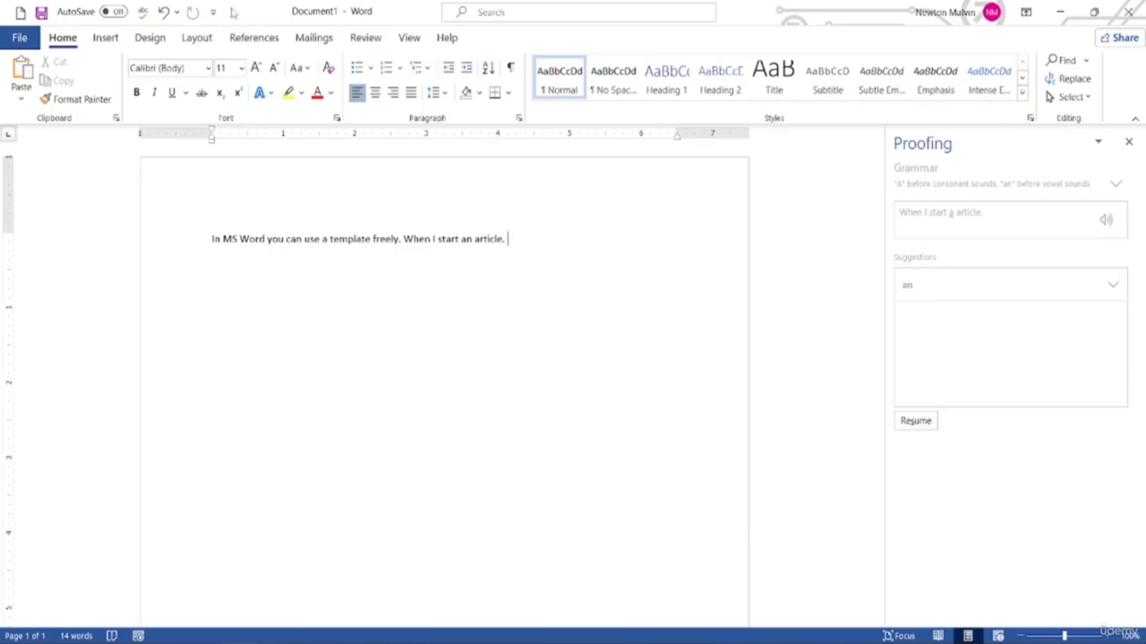
pyautogui.click(111, 40)
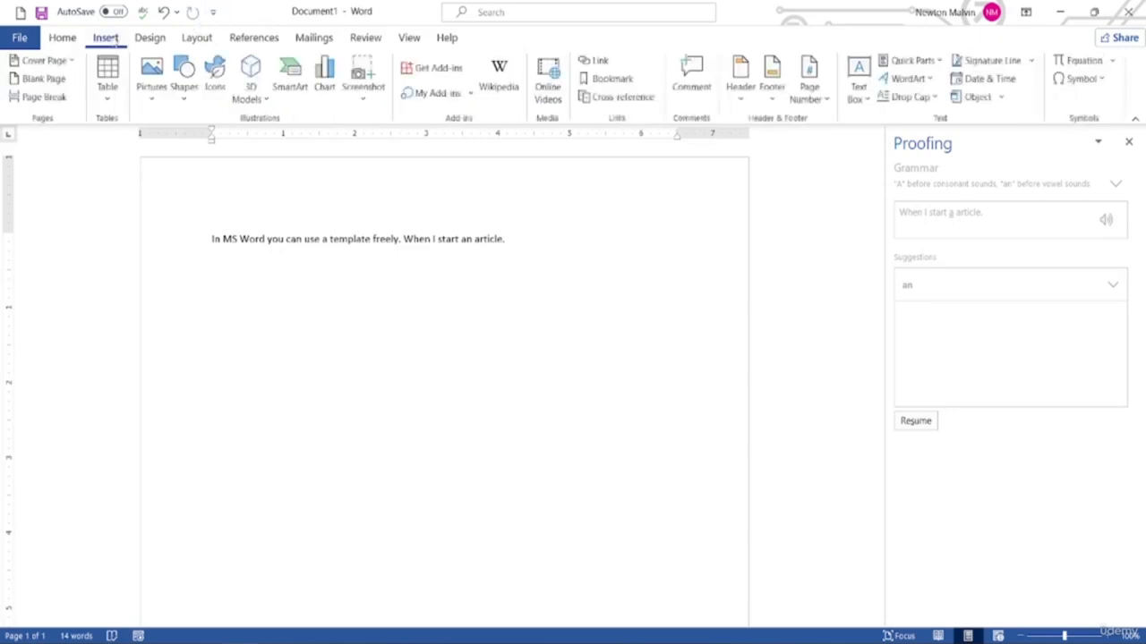
# Add the Insert tab's Table command to the quick access toolbar from its right-click menu
pyautogui.rightClick(115, 89)
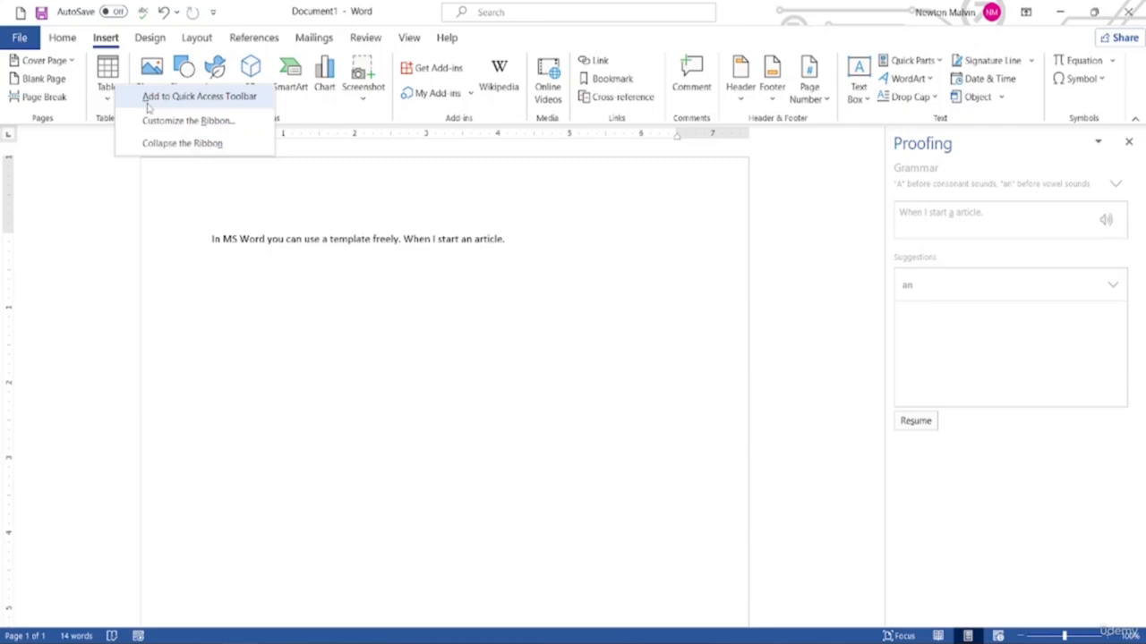
pyautogui.click(149, 99)
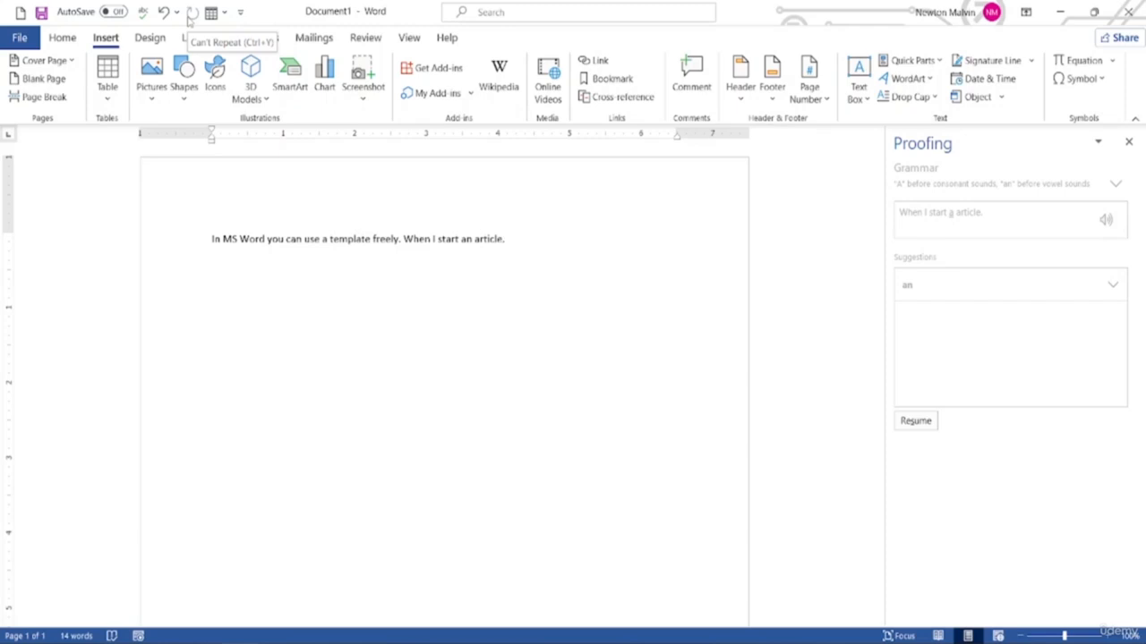
pyautogui.click(241, 12)
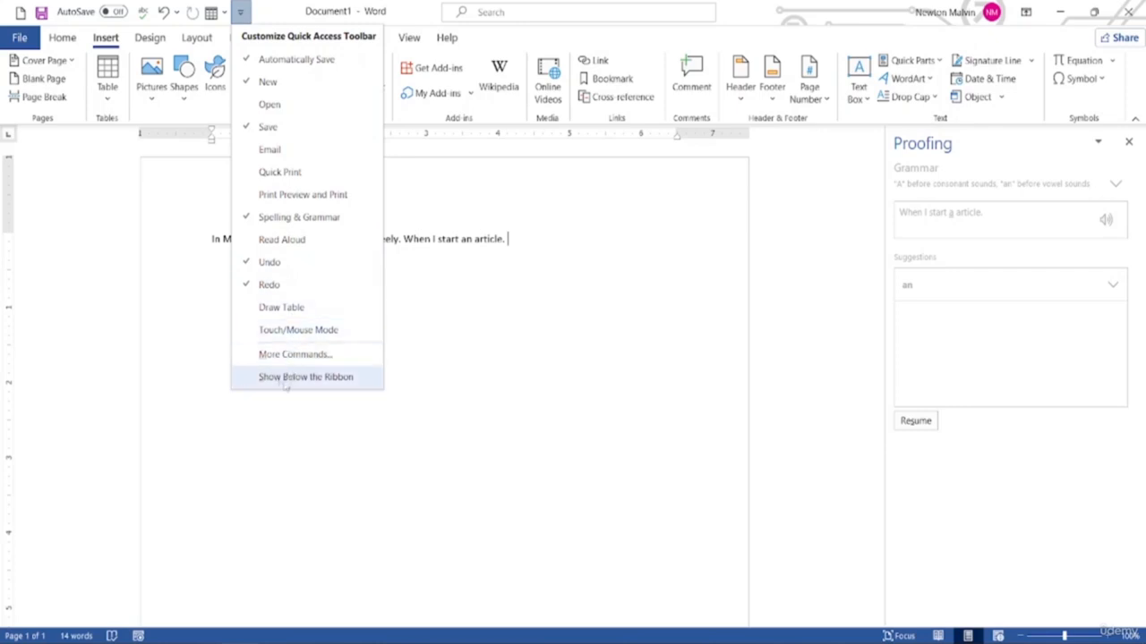
pyautogui.click(284, 377)
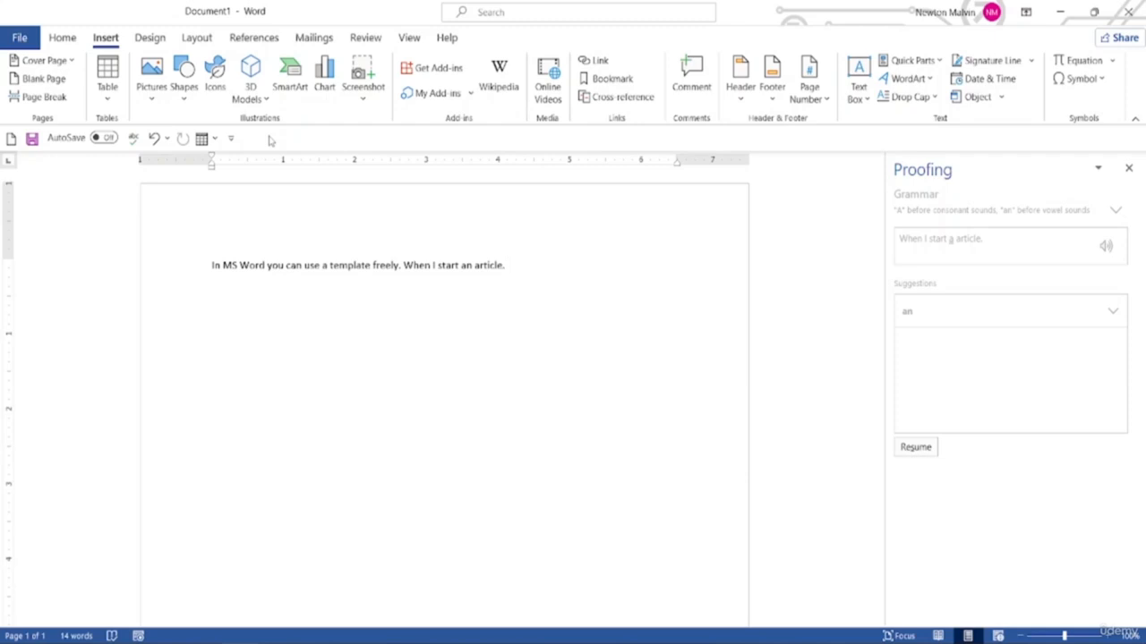
pyautogui.click(231, 138)
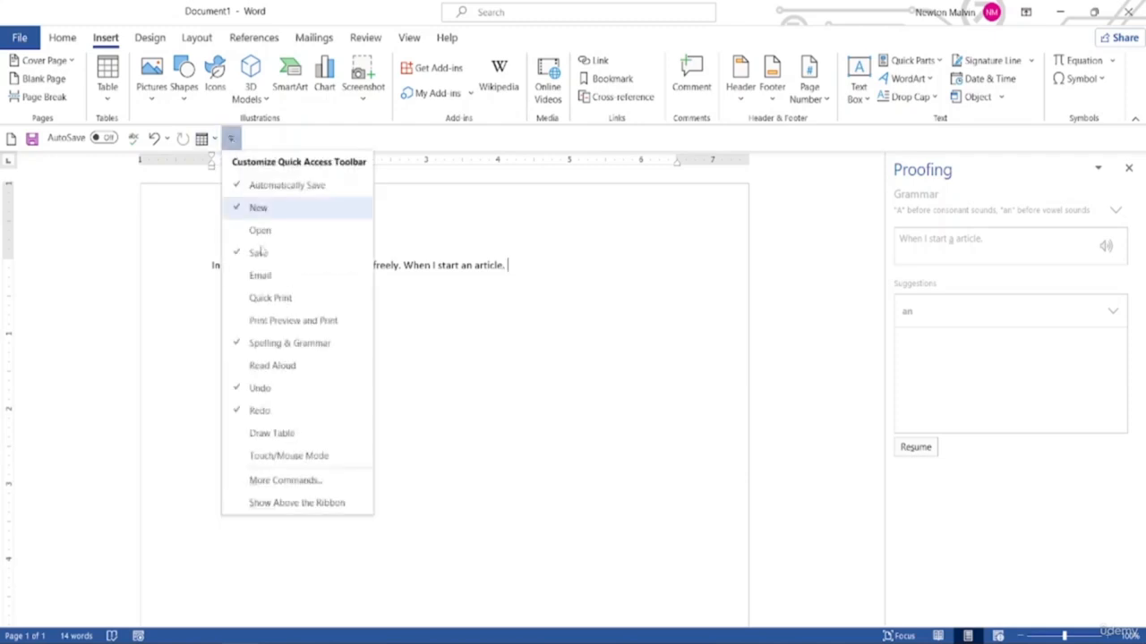
pyautogui.click(296, 503)
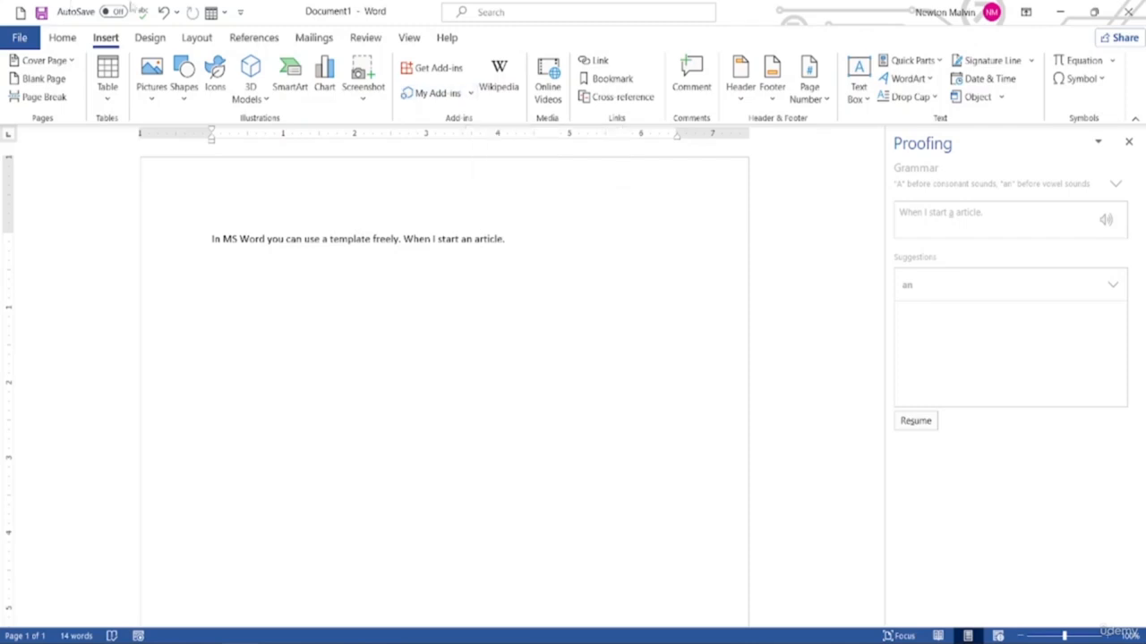
pyautogui.click(238, 12)
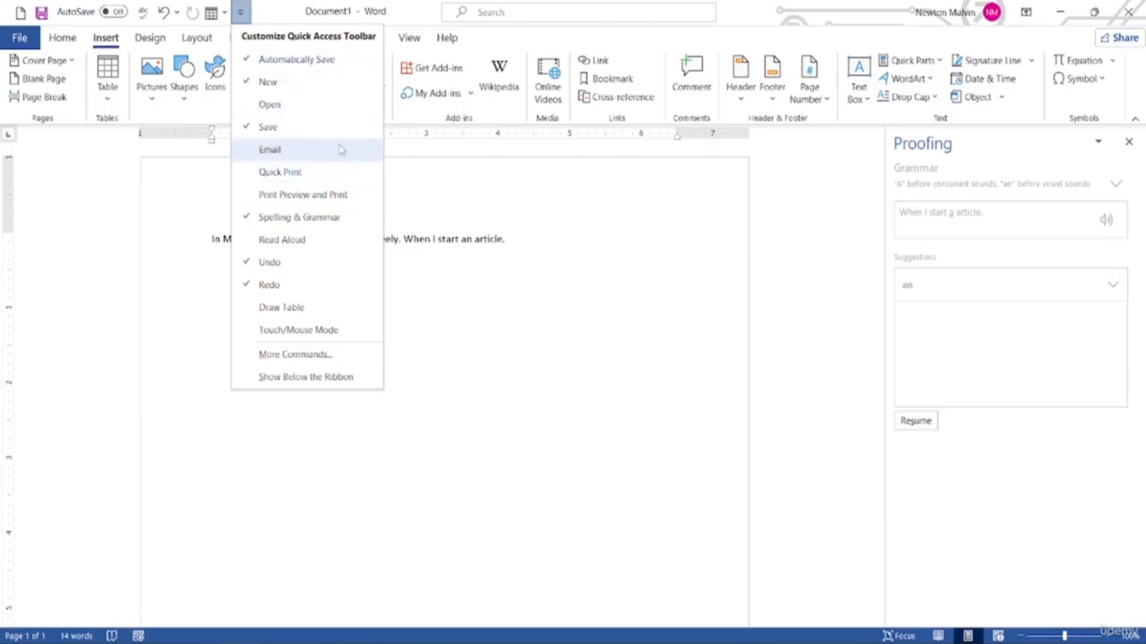
pyautogui.click(273, 356)
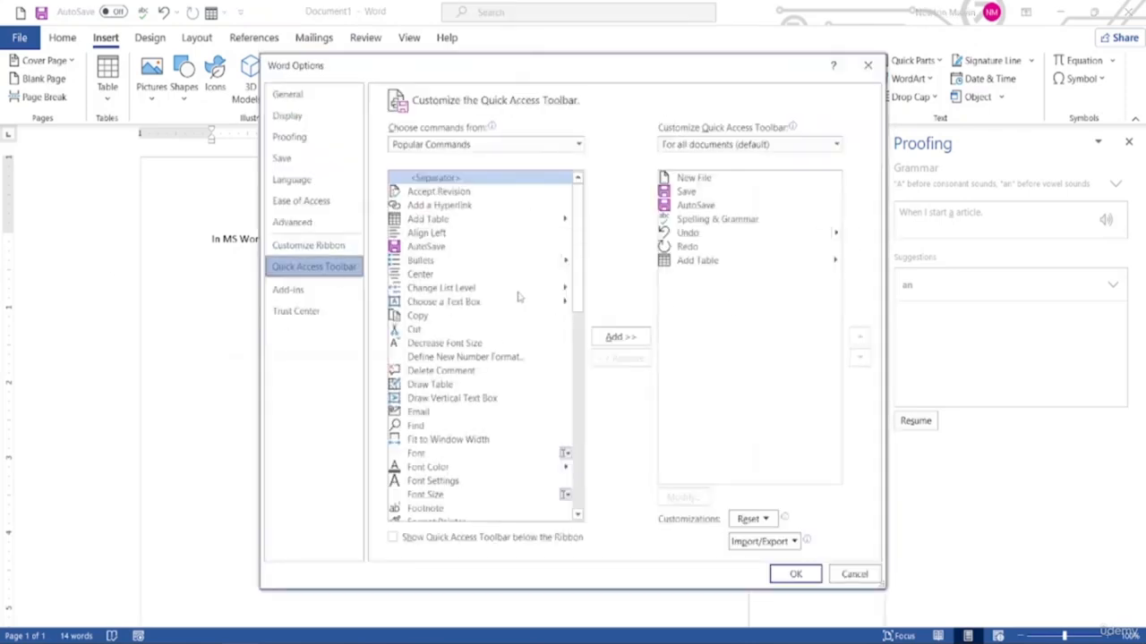
pyautogui.scroll(-2, 483, 297)
pyautogui.scroll(-7, 477, 339)
pyautogui.scroll(9, 479, 338)
pyautogui.click(787, 573)
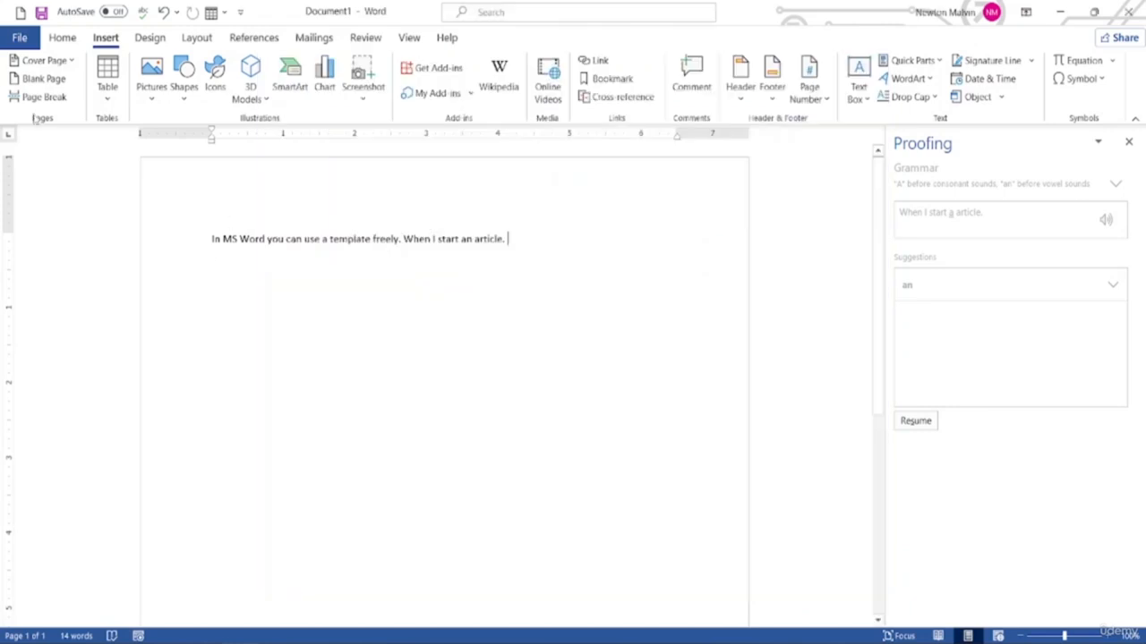
# Add Align Left from Popular Commands to the quick access toolbar through Word Options
pyautogui.click(20, 37)
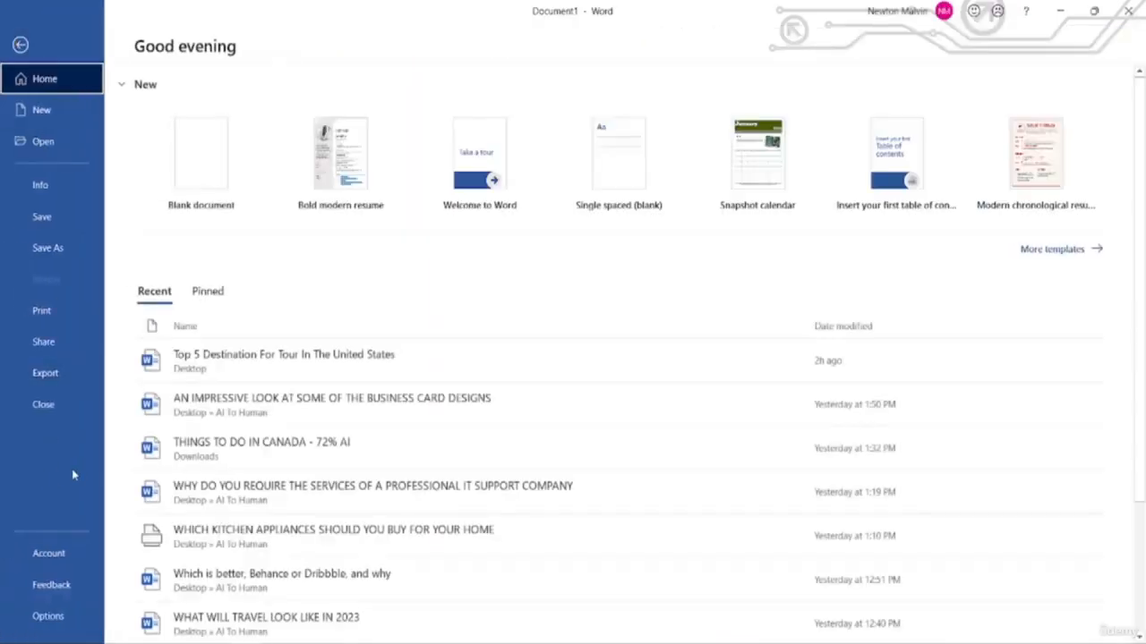
pyautogui.click(70, 619)
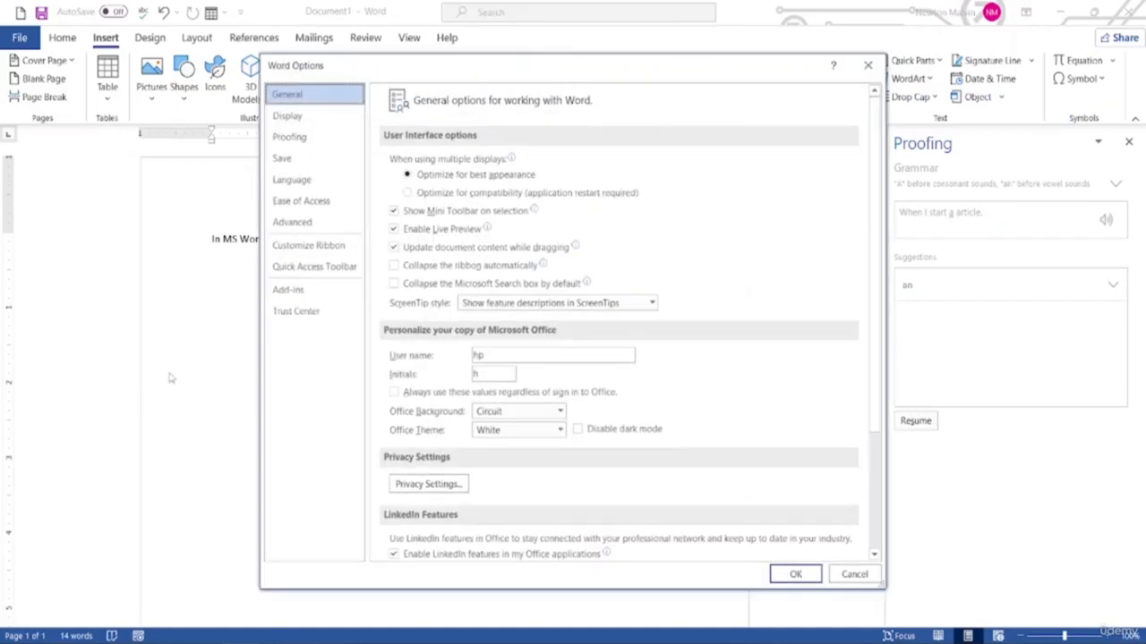
pyautogui.click(293, 273)
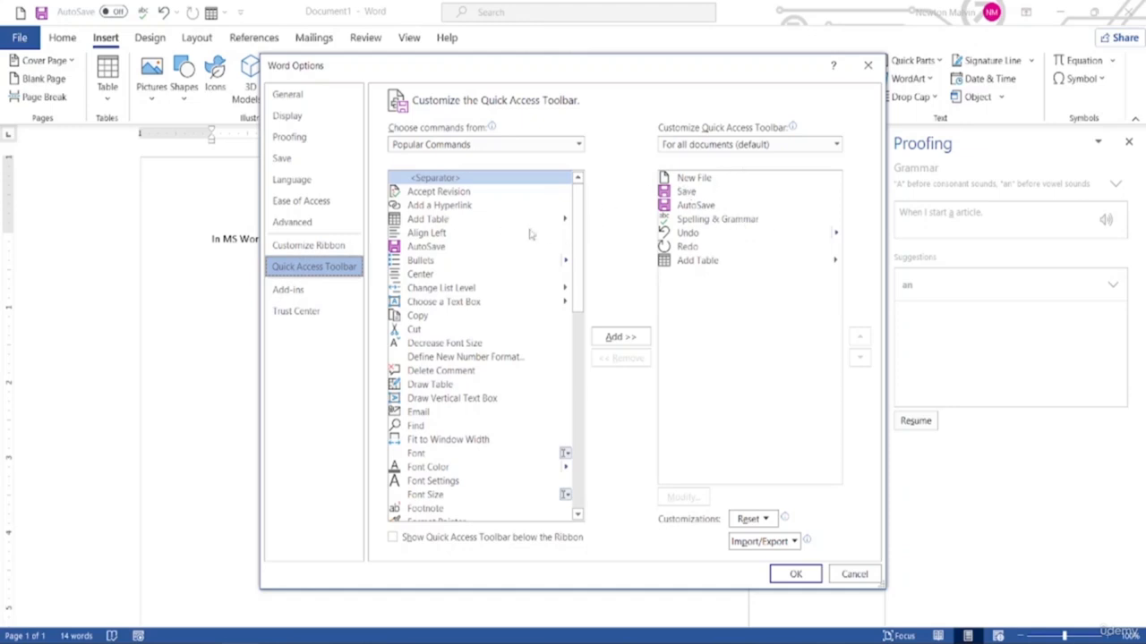
pyautogui.scroll(-6, 430, 340)
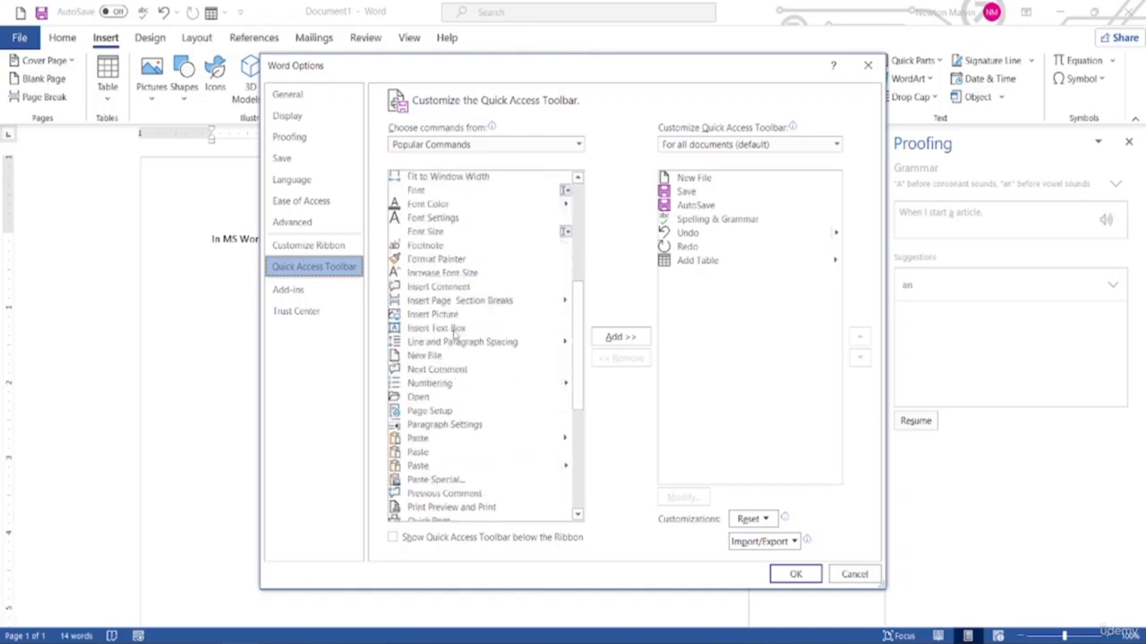
pyautogui.scroll(6, 454, 333)
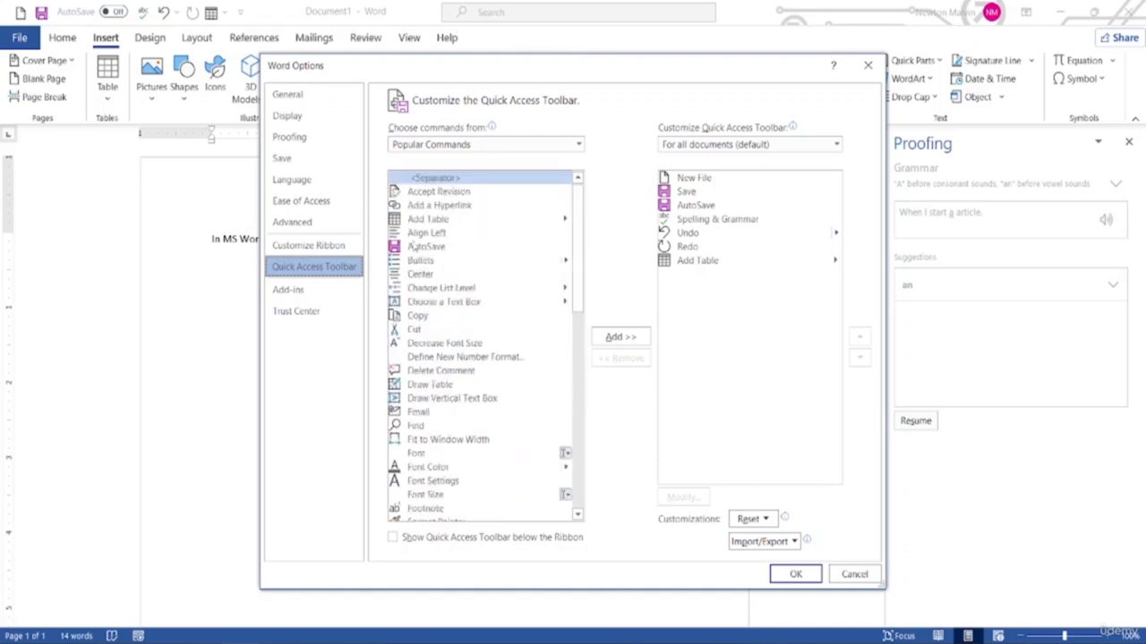
pyautogui.click(415, 235)
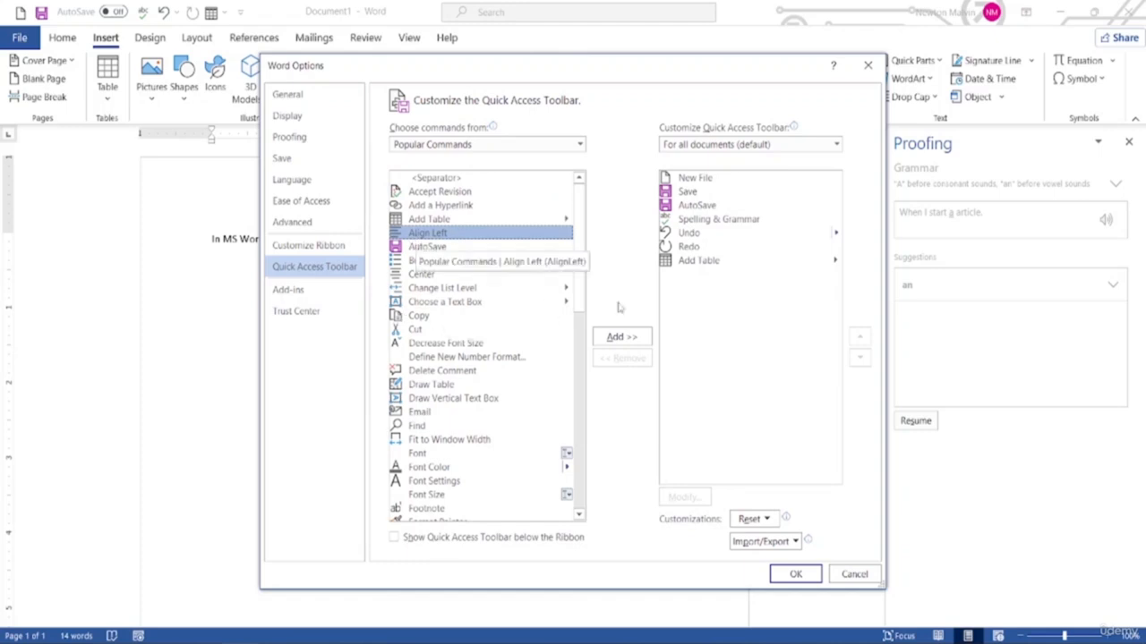
pyautogui.click(622, 337)
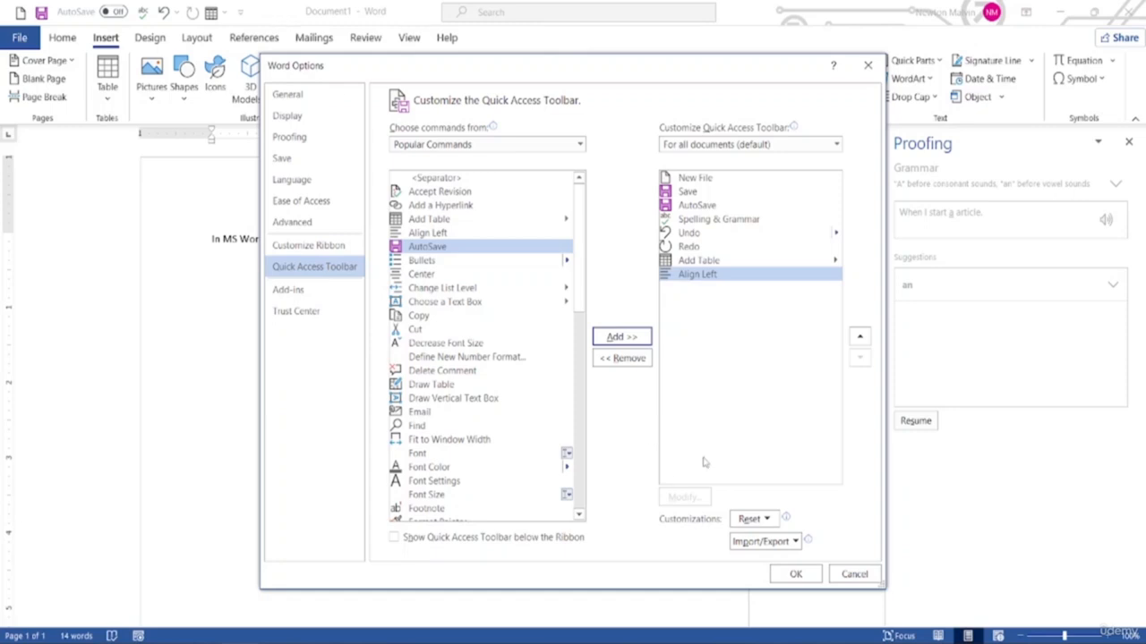
pyautogui.click(795, 574)
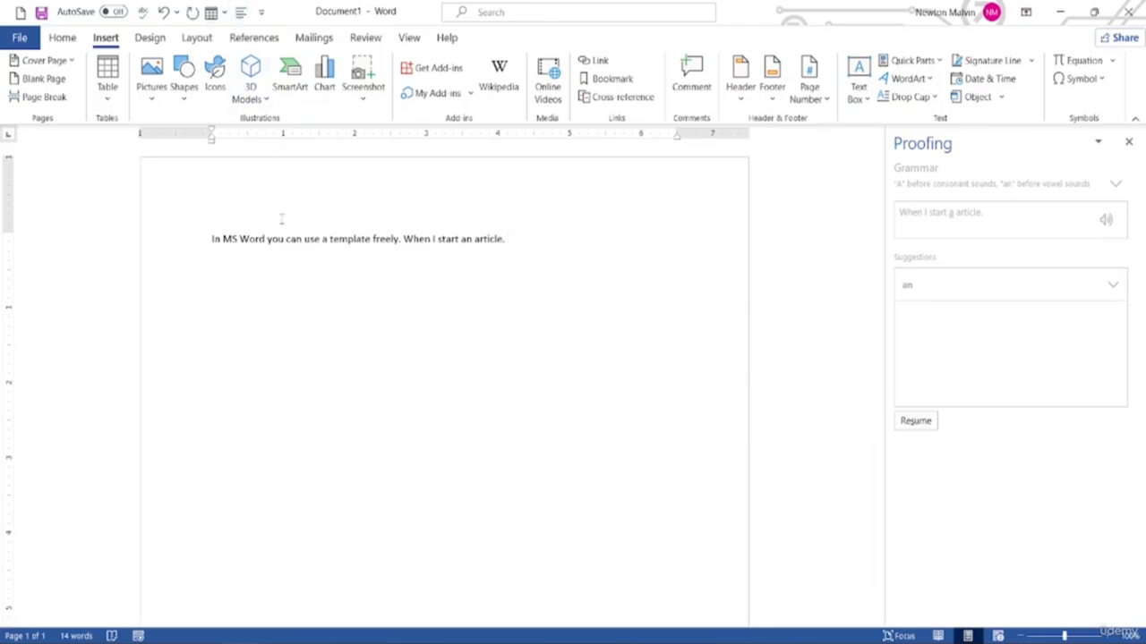
# Remove the Align Left shortcut from the quick access toolbar and reopen its More Commands settings
pyautogui.moveTo(211, 239); pyautogui.dragTo(512, 240)
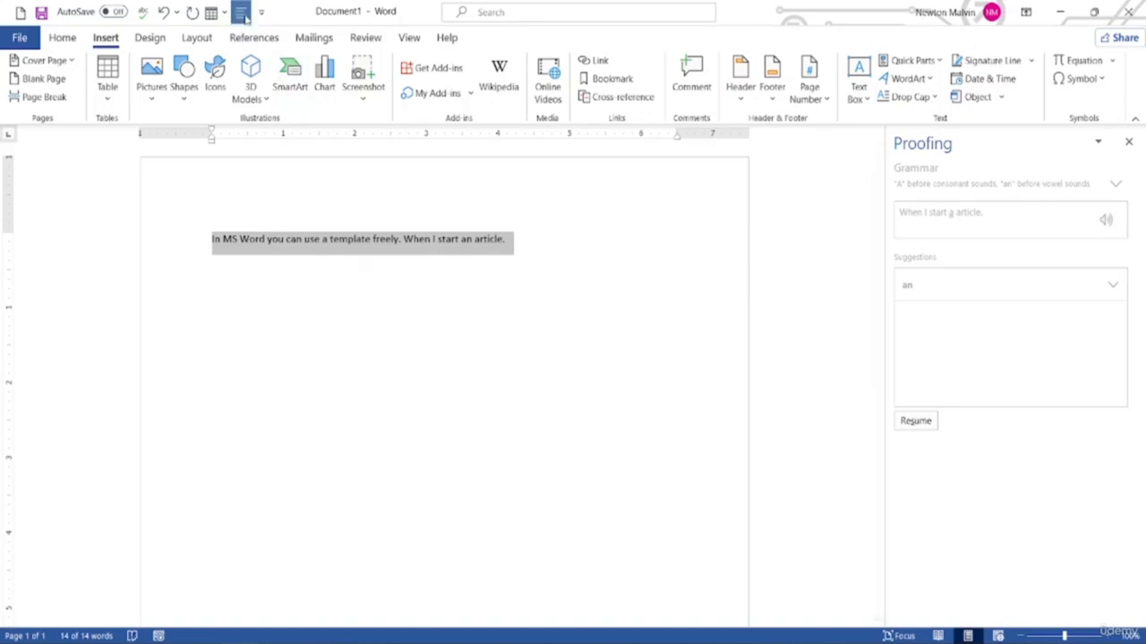
pyautogui.rightClick(240, 13)
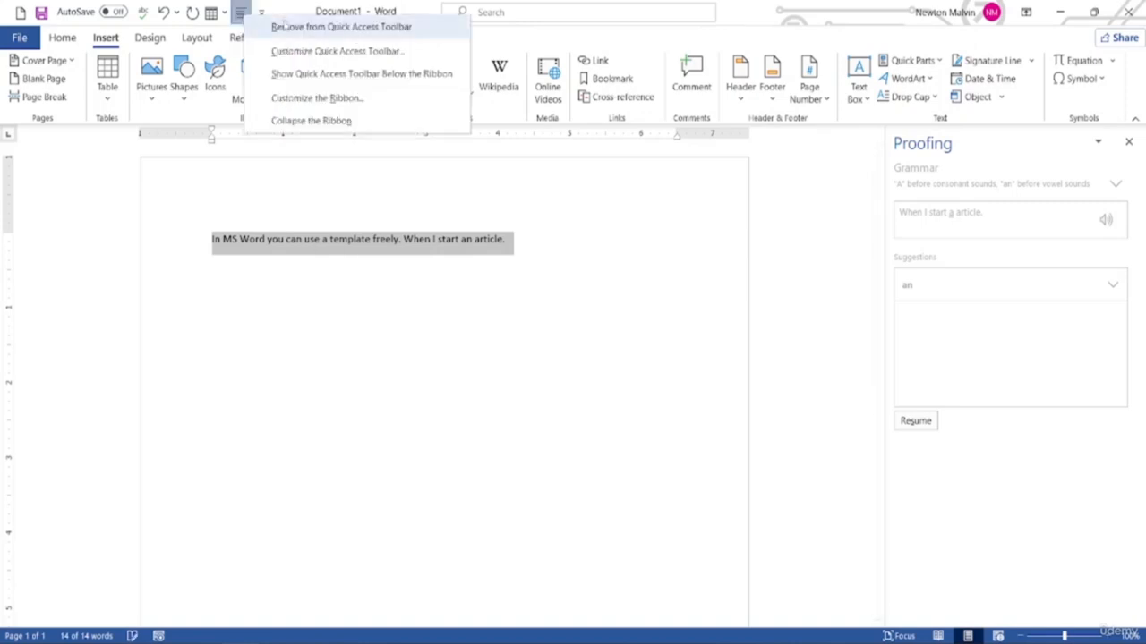
pyautogui.click(273, 25)
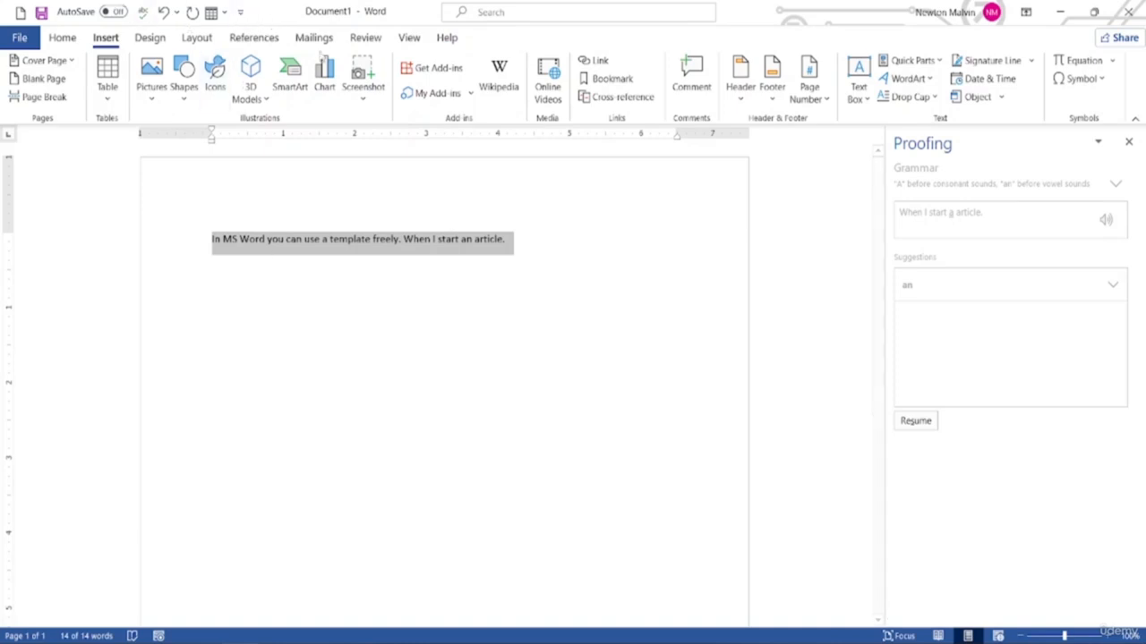
pyautogui.click(240, 12)
pyautogui.click(265, 356)
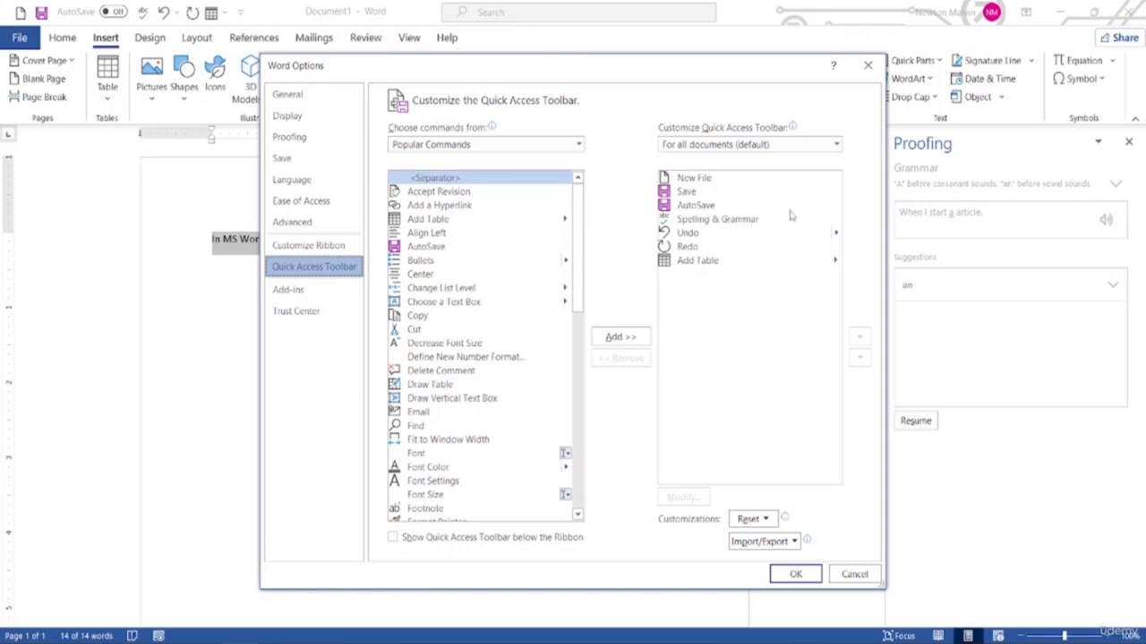
# Move New File below Save and Spelling & Grammar below Undo, then confirm with OK
pyautogui.click(703, 181)
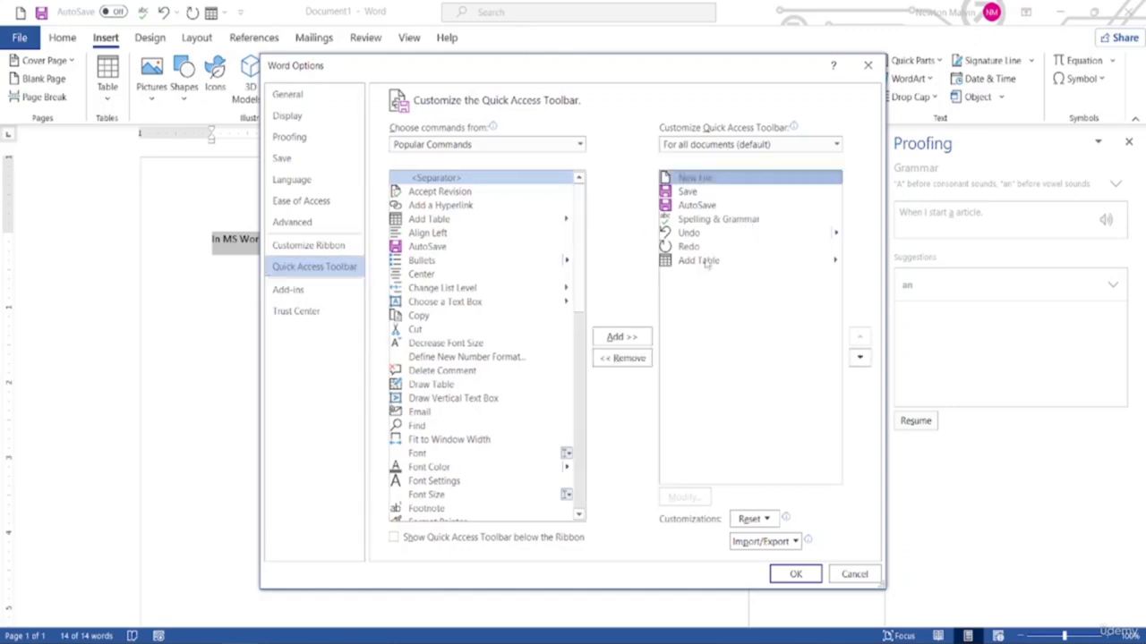
pyautogui.click(860, 359)
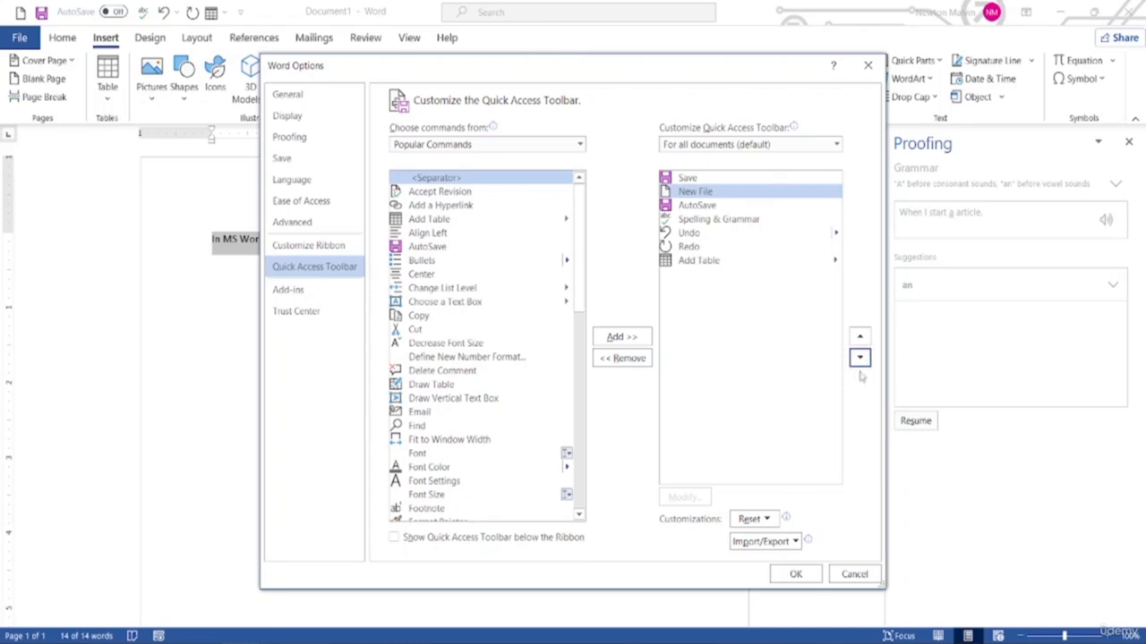
pyautogui.click(699, 225)
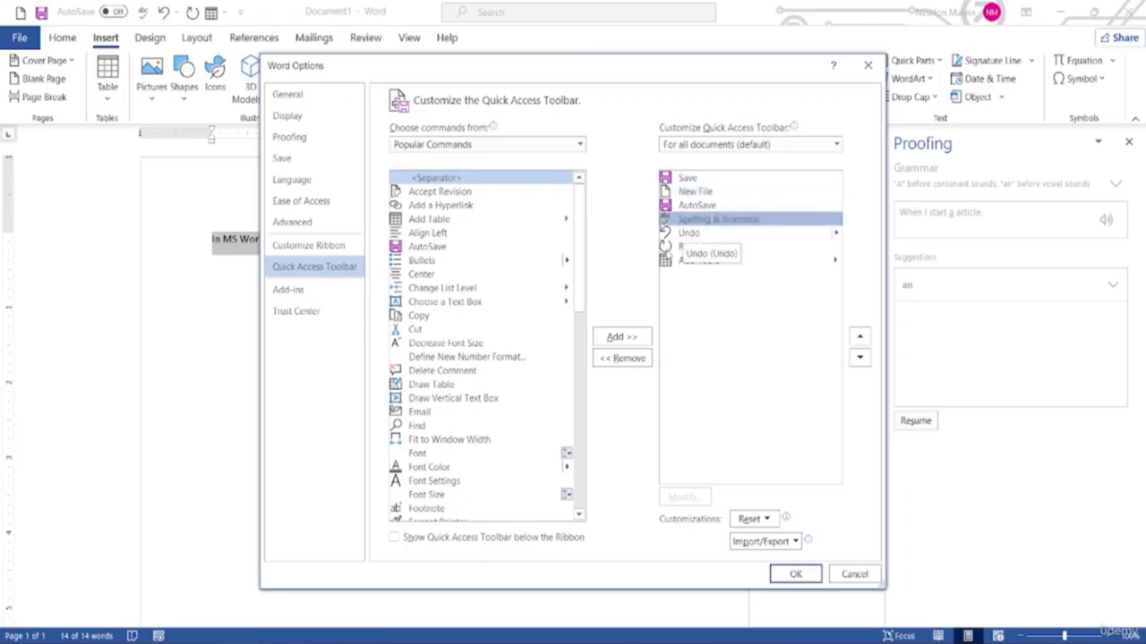
pyautogui.click(859, 357)
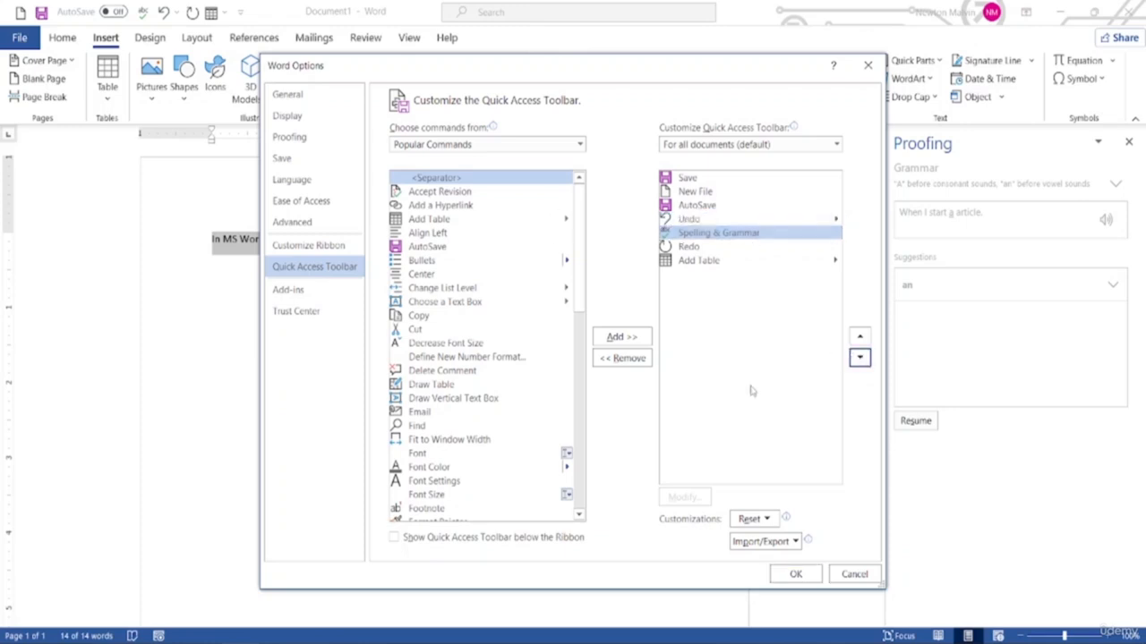
pyautogui.click(795, 576)
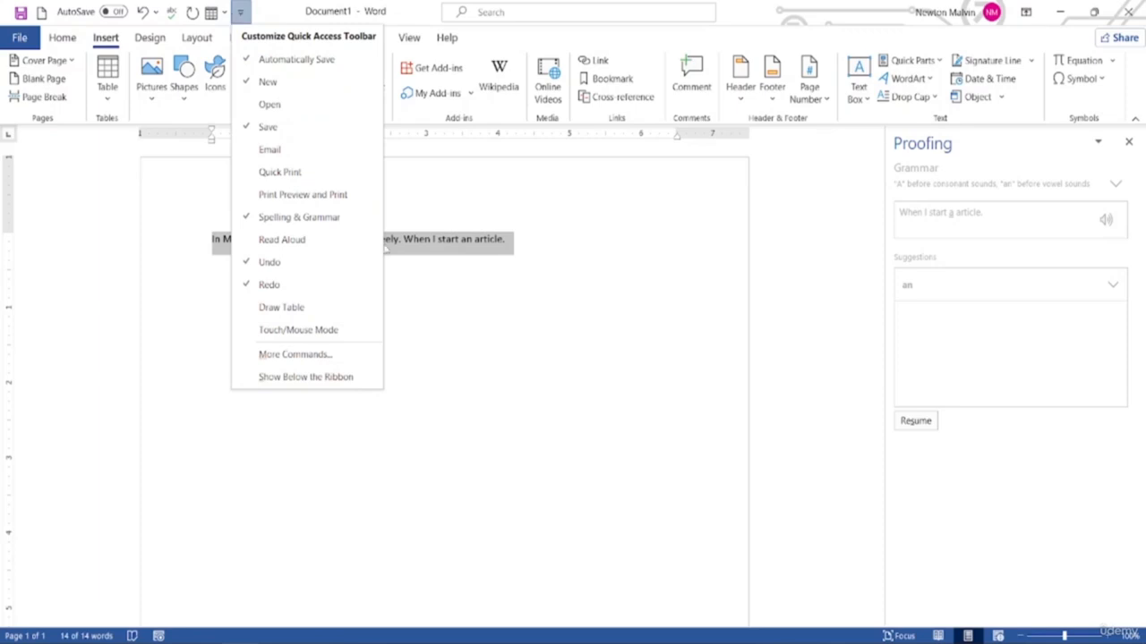
# Add four separators to the toolbar list and move one above Add Table
pyautogui.click(311, 367)
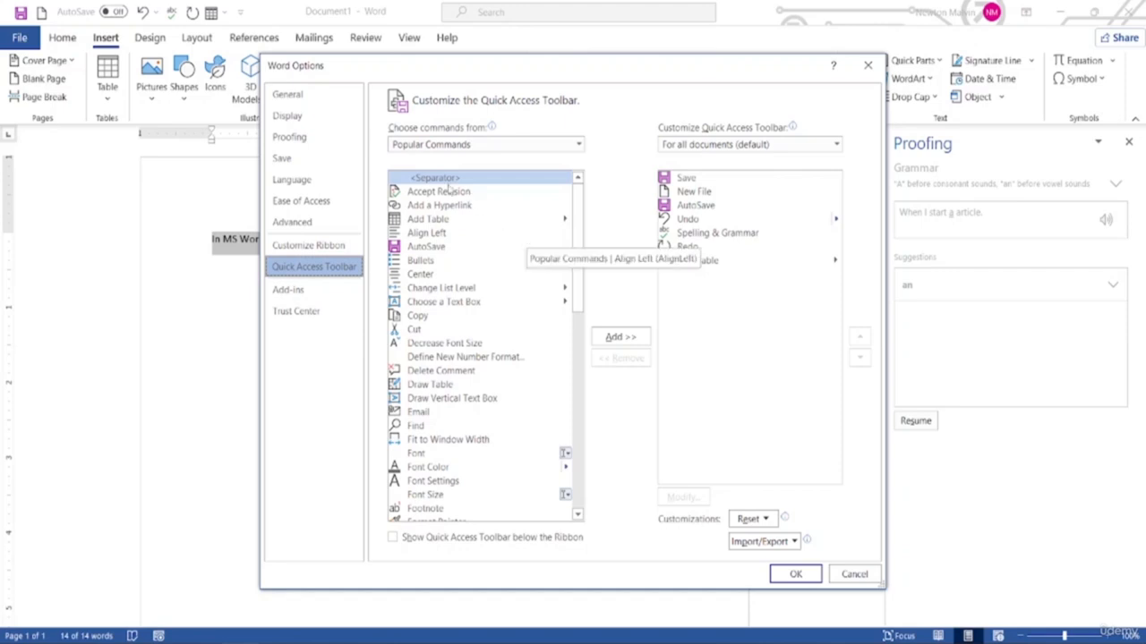
pyautogui.click(632, 338)
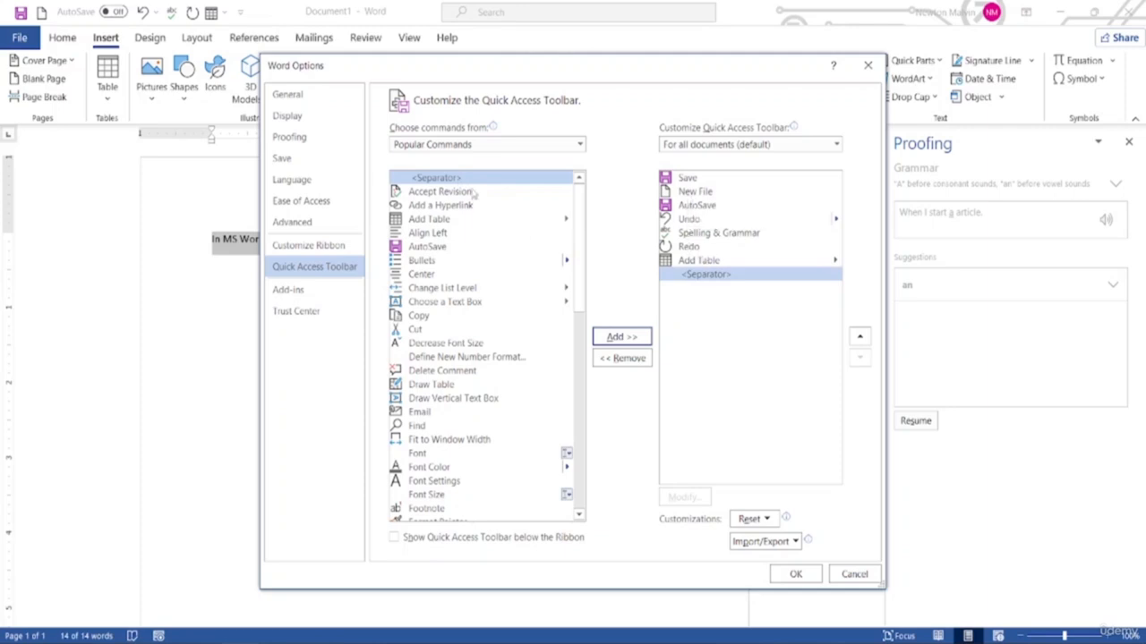
pyautogui.click(622, 337)
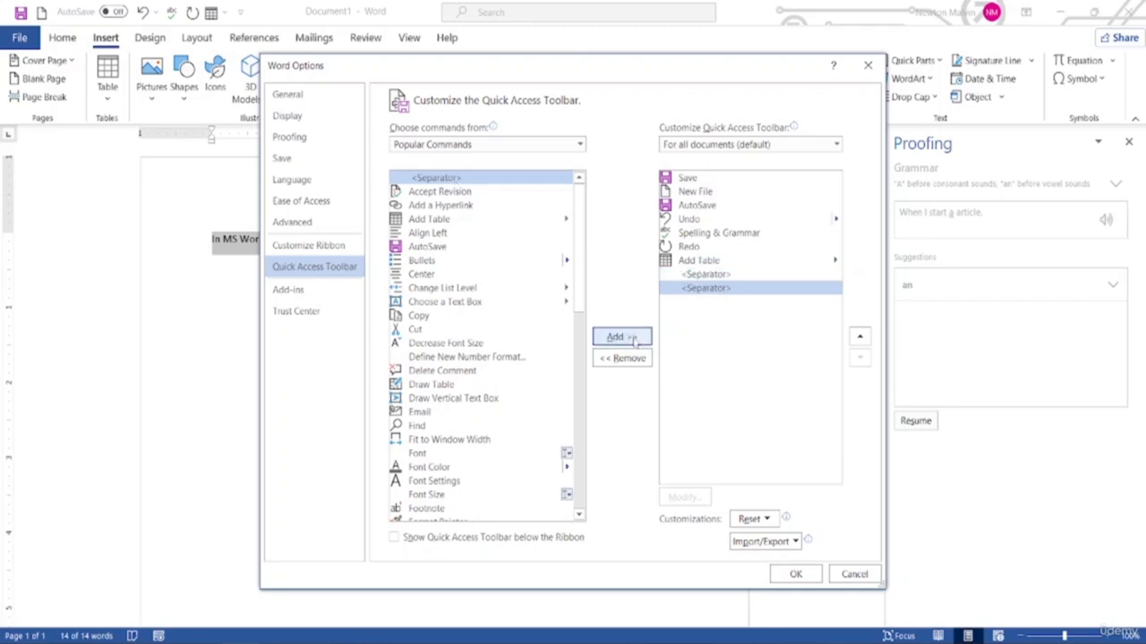
pyautogui.click(631, 338)
pyautogui.click(633, 338)
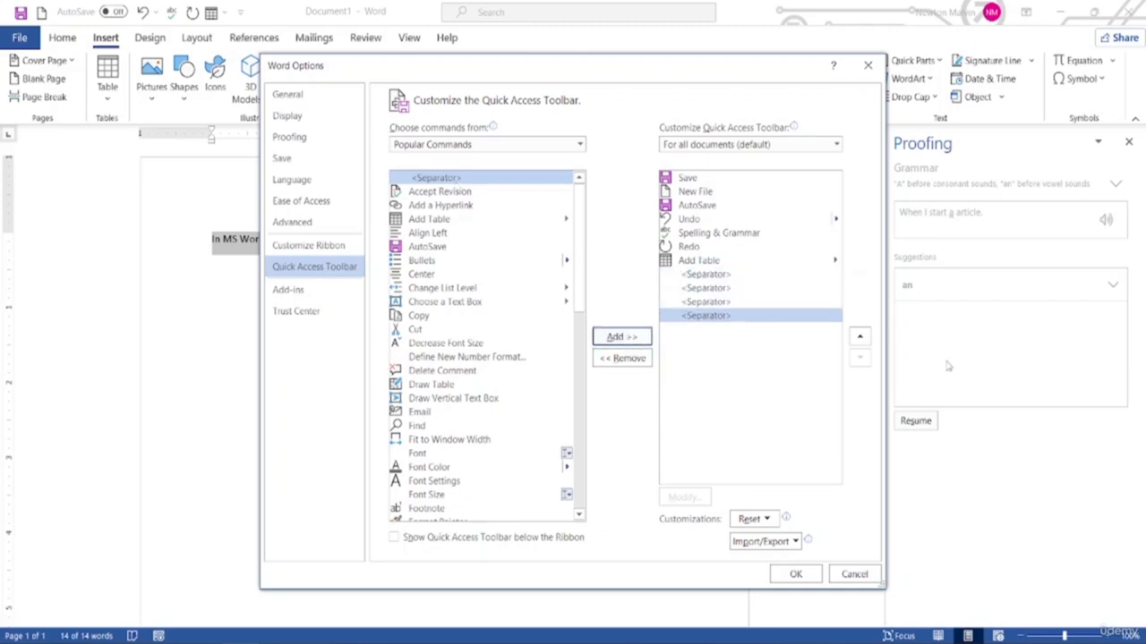
pyautogui.click(859, 337)
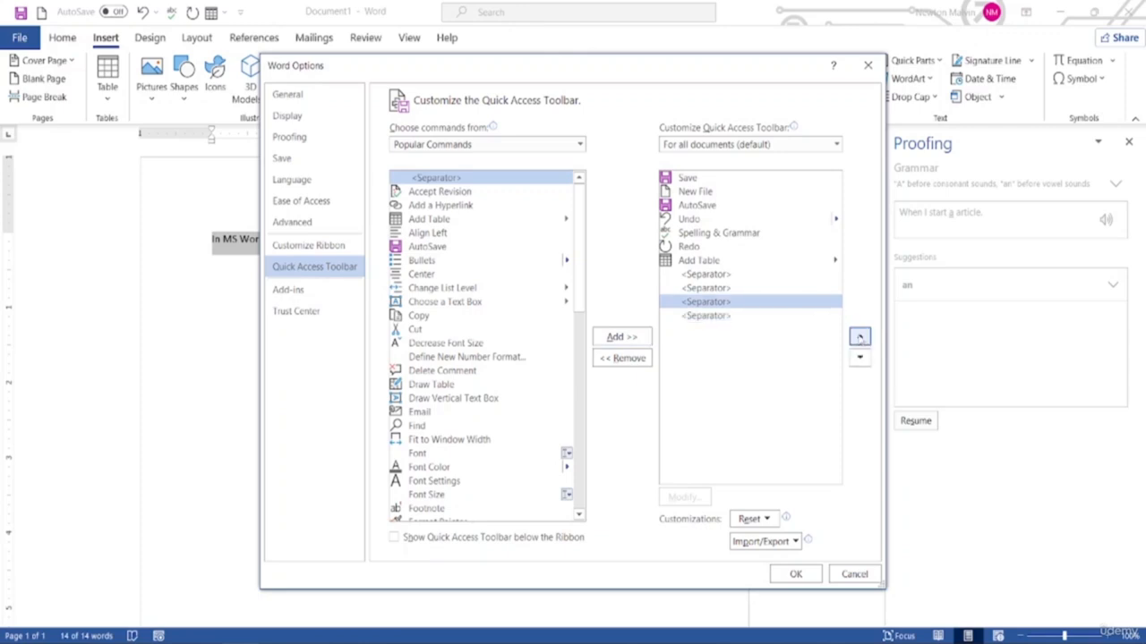
pyautogui.click(859, 336)
pyautogui.click(859, 336)
pyautogui.click(860, 337)
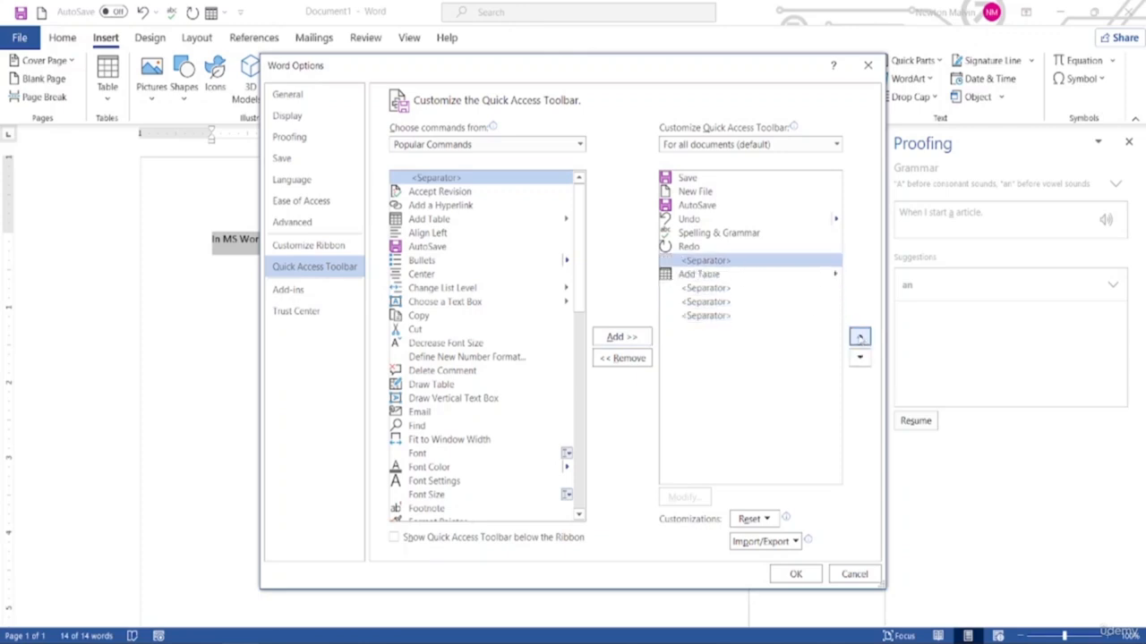
# Move two more separators up the list, one toward AutoSave
pyautogui.click(745, 288)
pyautogui.click(859, 337)
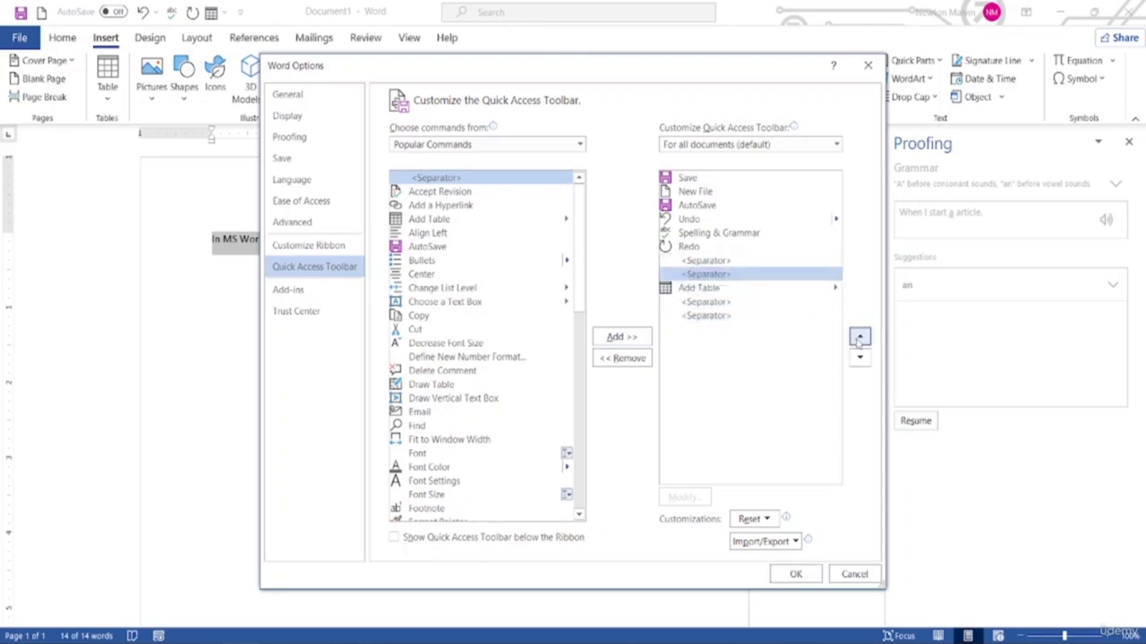
pyautogui.click(860, 337)
pyautogui.click(859, 337)
pyautogui.click(859, 336)
pyautogui.click(859, 357)
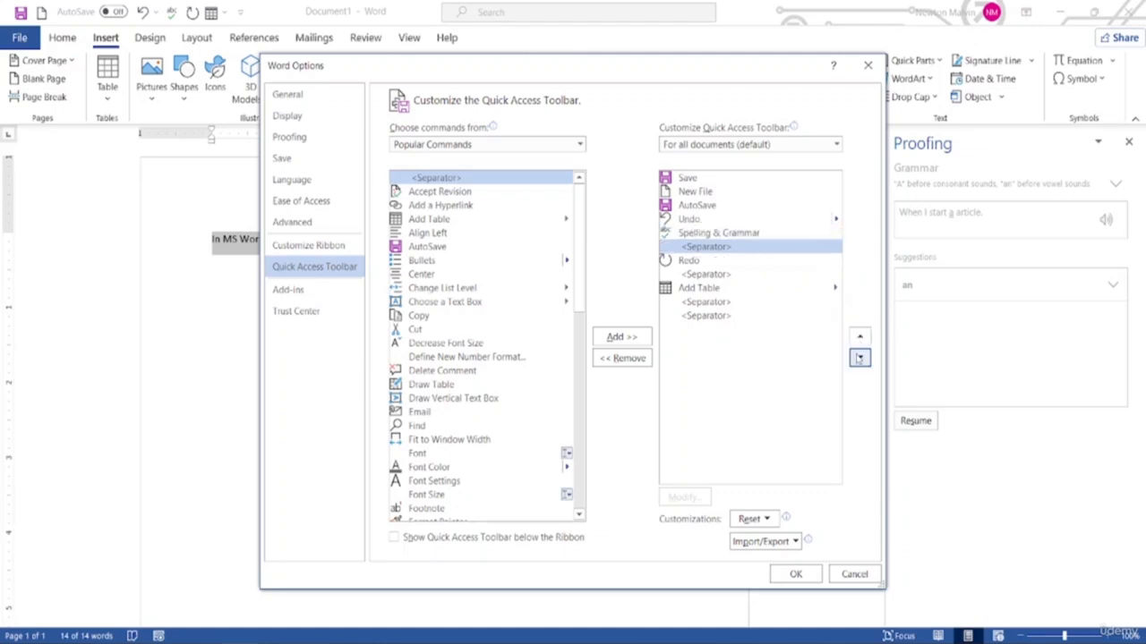
pyautogui.click(716, 305)
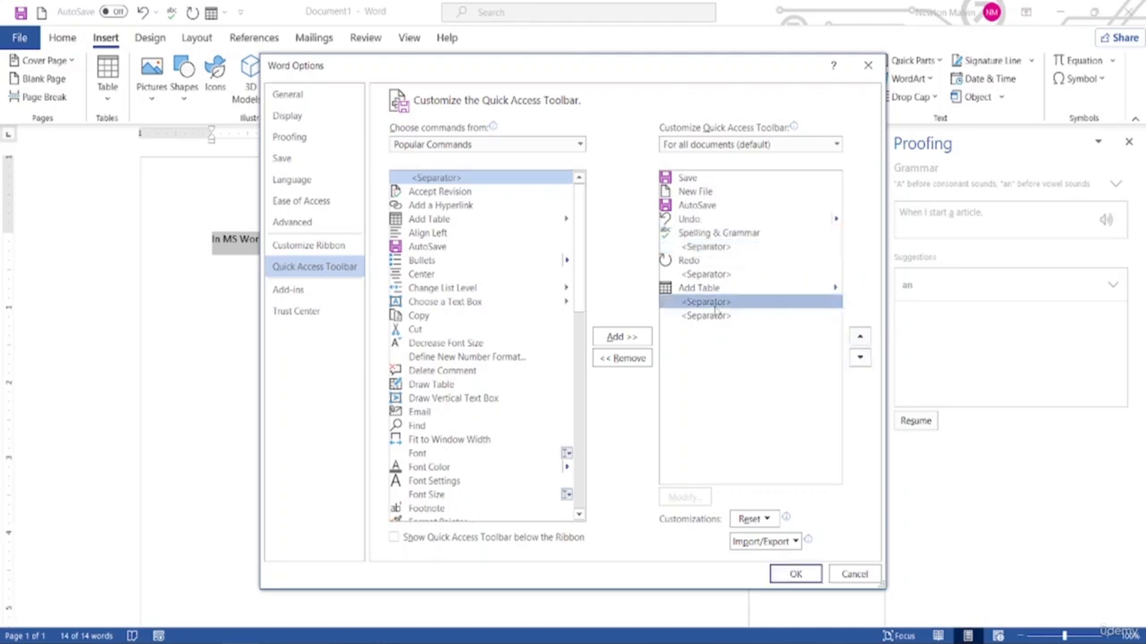
pyautogui.click(860, 338)
pyautogui.click(860, 337)
pyautogui.click(860, 338)
# Place separators below Save and after New File, then apply the layout with OK
pyautogui.click(860, 337)
pyautogui.click(861, 337)
pyautogui.click(860, 338)
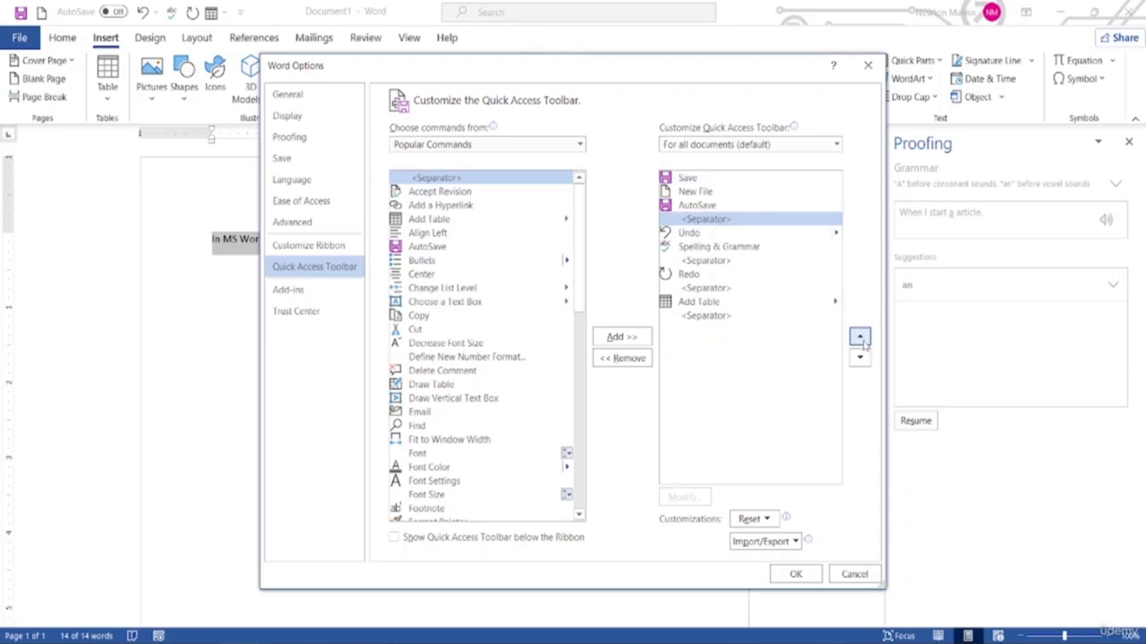
pyautogui.click(716, 318)
pyautogui.click(860, 337)
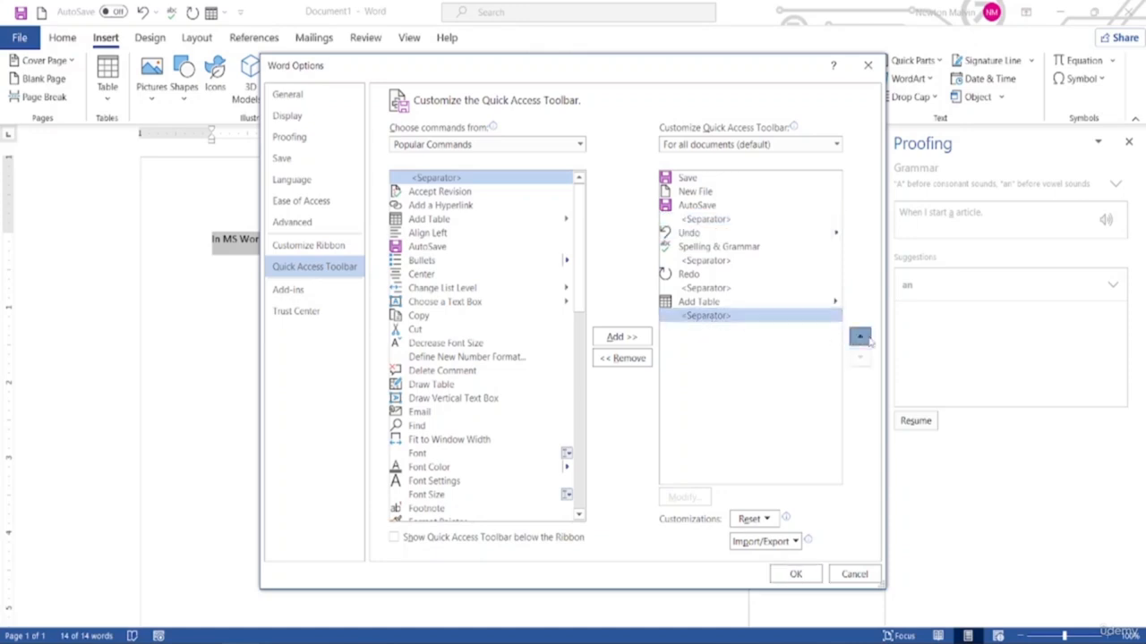
pyautogui.click(860, 338)
pyautogui.click(860, 337)
pyautogui.click(860, 337)
pyautogui.click(860, 338)
pyautogui.click(860, 337)
pyautogui.click(860, 337)
pyautogui.click(860, 337)
pyautogui.click(861, 337)
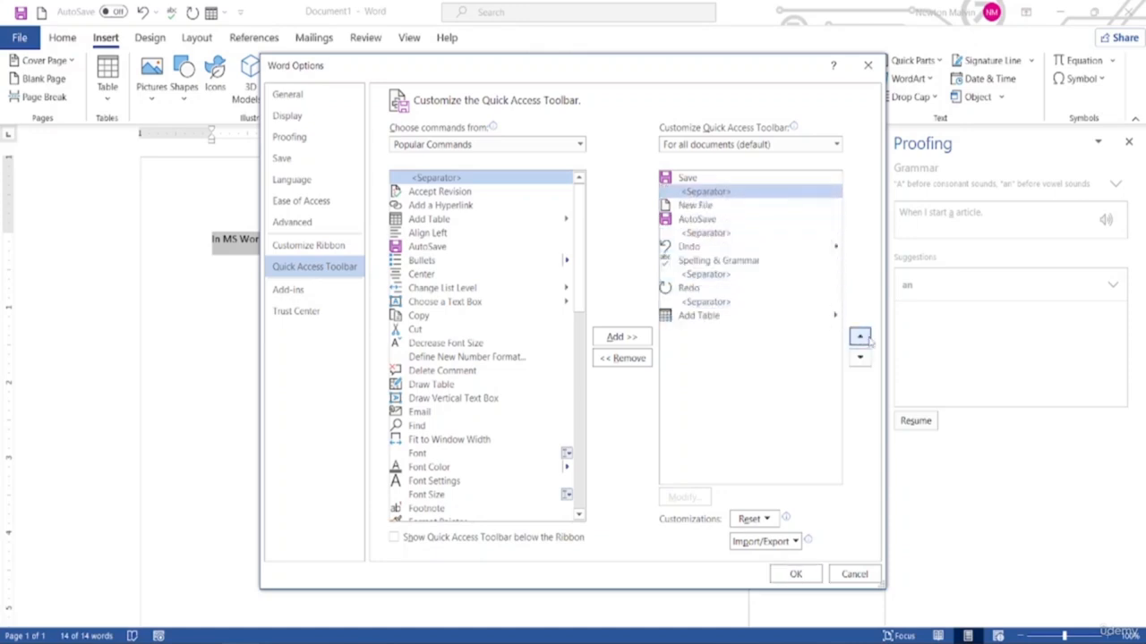
pyautogui.click(861, 357)
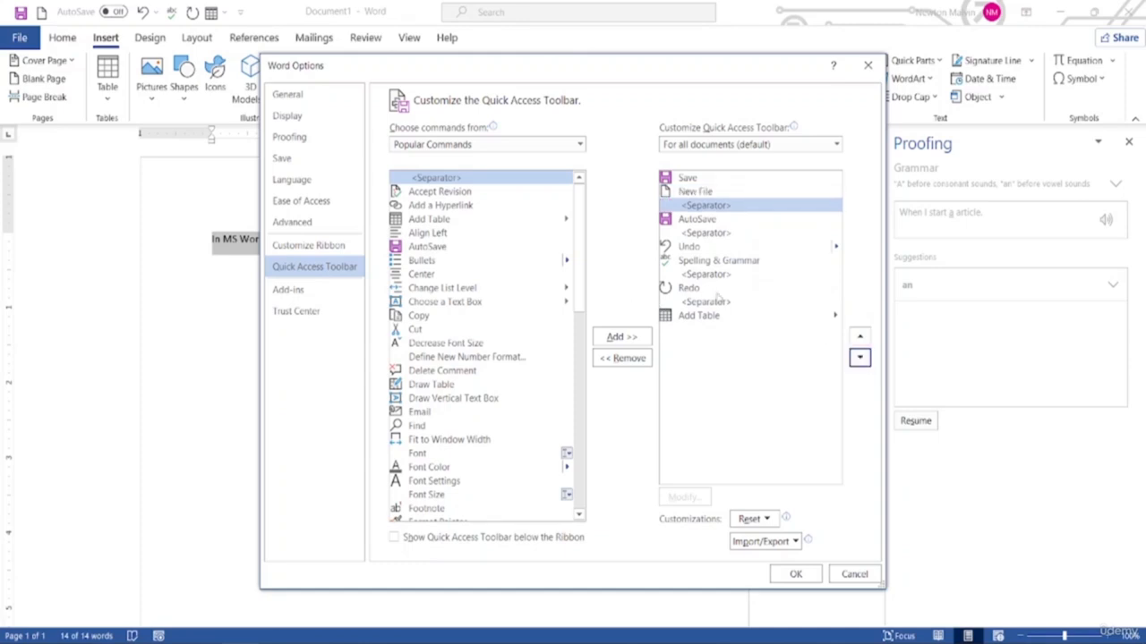
pyautogui.click(616, 337)
pyautogui.click(860, 338)
pyautogui.click(860, 337)
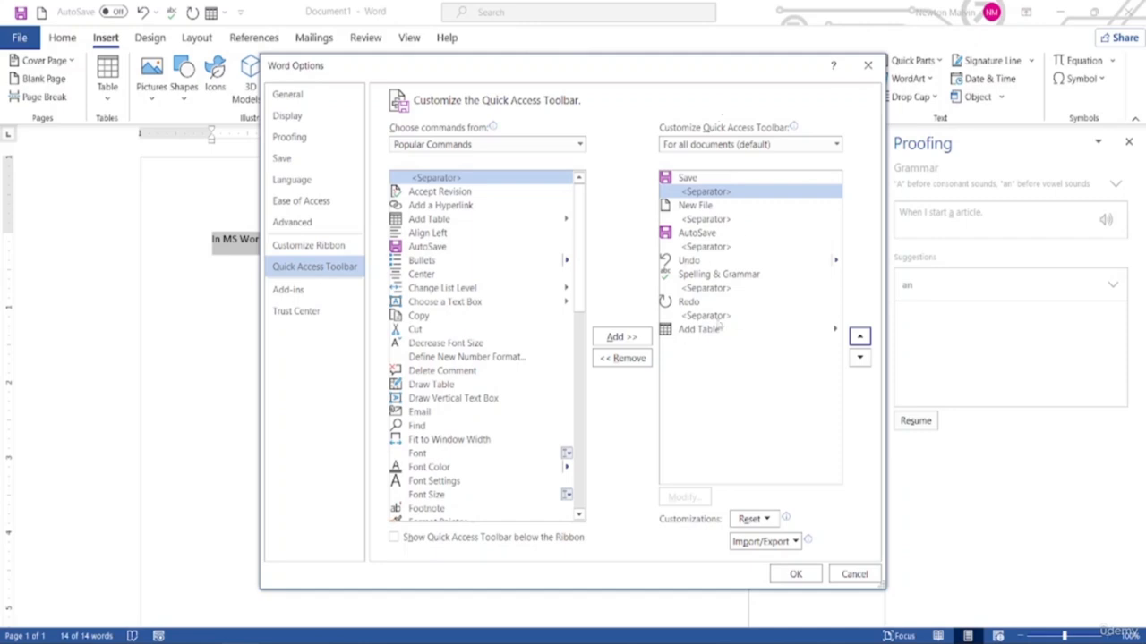
pyautogui.click(794, 574)
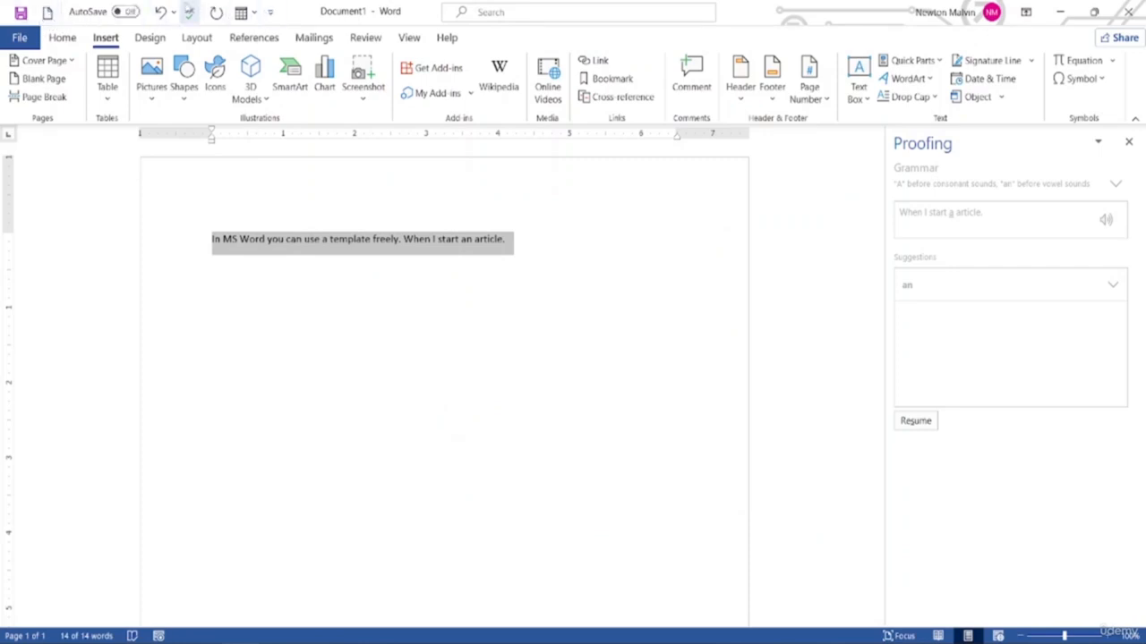
# Move the Quick Access Toolbar below the ribbon using its customize dropdown
pyautogui.click(268, 14)
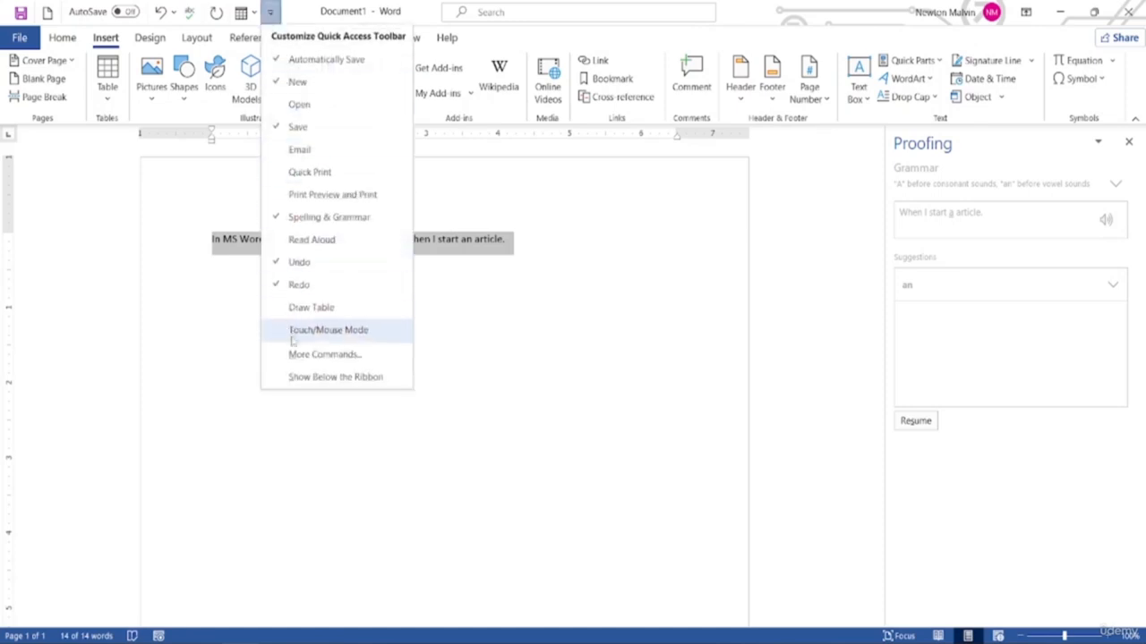
pyautogui.click(301, 380)
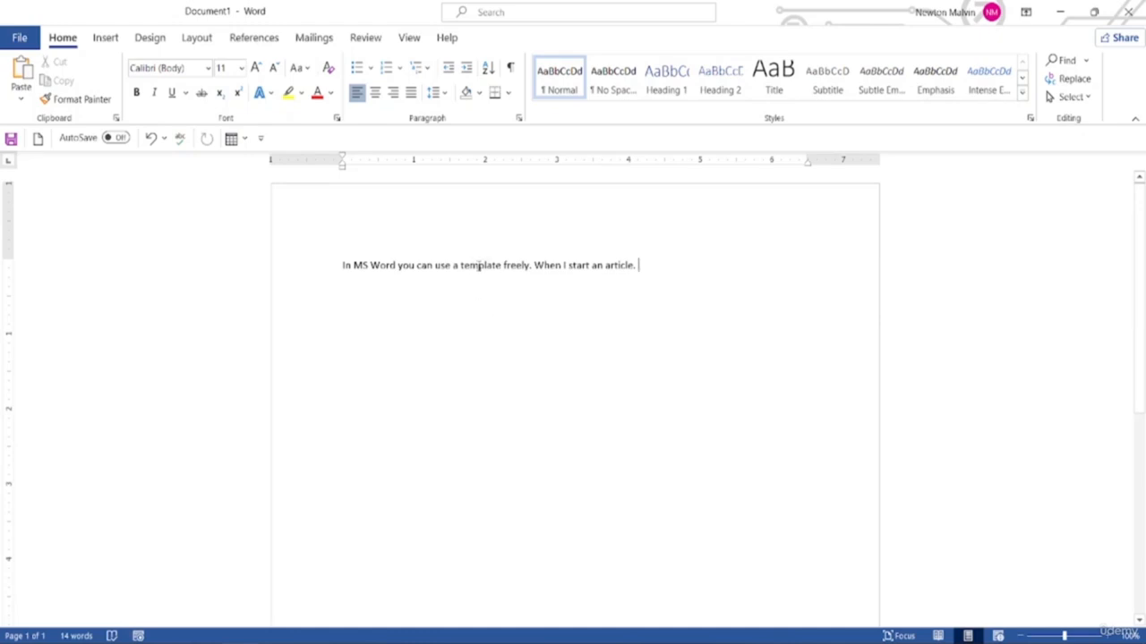
# Make the word 'template' bold italic and center the sentence on the page
pyautogui.doubleClick(482, 264)
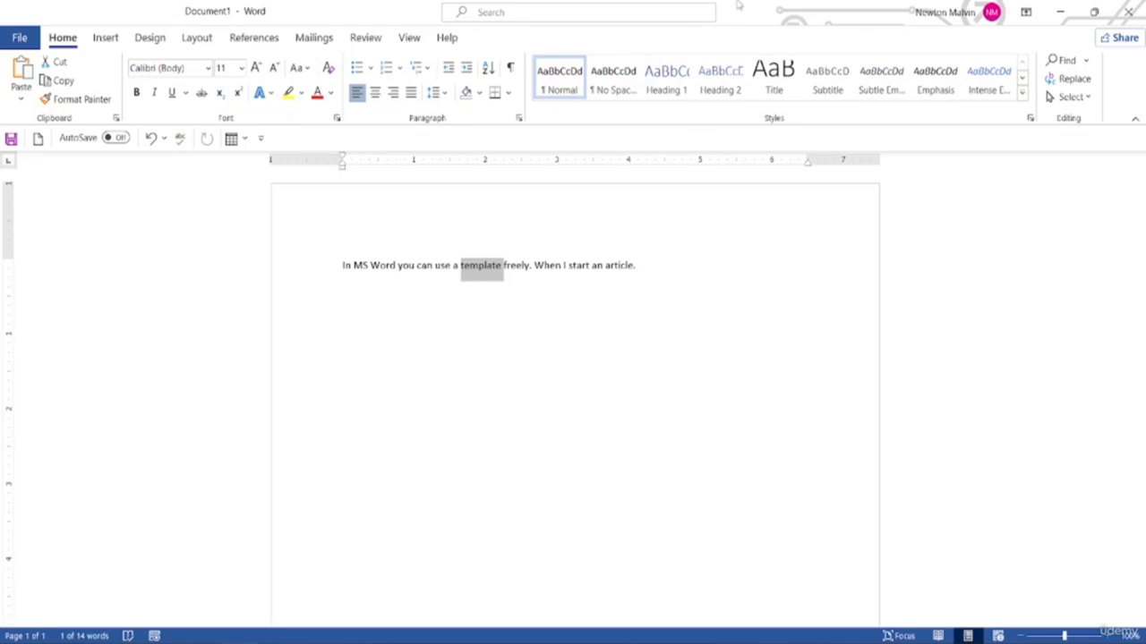
pyautogui.hotkey('ctrl', 'b')
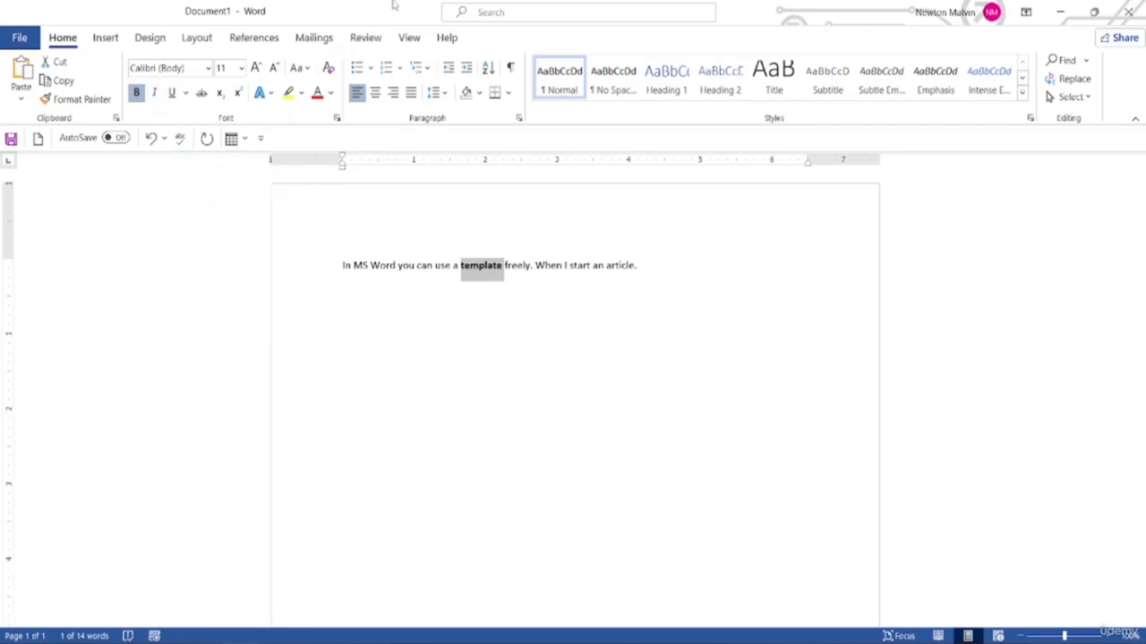
pyautogui.hotkey('ctrl', 'i')
pyautogui.hotkey('ctrl', 'e')
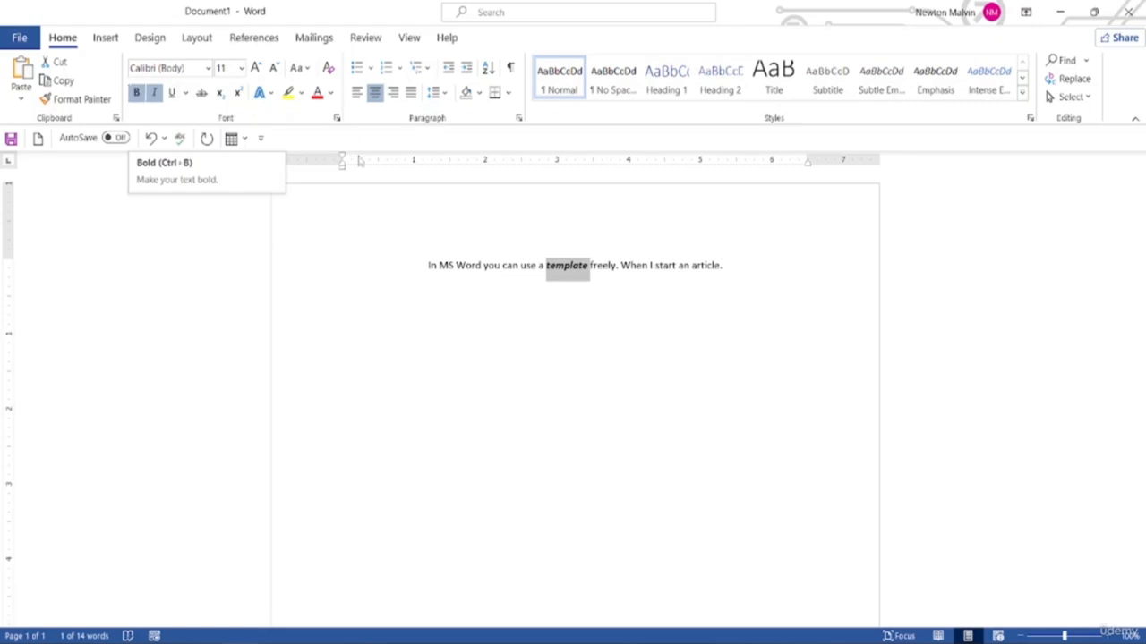
# Bold the word 'Word' in the first sentence, then switch to the Review tab
pyautogui.doubleClick(468, 267)
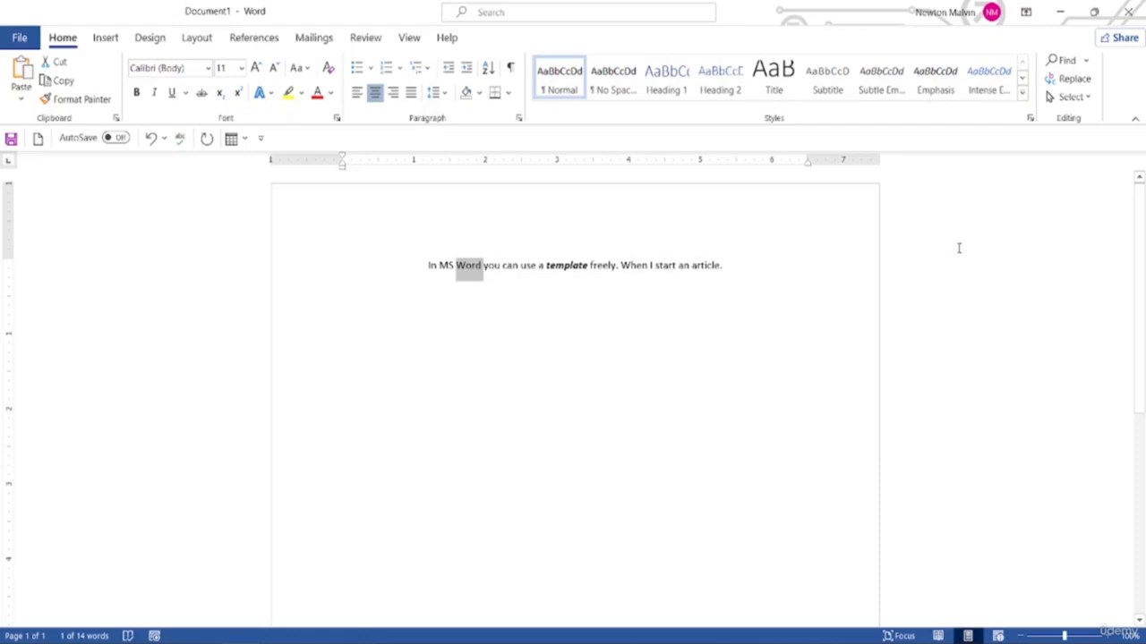
pyautogui.hotkey('ctrl', 'b')
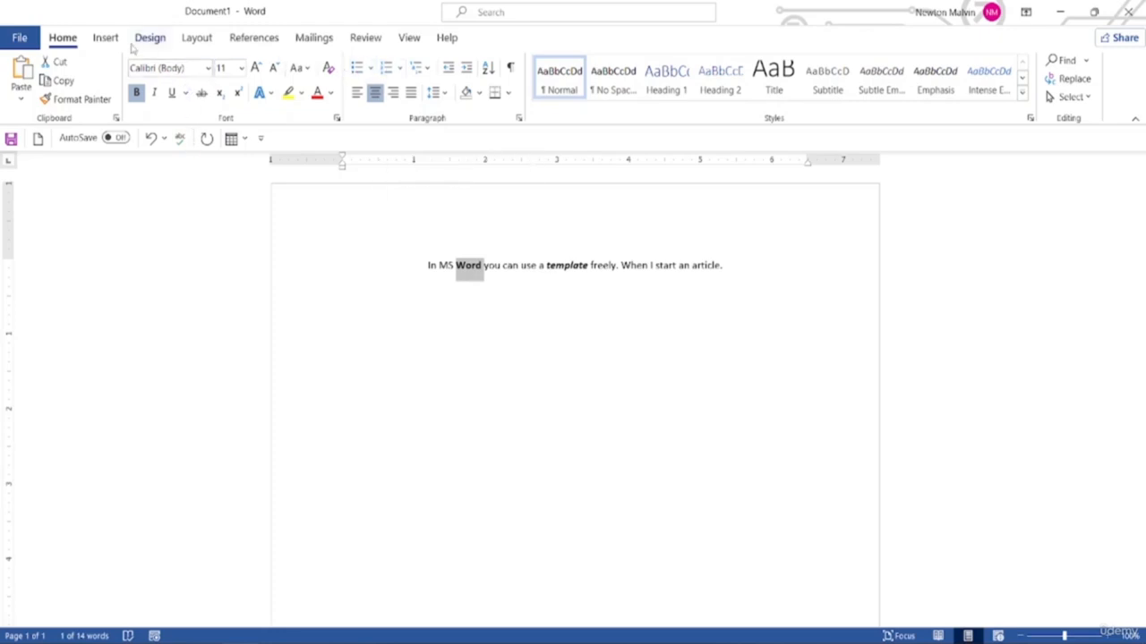
pyautogui.click(365, 38)
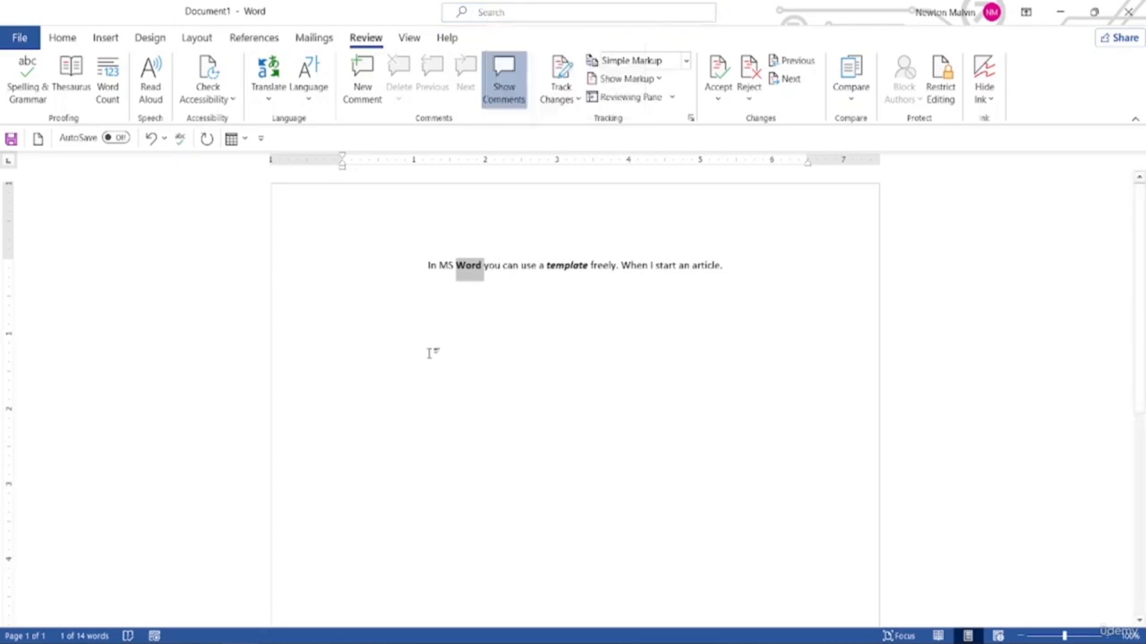
# Deselect the text and search Word's Search box (Alt+Q) for 'keyboard shortcuts'
pyautogui.click(552, 322)
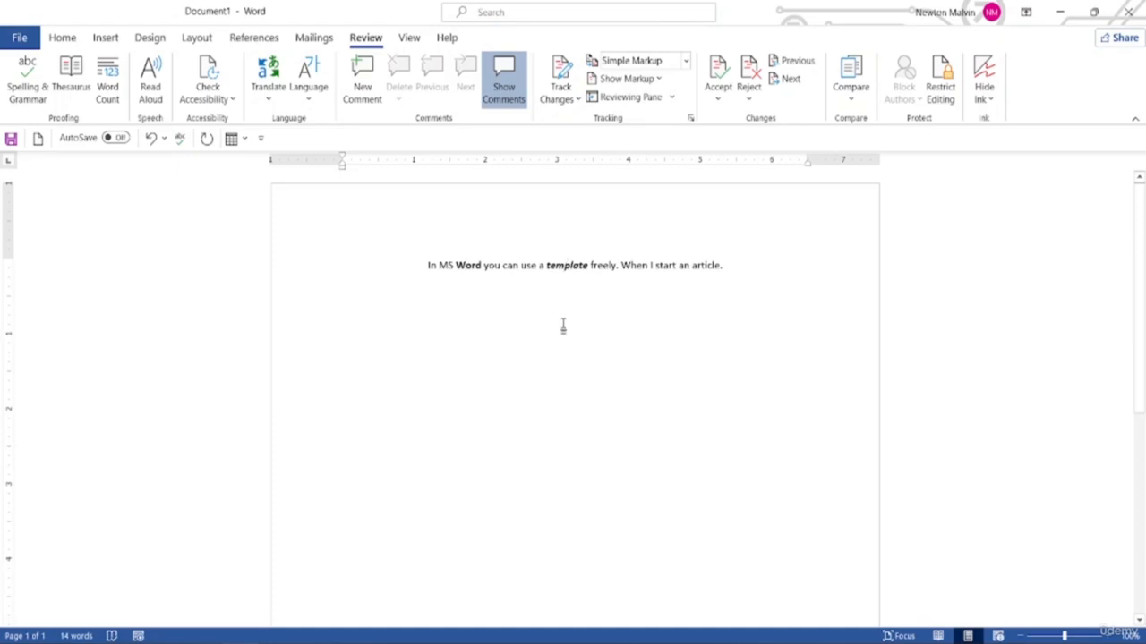
pyautogui.hotkey('alt', 'q')
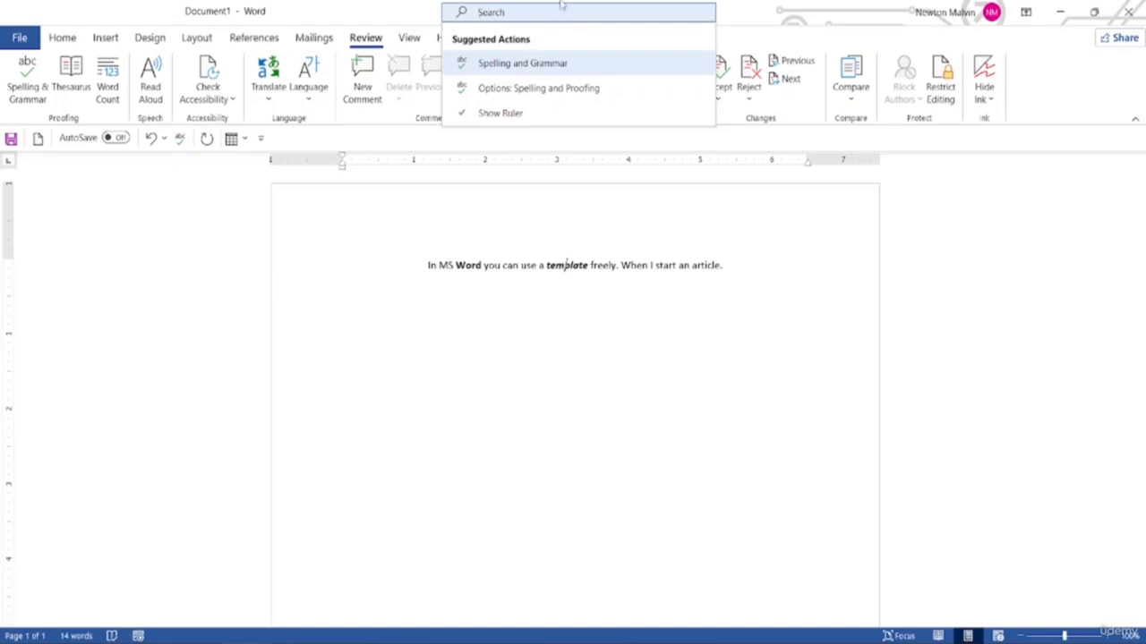
pyautogui.write('keyboa')
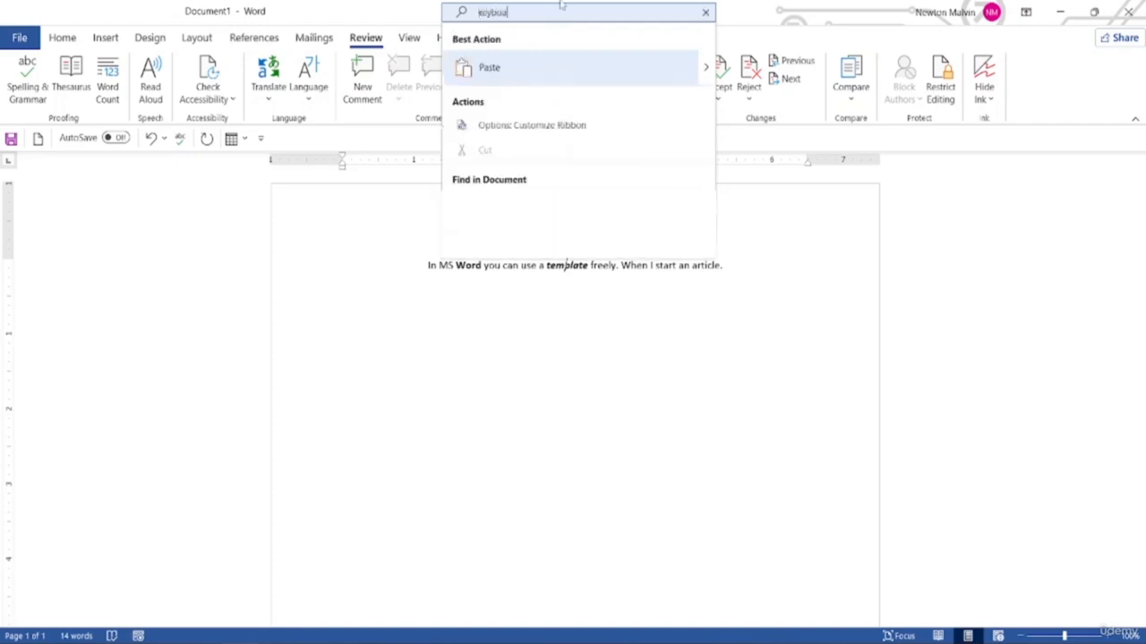
pyautogui.write('rd ')
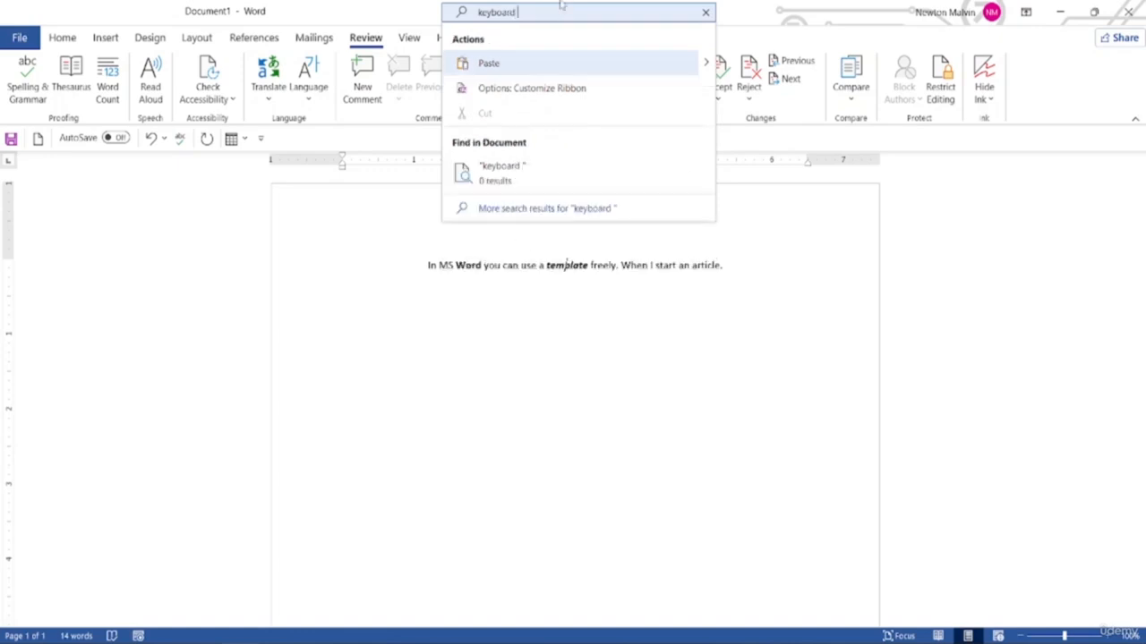
pyautogui.write('shortcuts')
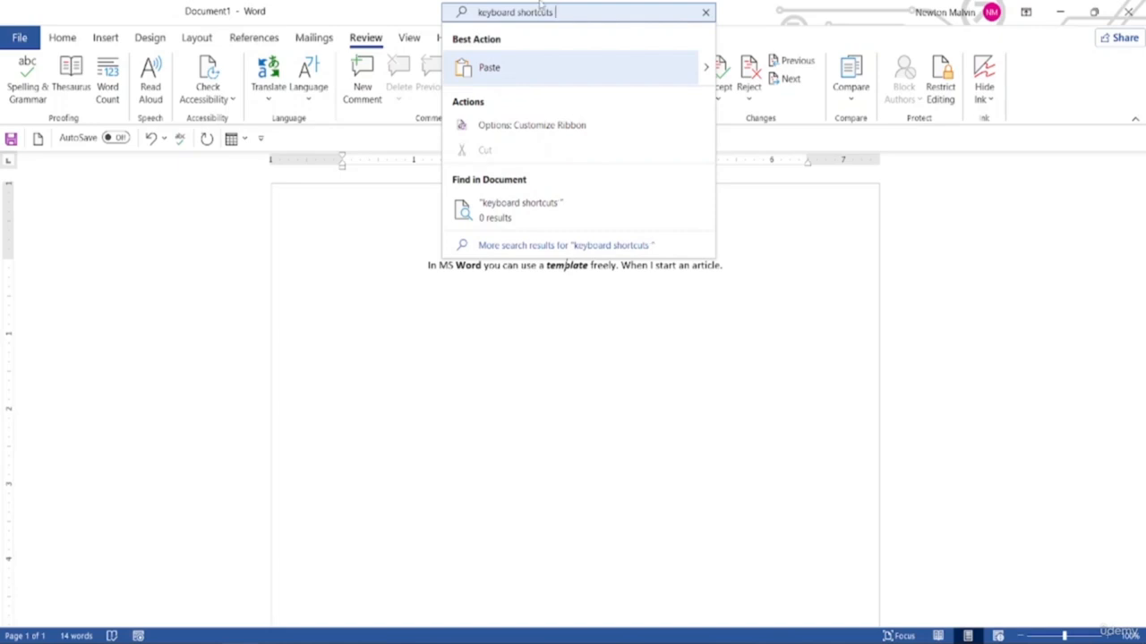
# Open the full Search pane results for 'keyboard shortcuts' and scroll through the help articles
pyautogui.click(512, 247)
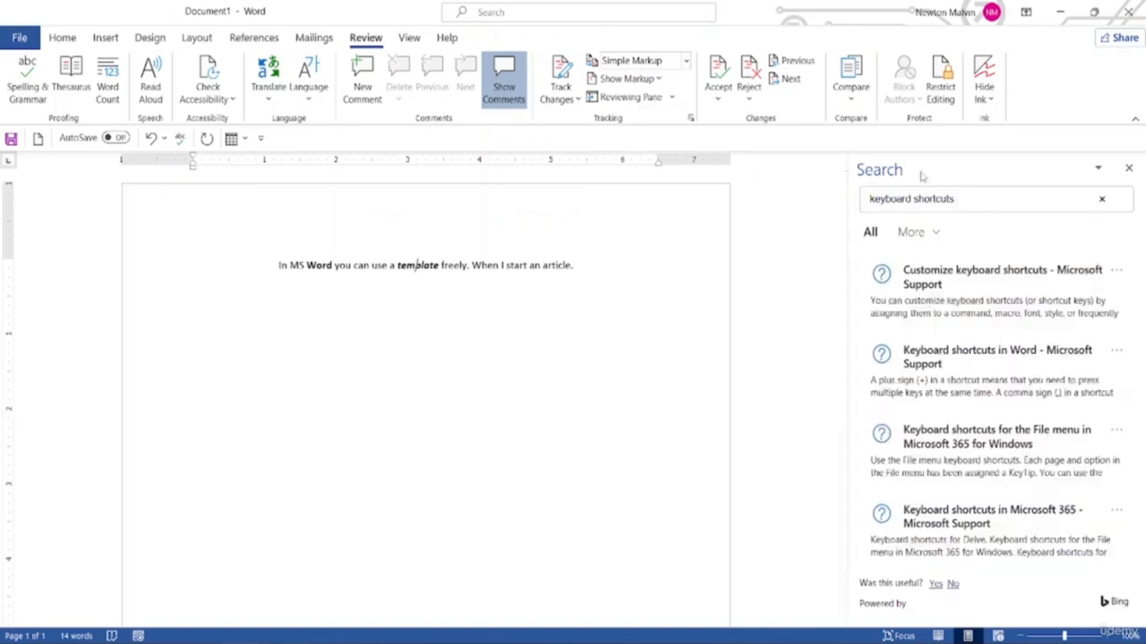
pyautogui.click(930, 199)
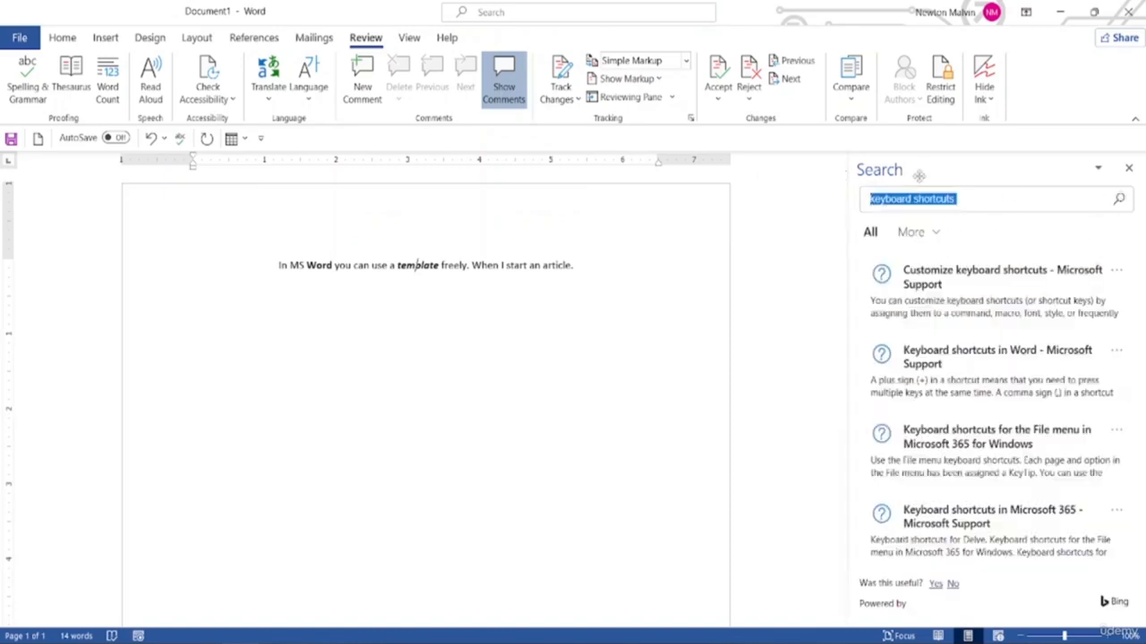
pyautogui.scroll(-2, 926, 419)
pyautogui.scroll(-2, 927, 419)
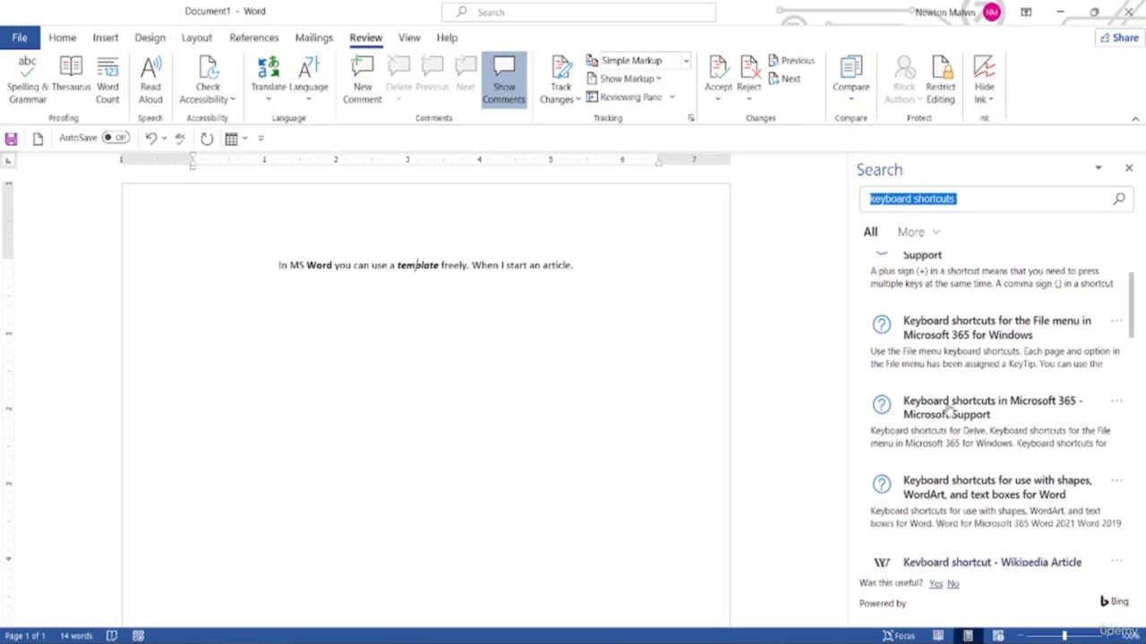
pyautogui.scroll(4, 935, 376)
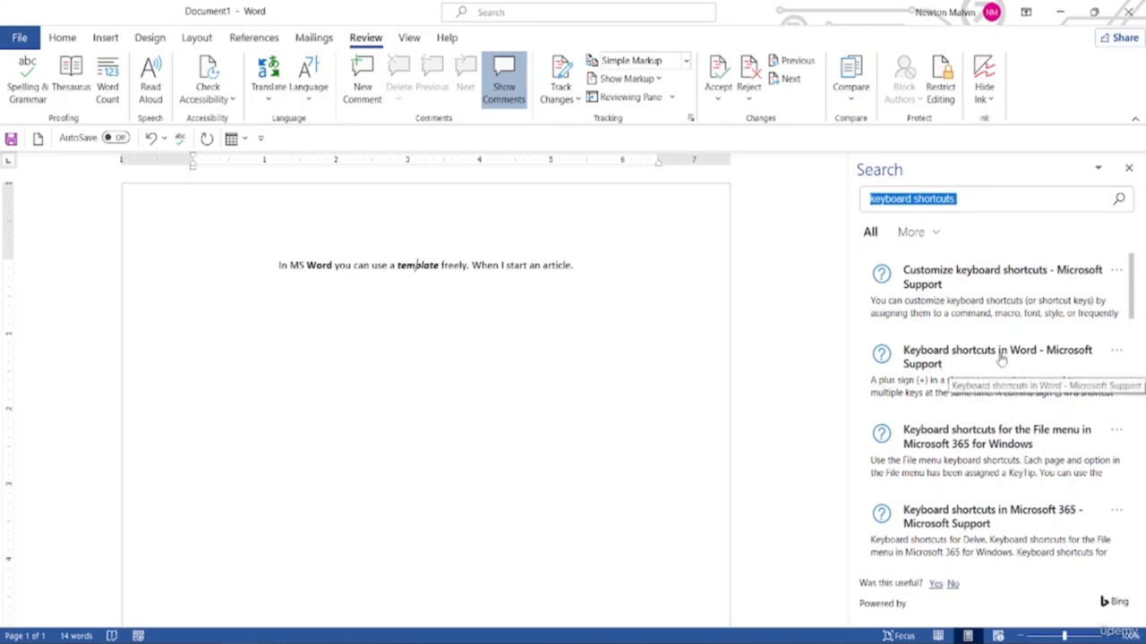
pyautogui.scroll(-1, 963, 394)
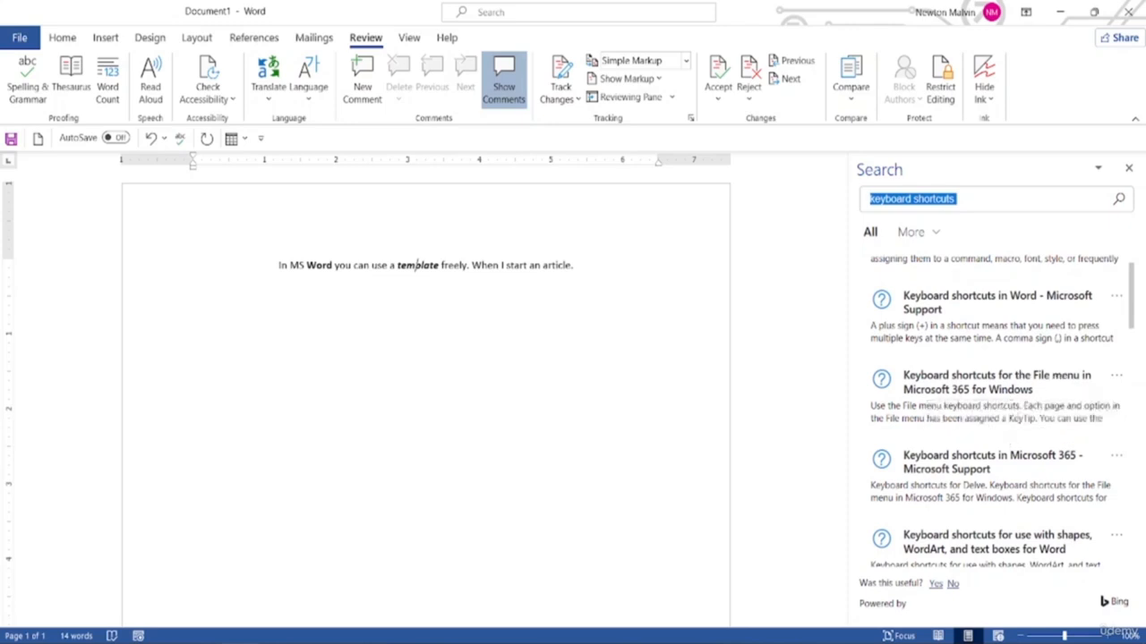
pyautogui.scroll(-1, 1008, 426)
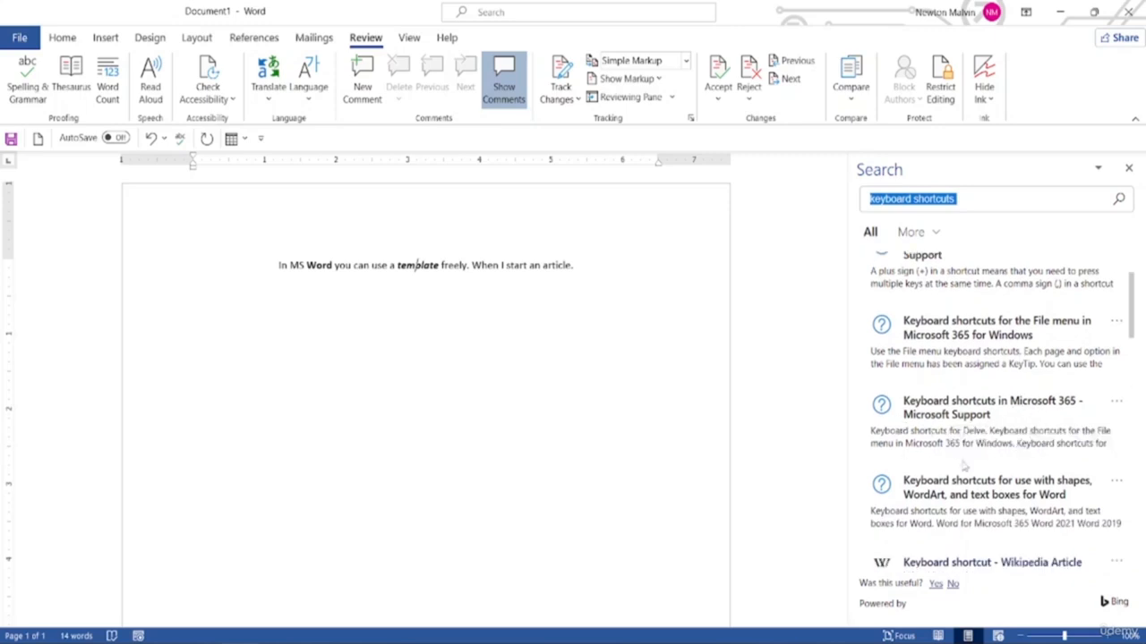
pyautogui.scroll(-1, 930, 428)
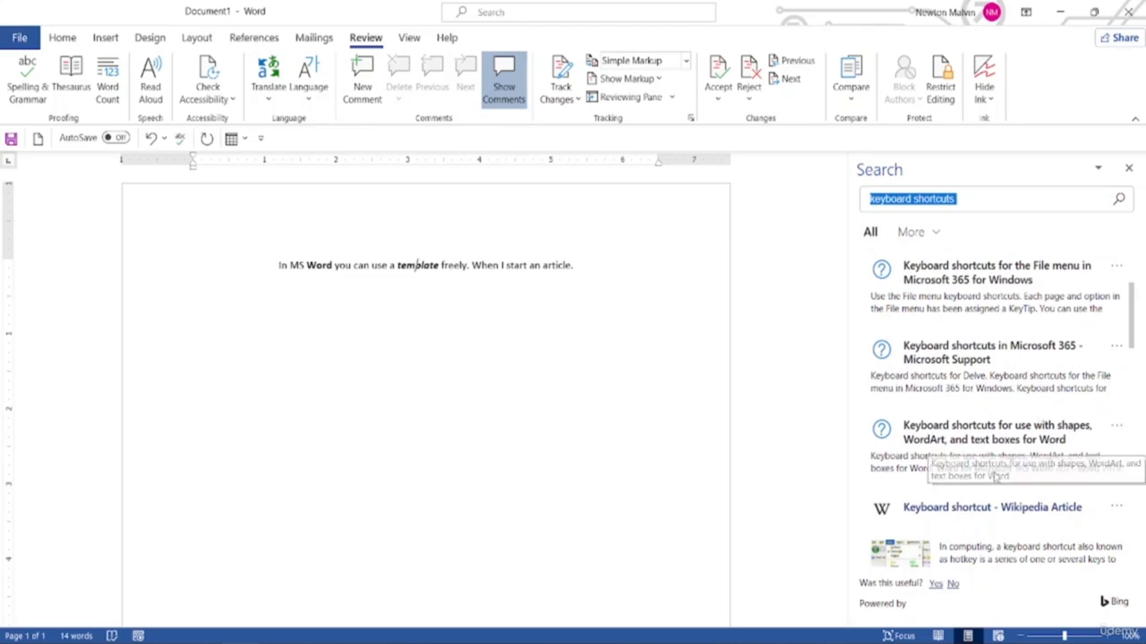
# Open the shapes, WordArt and text boxes shortcuts article and scroll through it
pyautogui.click(918, 452)
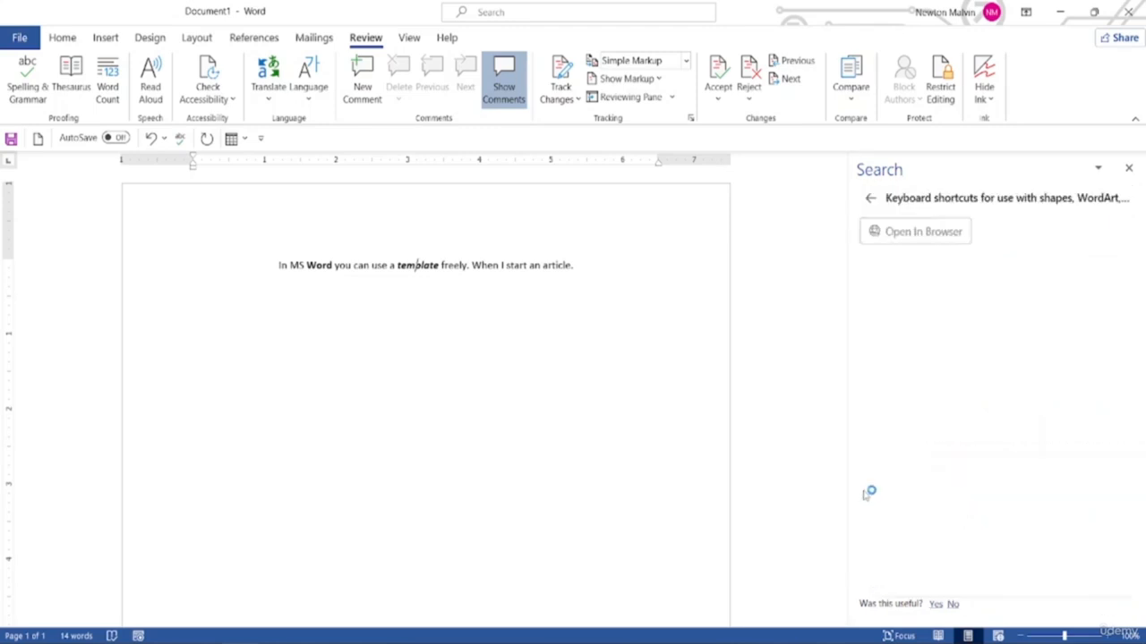
pyautogui.scroll(-3, 949, 426)
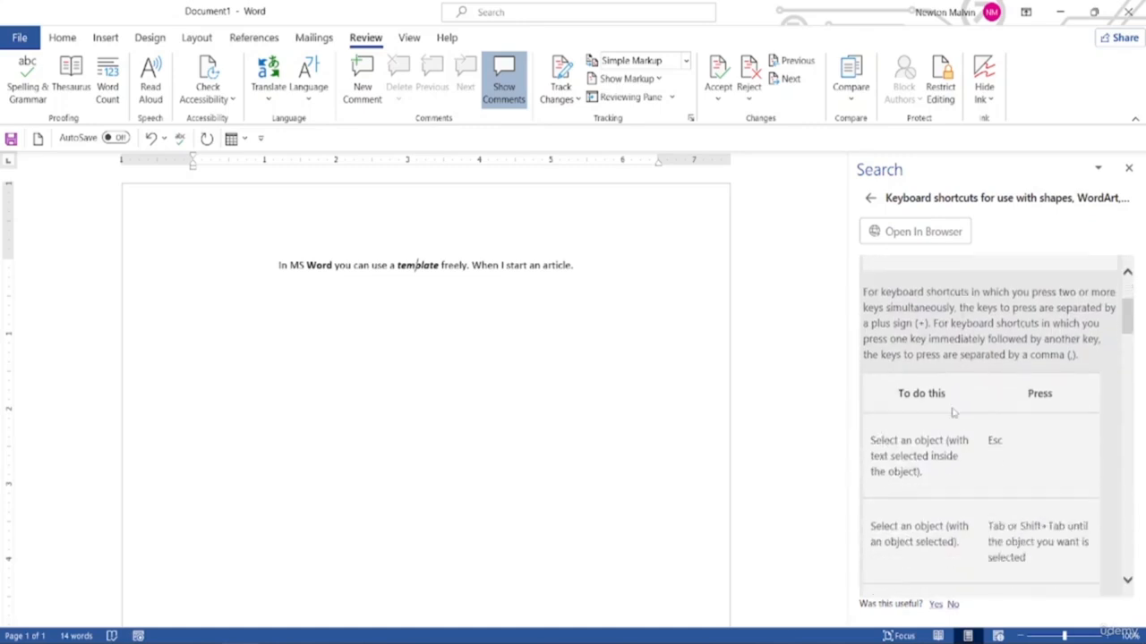
pyautogui.scroll(-5, 949, 426)
pyautogui.scroll(5, 962, 438)
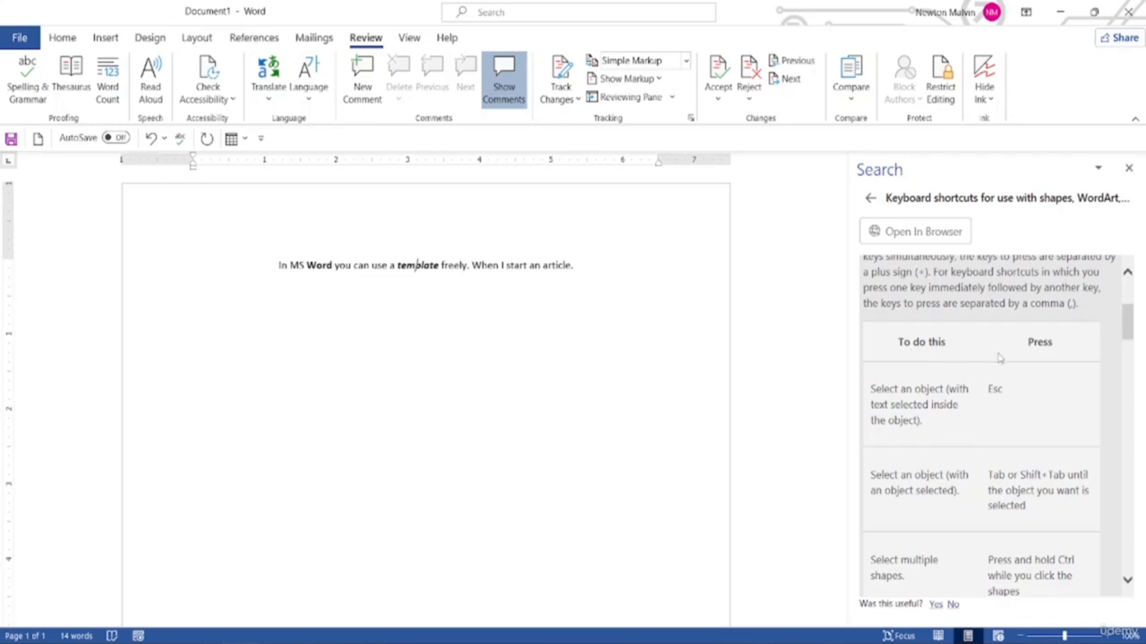
pyautogui.scroll(-2, 1020, 466)
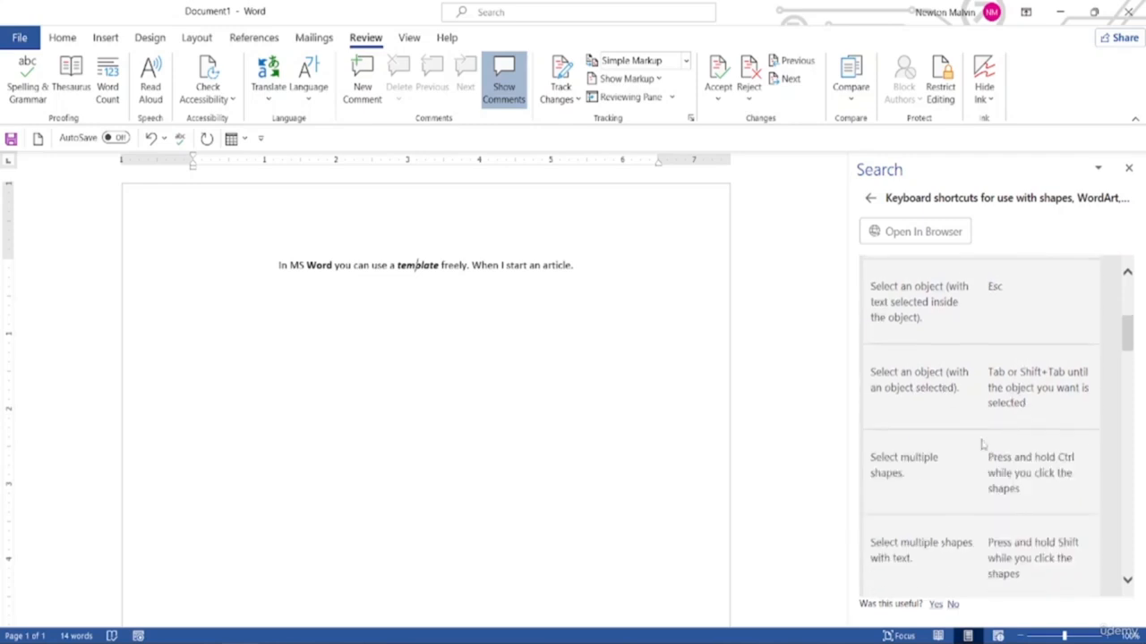
pyautogui.scroll(2, 948, 430)
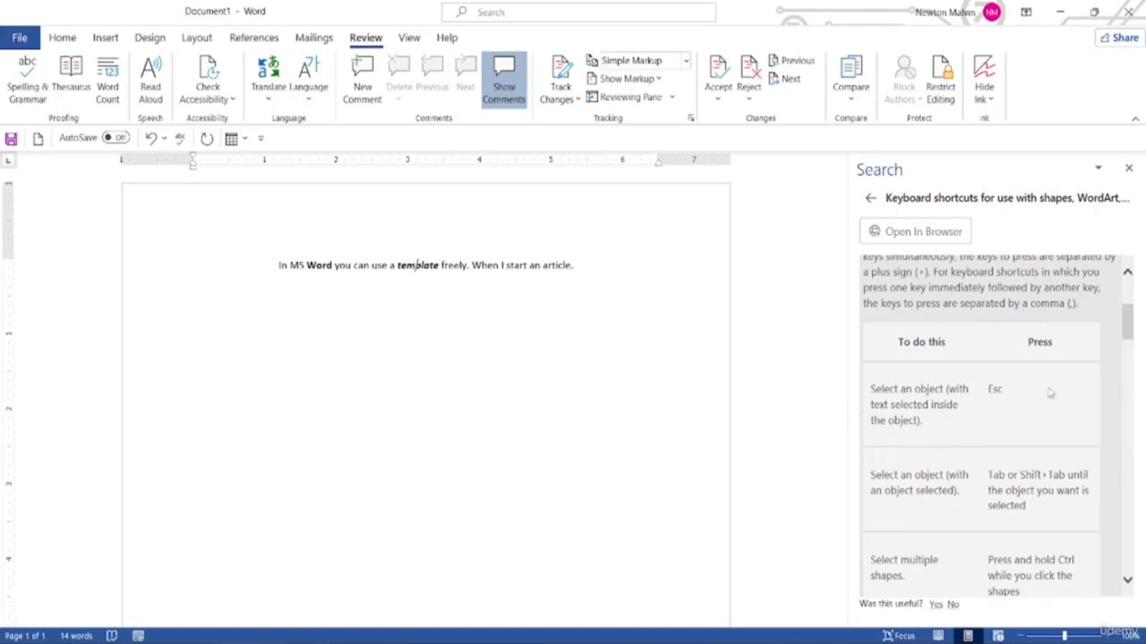
pyautogui.scroll(-2, 997, 404)
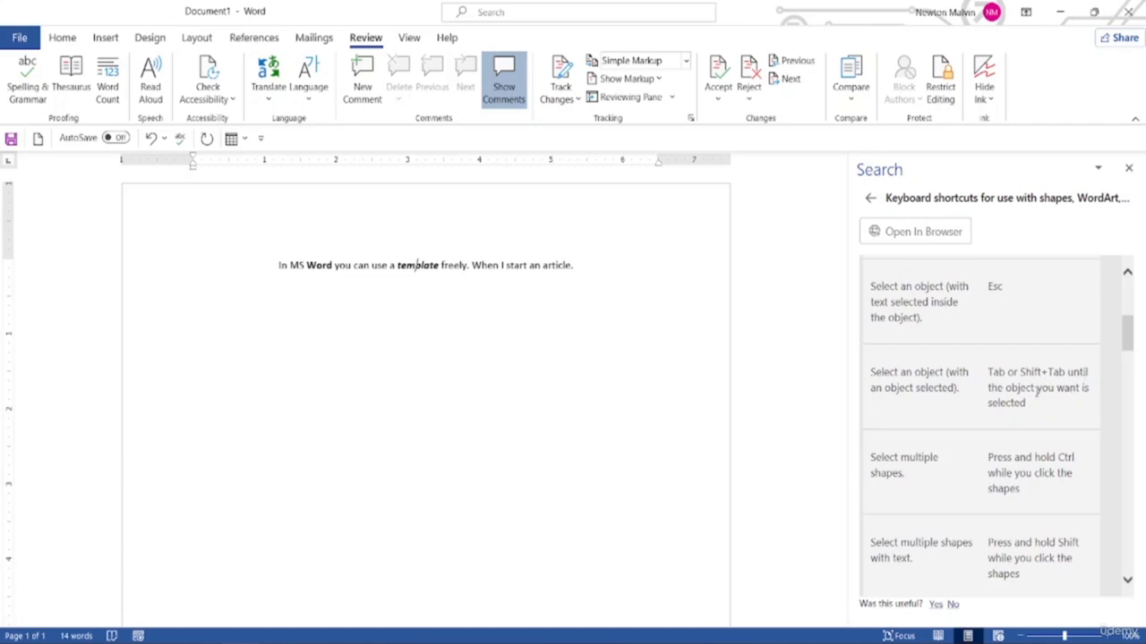
pyautogui.scroll(-2, 961, 470)
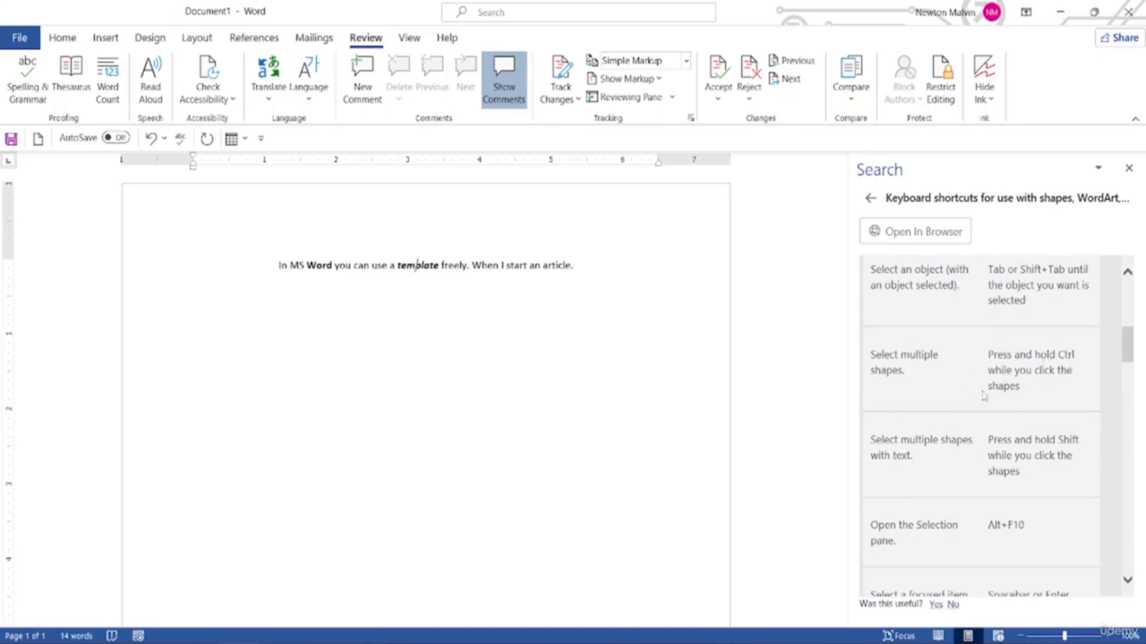
pyautogui.scroll(-6, 939, 462)
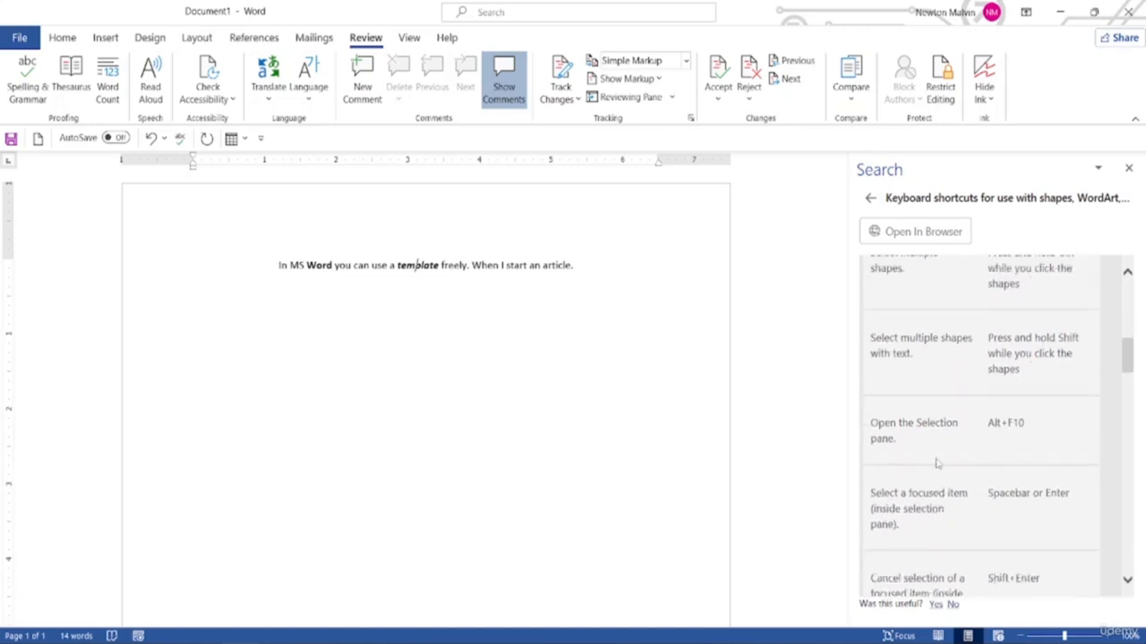
# Finish reading the shortcuts article and close the Search help pane
pyautogui.scroll(7, 982, 411)
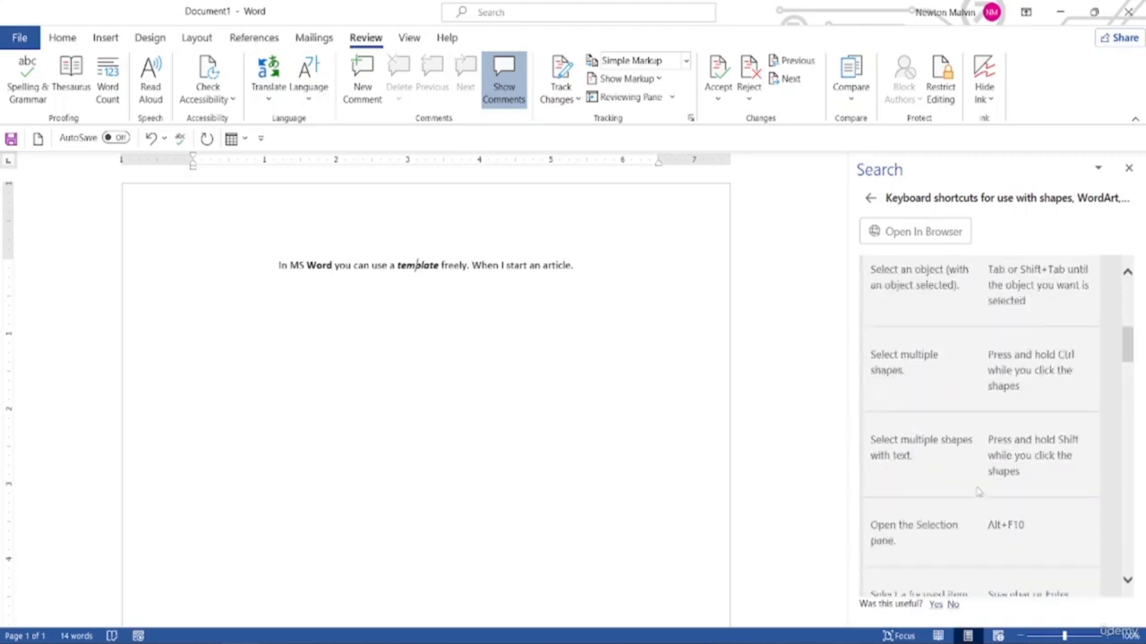
pyautogui.scroll(-10, 980, 466)
pyautogui.scroll(-7, 981, 495)
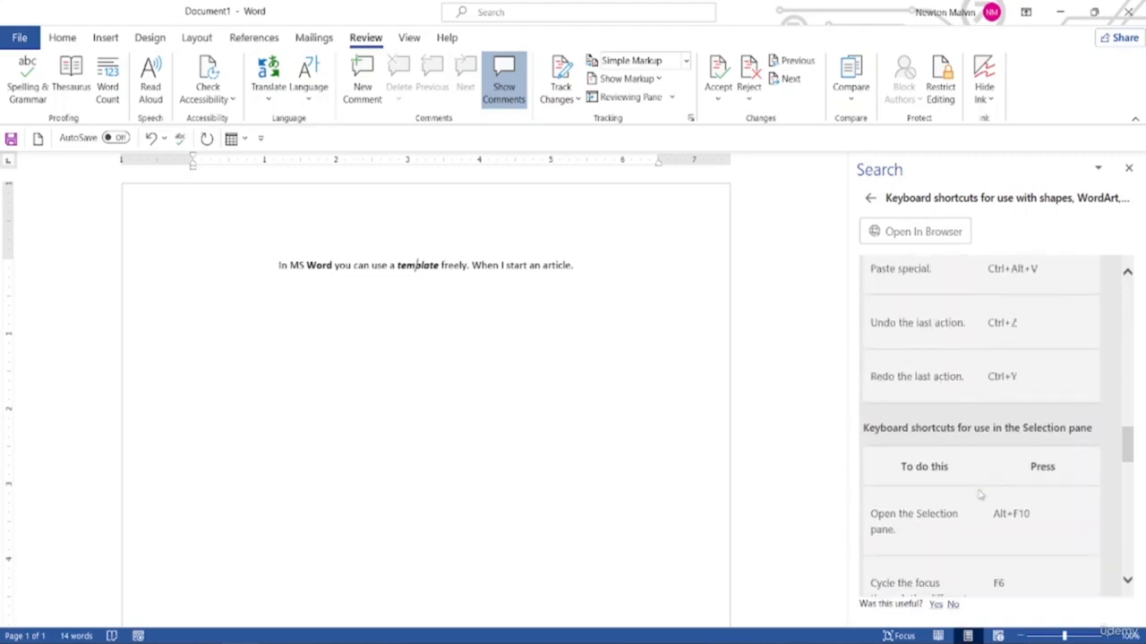
pyautogui.scroll(1, 981, 495)
pyautogui.scroll(-6, 981, 495)
pyautogui.scroll(-8, 981, 495)
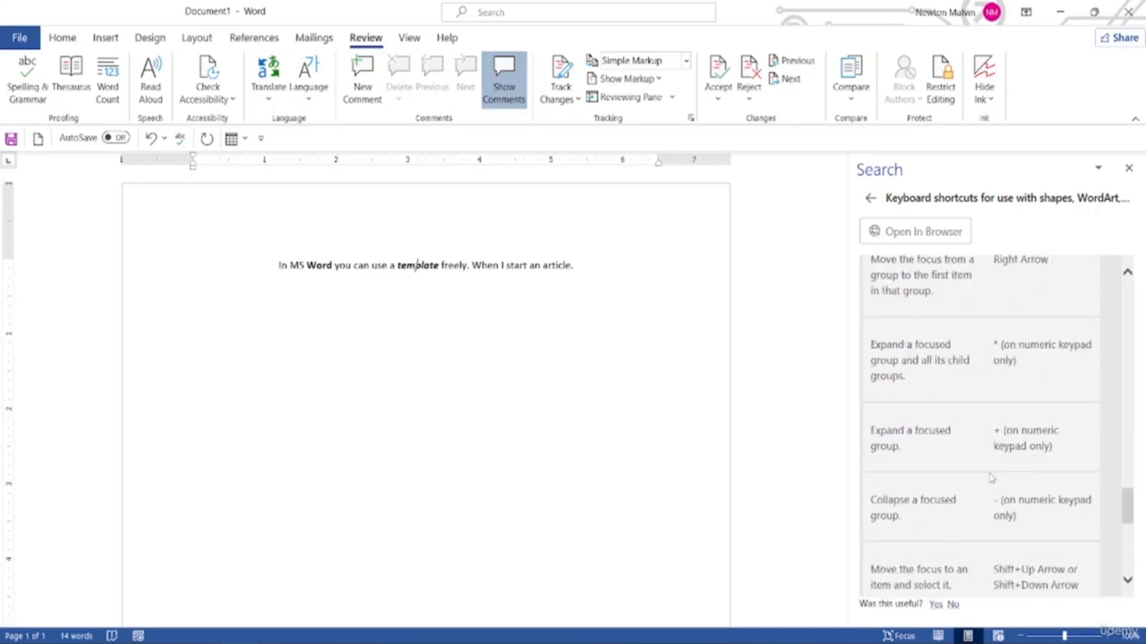
pyautogui.scroll(-3, 991, 481)
pyautogui.scroll(8, 991, 481)
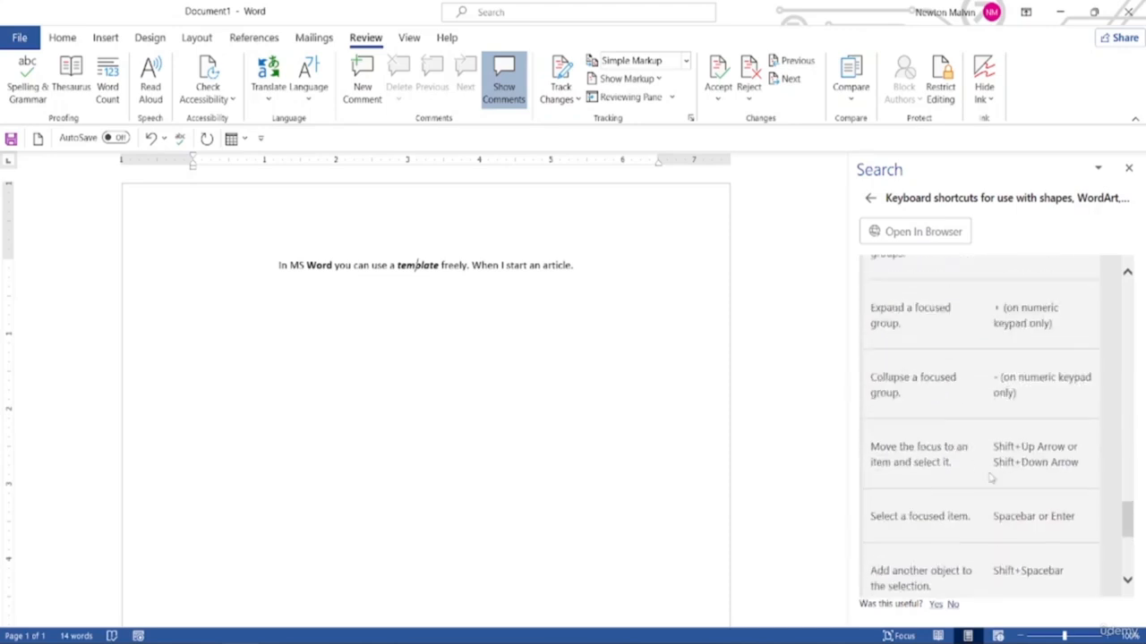
pyautogui.scroll(10, 991, 481)
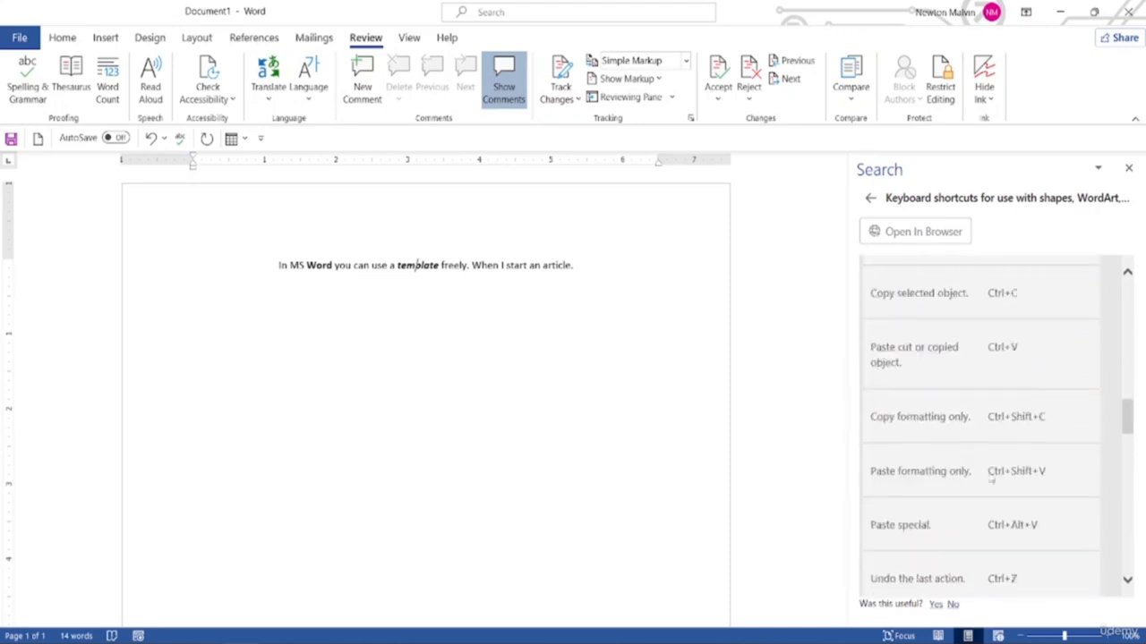
pyautogui.scroll(5, 991, 479)
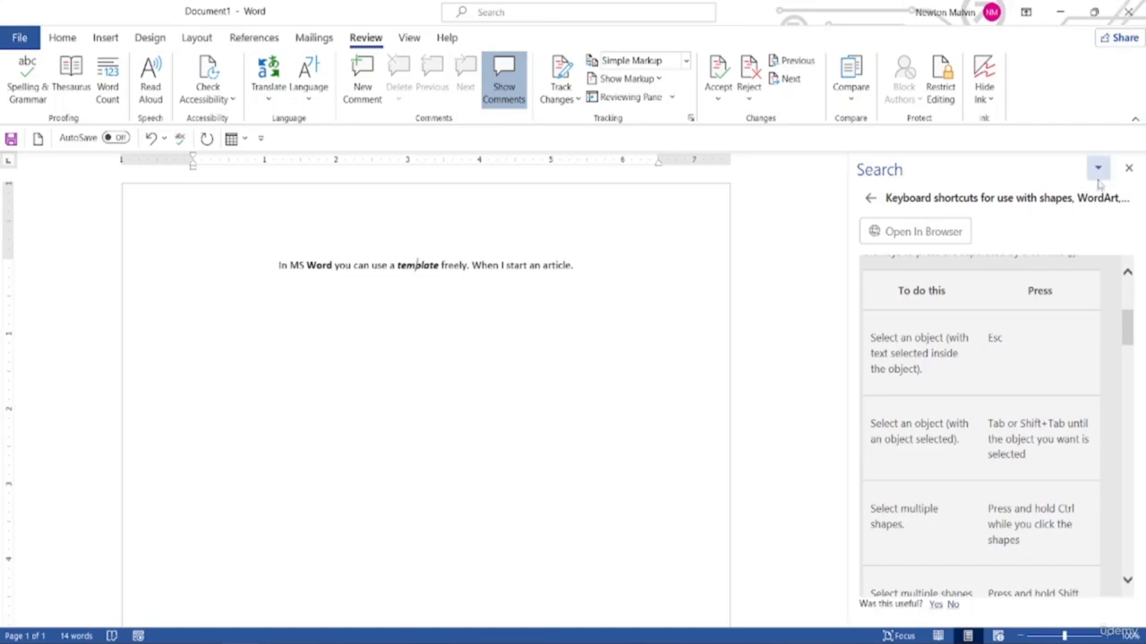
pyautogui.click(1128, 168)
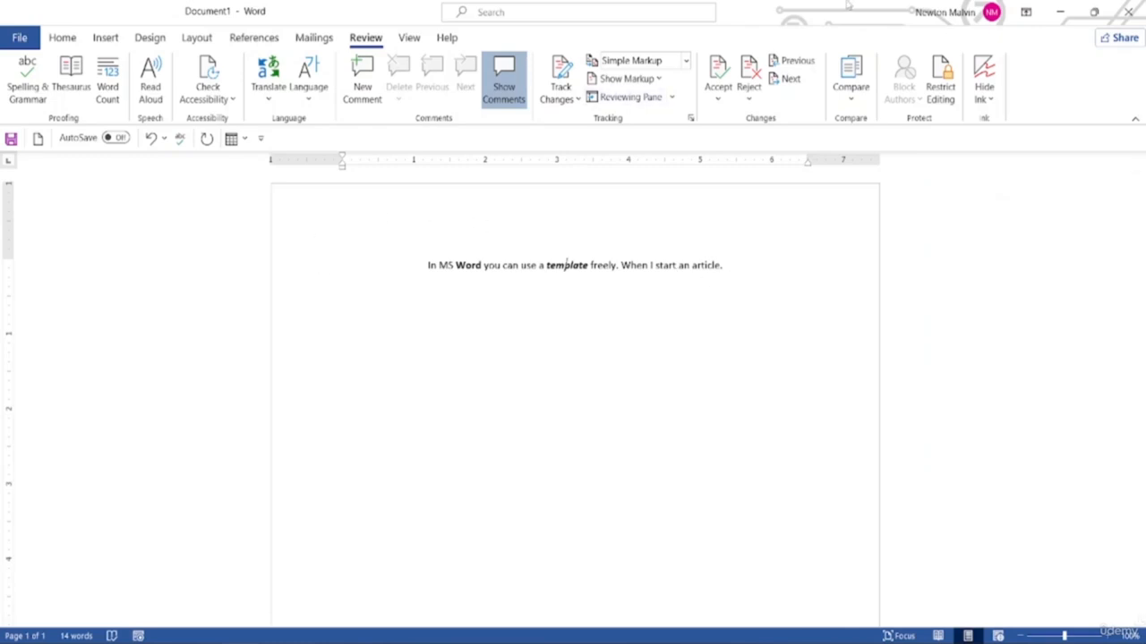
# Return to the Home tab and create a new blank document via the Quick Access KeyTip 2
pyautogui.press('alt')
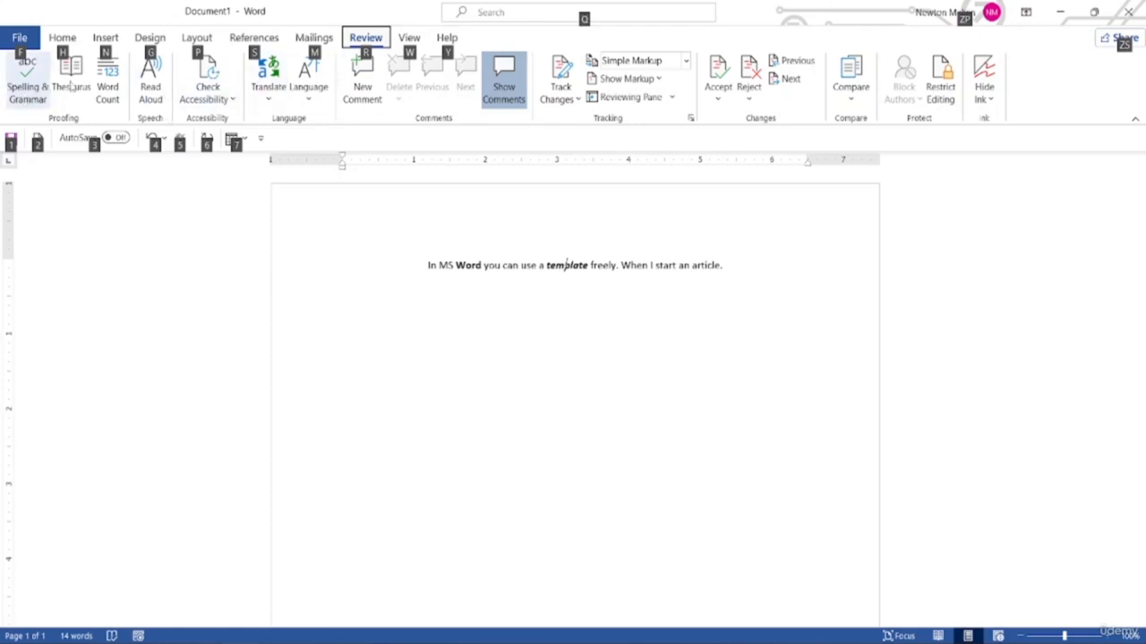
pyautogui.click(63, 40)
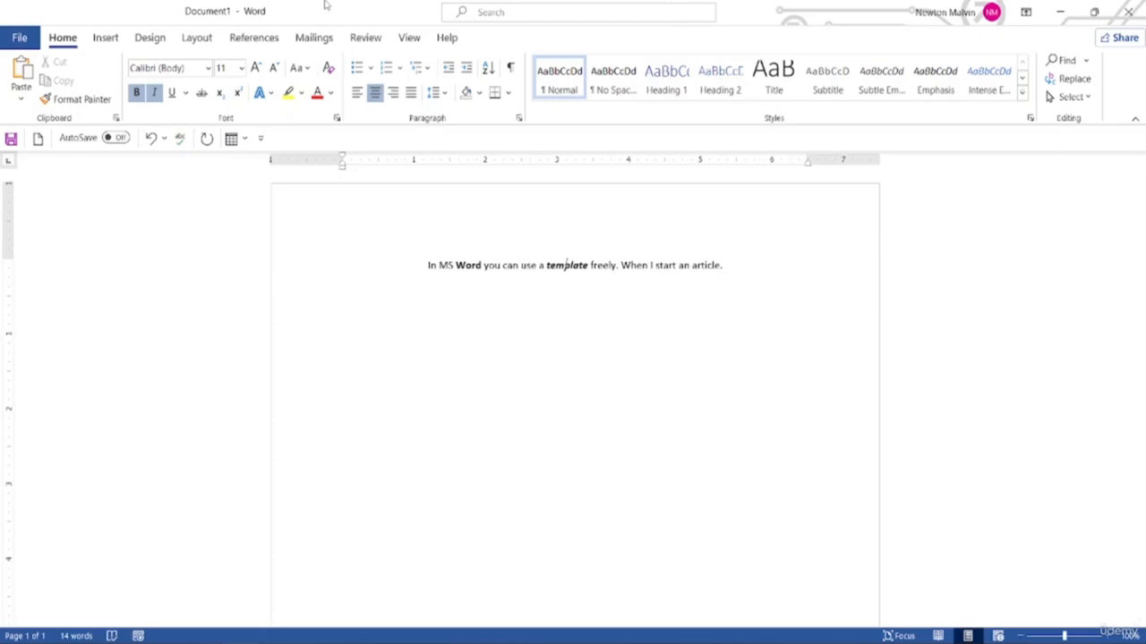
pyautogui.press('alt')
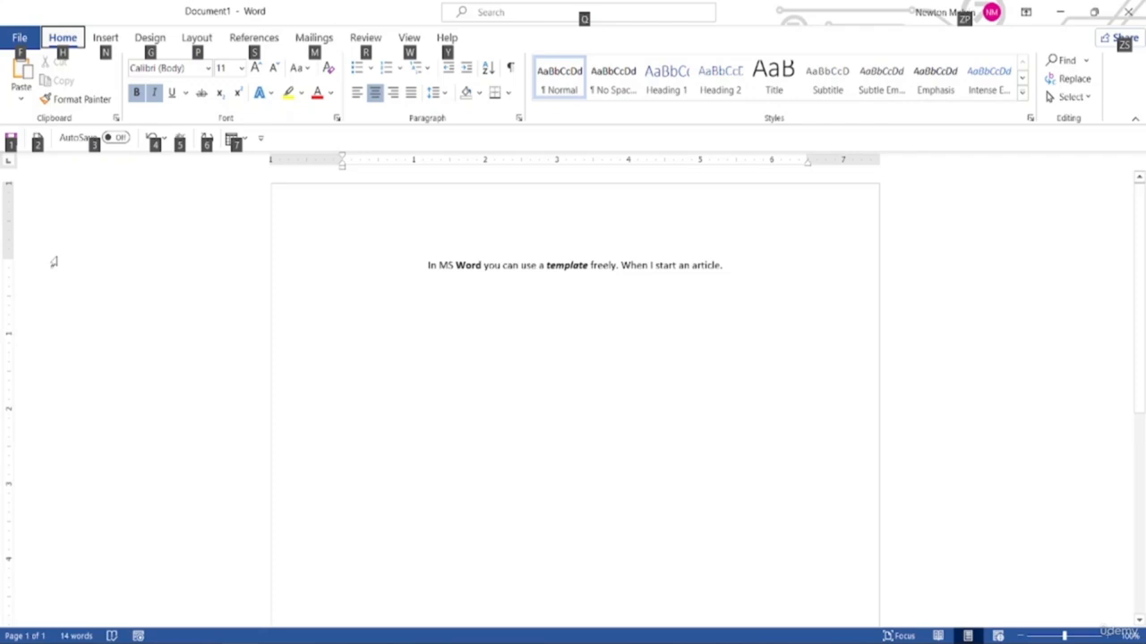
pyautogui.press('2')
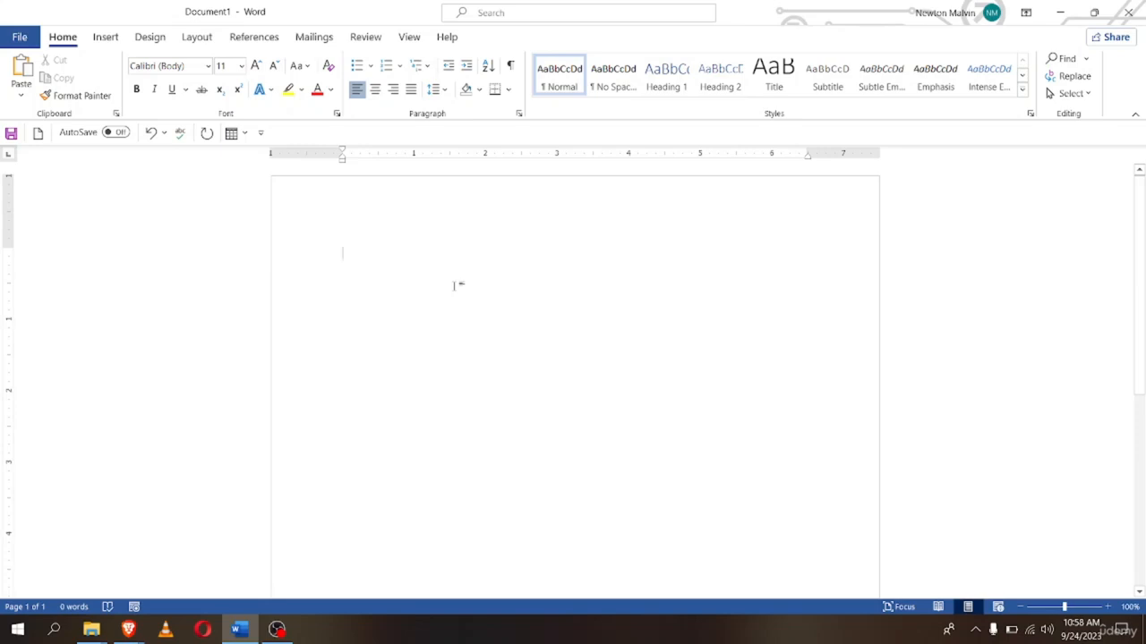
# In Word Options > General, set ScreenTip style to 'Don't show feature descriptions in ScreenTips'
pyautogui.click(18, 40)
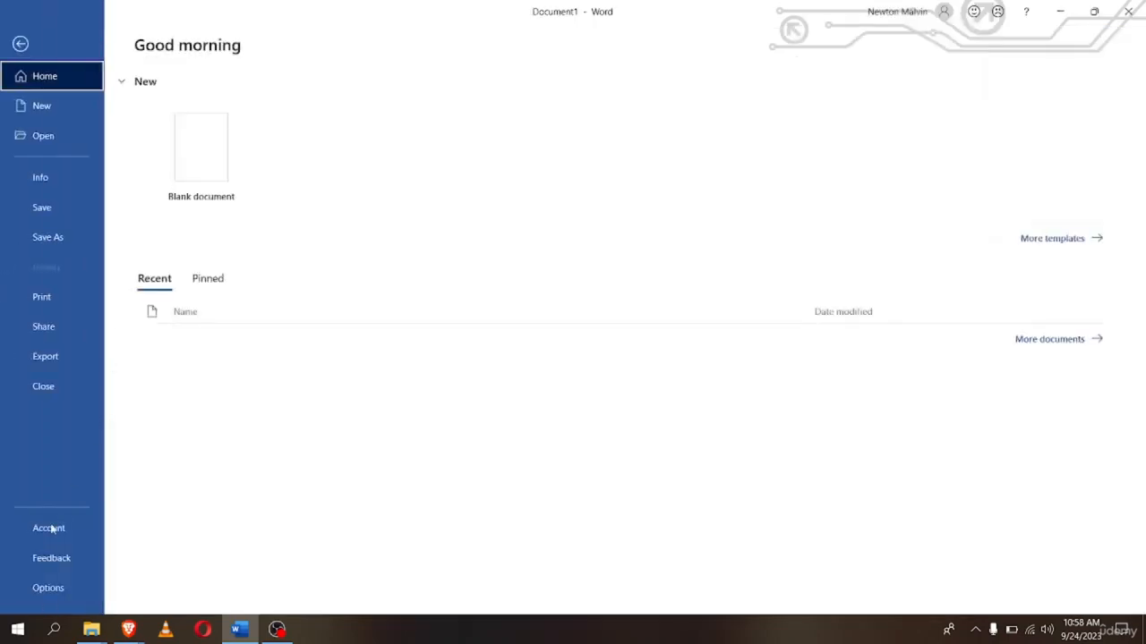
pyautogui.click(43, 591)
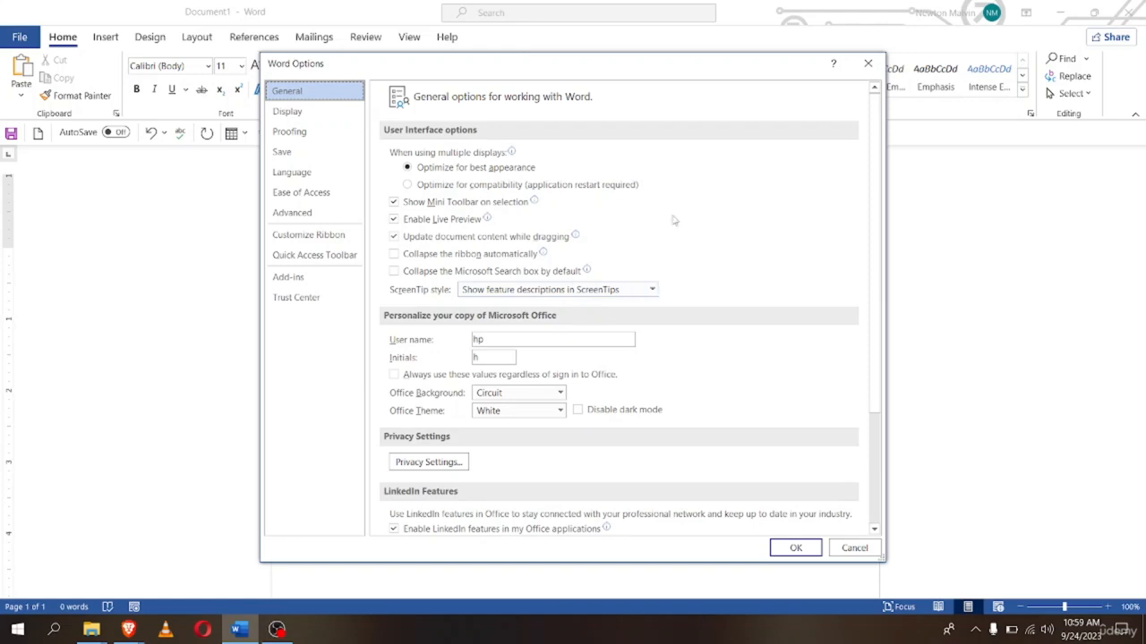
pyautogui.click(653, 292)
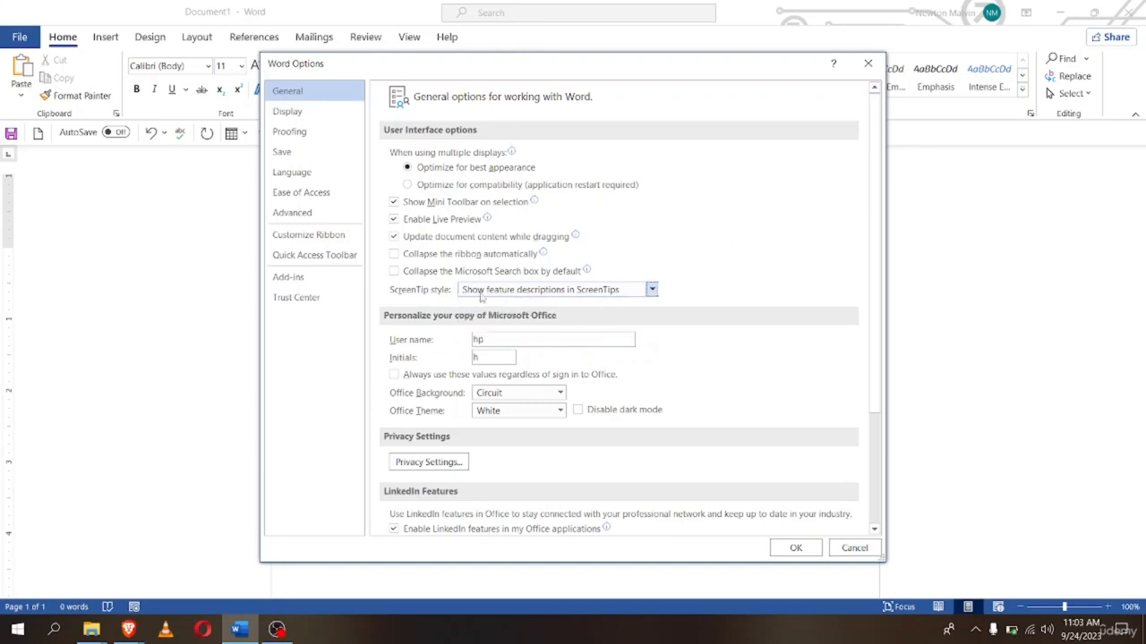
pyautogui.click(651, 289)
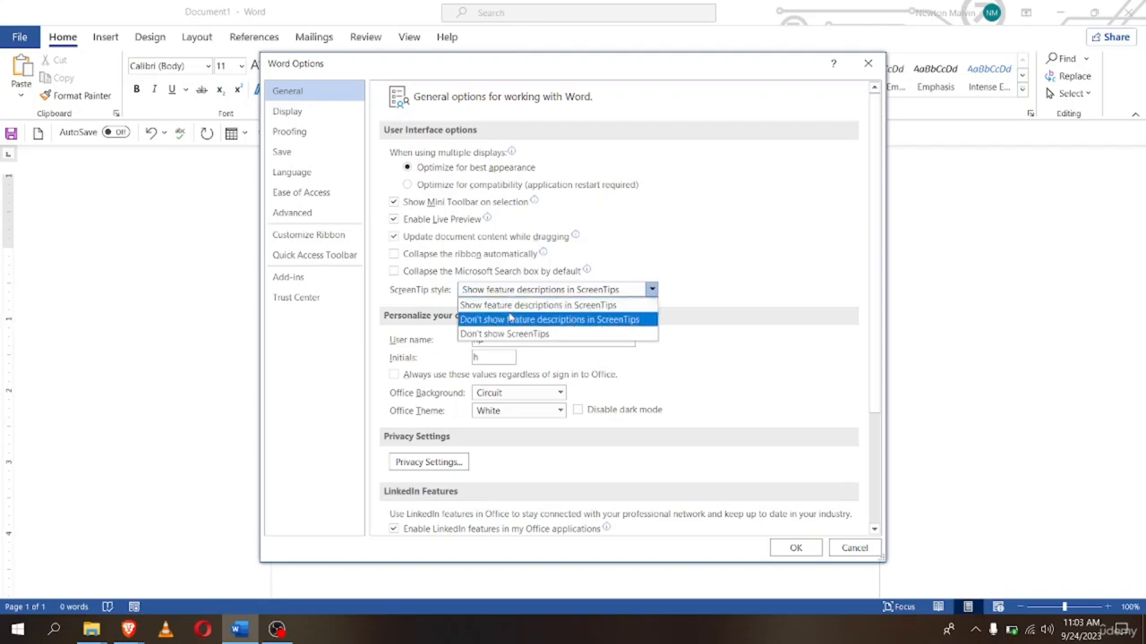
pyautogui.click(569, 320)
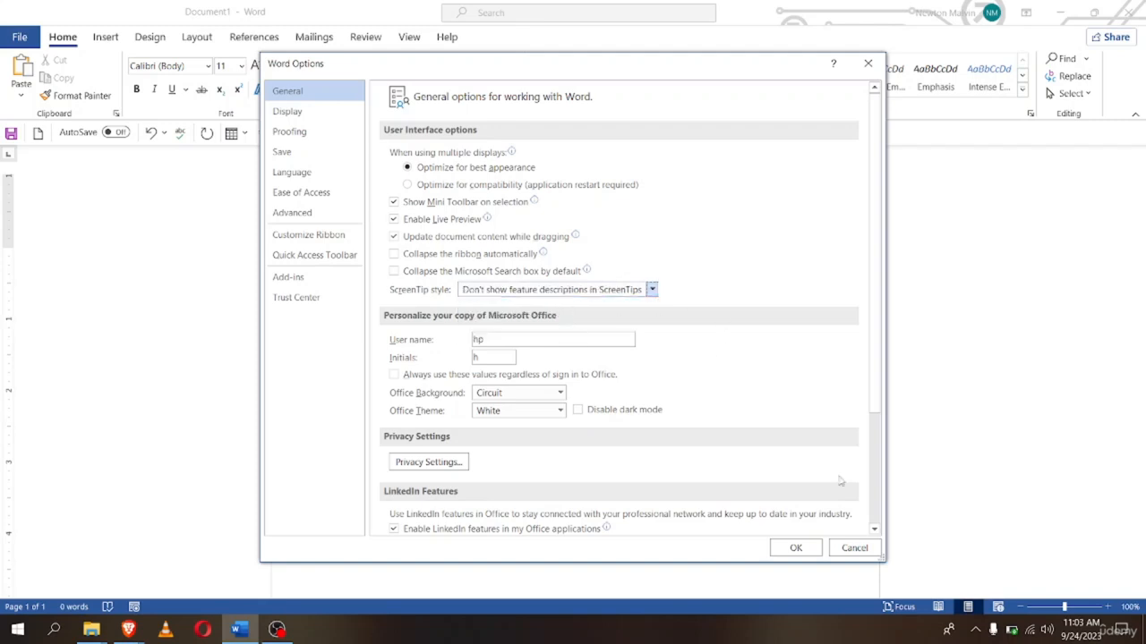
pyautogui.click(796, 549)
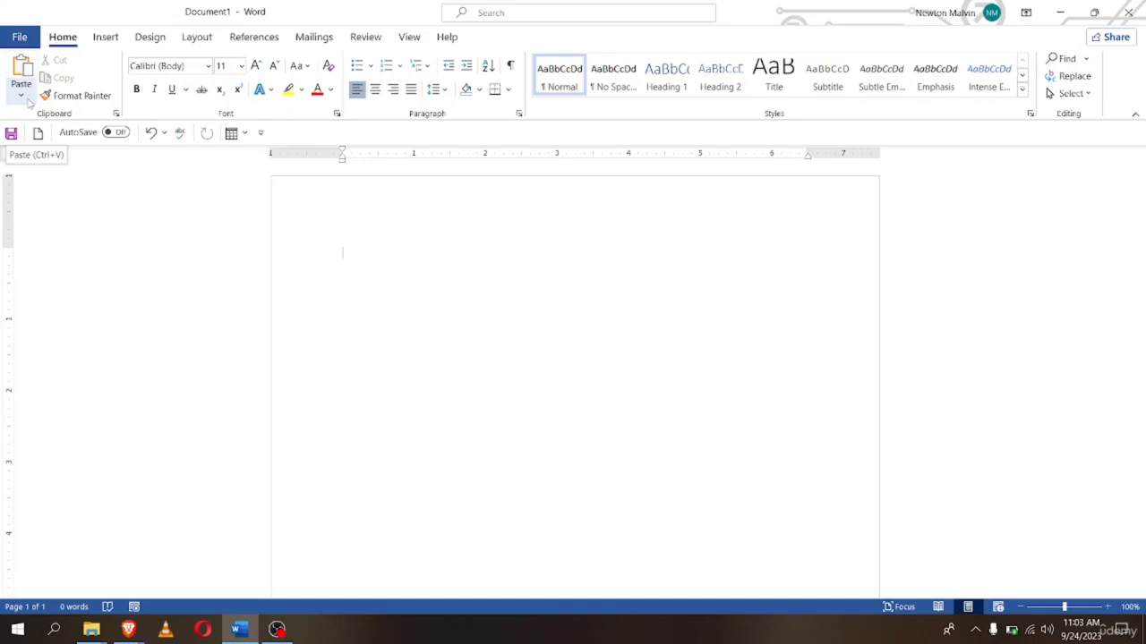
# Change the ScreenTip style in Word Options to 'Don't show ScreenTips'
pyautogui.click(20, 37)
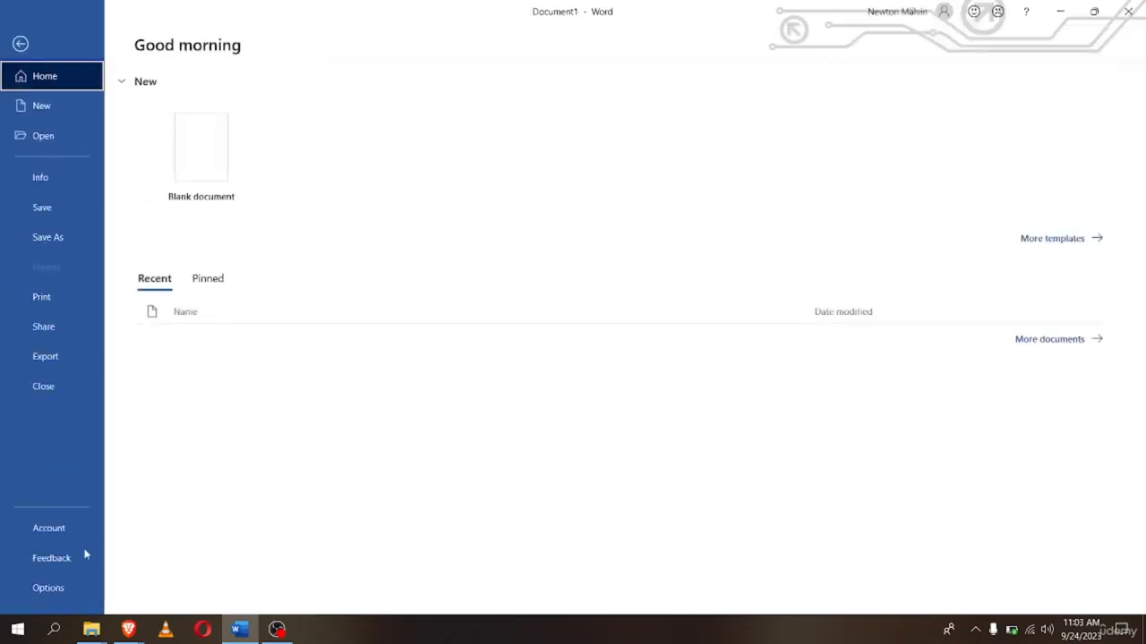
pyautogui.click(45, 589)
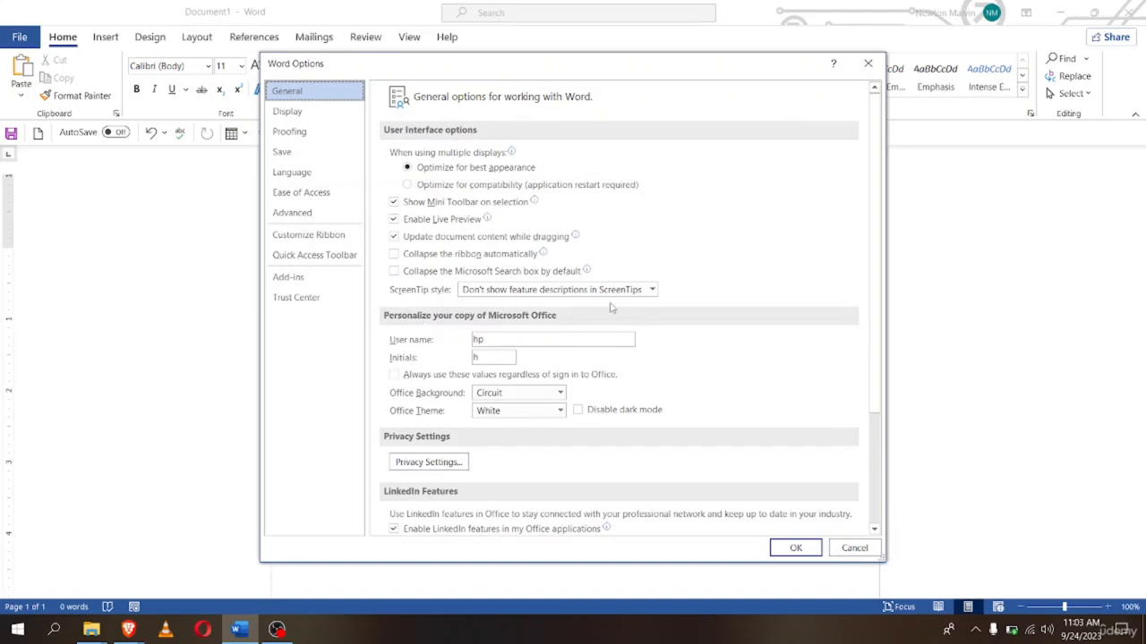
pyautogui.click(582, 293)
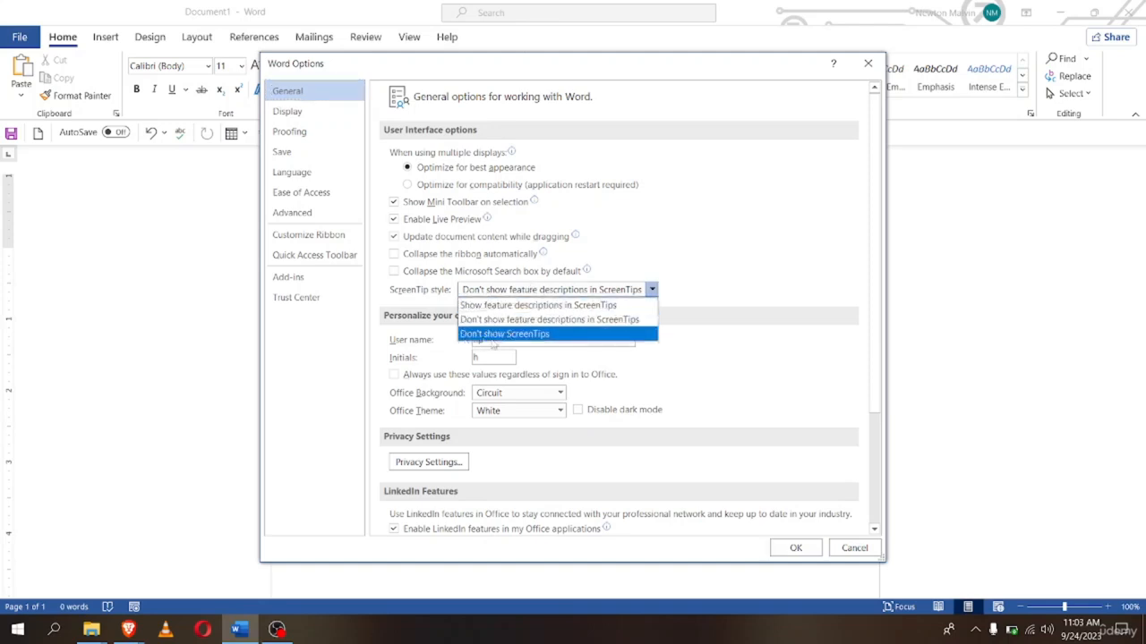
pyautogui.click(554, 336)
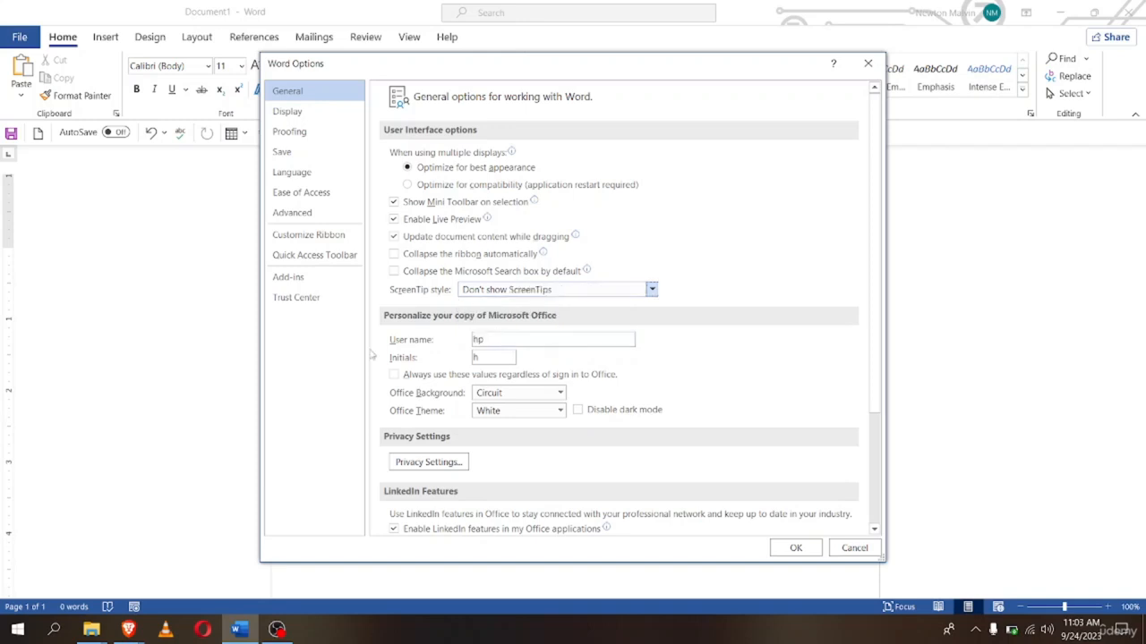
pyautogui.click(801, 544)
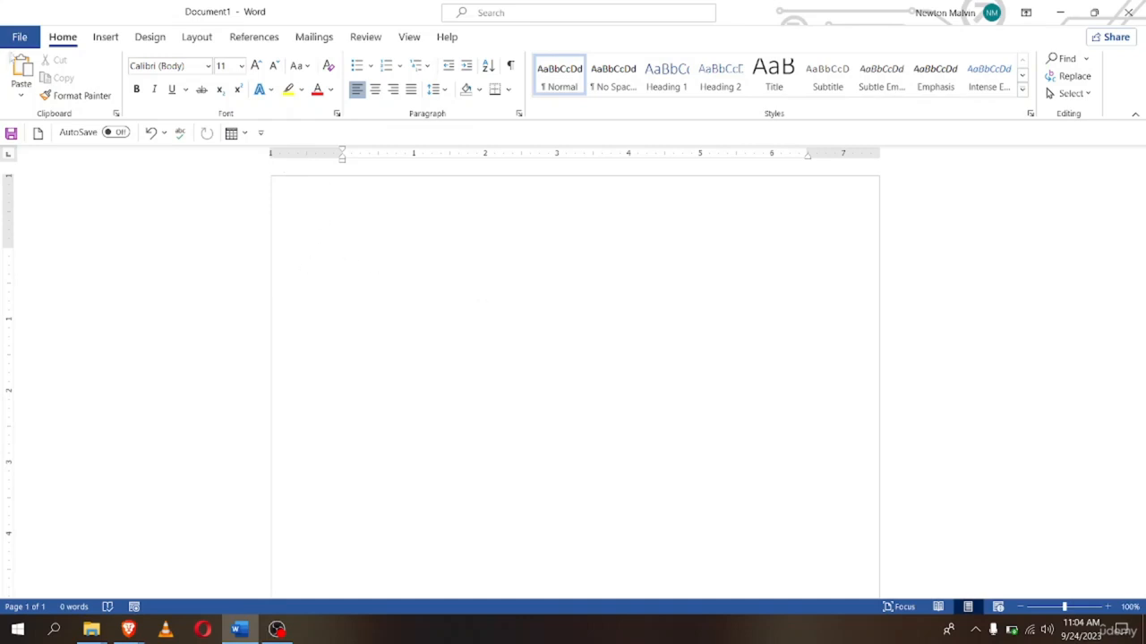
# Restore the ScreenTip style to 'Show feature descriptions in ScreenTips' in Word Options
pyautogui.click(17, 39)
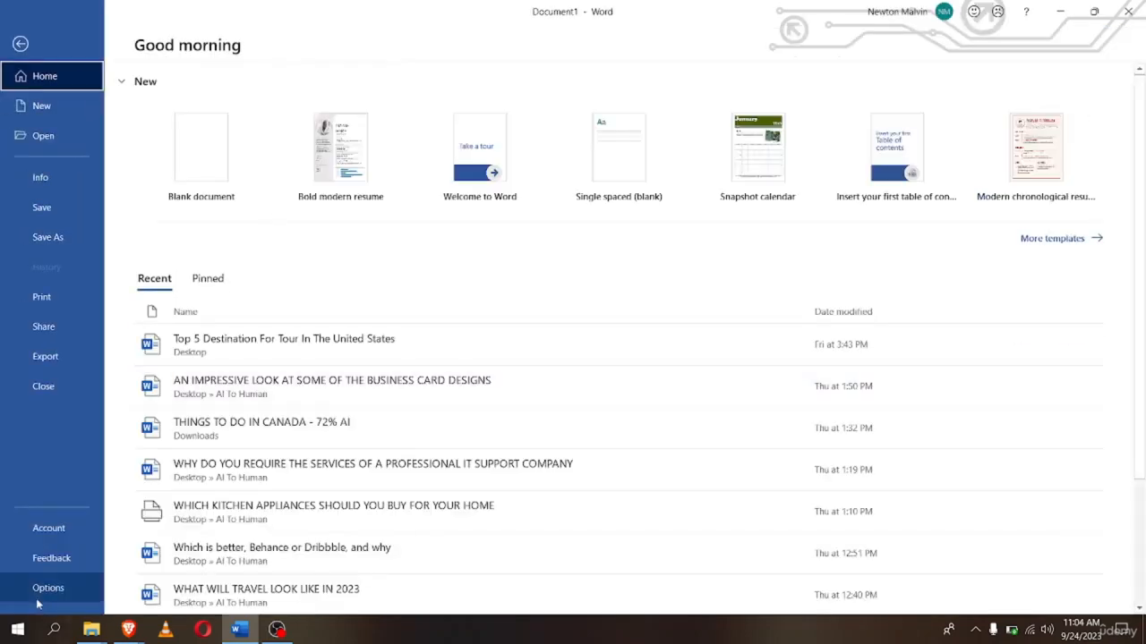
pyautogui.click(78, 586)
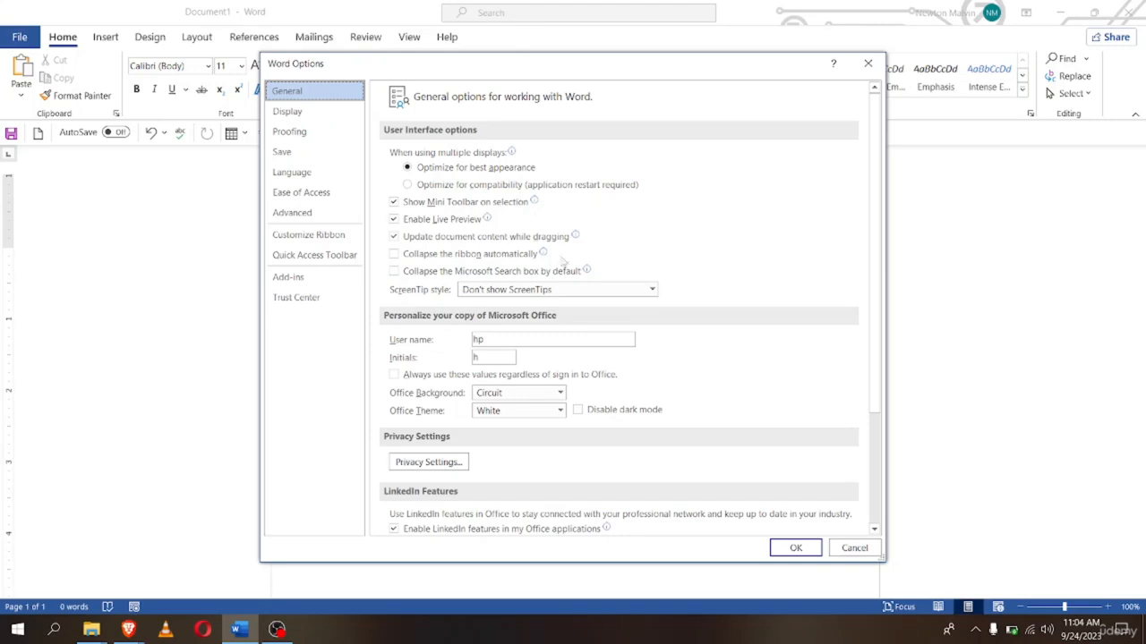
pyautogui.click(488, 292)
pyautogui.click(490, 307)
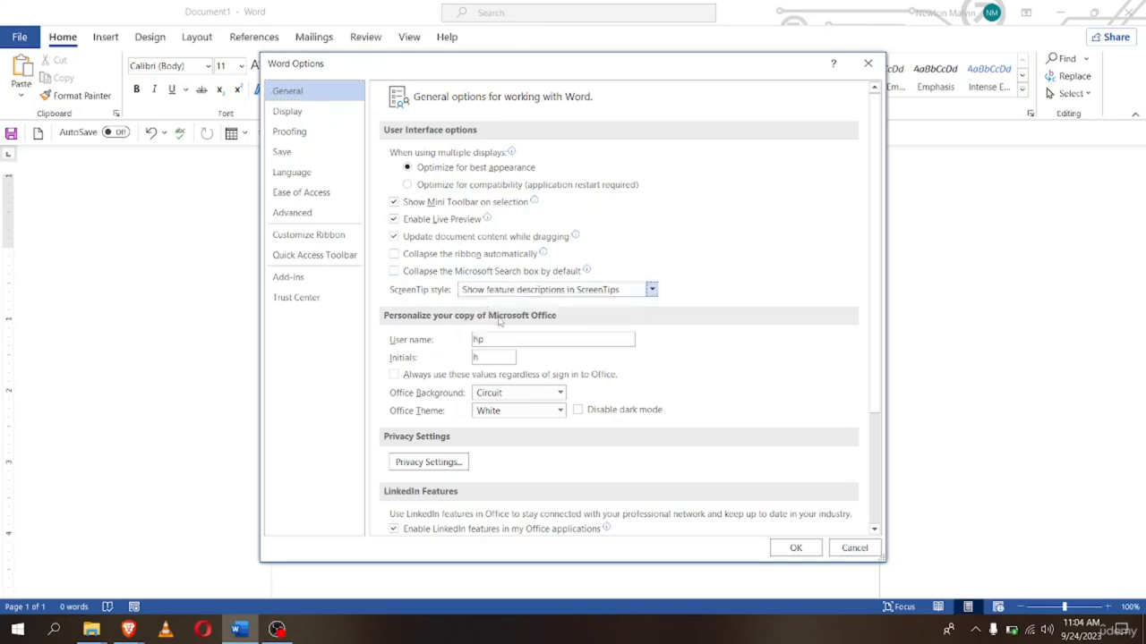
pyautogui.click(796, 548)
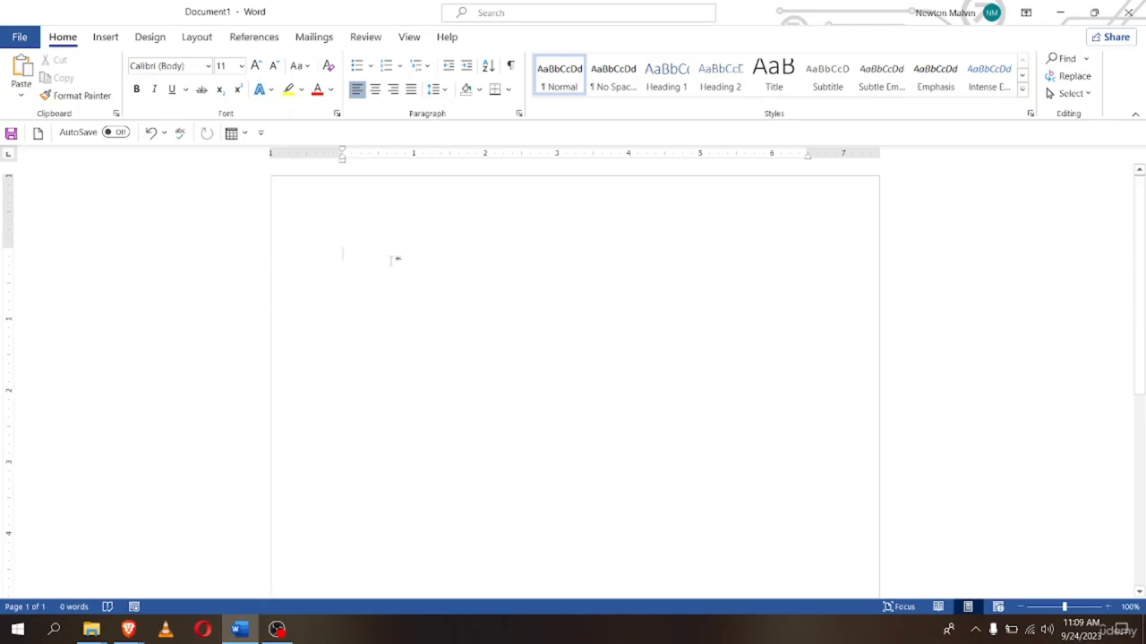
# Restore the video paragraph, then delete everything after 'Video provides a powerful way to help you prove your point'
pyautogui.hotkey('ctrl', 'z')
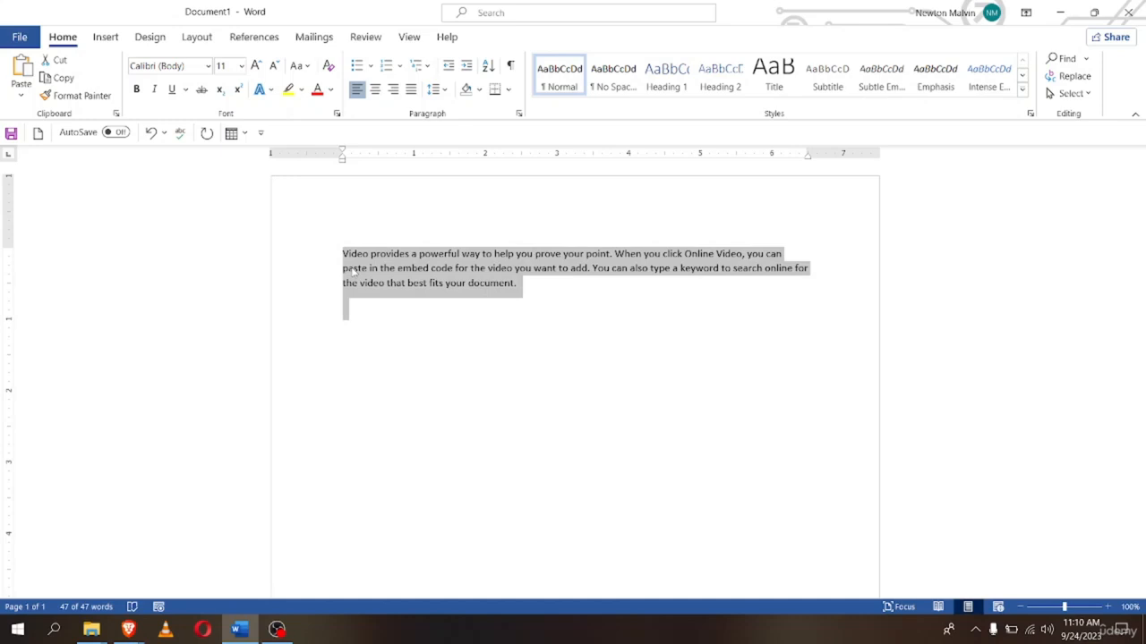
pyautogui.click(537, 280)
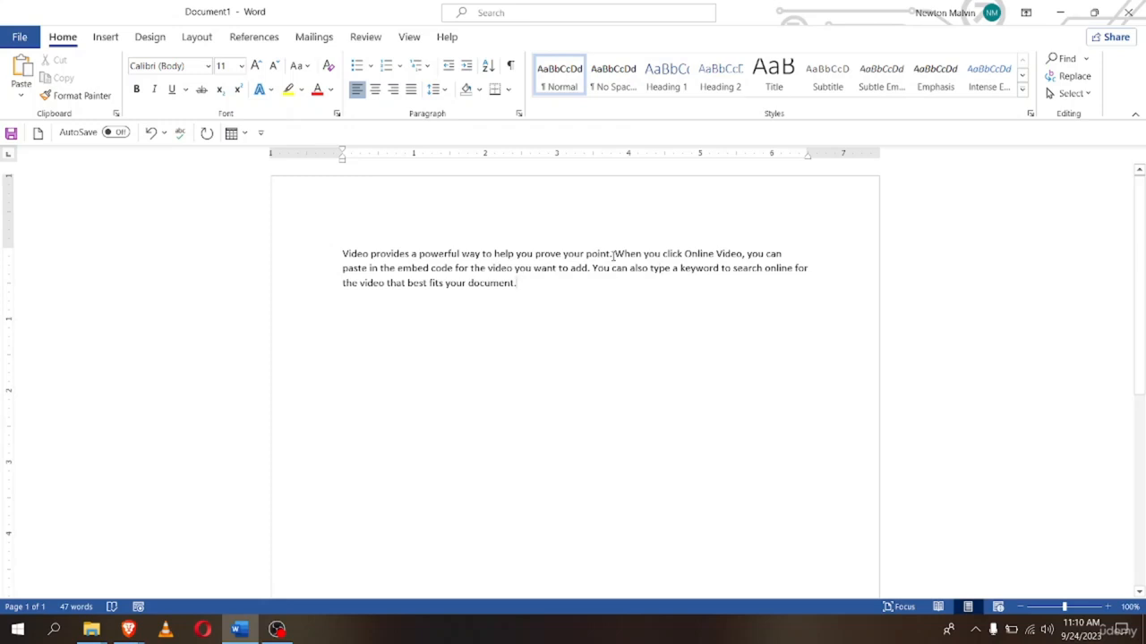
pyautogui.moveTo(614, 256); pyautogui.dragTo(630, 281)
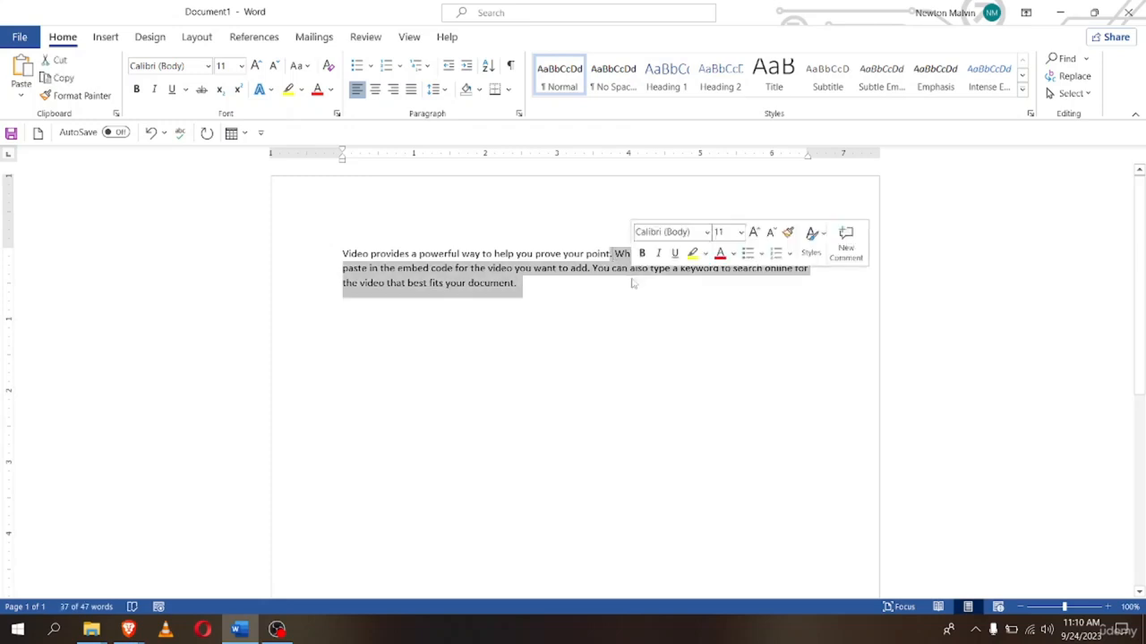
pyautogui.press('Delete')
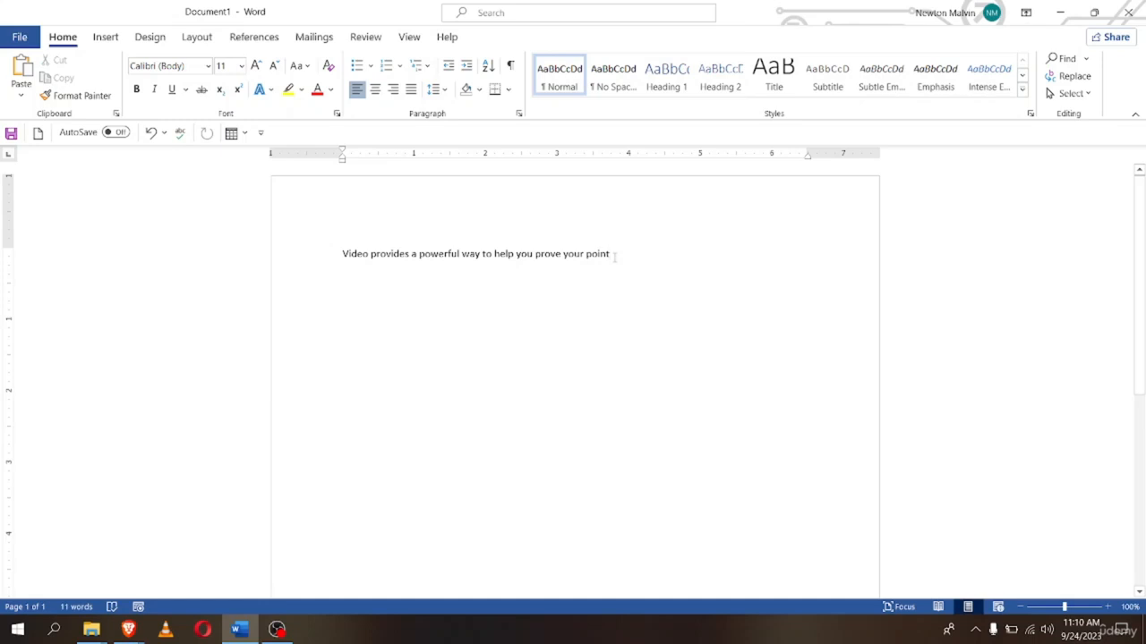
# End the sentence with a period, then show the context menu and mini toolbar for 'point'
pyautogui.write('.')
pyautogui.doubleClick(587, 255)
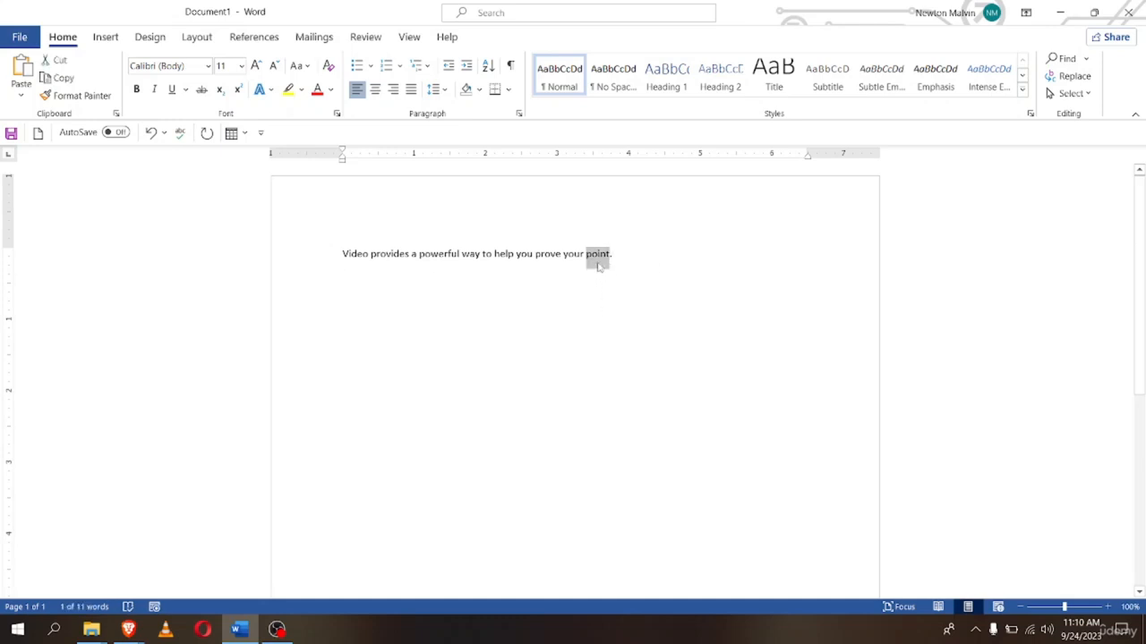
pyautogui.rightClick(598, 264)
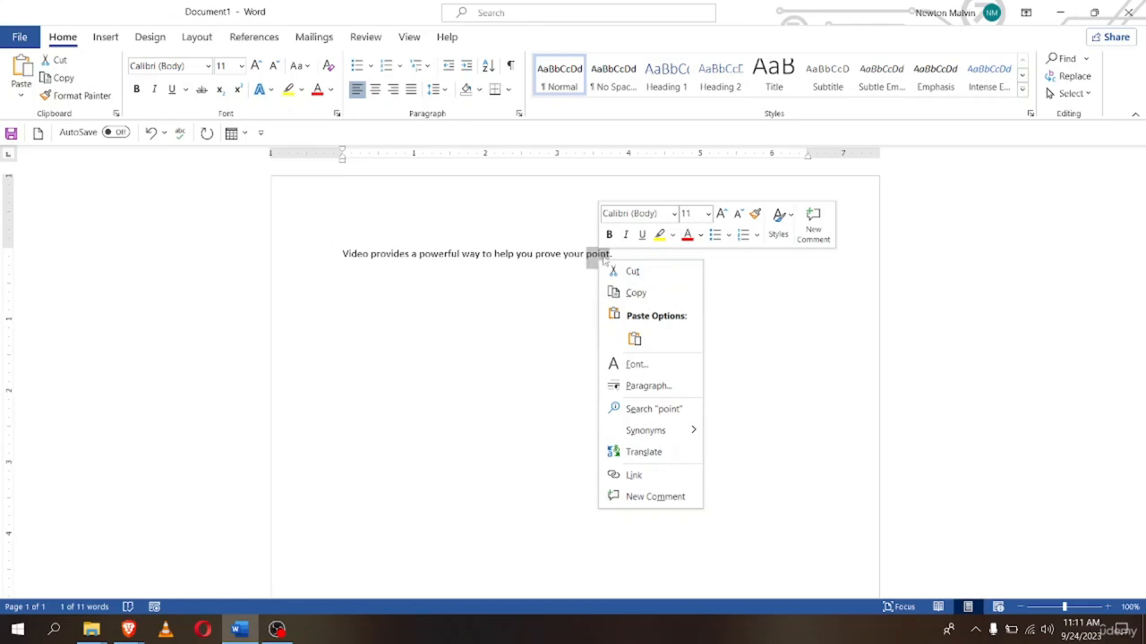
# Select the whole sentence and show its formatting options, then dismiss them and deselect
pyautogui.press('Escape')
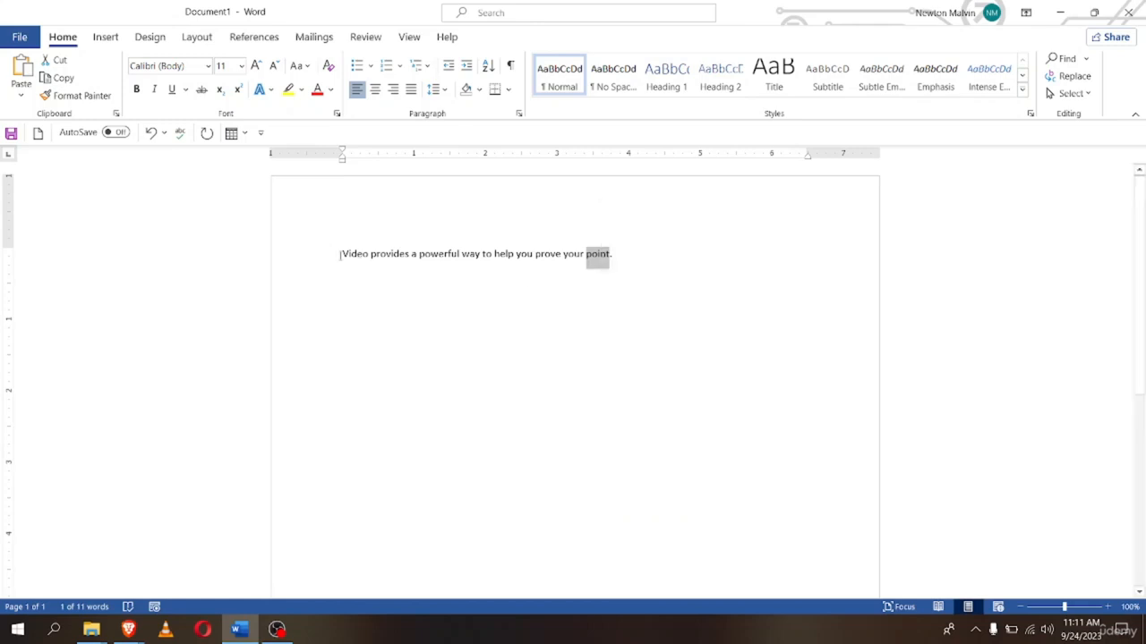
pyautogui.moveTo(340, 254); pyautogui.dragTo(626, 252)
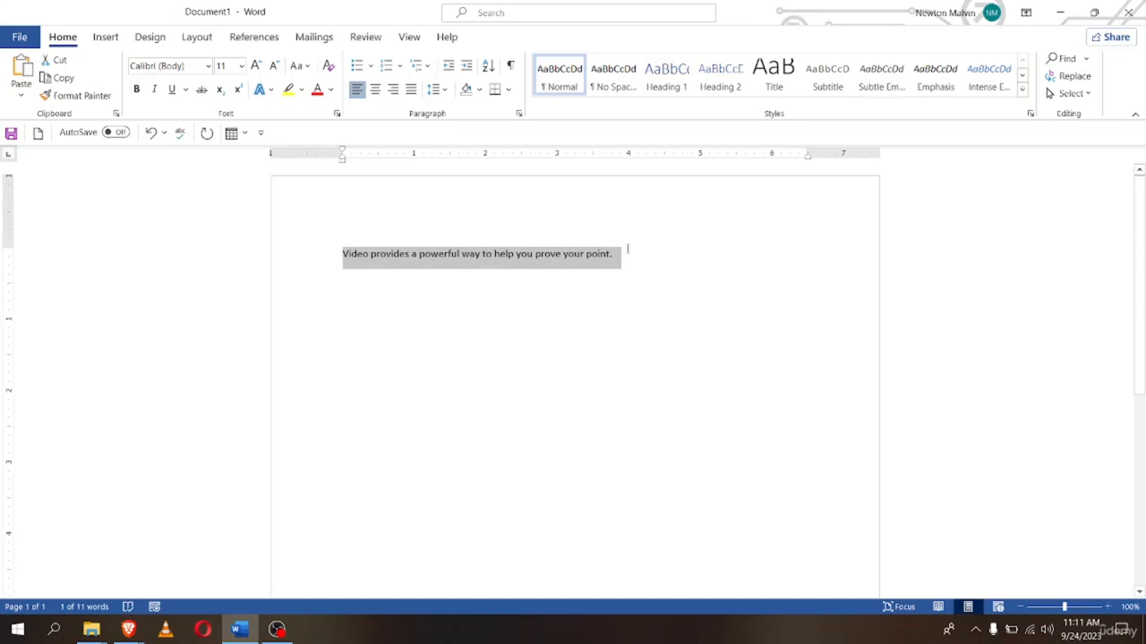
pyautogui.rightClick(573, 257)
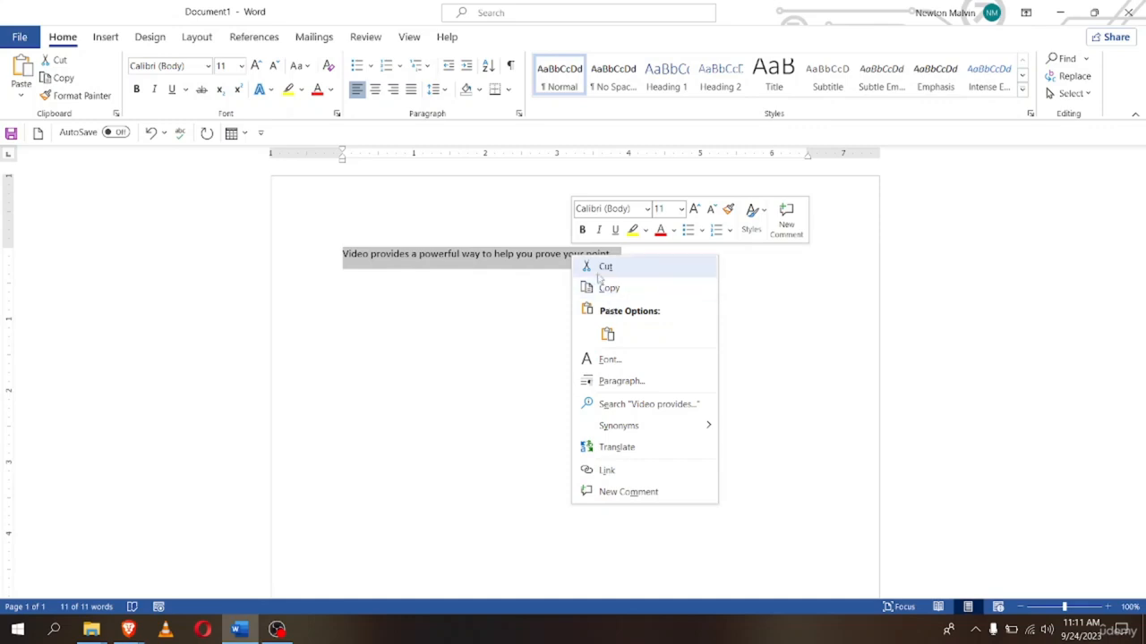
pyautogui.click(529, 311)
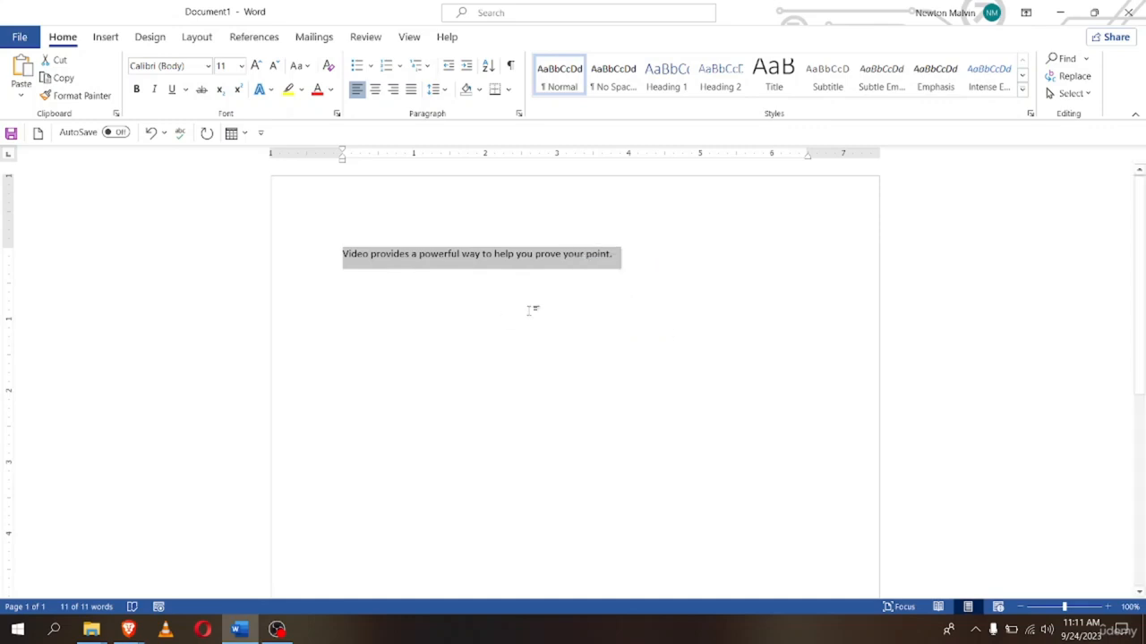
pyautogui.click(621, 259)
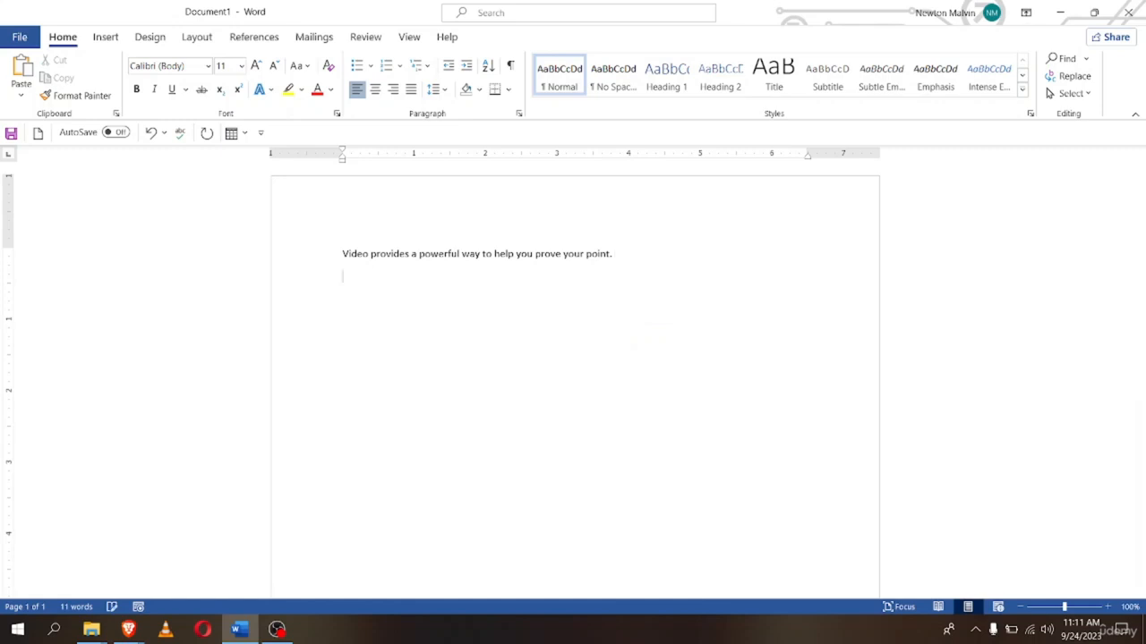
# Insert a 5-column by 3-row table below the sentence
pyautogui.click(238, 134)
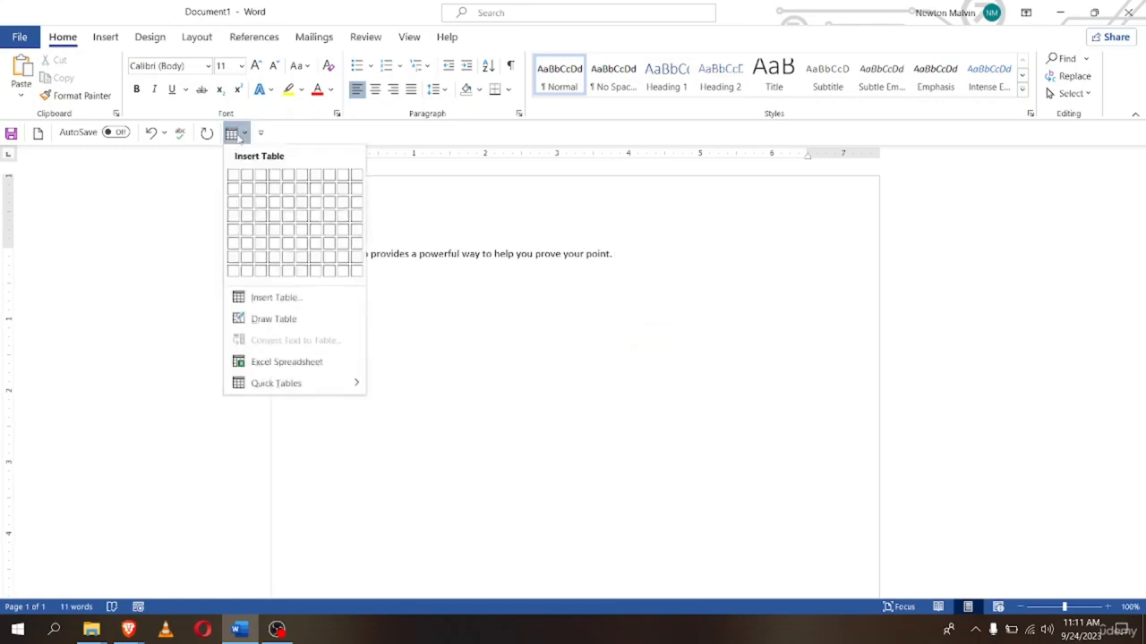
pyautogui.click(287, 202)
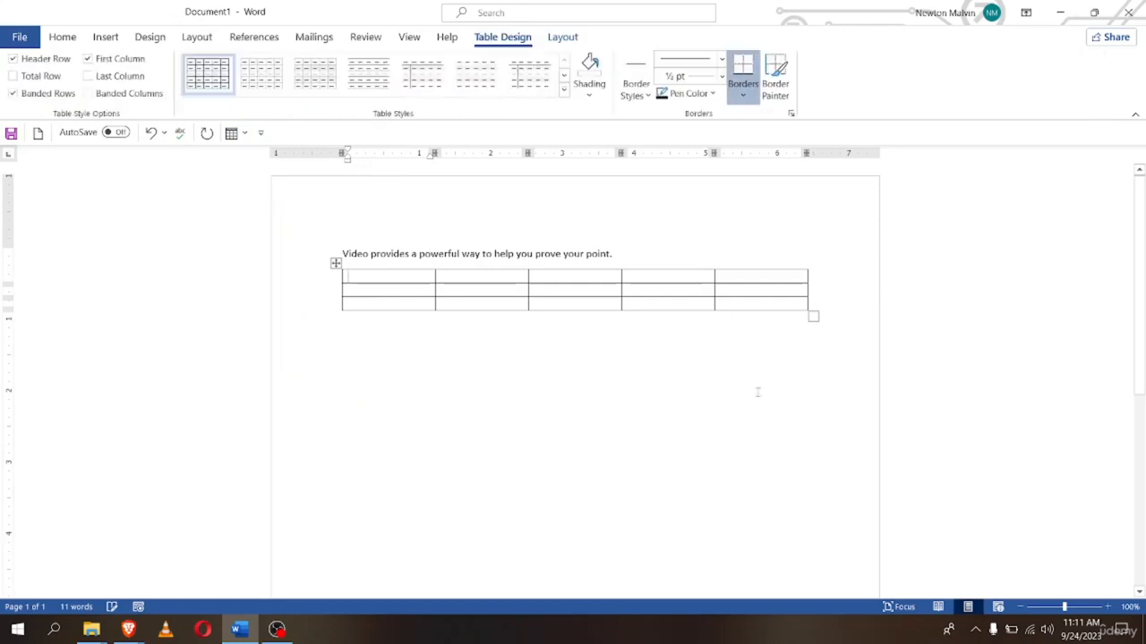
pyautogui.click(379, 364)
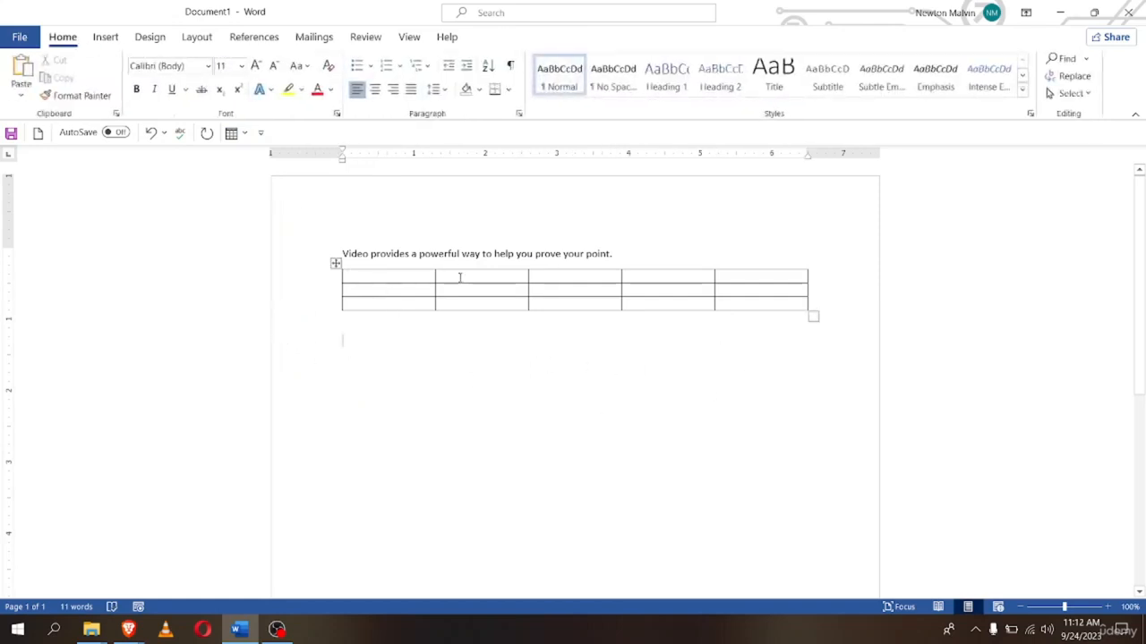
pyautogui.rightClick(367, 284)
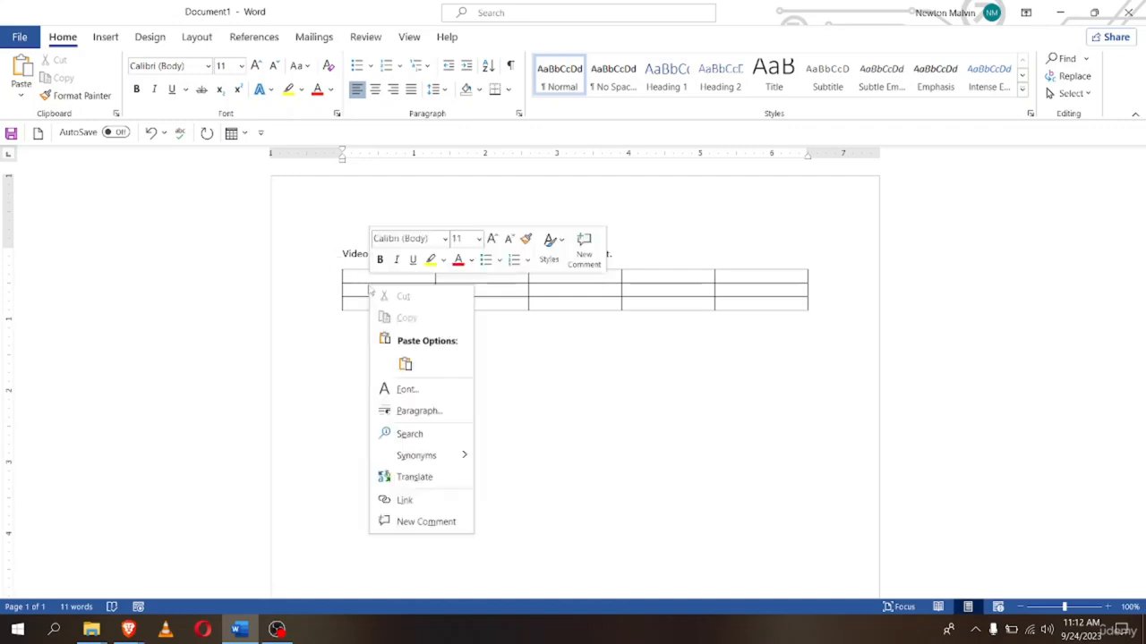
pyautogui.rightClick(366, 279)
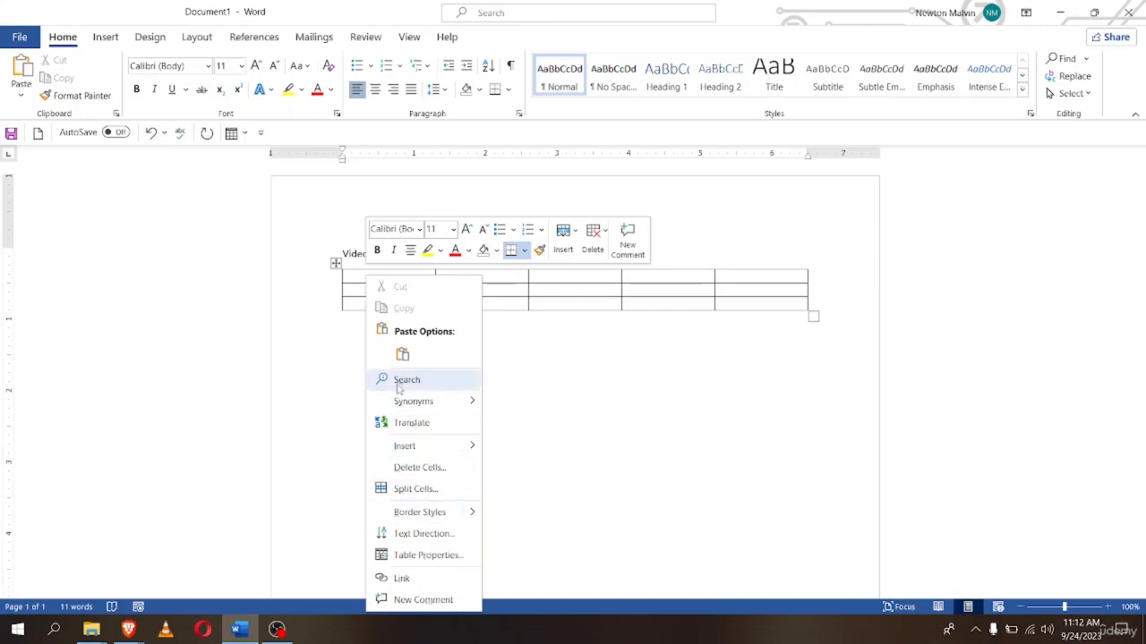
pyautogui.click(599, 307)
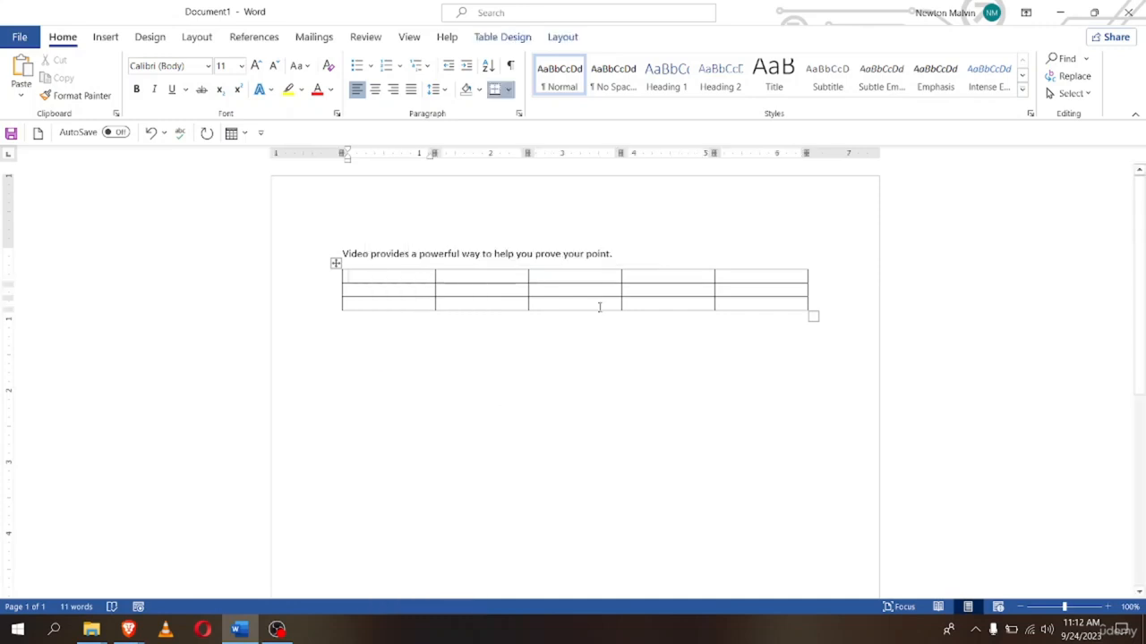
pyautogui.rightClick(574, 255)
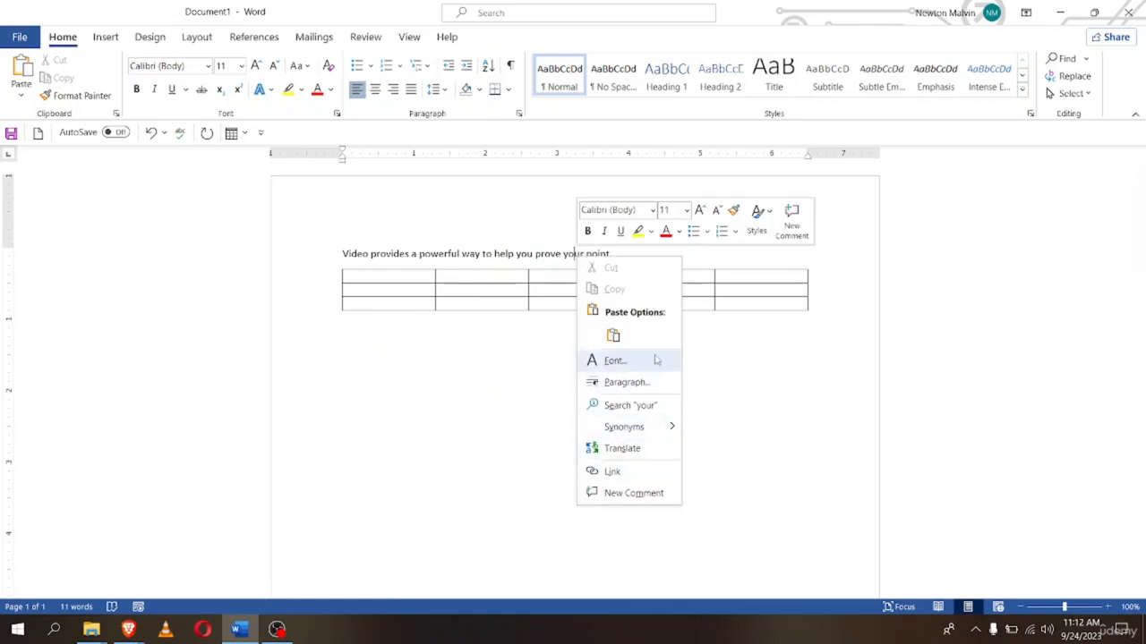
pyautogui.click(383, 275)
pyautogui.rightClick(380, 274)
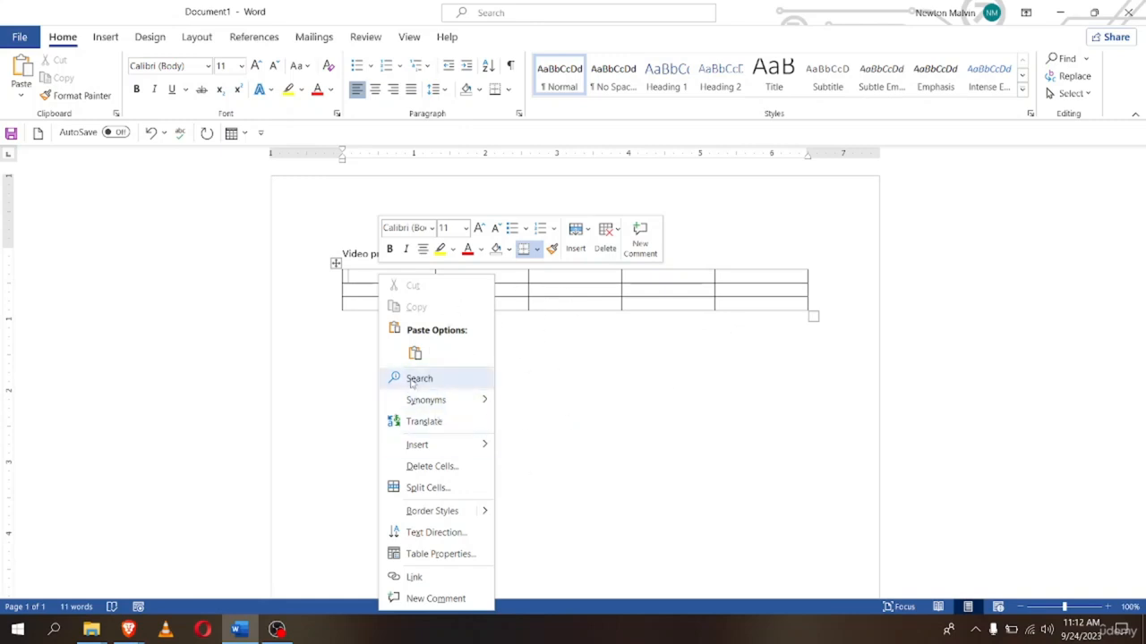
pyautogui.click(688, 384)
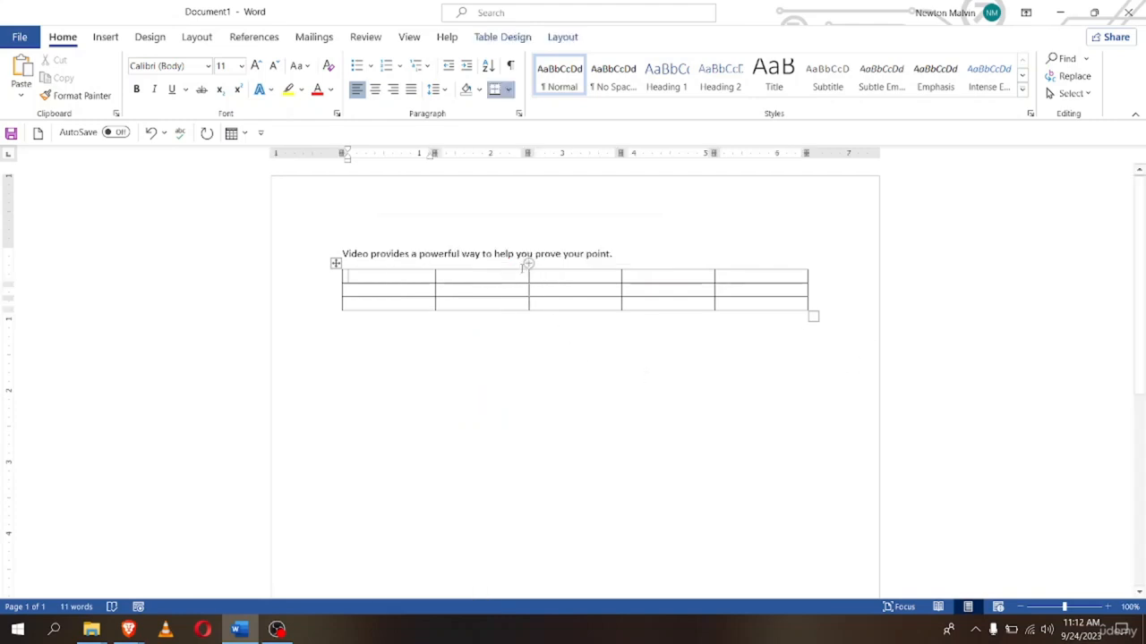
pyautogui.click(547, 252)
pyautogui.rightClick(538, 253)
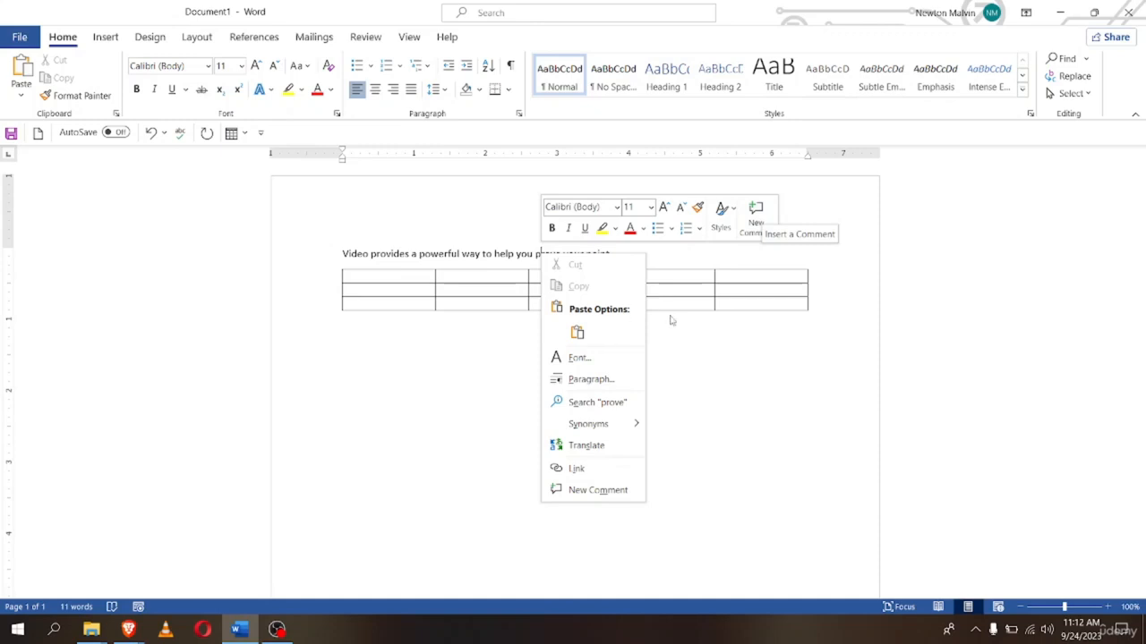
# Apply yellow text highlighting to 'prove' and then to 'Video provides'
pyautogui.click(537, 257)
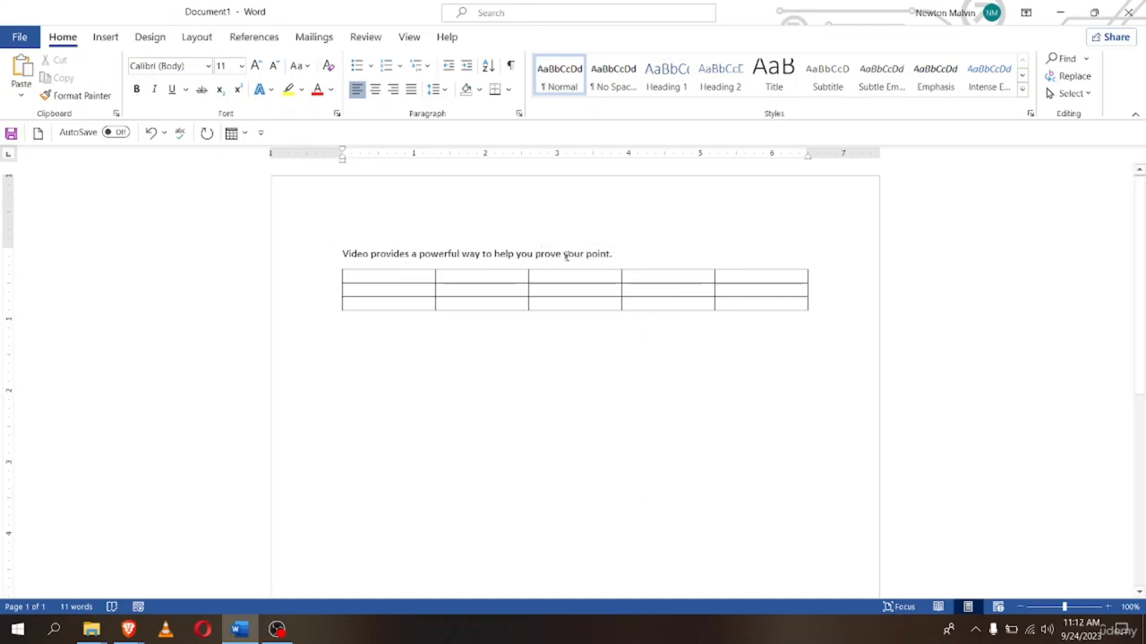
pyautogui.moveTo(535, 256); pyautogui.dragTo(563, 255)
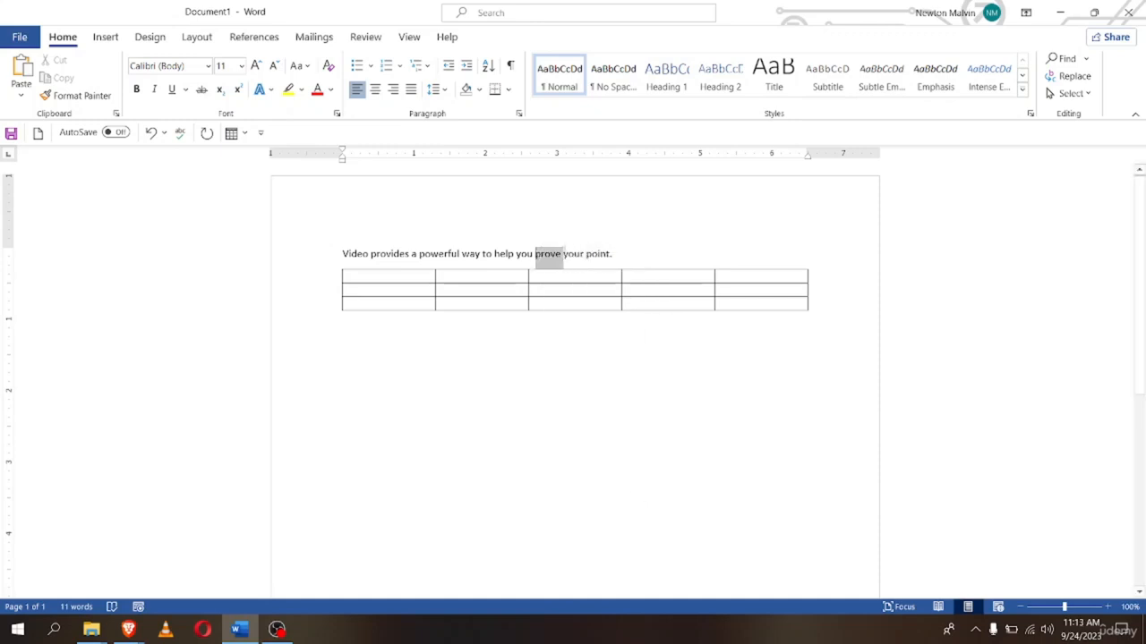
pyautogui.rightClick(548, 256)
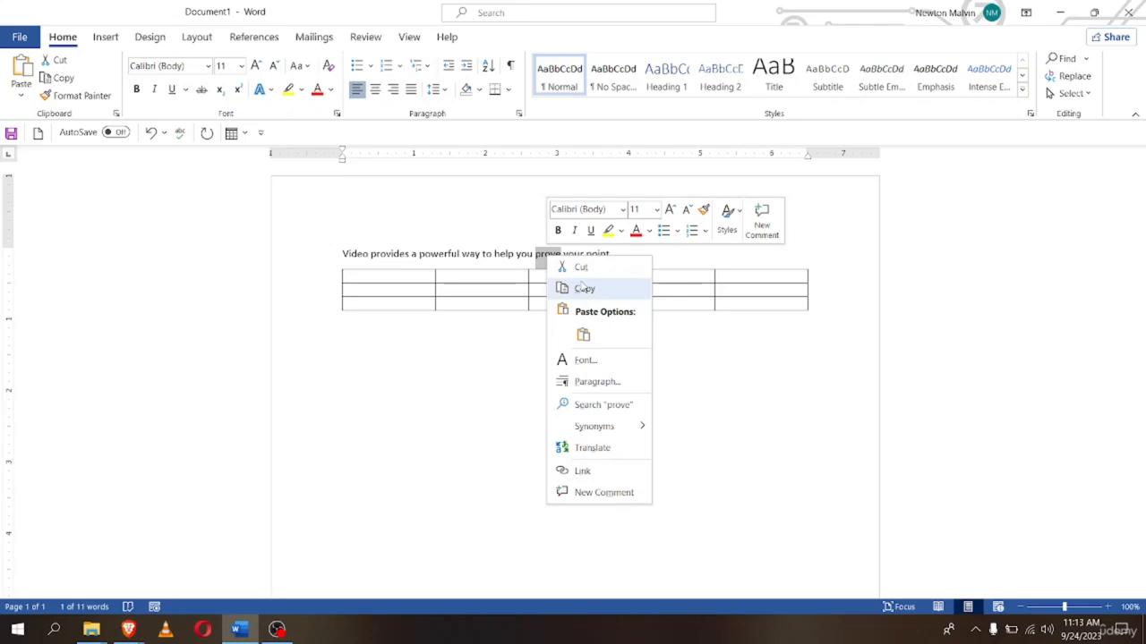
pyautogui.click(609, 231)
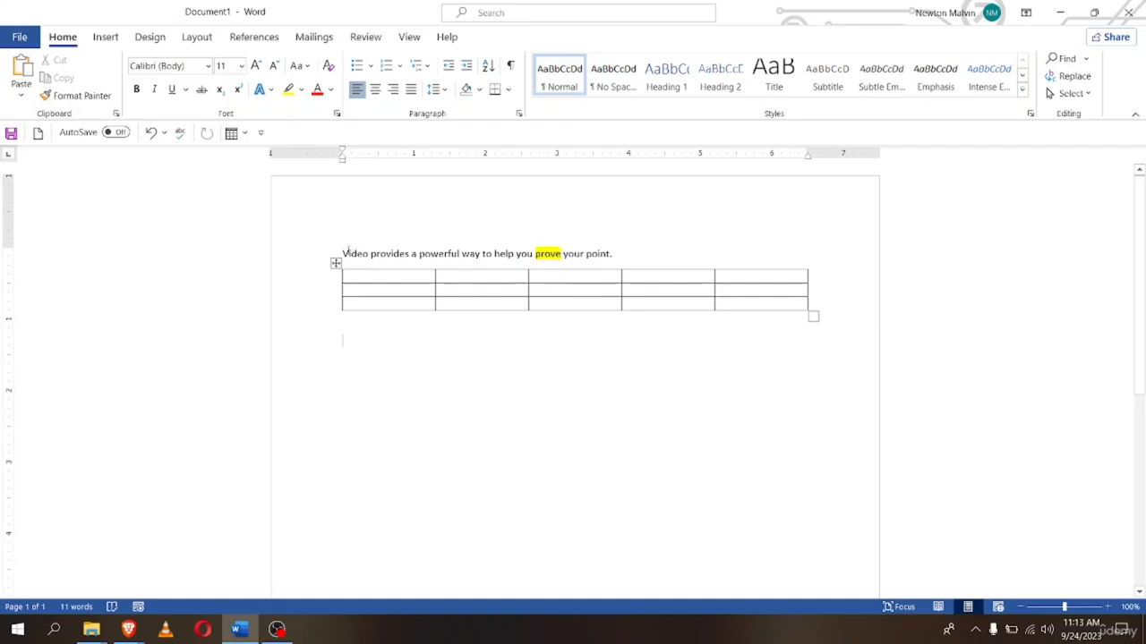
pyautogui.moveTo(343, 254); pyautogui.dragTo(410, 255)
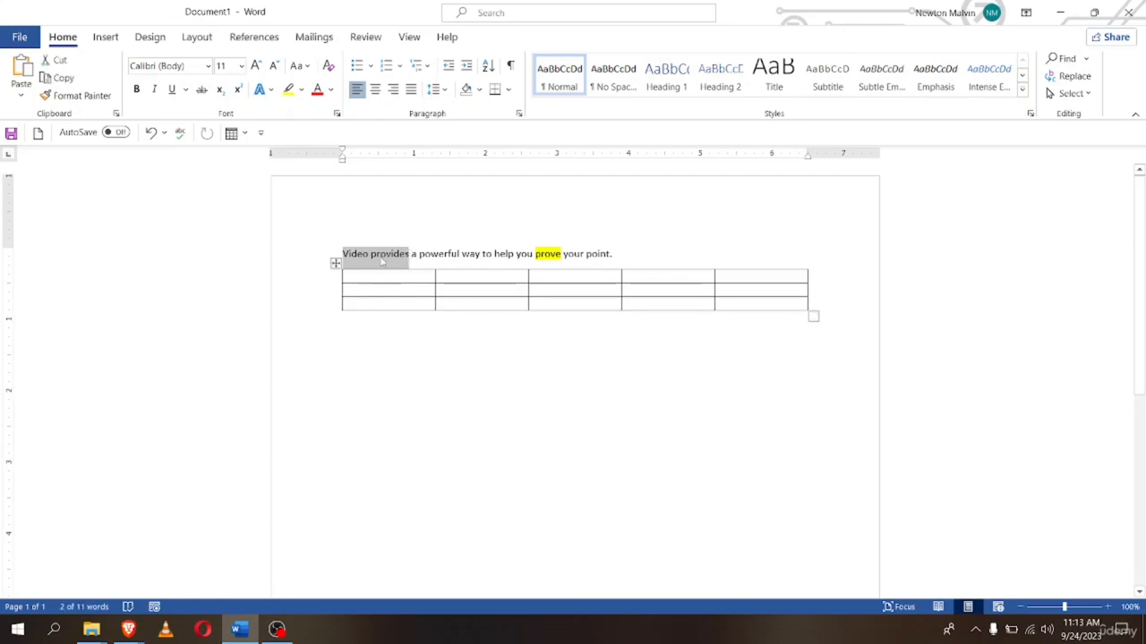
pyautogui.rightClick(383, 260)
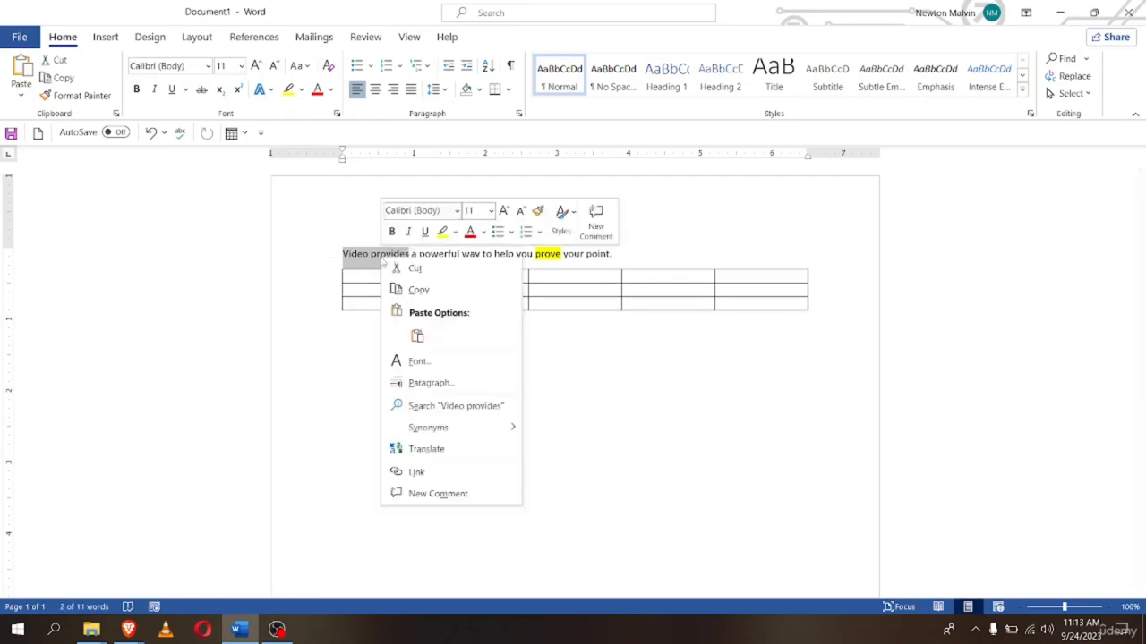
pyautogui.click(443, 231)
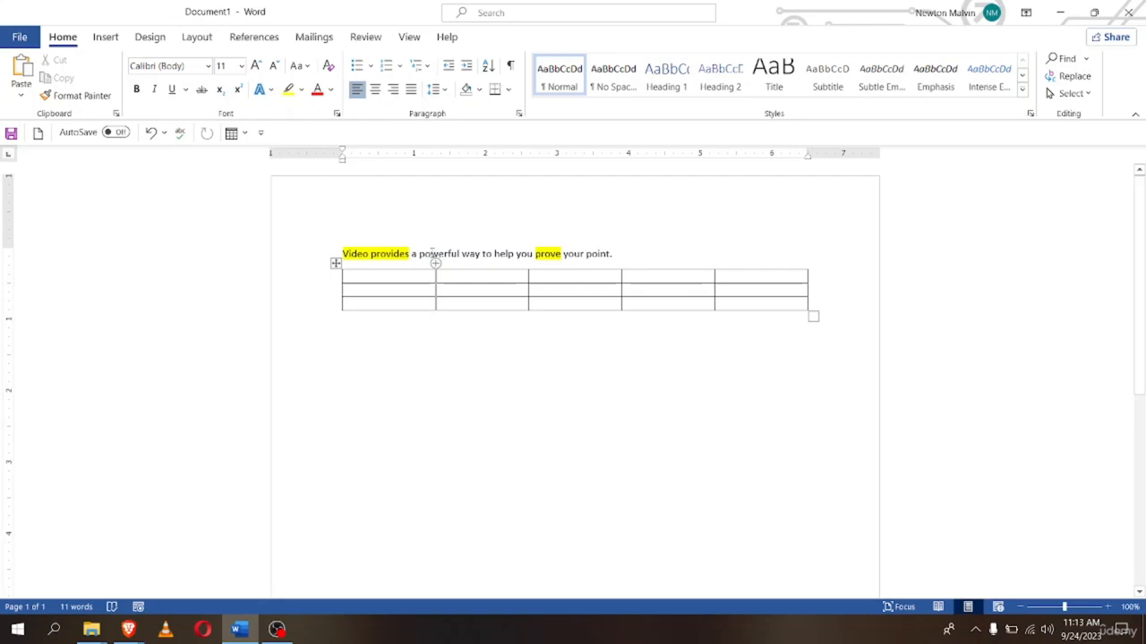
# Briefly turn on the yellow highlighter, then stop it and delete stray typed letters
pyautogui.rightClick(434, 254)
pyautogui.rightClick(419, 257)
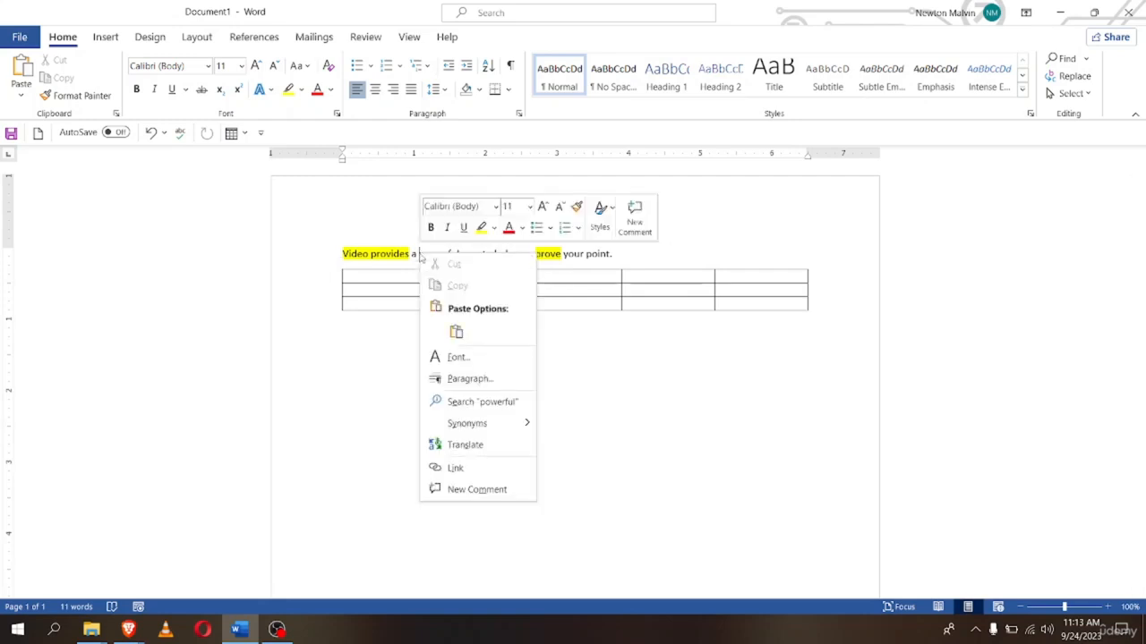
pyautogui.rightClick(444, 254)
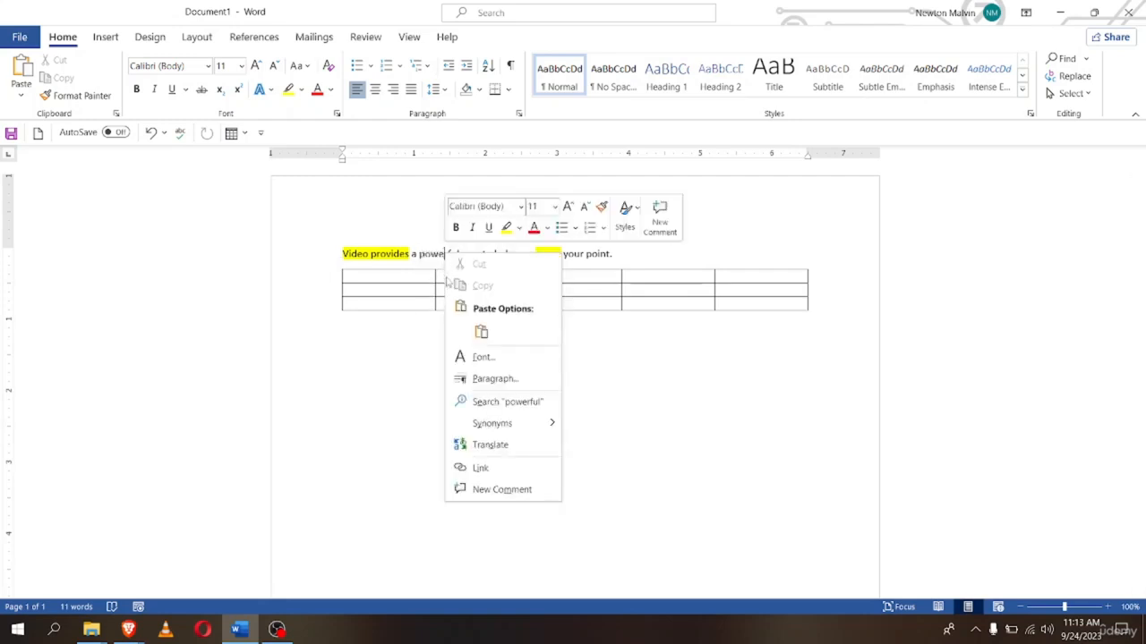
pyautogui.click(506, 227)
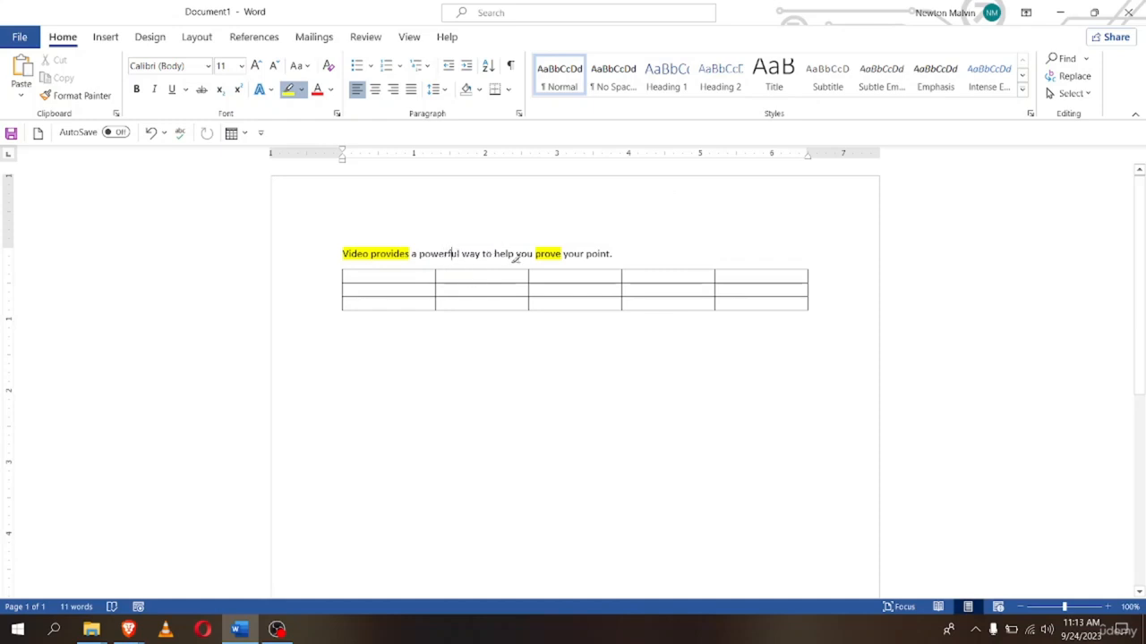
pyautogui.click(617, 255)
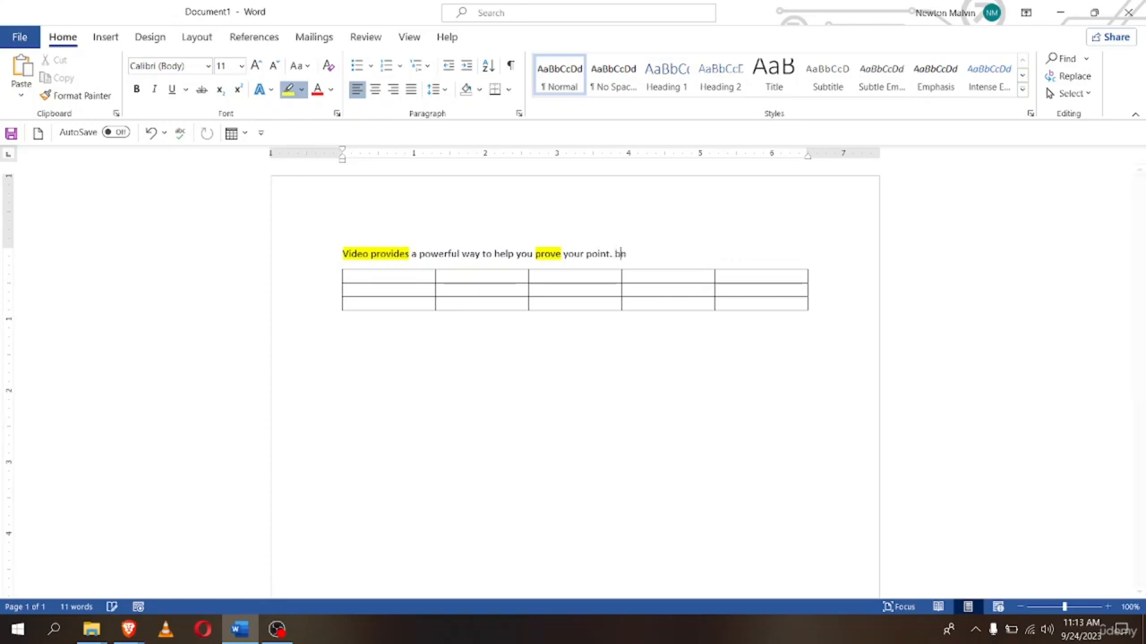
pyautogui.write('bnn')
pyautogui.press('BackSpace')
pyautogui.press('BackSpace')
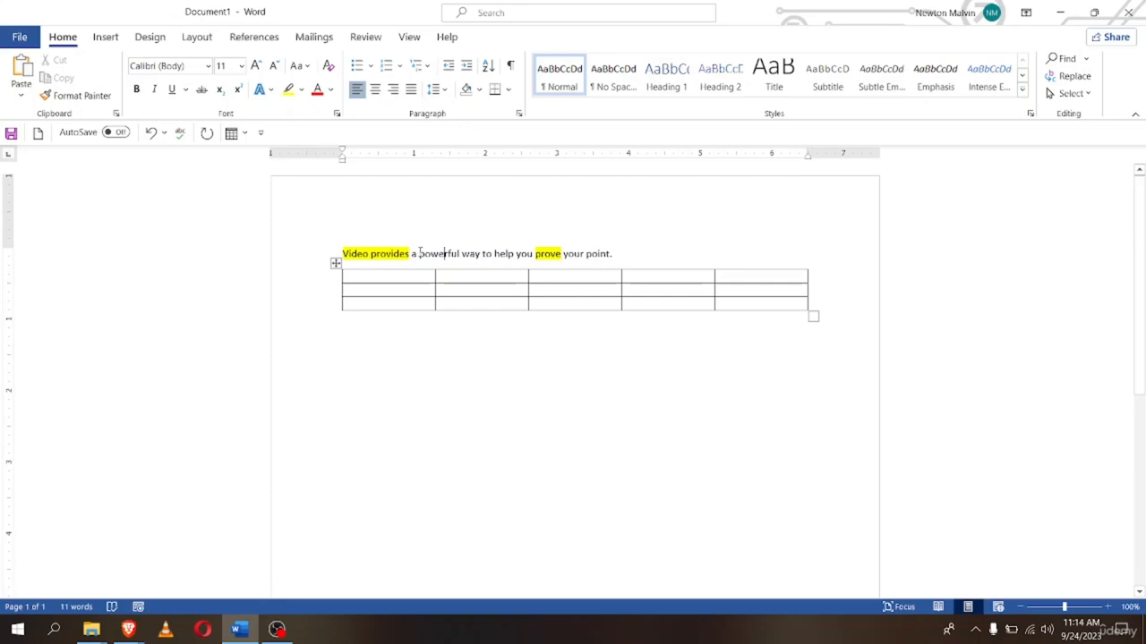
# Make the word 'powerful' bold and italic using the mini toolbar
pyautogui.moveTo(420, 253); pyautogui.dragTo(463, 251)
pyautogui.click(471, 224)
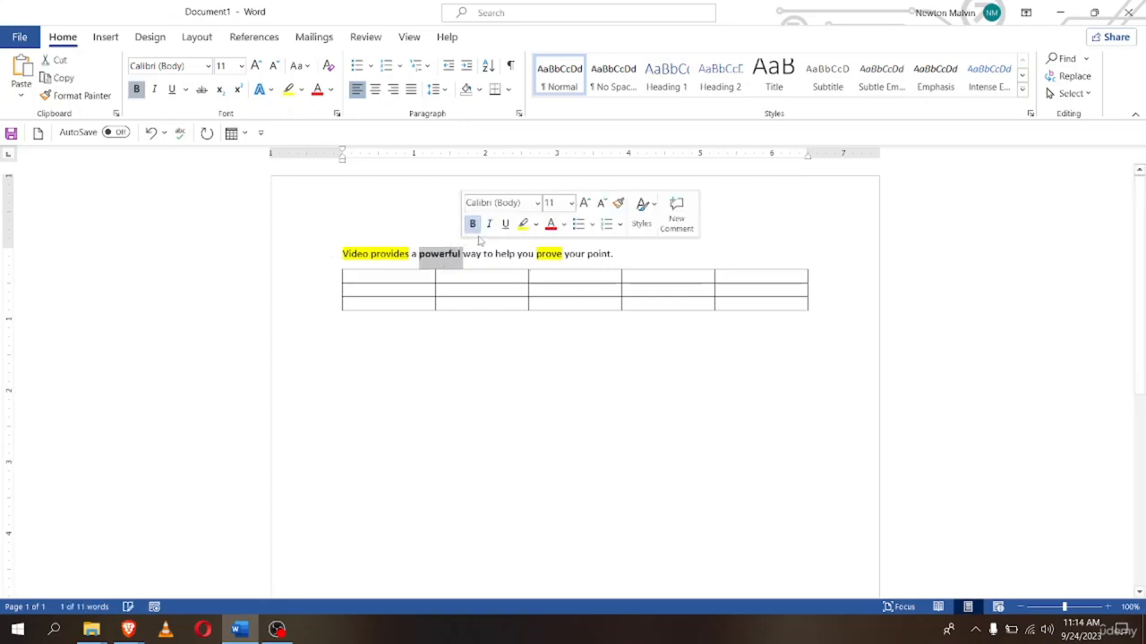
pyautogui.click(489, 224)
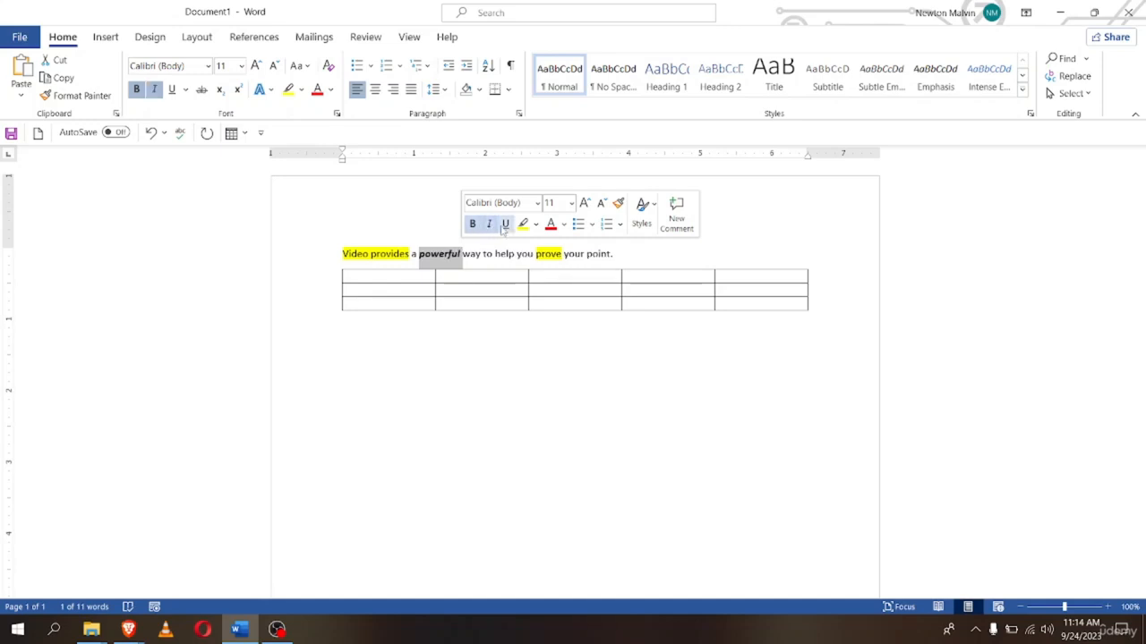
pyautogui.click(505, 223)
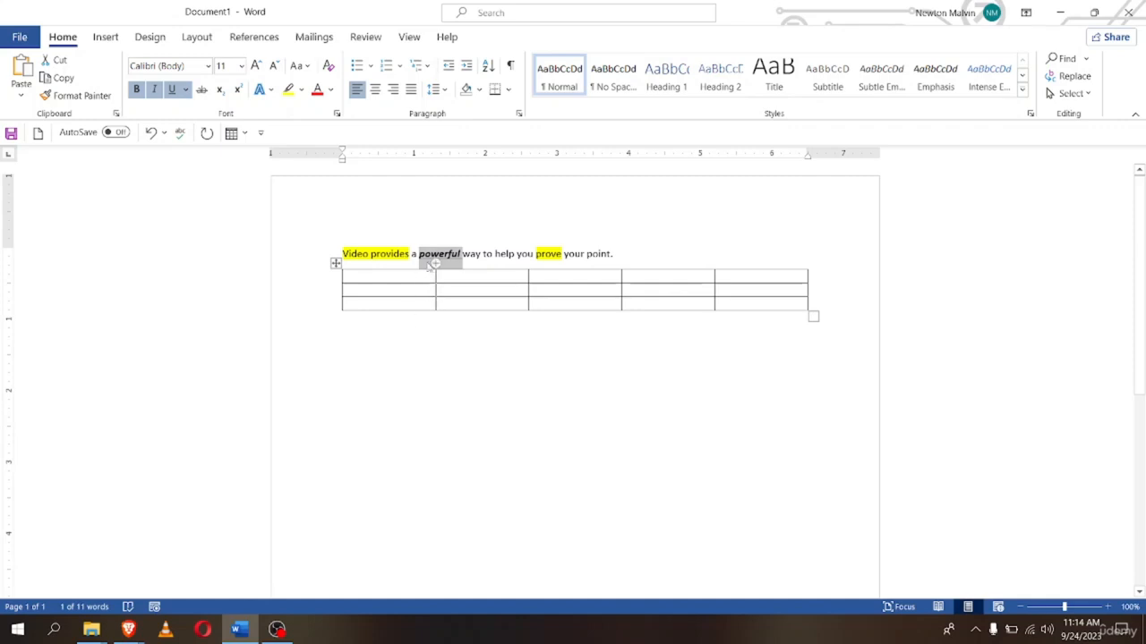
pyautogui.click(656, 254)
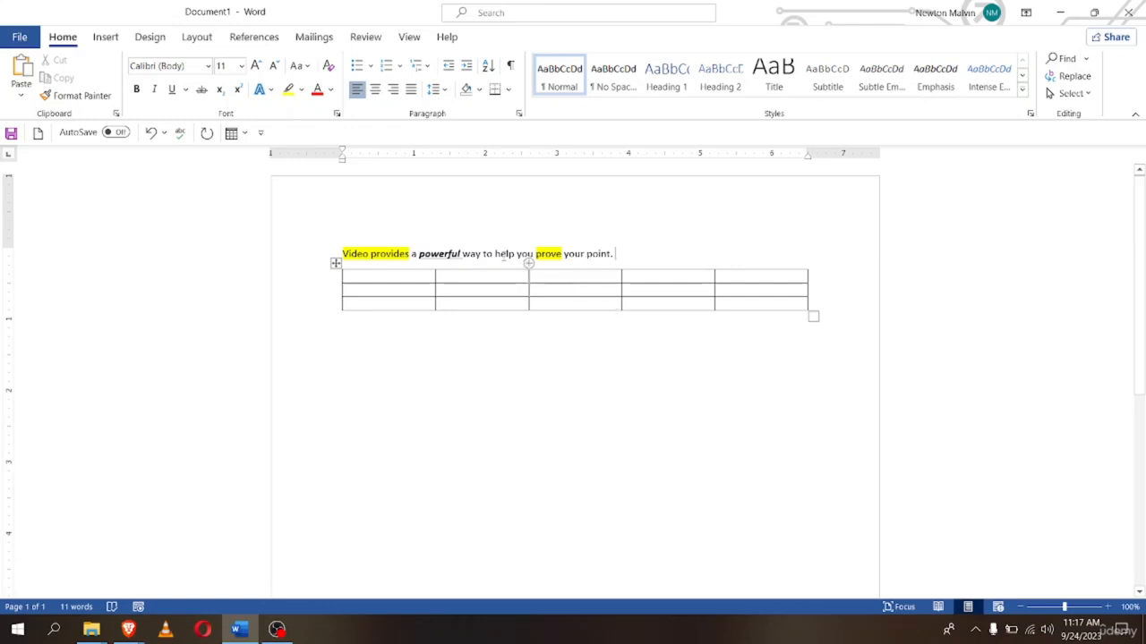
# Show the shortcut menus for 'way' and 'help', closing each without changes
pyautogui.rightClick(472, 257)
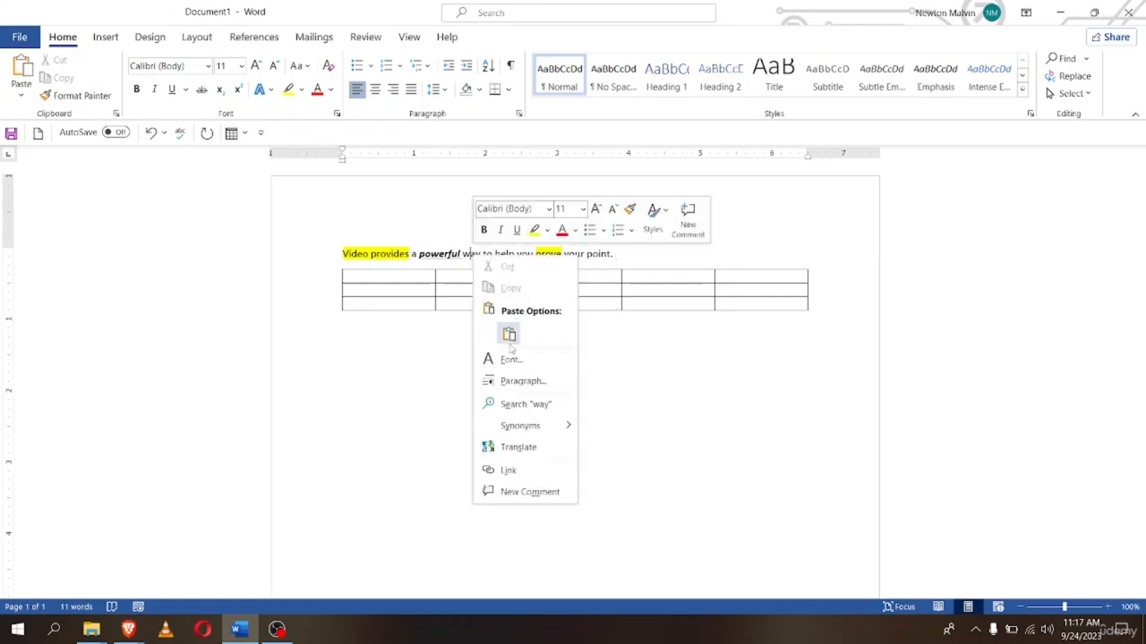
pyautogui.click(466, 257)
pyautogui.moveTo(491, 256); pyautogui.dragTo(516, 257)
pyautogui.click(497, 258)
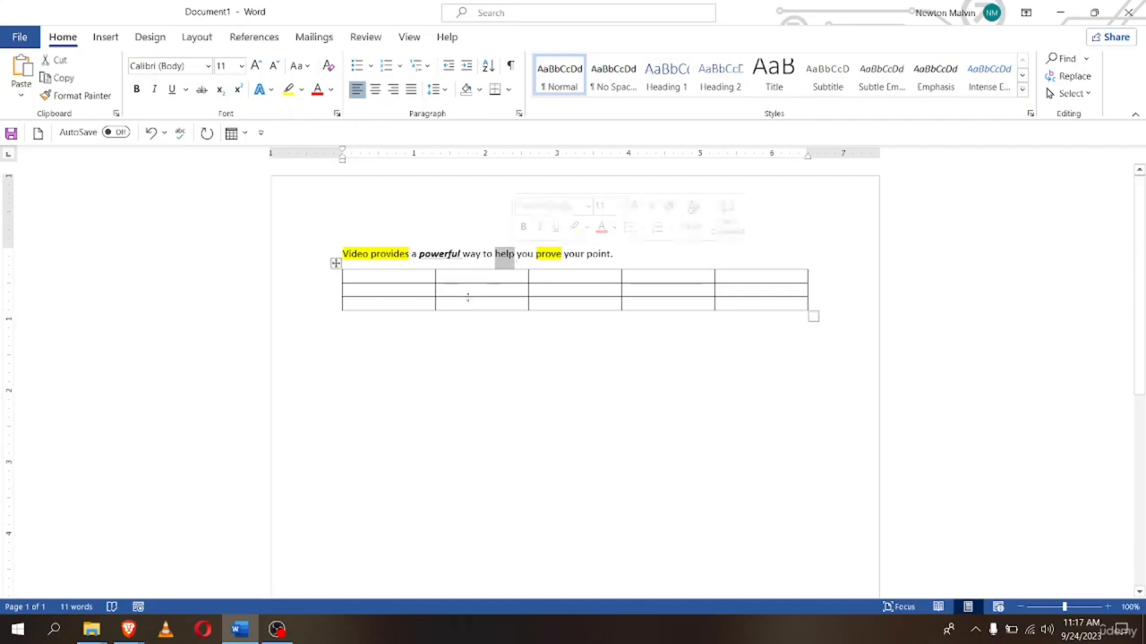
pyautogui.rightClick(505, 258)
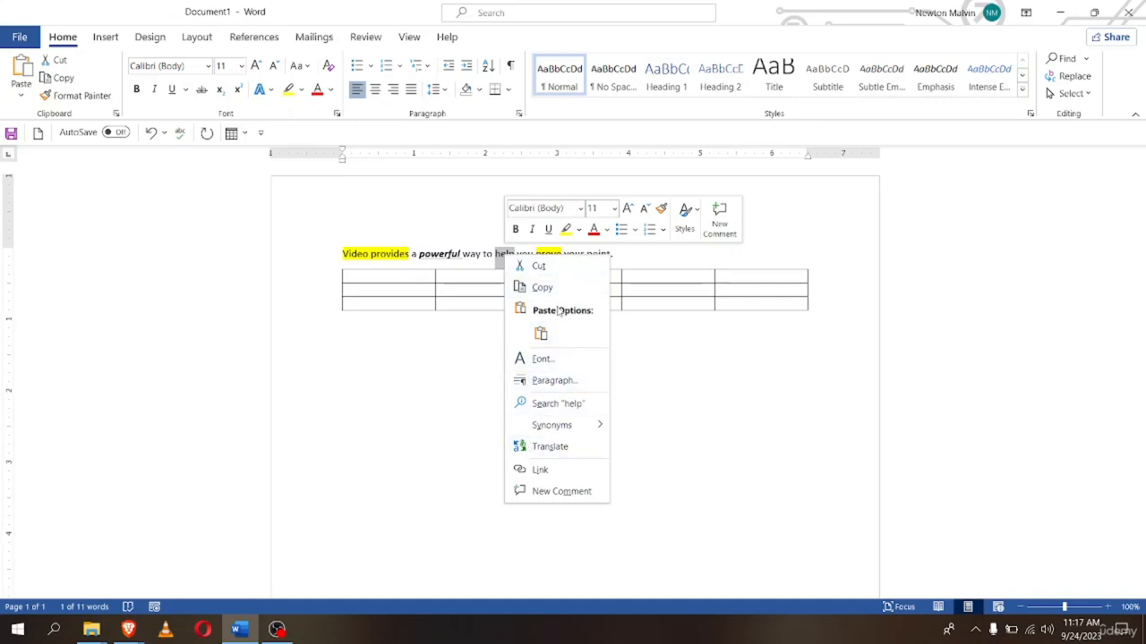
pyautogui.click(683, 340)
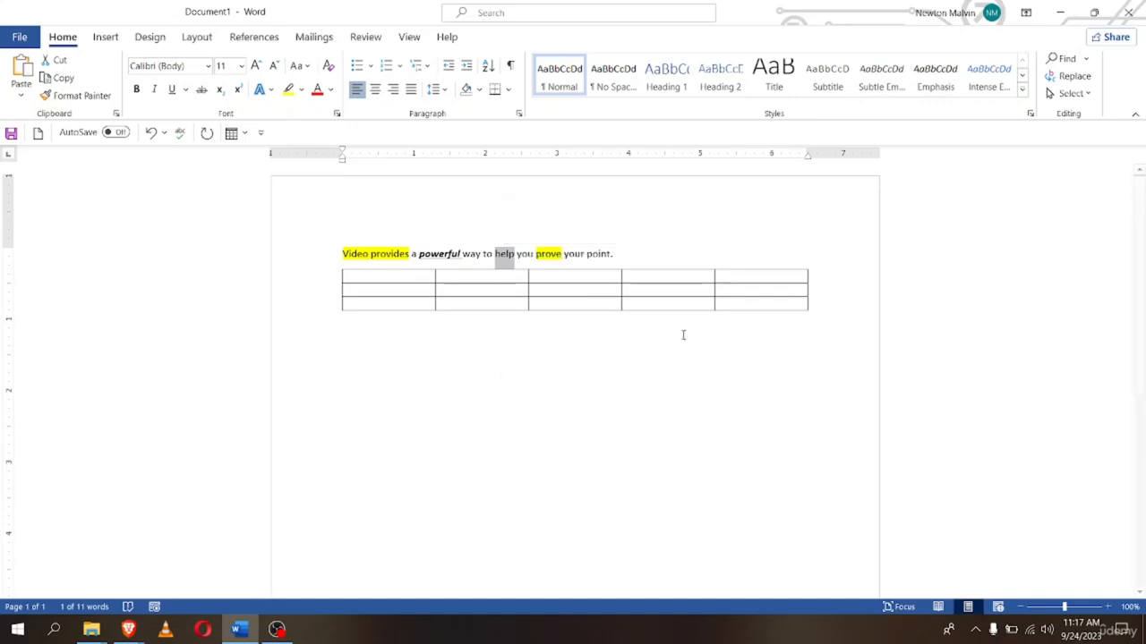
# Deselect 'help' and place the cursor in the table's first cell
pyautogui.click(636, 250)
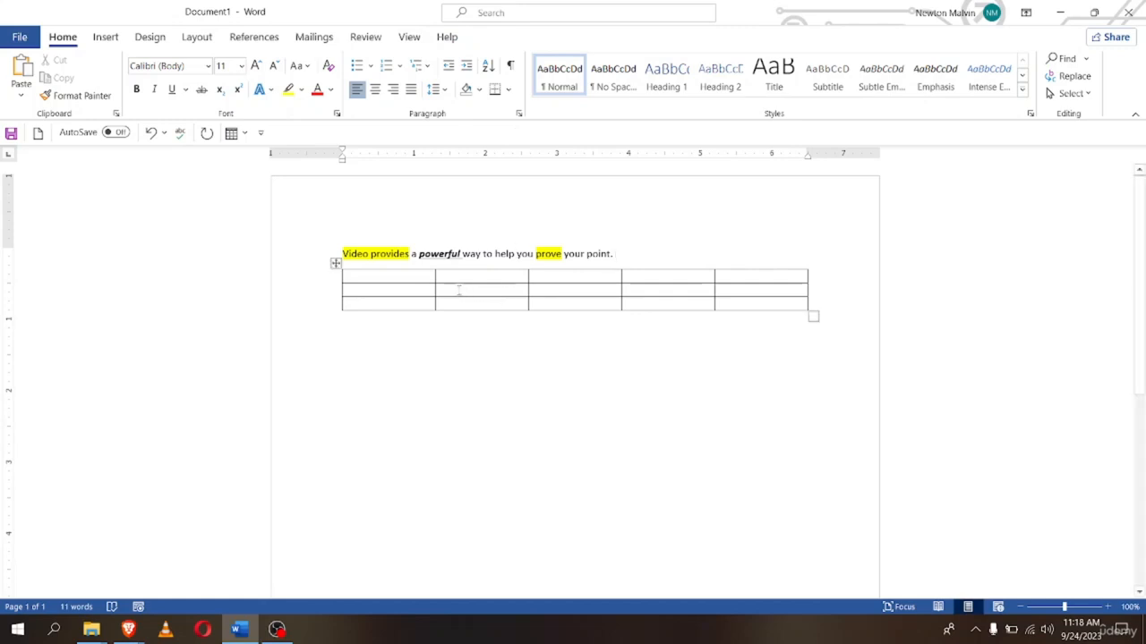
pyautogui.click(399, 293)
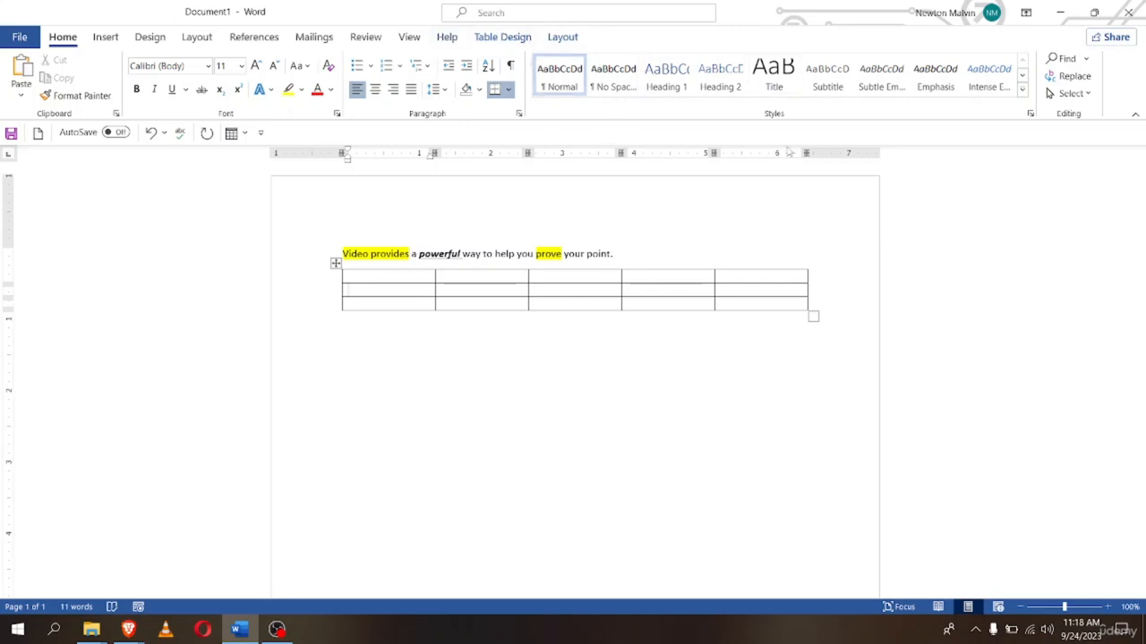
# Apply a Table Design style with only horizontal row lines and no vertical borders
pyautogui.click(502, 38)
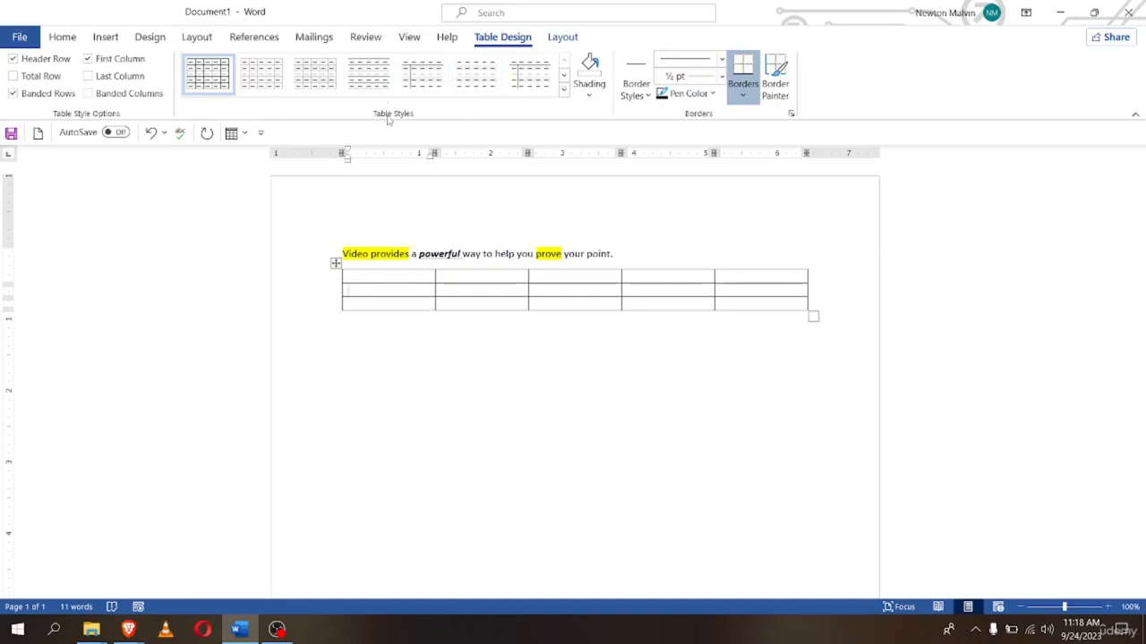
pyautogui.click(261, 74)
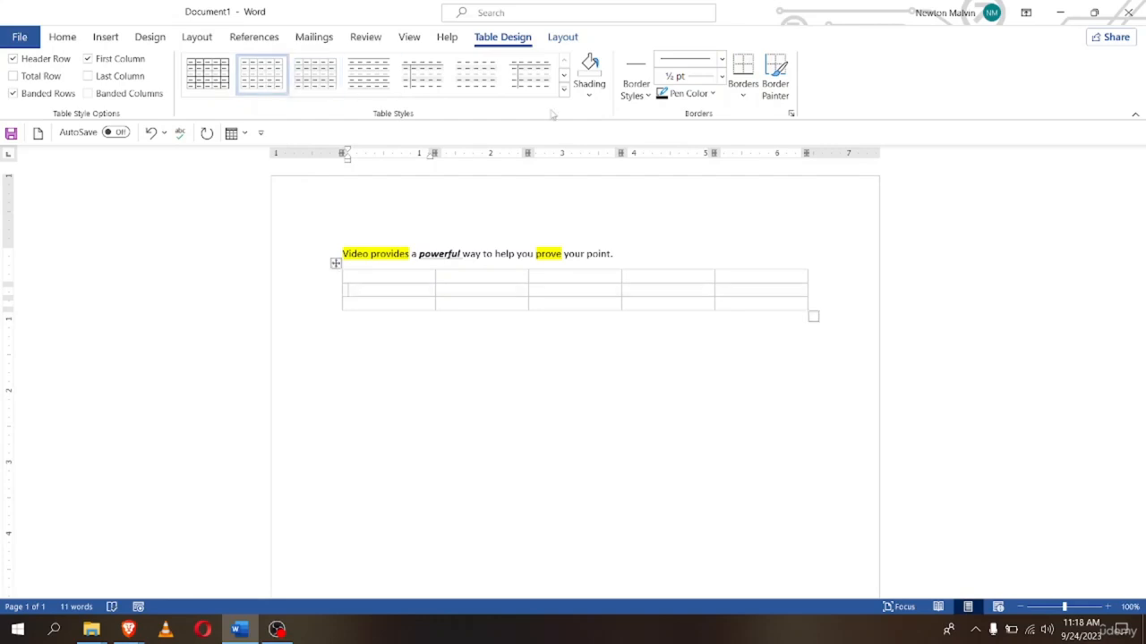
pyautogui.click(369, 73)
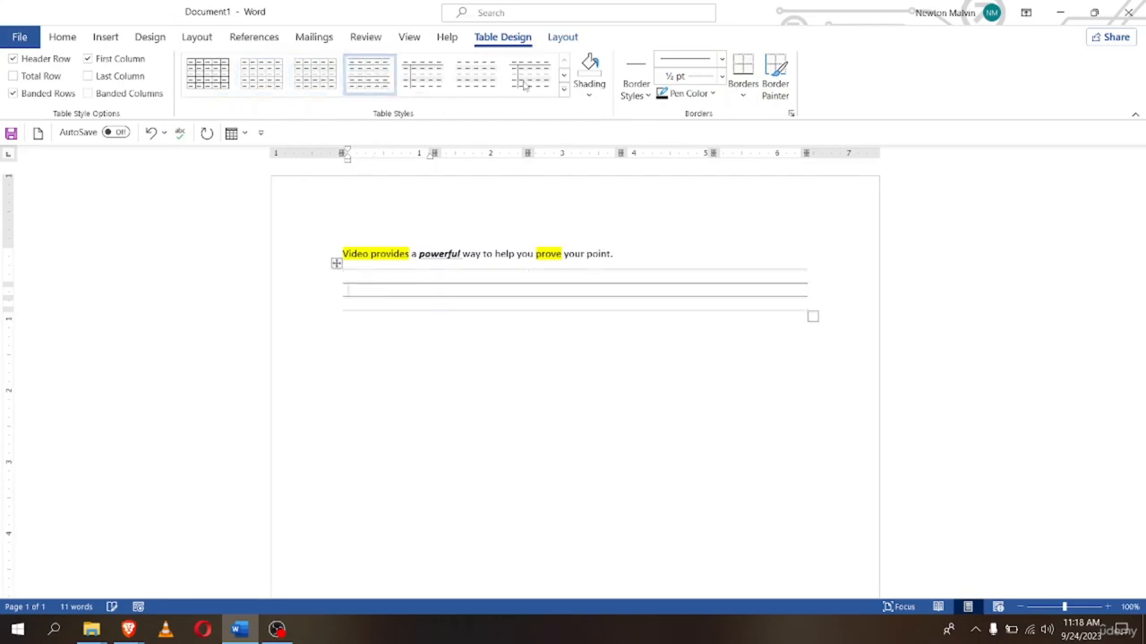
pyautogui.click(562, 39)
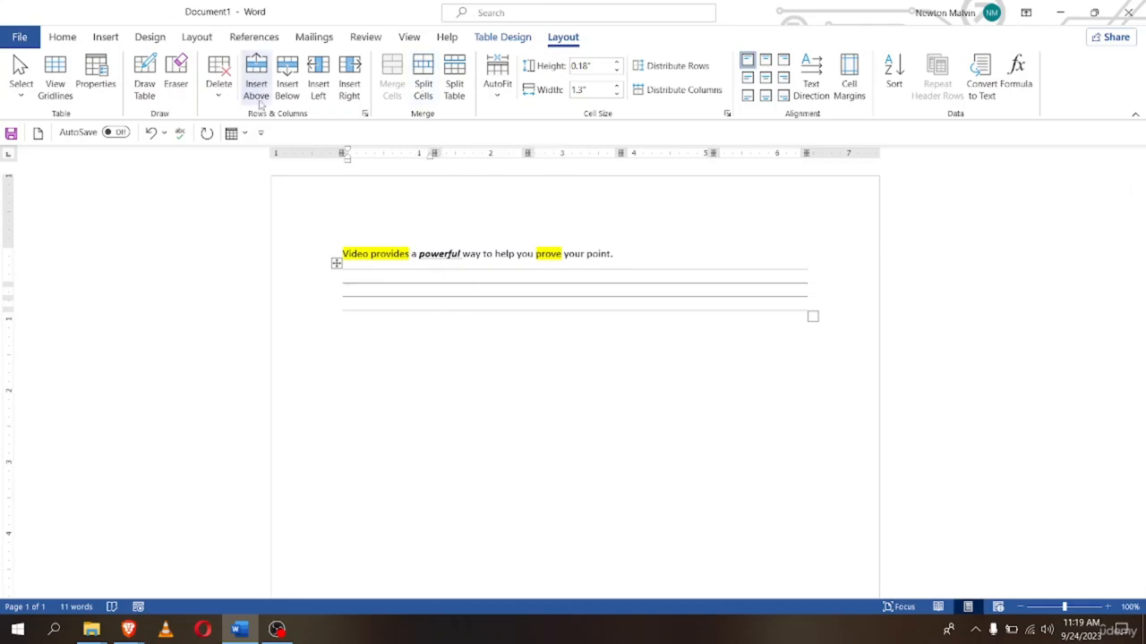
pyautogui.click(479, 257)
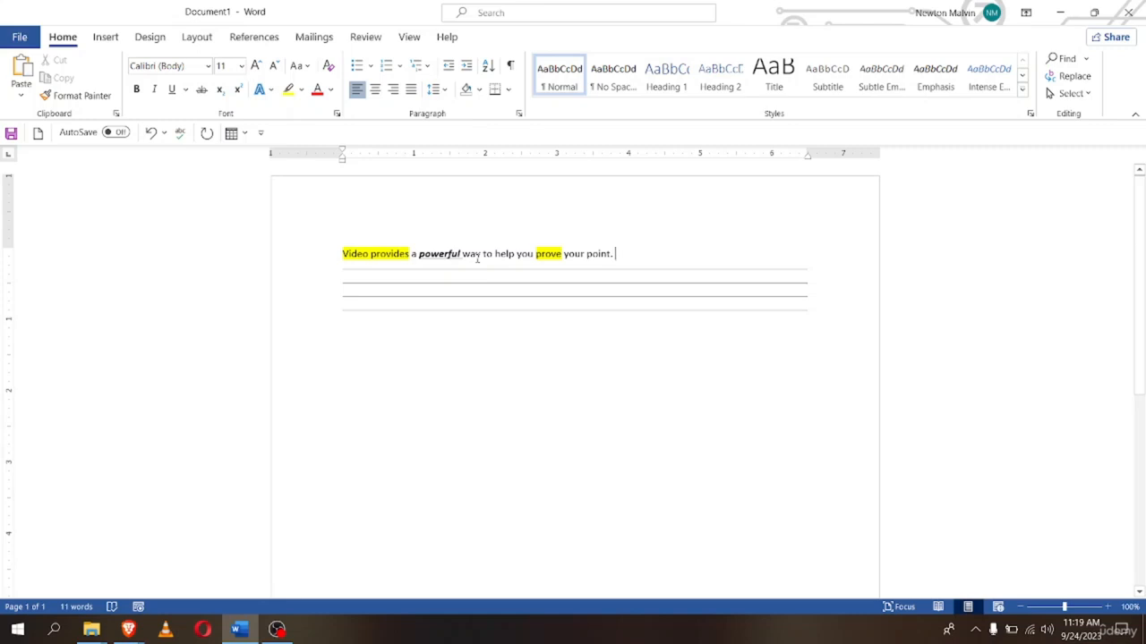
# Add a blank line after the sentence and browse the icon library without inserting anything
pyautogui.press('Return')
pyautogui.press('Return')
pyautogui.press('Return')
pyautogui.press('Return')
pyautogui.press('Return')
pyautogui.press('Return')
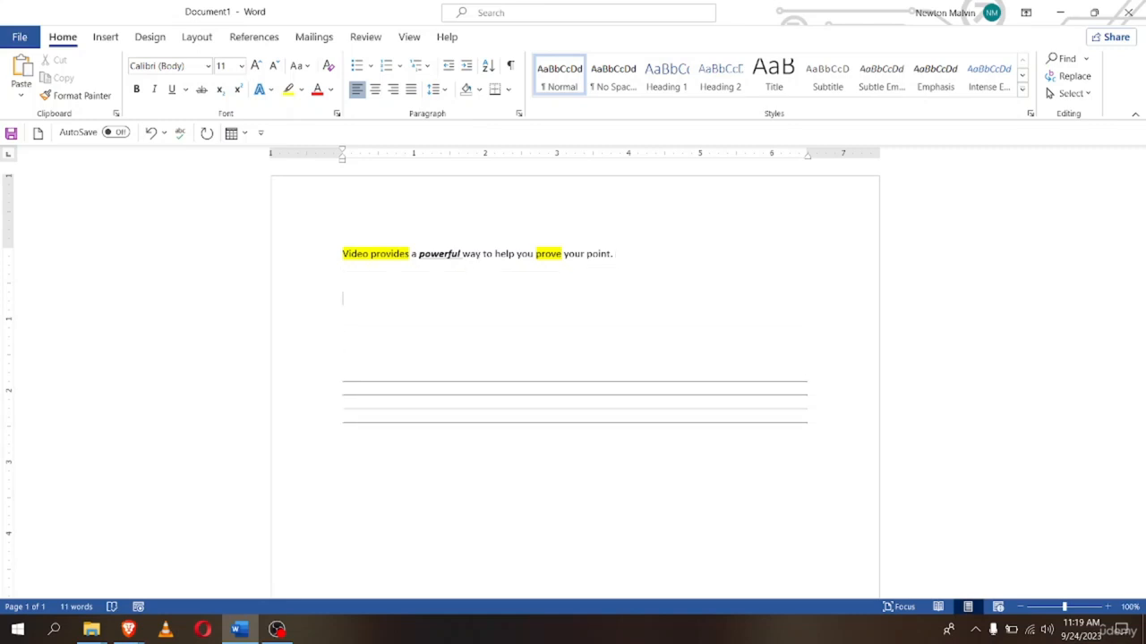
pyautogui.click(106, 38)
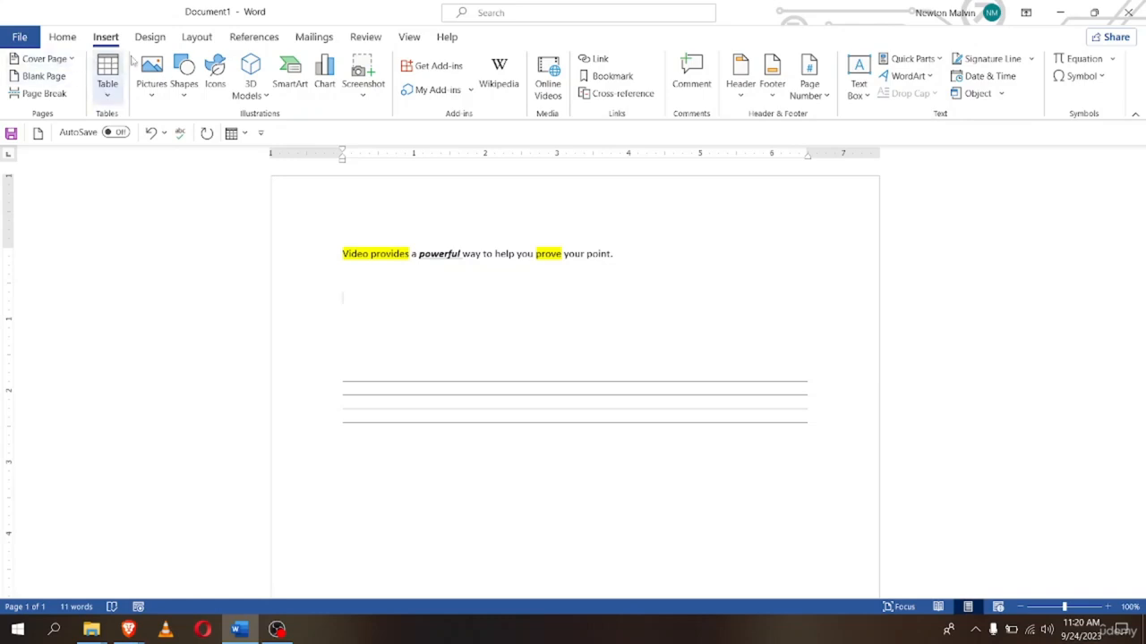
pyautogui.click(218, 86)
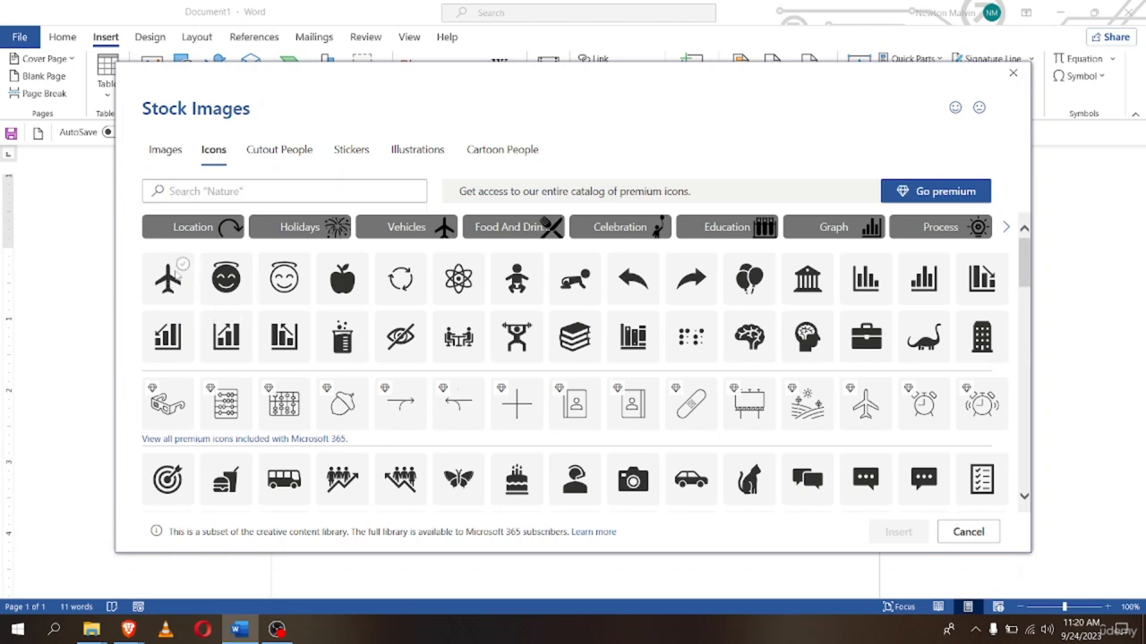
pyautogui.click(176, 275)
pyautogui.click(176, 275)
pyautogui.click(965, 537)
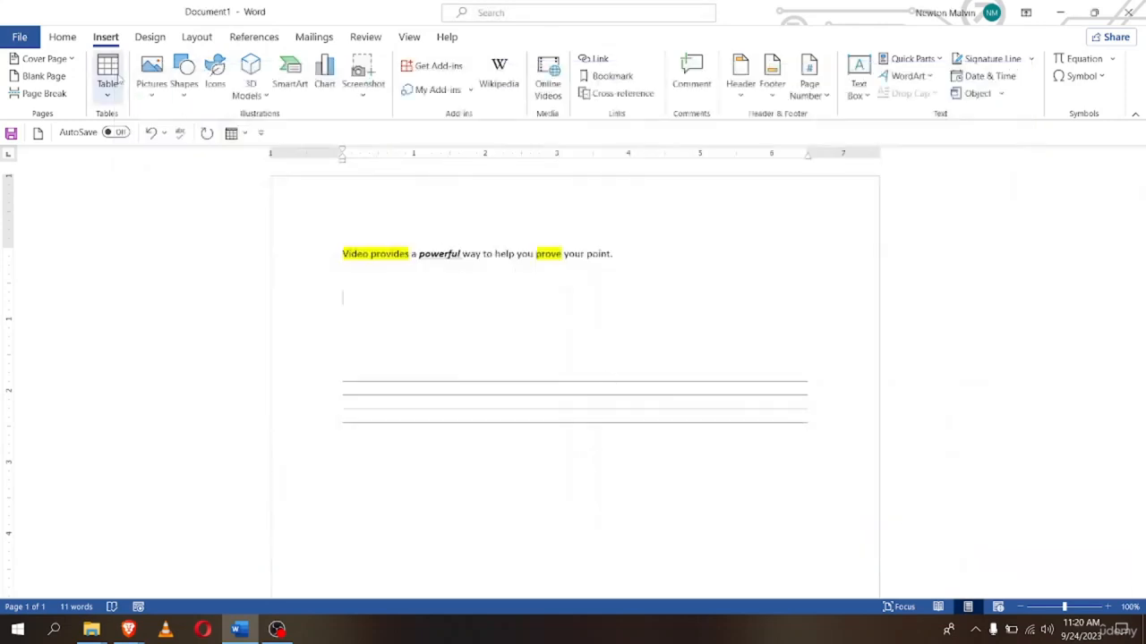
# Insert the airplane icon from the icon library and select it
pyautogui.click(216, 71)
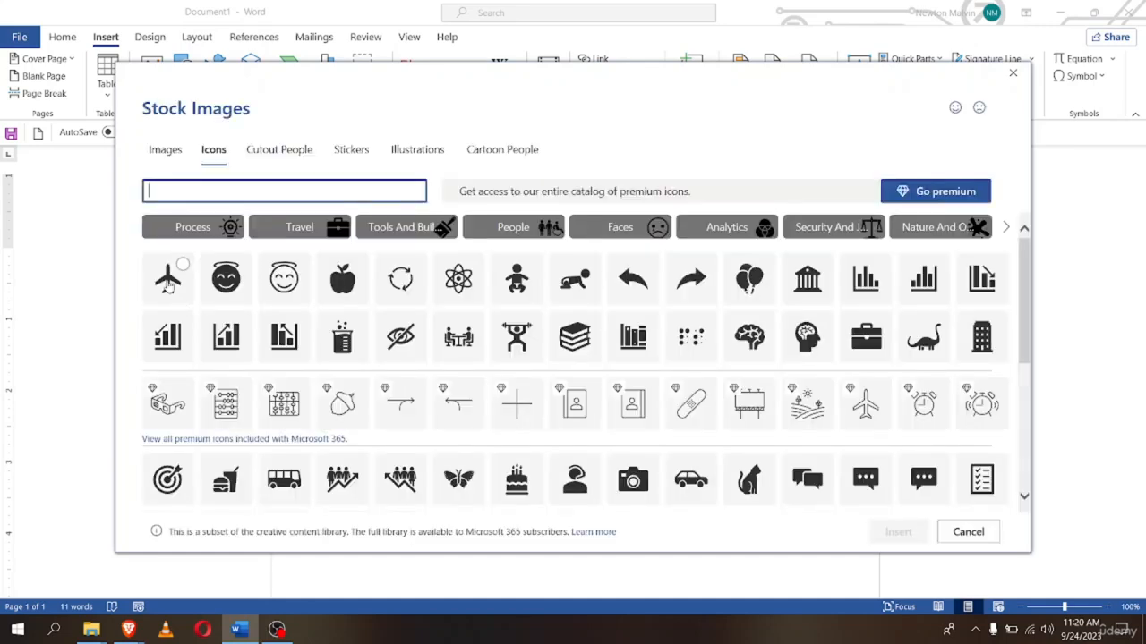
pyautogui.click(170, 278)
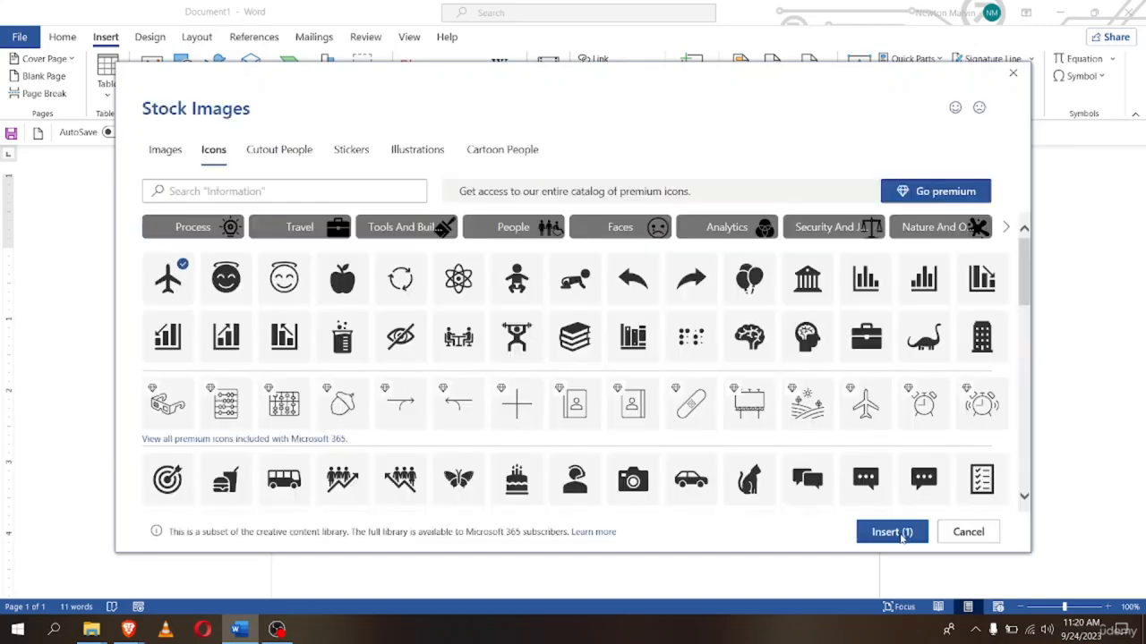
pyautogui.click(873, 535)
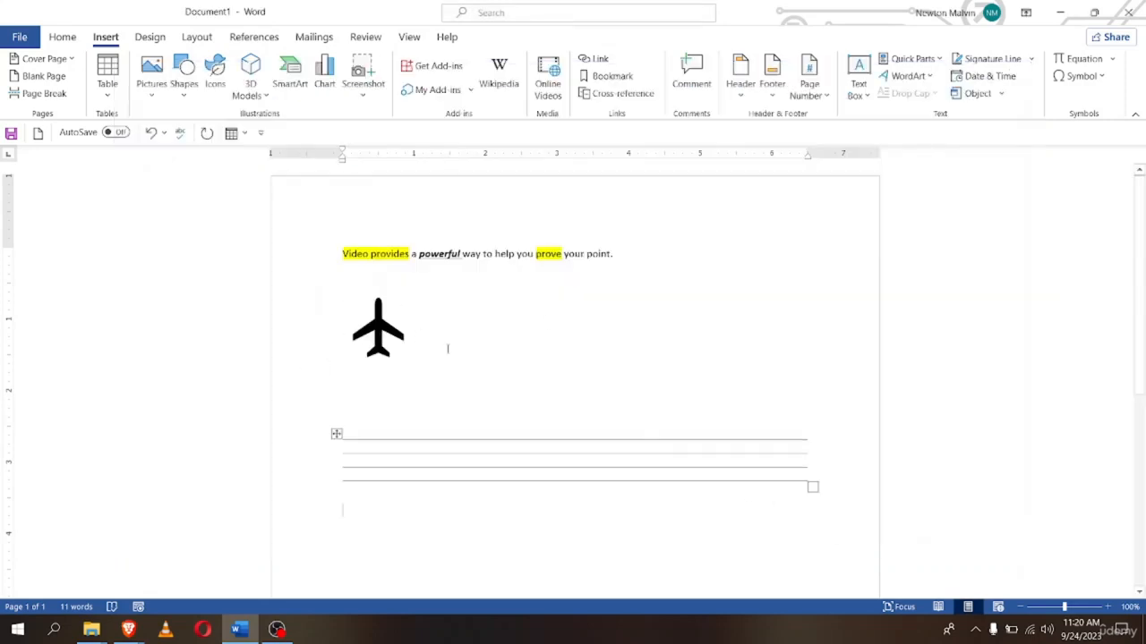
pyautogui.click(380, 324)
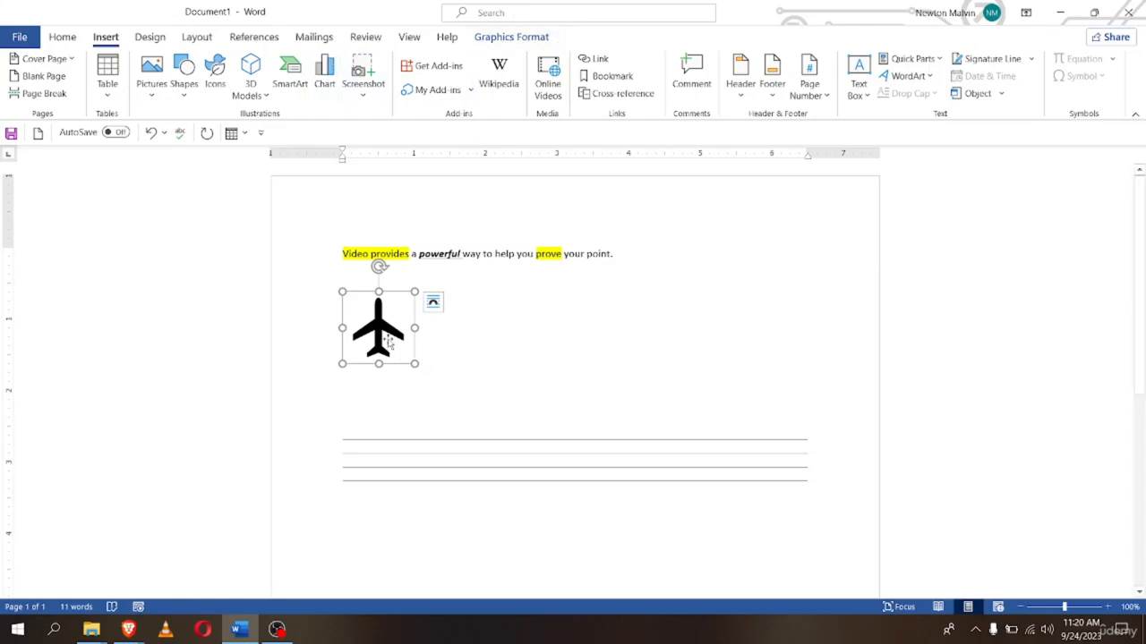
# Fill the airplane icon with Orange, Accent 2, Darker 25%
pyautogui.click(517, 41)
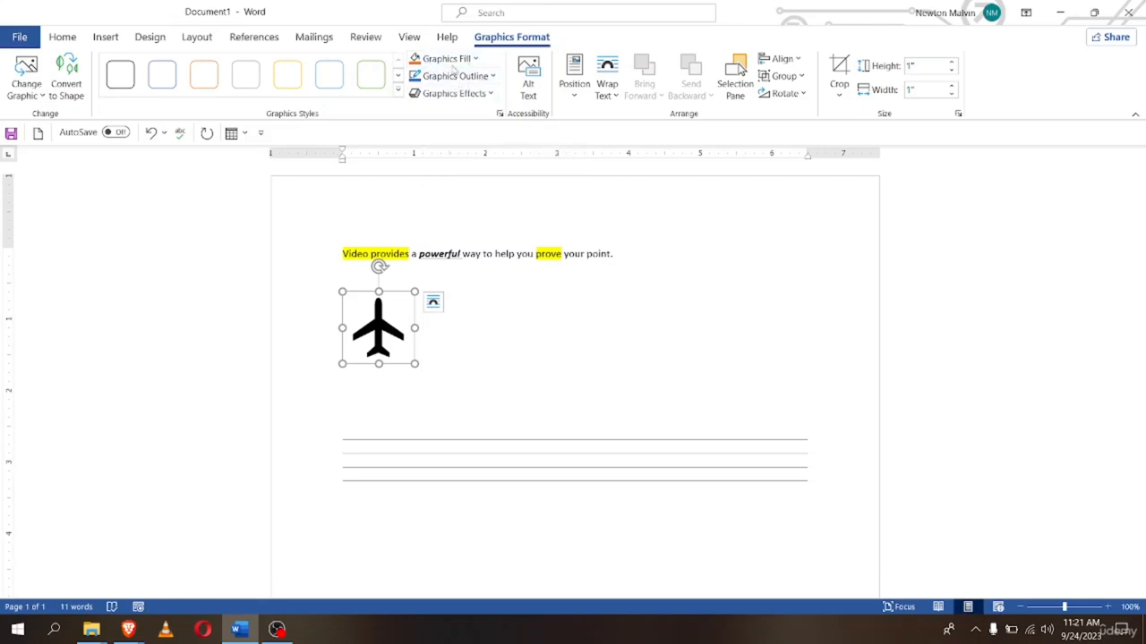
pyautogui.click(476, 59)
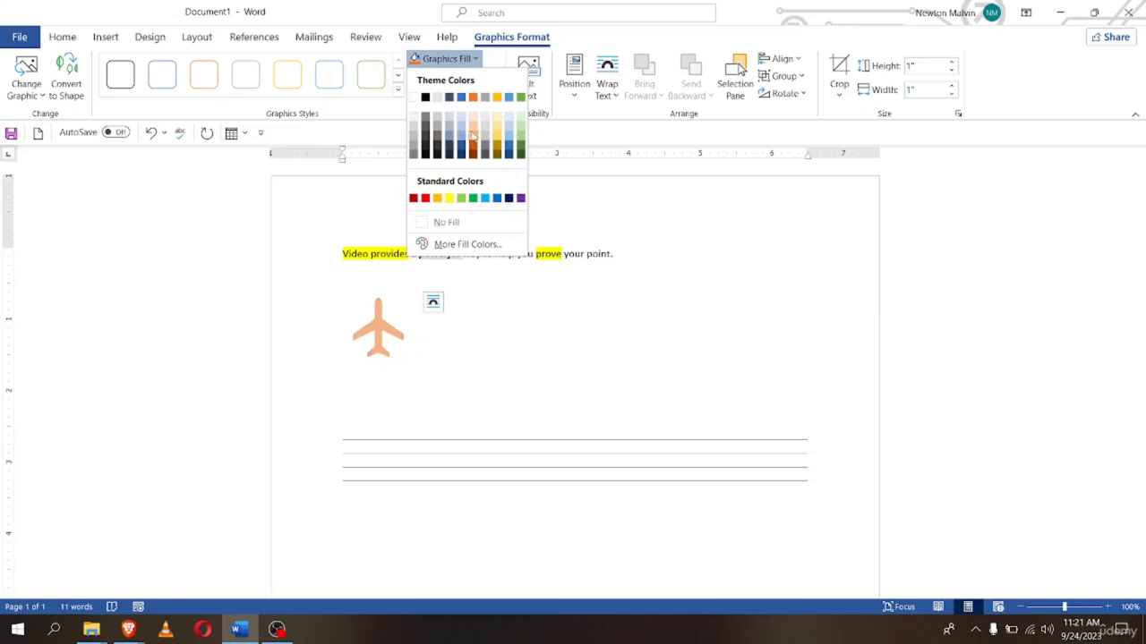
pyautogui.click(473, 148)
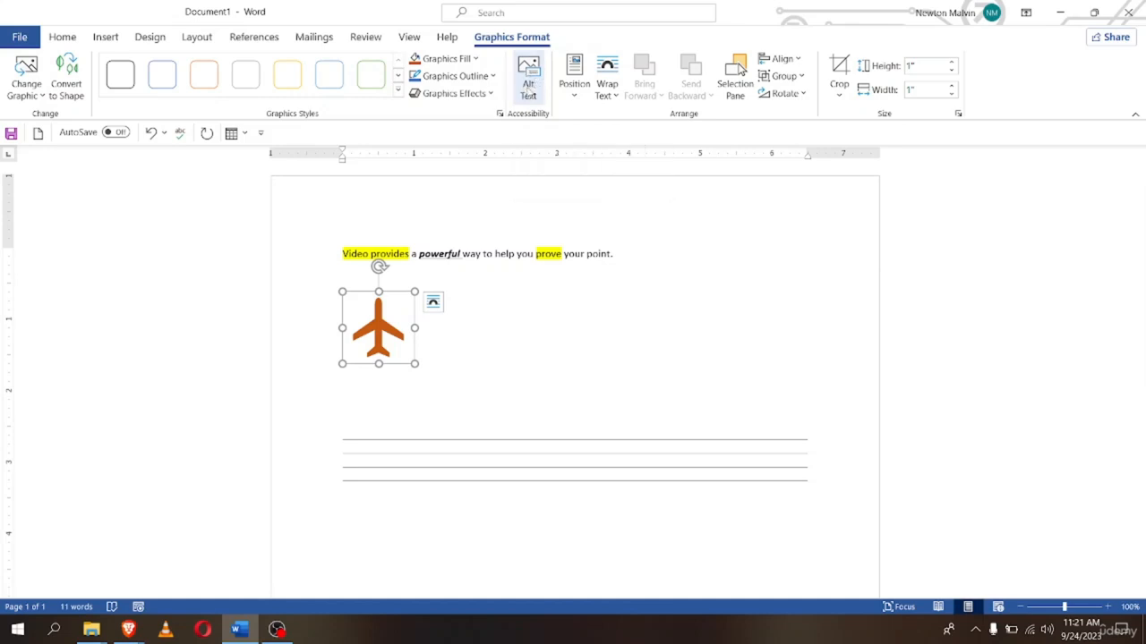
# Enlarge the airplane icon to about 1.39 by 1.39 inches
pyautogui.click(577, 89)
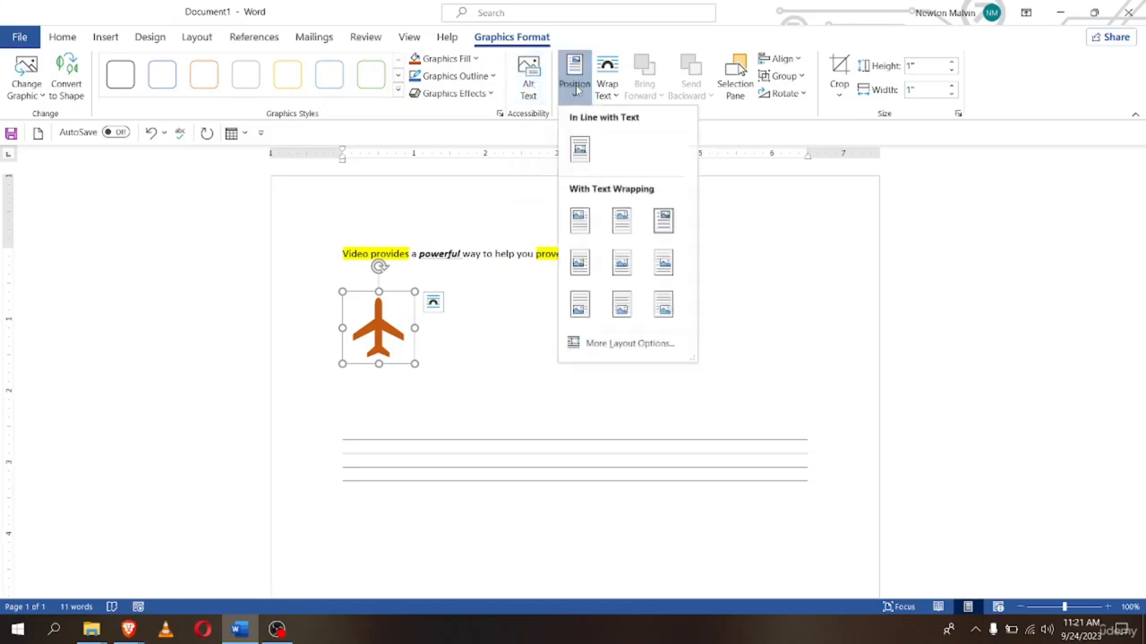
pyautogui.click(577, 90)
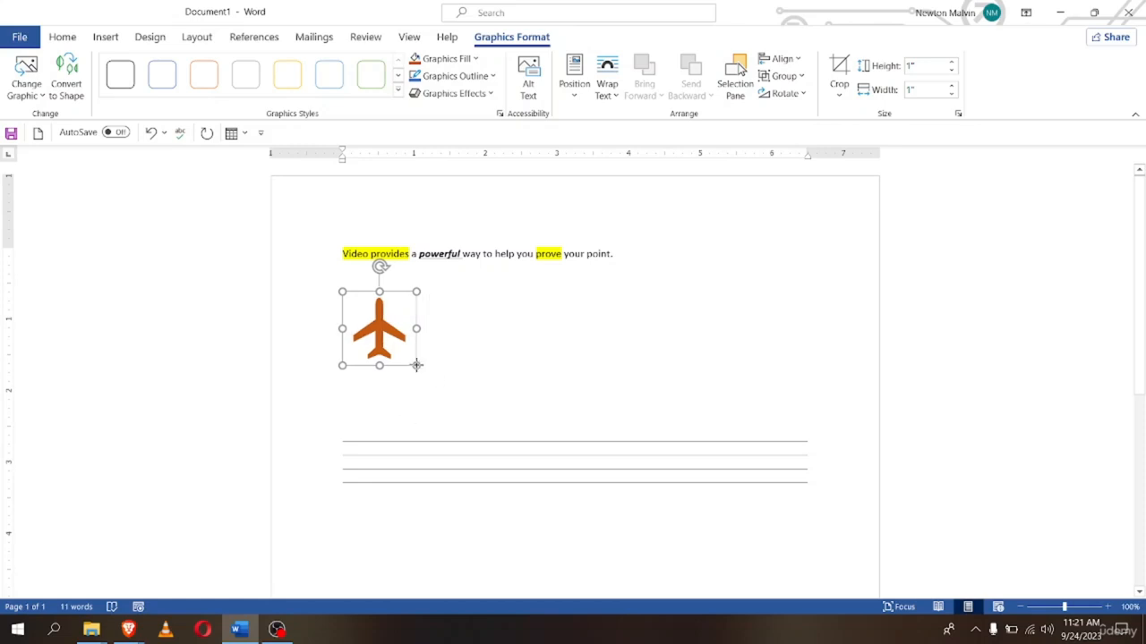
pyautogui.moveTo(414, 363); pyautogui.dragTo(442, 353)
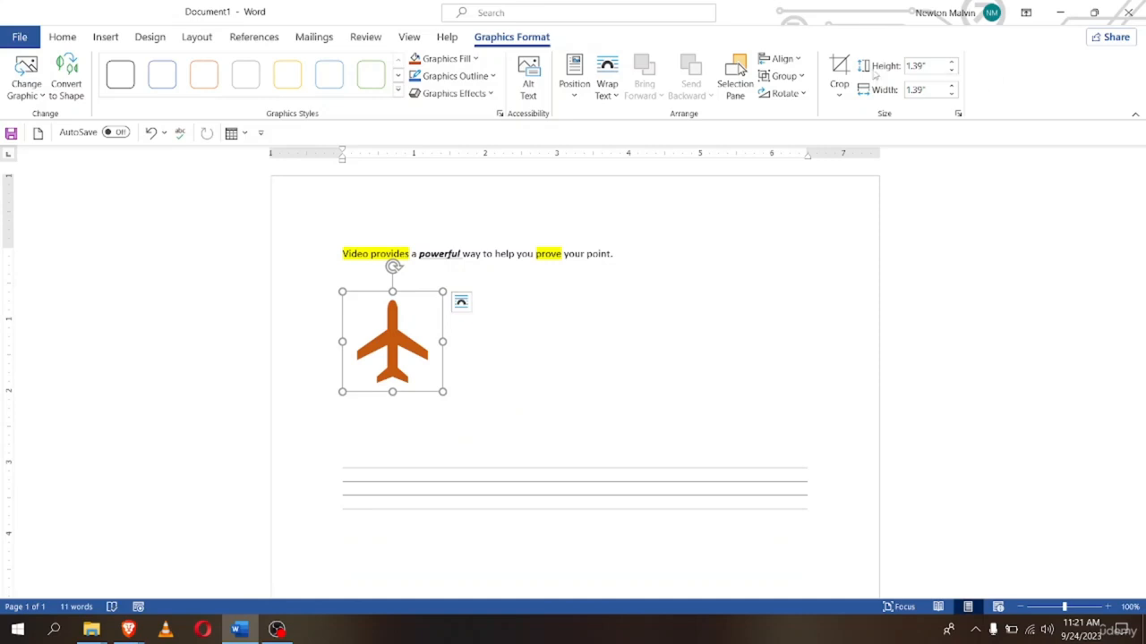
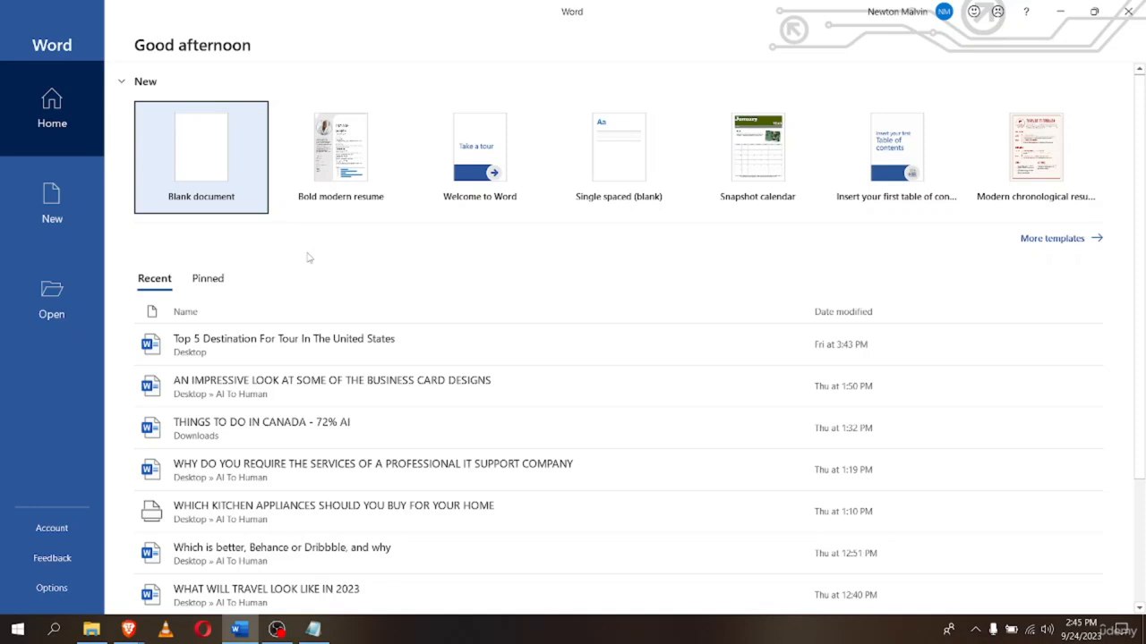
# Create blank Document1 from the Word Home screen's Blank document template
pyautogui.click(201, 186)
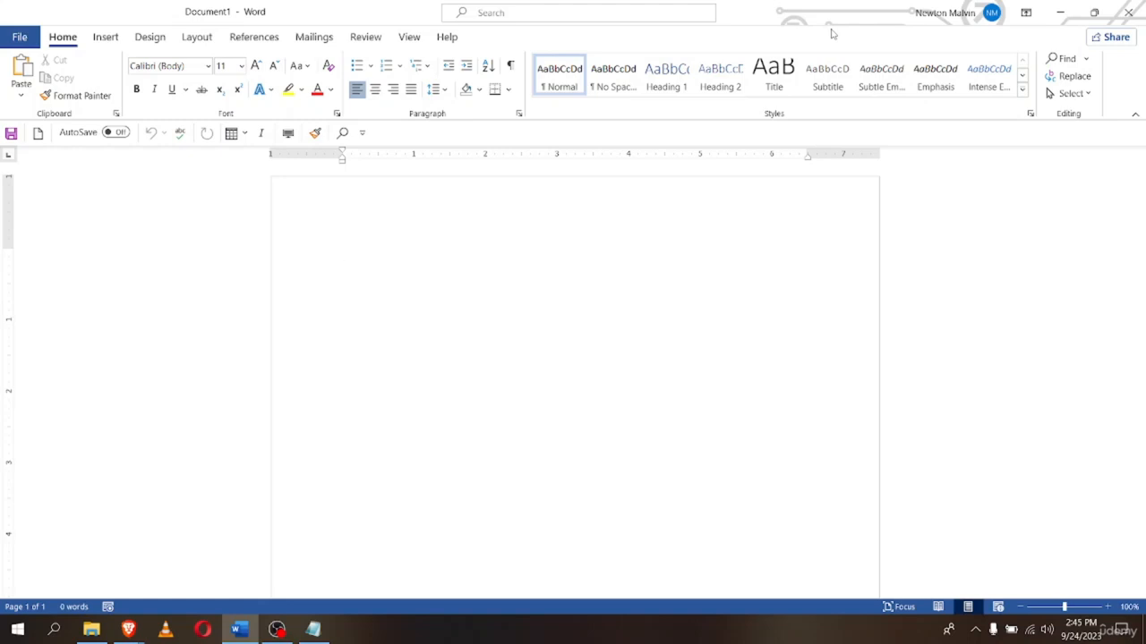
# Create Document2 with Ctrl+N, switch to its window, and show the File Home page
pyautogui.hotkey('ctrl', 'n')
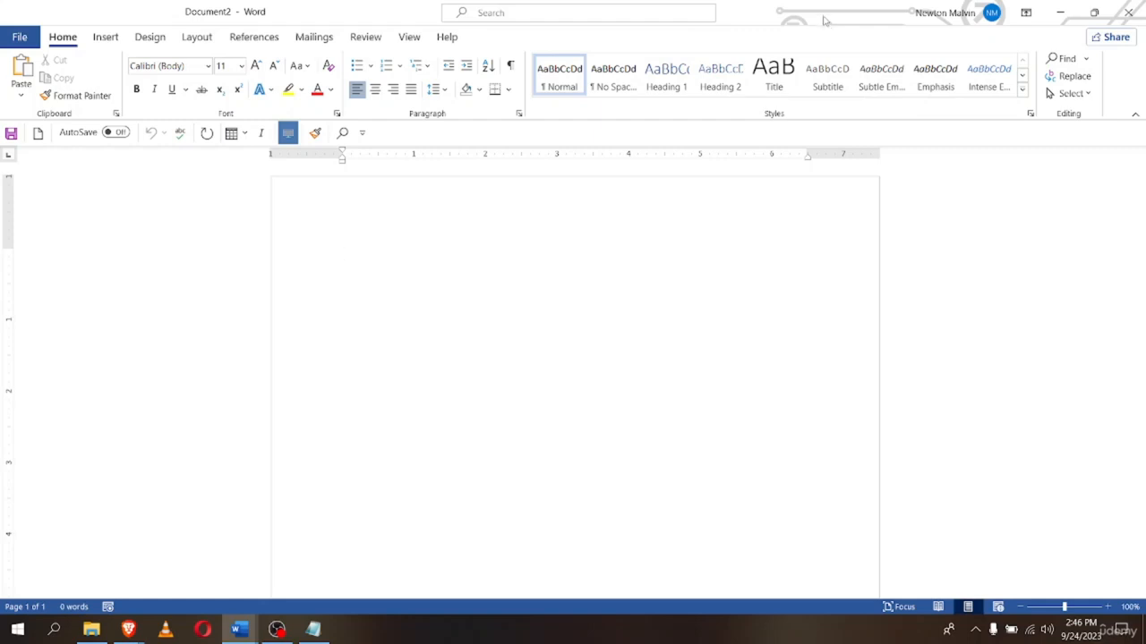
pyautogui.moveTo(246, 629)
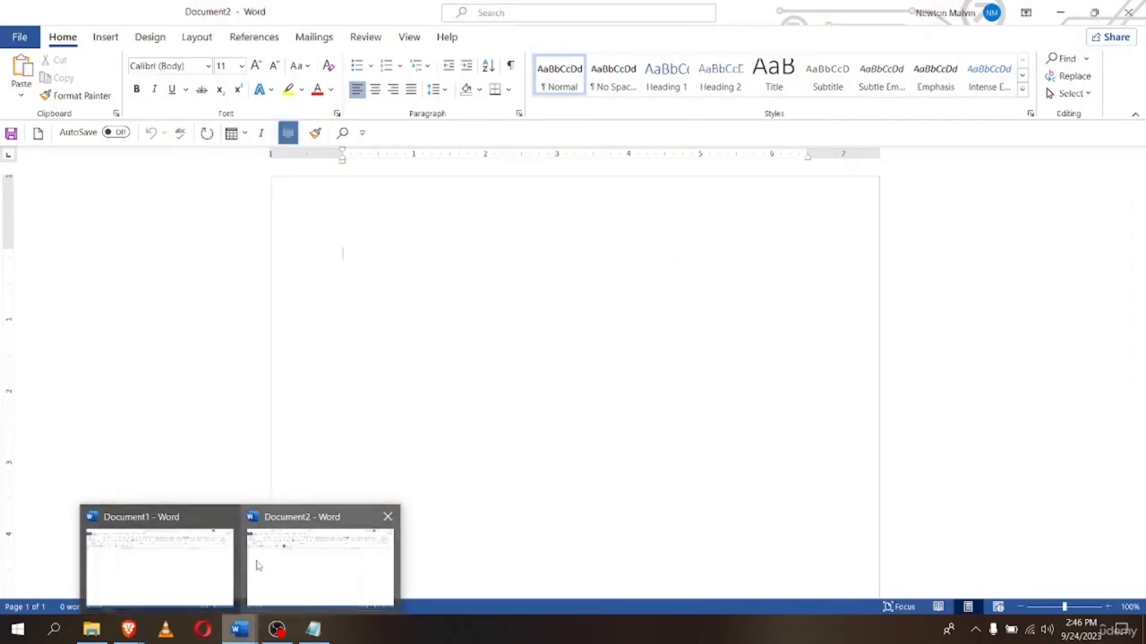
pyautogui.click(269, 564)
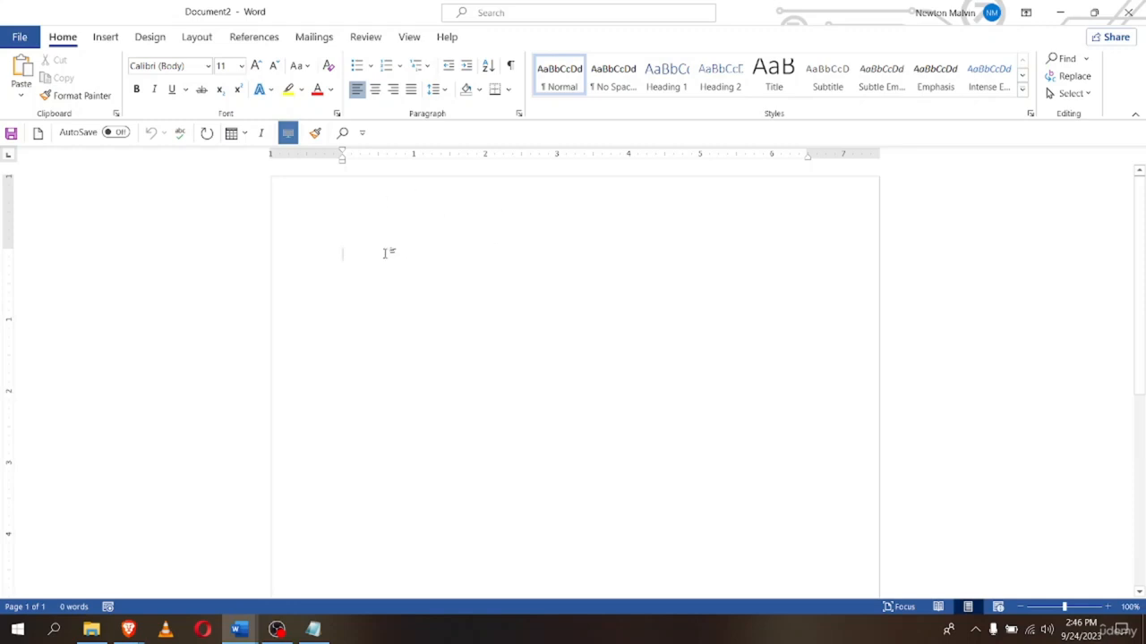
pyautogui.click(14, 36)
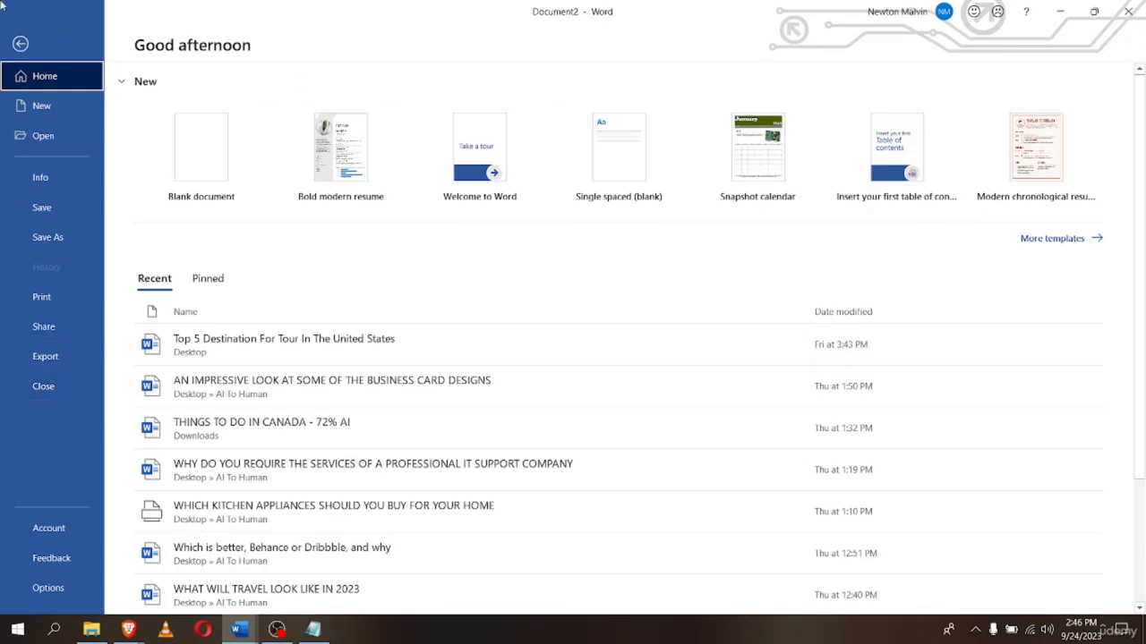
# Leave Backstage back to the blank document and make another new blank document with Ctrl+N
pyautogui.click(20, 43)
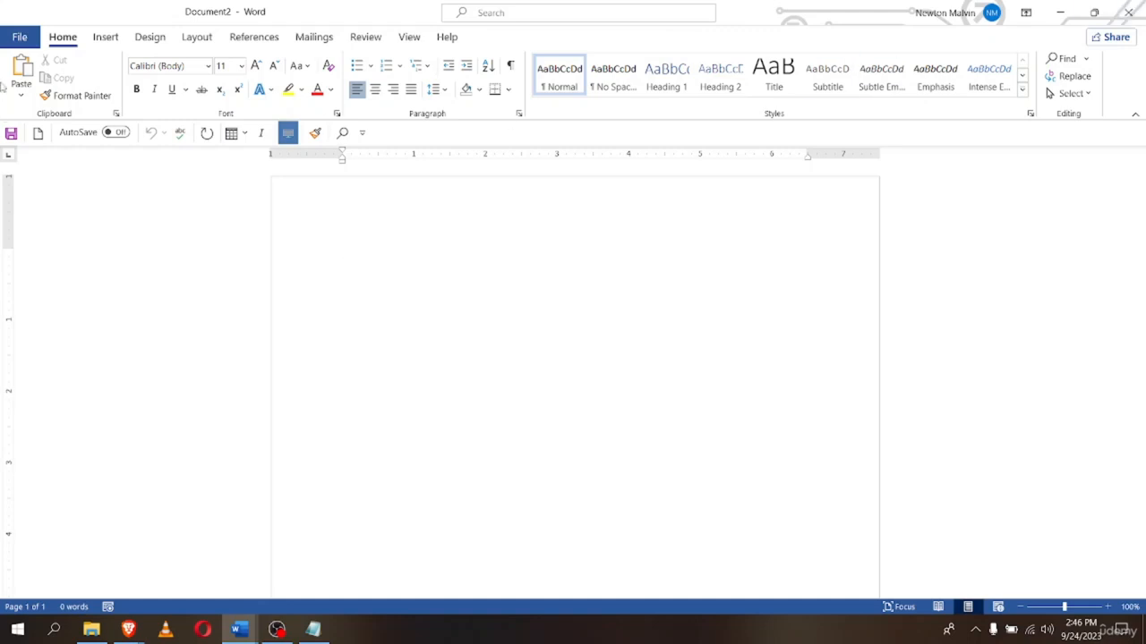
pyautogui.click(19, 37)
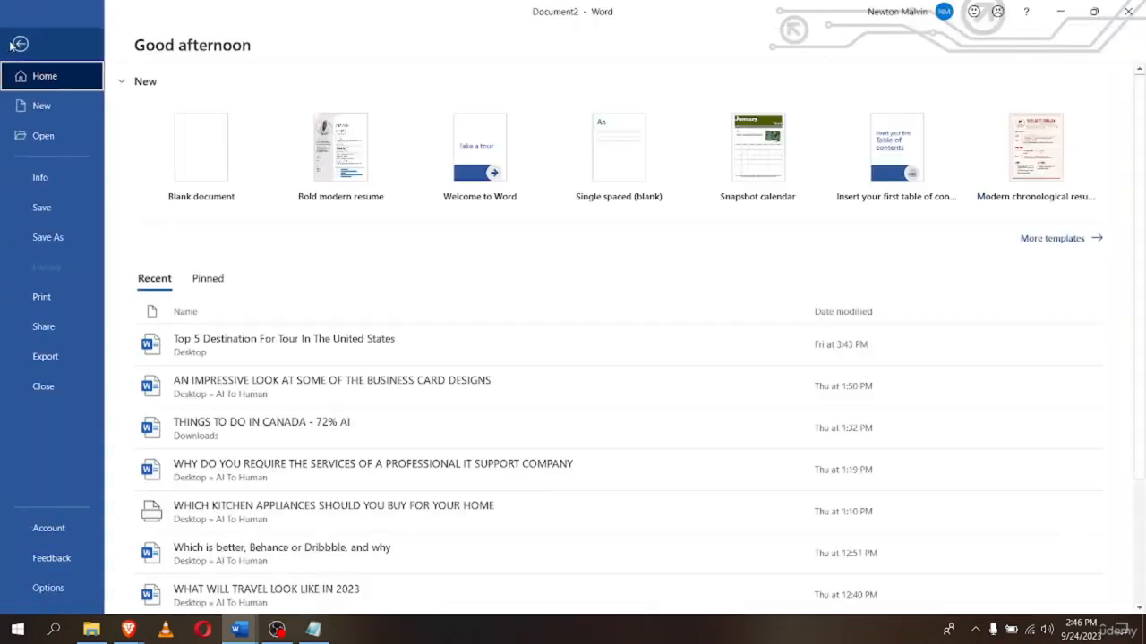
pyautogui.press('Escape')
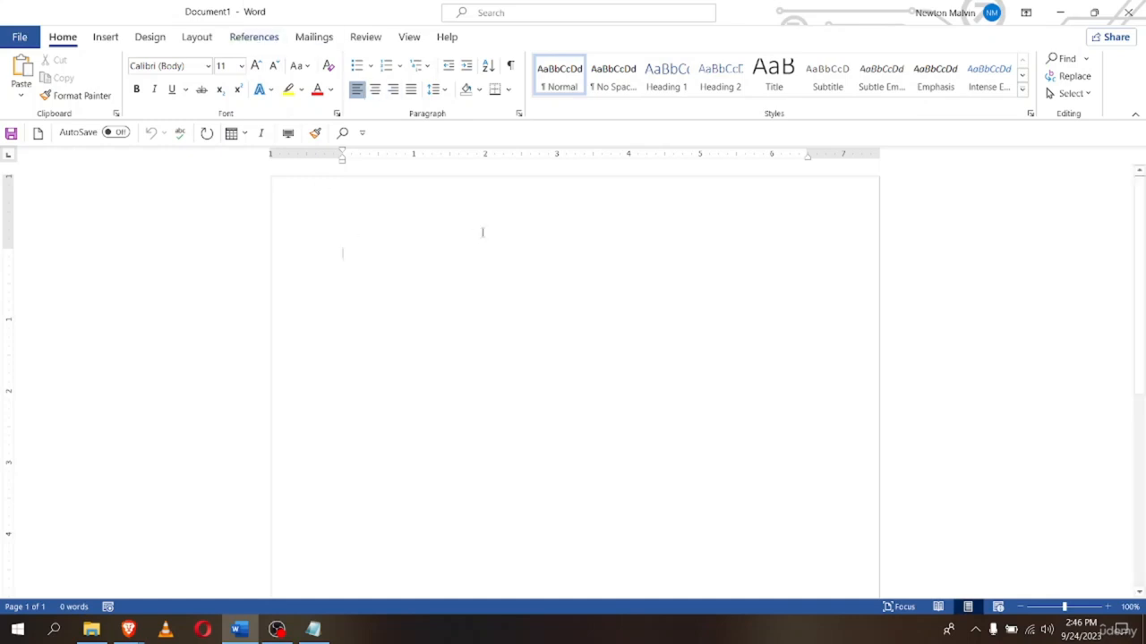
pyautogui.hotkey('ctrl', 'n')
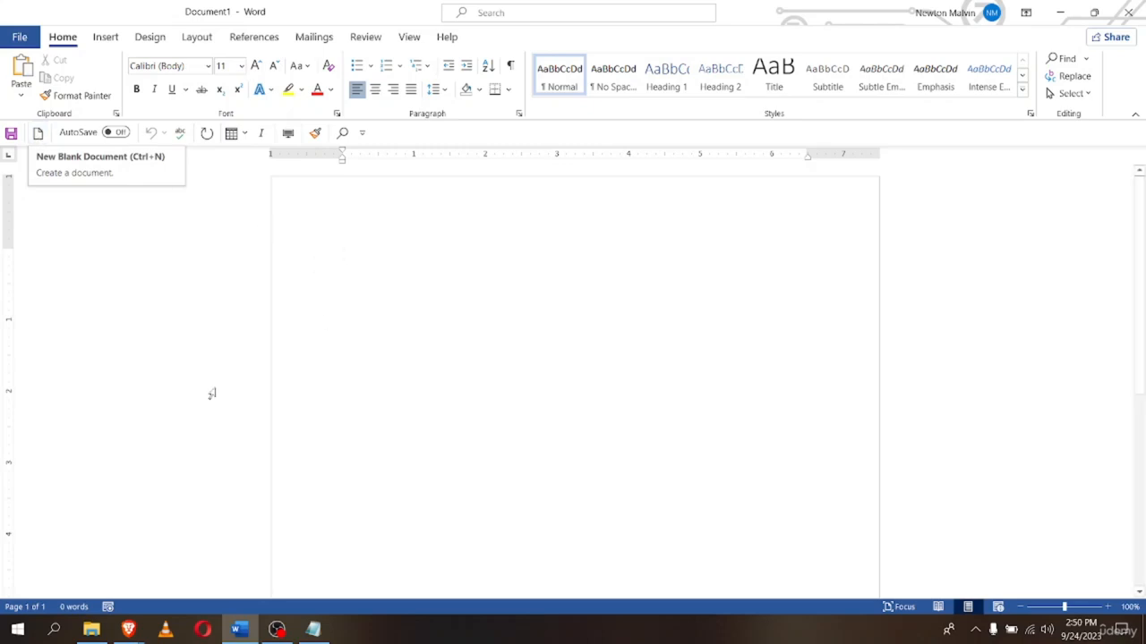
# Close the empty Document1 with Ctrl+W and create blank Document5 from the start screen
pyautogui.click(37, 135)
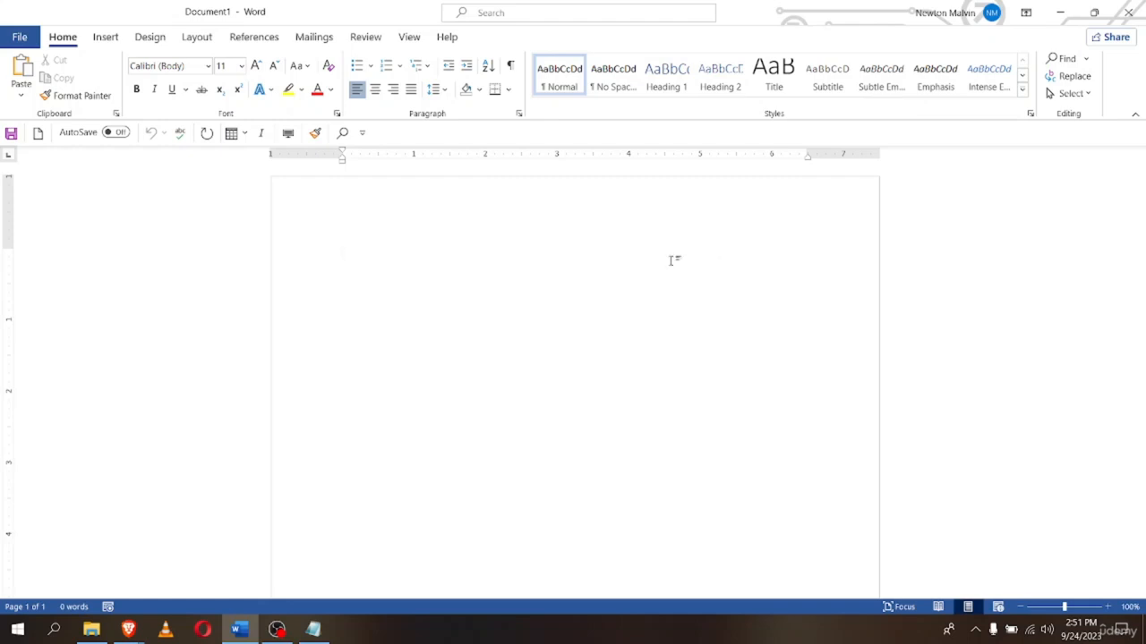
pyautogui.click(24, 37)
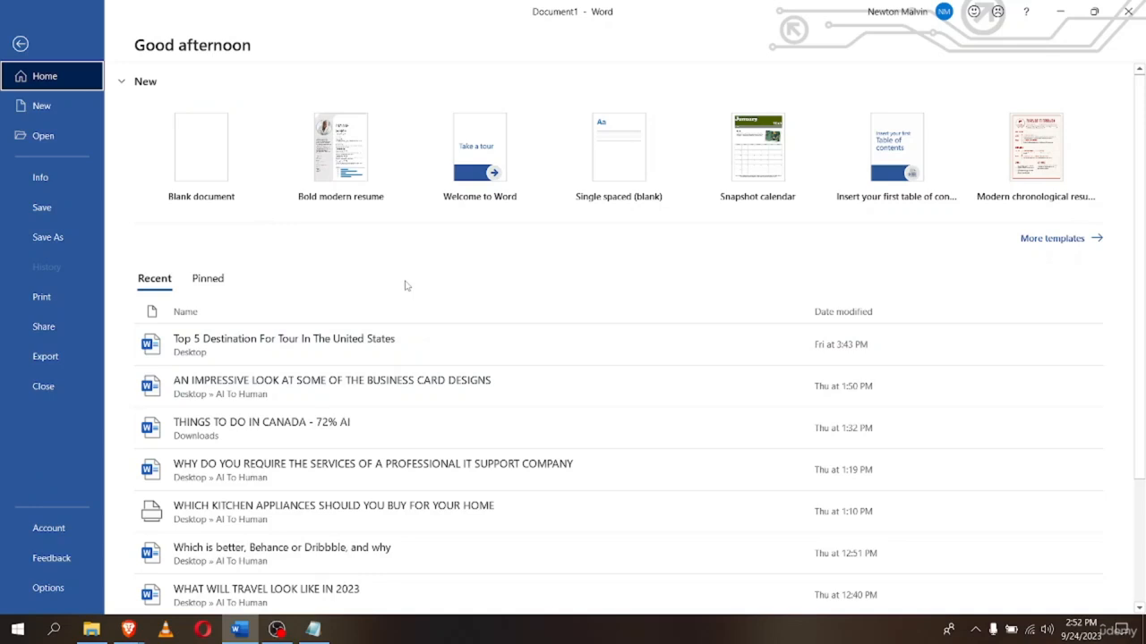
pyautogui.click(19, 43)
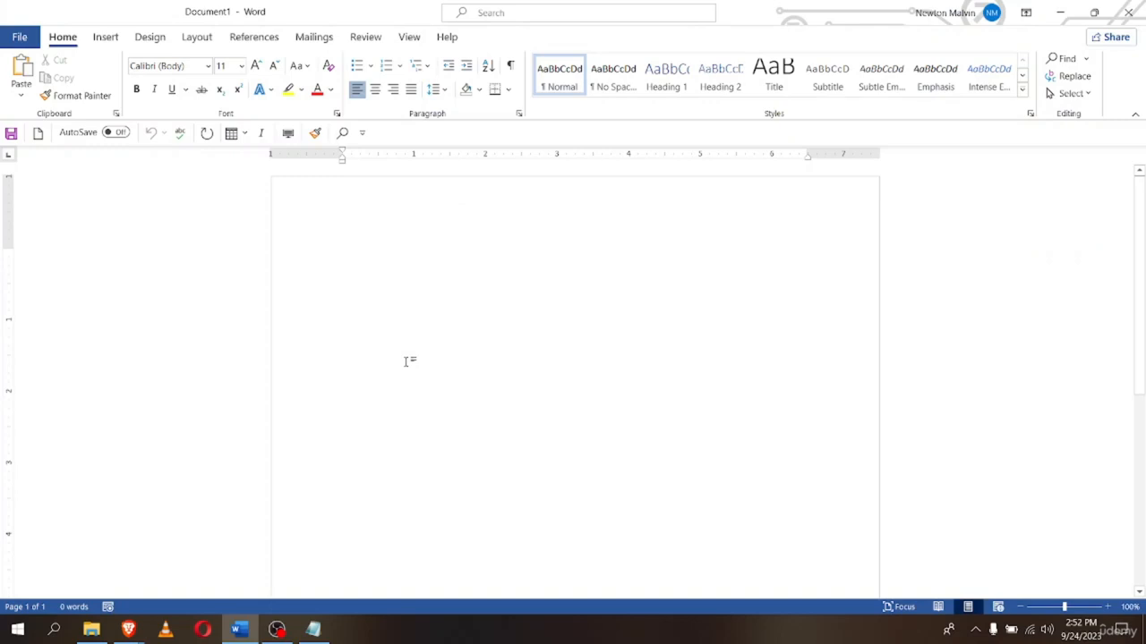
pyautogui.hotkey('ctrl', 'w')
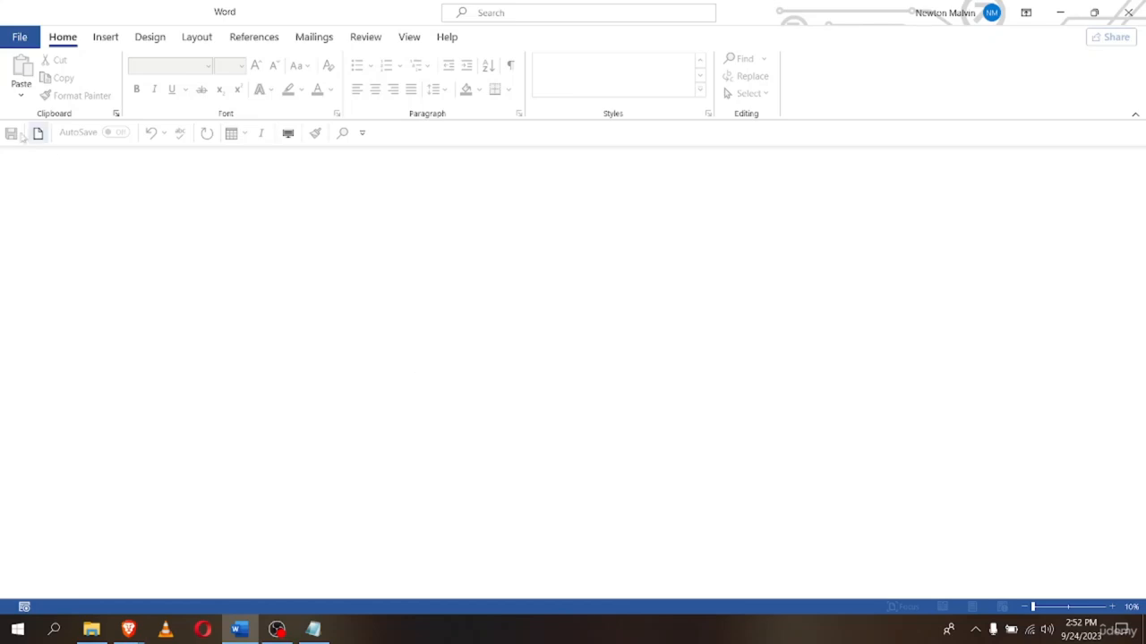
pyautogui.click(20, 37)
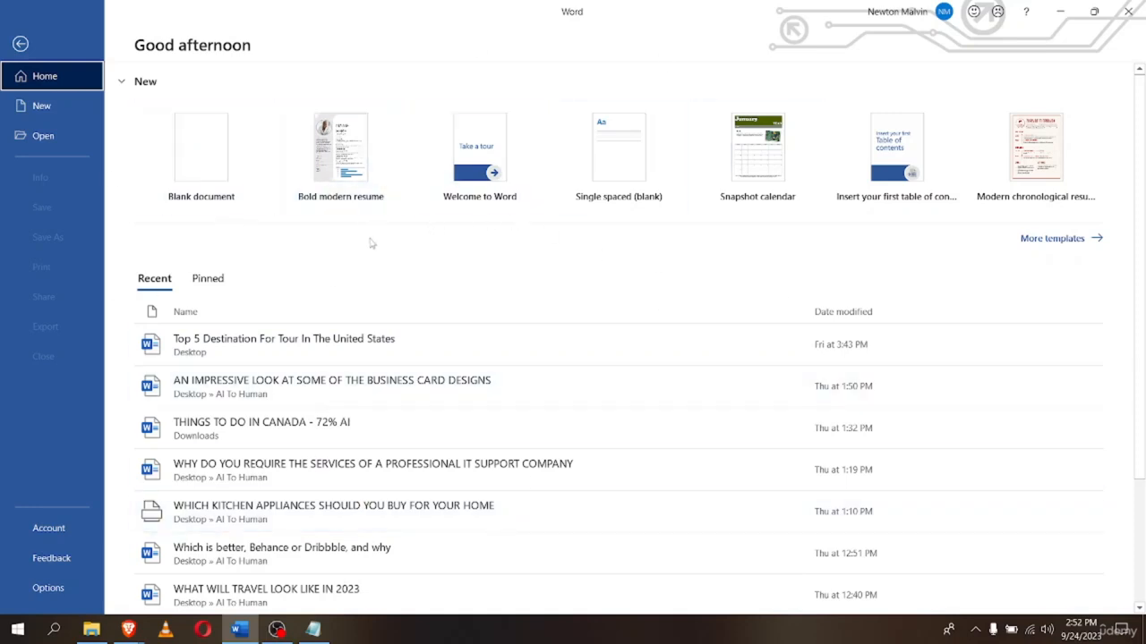
pyautogui.click(213, 191)
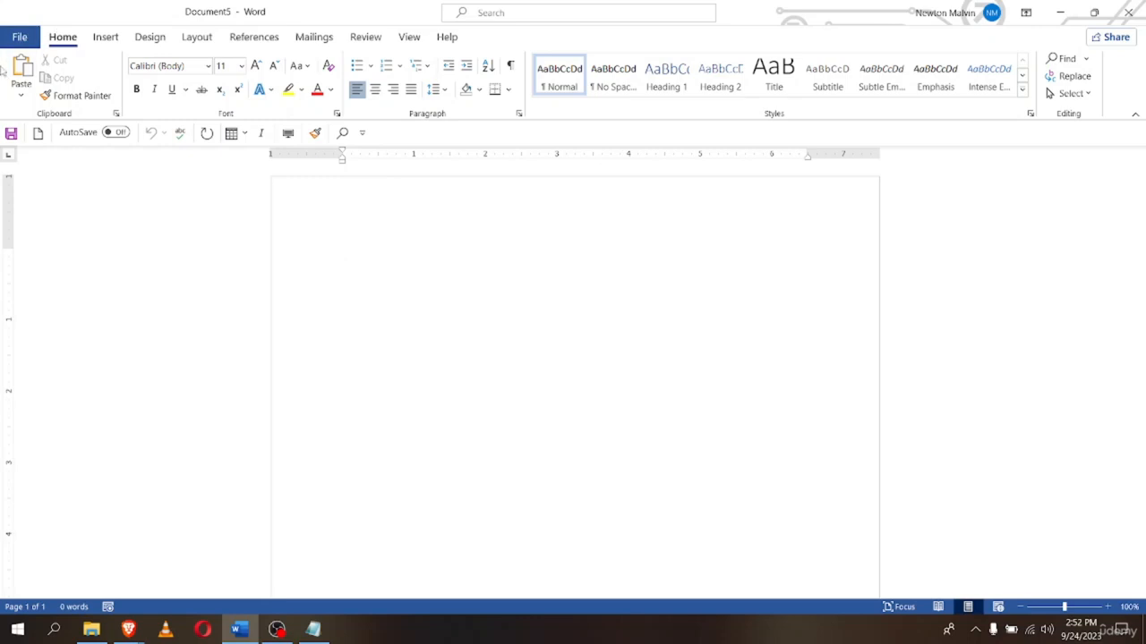
# Enter =rand(3,3) in Document5 to generate three paragraphs of sample text
pyautogui.click(19, 37)
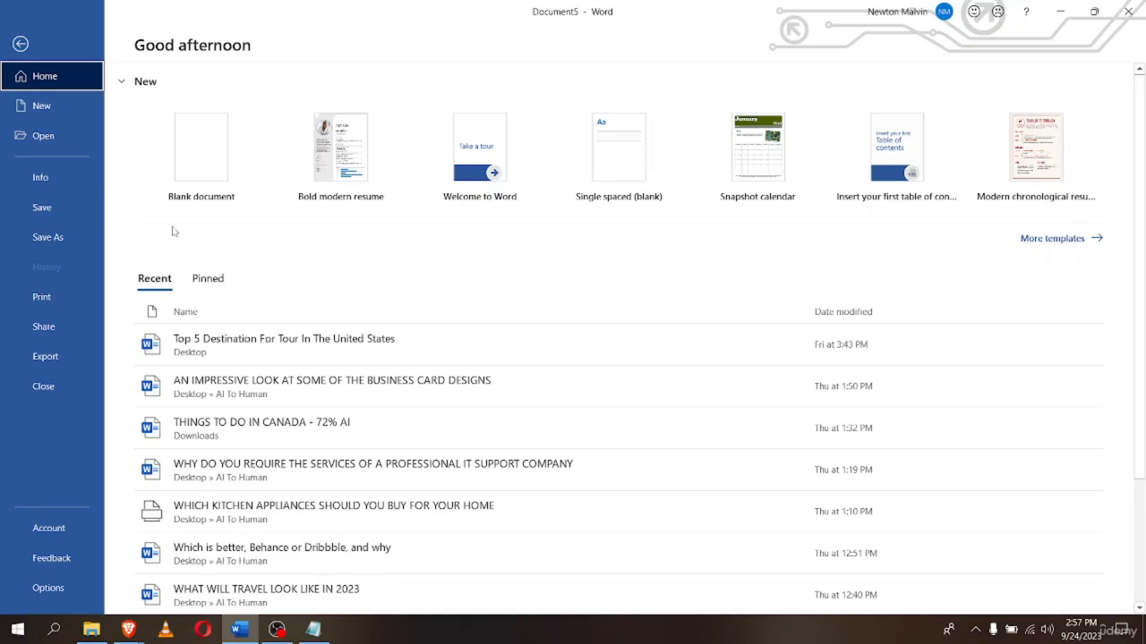
pyautogui.click(21, 43)
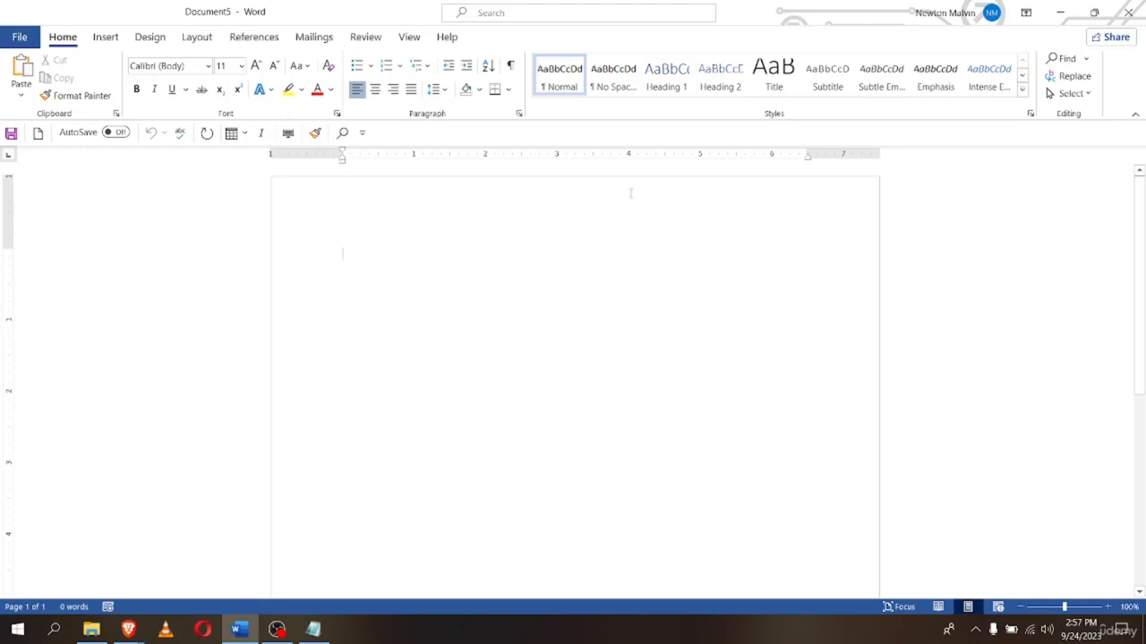
pyautogui.write('=')
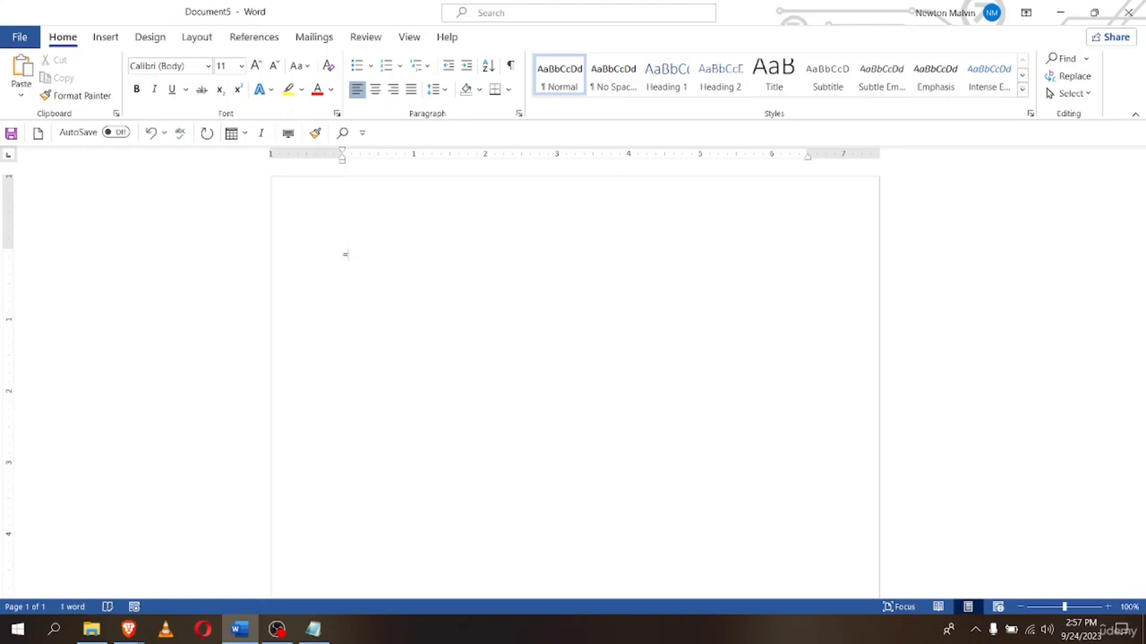
pyautogui.write('rand9')
pyautogui.press('BackSpace')
pyautogui.write('(3,3')
pyautogui.press('Return')
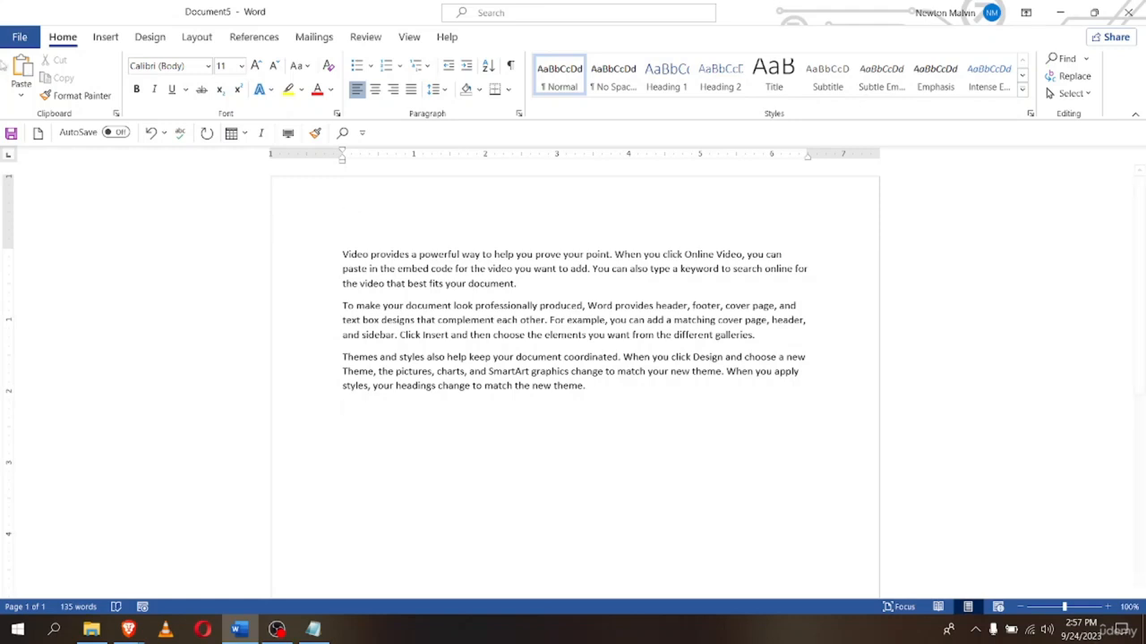
# Open Save As and browse to the Desktop folder
pyautogui.click(18, 40)
pyautogui.click(45, 247)
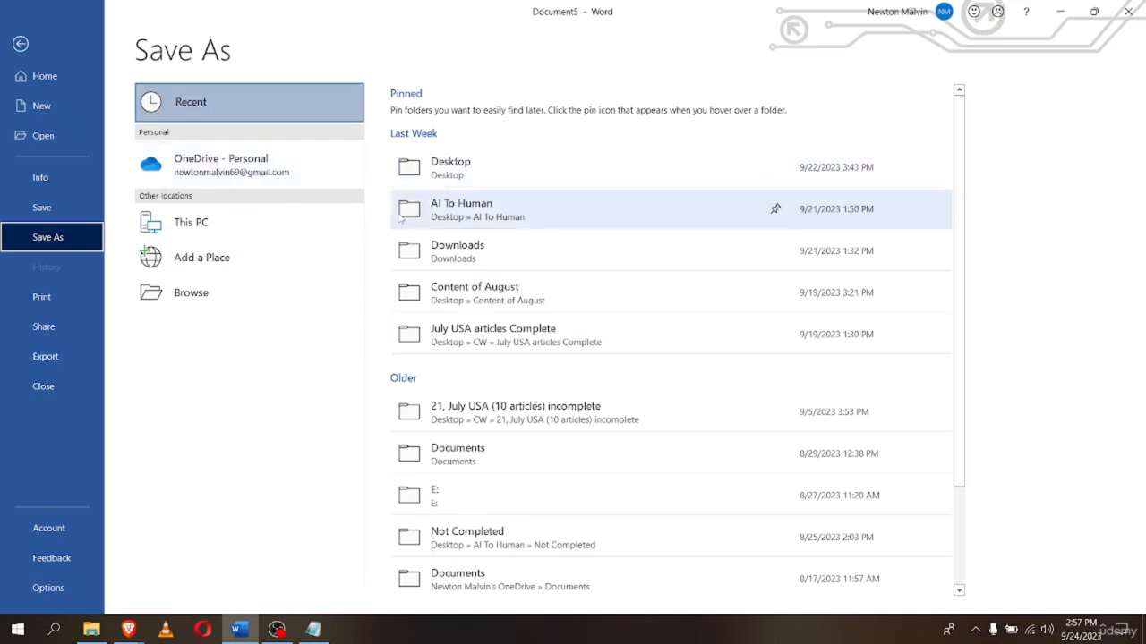
pyautogui.click(487, 178)
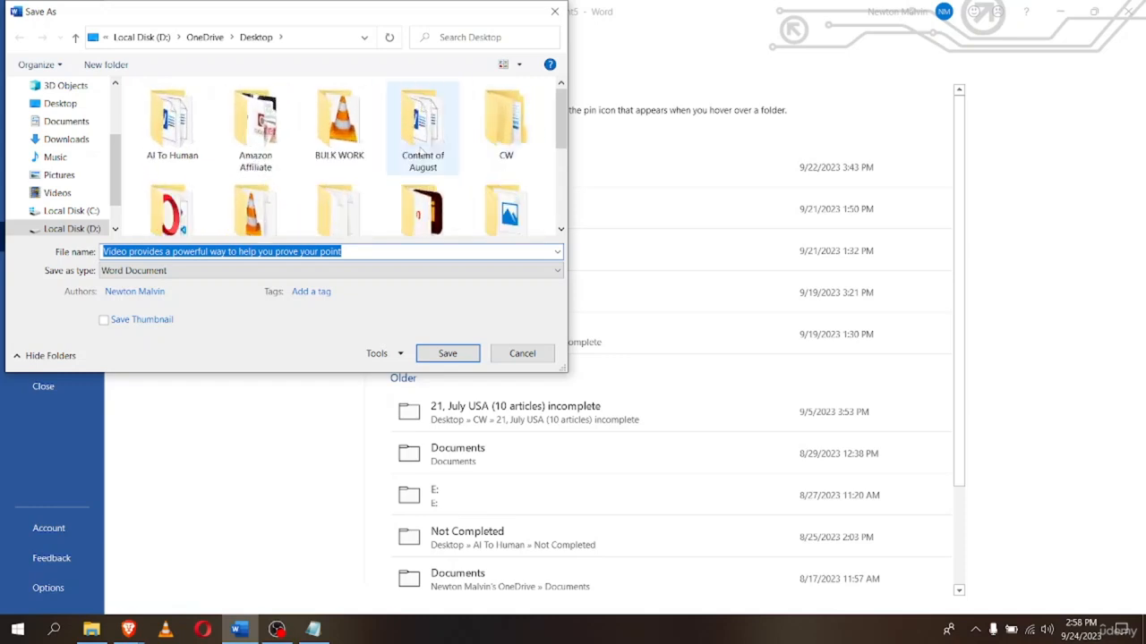
pyautogui.click(508, 355)
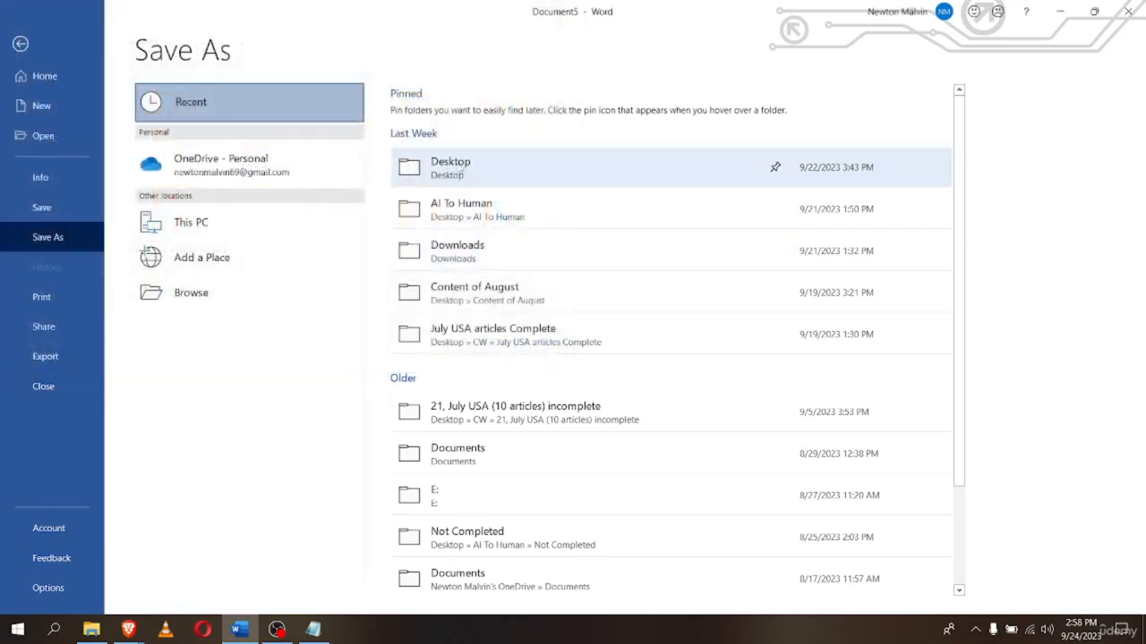
pyautogui.click(460, 170)
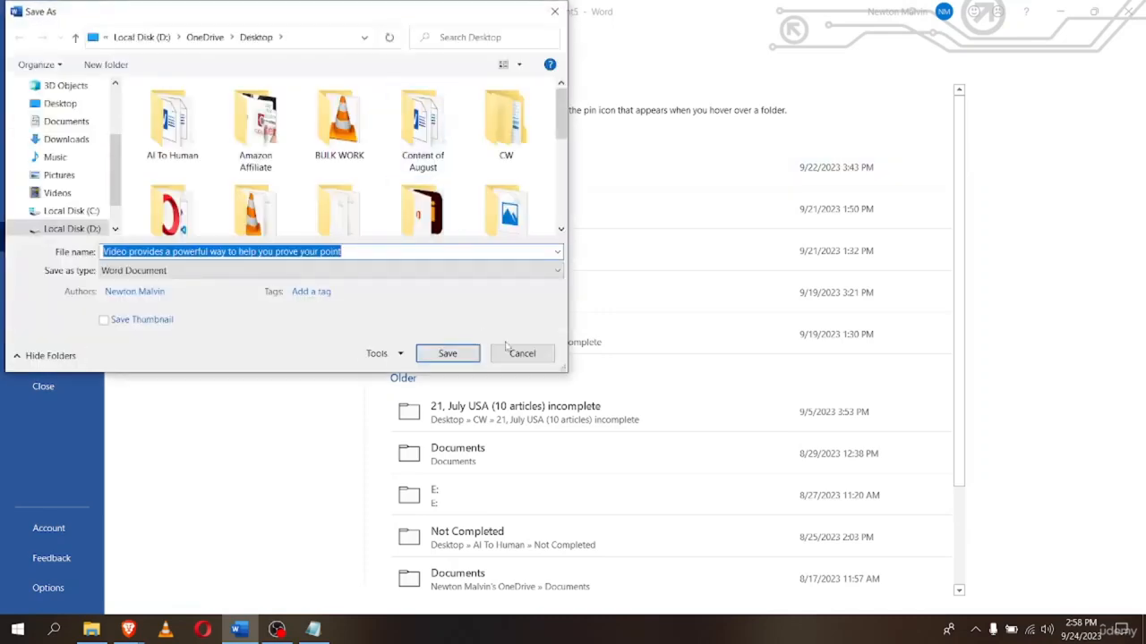
pyautogui.click(510, 353)
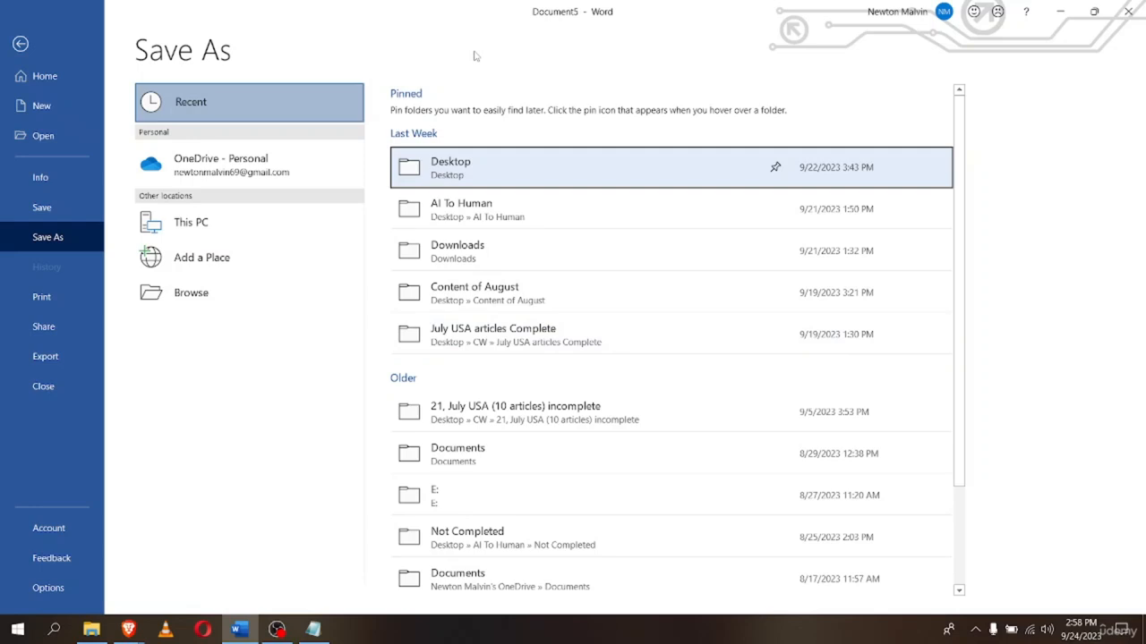
pyautogui.click(512, 138)
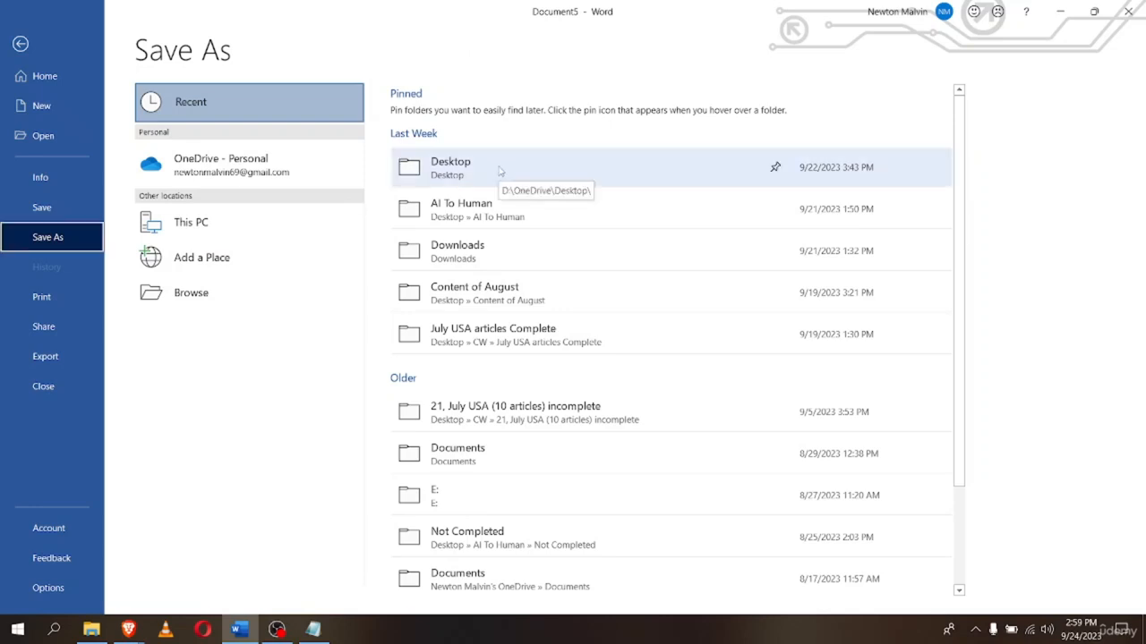
pyautogui.click(500, 171)
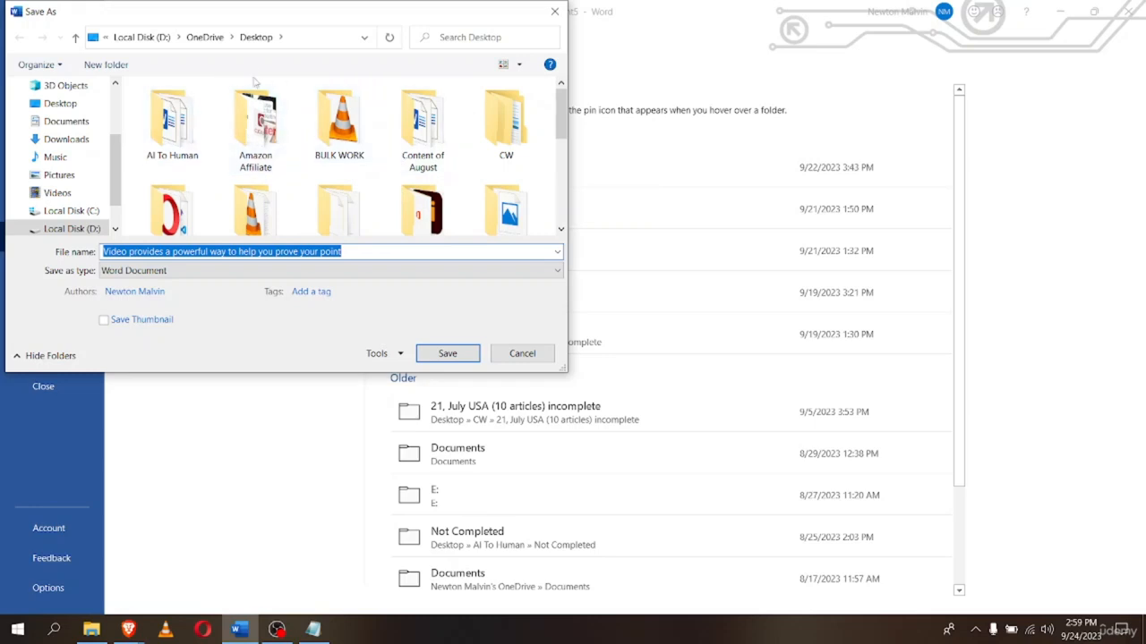
# Open the Word Documents folder, keep the type as Word Document, and select the file name
pyautogui.scroll(-3, 313, 175)
pyautogui.scroll(3, 249, 184)
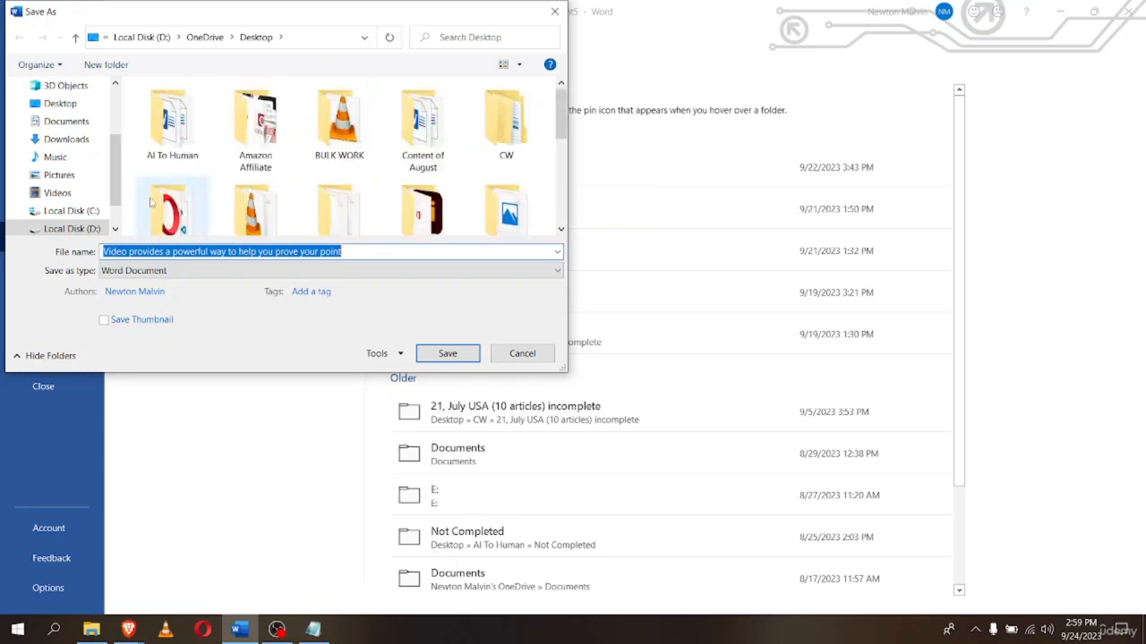
pyautogui.scroll(-5, 214, 195)
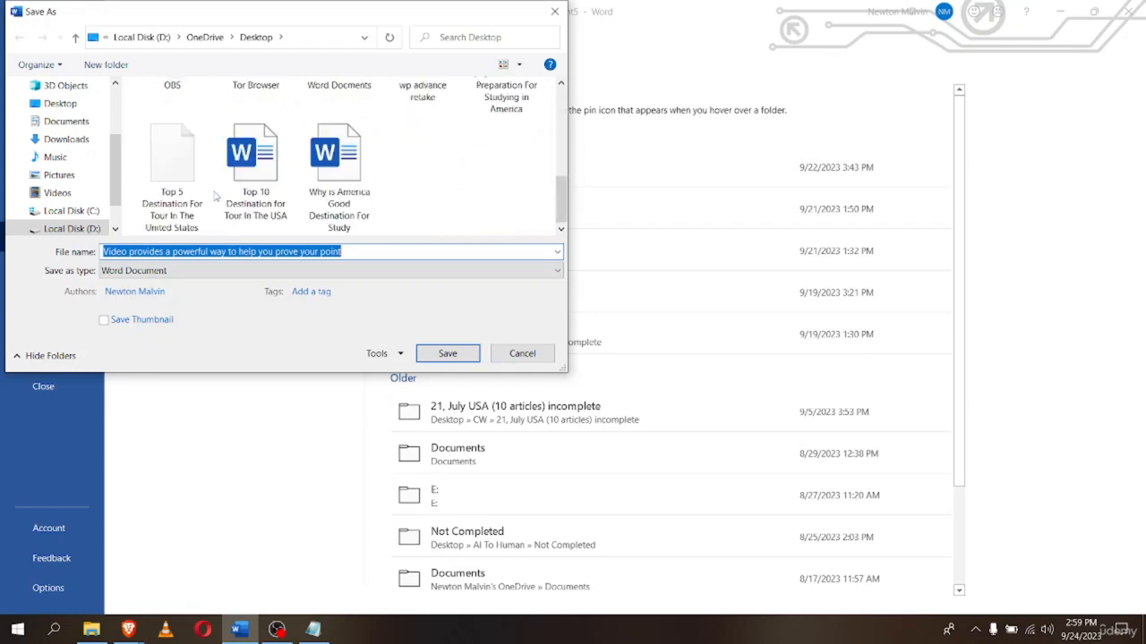
pyautogui.scroll(5, 215, 195)
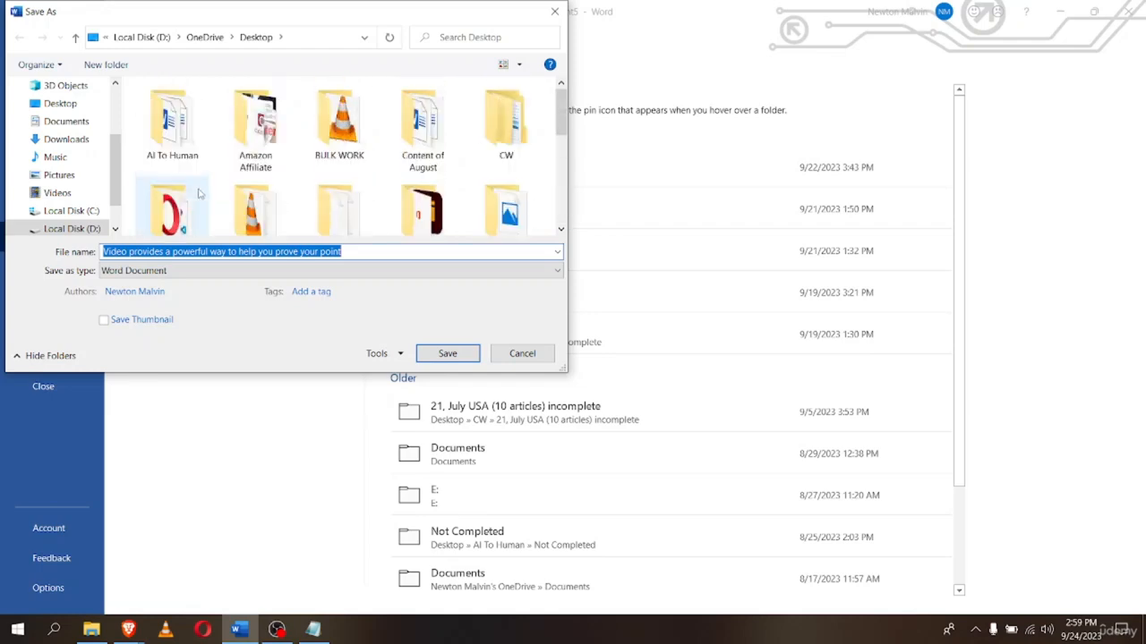
pyautogui.scroll(-1, 256, 184)
pyautogui.scroll(-1, 274, 183)
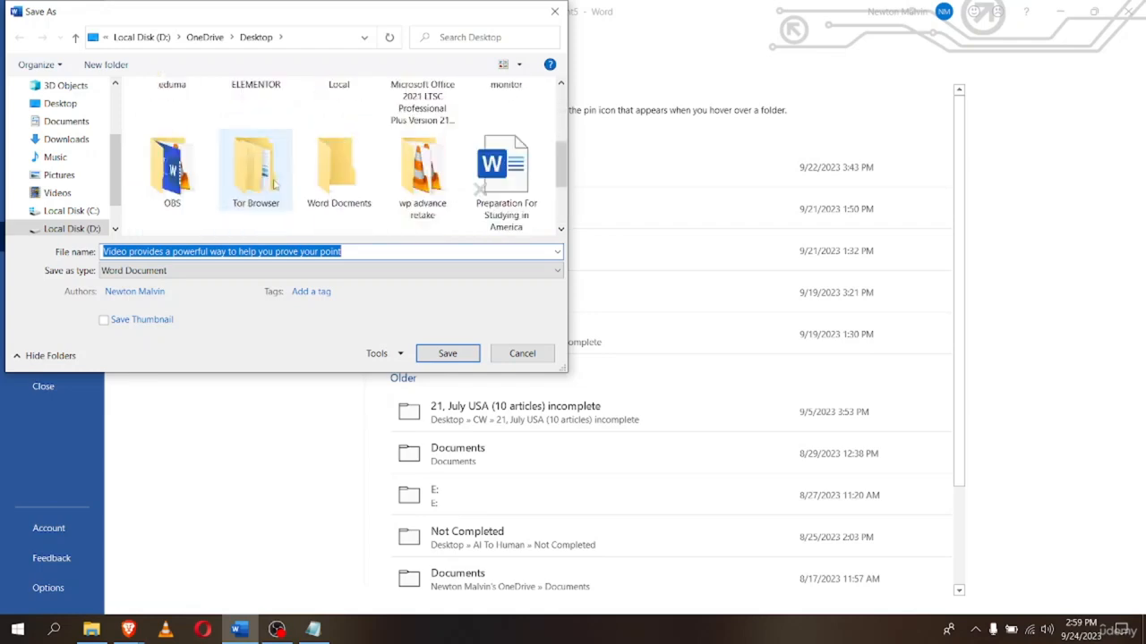
pyautogui.doubleClick(338, 195)
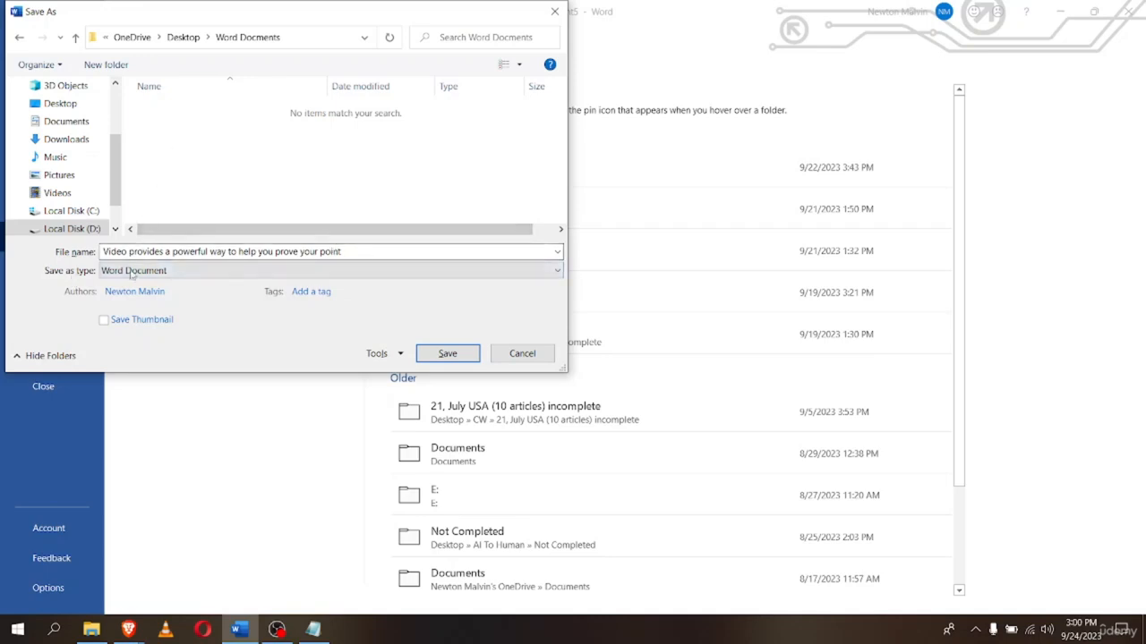
pyautogui.click(197, 271)
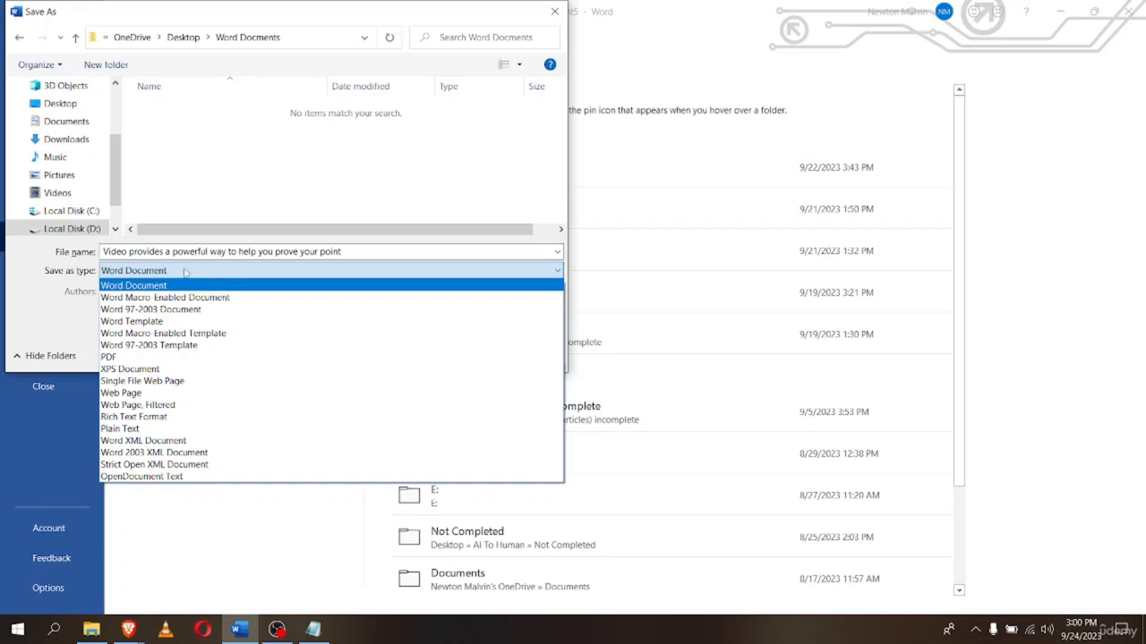
pyautogui.click(134, 286)
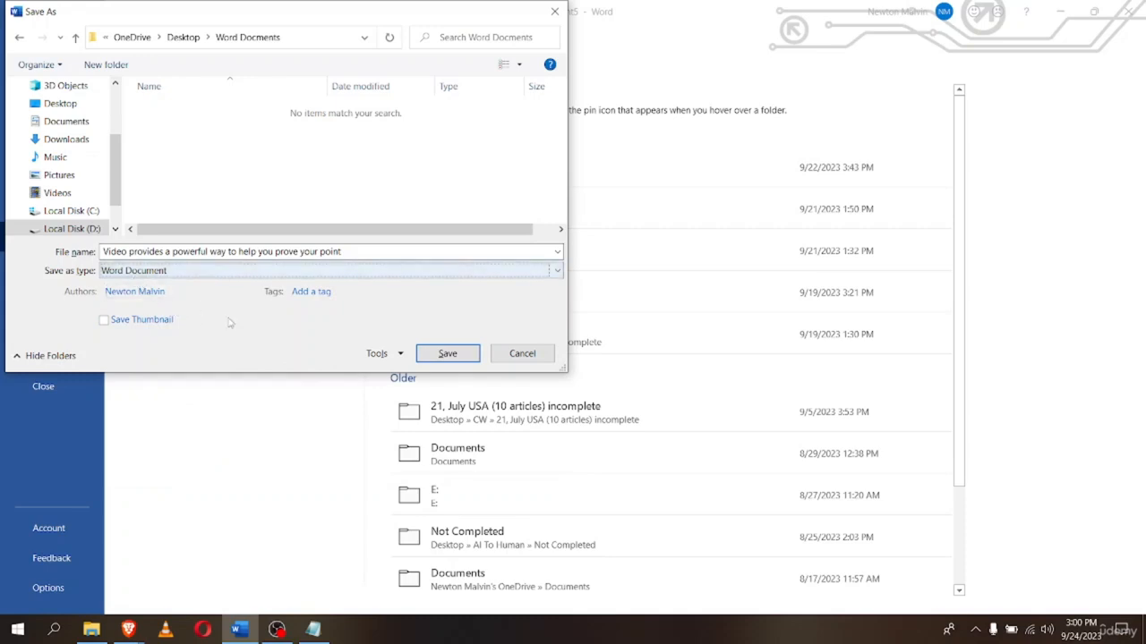
pyautogui.click(139, 253)
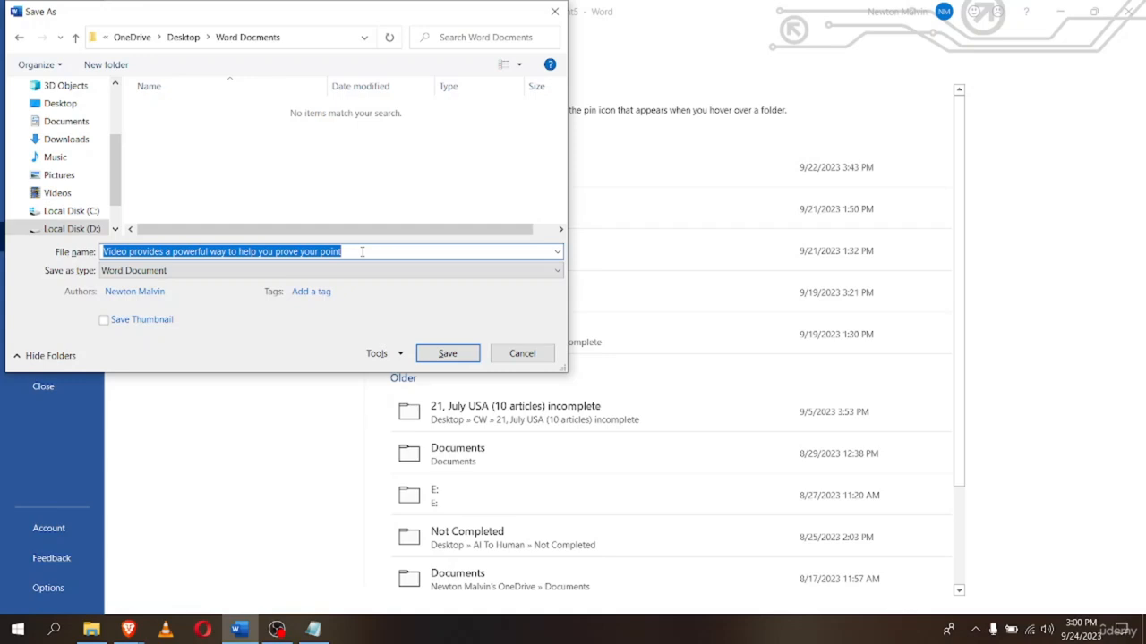
# Replace the file name with 'My First Document' and save it
pyautogui.press('BackSpace')
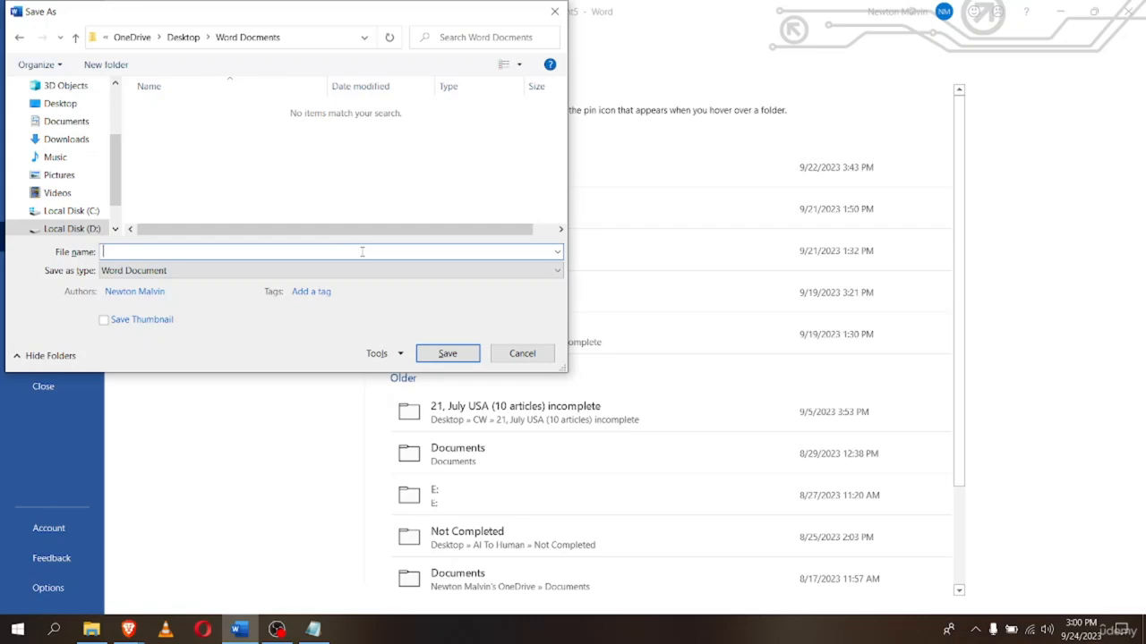
pyautogui.write('My First Document')
pyautogui.click(472, 355)
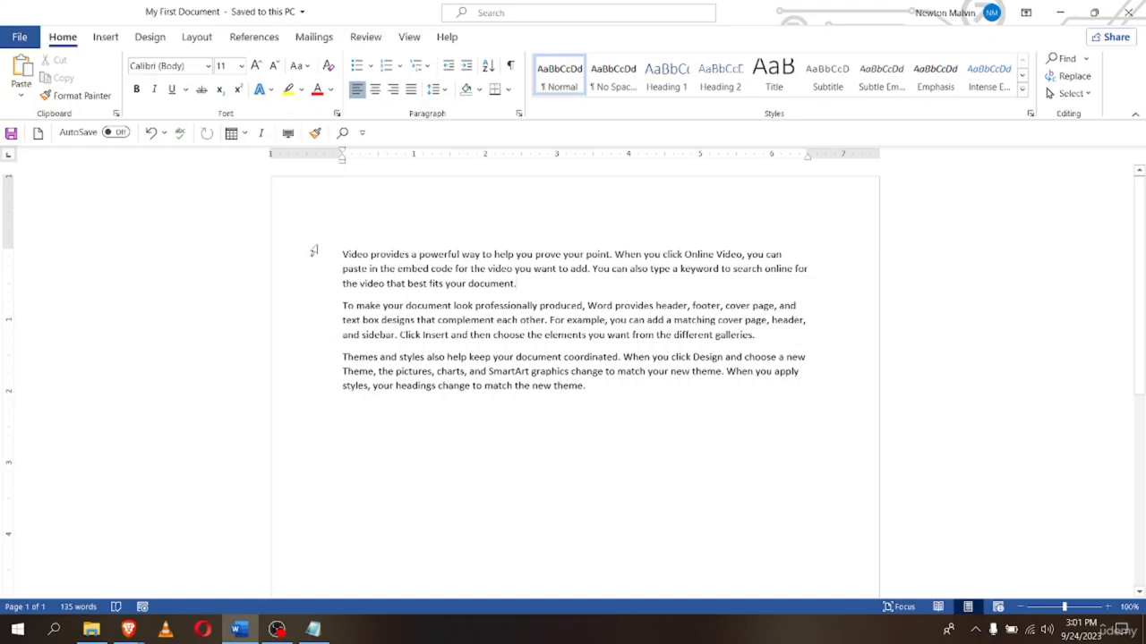
# Save a copy of My First Document to the OneDrive - Personal Desktop folder
pyautogui.click(14, 39)
pyautogui.click(55, 237)
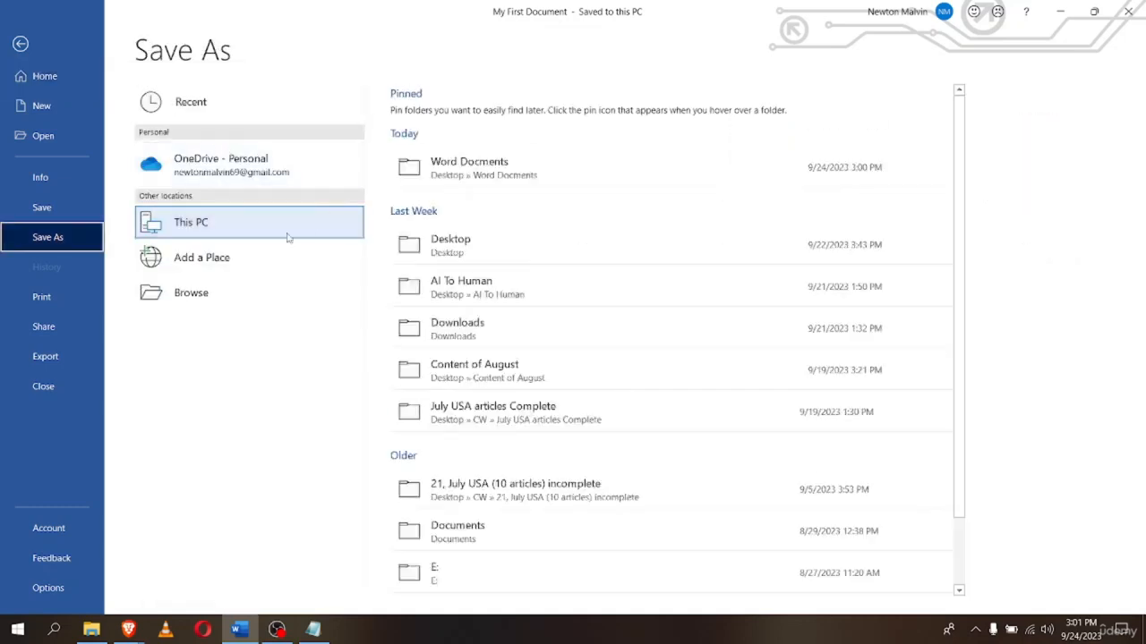
pyautogui.click(258, 174)
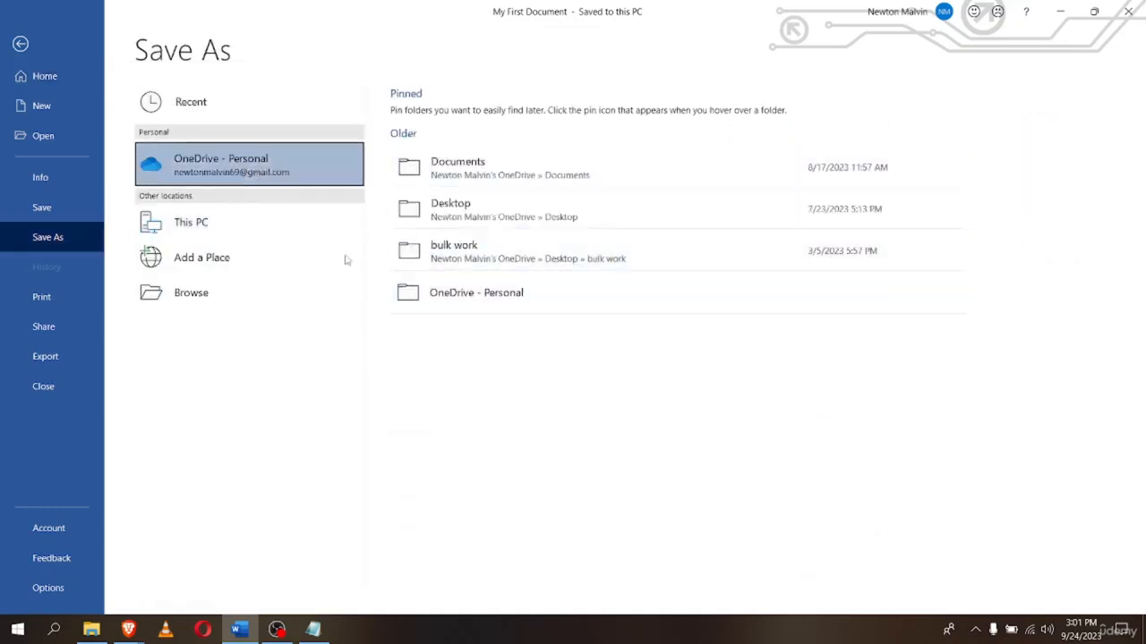
pyautogui.click(445, 212)
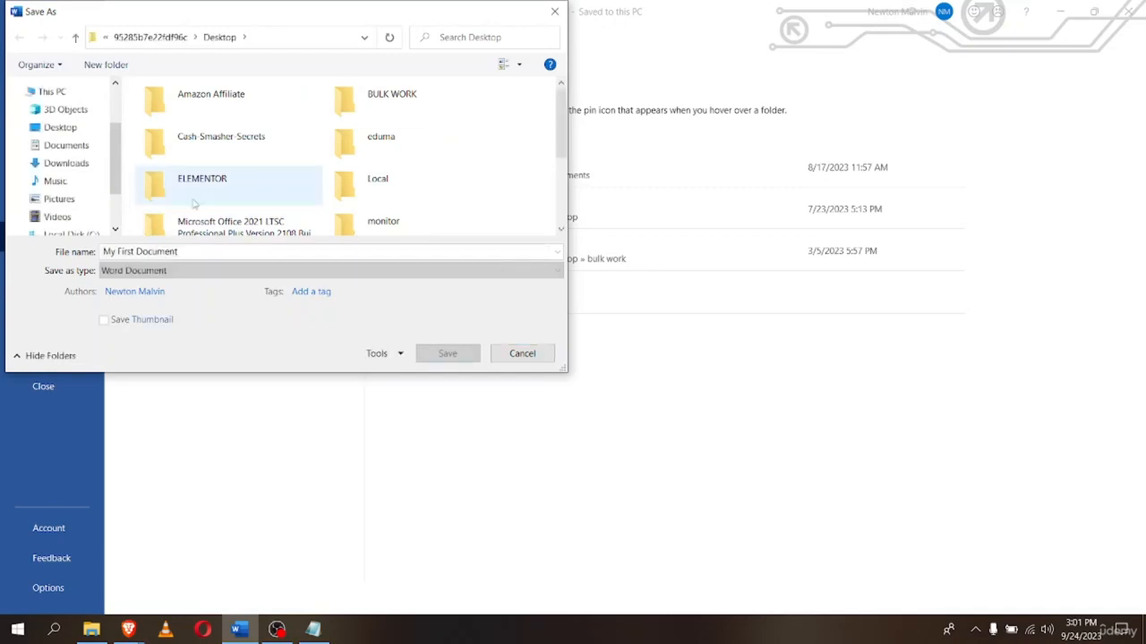
pyautogui.scroll(-3, 261, 209)
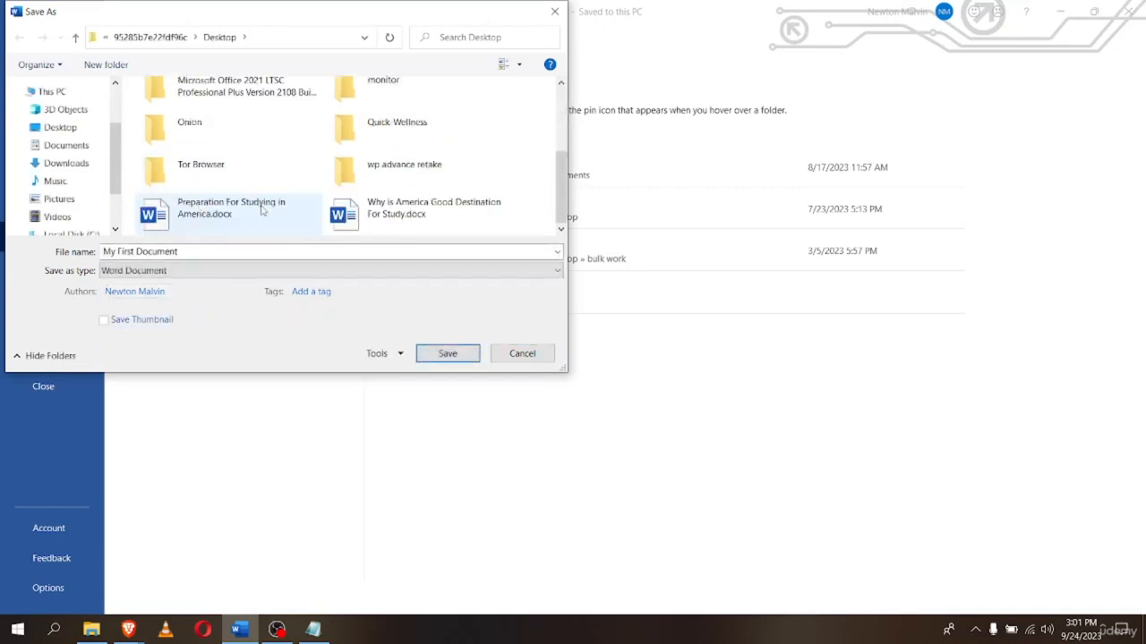
pyautogui.scroll(3, 263, 209)
pyautogui.scroll(-3, 340, 179)
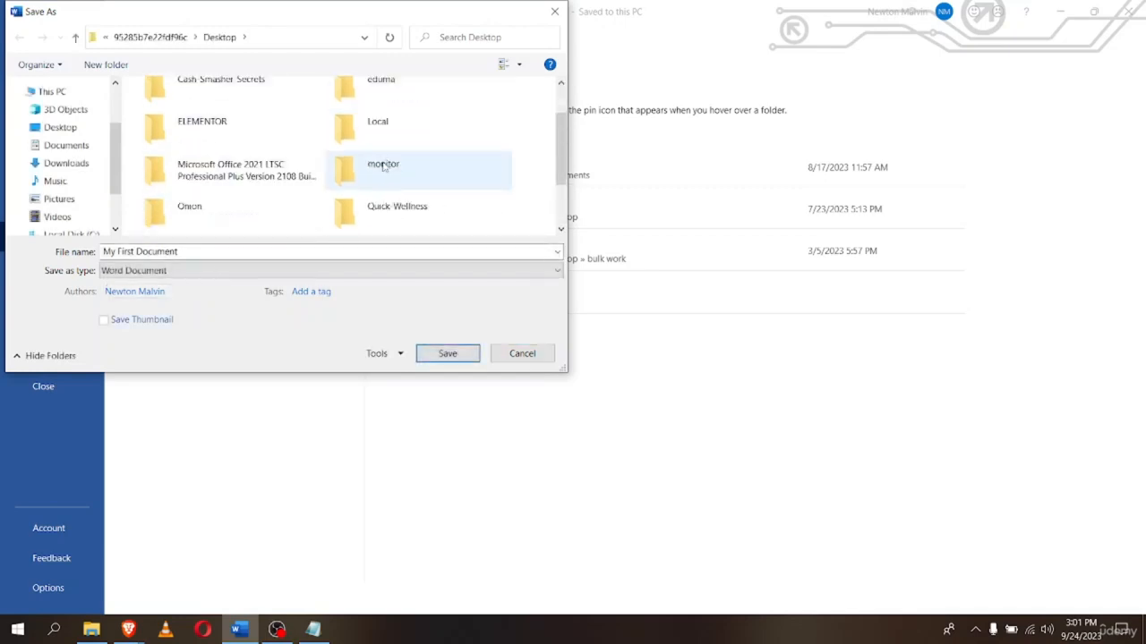
pyautogui.scroll(3, 319, 191)
pyautogui.scroll(-3, 421, 166)
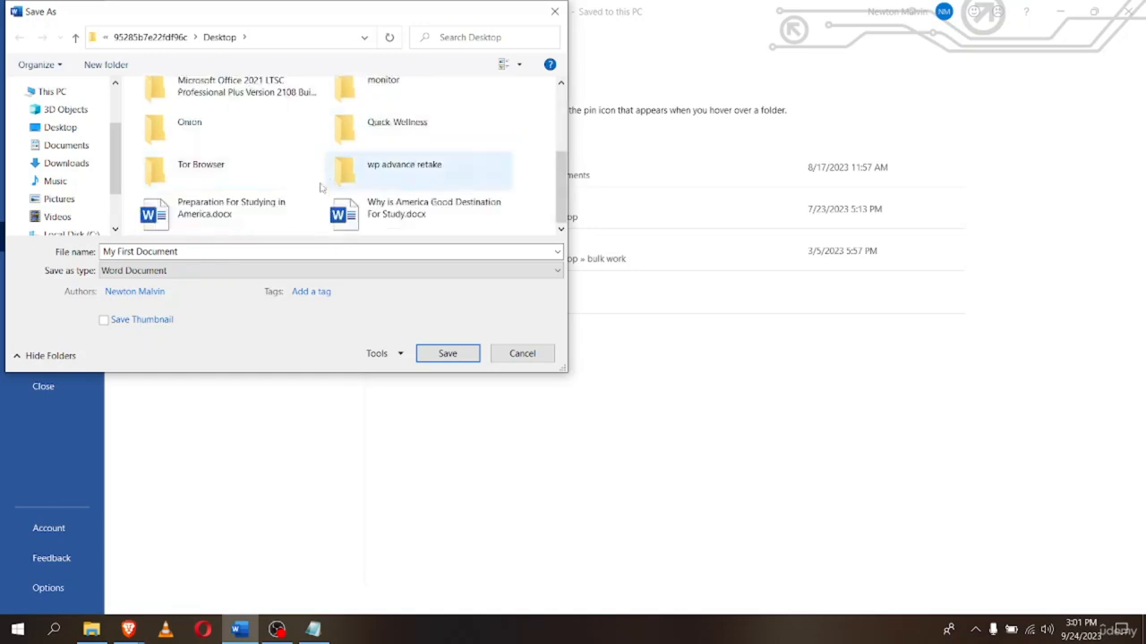
pyautogui.scroll(3, 441, 154)
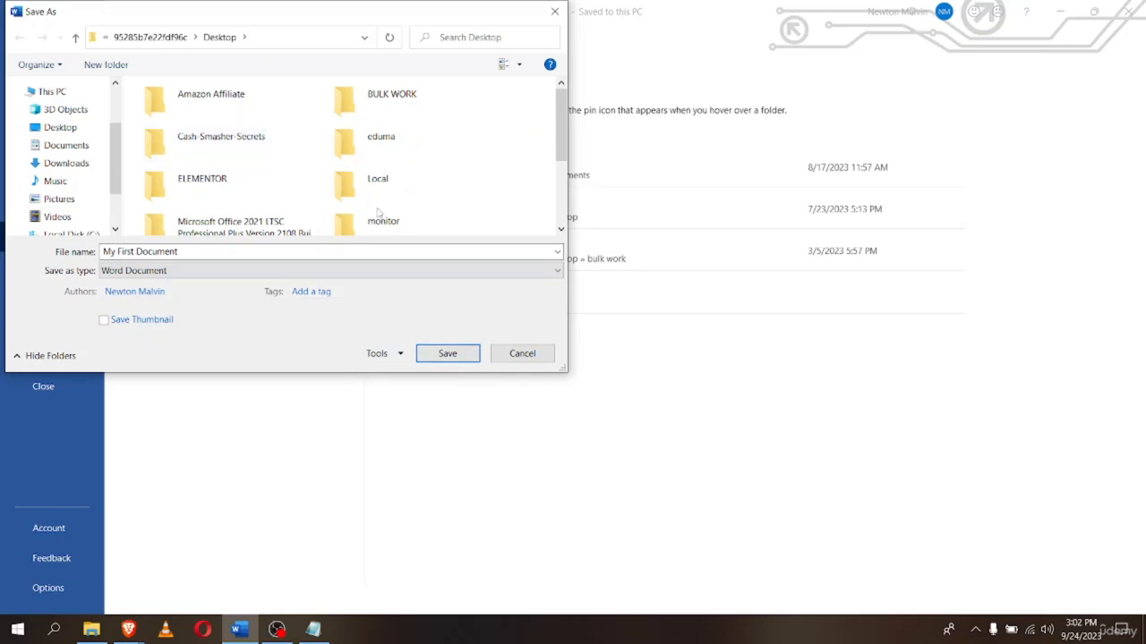
pyautogui.click(422, 354)
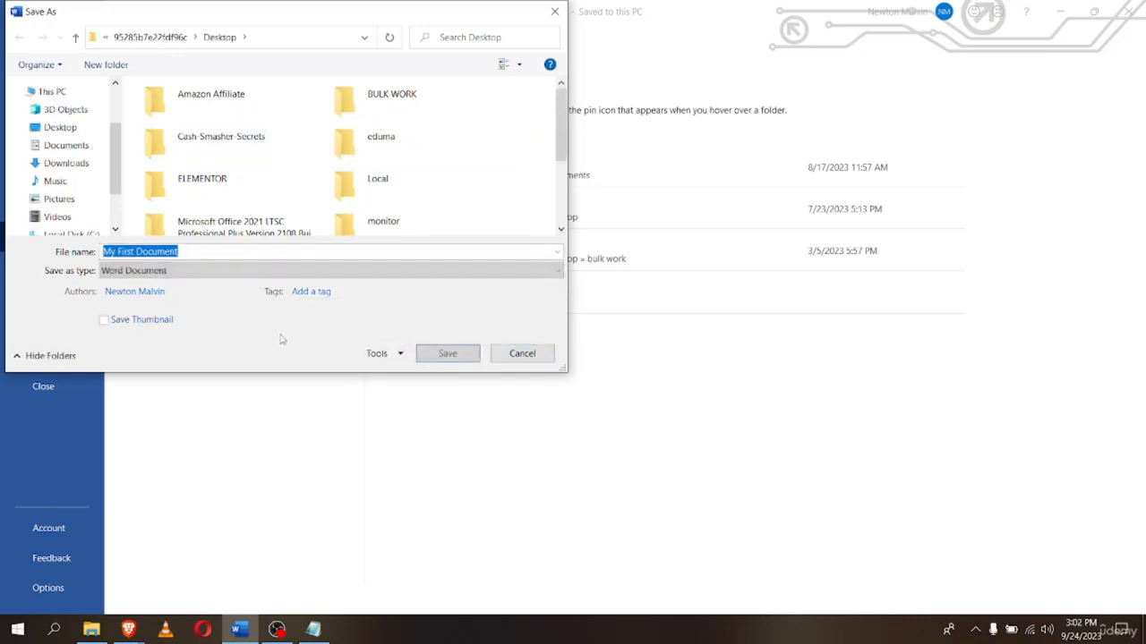
pyautogui.click(420, 353)
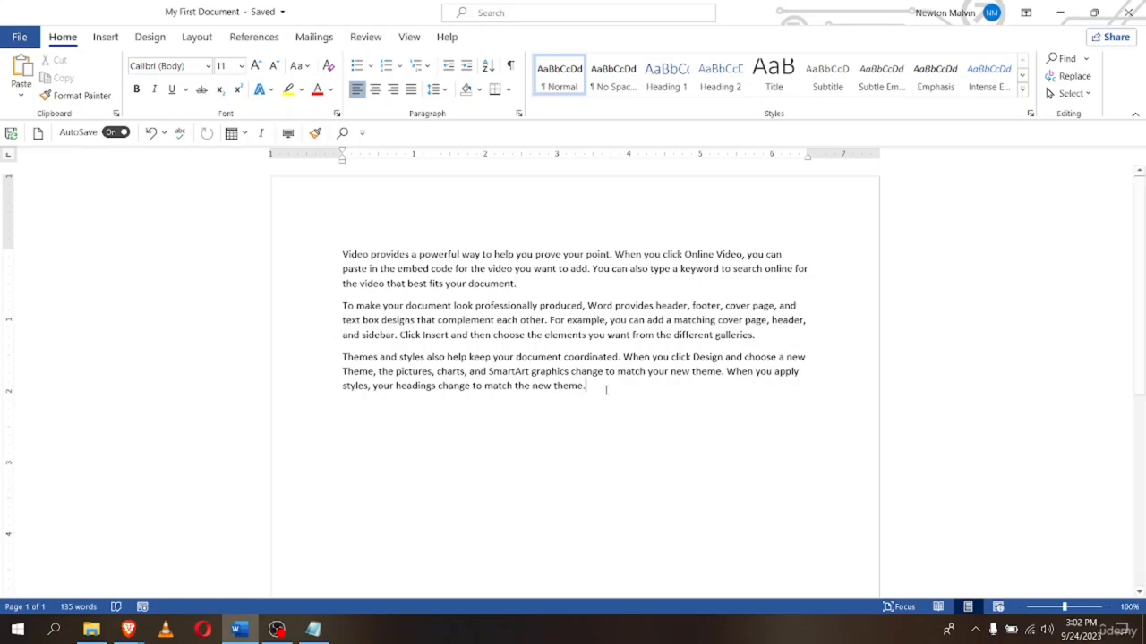
# On a new paragraph, enter =rand(2,2) to add two more sample paragraphs
pyautogui.press('Return')
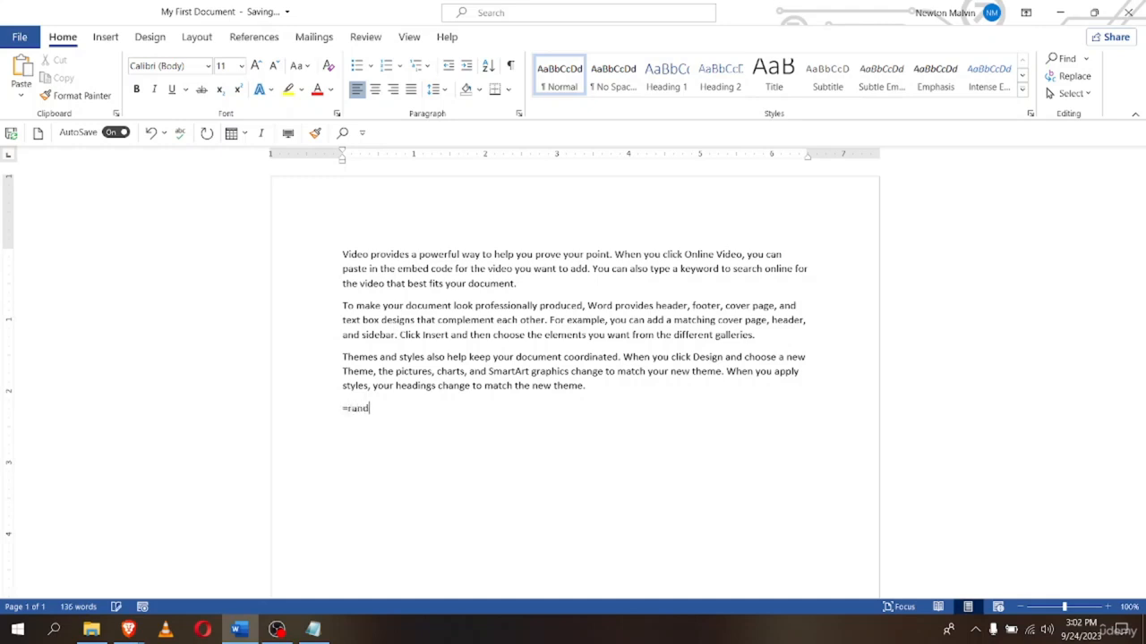
pyautogui.write('(2,2')
pyautogui.press('Return')
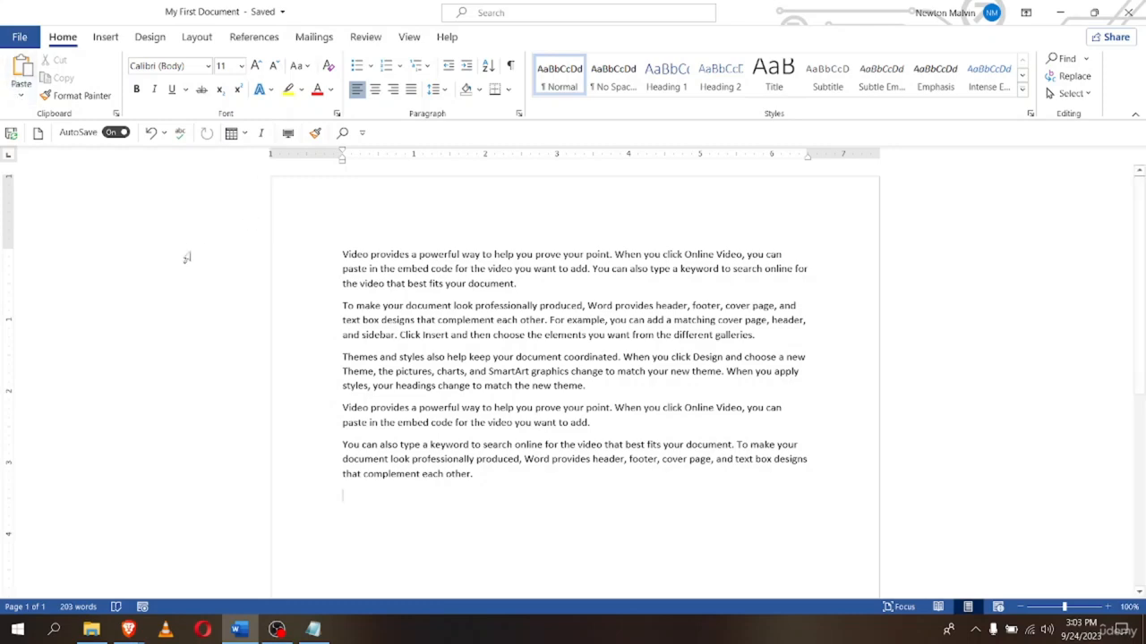
# In Word Options' Save settings, clear the 10-minute AutoRecover interval to set 5 minutes
pyautogui.click(20, 37)
pyautogui.click(27, 591)
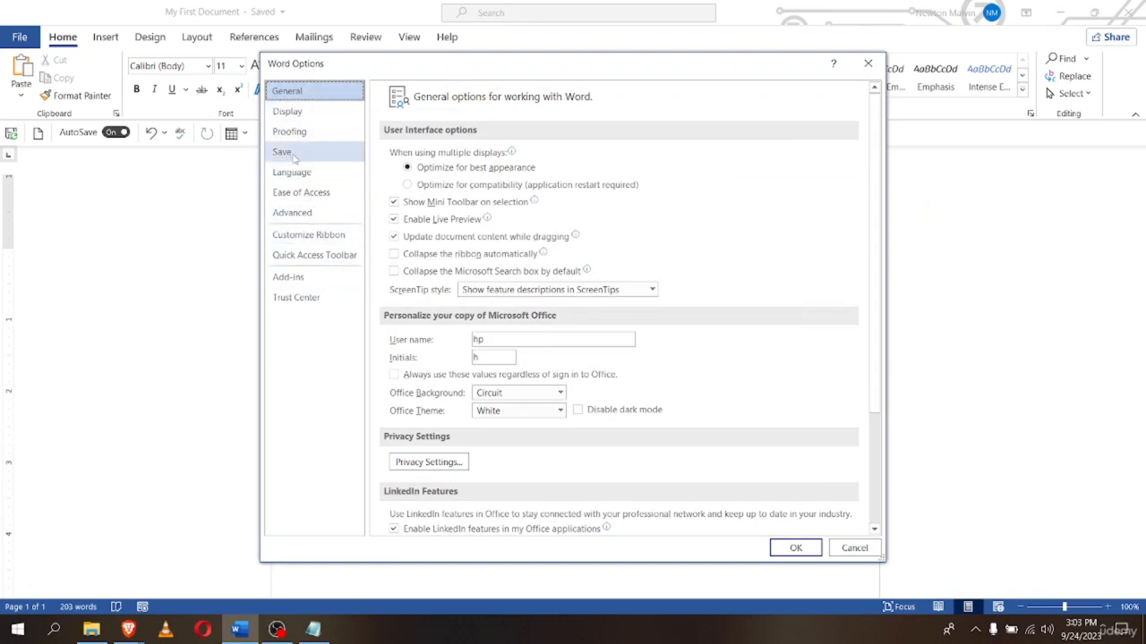
pyautogui.click(292, 154)
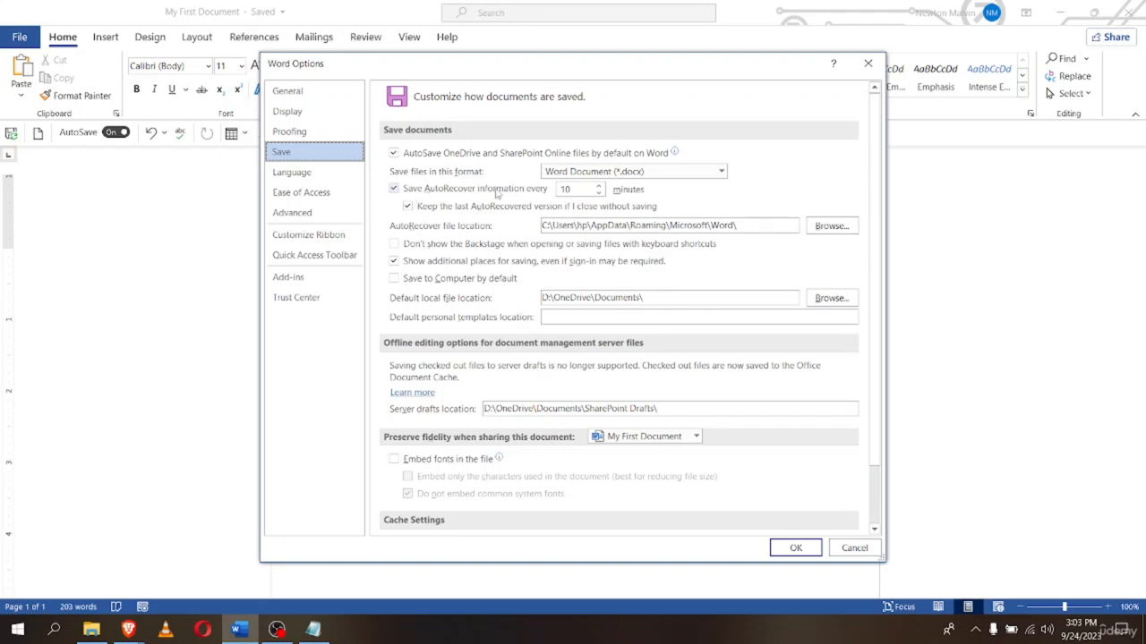
pyautogui.click(584, 189)
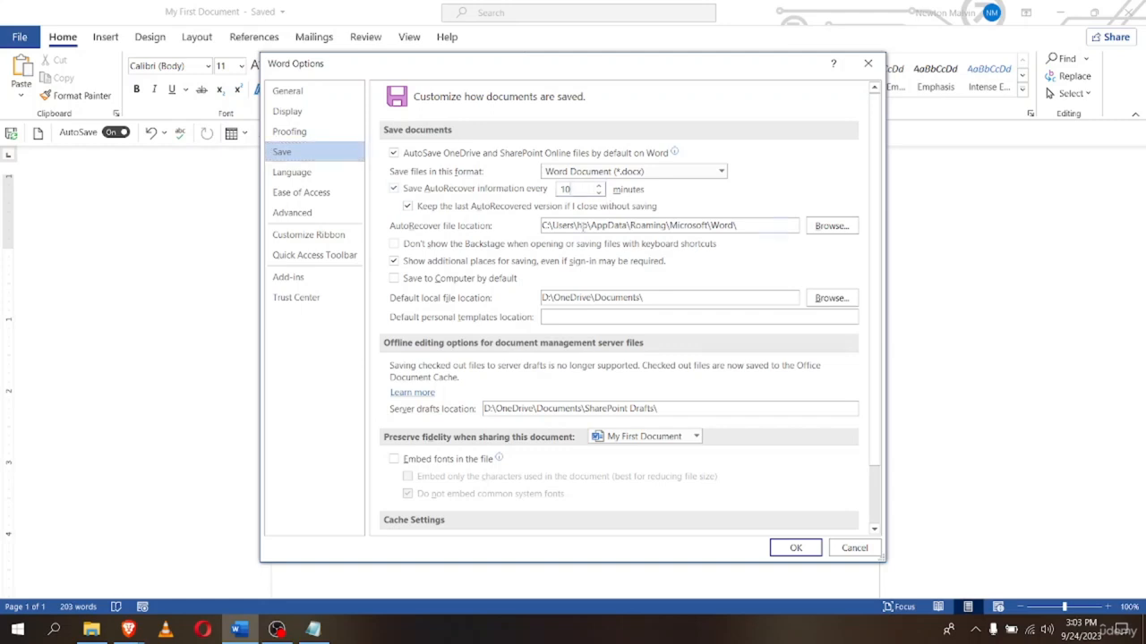
pyautogui.press('BackSpace')
pyautogui.press('BackSpace')
# Apply the new AutoRecover setting, close My First Document, and list the recent documents
pyautogui.click(793, 549)
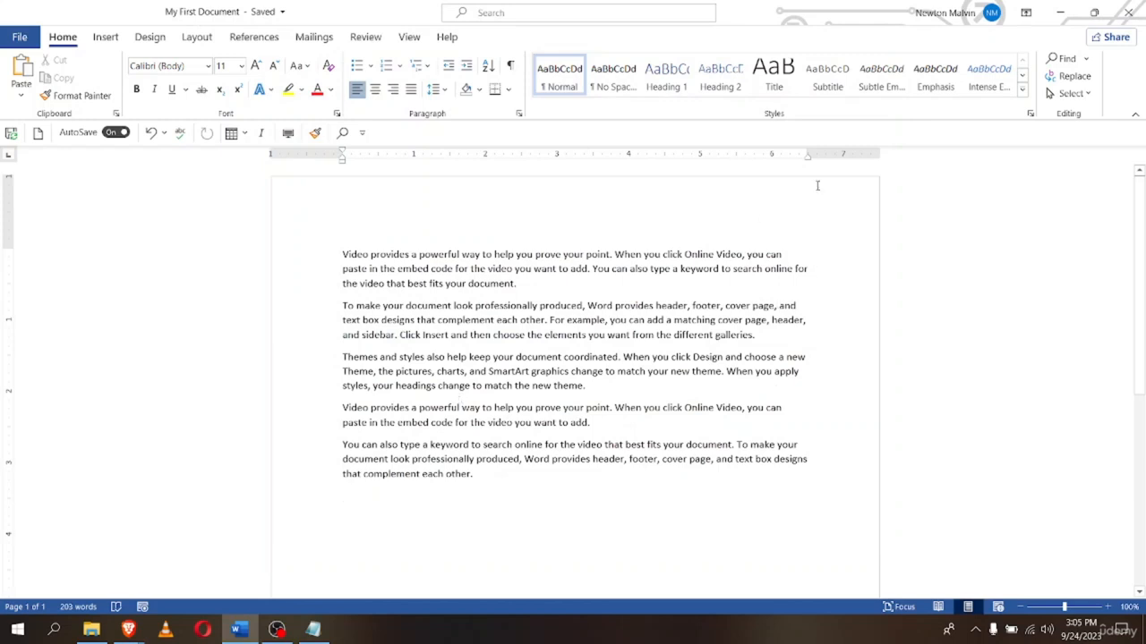
pyautogui.click(814, 268)
pyautogui.hotkey('ctrl', 'w')
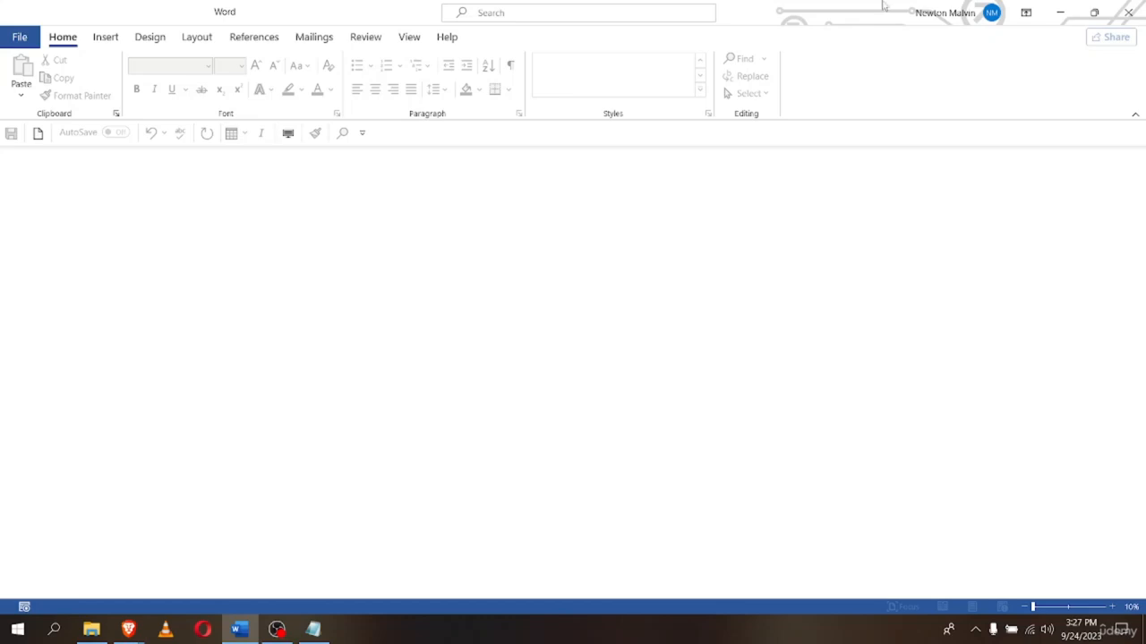
pyautogui.hotkey('ctrl', 'o')
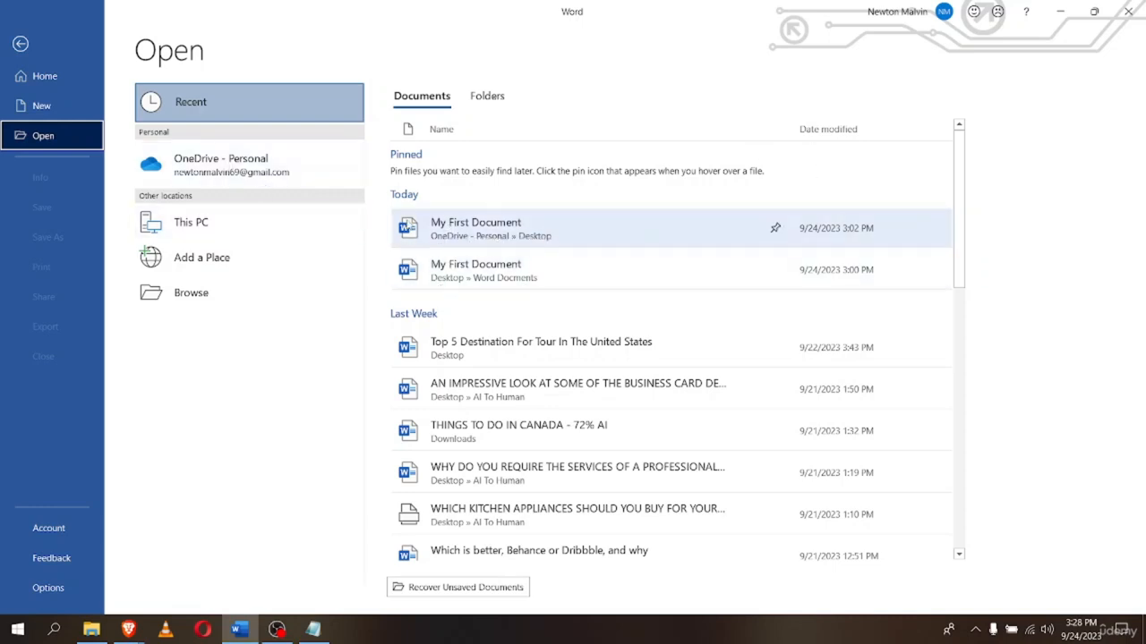
# Open the OneDrive Desktop copy of My First Document from the Recent list
pyautogui.click(494, 237)
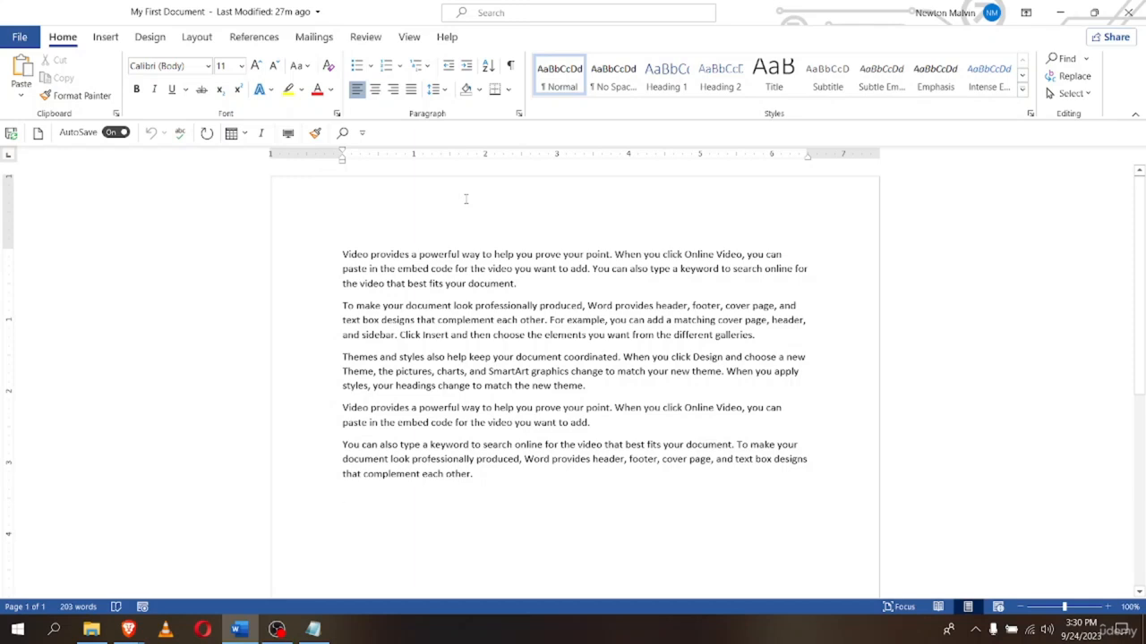
# Create a new blank document headed 'My Second Document'
pyautogui.hotkey('ctrl', 'n')
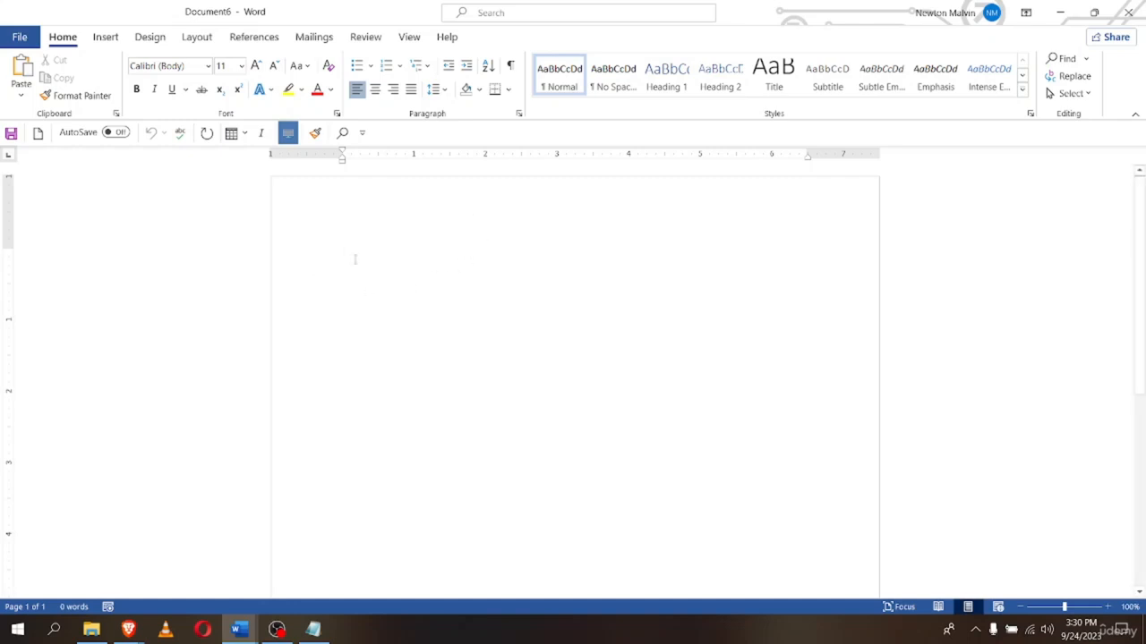
pyautogui.write('My Second')
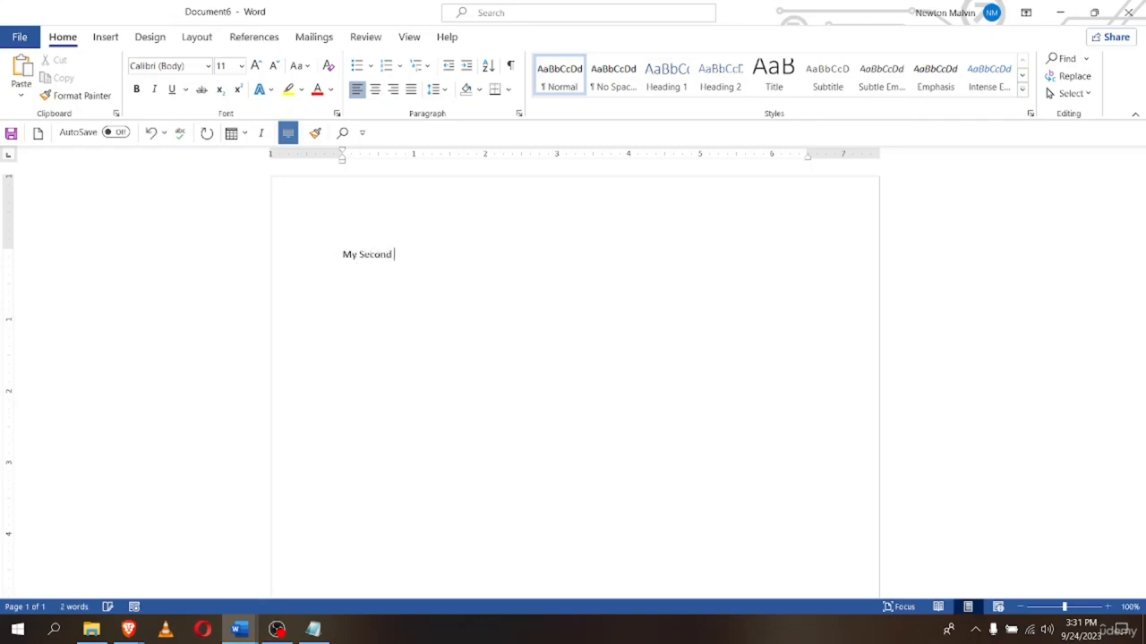
pyautogui.write(' Document')
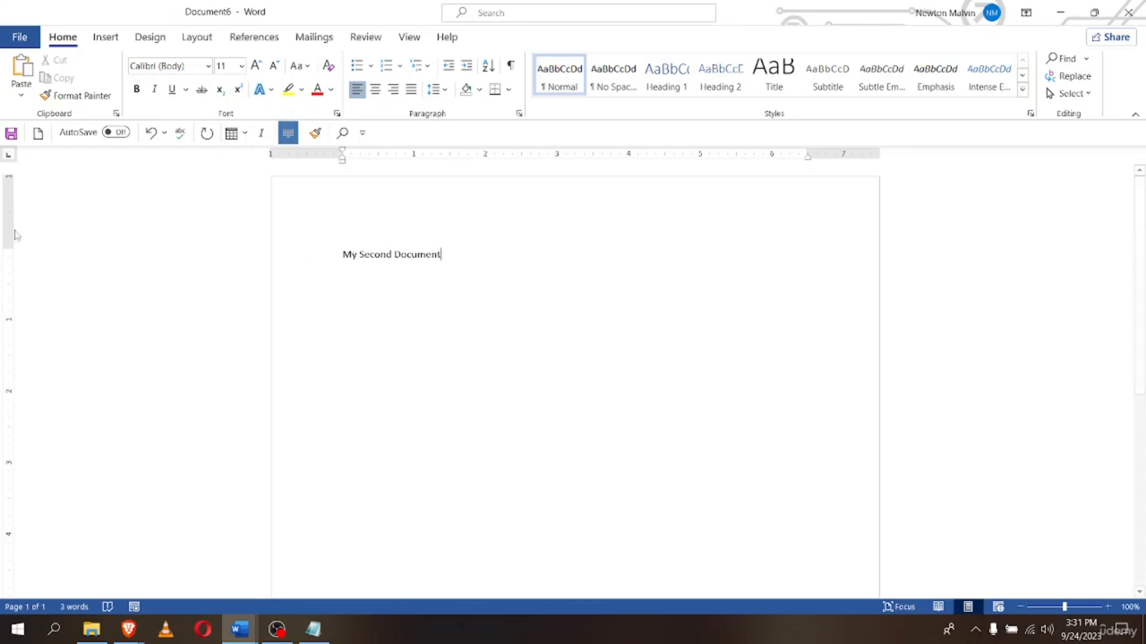
# Save the new document via Save As to the Desktop as 'My Second Document'
pyautogui.click(12, 40)
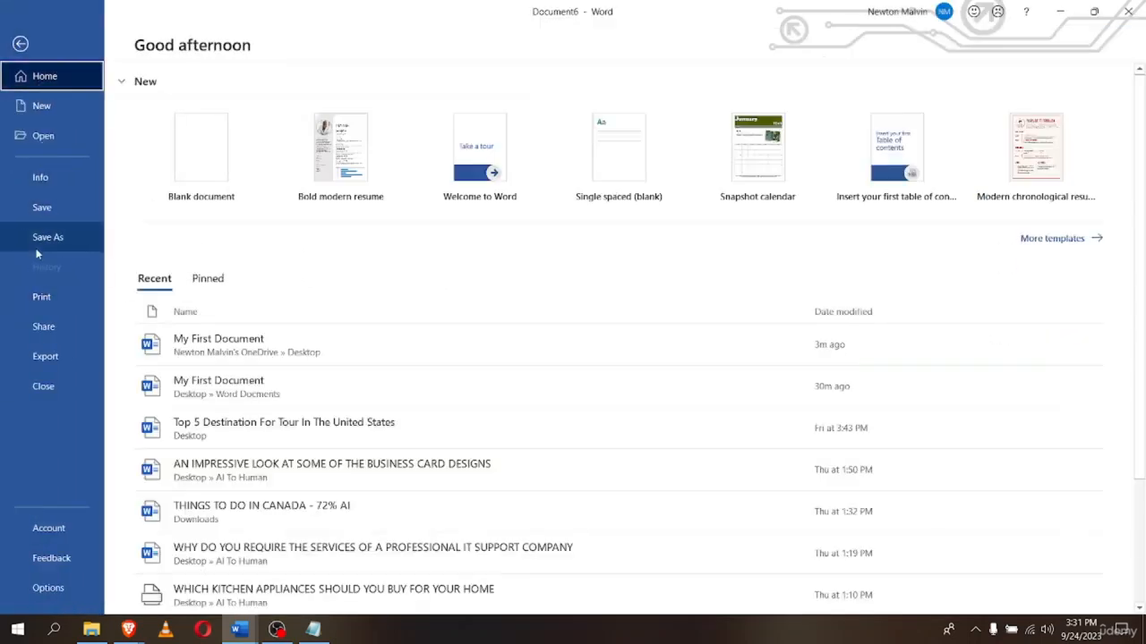
pyautogui.click(37, 251)
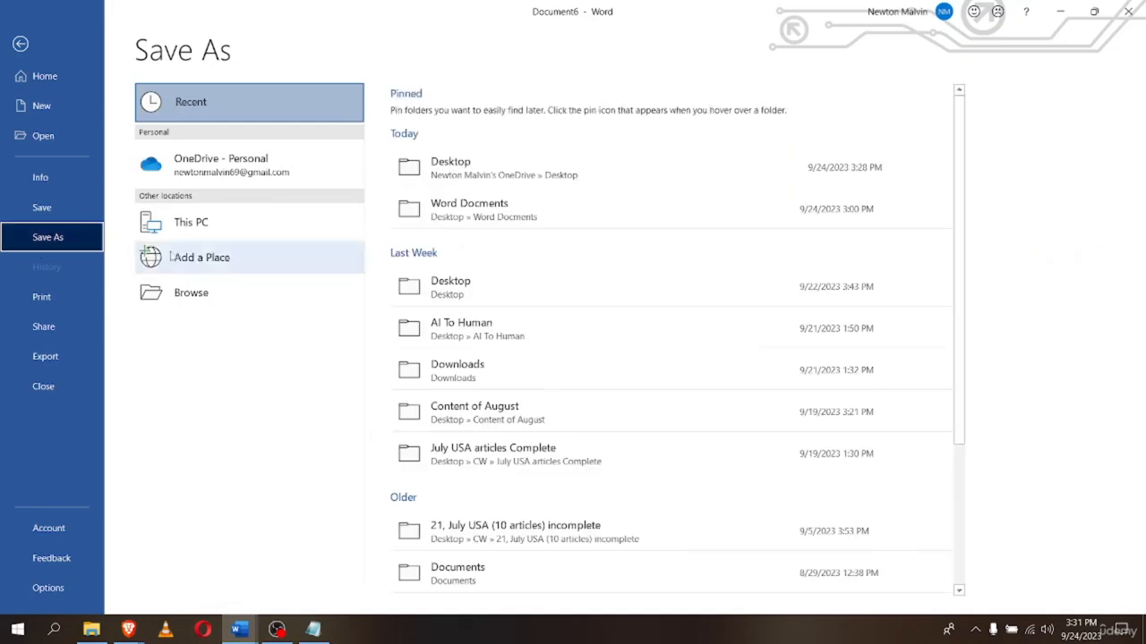
pyautogui.click(408, 178)
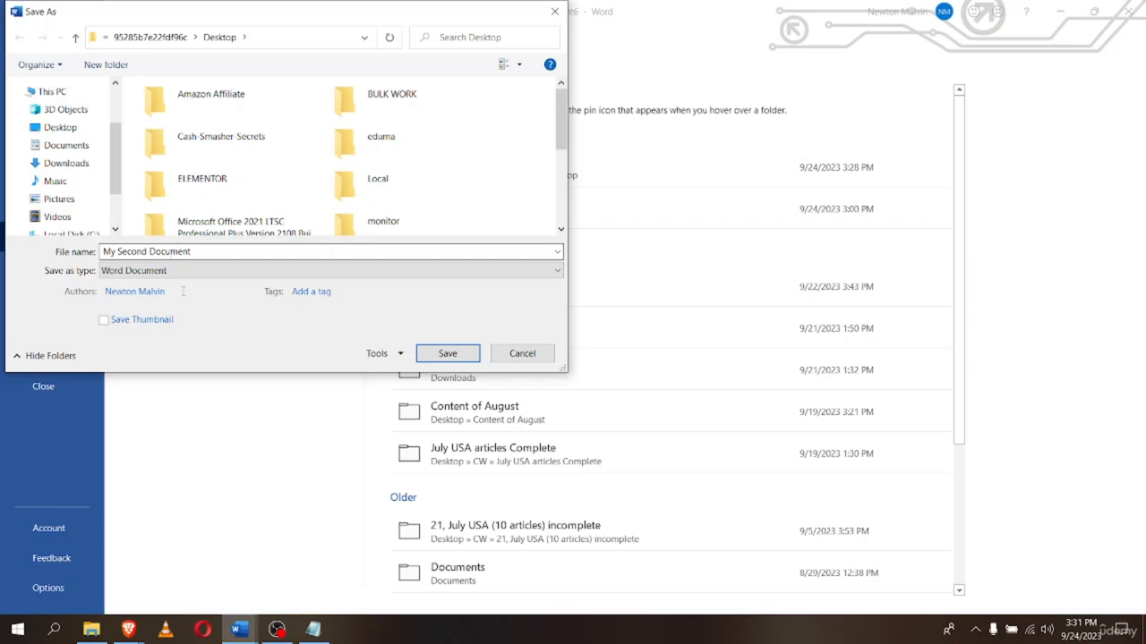
pyautogui.click(445, 354)
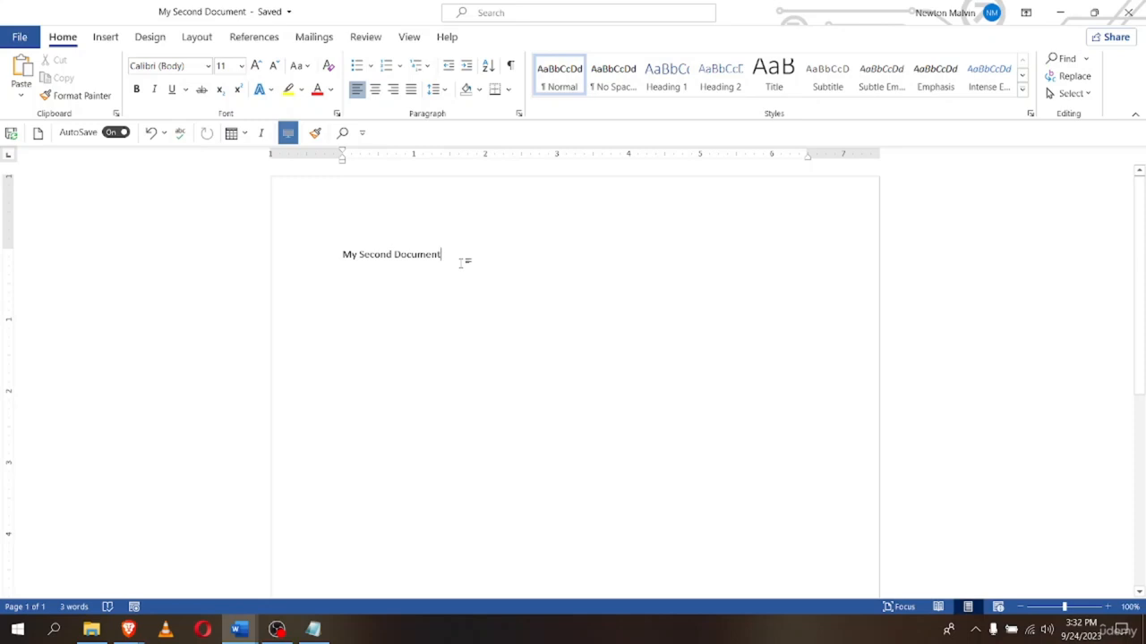
# Insert two sample paragraphs with =rand(2,2) below the heading, then list recent documents
pyautogui.hotkey('ctrl', 'z')
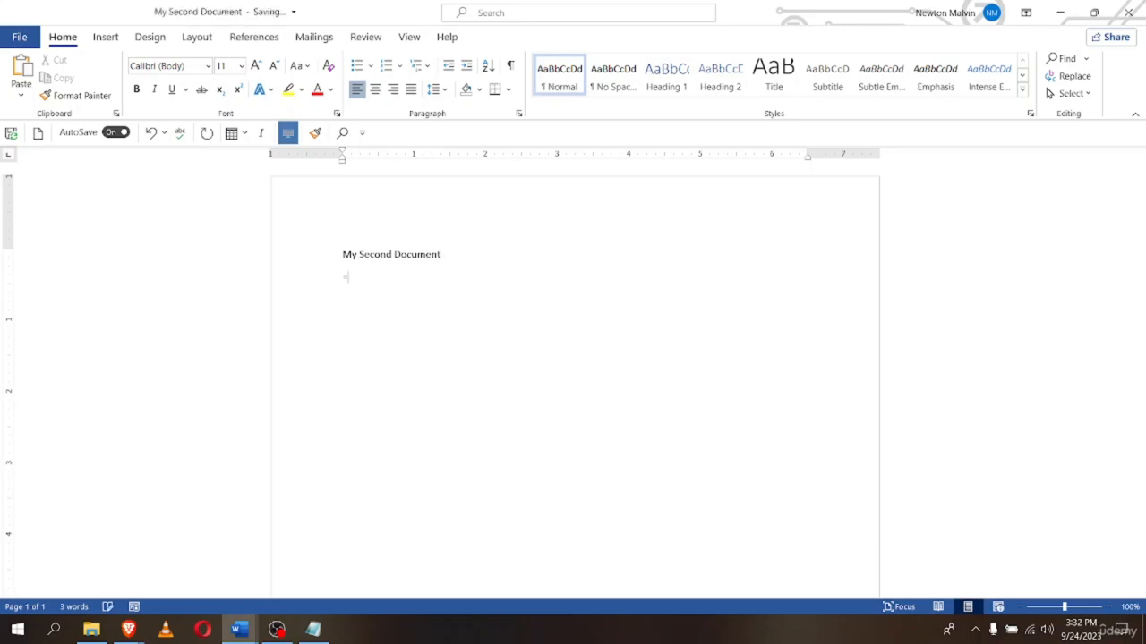
pyautogui.write('rand2,2')
pyautogui.press('BackSpace')
pyautogui.press('BackSpace')
pyautogui.press('BackSpace')
pyautogui.press('BackSpace')
pyautogui.write('d(2,2)')
pyautogui.press('Return')
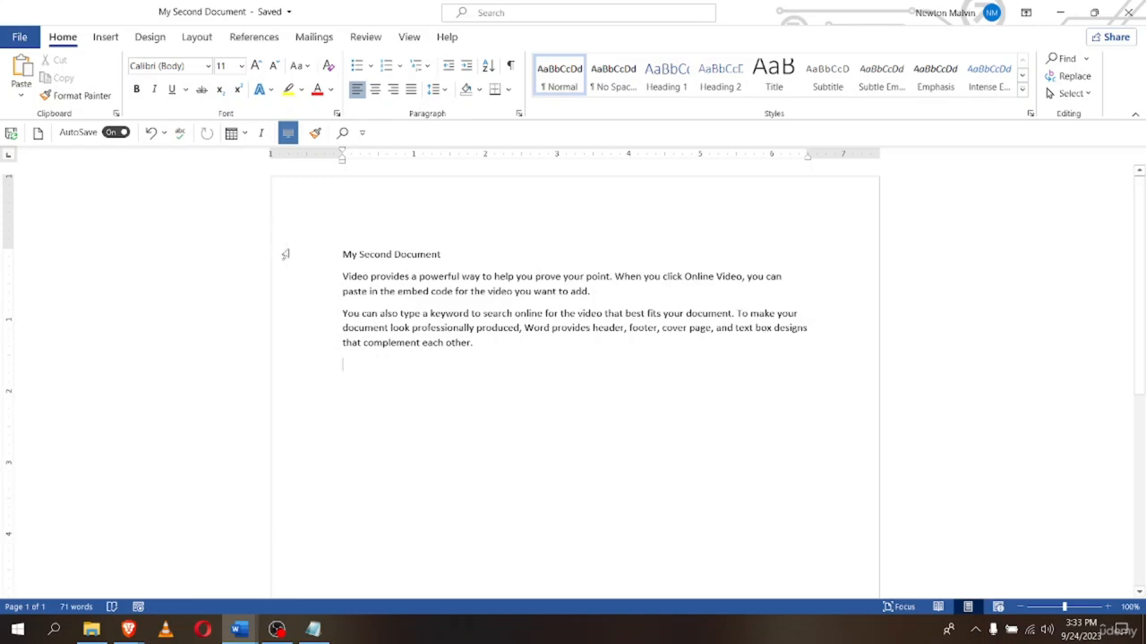
pyautogui.hotkey('ctrl', 'o')
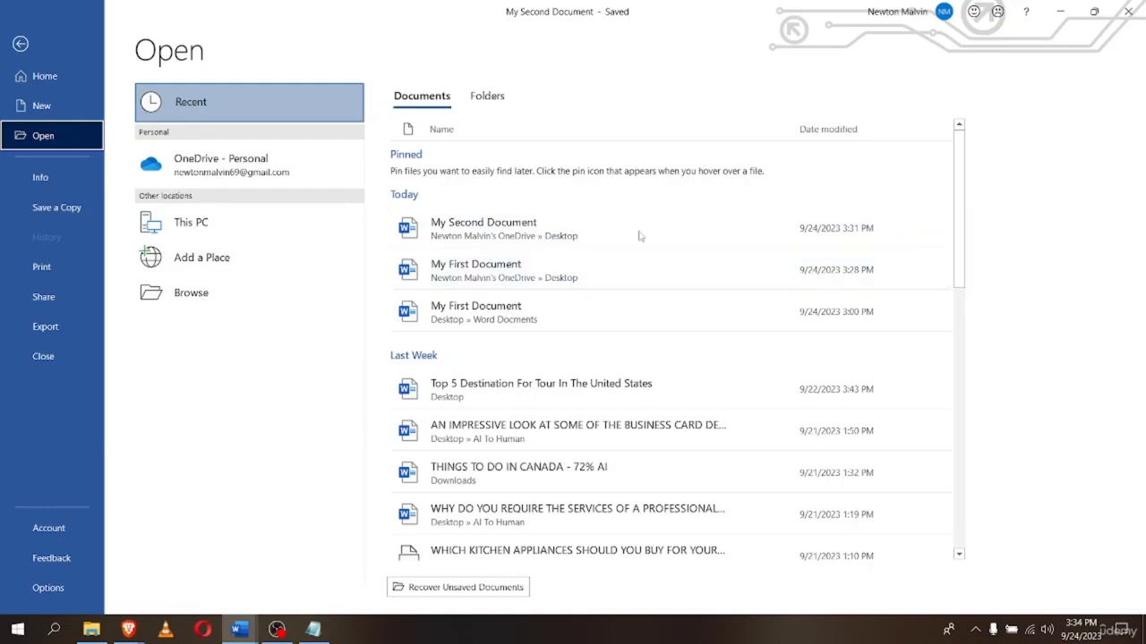
pyautogui.scroll(-1, 528, 405)
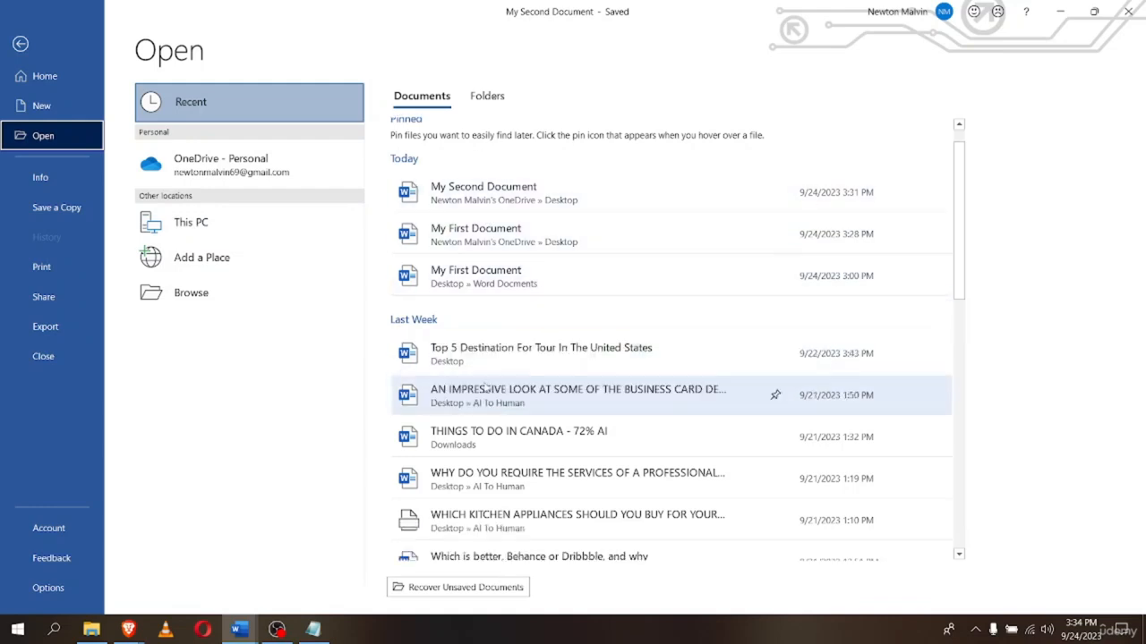
pyautogui.scroll(1, 452, 282)
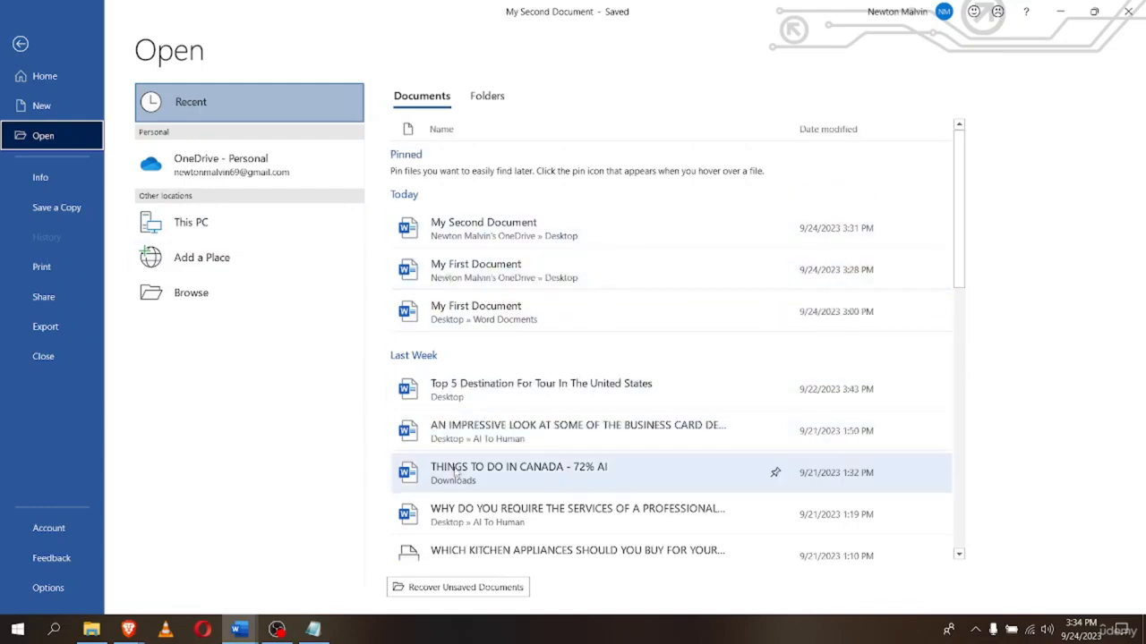
pyautogui.scroll(-1, 459, 467)
pyautogui.scroll(1, 458, 461)
pyautogui.scroll(-8, 459, 448)
pyautogui.scroll(-8, 461, 443)
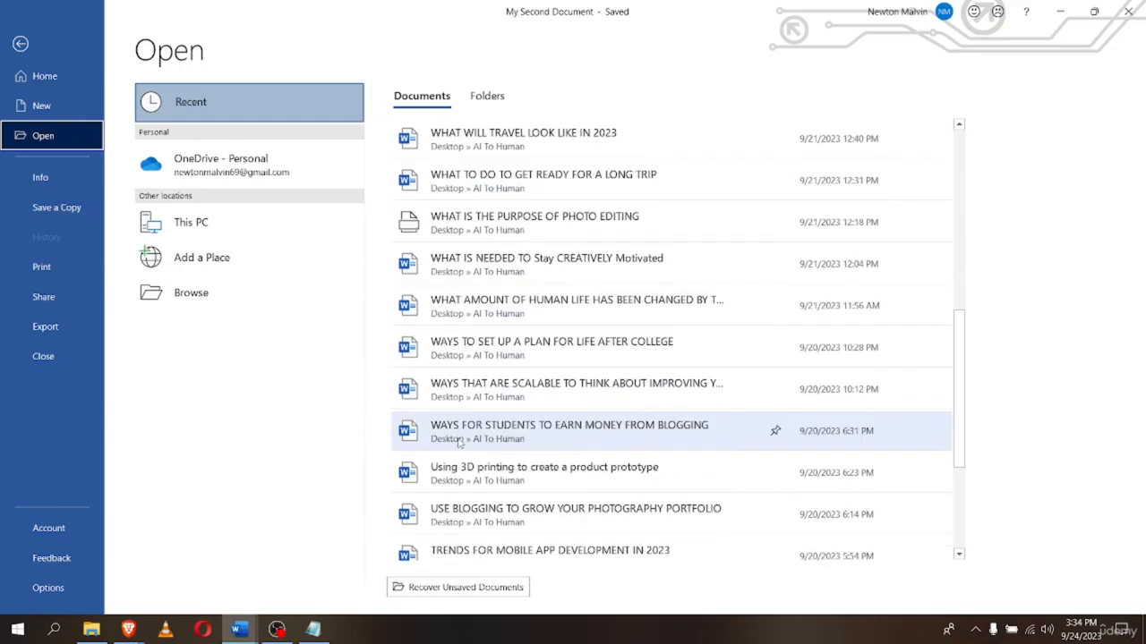
pyautogui.scroll(6, 464, 452)
pyautogui.scroll(10, 463, 455)
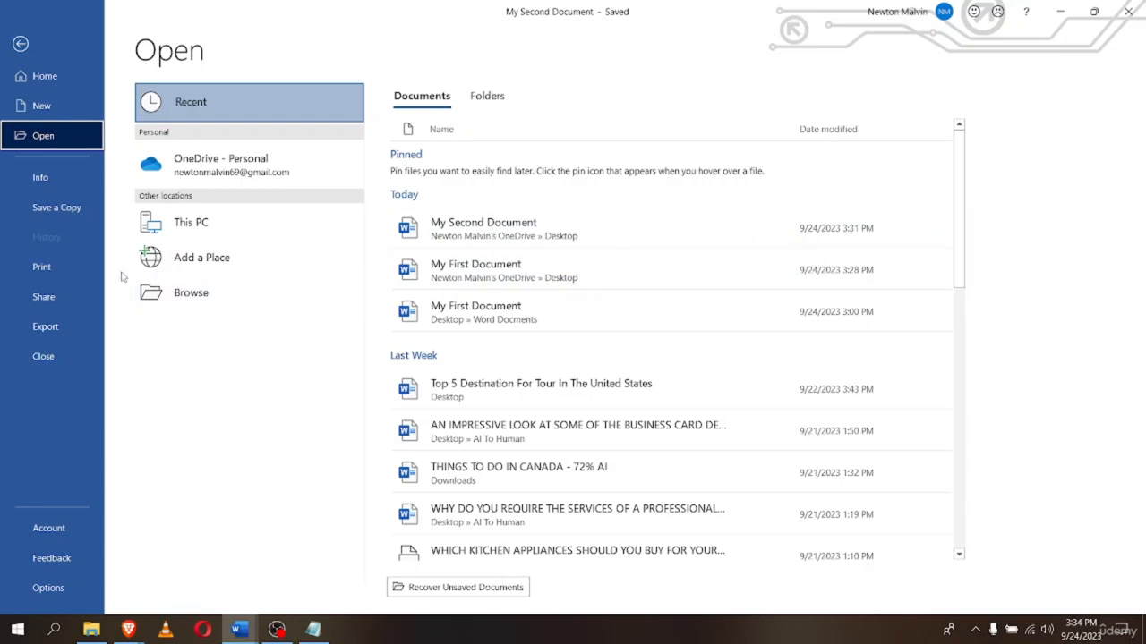
pyautogui.click(171, 300)
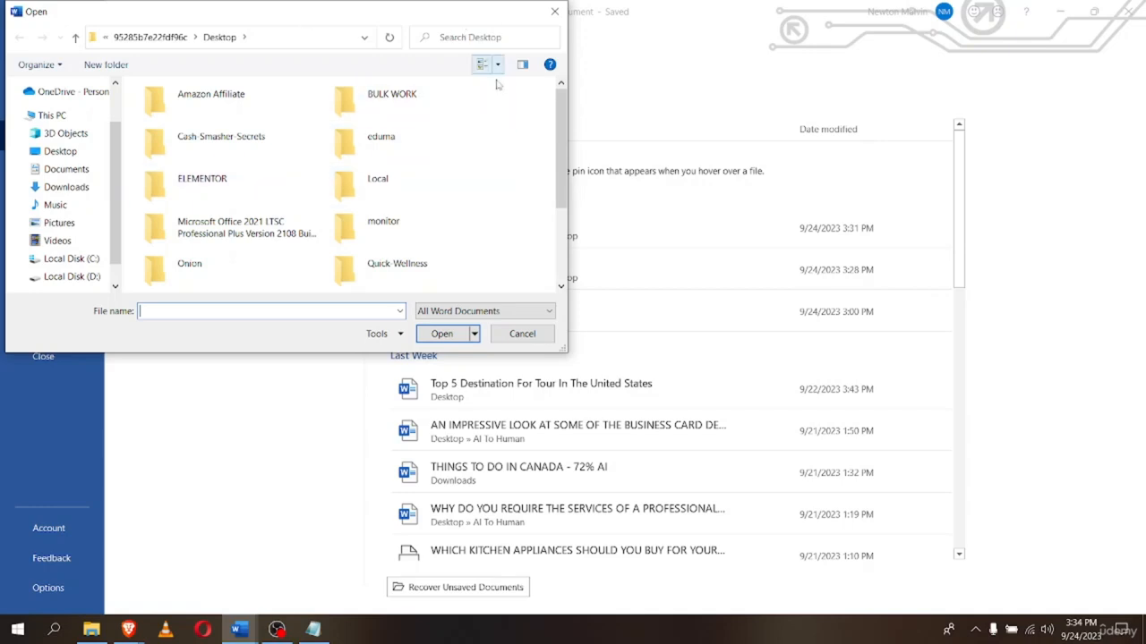
pyautogui.click(449, 38)
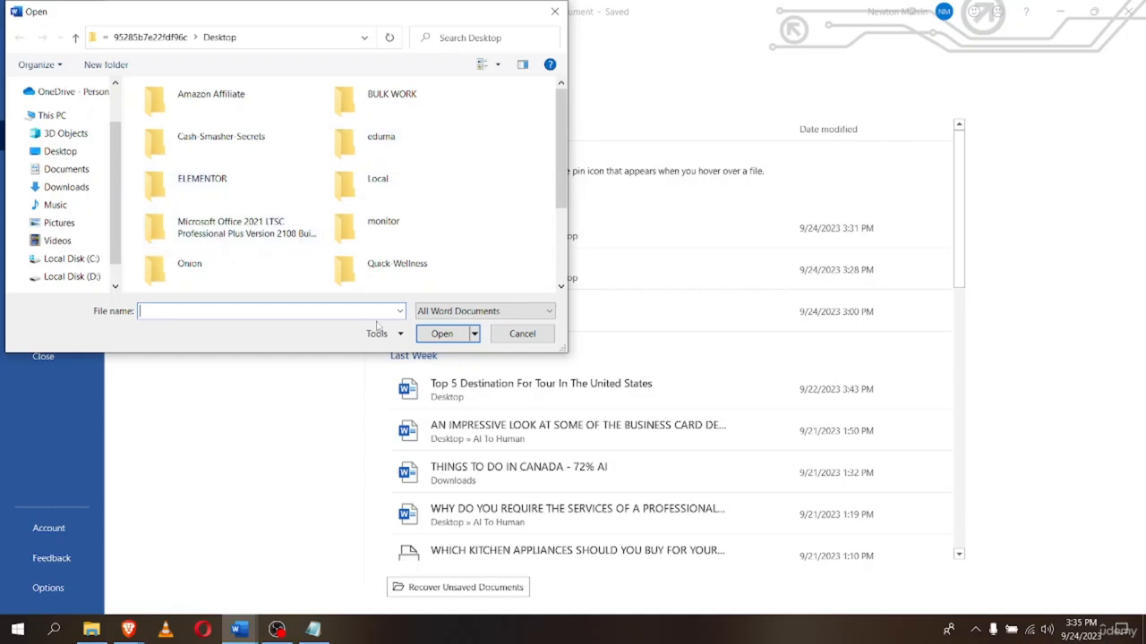
pyautogui.click(500, 334)
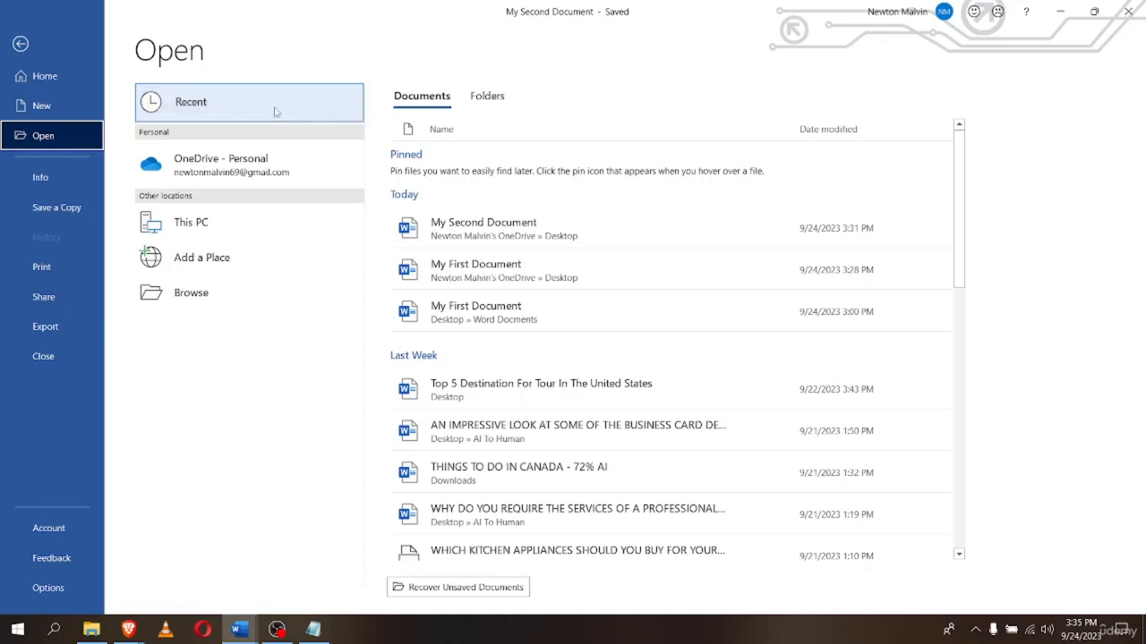
pyautogui.click(30, 50)
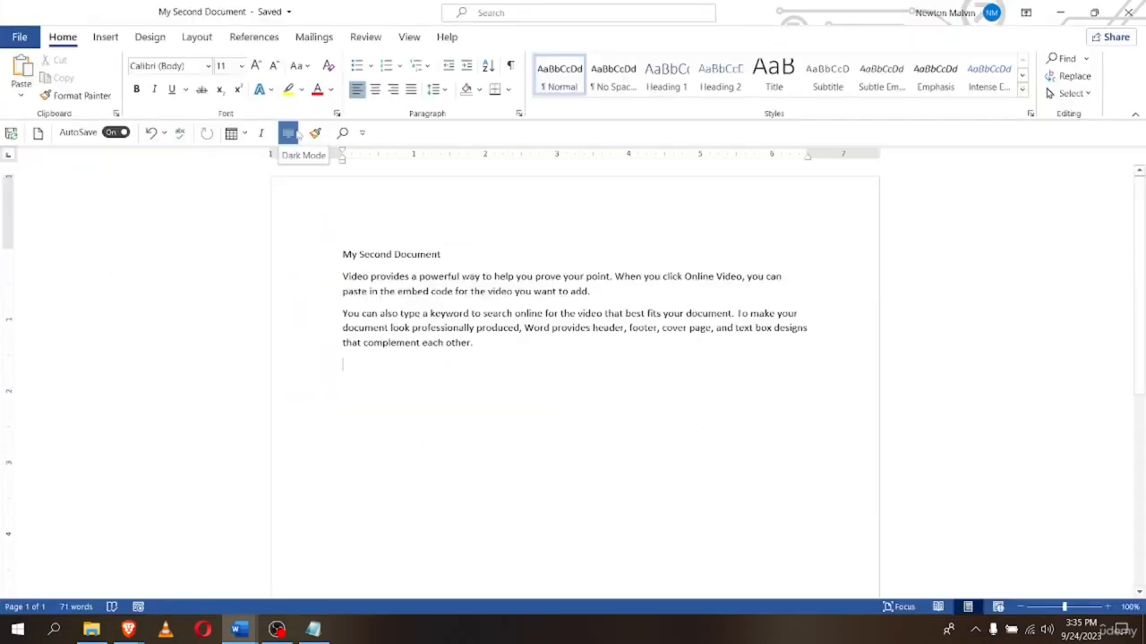
# Close My Second Document and then My First Document
pyautogui.click(298, 135)
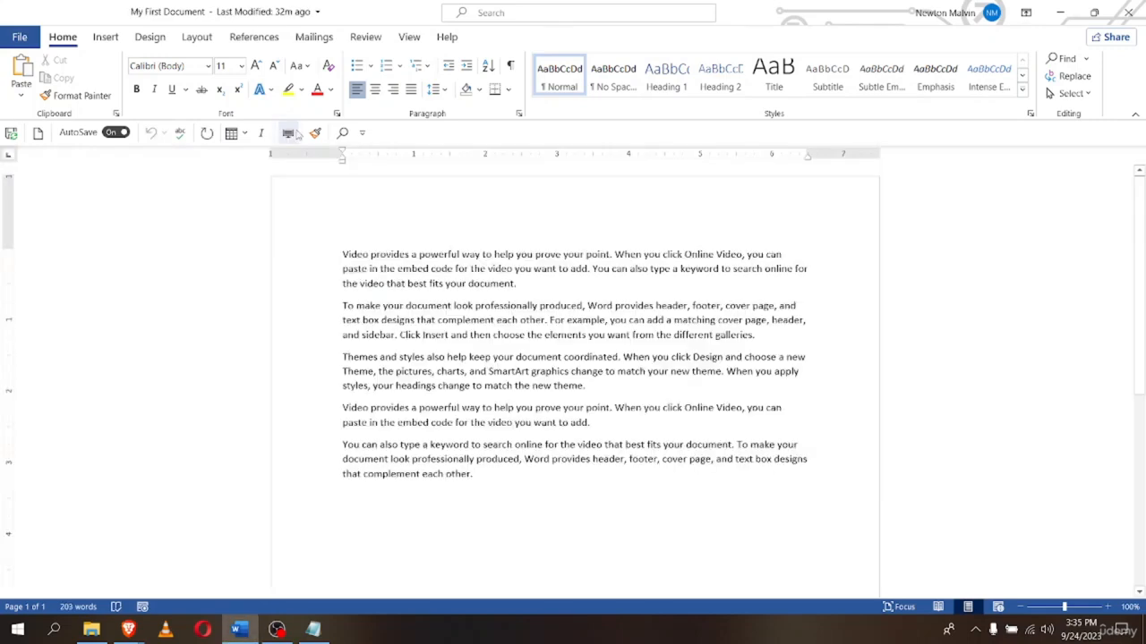
pyautogui.click(298, 134)
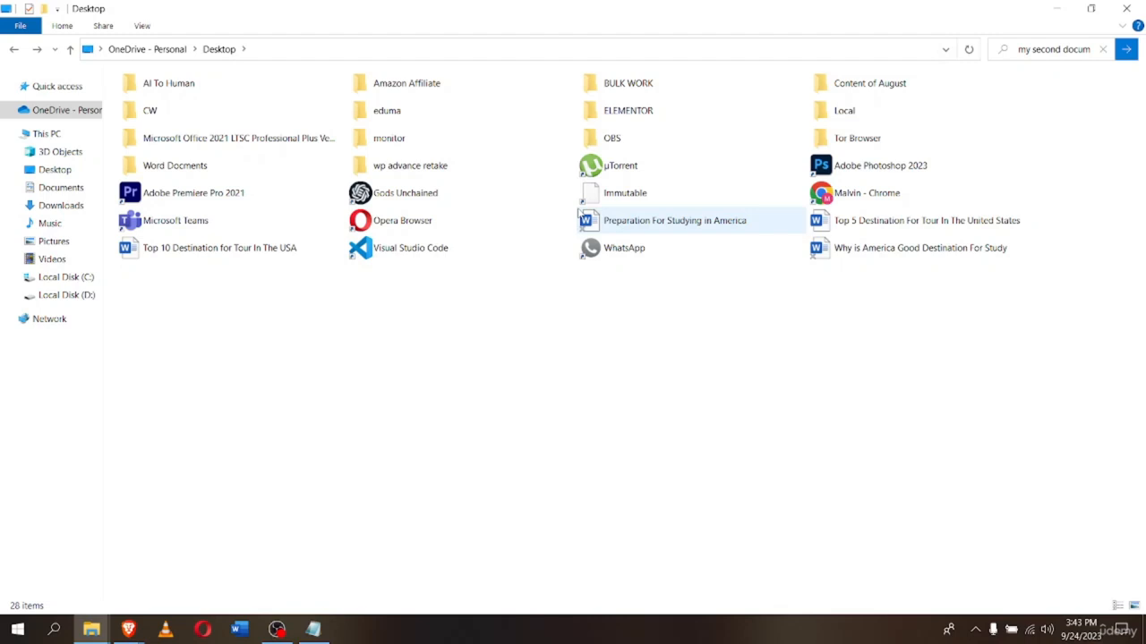
# Open My First Document from the Desktop's Word Documents folder in File Explorer
pyautogui.keyDown('ctrl'); pyautogui.scroll(5, 580, 212); pyautogui.keyUp('ctrl')
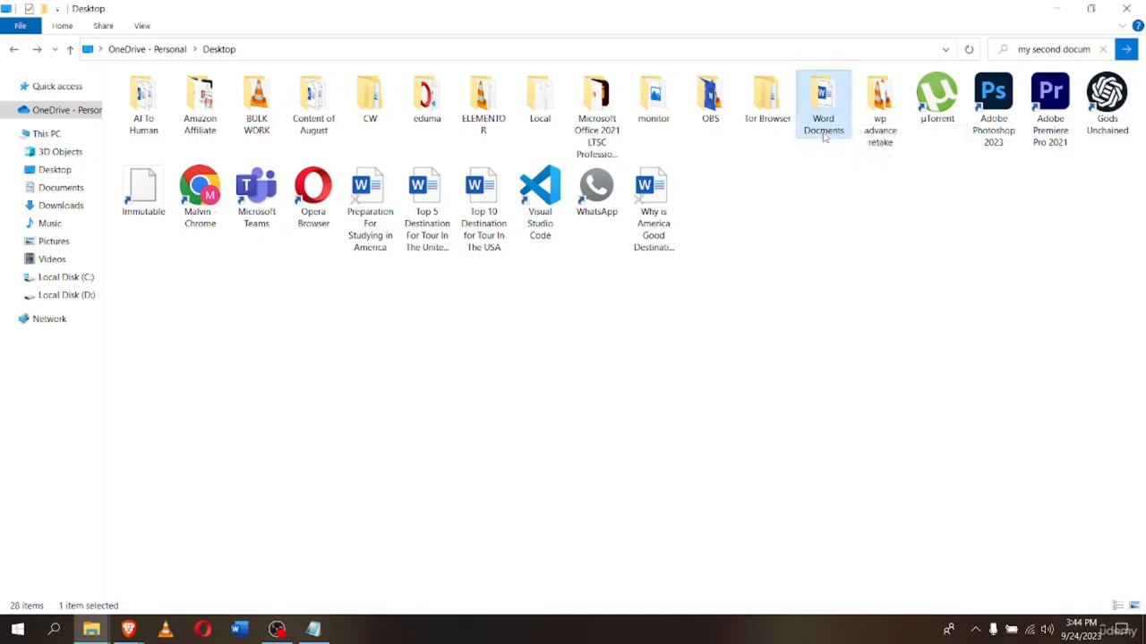
pyautogui.doubleClick(822, 99)
pyautogui.doubleClick(145, 100)
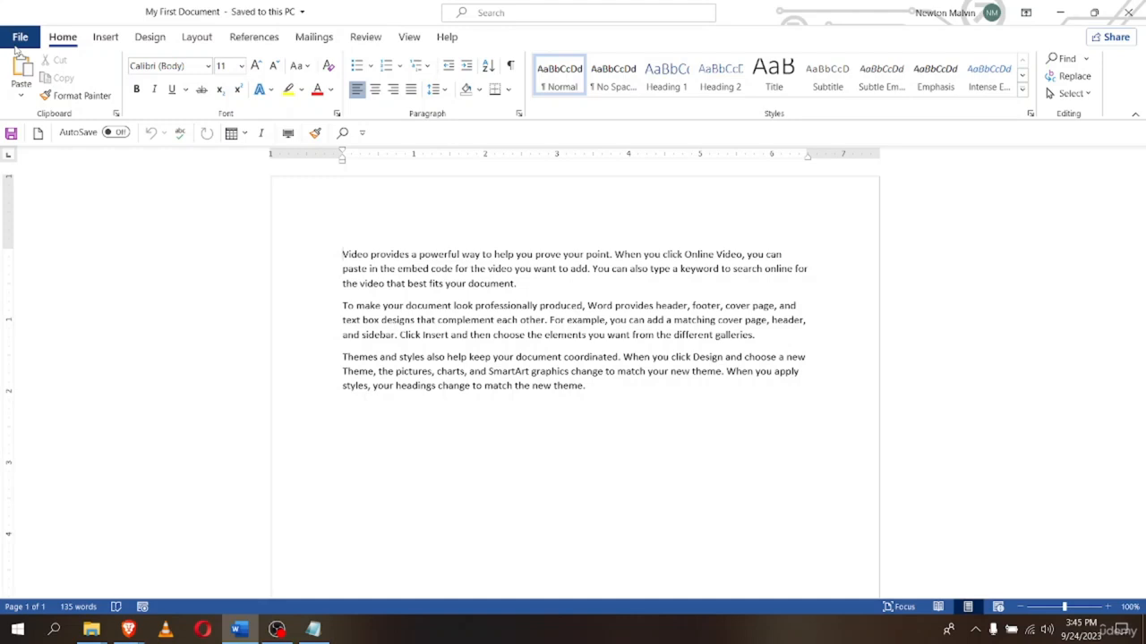
# Show the Open backstage listing the recent documents
pyautogui.hotkey('ctrl', 'o')
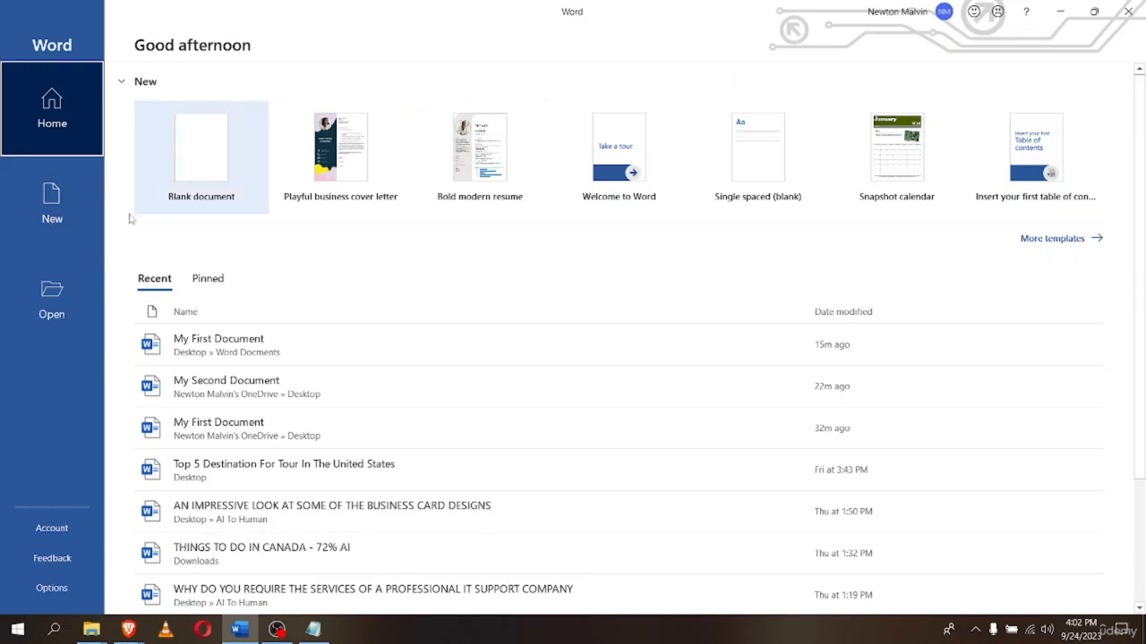
# Browse the gallery of new-document templates
pyautogui.click(46, 195)
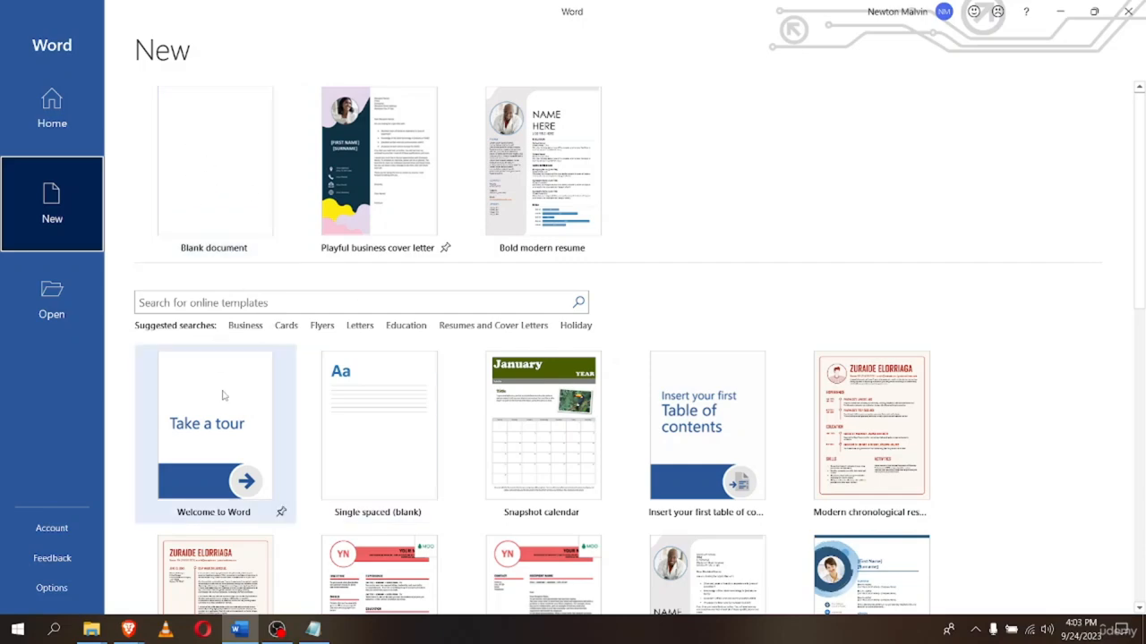
pyautogui.scroll(-1, 239, 352)
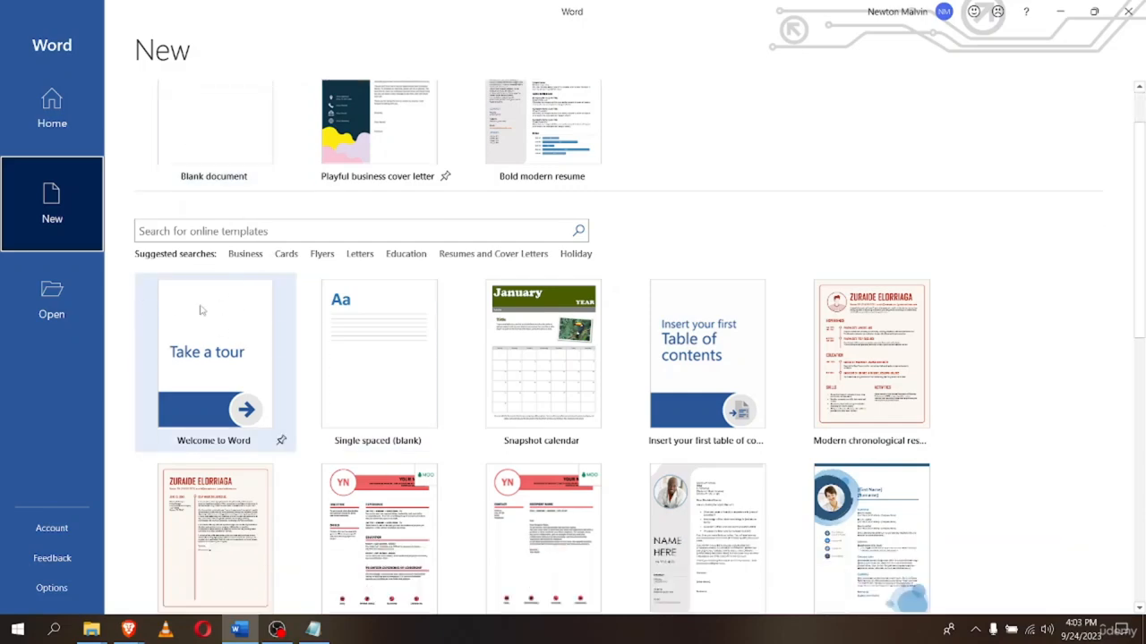
pyautogui.scroll(-1, 379, 361)
pyautogui.scroll(-4, 379, 362)
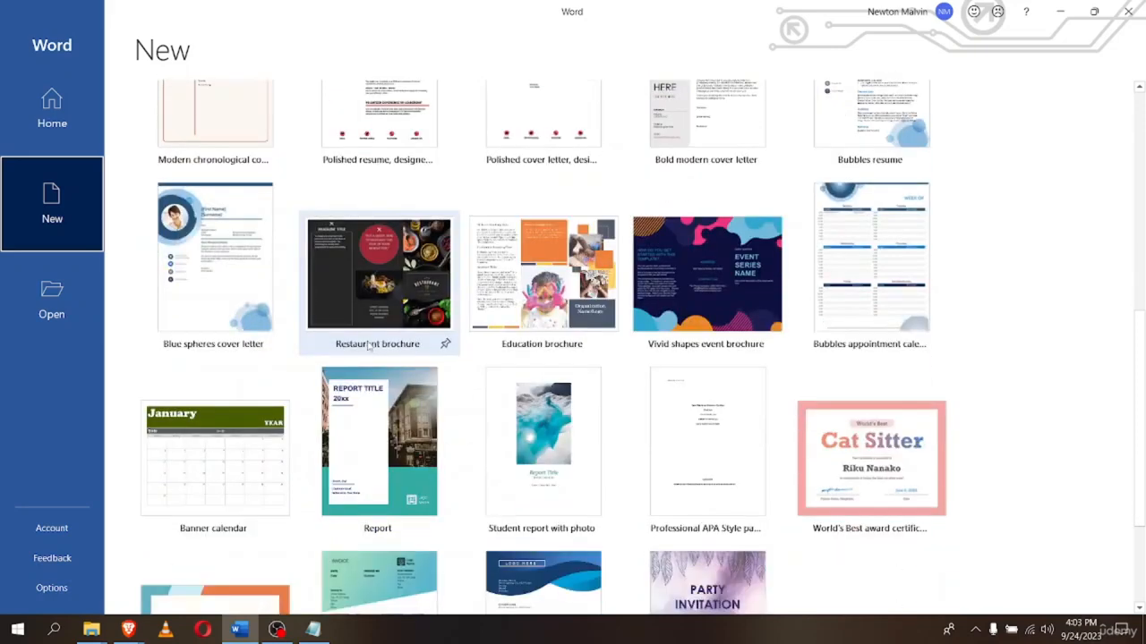
pyautogui.scroll(-2, 368, 347)
pyautogui.scroll(6, 368, 348)
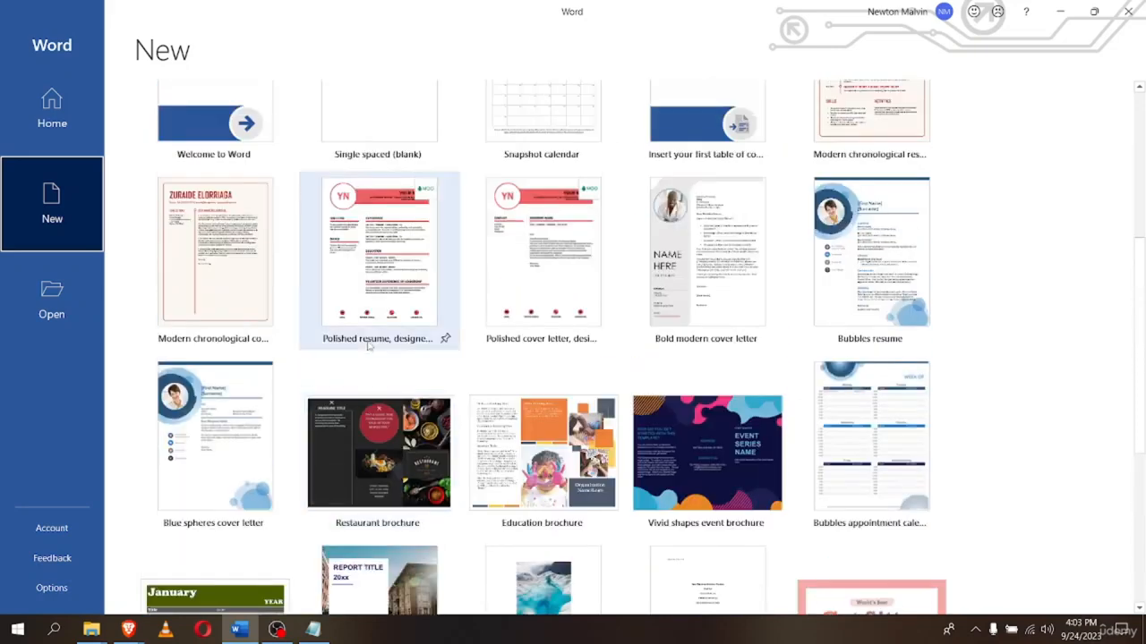
pyautogui.scroll(2, 368, 347)
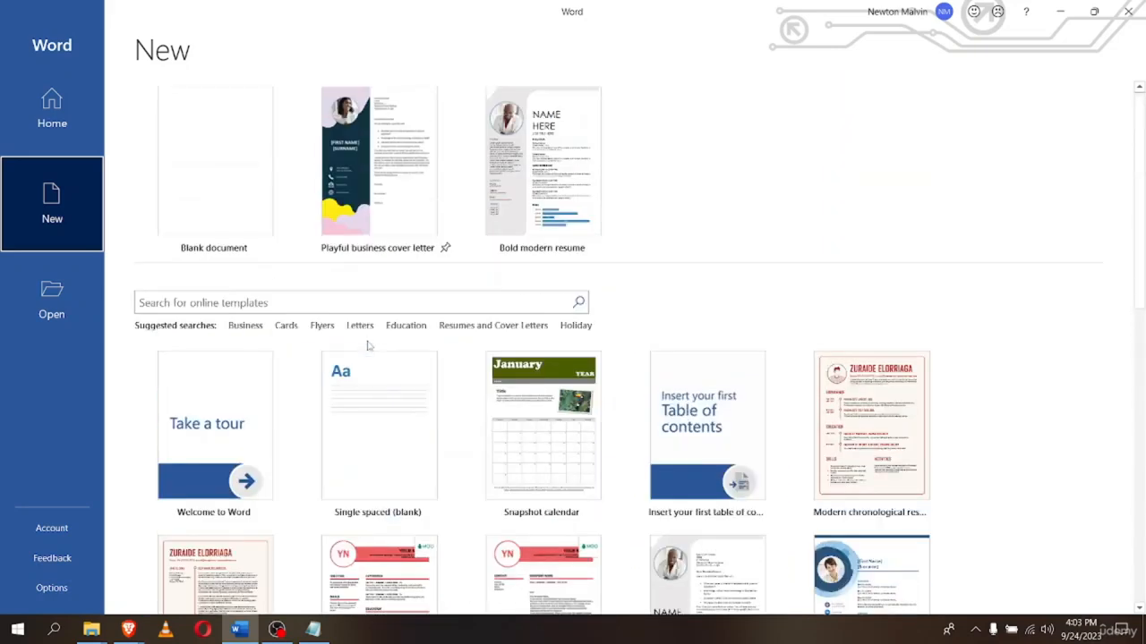
# Browse the Business category templates, then return to the main New page
pyautogui.click(247, 329)
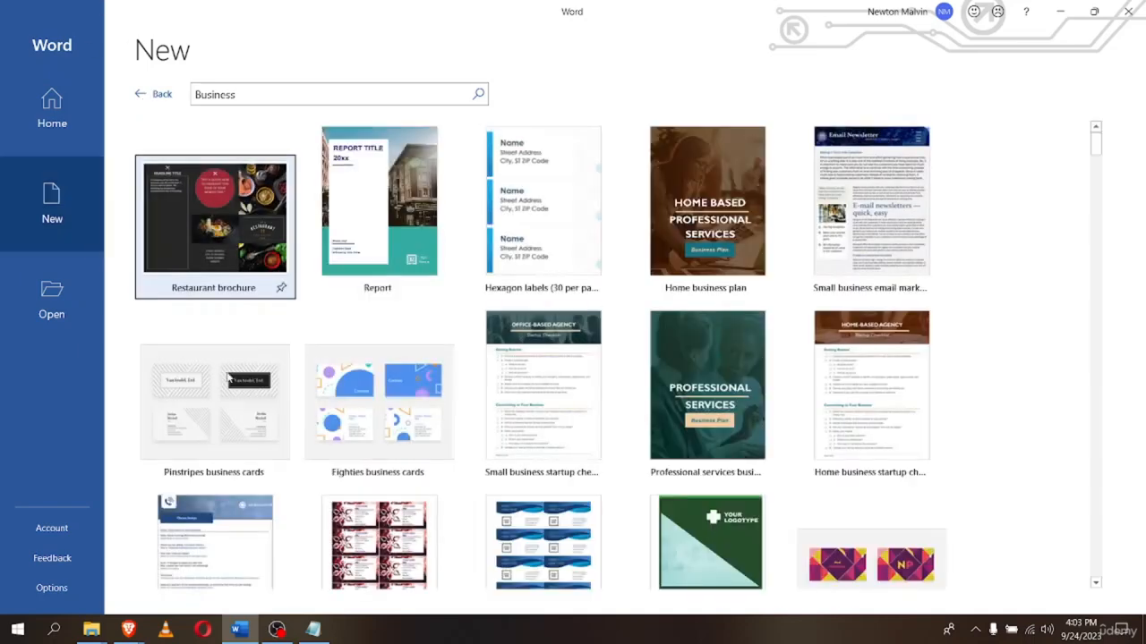
pyautogui.scroll(-3, 228, 378)
pyautogui.scroll(-10, 228, 378)
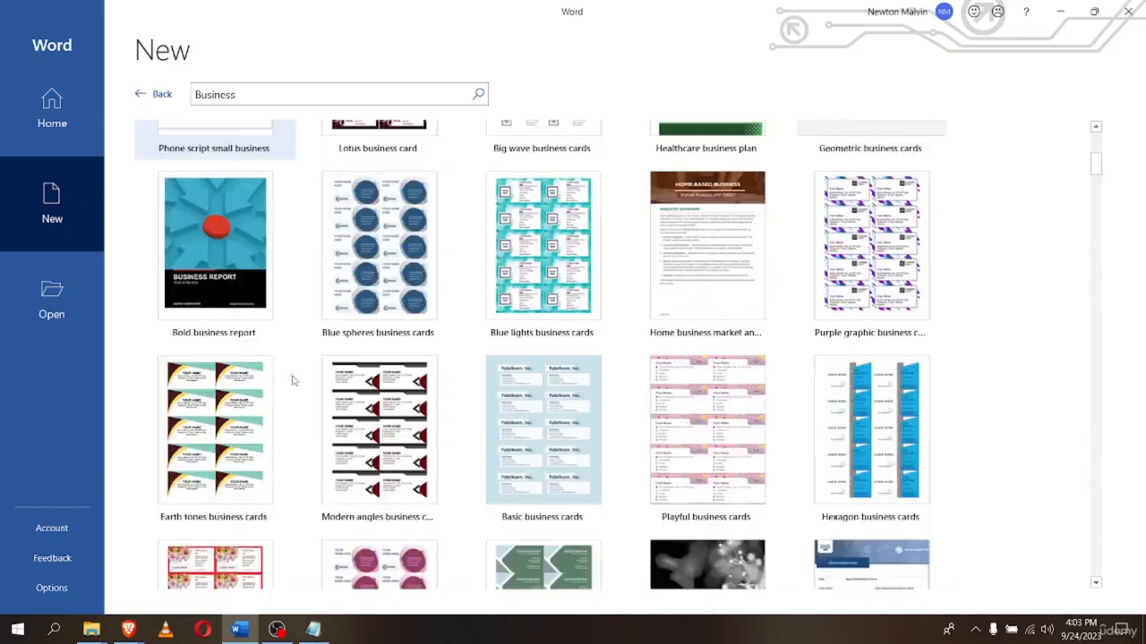
pyautogui.scroll(-8, 305, 385)
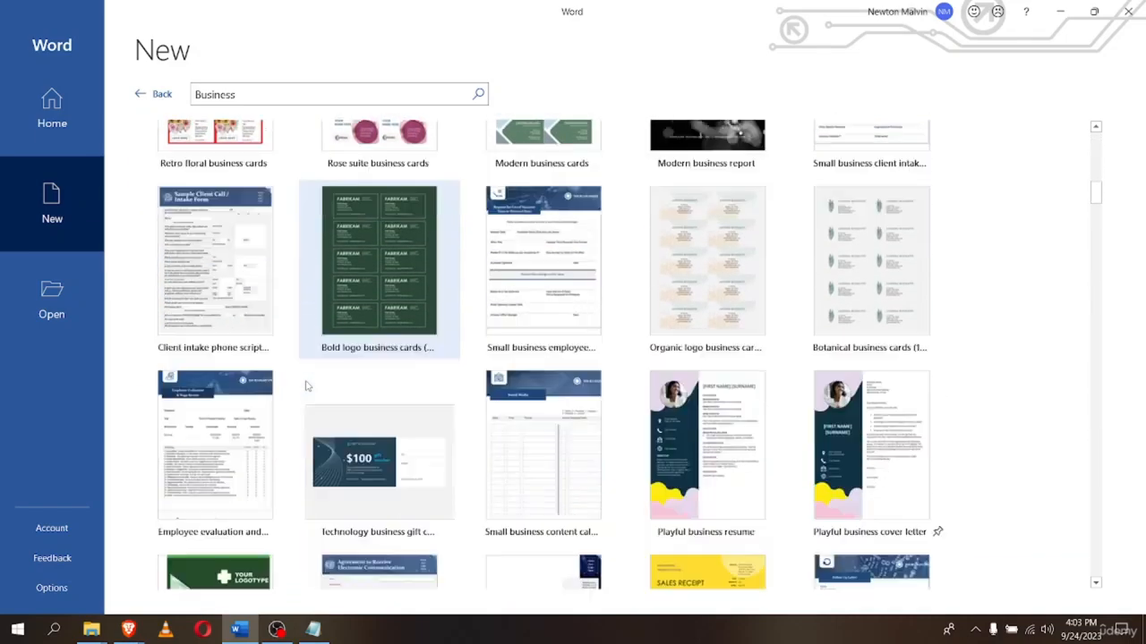
pyautogui.scroll(11, 282, 465)
pyautogui.scroll(15, 281, 465)
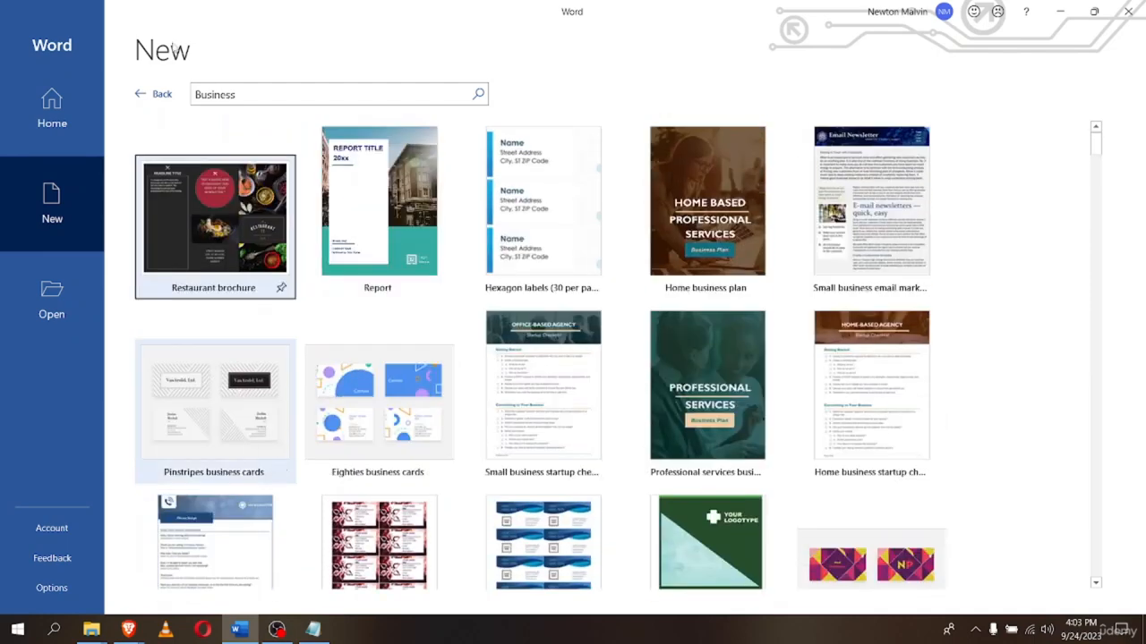
pyautogui.click(153, 94)
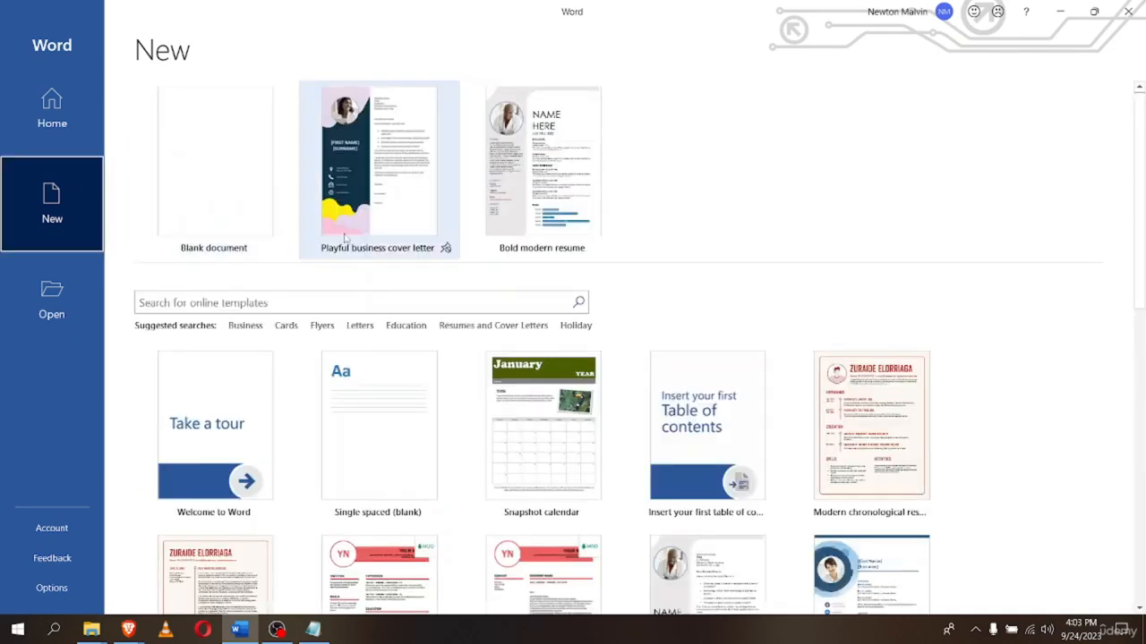
pyautogui.scroll(-1, 315, 393)
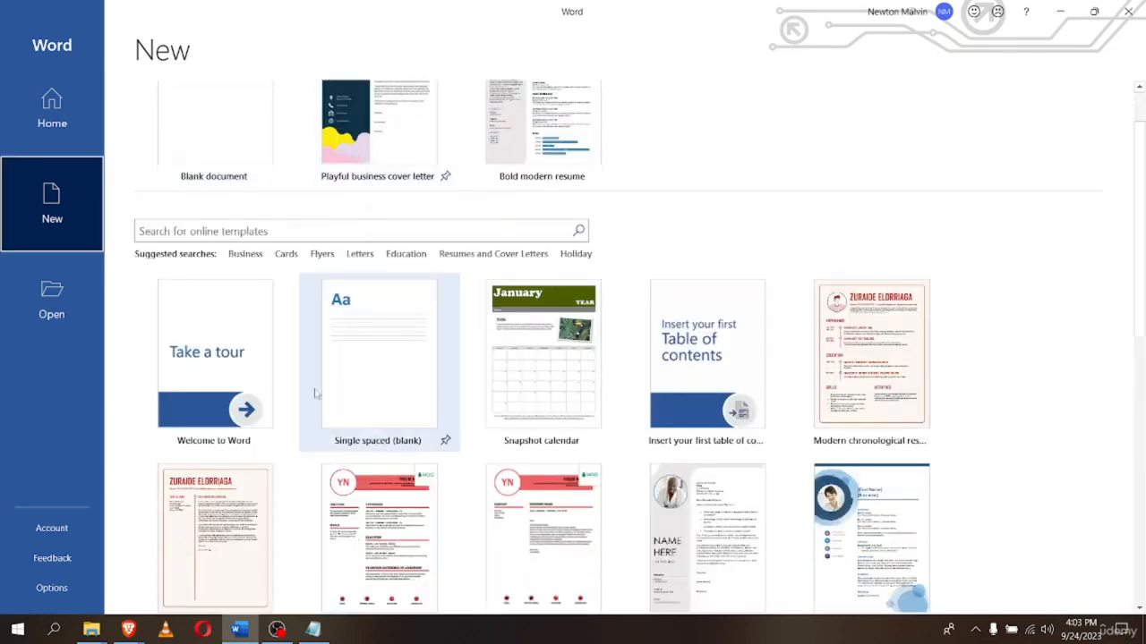
# Search online templates for Cards and scroll through results like Kittens and puppies
pyautogui.click(287, 254)
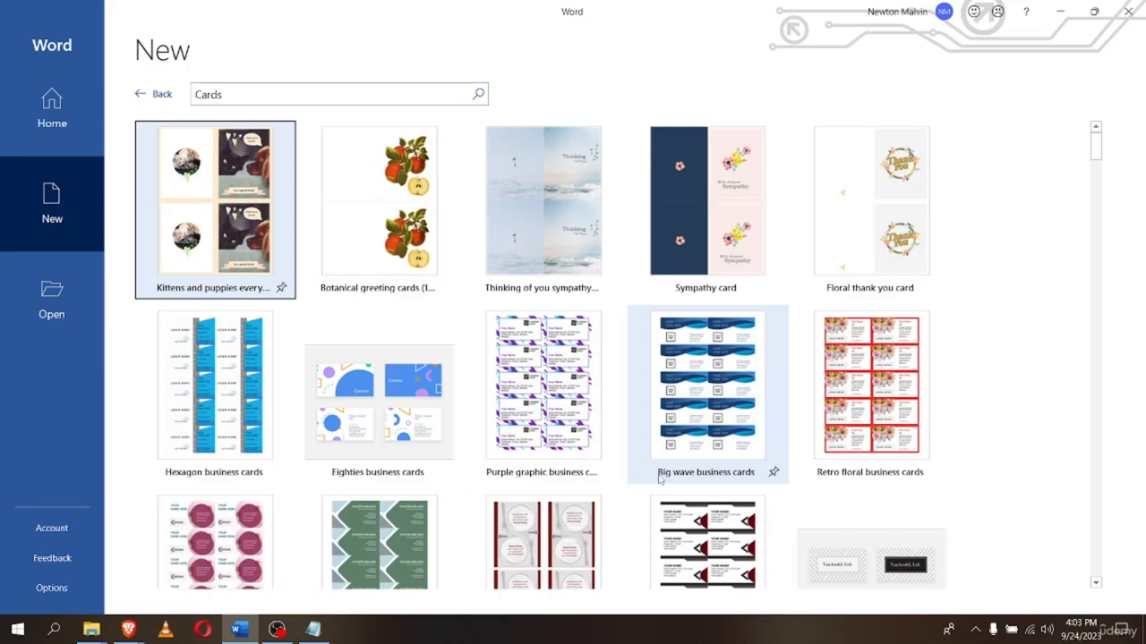
pyautogui.scroll(-2, 662, 477)
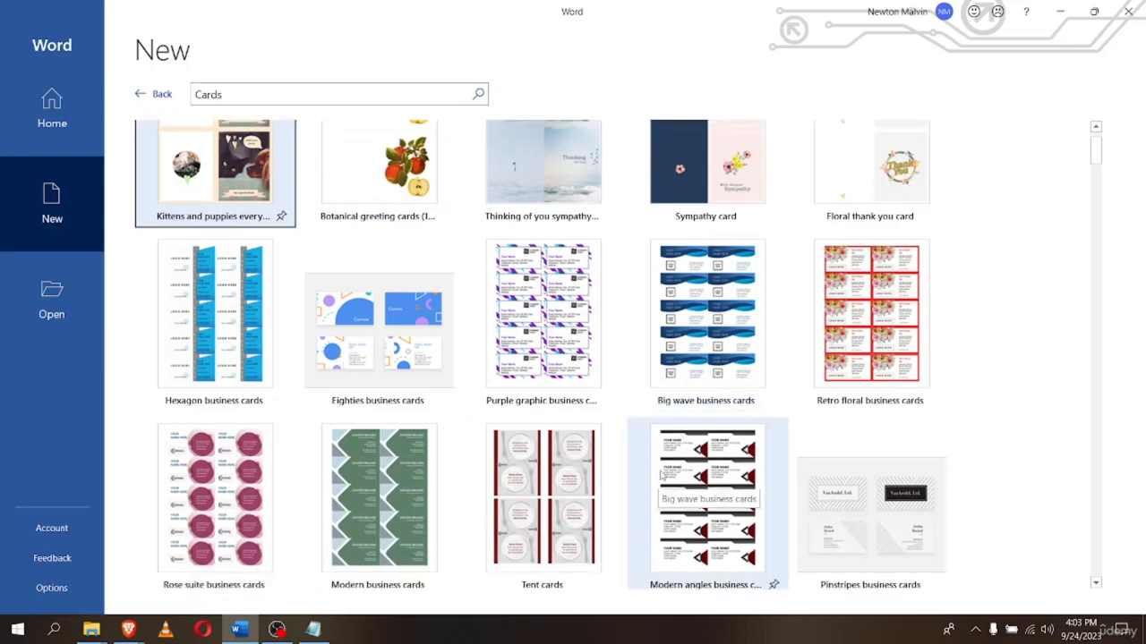
pyautogui.scroll(-6, 603, 473)
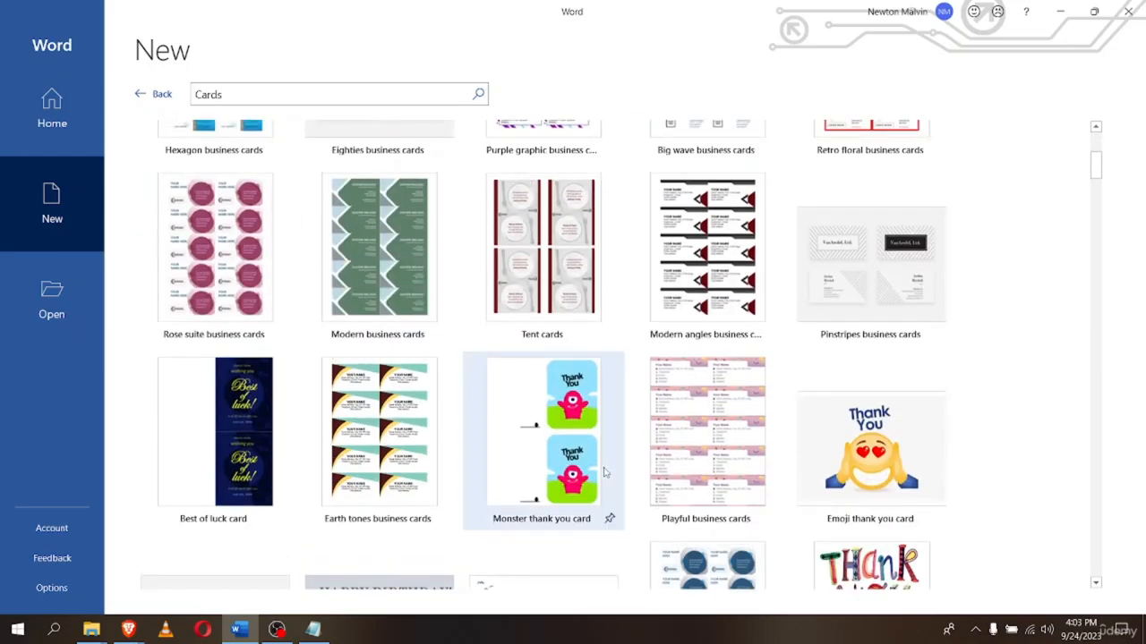
pyautogui.scroll(-4, 602, 473)
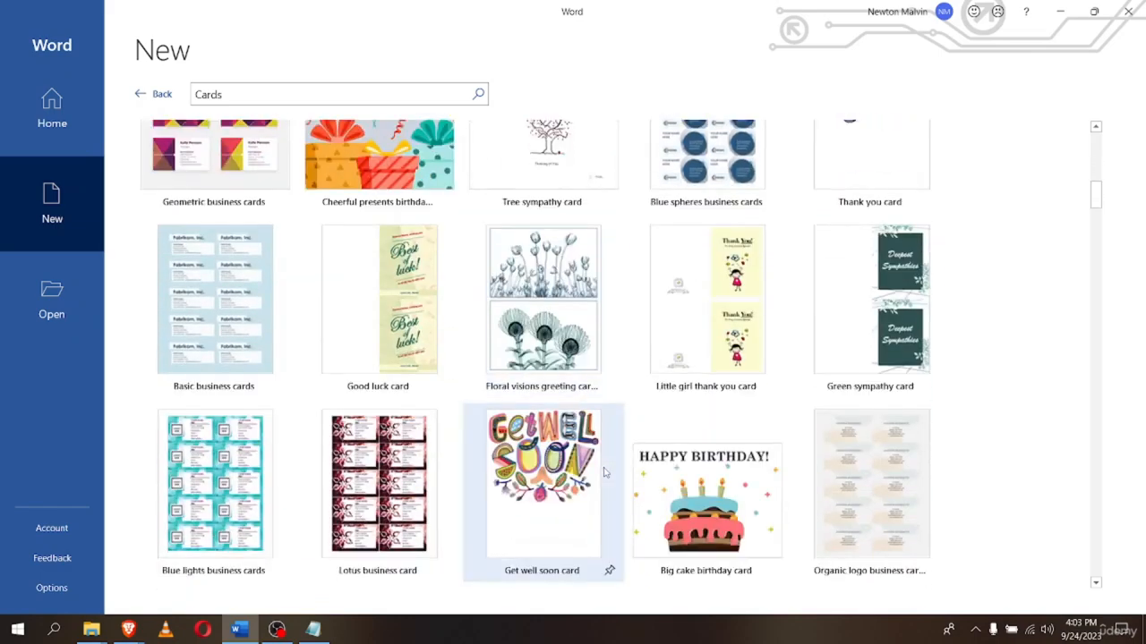
pyautogui.scroll(2, 604, 473)
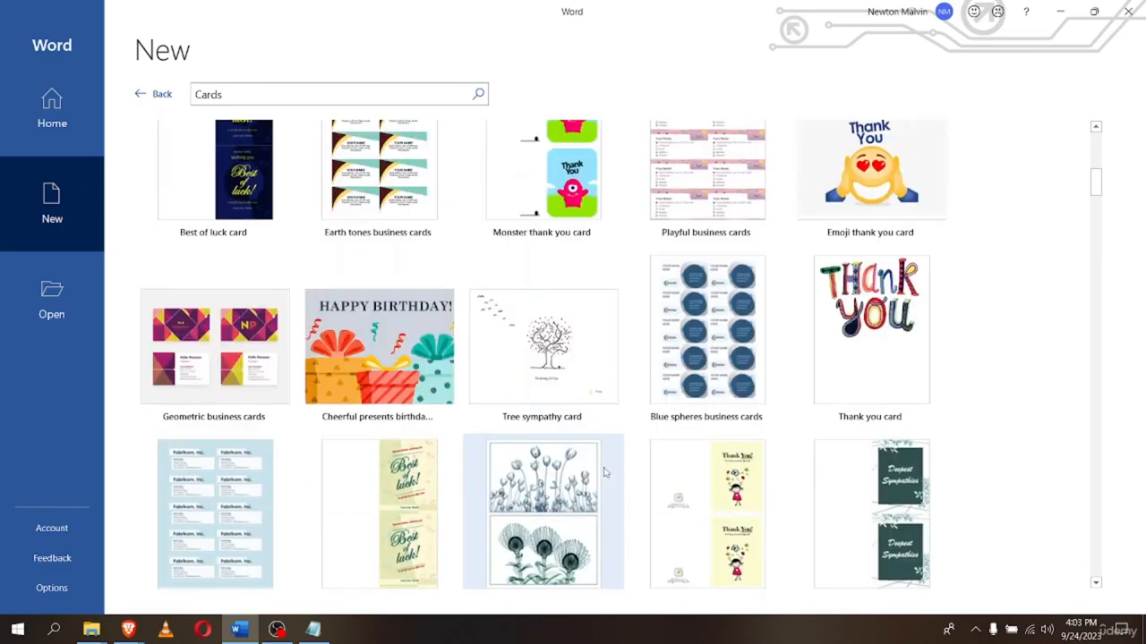
pyautogui.scroll(6, 603, 472)
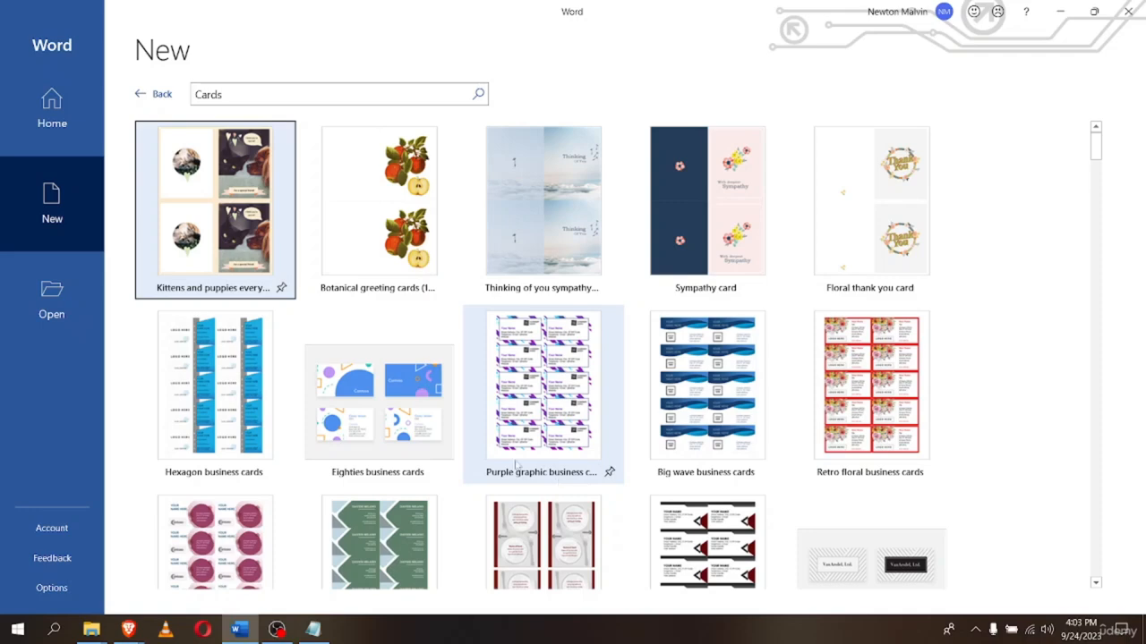
# Search the online templates for 'resum' and browse the Resumes and Cover Letters results
pyautogui.click(144, 98)
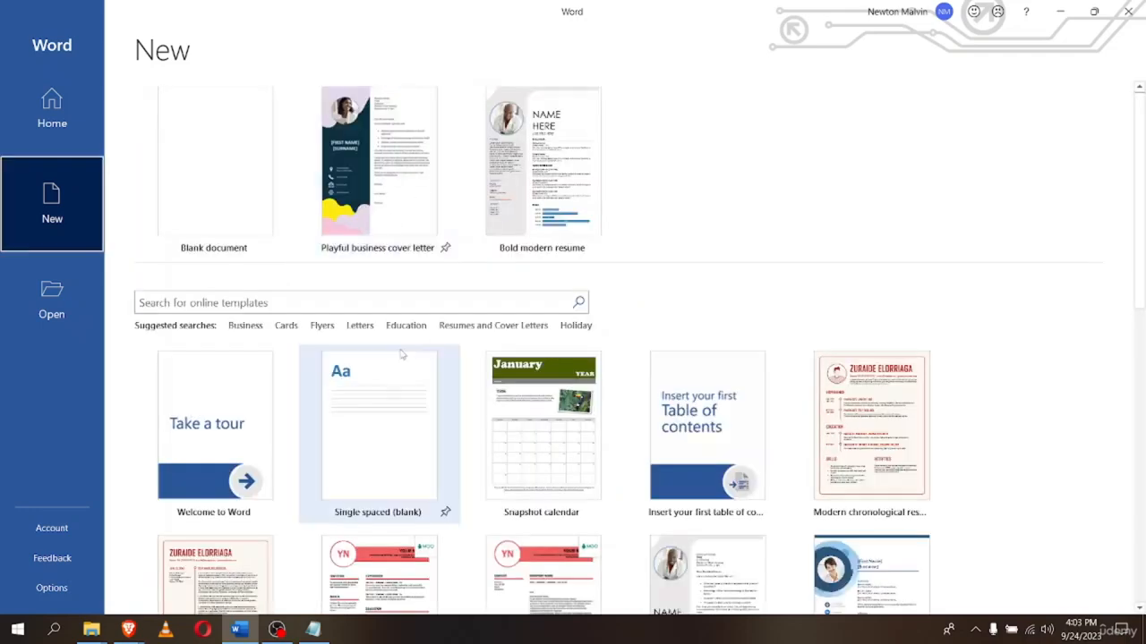
pyautogui.click(431, 304)
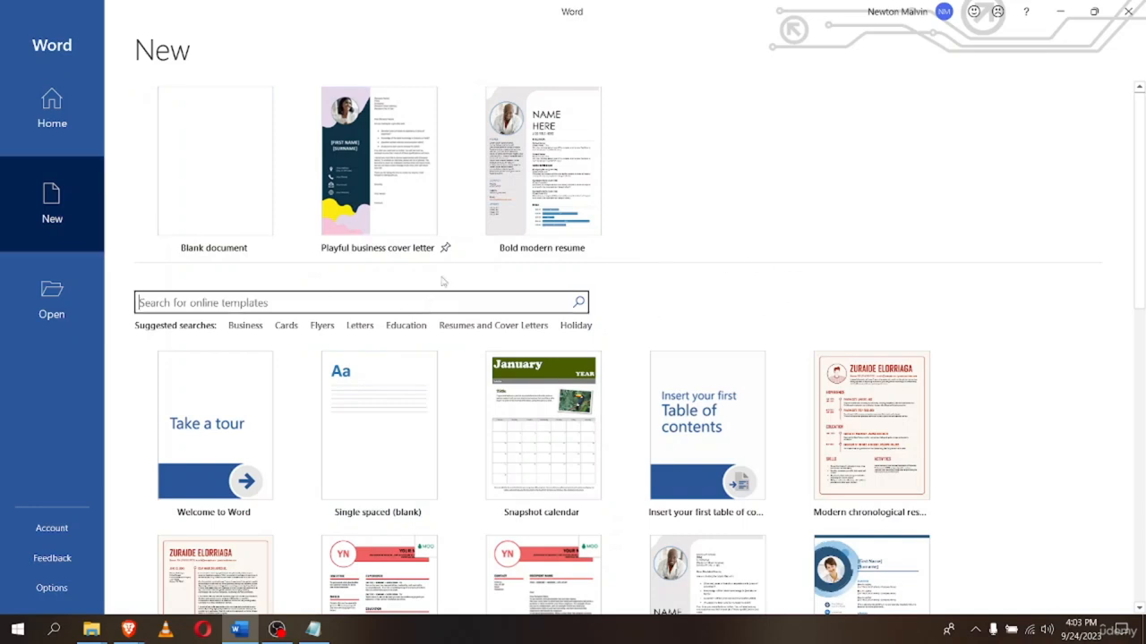
pyautogui.write('re')
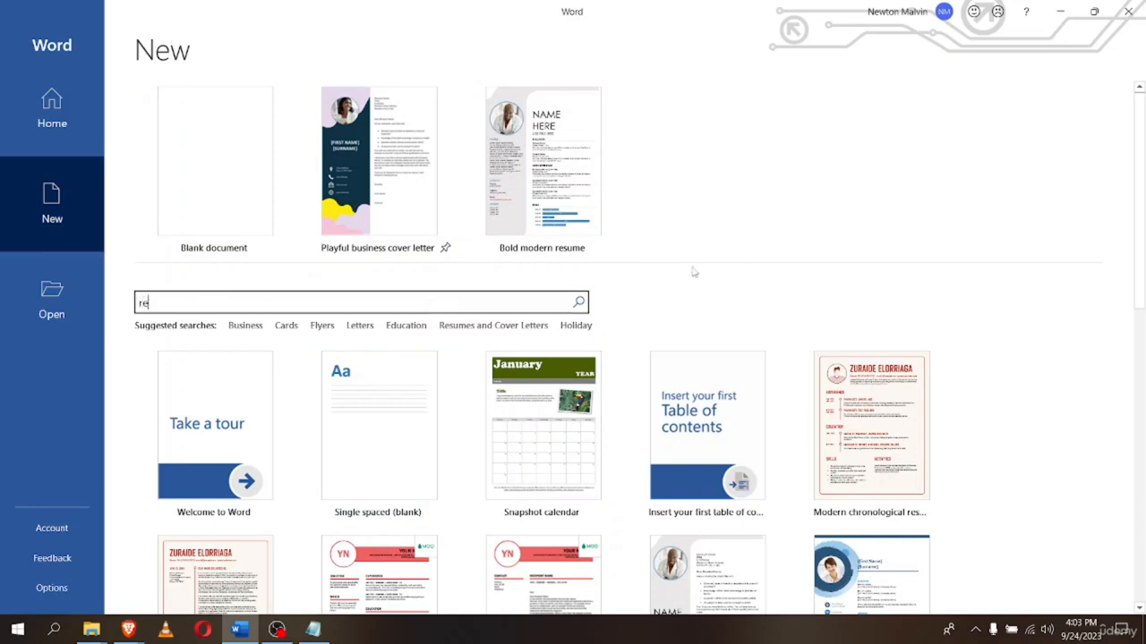
pyautogui.write('sume')
pyautogui.click(495, 327)
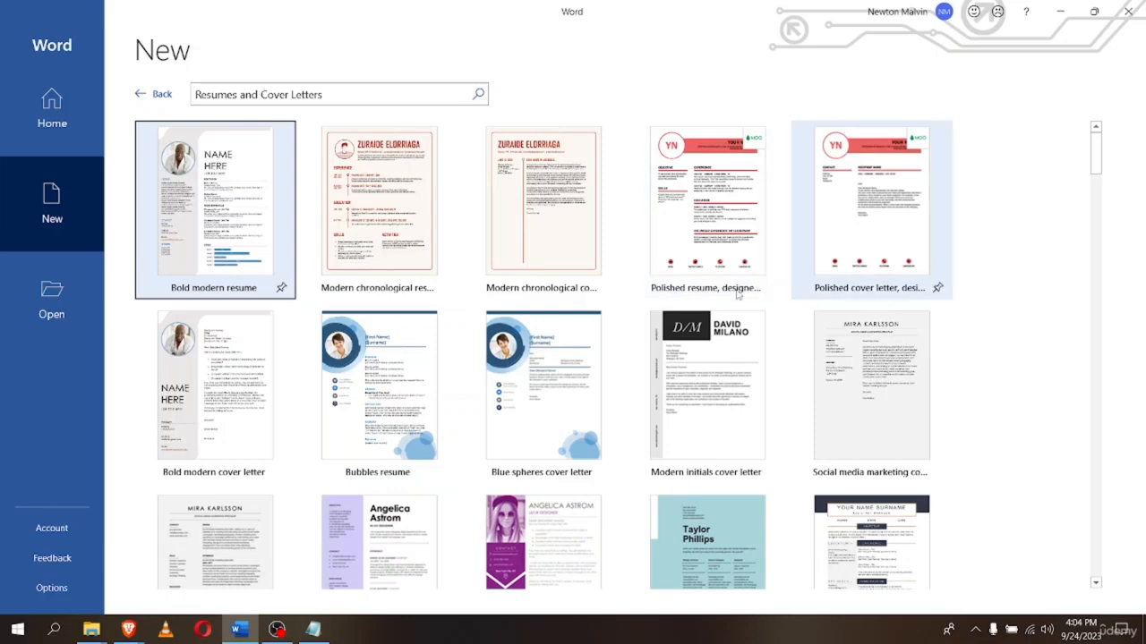
pyautogui.scroll(-5, 892, 352)
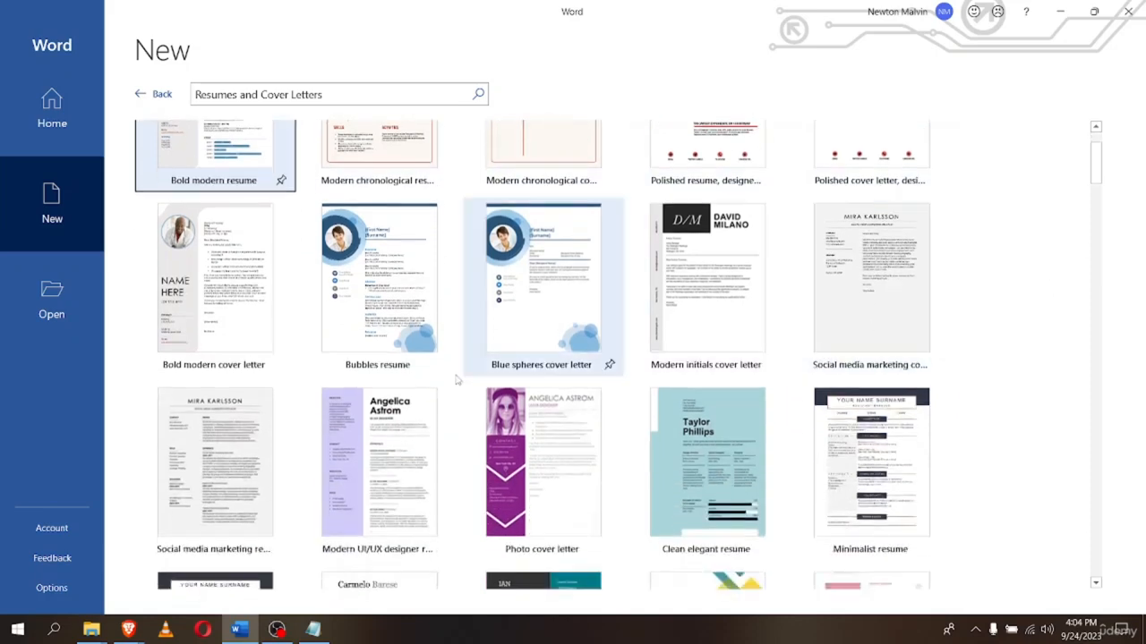
pyautogui.scroll(-3, 309, 347)
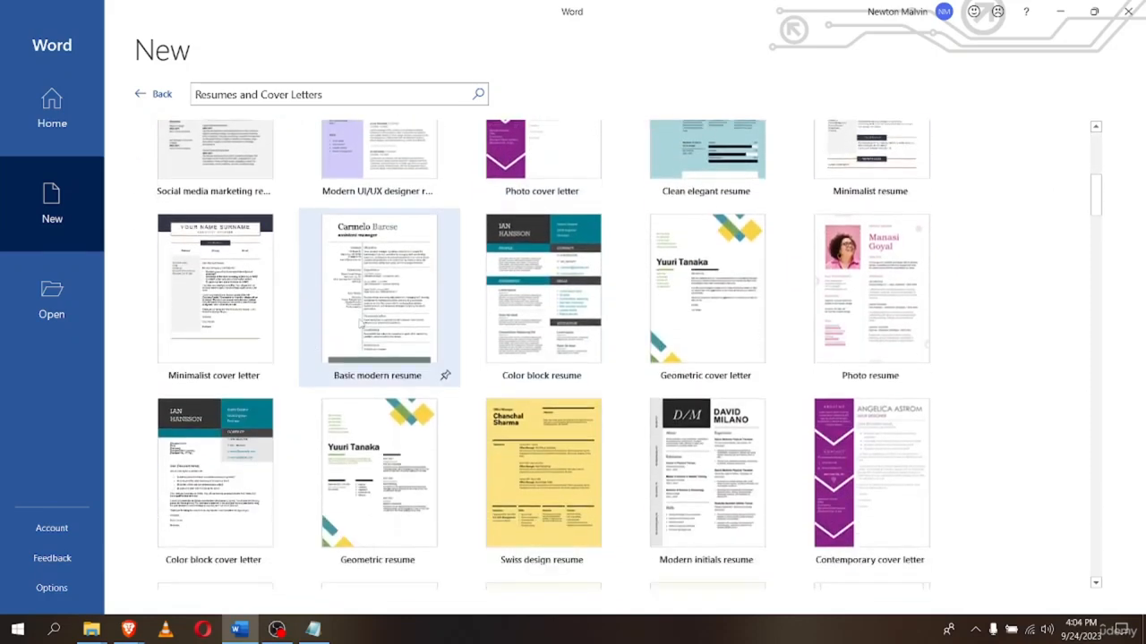
pyautogui.scroll(2, 389, 358)
pyautogui.scroll(1, 392, 380)
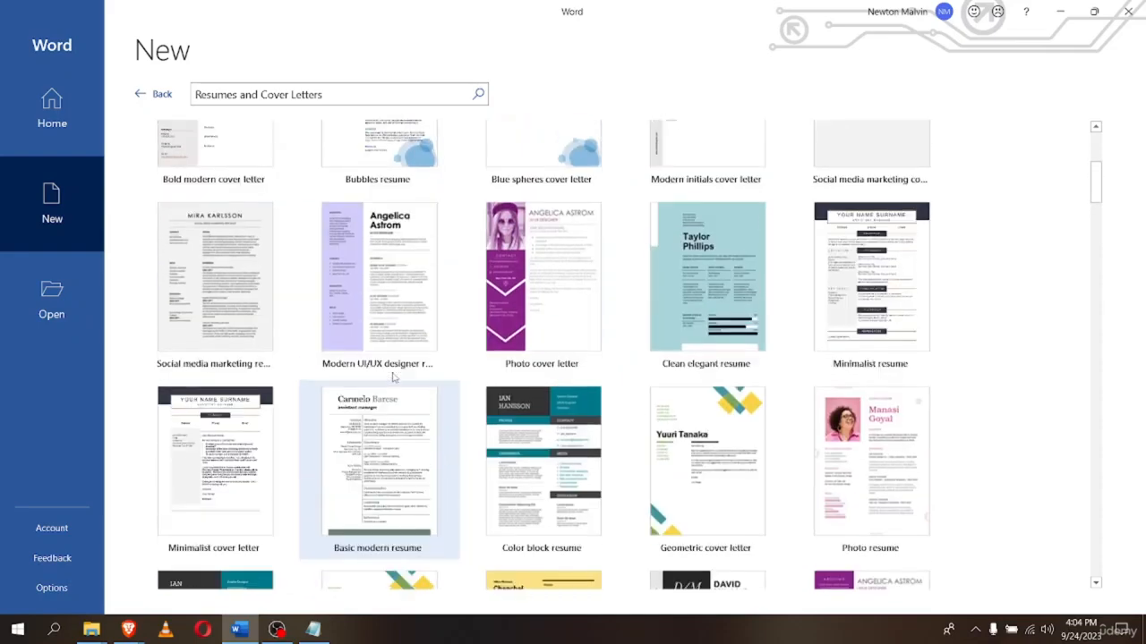
pyautogui.scroll(-6, 392, 380)
pyautogui.scroll(-5, 394, 376)
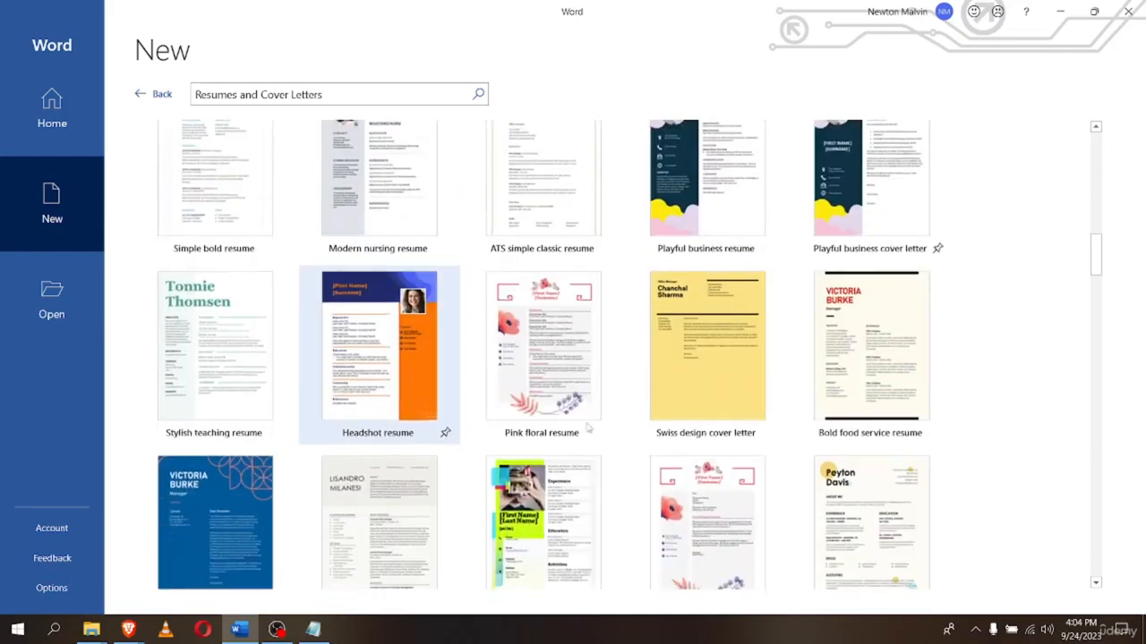
pyautogui.scroll(12, 591, 430)
pyautogui.scroll(4, 599, 431)
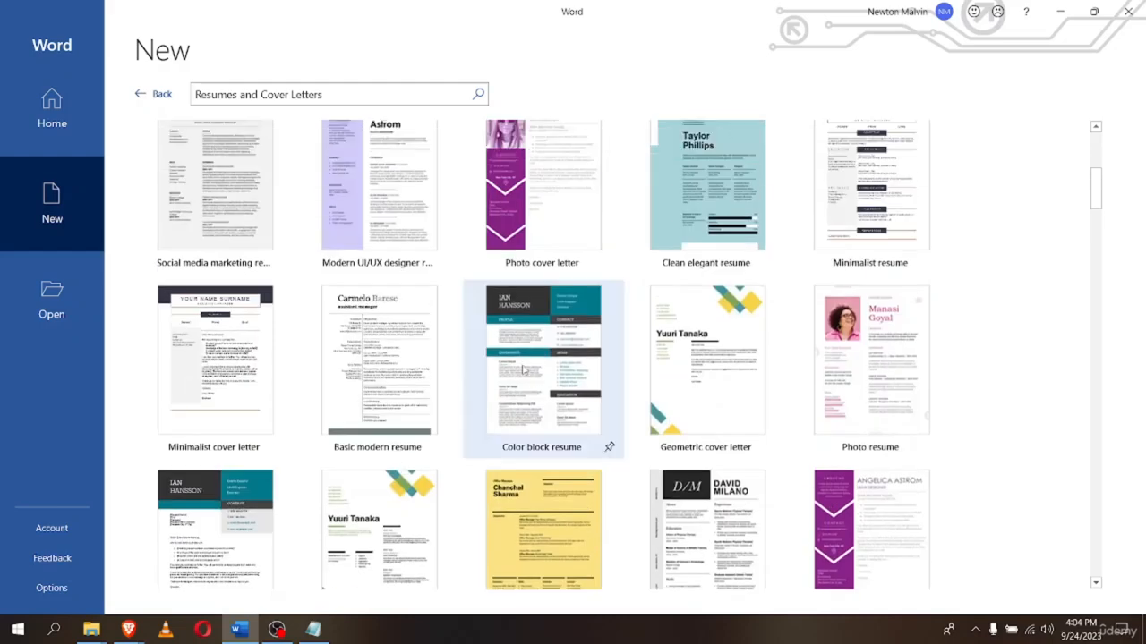
# Preview the Photo cover letter template and create Document1 from it
pyautogui.click(537, 379)
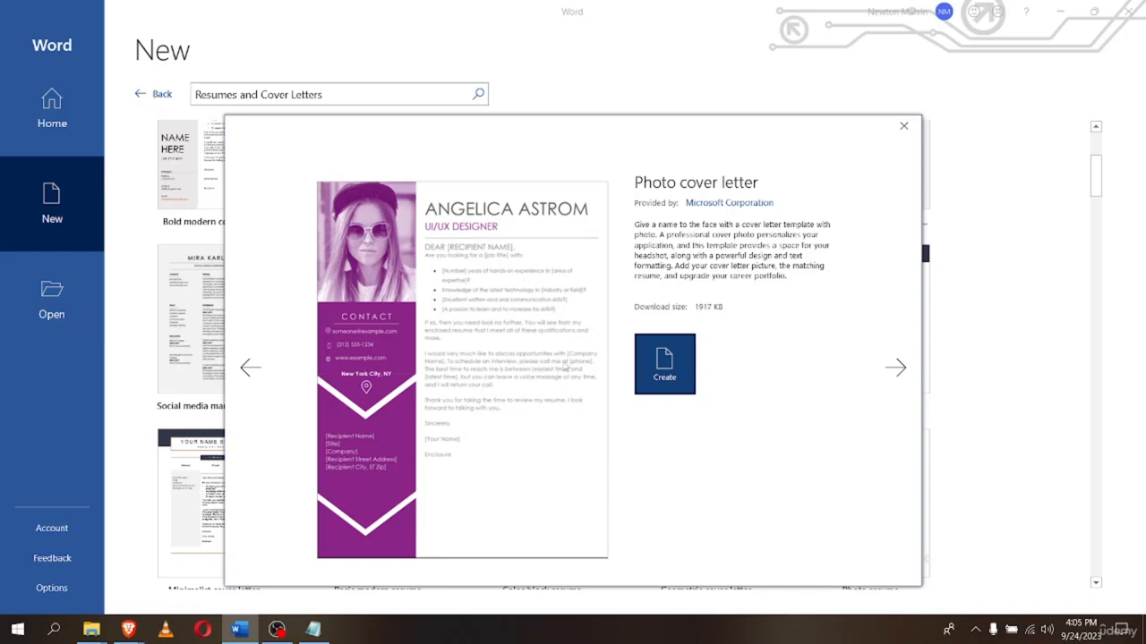
pyautogui.click(666, 370)
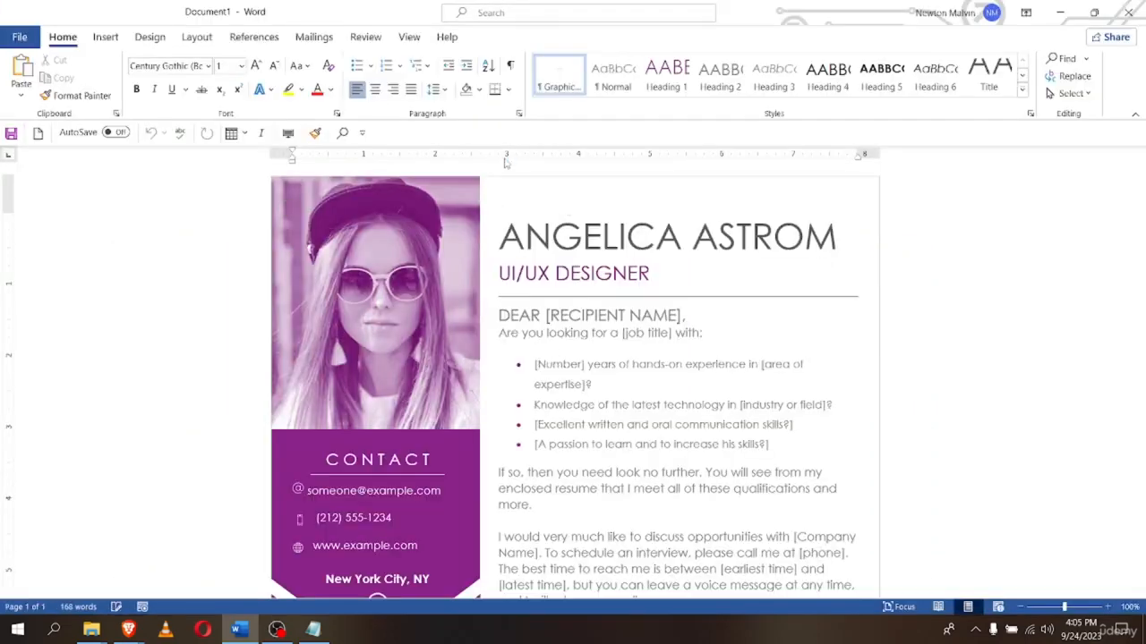
# Scroll through the new Photo cover letter down to the closing and back to the top
pyautogui.scroll(-1, 447, 271)
pyautogui.scroll(1, 440, 283)
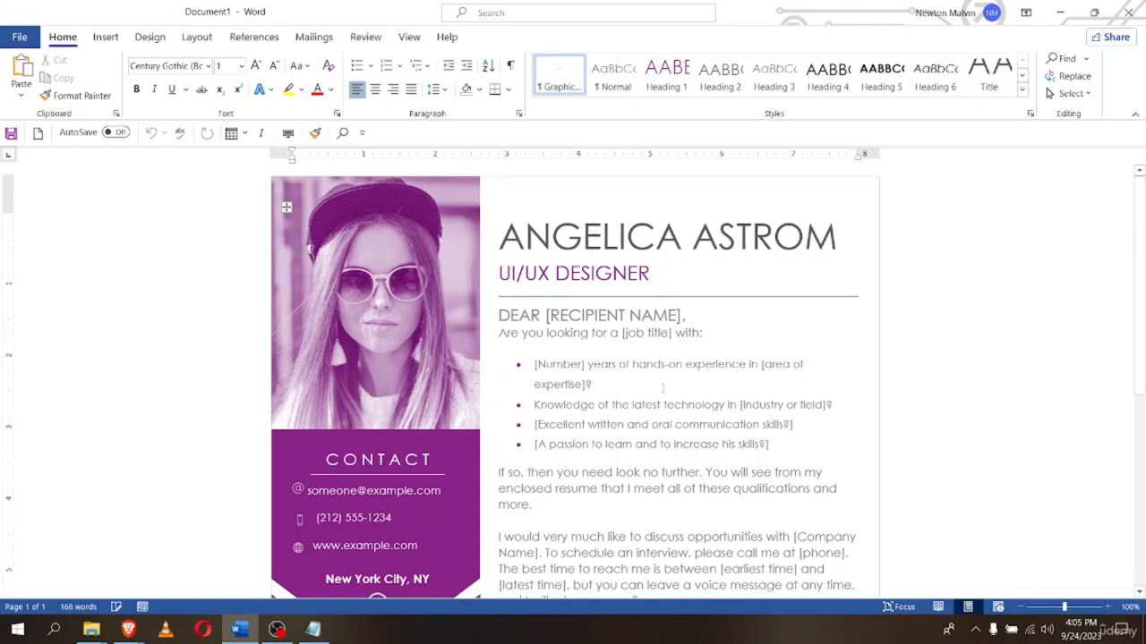
pyautogui.scroll(-8, 430, 429)
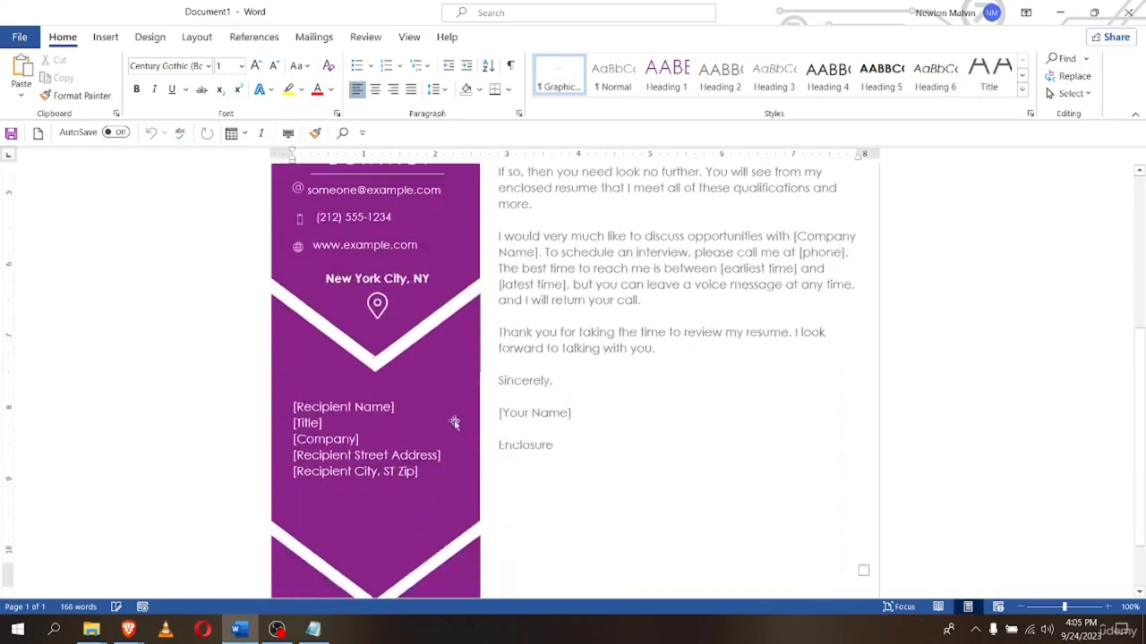
pyautogui.scroll(8, 430, 452)
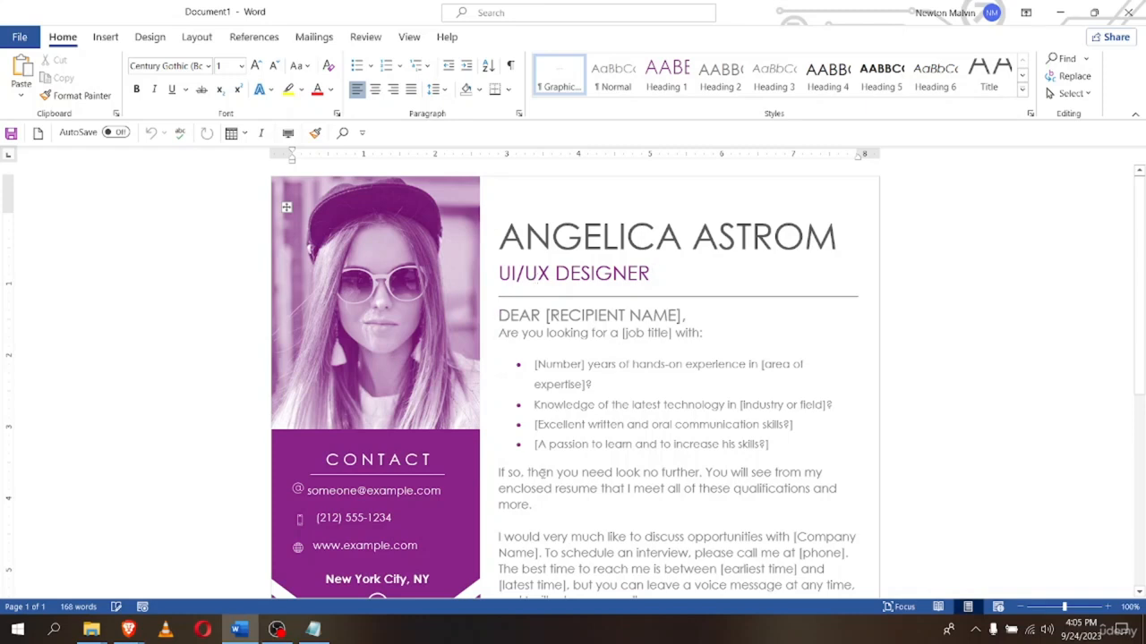
pyautogui.scroll(-8, 542, 472)
pyautogui.scroll(8, 606, 460)
# Replace the template's sample name heading with the applicant's full name, fixing the typos
pyautogui.tripleClick(838, 241)
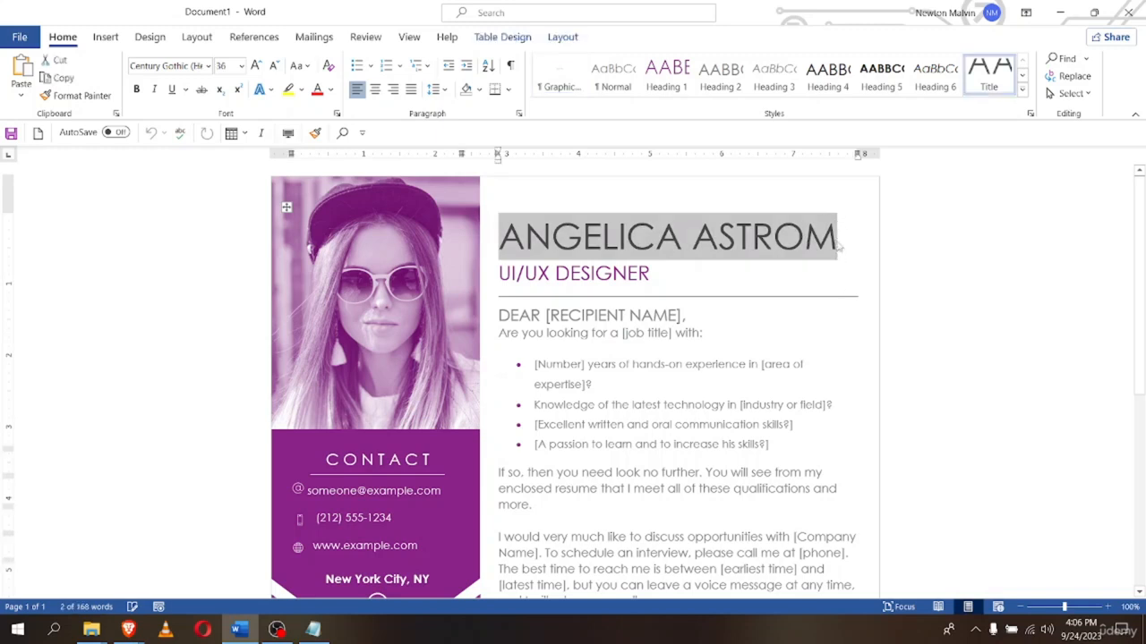
pyautogui.press('Delete')
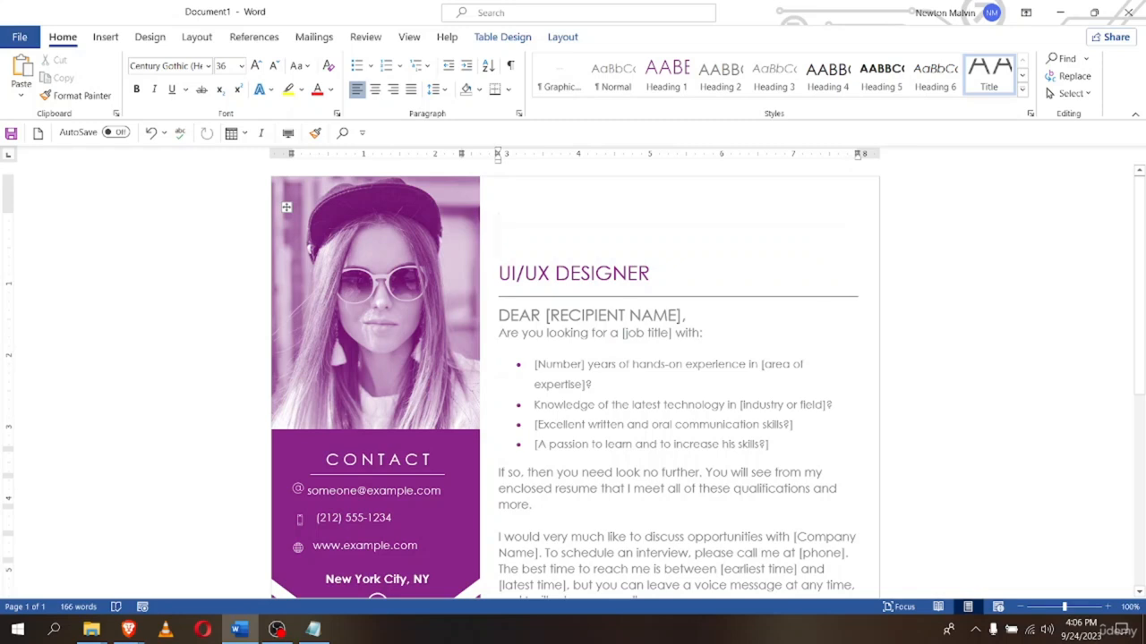
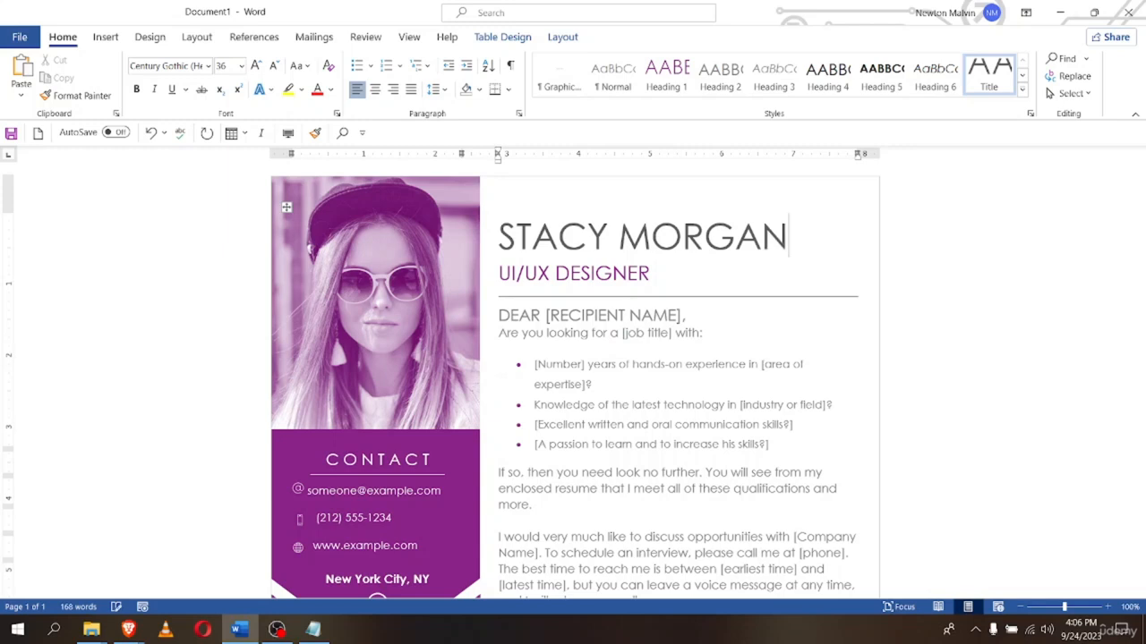
# Change the subtitle from UI/UX DESIGNER to WEB DESIGNER
pyautogui.tripleClick(653, 274)
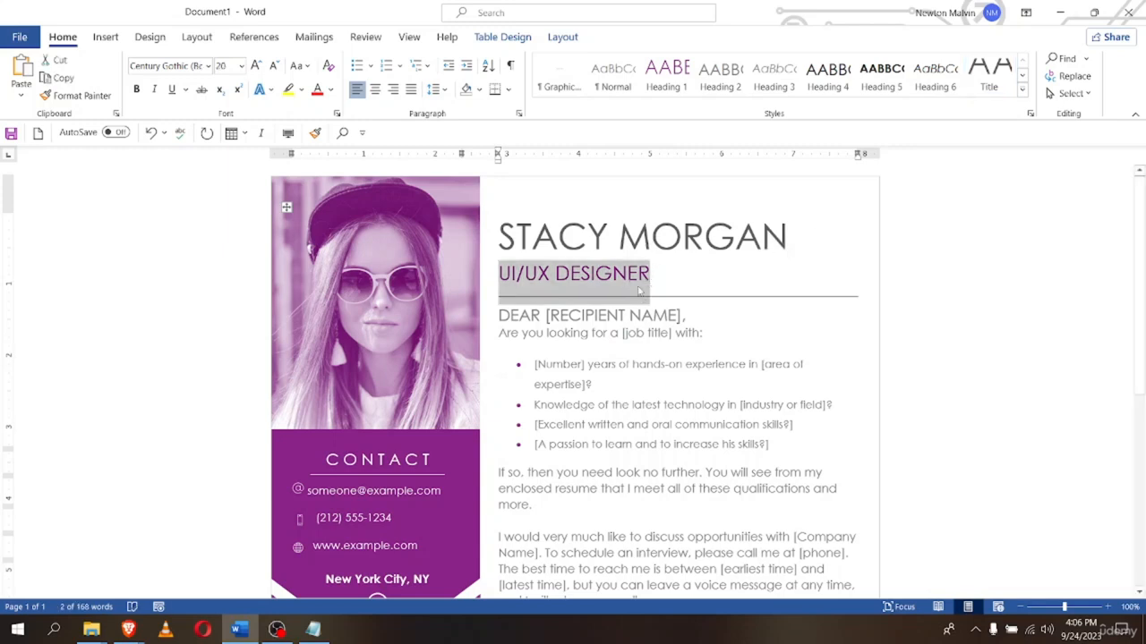
pyautogui.press('Delete')
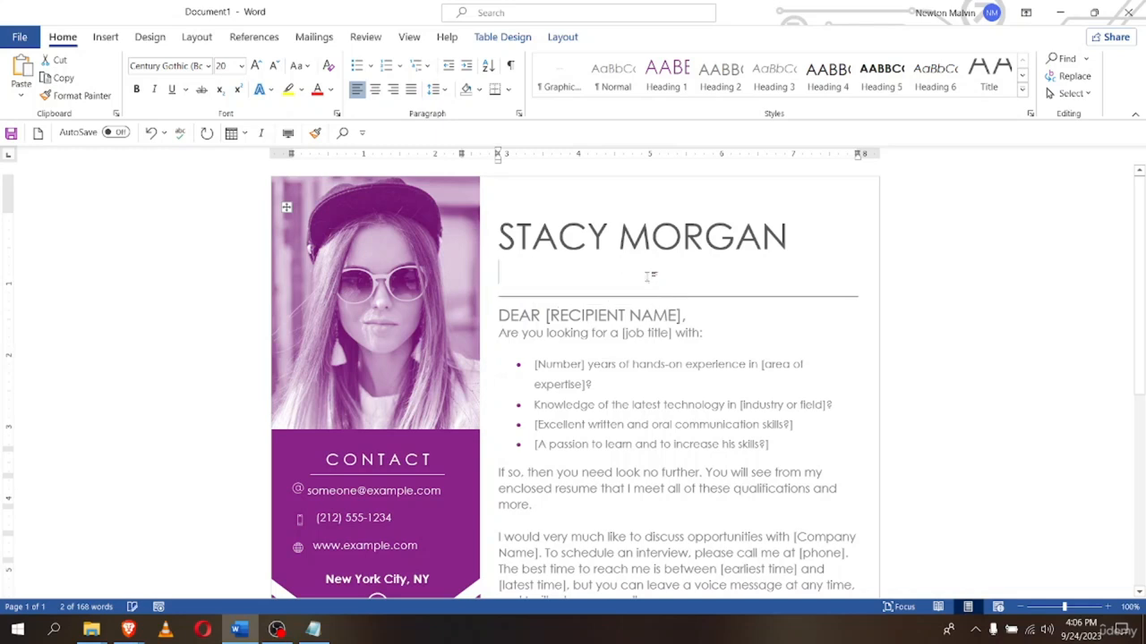
pyautogui.write('WE')
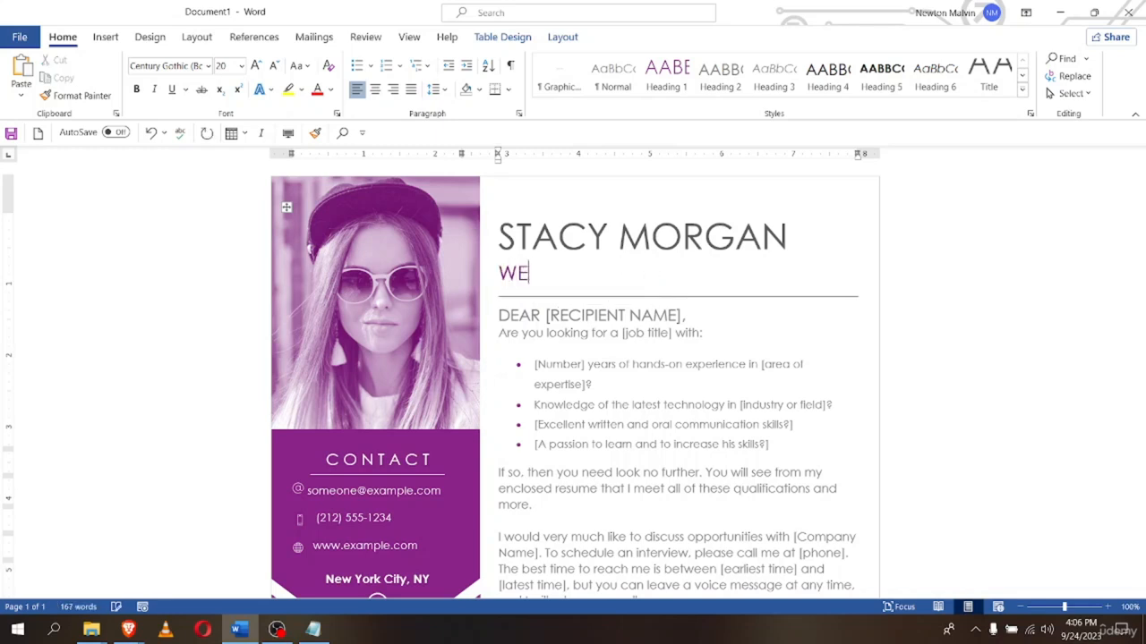
pyautogui.write('B DESIGNER')
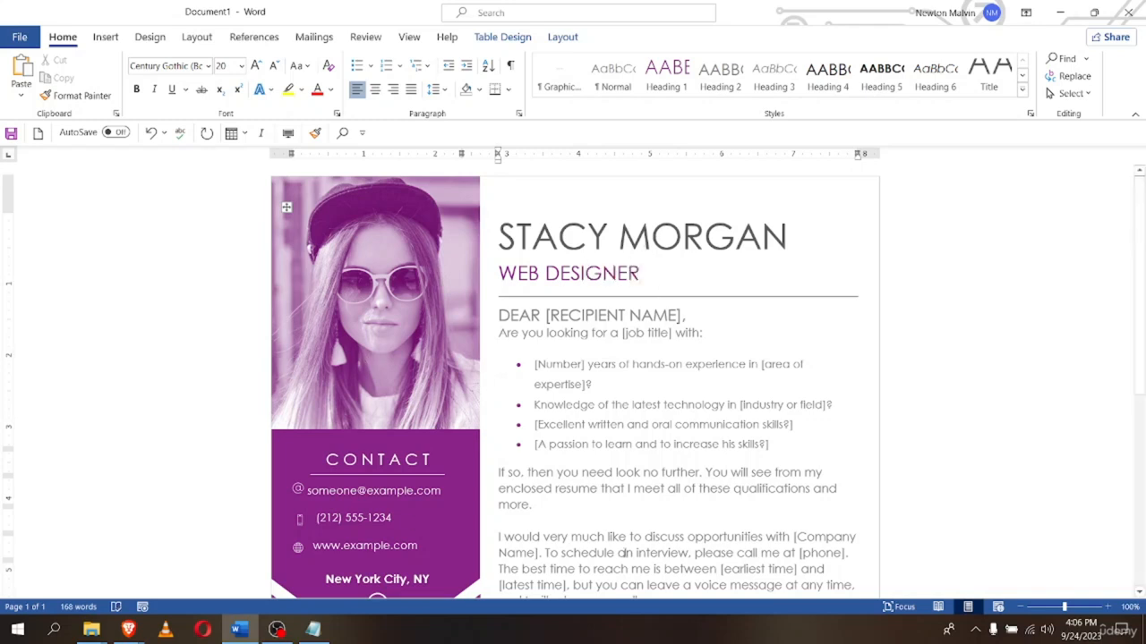
pyautogui.scroll(-2, 624, 553)
pyautogui.scroll(2, 787, 349)
pyautogui.click(867, 293)
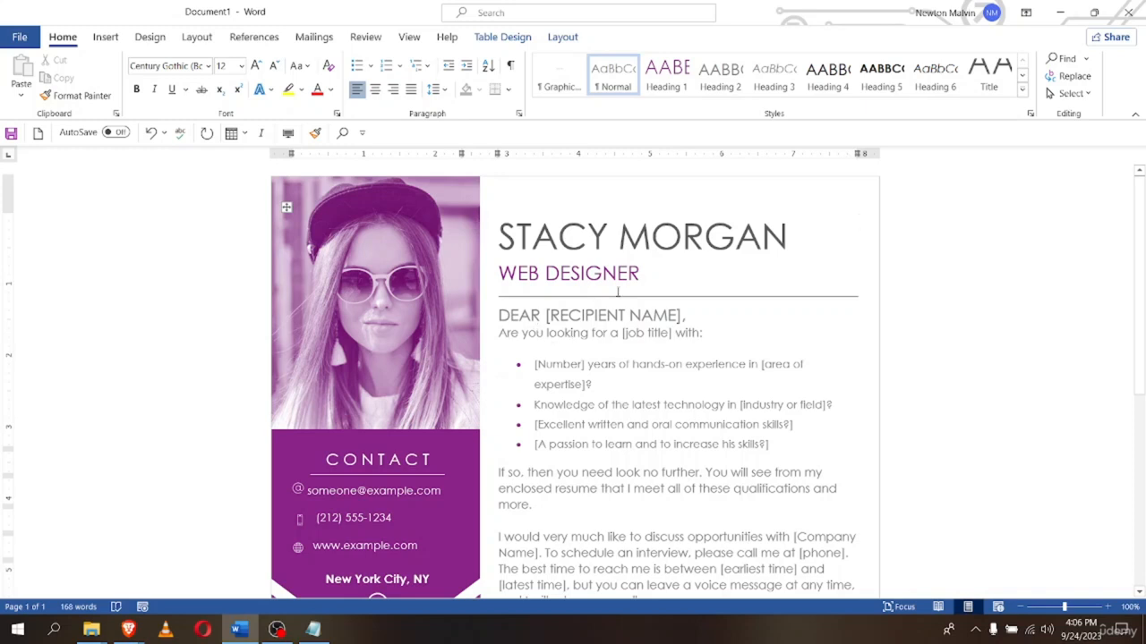
pyautogui.scroll(-1, 597, 281)
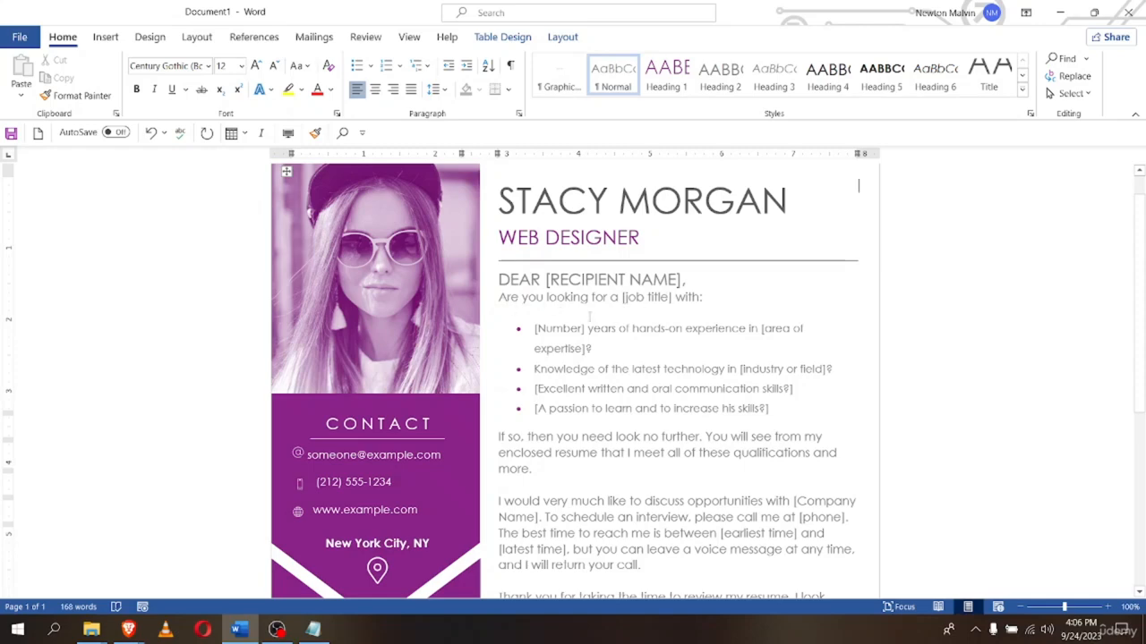
pyautogui.scroll(-5, 589, 316)
pyautogui.scroll(6, 518, 455)
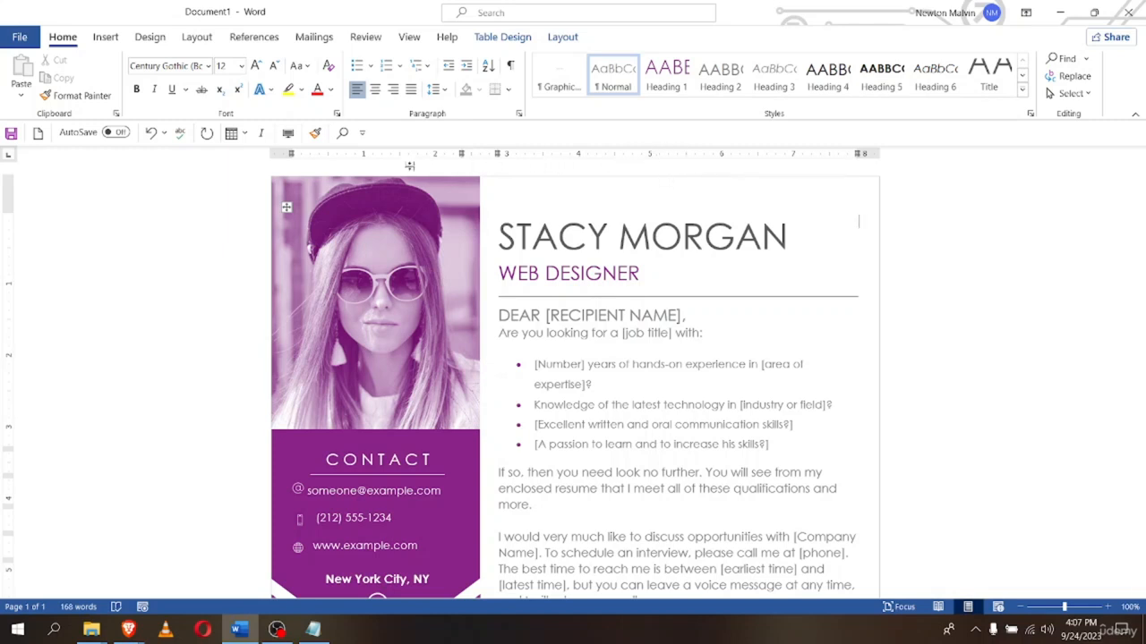
# Open Save As and target the Word Docments folder, keeping the applicant's name as file name
pyautogui.click(9, 43)
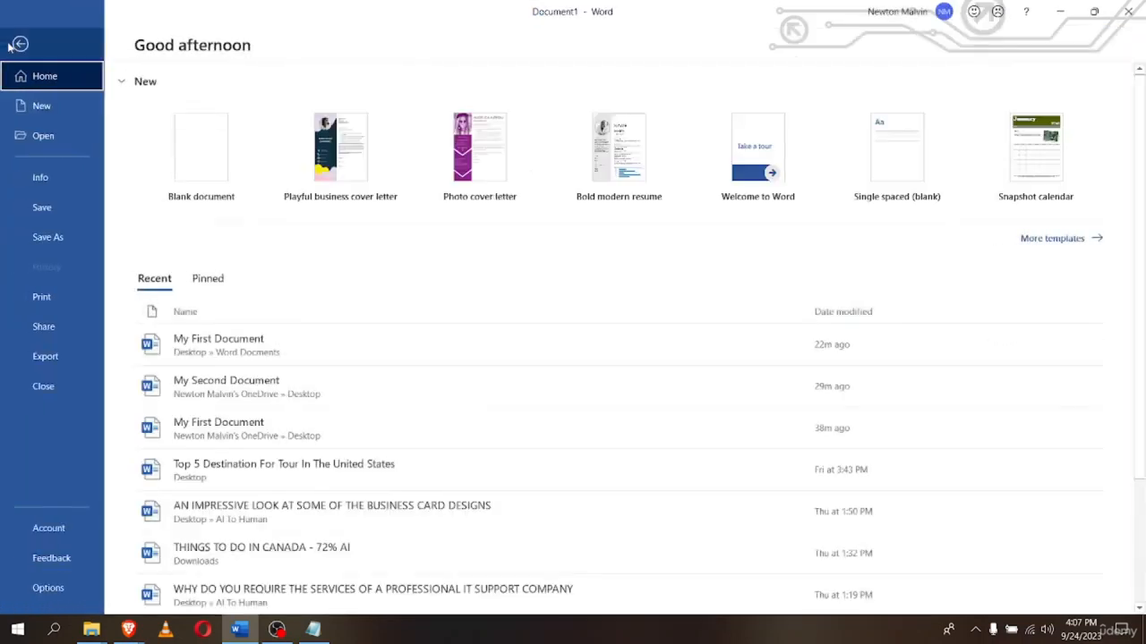
pyautogui.click(34, 142)
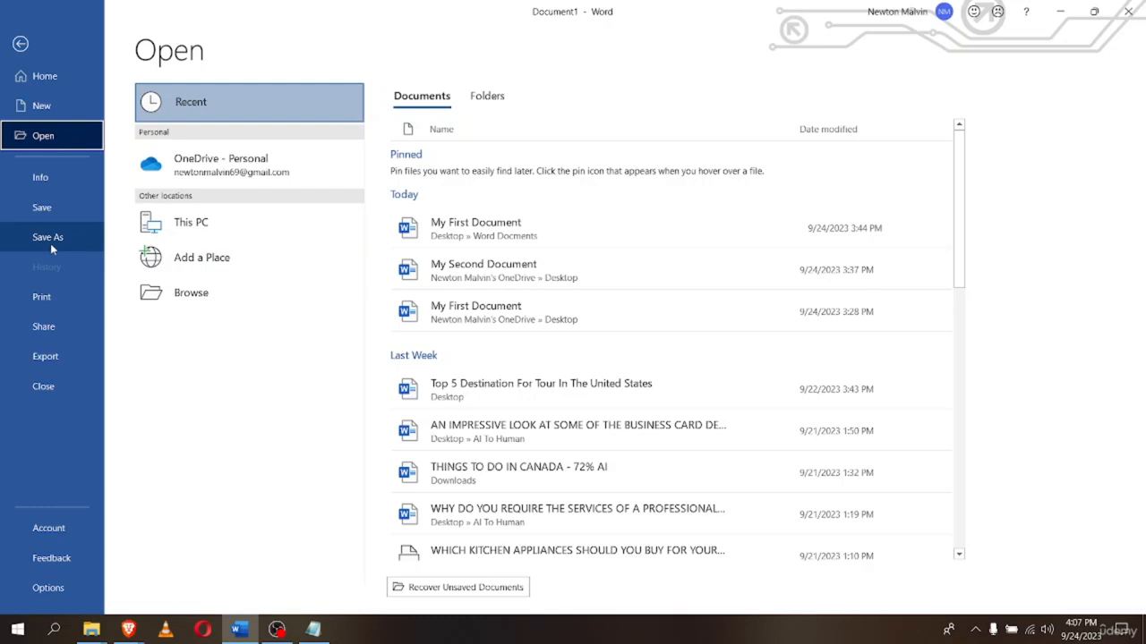
pyautogui.click(50, 244)
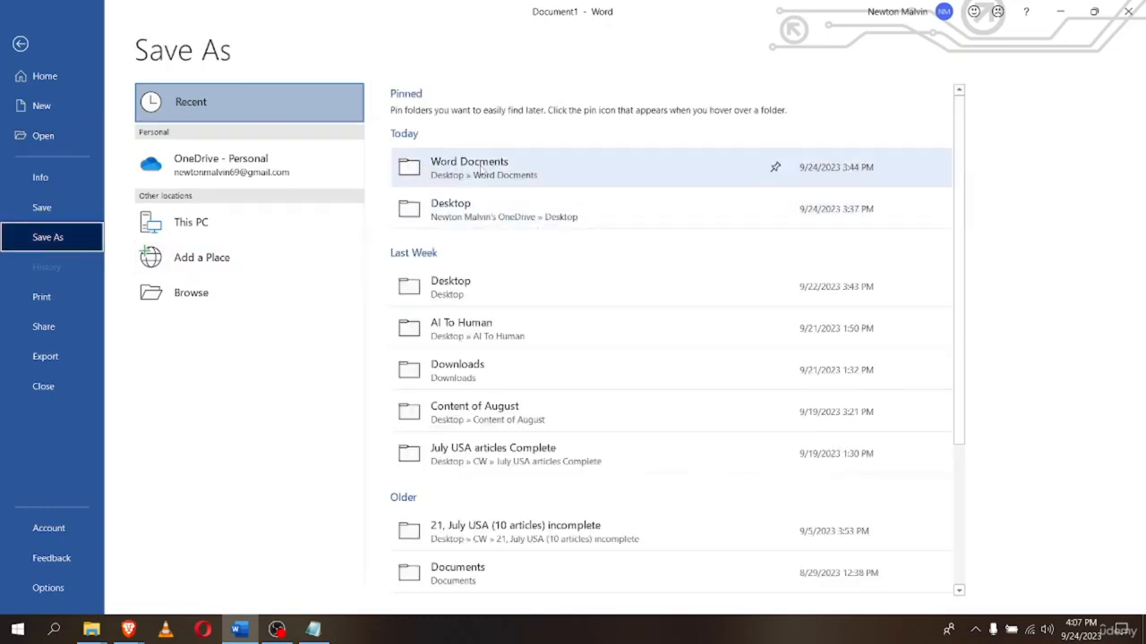
pyautogui.click(414, 167)
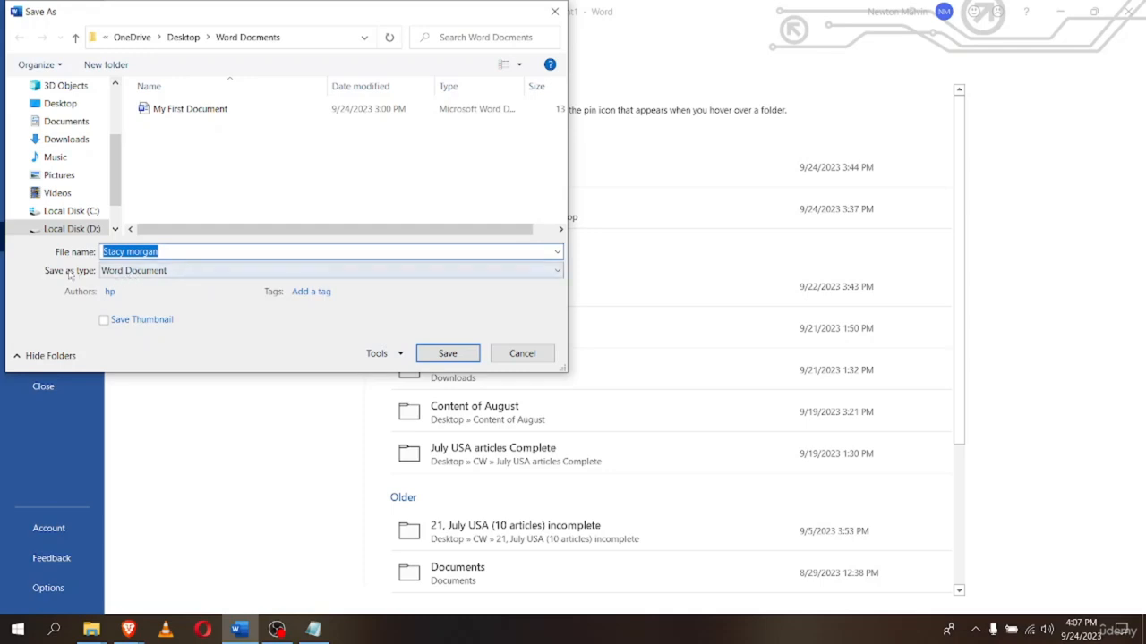
# Set the file type to Word Template and save it to Custom Office Templates
pyautogui.click(201, 276)
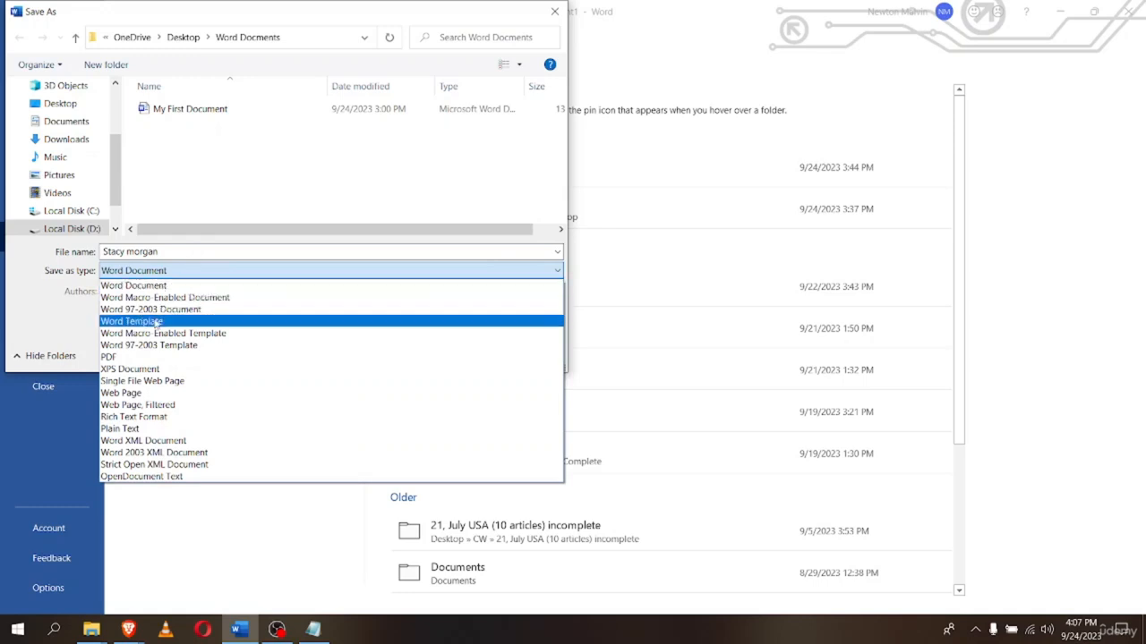
pyautogui.click(157, 322)
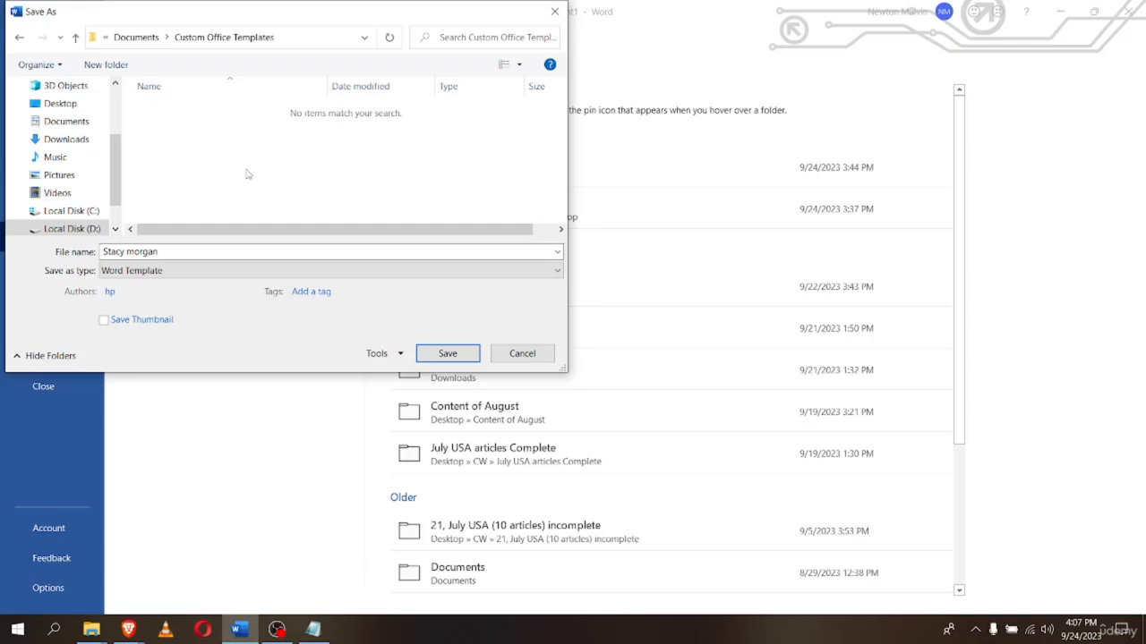
pyautogui.press('Return')
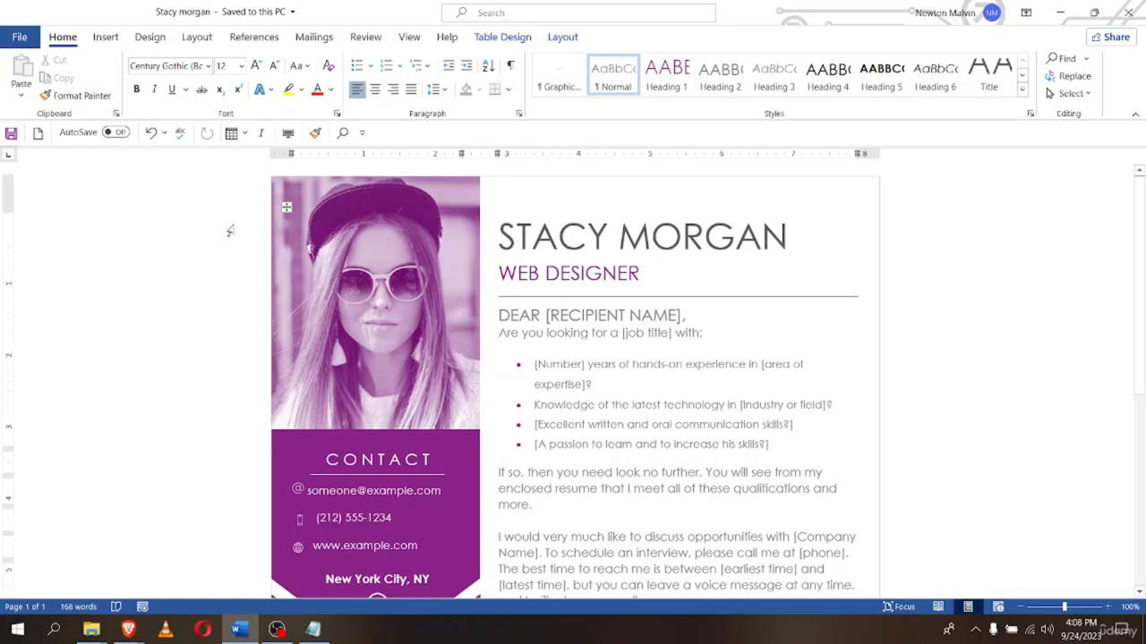
# Create Document2 from the saved cover letter template in the Personal templates
pyautogui.click(20, 39)
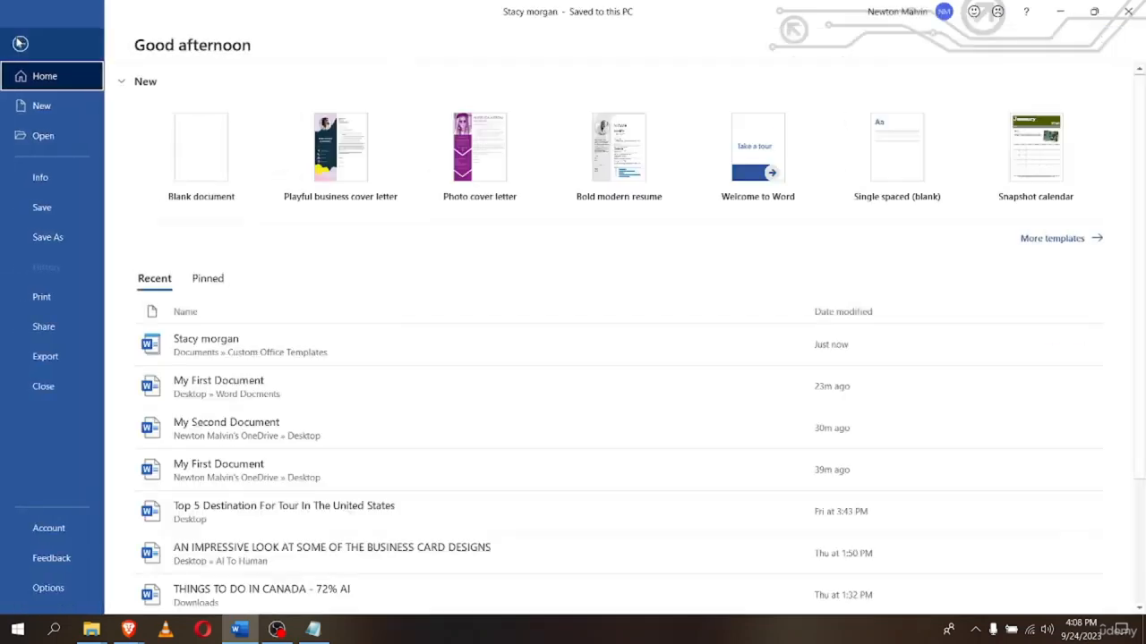
pyautogui.click(44, 104)
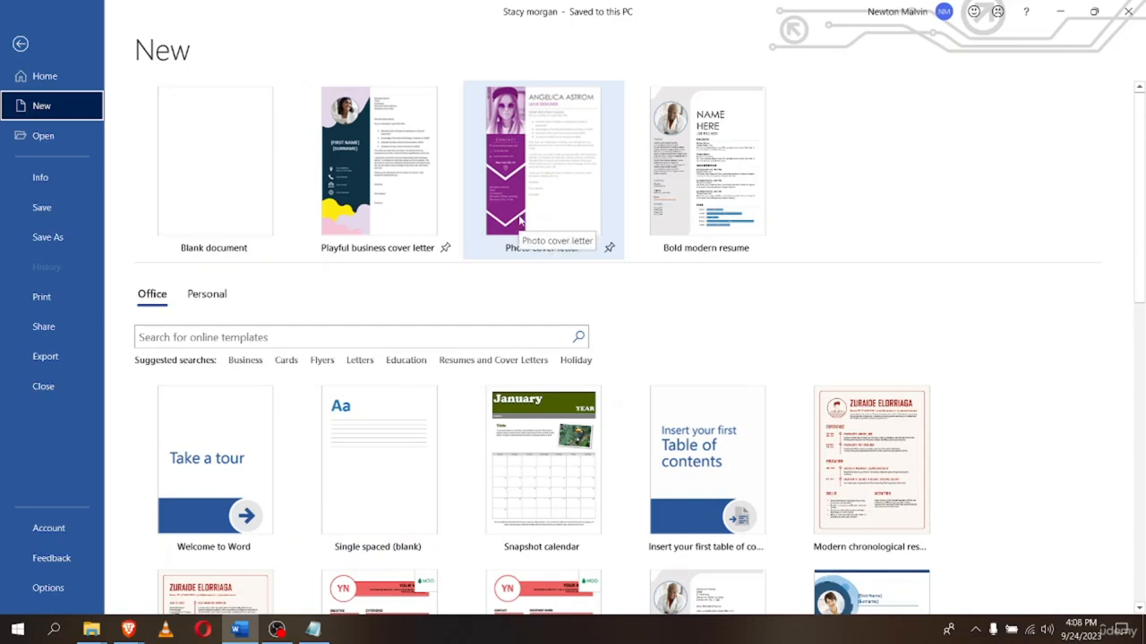
pyautogui.click(207, 295)
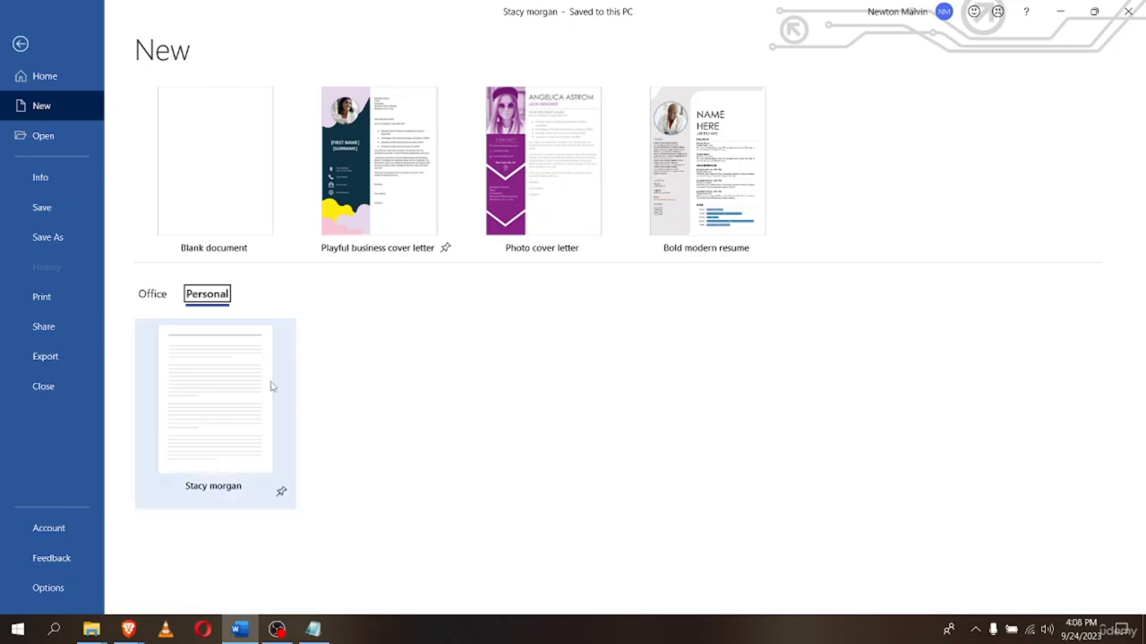
pyautogui.click(203, 407)
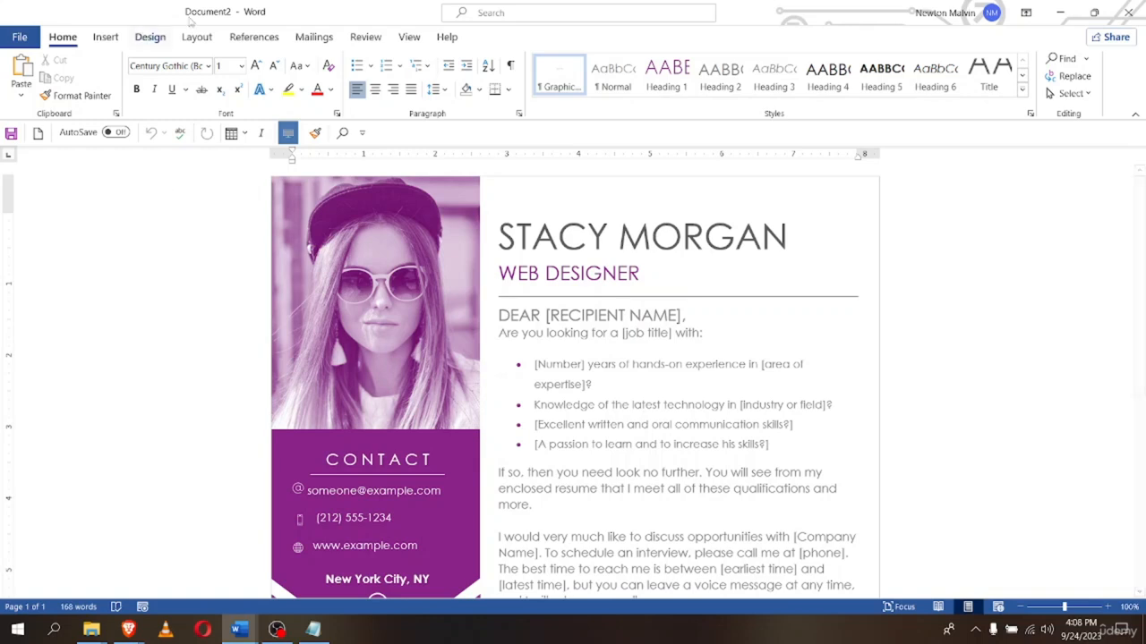
pyautogui.click(1007, 231)
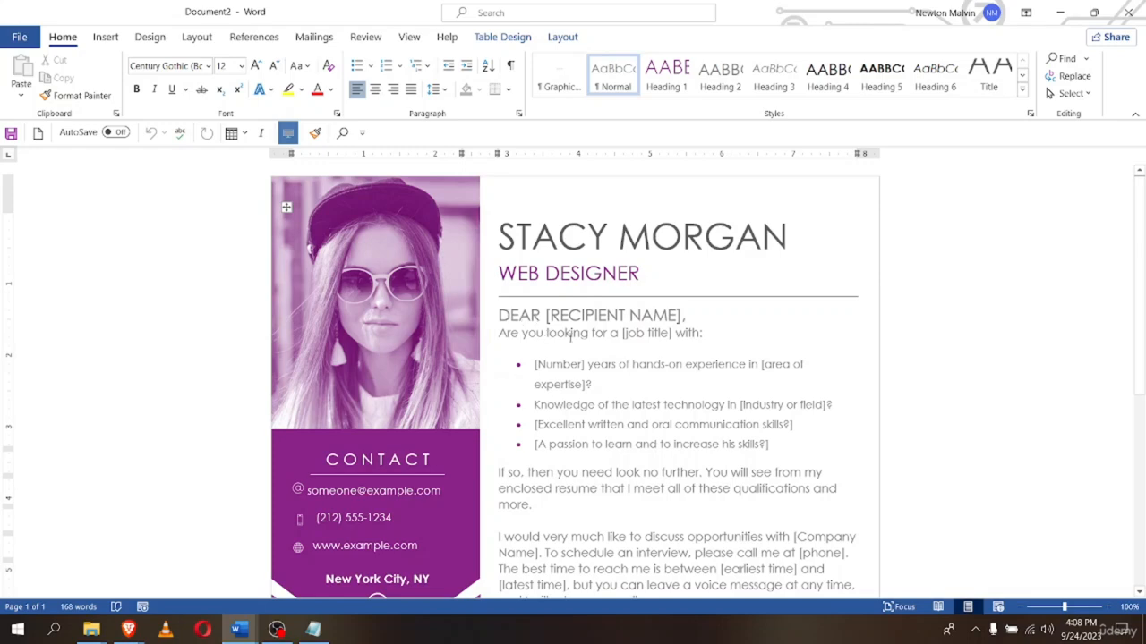
pyautogui.scroll(-8, 625, 424)
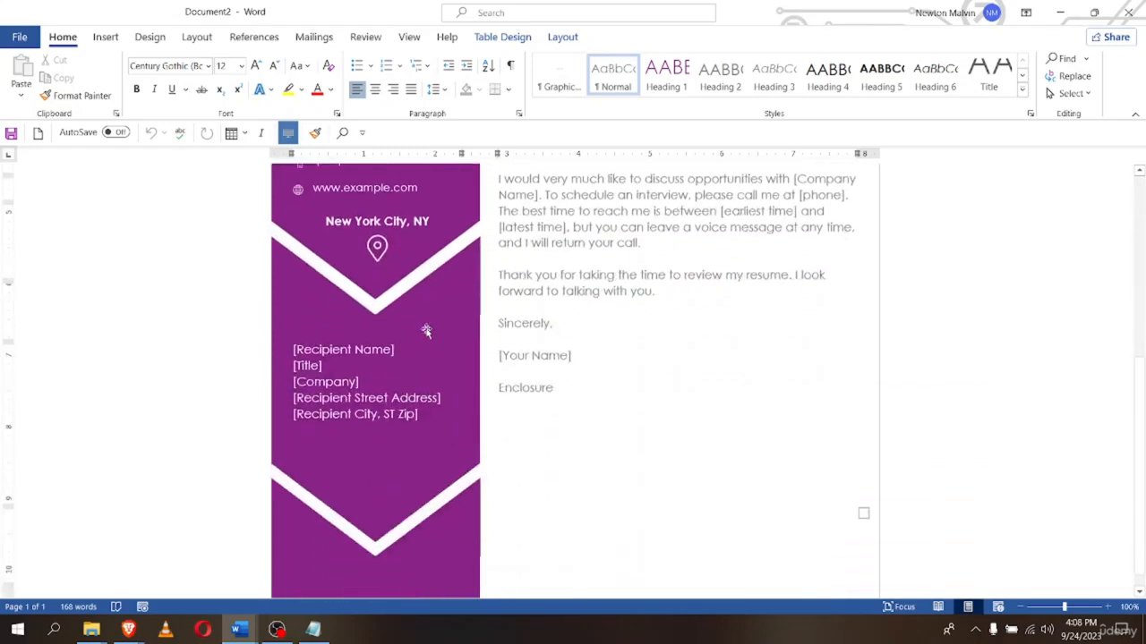
pyautogui.scroll(5, 400, 402)
pyautogui.scroll(3, 400, 402)
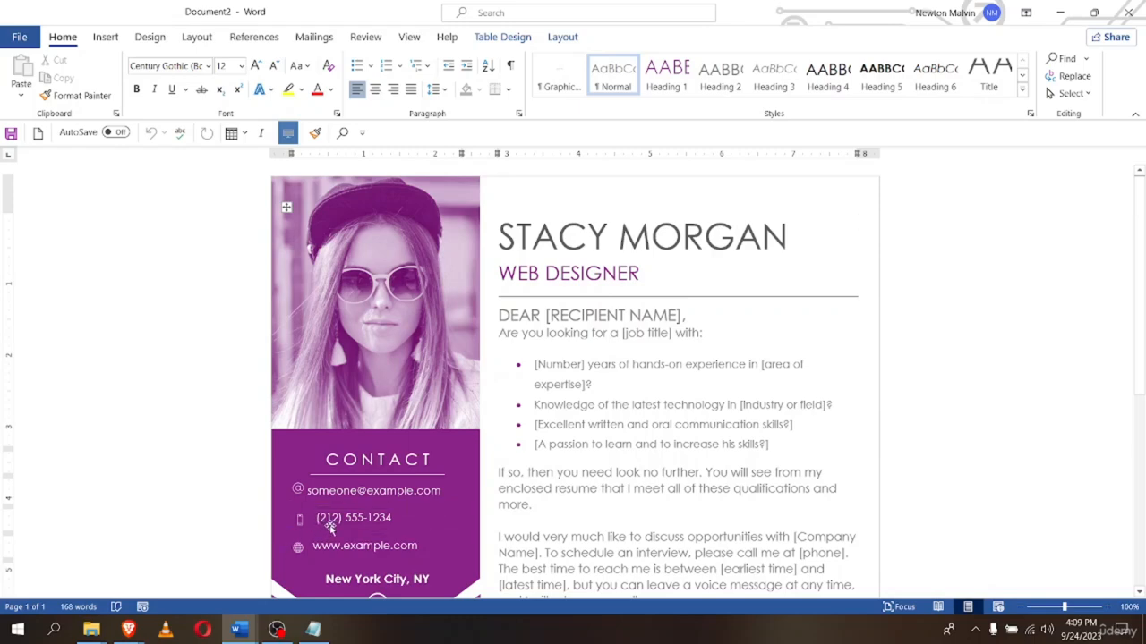
pyautogui.scroll(-3, 328, 523)
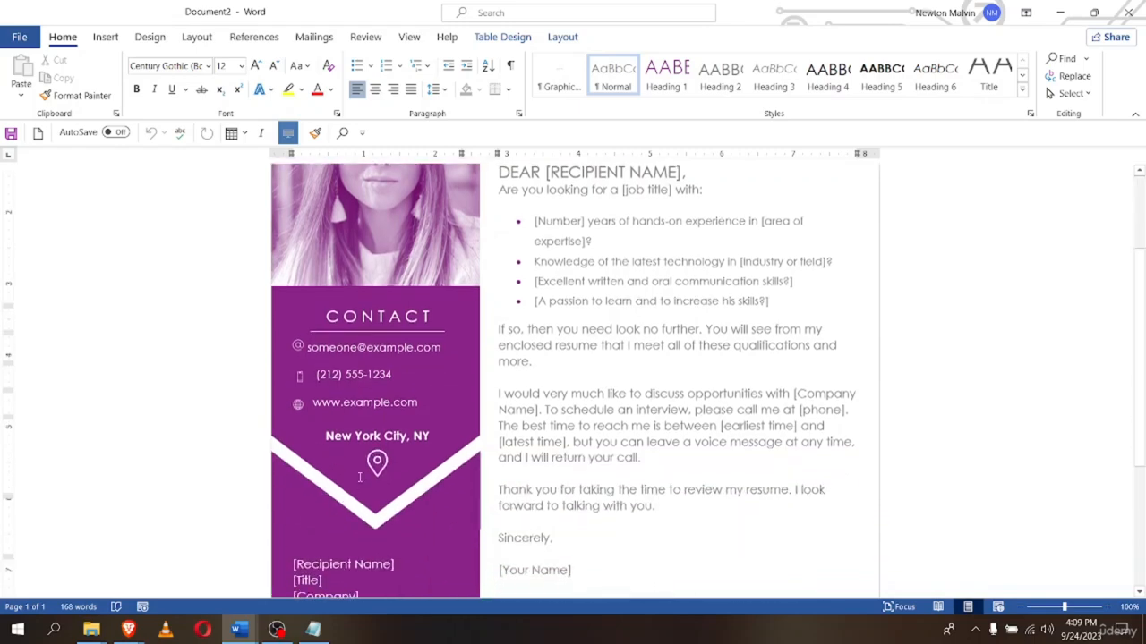
pyautogui.scroll(3, 359, 477)
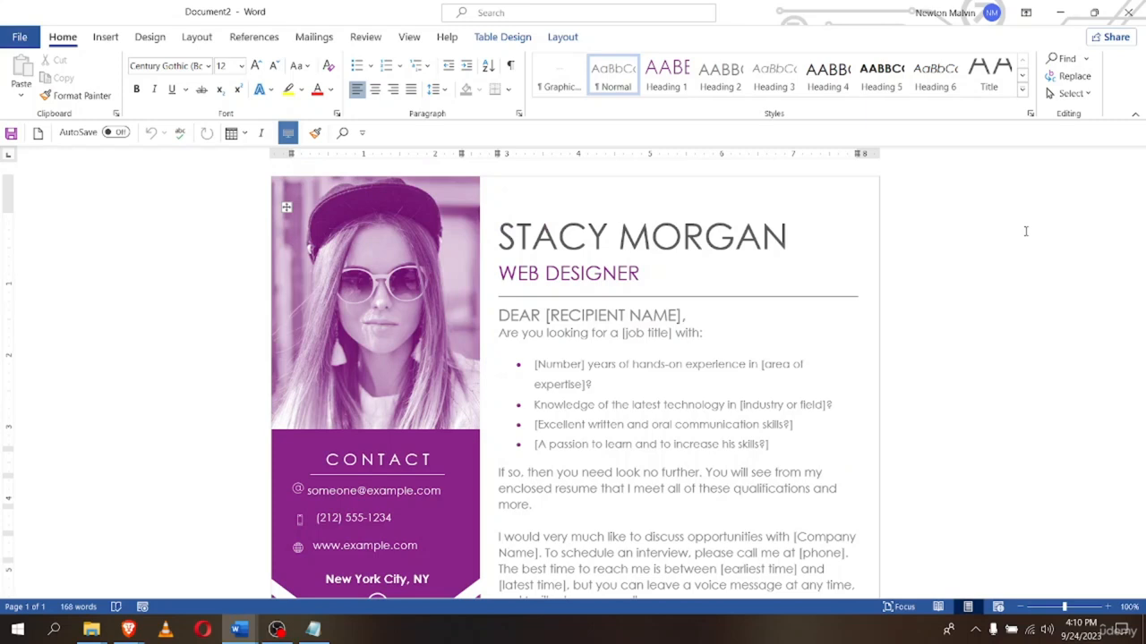
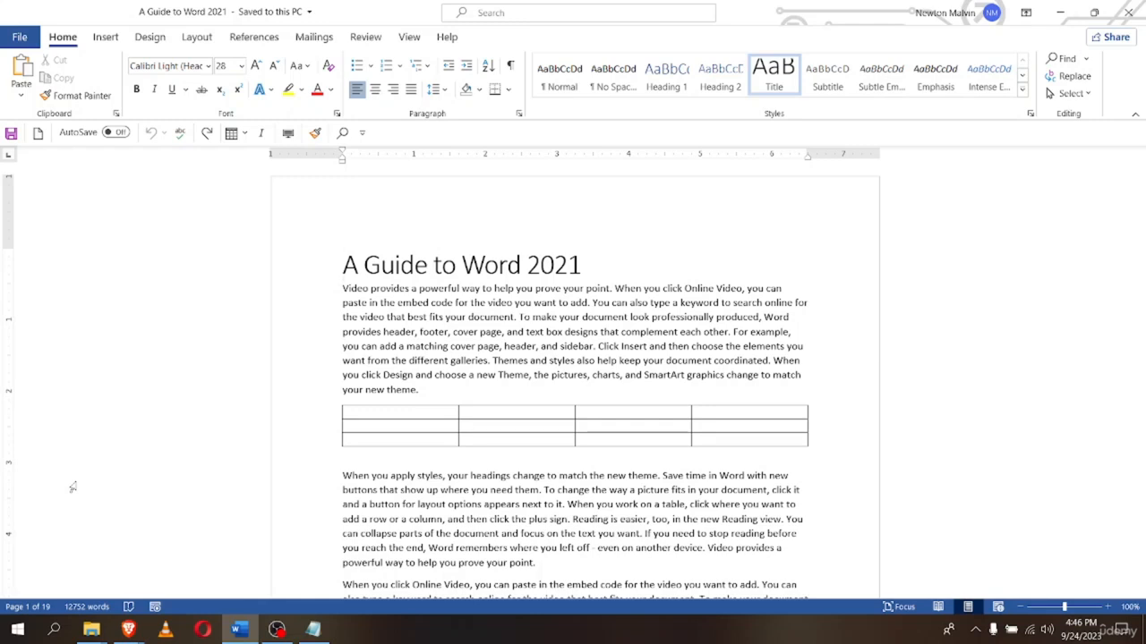
# Delete the empty last paragraph at the end of the document, then return to the top
pyautogui.hotkey('ctrl', 'End')
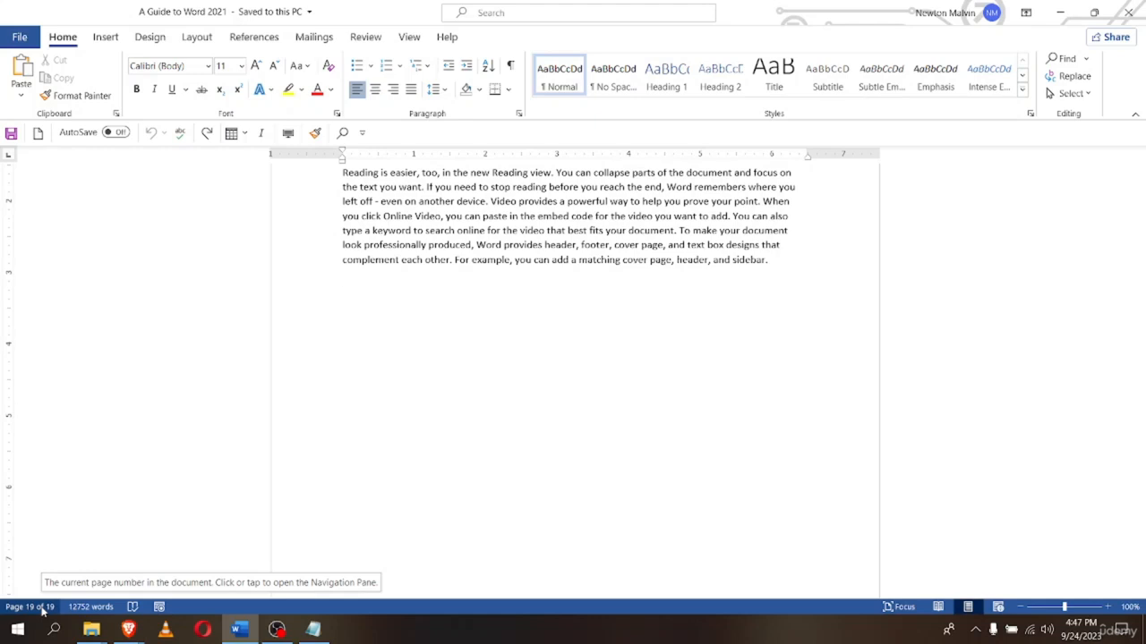
pyautogui.press('BackSpace')
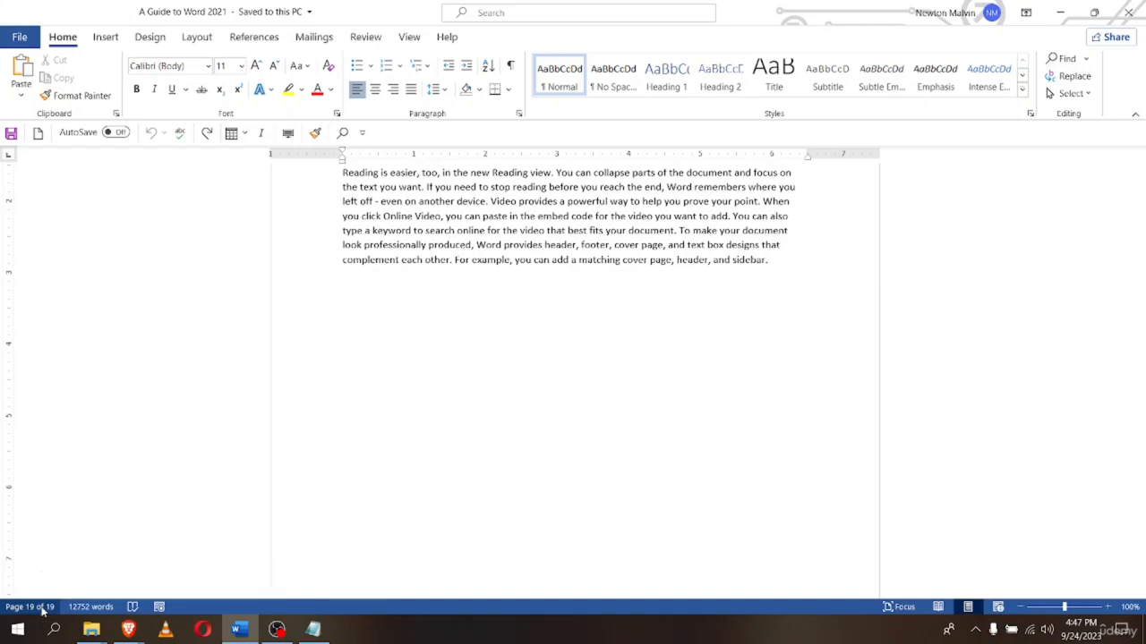
pyautogui.hotkey('ctrl', 'Home')
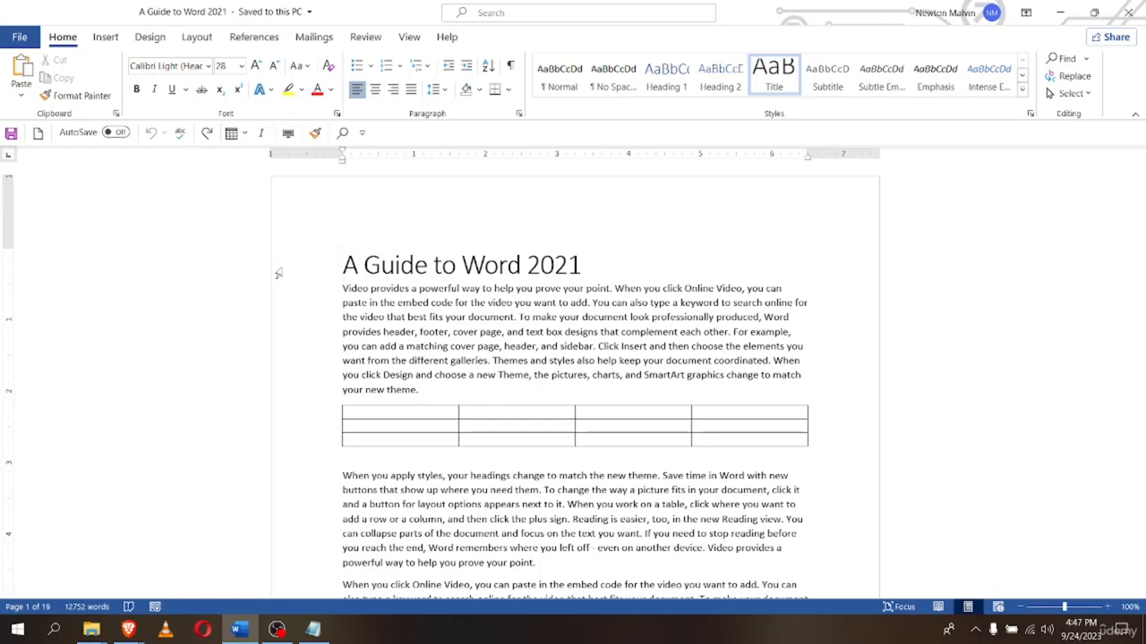
# Jump to line ends and the document start, and drag the scrollbar through the pages
pyautogui.press('End')
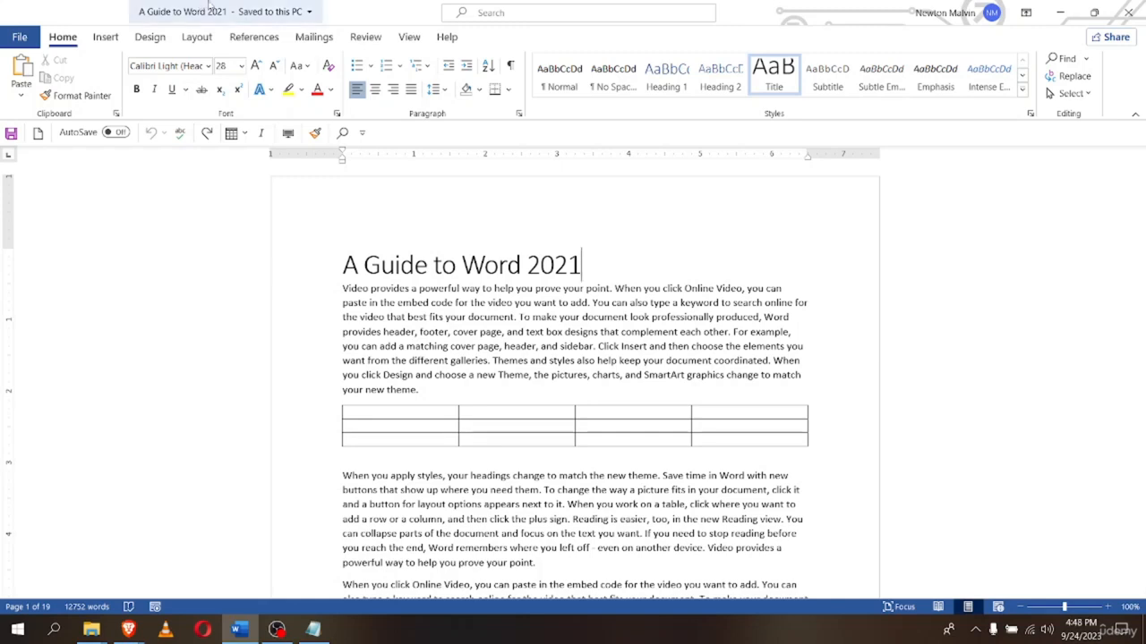
pyautogui.click(342, 287)
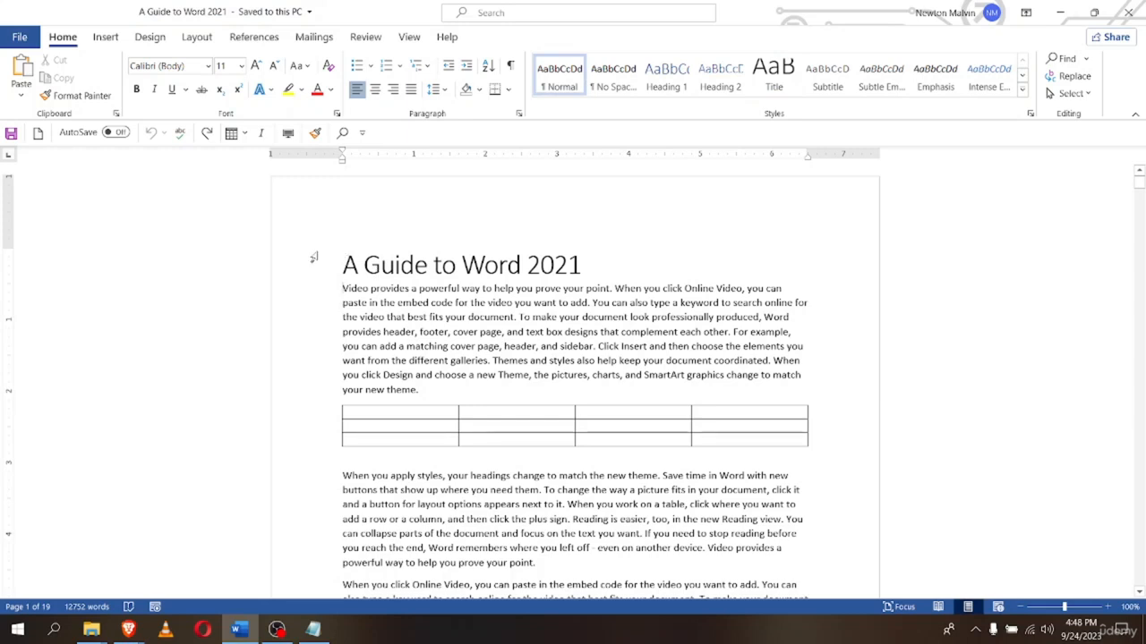
pyautogui.press('End')
pyautogui.hotkey('ctrl', 'Home')
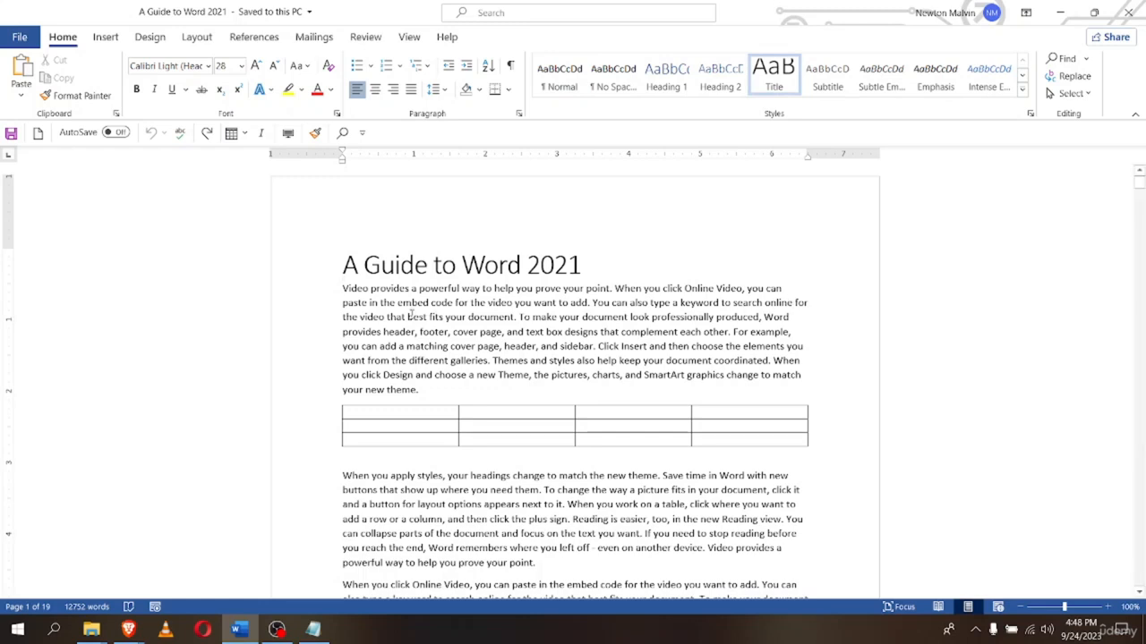
pyautogui.scroll(-2, 397, 348)
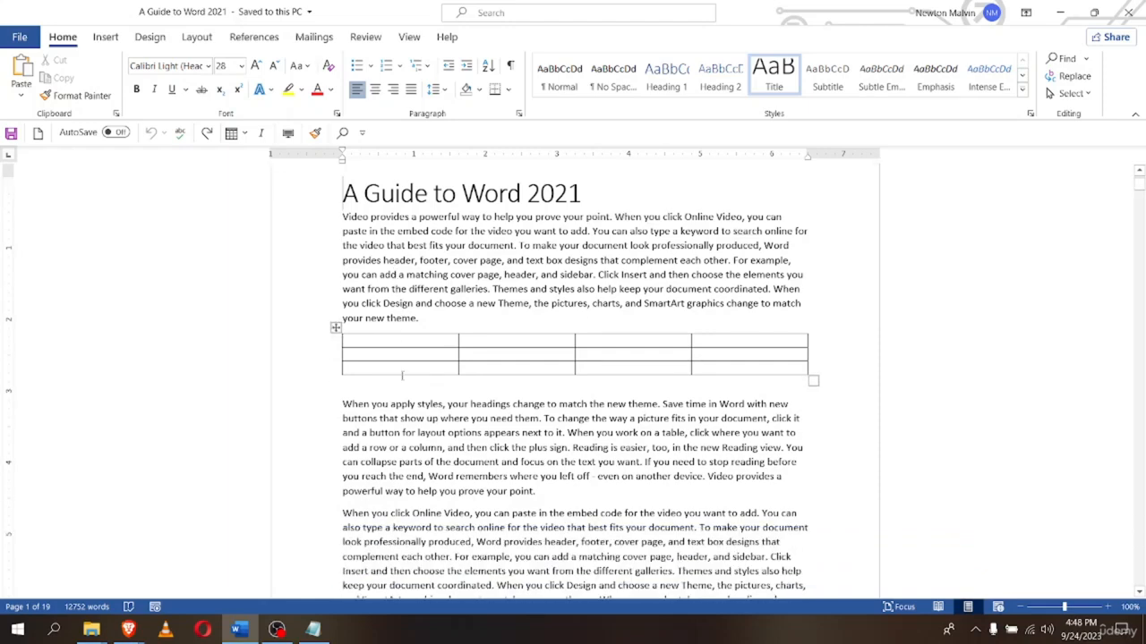
pyautogui.scroll(2, 401, 379)
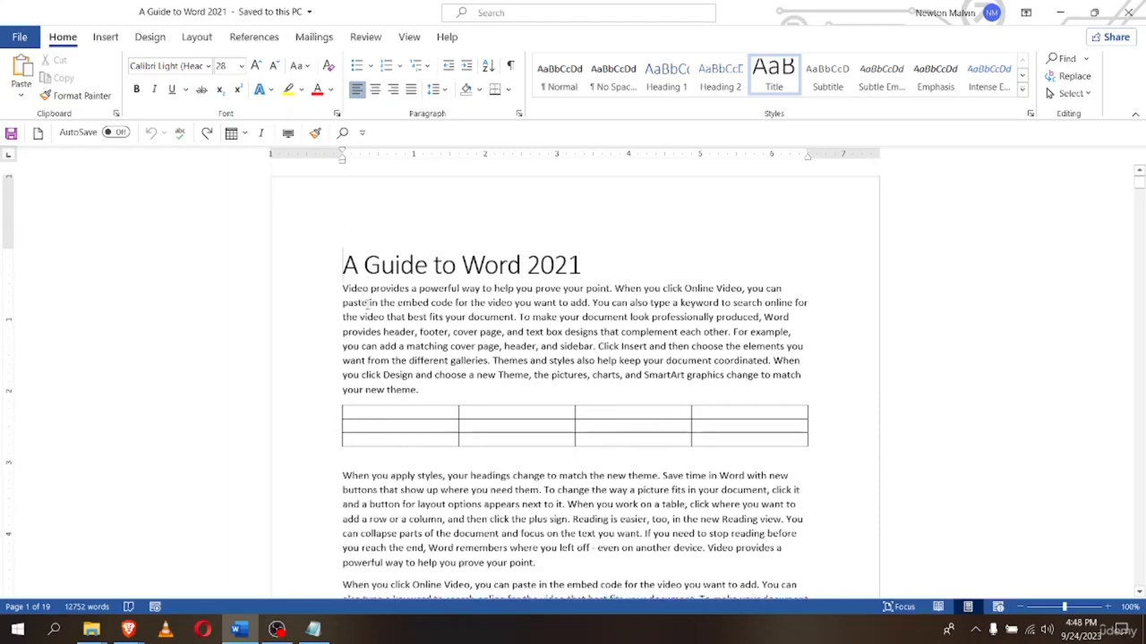
pyautogui.press('Down')
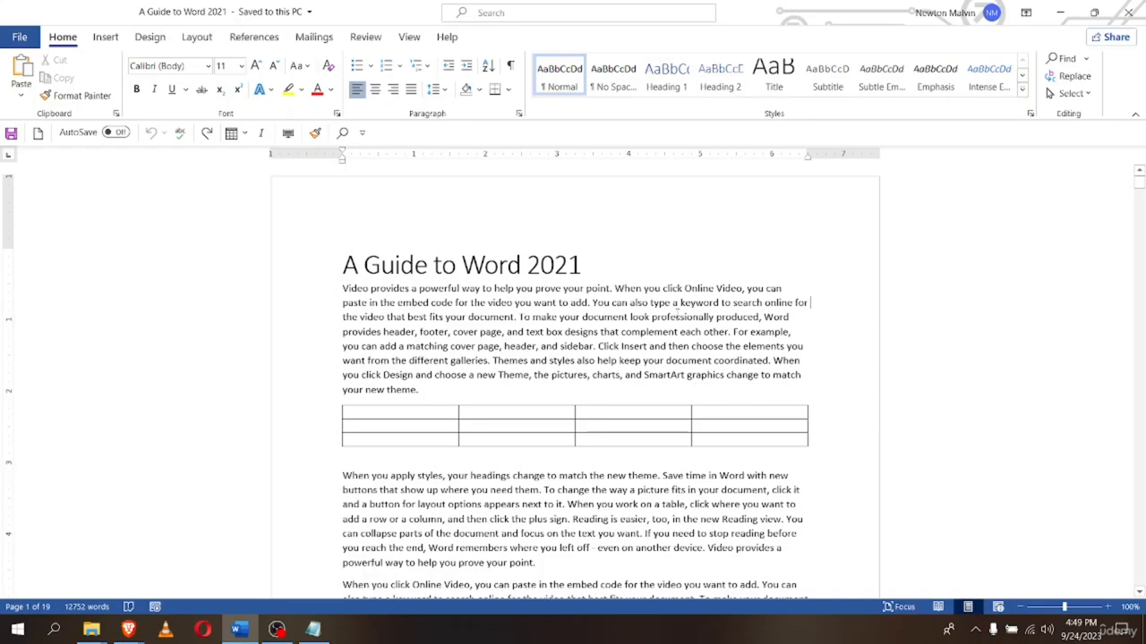
pyautogui.scroll(-5, 677, 312)
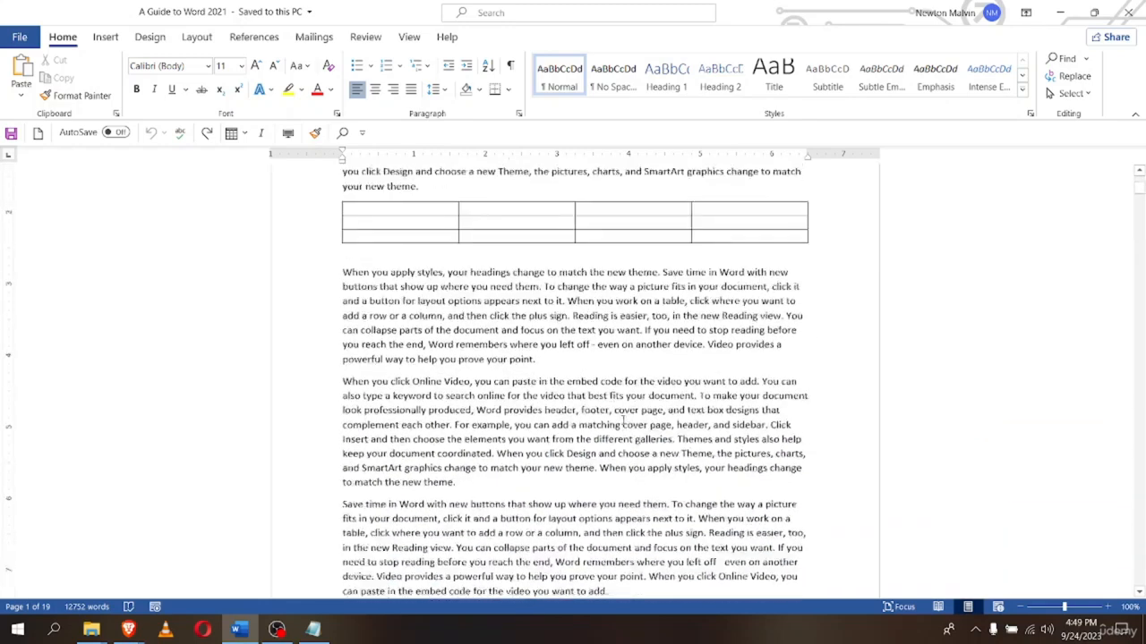
pyautogui.scroll(4, 618, 421)
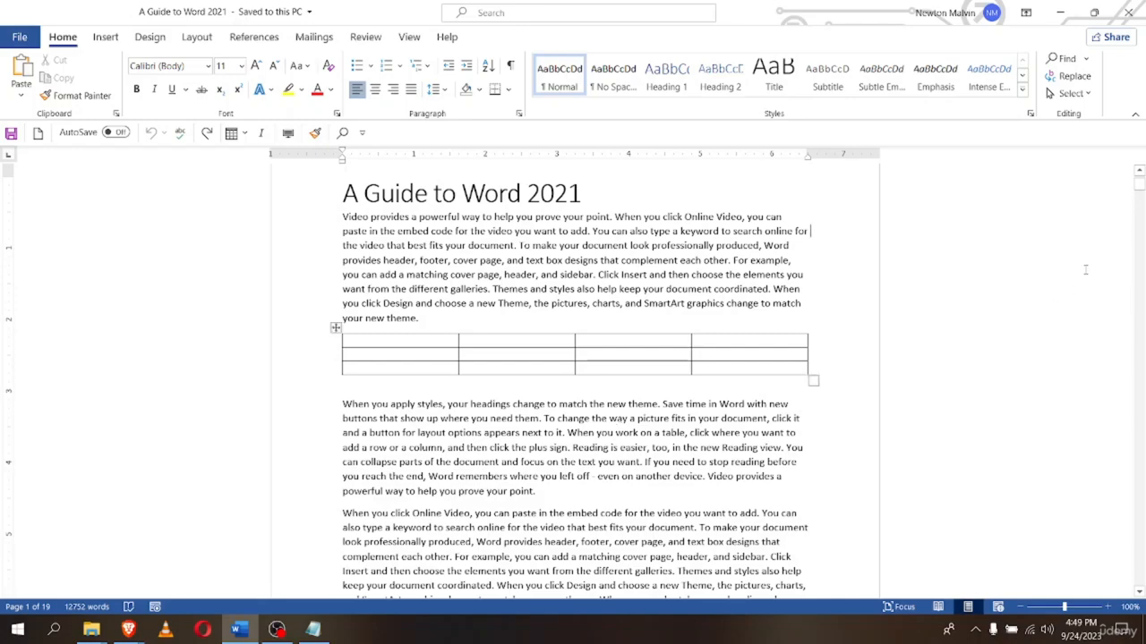
pyautogui.moveTo(1138, 183); pyautogui.dragTo(1140, 230)
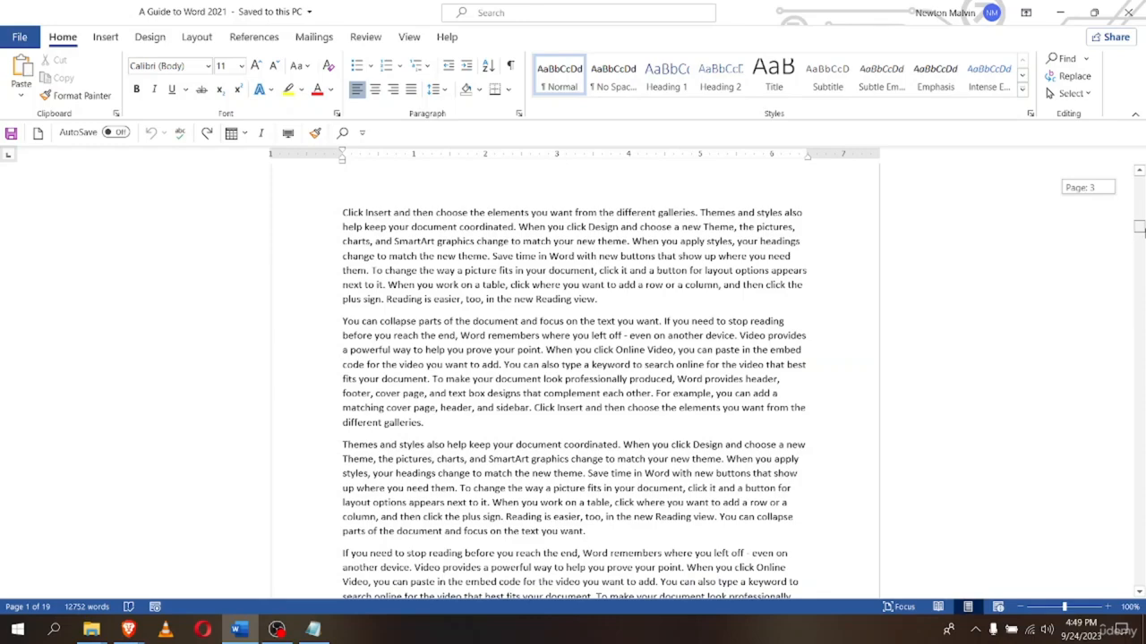
pyautogui.moveTo(1140, 230); pyautogui.dragTo(1140, 258)
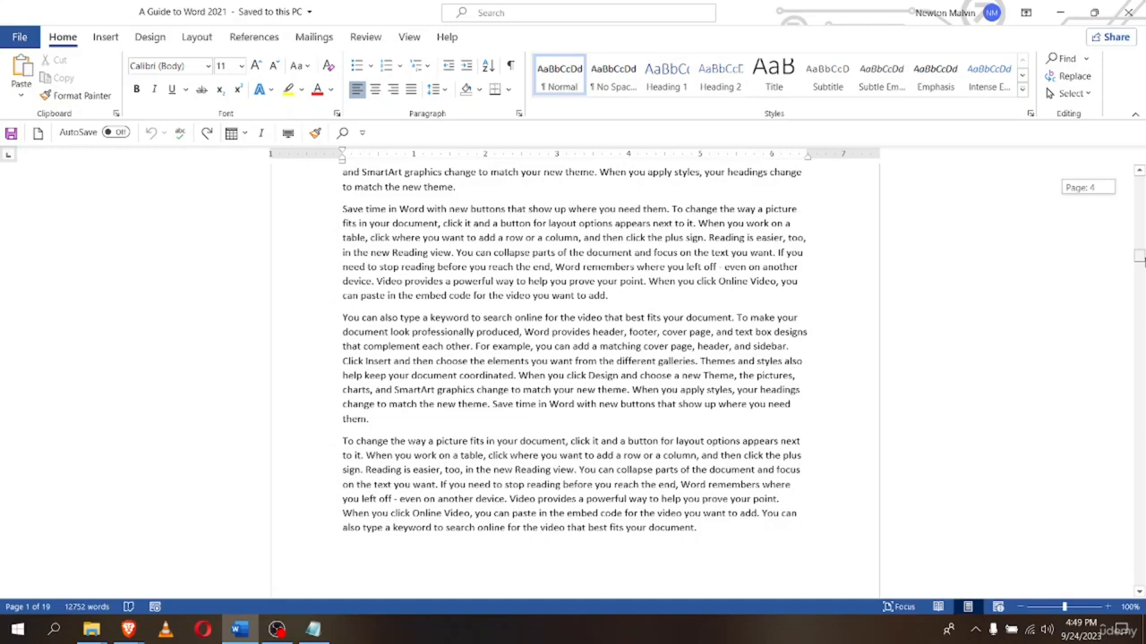
pyautogui.moveTo(1139, 258); pyautogui.dragTo(1139, 281)
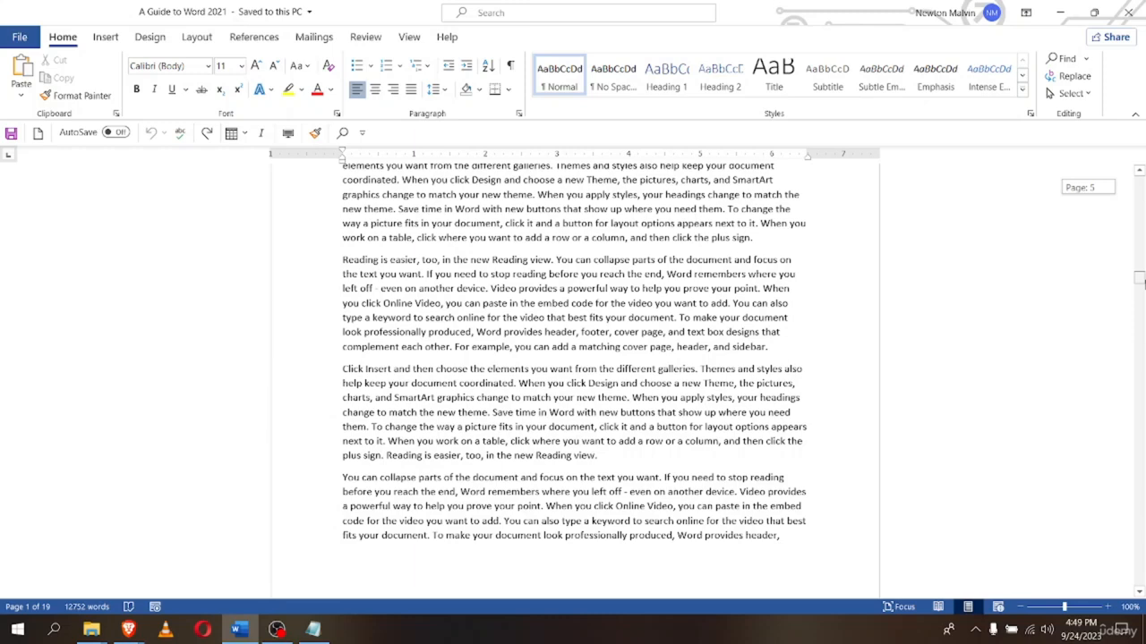
pyautogui.moveTo(1139, 280); pyautogui.dragTo(1139, 279)
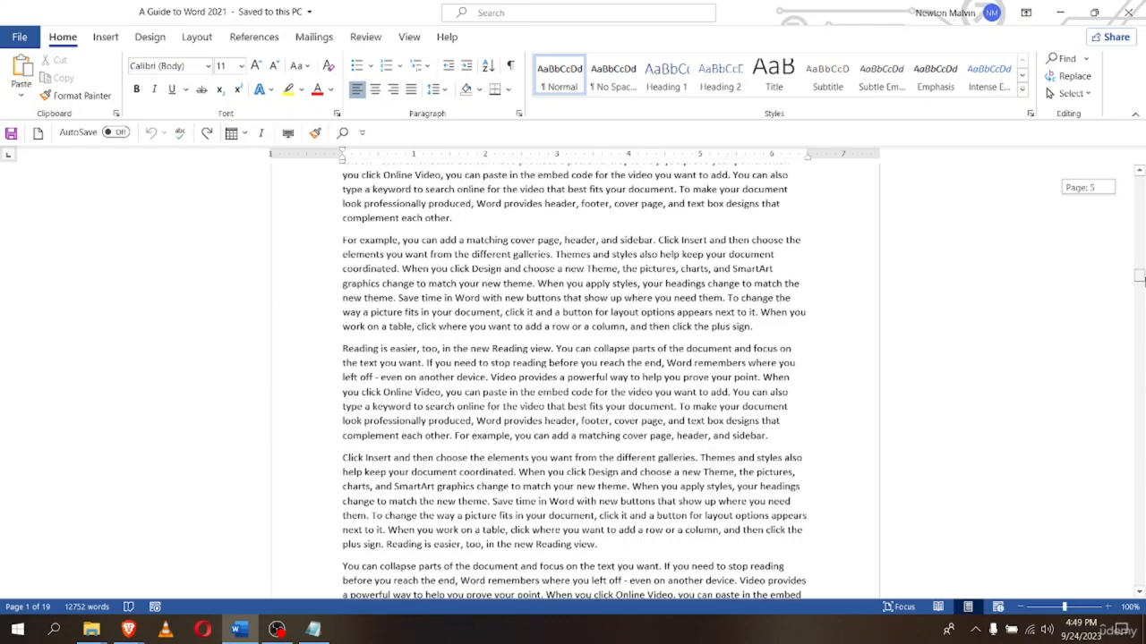
pyautogui.moveTo(1140, 280); pyautogui.dragTo(1142, 241)
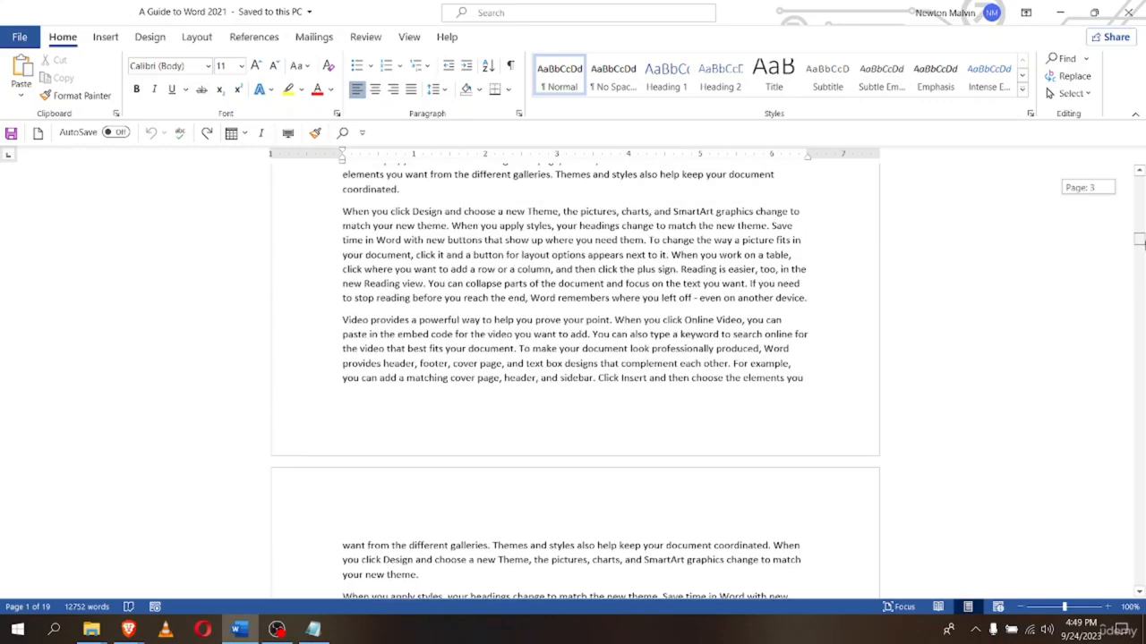
pyautogui.scroll(-15, 946, 252)
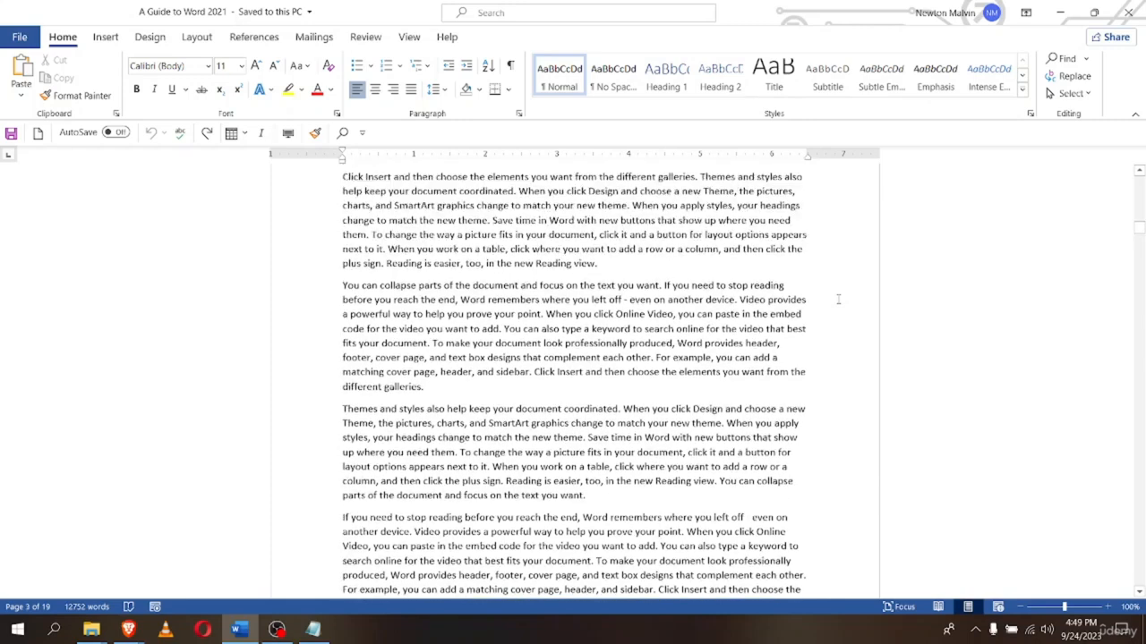
pyautogui.hotkey('ctrl', 'Home')
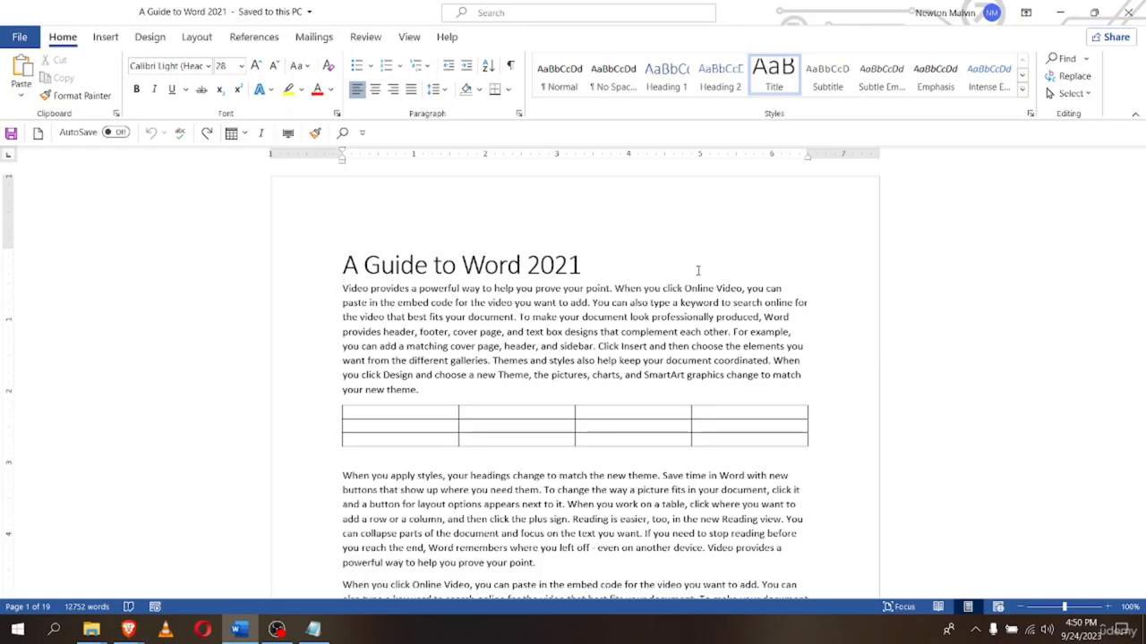
# Step forward and back through the table's cells with the arrow keys
pyautogui.press('Down')
pyautogui.press('Down')
pyautogui.press('Down')
pyautogui.press('Down')
pyautogui.press('Down')
pyautogui.press('Down')
pyautogui.press('Down')
pyautogui.press('Down')
pyautogui.press('Down')
pyautogui.press('Right')
pyautogui.press('Right')
pyautogui.press('Right')
pyautogui.press('Right')
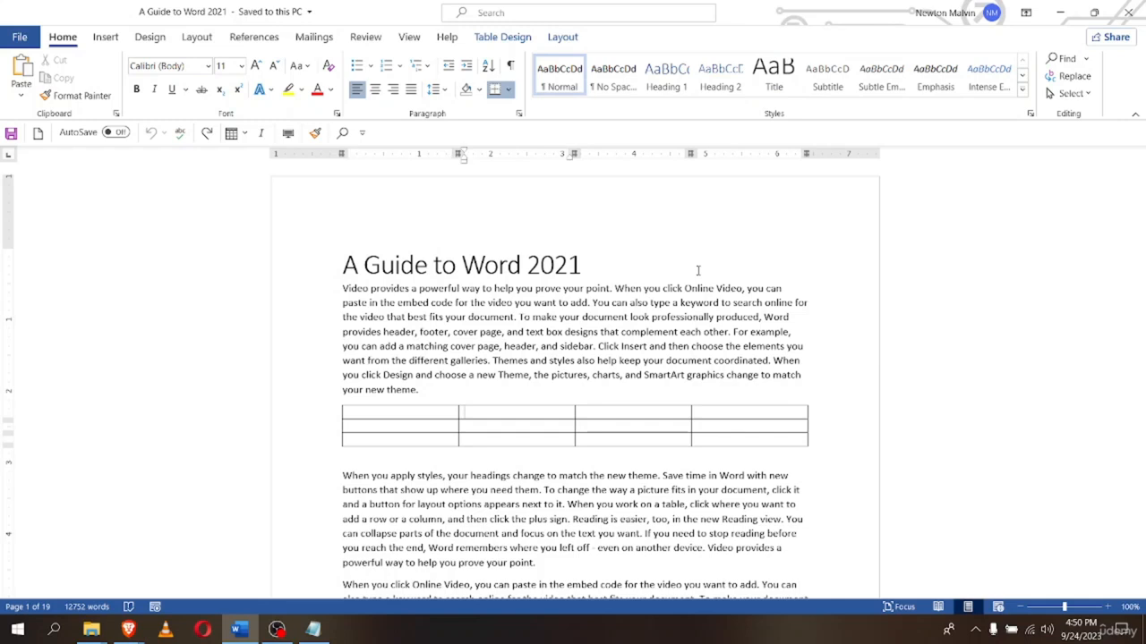
pyautogui.press('Right')
pyautogui.press('Right')
pyautogui.press('Right')
pyautogui.press('Right')
pyautogui.press('Right')
pyautogui.press('Right')
pyautogui.press('Right')
pyautogui.press('Right')
pyautogui.press('Right')
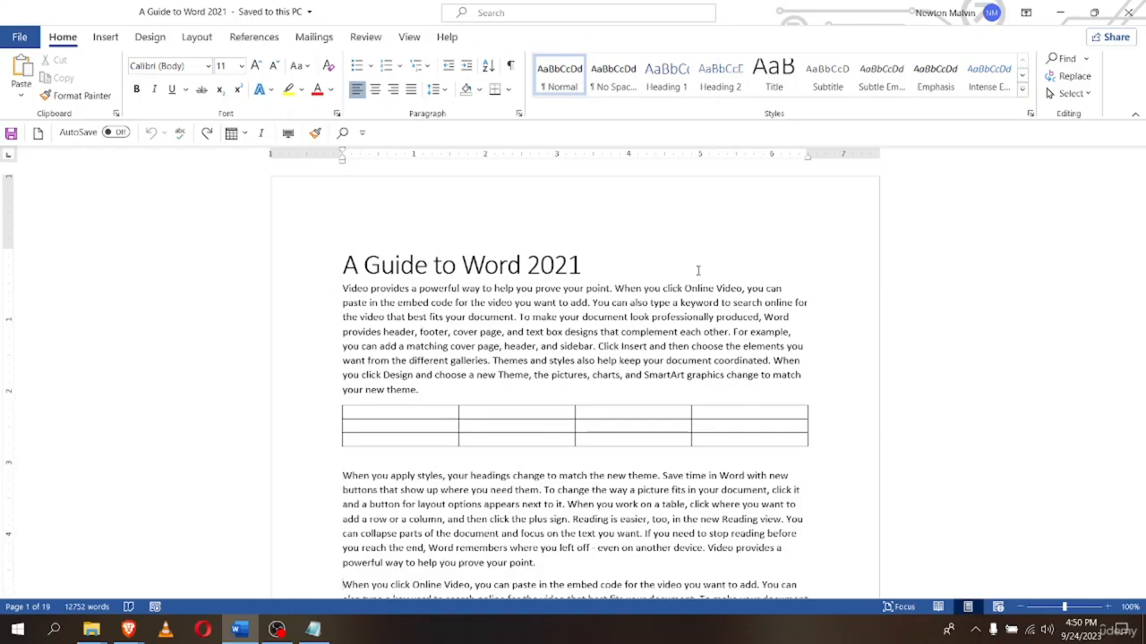
pyautogui.scroll(-1, 697, 270)
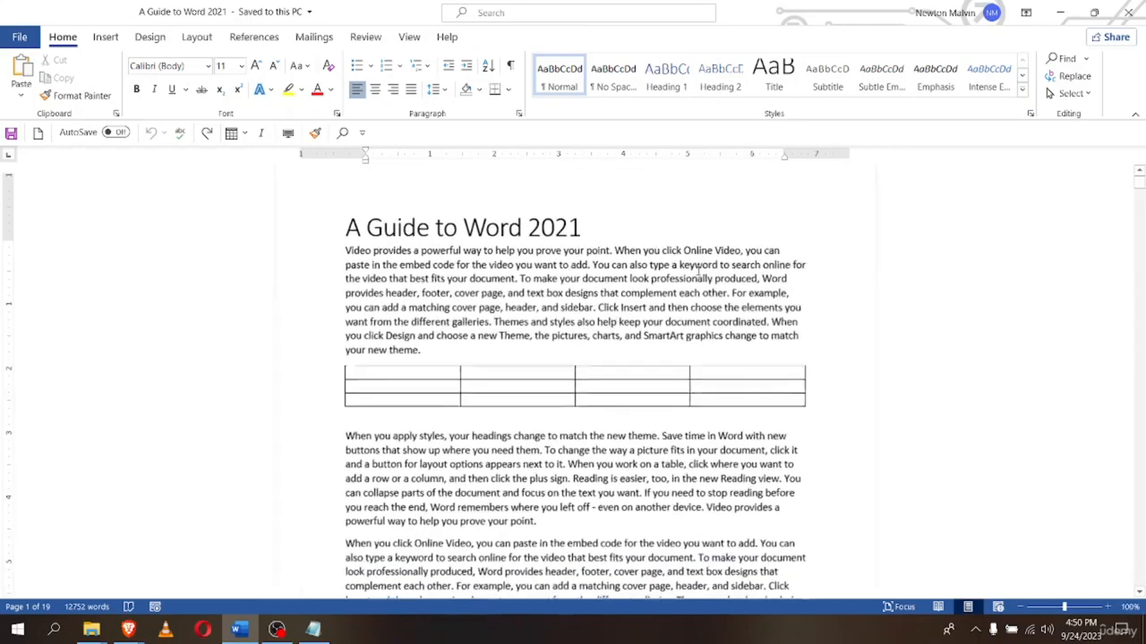
pyautogui.scroll(-2, 697, 270)
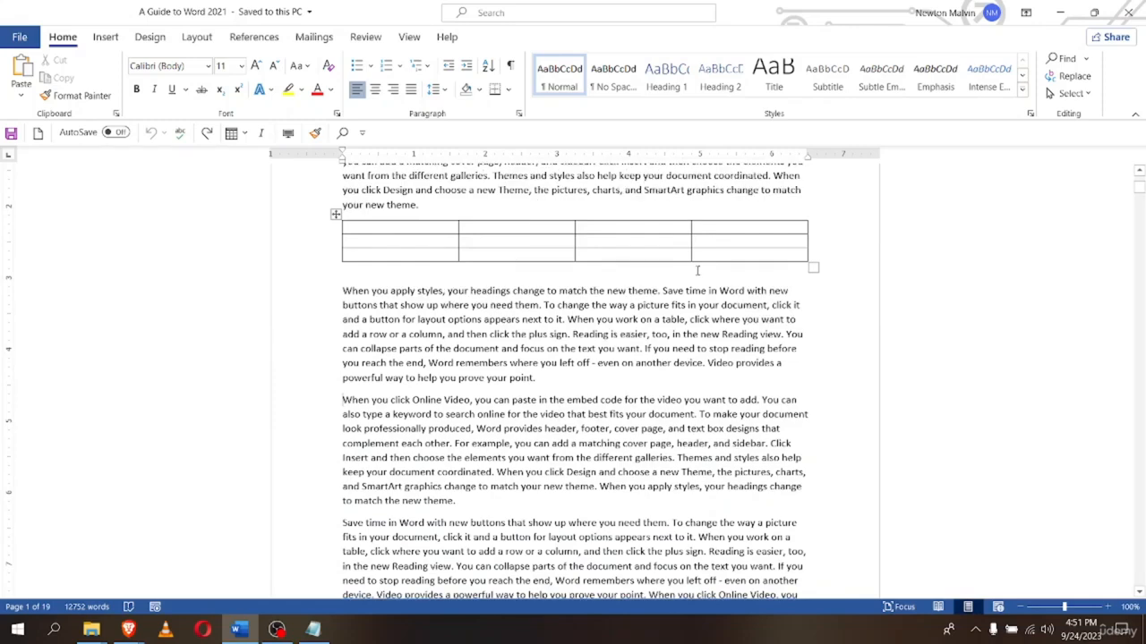
pyautogui.scroll(-2, 687, 236)
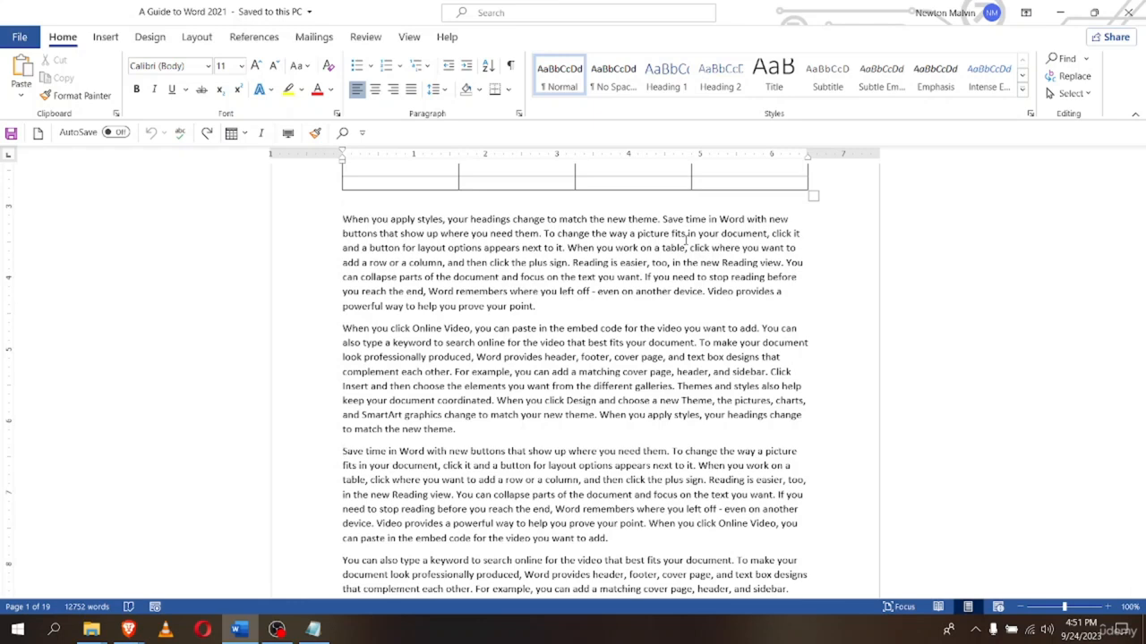
pyautogui.press('Left')
pyautogui.press('Left')
pyautogui.press('Left')
pyautogui.press('Left')
pyautogui.press('Left')
pyautogui.press('Left')
pyautogui.press('Left')
pyautogui.press('Left')
pyautogui.press('Left')
pyautogui.press('Left')
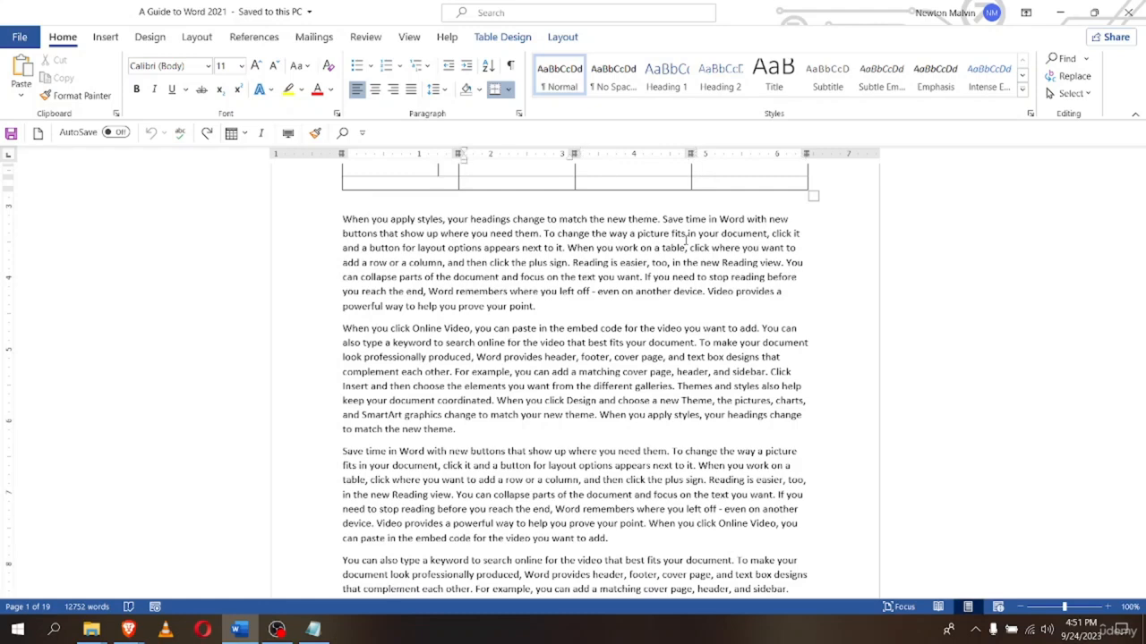
# Return toward the title and open Find's Go To page option
pyautogui.hotkey('ctrl', 'Up')
pyautogui.hotkey('ctrl', 'Up')
pyautogui.hotkey('ctrl', 'Up')
pyautogui.hotkey('ctrl', 'Up')
pyautogui.hotkey('ctrl', 'Up')
pyautogui.hotkey('ctrl', 'Up')
pyautogui.hotkey('ctrl', 'Up')
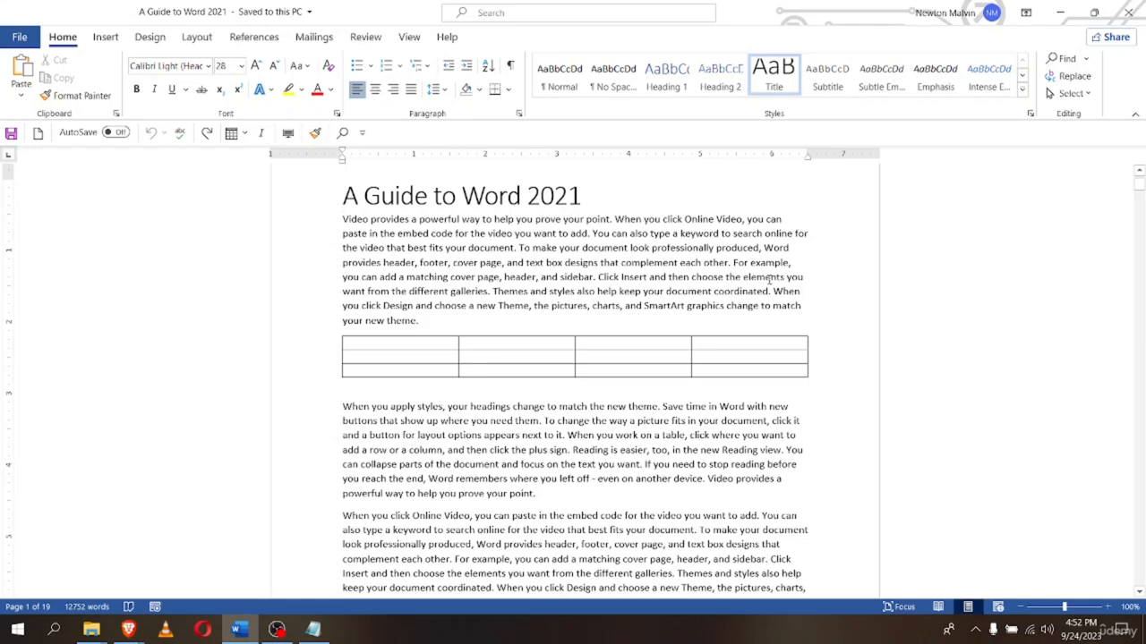
pyautogui.scroll(2, 856, 255)
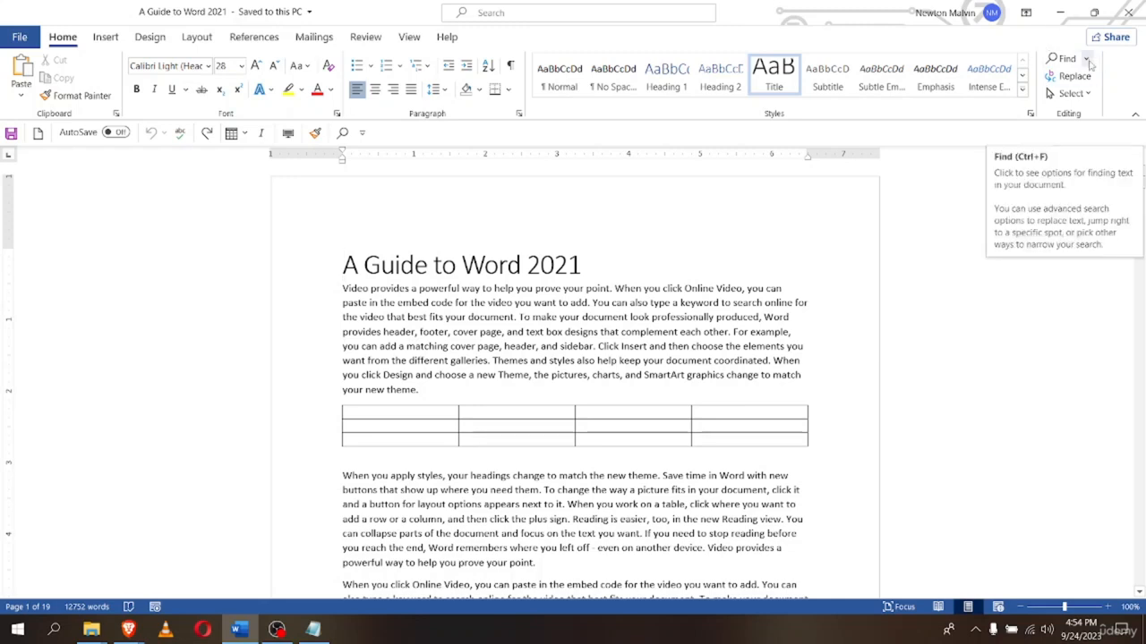
pyautogui.click(1087, 59)
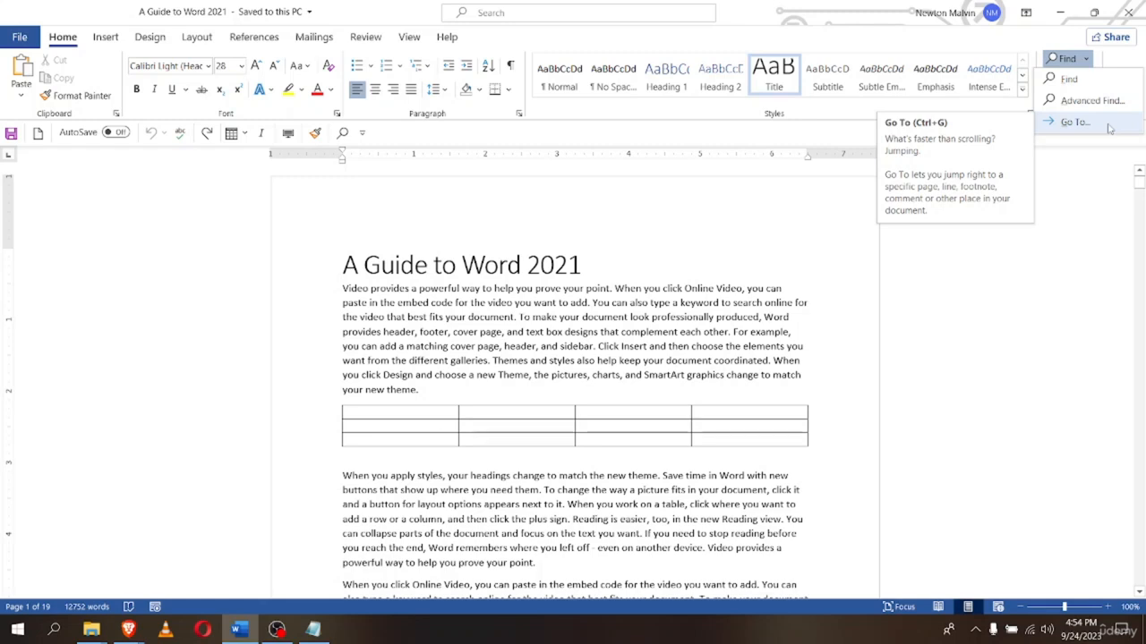
pyautogui.click(1109, 129)
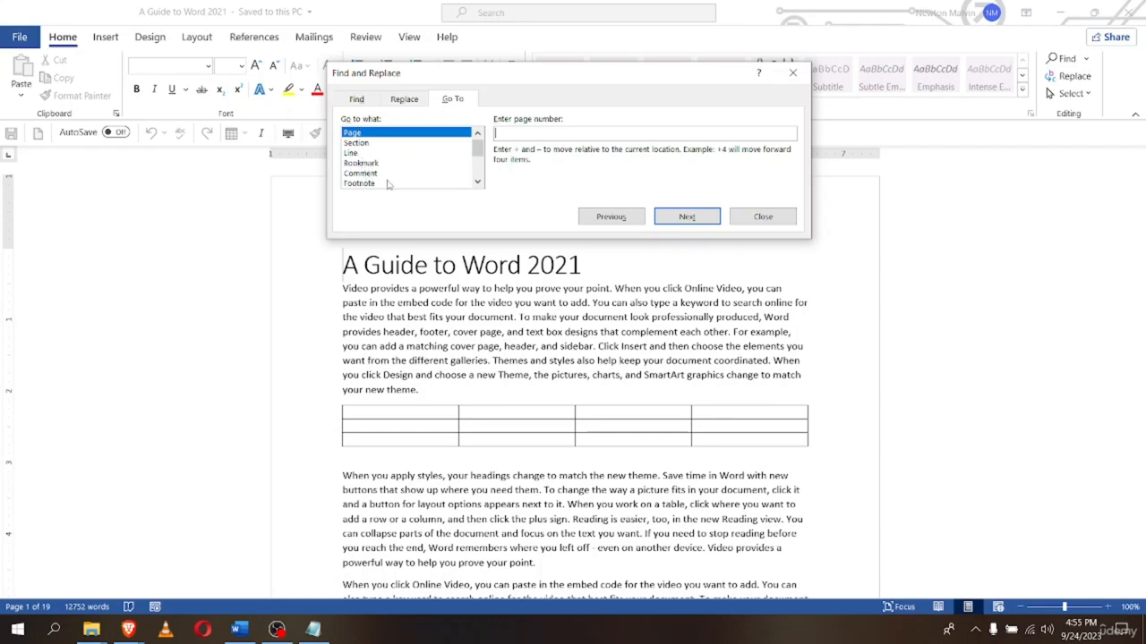
# Go to page 7, then page 10, and close the Go To dialog
pyautogui.scroll(-3, 391, 182)
pyautogui.scroll(3, 390, 182)
pyautogui.write('2')
pyautogui.press('BackSpace')
pyautogui.write('7')
pyautogui.click(680, 216)
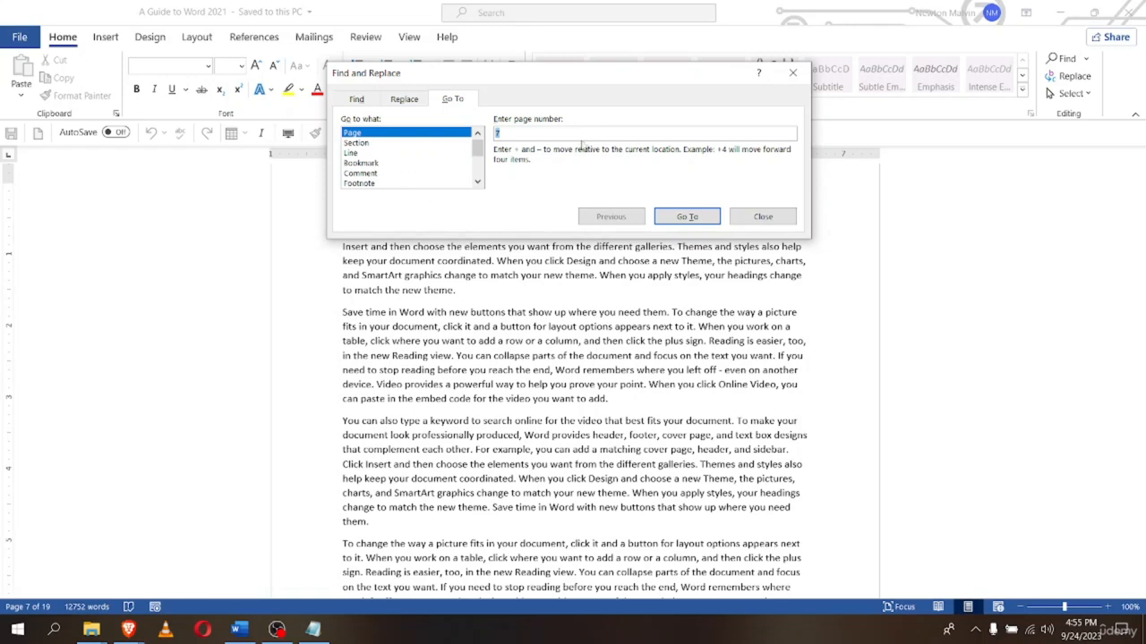
pyautogui.write('10')
pyautogui.click(686, 216)
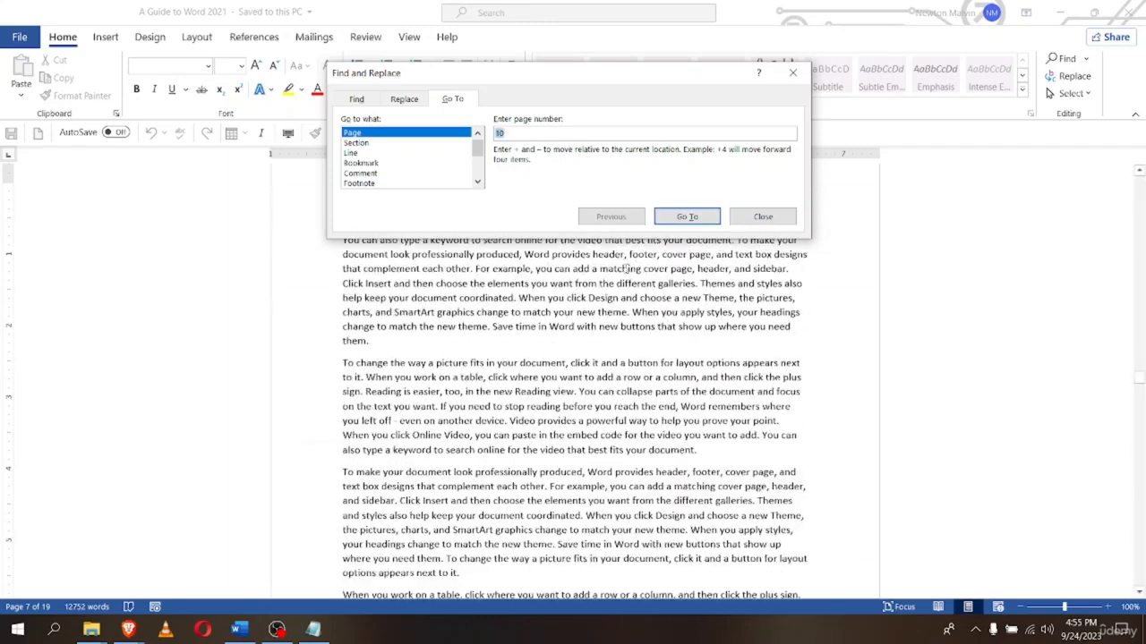
pyautogui.click(761, 216)
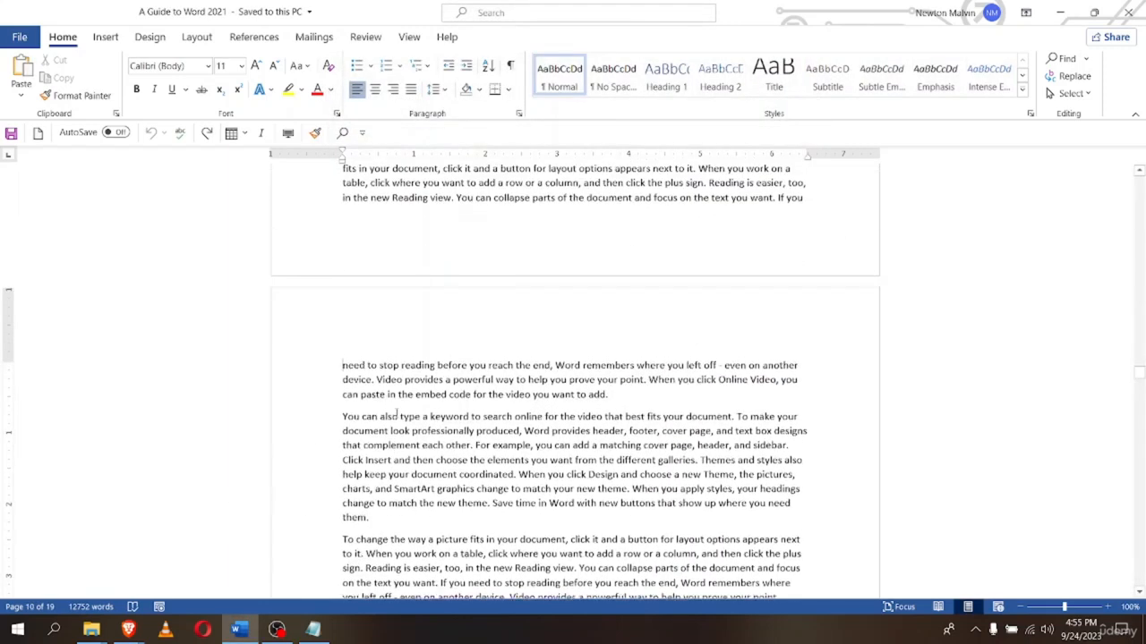
# From the top, use Ctrl+G to go to page 18, then return to page 1
pyautogui.scroll(-3, 399, 420)
pyautogui.scroll(3, 409, 420)
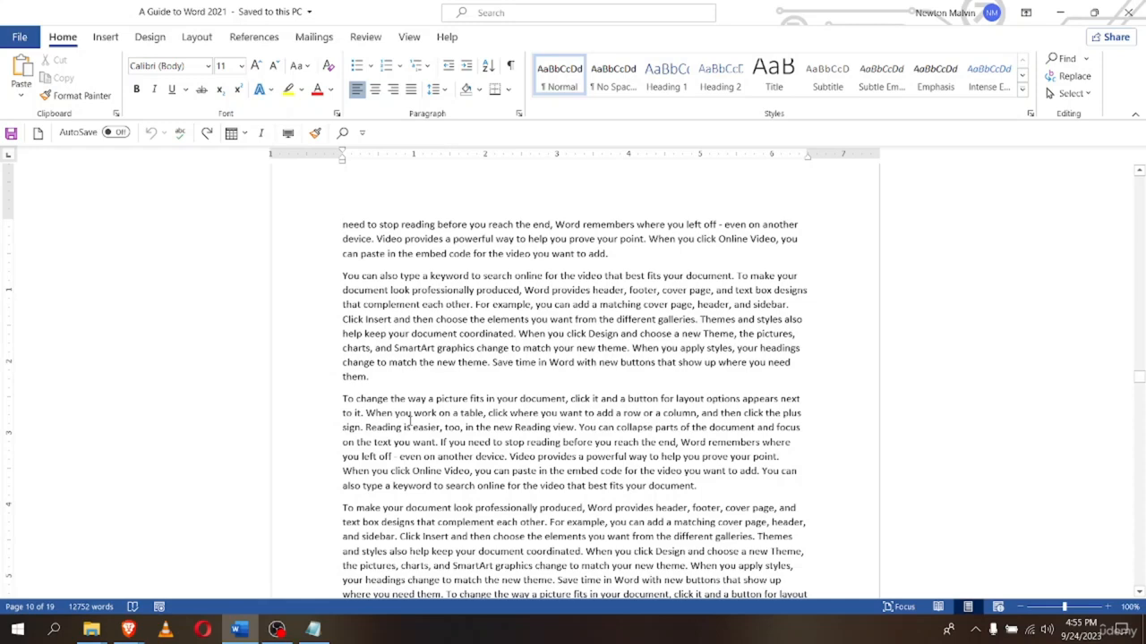
pyautogui.hotkey('ctrl', 'Home')
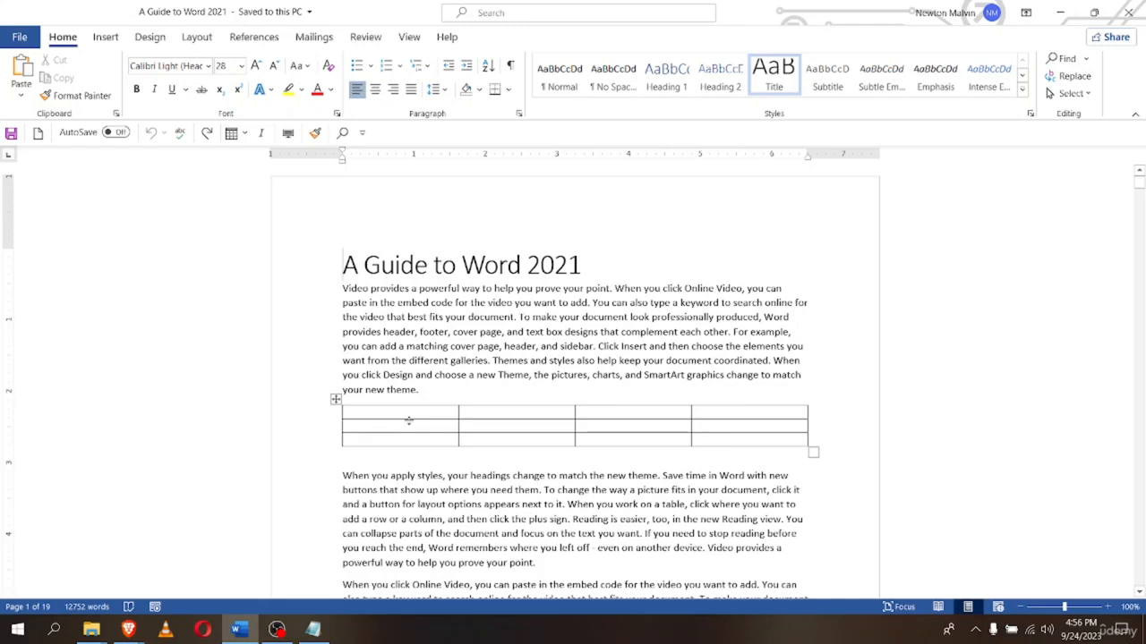
pyautogui.hotkey('ctrl', 'g')
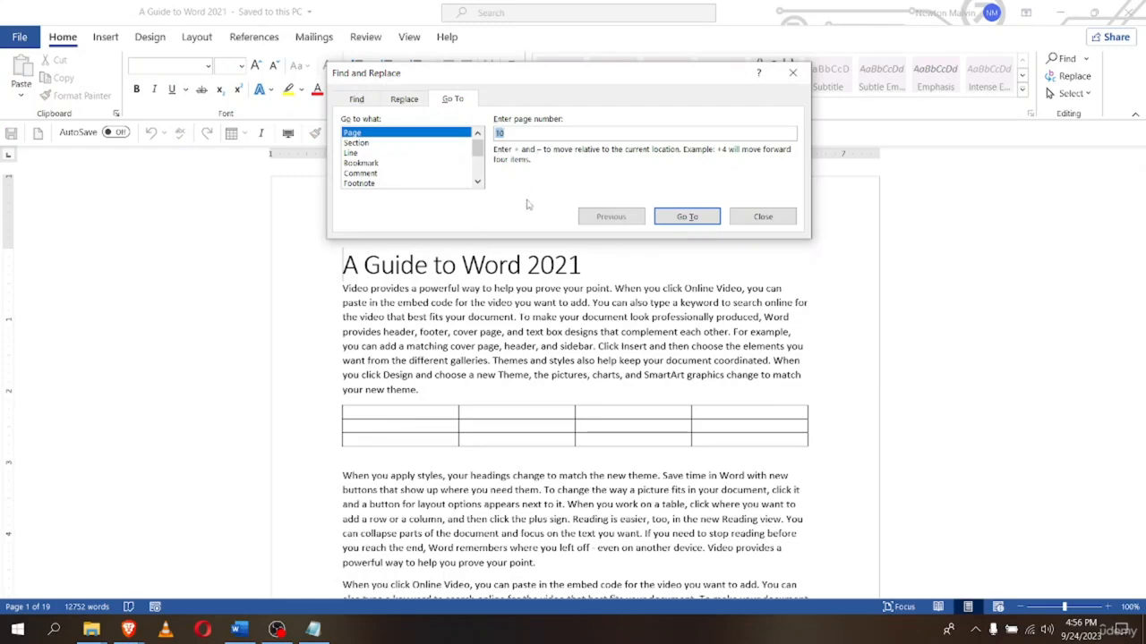
pyautogui.press('BackSpace')
pyautogui.write('18')
pyautogui.press('Return')
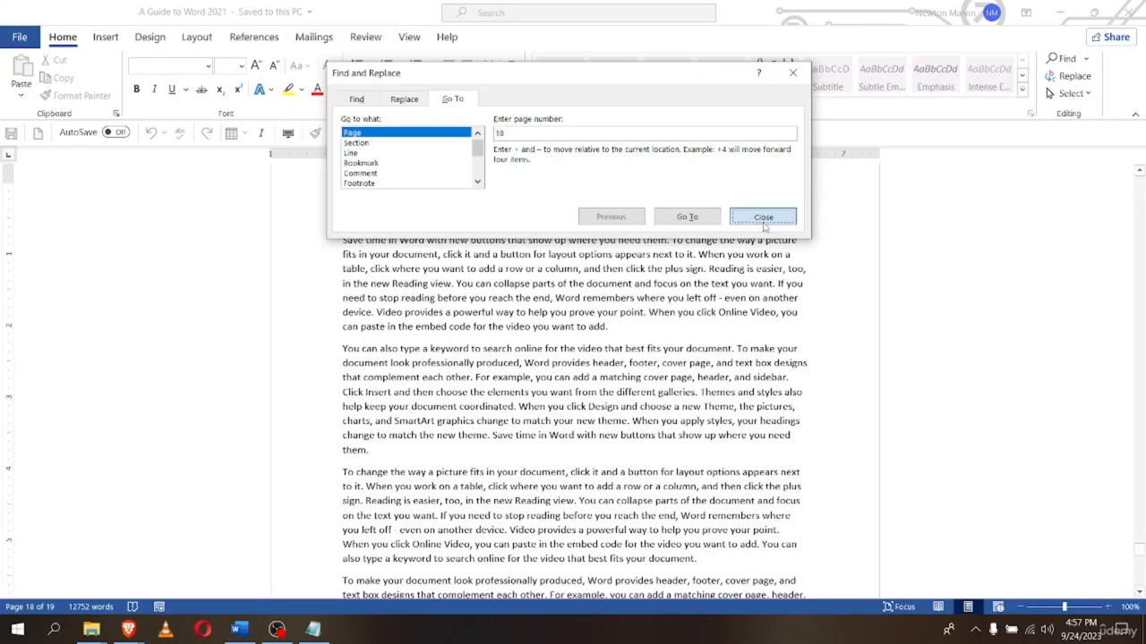
pyautogui.click(763, 218)
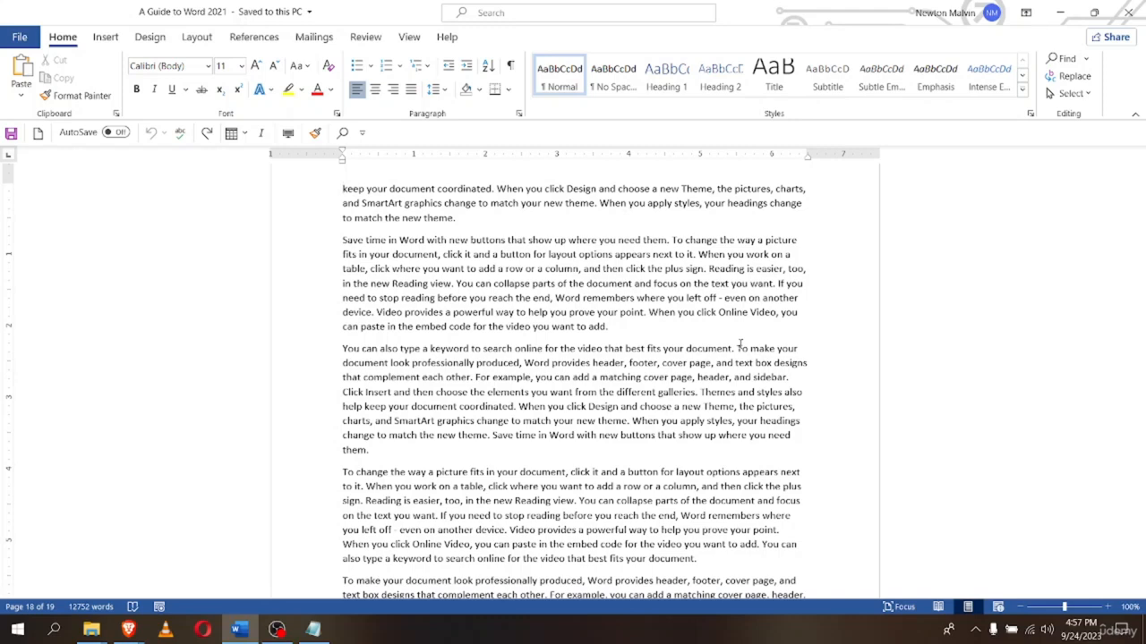
pyautogui.hotkey('ctrl', 'Home')
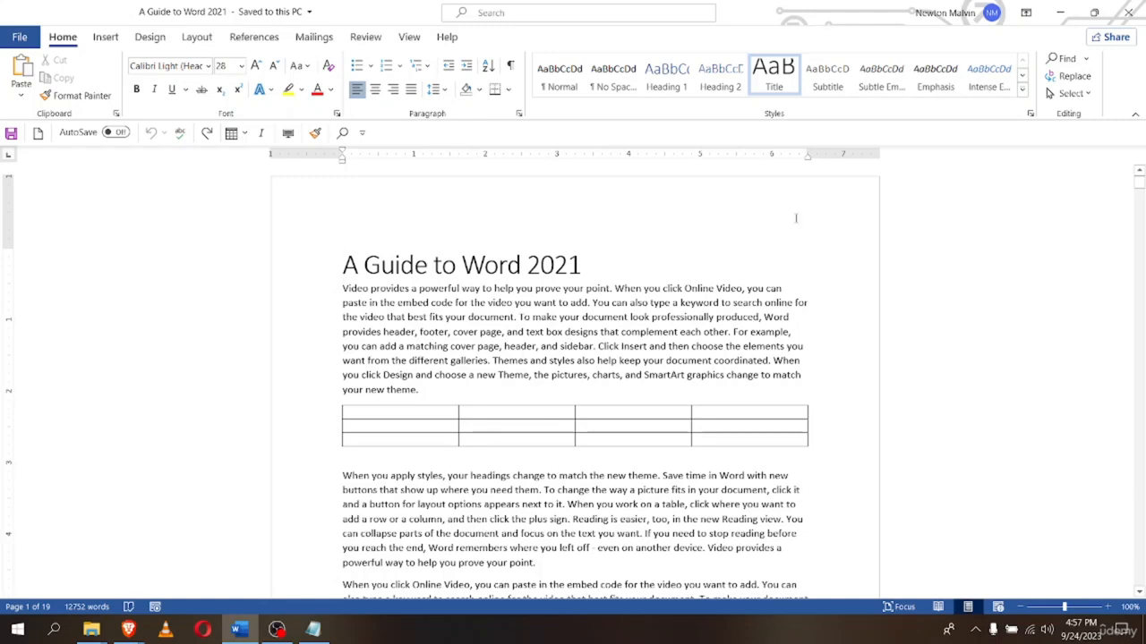
# Turn on the Navigation Pane from the View tab beside page 1
pyautogui.click(409, 38)
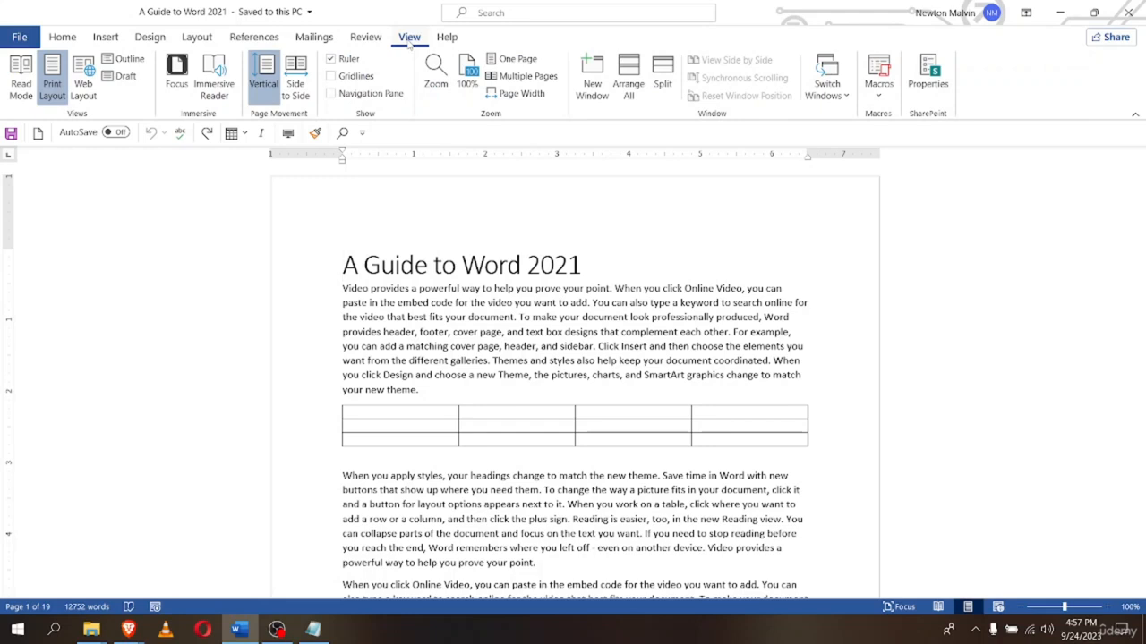
pyautogui.click(337, 96)
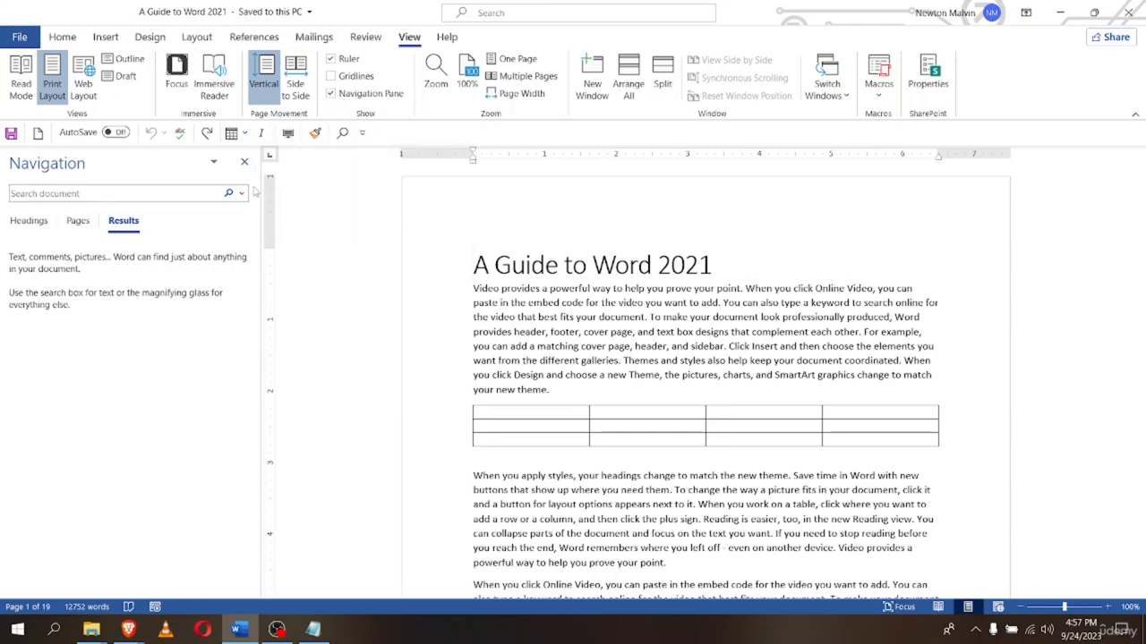
# Cycle the Navigation pane through Headings, Pages and Results, ending on the page thumbnails
pyautogui.click(28, 229)
pyautogui.click(83, 228)
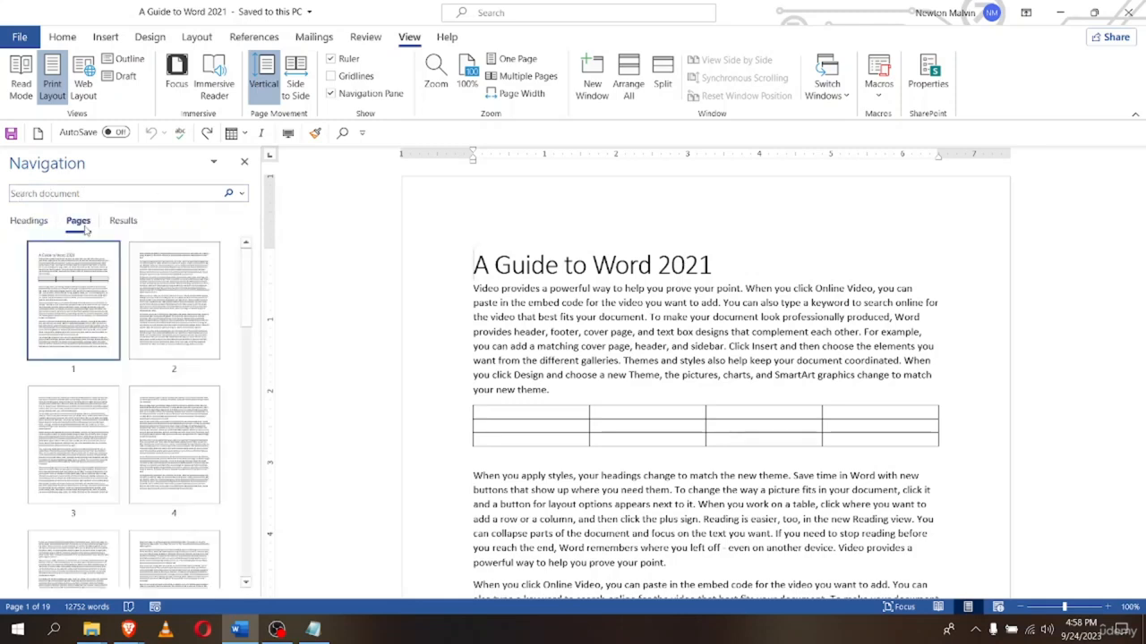
pyautogui.click(123, 224)
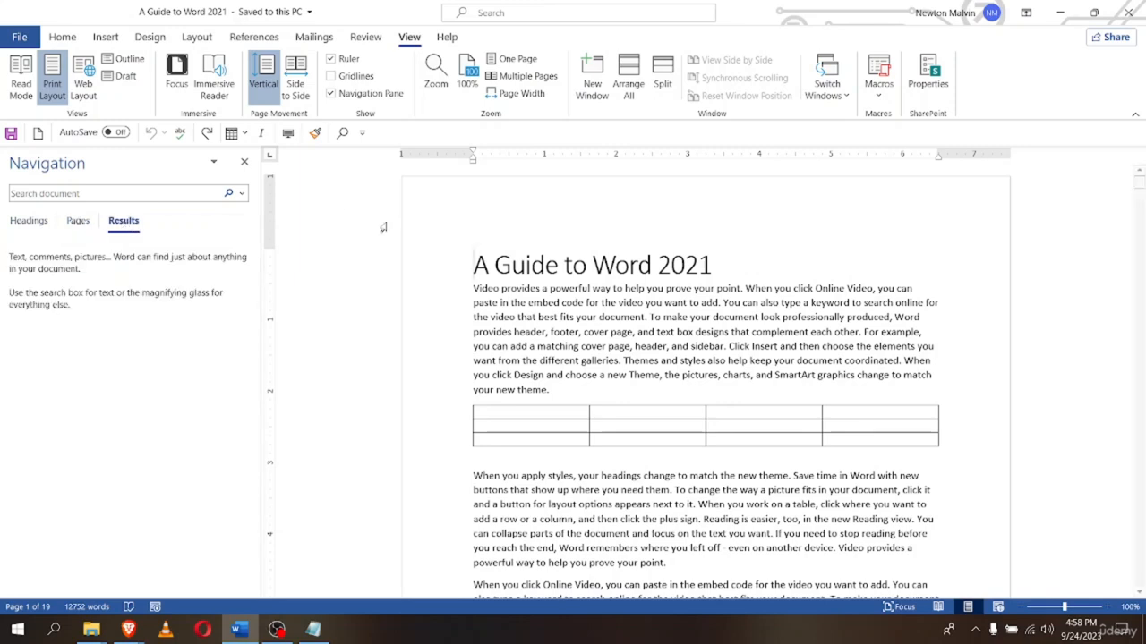
pyautogui.click(30, 224)
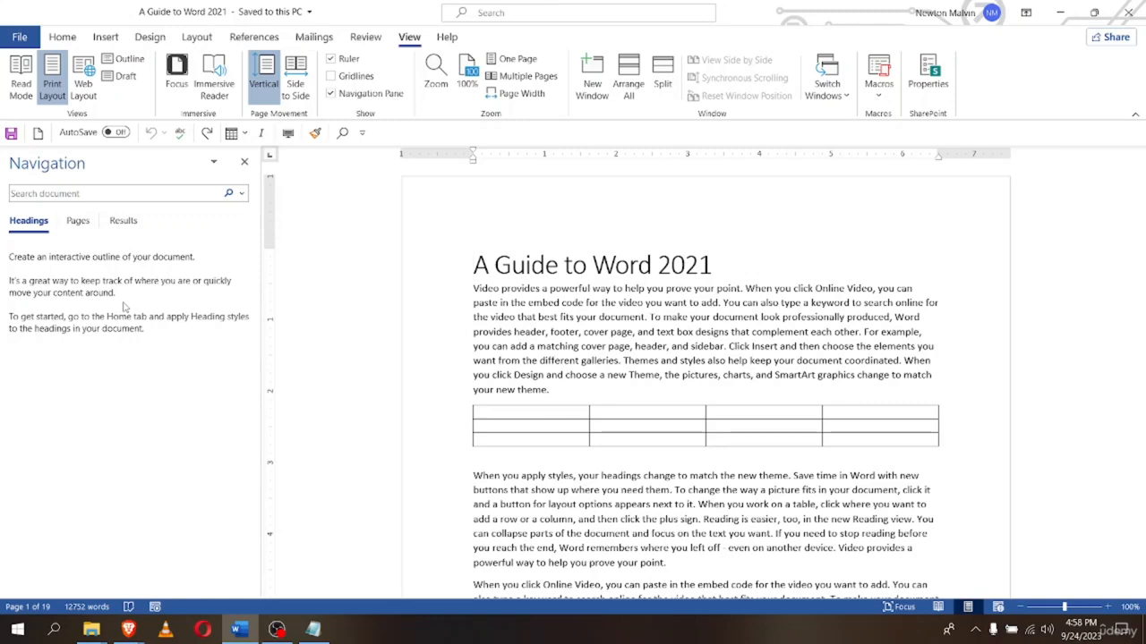
pyautogui.click(76, 221)
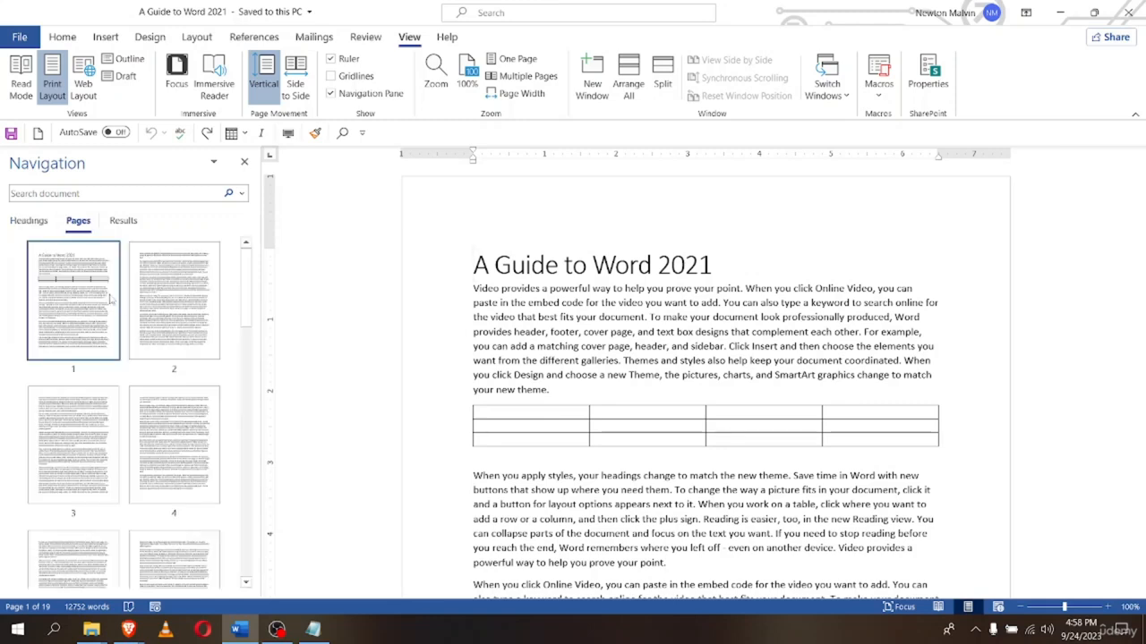
pyautogui.scroll(-5, 49, 447)
pyautogui.scroll(5, 56, 467)
pyautogui.scroll(-4, 150, 497)
pyautogui.scroll(-3, 150, 497)
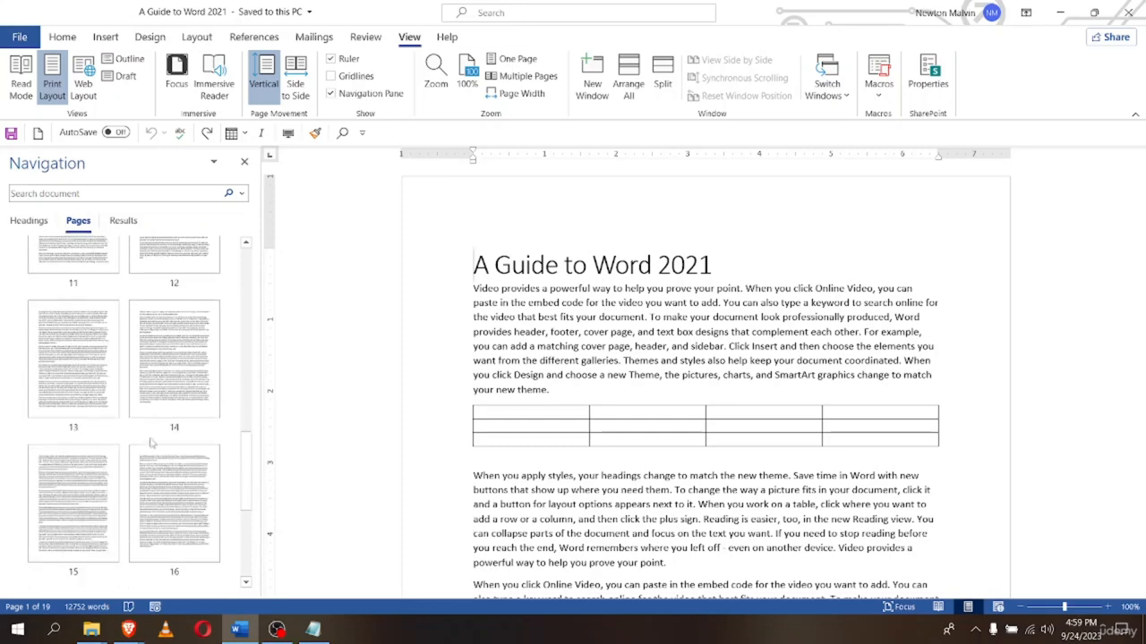
# Jump via thumbnails to pages 14, 16, 15, 13, 14, 12, 9, 10 and 8, then show Results
pyautogui.click(158, 416)
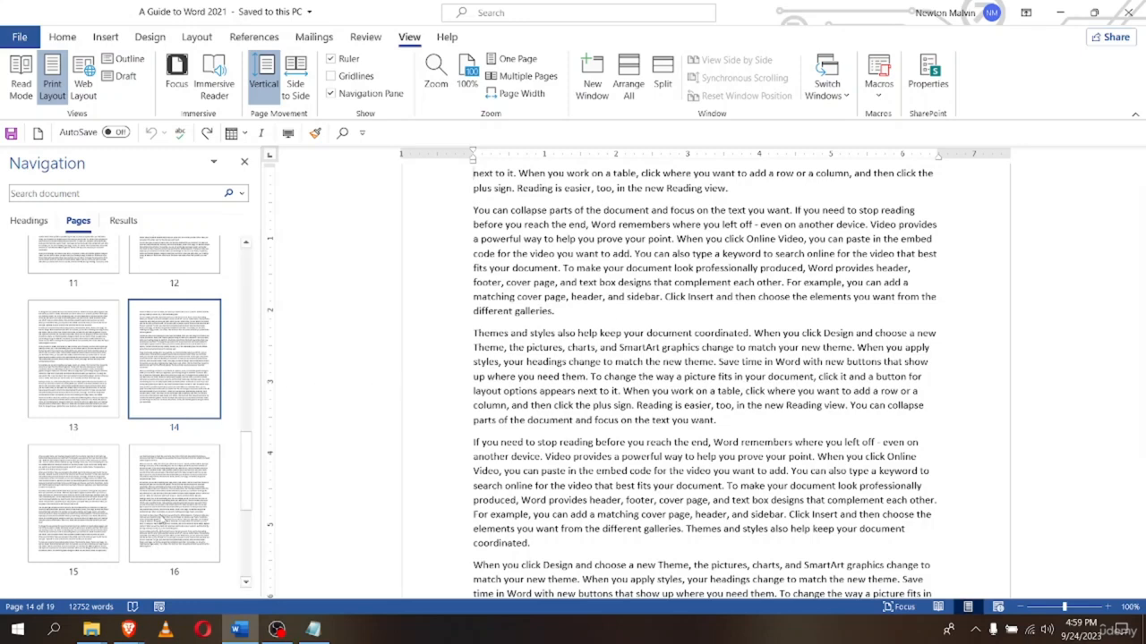
pyautogui.click(157, 519)
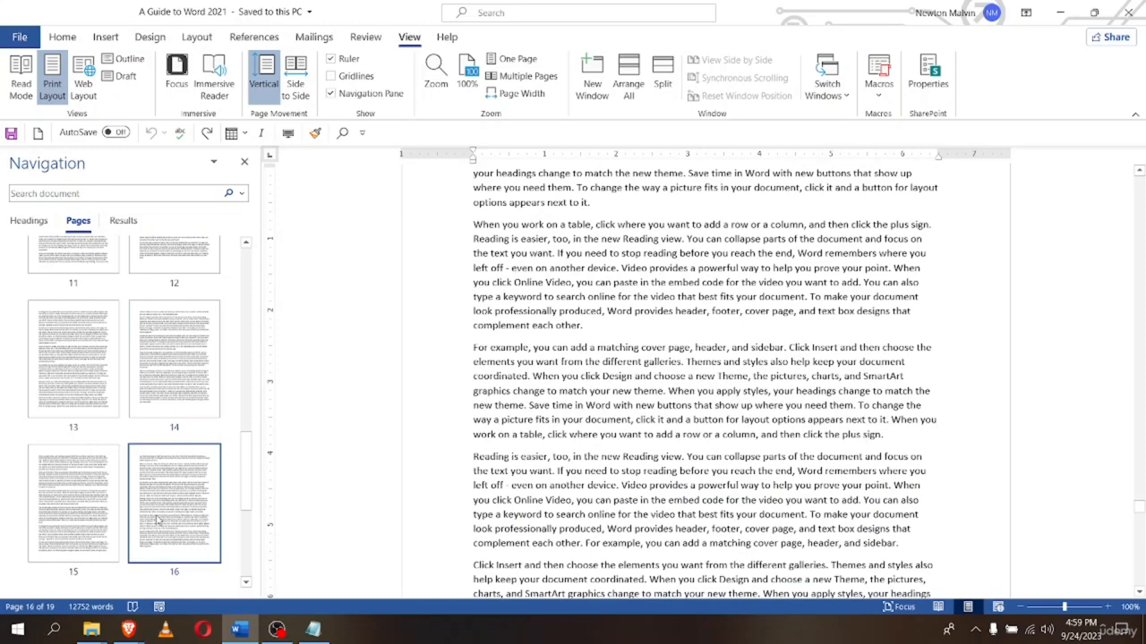
pyautogui.click(77, 495)
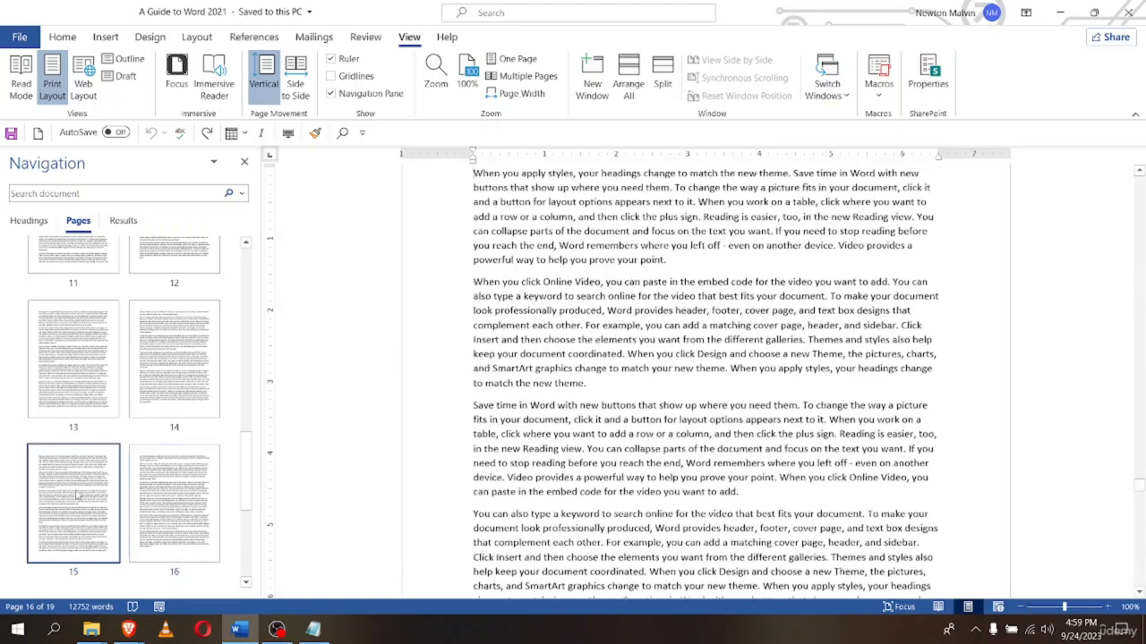
pyautogui.click(63, 360)
pyautogui.click(158, 351)
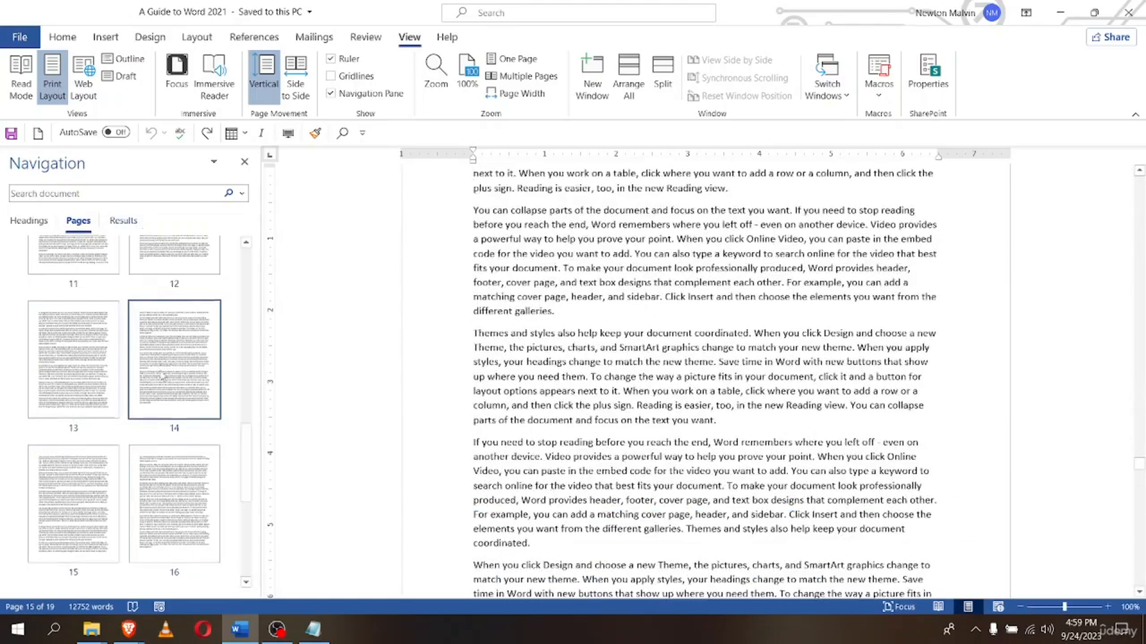
pyautogui.scroll(3, 162, 376)
pyautogui.click(168, 437)
pyautogui.click(60, 329)
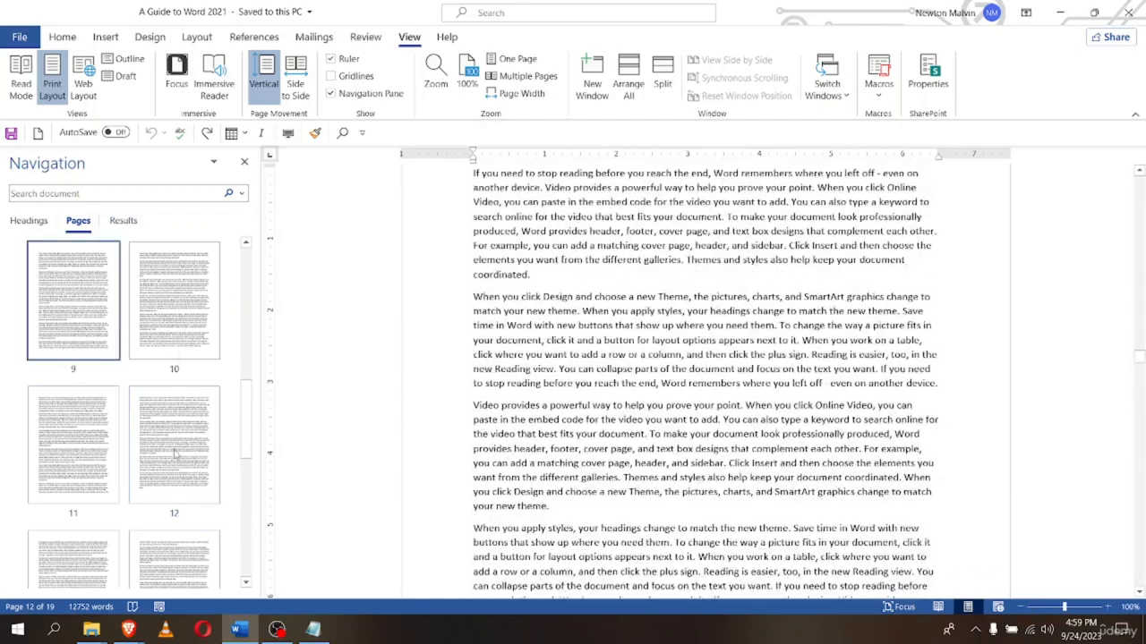
pyautogui.scroll(3, 176, 455)
pyautogui.click(161, 550)
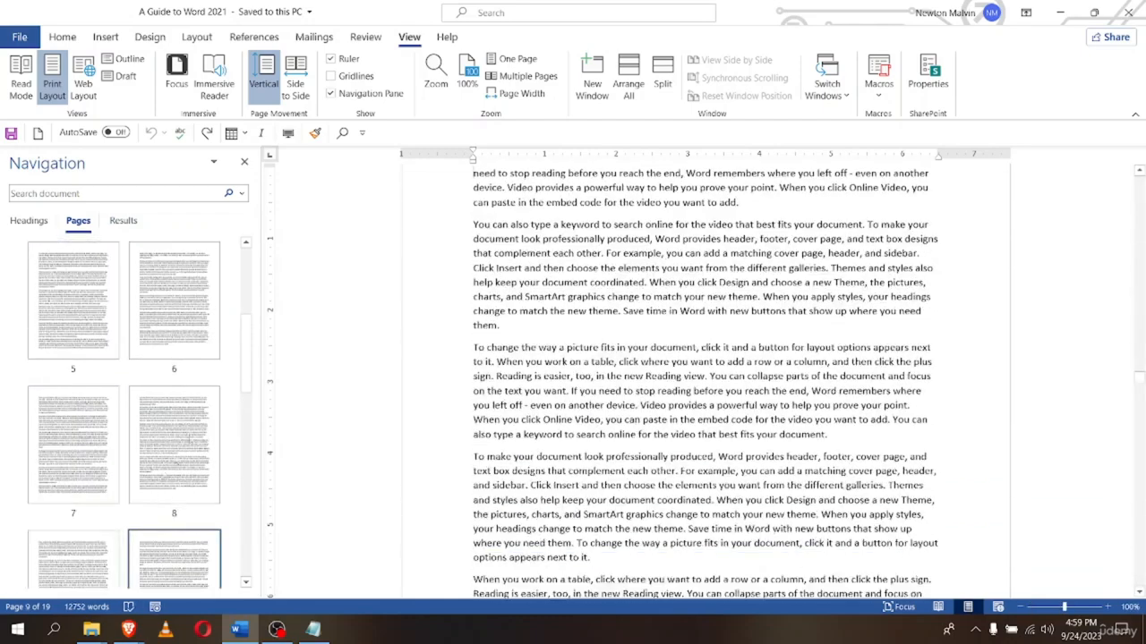
pyautogui.click(179, 448)
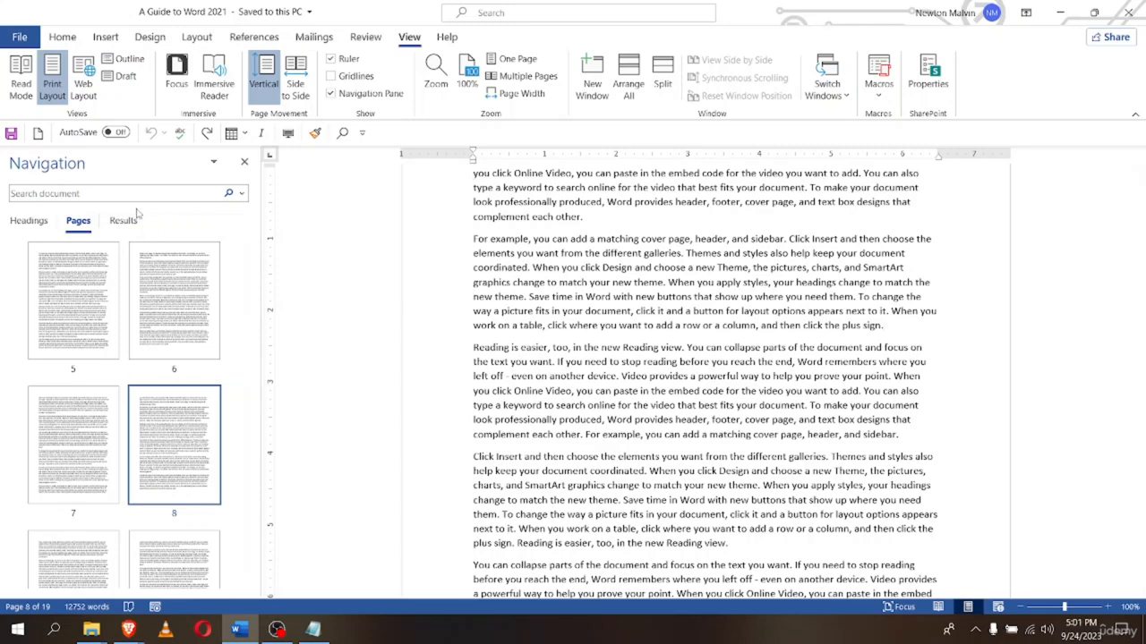
pyautogui.click(139, 225)
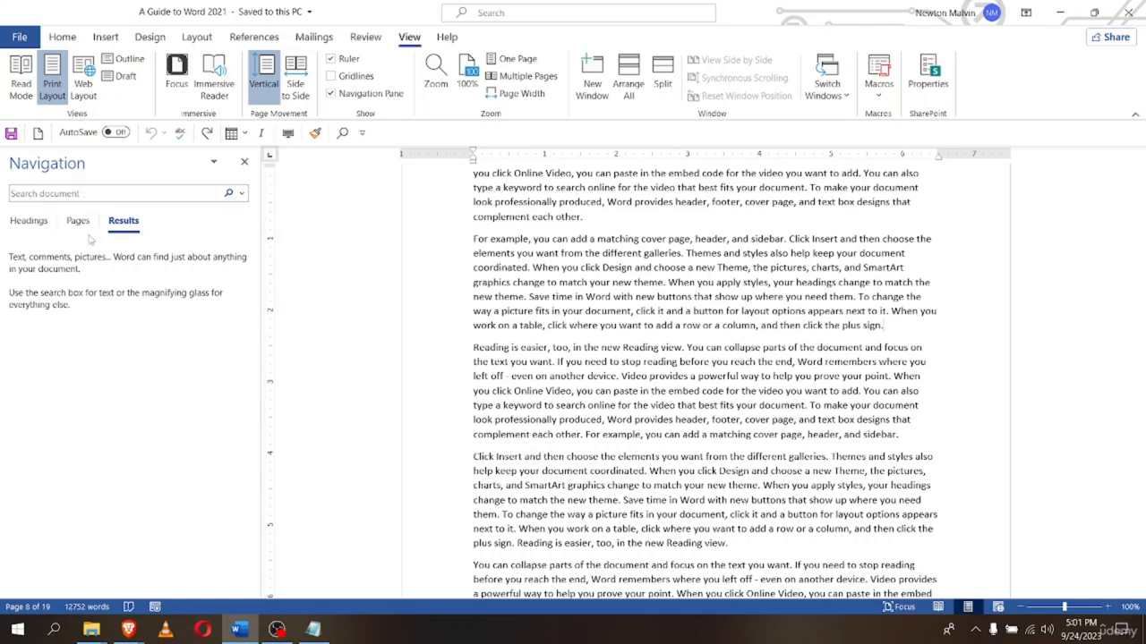
# Search the document for 'add', scroll through the highlighted matches, then start clearing the term
pyautogui.click(190, 190)
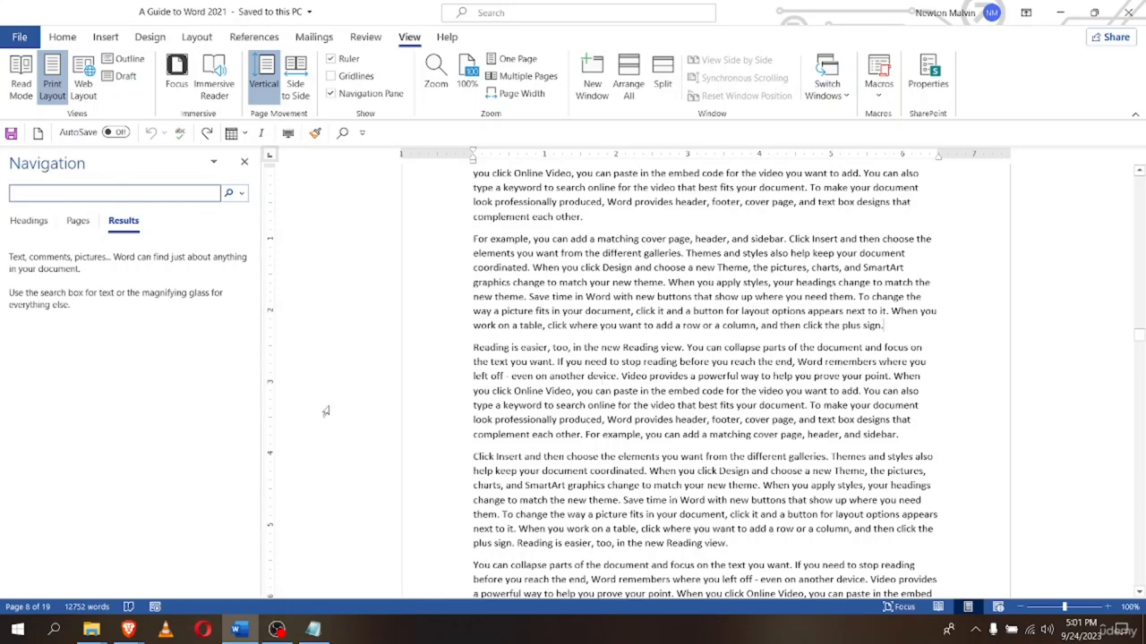
pyautogui.write('add')
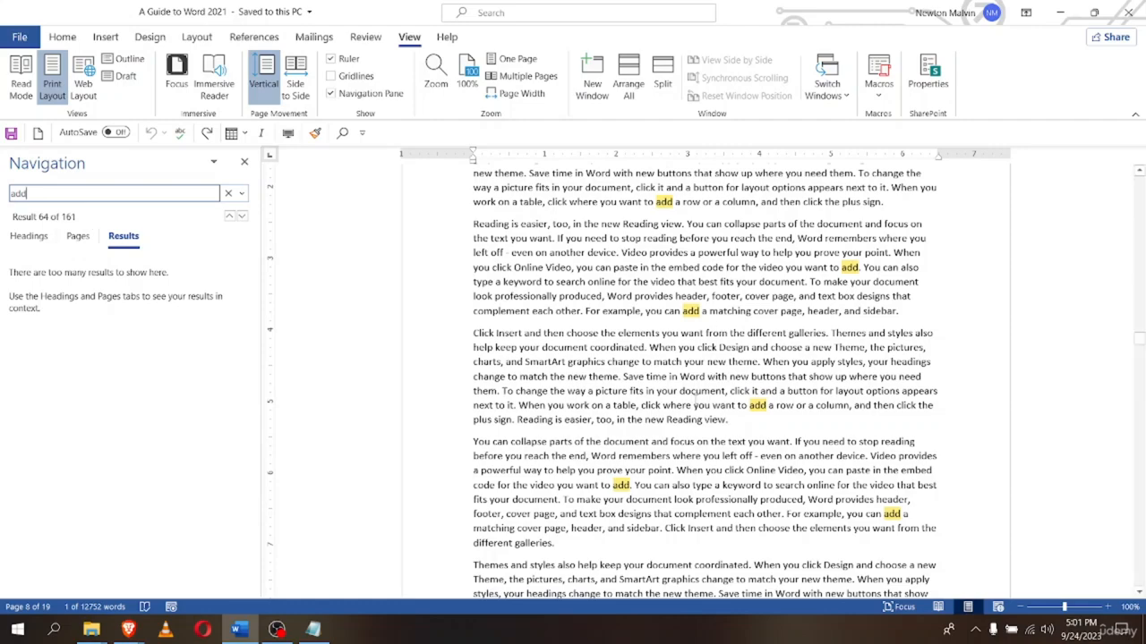
pyautogui.scroll(10, 694, 398)
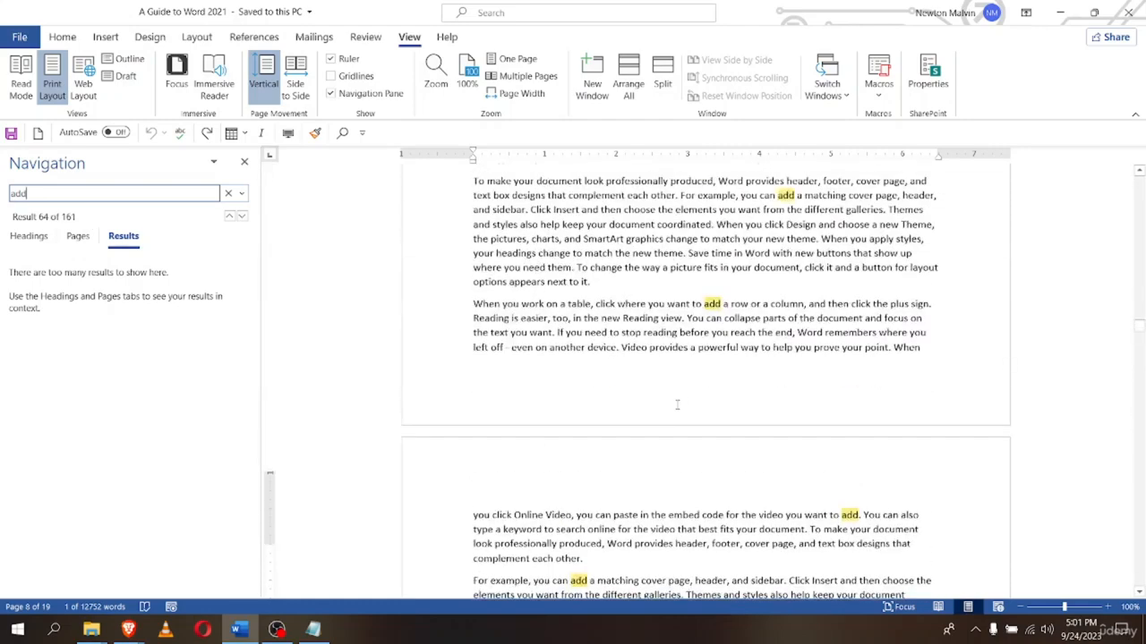
pyautogui.scroll(15, 677, 404)
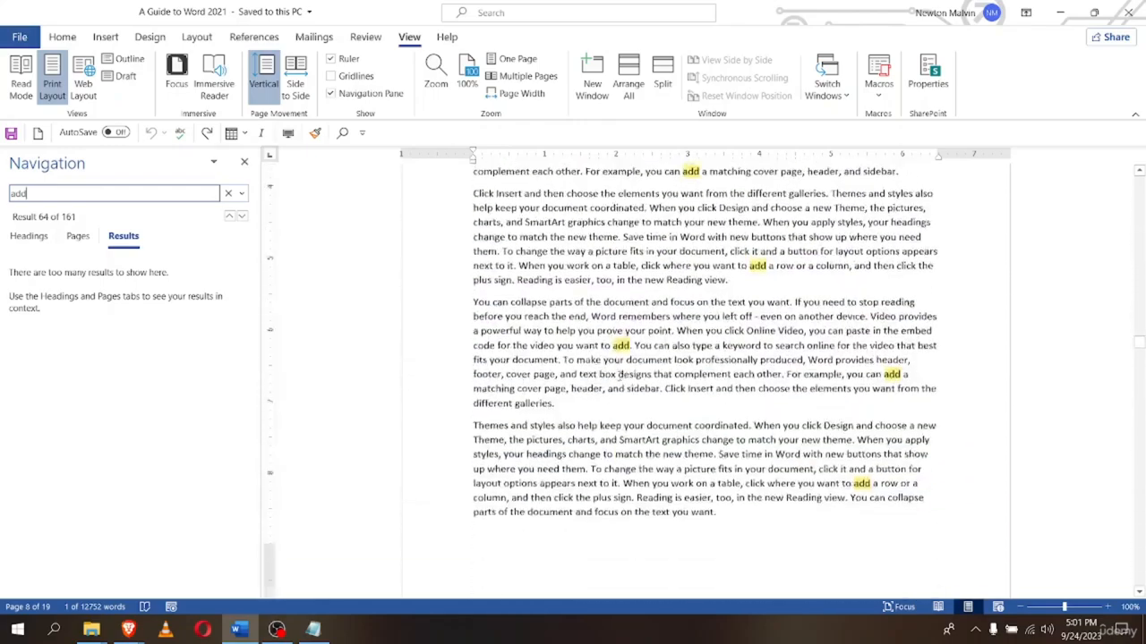
pyautogui.scroll(-15, 619, 375)
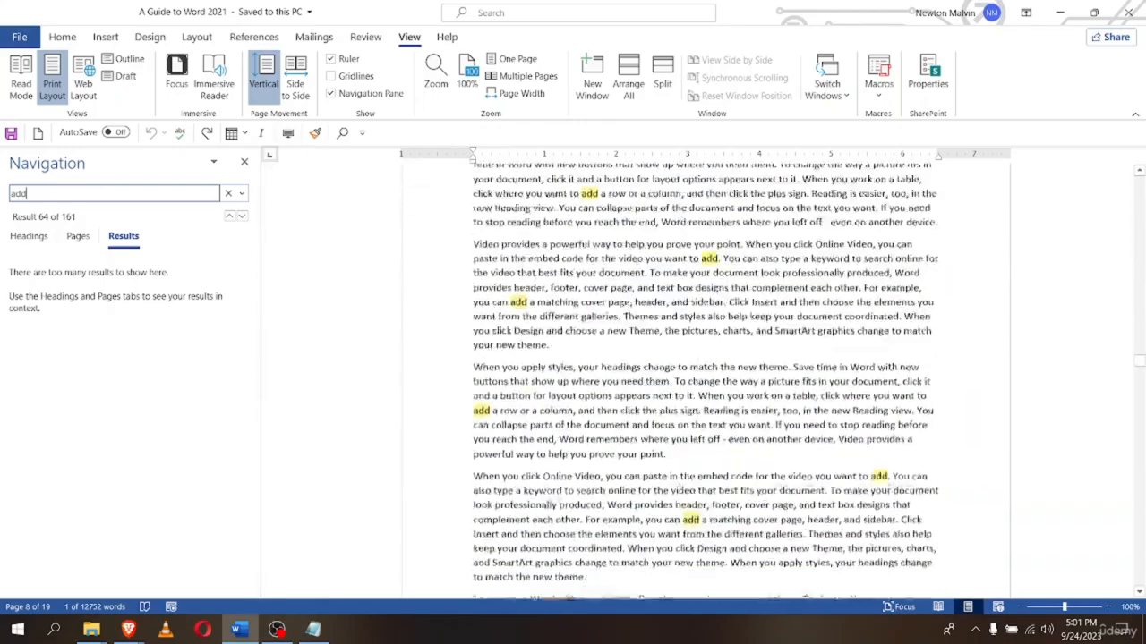
pyautogui.scroll(-12, 705, 376)
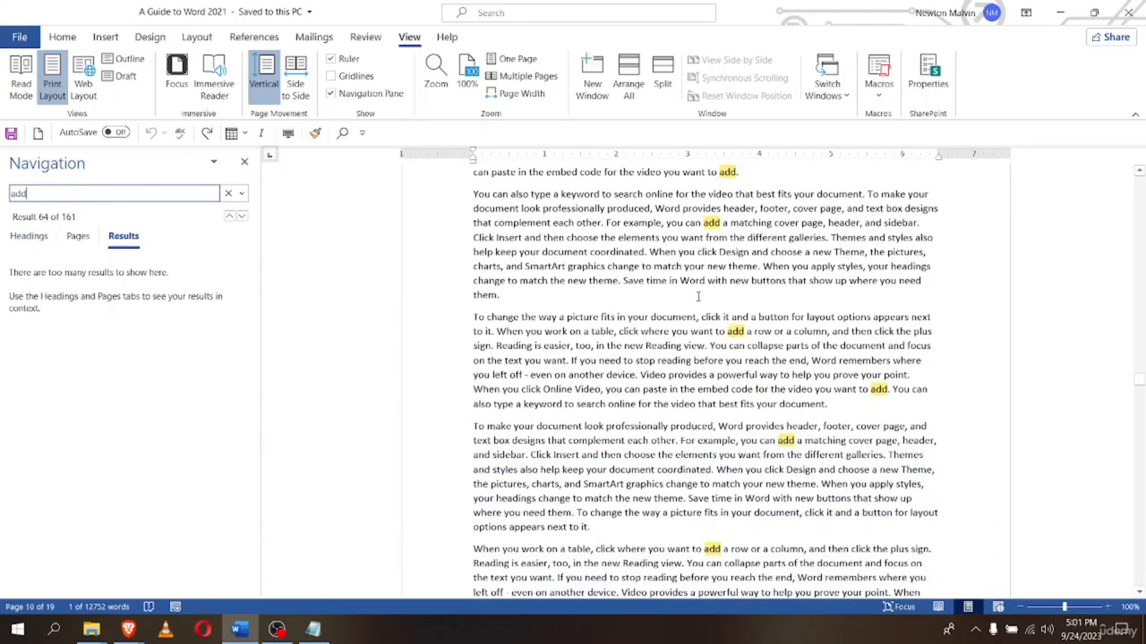
pyautogui.scroll(12, 695, 296)
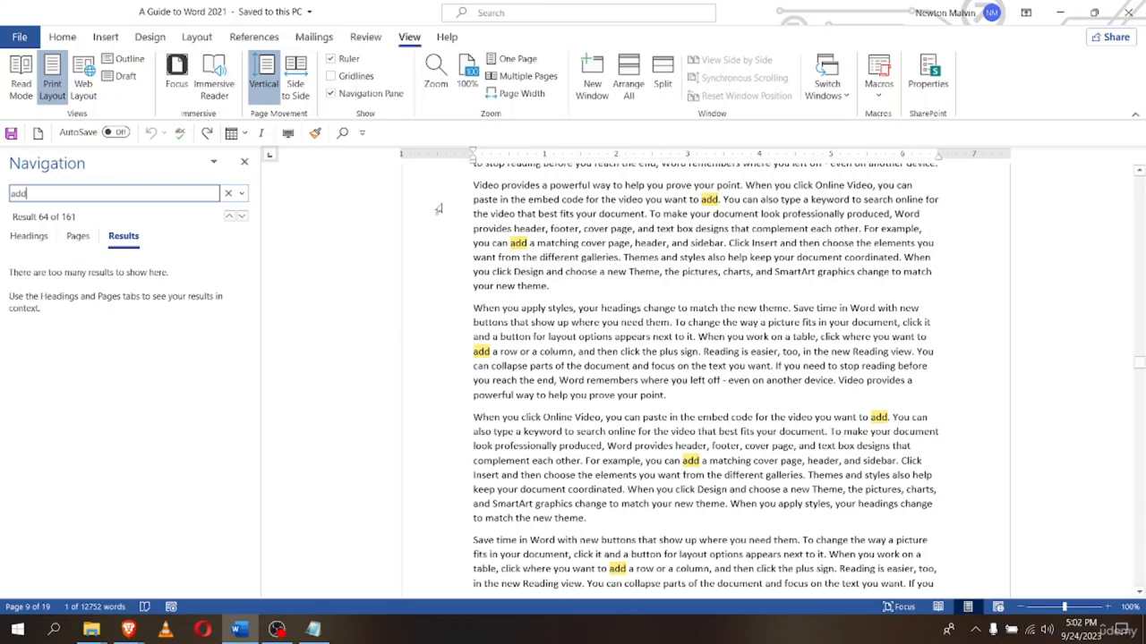
pyautogui.press('BackSpace')
pyautogui.press('BackSpace')
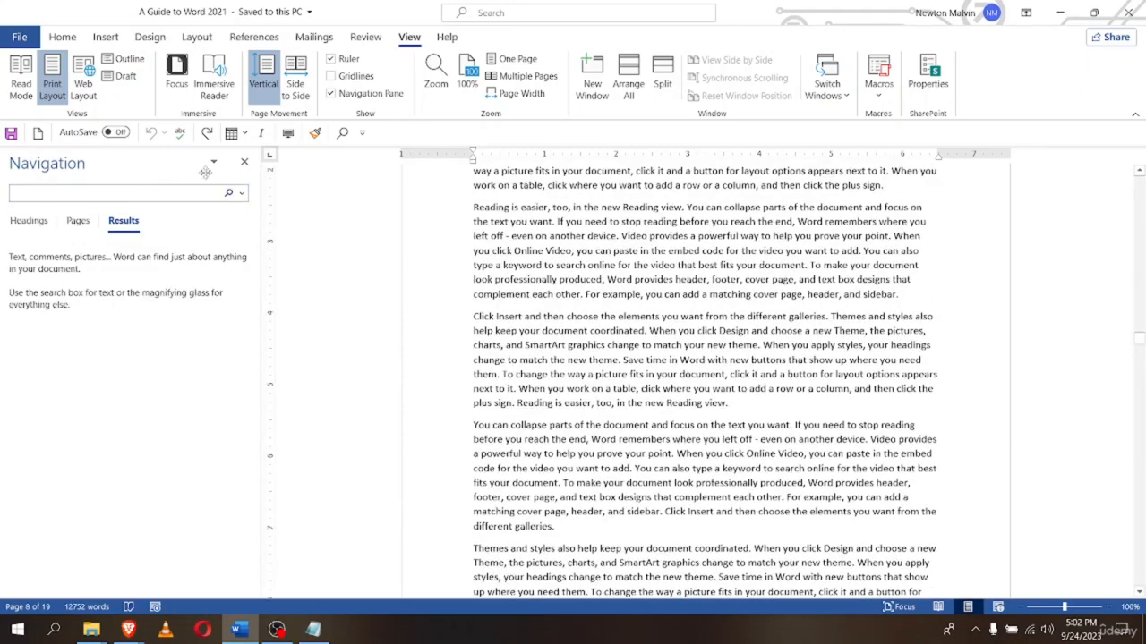
# Drag the Navigation pane out so it floats over the page
pyautogui.moveTo(201, 167); pyautogui.dragTo(3, 163)
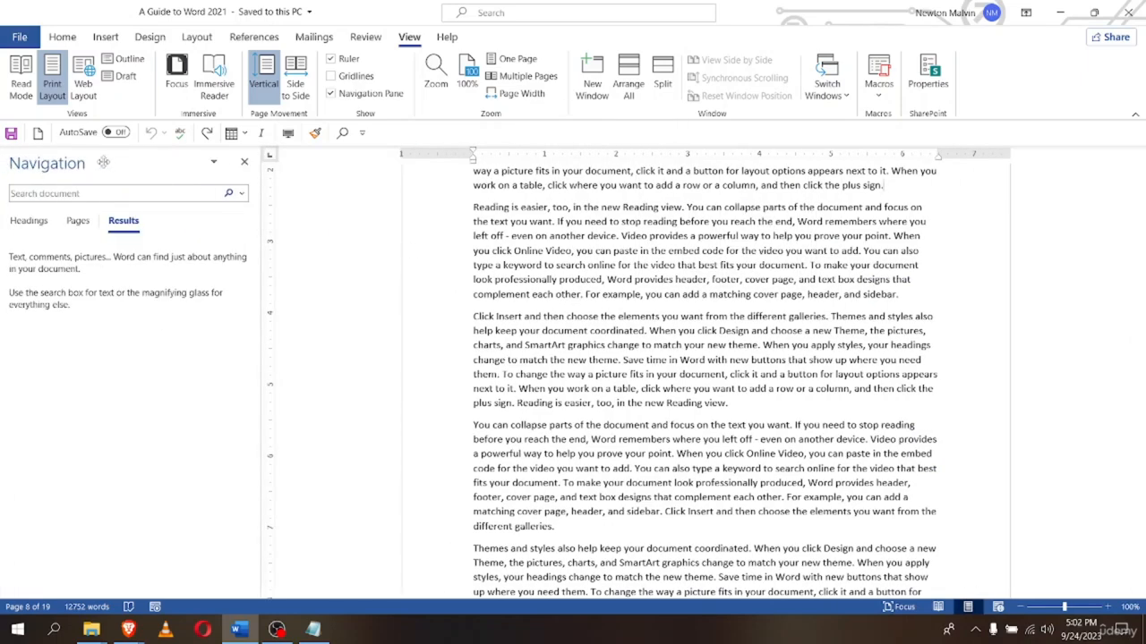
pyautogui.moveTo(107, 164); pyautogui.dragTo(11, 195)
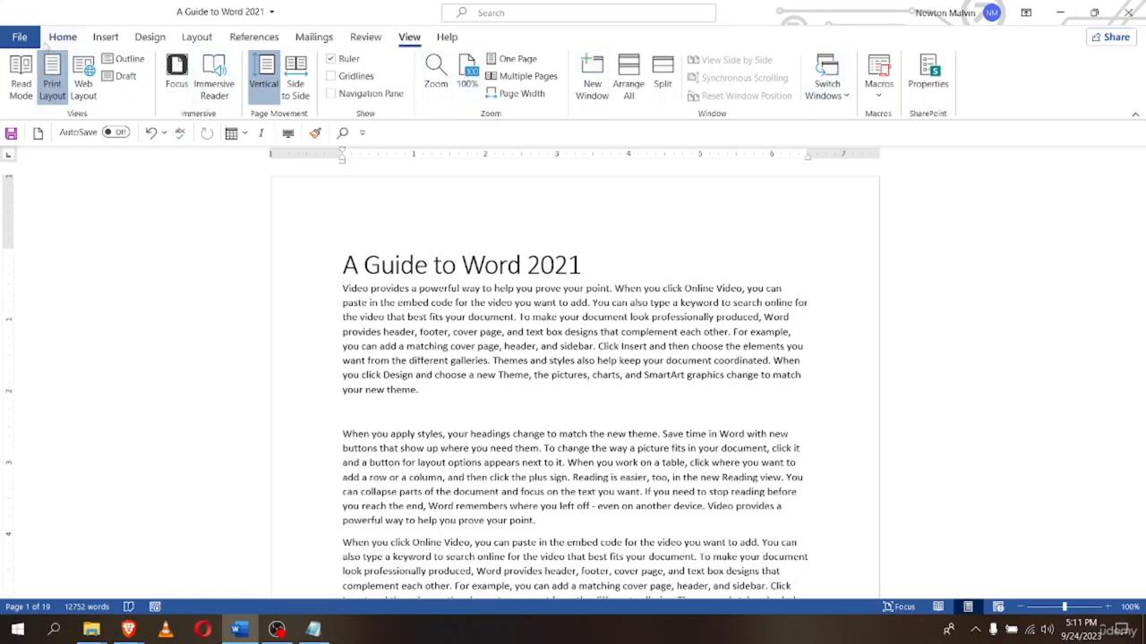
# Look through the Home, Insert, Design and Layout tabs, then settle back on Home
pyautogui.click(63, 37)
pyautogui.click(105, 37)
pyautogui.click(149, 37)
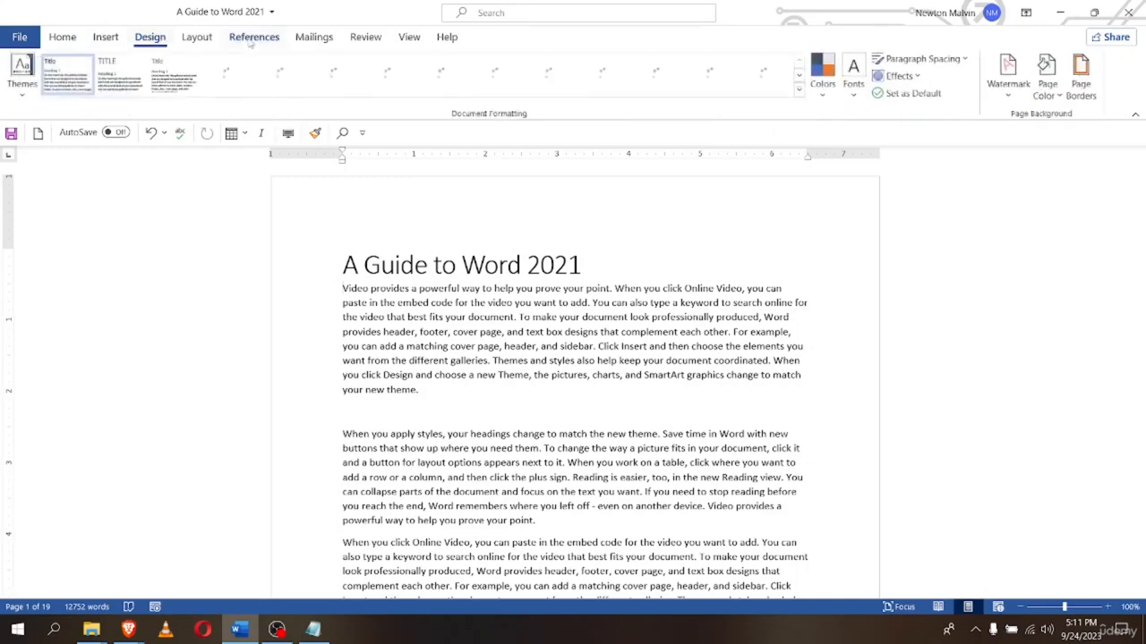
pyautogui.click(196, 36)
pyautogui.click(62, 37)
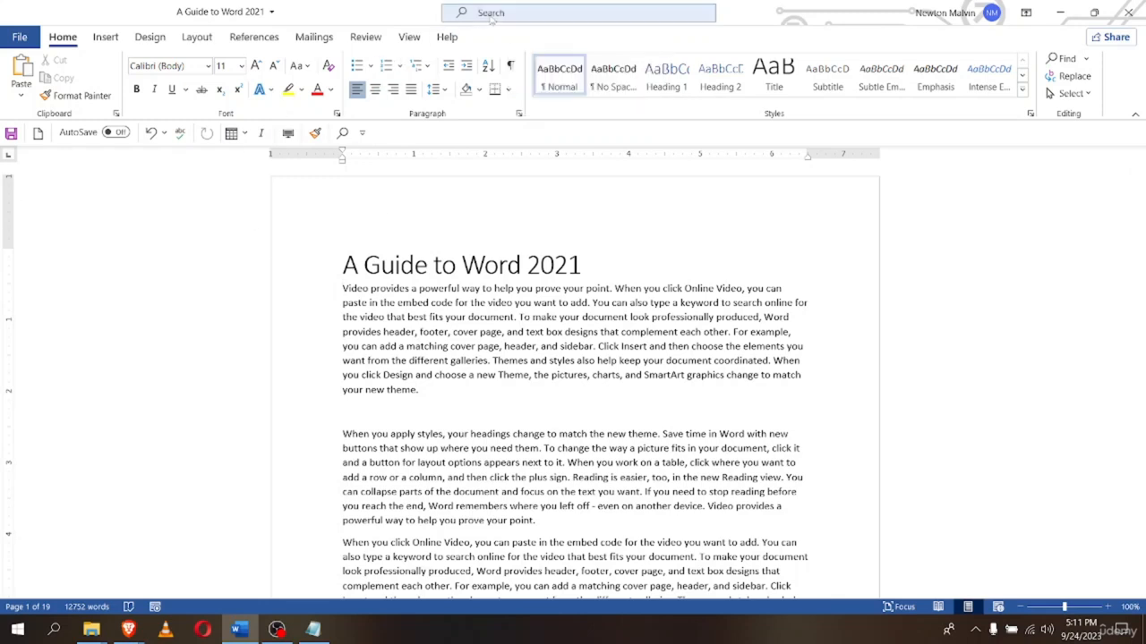
pyautogui.click(491, 16)
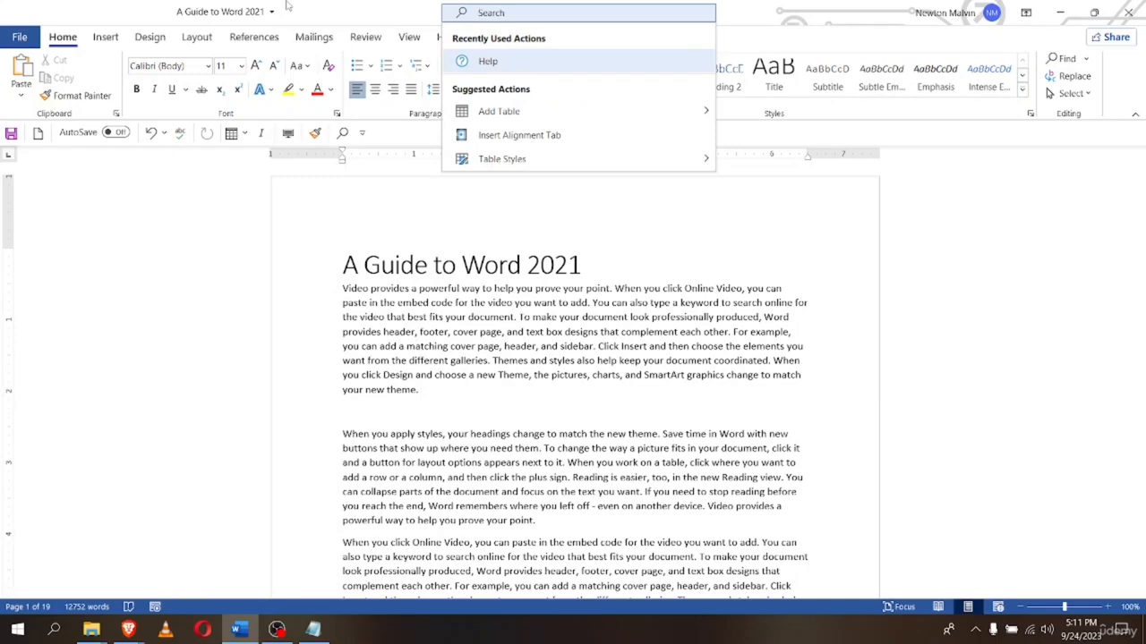
pyautogui.write('insert ')
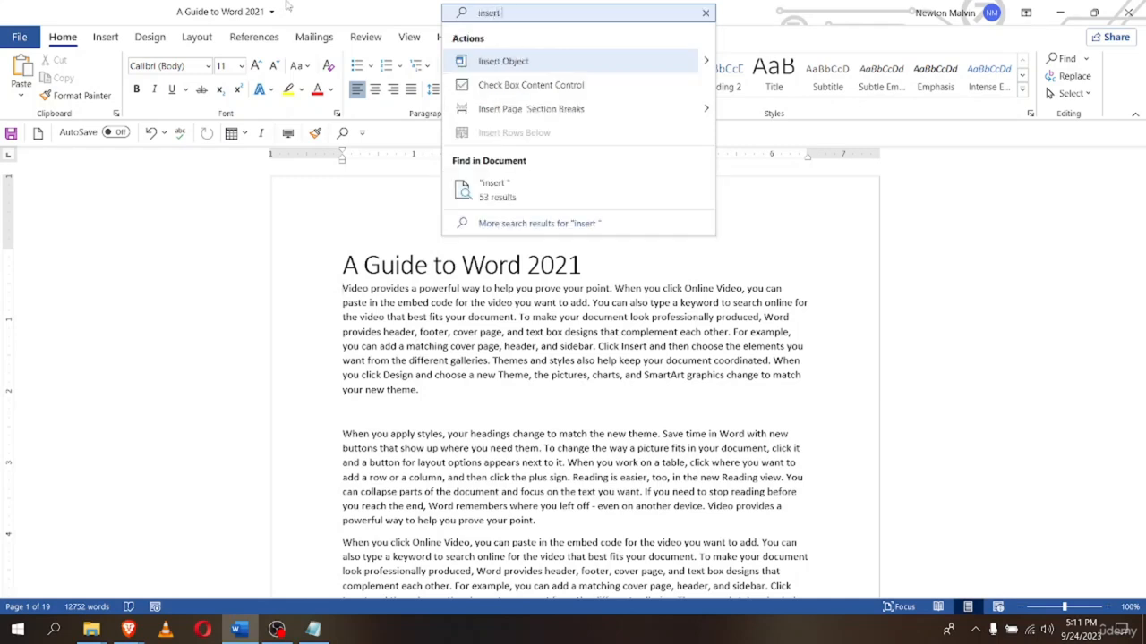
pyautogui.write('tabl')
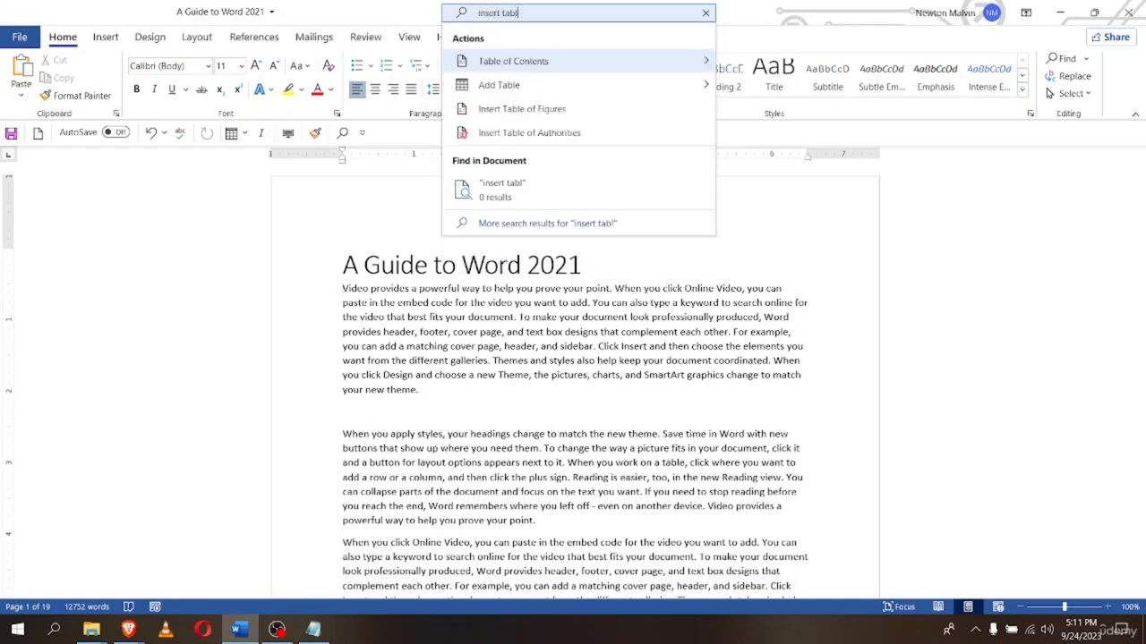
pyautogui.write('e')
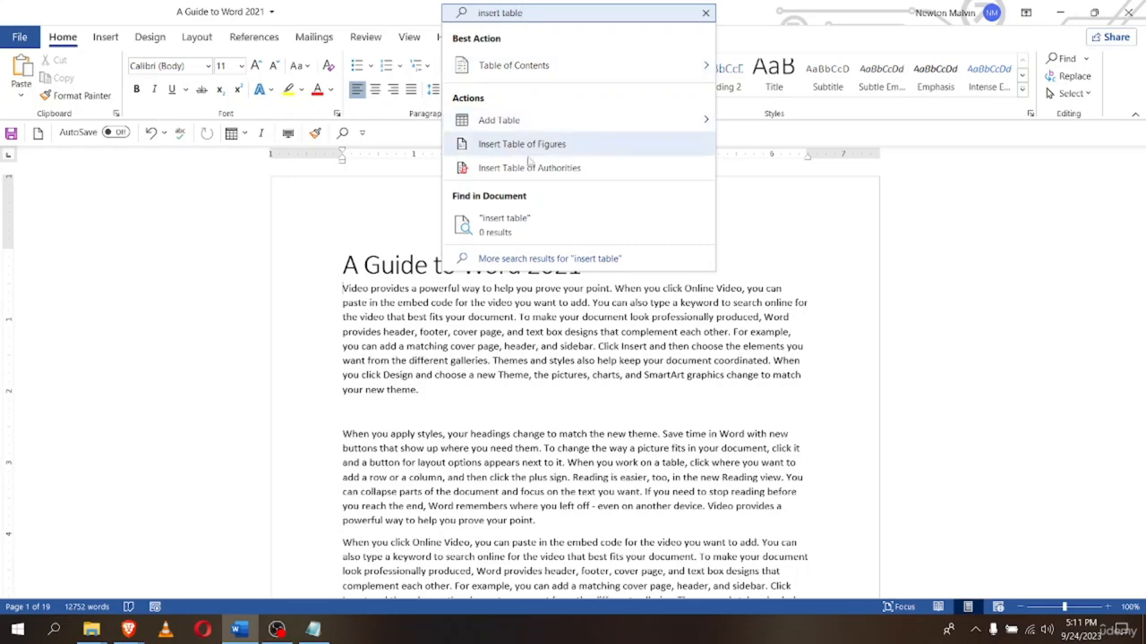
pyautogui.moveTo(464, 60)
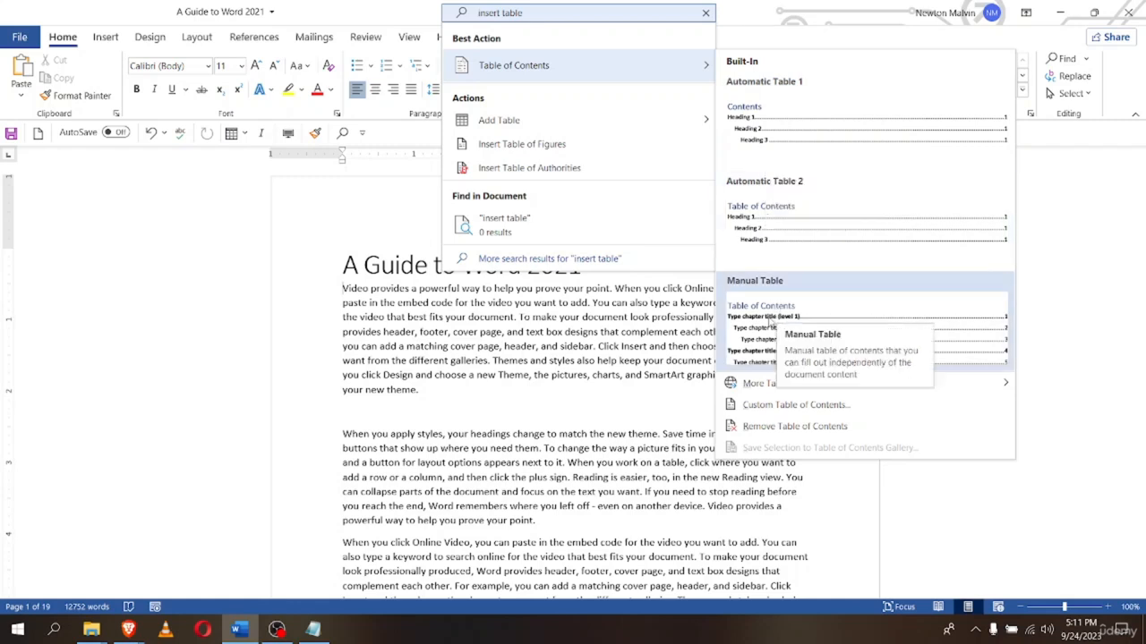
pyautogui.moveTo(500, 123)
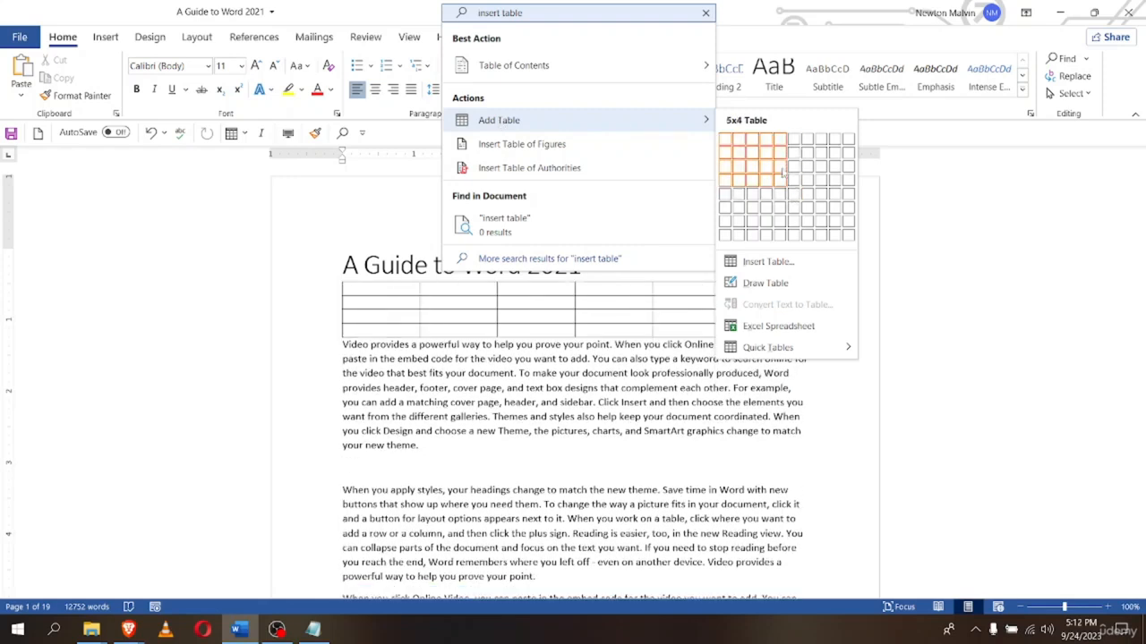
pyautogui.click(300, 258)
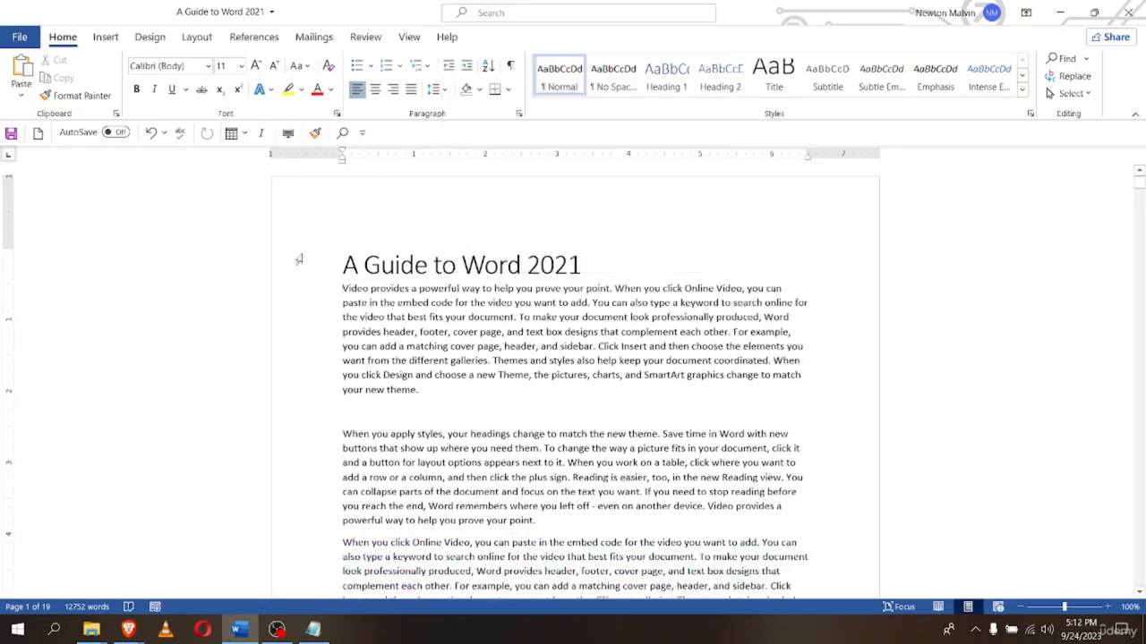
pyautogui.click(349, 407)
# Insert an empty 7-column, 3-row table using the 'insert table' search command
pyautogui.click(506, 14)
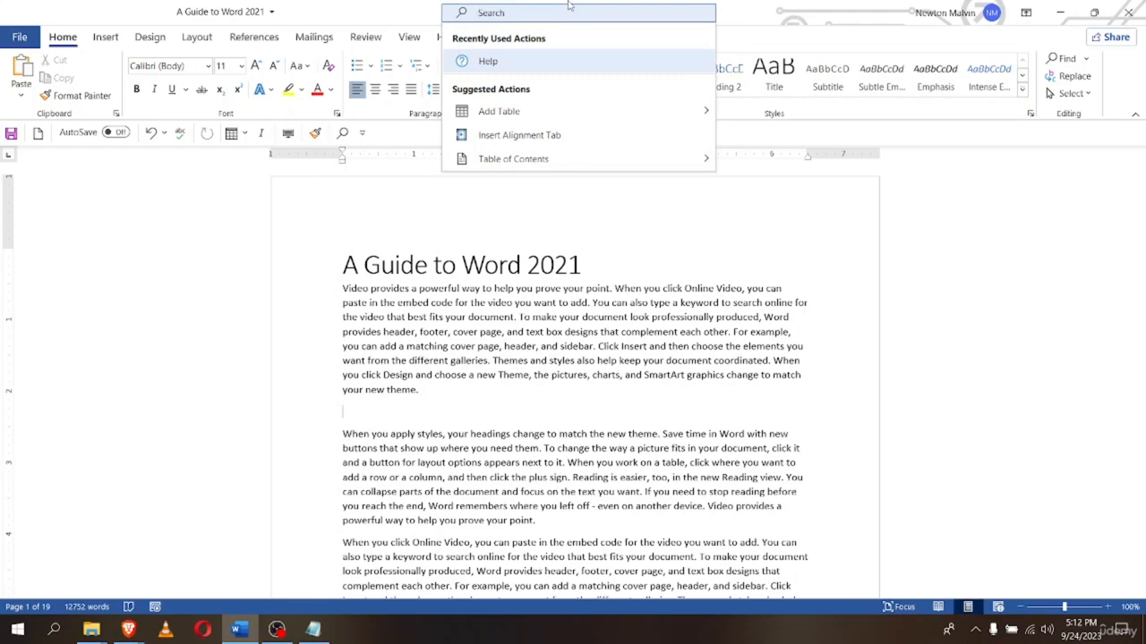
pyautogui.write('in')
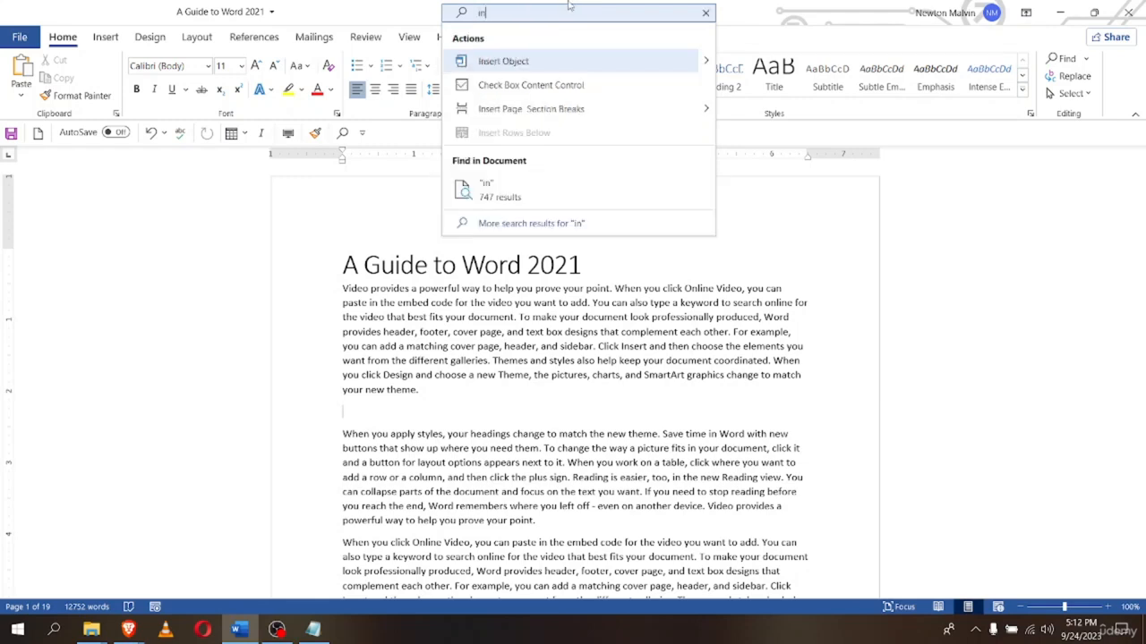
pyautogui.write('set')
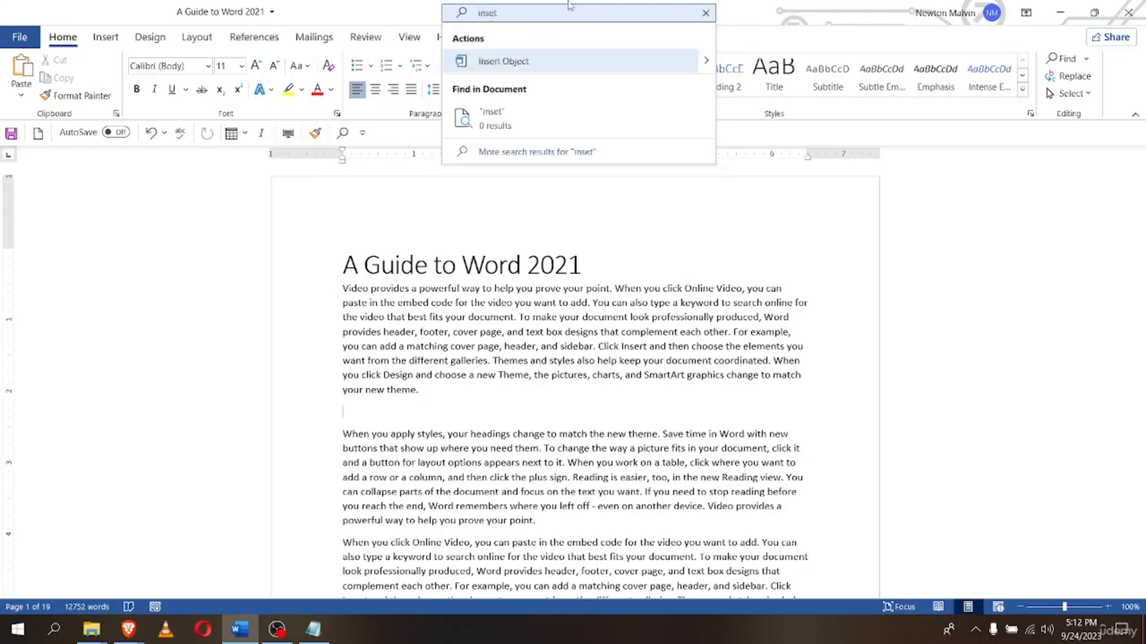
pyautogui.write(' tab')
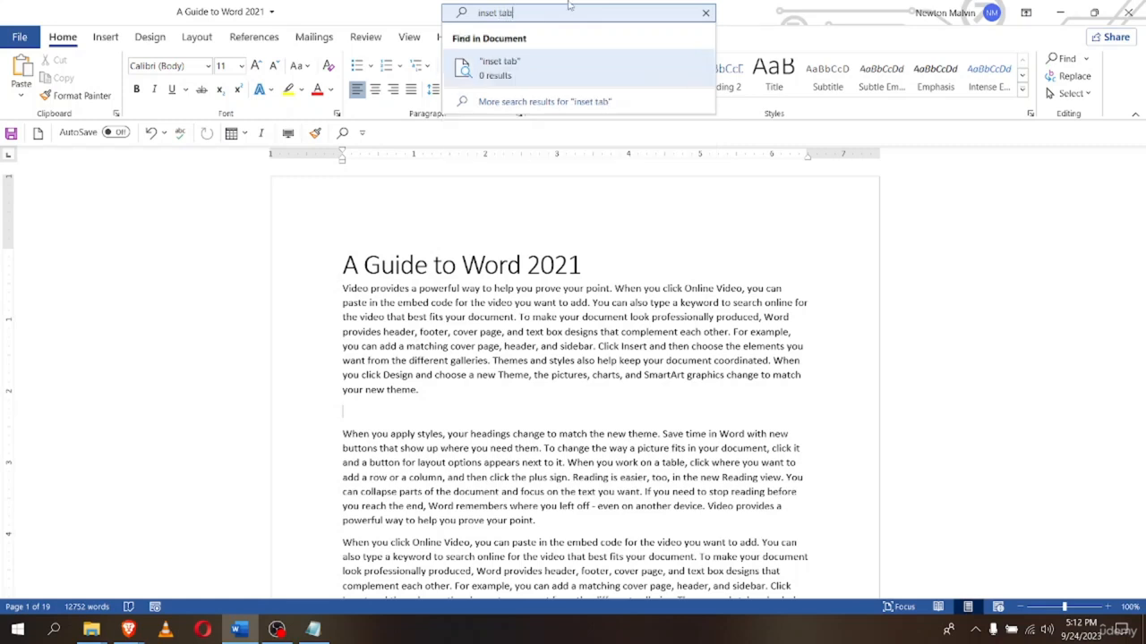
pyautogui.write('le')
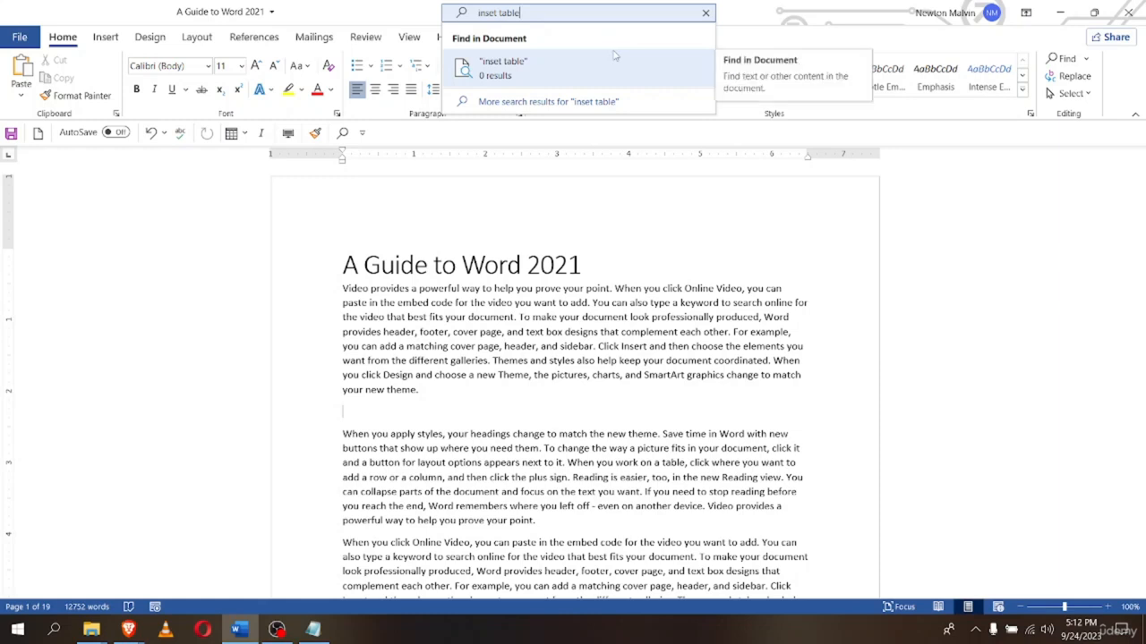
pyautogui.click(492, 15)
pyautogui.write('r')
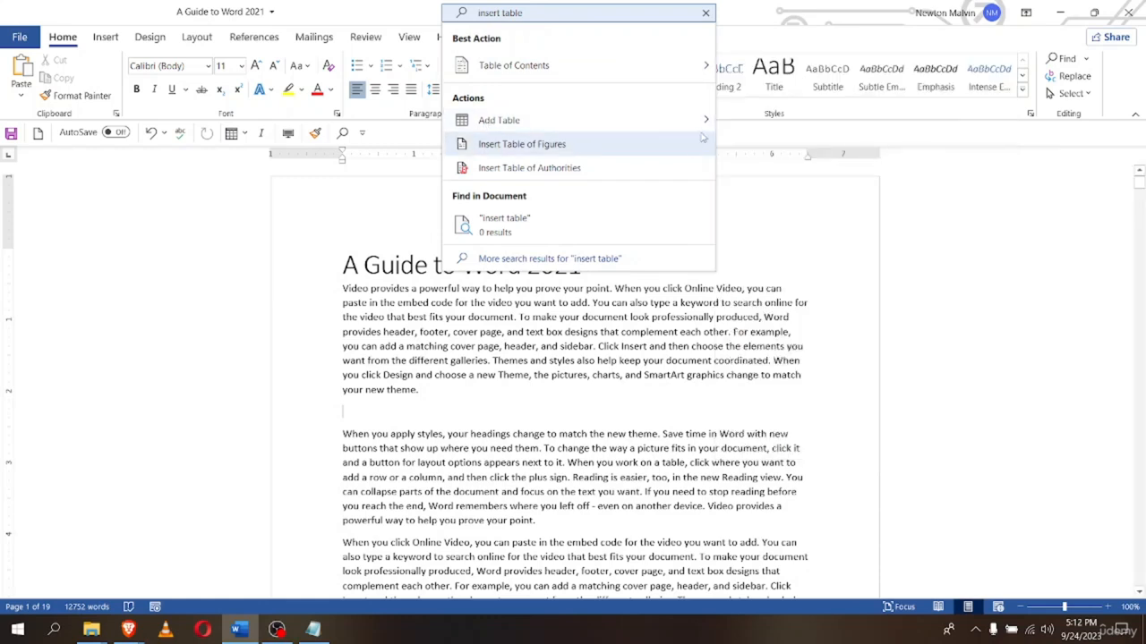
pyautogui.moveTo(726, 127)
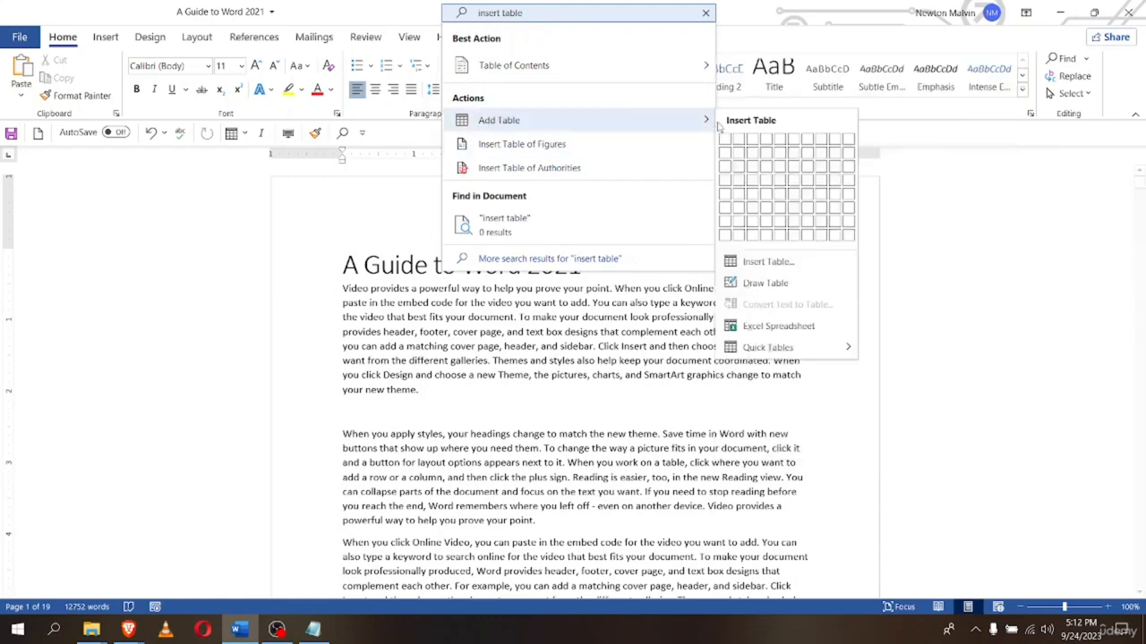
pyautogui.click(808, 166)
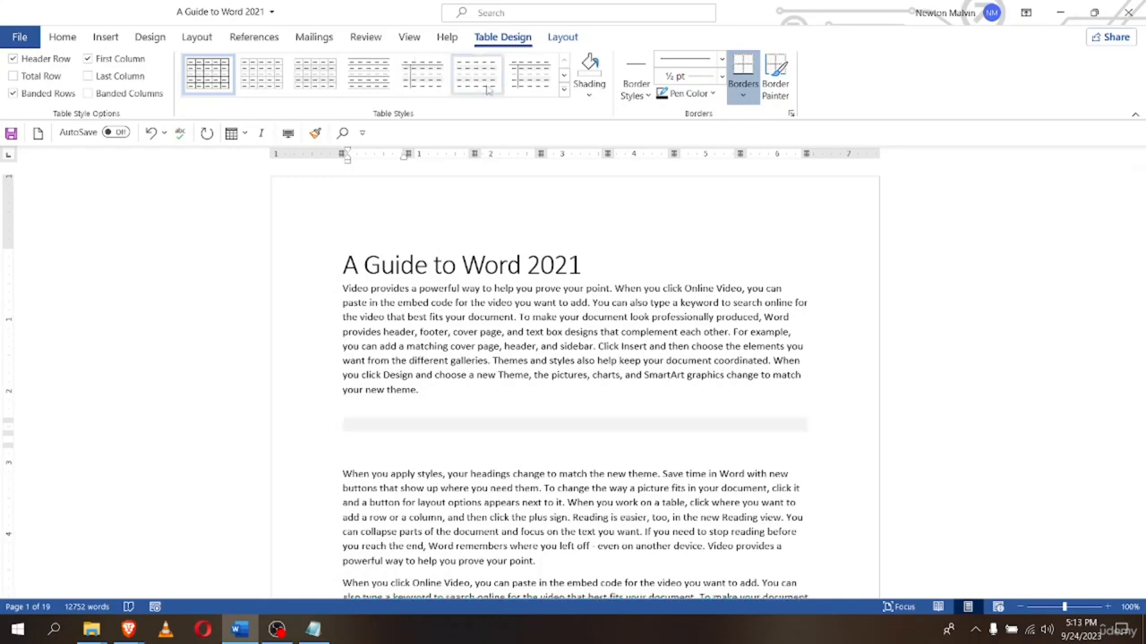
pyautogui.click(555, 14)
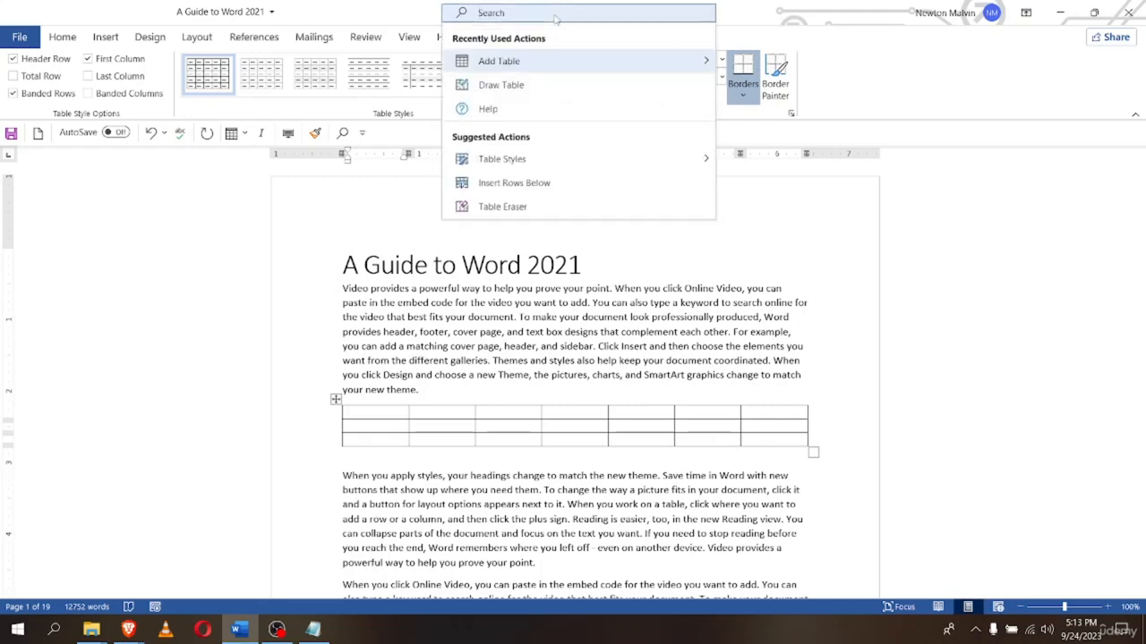
pyautogui.write('sha')
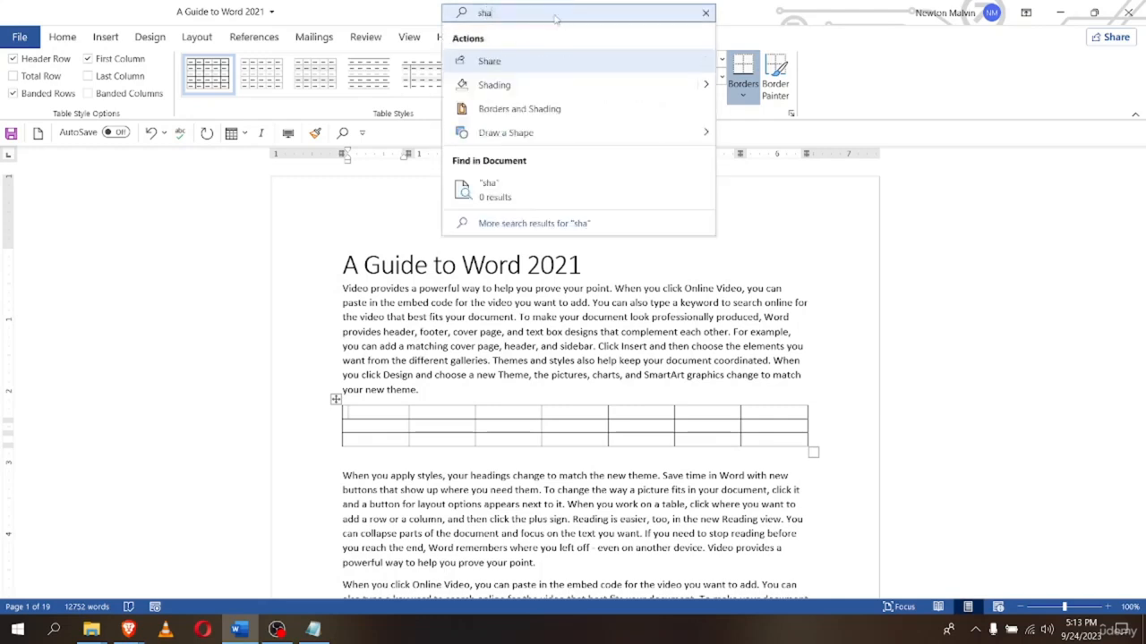
pyautogui.write('pe')
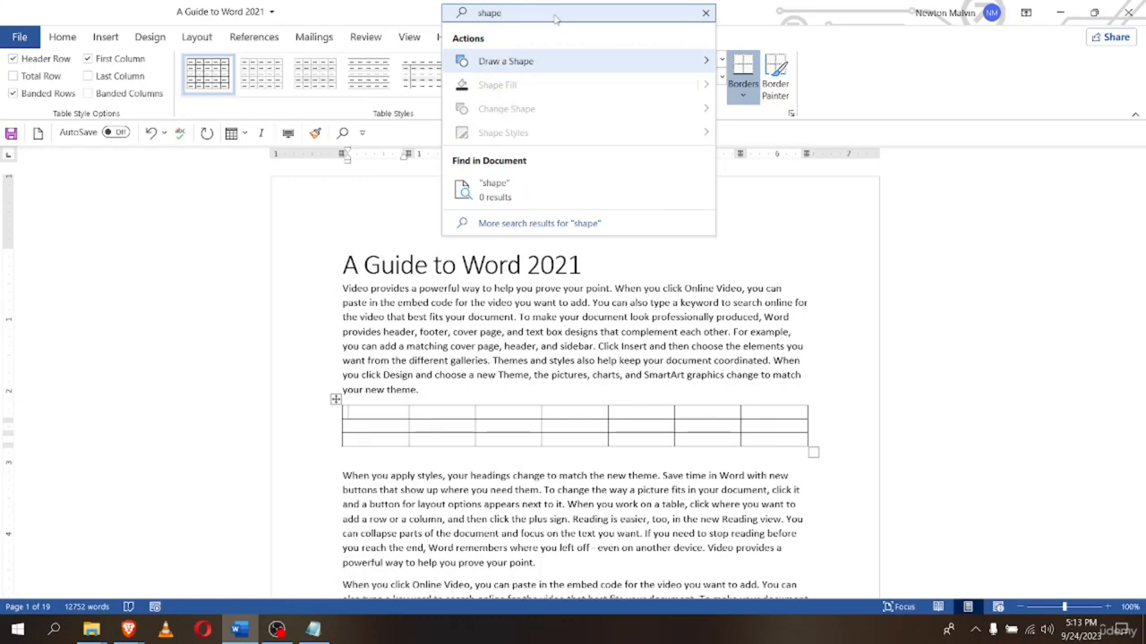
pyautogui.moveTo(689, 62)
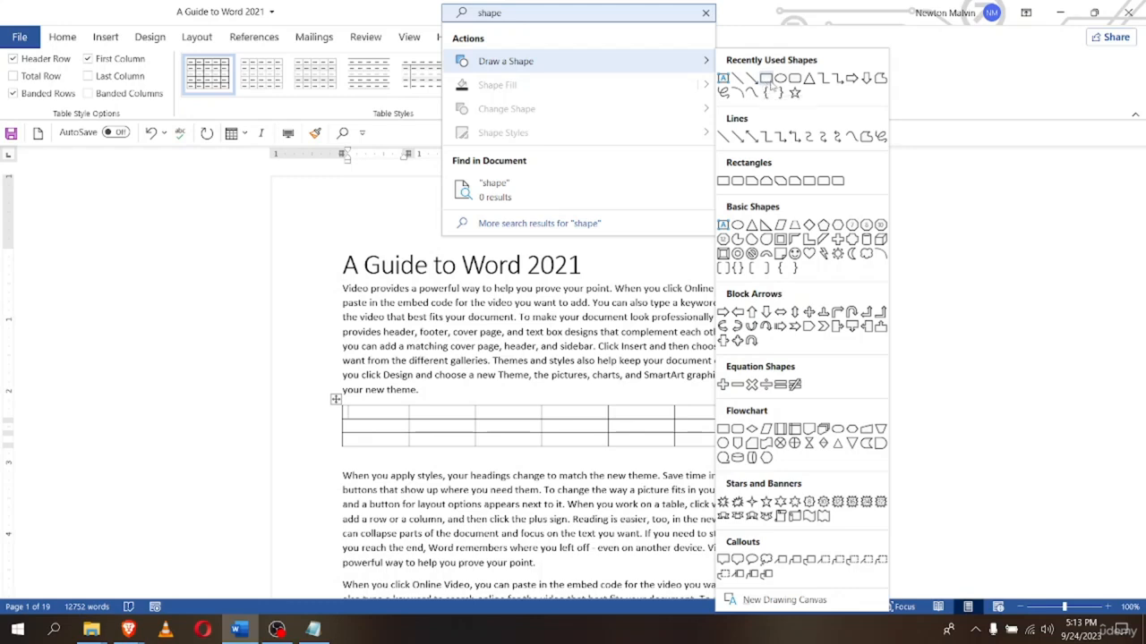
pyautogui.click(766, 80)
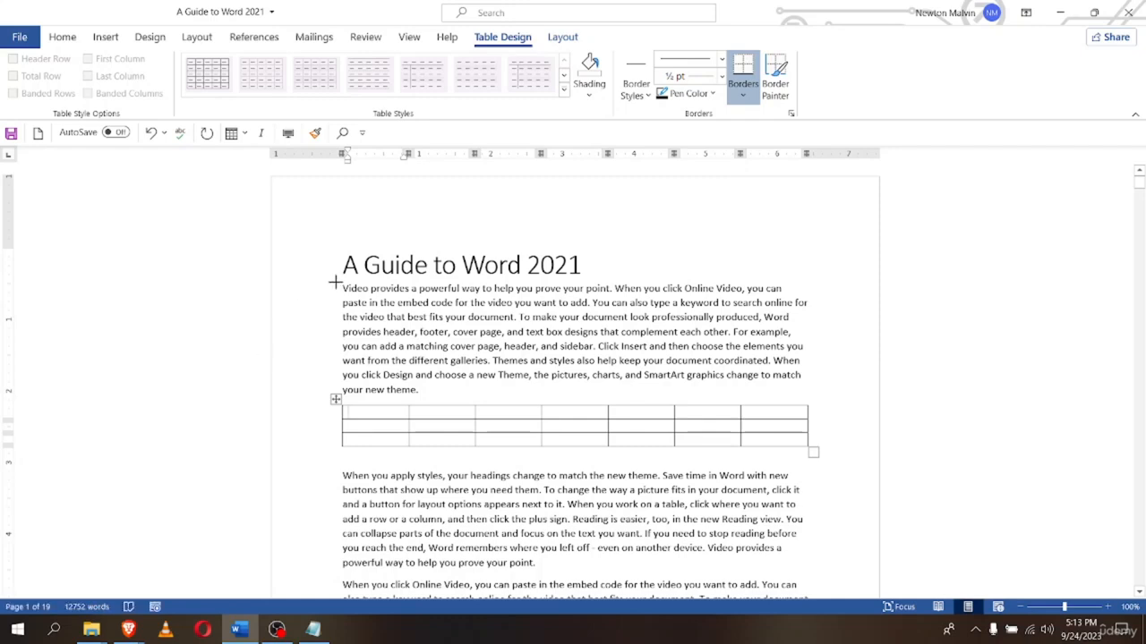
pyautogui.moveTo(323, 281)
pyautogui.mouseDown()
pyautogui.moveTo(414, 328)
pyautogui.moveTo(483, 338)
pyautogui.mouseUp()
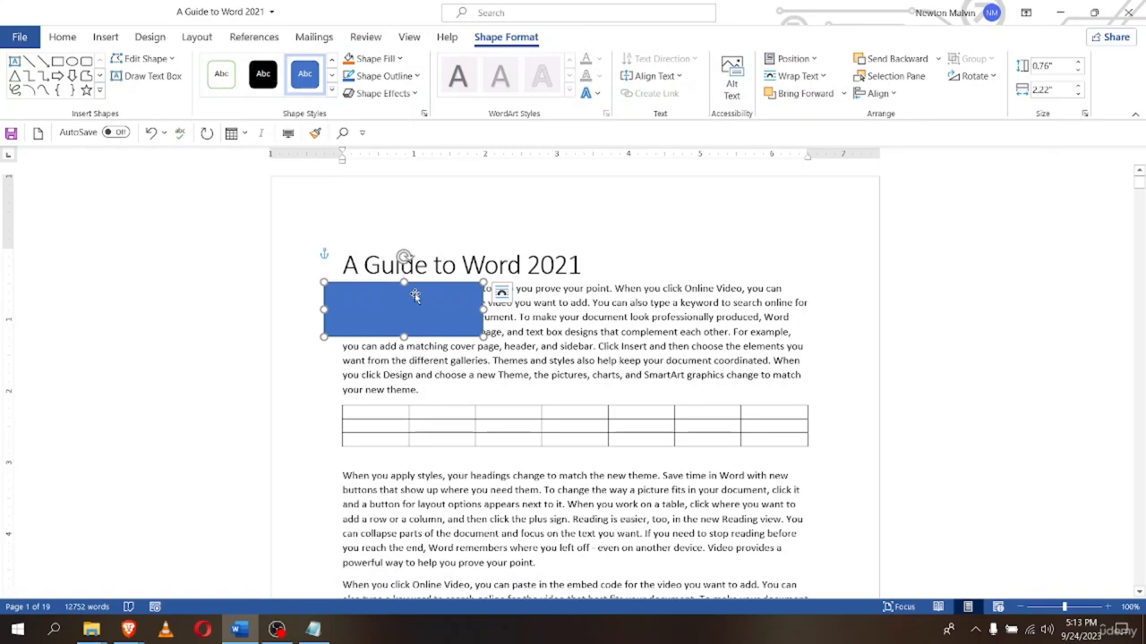
pyautogui.rightClick(414, 295)
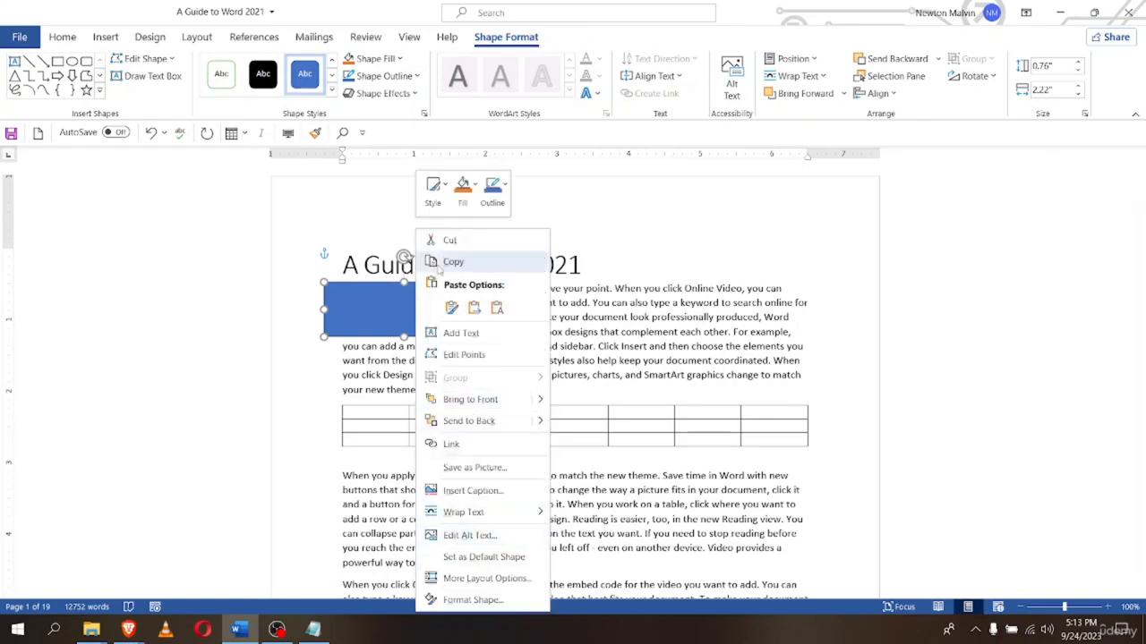
pyautogui.click(440, 240)
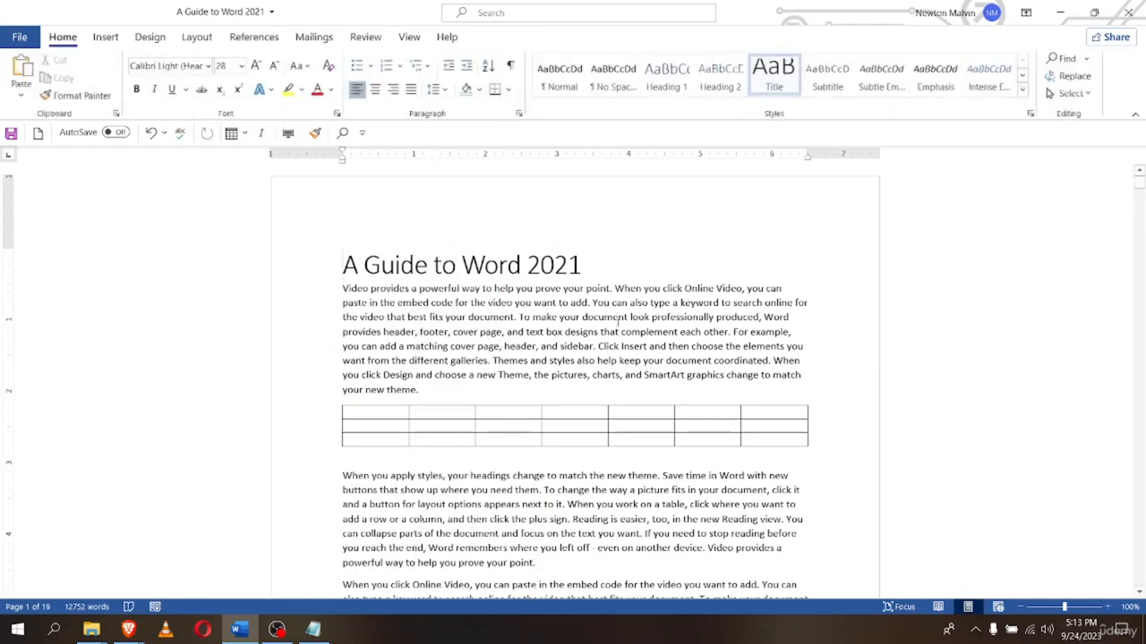
pyautogui.click(674, 15)
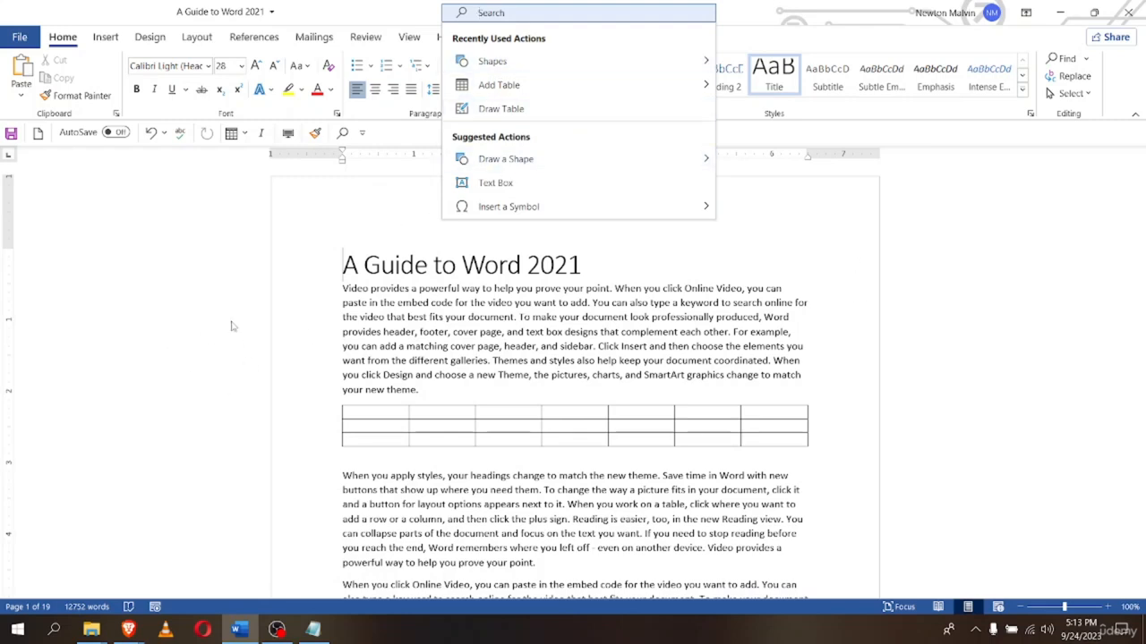
pyautogui.click(343, 267)
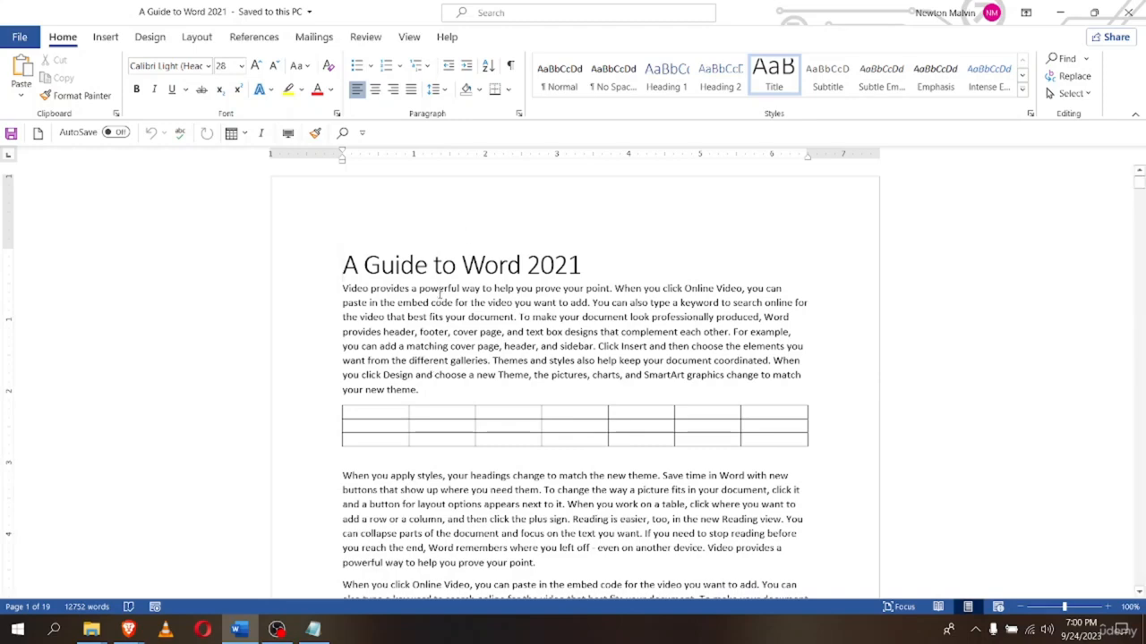
# Show the View tab's Read Mode, Print Layout, Web Layout, Outline and Draft options
pyautogui.scroll(-5, 478, 355)
pyautogui.scroll(4, 478, 355)
pyautogui.scroll(1, 478, 356)
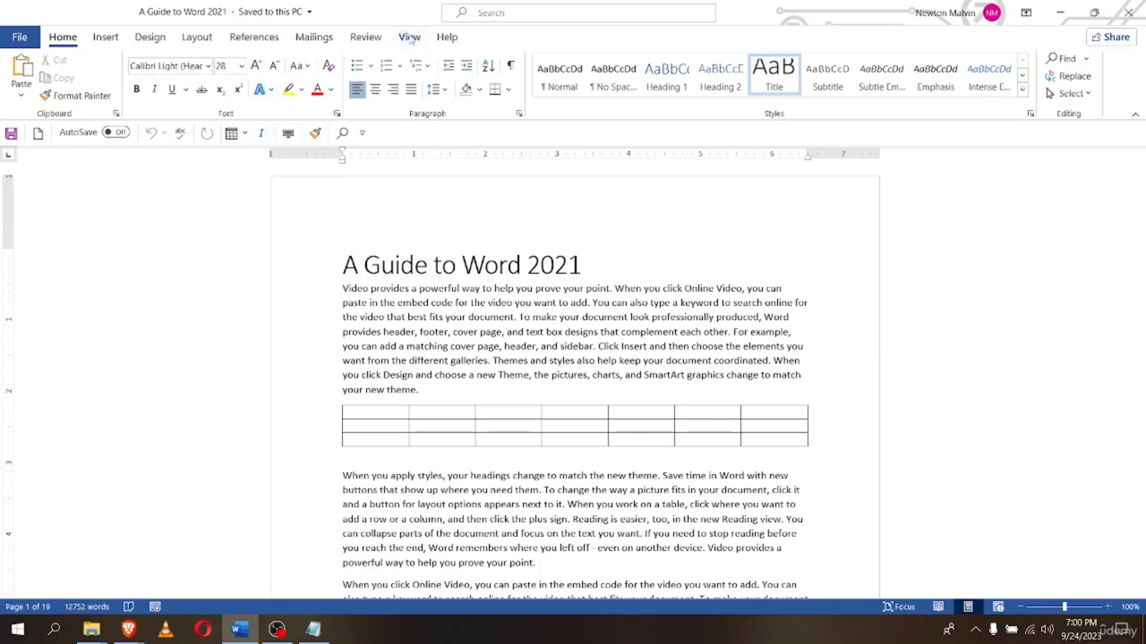
pyautogui.click(409, 37)
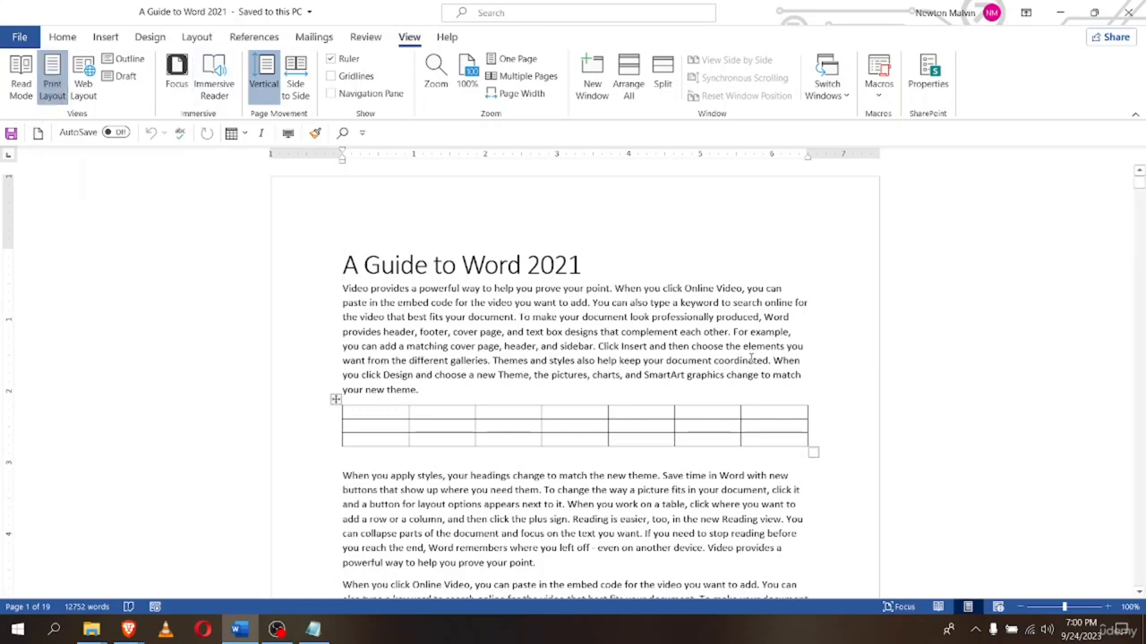
pyautogui.scroll(-4, 740, 415)
pyautogui.scroll(4, 741, 414)
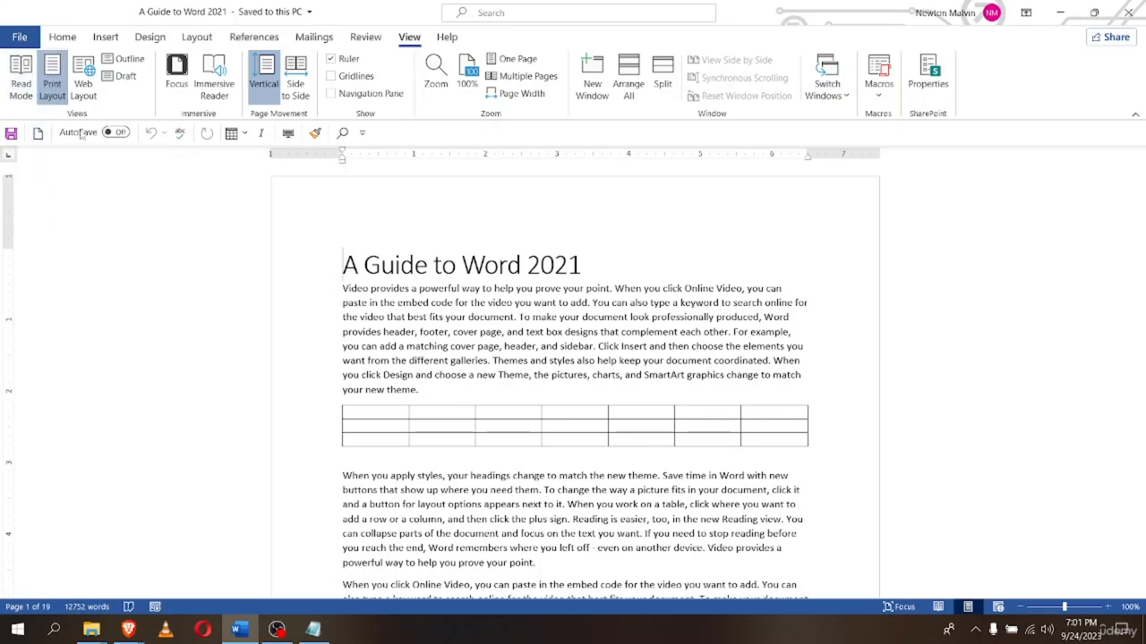
# Switch the guide into Read Mode and scroll its first pages
pyautogui.click(20, 77)
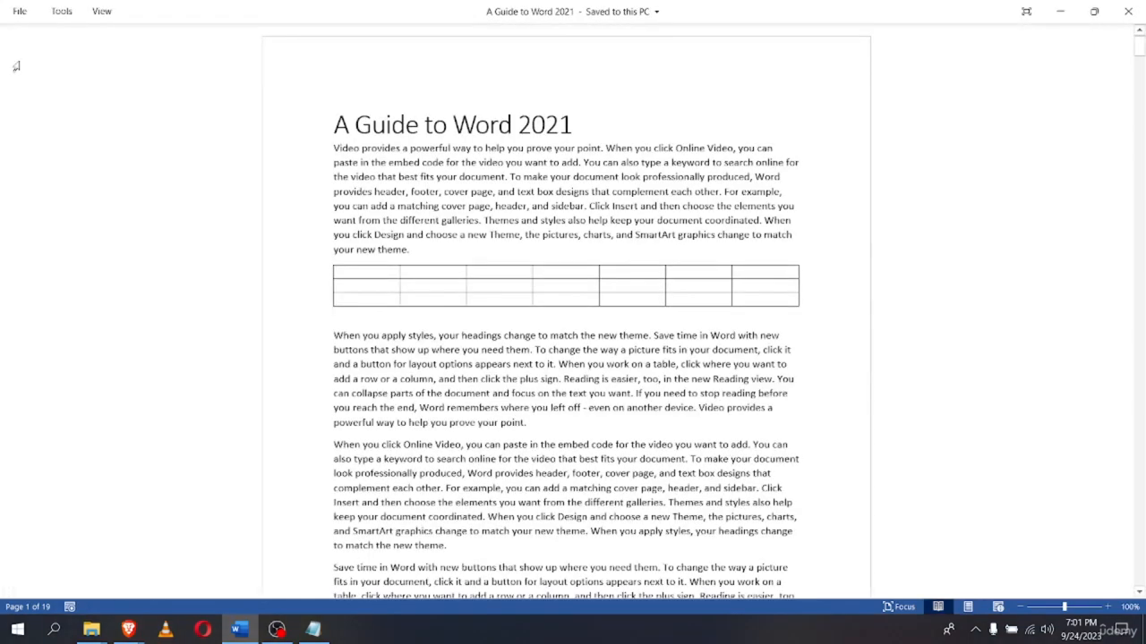
pyautogui.scroll(-3, 497, 395)
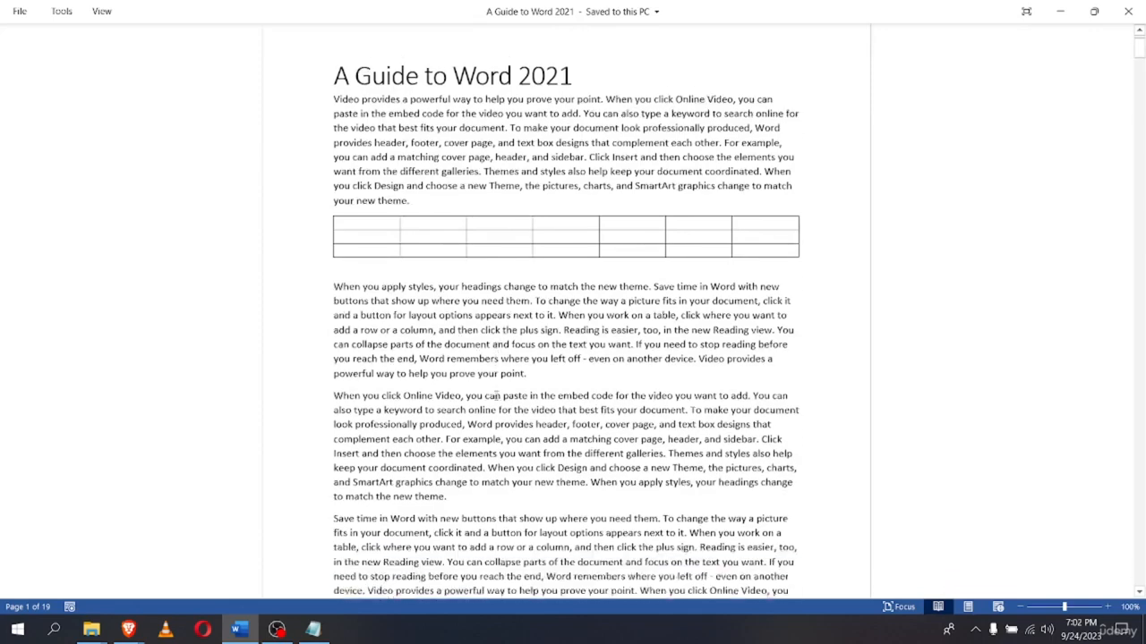
pyautogui.scroll(3, 489, 410)
pyautogui.scroll(-3, 488, 410)
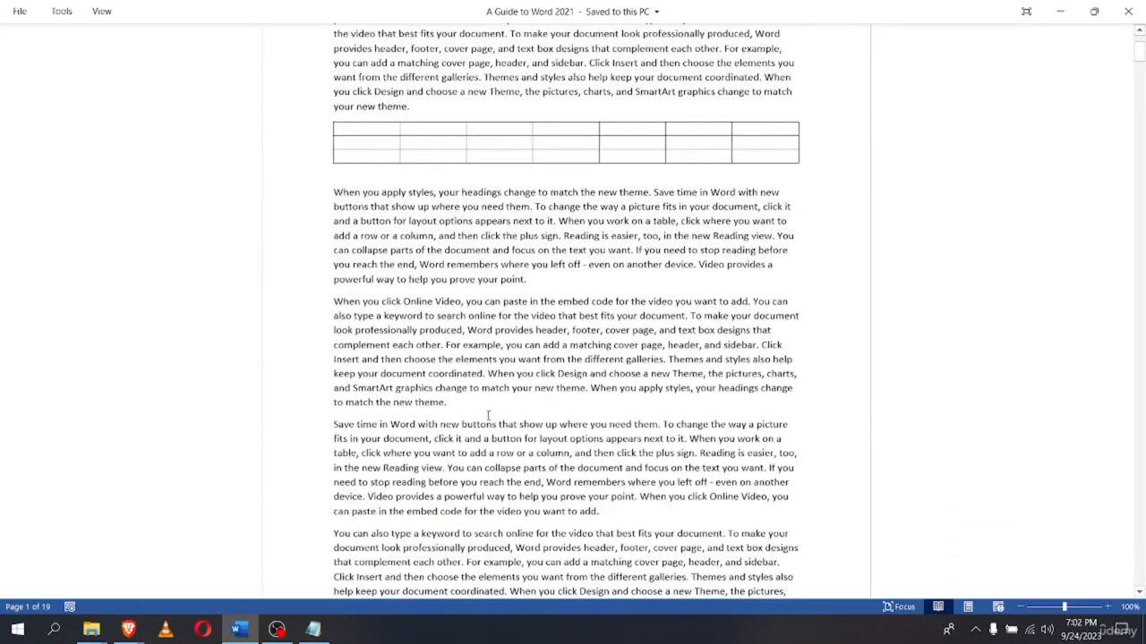
pyautogui.scroll(3, 488, 410)
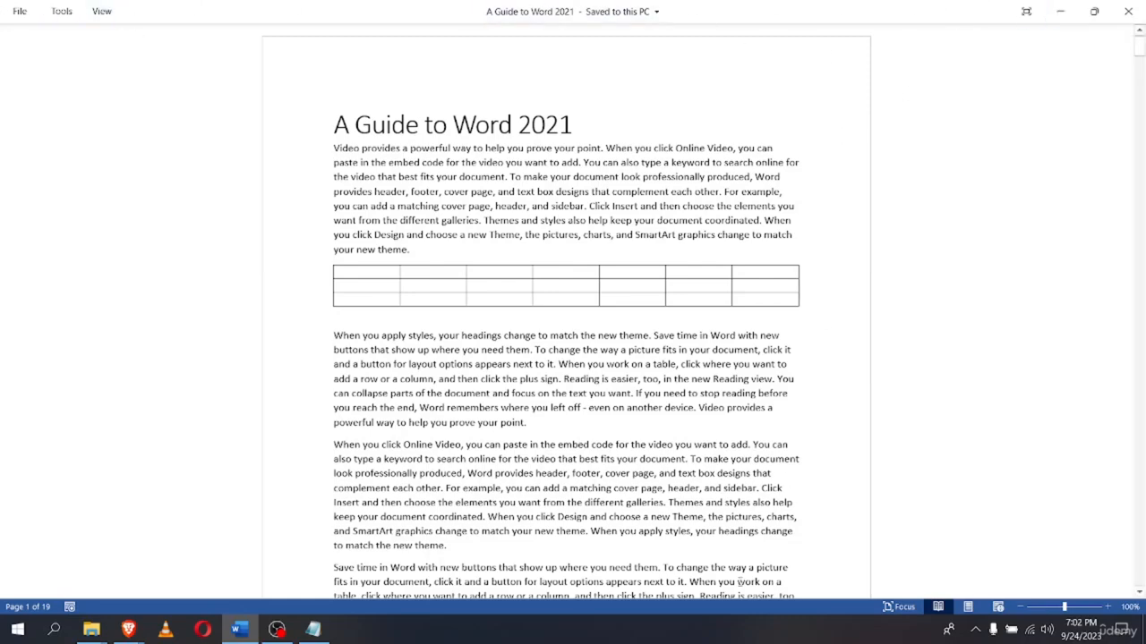
pyautogui.scroll(-3, 385, 578)
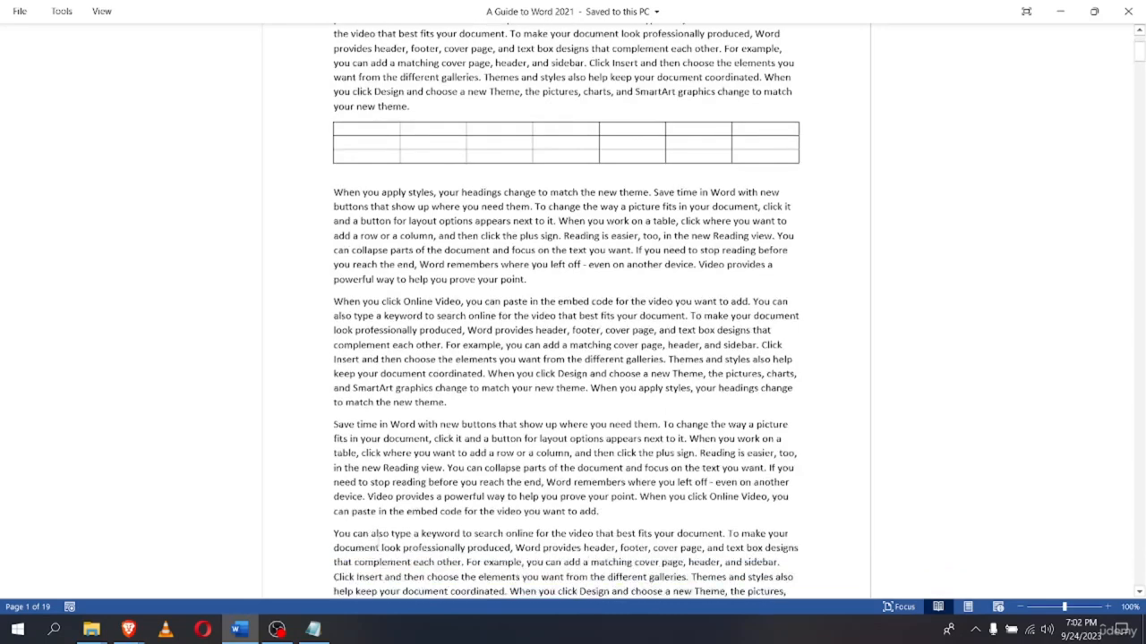
pyautogui.scroll(3, 281, 501)
# Look at Read Mode's Tools, File and View menus
pyautogui.click(62, 11)
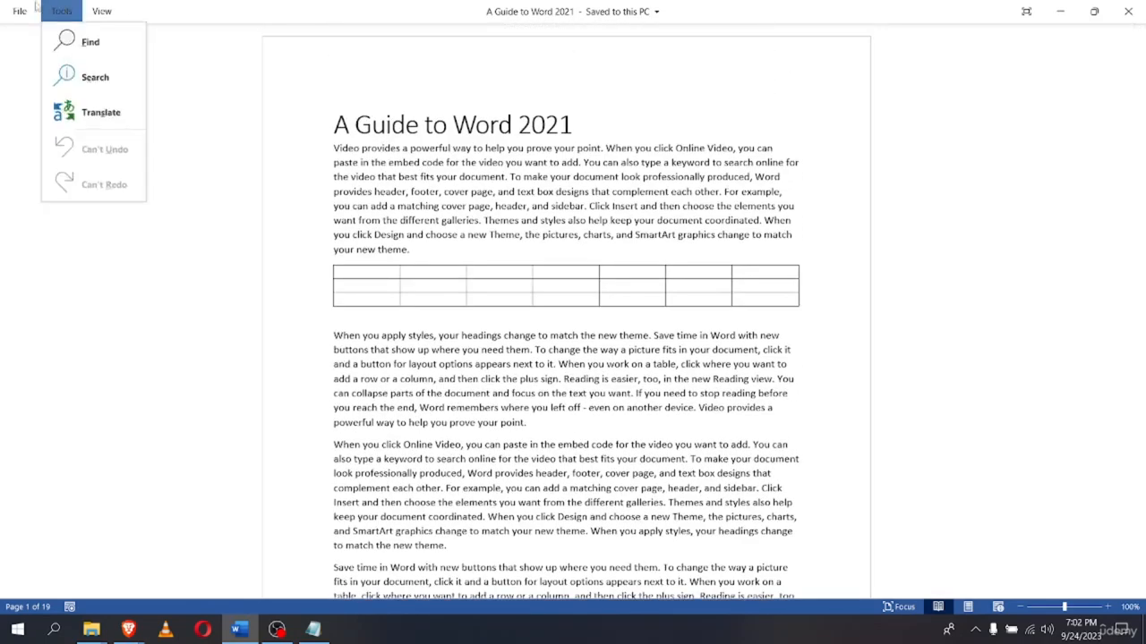
pyautogui.click(34, 7)
pyautogui.click(21, 43)
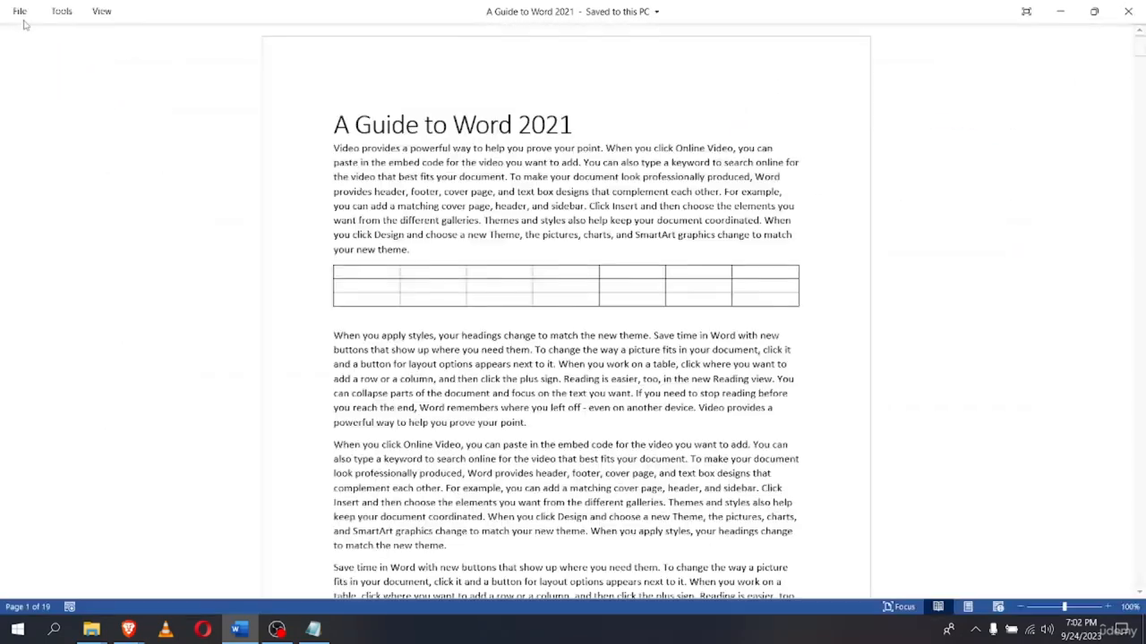
pyautogui.click(25, 13)
pyautogui.click(20, 42)
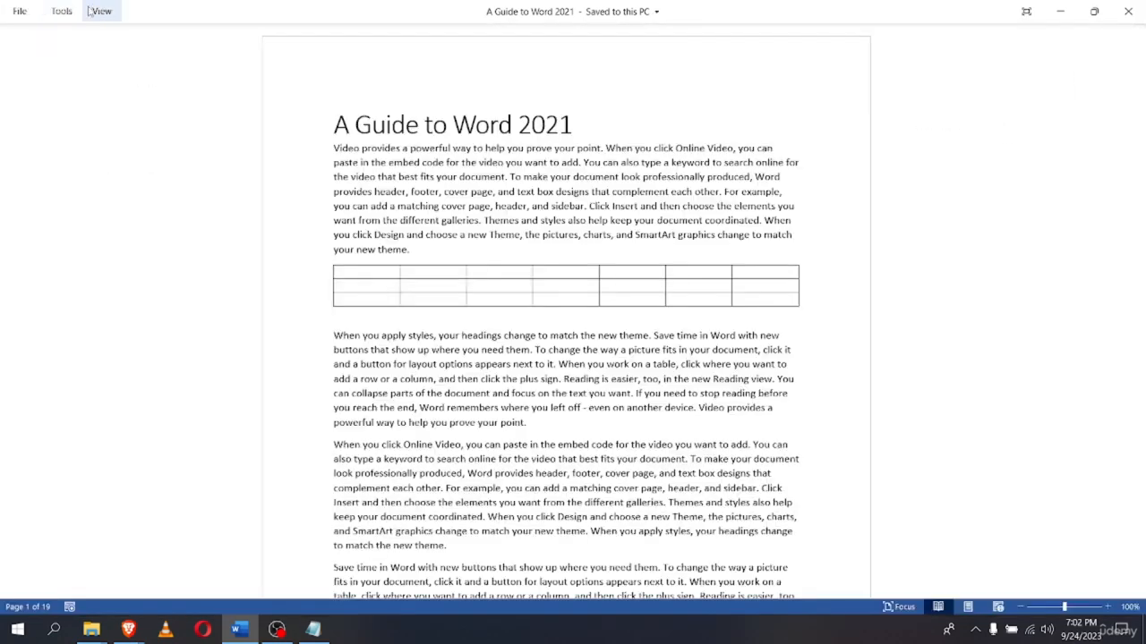
pyautogui.click(100, 10)
pyautogui.click(36, 152)
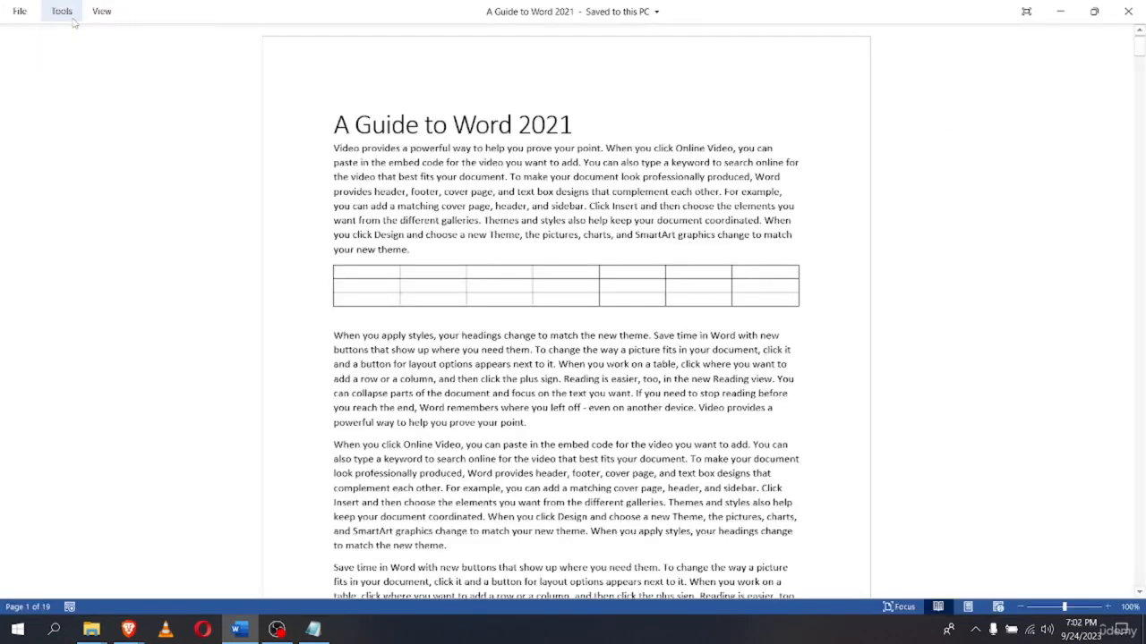
# Scroll further through the reading pages and reopen the Tools and View menus
pyautogui.scroll(-15, 565, 340)
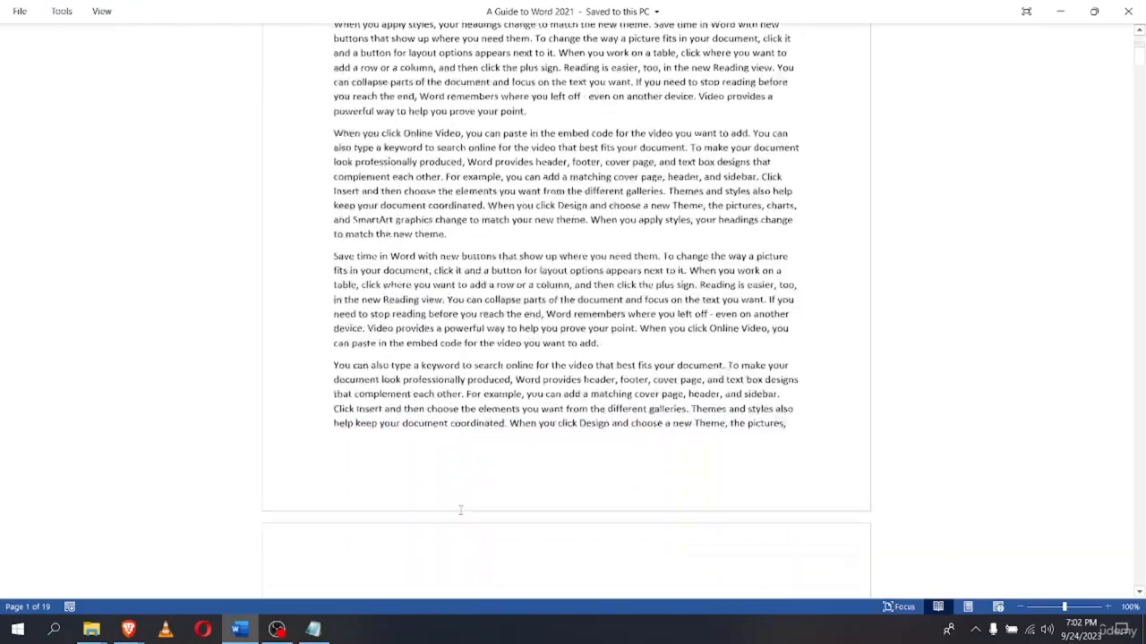
pyautogui.scroll(-15, 488, 484)
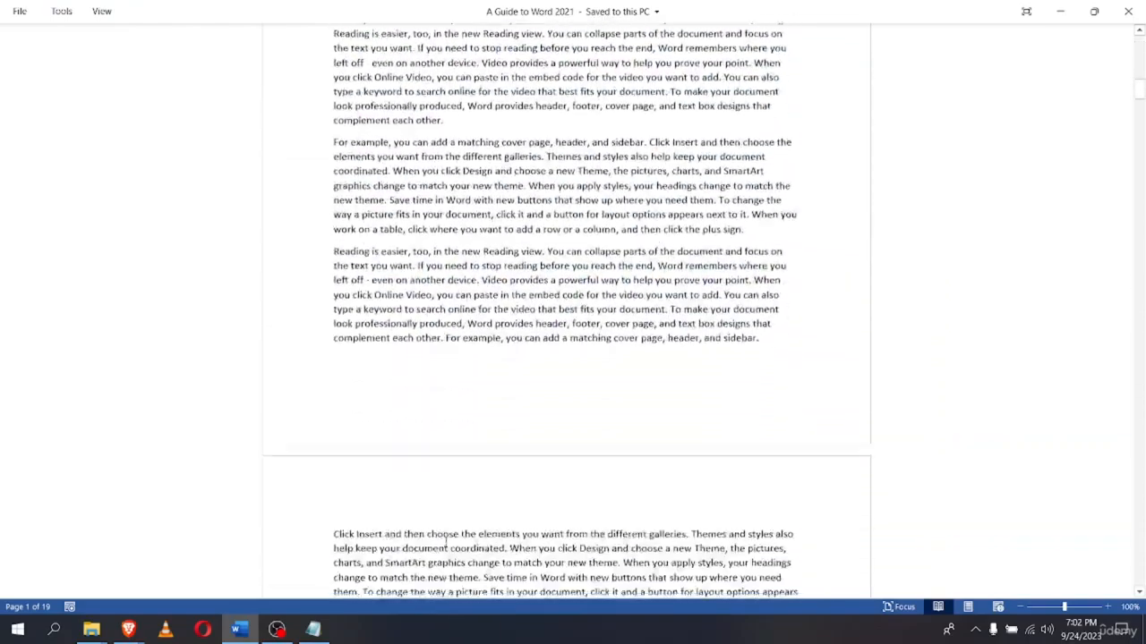
pyautogui.scroll(-15, 488, 484)
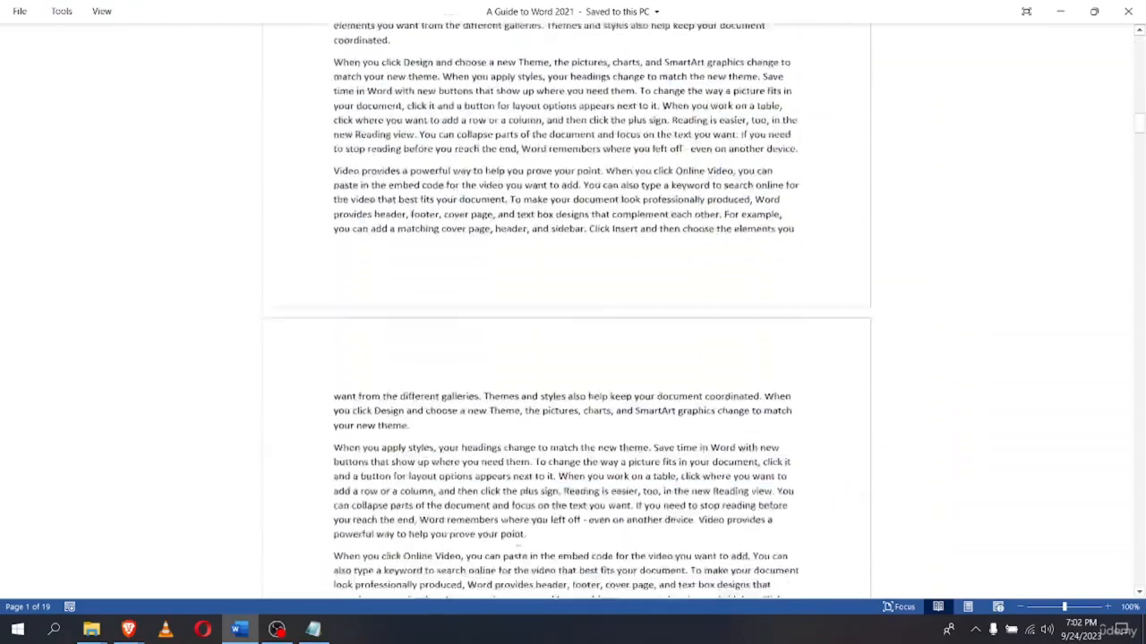
pyautogui.scroll(-15, 544, 517)
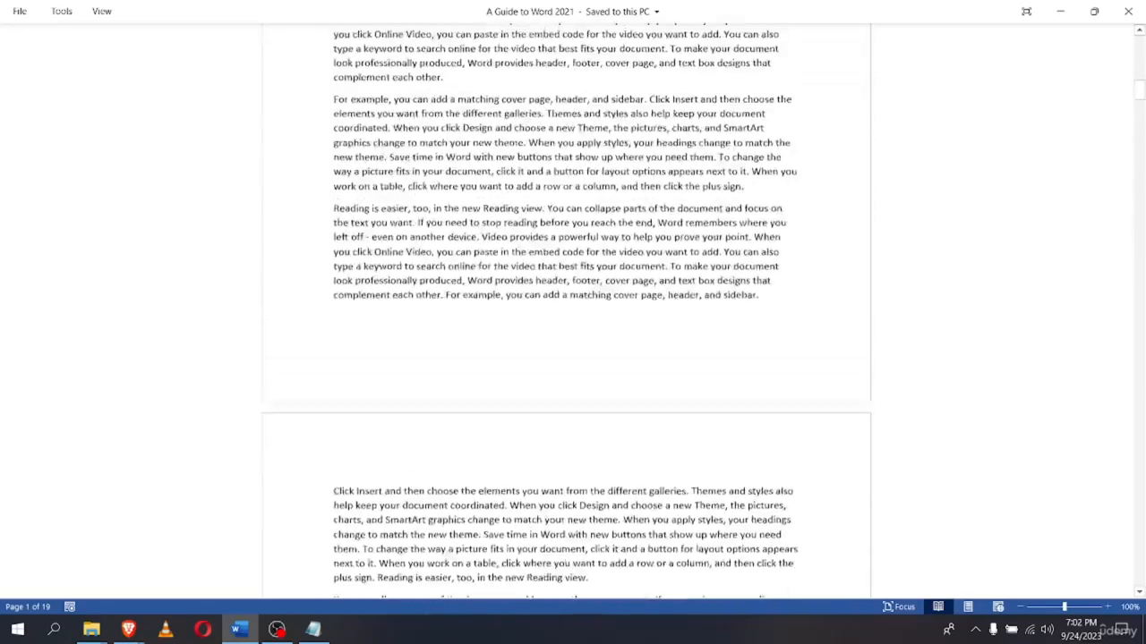
pyautogui.scroll(15, 542, 529)
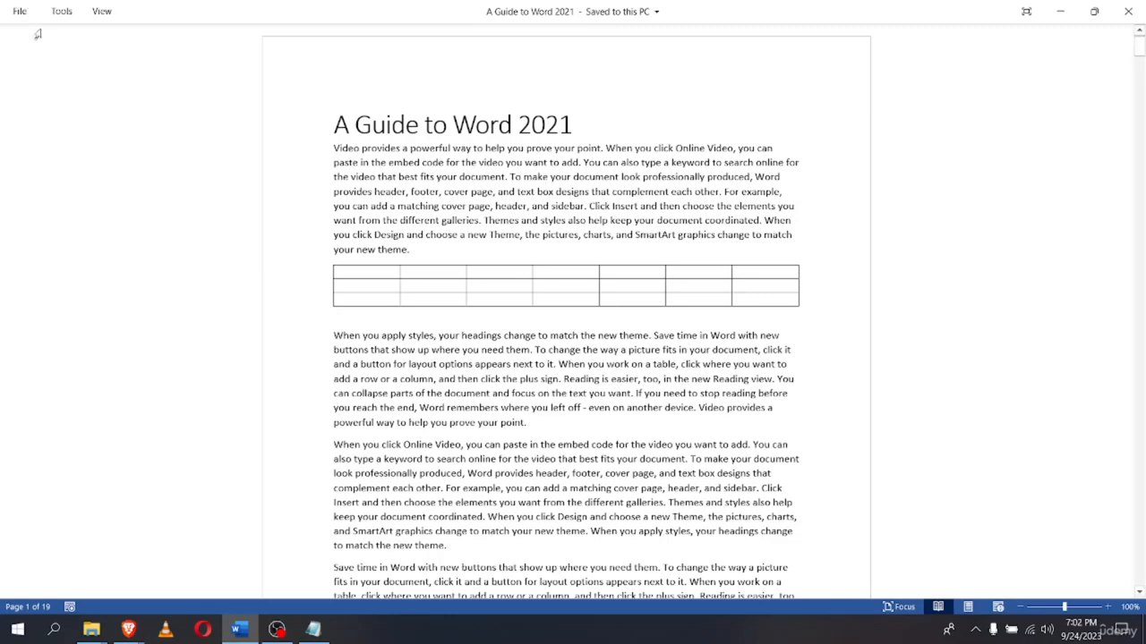
pyautogui.click(57, 12)
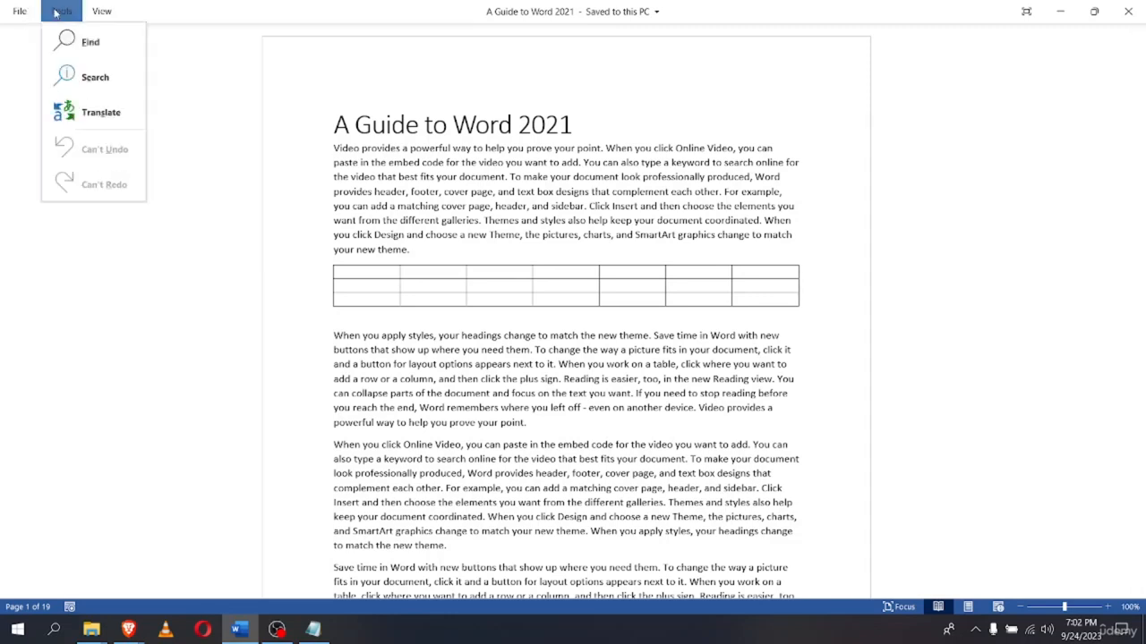
pyautogui.click(101, 11)
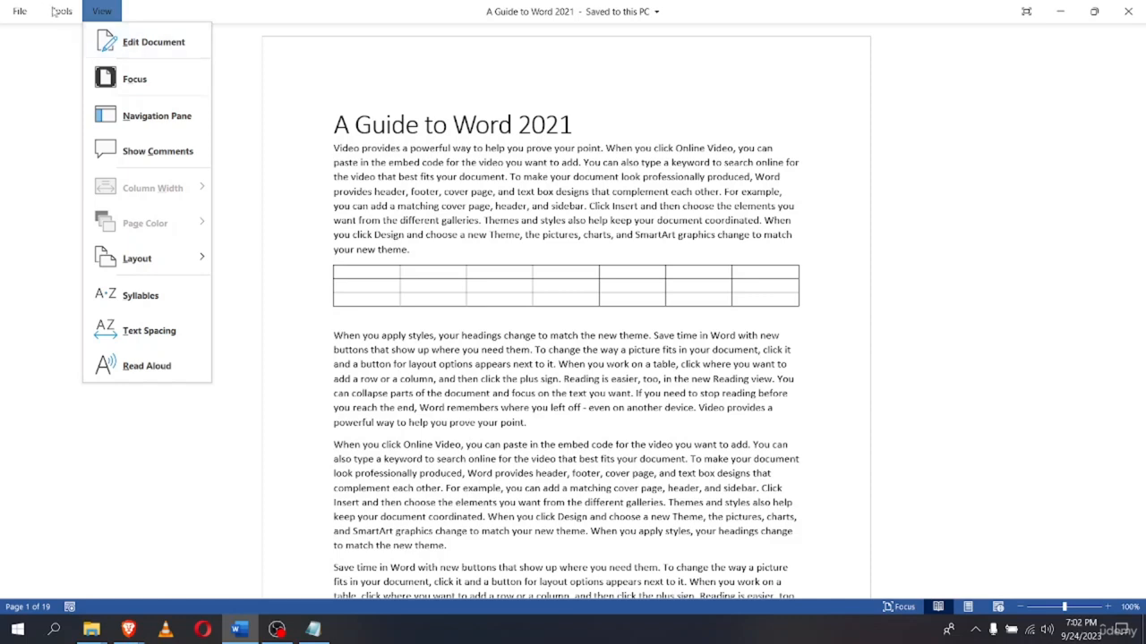
pyautogui.click(56, 11)
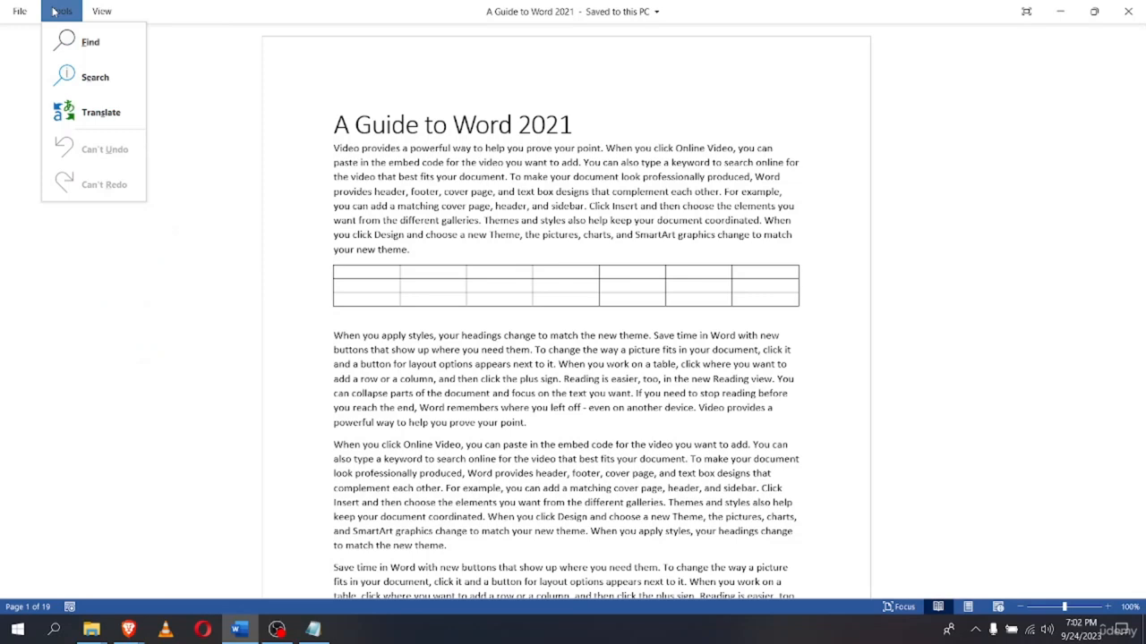
# Open the Navigation pane's page thumbnails and jump to page 17
pyautogui.click(89, 42)
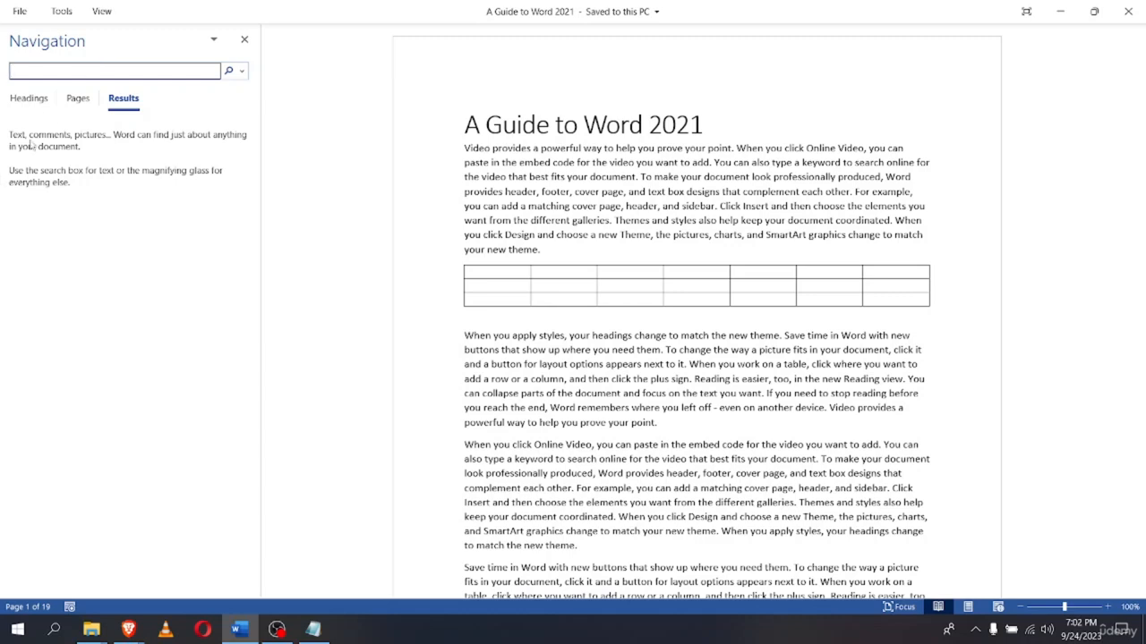
pyautogui.click(72, 101)
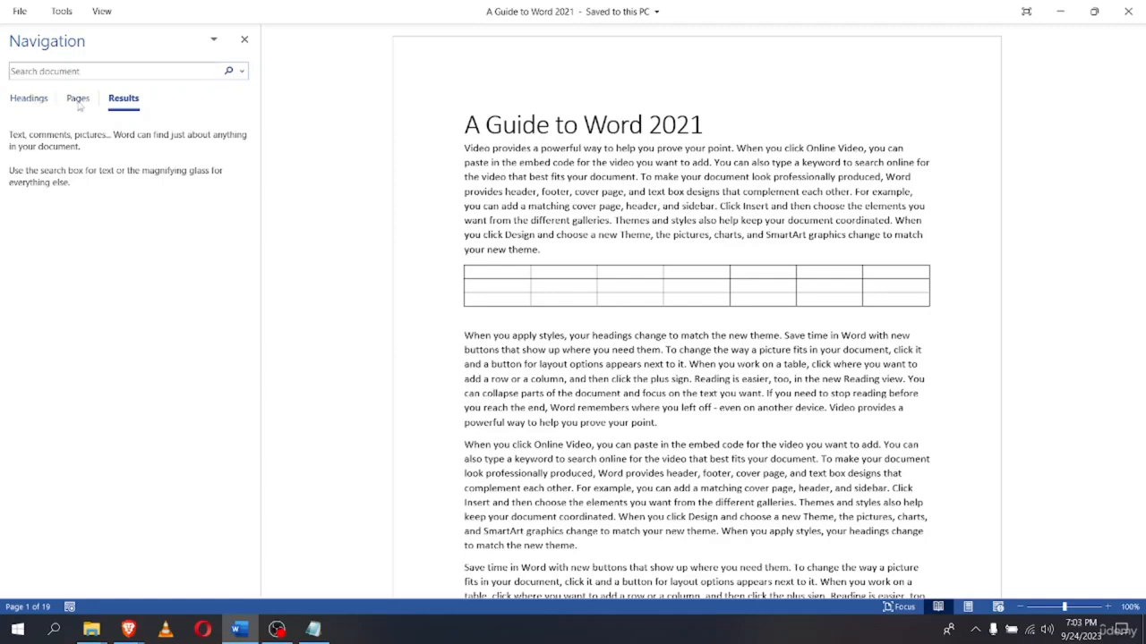
pyautogui.scroll(-10, 103, 385)
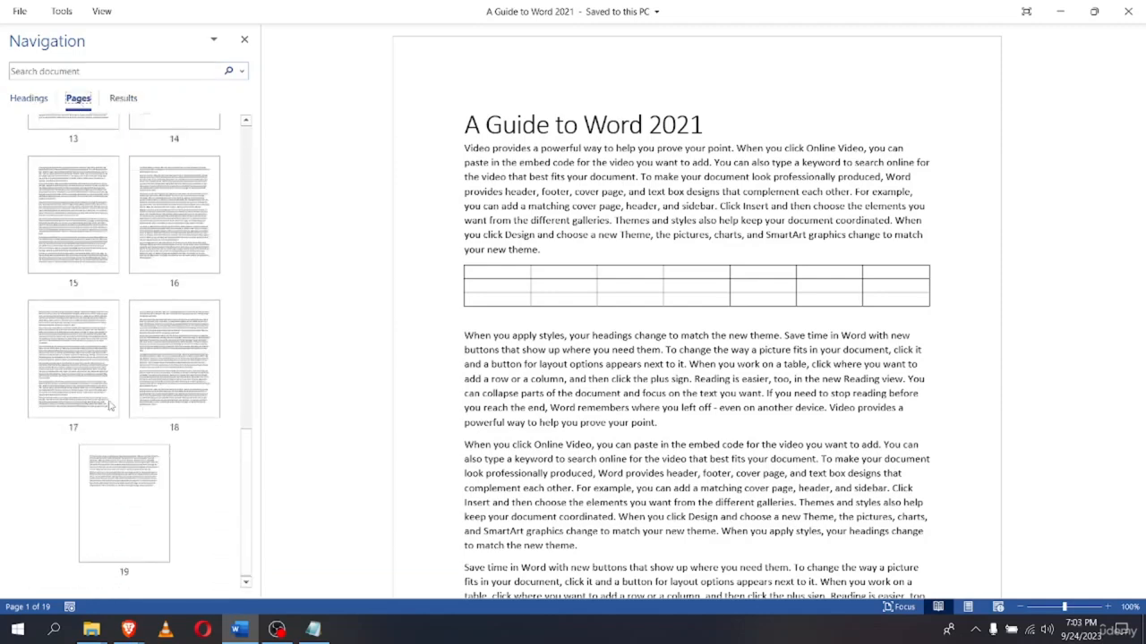
pyautogui.click(87, 349)
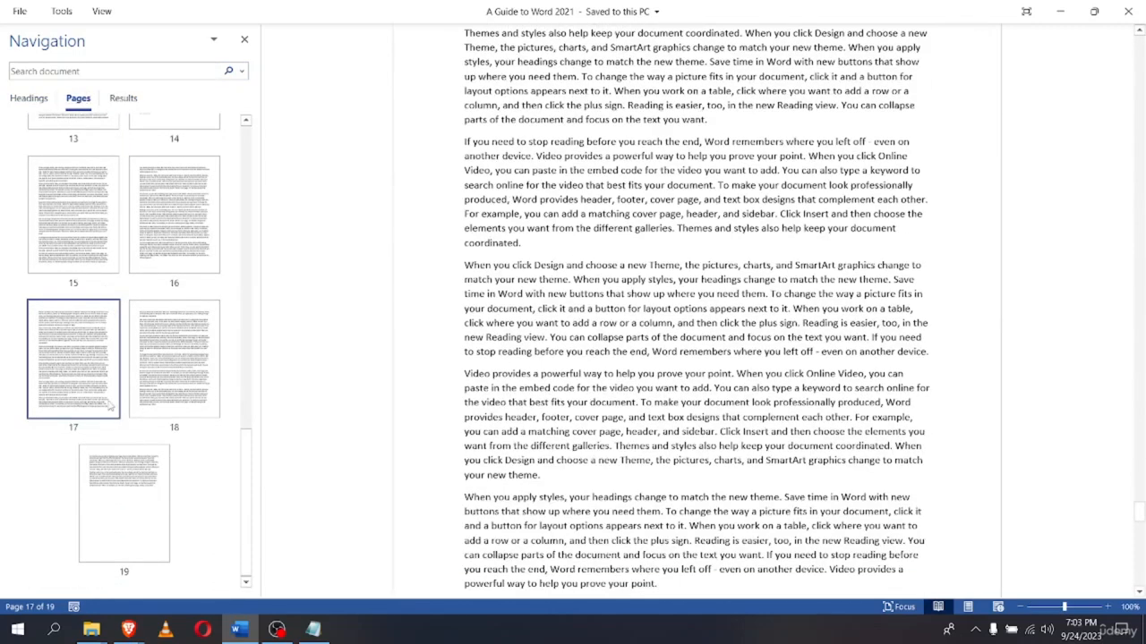
# Jump back to page 1 and switch the Navigation pane to its search results
pyautogui.scroll(10, 111, 405)
pyautogui.click(58, 215)
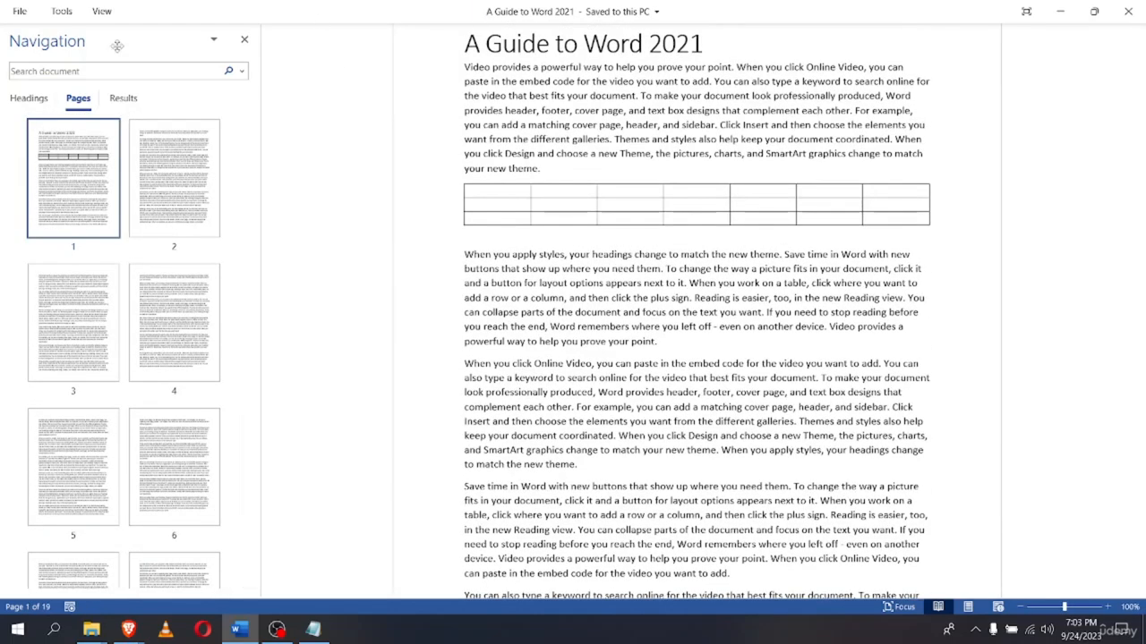
pyautogui.click(122, 100)
# Start a search of the document text and scroll through the results
pyautogui.click(47, 69)
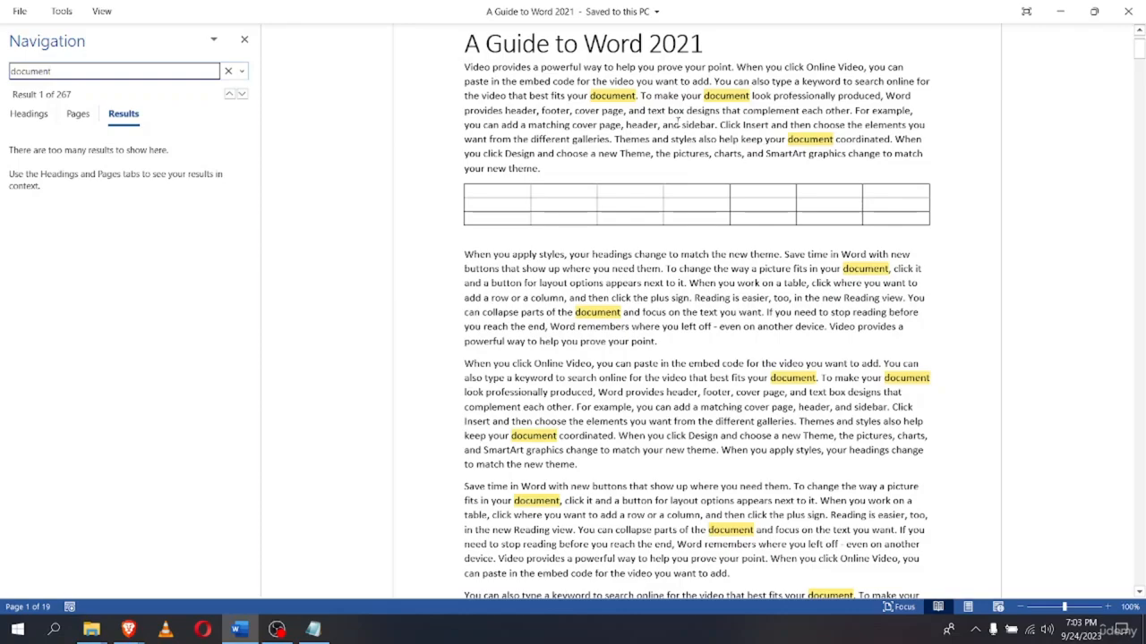
pyautogui.scroll(-10, 748, 176)
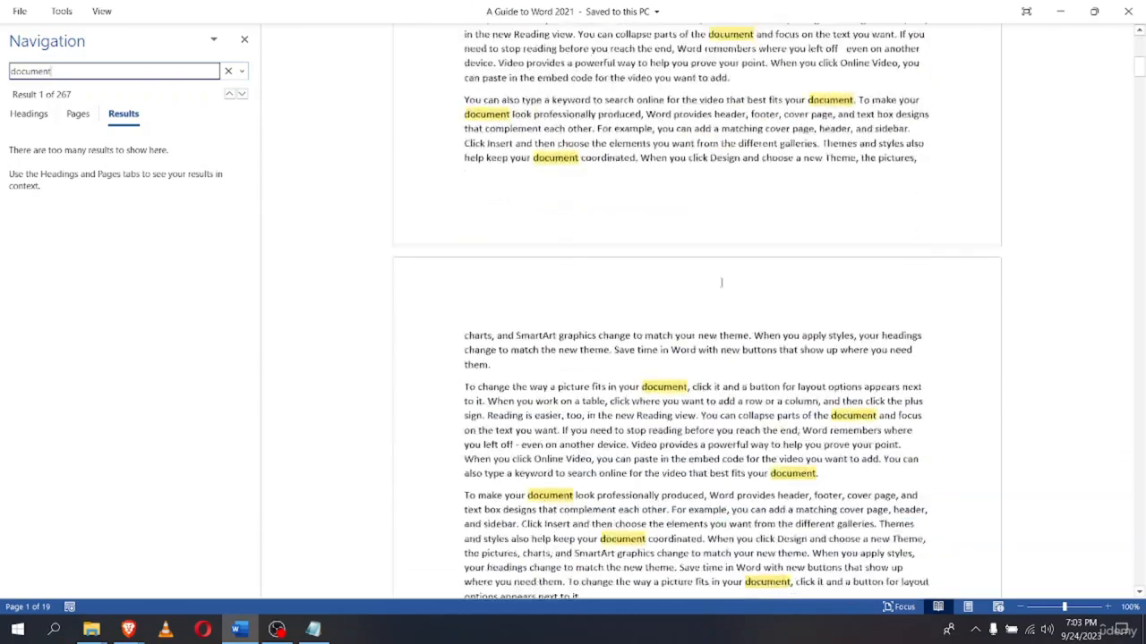
pyautogui.scroll(-12, 561, 405)
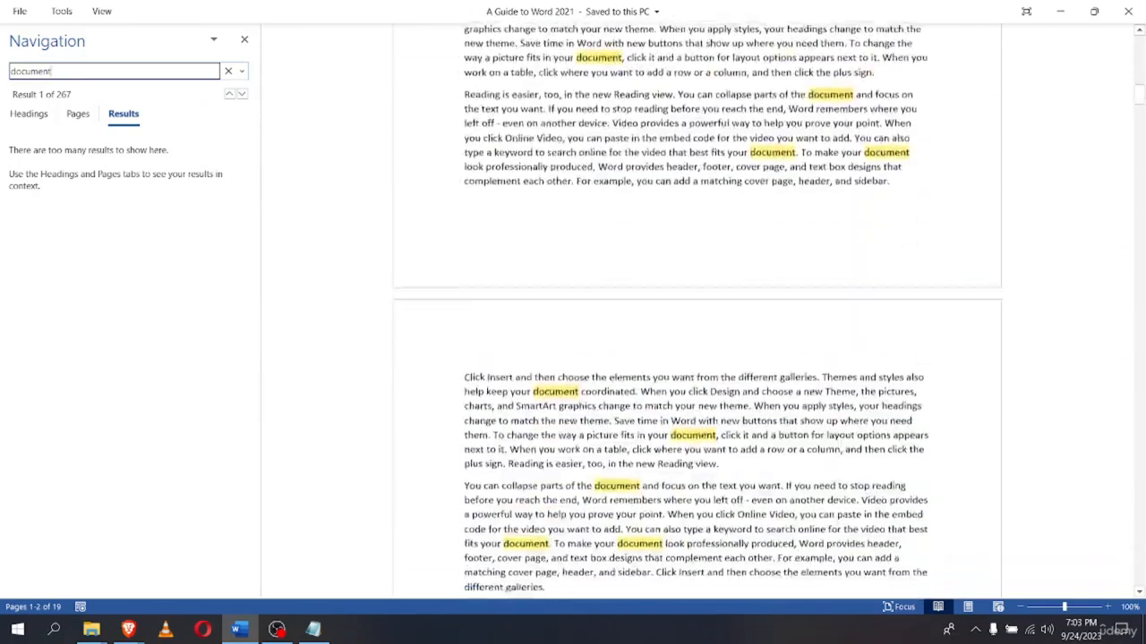
pyautogui.scroll(-3, 694, 369)
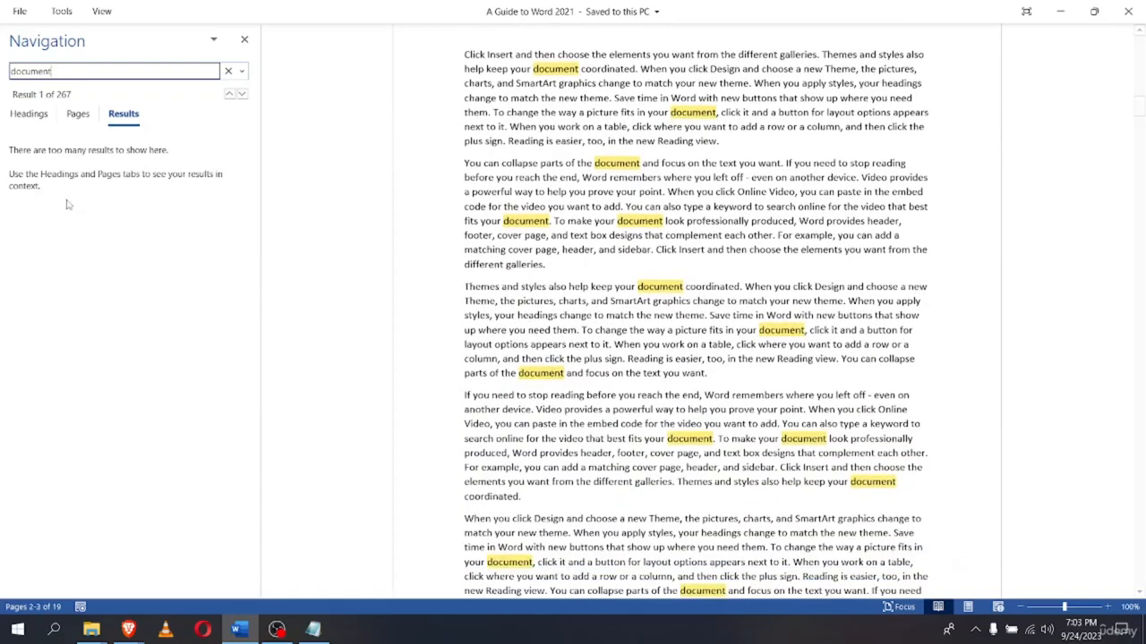
# Jump to the last page, 19, from the search-hit thumbnails, then show the results list again
pyautogui.click(78, 114)
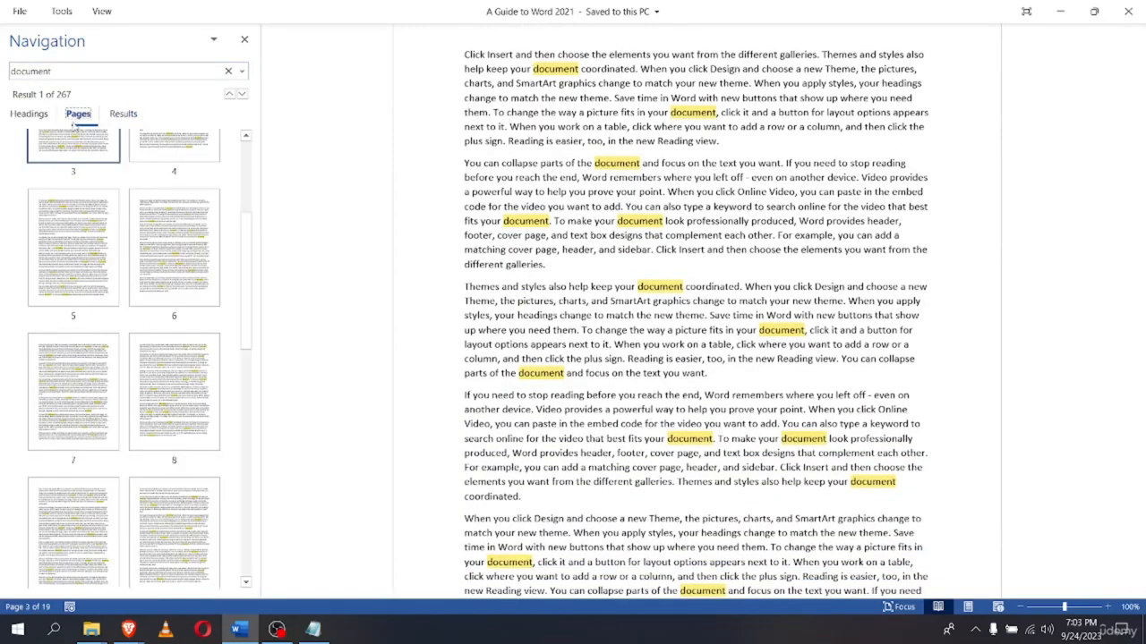
pyautogui.scroll(-8, 109, 383)
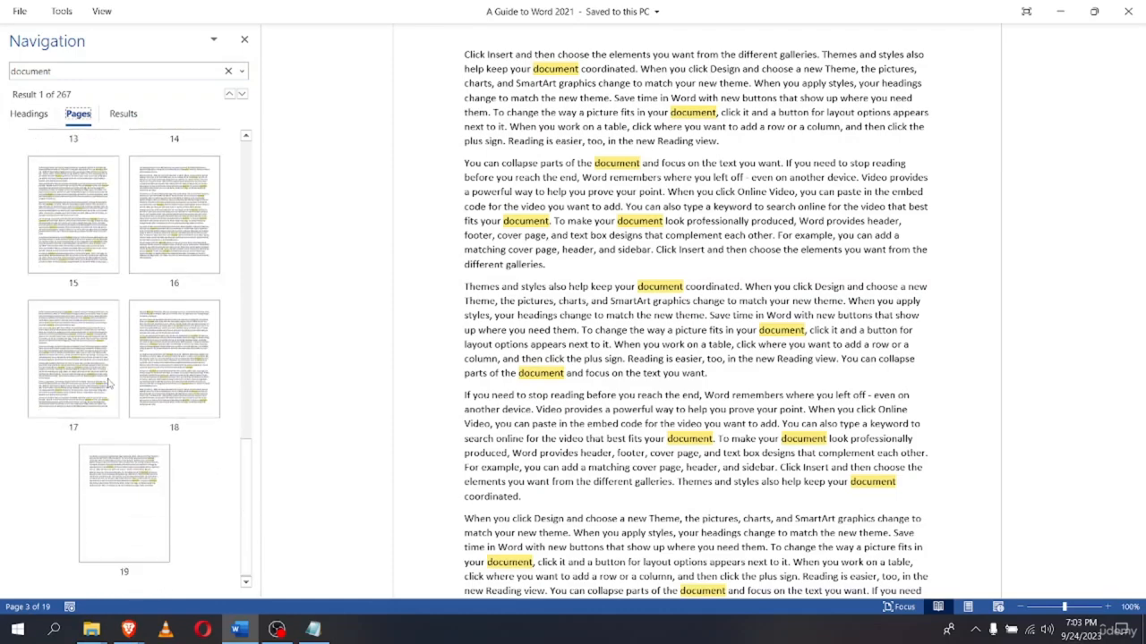
pyautogui.click(103, 486)
pyautogui.scroll(7, 542, 287)
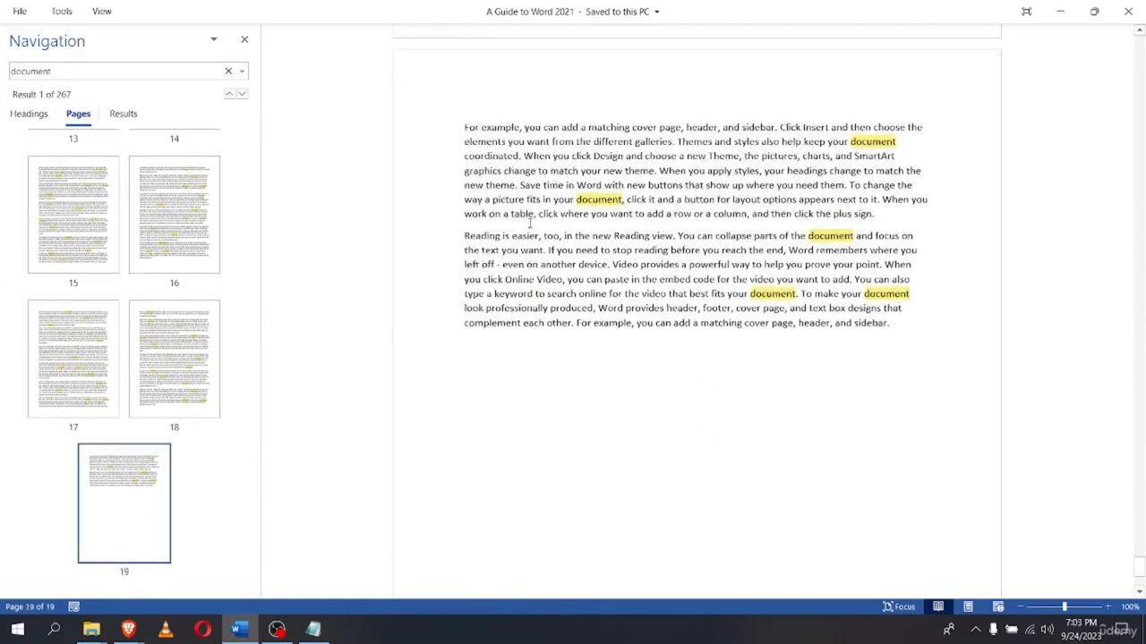
pyautogui.scroll(-5, 528, 224)
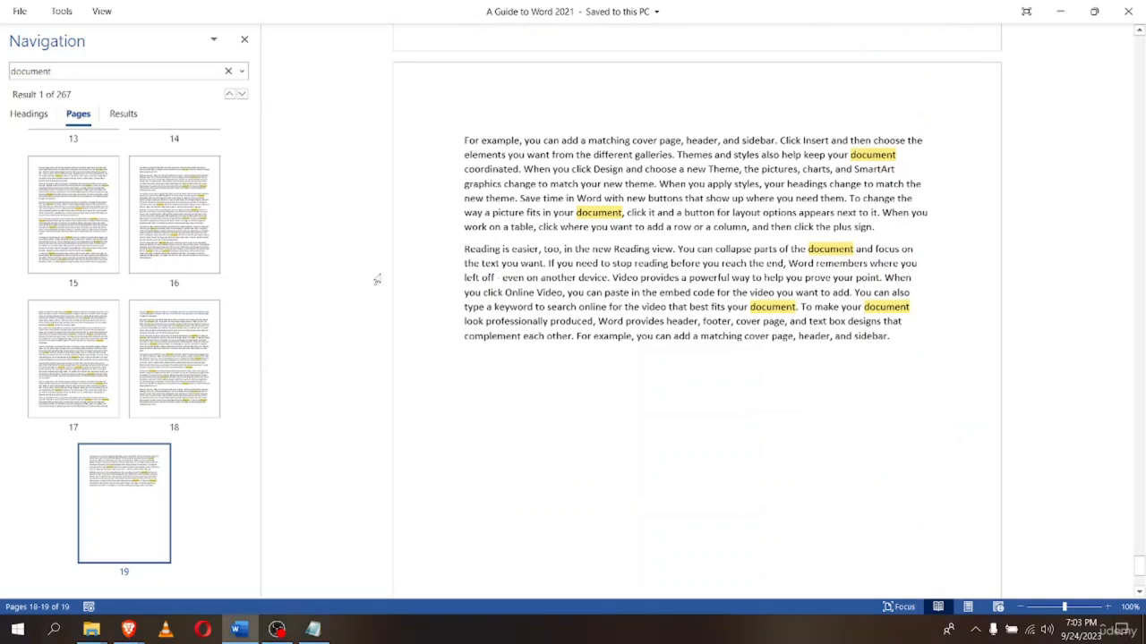
pyautogui.scroll(10, 143, 335)
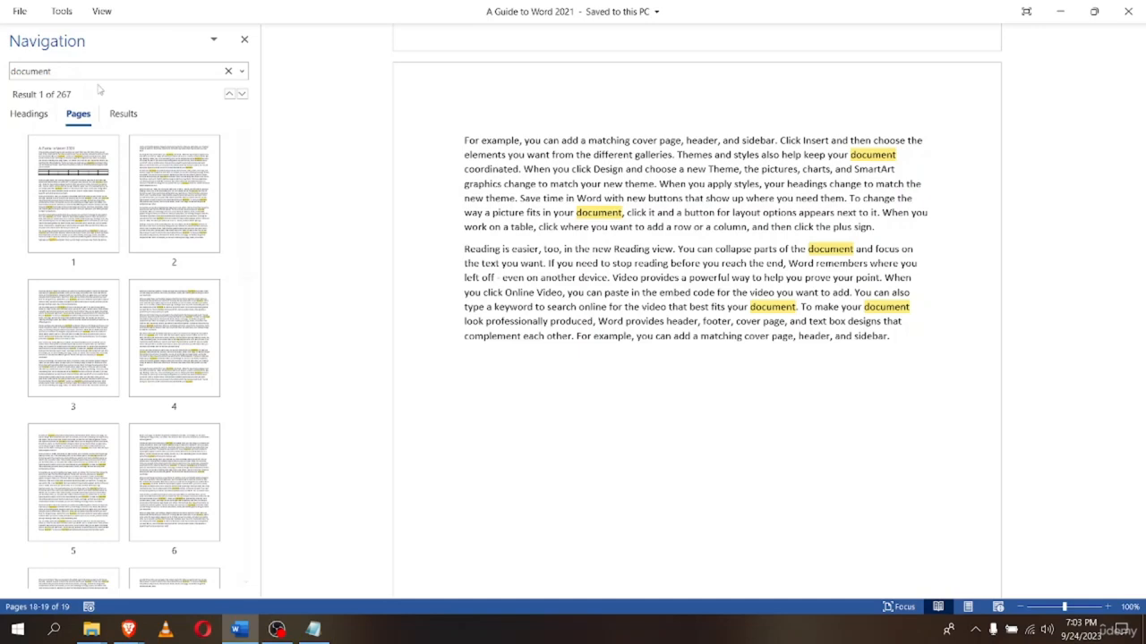
pyautogui.click(125, 113)
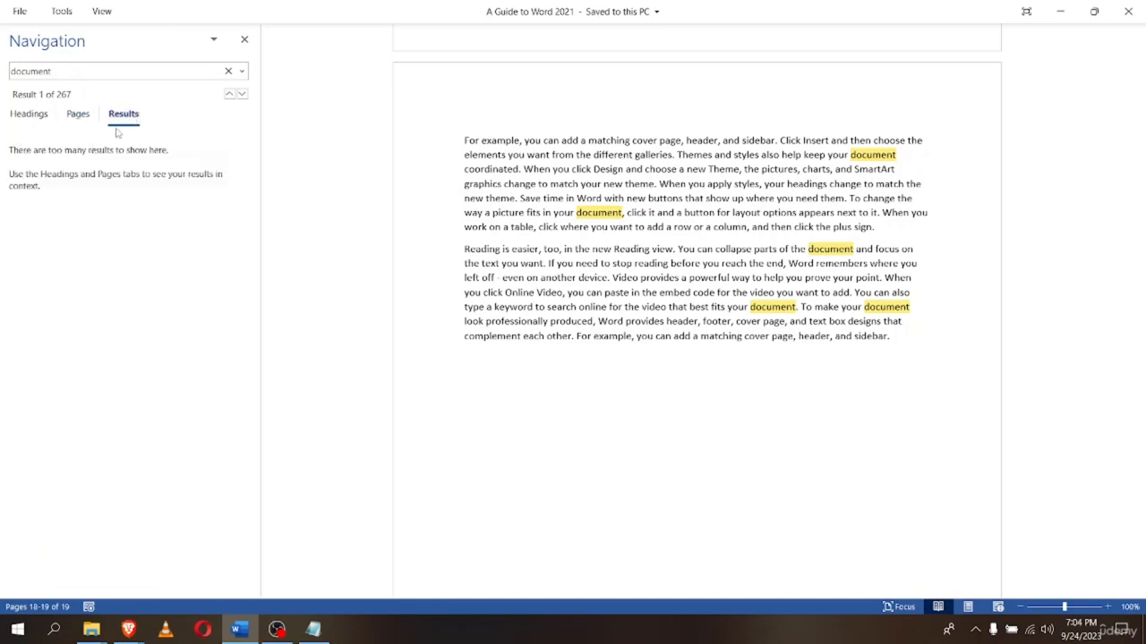
# Select and then deselect the search term 'document' in the search box
pyautogui.click(65, 71)
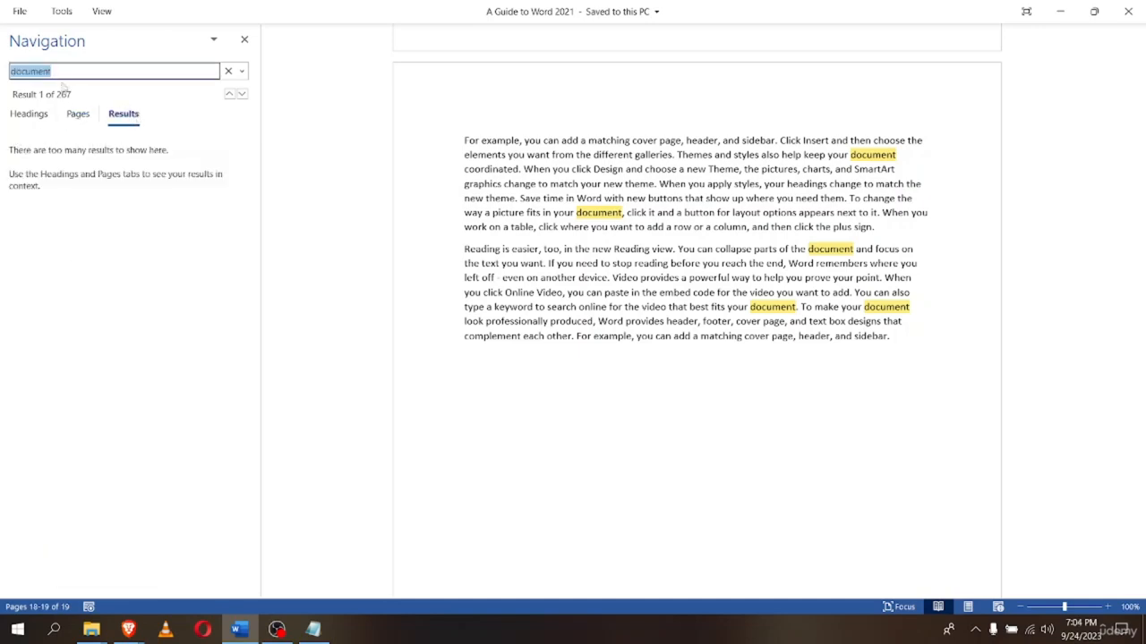
pyautogui.click(71, 71)
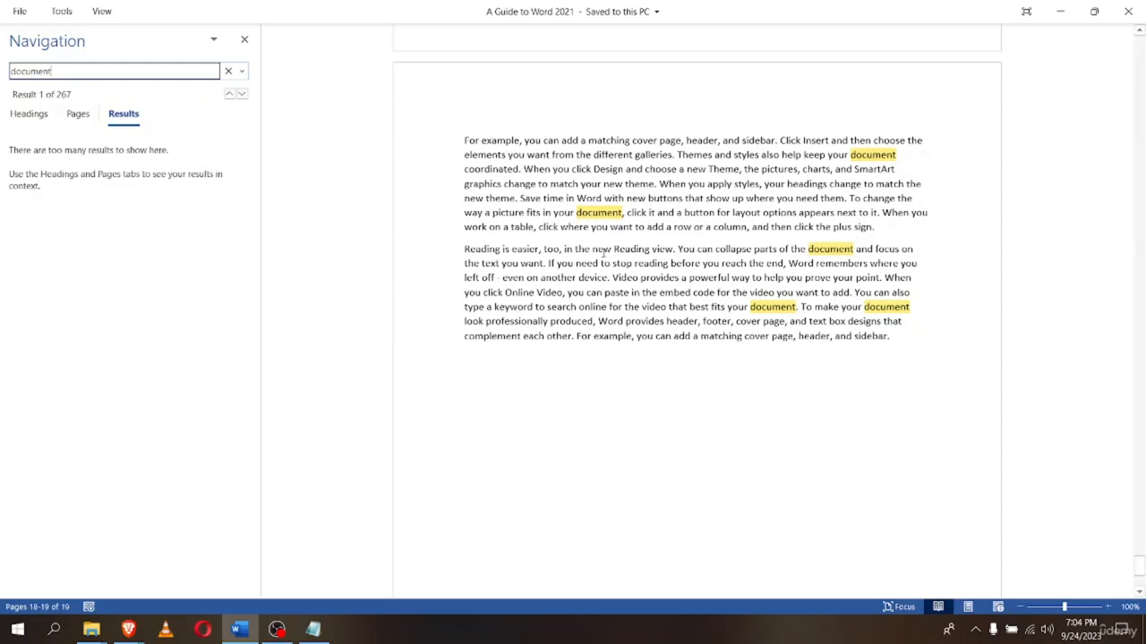
pyautogui.scroll(10, 777, 364)
pyautogui.scroll(20, 777, 363)
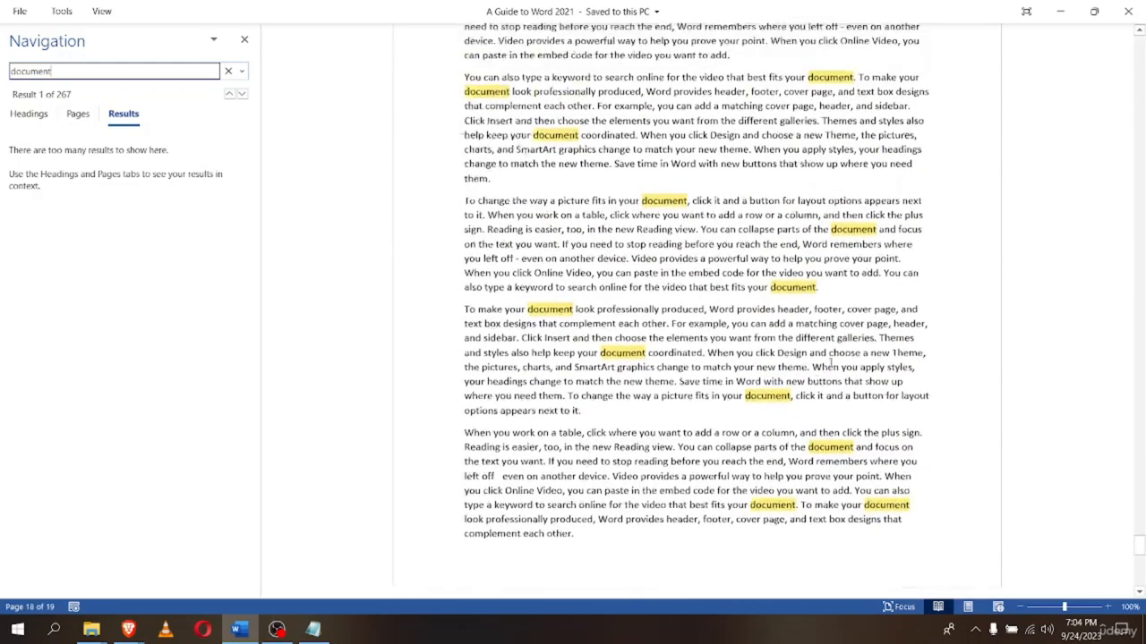
pyautogui.scroll(8, 817, 351)
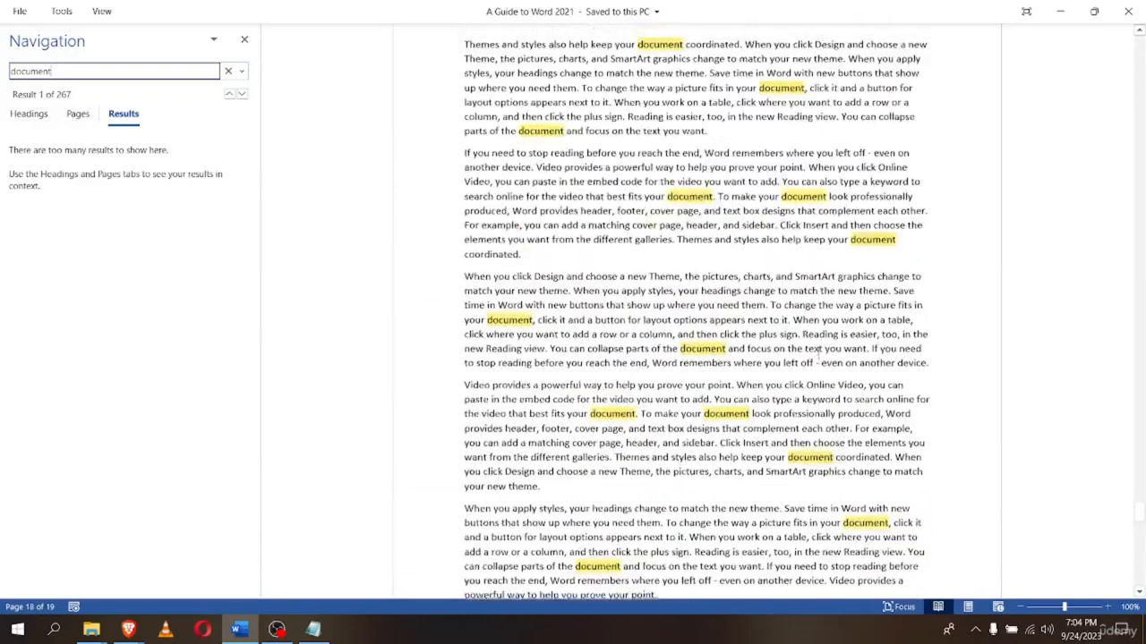
# Jump to page 1 from the page thumbnails and close the Navigation pane
pyautogui.click(80, 119)
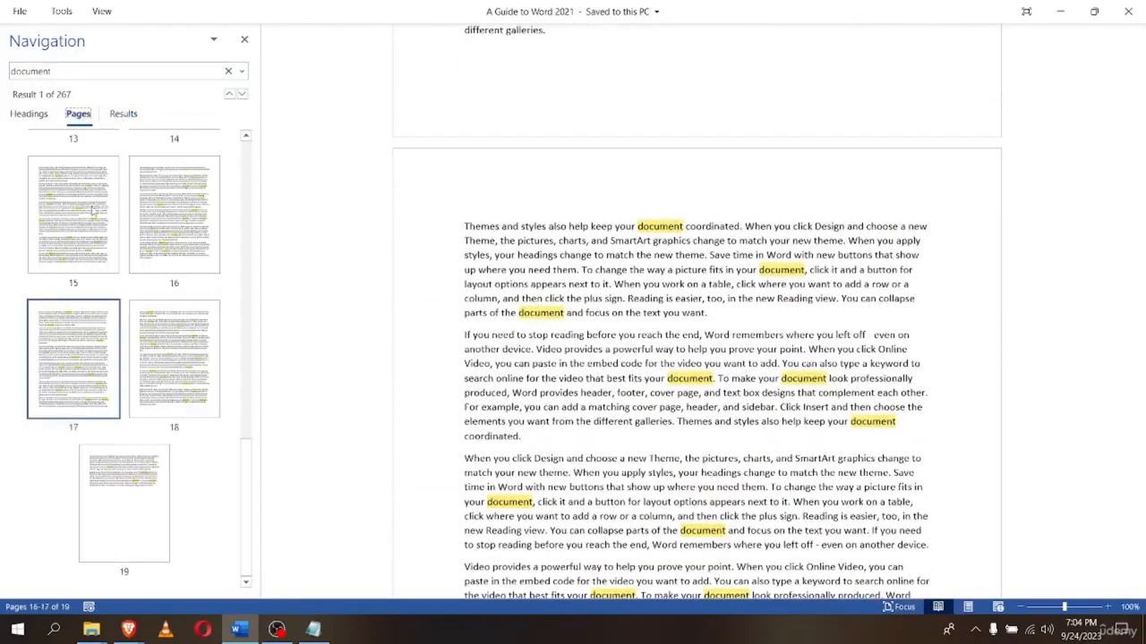
pyautogui.scroll(10, 103, 381)
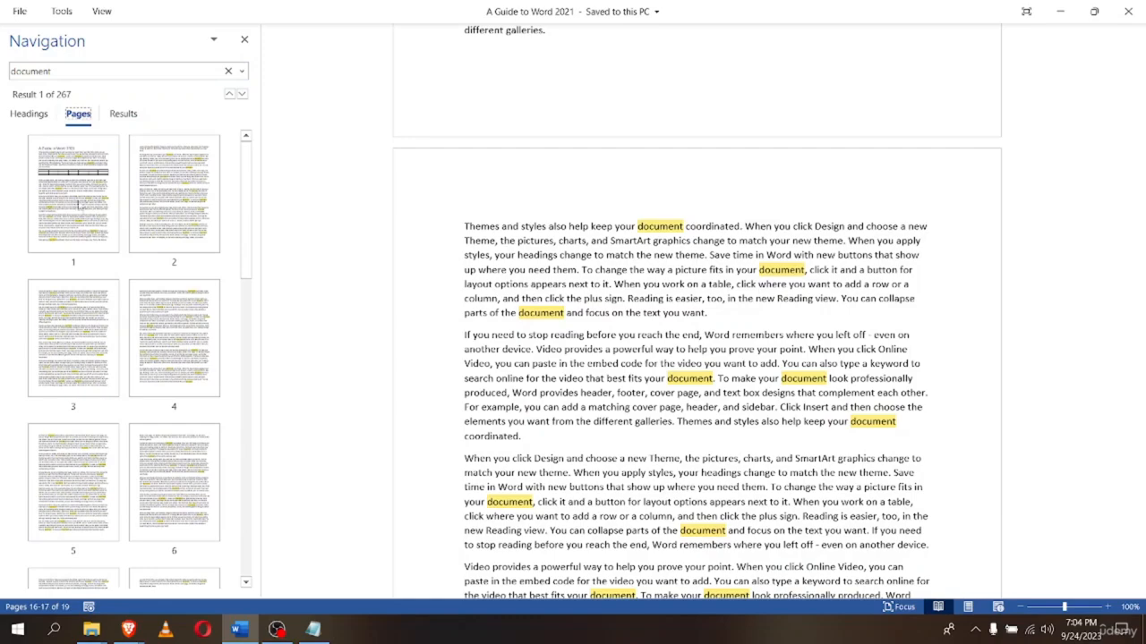
pyautogui.click(83, 153)
pyautogui.scroll(2, 692, 376)
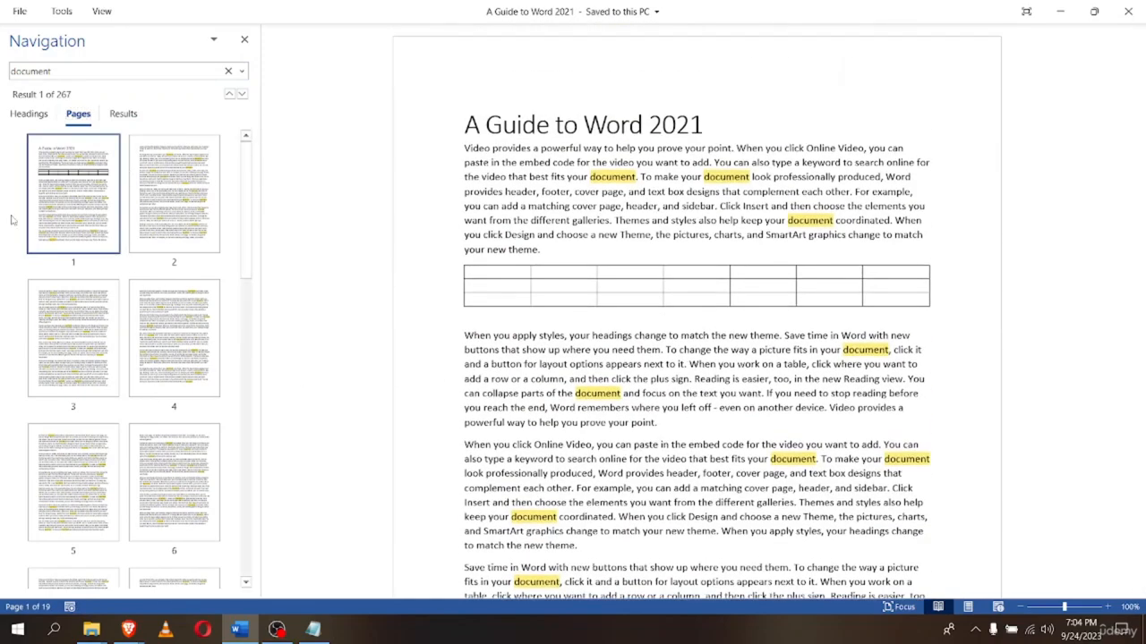
pyautogui.click(243, 39)
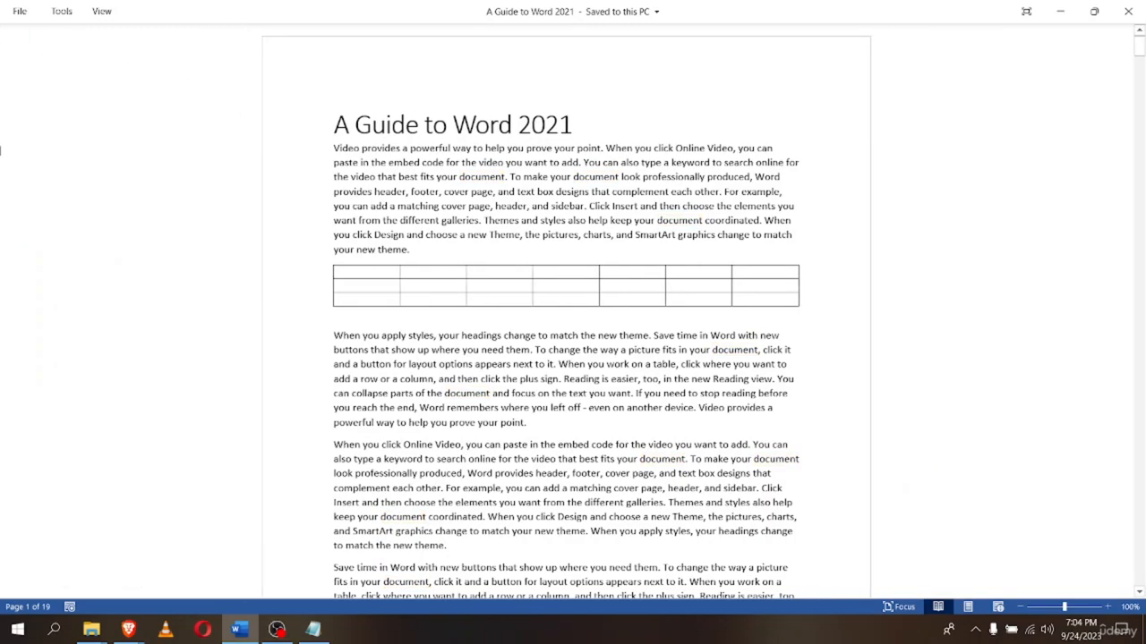
pyautogui.click(61, 11)
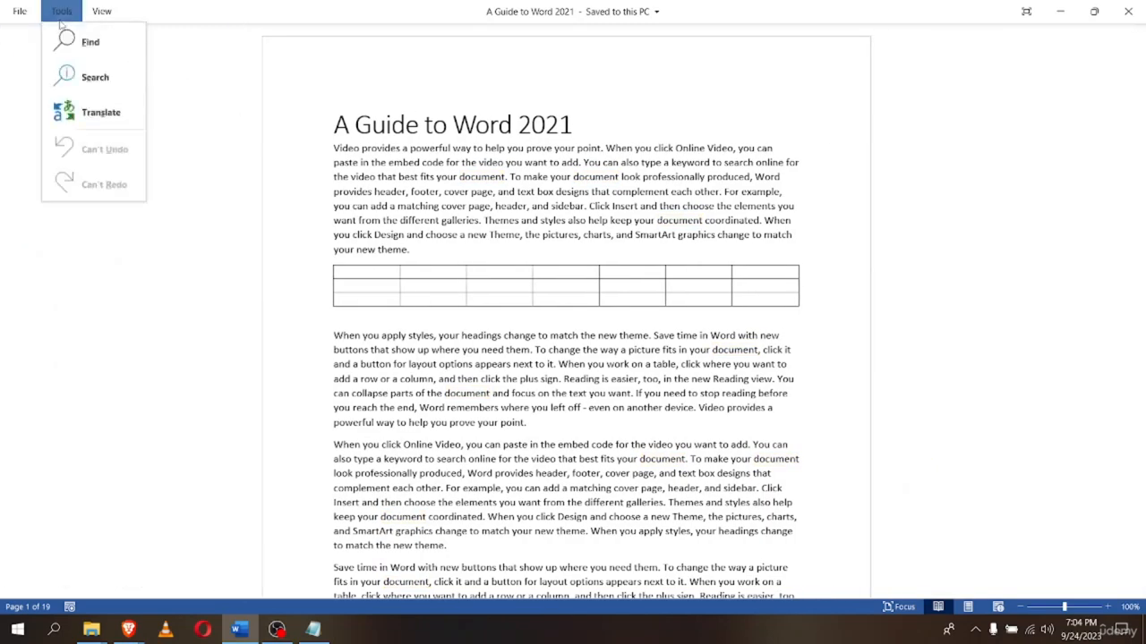
pyautogui.click(81, 77)
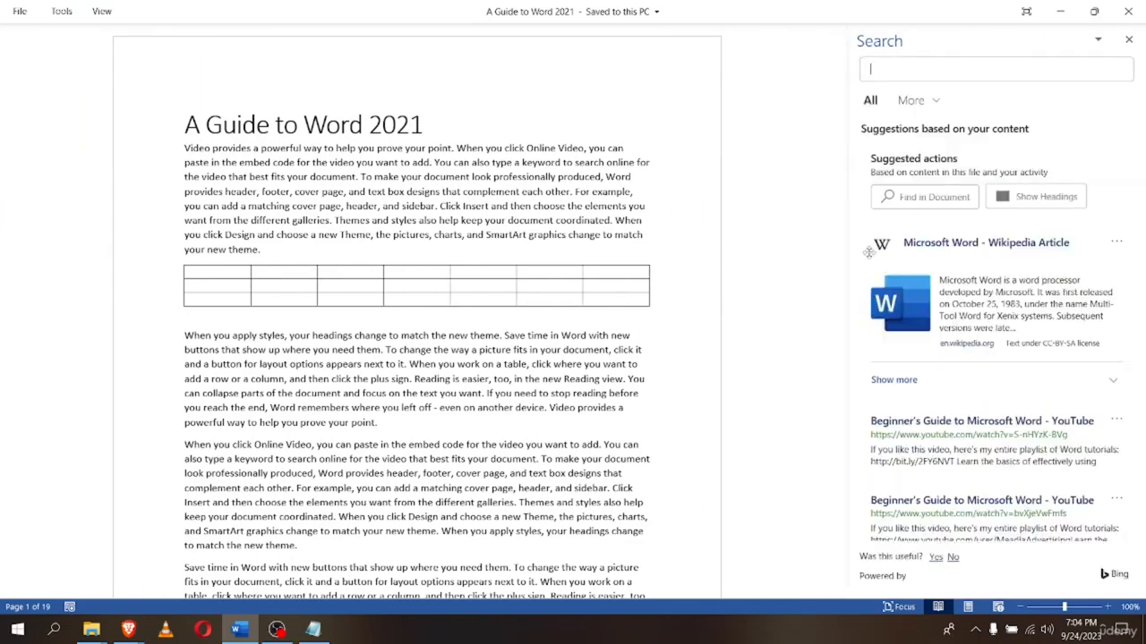
pyautogui.click(1128, 39)
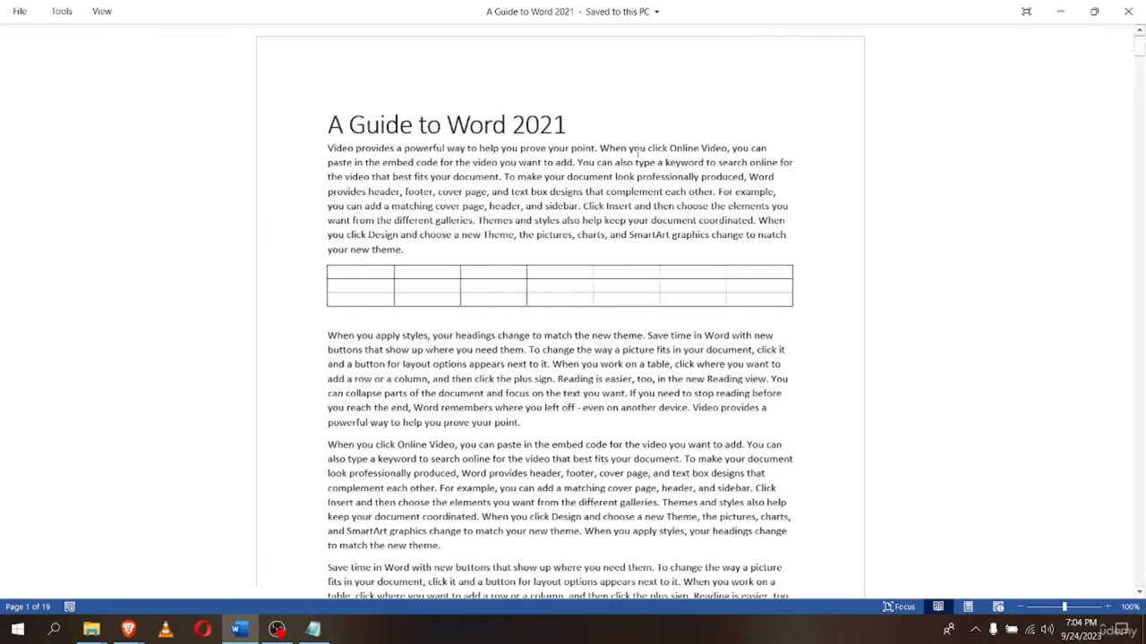
pyautogui.click(61, 11)
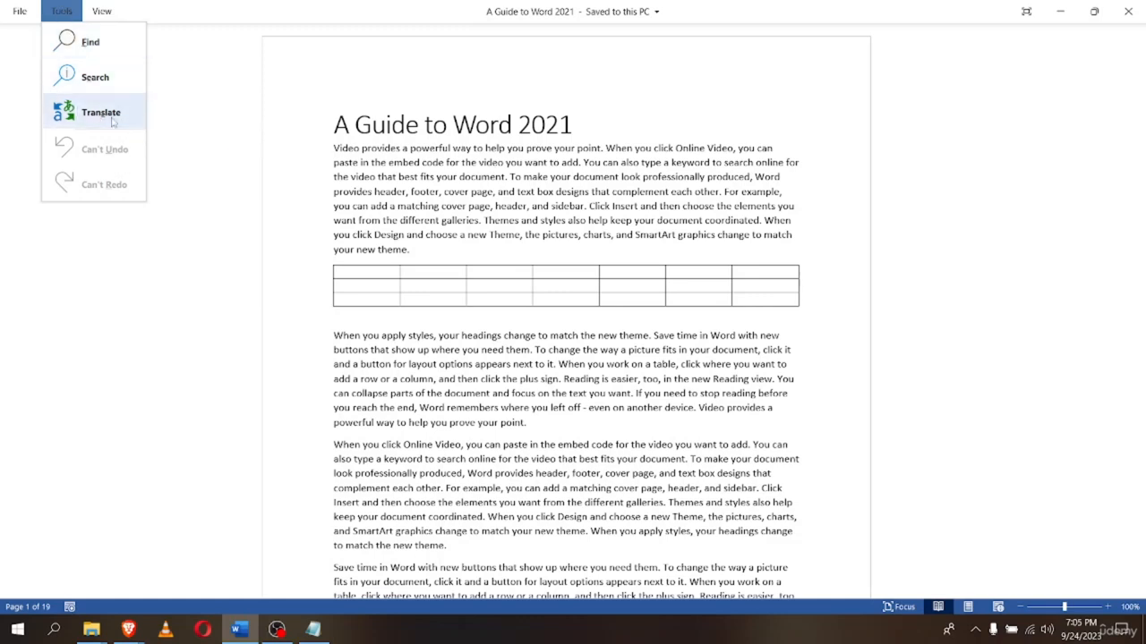
pyautogui.click(109, 18)
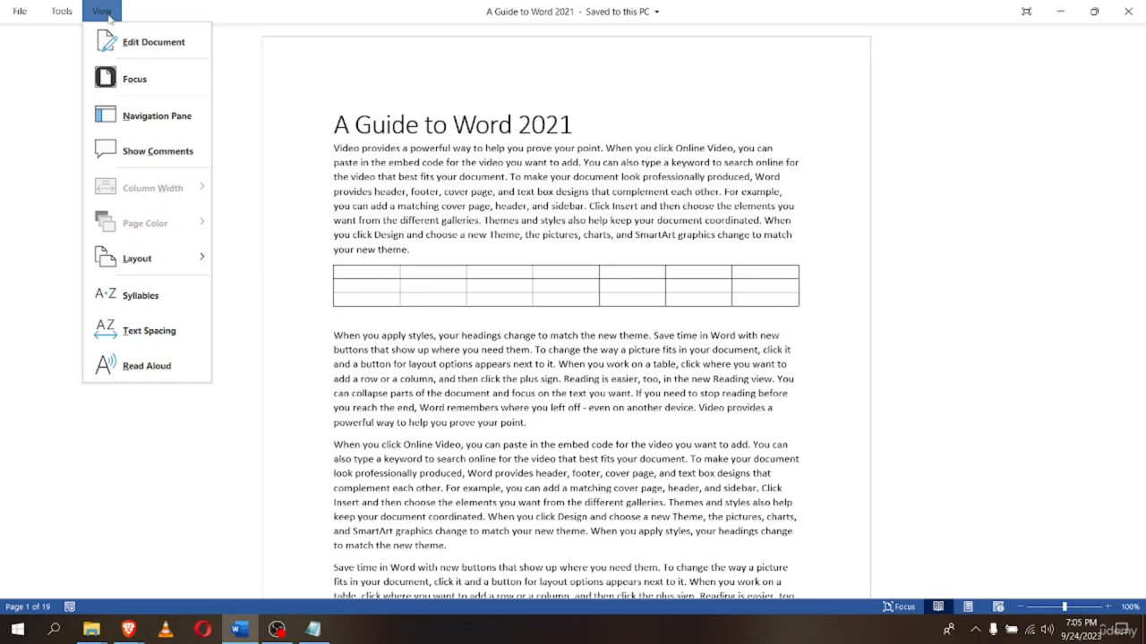
pyautogui.click(123, 54)
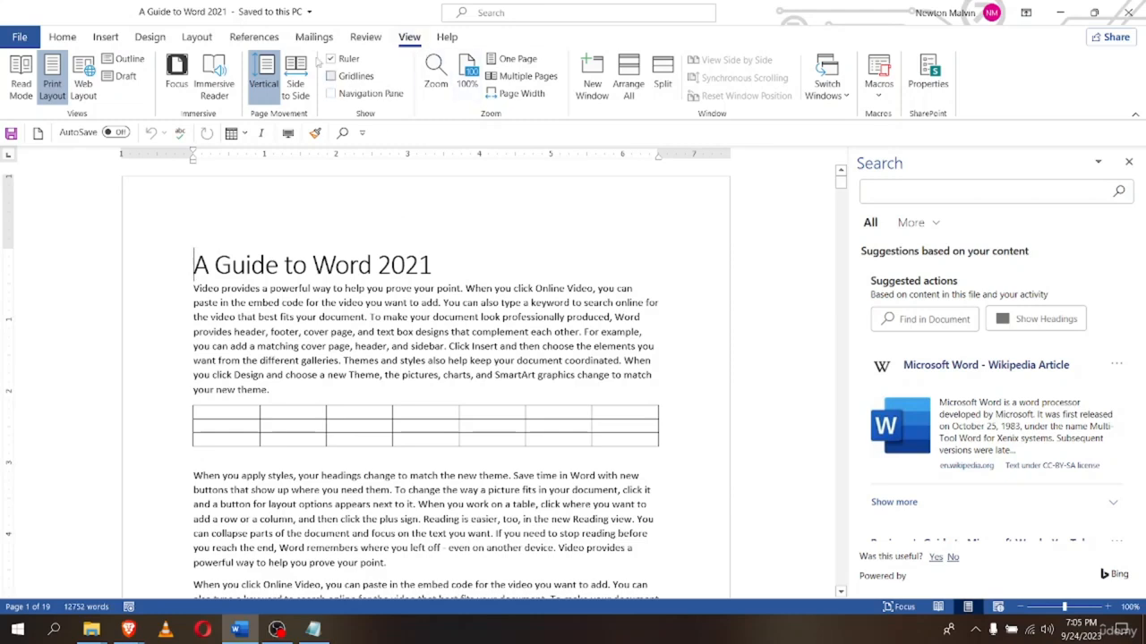
pyautogui.click(1128, 163)
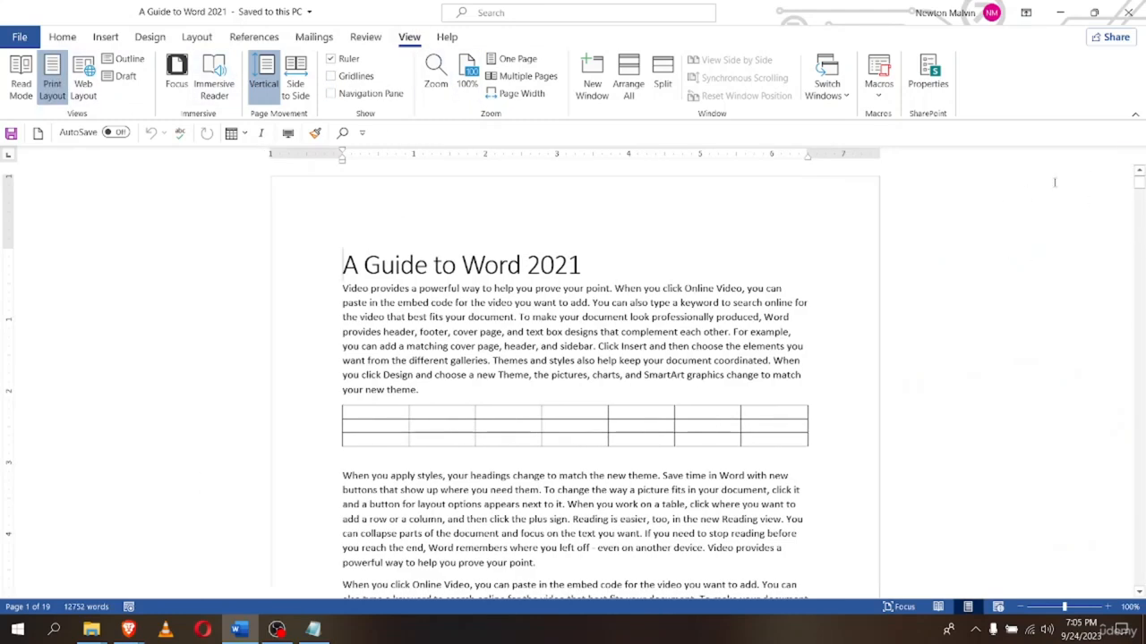
pyautogui.scroll(-5, 881, 431)
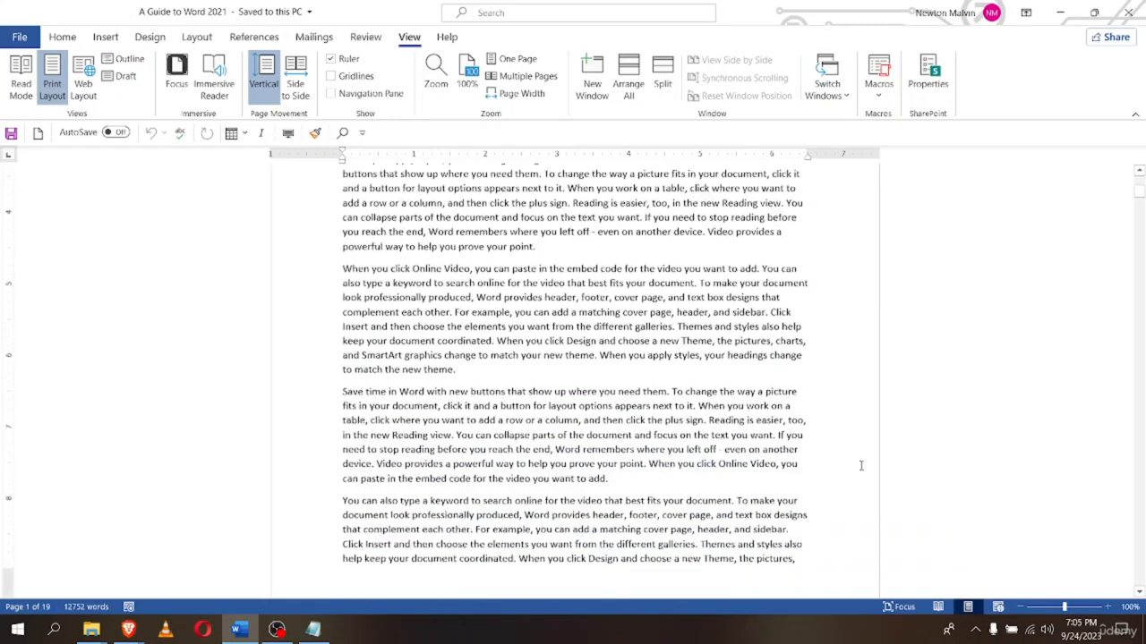
pyautogui.scroll(5, 824, 445)
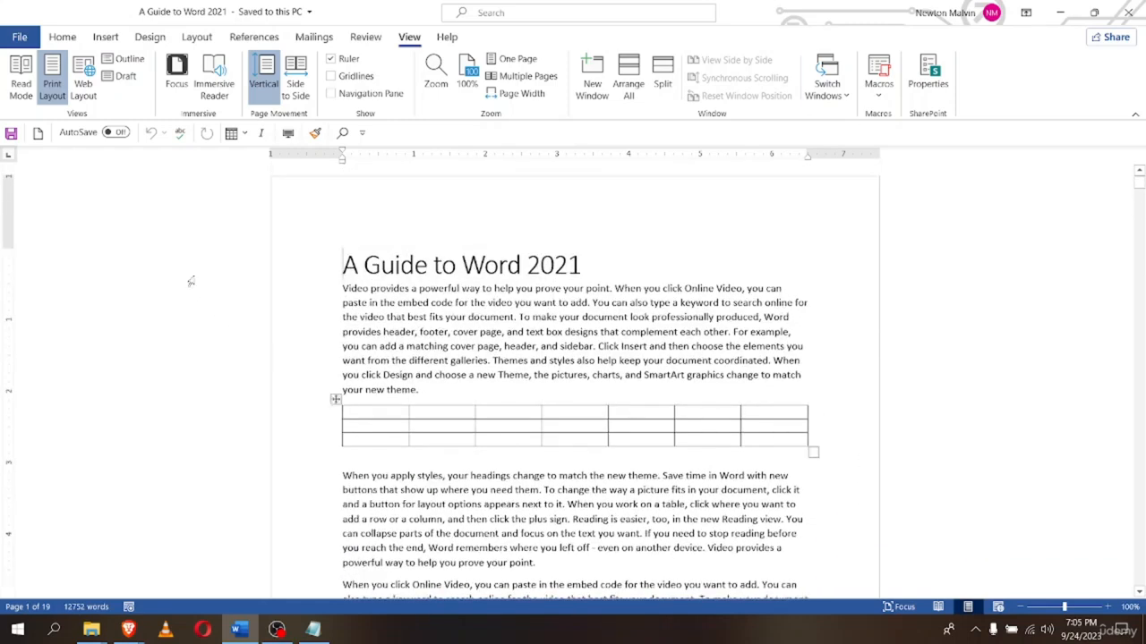
pyautogui.click(18, 88)
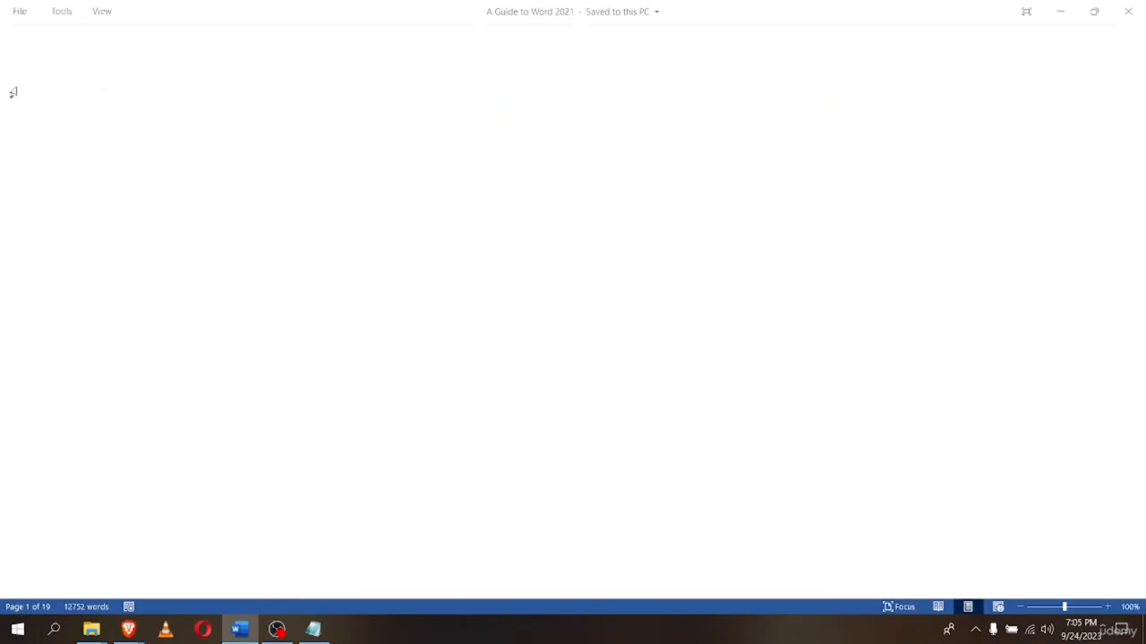
pyautogui.click(101, 11)
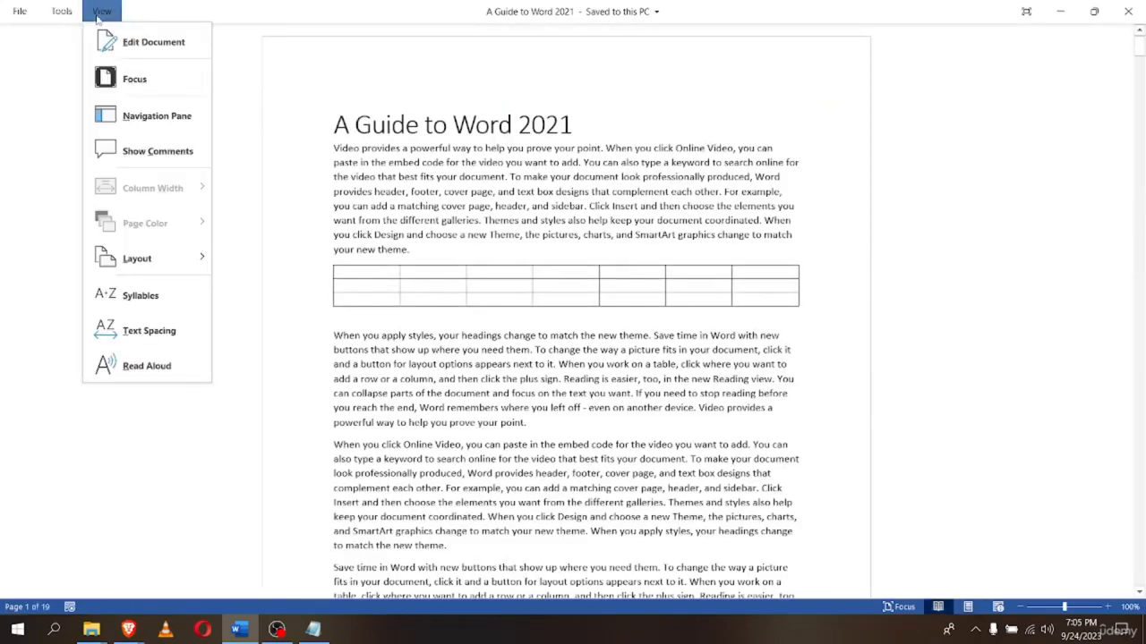
pyautogui.click(126, 87)
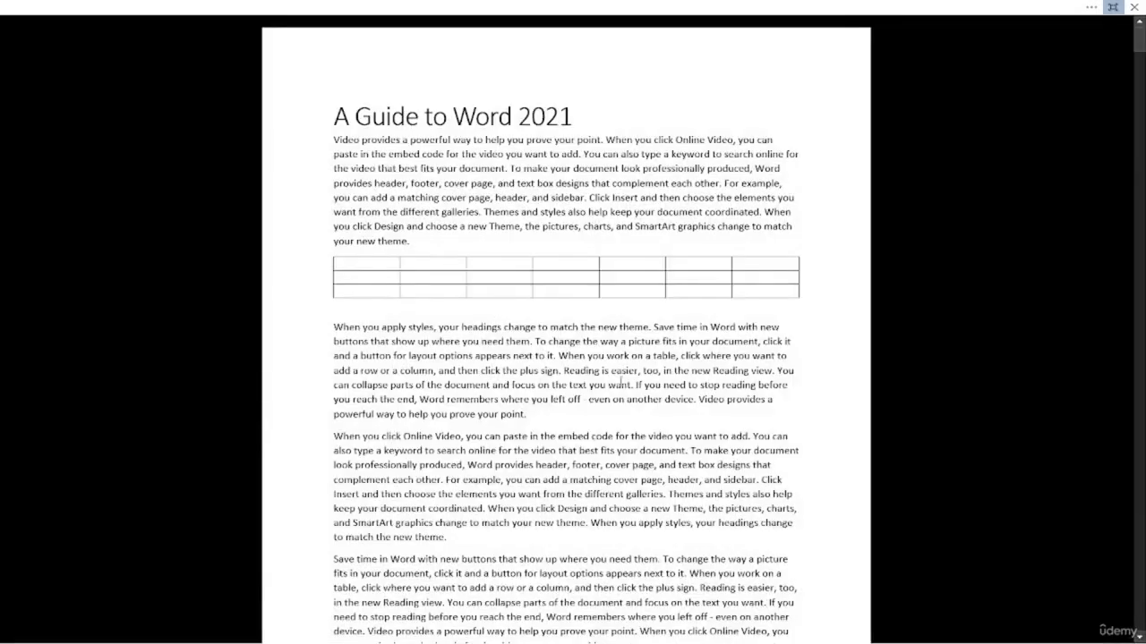
pyautogui.scroll(-12, 541, 458)
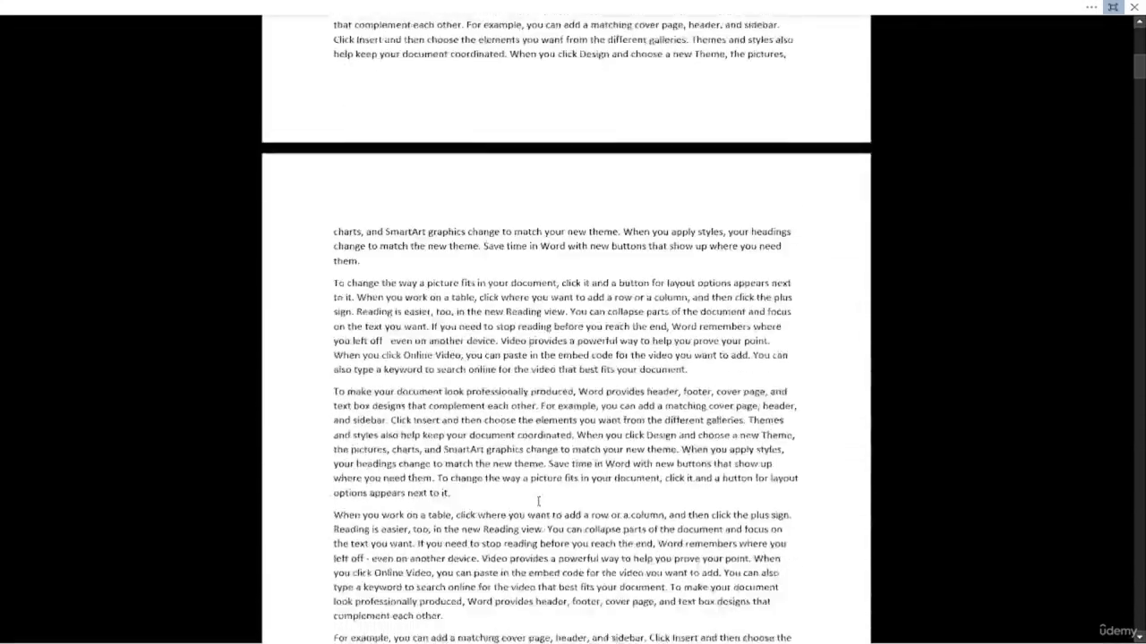
pyautogui.scroll(-15, 537, 505)
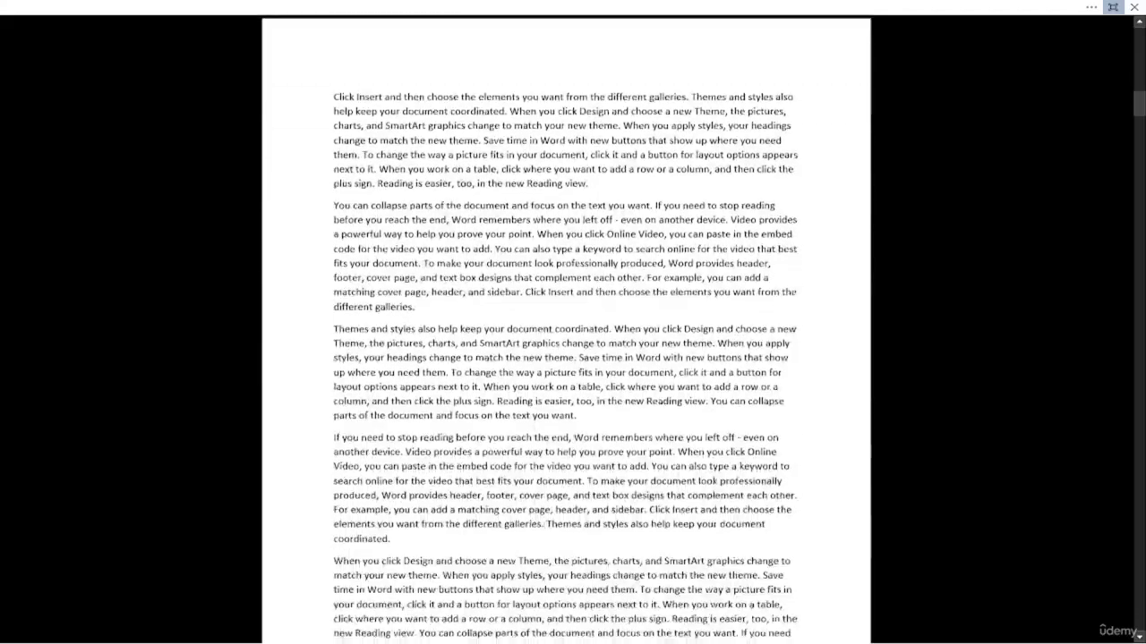
pyautogui.scroll(-15, 421, 526)
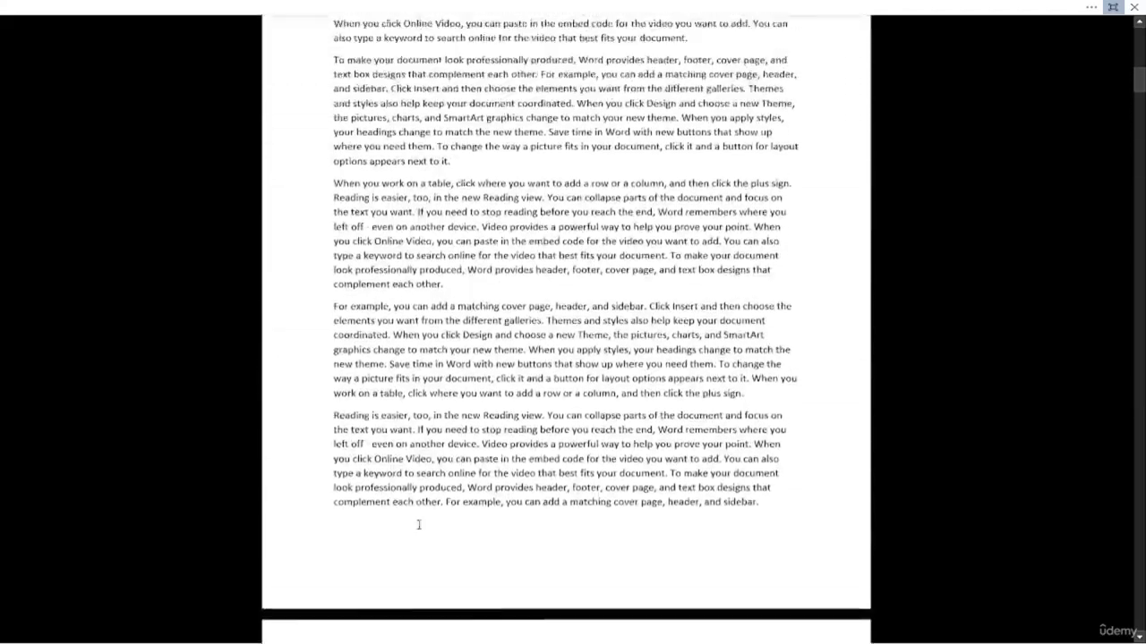
pyautogui.scroll(20, 418, 526)
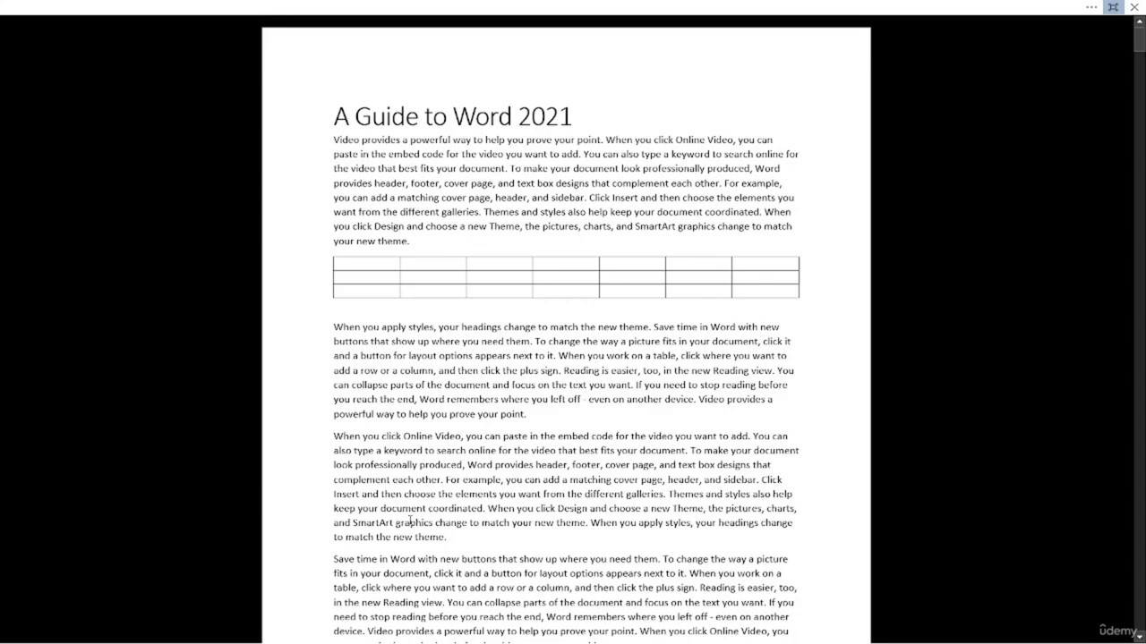
pyautogui.press('Escape')
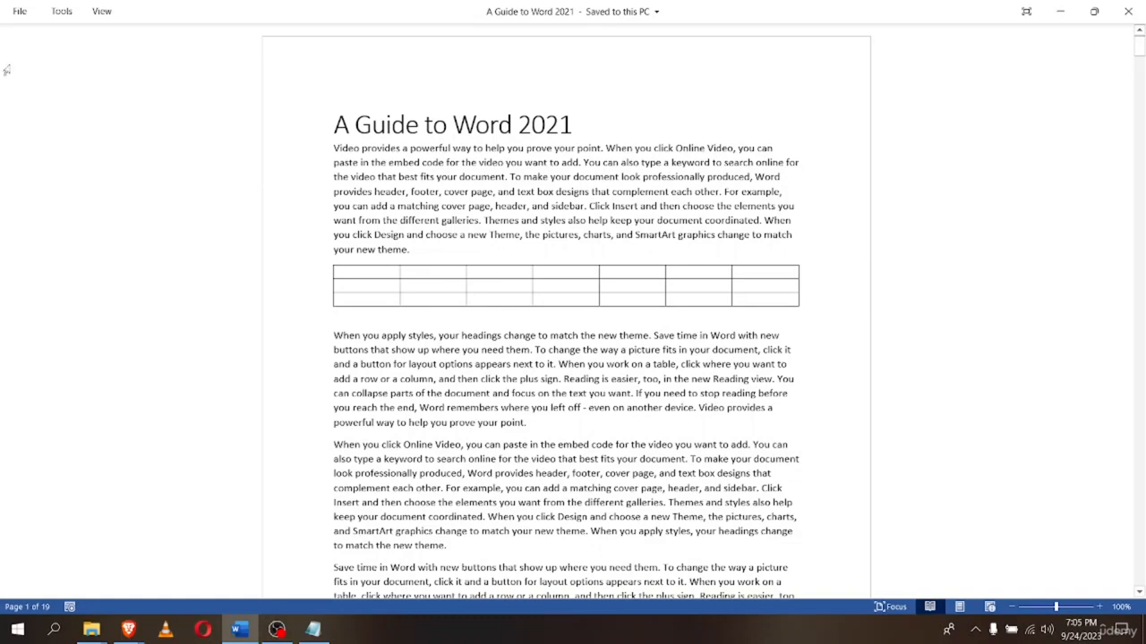
# Open the Navigation pane from the View menu, then close it again
pyautogui.click(100, 16)
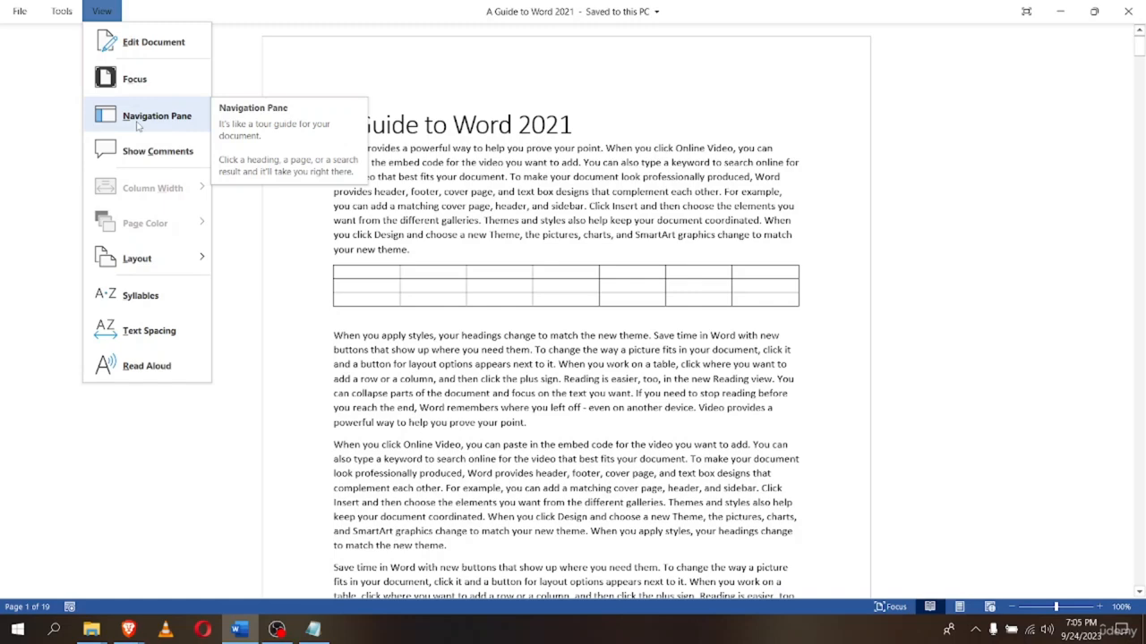
pyautogui.click(139, 121)
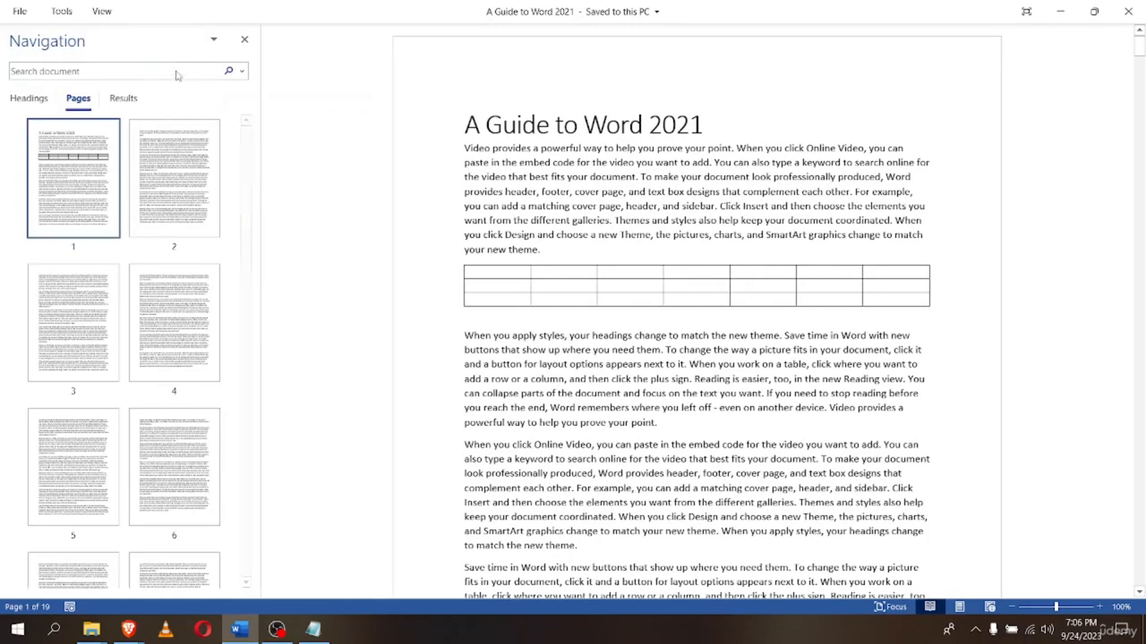
pyautogui.click(244, 39)
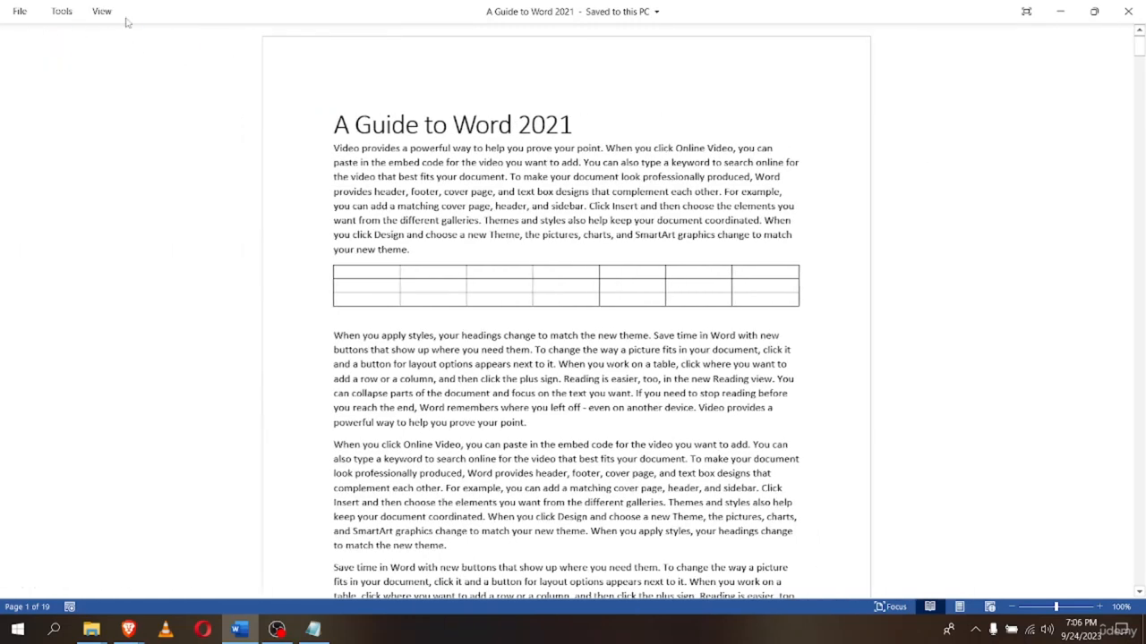
# Show the View menu's Layout choices, Column Layout and Paper Layout
pyautogui.click(102, 12)
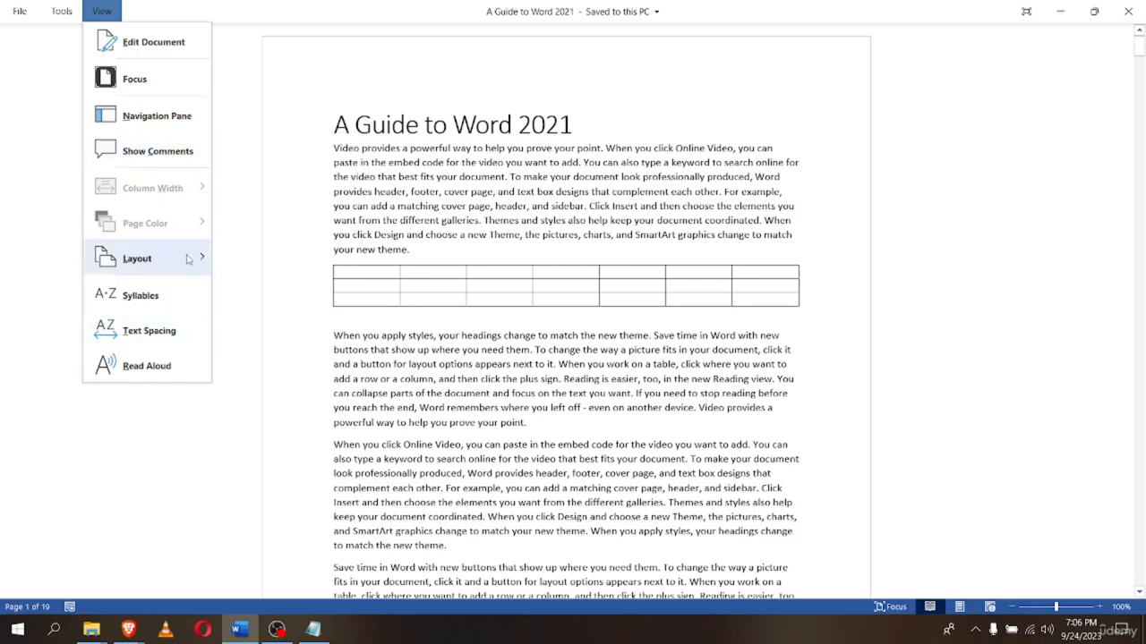
pyautogui.moveTo(188, 258)
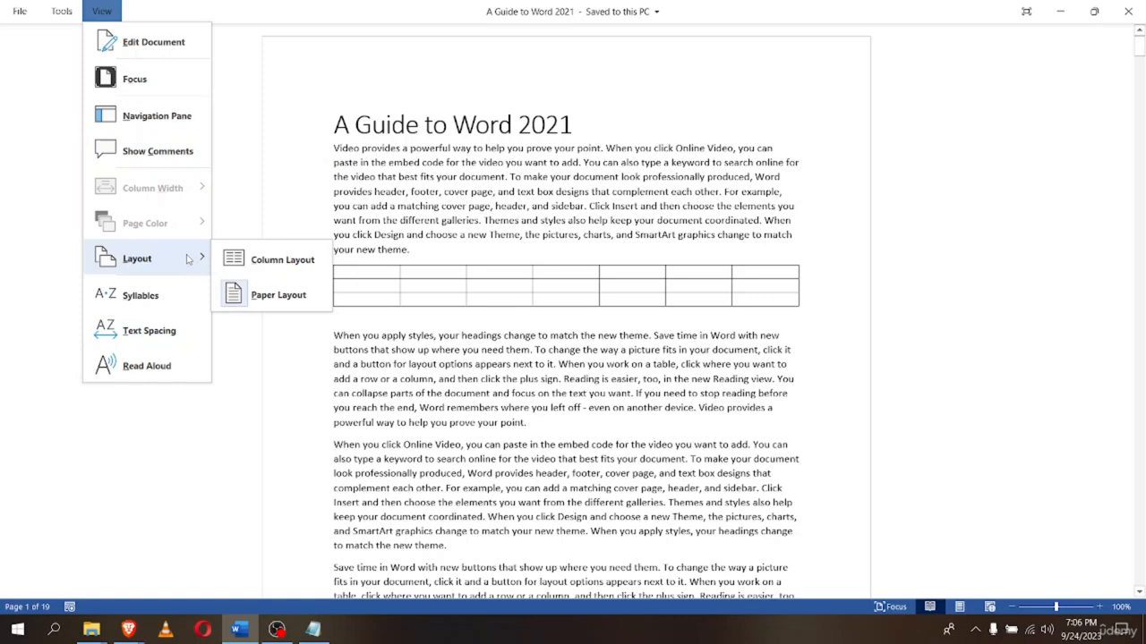
# Switch Read Mode to Paper Layout, then to Column Layout
pyautogui.click(242, 301)
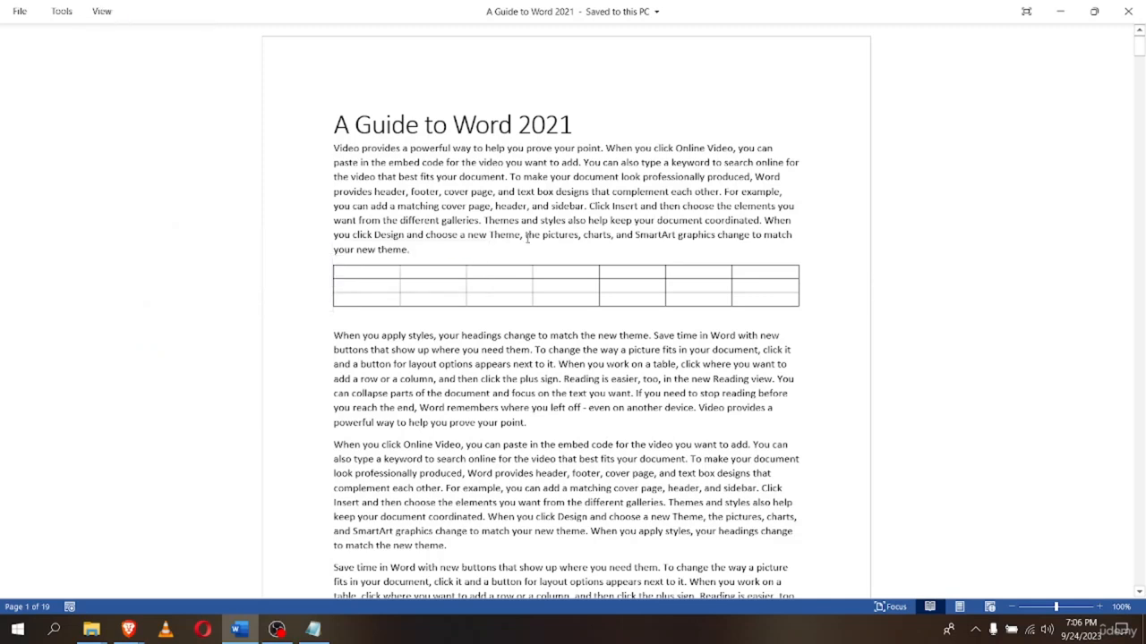
pyautogui.click(101, 10)
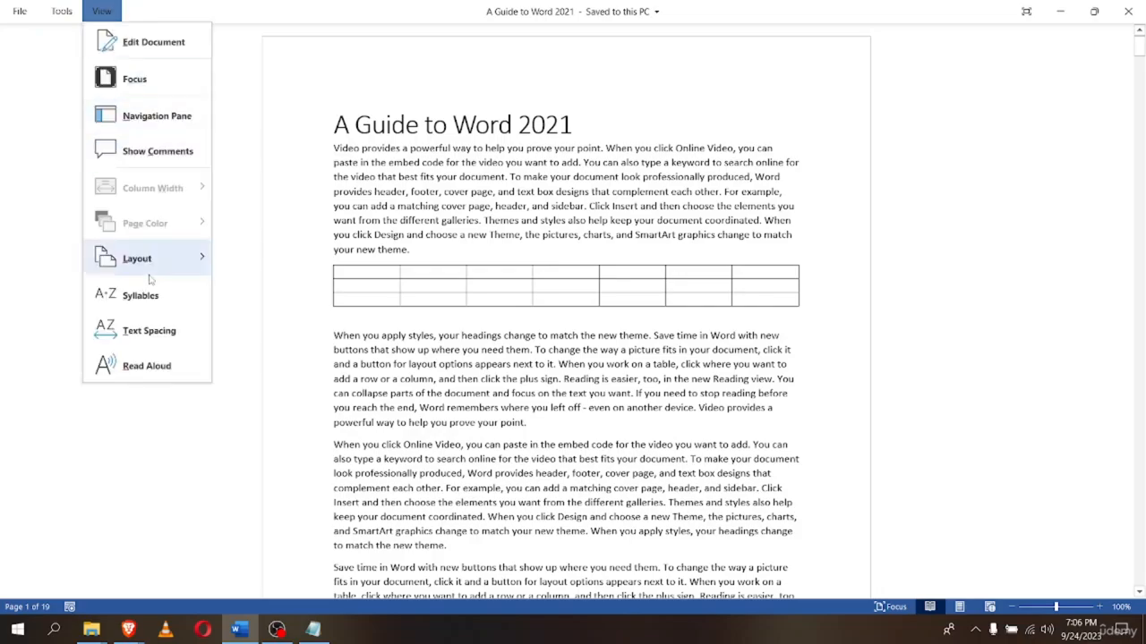
pyautogui.click(228, 264)
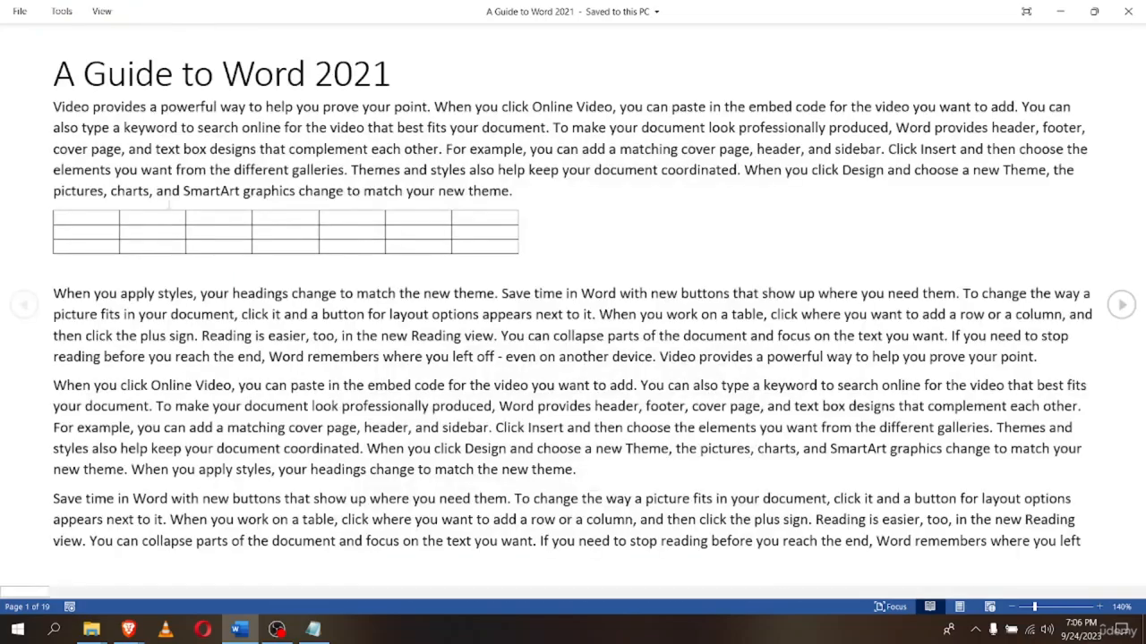
# Page through the column-layout screens with the scroll wheel and the next arrow
pyautogui.scroll(-3, 400, 394)
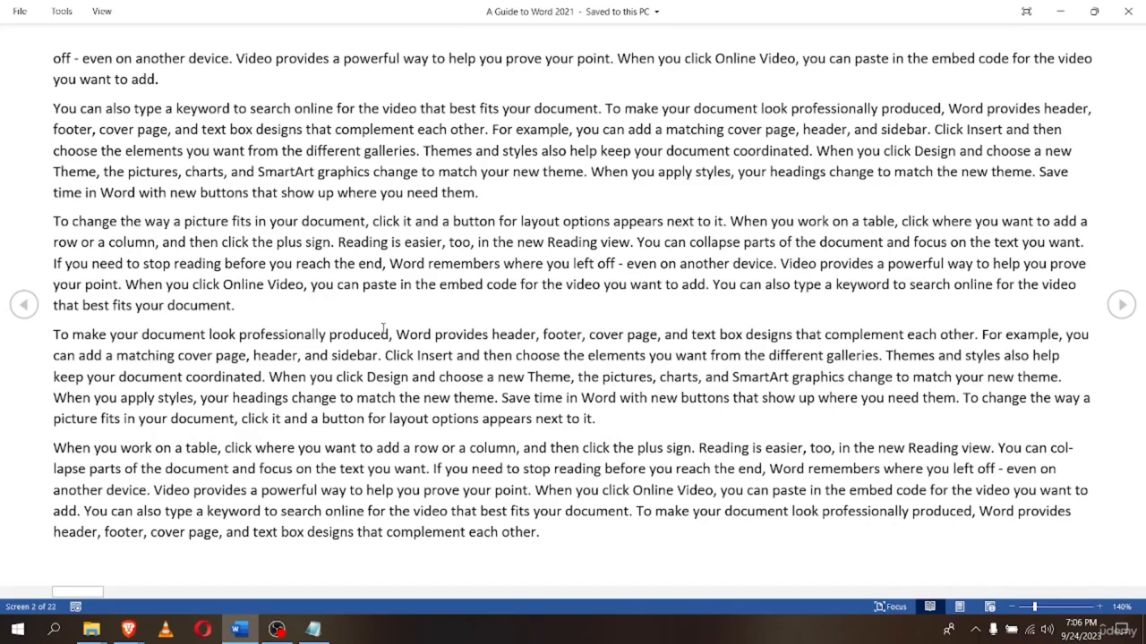
pyautogui.scroll(1, 383, 329)
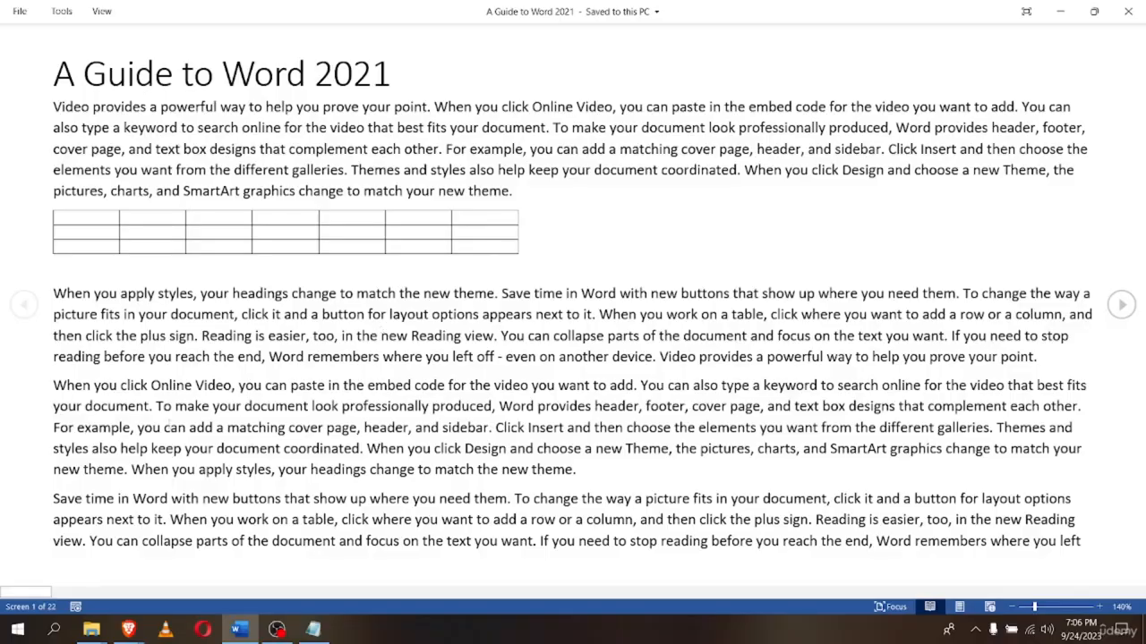
pyautogui.scroll(-3, 3, 528)
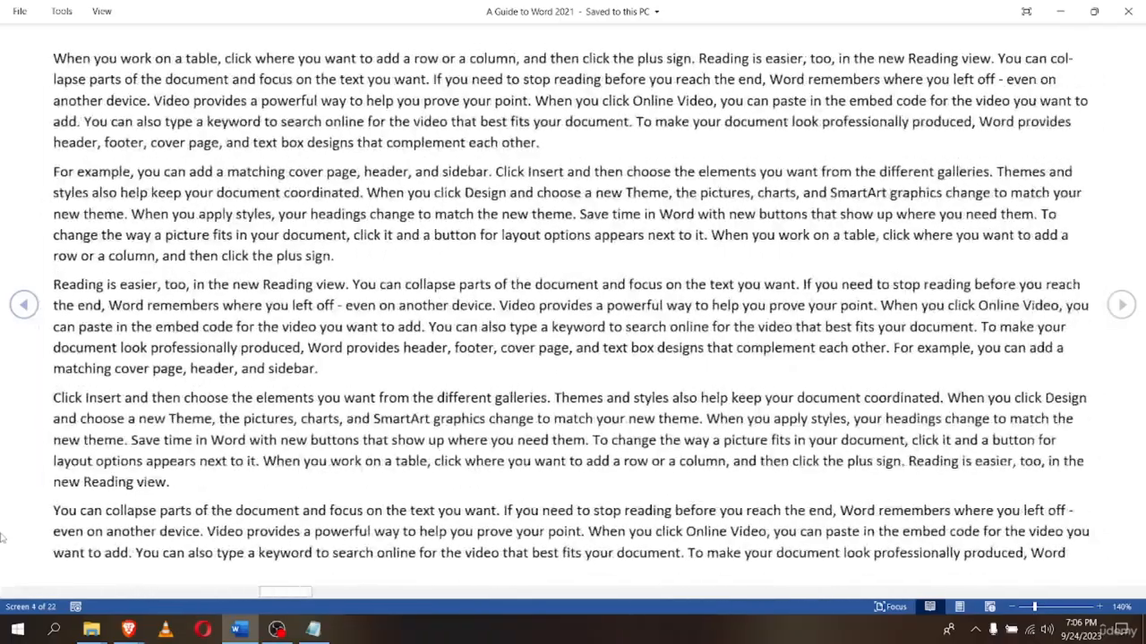
pyautogui.scroll(-2, 2, 537)
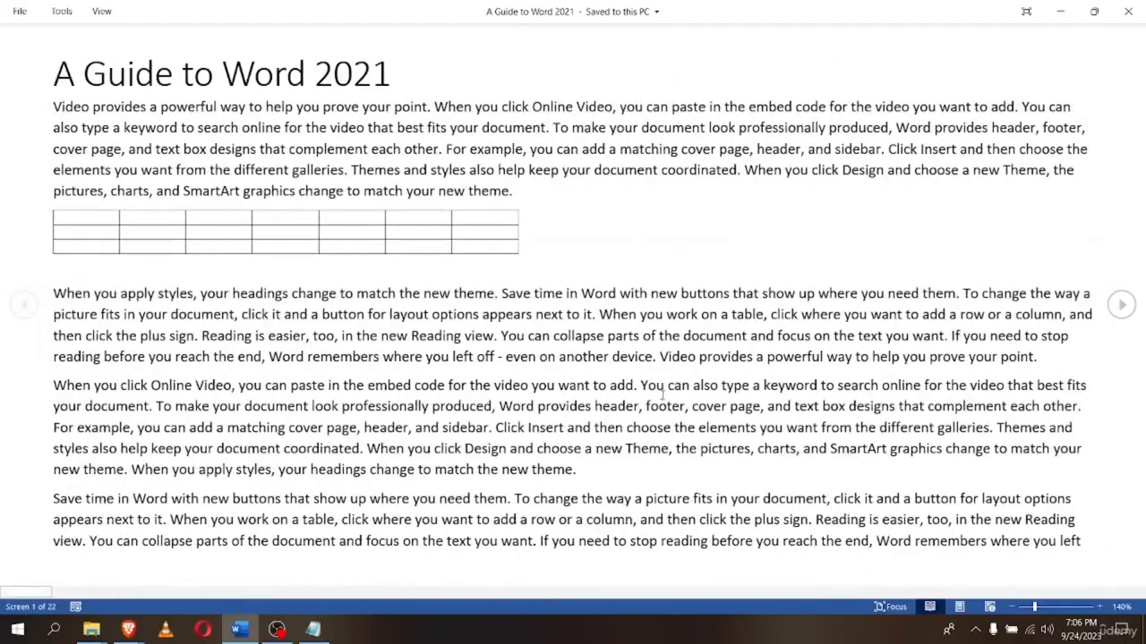
pyautogui.click(1119, 306)
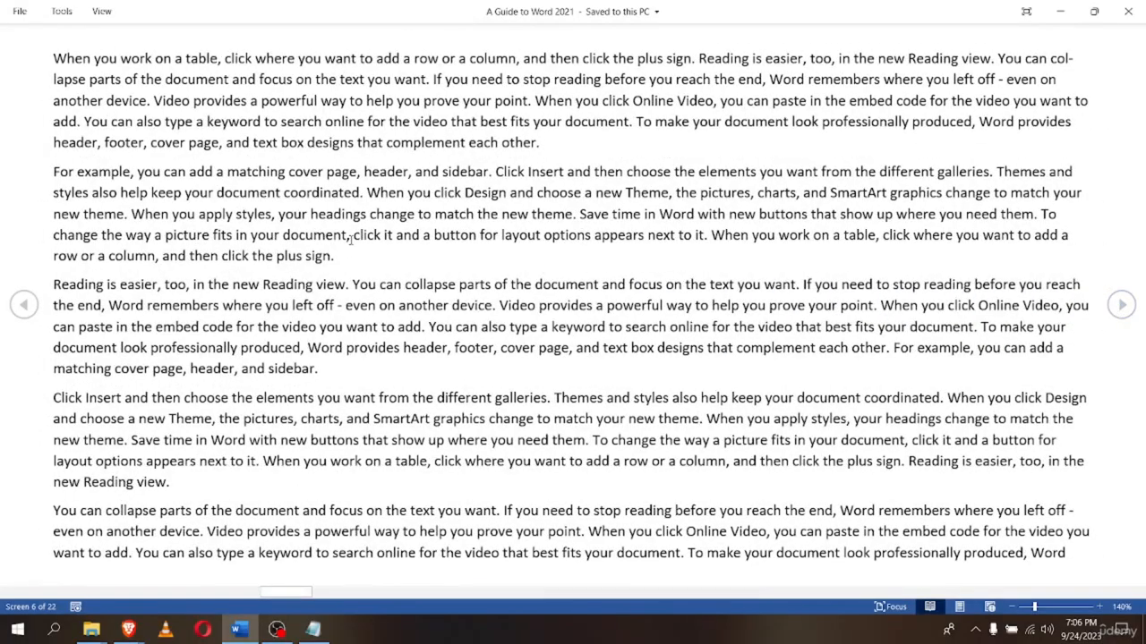
pyautogui.scroll(3, 350, 237)
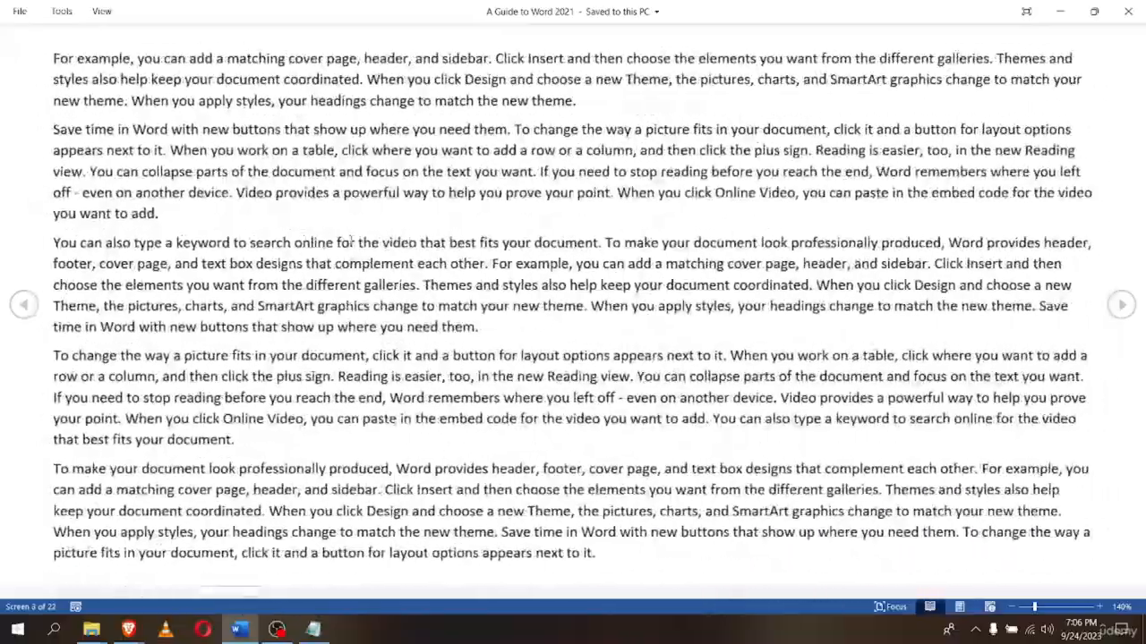
pyautogui.scroll(-2, 350, 240)
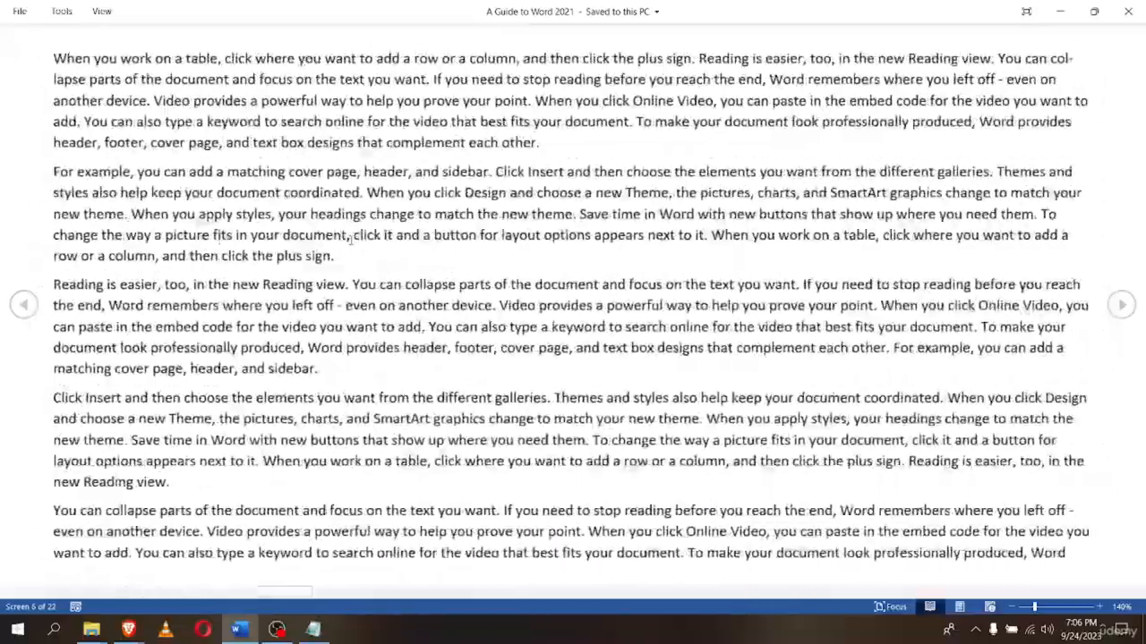
pyautogui.scroll(-1, 351, 237)
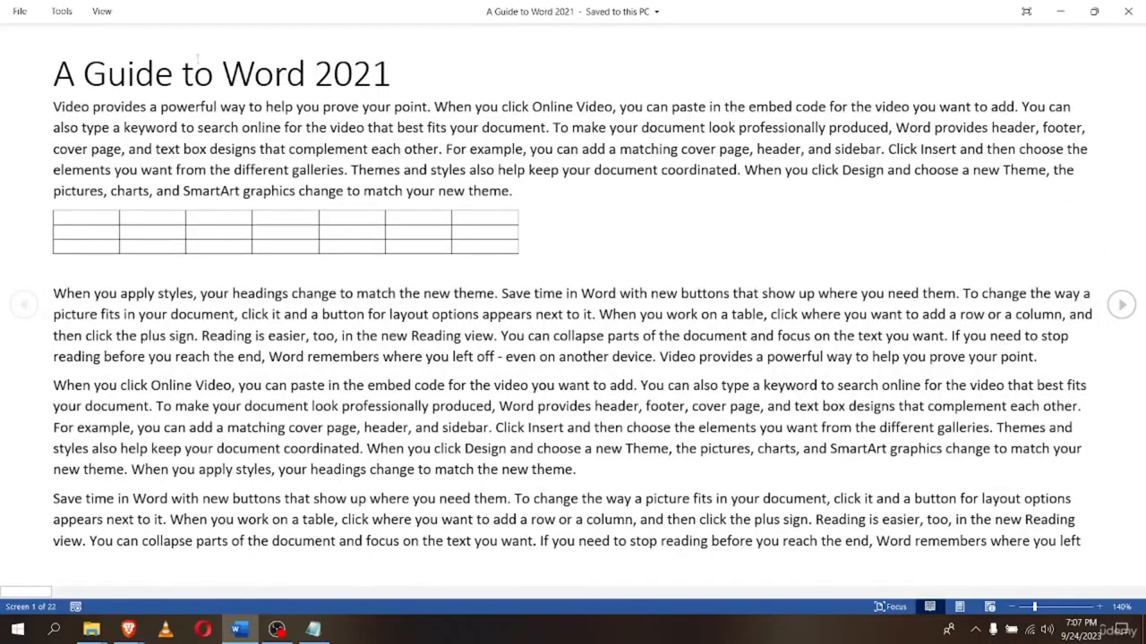
pyautogui.click(101, 11)
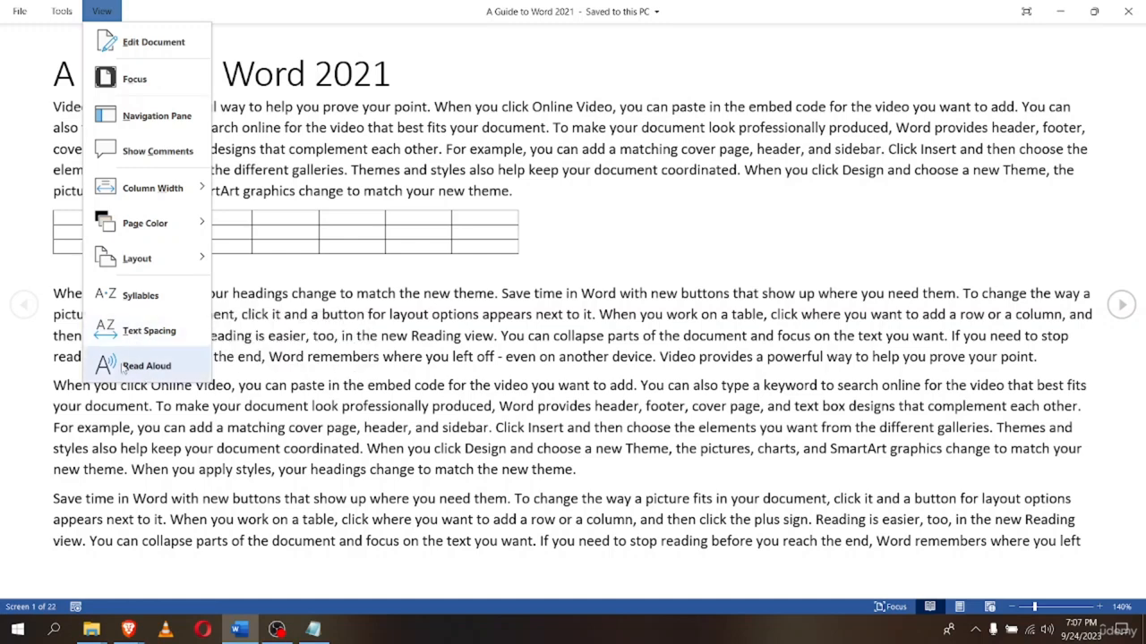
# Set the Read Mode page color to Sepia
pyautogui.moveTo(125, 195)
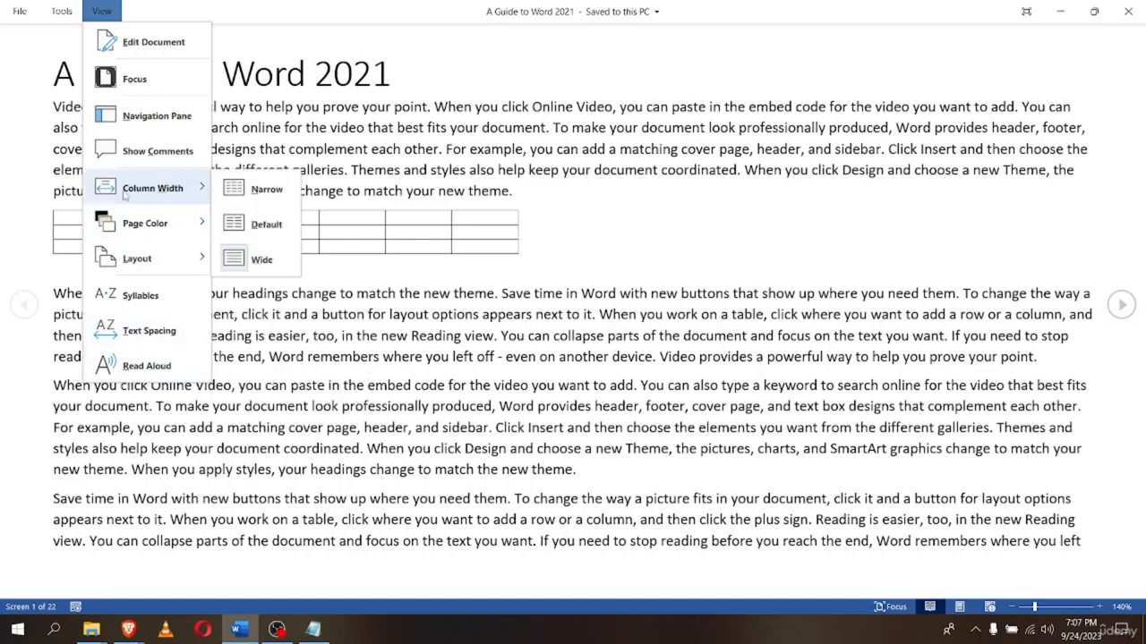
pyautogui.moveTo(170, 227)
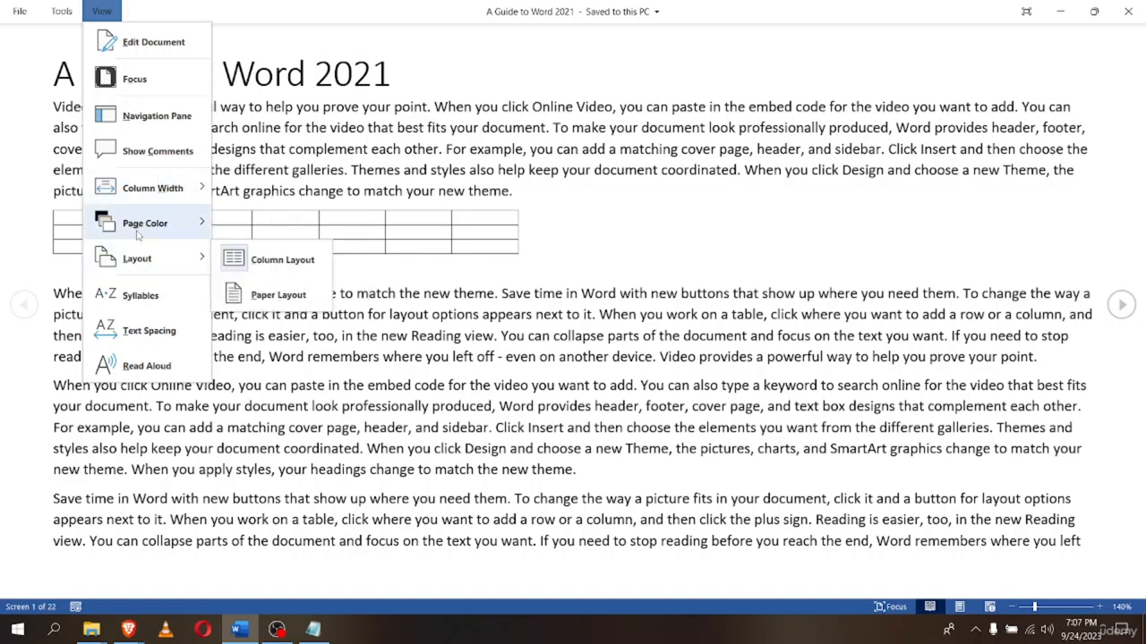
pyautogui.moveTo(138, 234)
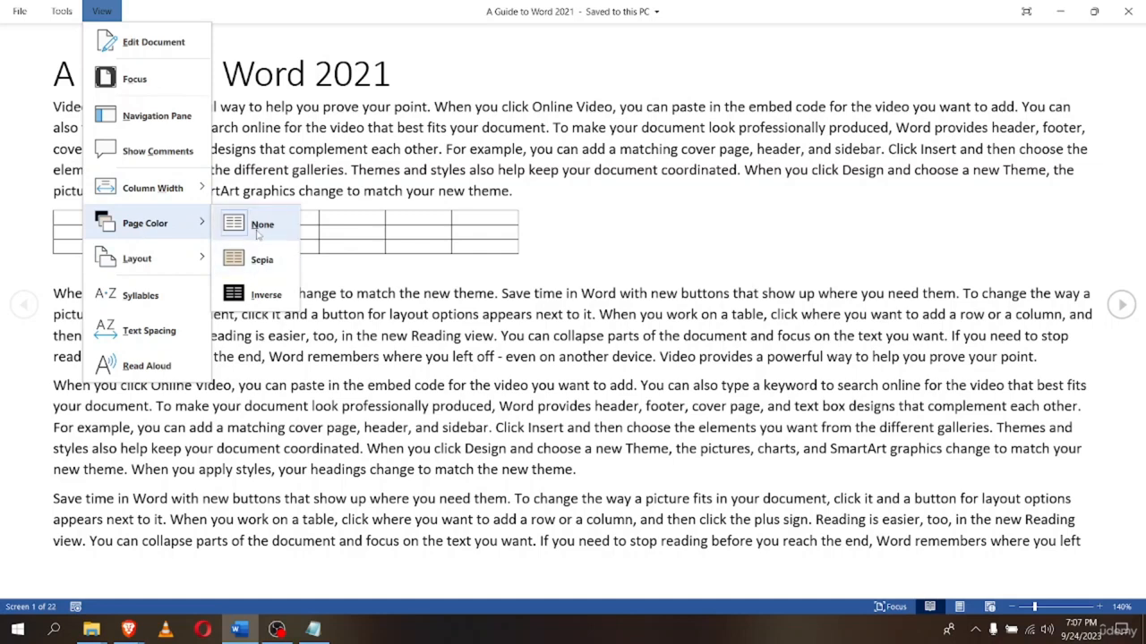
pyautogui.click(261, 259)
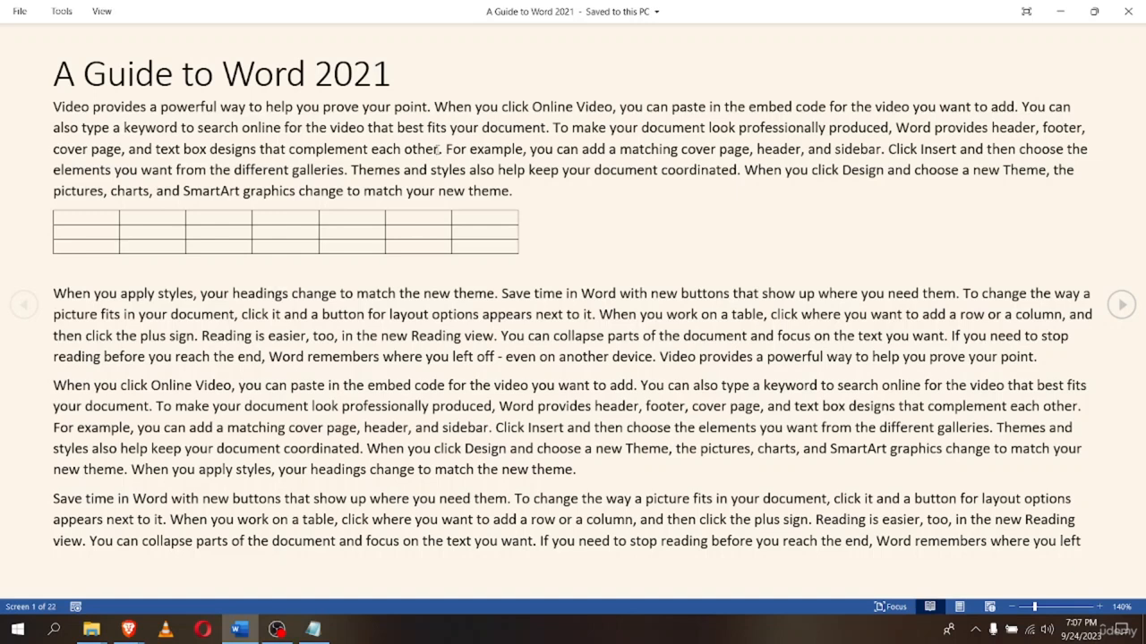
# Change the page color to Inverse, white text on black
pyautogui.click(98, 13)
pyautogui.moveTo(161, 223)
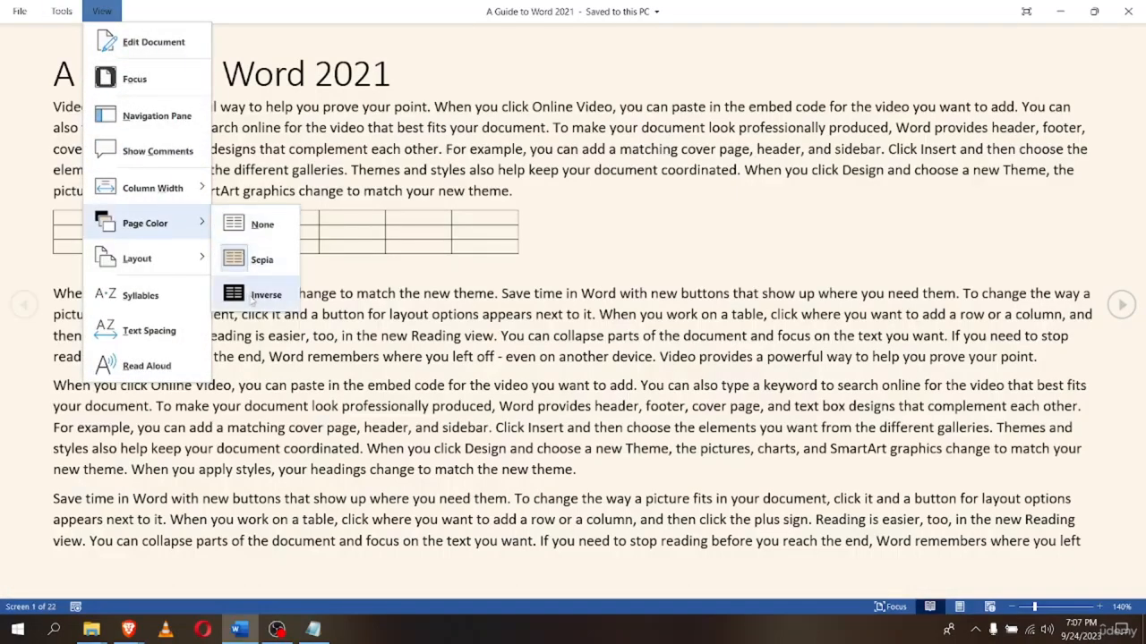
pyautogui.click(255, 295)
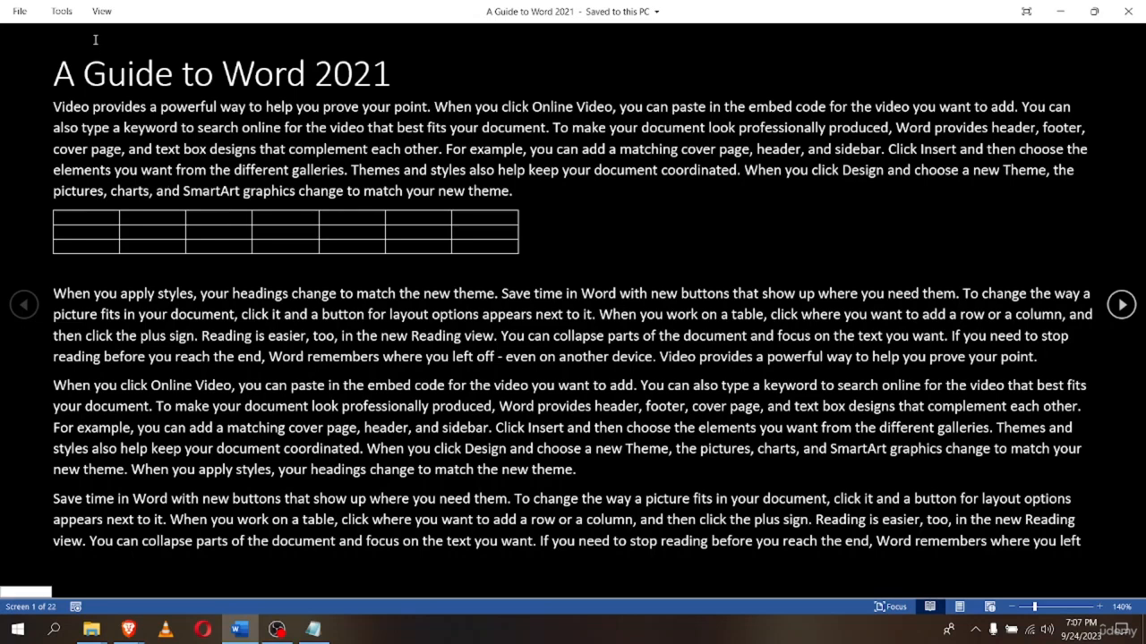
# Set the Read Mode page color to None, restoring black text on white
pyautogui.click(101, 10)
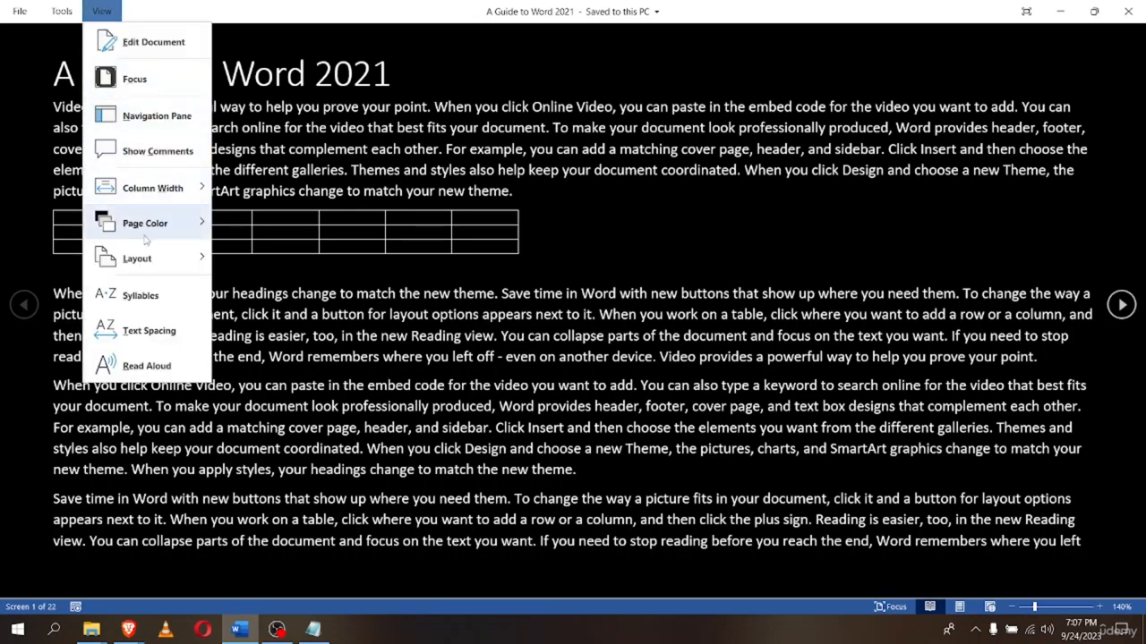
pyautogui.moveTo(145, 237)
pyautogui.click(229, 237)
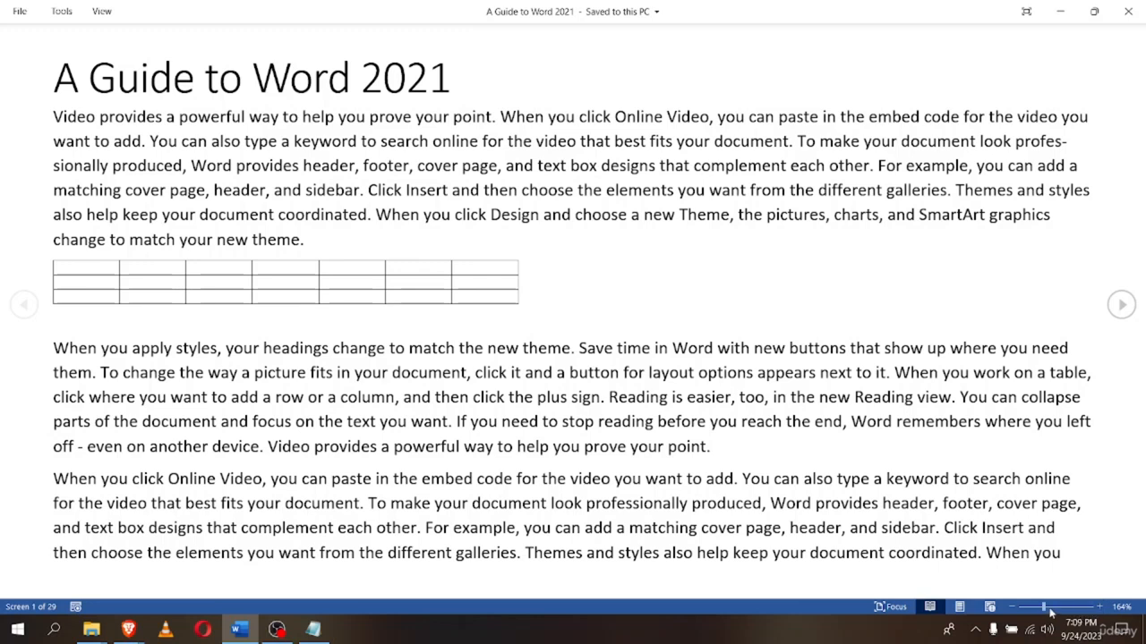
# Zoom the Read Mode text to 210%, then flip one screen forward and back
pyautogui.moveTo(1045, 608); pyautogui.dragTo(1056, 609)
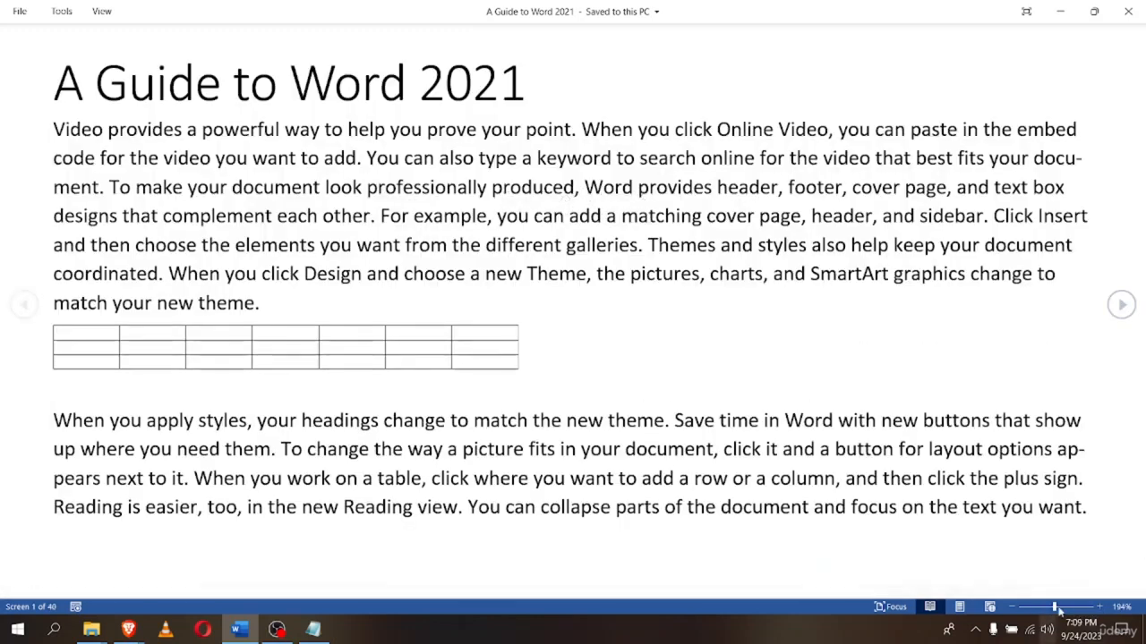
pyautogui.moveTo(1059, 608); pyautogui.dragTo(1061, 609)
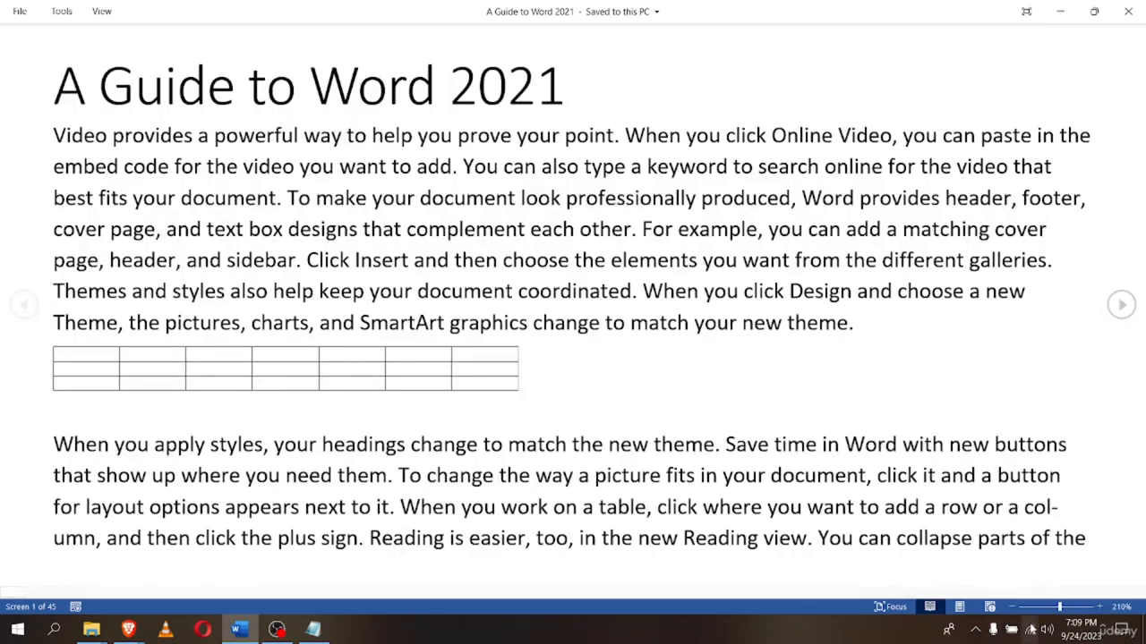
pyautogui.click(1122, 304)
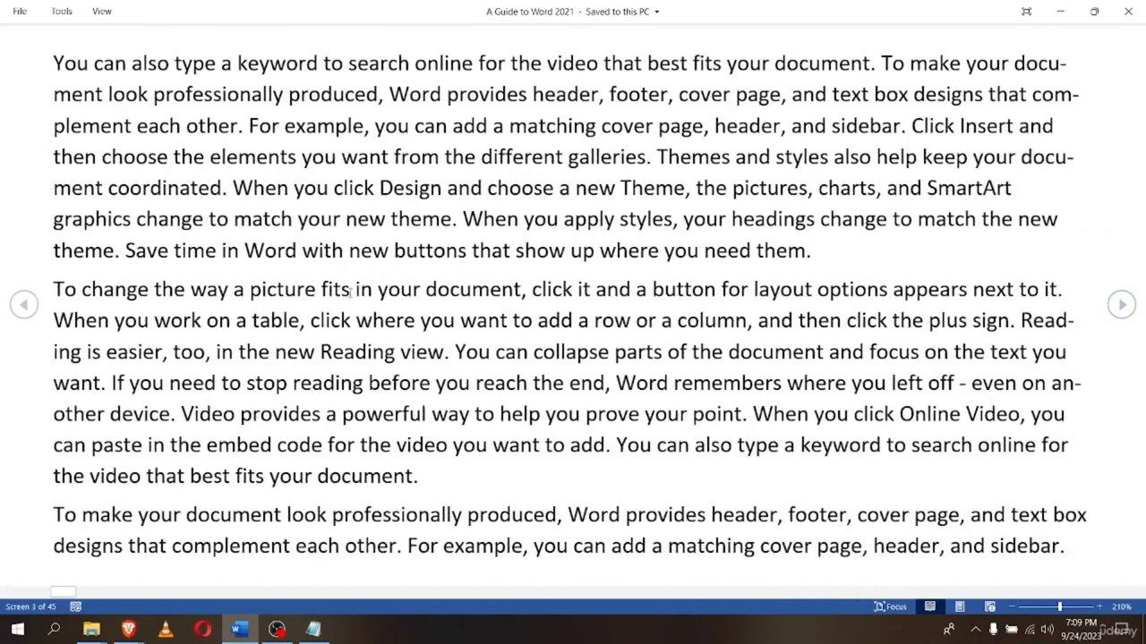
pyautogui.click(26, 306)
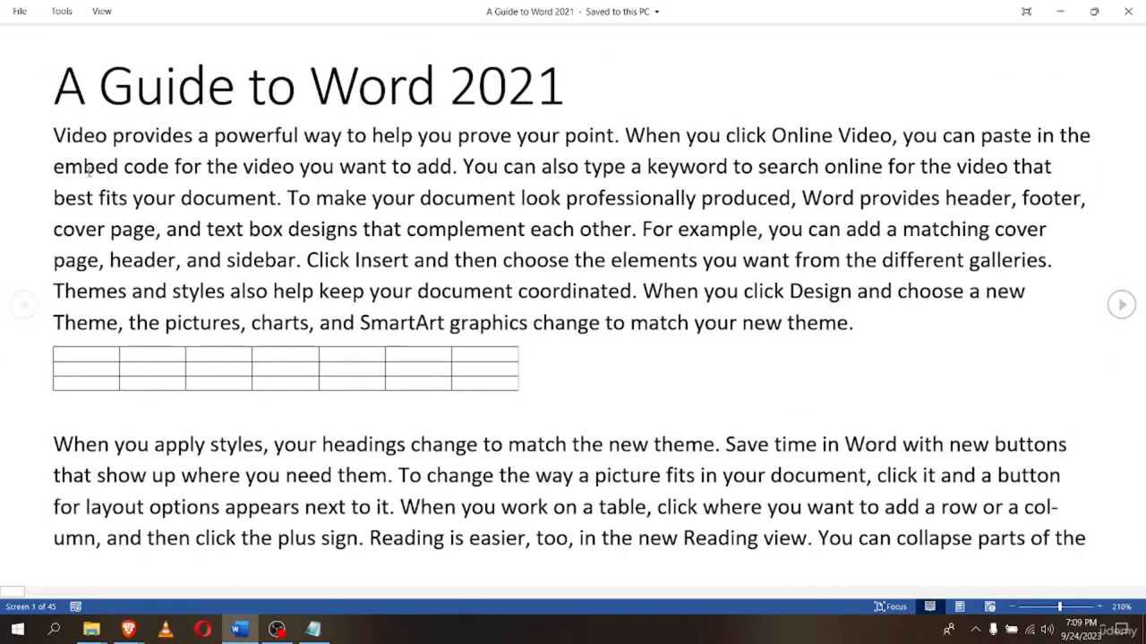
# Choose View > Edit Document to return to Print Layout
pyautogui.click(101, 11)
pyautogui.click(113, 35)
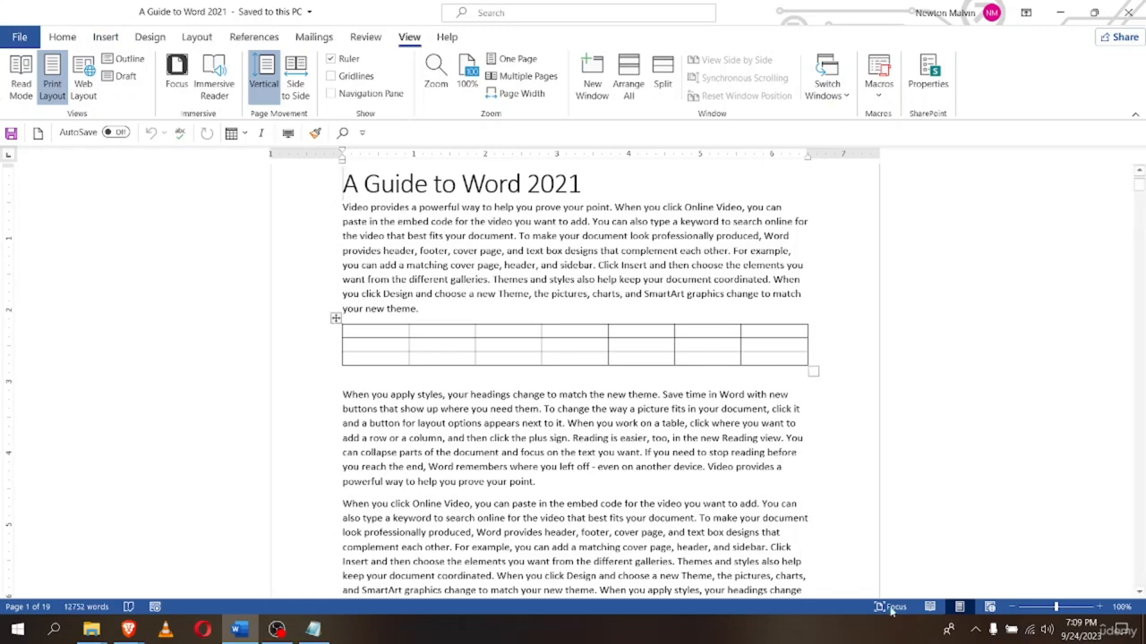
pyautogui.click(930, 608)
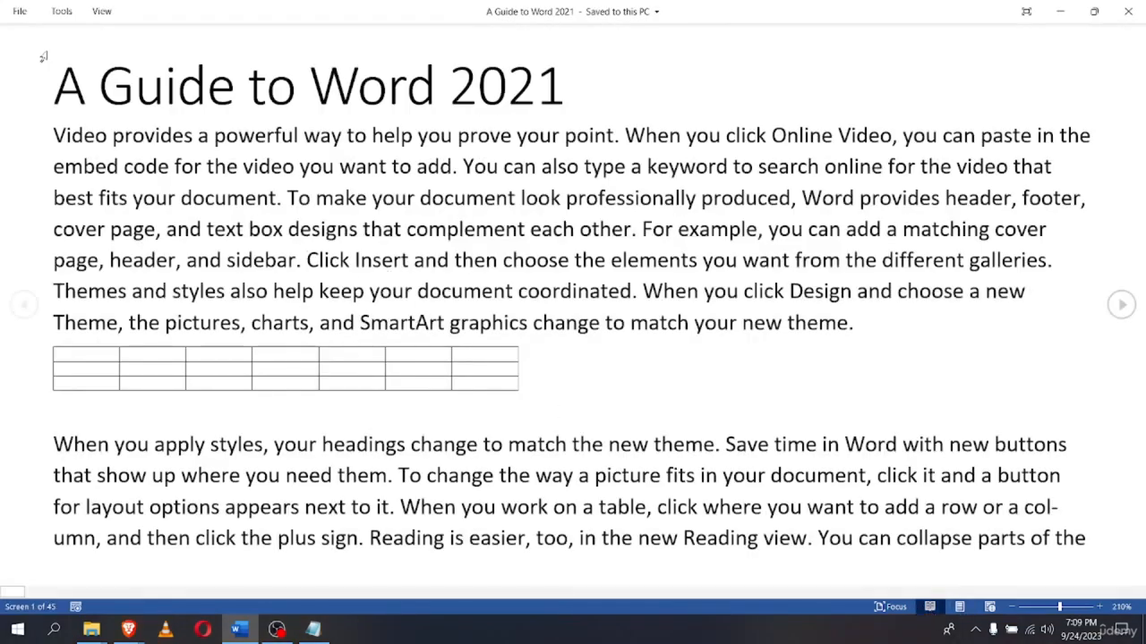
pyautogui.click(101, 11)
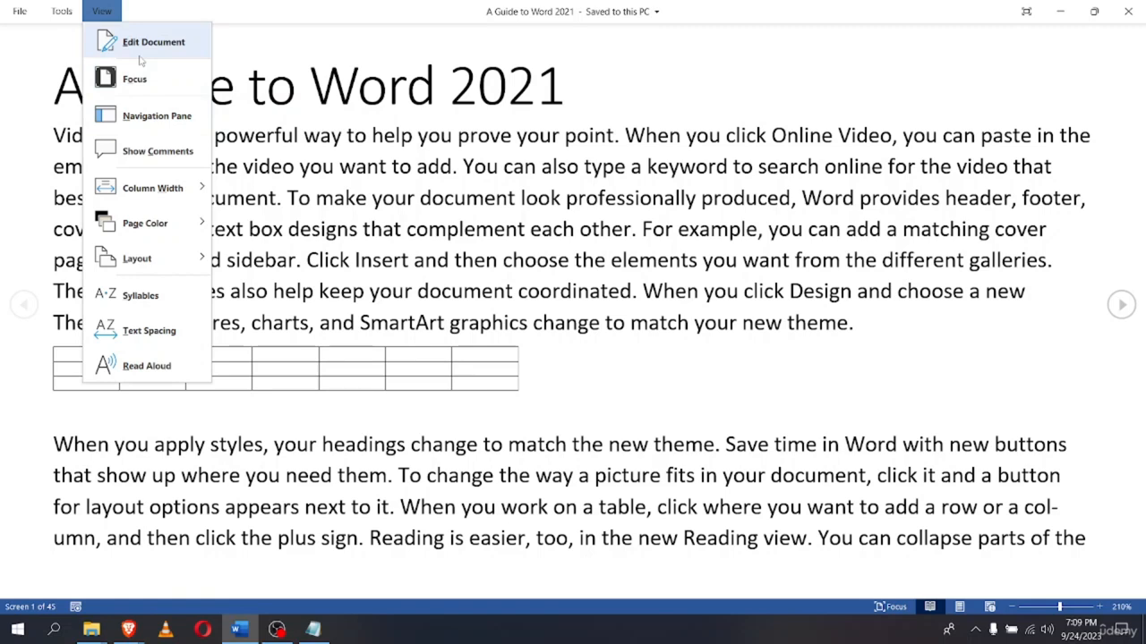
pyautogui.click(141, 56)
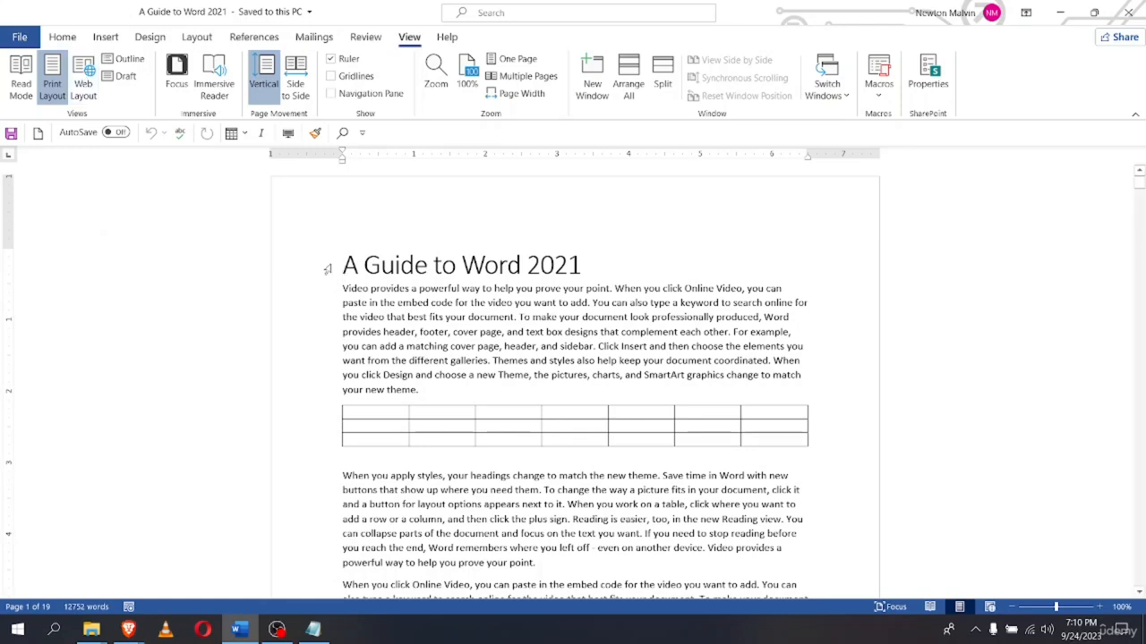
# Switch the guide to Web Layout and scroll through its full-width text
pyautogui.click(73, 84)
pyautogui.scroll(-10, 304, 376)
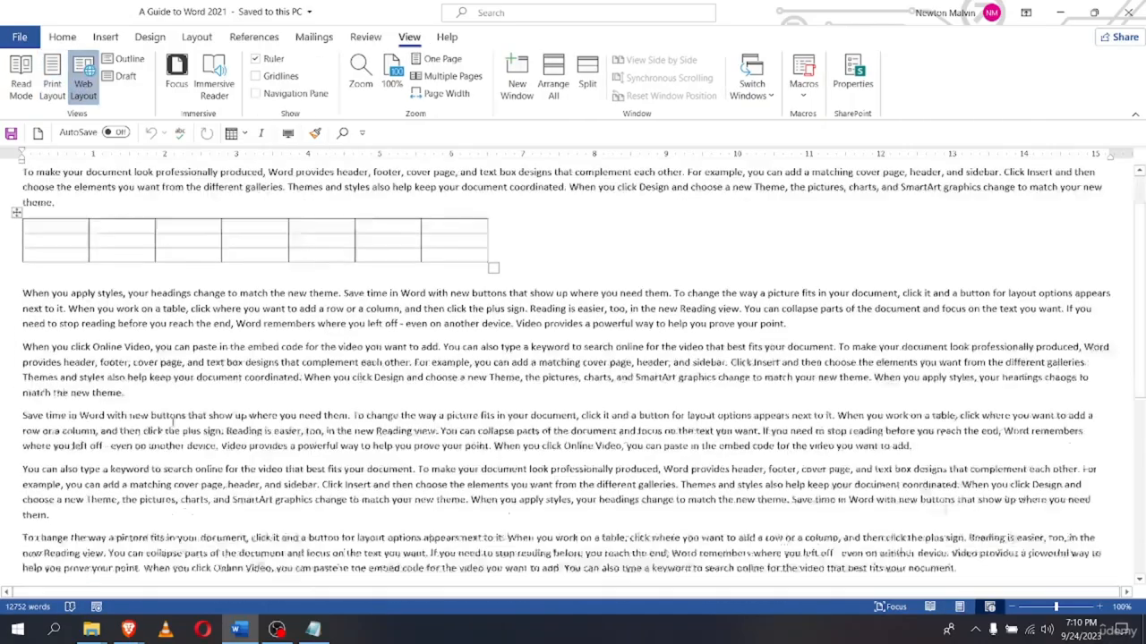
pyautogui.scroll(-10, 172, 424)
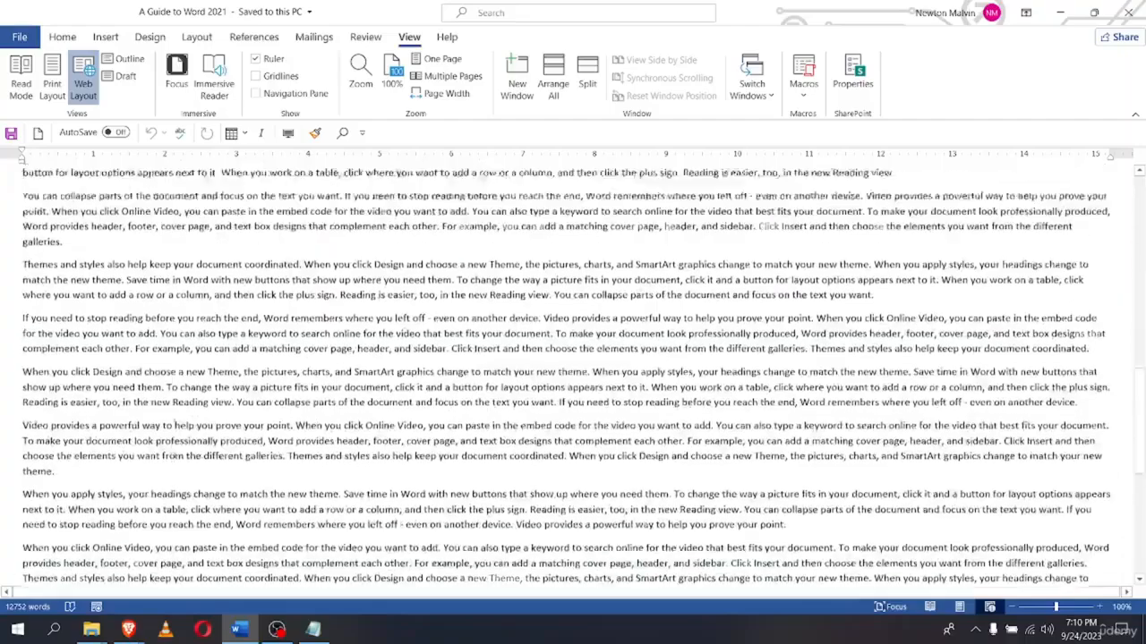
pyautogui.scroll(20, 172, 423)
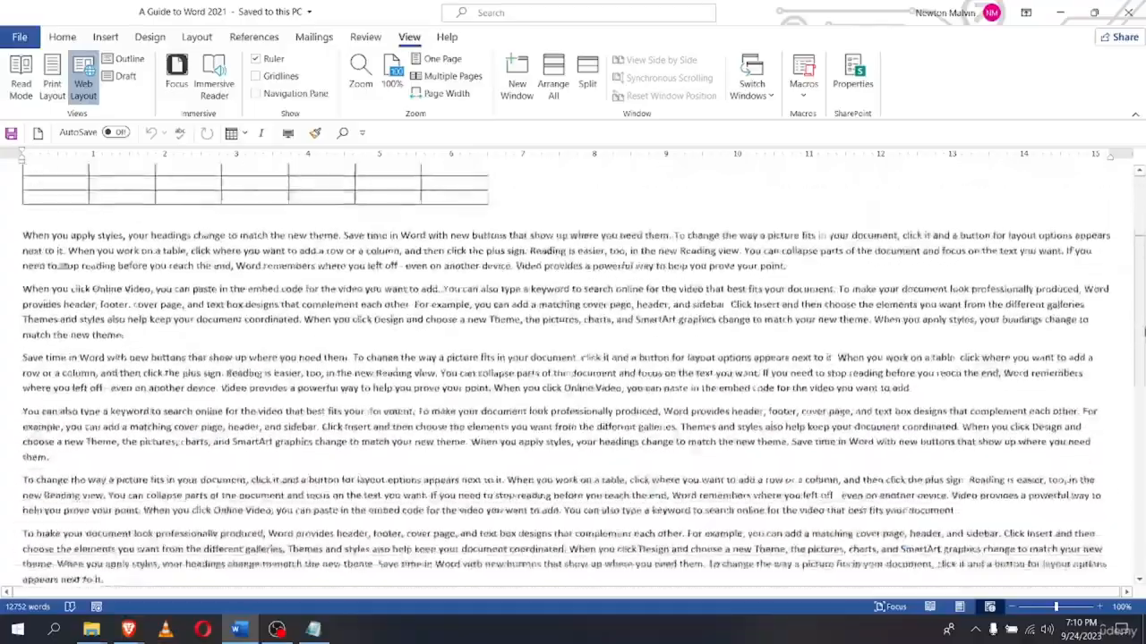
pyautogui.moveTo(1144, 332); pyautogui.dragTo(1118, 508)
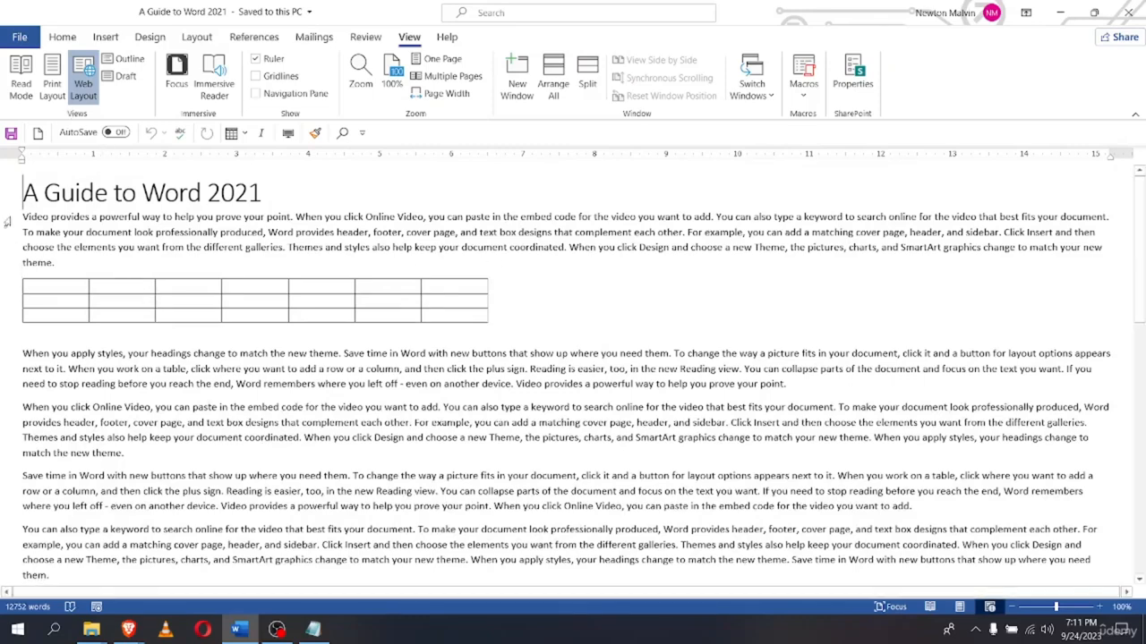
# Switch to Outline view and scroll through the Body Text entries, then back to the top
pyautogui.click(134, 62)
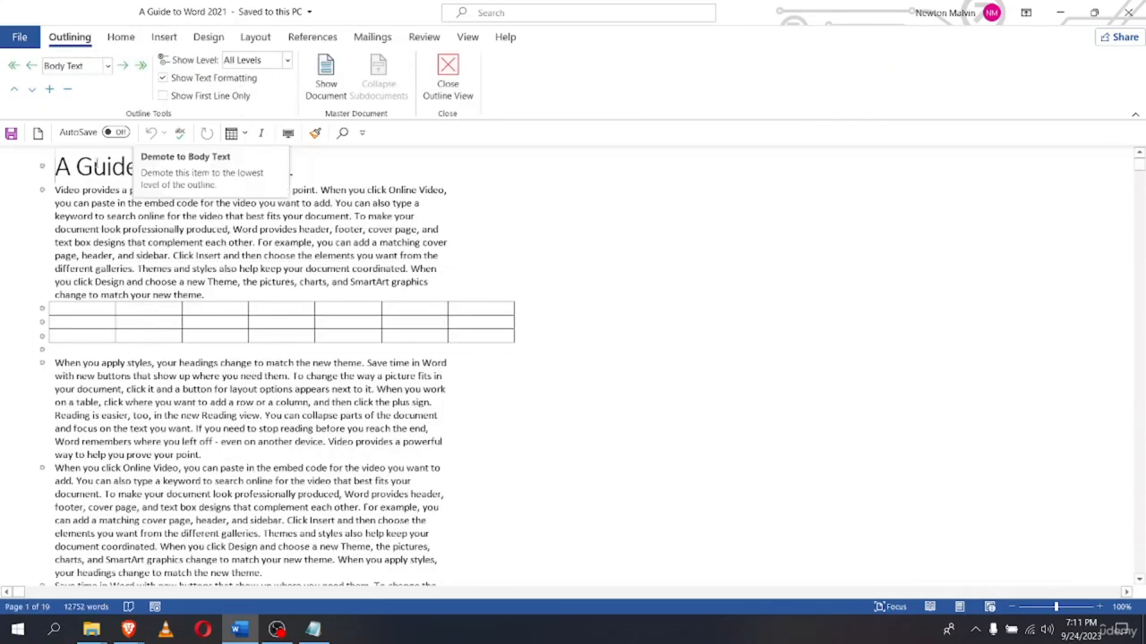
pyautogui.scroll(-3, 42, 313)
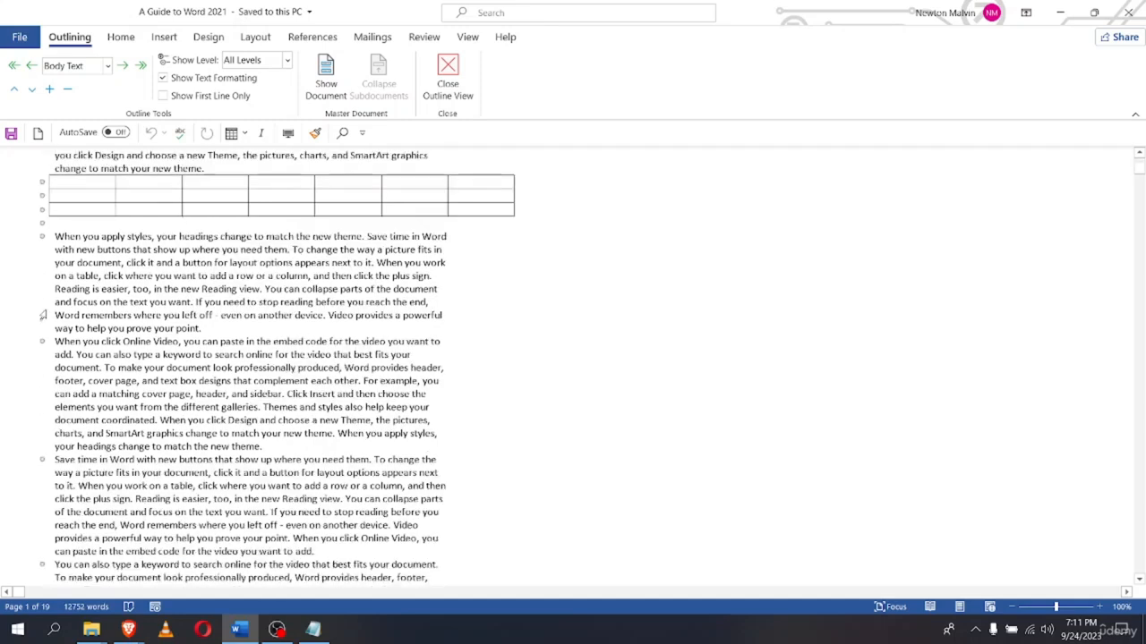
pyautogui.scroll(-4, 42, 314)
pyautogui.scroll(7, 42, 314)
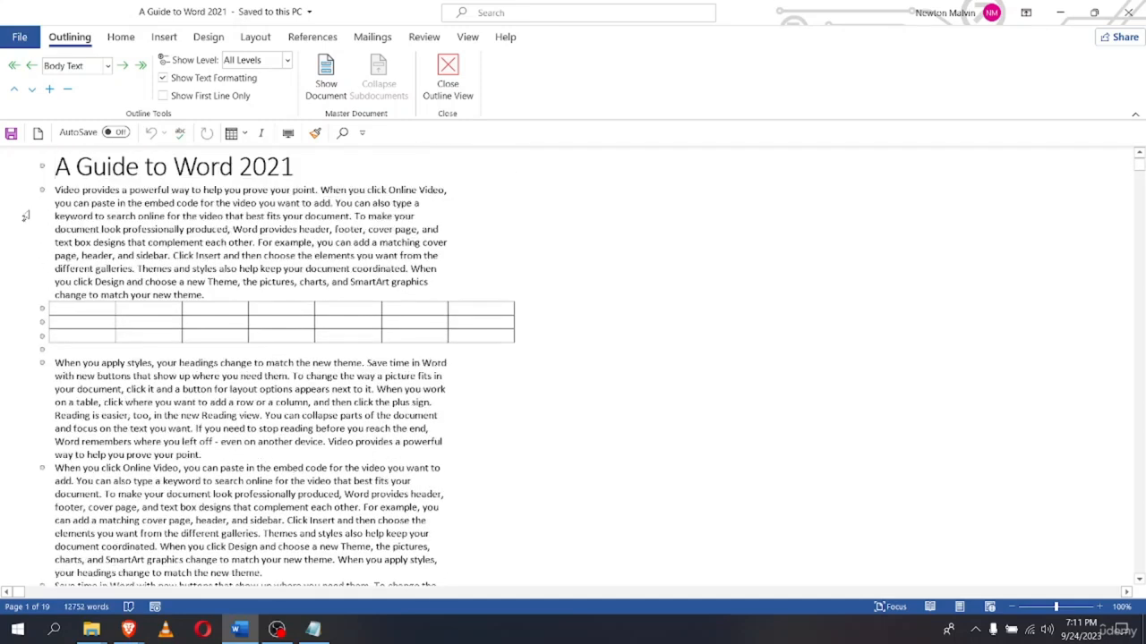
pyautogui.scroll(-1, 44, 302)
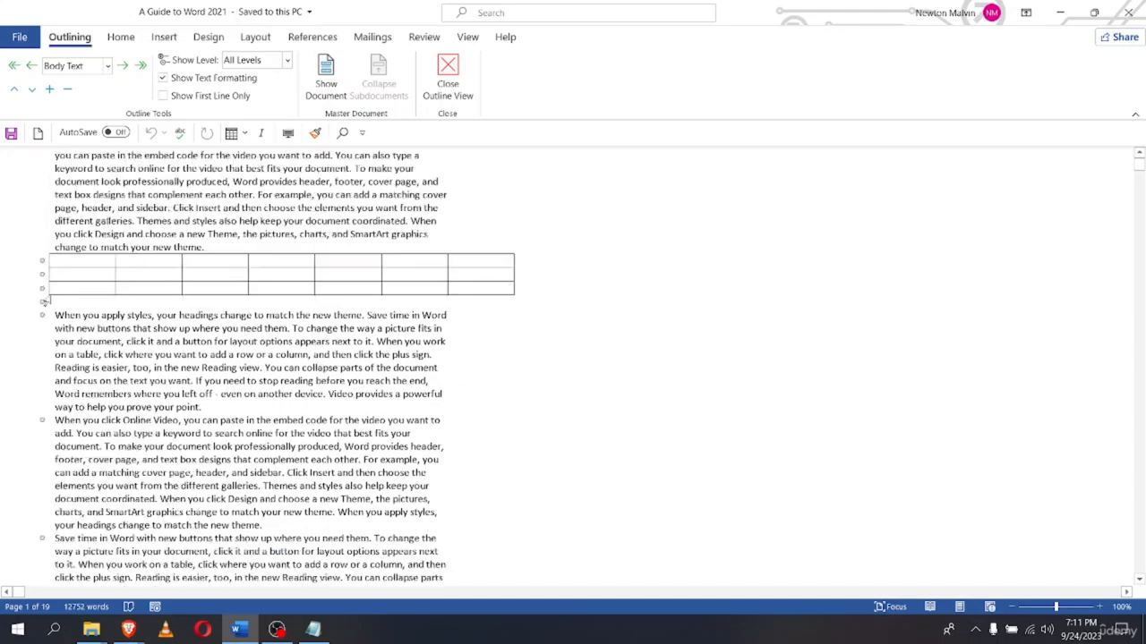
pyautogui.scroll(-5, 44, 302)
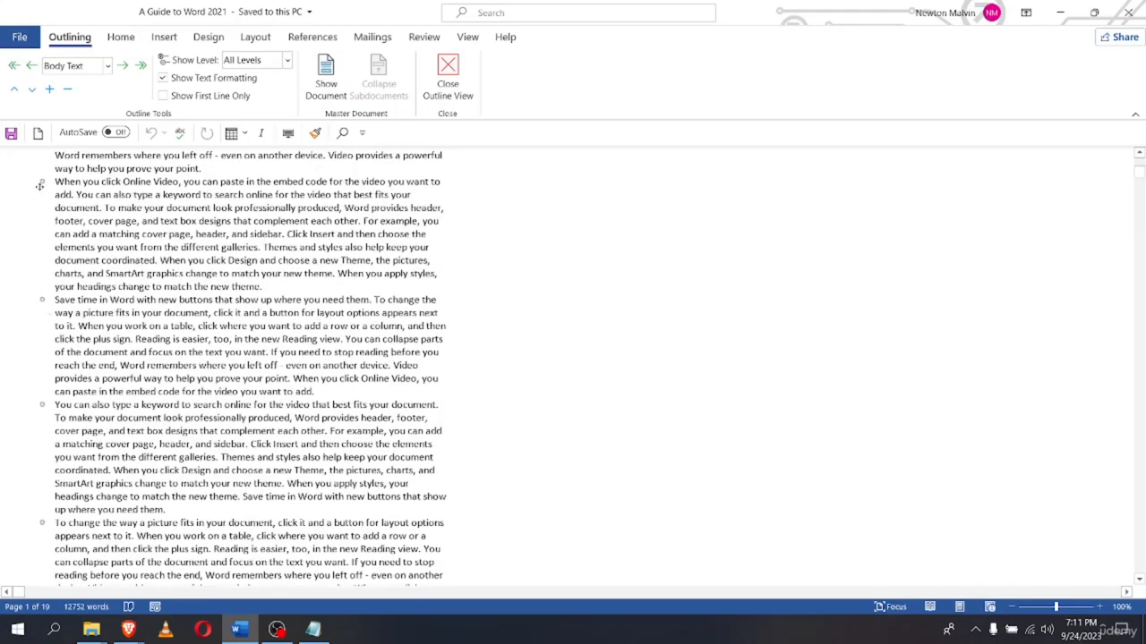
pyautogui.scroll(-8, 65, 376)
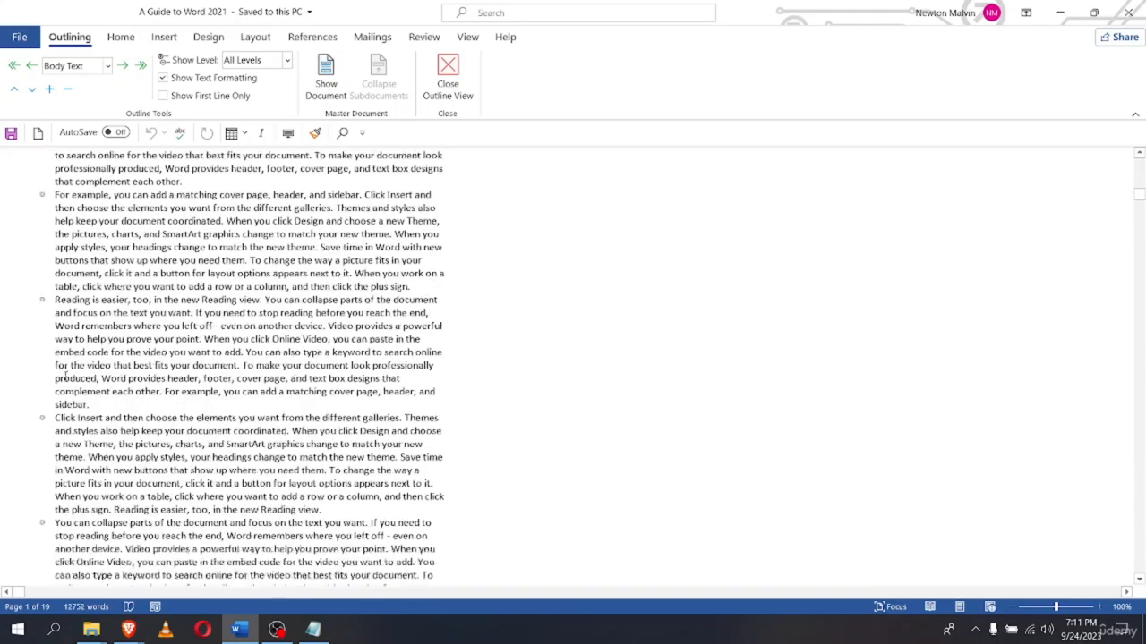
pyautogui.scroll(-8, 65, 375)
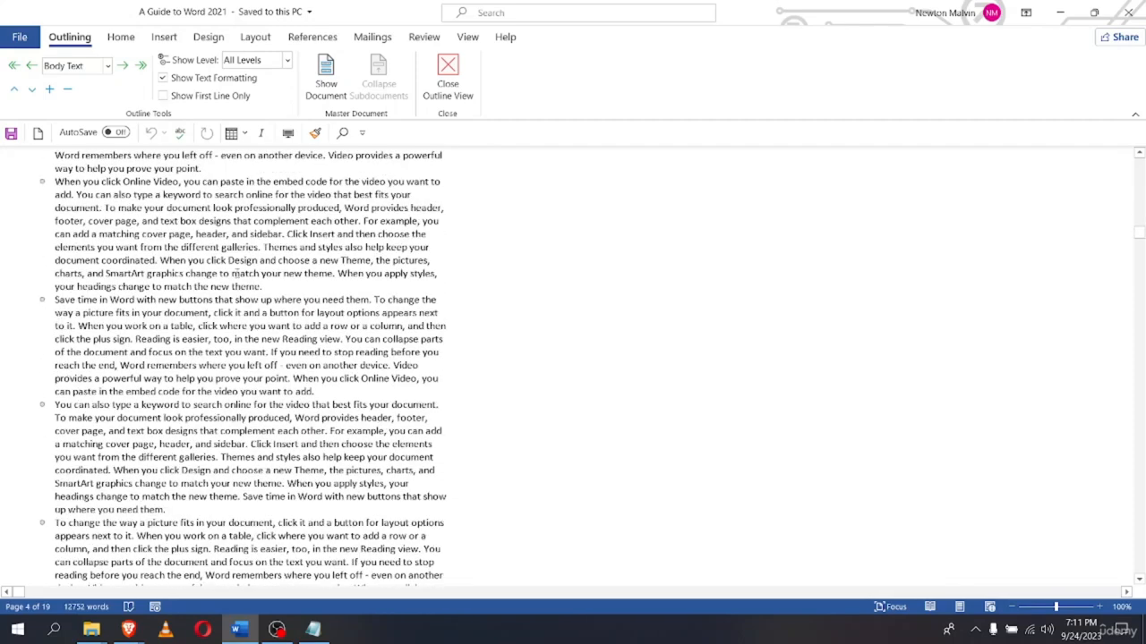
pyautogui.scroll(-2, 235, 273)
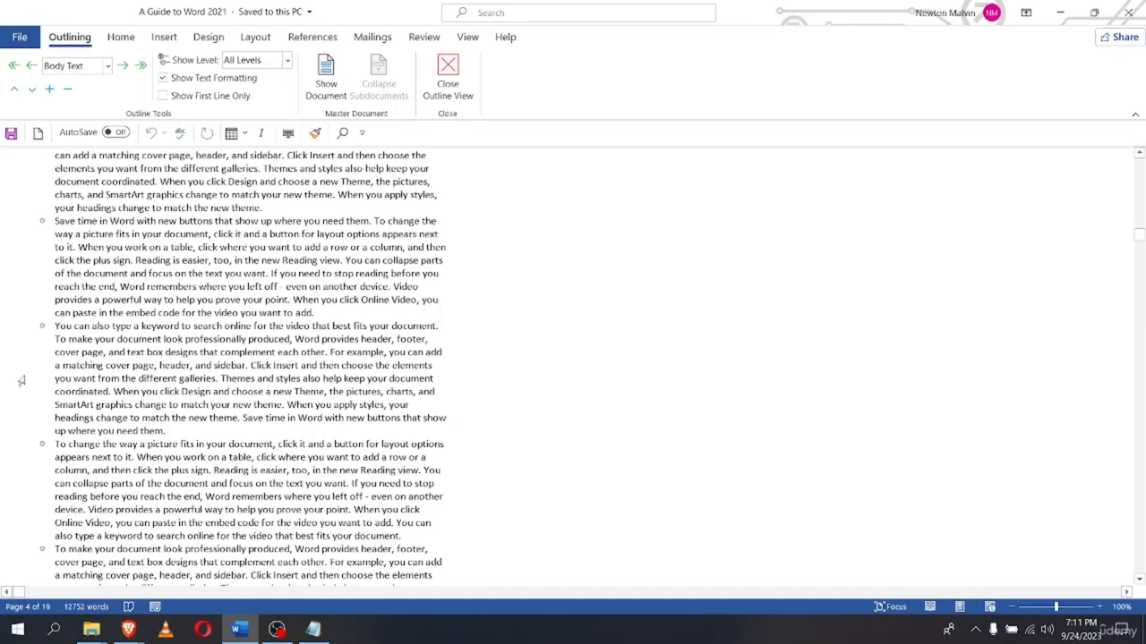
pyautogui.scroll(3, 26, 380)
pyautogui.scroll(-10, 26, 379)
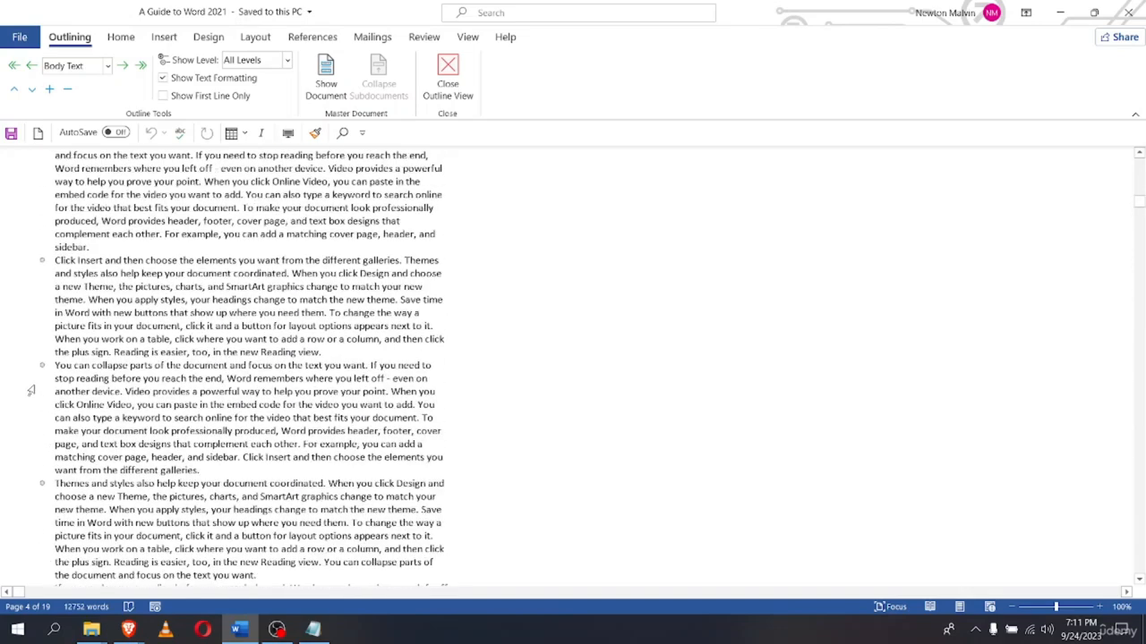
pyautogui.scroll(15, 30, 391)
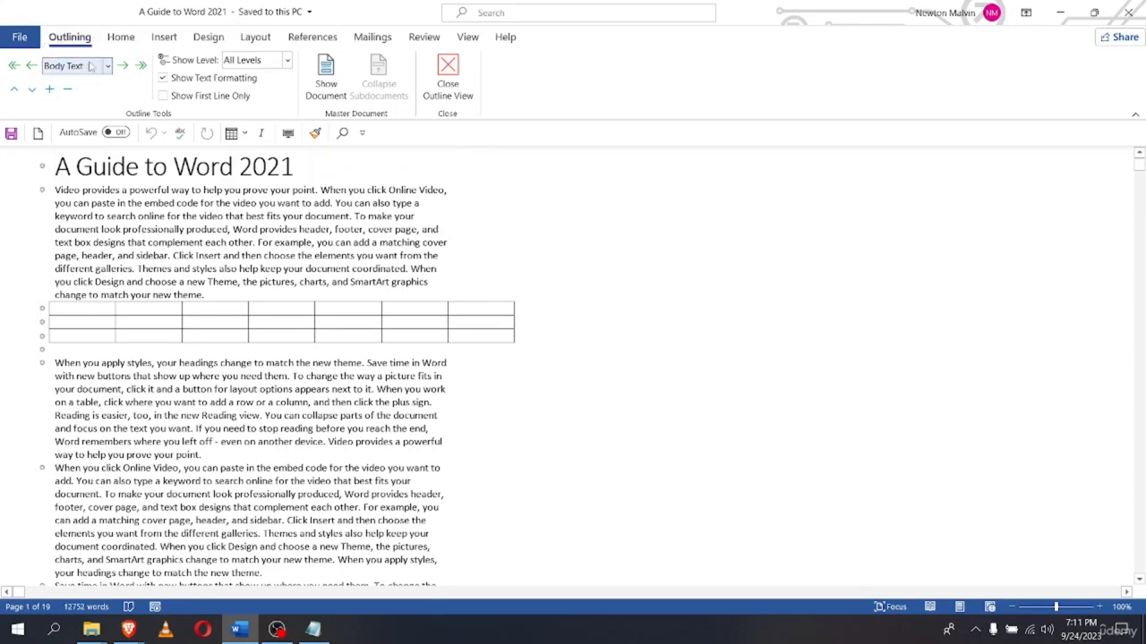
# Demote the title through Levels 2 to 6, resetting it to Body Text after each try
pyautogui.click(123, 70)
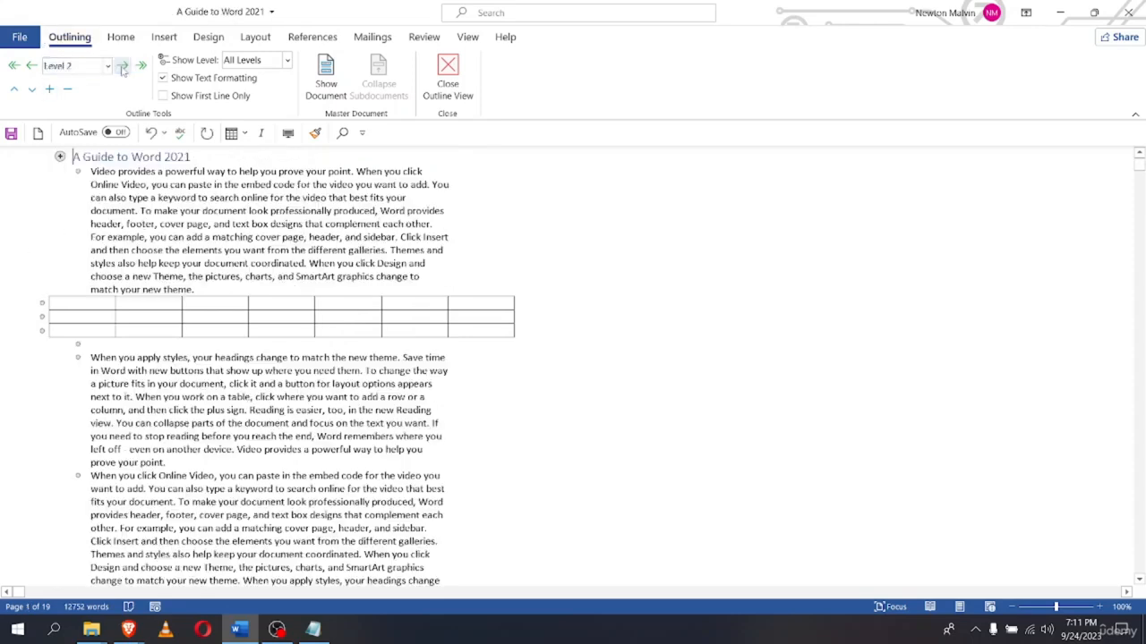
pyautogui.click(140, 67)
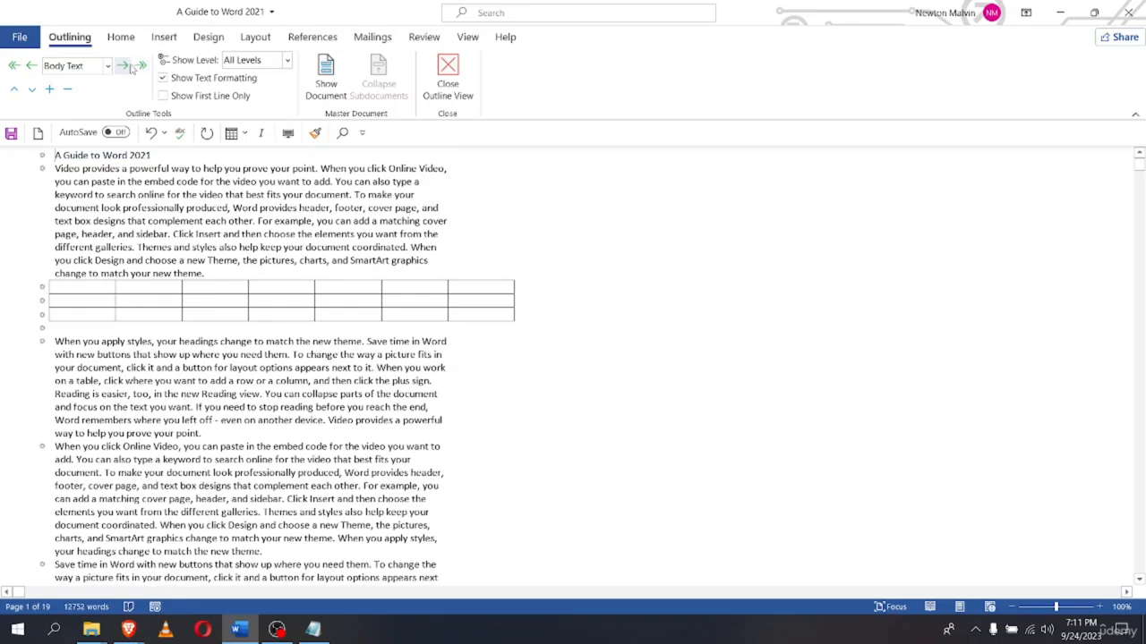
pyautogui.click(126, 67)
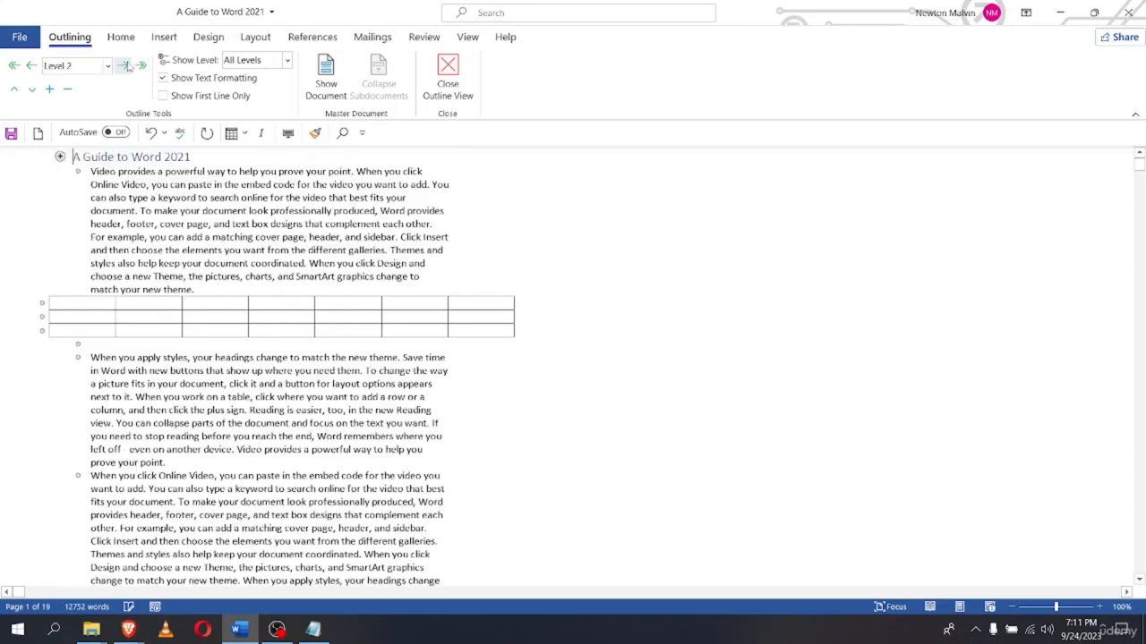
pyautogui.click(127, 67)
pyautogui.click(127, 68)
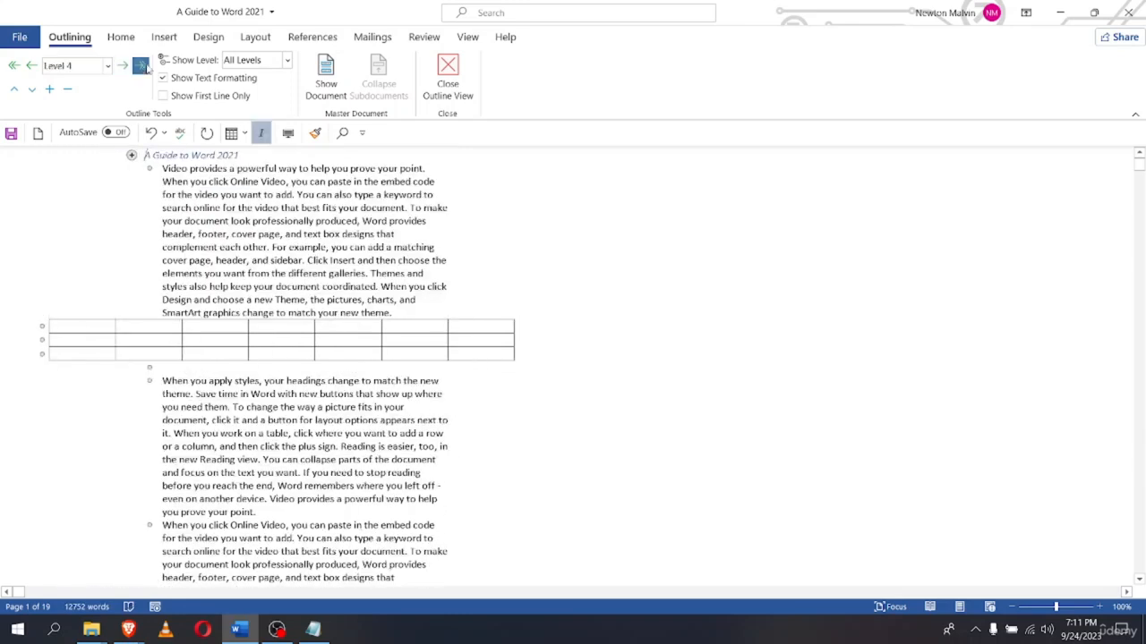
pyautogui.click(140, 66)
pyautogui.click(126, 67)
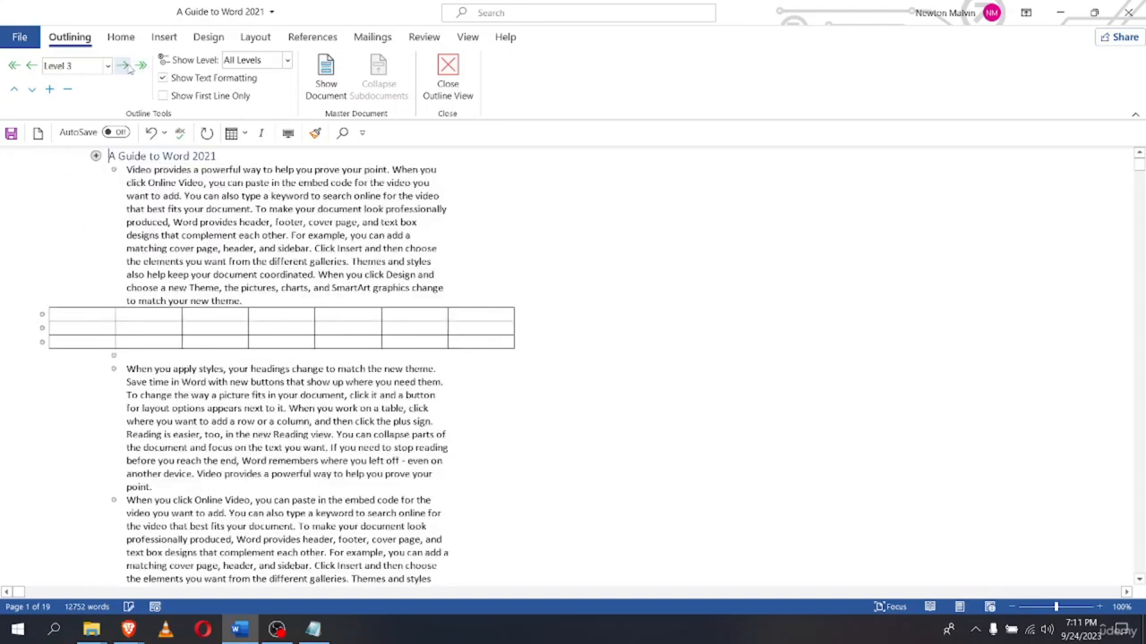
pyautogui.click(127, 67)
pyautogui.click(126, 67)
pyautogui.click(127, 67)
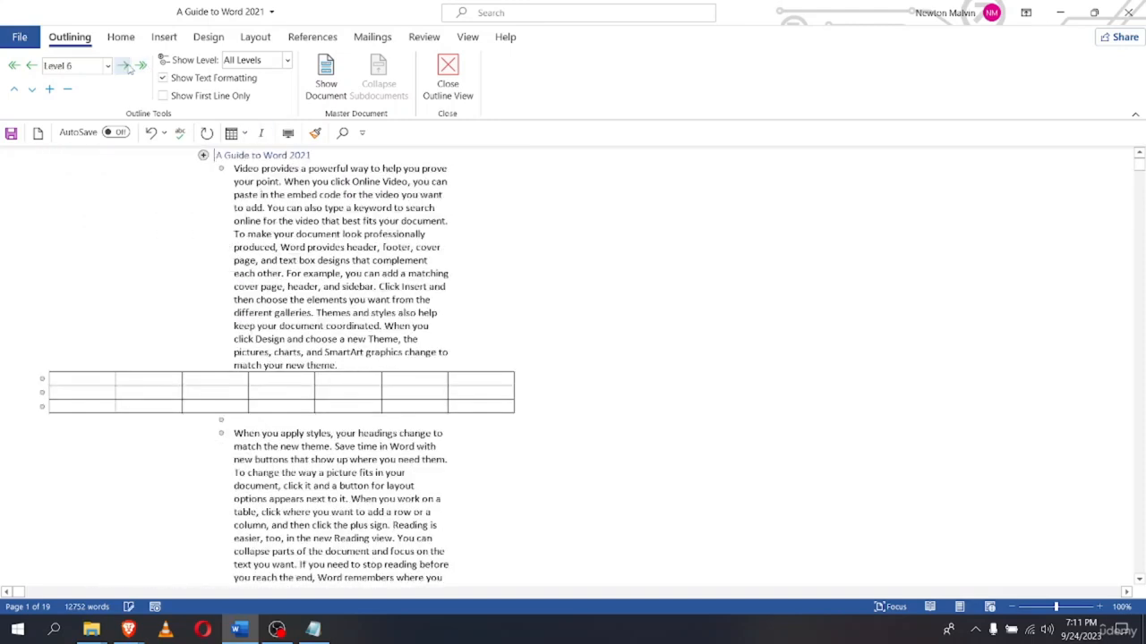
pyautogui.click(140, 66)
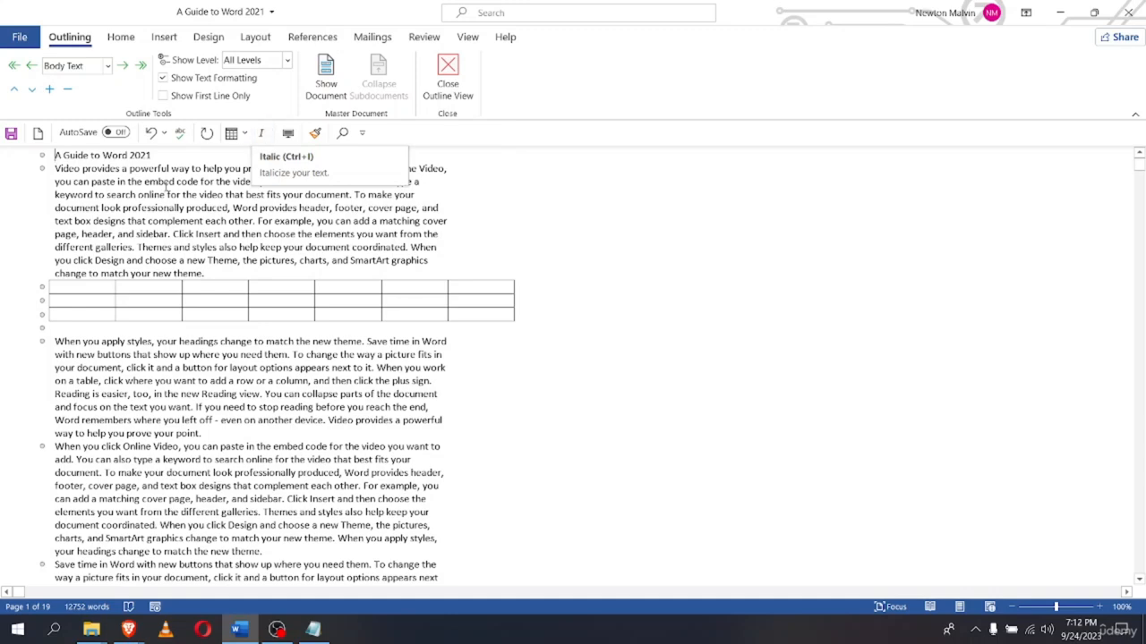
# Close Outline view to return the guide to Print Layout and show the View ribbon options
pyautogui.click(454, 92)
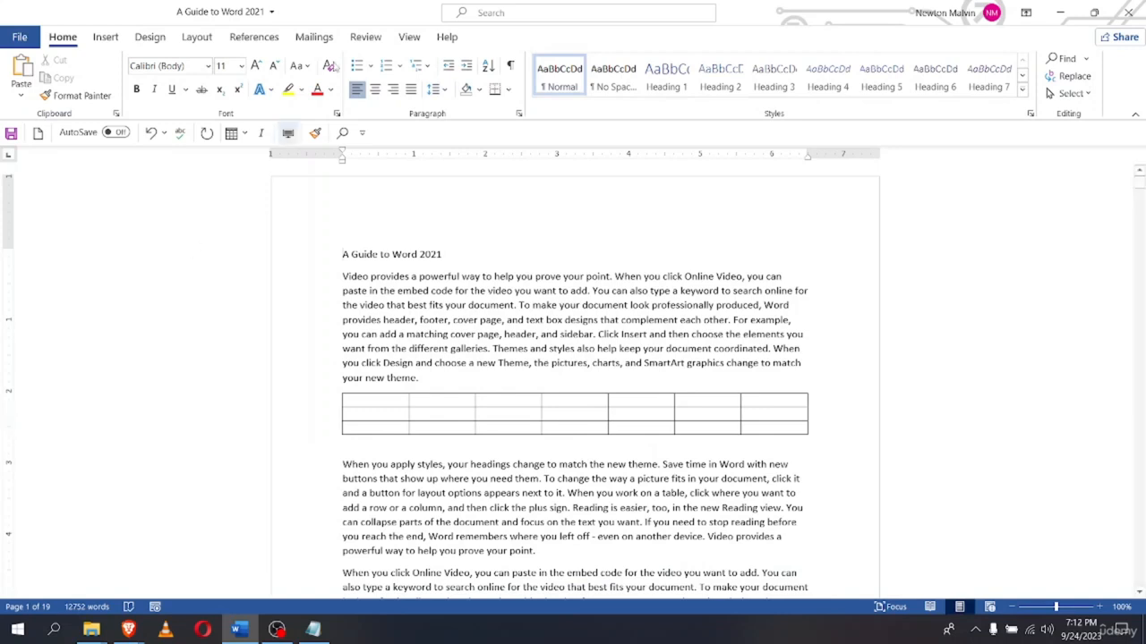
pyautogui.click(410, 36)
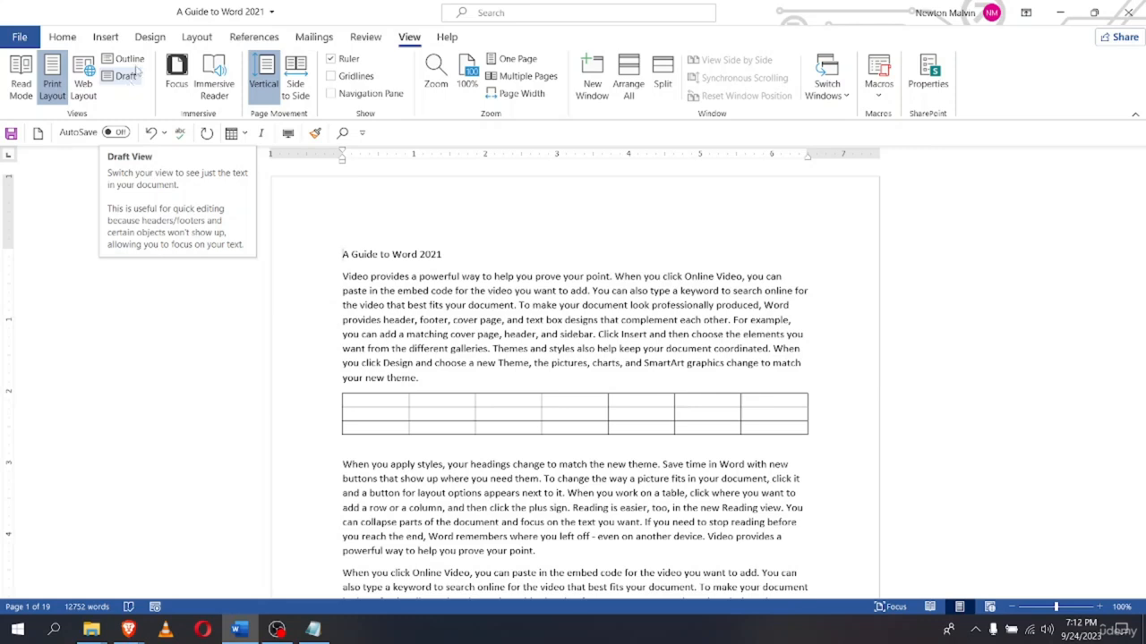
# Show the guide in Draft view and scroll through its text and table, returning to the top
pyautogui.click(129, 79)
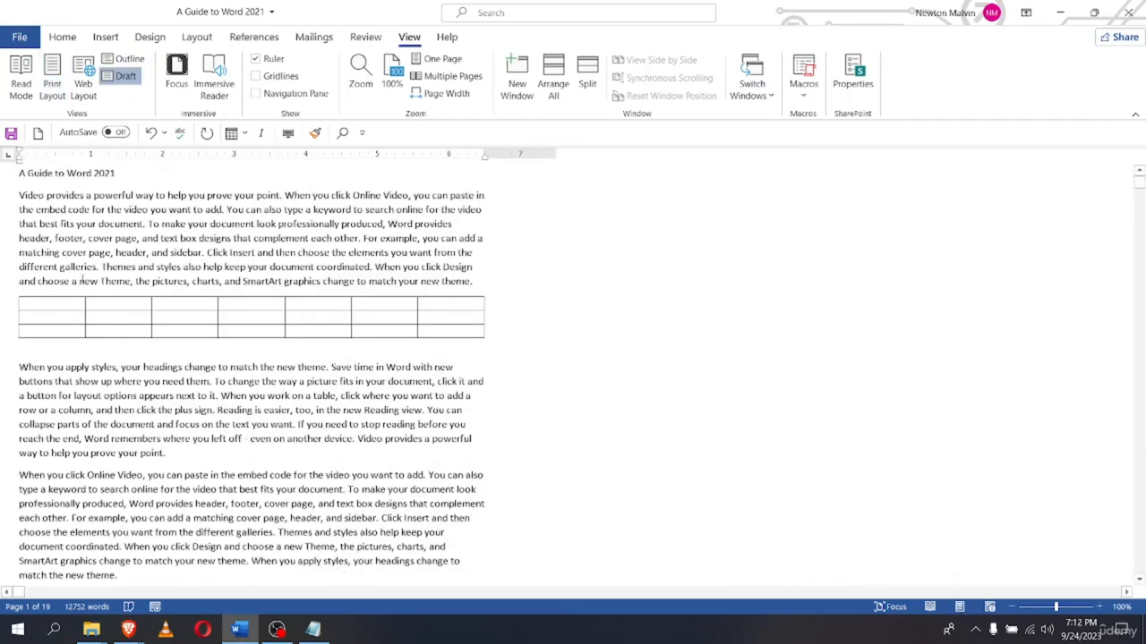
pyautogui.scroll(-7, 284, 334)
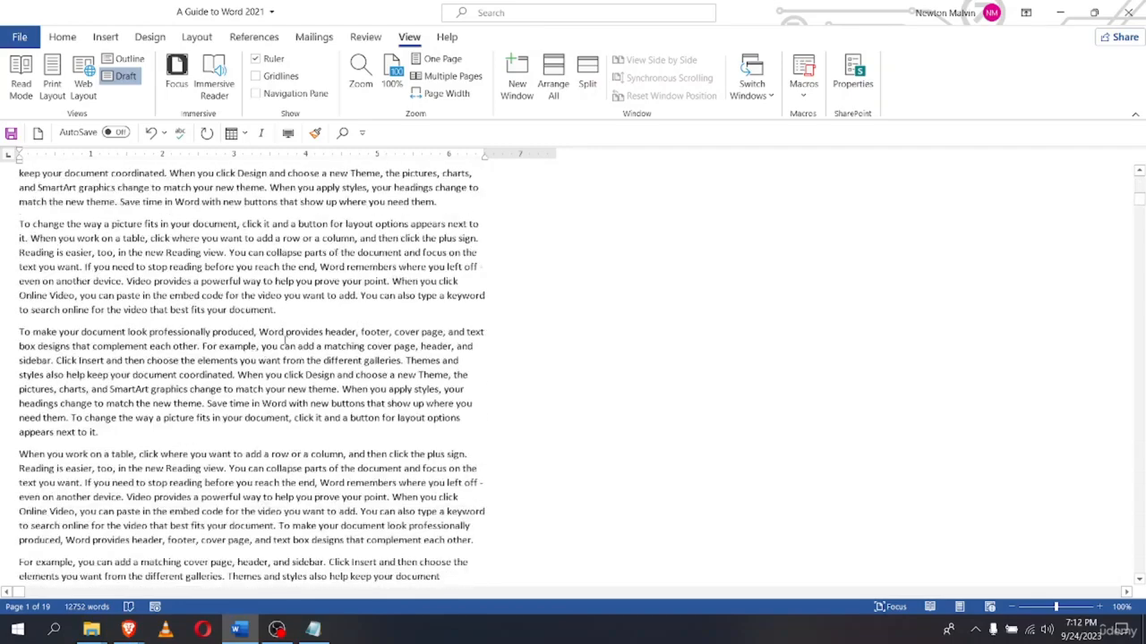
pyautogui.scroll(7, 285, 334)
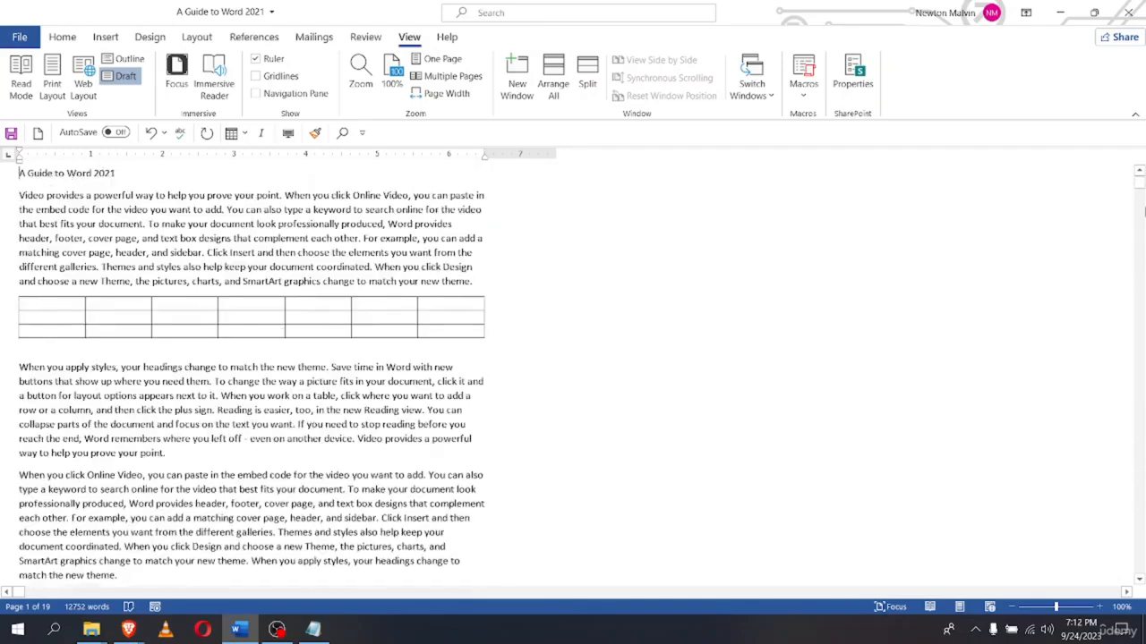
pyautogui.moveTo(1139, 195)
pyautogui.mouseDown()
pyautogui.moveTo(1132, 385)
pyautogui.moveTo(1110, 436)
pyautogui.moveTo(1139, 177)
pyautogui.mouseUp()
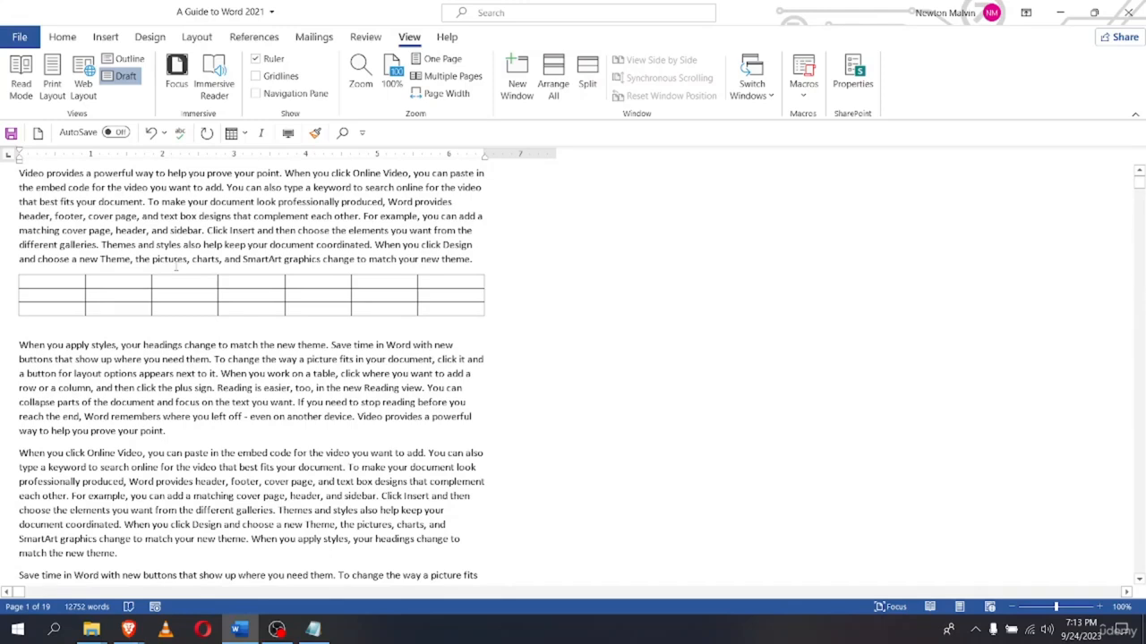
pyautogui.scroll(1, 100, 456)
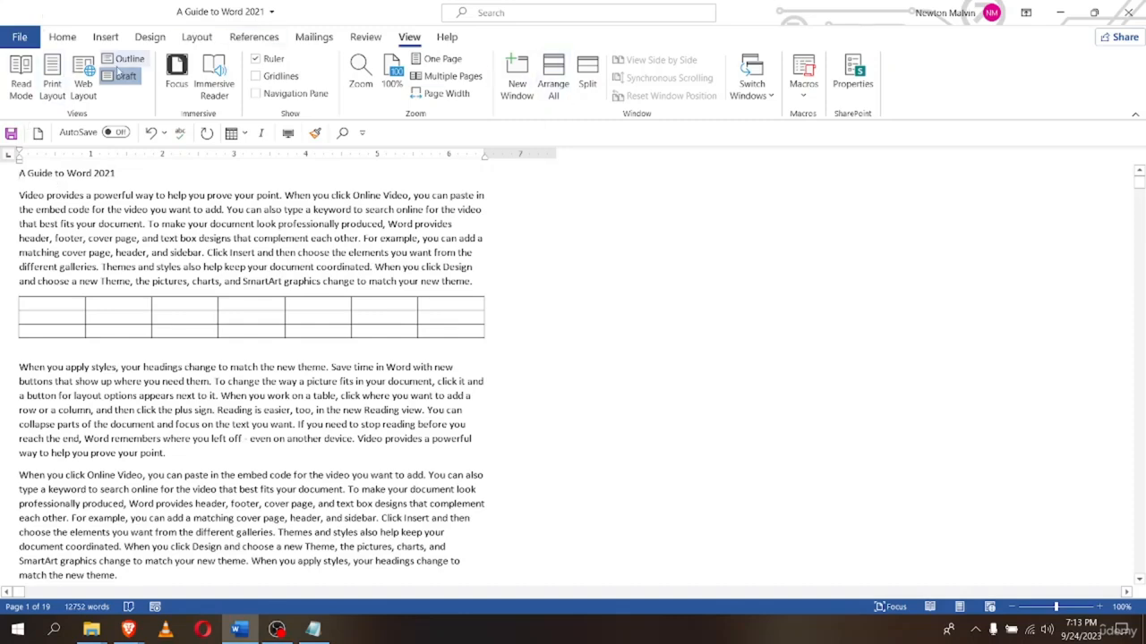
# Switch the guide back to Print Layout and scroll to check page 1 of 19
pyautogui.click(52, 83)
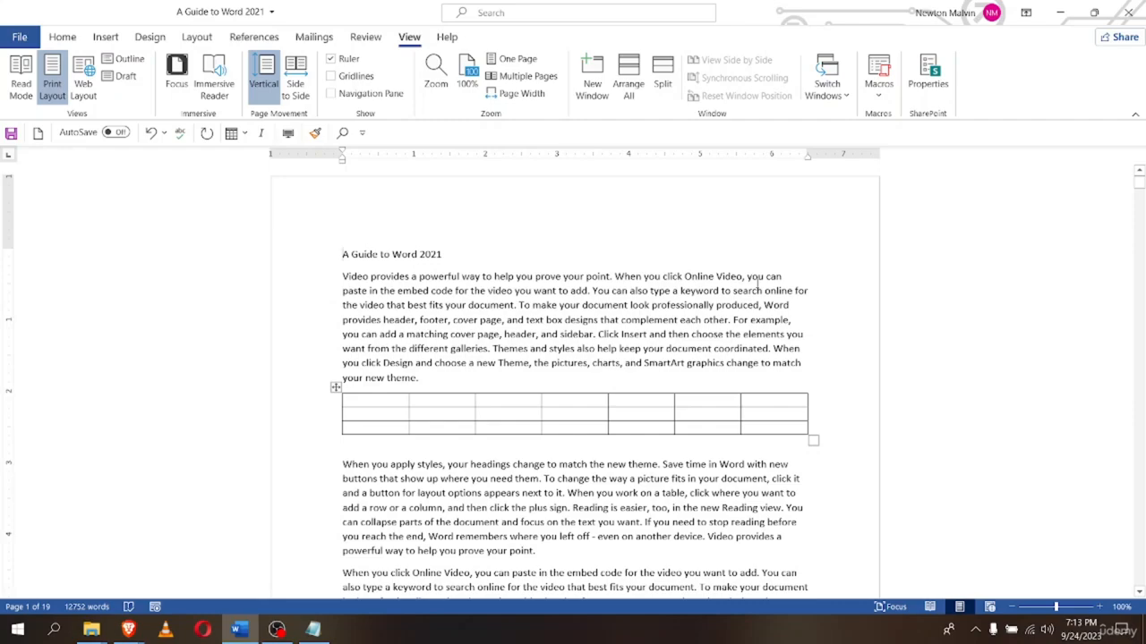
pyautogui.scroll(-10, 651, 335)
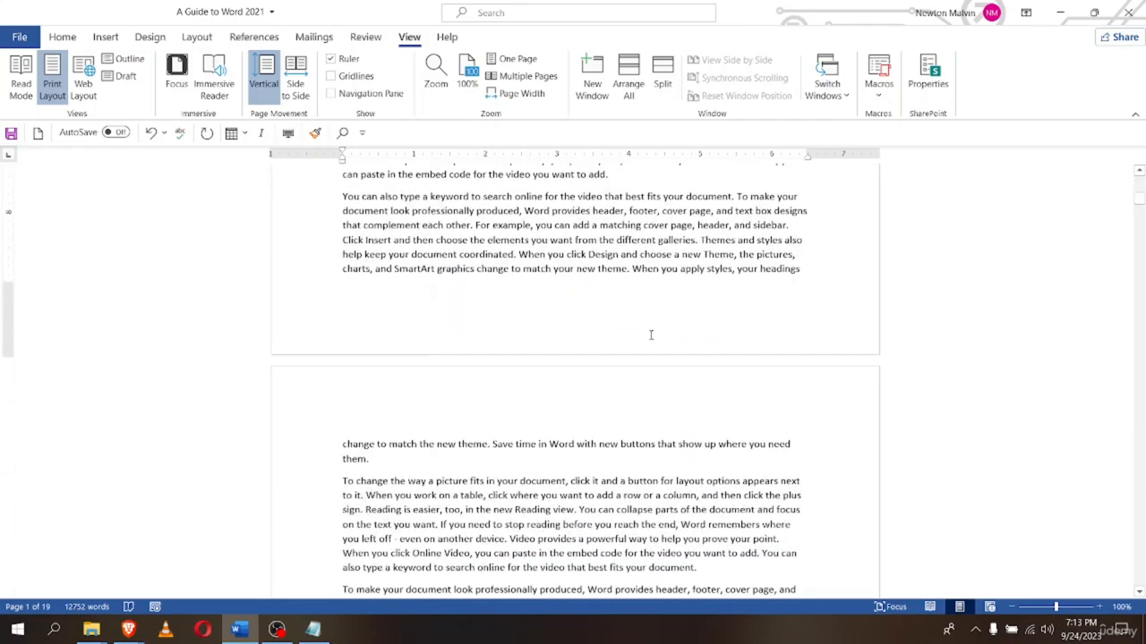
pyautogui.scroll(10, 650, 334)
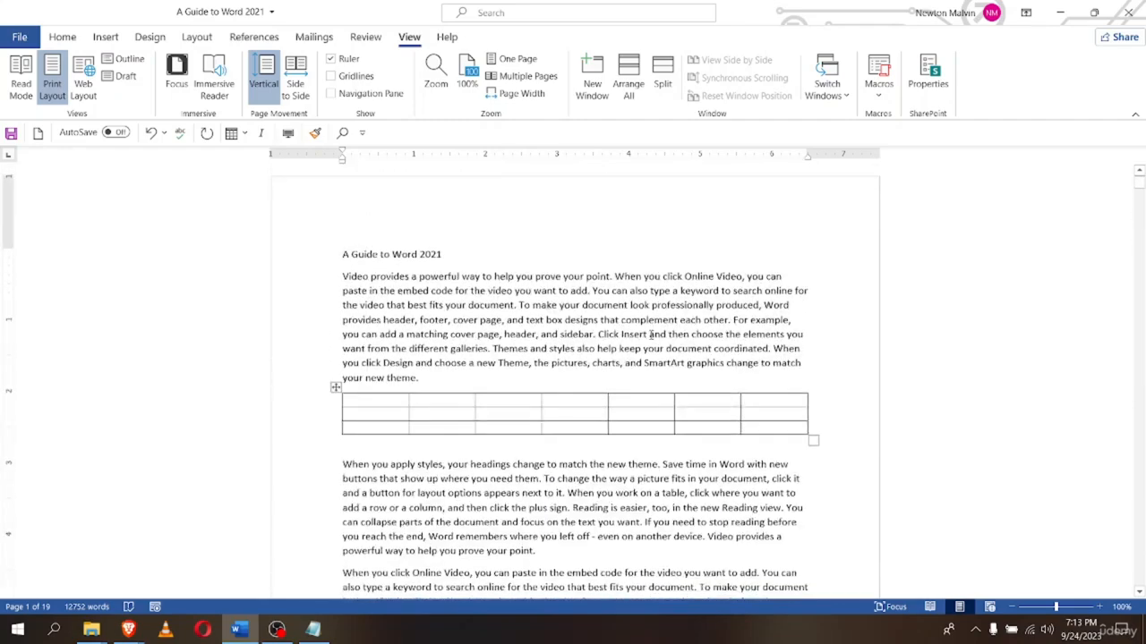
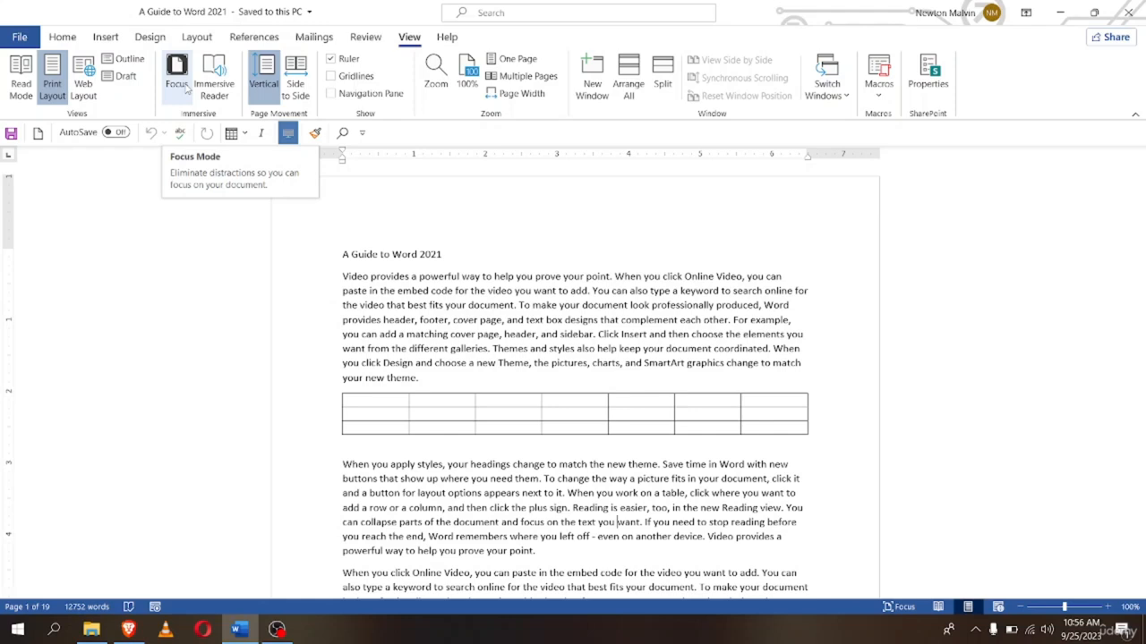
# With the cursor after the 'A Guide to Word 2021' title, turn on Focus mode
pyautogui.click(696, 211)
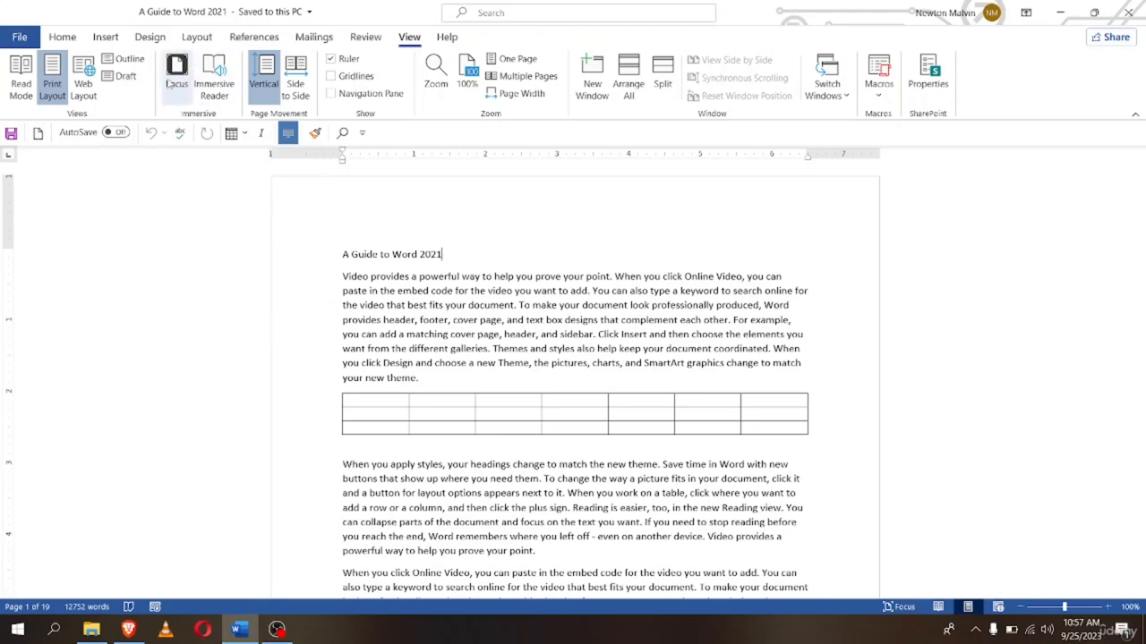
pyautogui.click(174, 80)
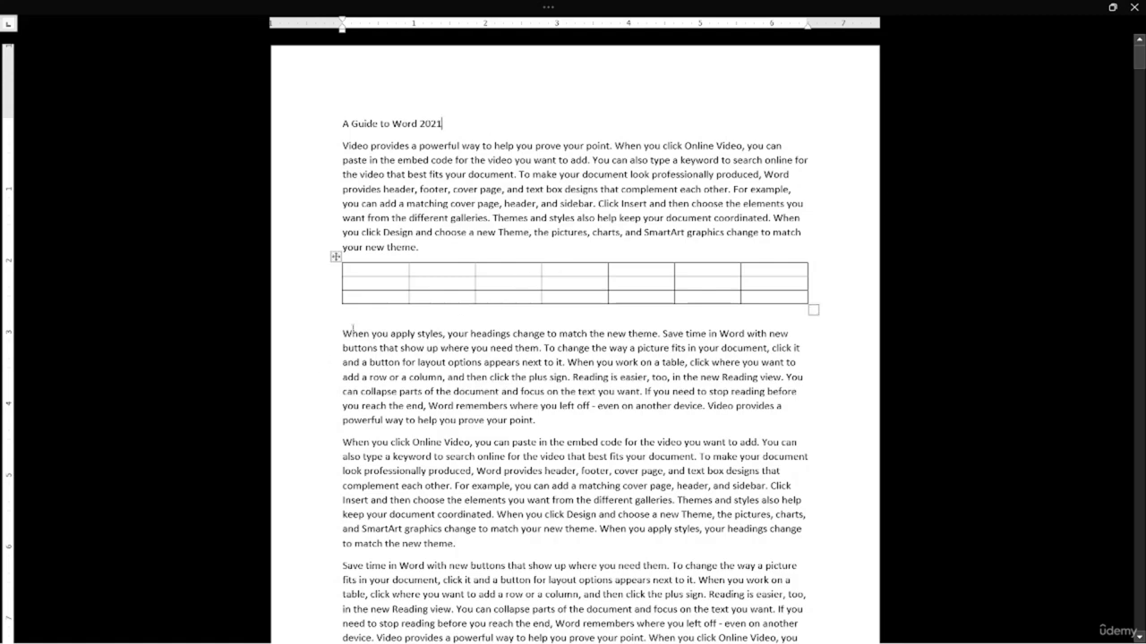
# Scroll the Focus-mode page, then reveal the hidden ribbon from the top edge
pyautogui.scroll(-7, 426, 565)
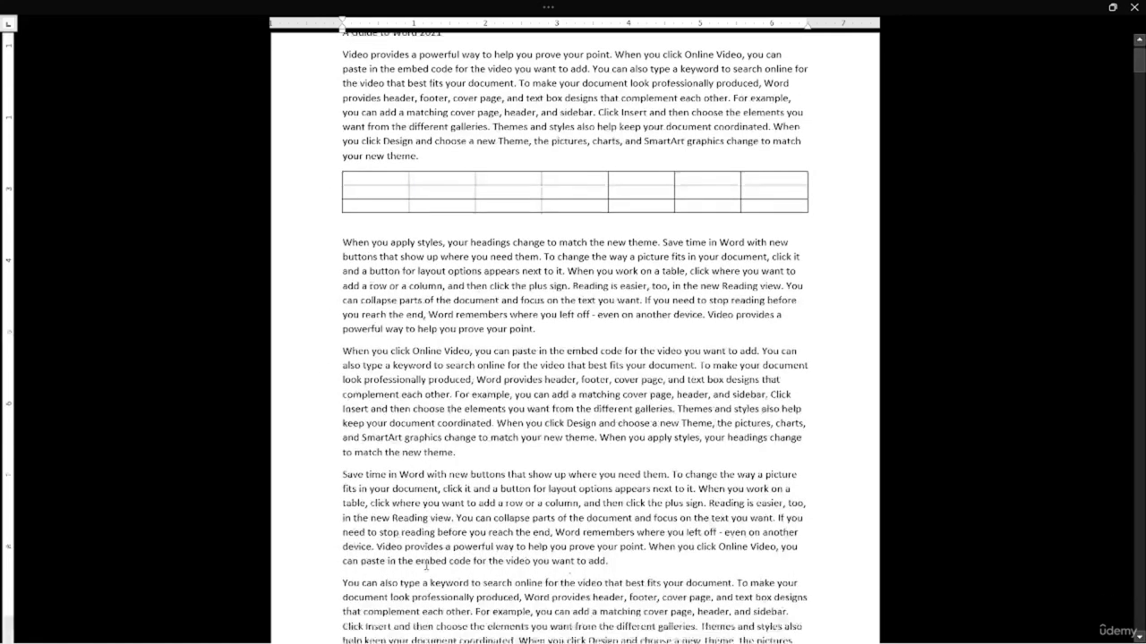
pyautogui.scroll(7, 426, 565)
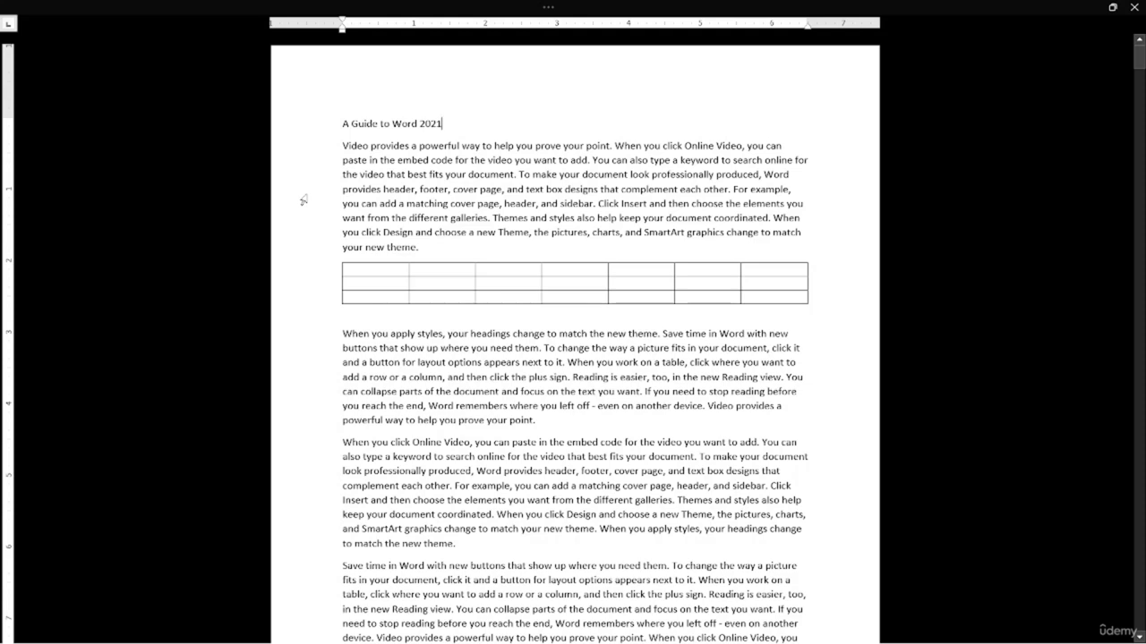
pyautogui.moveTo(336, 5)
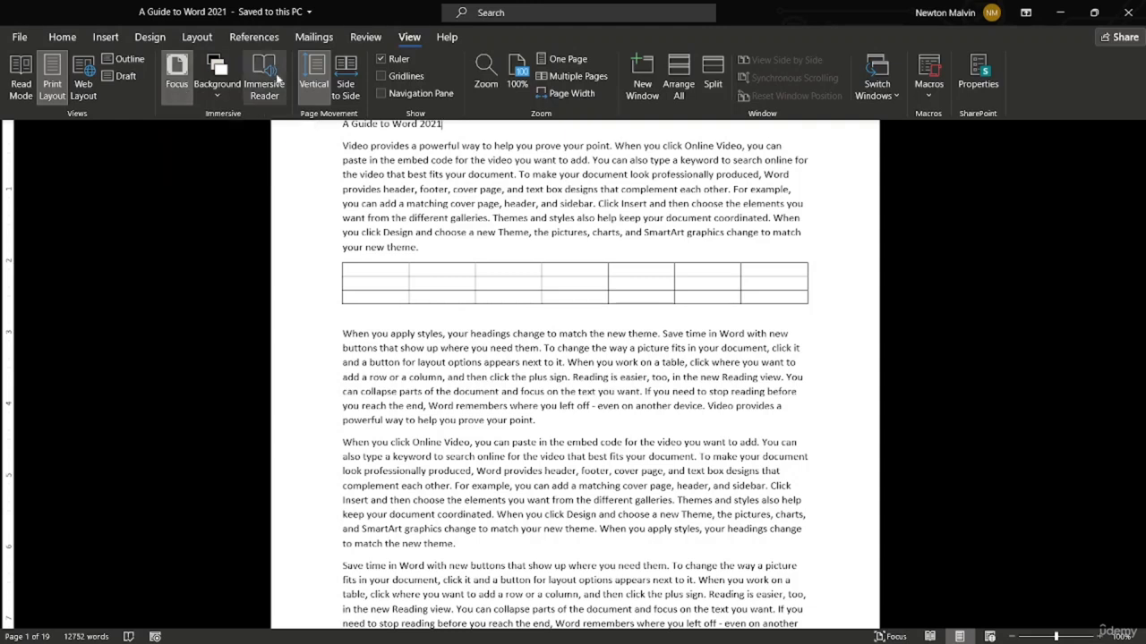
pyautogui.click(215, 96)
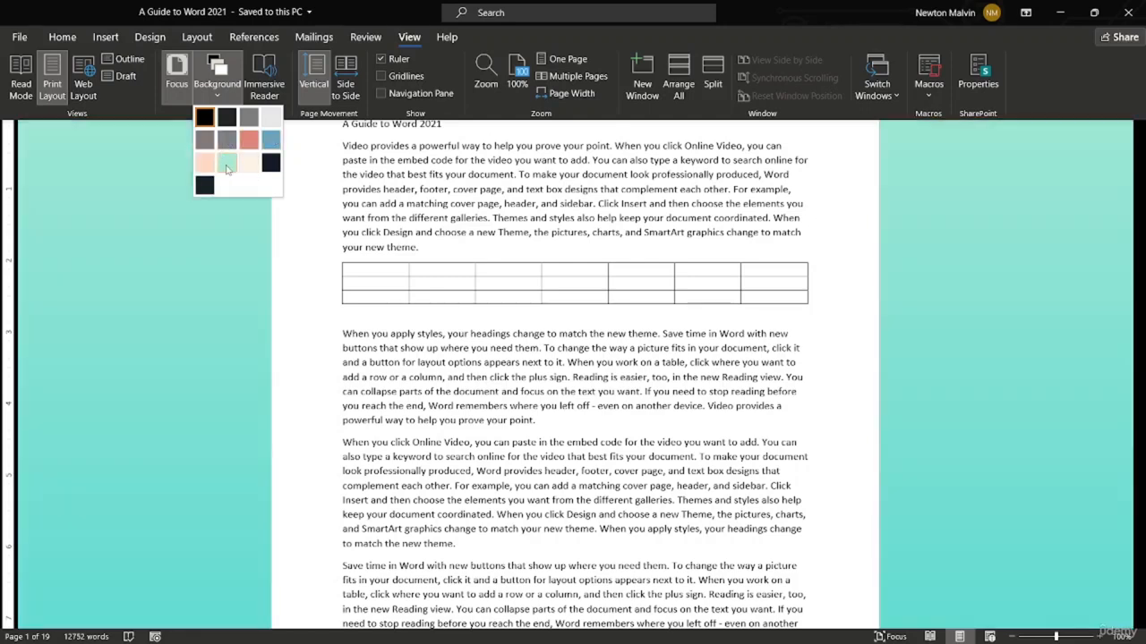
pyautogui.click(226, 162)
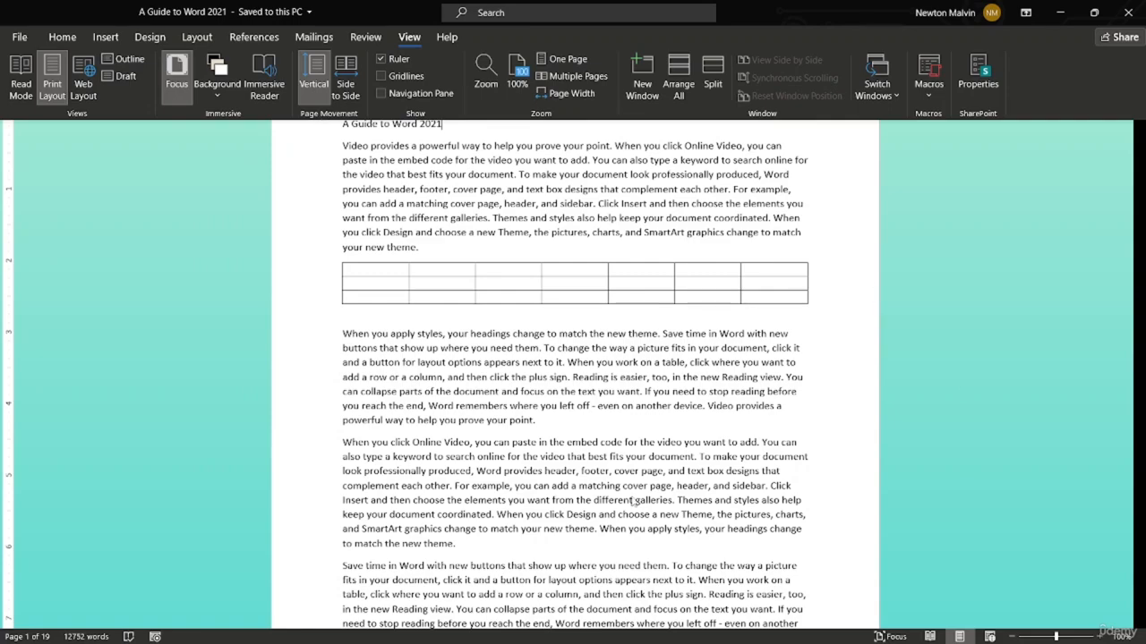
pyautogui.scroll(-6, 627, 490)
pyautogui.scroll(-6, 627, 489)
pyautogui.scroll(7, 627, 489)
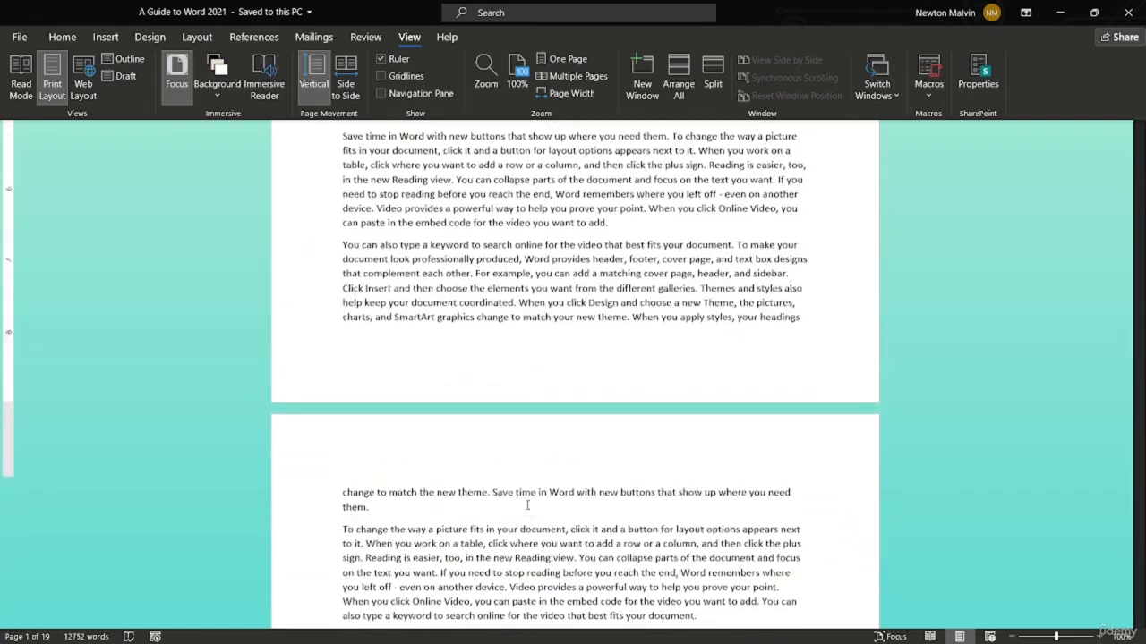
pyautogui.click(224, 83)
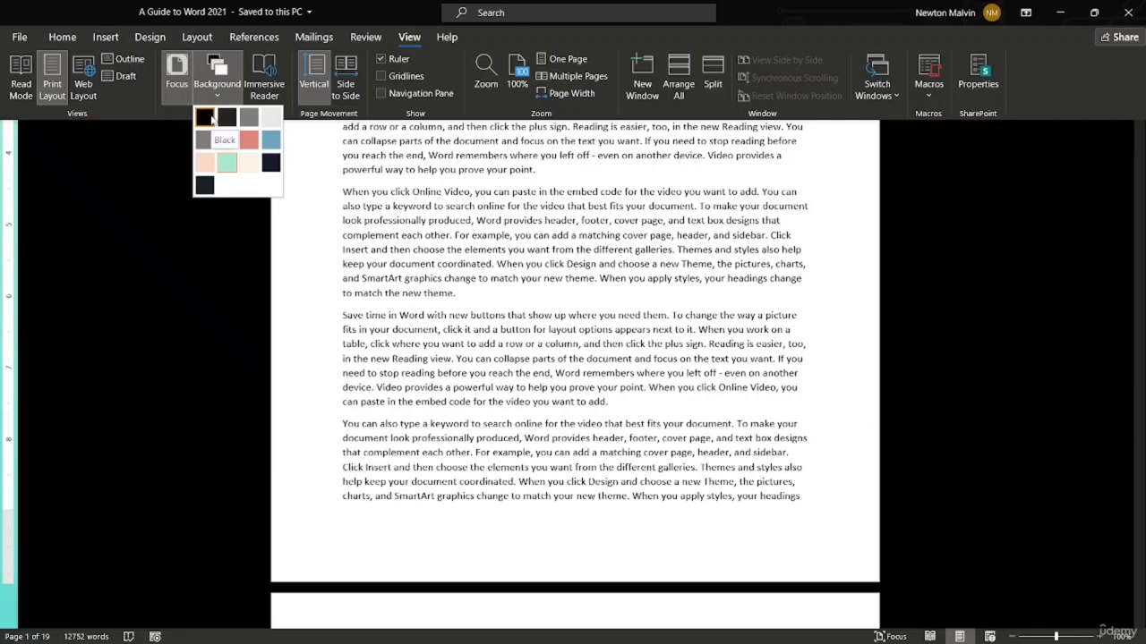
pyautogui.click(206, 116)
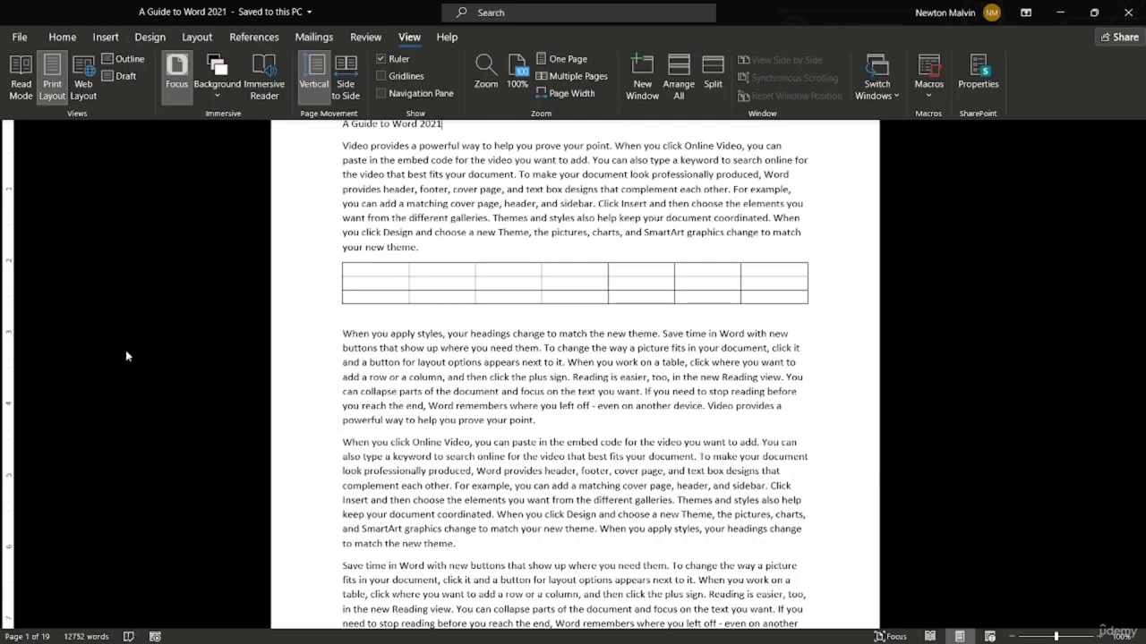
# Exit Focus mode to the normal Print Layout and place the cursor after the title
pyautogui.hotkey('alt', 'w')
pyautogui.press('o')
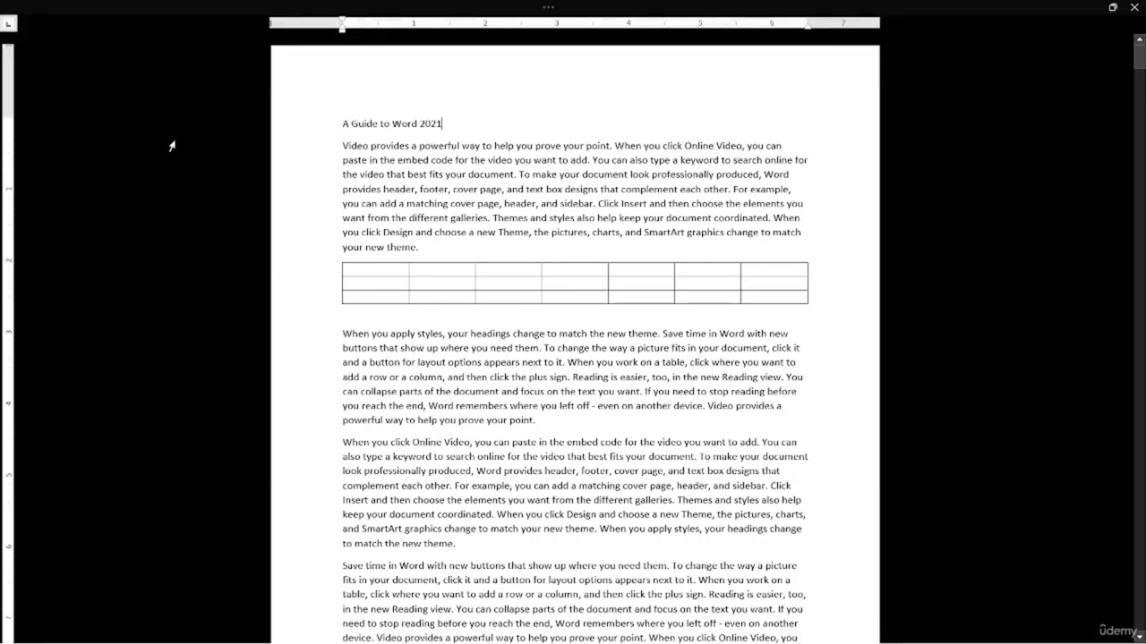
pyautogui.press('Escape')
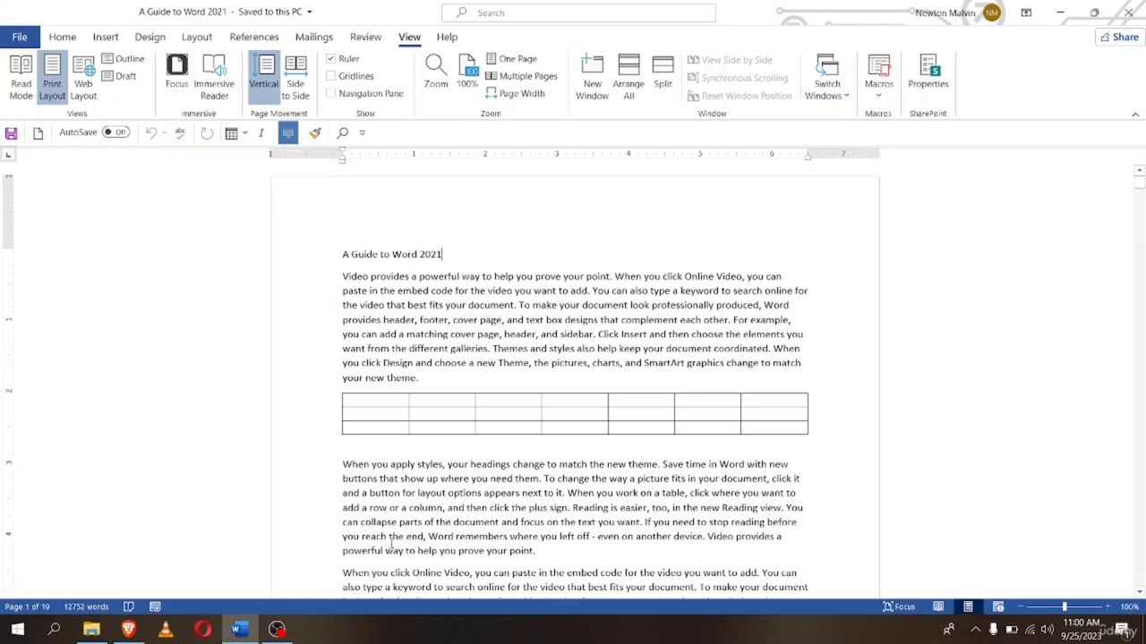
pyautogui.click(442, 254)
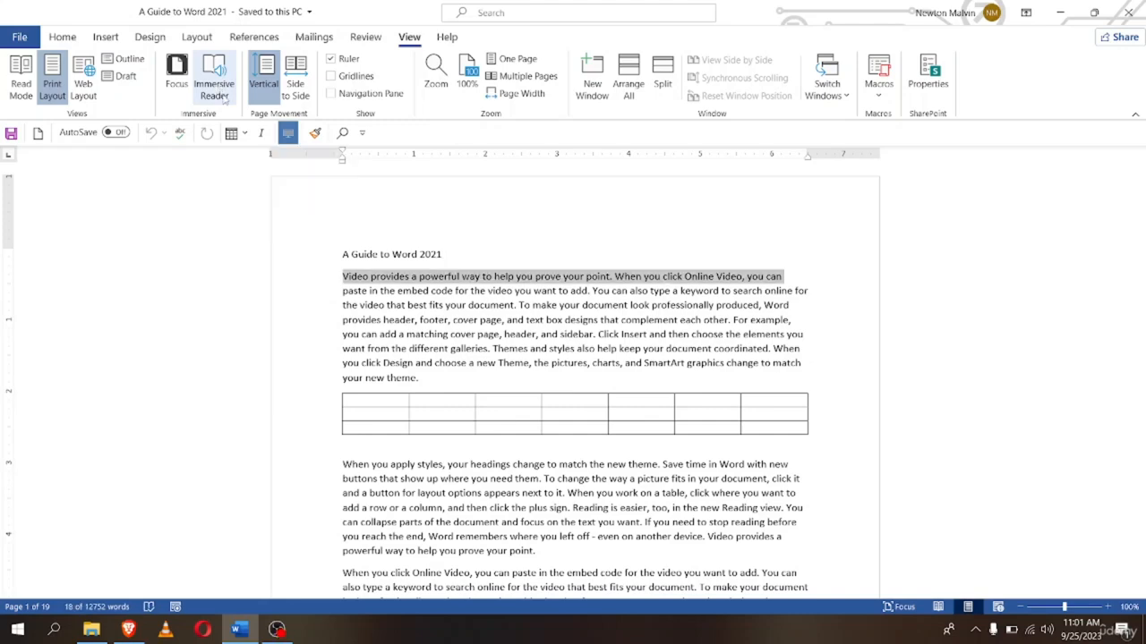
# Open Immersive Reader with Text Spacing and Syllables off and Page Color set to No Color
pyautogui.click(213, 90)
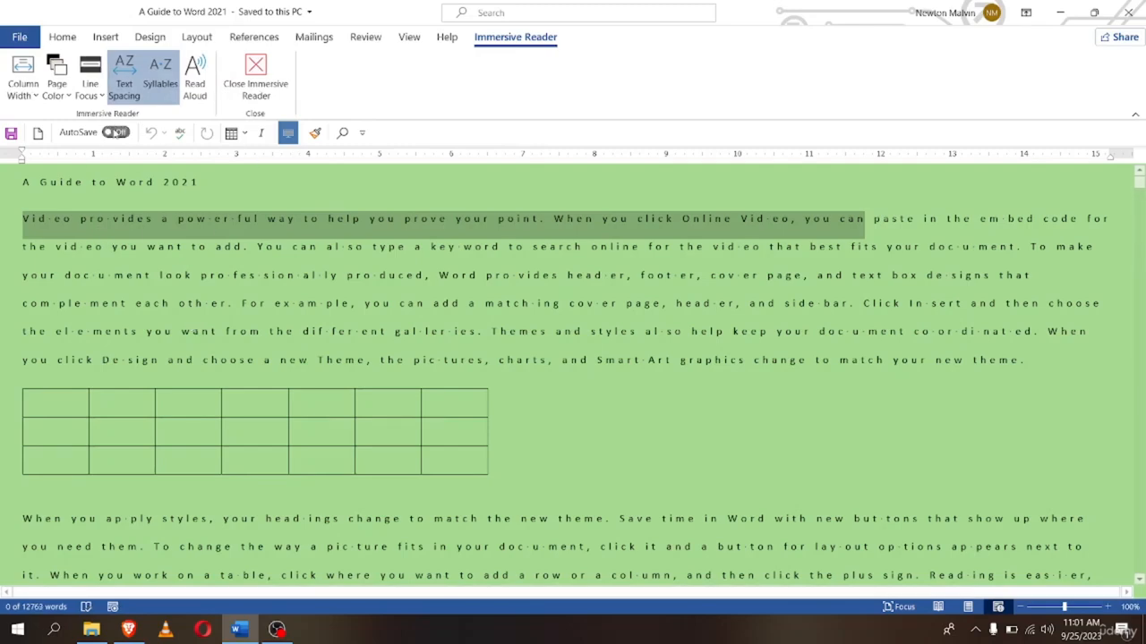
pyautogui.click(121, 100)
pyautogui.click(160, 100)
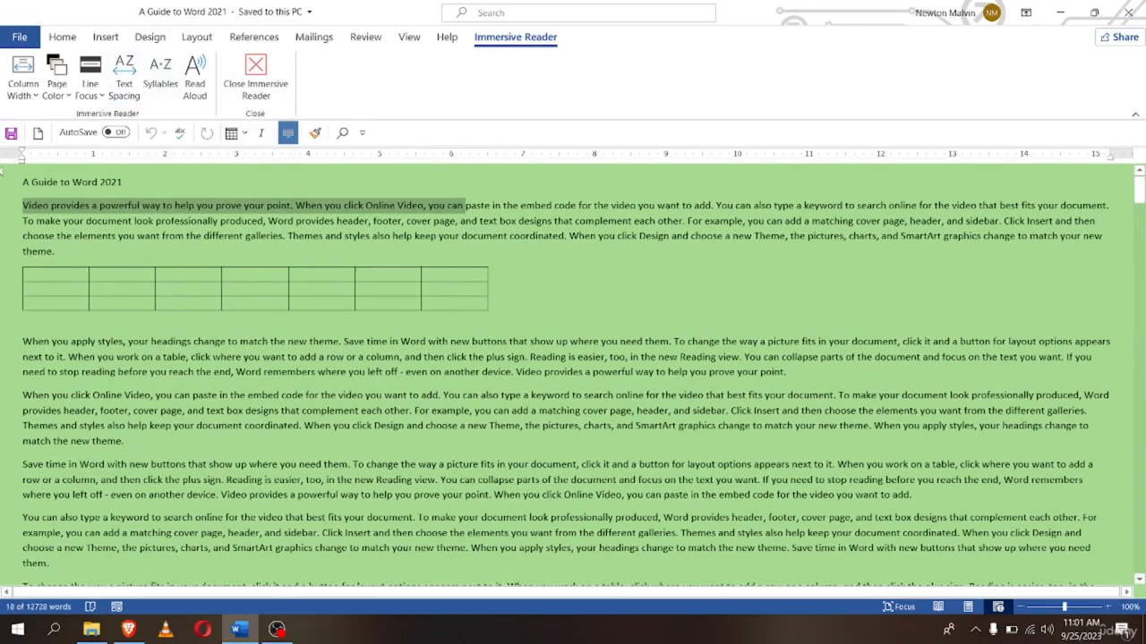
pyautogui.click(56, 85)
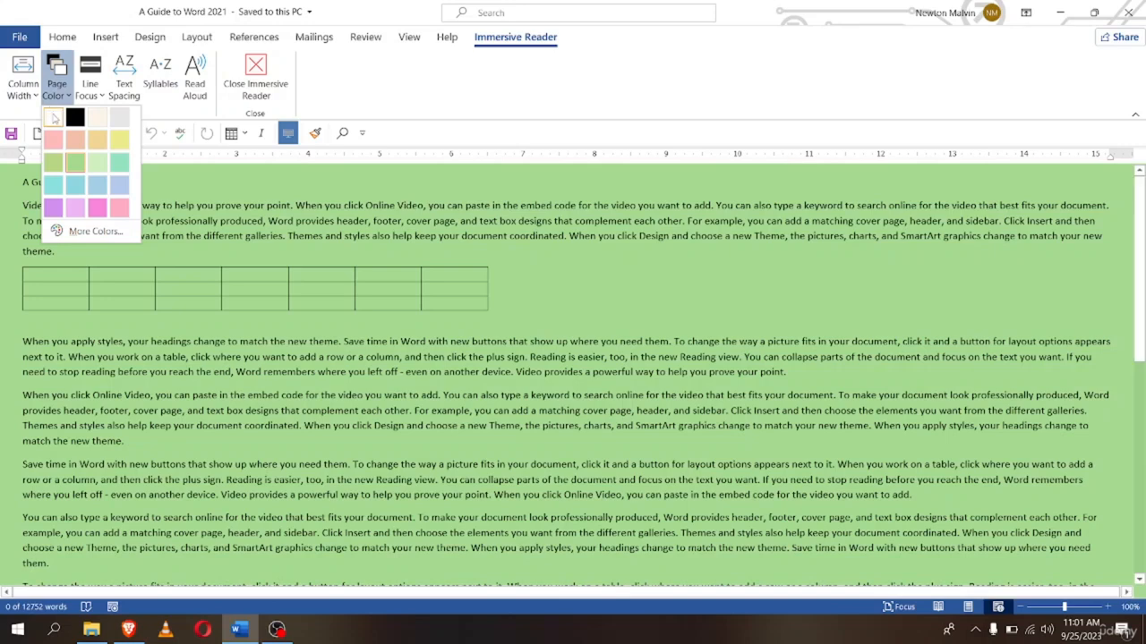
pyautogui.click(54, 118)
pyautogui.click(445, 186)
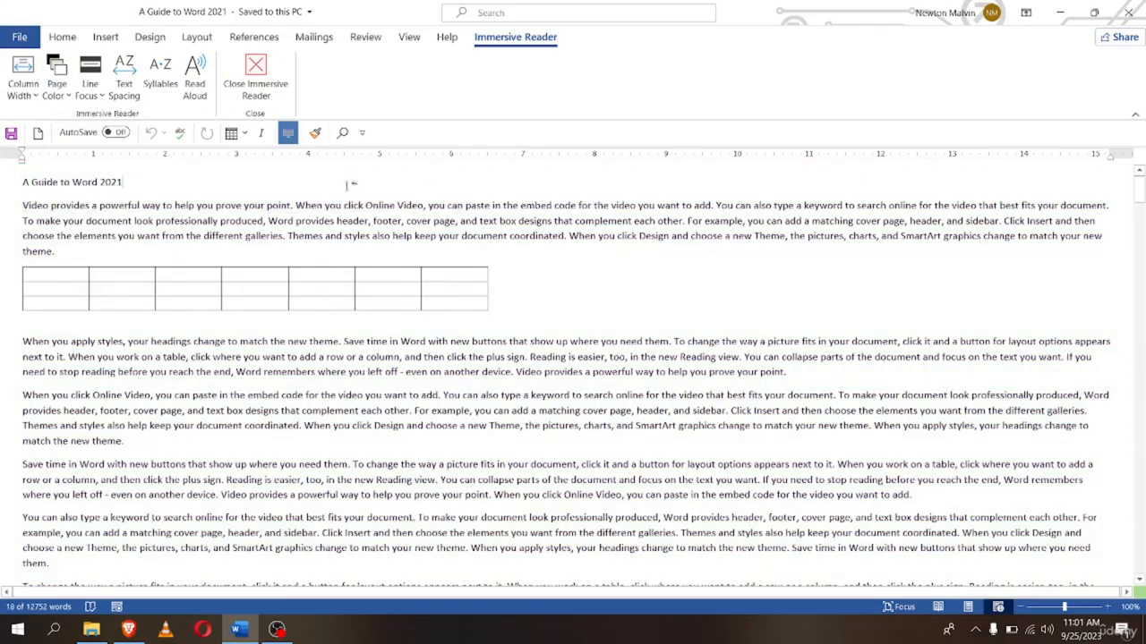
pyautogui.click(34, 83)
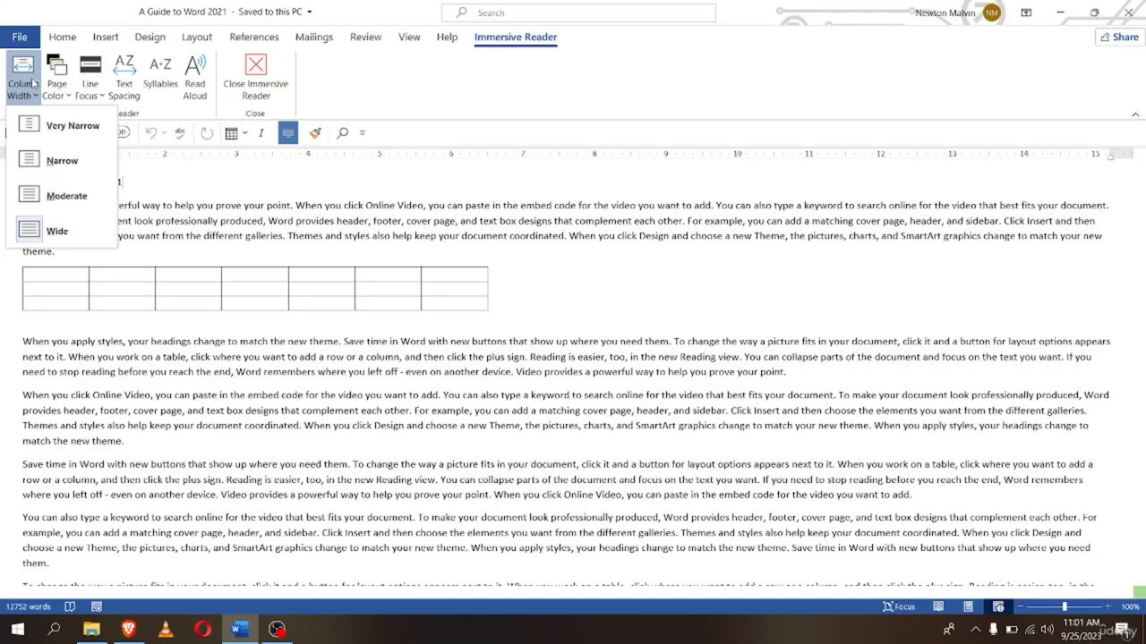
# Try the Very Narrow and then Narrow reading column widths
pyautogui.click(35, 125)
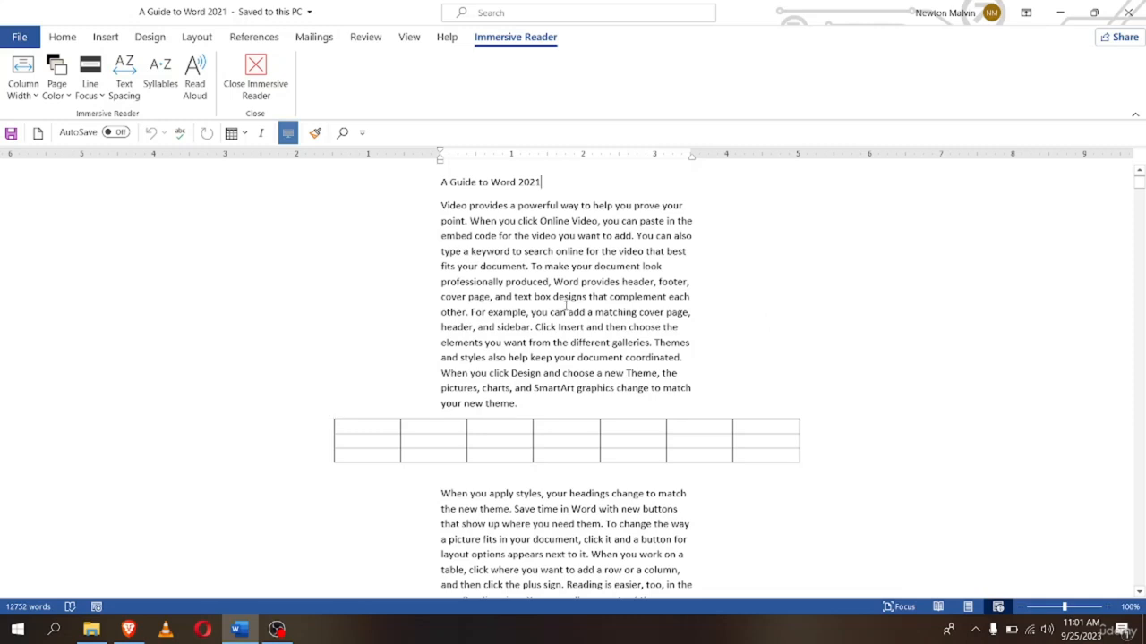
pyautogui.scroll(-1, 167, 299)
pyautogui.scroll(1, 168, 299)
pyautogui.click(18, 96)
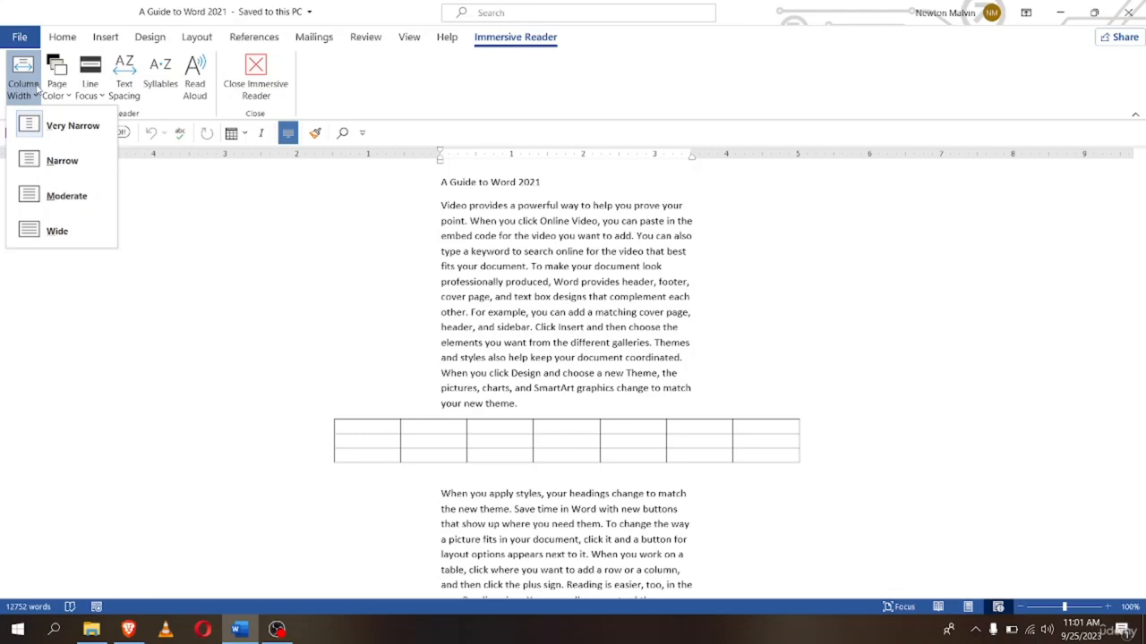
pyautogui.click(36, 135)
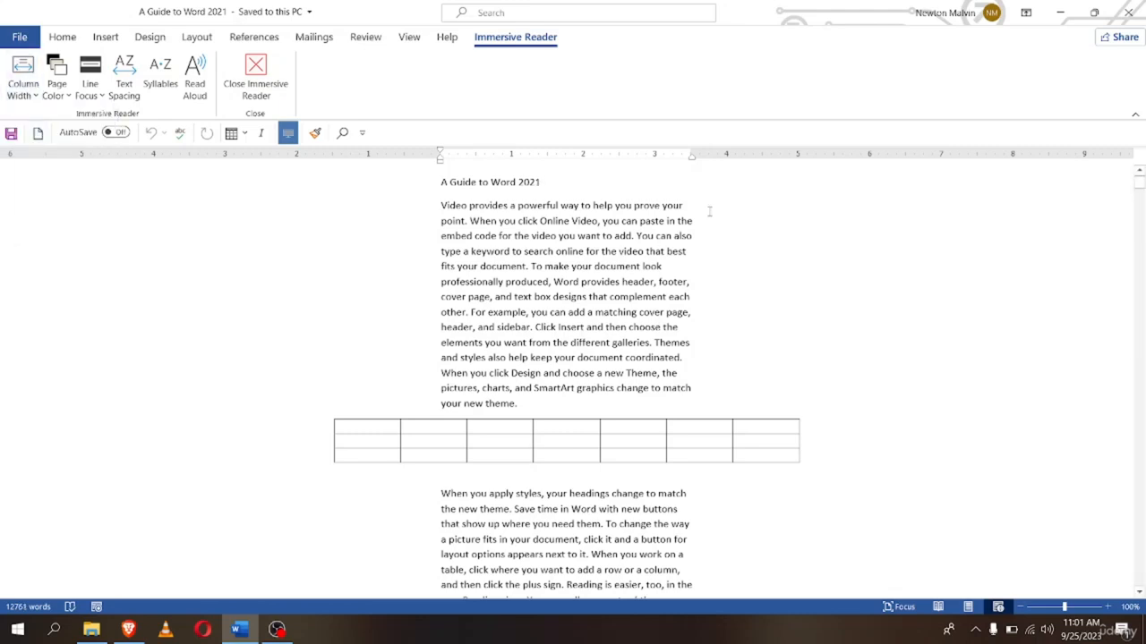
pyautogui.click(36, 95)
pyautogui.click(46, 160)
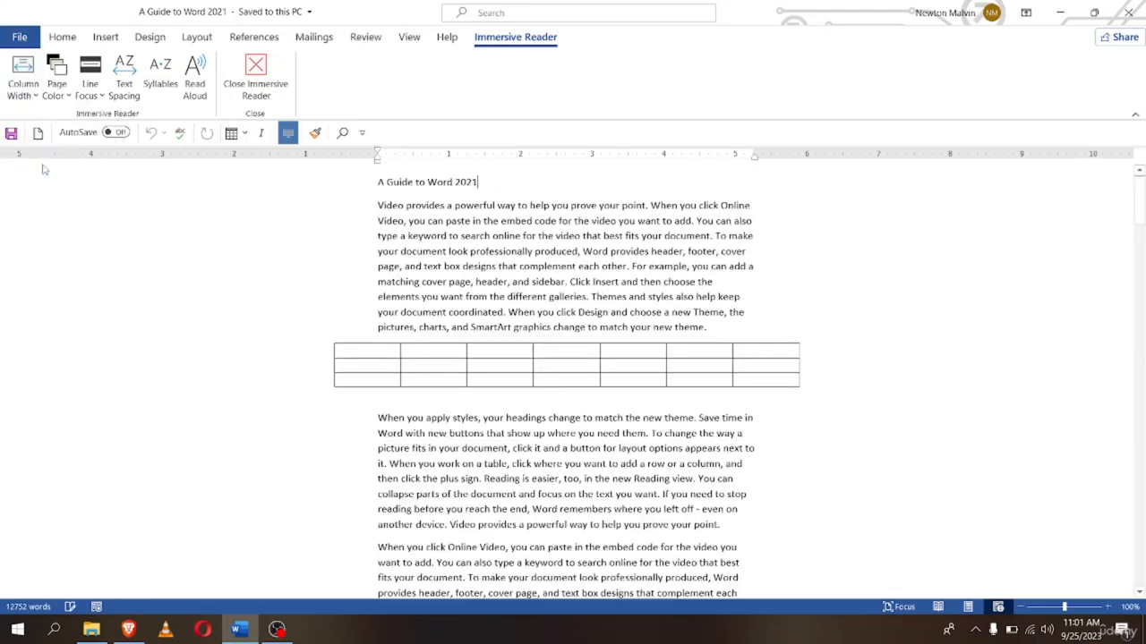
# Widen the reading column to Moderate and then to Wide
pyautogui.click(24, 85)
pyautogui.click(66, 197)
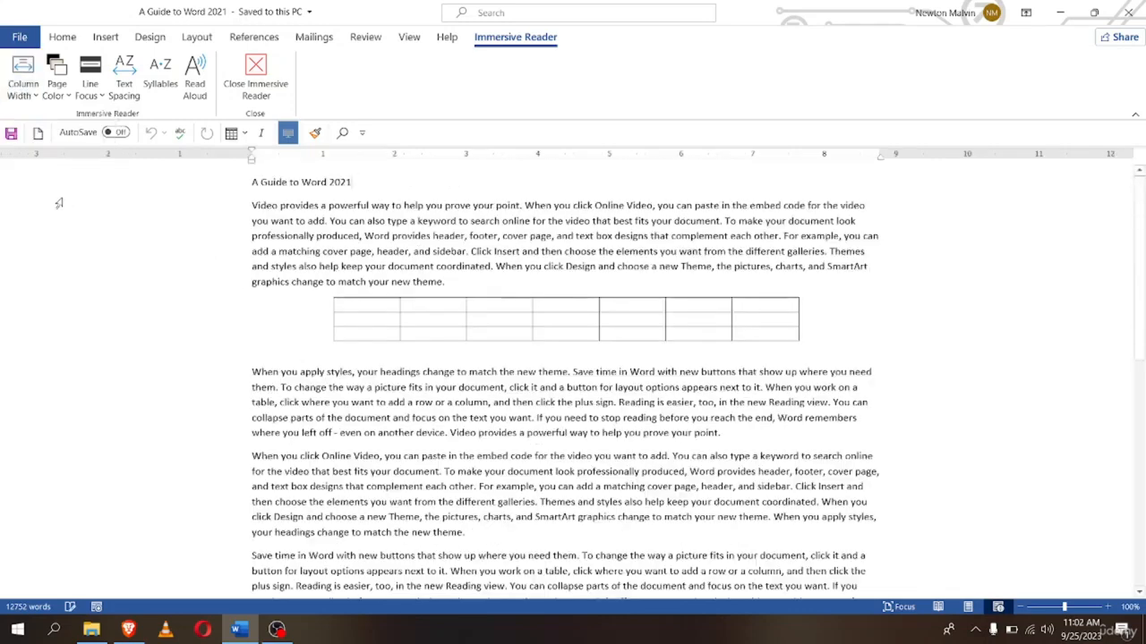
pyautogui.click(22, 75)
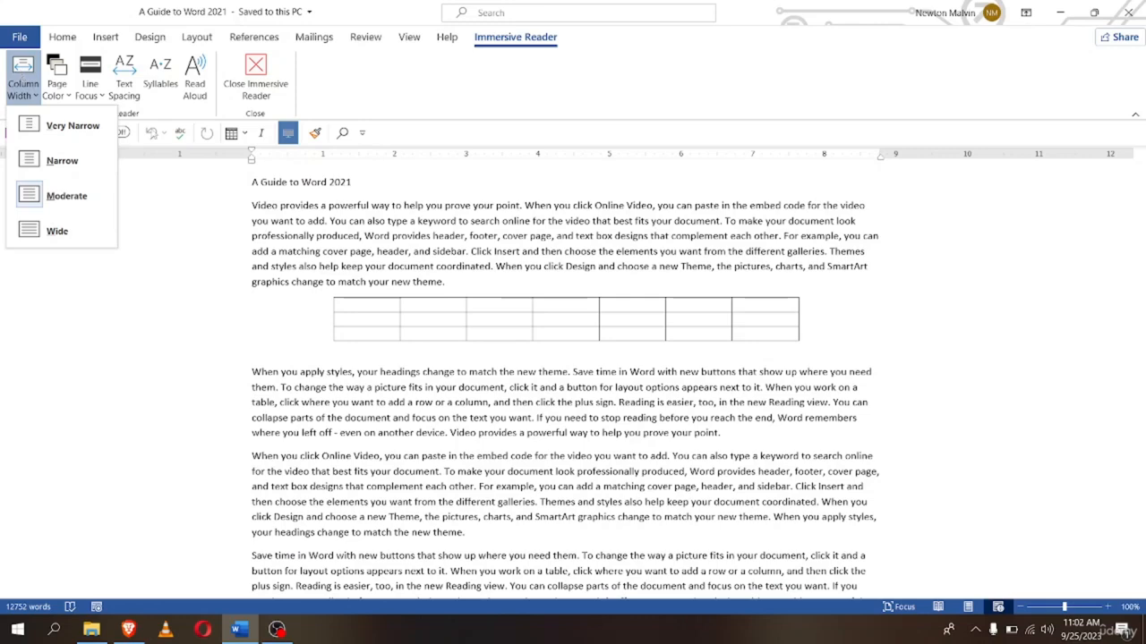
pyautogui.click(79, 239)
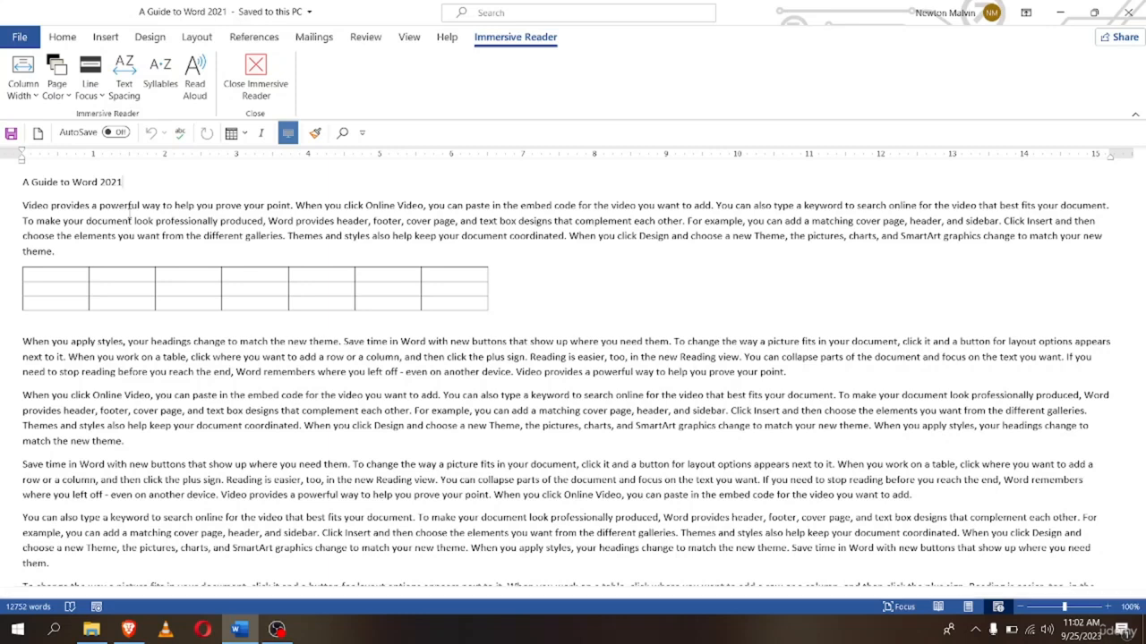
pyautogui.click(23, 75)
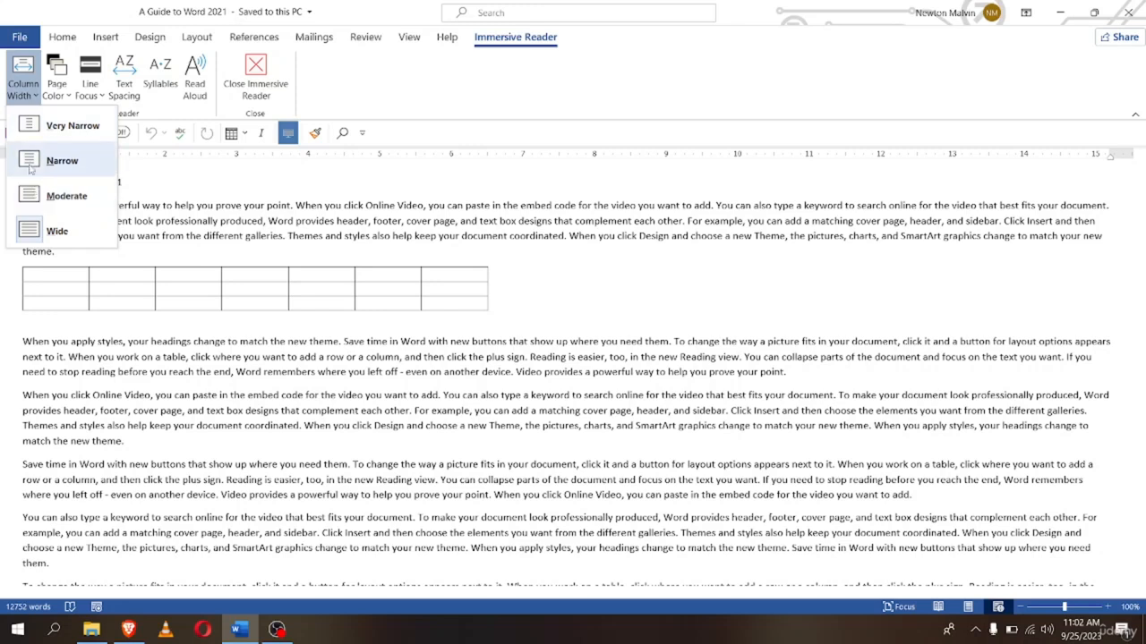
pyautogui.click(61, 94)
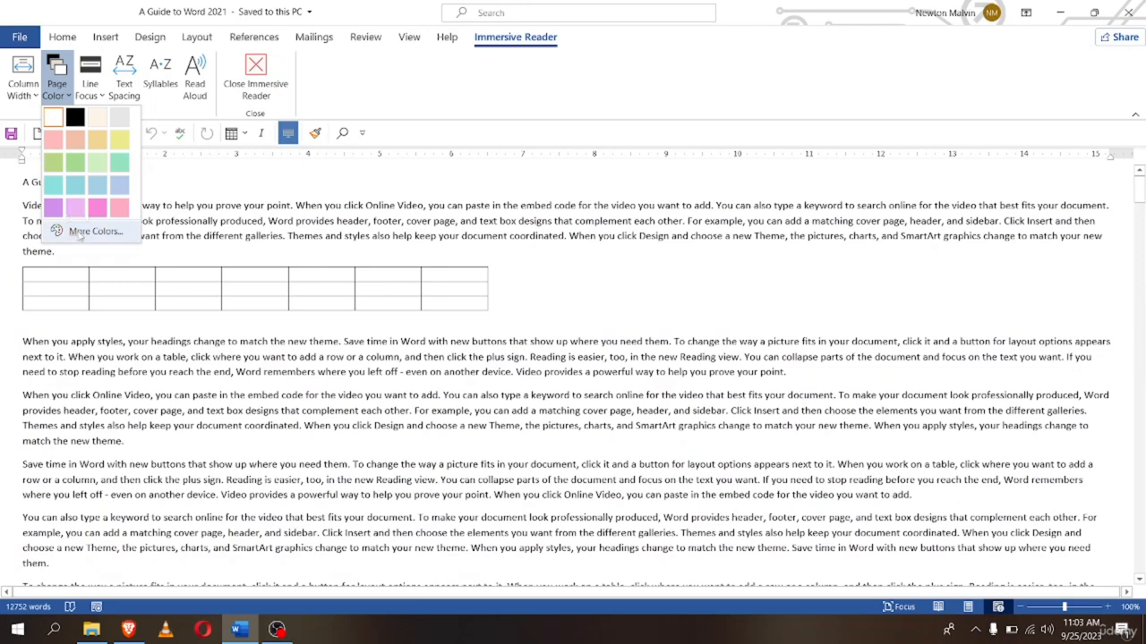
# Confirm the custom Colors dialog, then set the reading page colour back to White
pyautogui.click(89, 232)
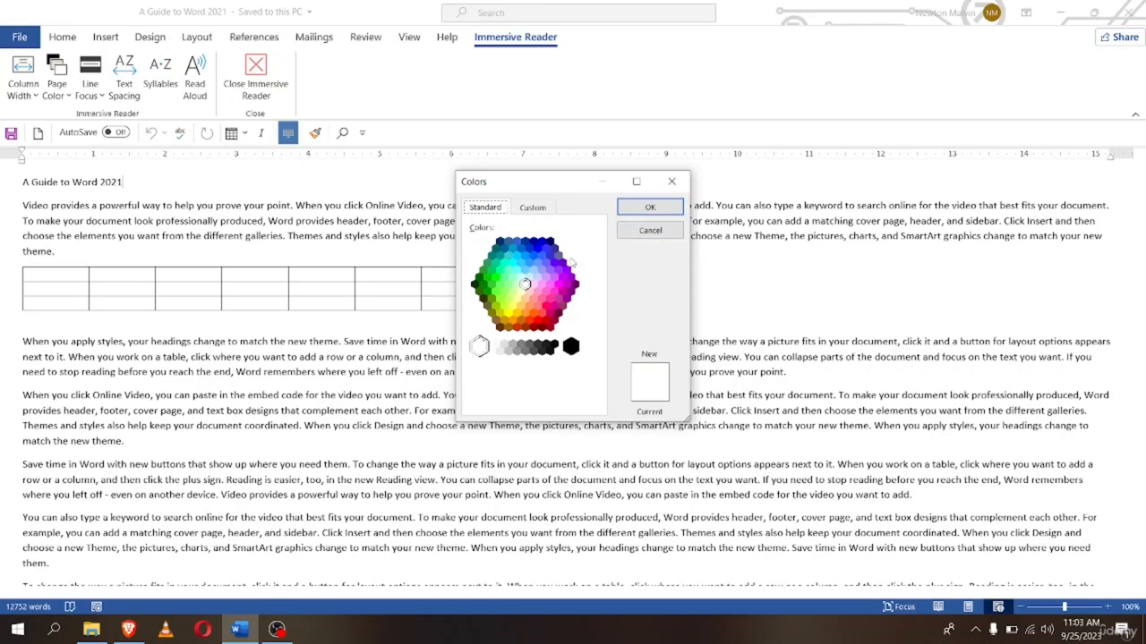
pyautogui.click(634, 209)
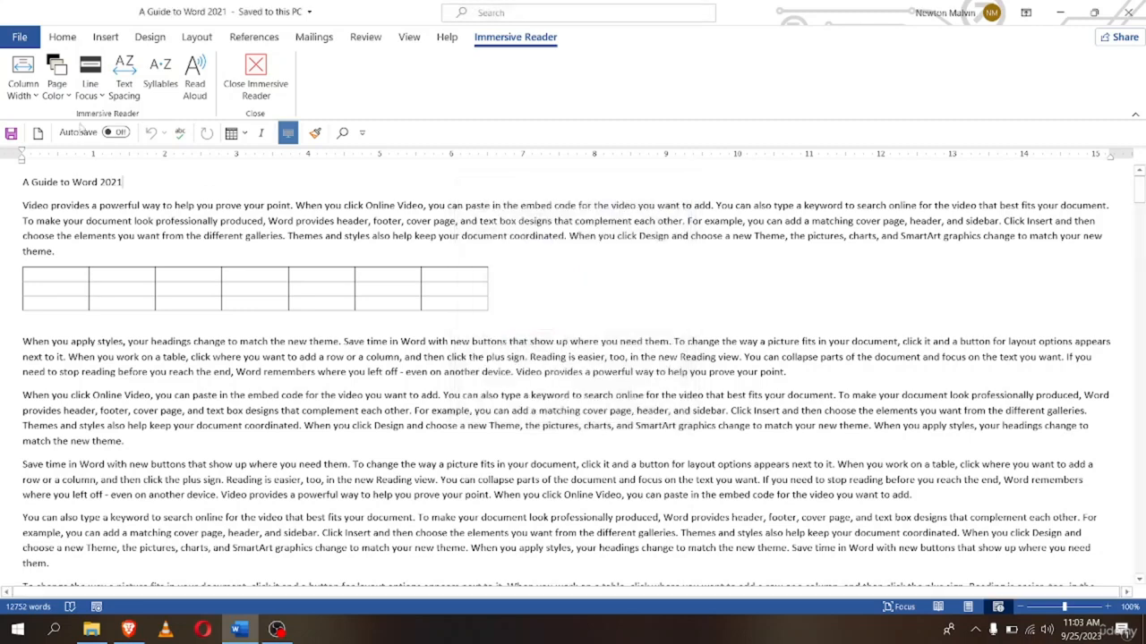
pyautogui.click(56, 76)
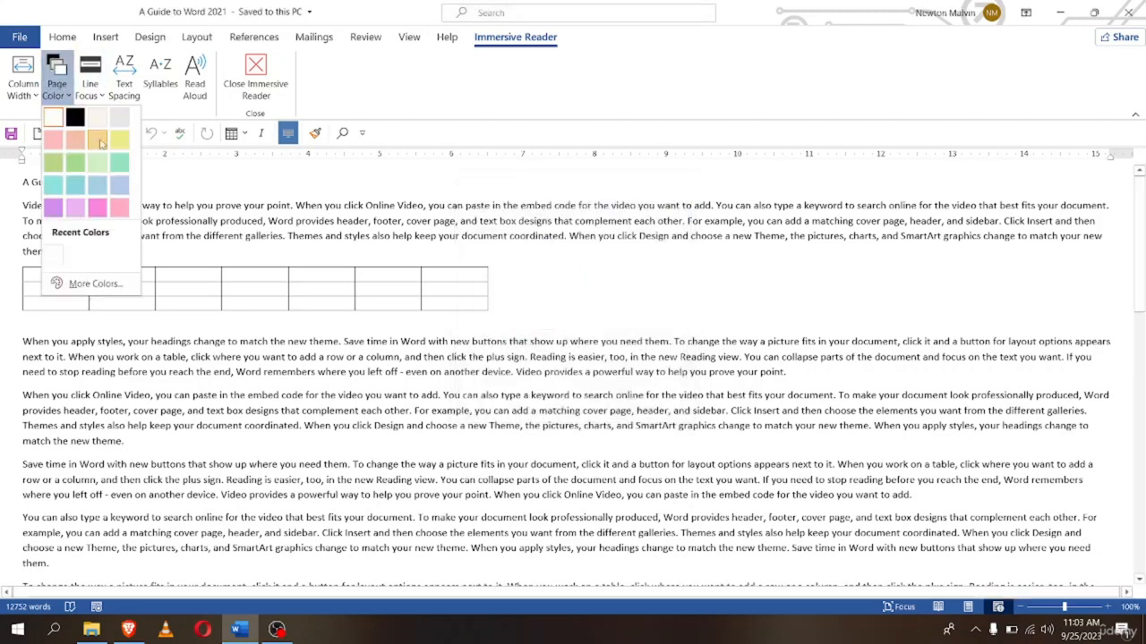
pyautogui.click(54, 258)
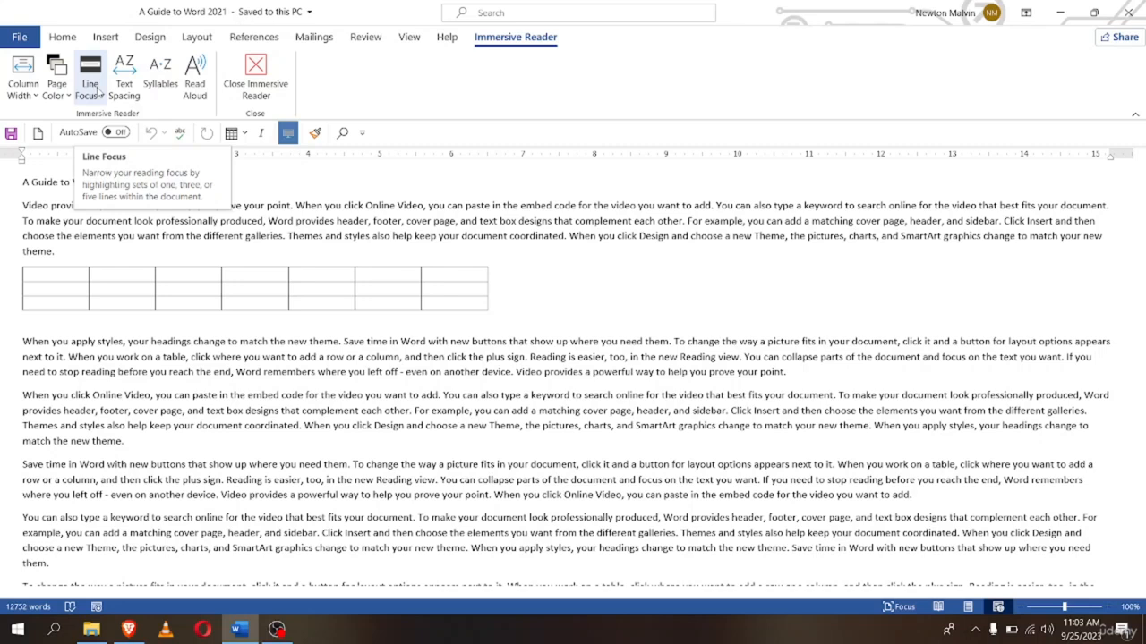
# Set Line Focus to One Line and step the highlighted line through the text and table
pyautogui.click(98, 93)
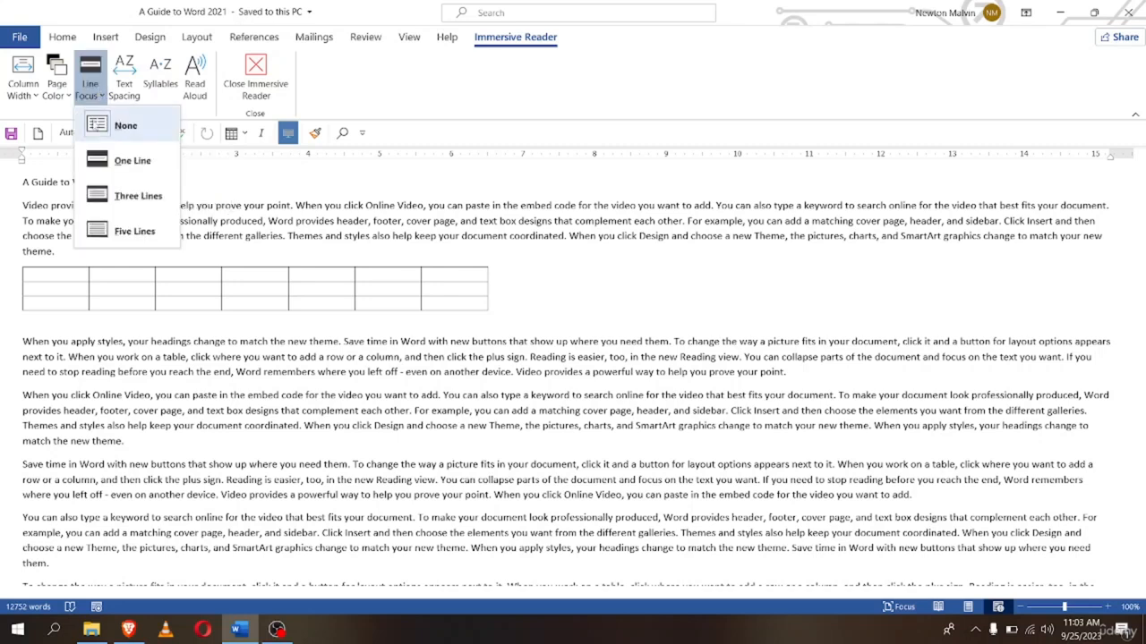
pyautogui.click(119, 163)
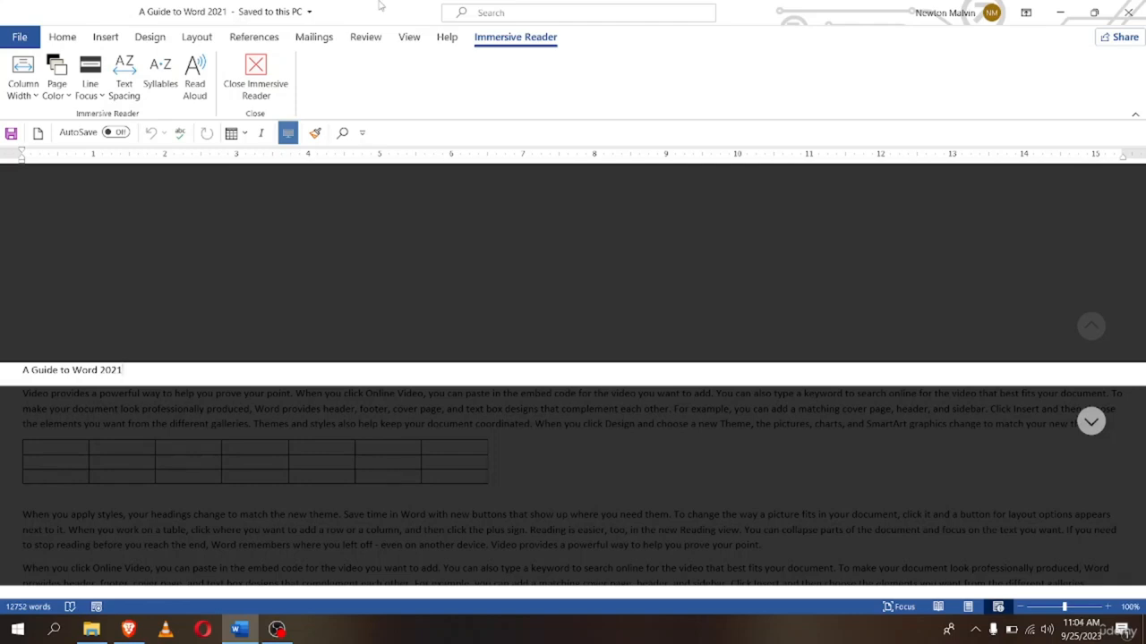
pyautogui.press('Down')
pyautogui.press('Down')
pyautogui.press('Down')
pyautogui.press('Up')
pyautogui.press('Up')
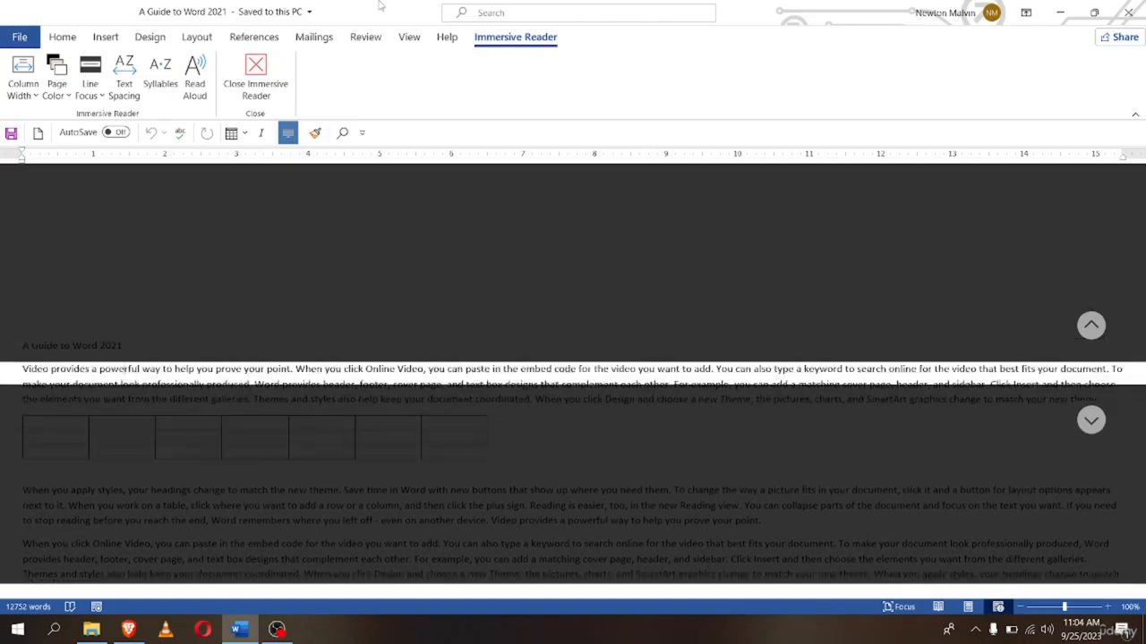
pyautogui.press('Down')
pyautogui.press('Down')
pyautogui.press('Down')
pyautogui.press('Down')
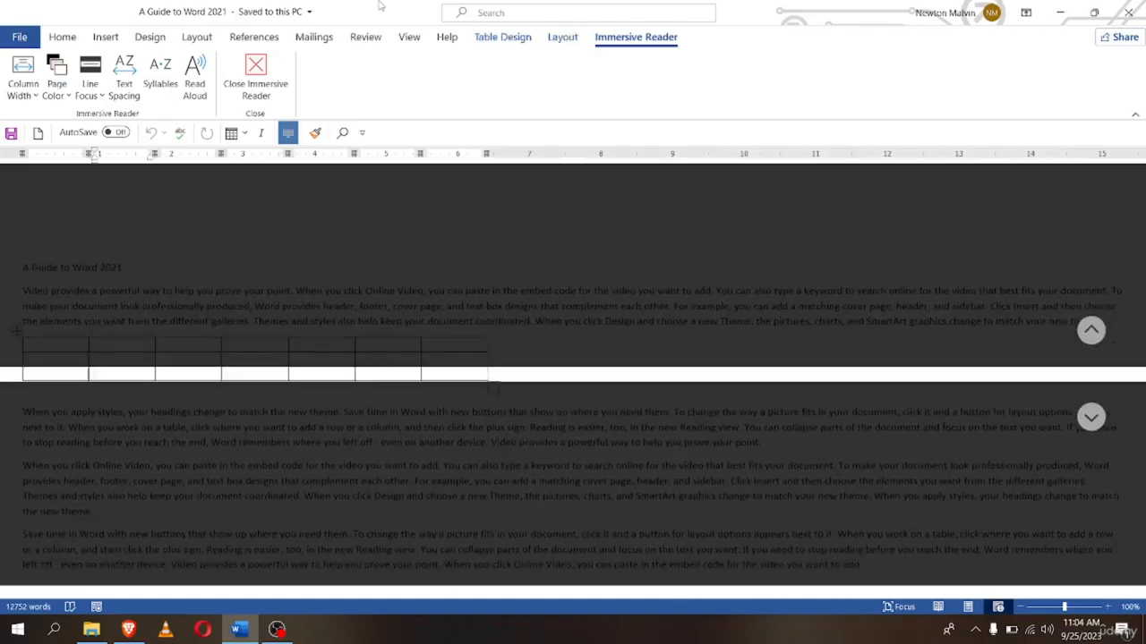
pyautogui.press('Down')
pyautogui.press('Down')
pyautogui.press('Down')
pyautogui.press('Down')
pyautogui.press('Up')
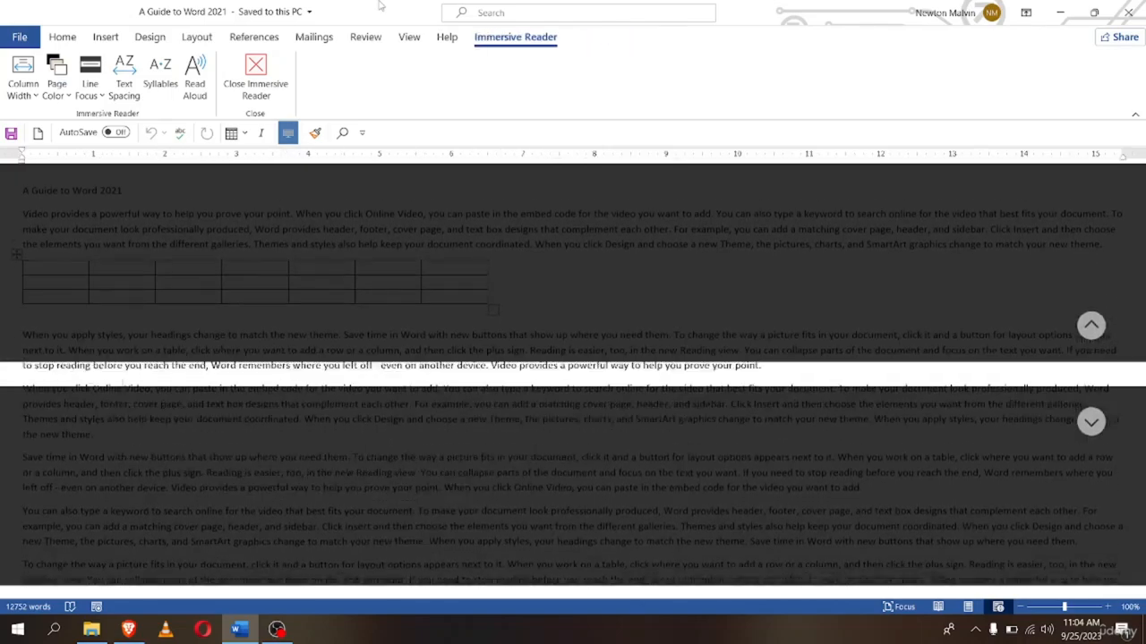
pyautogui.press('Down')
pyautogui.press('Down')
pyautogui.press('Down')
pyautogui.press('Down')
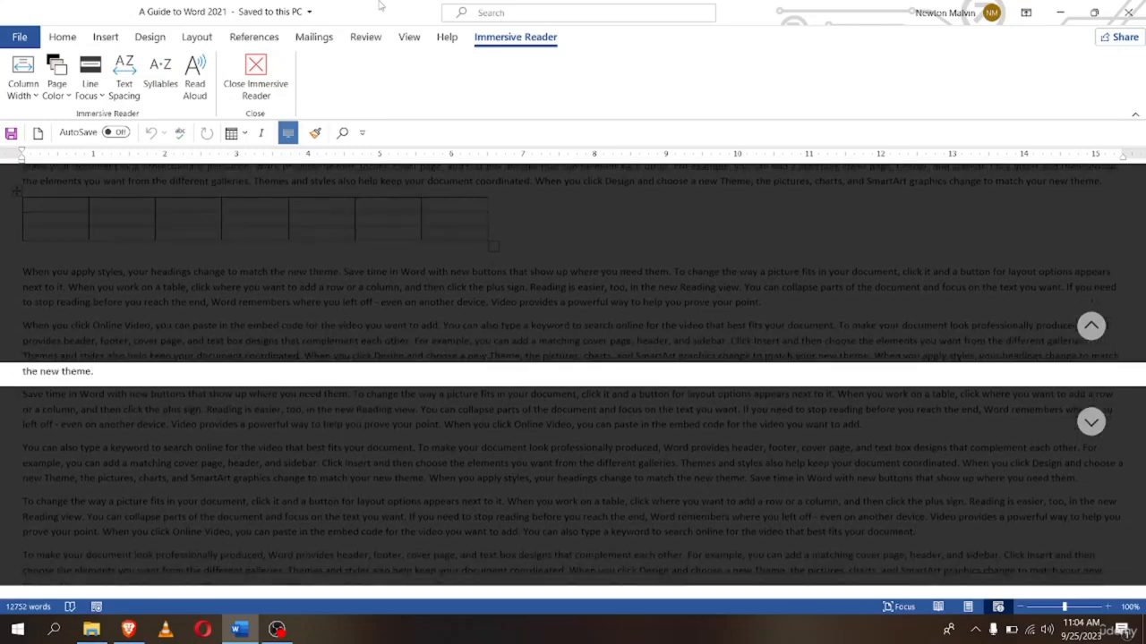
pyautogui.press('Down')
pyautogui.press('Down')
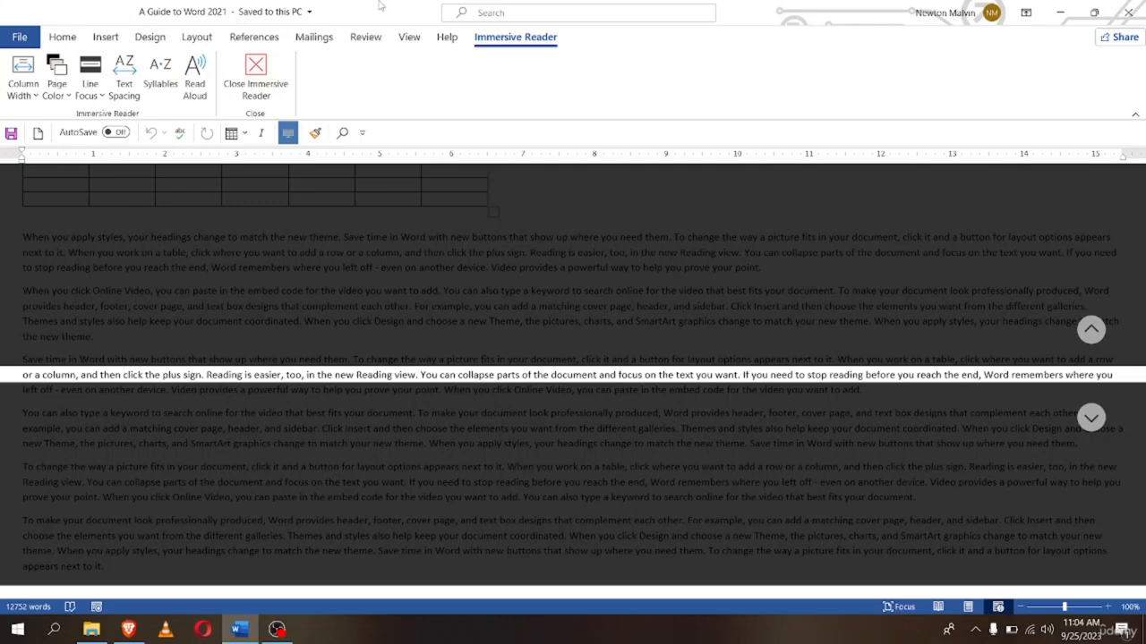
# Switch Line Focus to Three Lines and move the band up and down the document
pyautogui.click(91, 88)
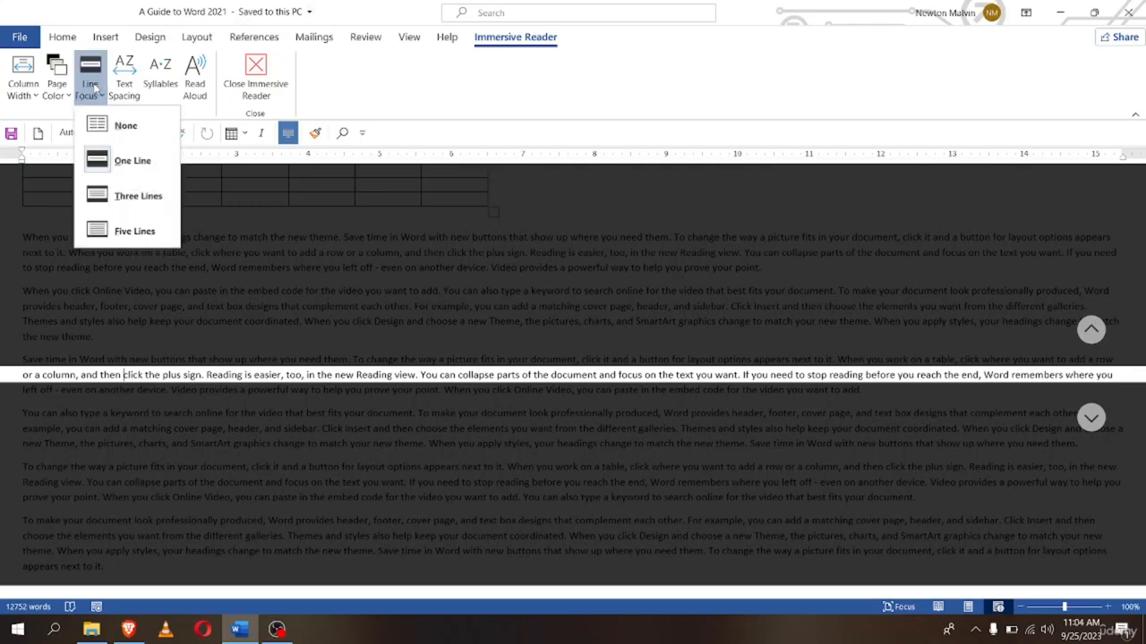
pyautogui.click(115, 197)
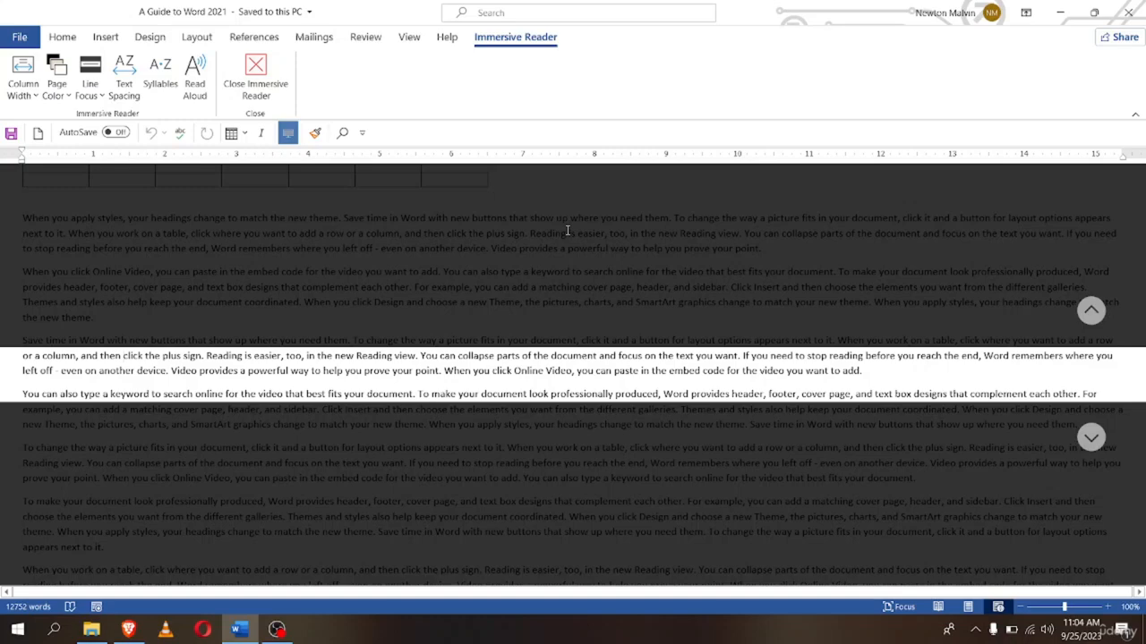
pyautogui.scroll(-1, 566, 231)
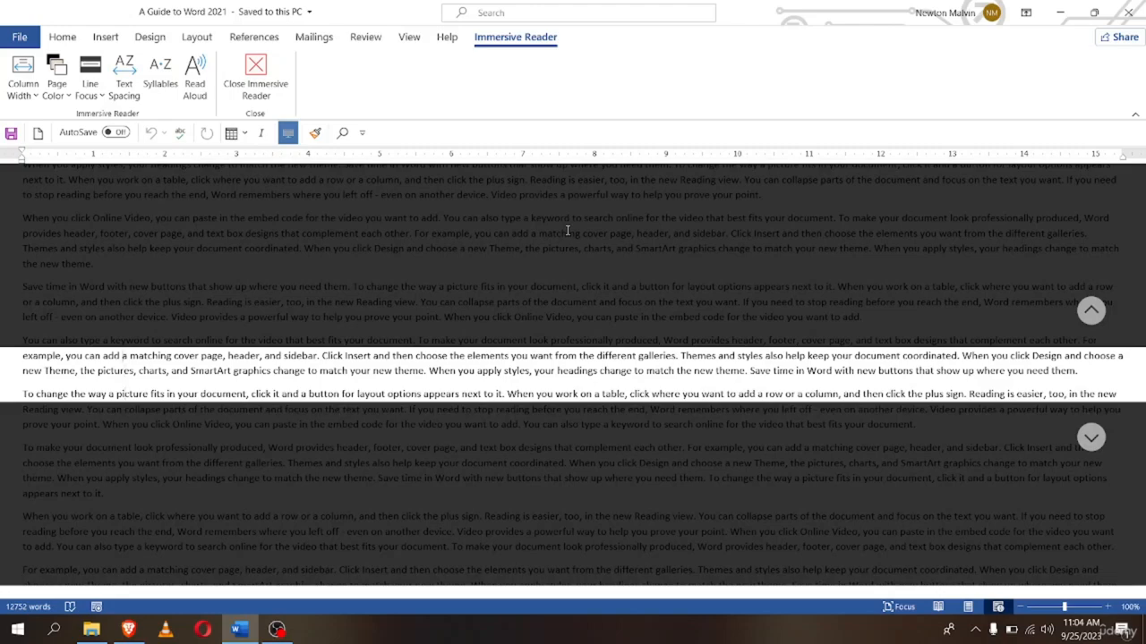
pyautogui.press('Up')
pyautogui.press('Down')
pyautogui.press('Down')
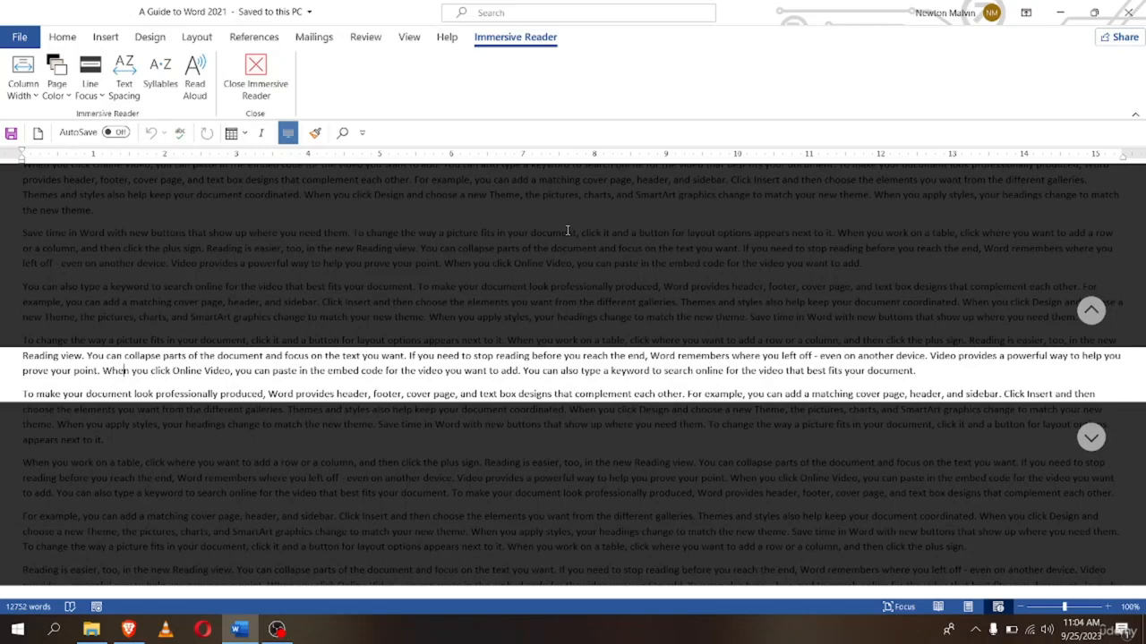
pyautogui.press('Down')
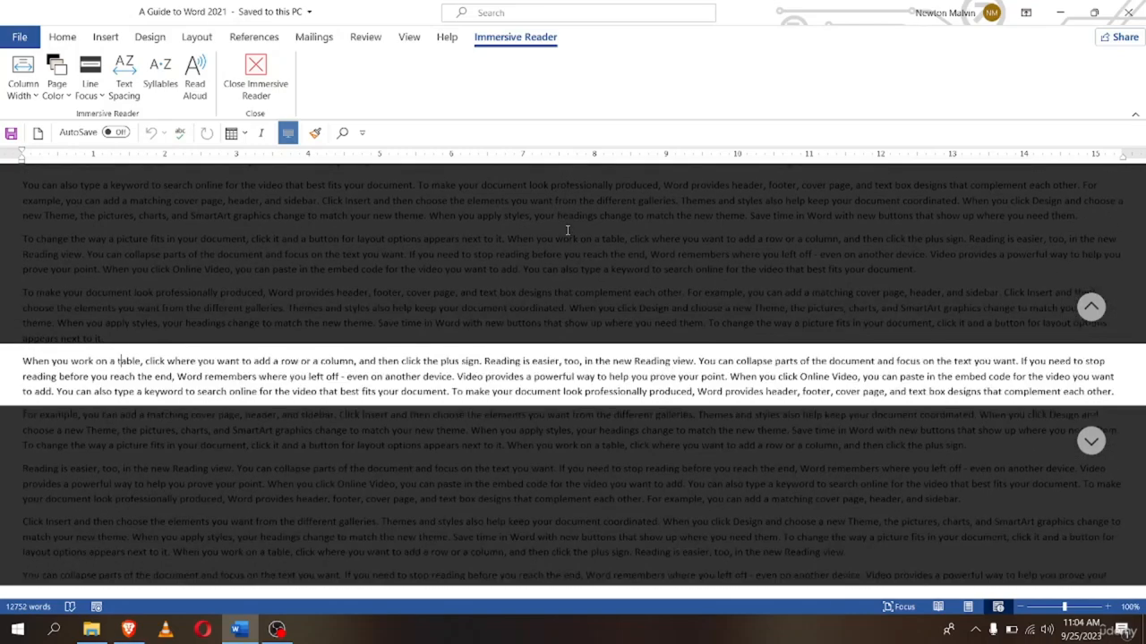
pyautogui.press('Down')
pyautogui.press('Down')
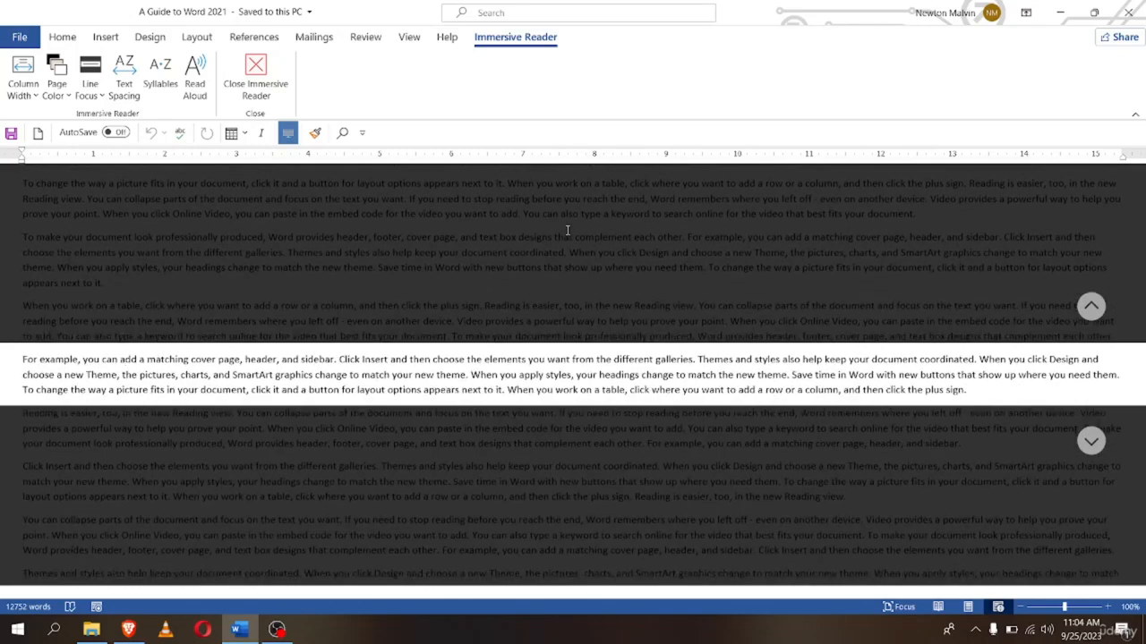
pyautogui.press('Up')
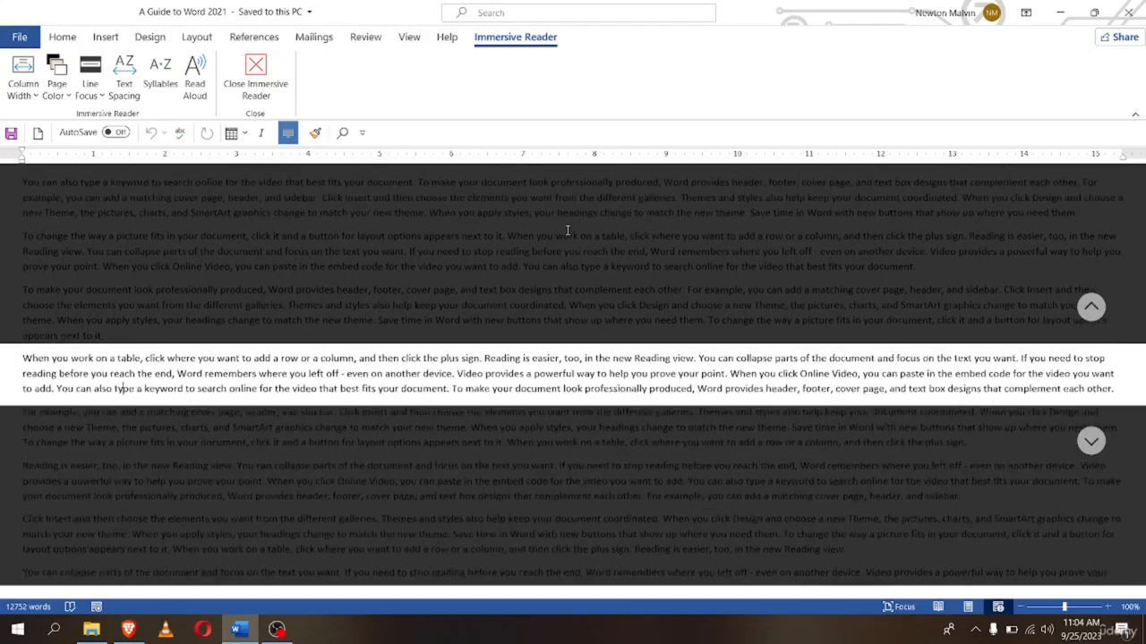
pyautogui.press('Up')
pyautogui.press('Up')
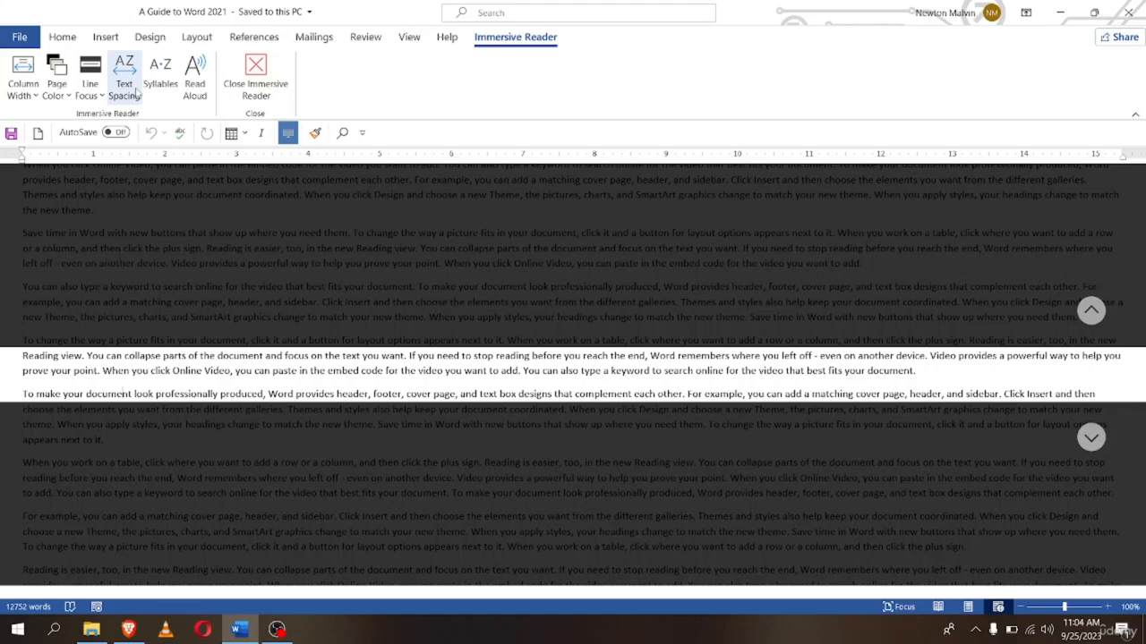
# Set Line Focus to Five Lines and make the reading page green
pyautogui.click(93, 89)
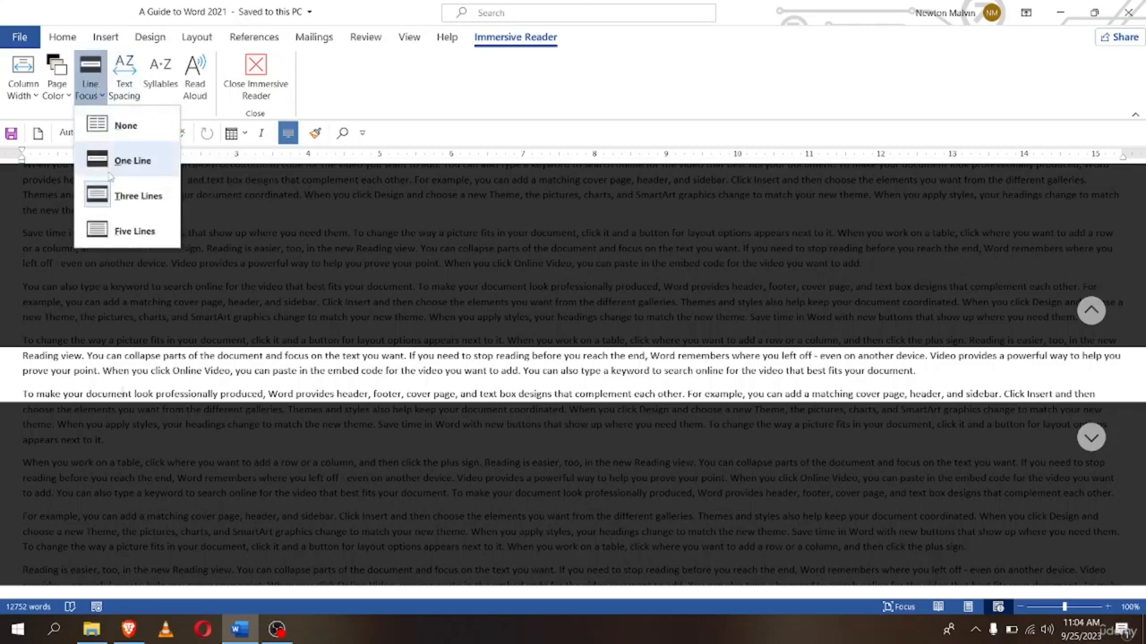
pyautogui.click(136, 231)
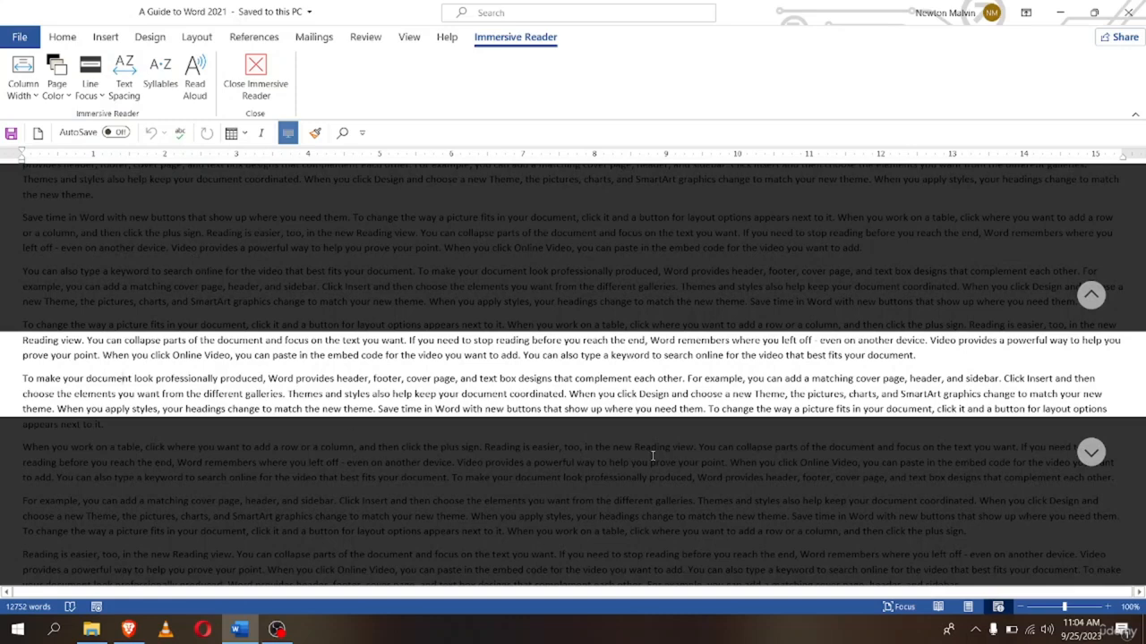
pyautogui.click(63, 102)
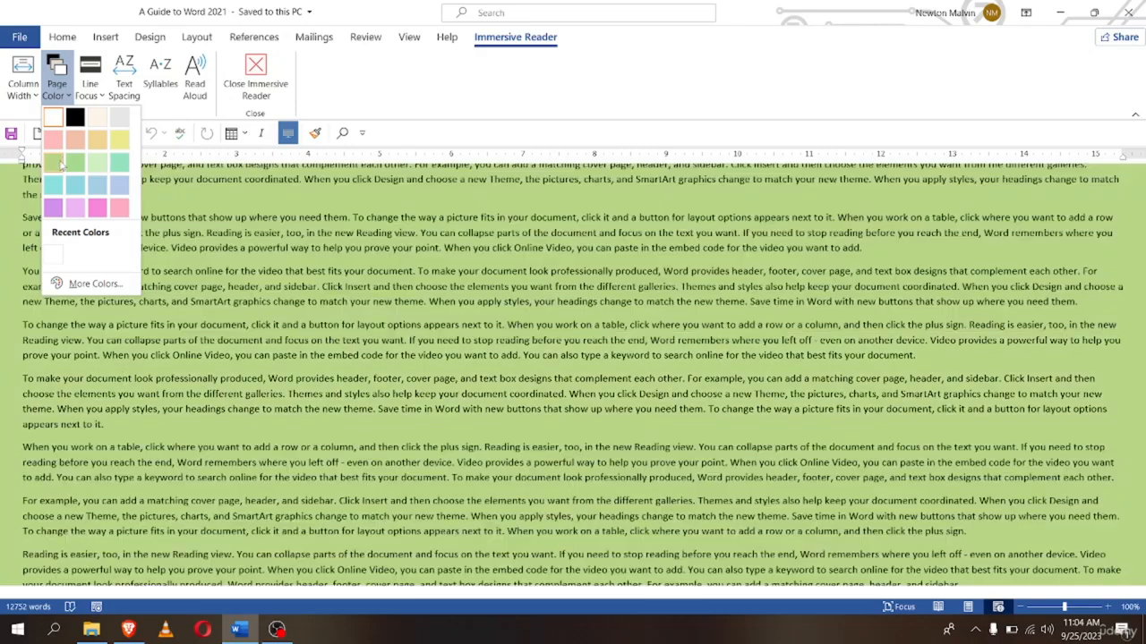
pyautogui.click(74, 164)
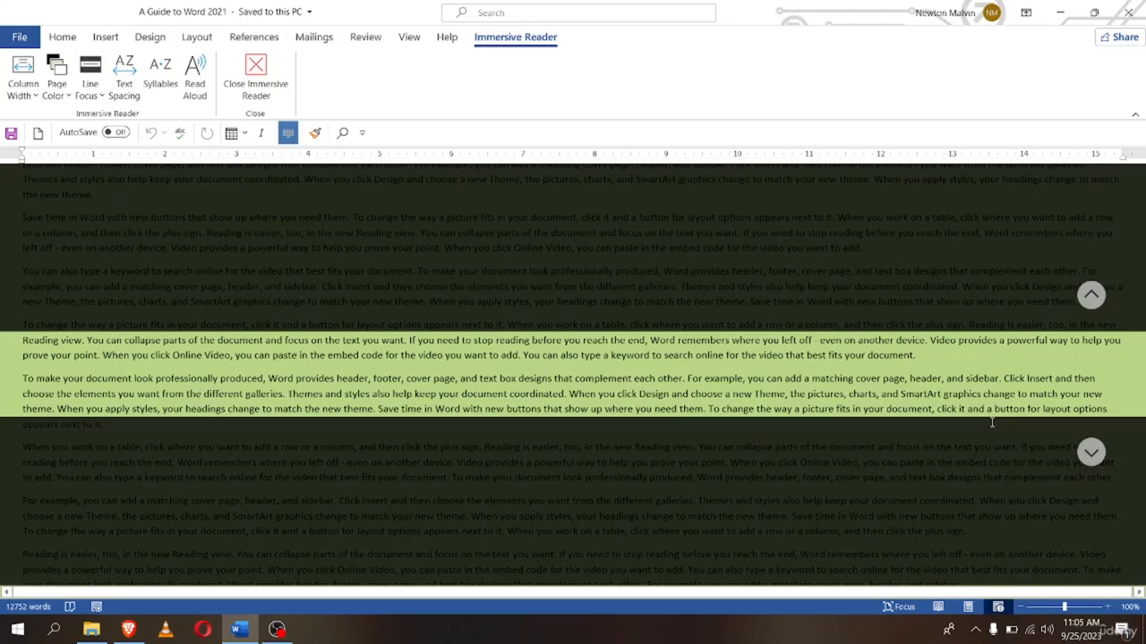
# Set Line Focus to None so the whole page shows
pyautogui.click(90, 95)
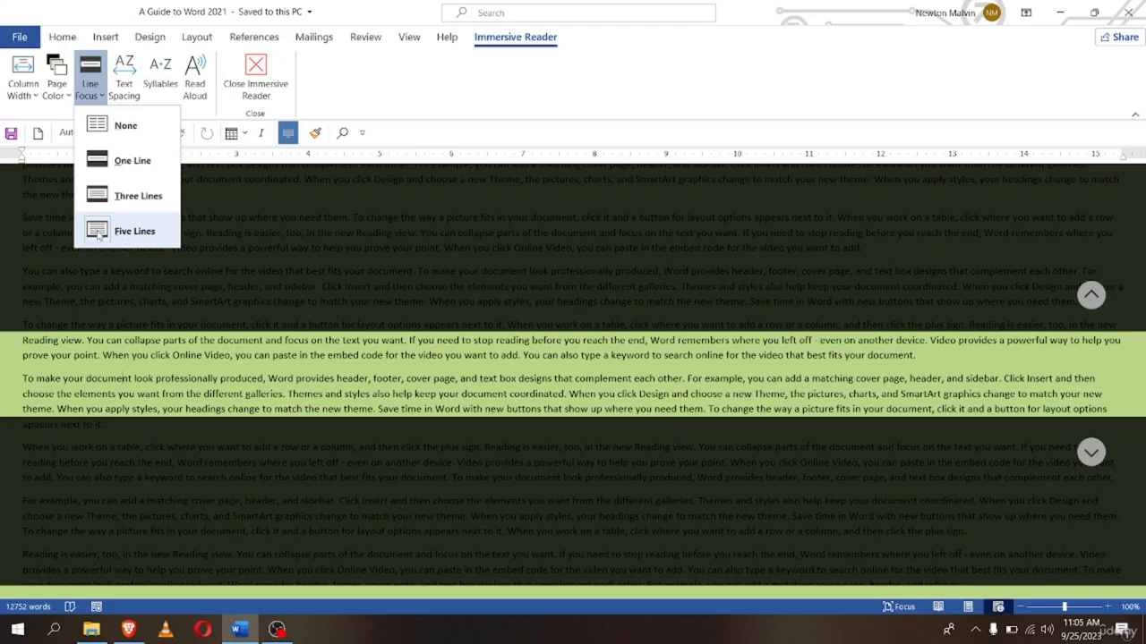
pyautogui.click(2, 375)
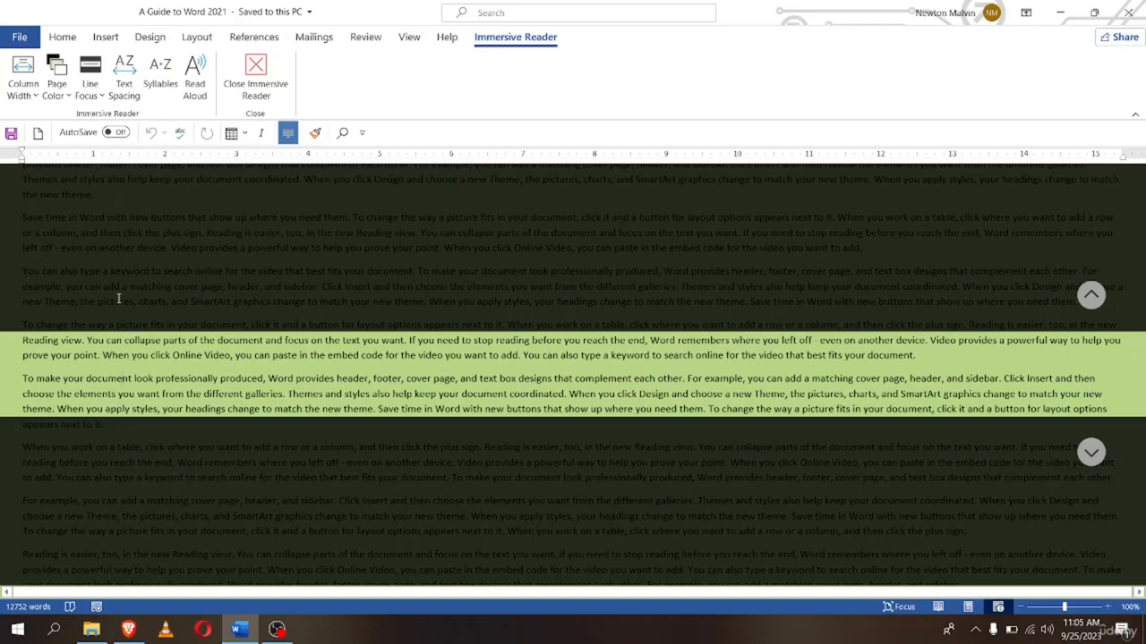
pyautogui.click(95, 89)
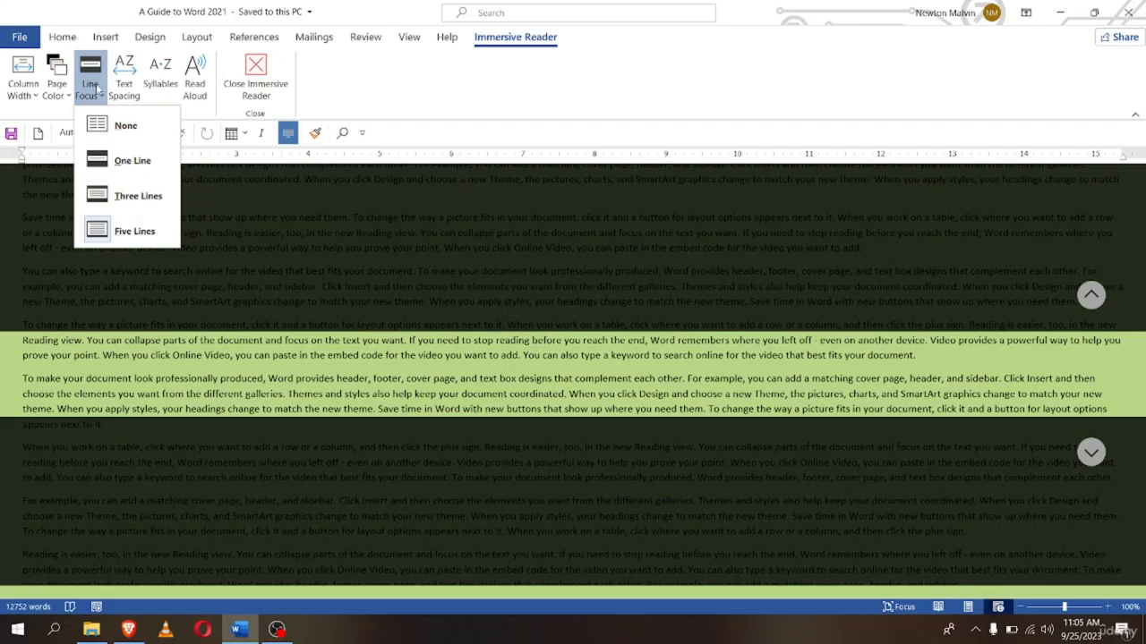
pyautogui.click(116, 126)
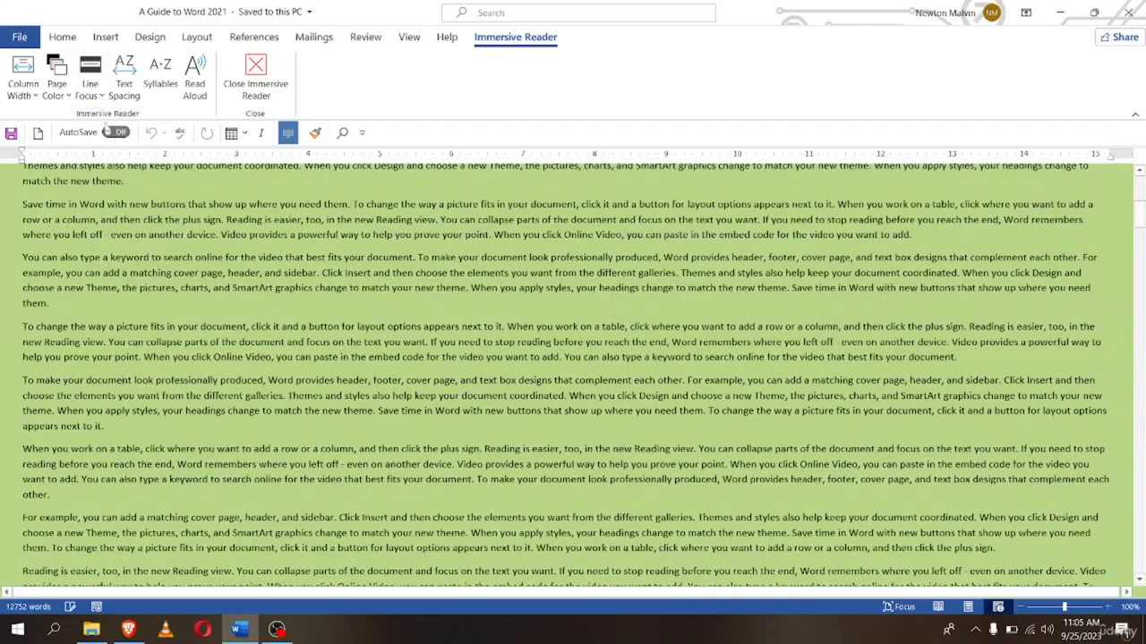
pyautogui.scroll(15, 395, 433)
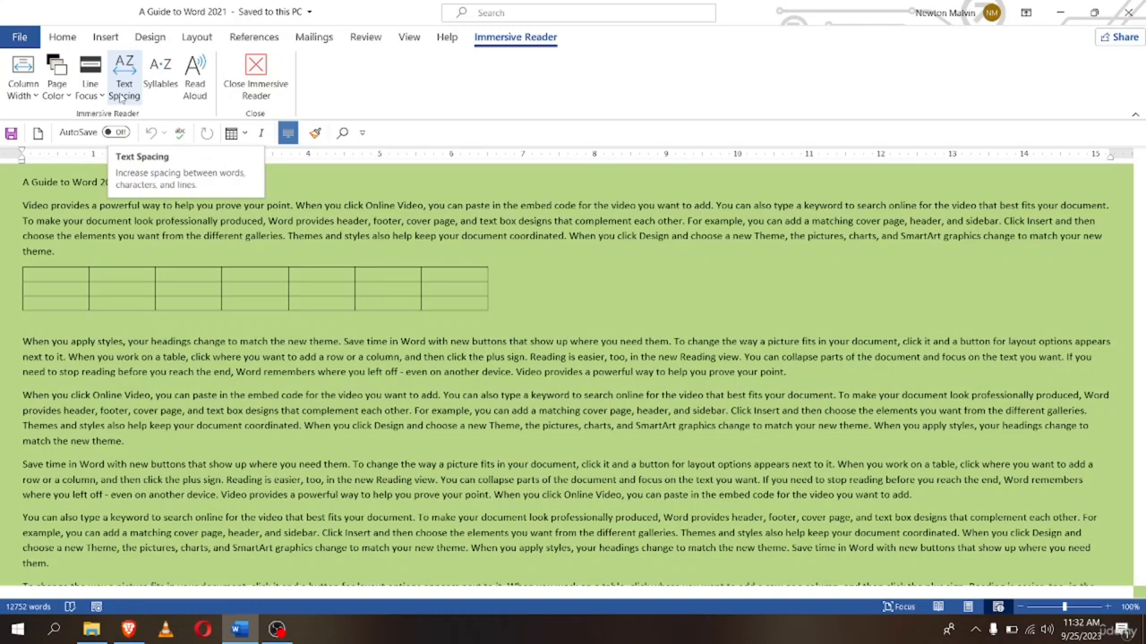
pyautogui.click(123, 85)
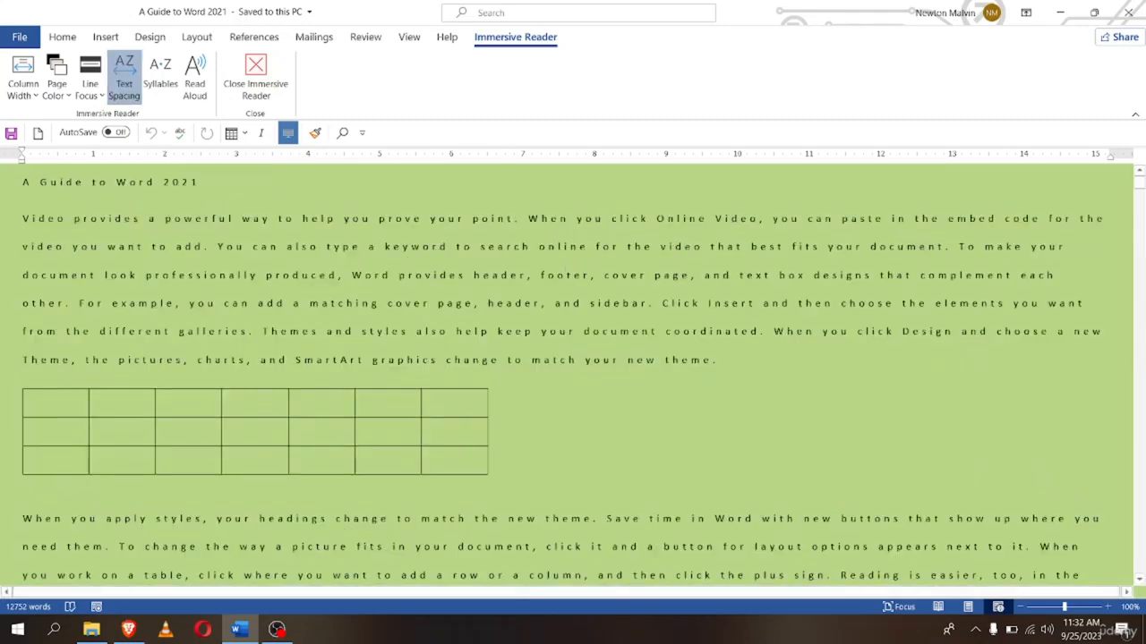
pyautogui.scroll(-4, 269, 429)
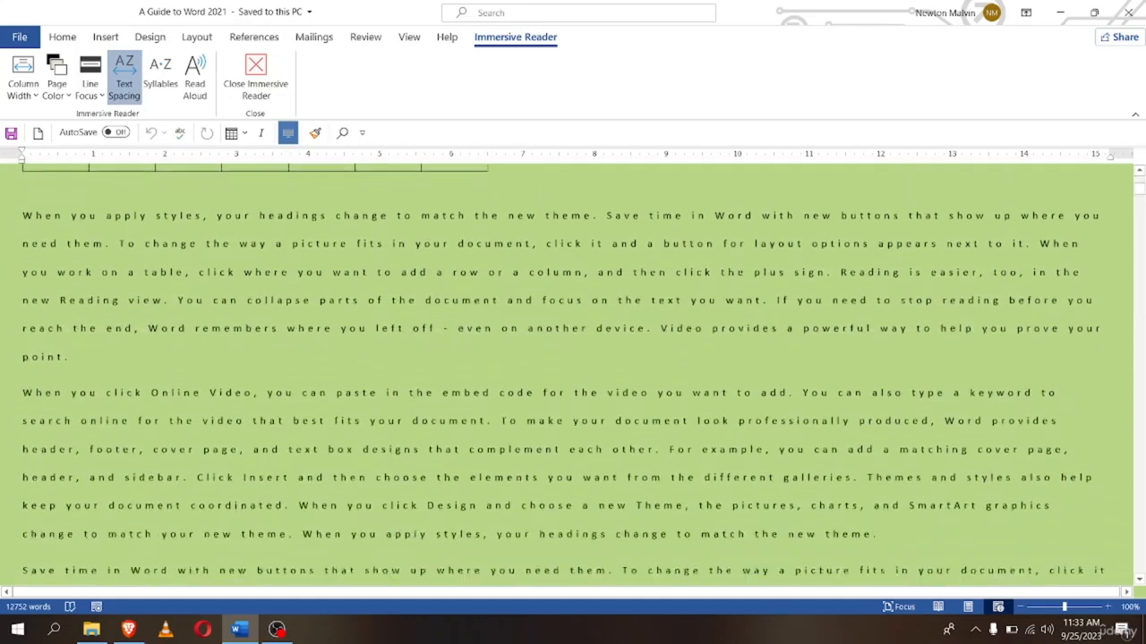
pyautogui.scroll(4, 269, 430)
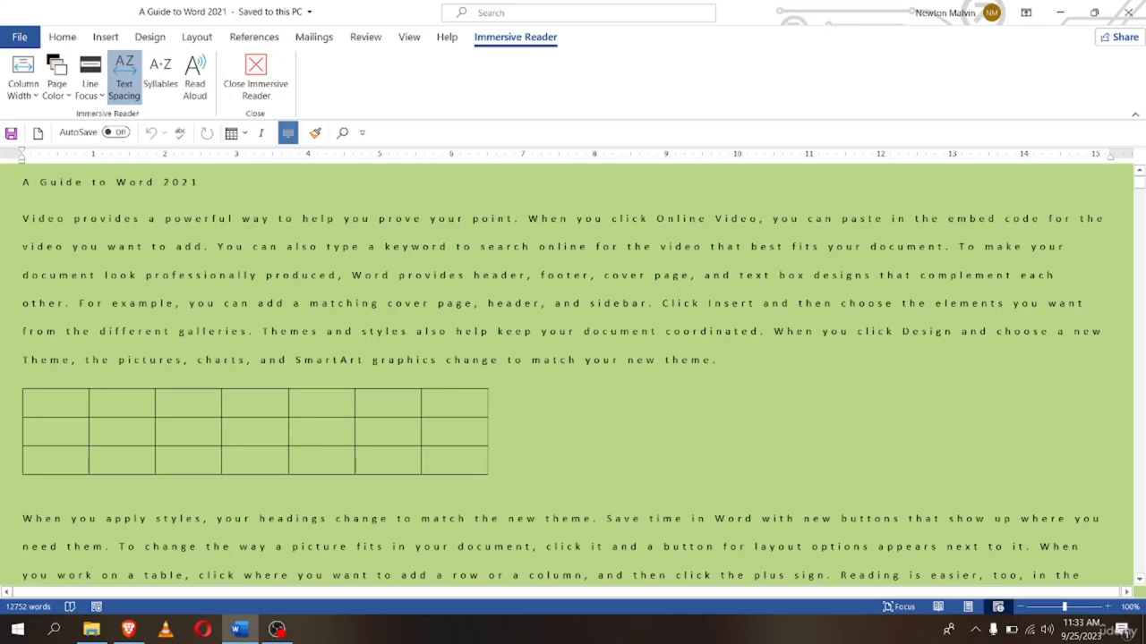
pyautogui.scroll(-6, 268, 429)
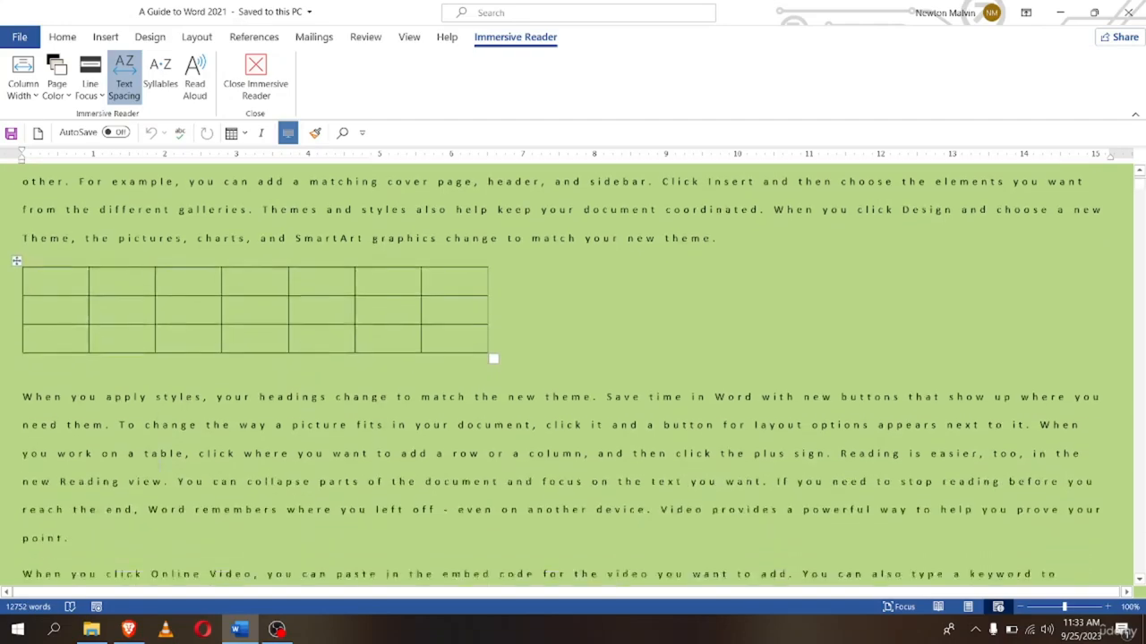
pyautogui.scroll(8, 269, 430)
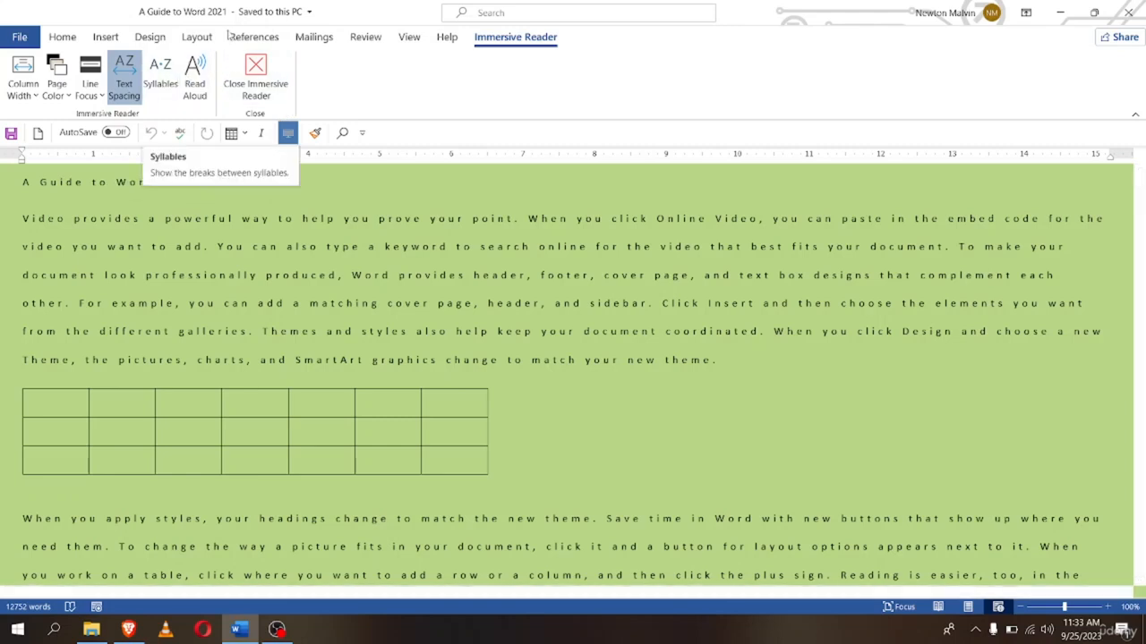
# Turn on Syllables so words split like 'Vid·eo' and 'pro·vides', then scroll to review
pyautogui.click(168, 86)
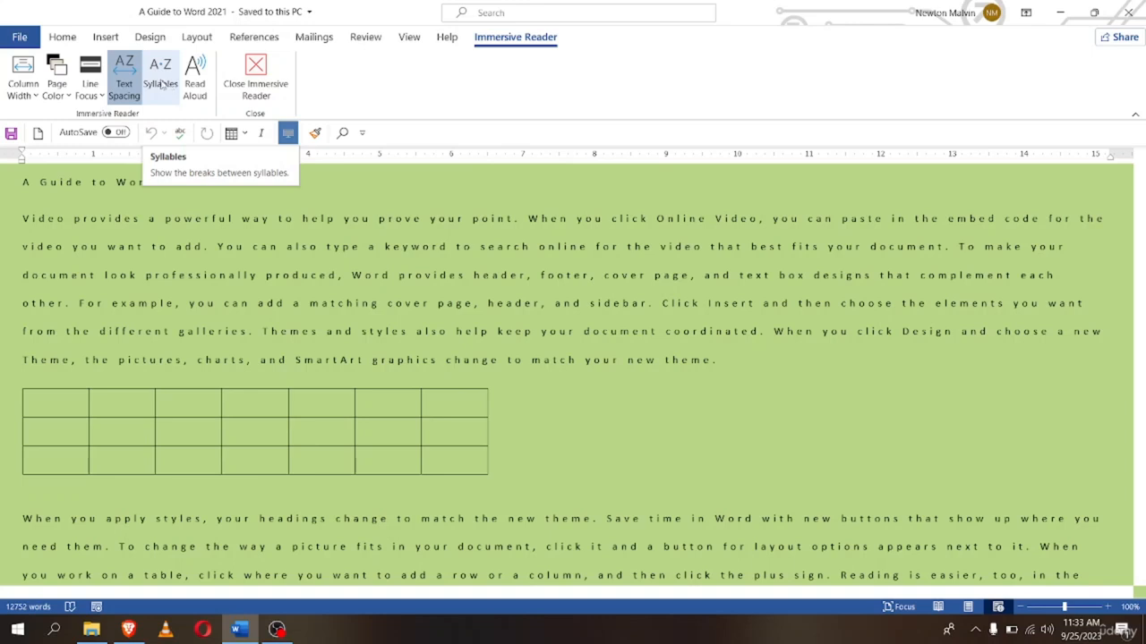
pyautogui.click(166, 79)
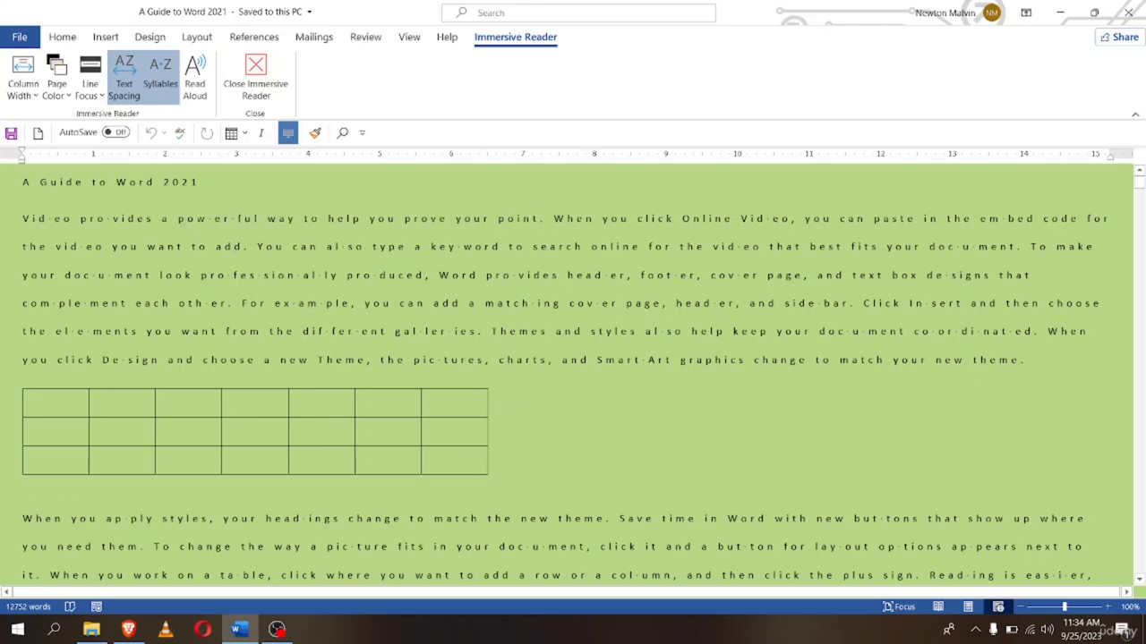
pyautogui.scroll(-15, 652, 386)
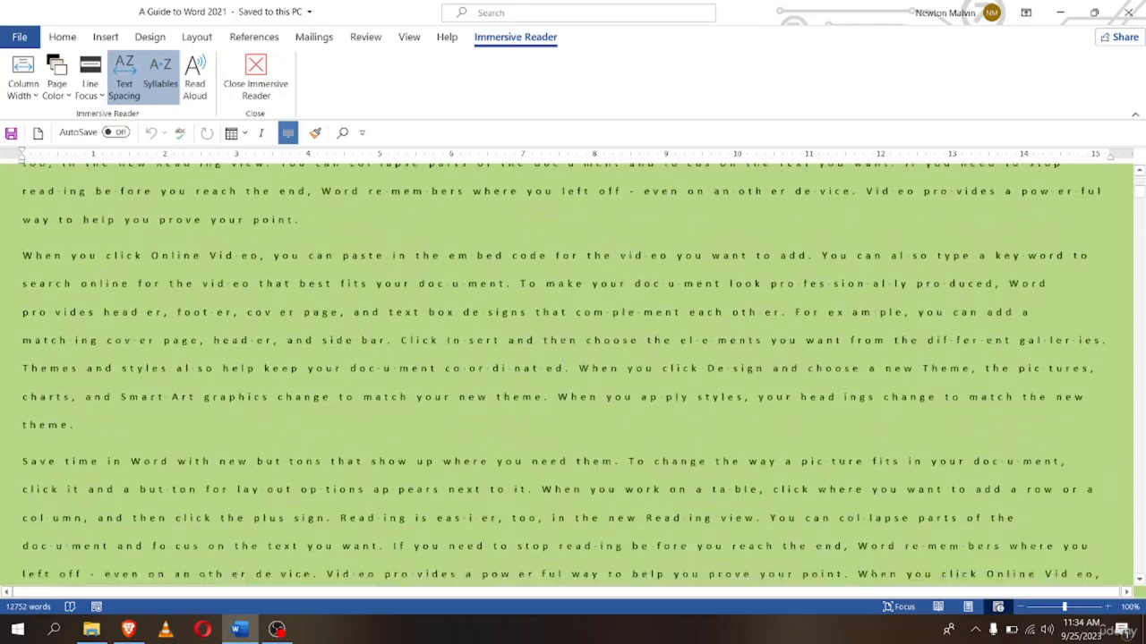
pyautogui.scroll(-2, 498, 374)
pyautogui.scroll(12, 483, 380)
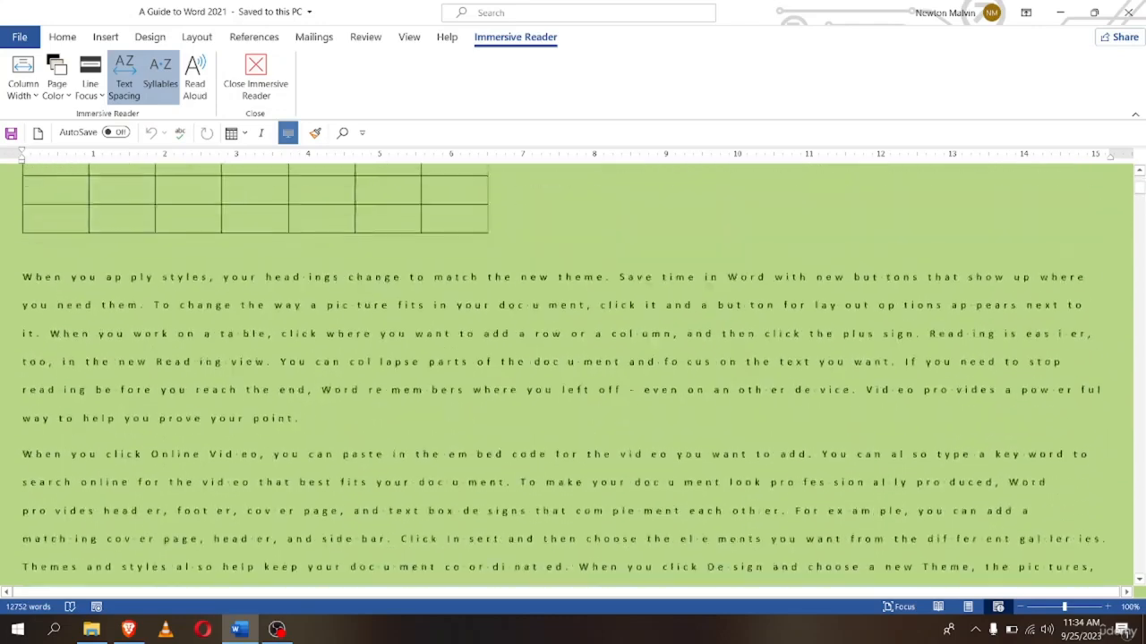
pyautogui.scroll(1, 420, 392)
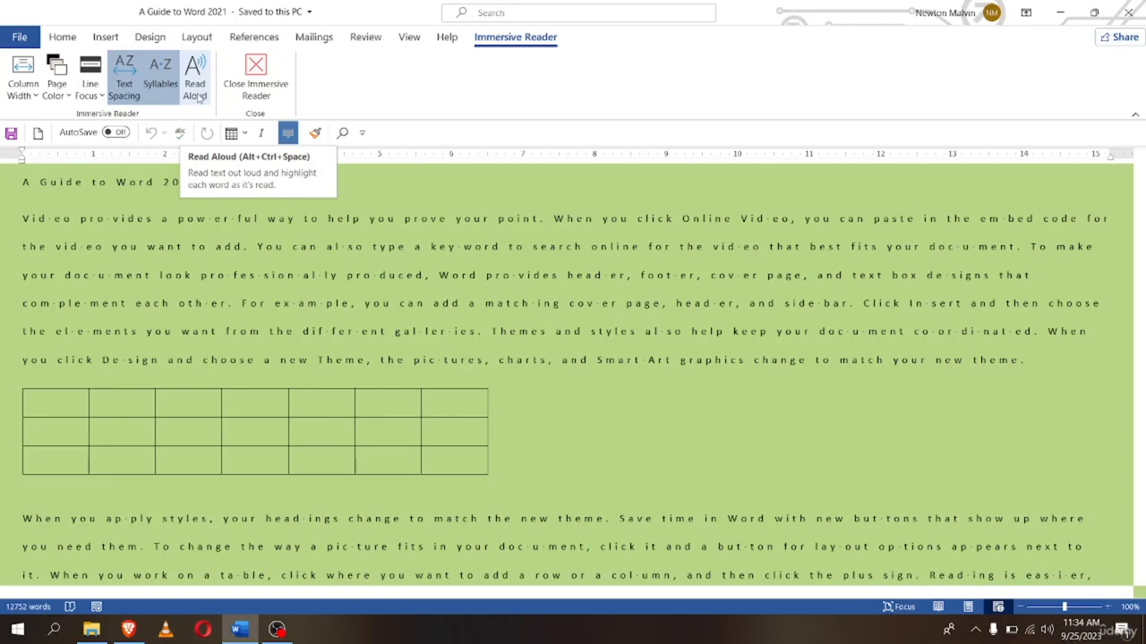
pyautogui.click(197, 95)
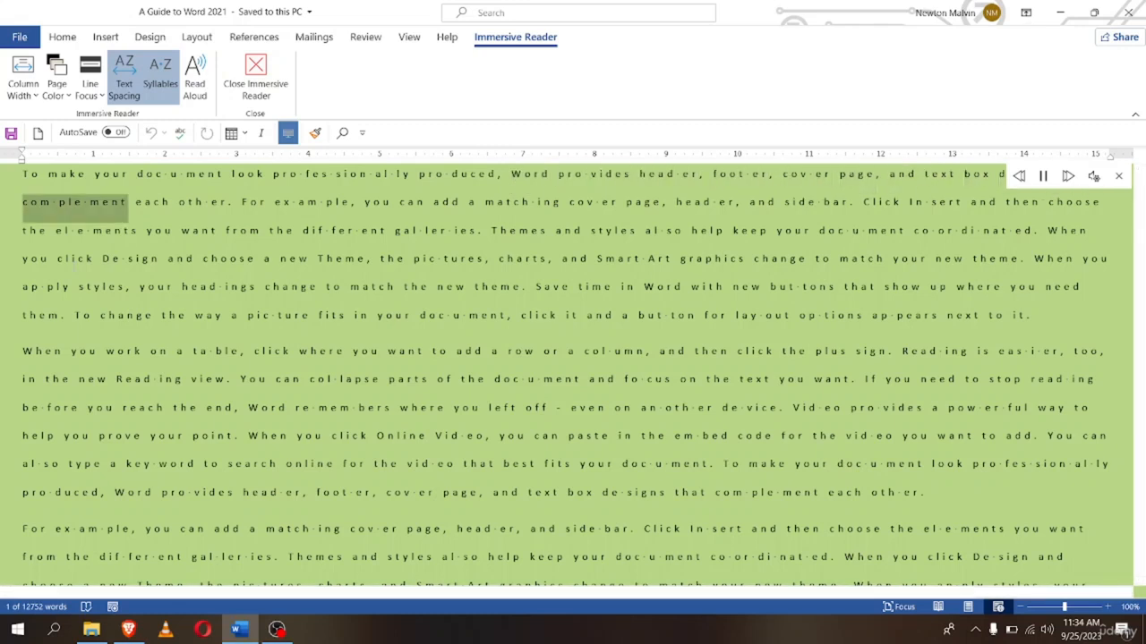
pyautogui.click(1044, 176)
pyautogui.scroll(10, 564, 376)
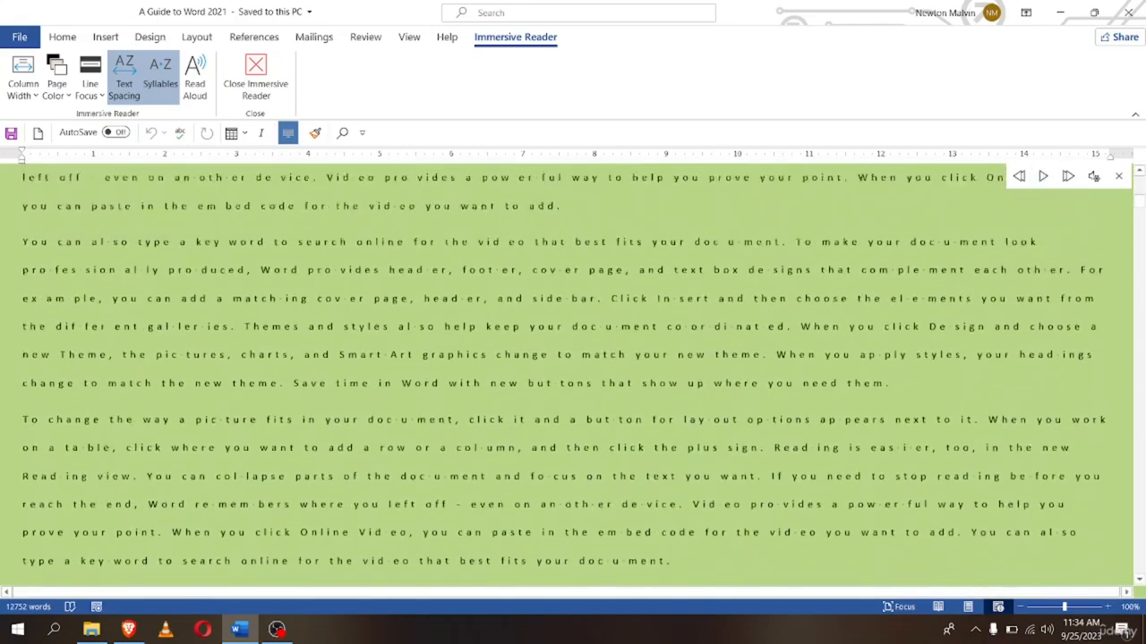
pyautogui.scroll(5, 573, 375)
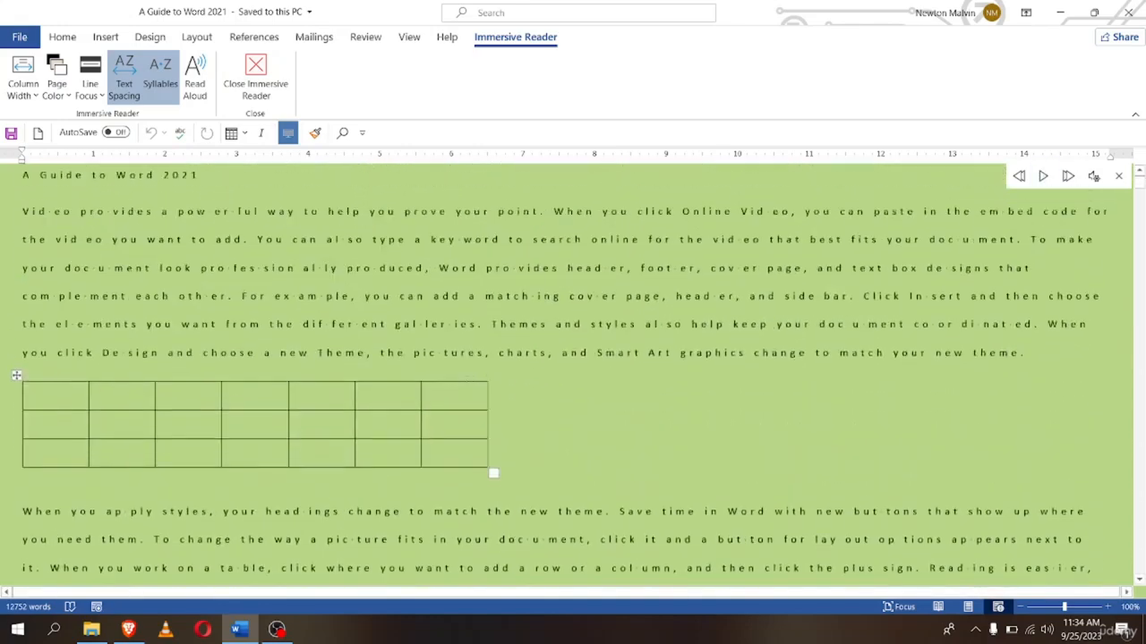
pyautogui.scroll(-8, 573, 376)
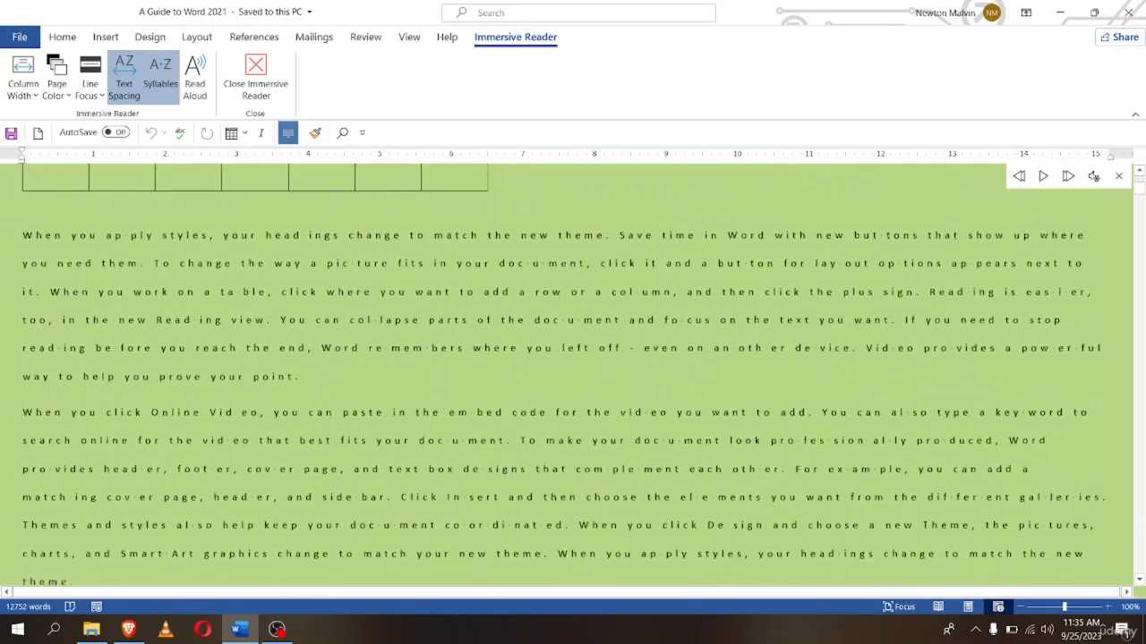
pyautogui.scroll(-3, 1119, 187)
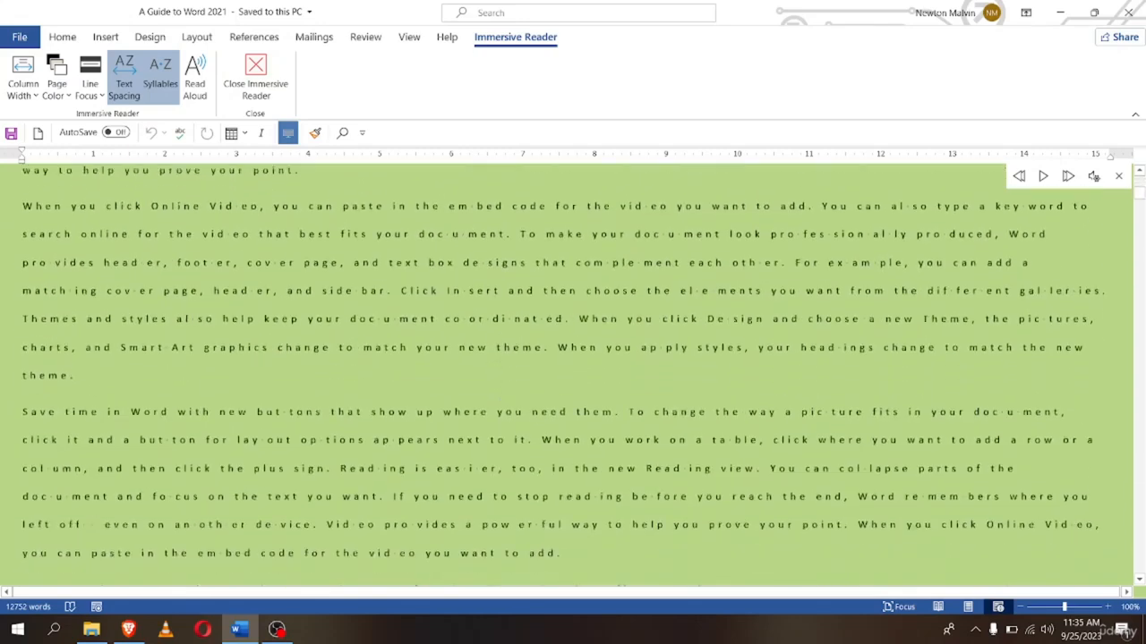
pyautogui.click(1118, 179)
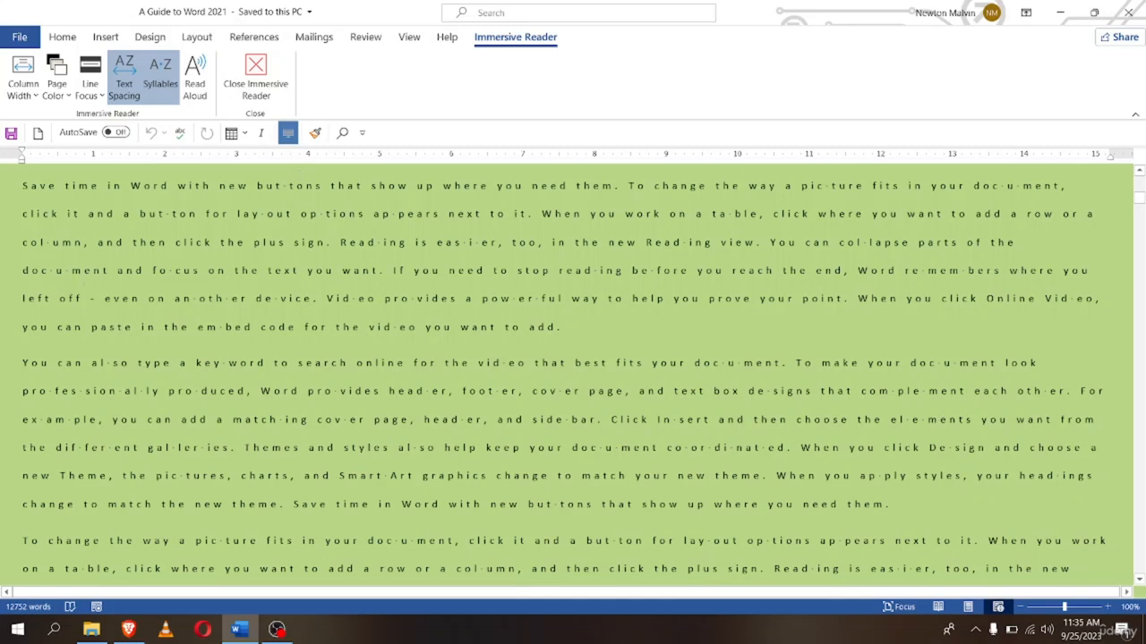
# Close Immersive Reader and scroll back to the top of the document
pyautogui.click(256, 89)
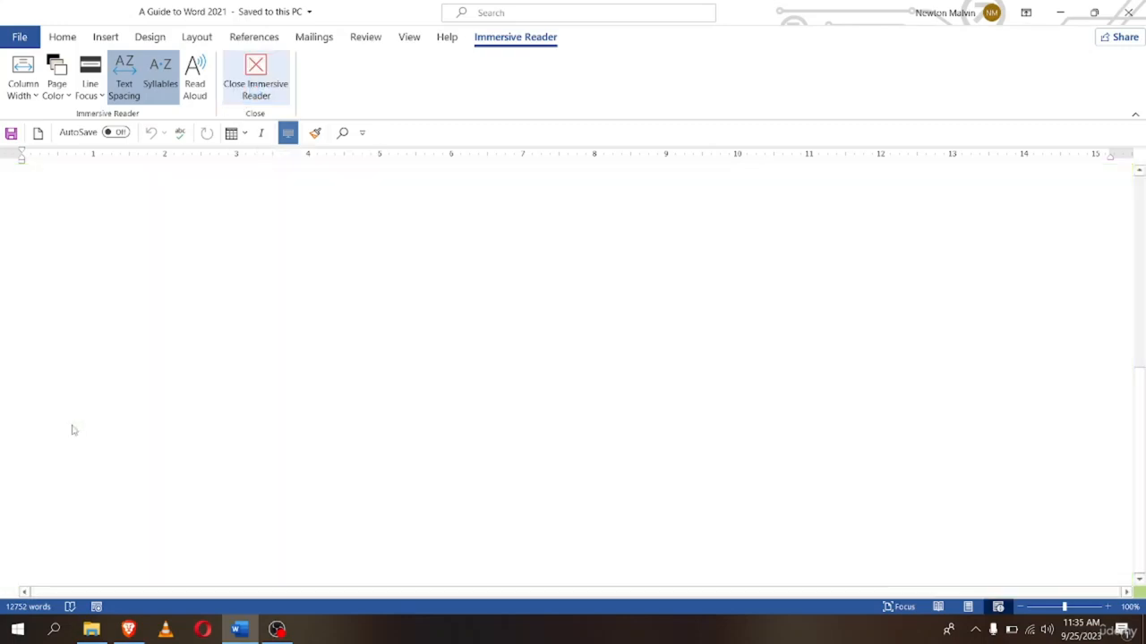
pyautogui.scroll(10, 450, 450)
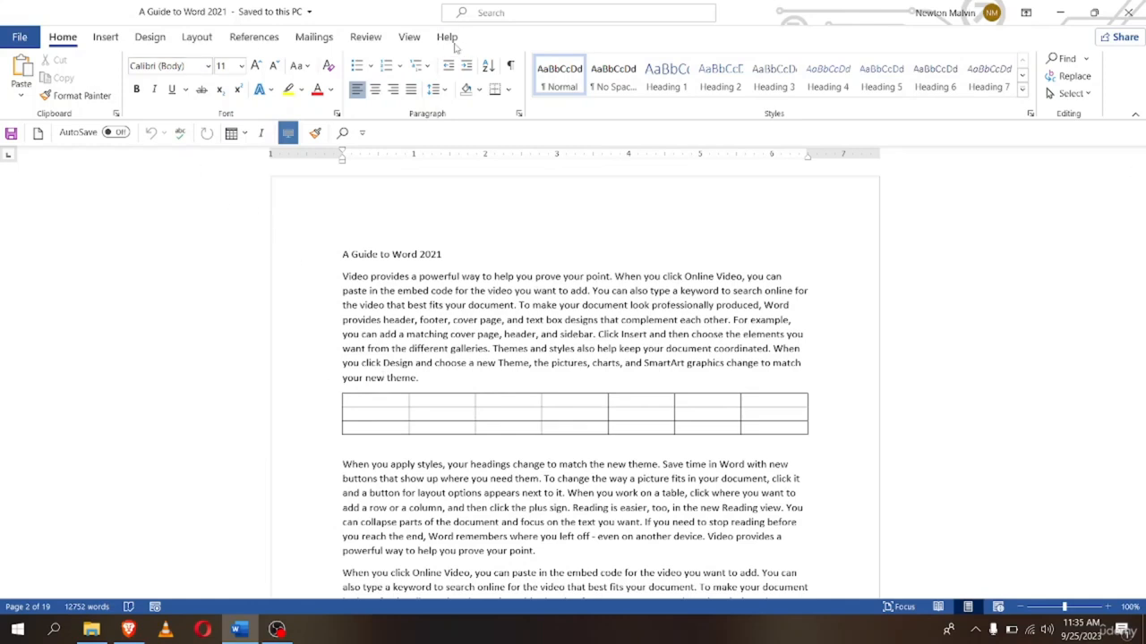
pyautogui.click(409, 37)
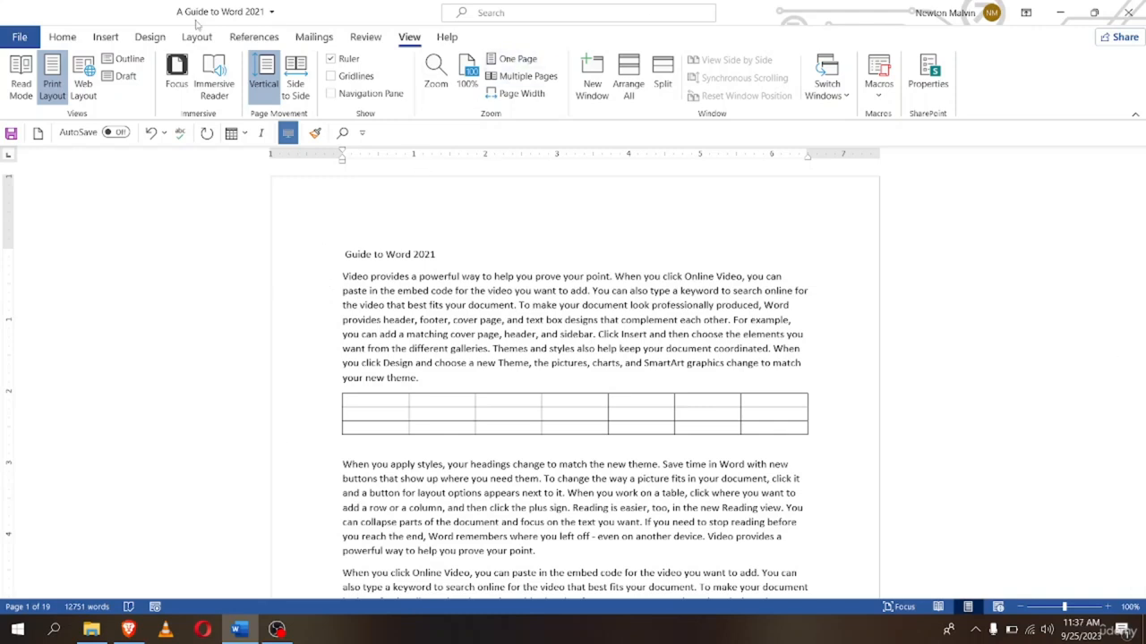
# Set the Office Theme to Black on the Account page and return to the document
pyautogui.click(18, 40)
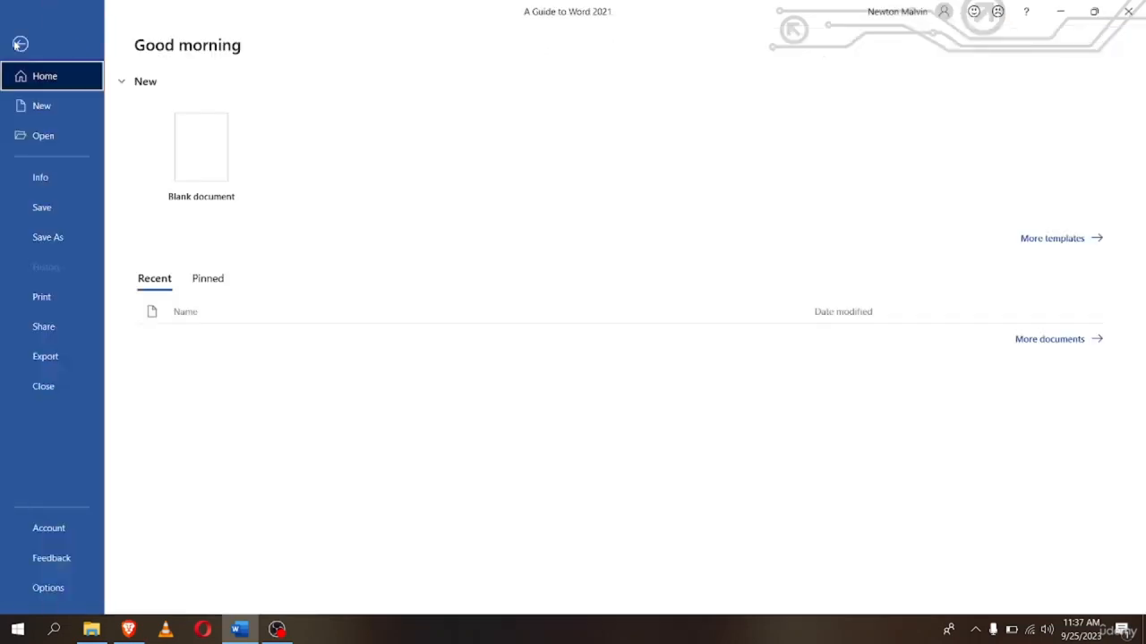
pyautogui.click(50, 529)
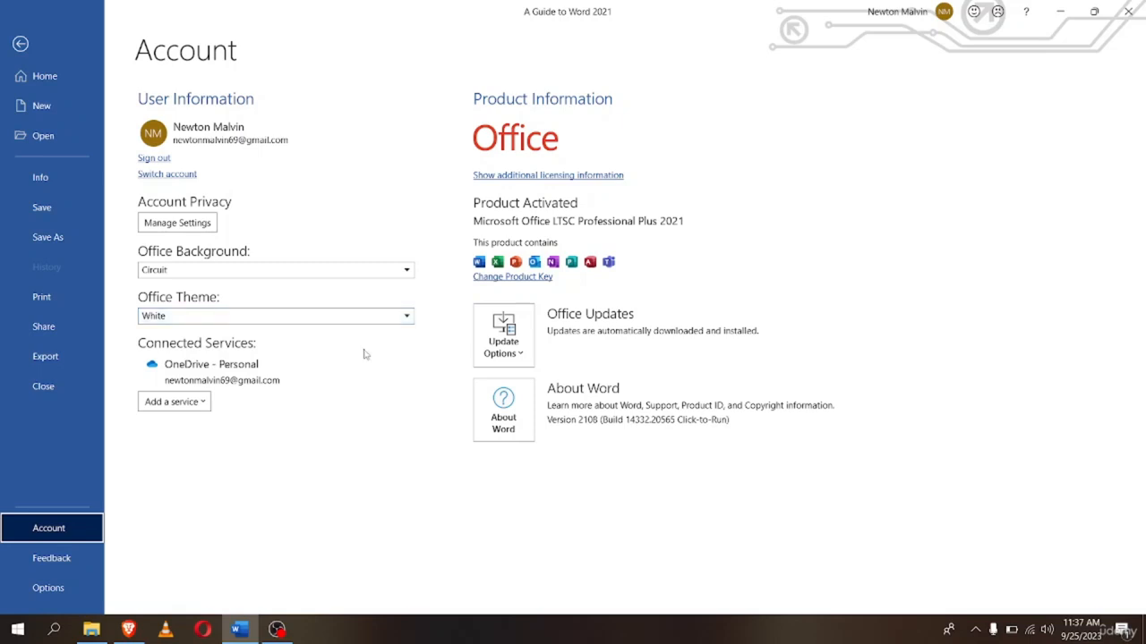
pyautogui.click(277, 321)
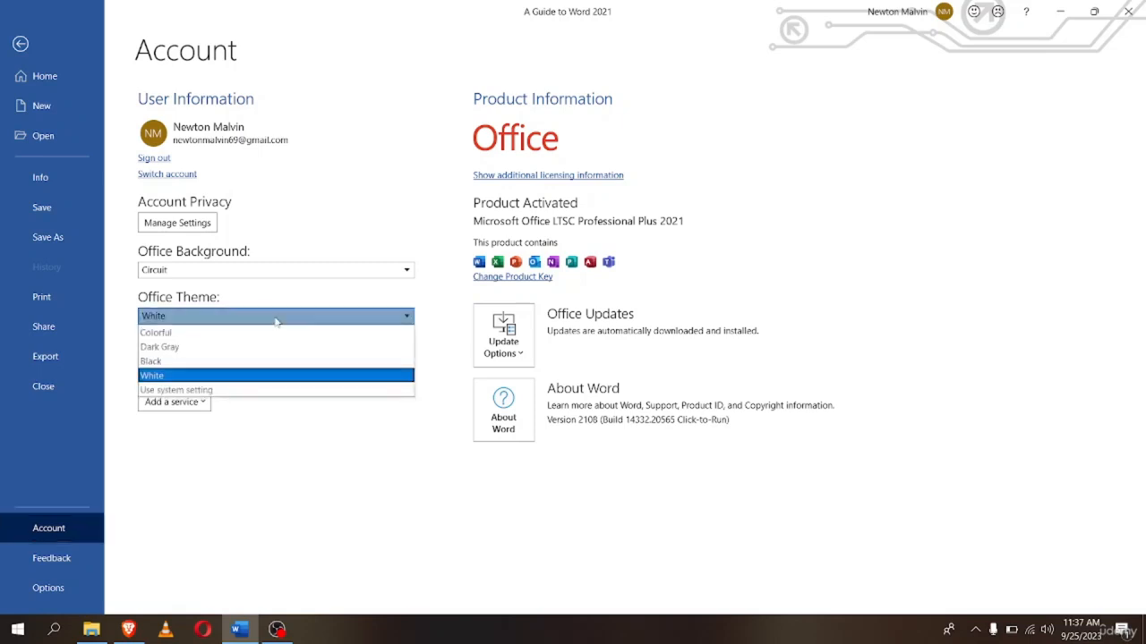
pyautogui.click(160, 363)
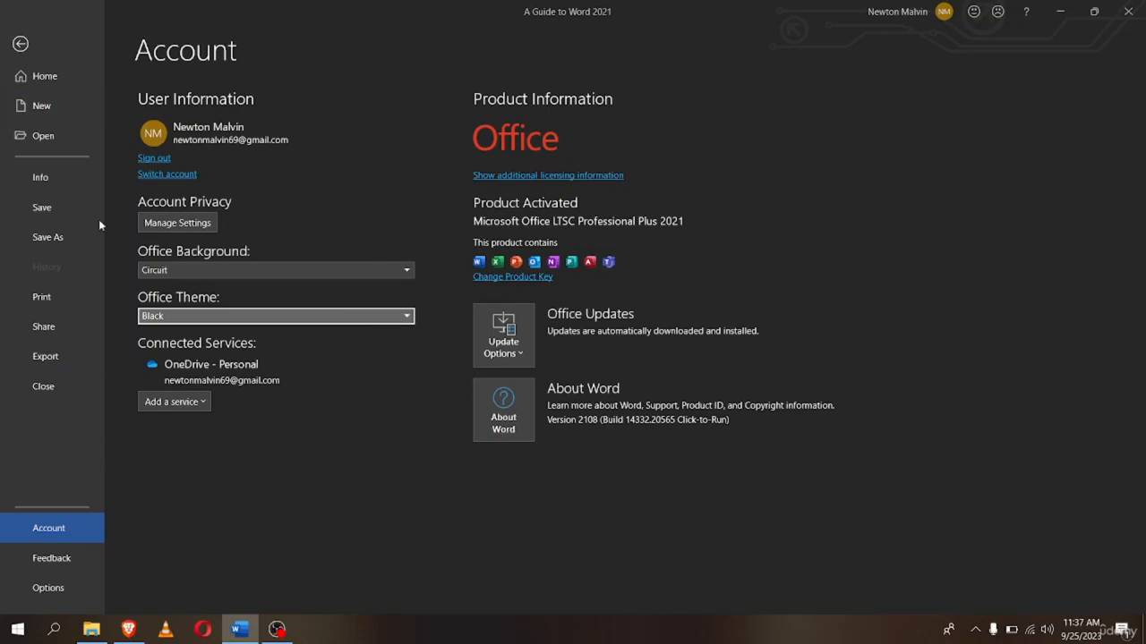
pyautogui.click(21, 45)
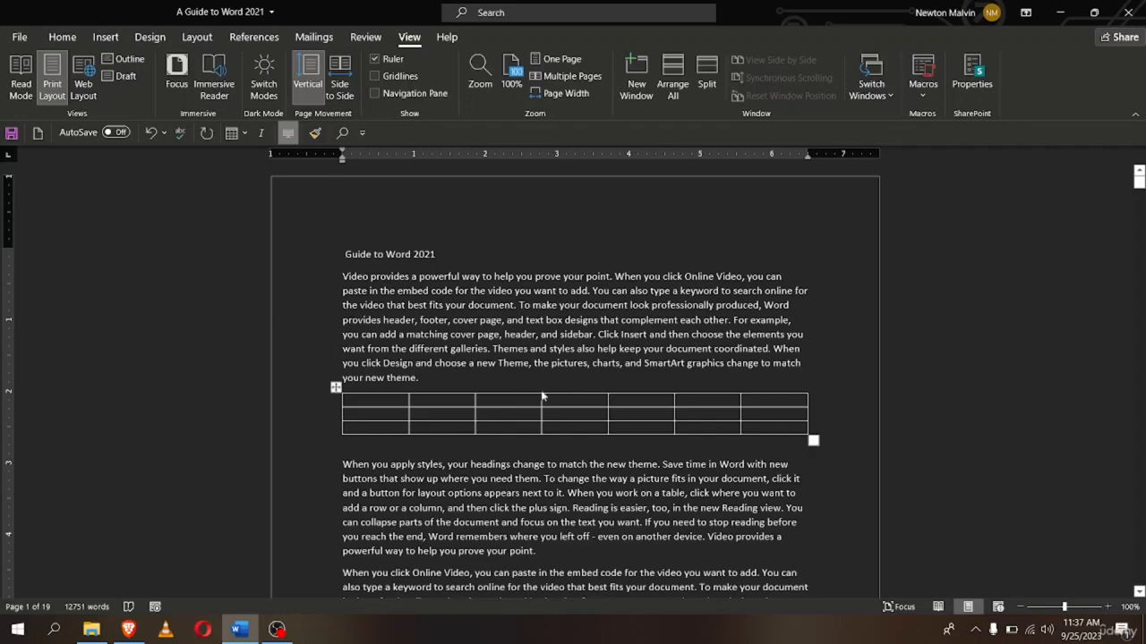
pyautogui.scroll(-2, 580, 528)
pyautogui.scroll(2, 578, 537)
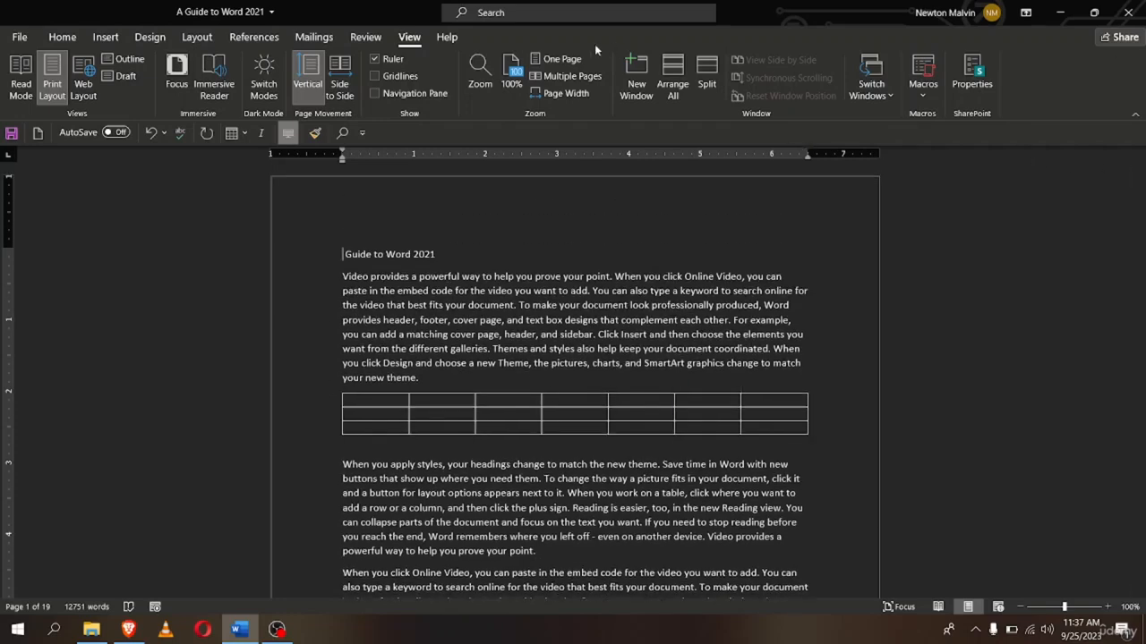
# Change the Office Theme from Black to Dark Gray and return to 'A Guide to Word 2021'
pyautogui.click(19, 37)
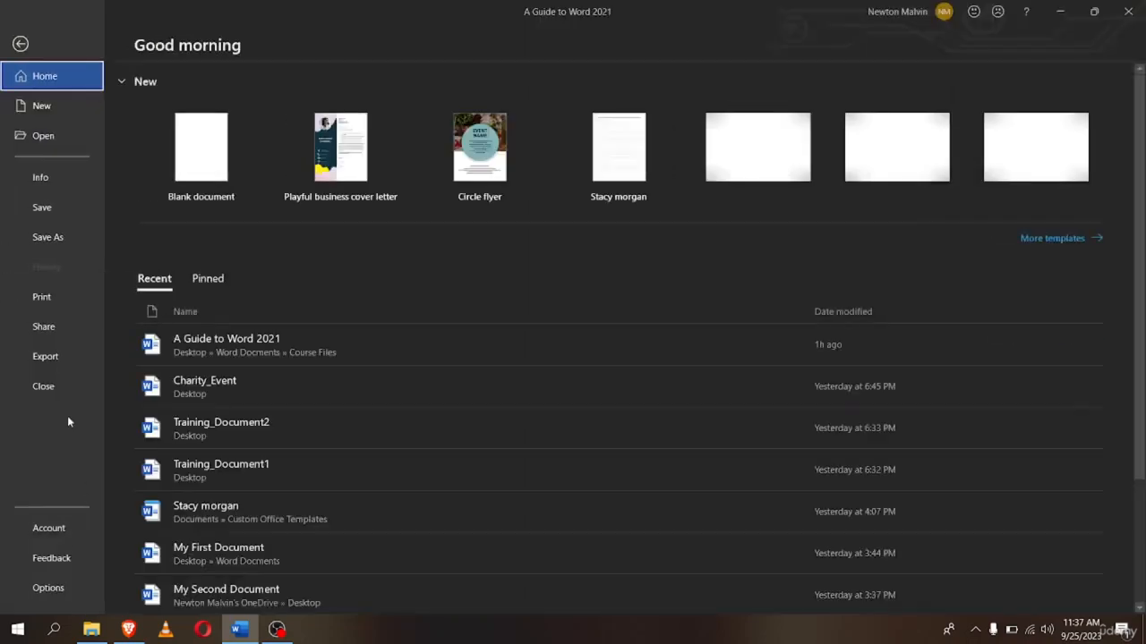
pyautogui.click(52, 530)
pyautogui.click(247, 273)
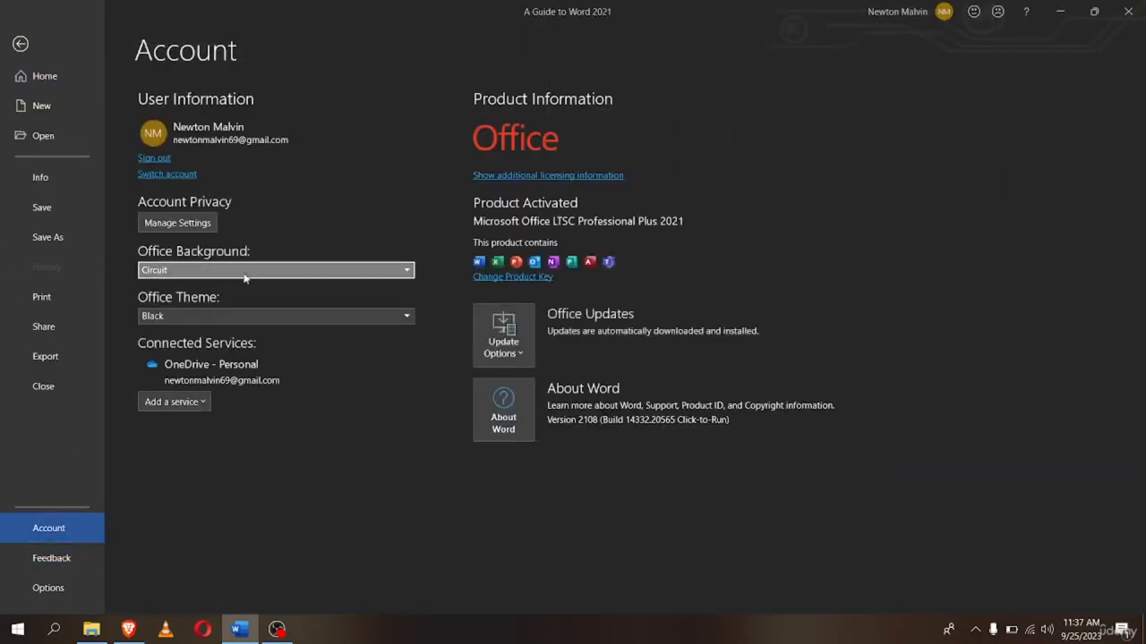
pyautogui.click(234, 314)
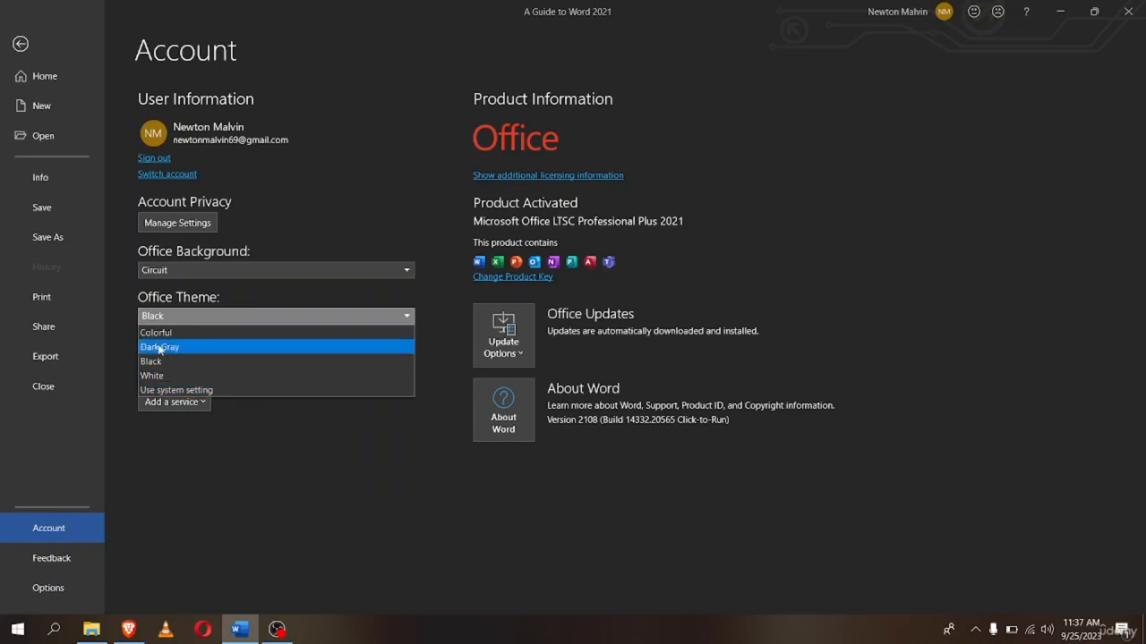
pyautogui.click(192, 345)
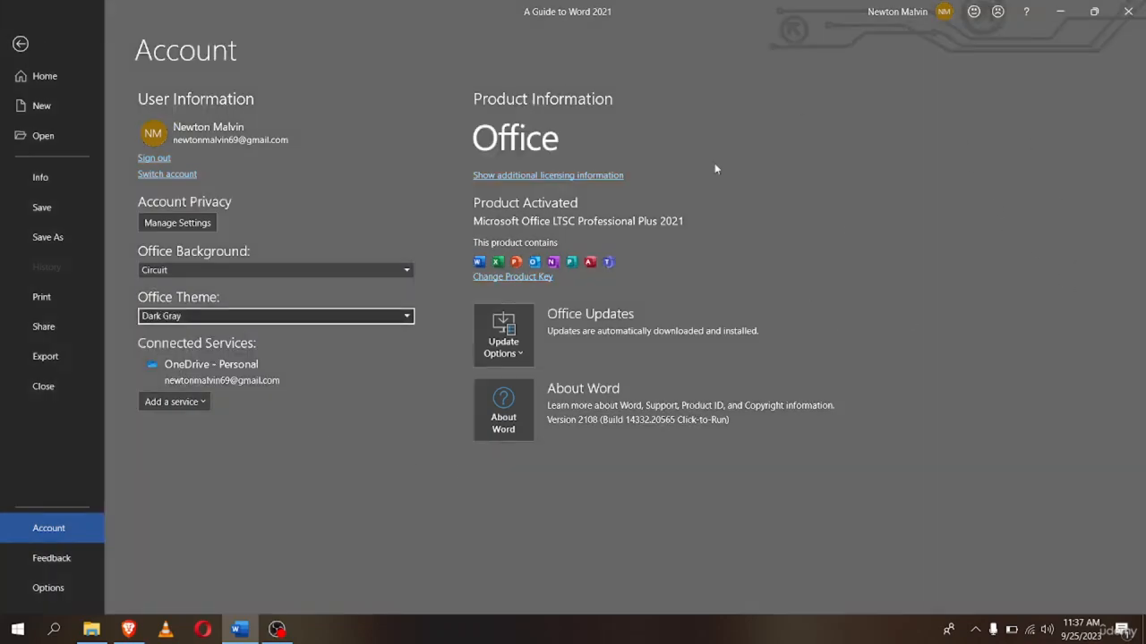
pyautogui.click(20, 43)
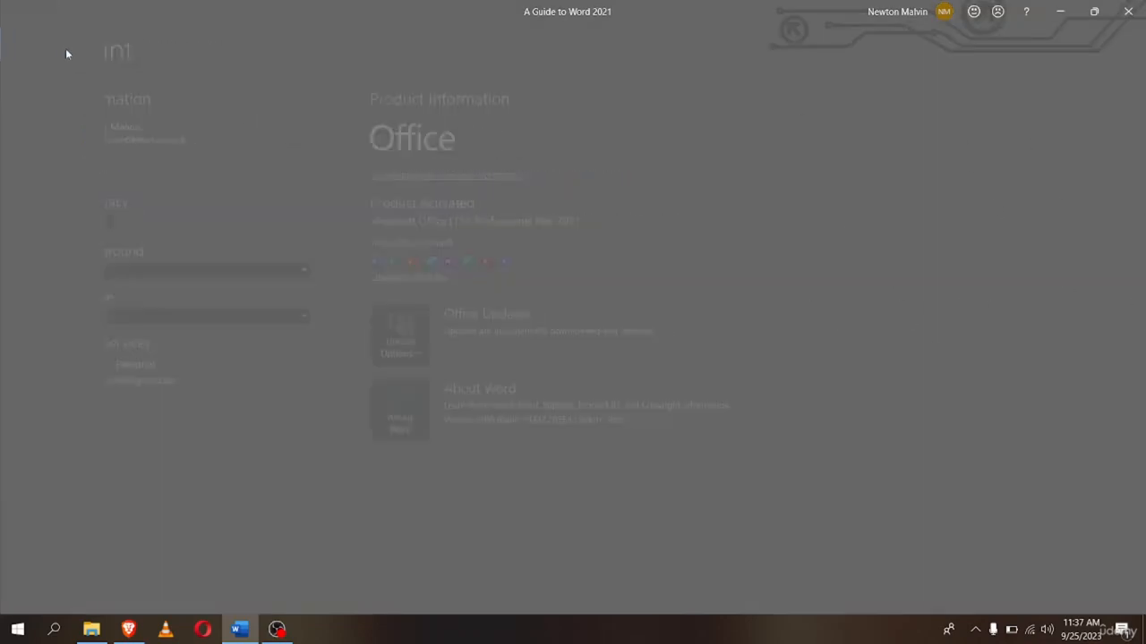
pyautogui.scroll(-3, 405, 319)
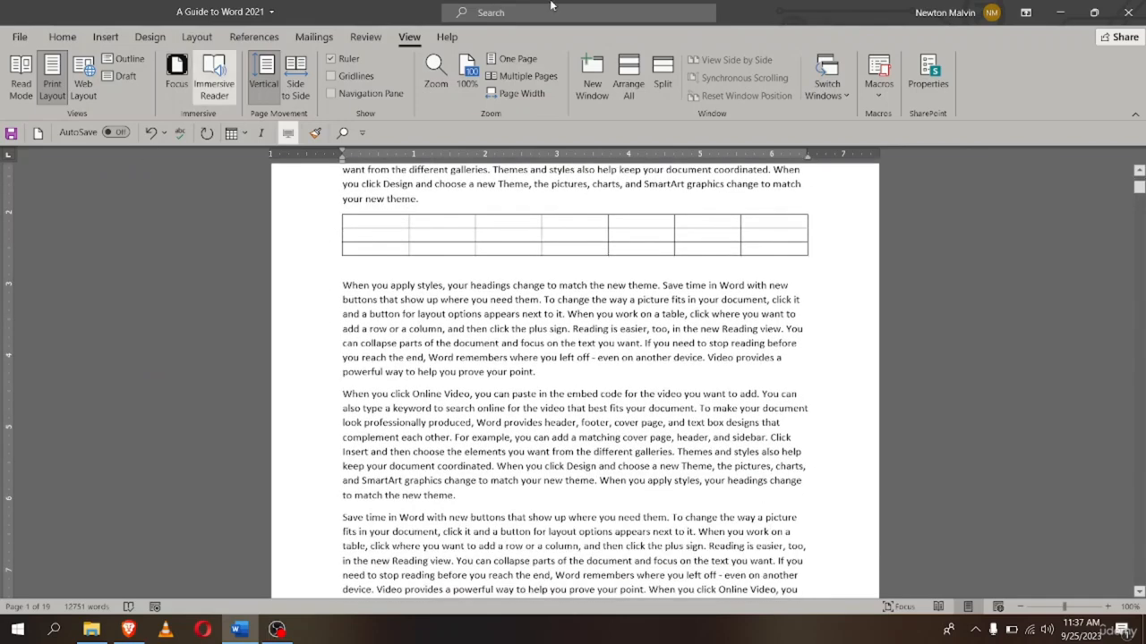
pyautogui.scroll(5, 675, 350)
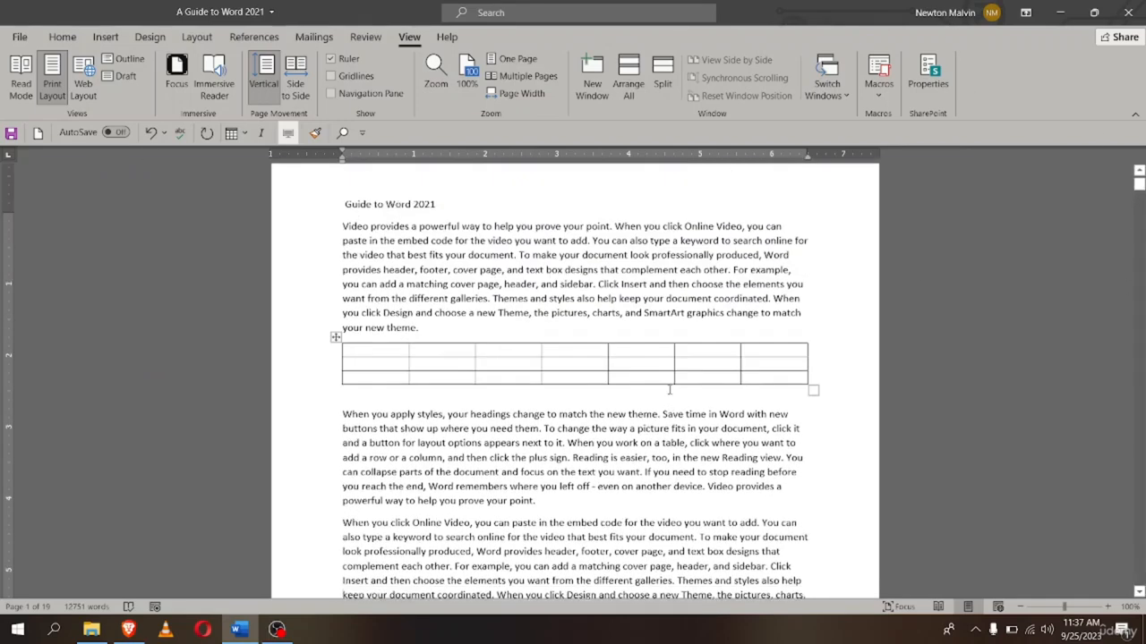
# Set the Office Theme back to Colorful on the Account page and return to editing
pyautogui.click(18, 37)
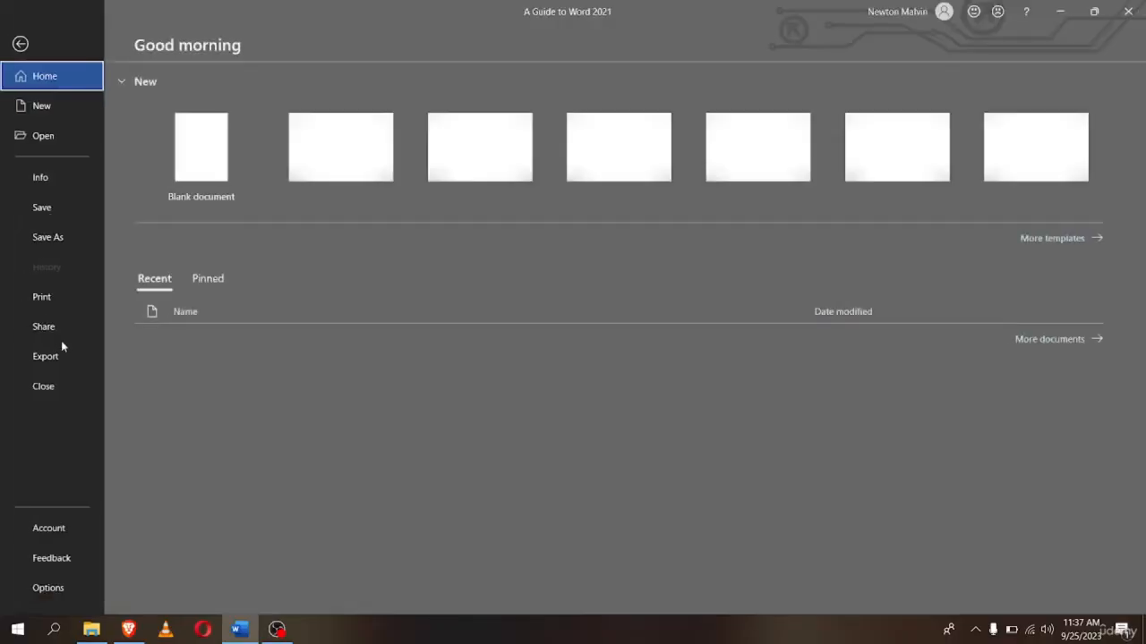
pyautogui.click(59, 537)
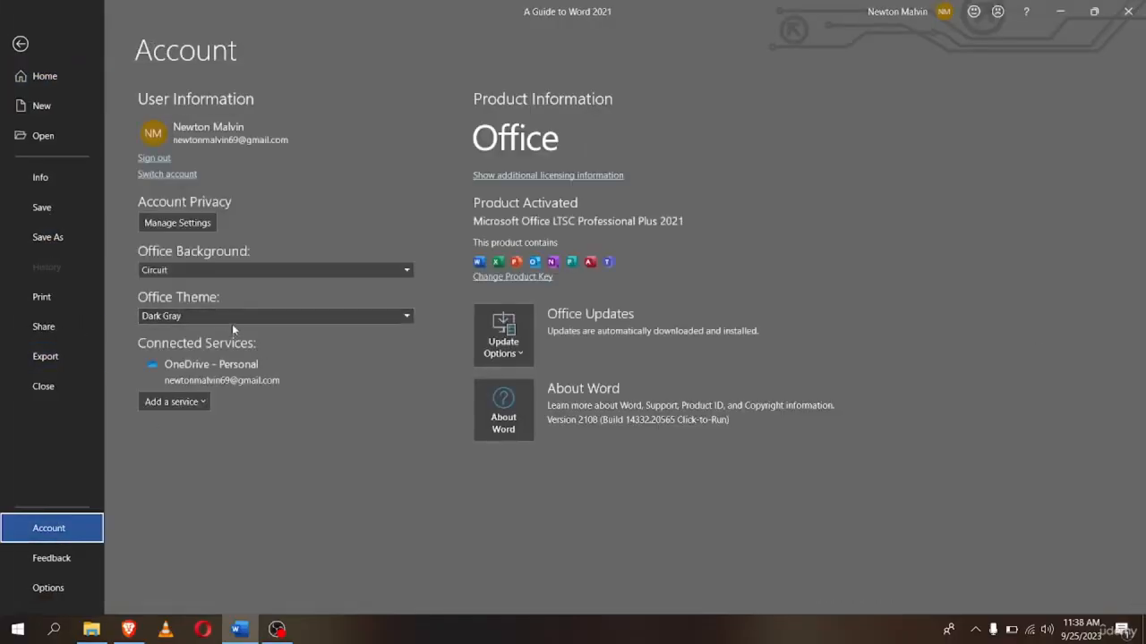
pyautogui.click(232, 320)
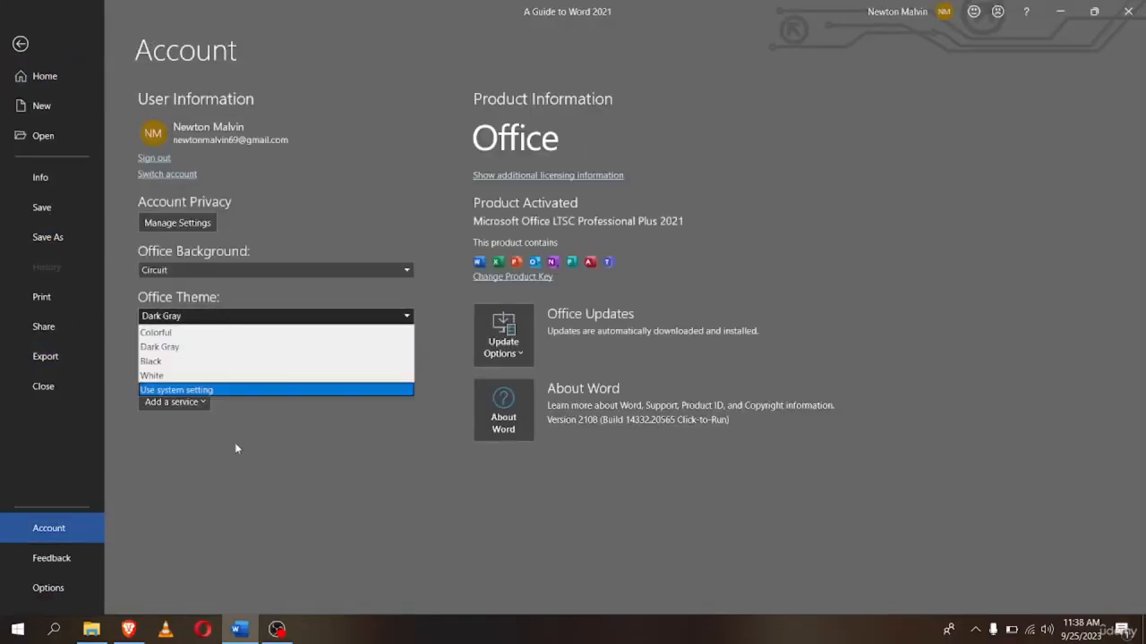
pyautogui.click(181, 335)
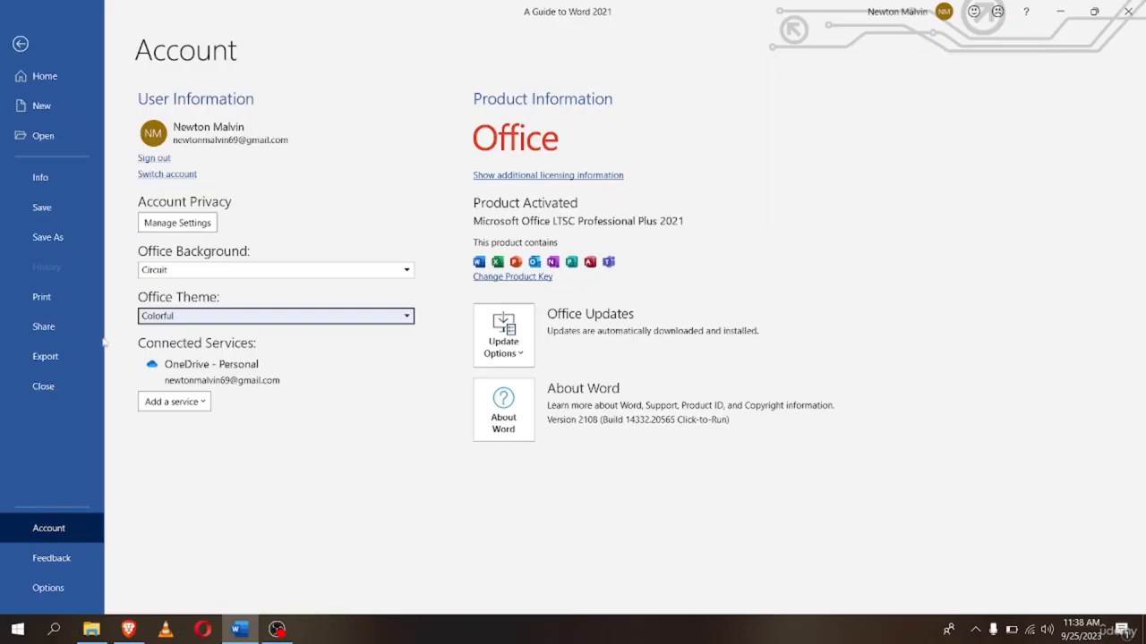
pyautogui.click(20, 44)
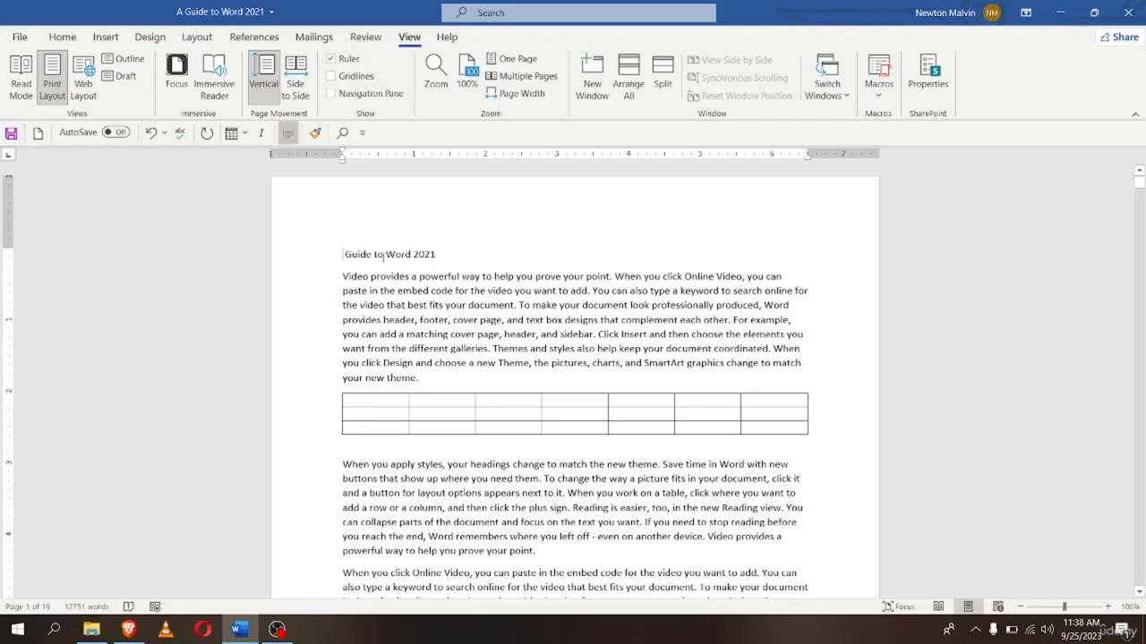
# Open Word Options at Customize Ribbon, briefly checking the Quick Access Toolbar page
pyautogui.click(20, 37)
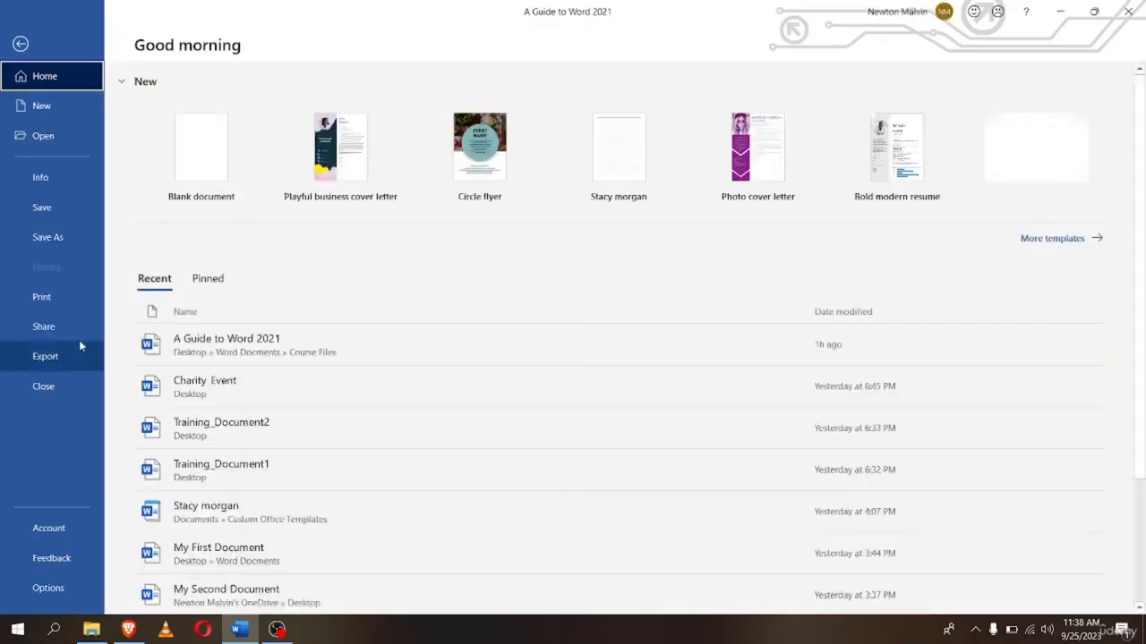
pyautogui.click(55, 587)
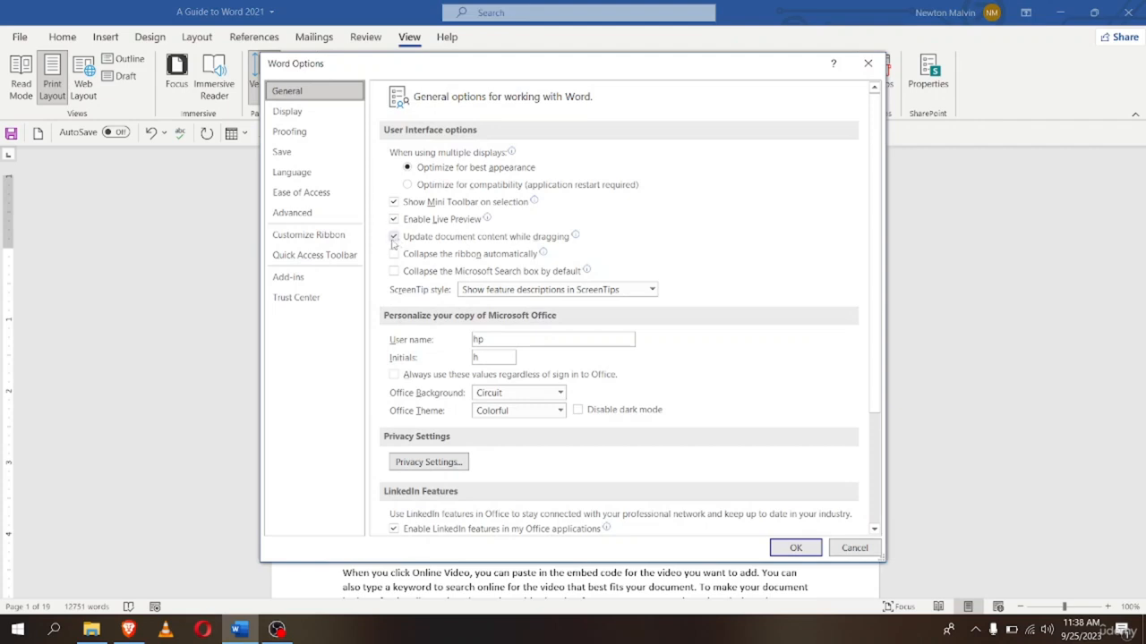
pyautogui.click(325, 237)
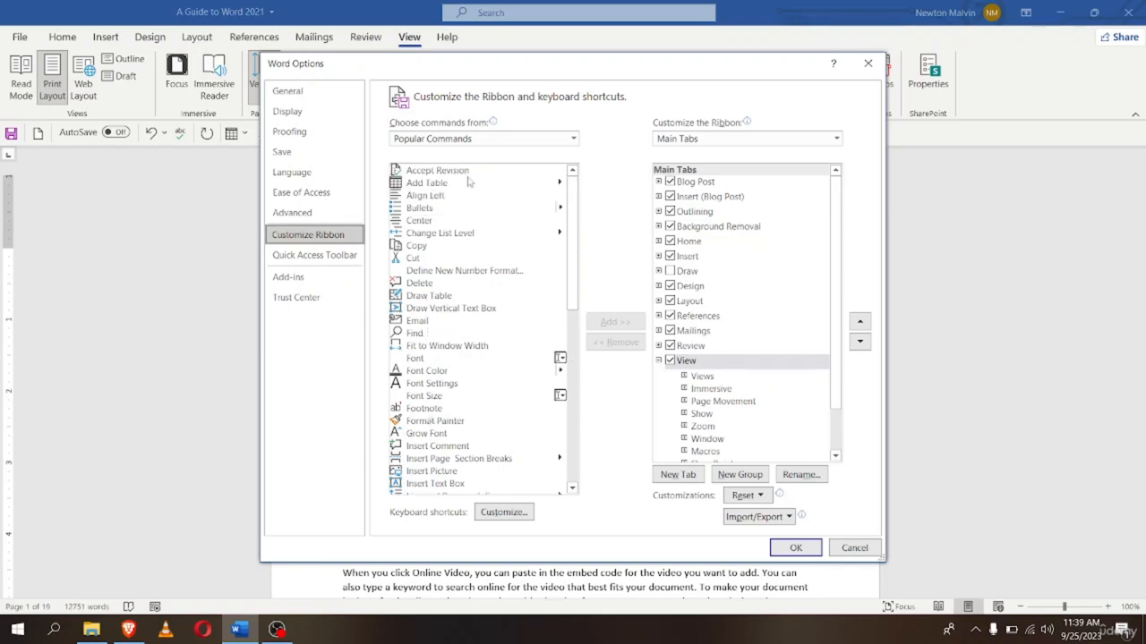
pyautogui.click(313, 256)
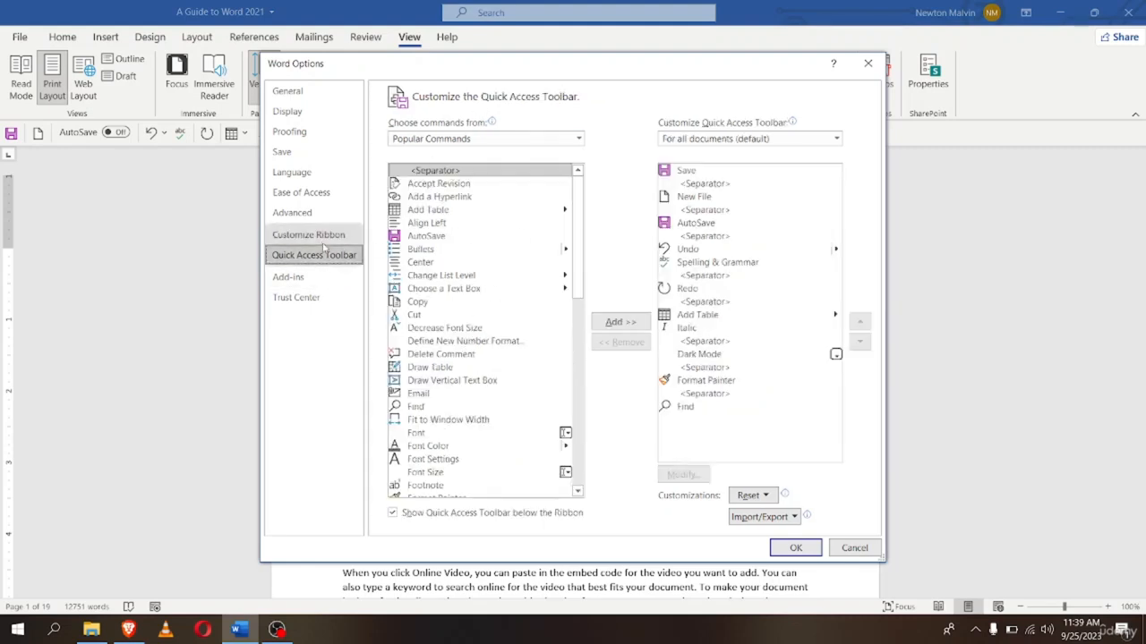
pyautogui.click(313, 236)
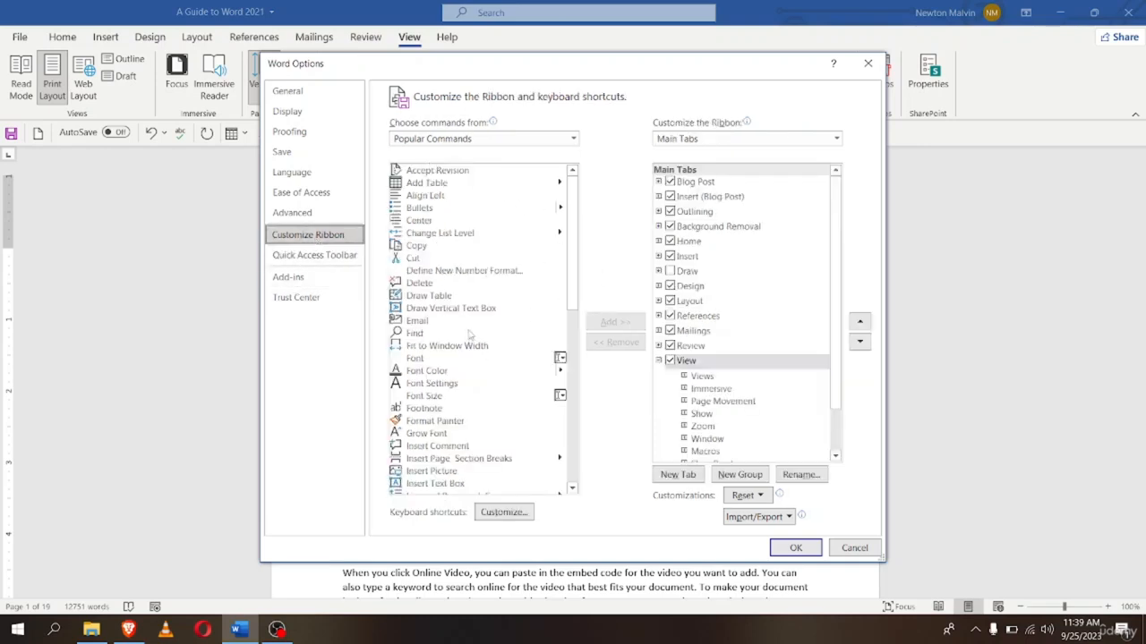
# Set 'Choose commands from' to All Commands and browse the command list
pyautogui.click(487, 138)
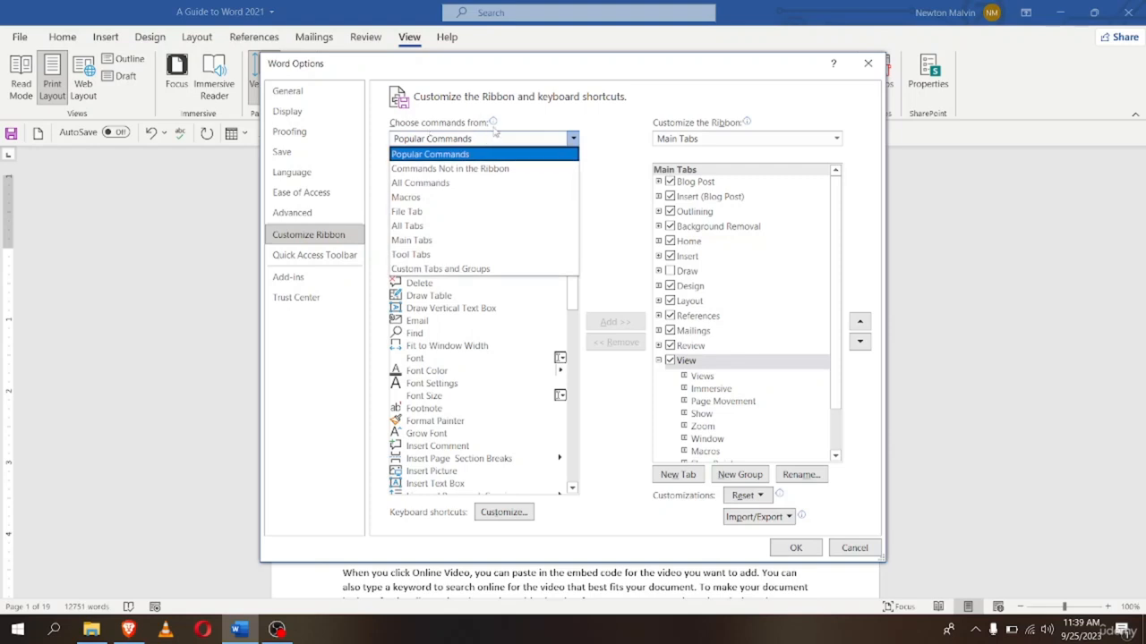
pyautogui.press('Escape')
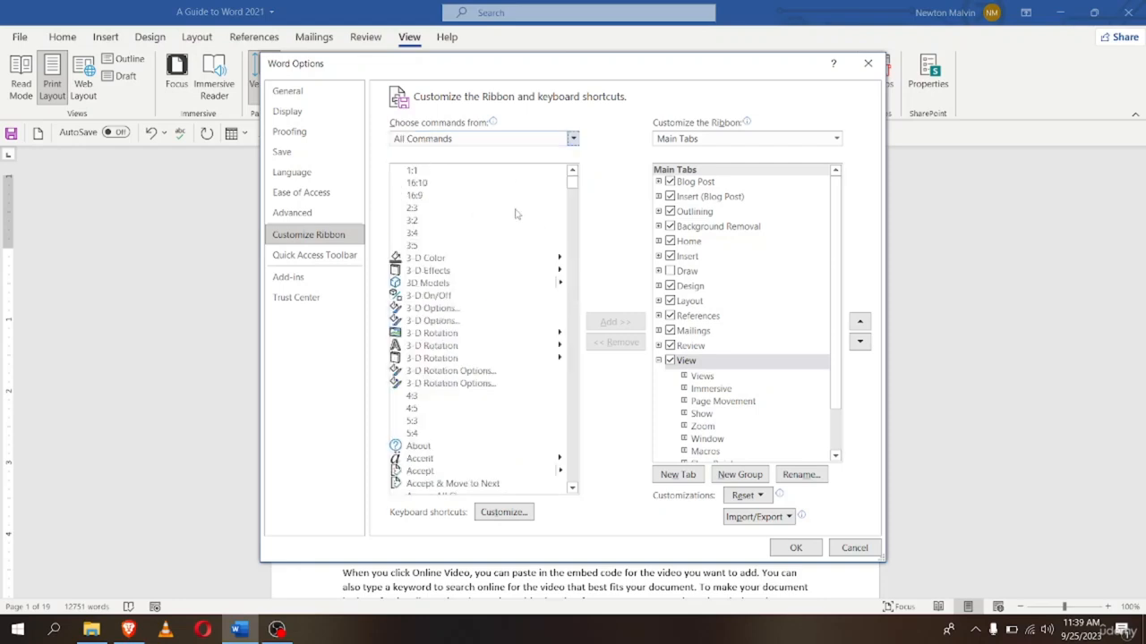
pyautogui.scroll(-9, 514, 215)
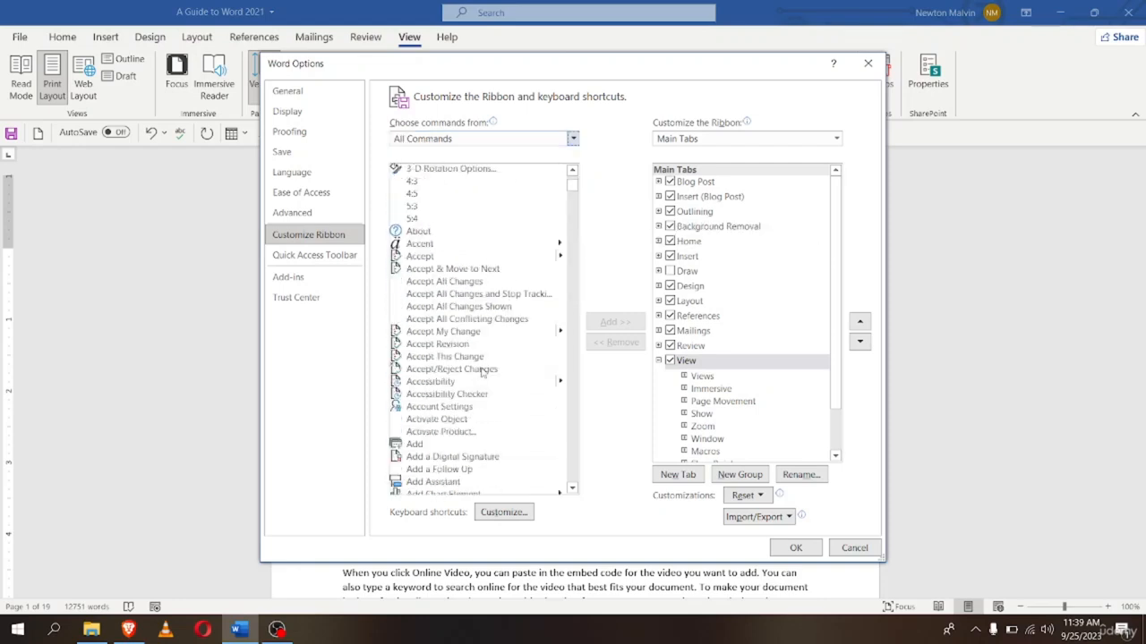
pyautogui.scroll(9, 481, 374)
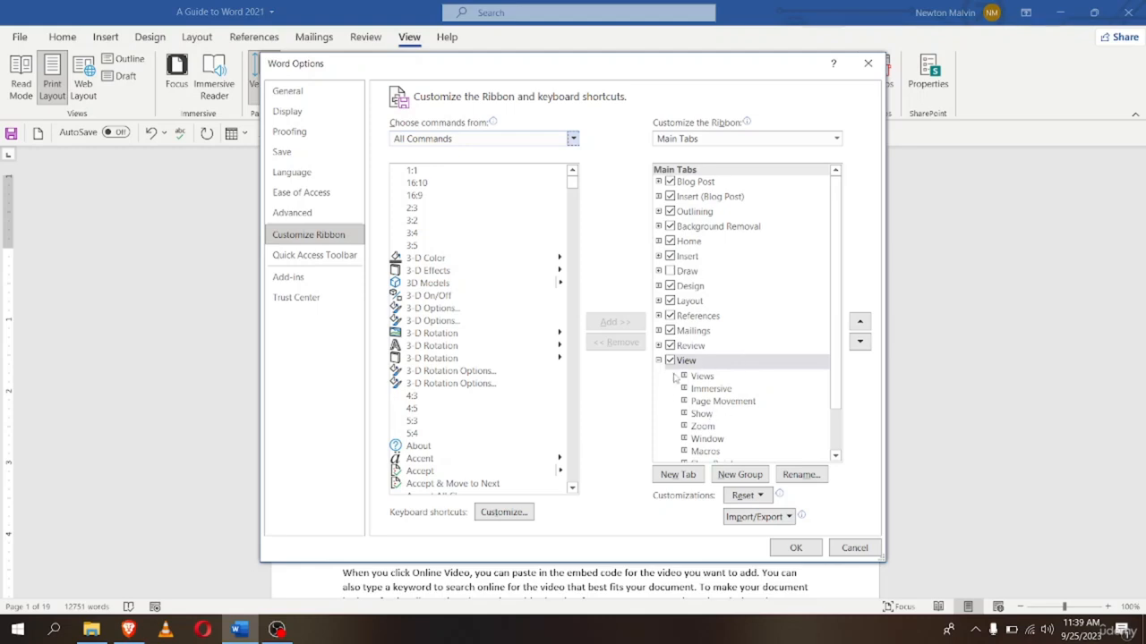
pyautogui.scroll(-1, 691, 394)
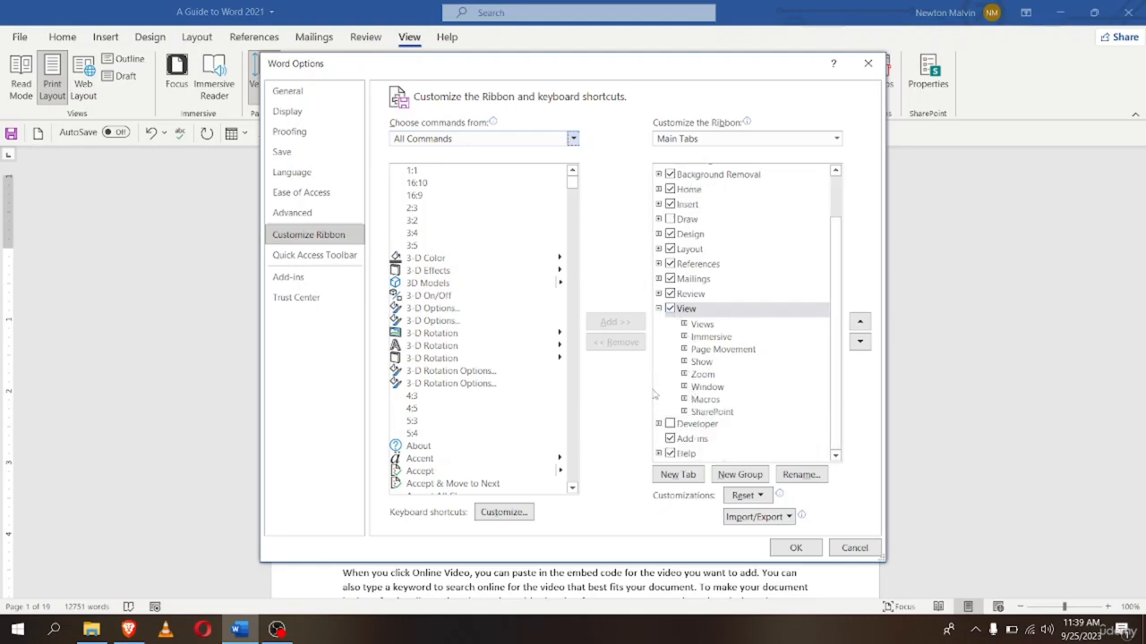
pyautogui.scroll(-6, 428, 349)
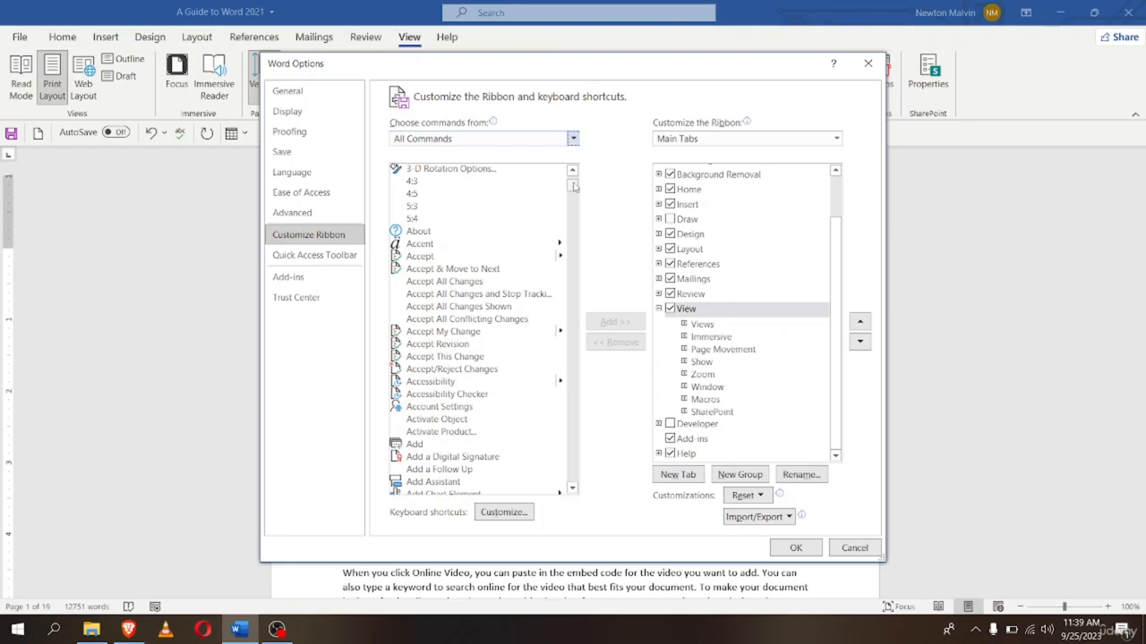
pyautogui.scroll(6, 481, 231)
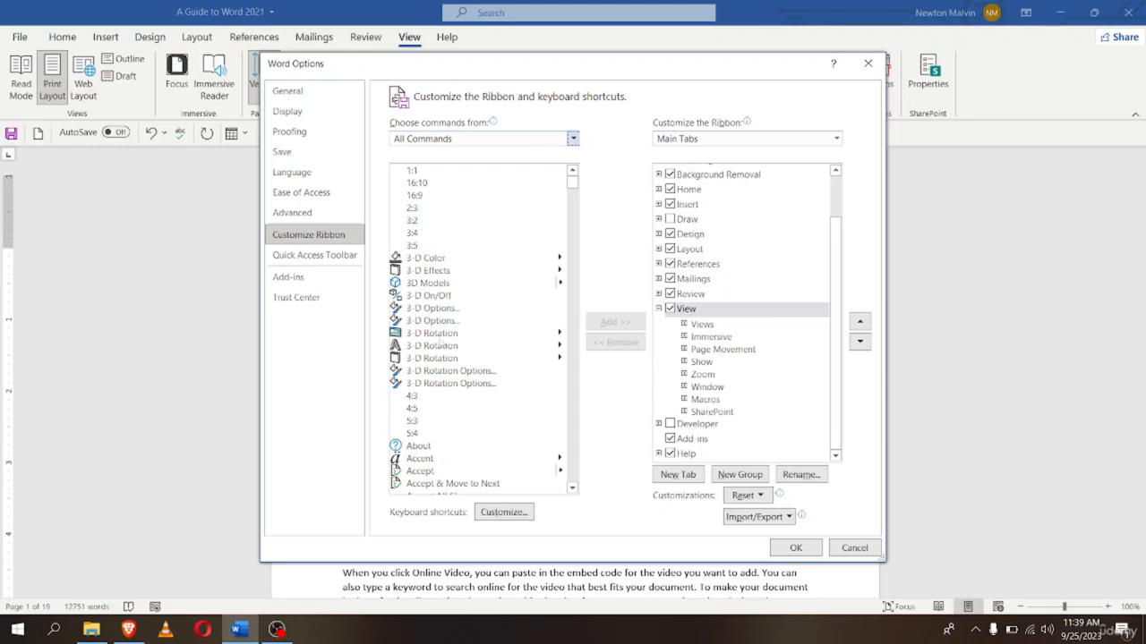
pyautogui.scroll(-4, 441, 401)
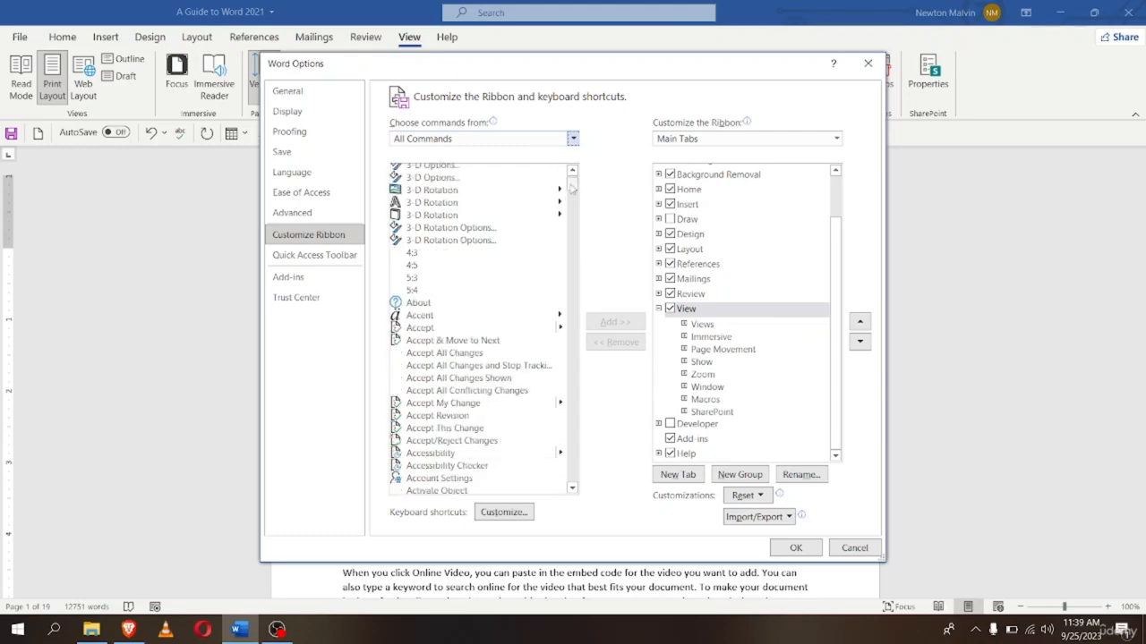
# Scroll the All Commands list down to the Switch Modes command
pyautogui.moveTo(573, 185); pyautogui.dragTo(562, 390)
pyautogui.scroll(-3, 480, 372)
pyautogui.scroll(12, 475, 363)
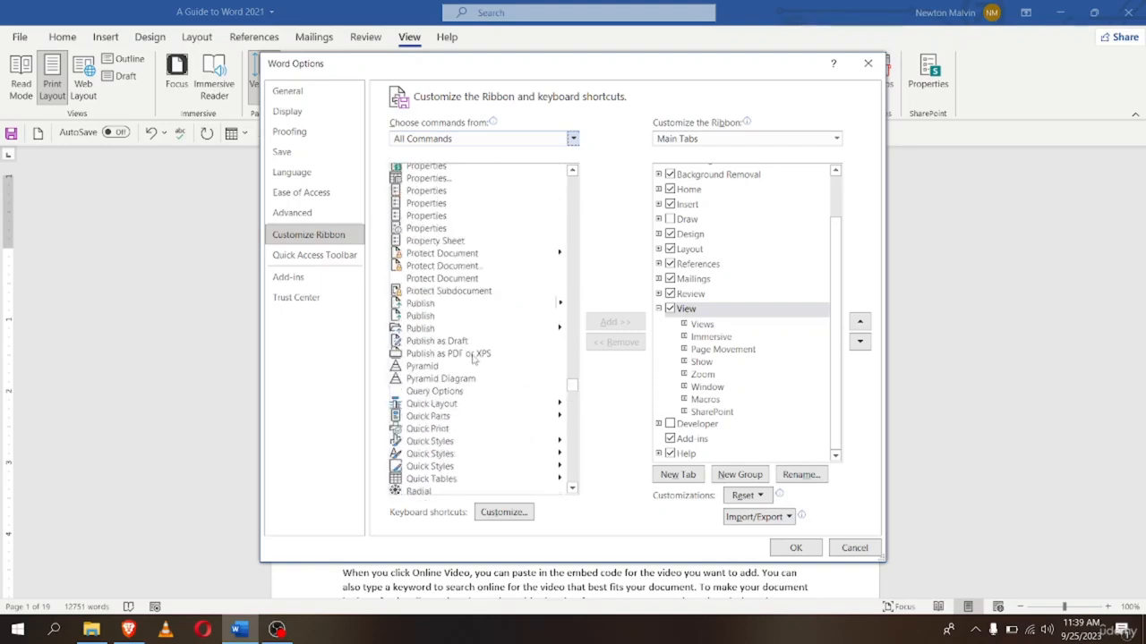
pyautogui.scroll(1, 473, 359)
pyautogui.scroll(-6, 473, 359)
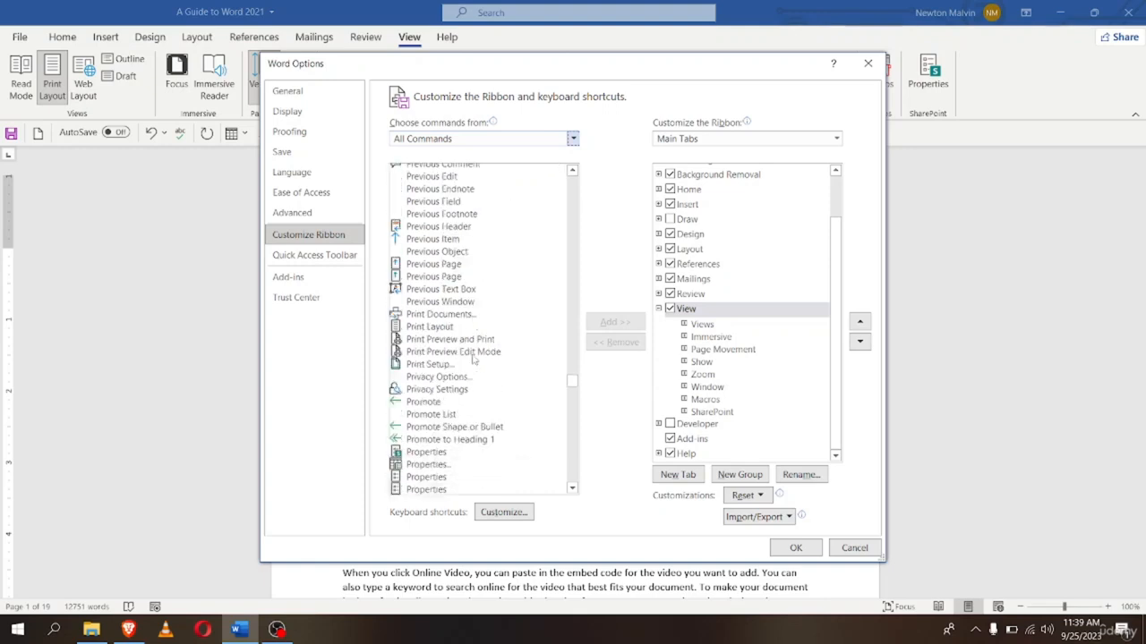
pyautogui.scroll(-10, 473, 359)
pyautogui.scroll(9, 474, 359)
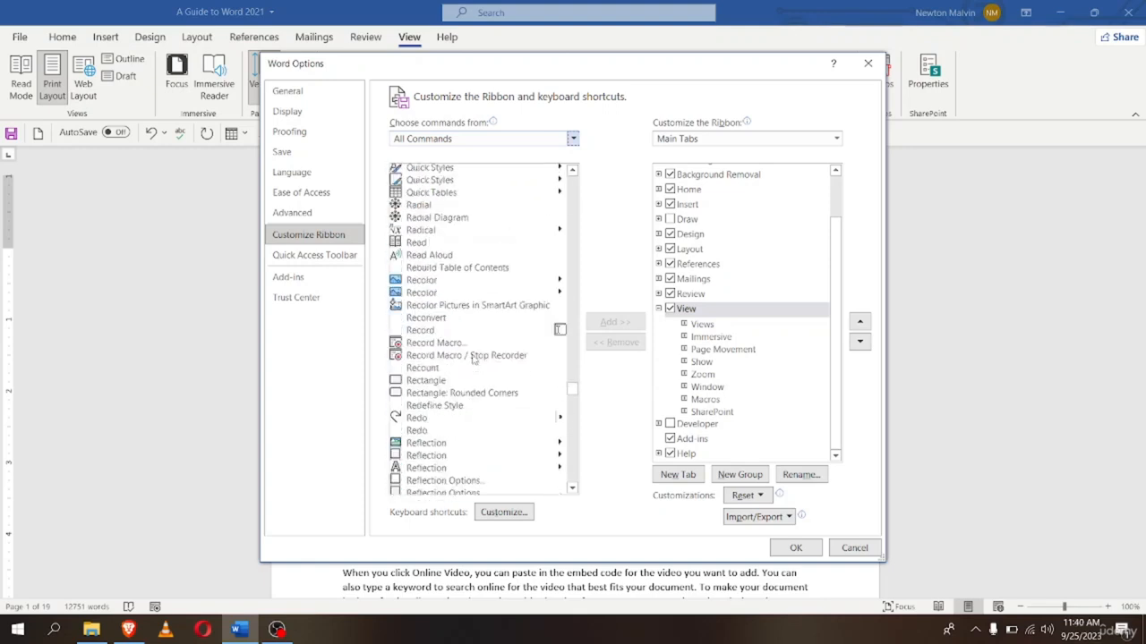
pyautogui.scroll(3, 473, 359)
pyautogui.scroll(-15, 474, 359)
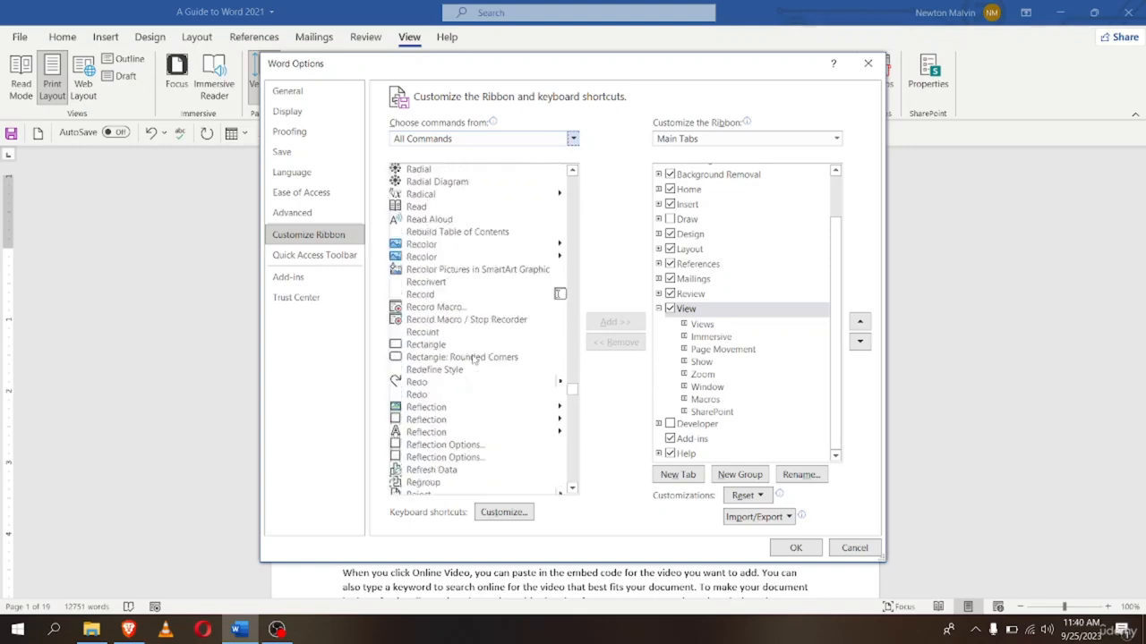
pyautogui.scroll(-20, 474, 358)
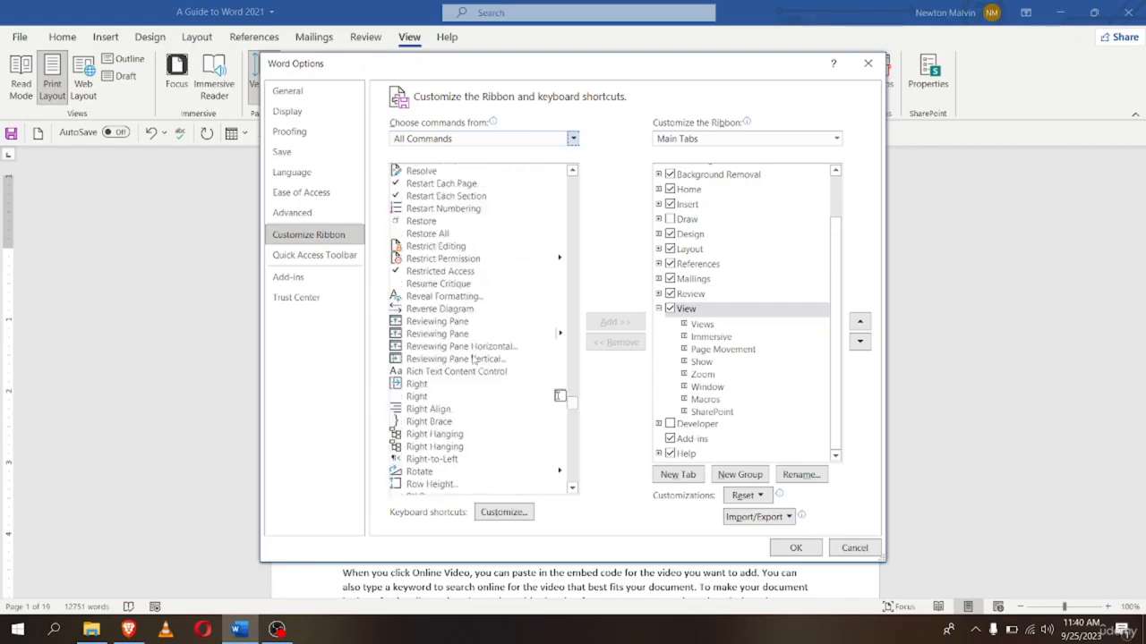
pyautogui.scroll(-8, 474, 359)
pyautogui.scroll(11, 474, 359)
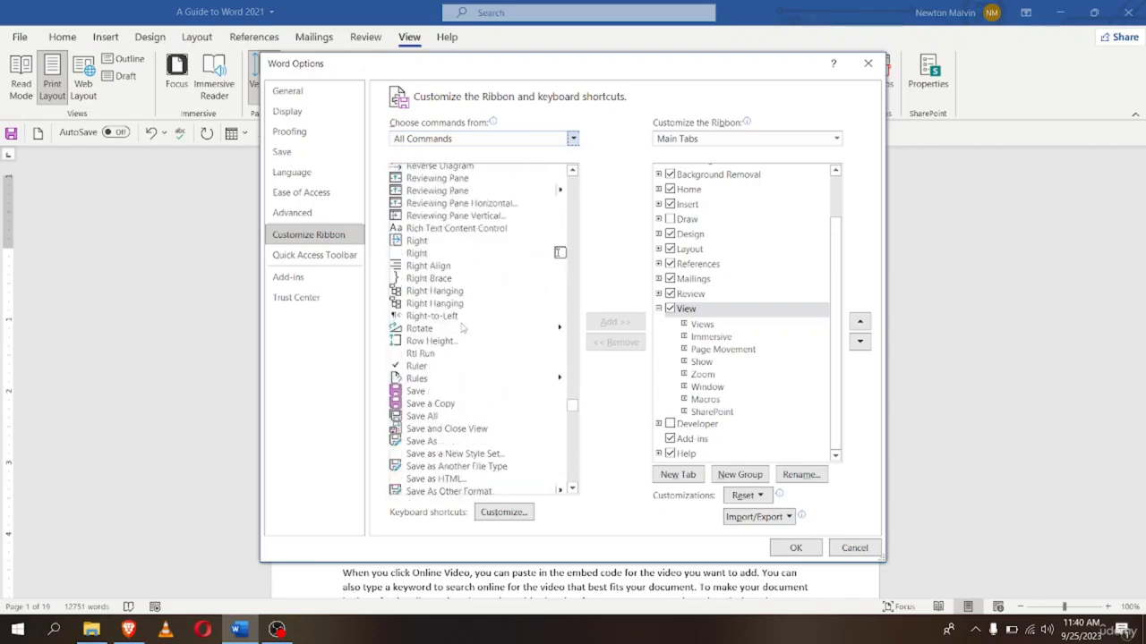
pyautogui.scroll(-9, 438, 342)
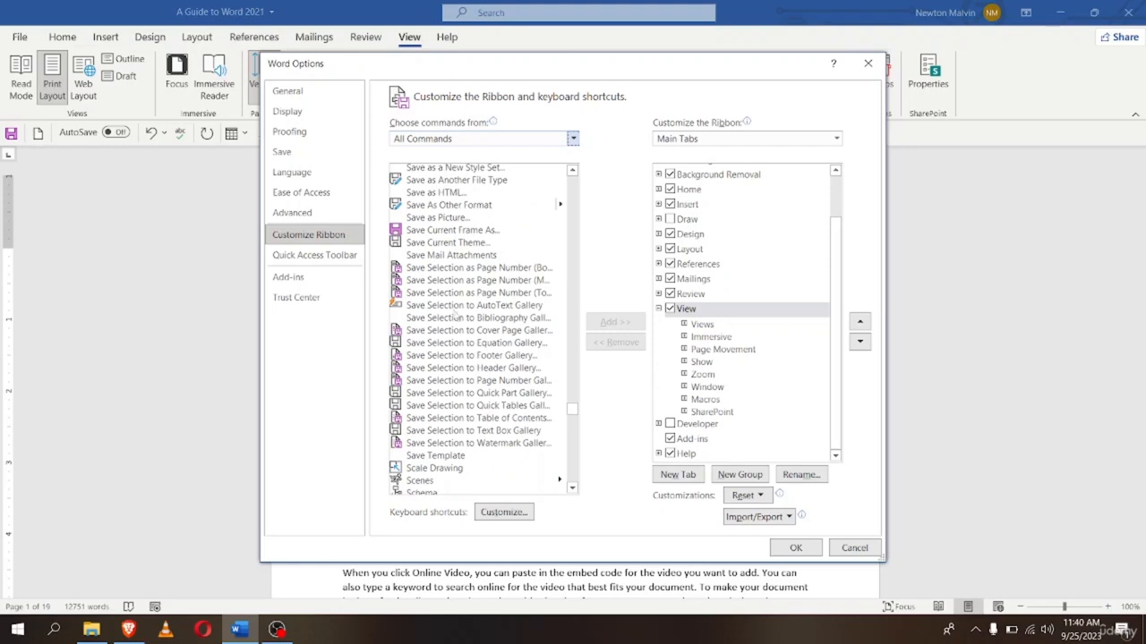
pyautogui.scroll(-8, 462, 308)
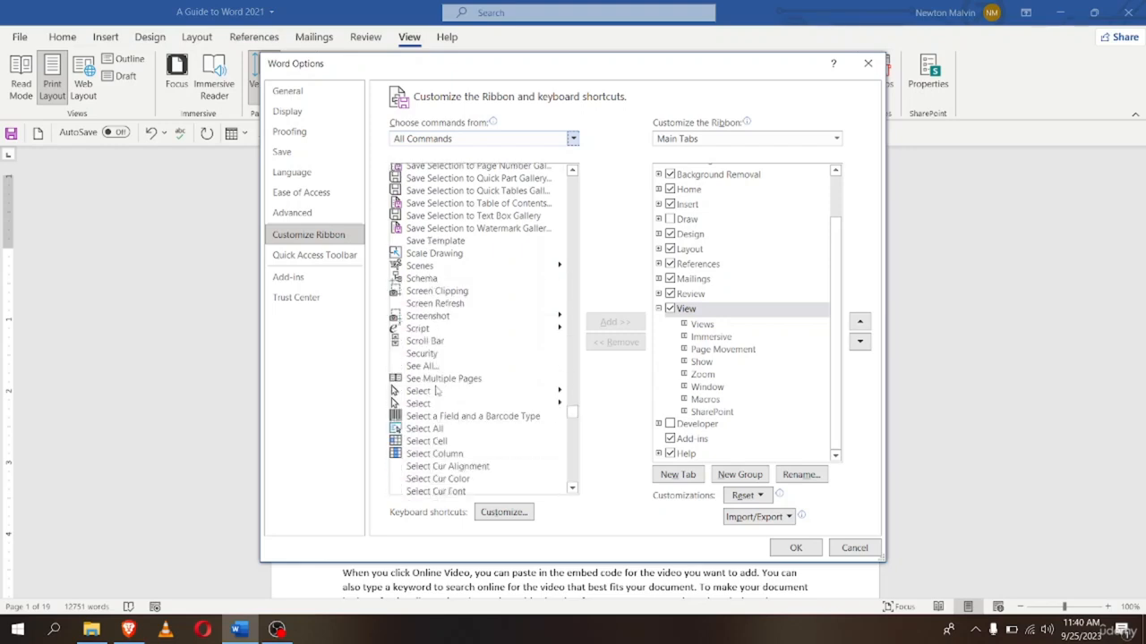
pyautogui.scroll(-20, 443, 405)
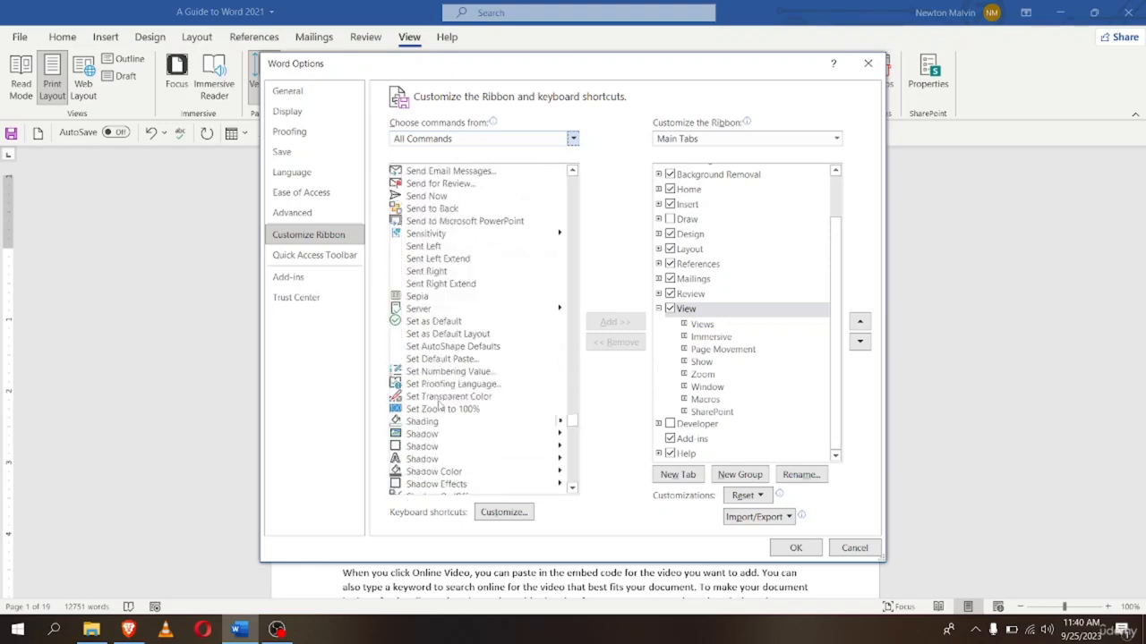
pyautogui.scroll(-20, 446, 405)
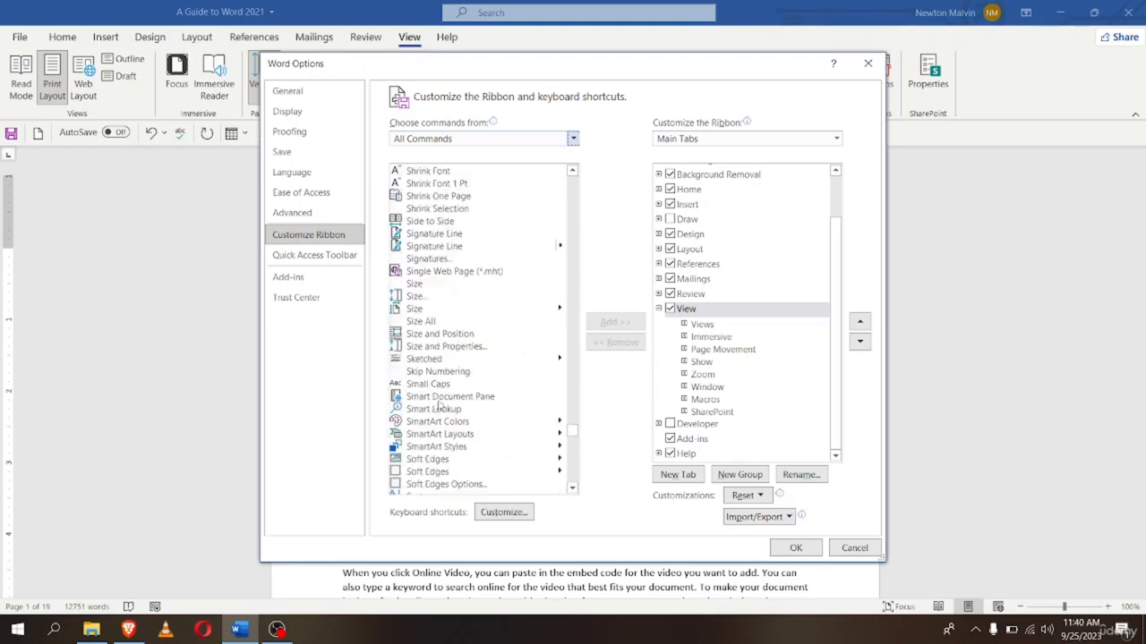
pyautogui.scroll(-20, 438, 405)
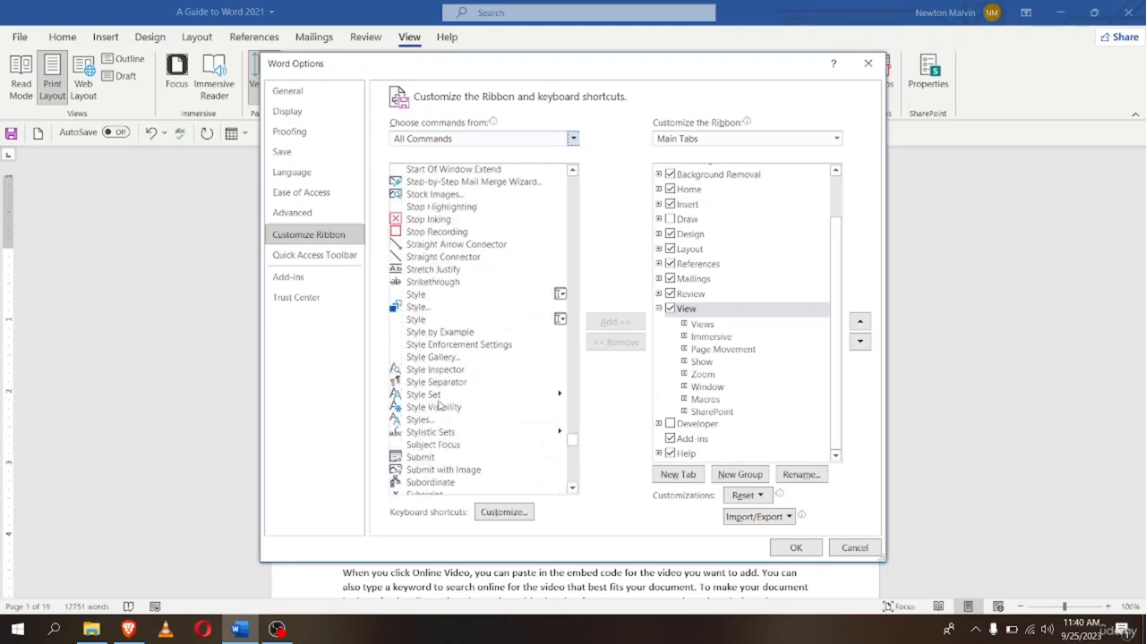
pyautogui.scroll(-6, 439, 405)
pyautogui.scroll(5, 440, 405)
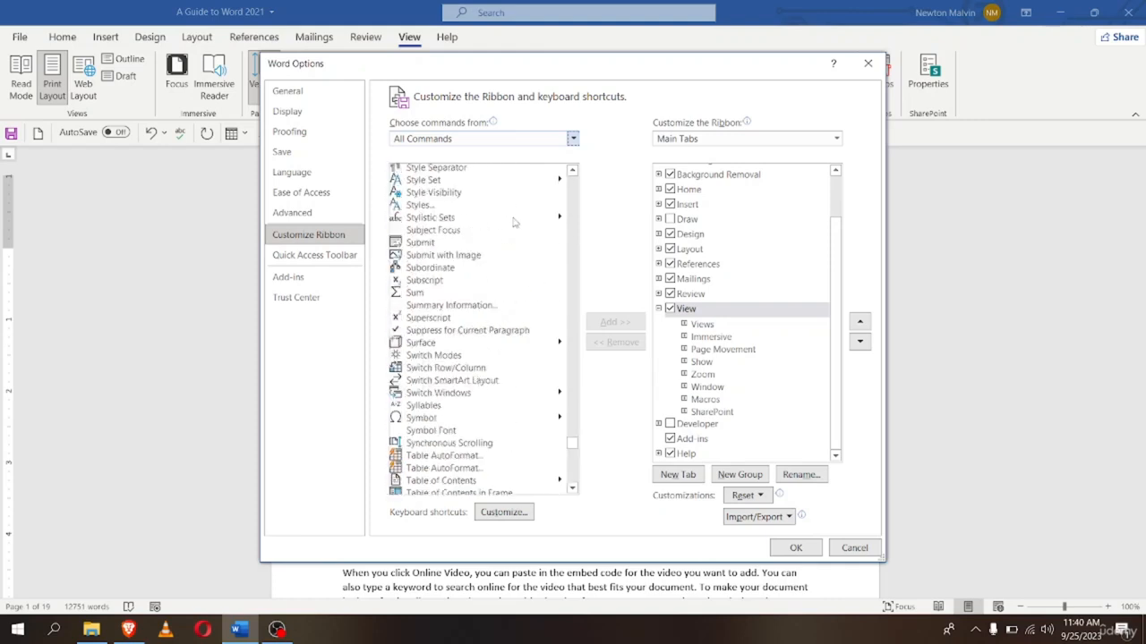
pyautogui.click(450, 356)
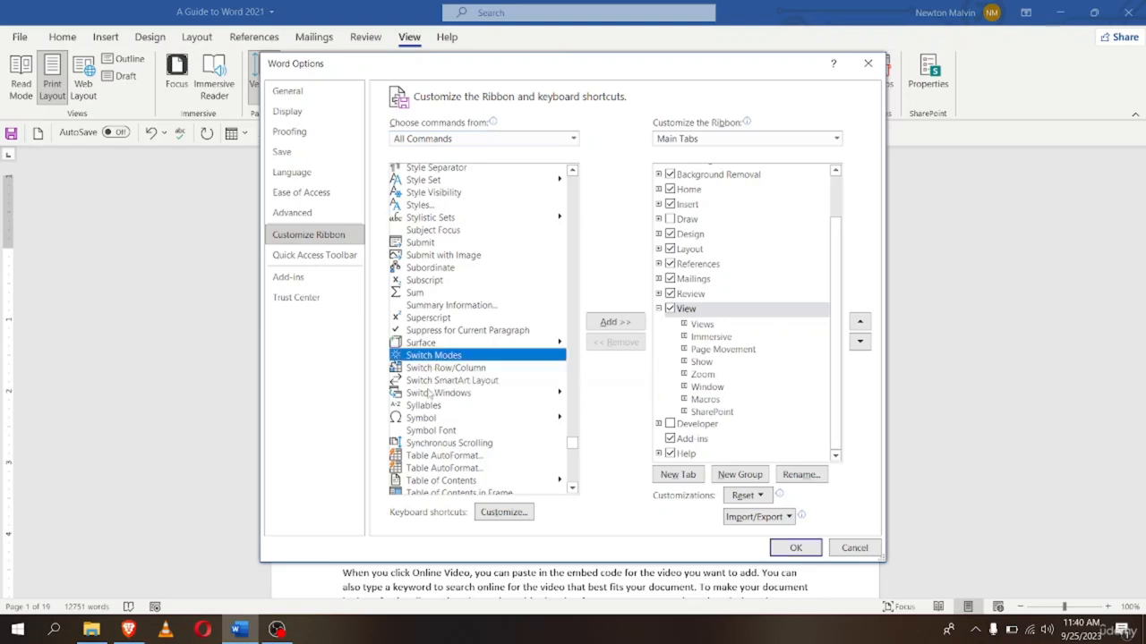
pyautogui.click(613, 323)
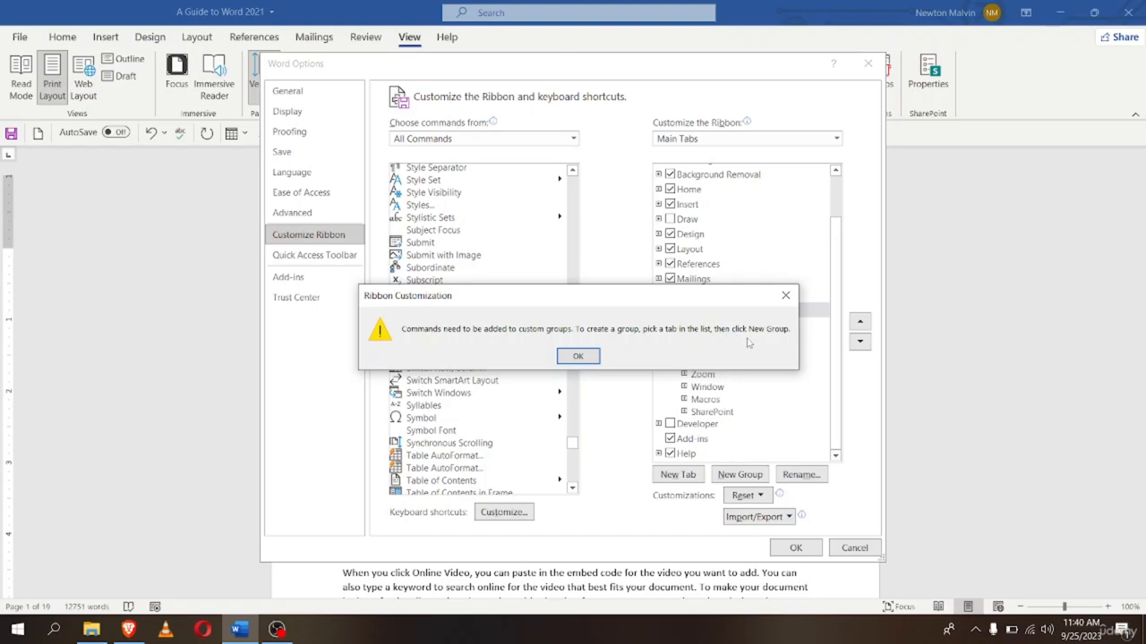
pyautogui.click(591, 357)
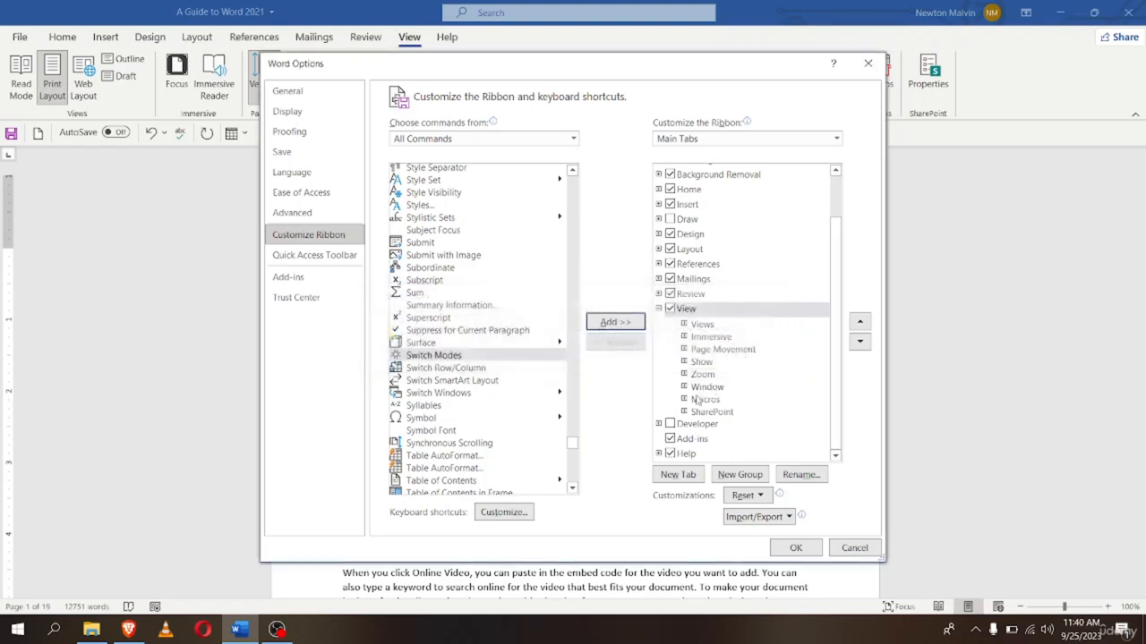
# Add a new group under the View tab and rename it 'Switch Modes'
pyautogui.click(741, 482)
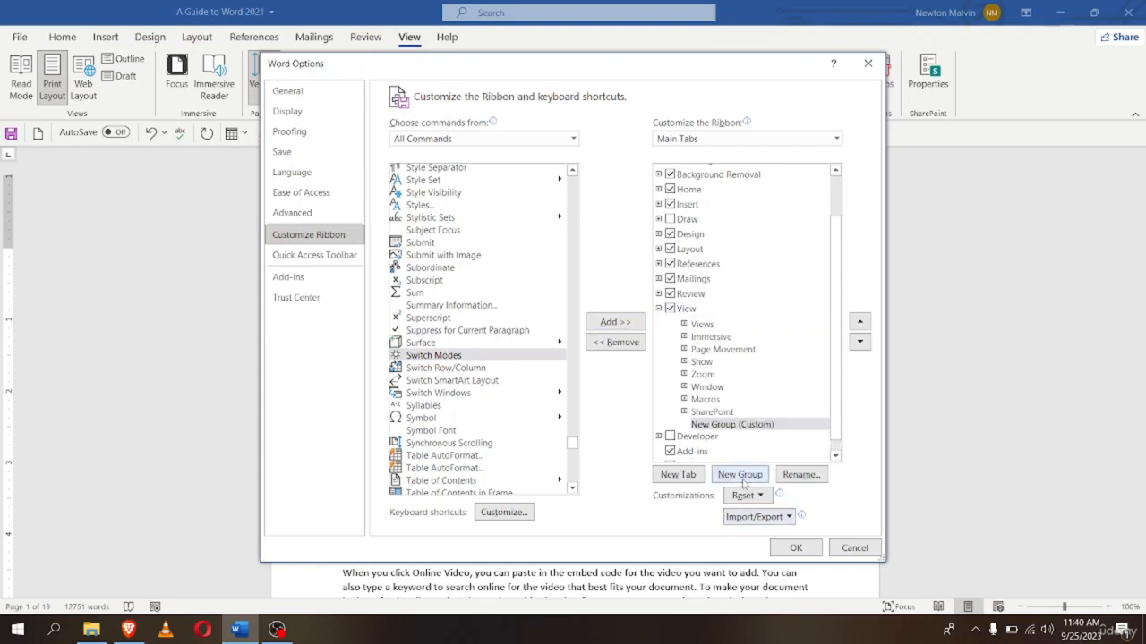
pyautogui.rightClick(722, 428)
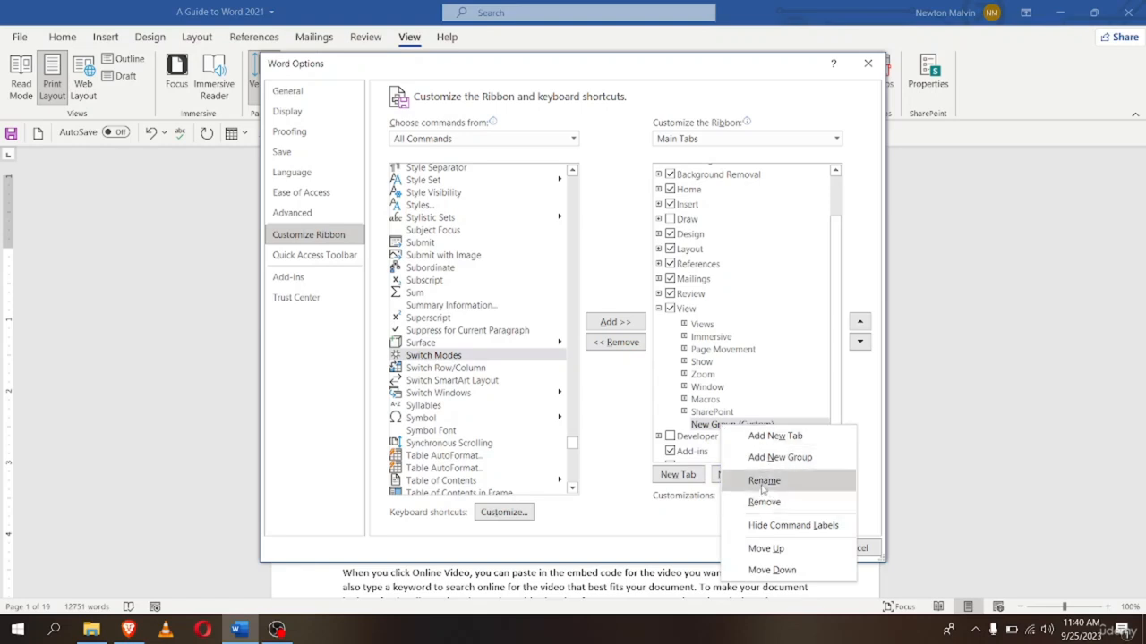
pyautogui.rightClick(732, 429)
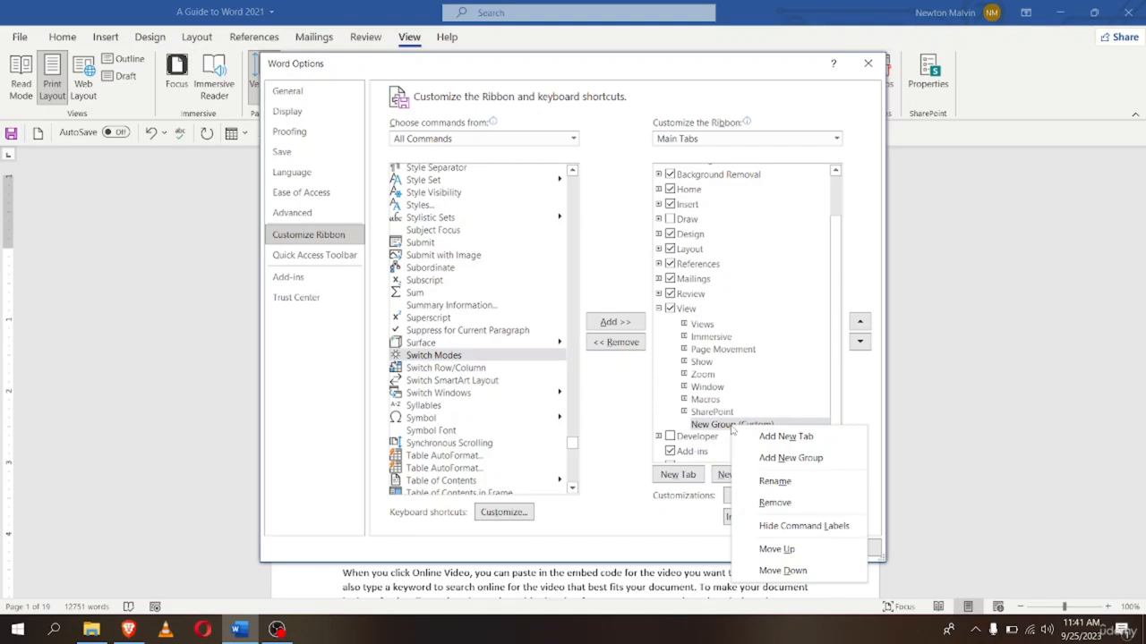
pyautogui.click(801, 484)
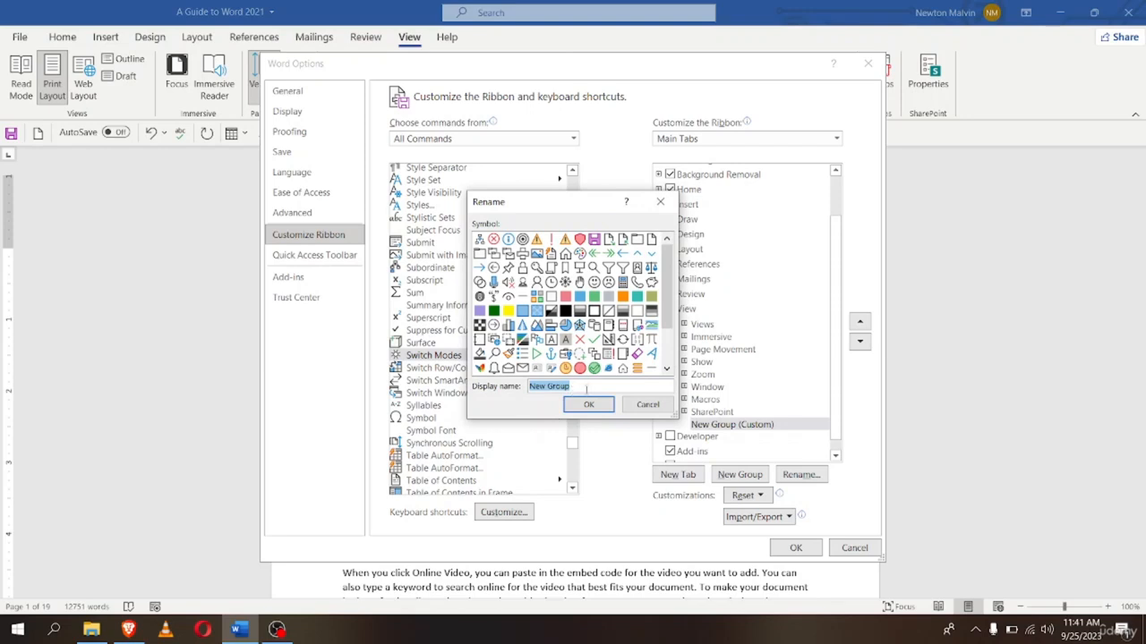
pyautogui.press('BackSpace')
pyautogui.write('Switch Modes')
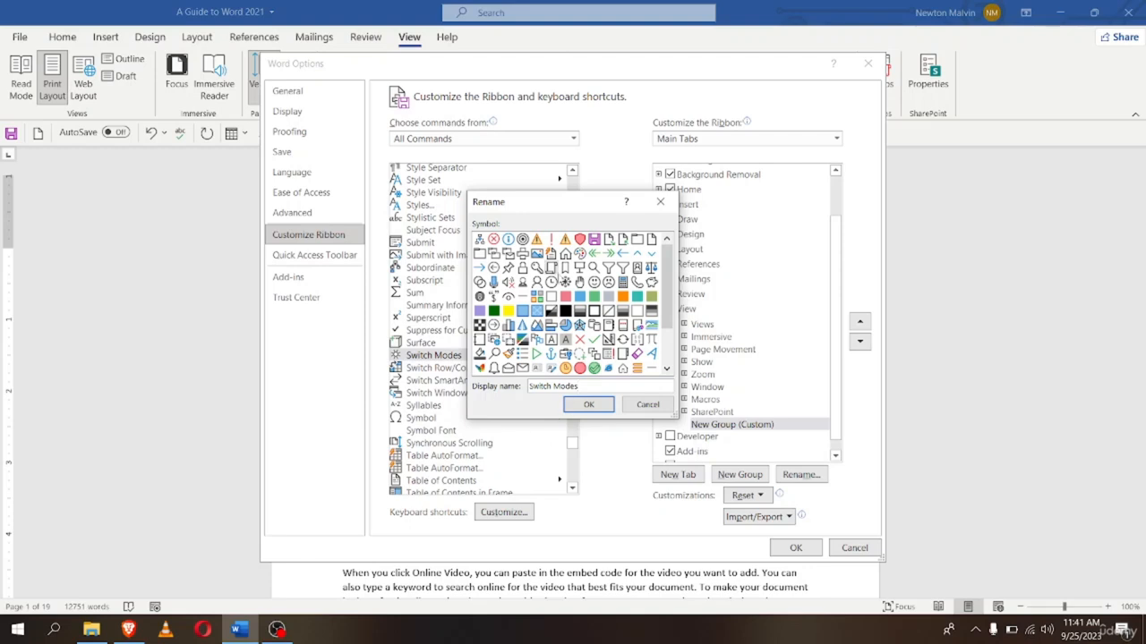
pyautogui.scroll(-2, 537, 304)
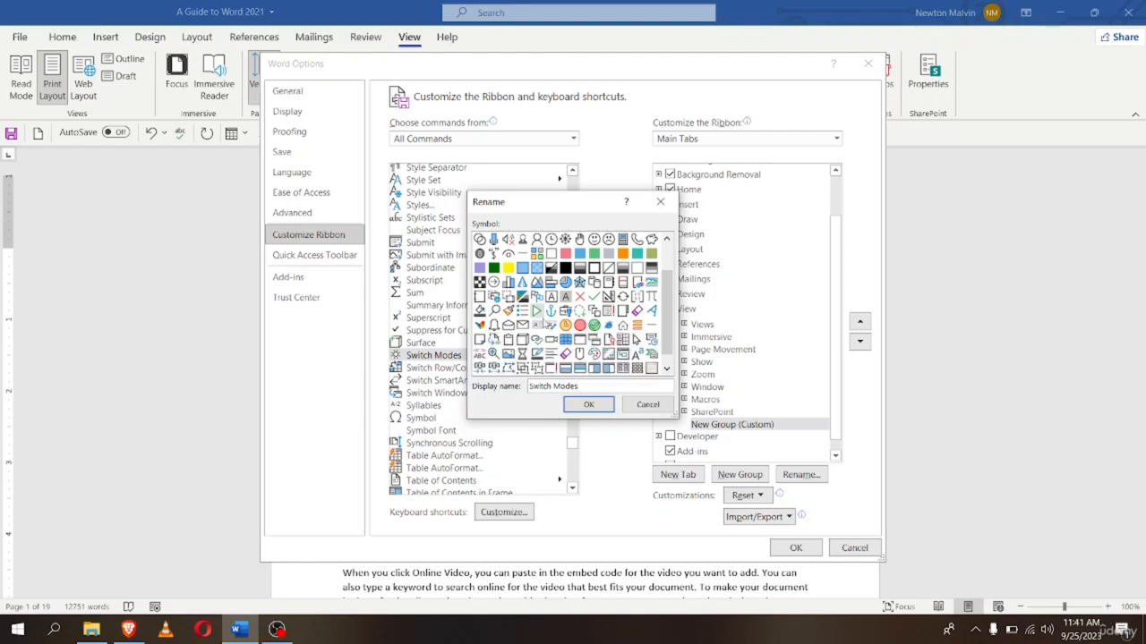
pyautogui.scroll(2, 537, 313)
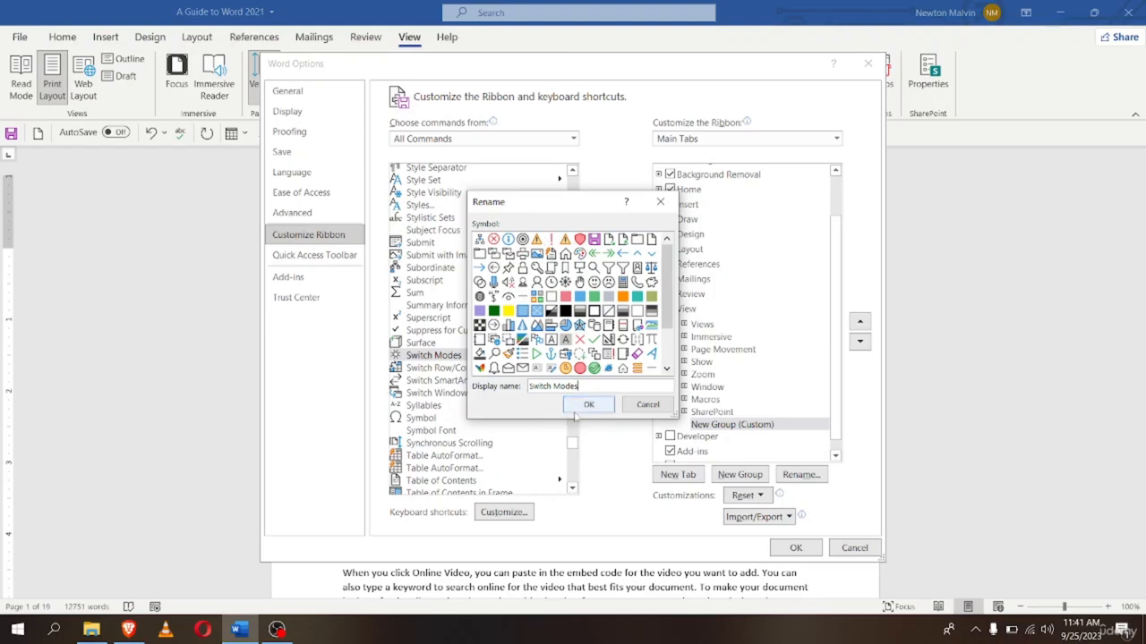
pyautogui.click(584, 408)
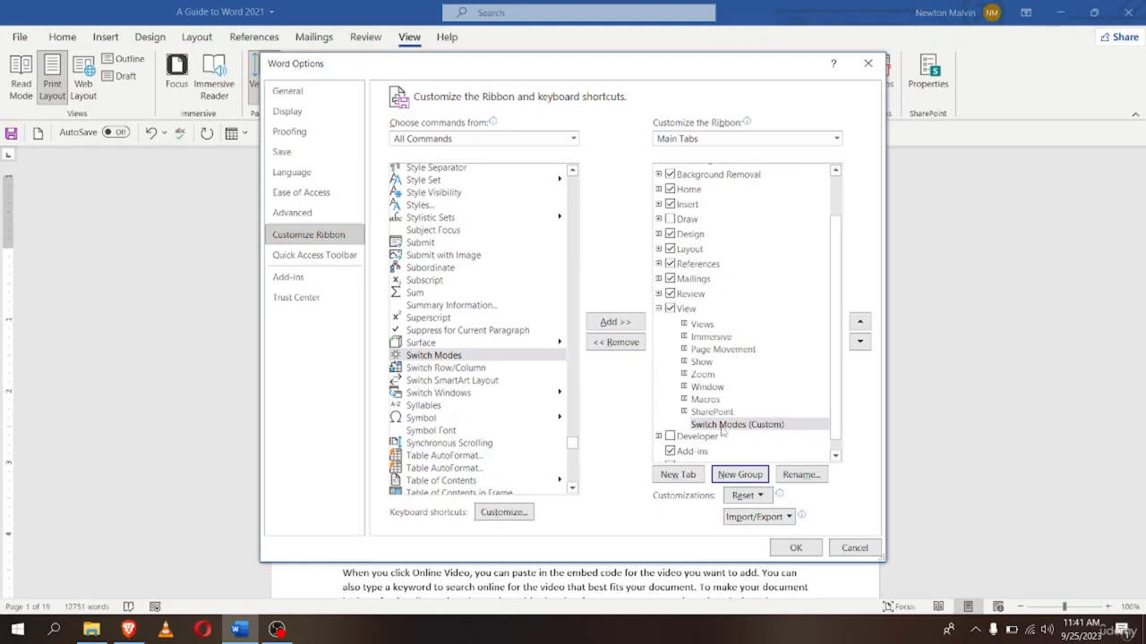
# Add the Switch Modes command to the Switch Modes (Custom) group and confirm with OK
pyautogui.scroll(-1, 716, 433)
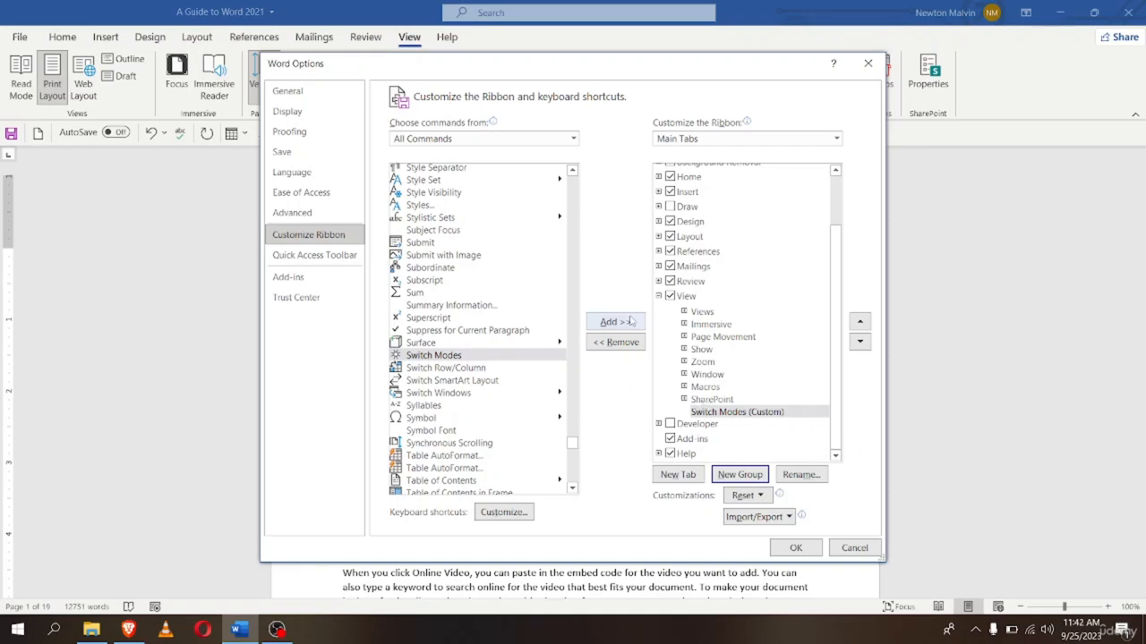
pyautogui.click(421, 355)
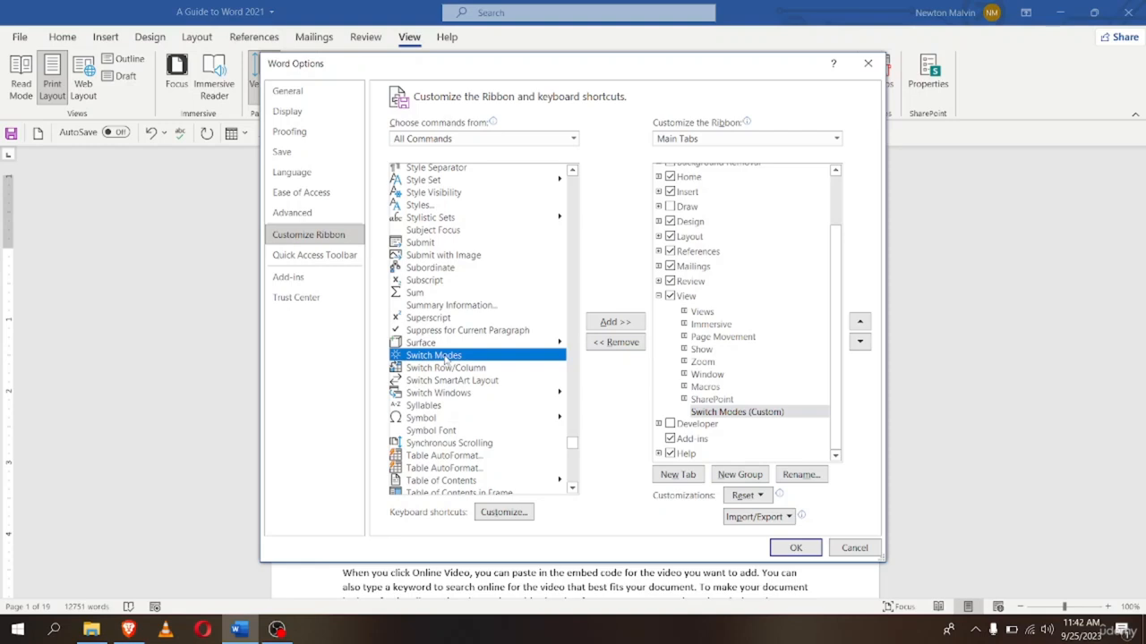
pyautogui.click(615, 322)
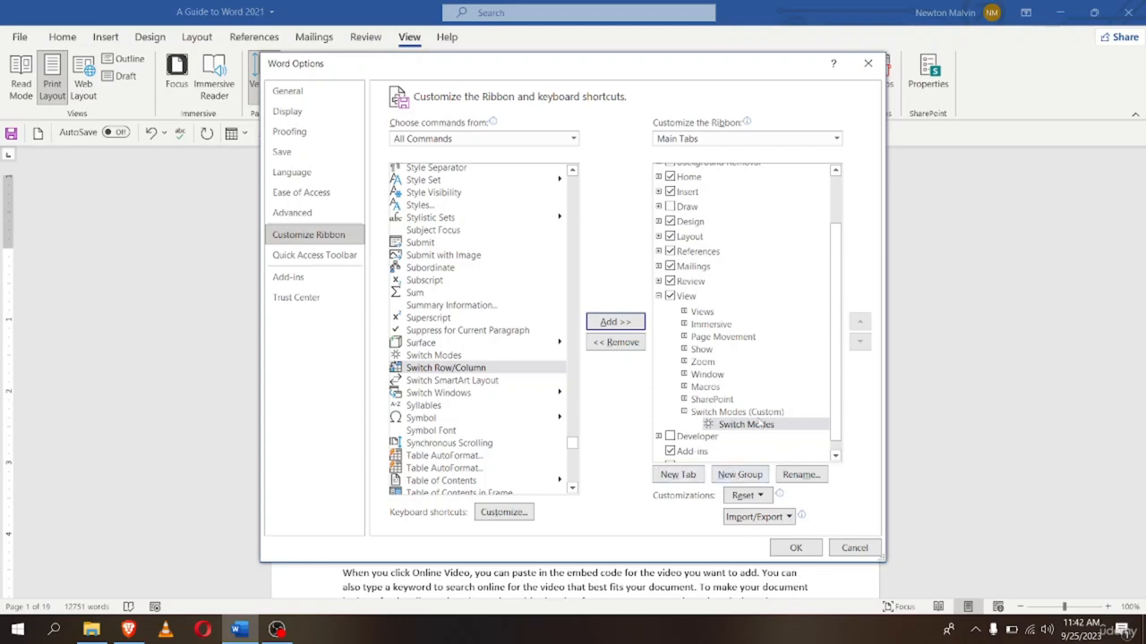
pyautogui.click(794, 550)
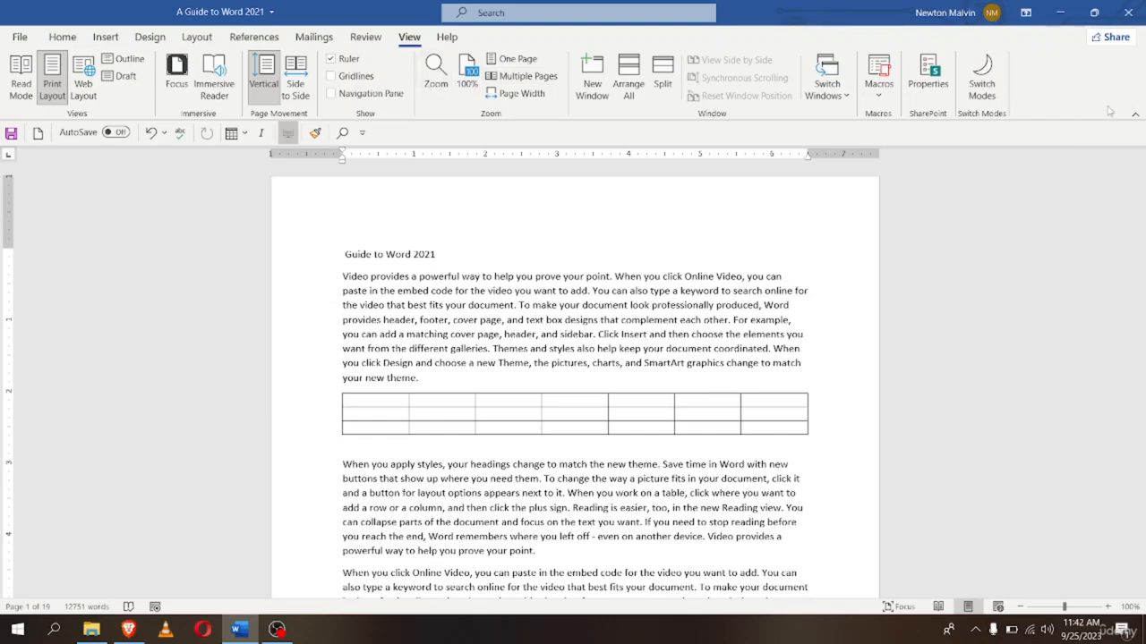
# Turn the page dark with the new Switch Modes button and scroll through the document
pyautogui.click(996, 87)
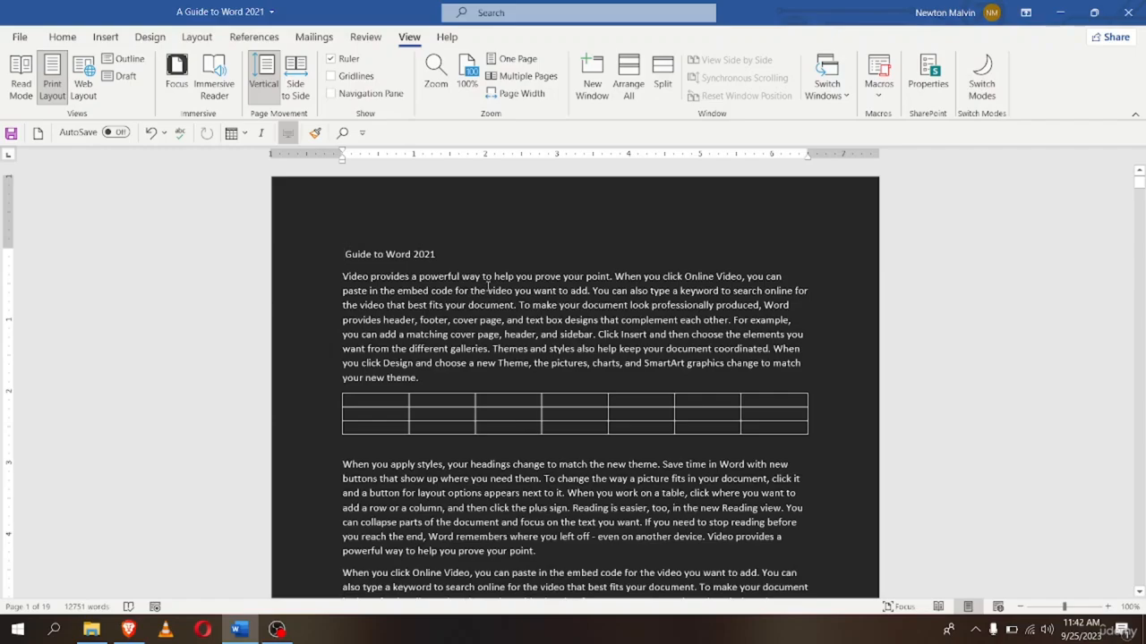
pyautogui.scroll(-20, 488, 284)
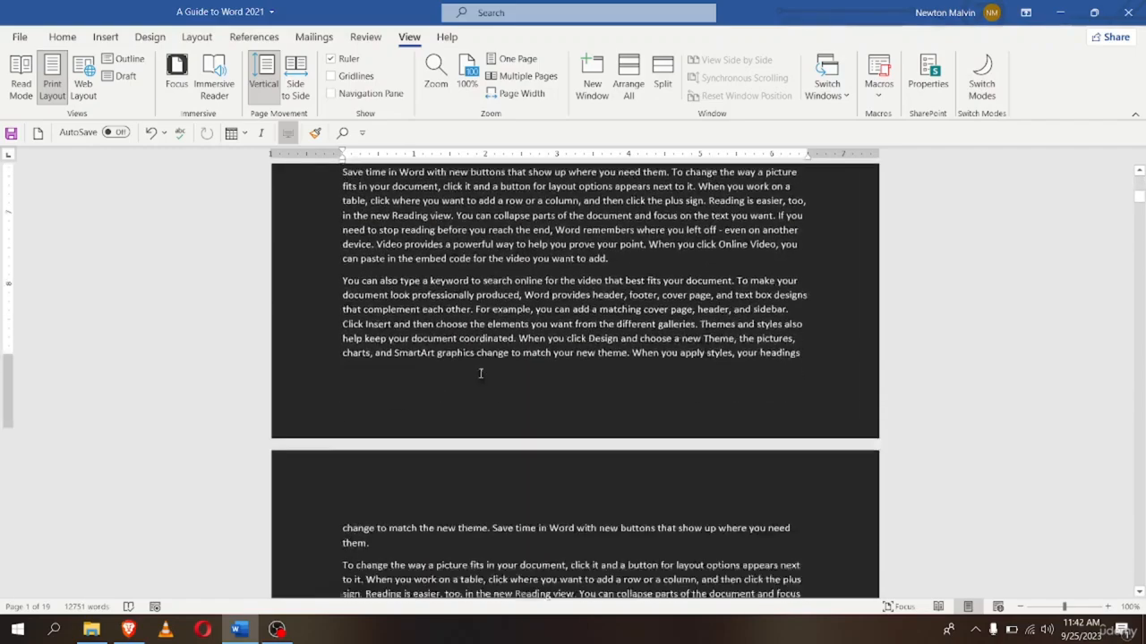
pyautogui.scroll(-15, 501, 378)
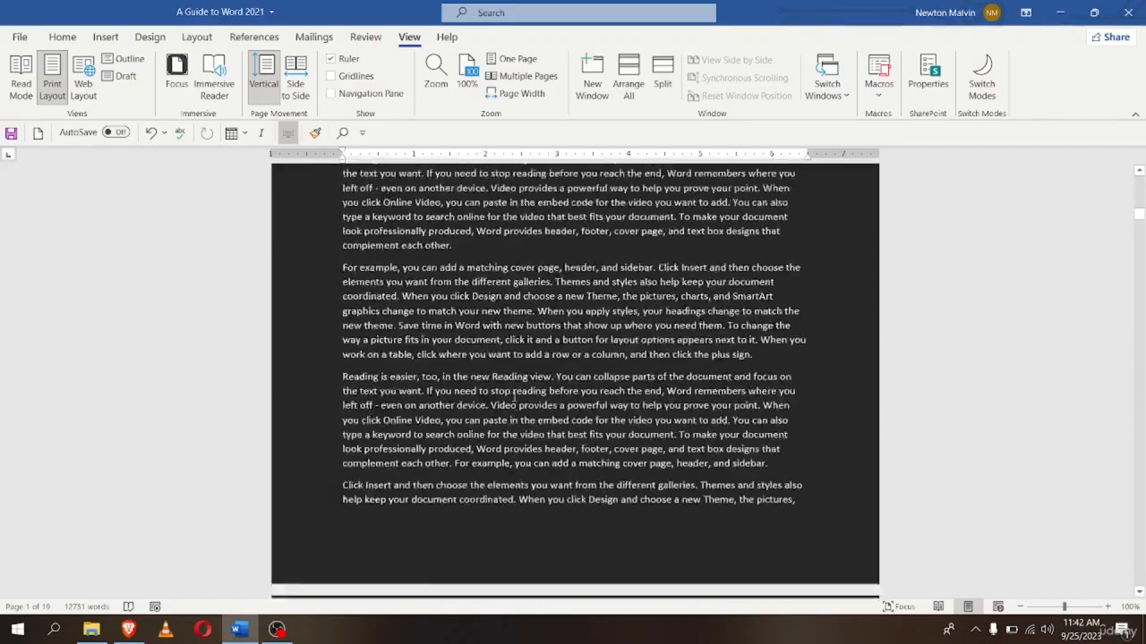
pyautogui.scroll(15, 512, 396)
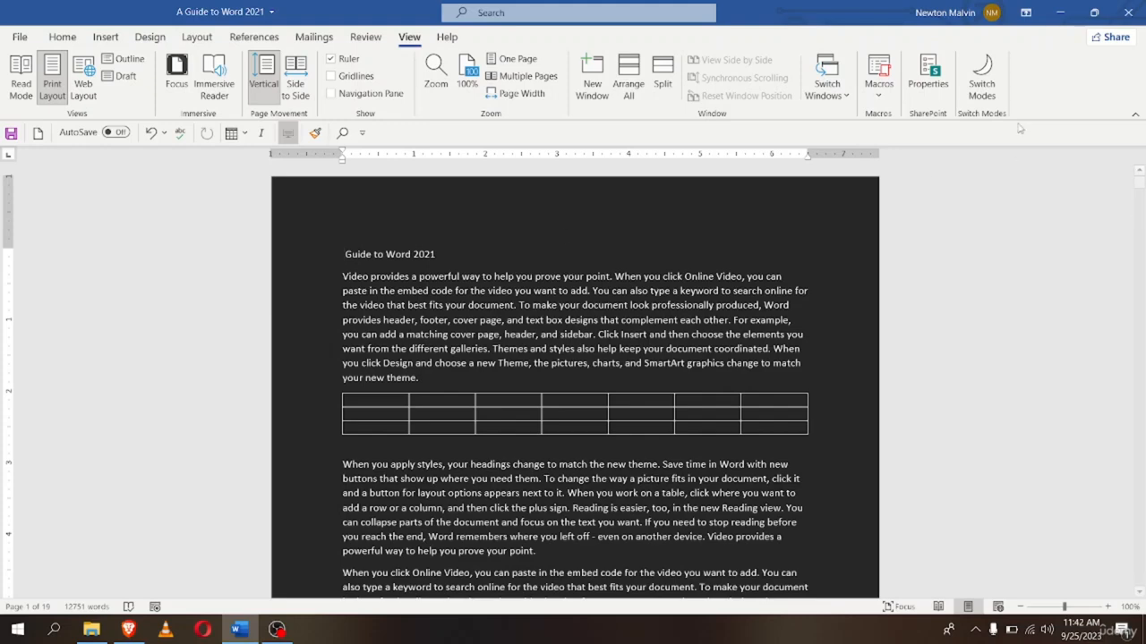
# Toggle Switch Modes off to restore the white page
pyautogui.click(982, 79)
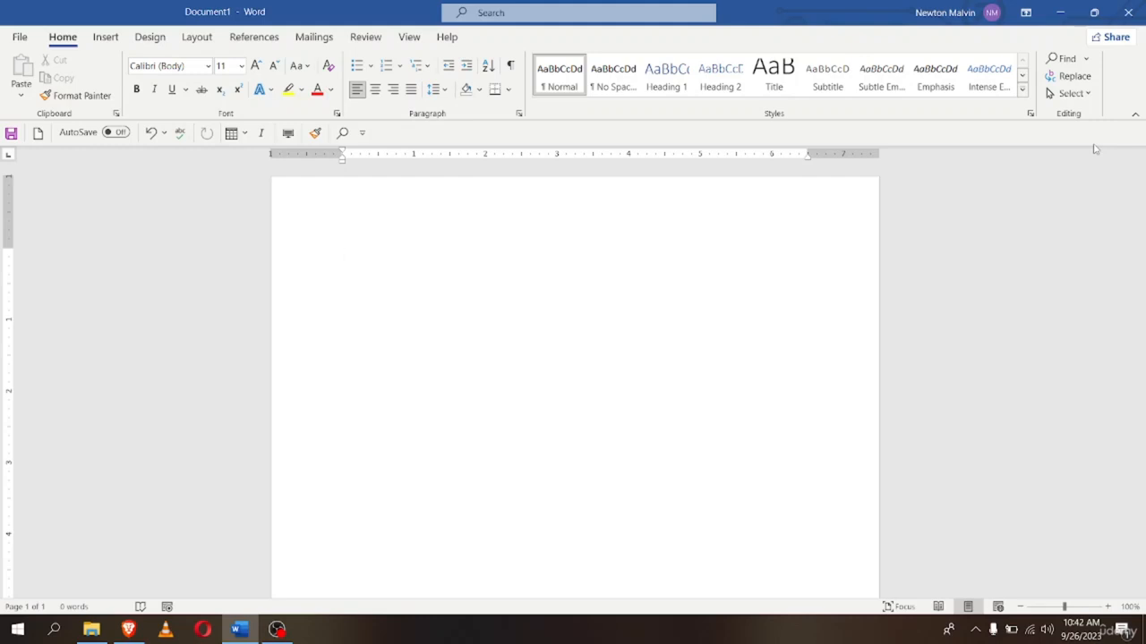
# Type 'This is a very powerful line.' and select the word 'line'
pyautogui.write('This is a very powerful line.')
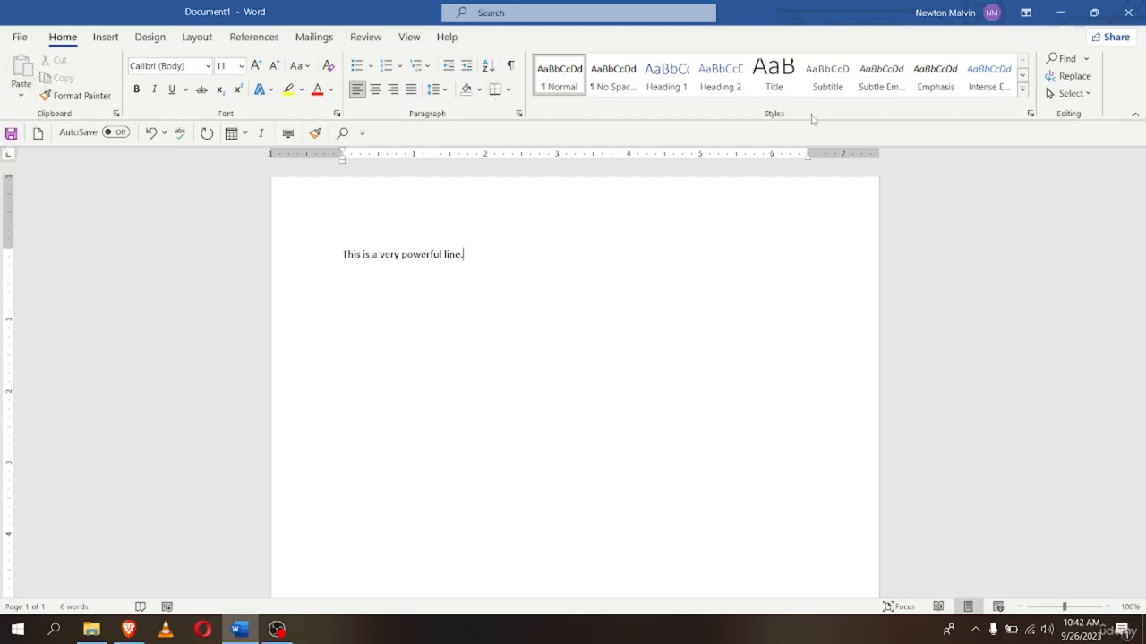
pyautogui.doubleClick(454, 257)
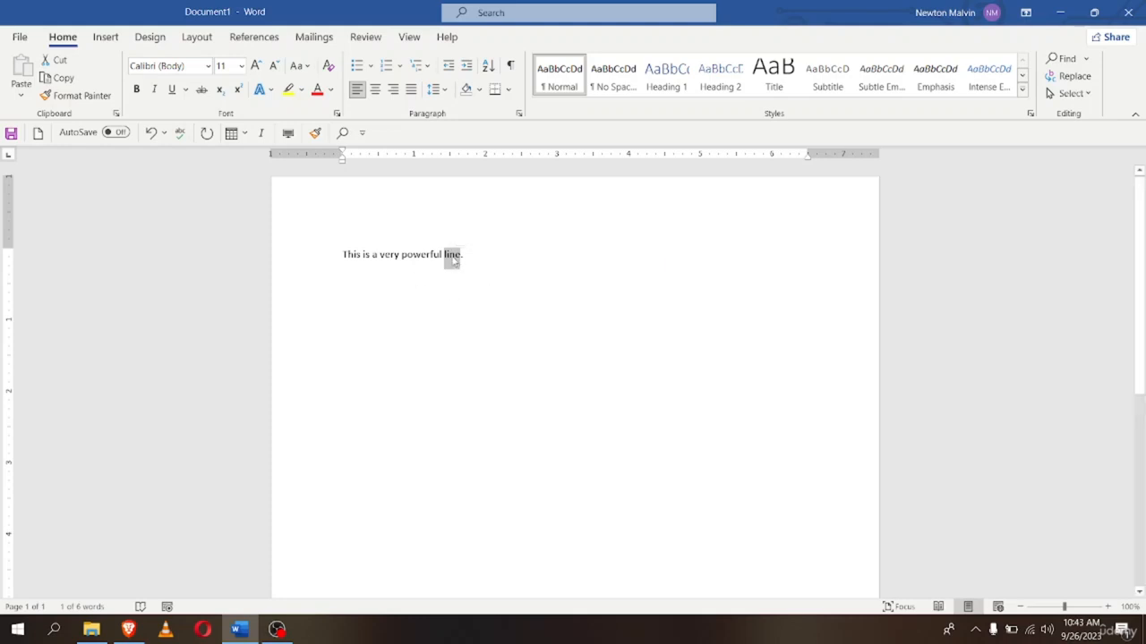
pyautogui.click(462, 256)
pyautogui.doubleClick(455, 255)
pyautogui.click(460, 256)
pyautogui.doubleClick(454, 257)
pyautogui.moveTo(455, 260)
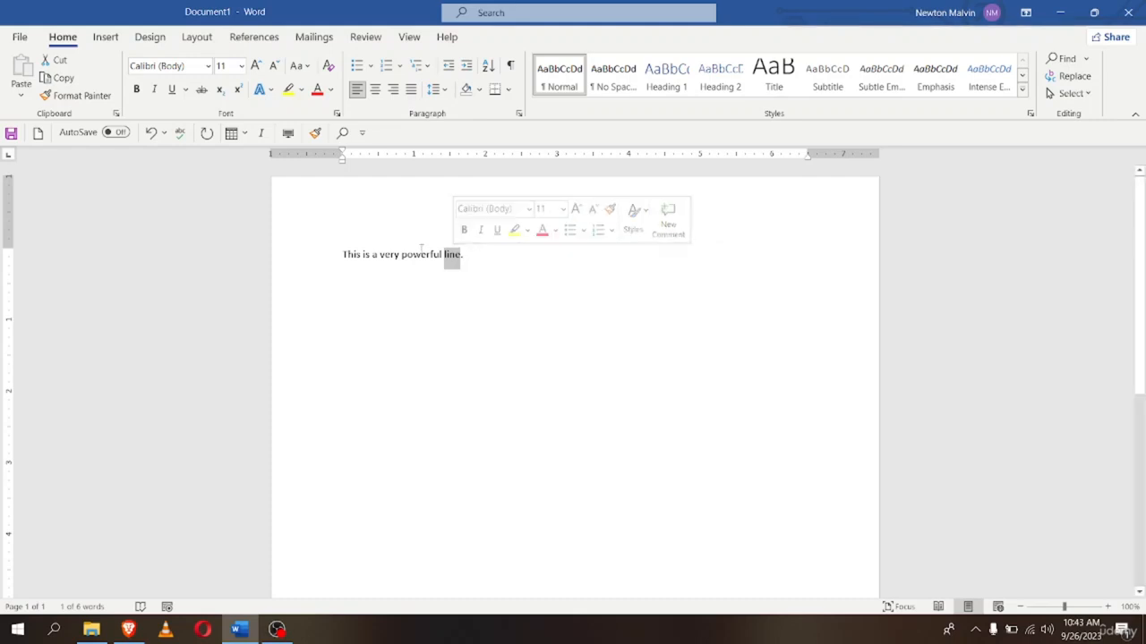
# Append 'New Sentence.' to the first line, then start a new paragraph reading 'Hellow World.'
pyautogui.click(446, 265)
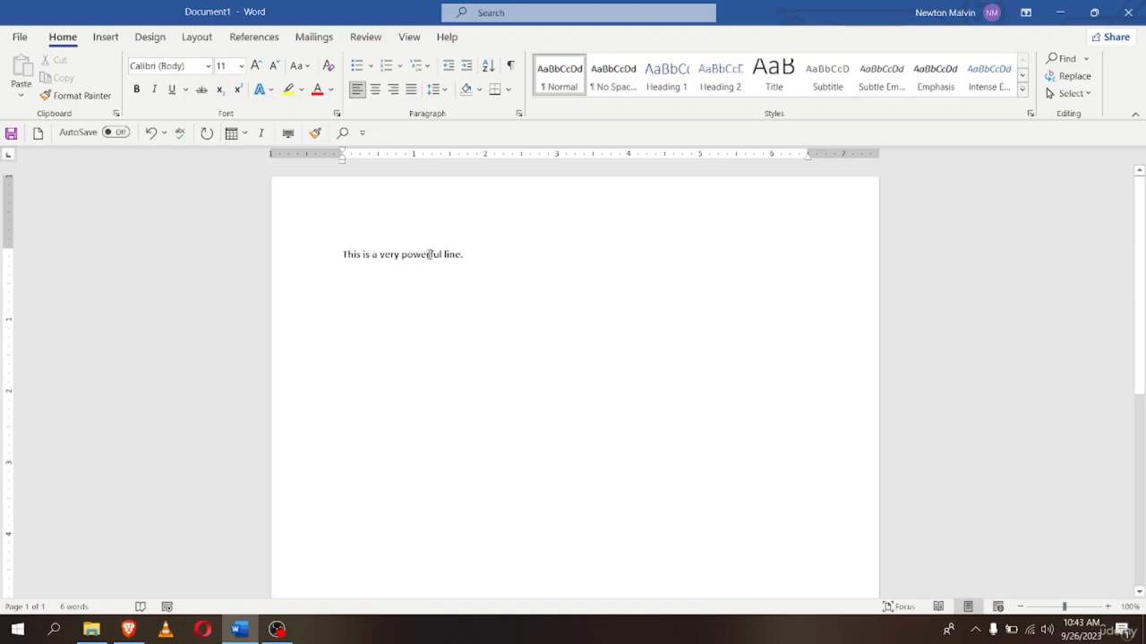
pyautogui.click(473, 257)
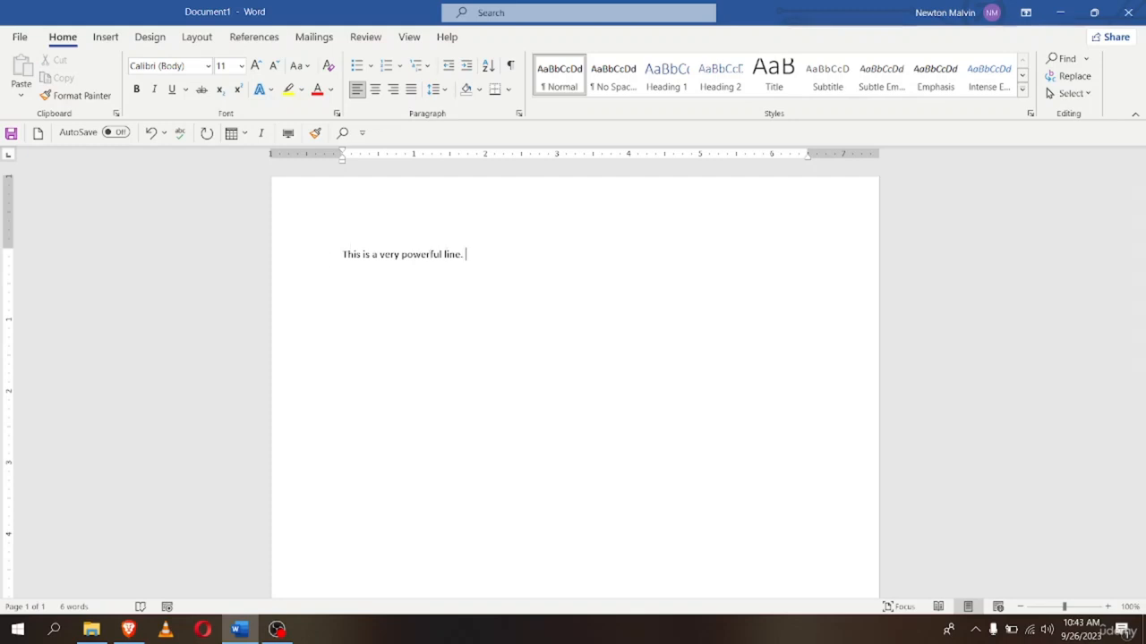
pyautogui.write('New Sentence . New')
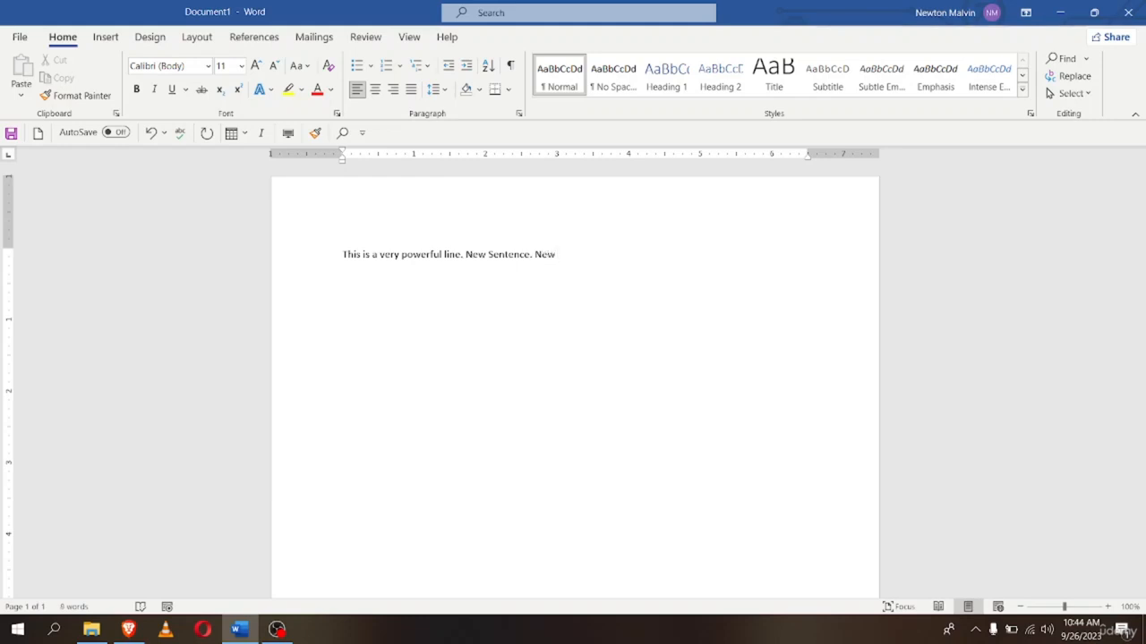
pyautogui.write(' te')
pyautogui.write('xt')
pyautogui.write('. ')
pyautogui.write('M')
pyautogui.write('a')
pyautogui.write('rkrt')
pyautogui.hotkey('ctrl', 'z')
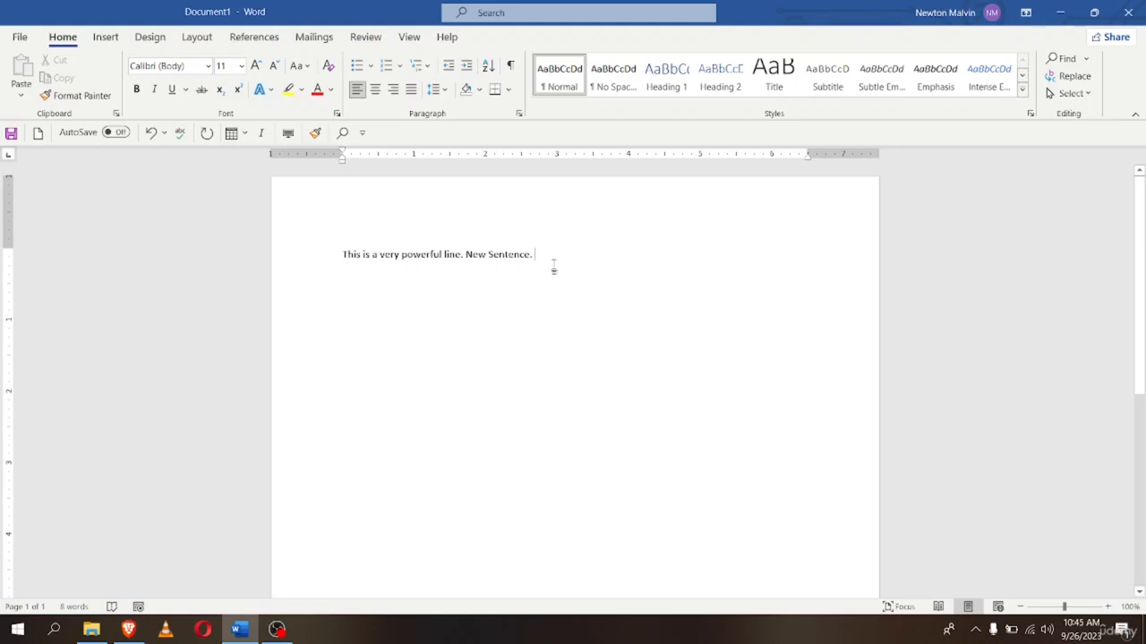
pyautogui.press('Return')
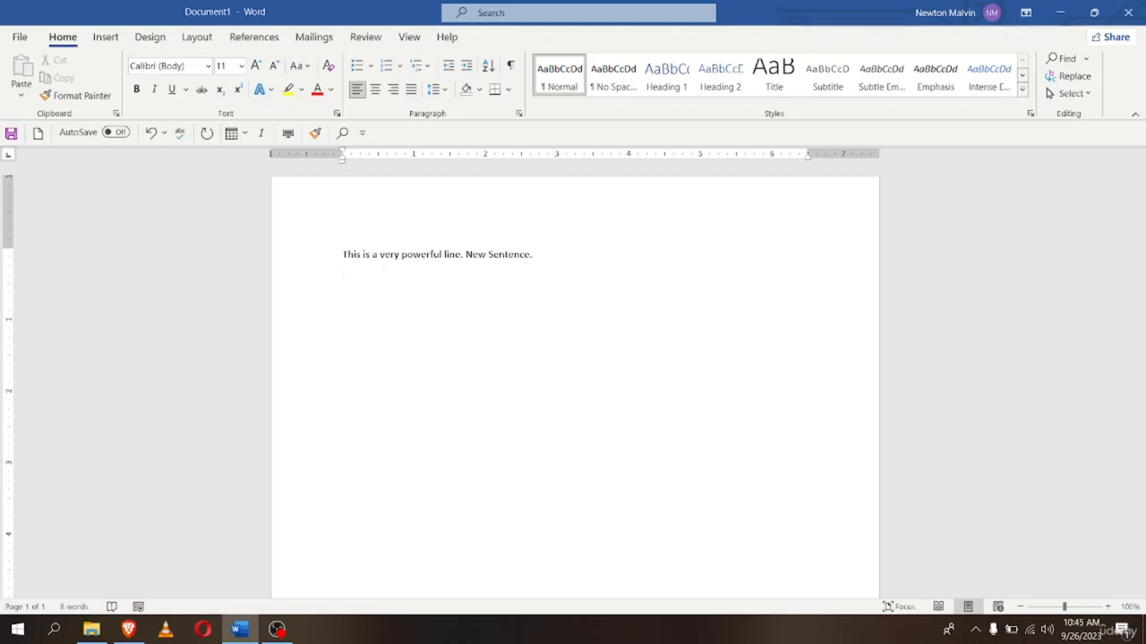
pyautogui.write('Hellow Wo')
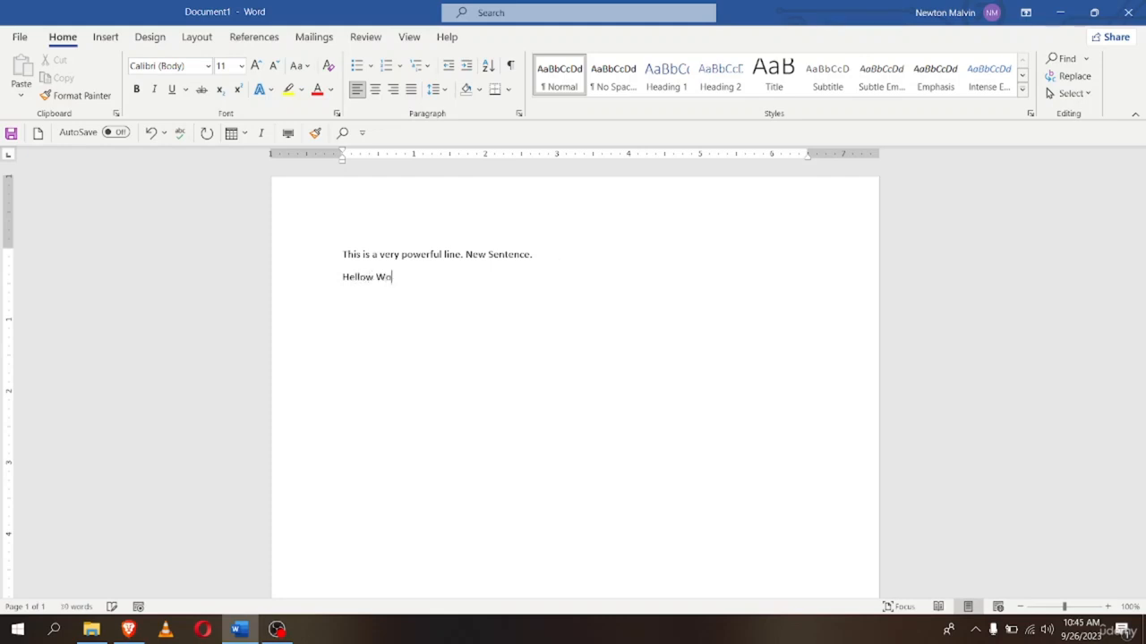
pyautogui.write('rld.')
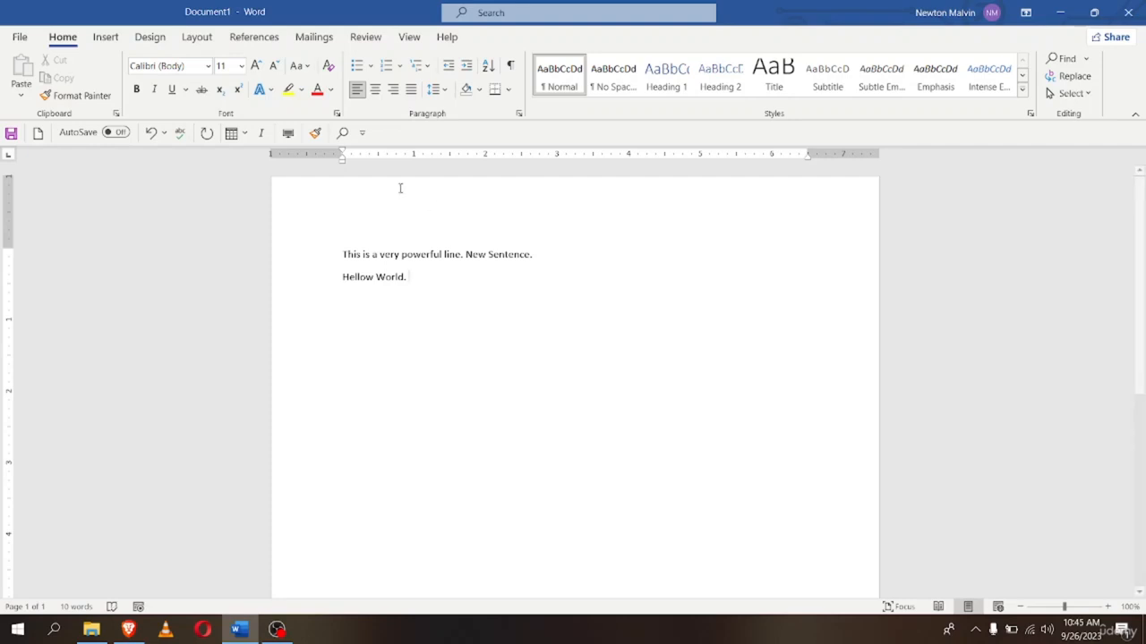
# Correct 'Hellow' to 'Hello' and make the 'Hello World.' line bold
pyautogui.click(374, 277)
pyautogui.press('BackSpace')
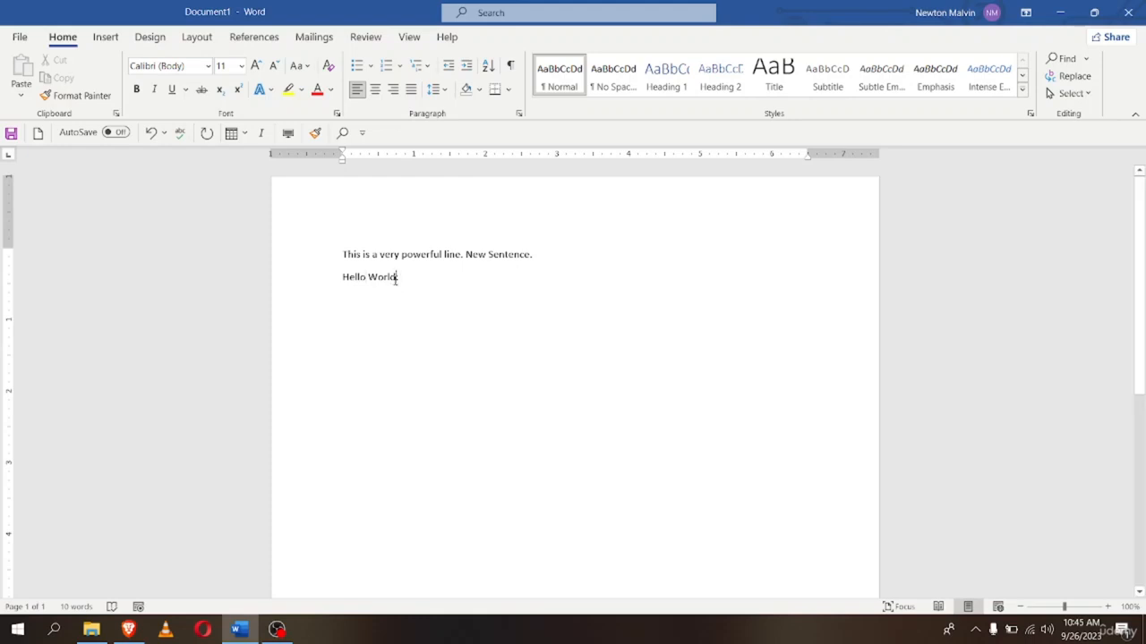
pyautogui.moveTo(342, 279); pyautogui.dragTo(397, 278)
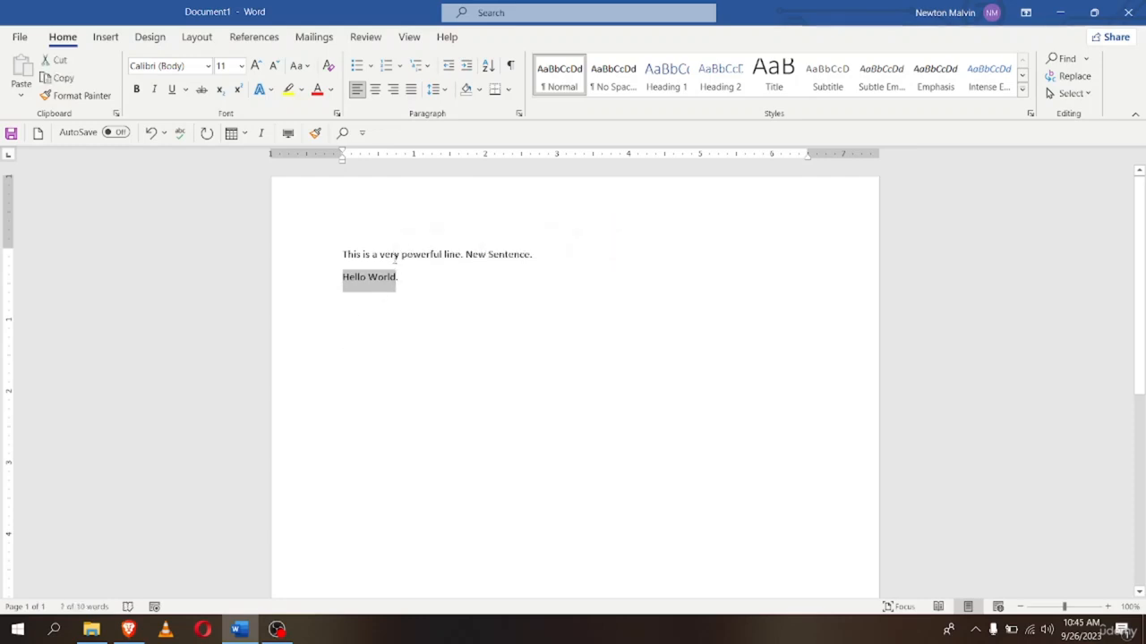
pyautogui.click(136, 88)
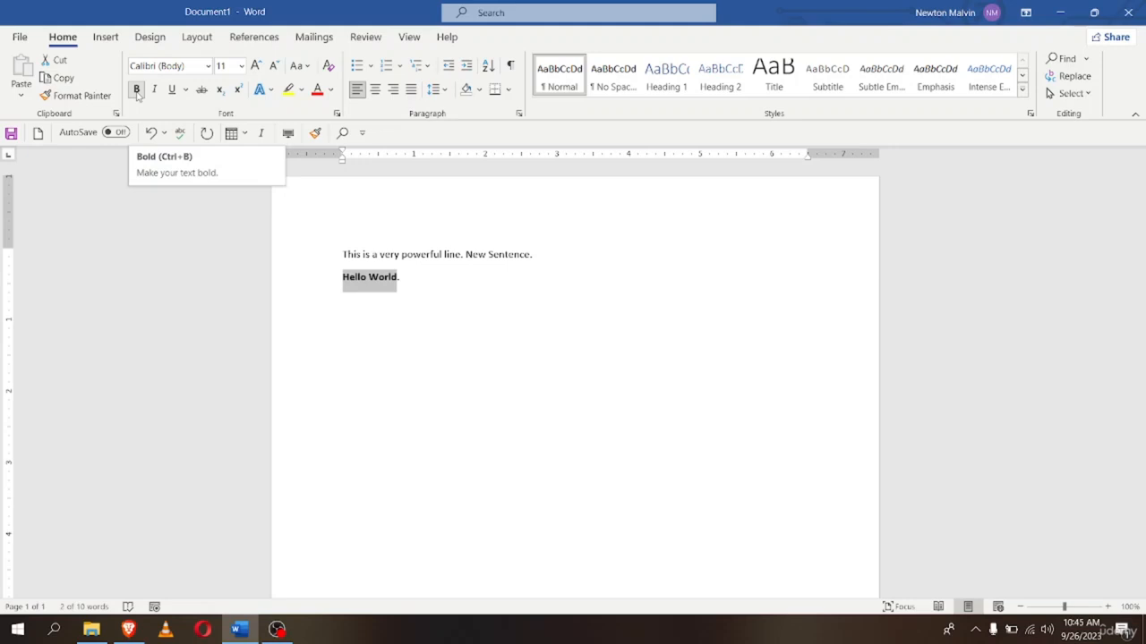
pyautogui.click(417, 280)
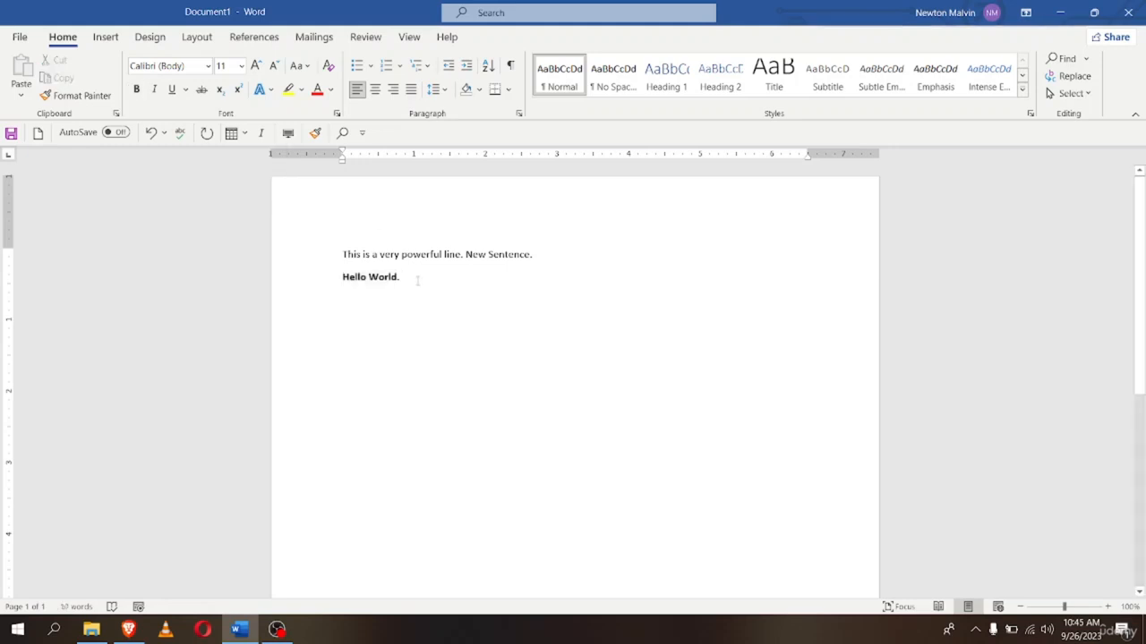
# Insert seven lorem ipsum paragraphs below it using =lorem(7,7)
pyautogui.press('Return')
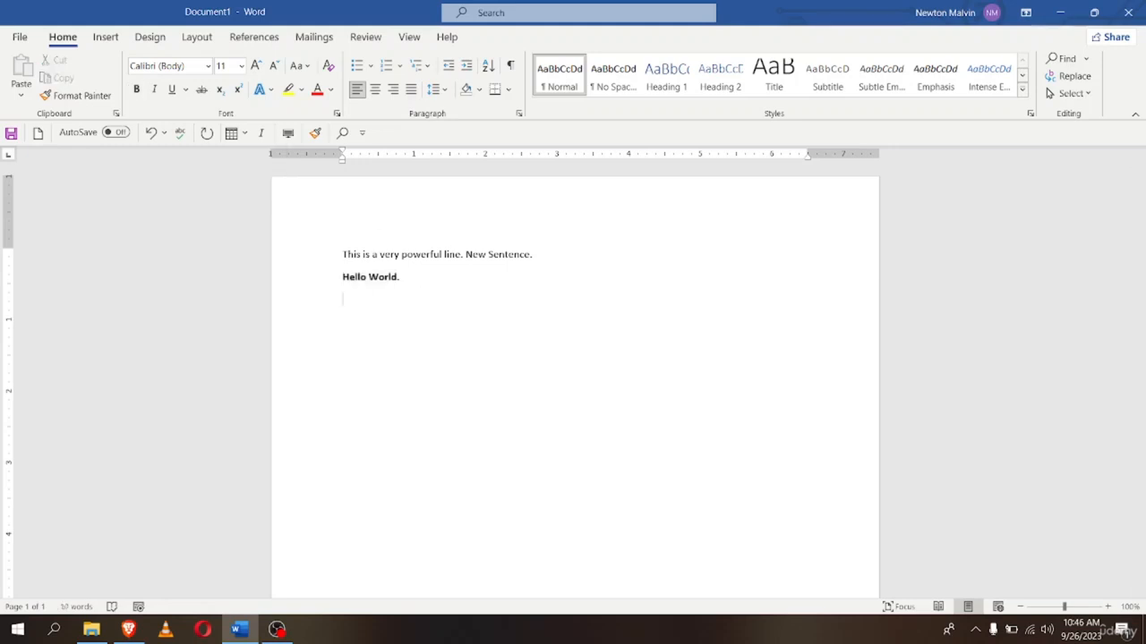
pyautogui.write('=lorem(7,7)')
pyautogui.press('Return')
pyautogui.scroll(3, 414, 297)
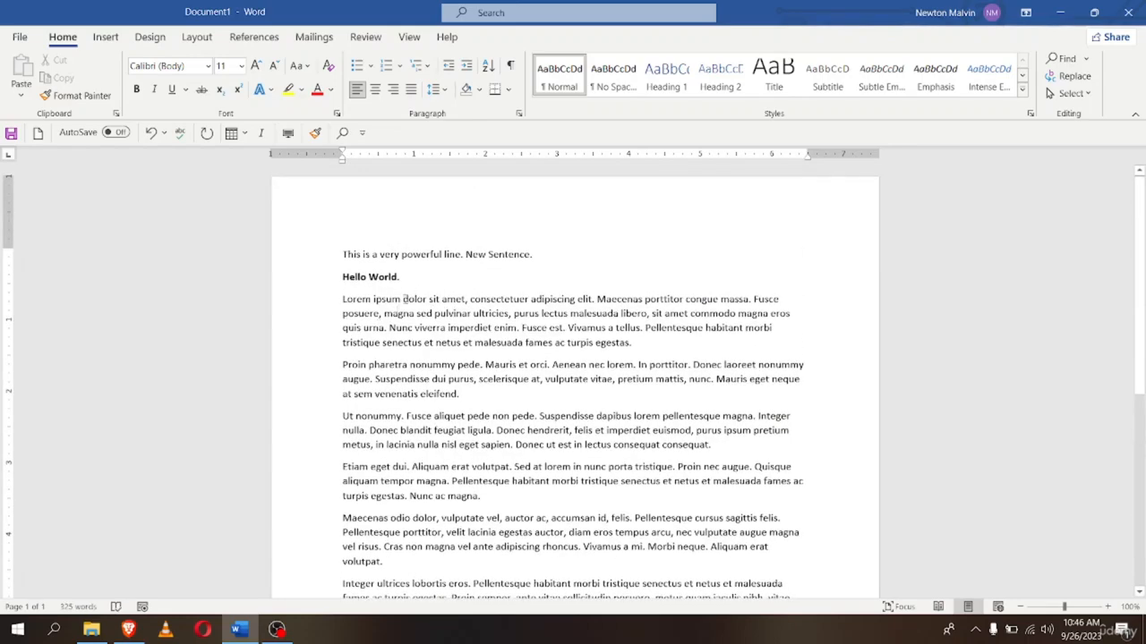
pyautogui.scroll(-5, 404, 299)
pyautogui.scroll(5, 379, 327)
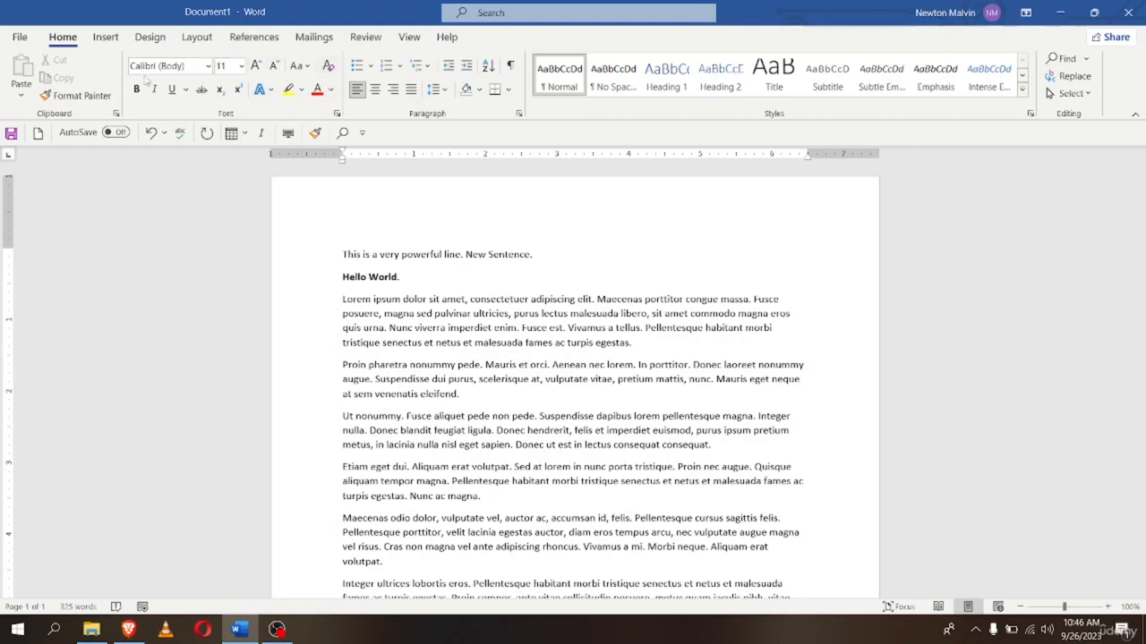
pyautogui.scroll(-1, 380, 344)
pyautogui.scroll(1, 380, 343)
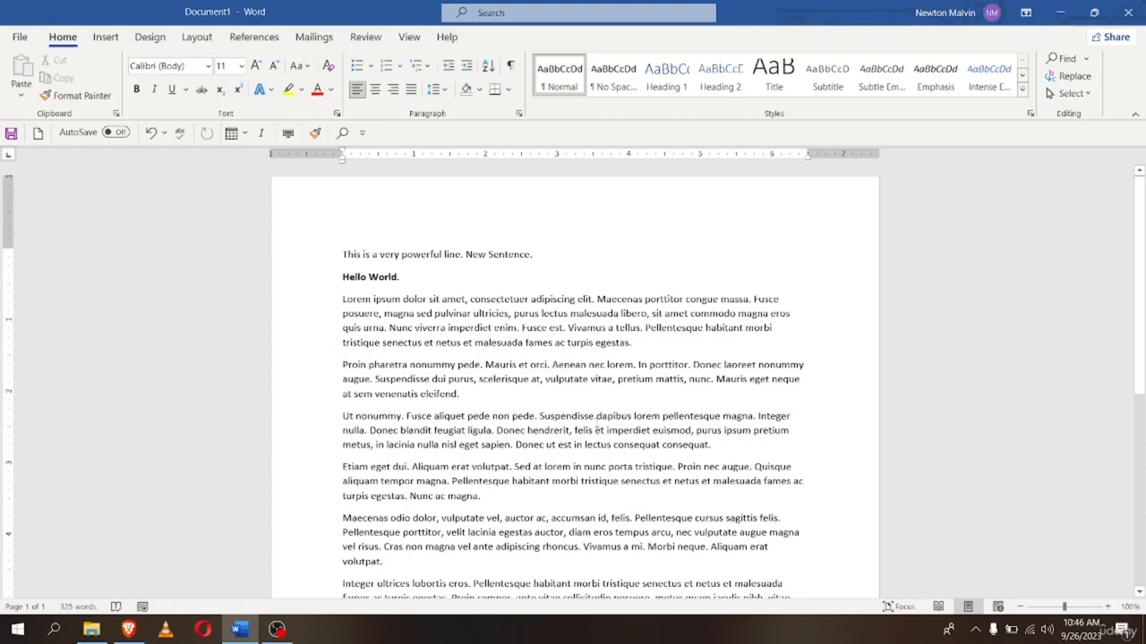
pyautogui.click(545, 256)
# Select the whole document, including the opening sentence, Hello World line and lorem text, with Ctrl+A
pyautogui.hotkey('ctrl', 'a')
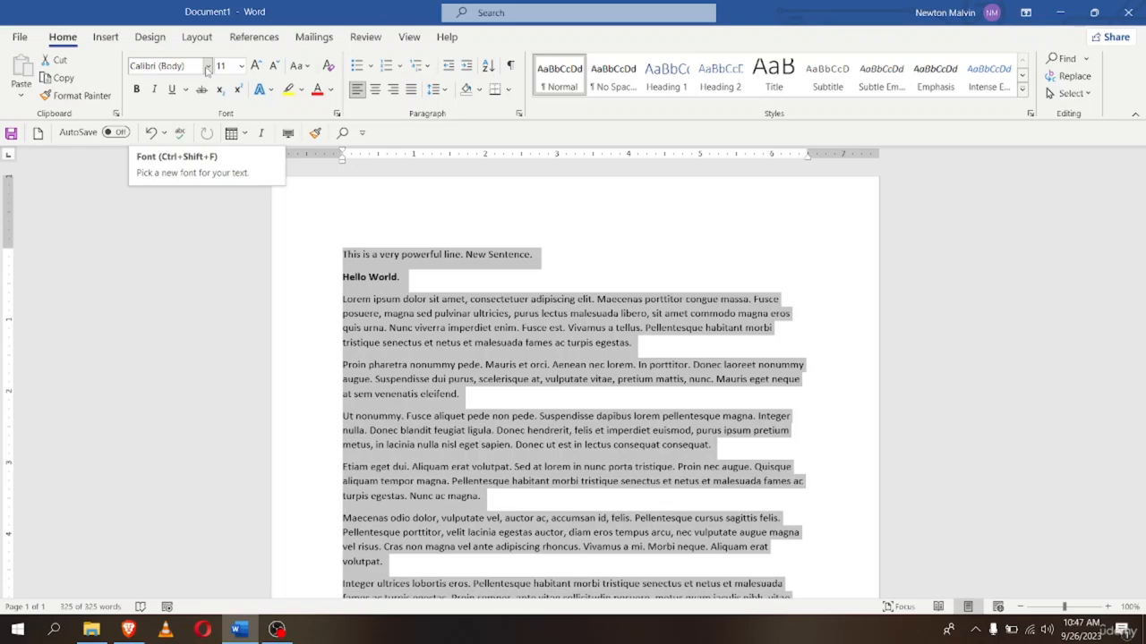
# Apply Arial Black to all the text, then revert it to Calibri and deselect
pyautogui.click(206, 70)
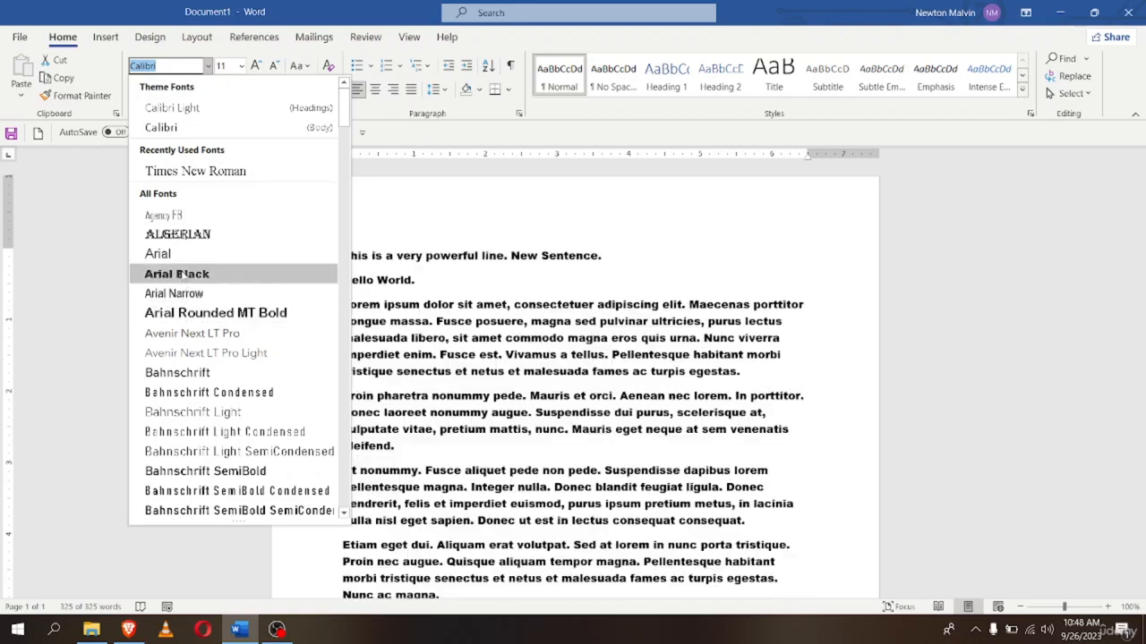
pyautogui.press('Escape')
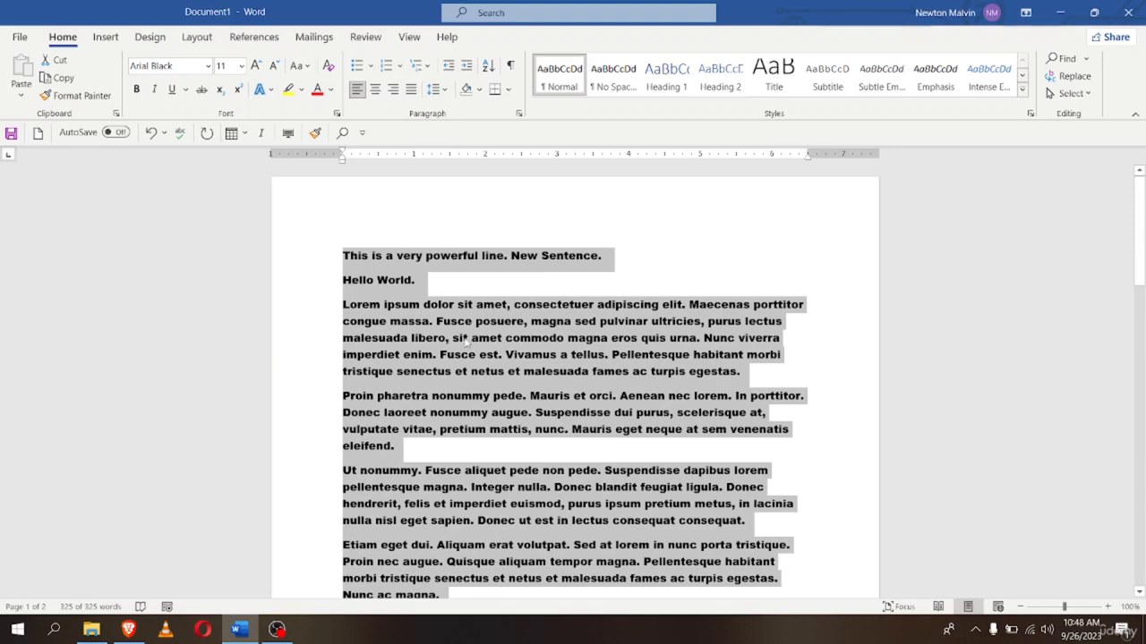
pyautogui.click(207, 68)
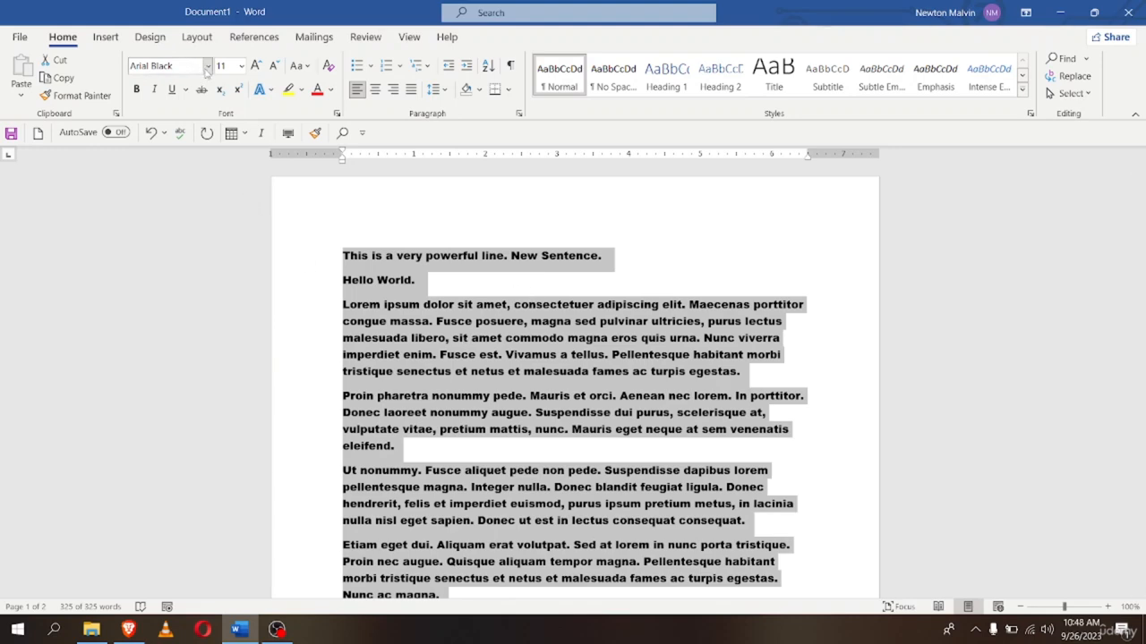
pyautogui.click(206, 66)
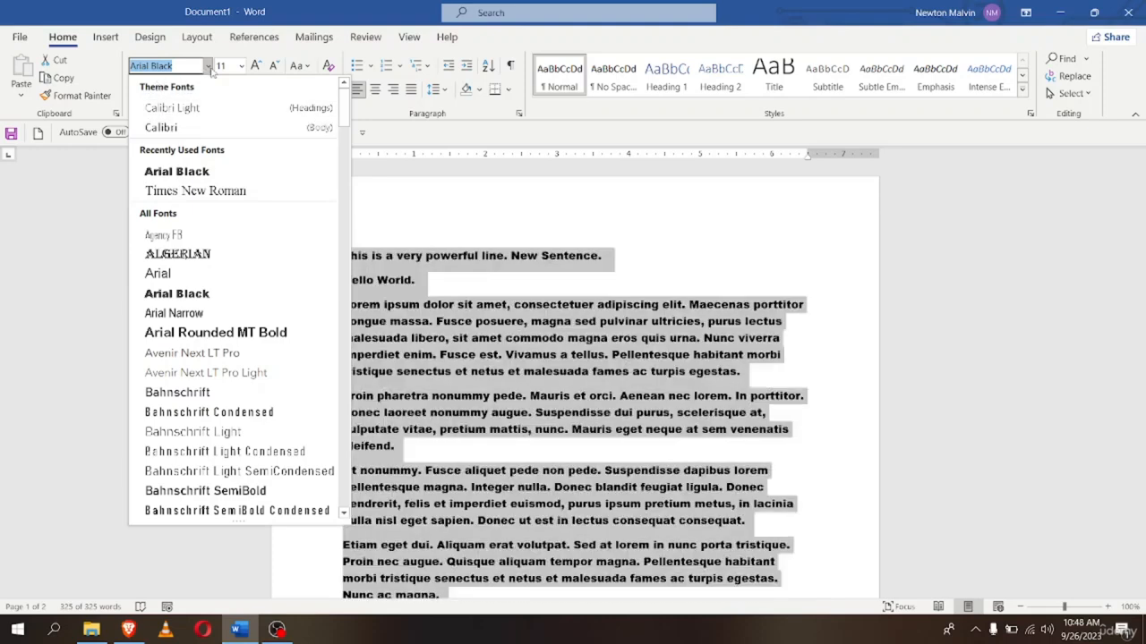
pyautogui.click(165, 128)
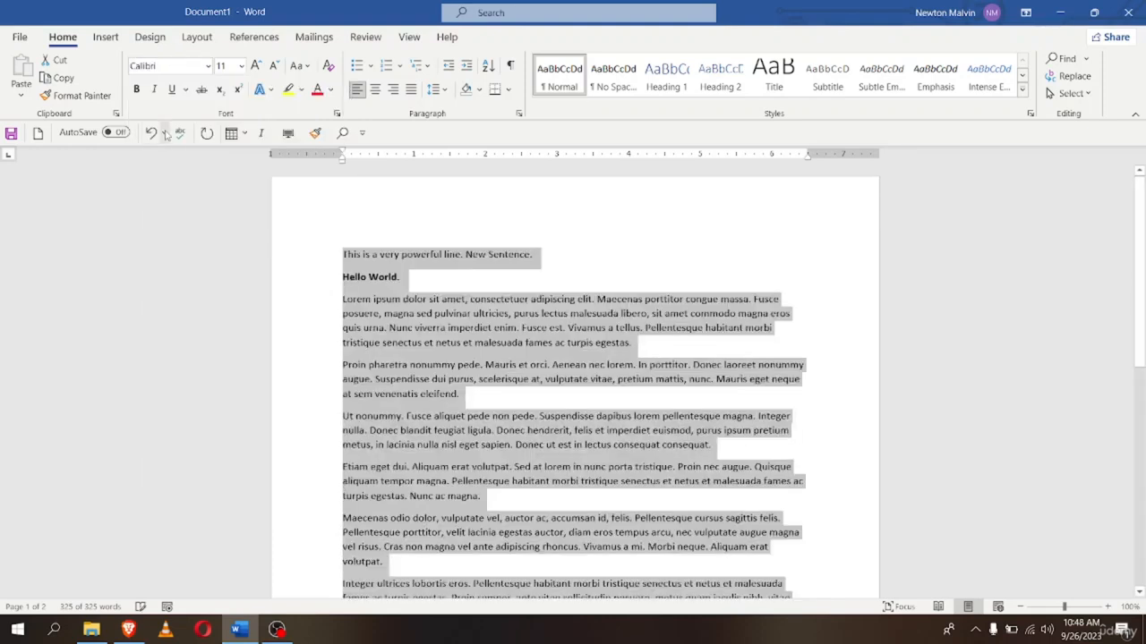
pyautogui.click(340, 316)
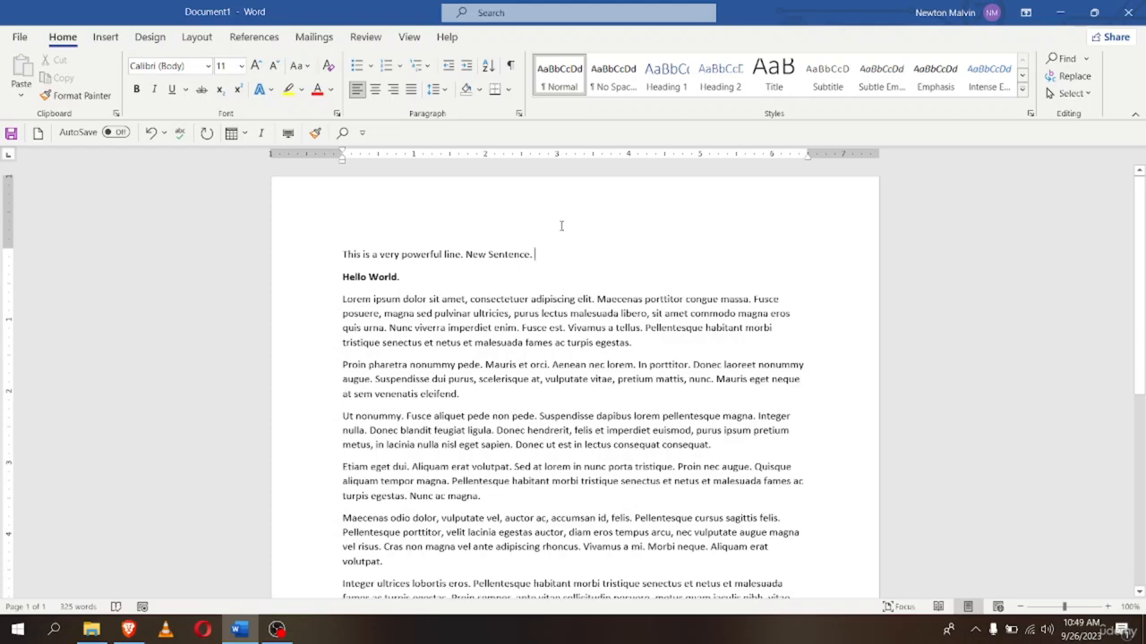
# In Word Options, toggle Enable Live Preview off and back on, then confirm with OK
pyautogui.click(20, 37)
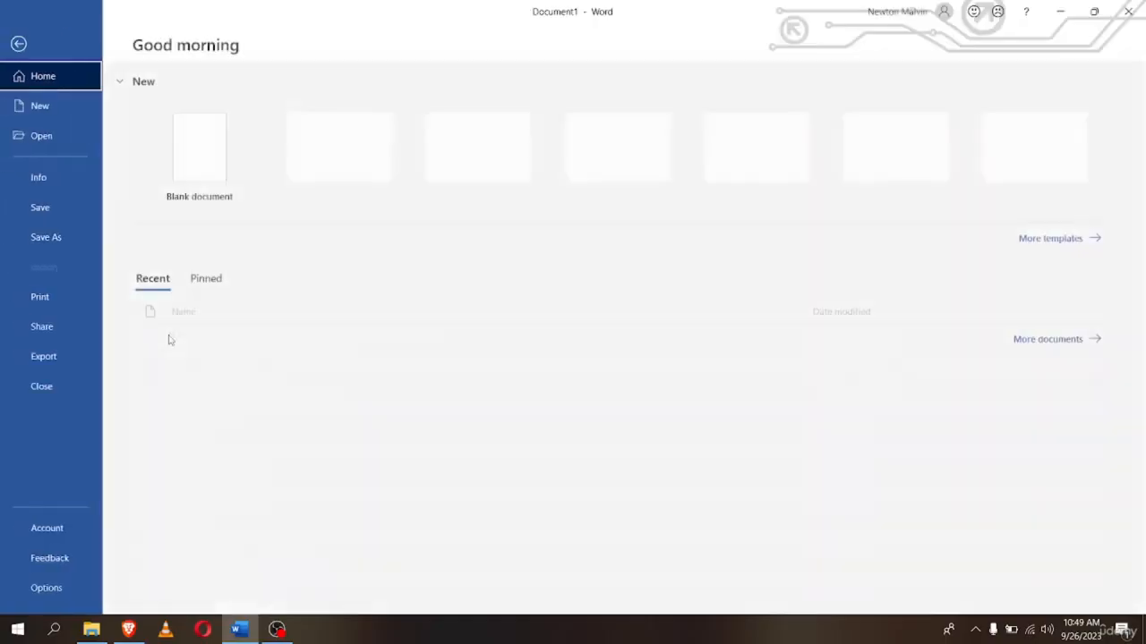
pyautogui.click(47, 591)
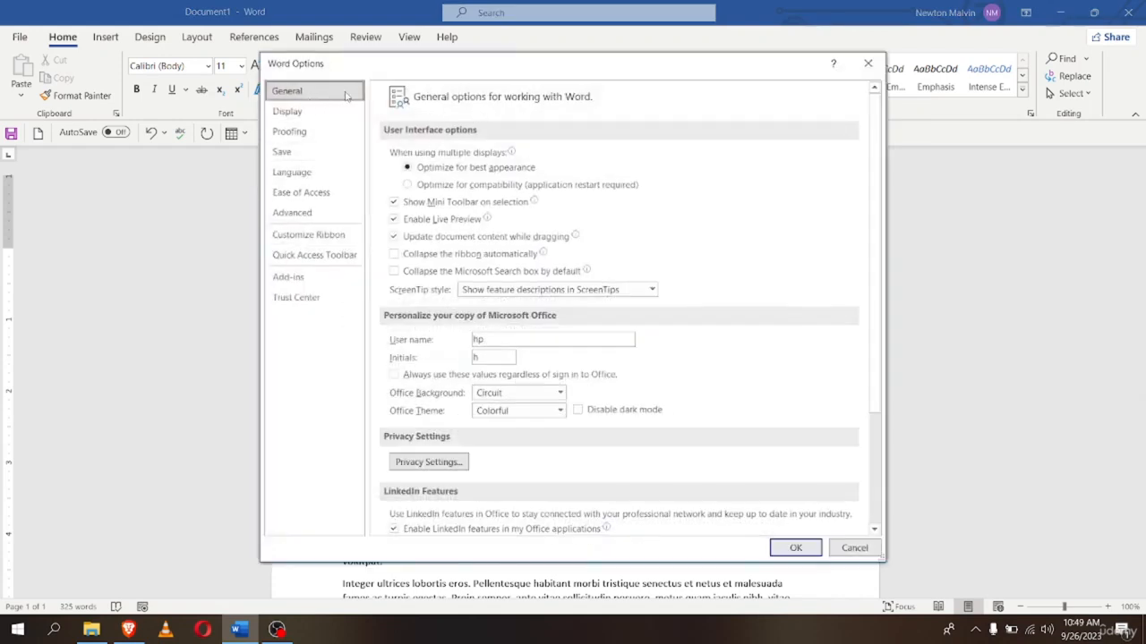
pyautogui.moveTo(397, 226)
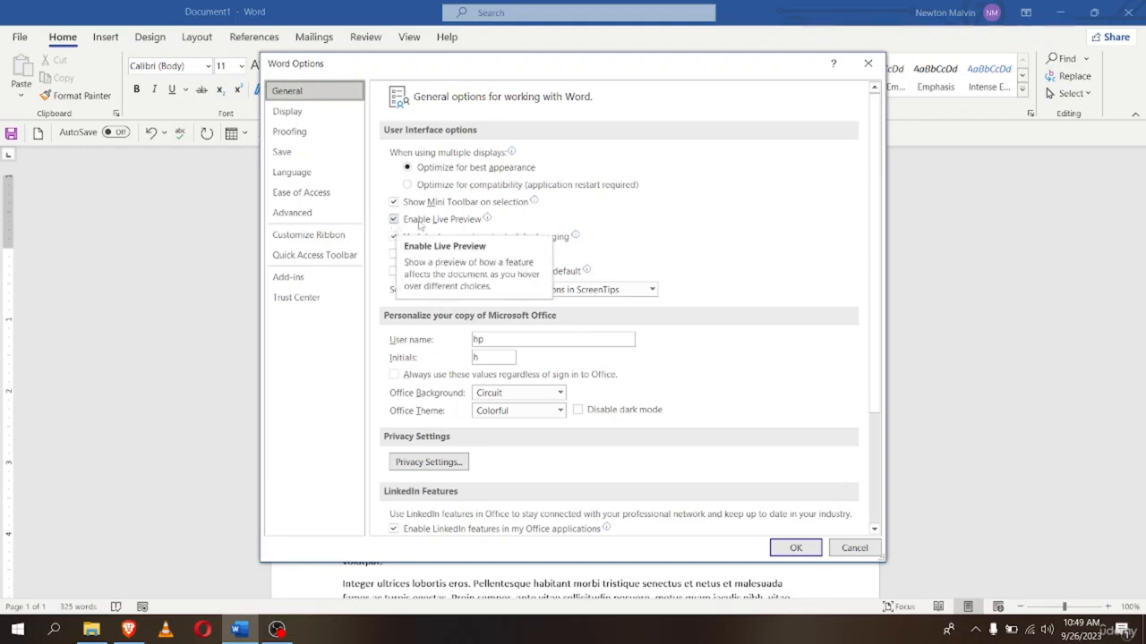
pyautogui.click(394, 220)
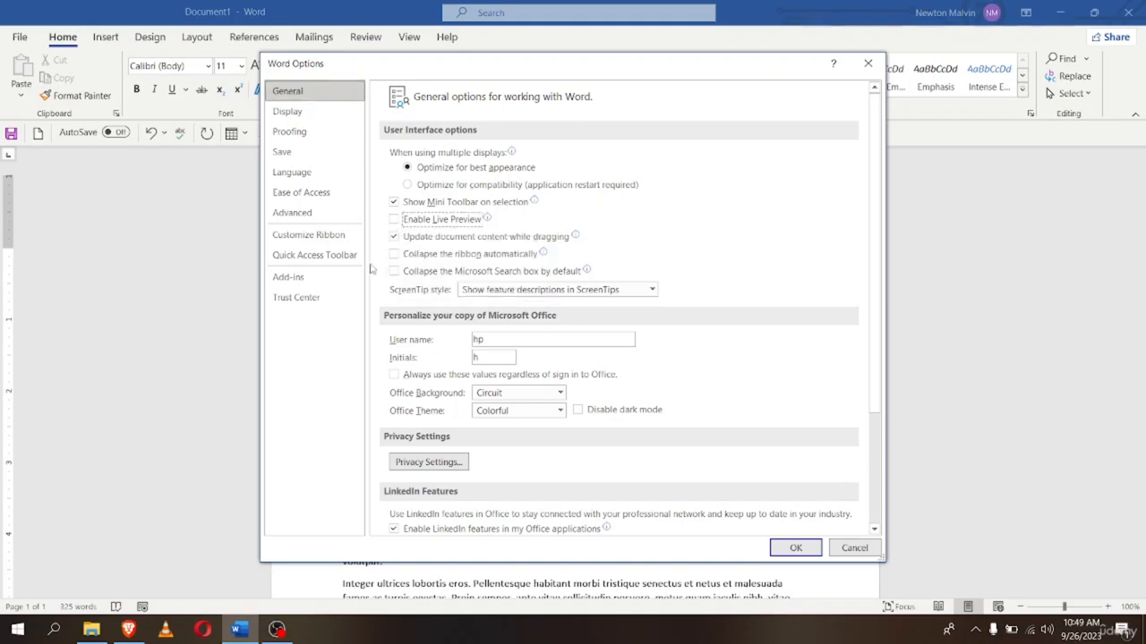
pyautogui.click(394, 236)
pyautogui.click(393, 221)
pyautogui.click(795, 548)
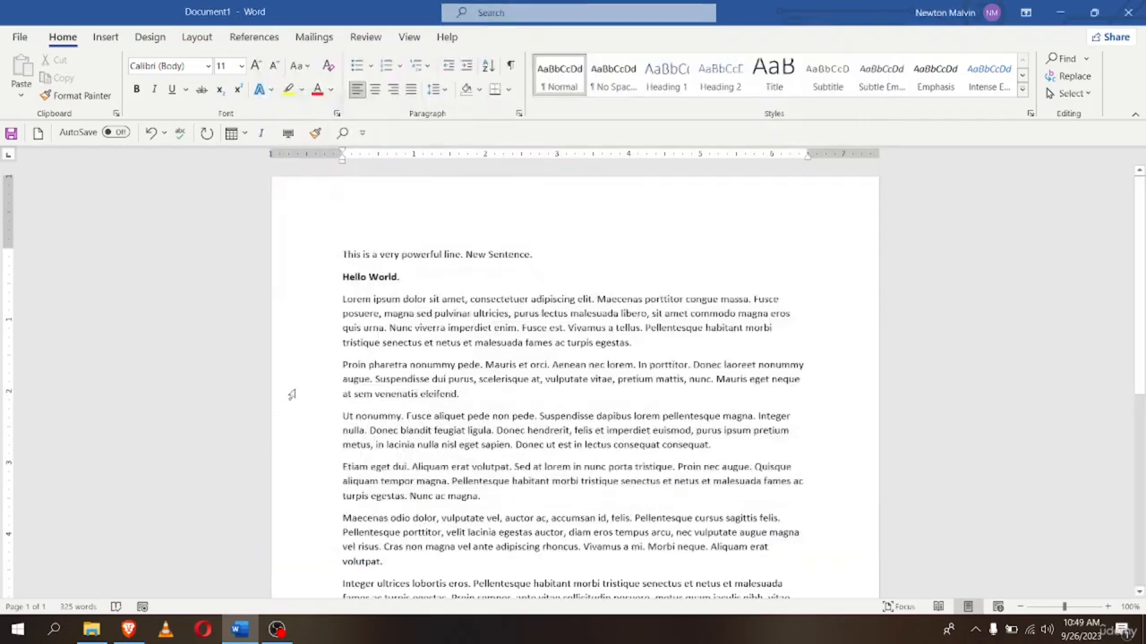
pyautogui.click(181, 66)
pyautogui.click(207, 66)
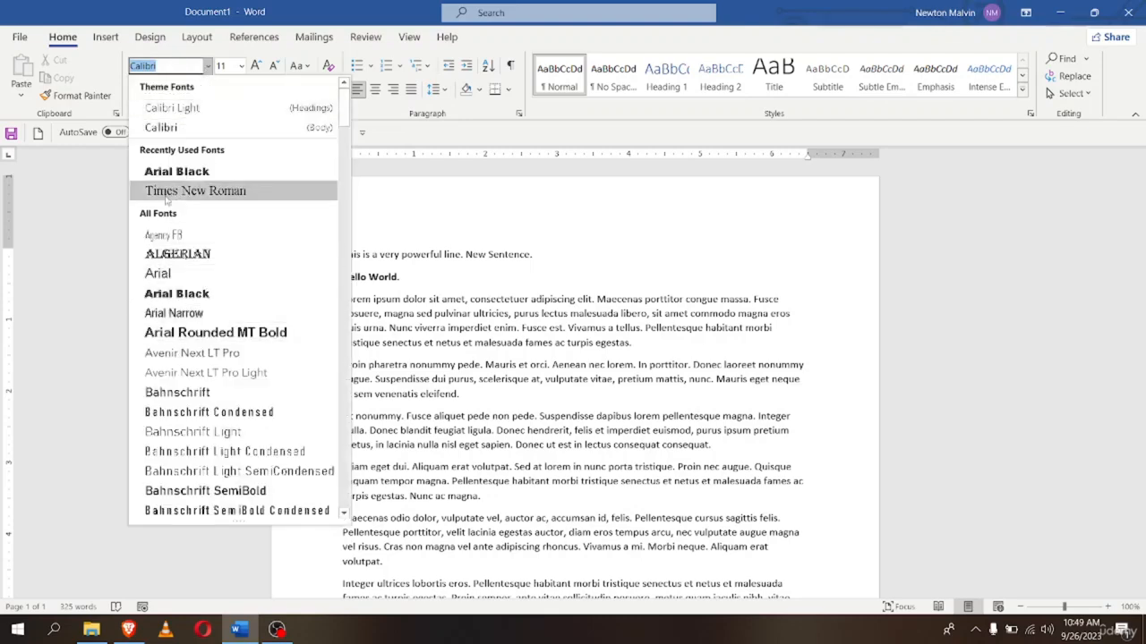
pyautogui.scroll(-3, 167, 390)
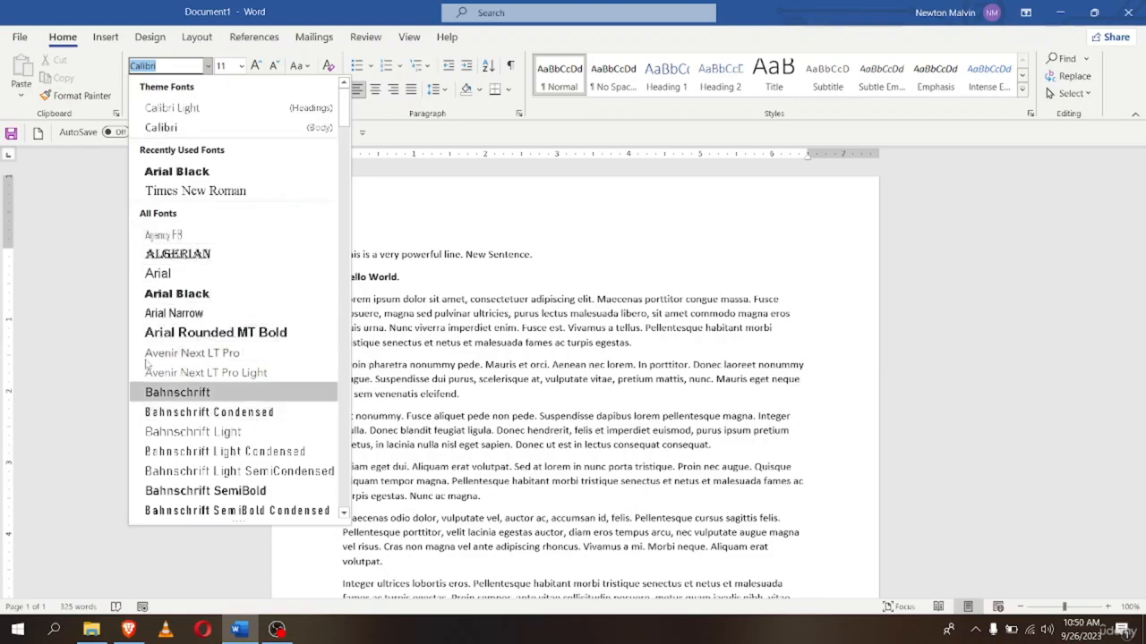
pyautogui.scroll(-5, 179, 336)
pyautogui.scroll(-4, 179, 351)
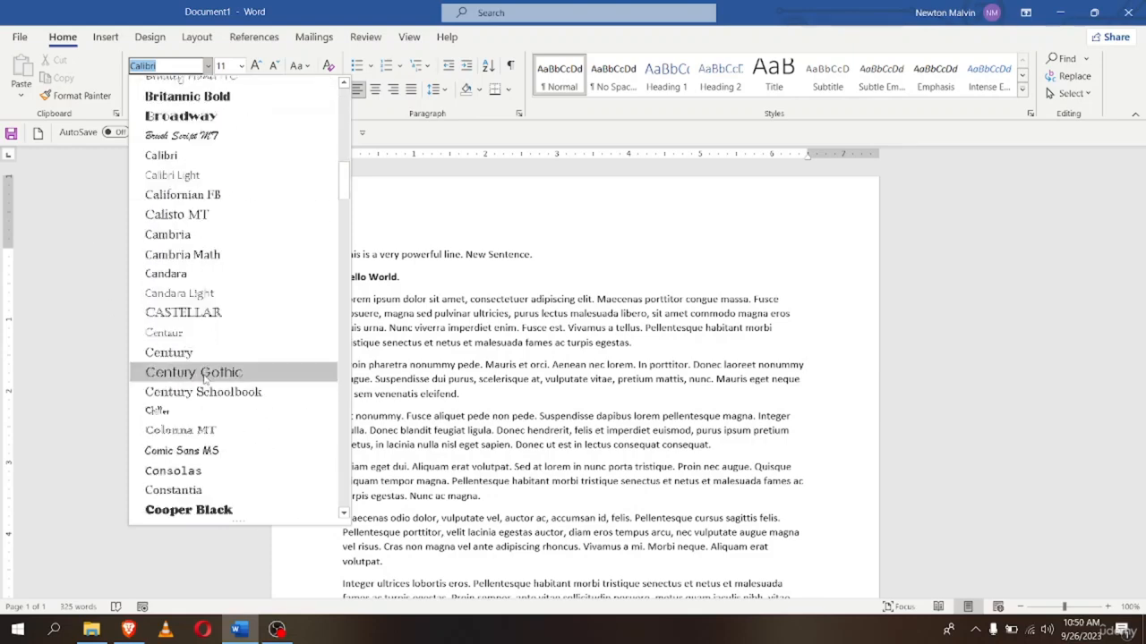
pyautogui.scroll(10, 179, 340)
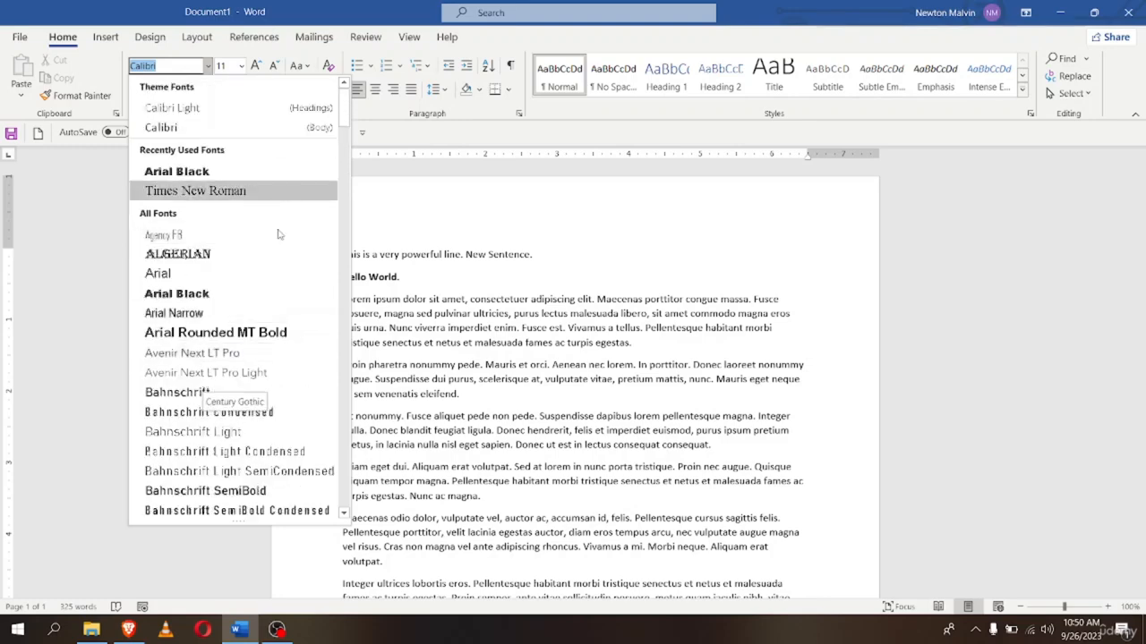
pyautogui.scroll(-7, 178, 332)
pyautogui.scroll(-14, 179, 338)
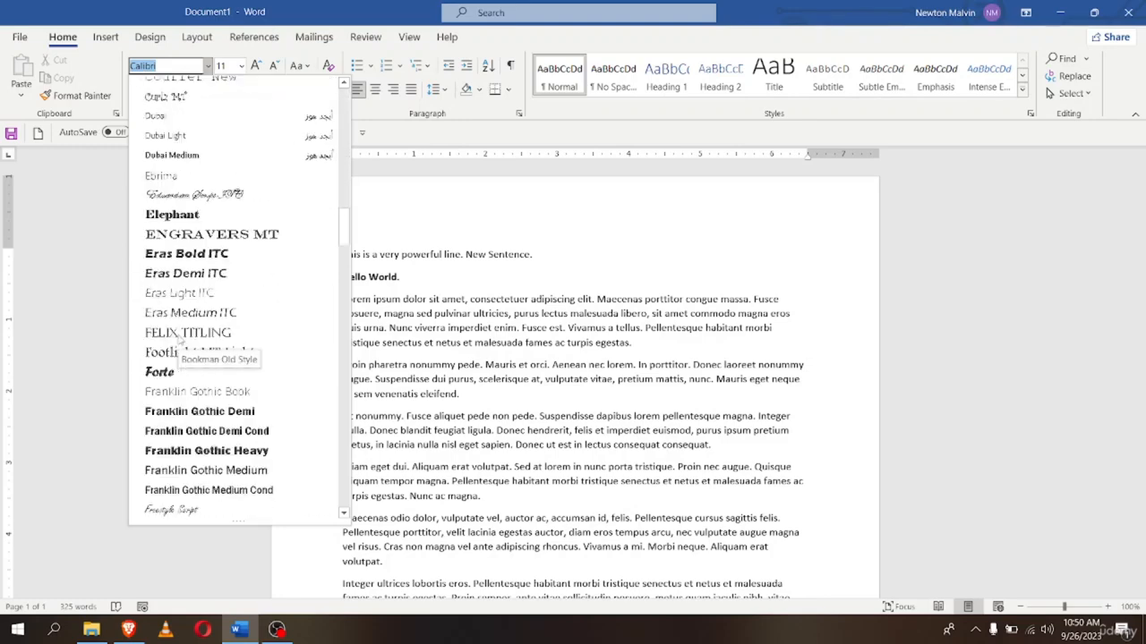
pyautogui.scroll(10, 179, 337)
pyautogui.scroll(15, 179, 337)
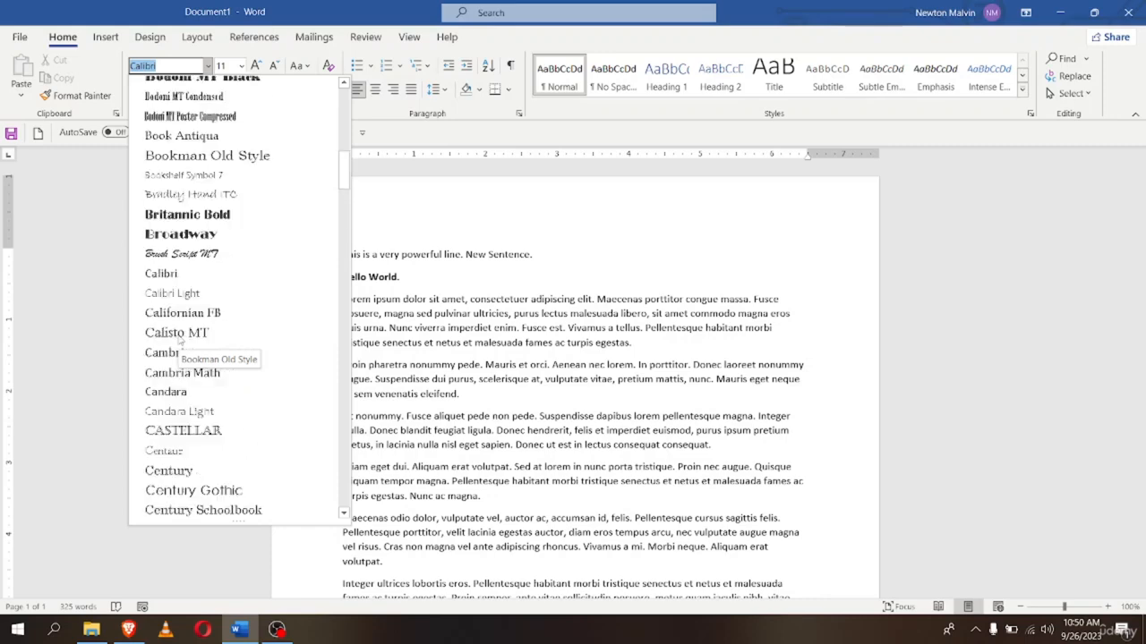
pyautogui.scroll(3, 179, 334)
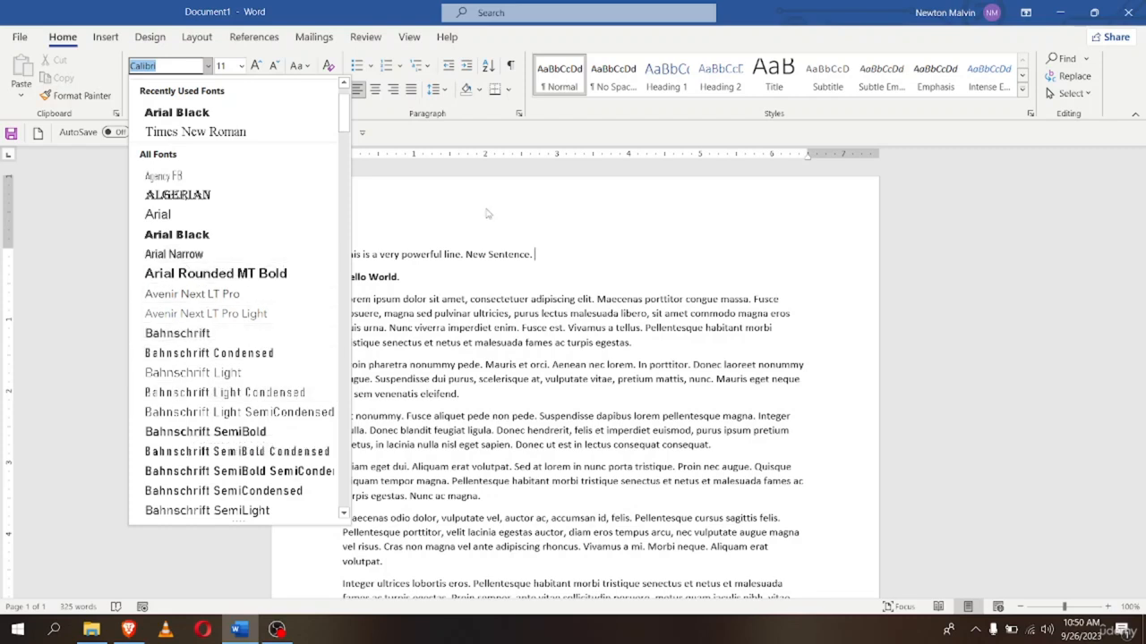
pyautogui.press('Escape')
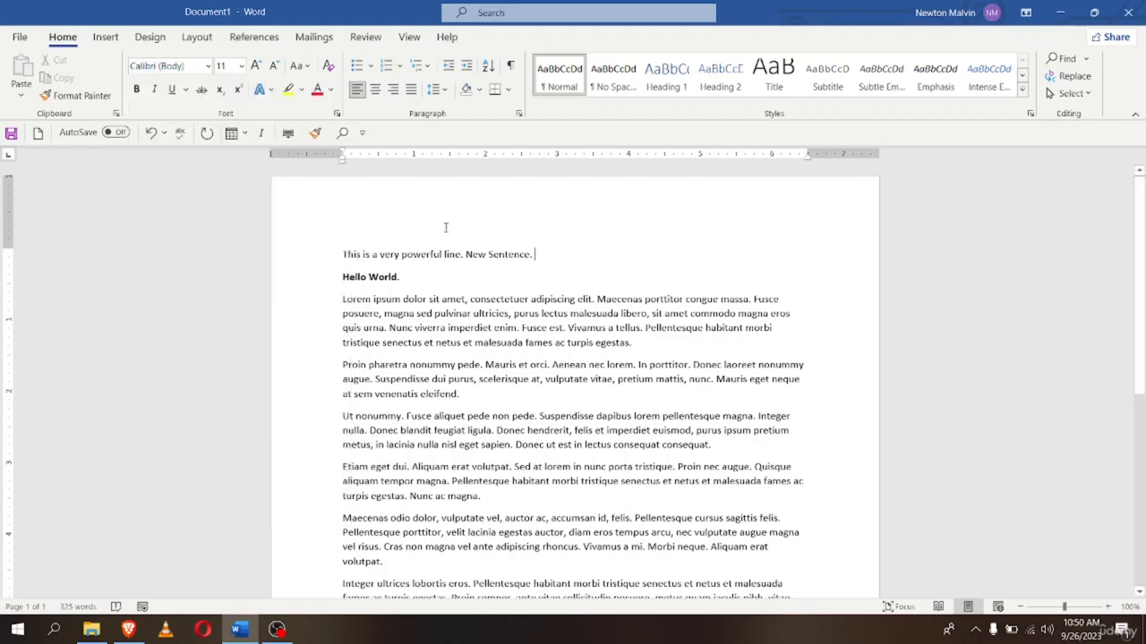
# Select all the lorem ipsum text and keep its font size at 11 pt
pyautogui.click(240, 66)
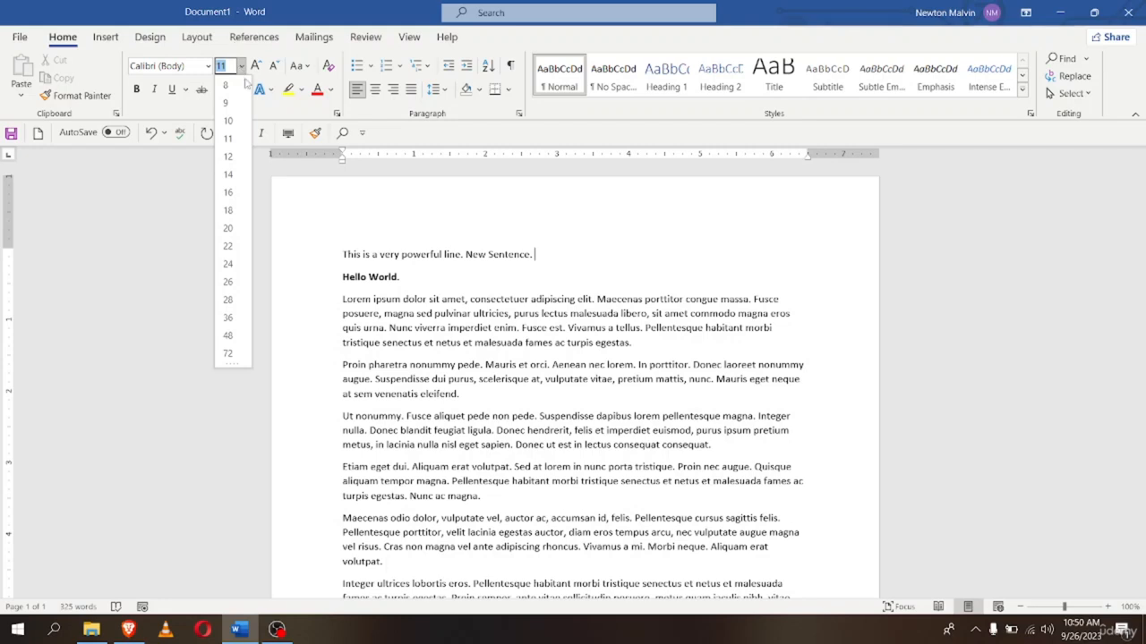
pyautogui.click(240, 68)
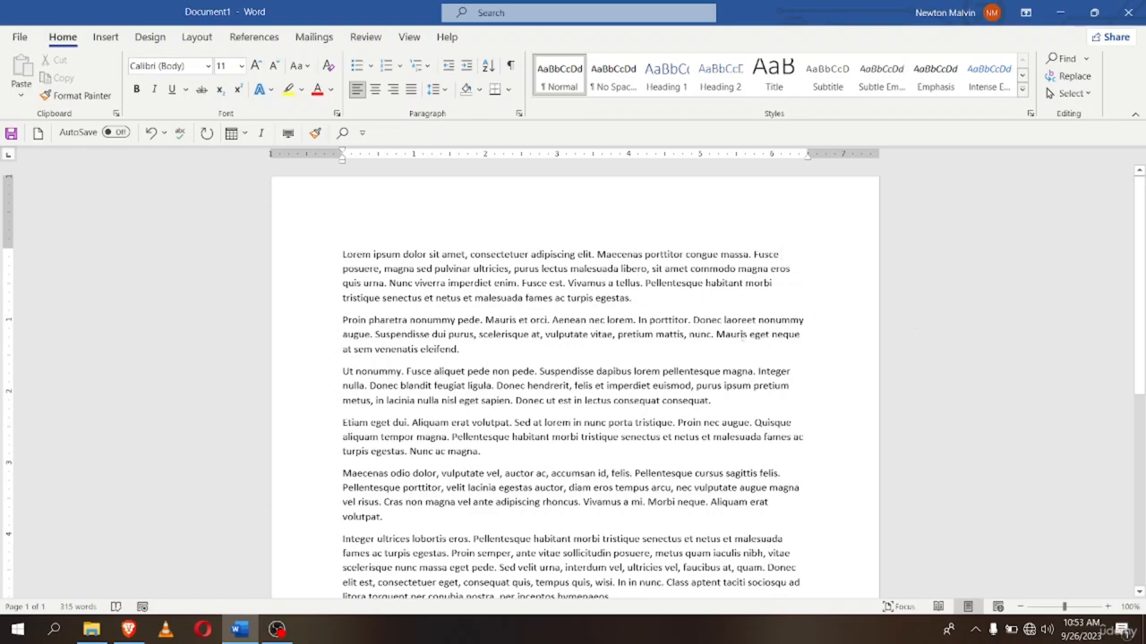
pyautogui.hotkey('ctrl', 'a')
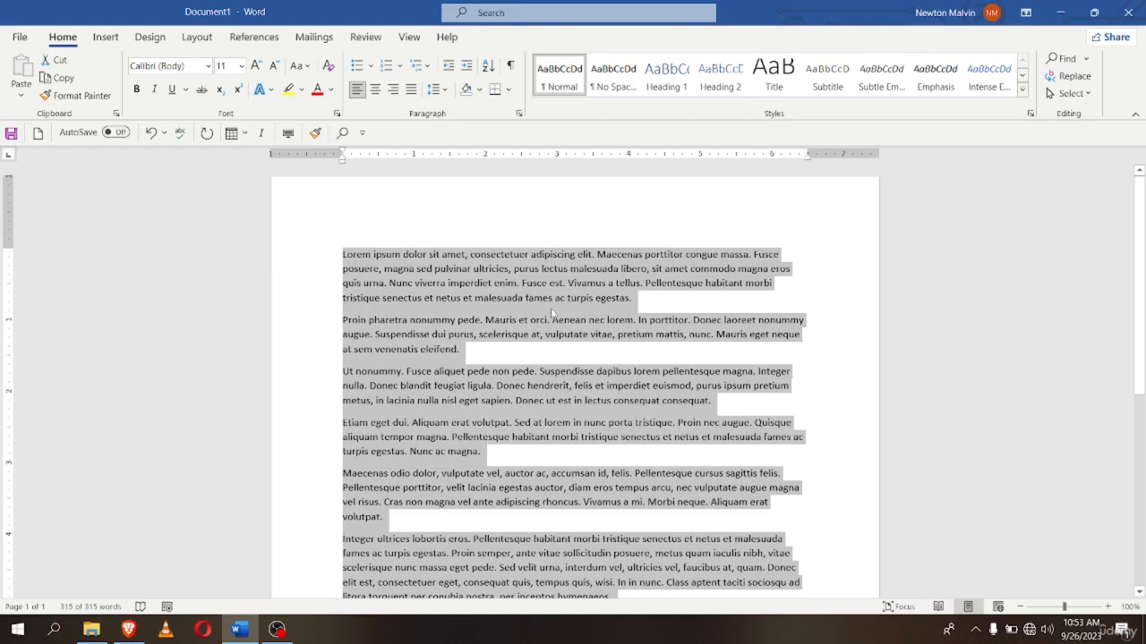
pyautogui.click(241, 66)
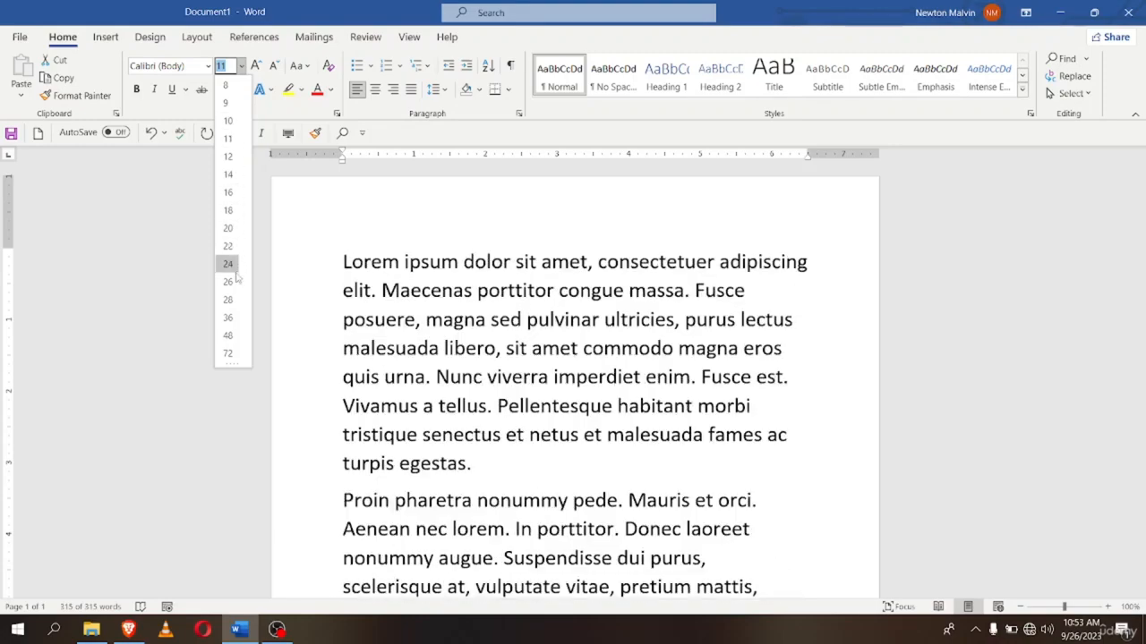
pyautogui.click(228, 138)
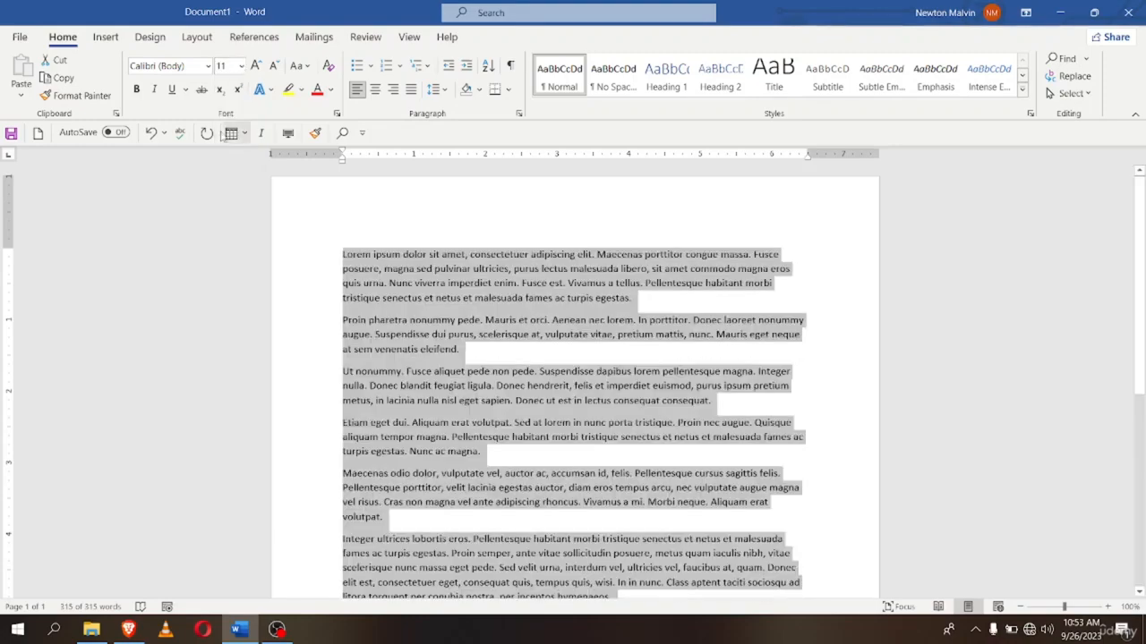
pyautogui.click(240, 67)
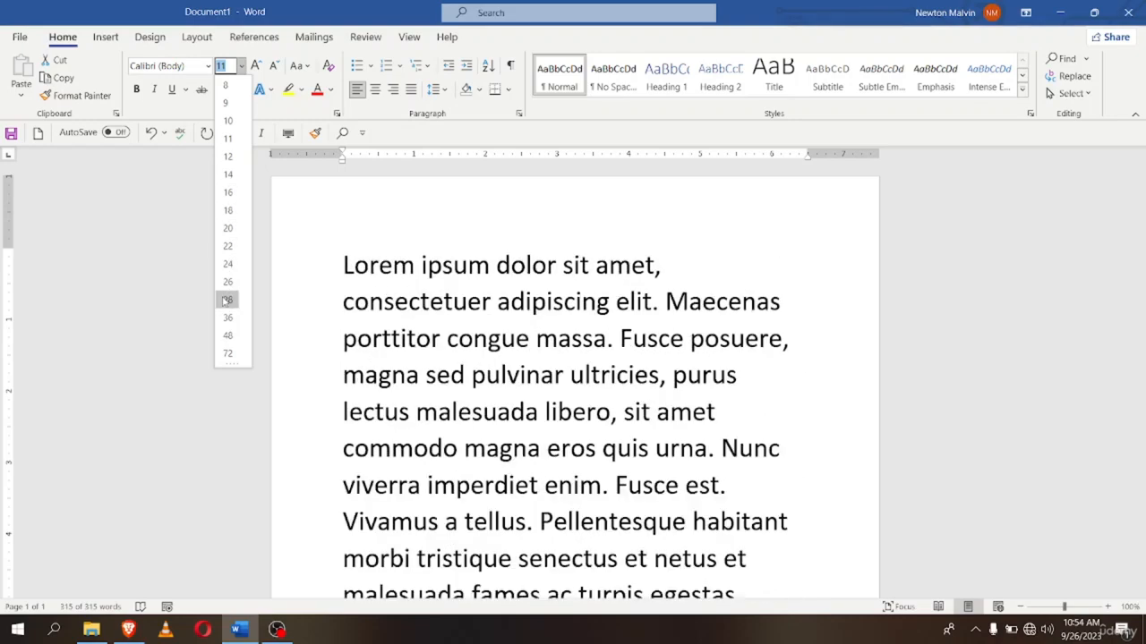
pyautogui.click(144, 234)
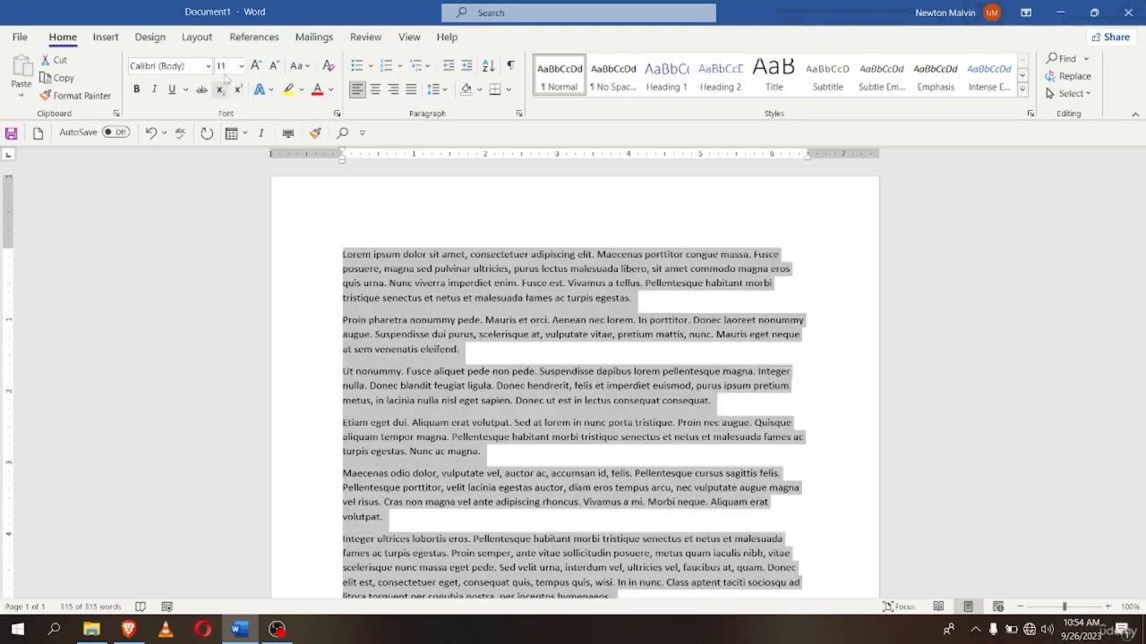
pyautogui.hotkey('ctrl', 'shift', 'p')
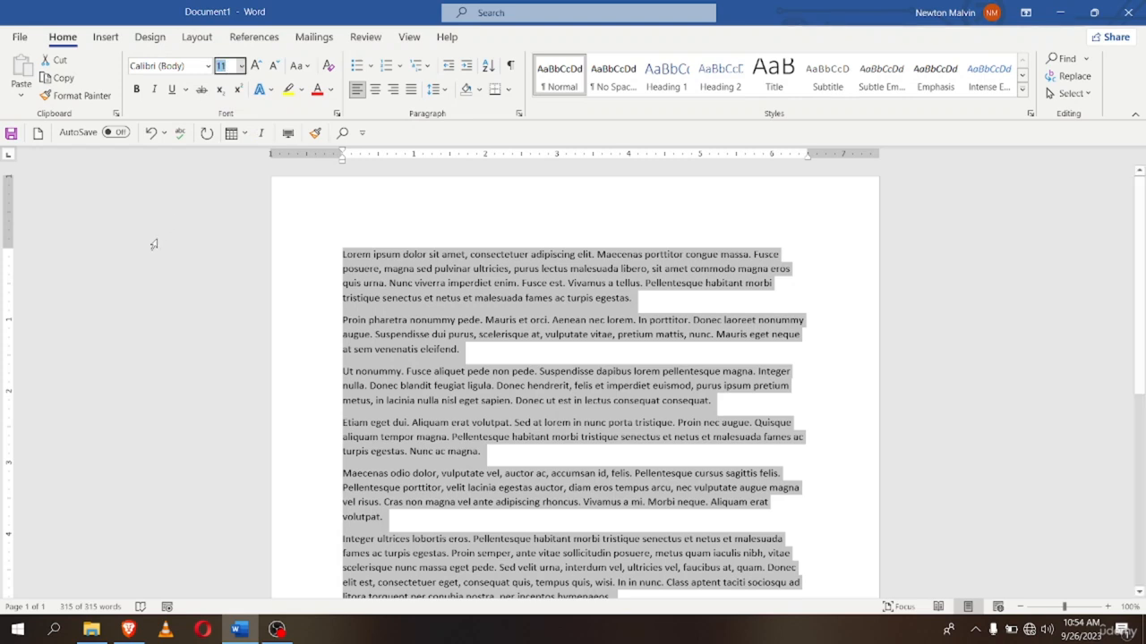
pyautogui.press('BackSpace')
pyautogui.write('20')
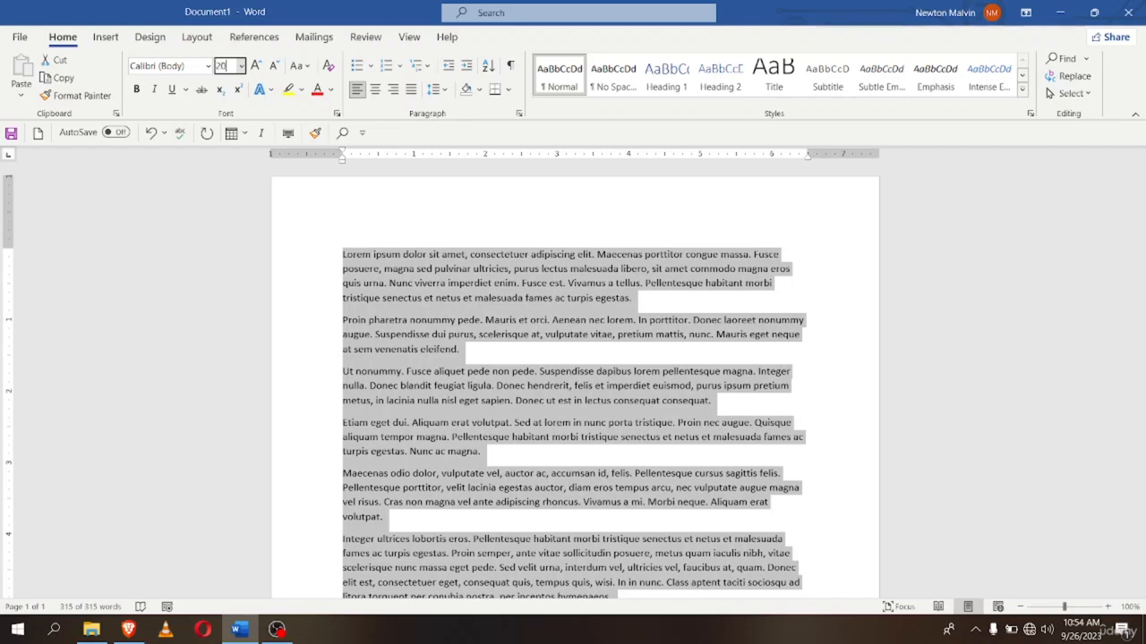
pyautogui.press('BackSpace')
pyautogui.press('BackSpace')
pyautogui.write('50')
pyautogui.press('Return')
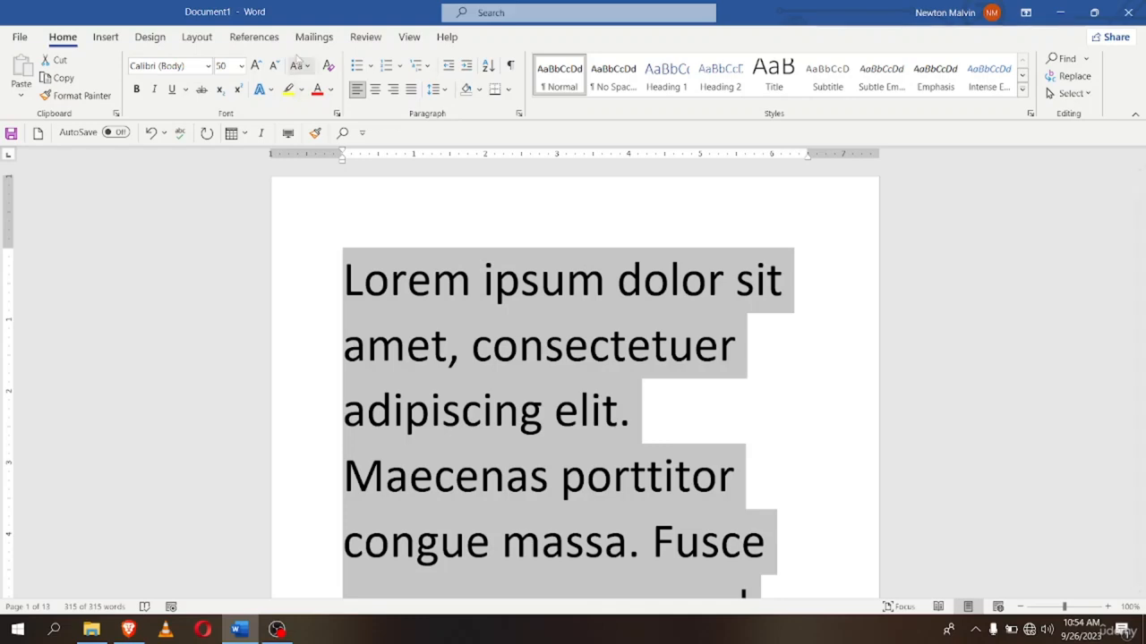
pyautogui.click(241, 66)
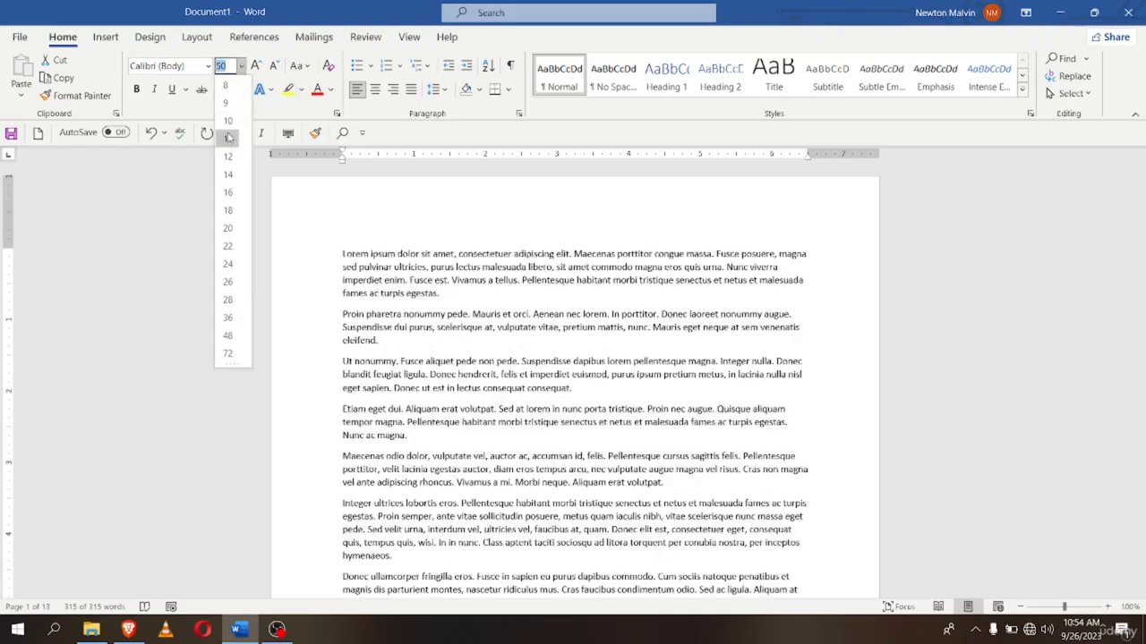
pyautogui.click(227, 139)
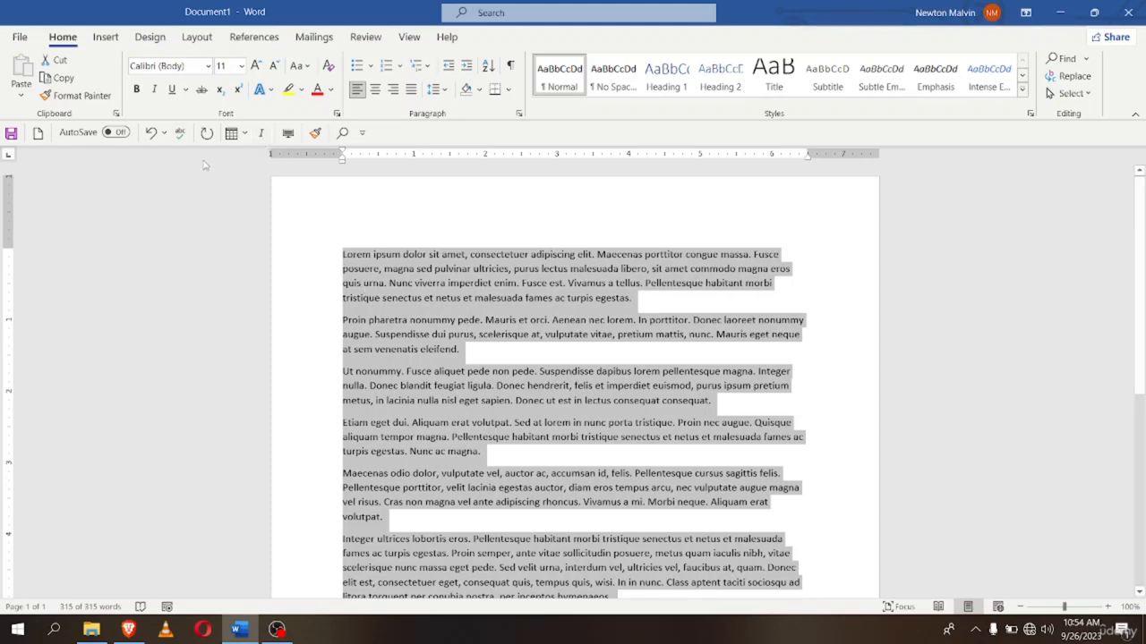
pyautogui.click(341, 258)
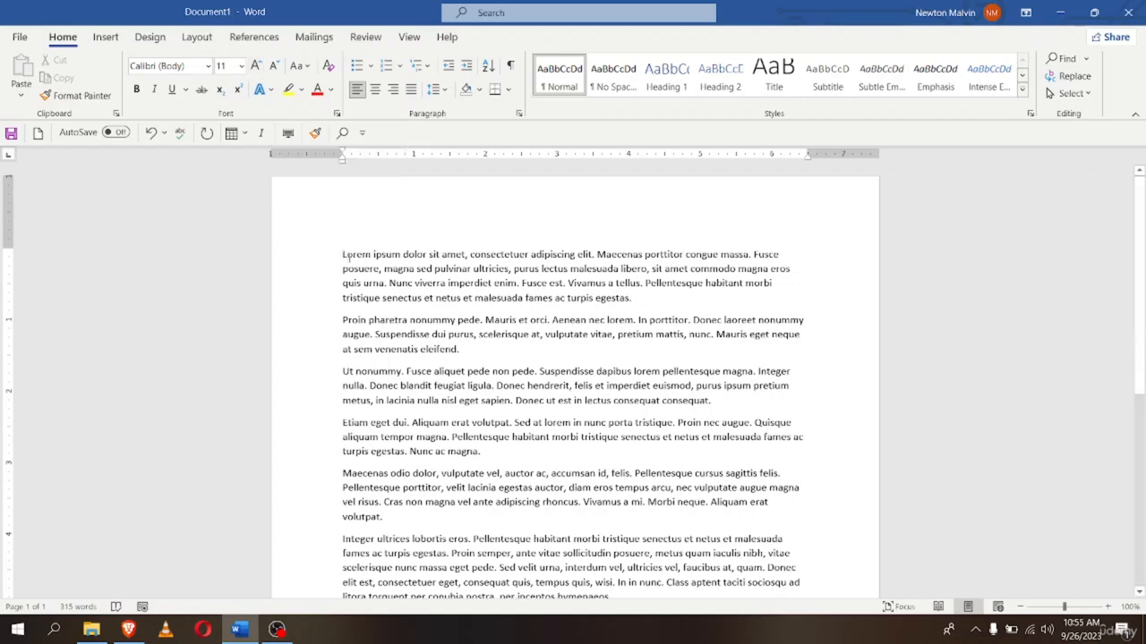
pyautogui.moveTo(344, 255); pyautogui.dragTo(630, 297)
pyautogui.click(628, 299)
pyautogui.moveTo(342, 254); pyautogui.dragTo(637, 298)
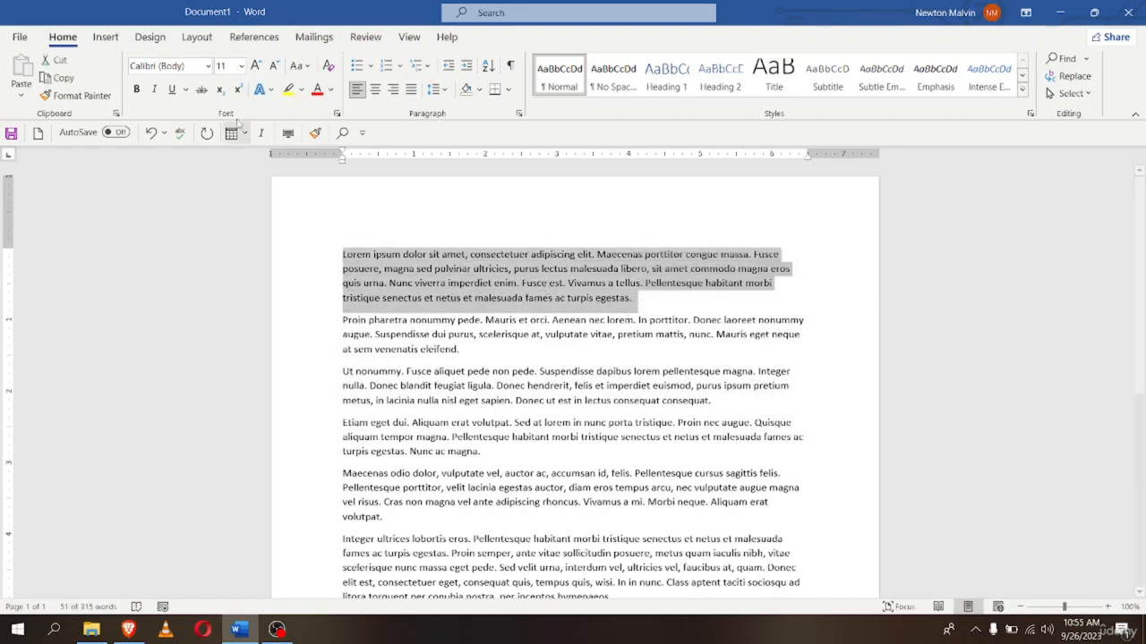
pyautogui.click(256, 66)
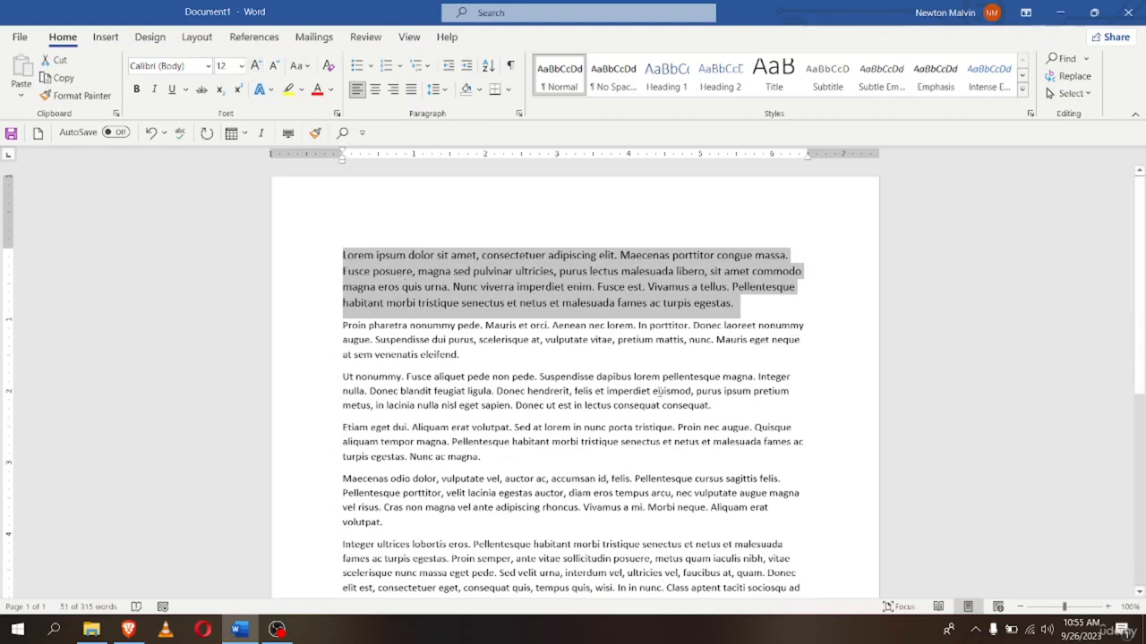
pyautogui.click(273, 66)
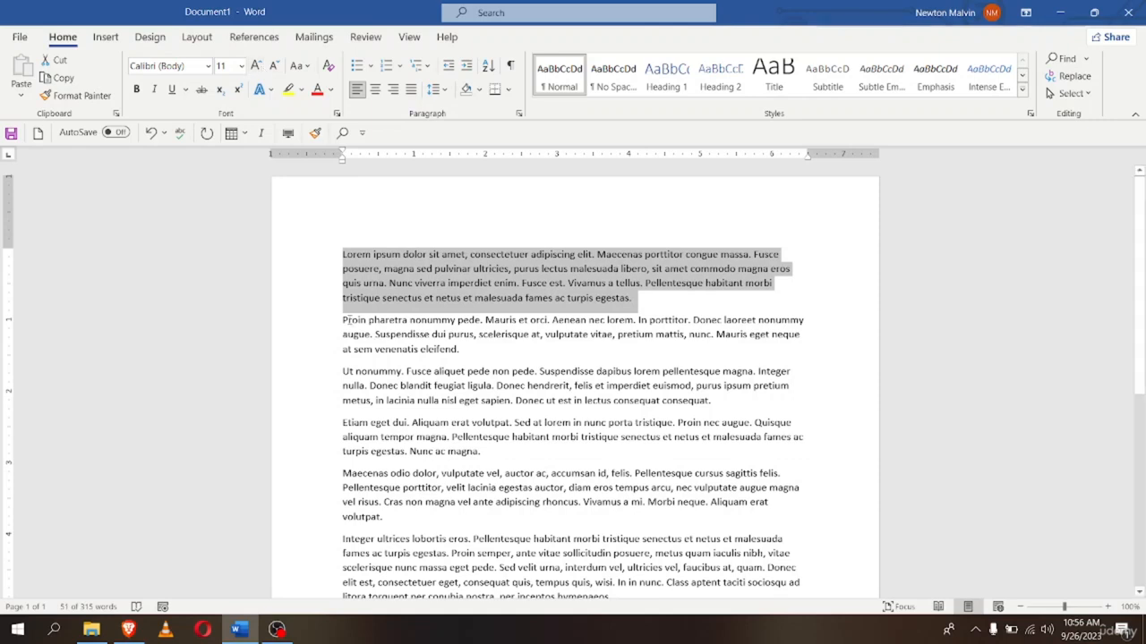
pyautogui.moveTo(343, 319); pyautogui.dragTo(457, 349)
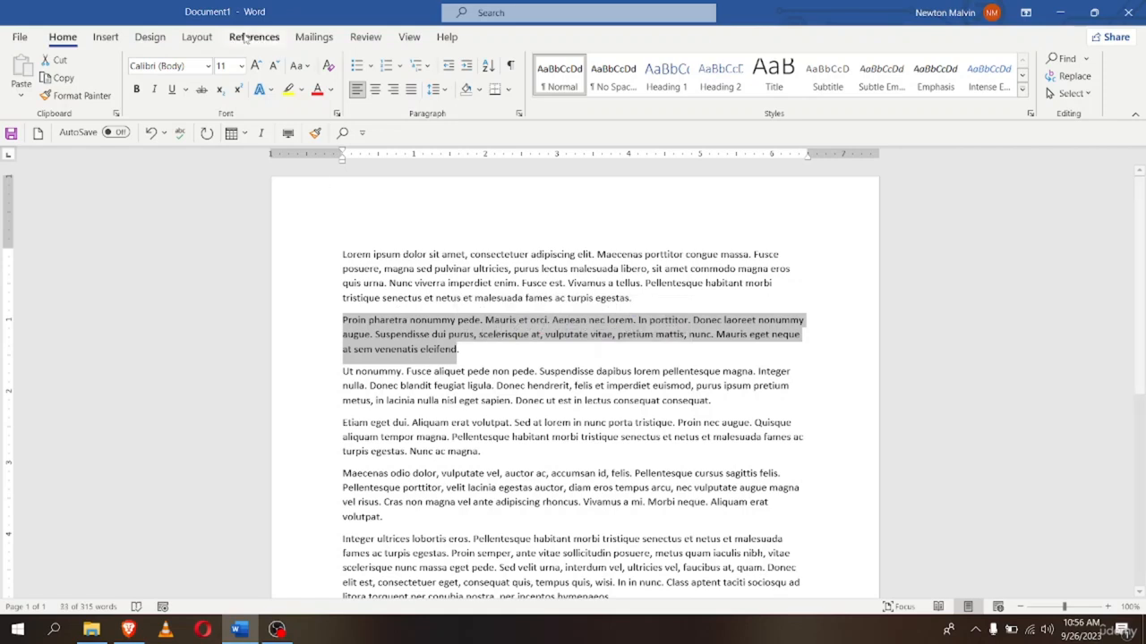
pyautogui.click(276, 66)
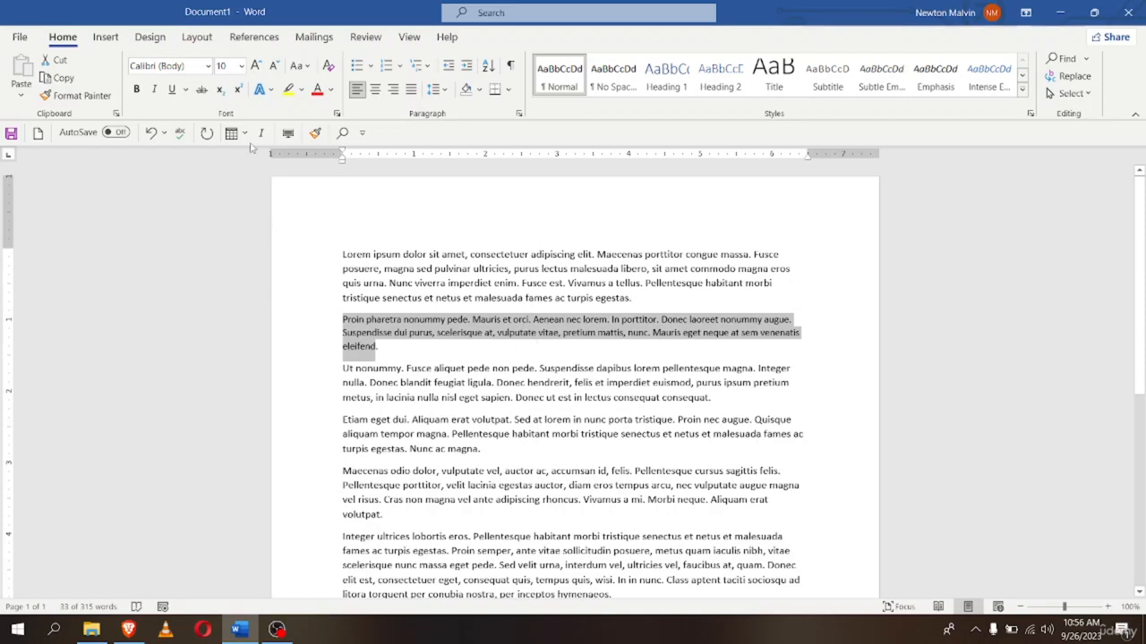
pyautogui.click(261, 74)
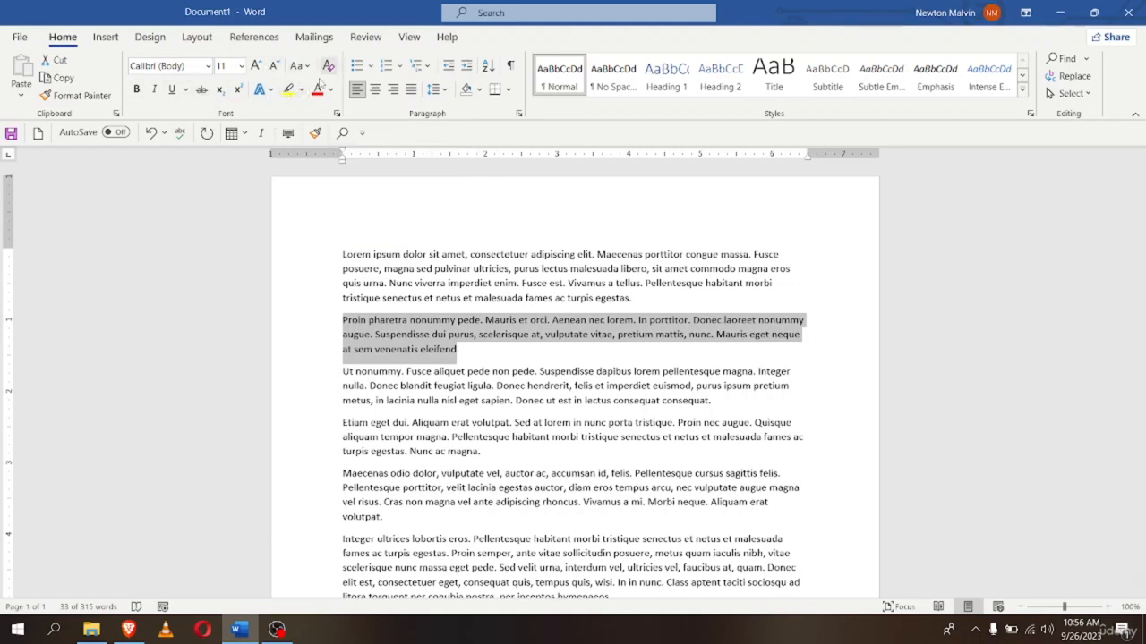
# Make the 'Proin pharetra' paragraph bold italic, then select the 'Ut nonummy' paragraph for underlining
pyautogui.click(135, 93)
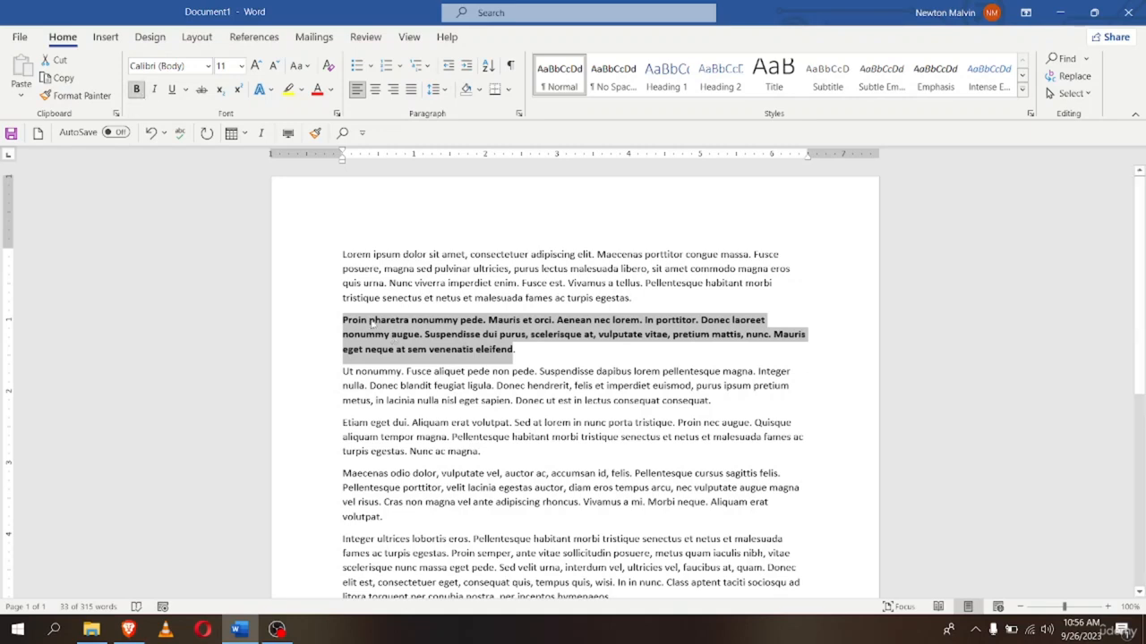
pyautogui.click(157, 94)
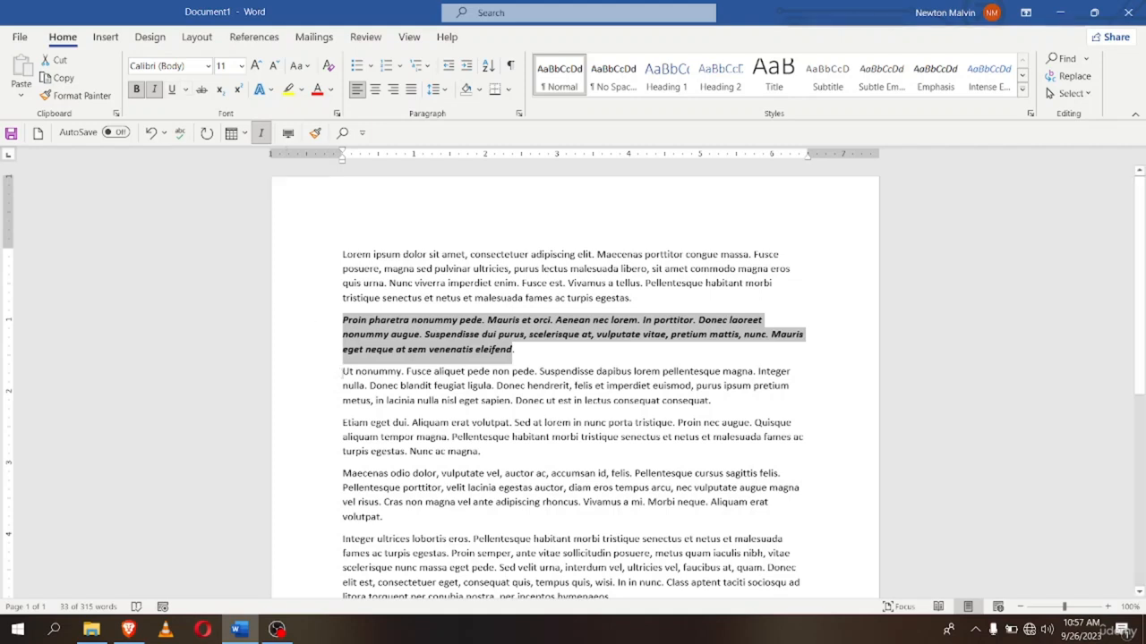
pyautogui.moveTo(342, 371); pyautogui.dragTo(721, 407)
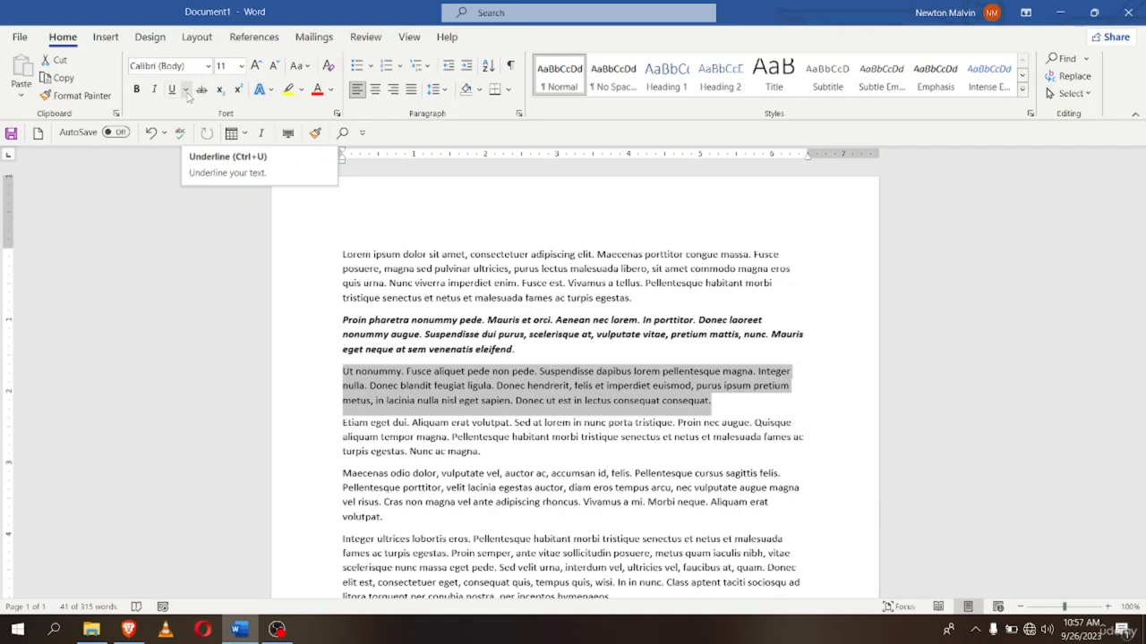
pyautogui.click(186, 91)
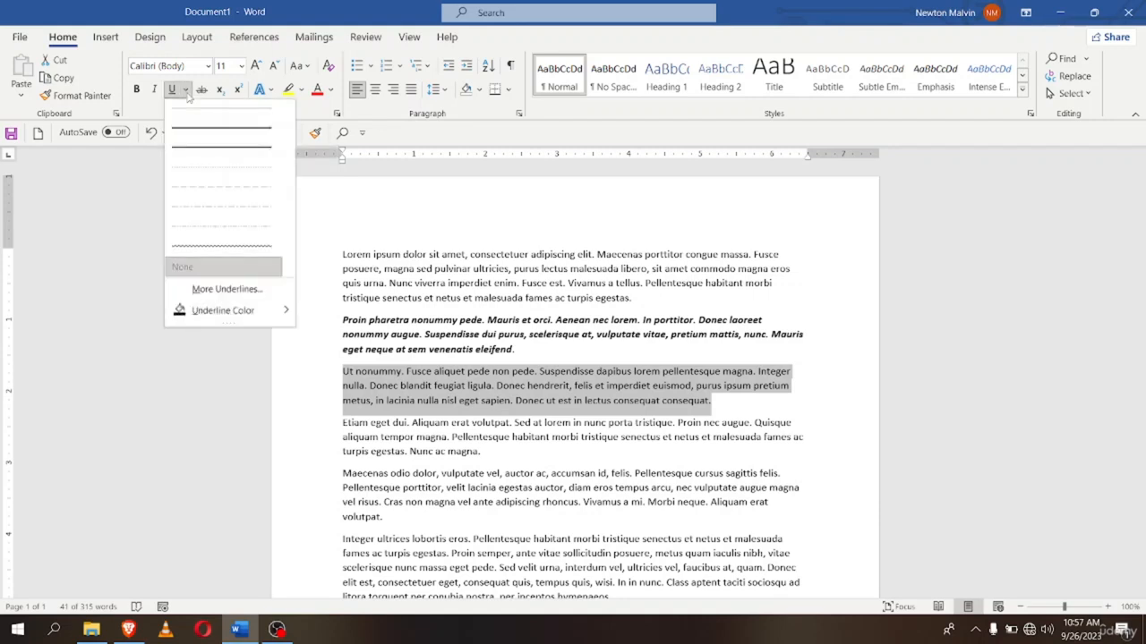
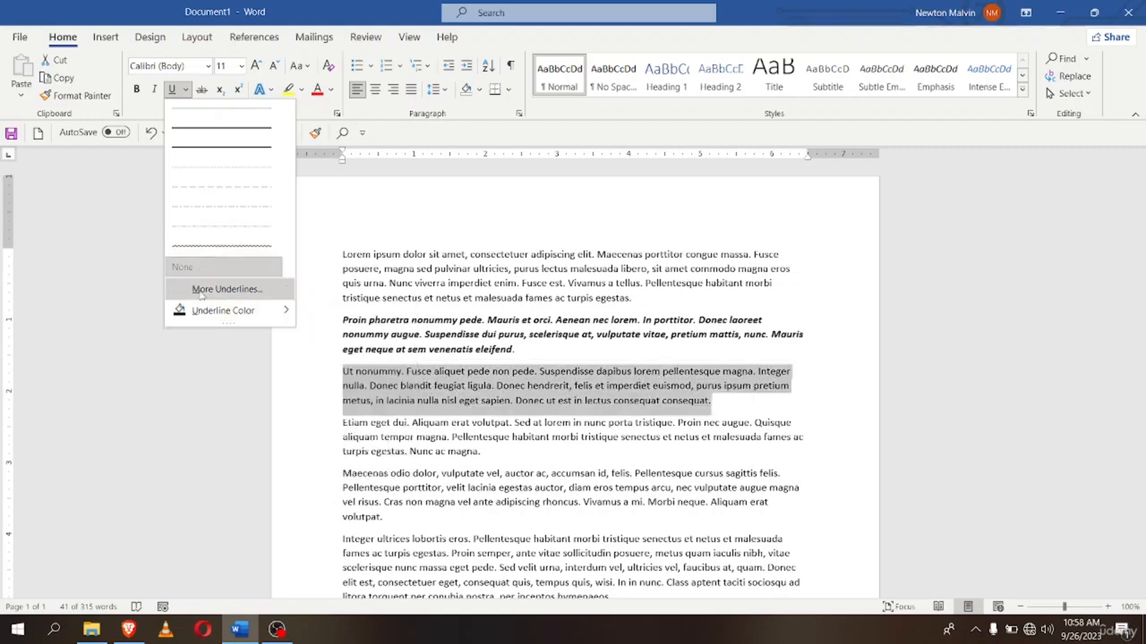
# Underline the selected 'Ut nonummy' paragraph with a wavy line coloured red
pyautogui.moveTo(213, 313)
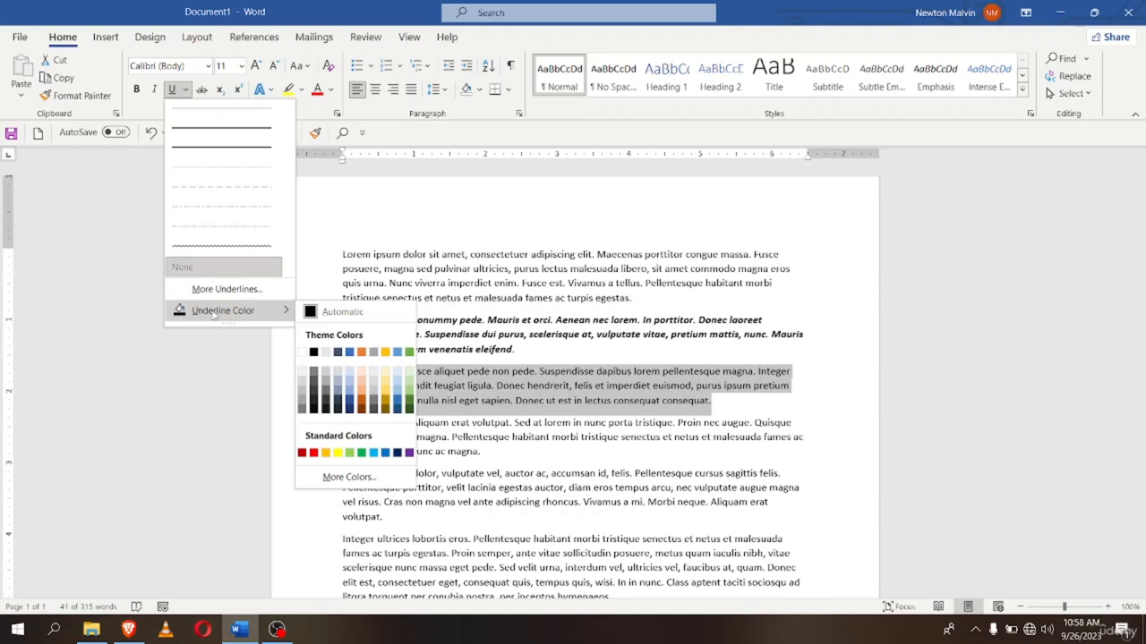
pyautogui.click(210, 256)
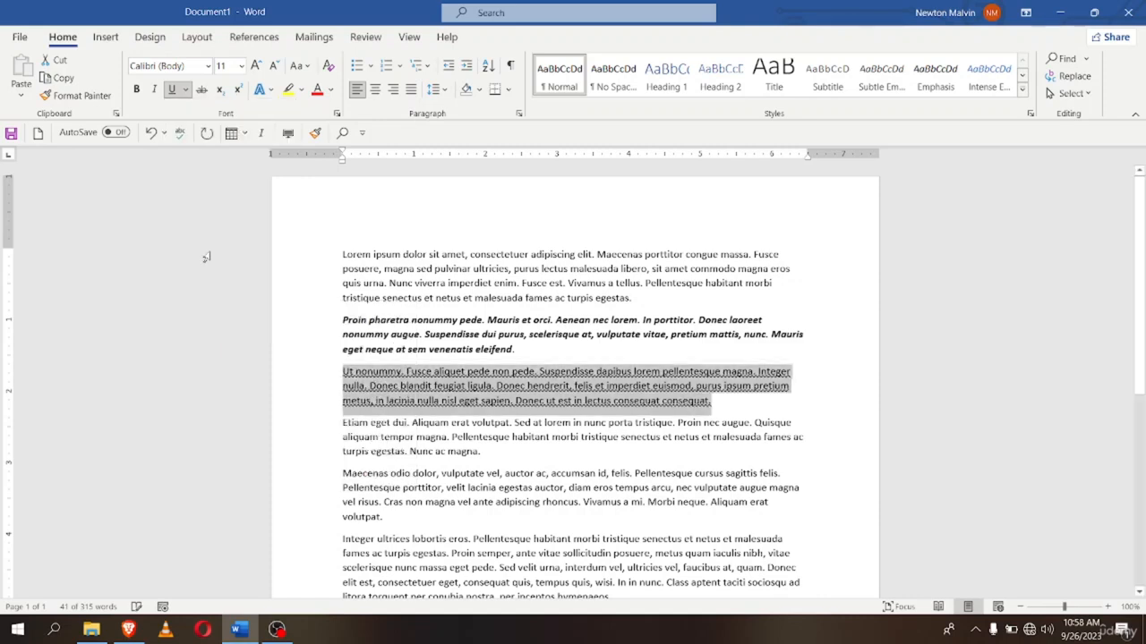
pyautogui.click(187, 92)
pyautogui.moveTo(215, 311)
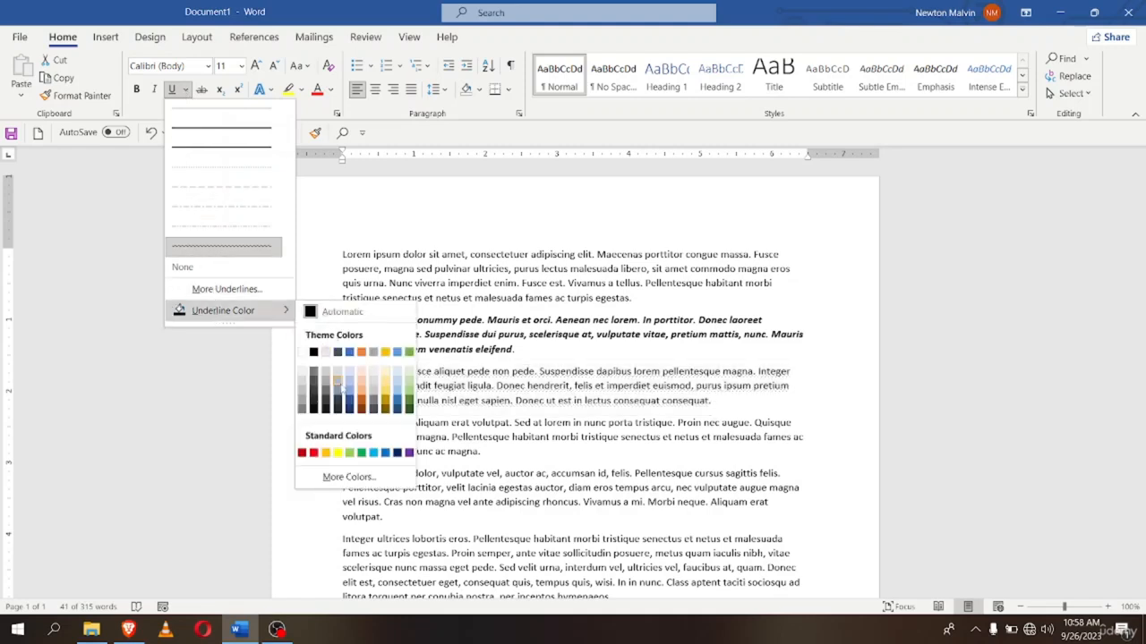
pyautogui.click(313, 454)
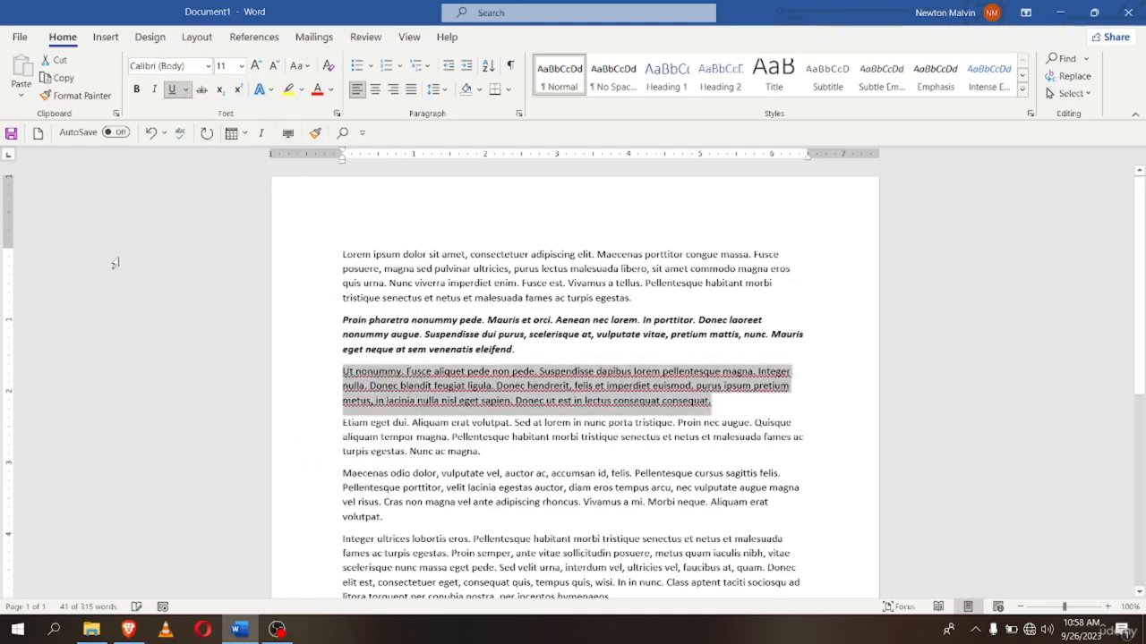
pyautogui.click(715, 415)
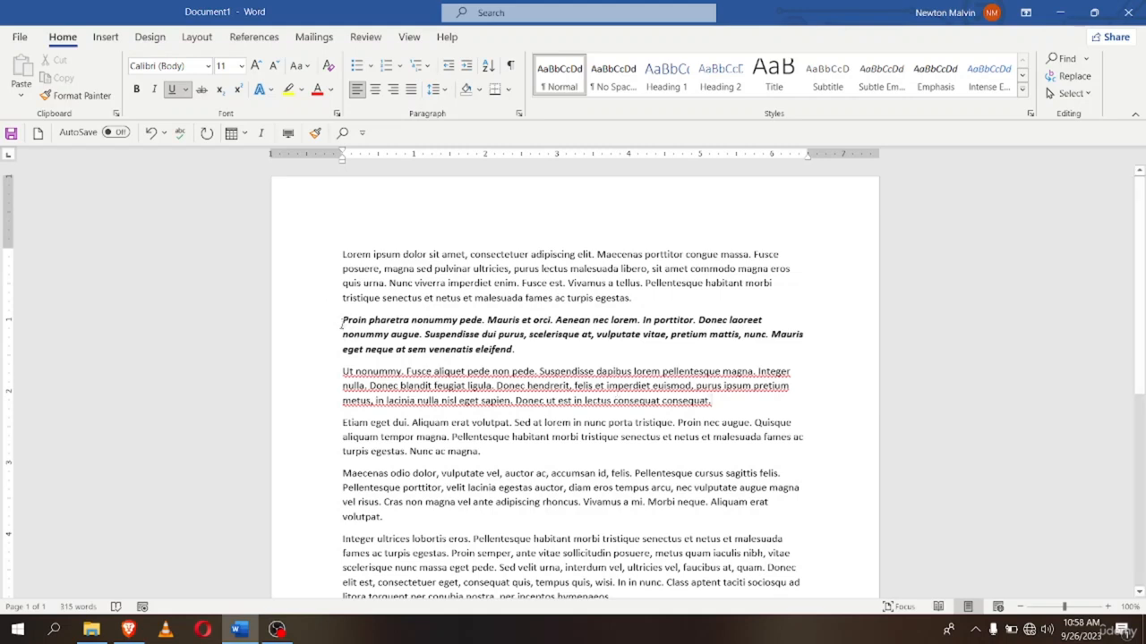
# Select the 'Proin pharetra' paragraph and give it a thick underline in gold
pyautogui.moveTo(342, 322); pyautogui.dragTo(517, 351)
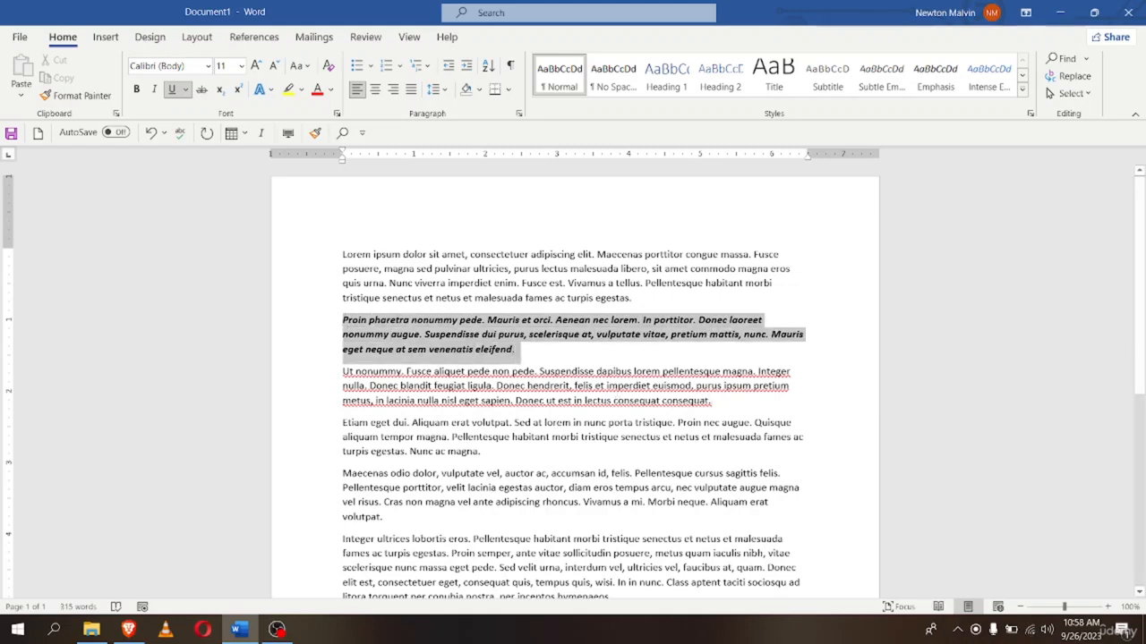
pyautogui.click(186, 90)
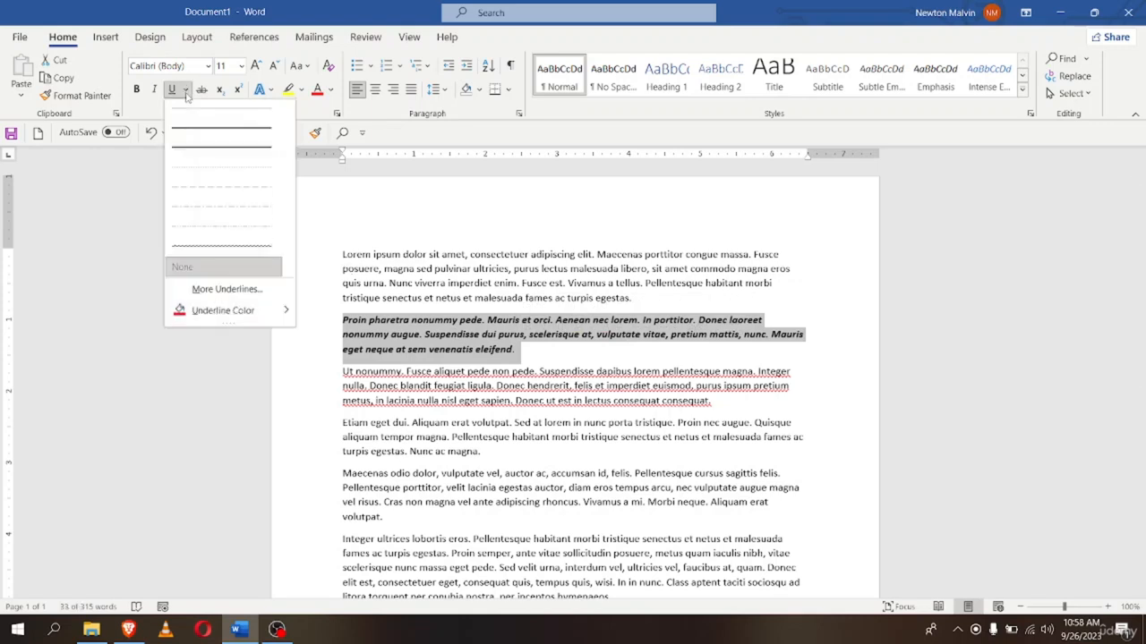
pyautogui.click(195, 147)
pyautogui.click(184, 90)
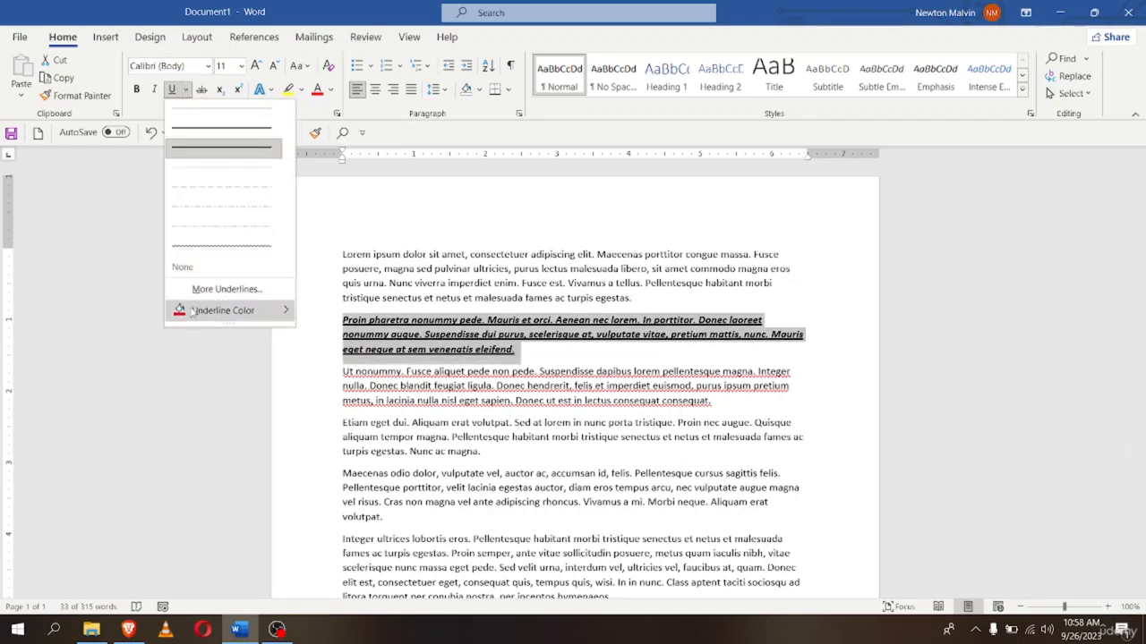
pyautogui.moveTo(194, 313)
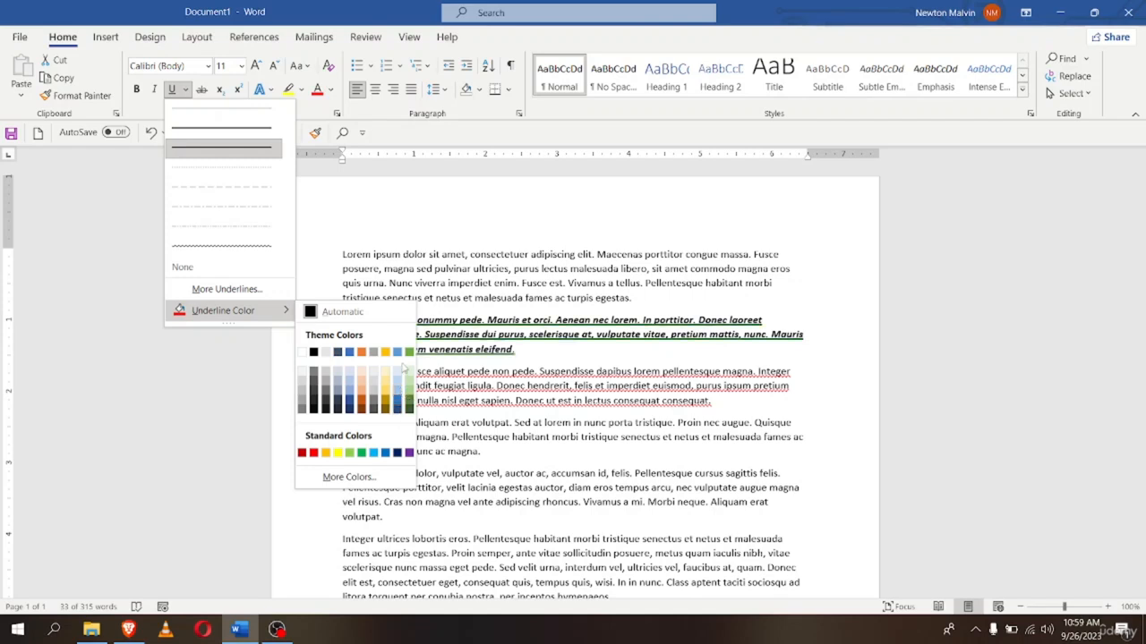
pyautogui.click(385, 354)
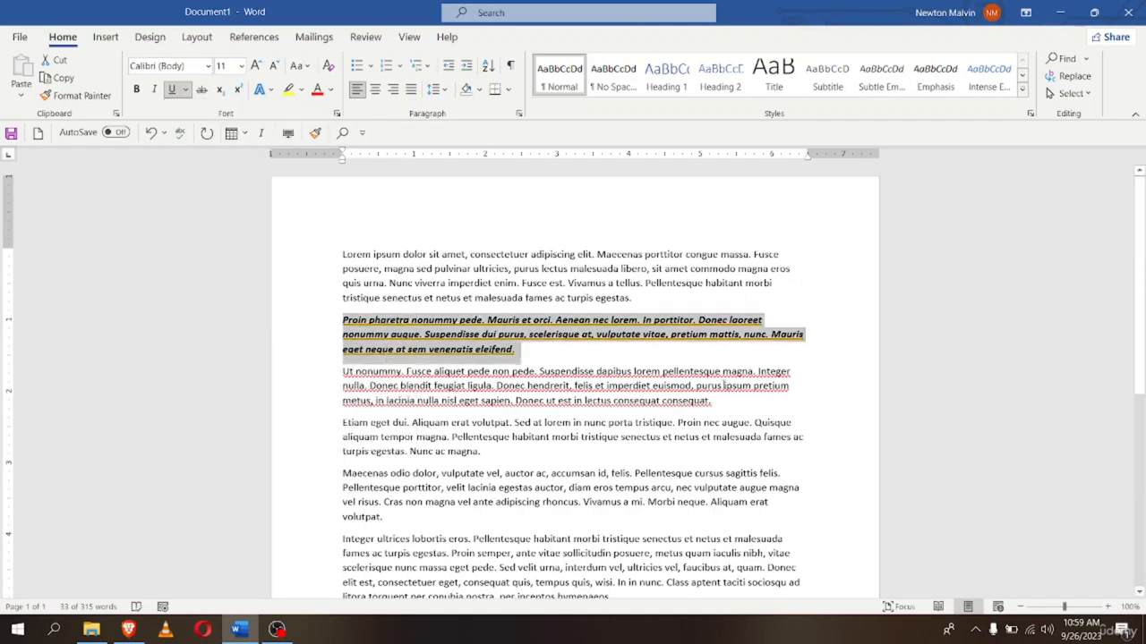
pyautogui.click(621, 354)
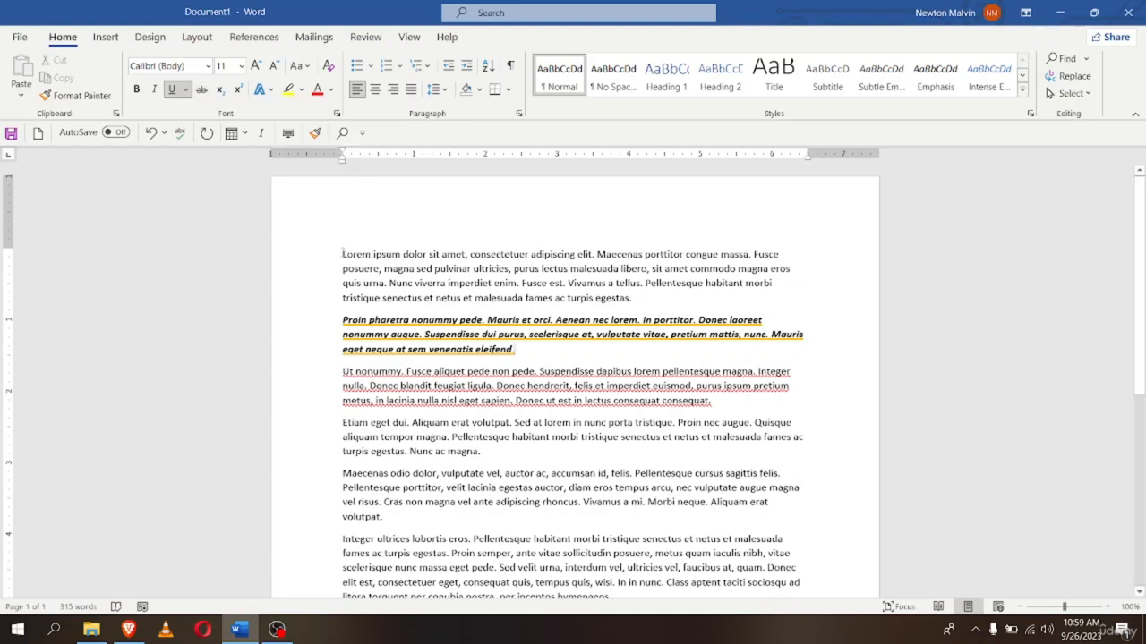
# Select the first 'Lorem ipsum' paragraph and apply Strikethrough to it
pyautogui.moveTo(343, 254); pyautogui.dragTo(637, 304)
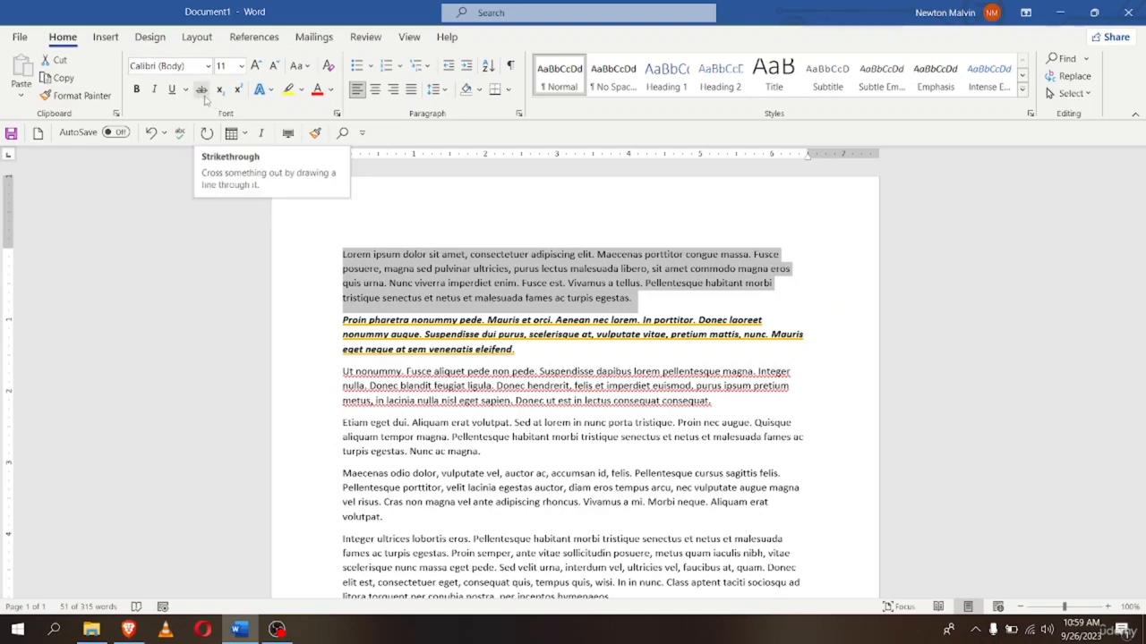
pyautogui.click(204, 97)
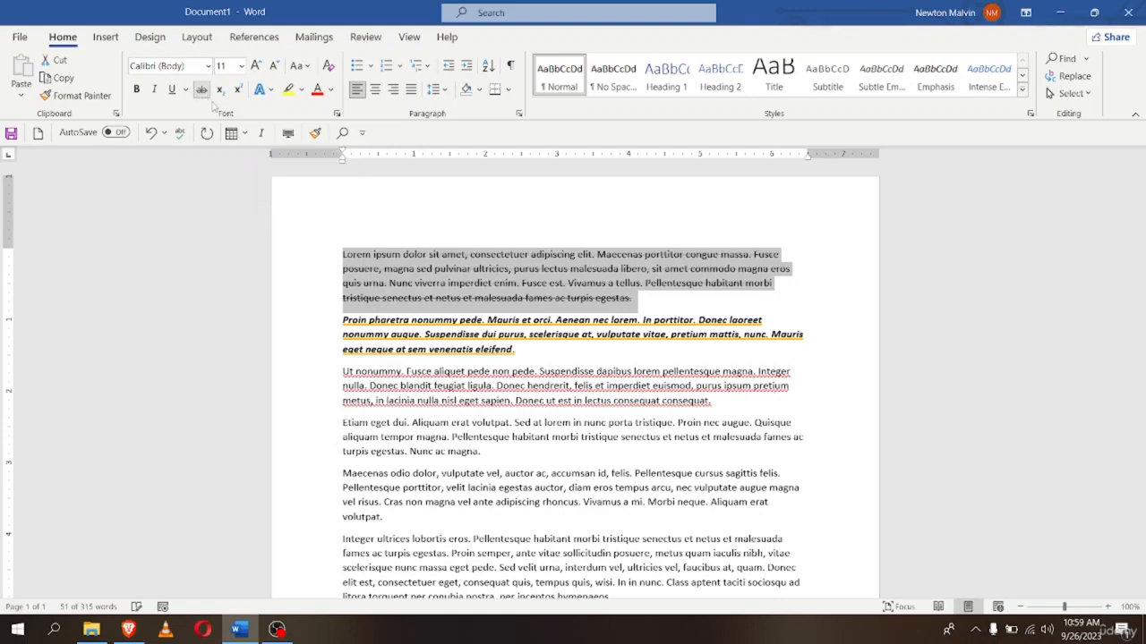
pyautogui.click(661, 306)
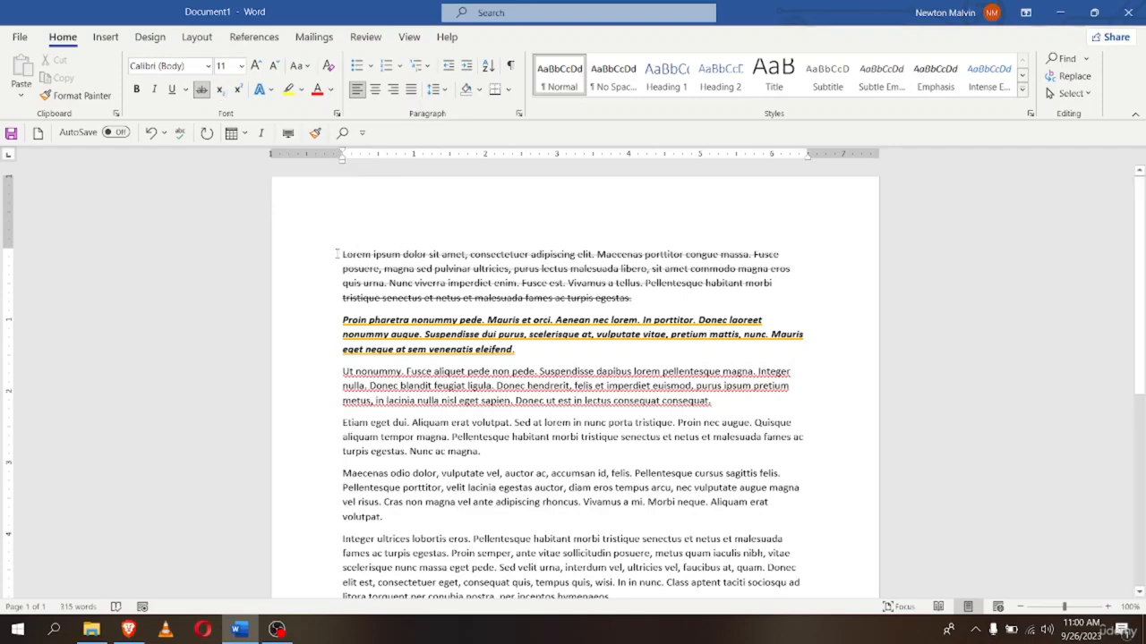
# Insert a new top line above the first paragraph and type H2O on it
pyautogui.press('Return')
pyautogui.press('Return')
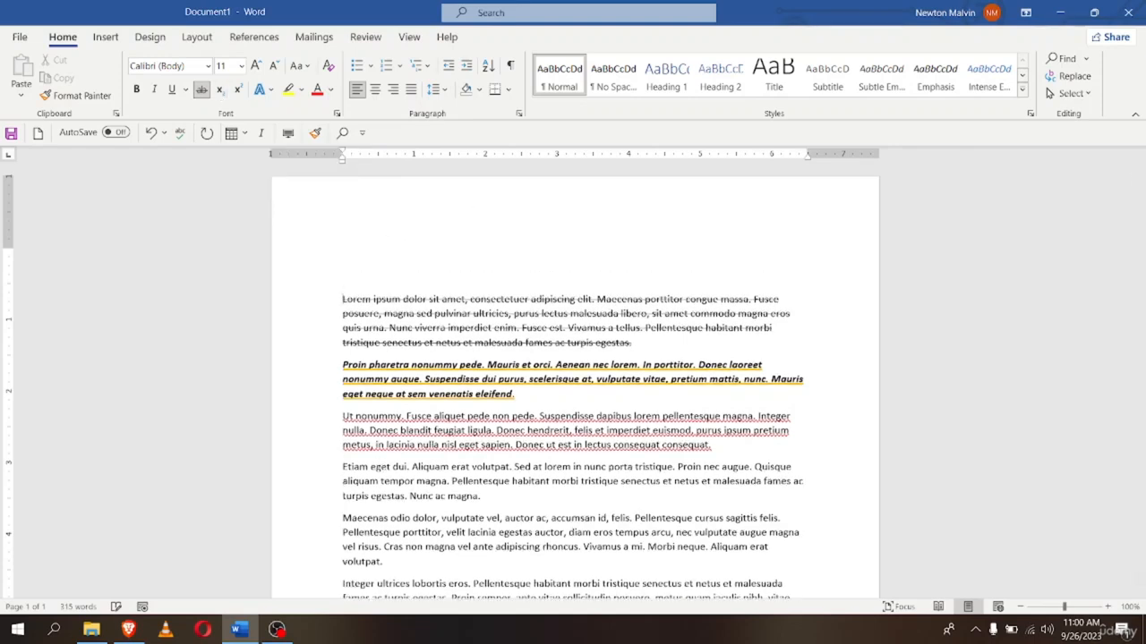
pyautogui.press('Up')
pyautogui.write('H2')
pyautogui.press('BackSpace')
pyautogui.press('BackSpace')
pyautogui.write('H2O')
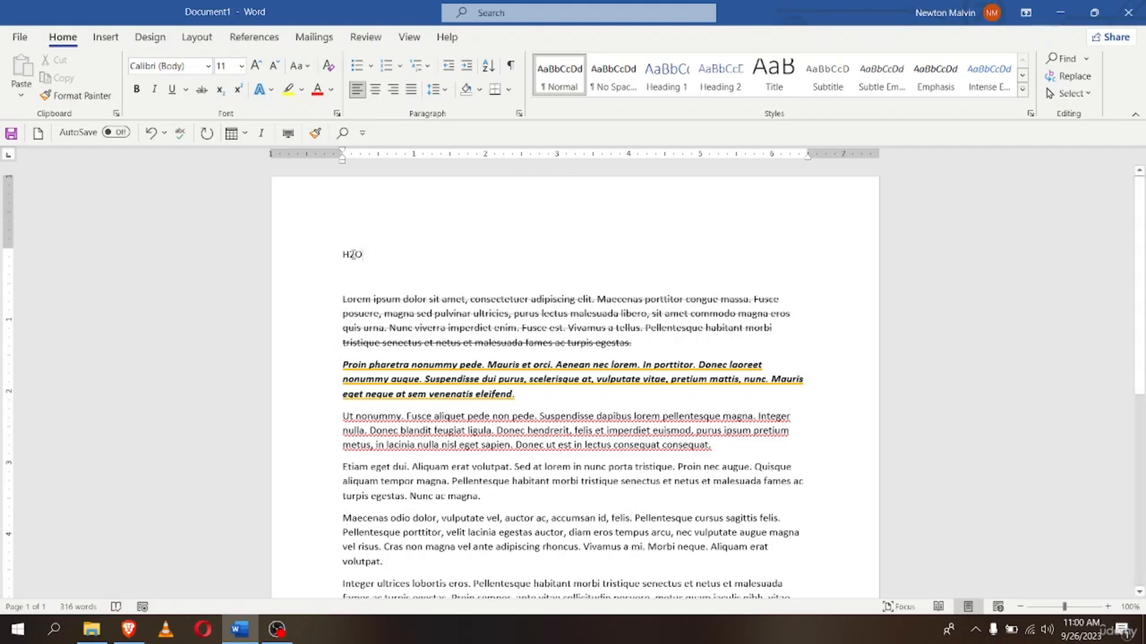
# Make the 2 in H2O subscript, briefly trying superscript before returning to subscript
pyautogui.moveTo(348, 254); pyautogui.dragTo(354, 256)
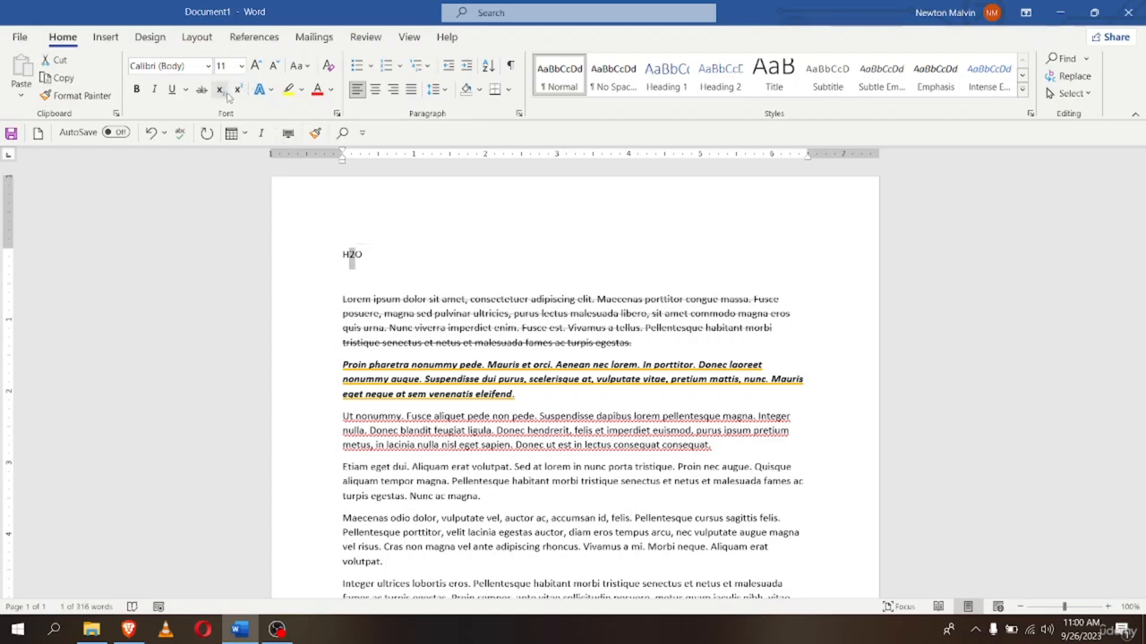
pyautogui.click(219, 90)
pyautogui.click(363, 255)
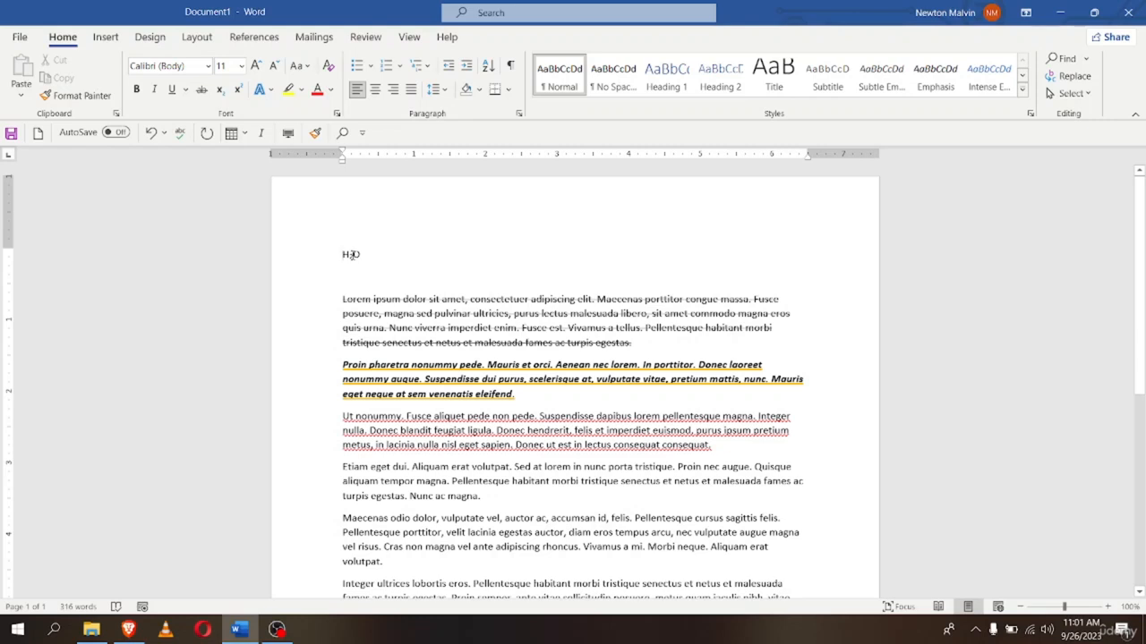
pyautogui.moveTo(347, 257); pyautogui.dragTo(355, 257)
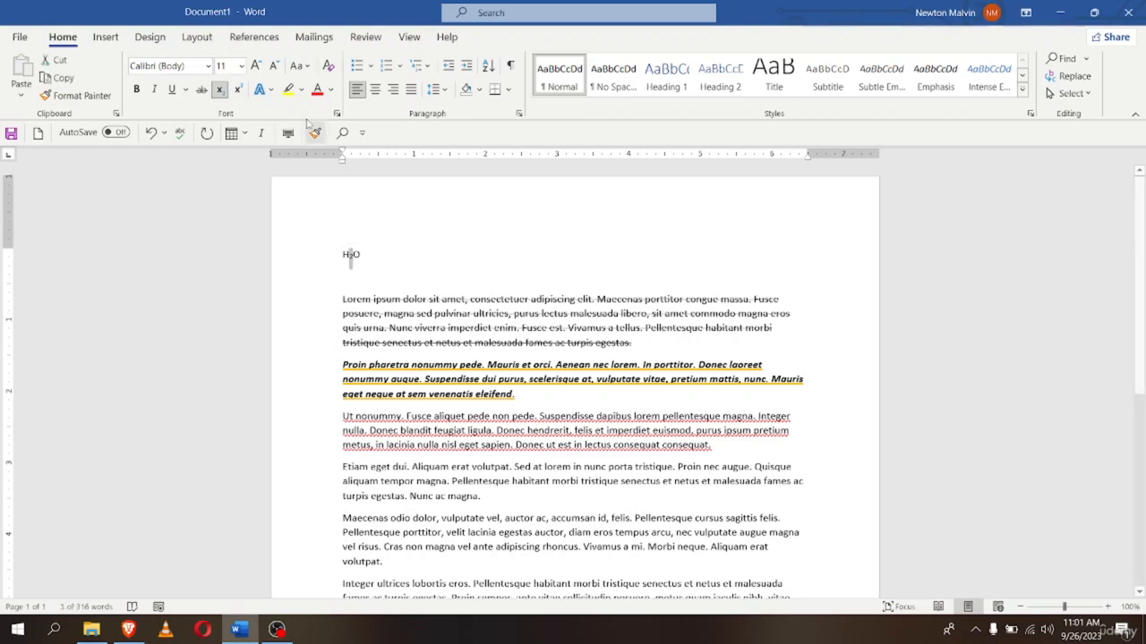
pyautogui.click(239, 90)
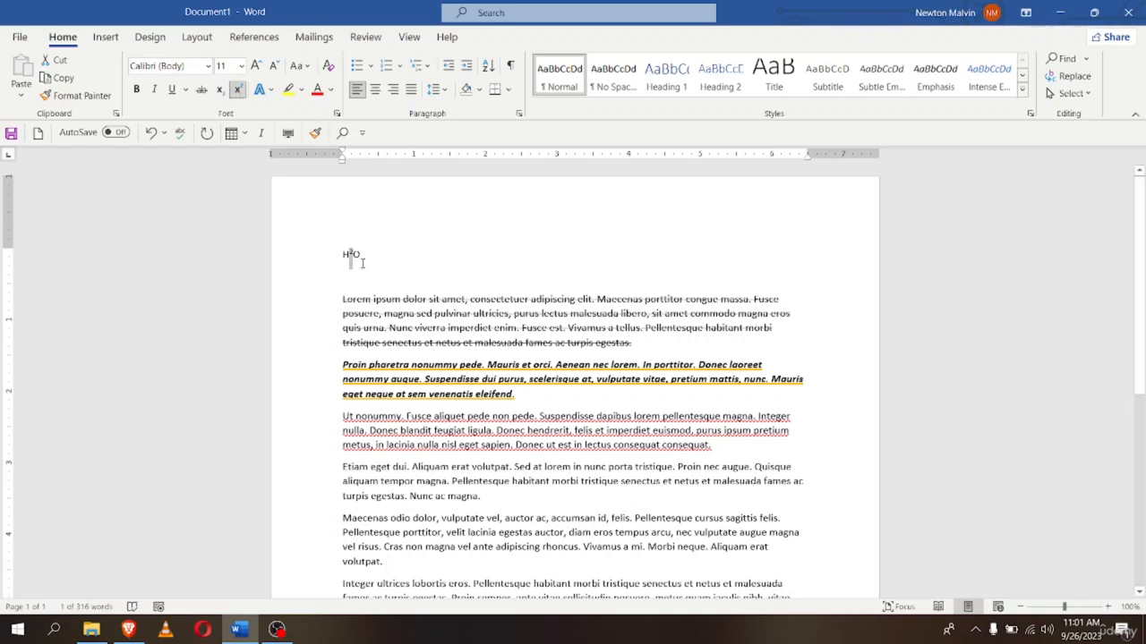
pyautogui.click(219, 90)
pyautogui.click(376, 256)
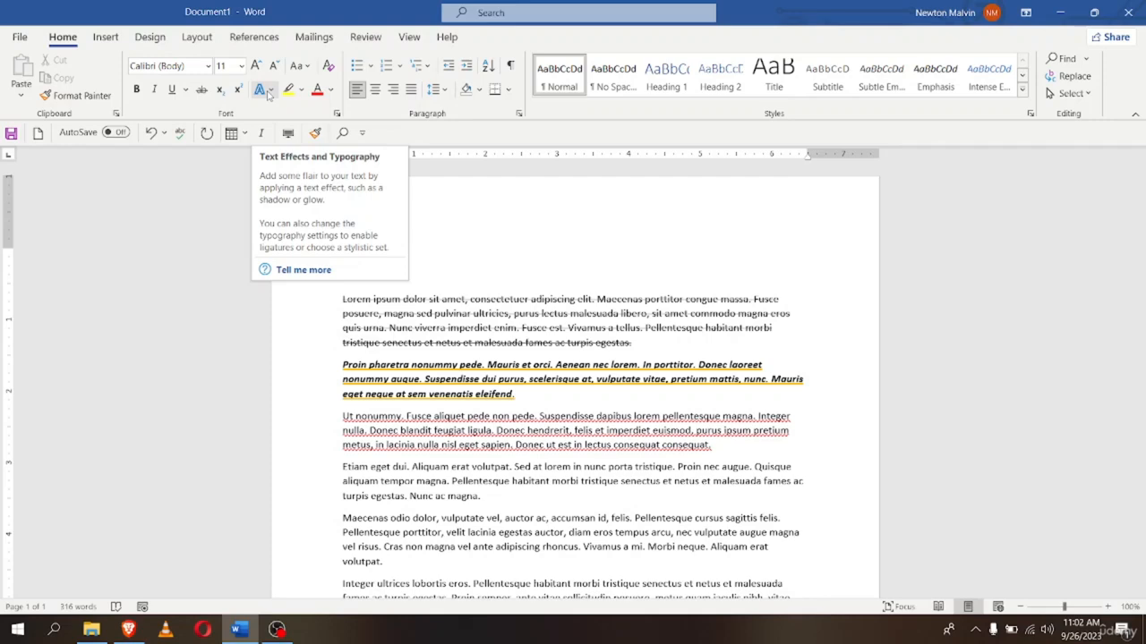
pyautogui.scroll(-1, 341, 378)
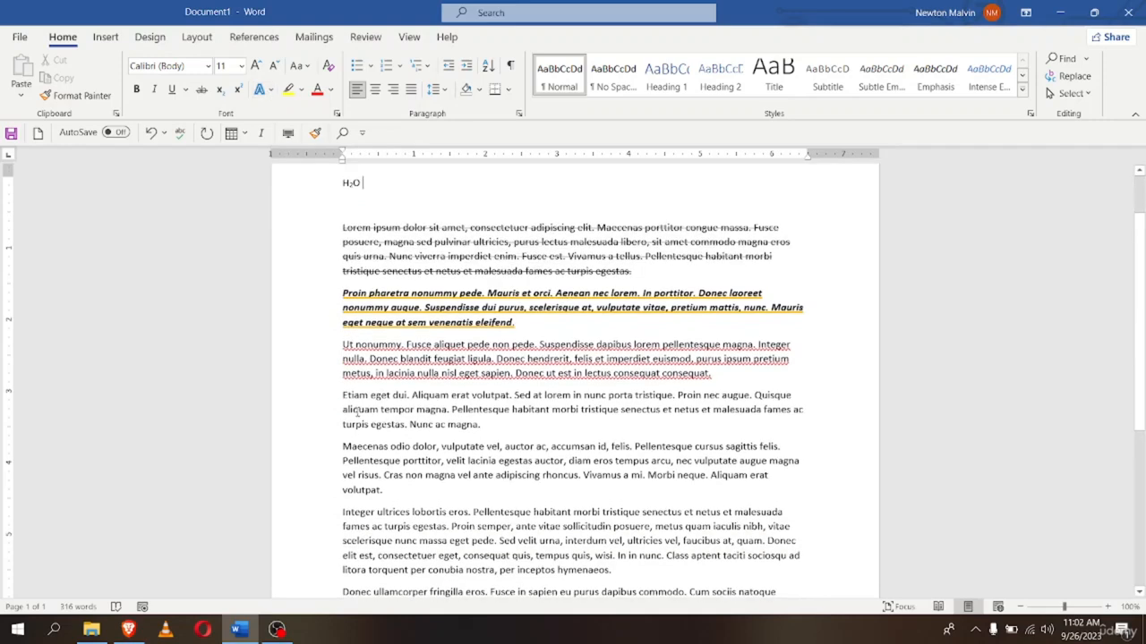
pyautogui.moveTo(343, 344); pyautogui.dragTo(687, 382)
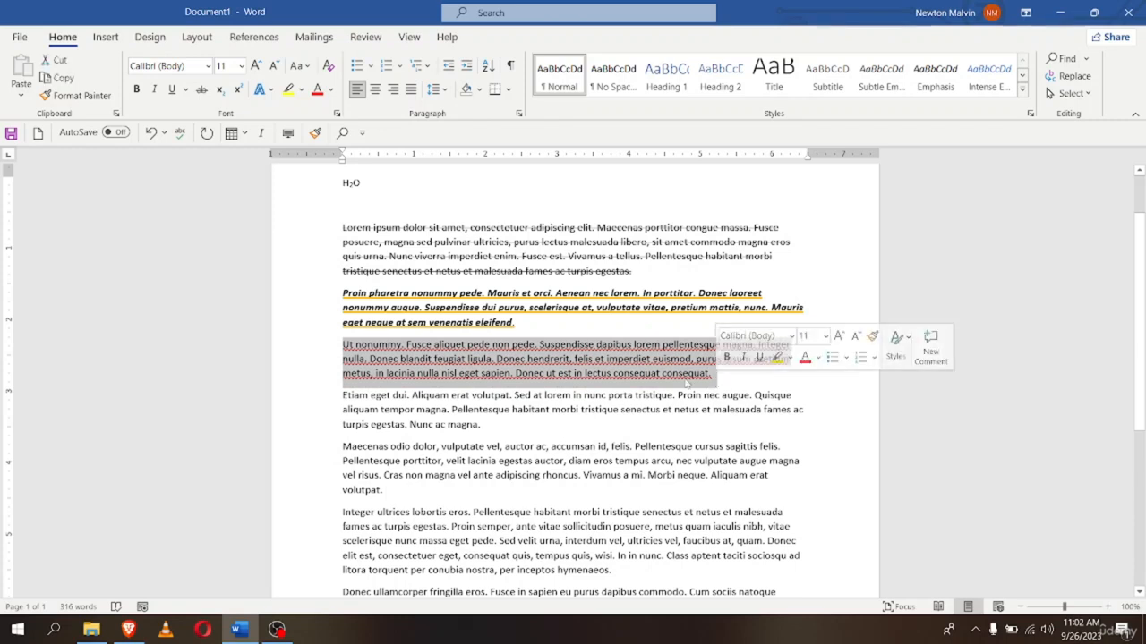
pyautogui.click(263, 91)
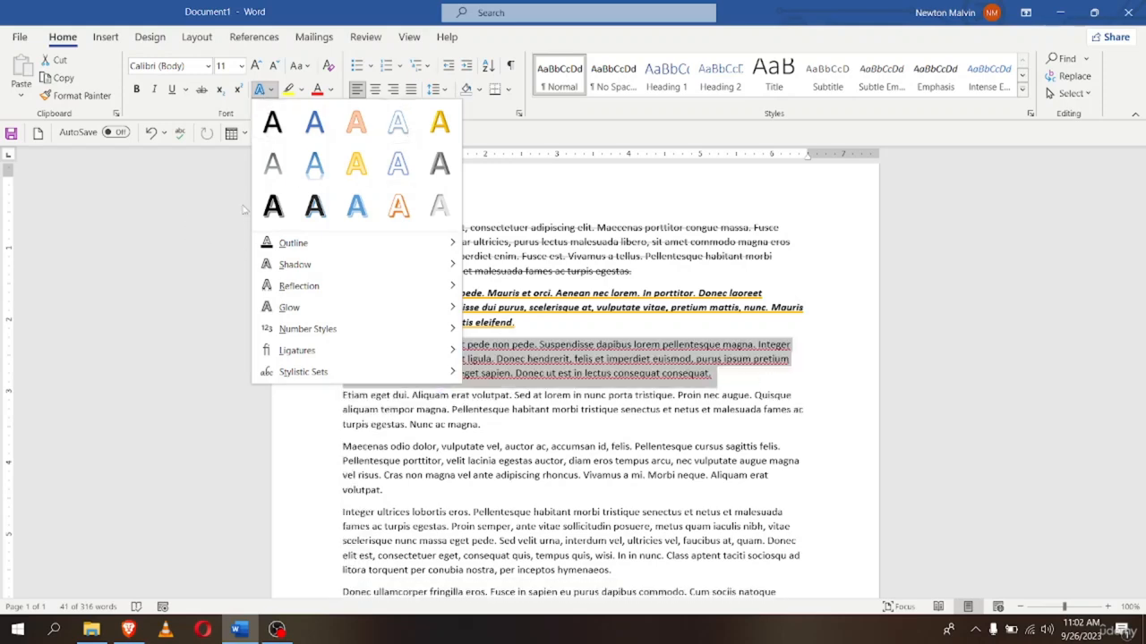
pyautogui.click(840, 247)
pyautogui.scroll(-3, 849, 223)
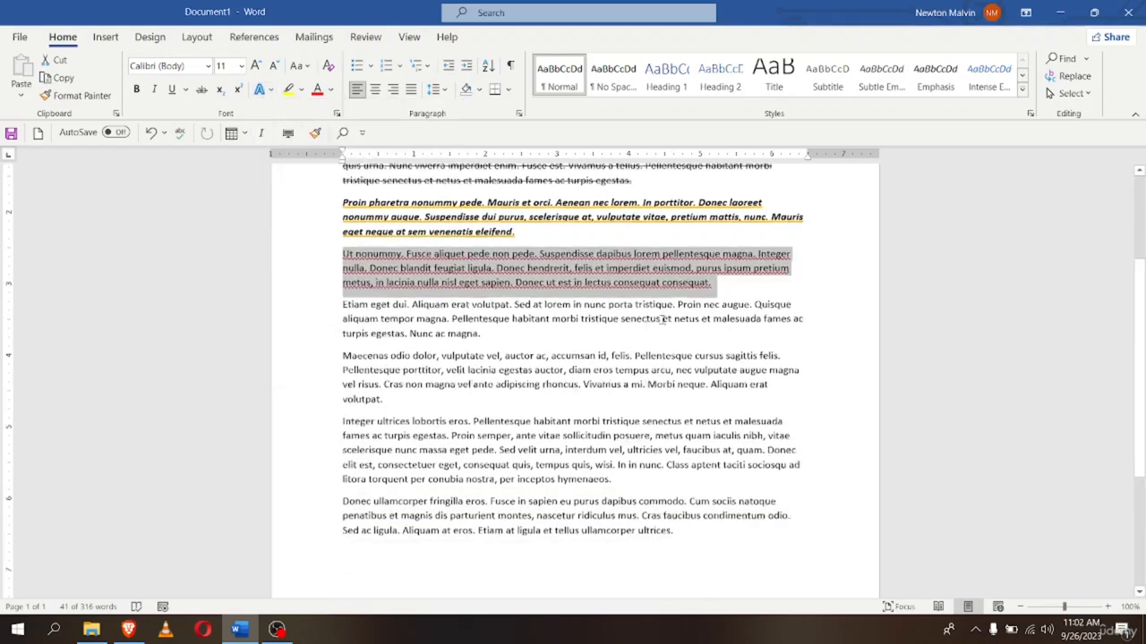
pyautogui.moveTo(343, 288); pyautogui.dragTo(485, 321)
# Set the Etiam paragraph to 22 pt and reselect it for text effects
pyautogui.click(241, 66)
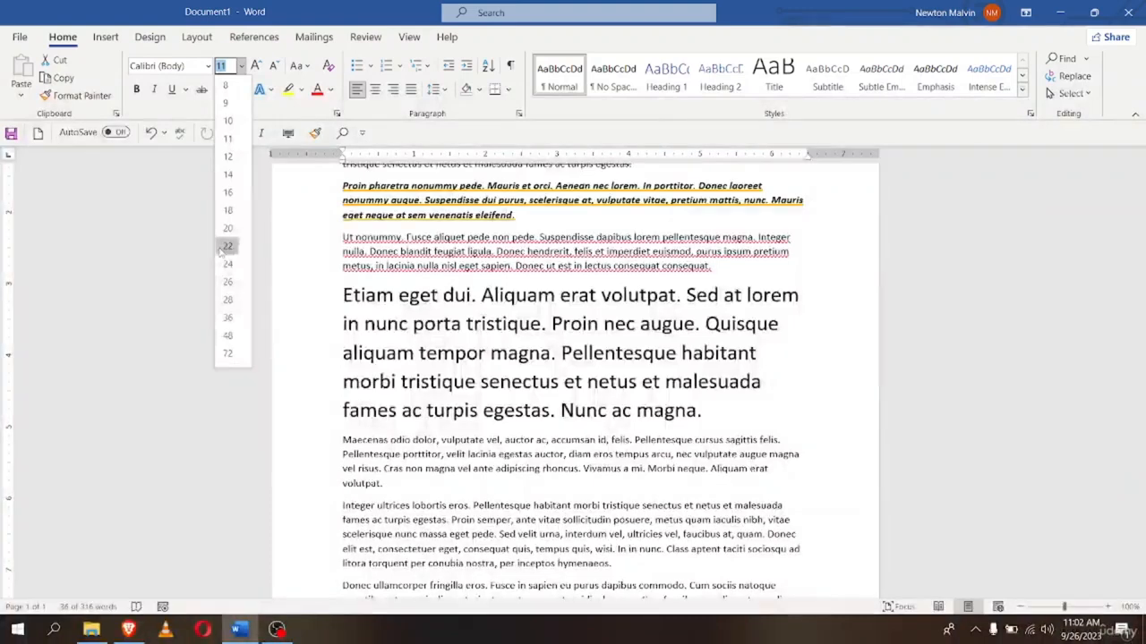
pyautogui.click(226, 247)
pyautogui.click(325, 301)
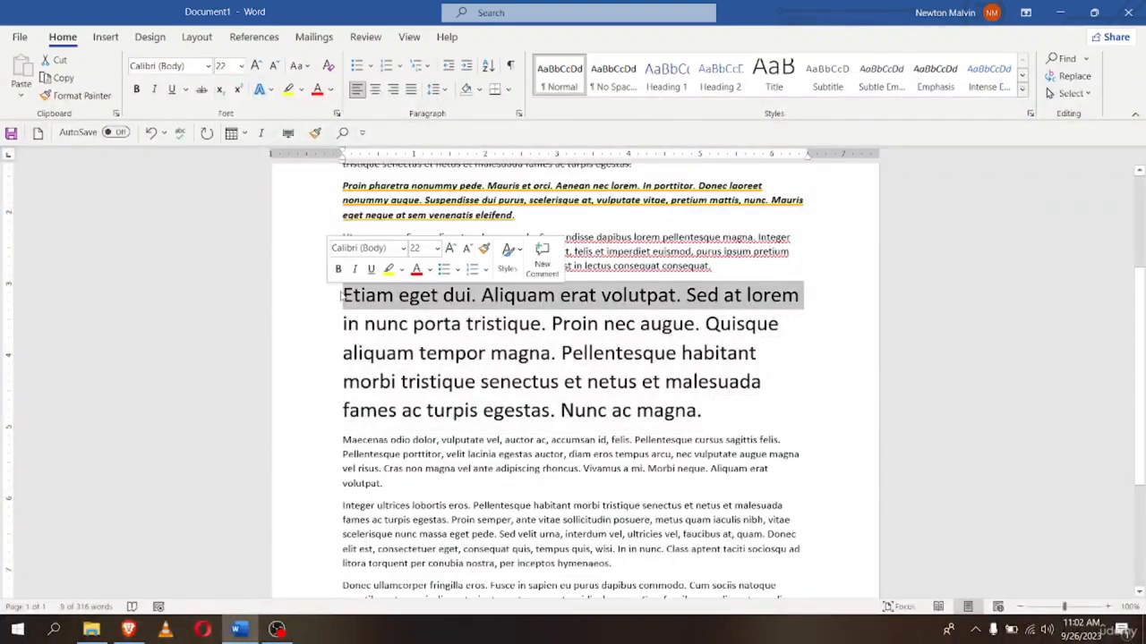
pyautogui.click(344, 295)
pyautogui.moveTo(343, 295); pyautogui.dragTo(728, 401)
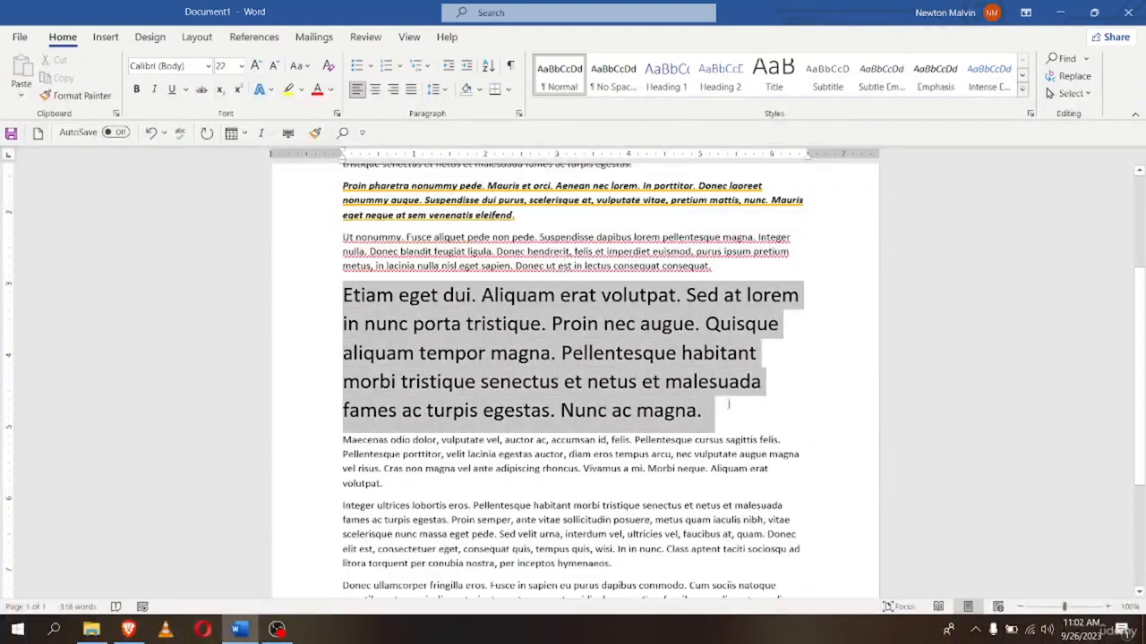
pyautogui.click(259, 92)
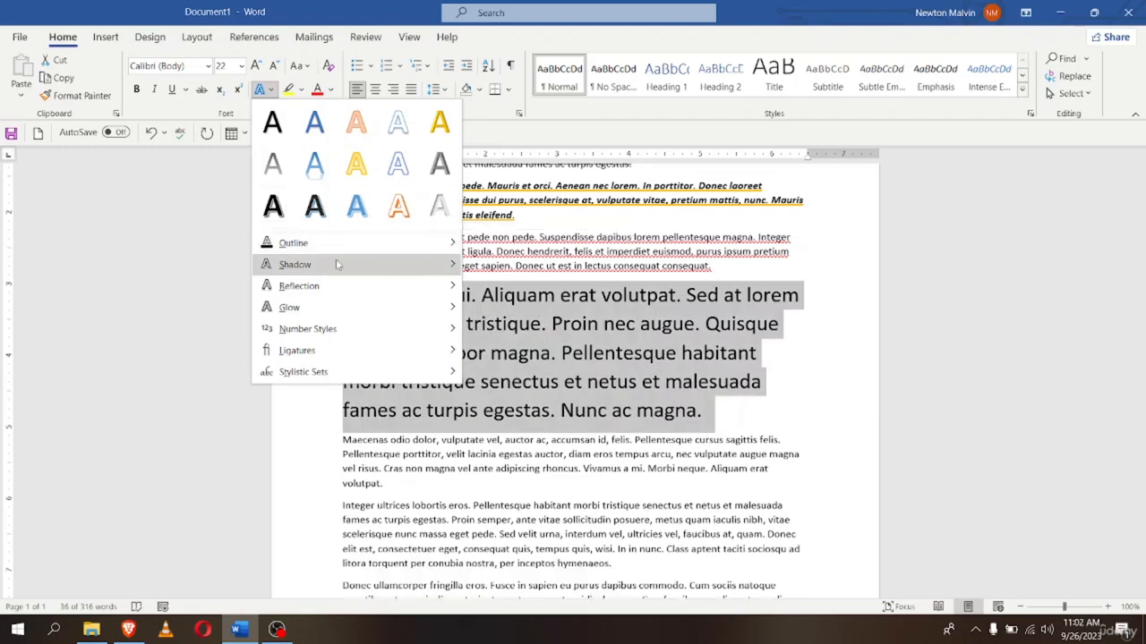
# Give the large Etiam paragraph a custom purple outline colour, #A537D1, from the Custom colours tab
pyautogui.moveTo(368, 243)
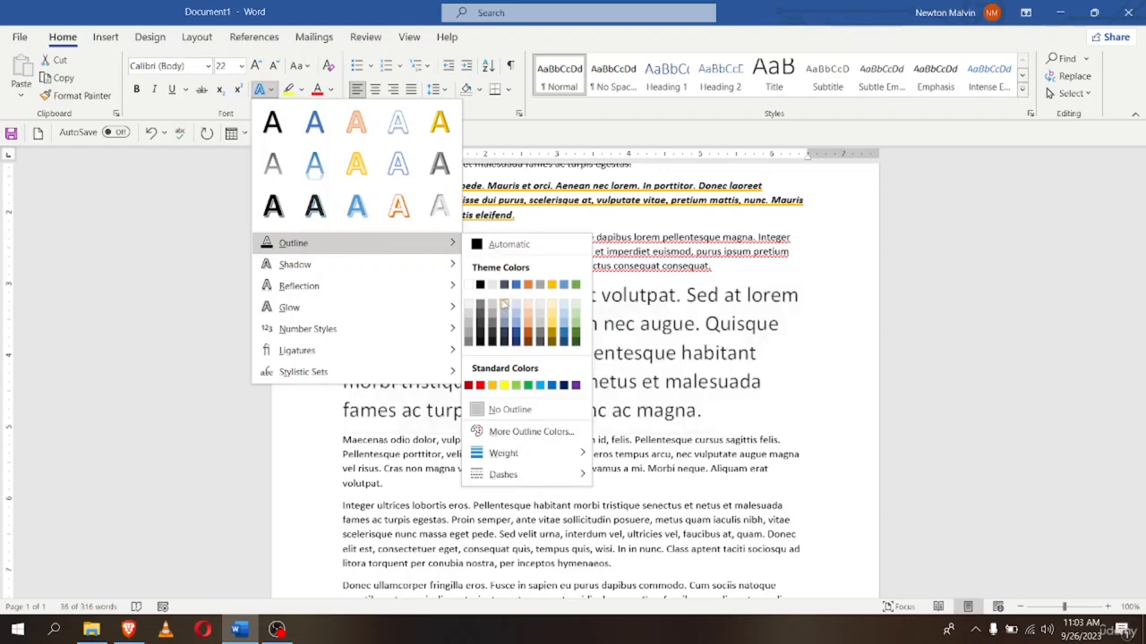
pyautogui.click(497, 433)
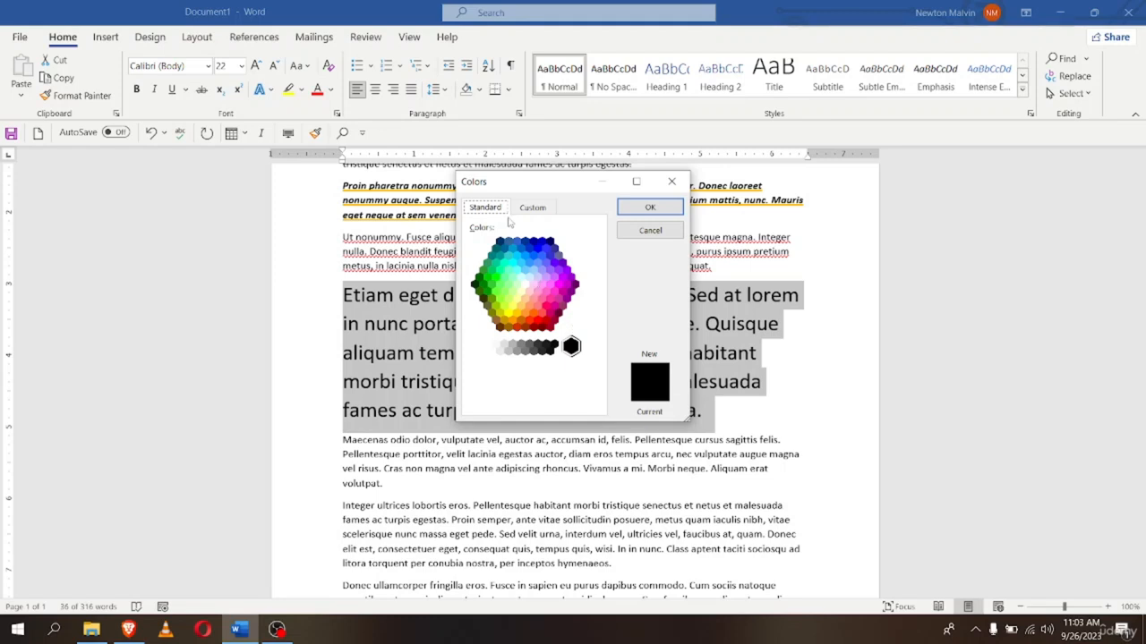
pyautogui.click(535, 210)
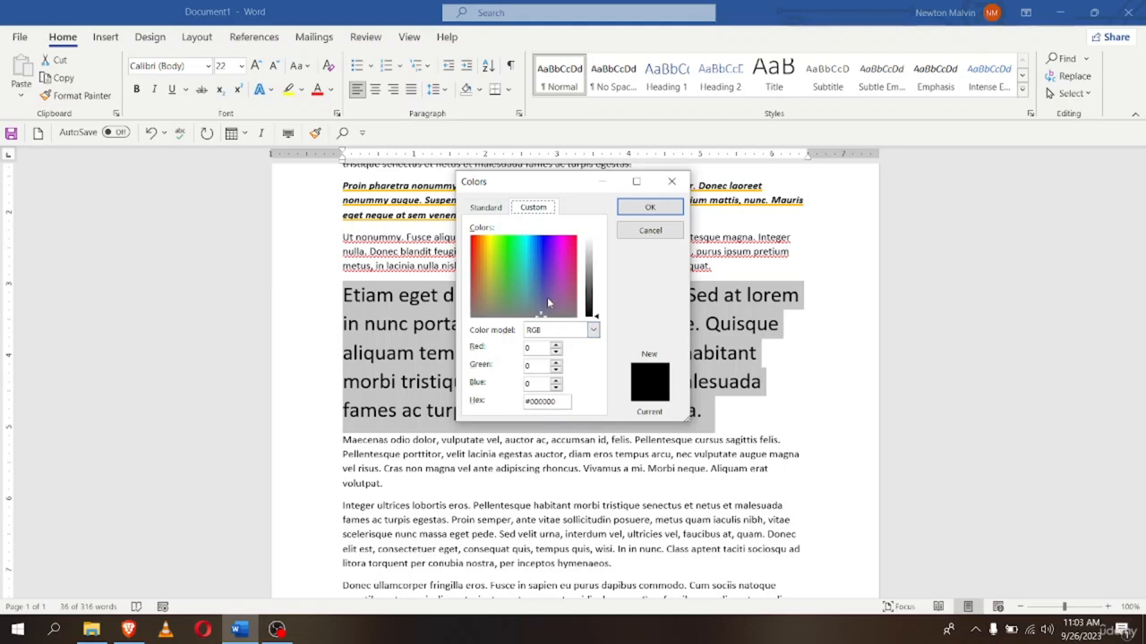
pyautogui.moveTo(547, 297); pyautogui.dragTo(549, 279)
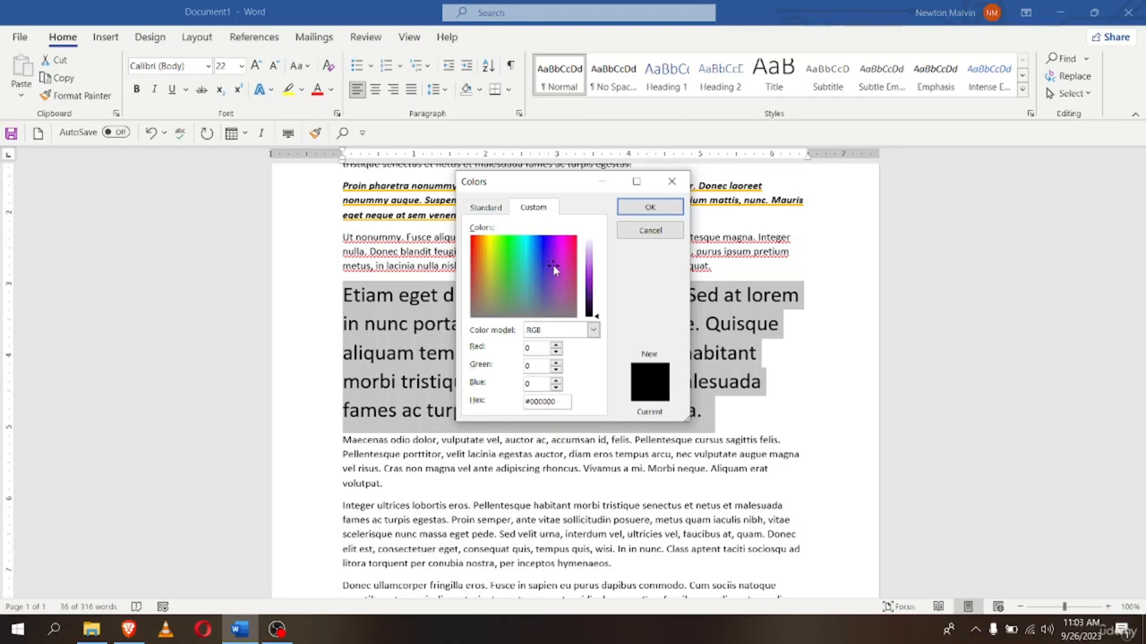
pyautogui.moveTo(598, 319); pyautogui.dragTo(598, 276)
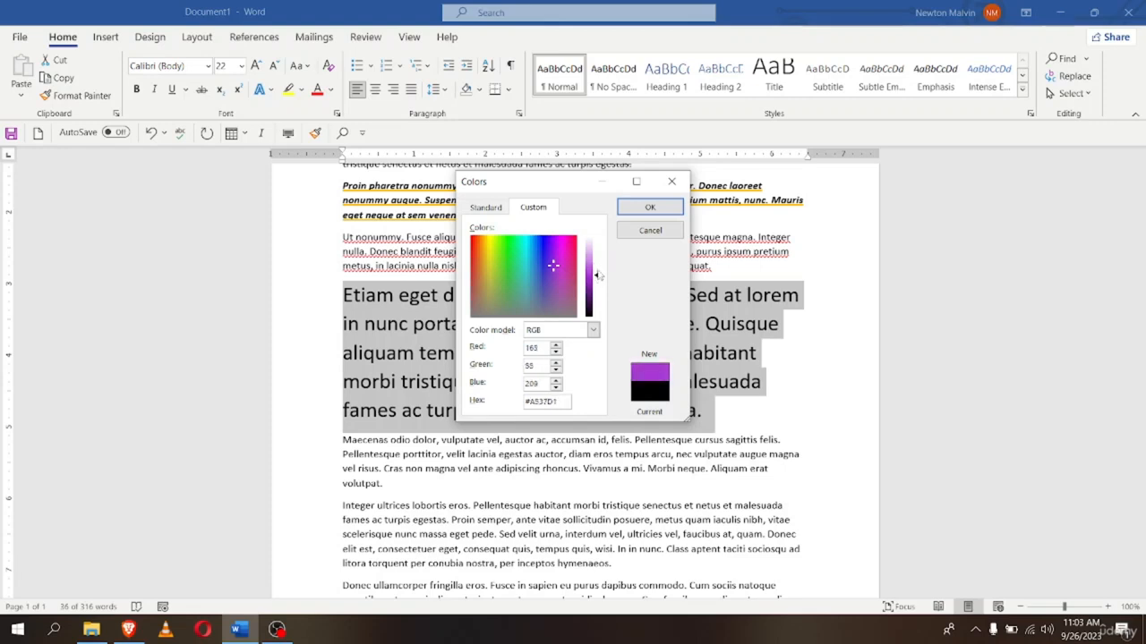
pyautogui.click(650, 207)
pyautogui.click(820, 380)
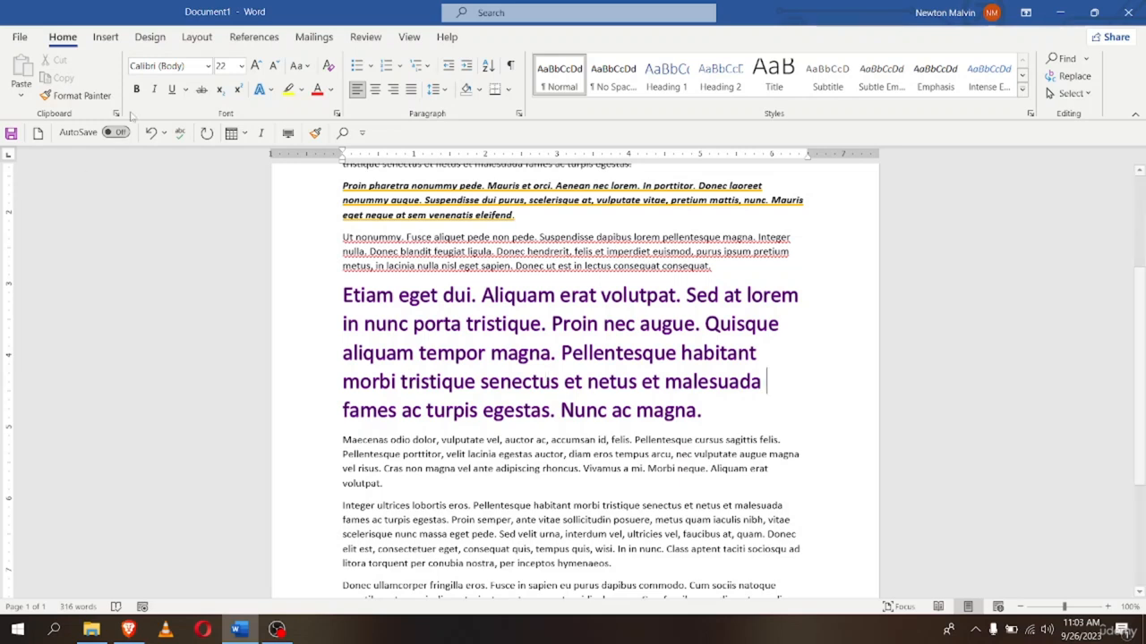
# Apply the orange outlined text effect to the large Etiam paragraph
pyautogui.click(264, 89)
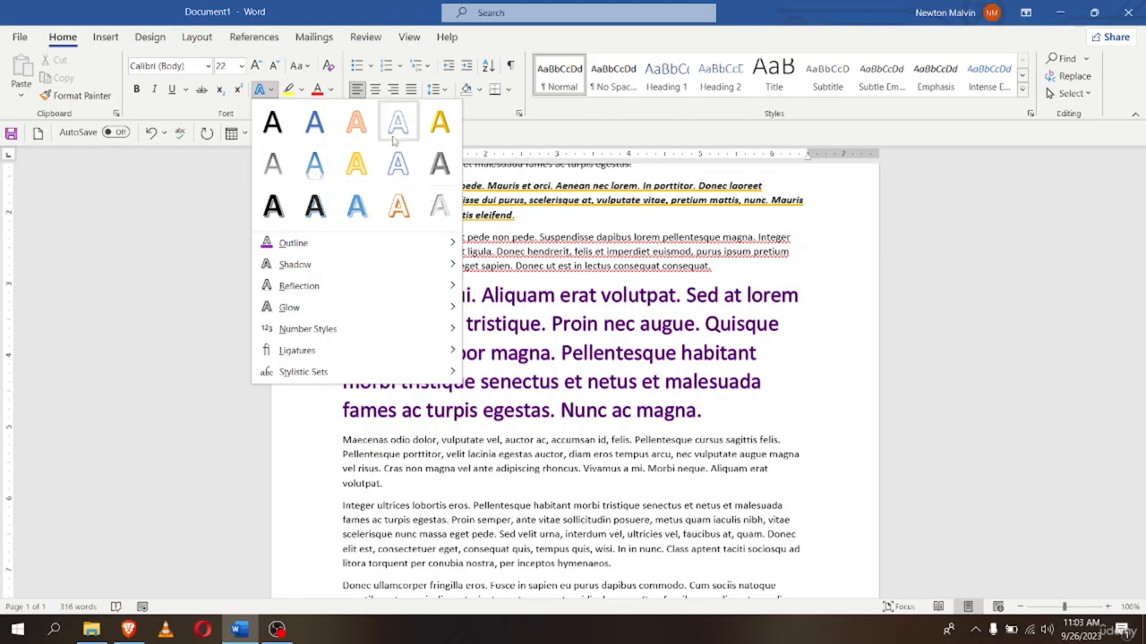
pyautogui.press('Escape')
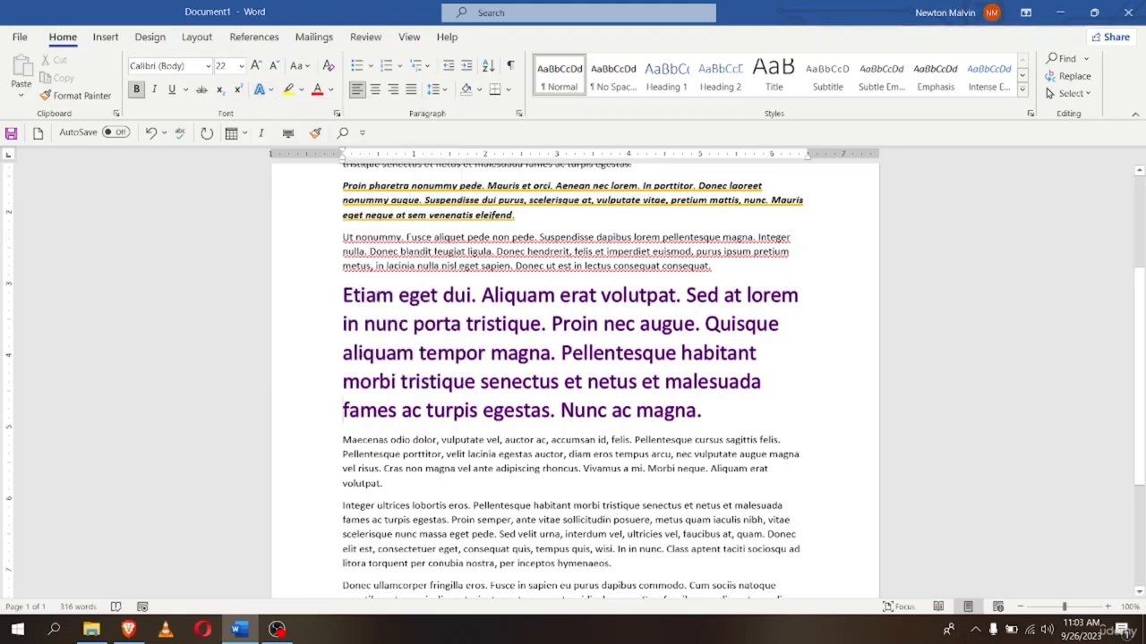
pyautogui.moveTo(343, 296); pyautogui.dragTo(707, 412)
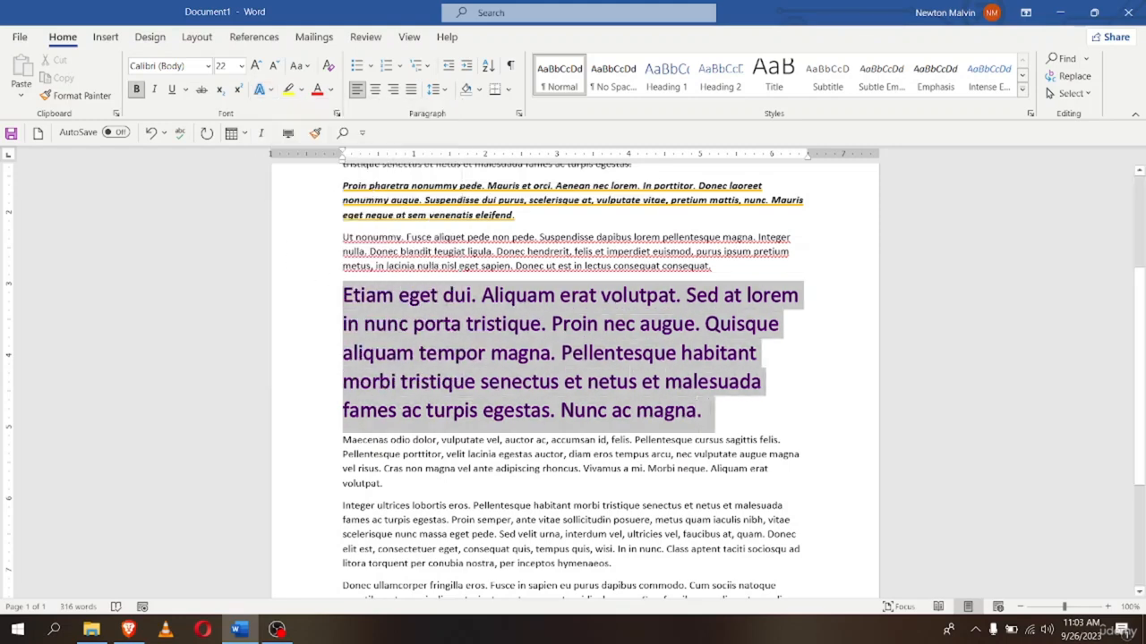
pyautogui.click(260, 89)
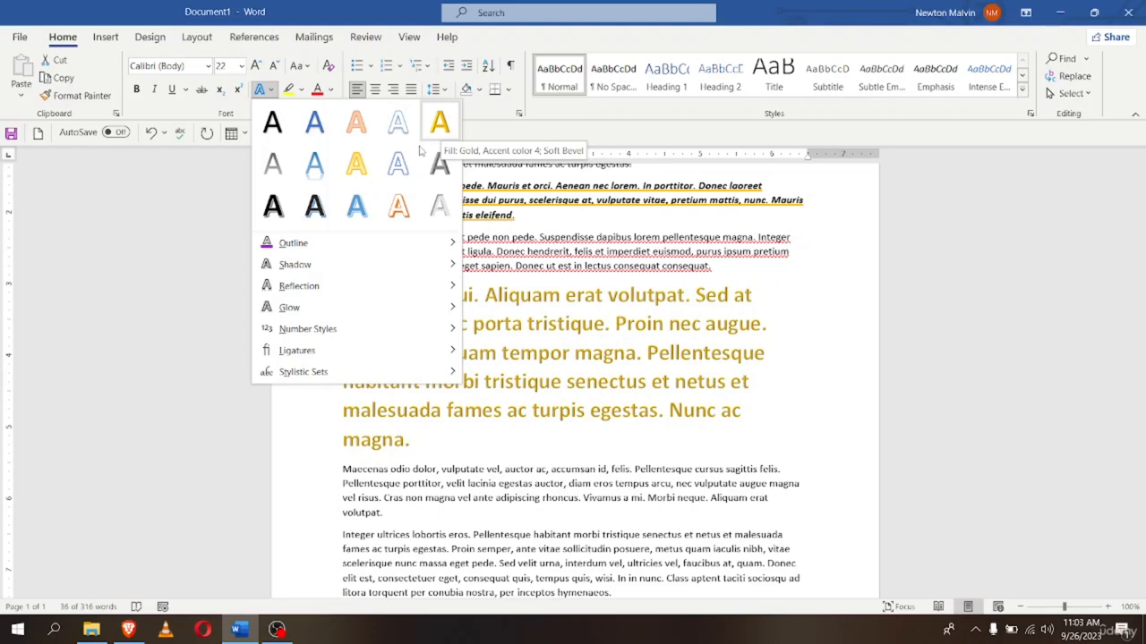
pyautogui.click(356, 120)
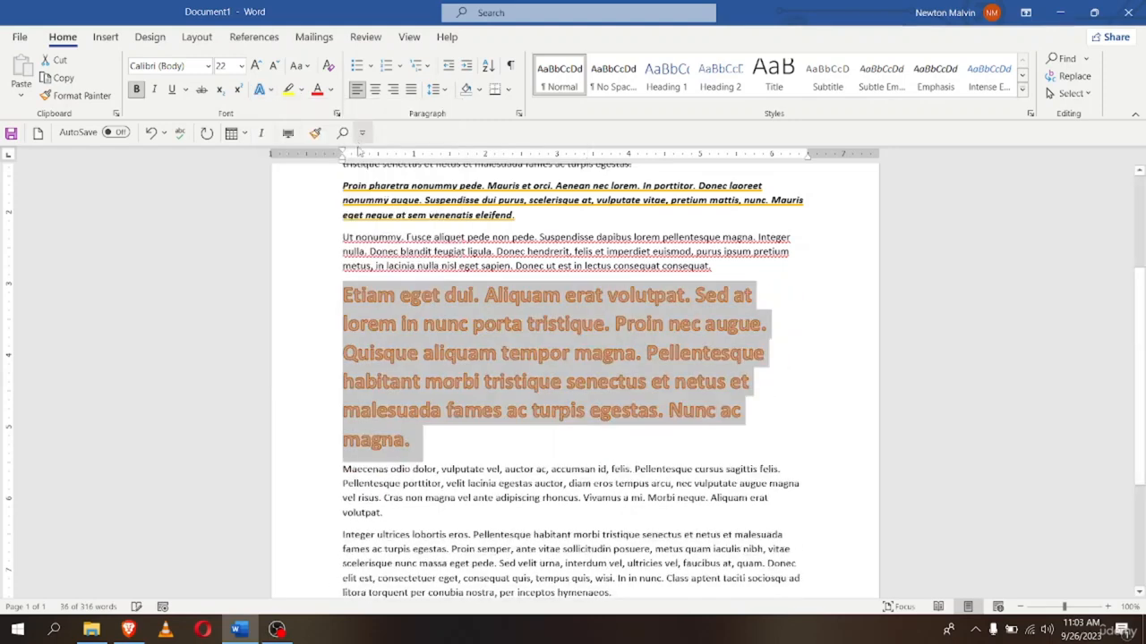
pyautogui.click(769, 381)
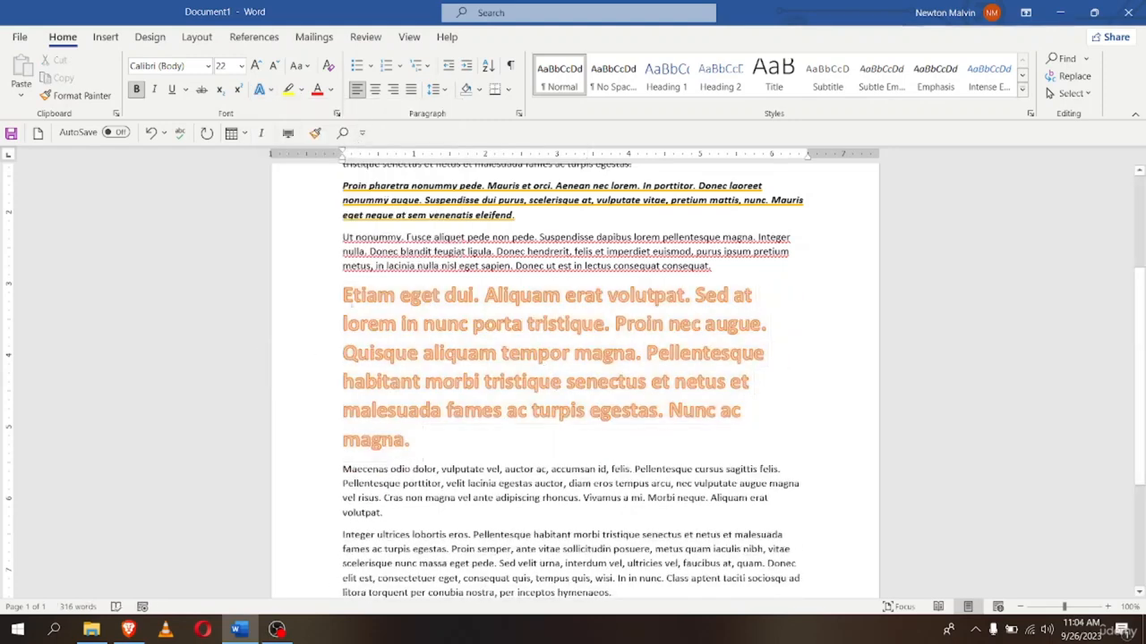
# Change the Etiam paragraph's text outline colour to green
pyautogui.moveTo(341, 307); pyautogui.dragTo(412, 440)
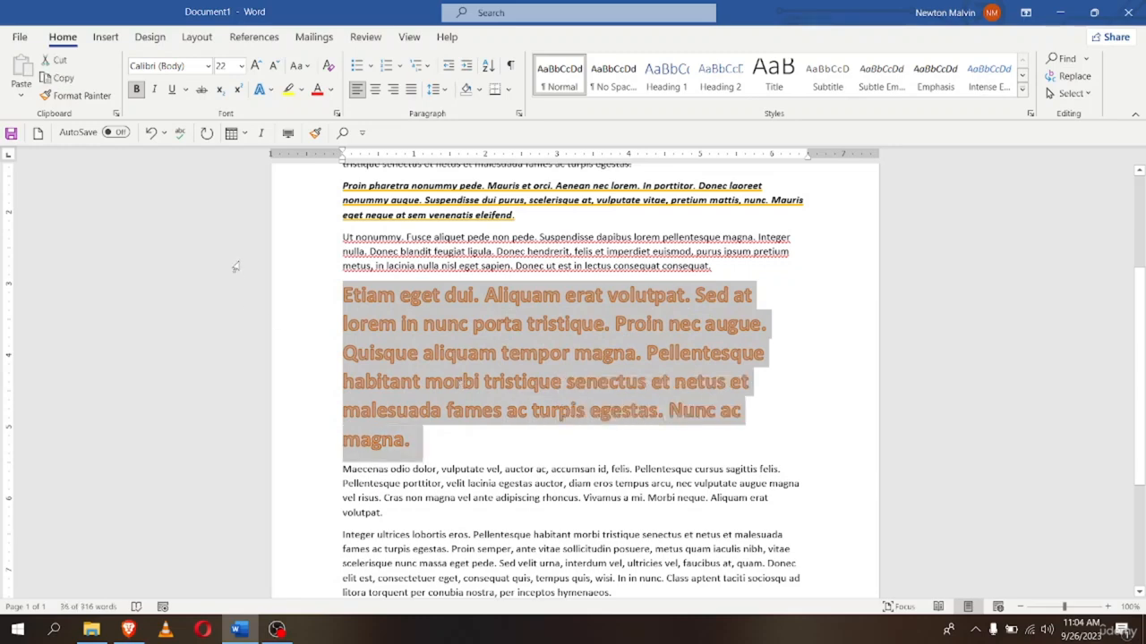
pyautogui.click(265, 91)
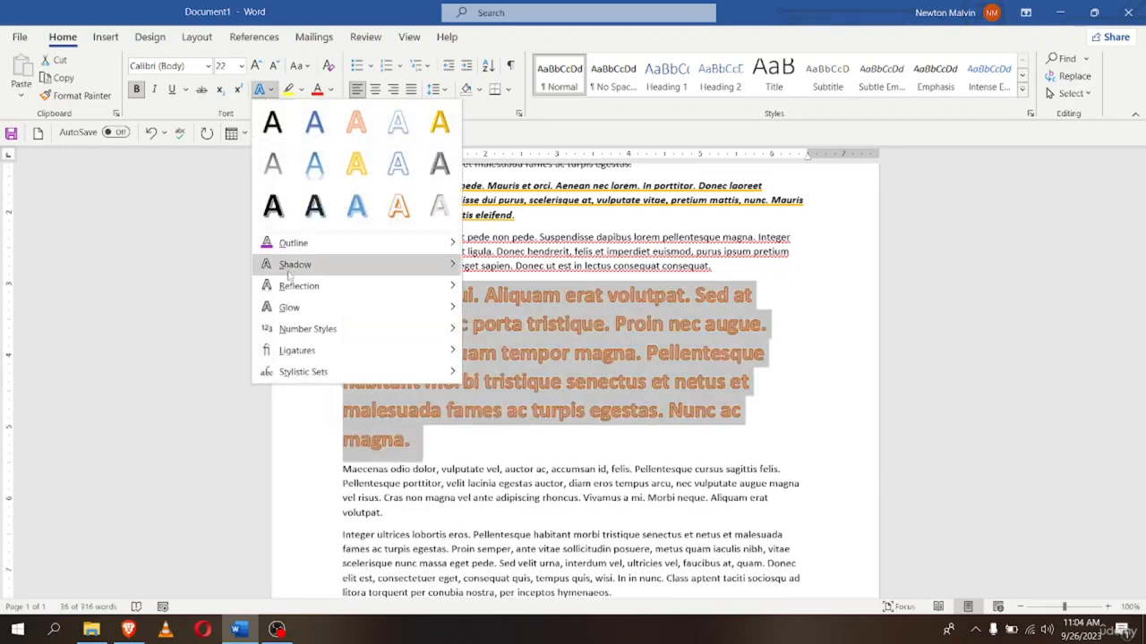
pyautogui.moveTo(268, 242)
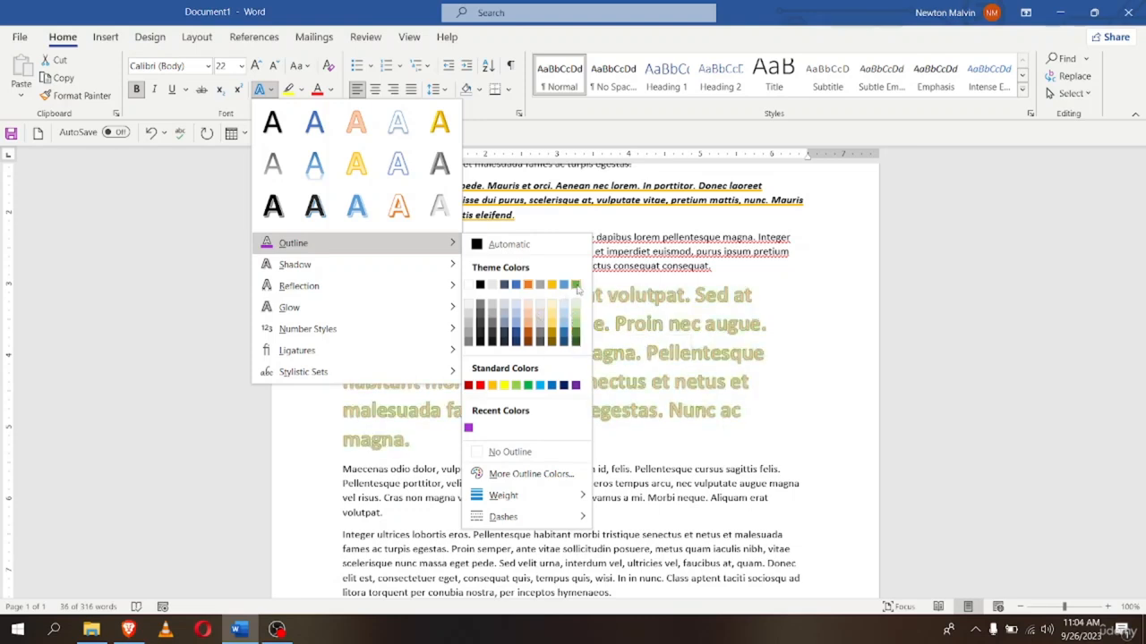
pyautogui.click(575, 315)
pyautogui.click(793, 338)
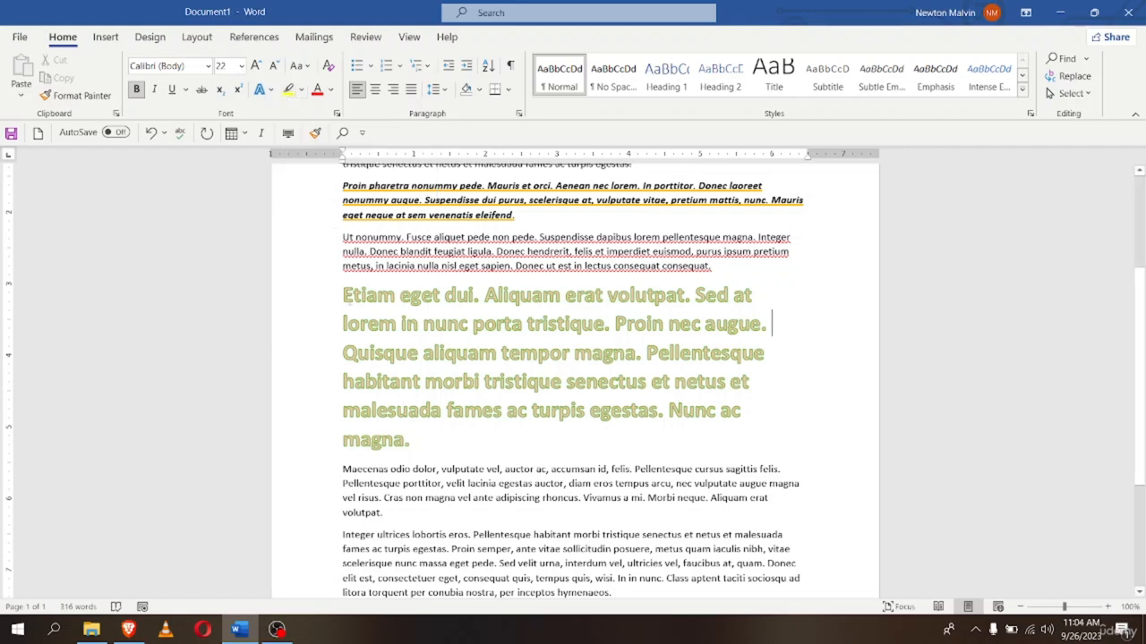
# Highlight the Etiam paragraph yellow, then switch the highlight to Bright Green
pyautogui.moveTo(342, 294); pyautogui.dragTo(412, 441)
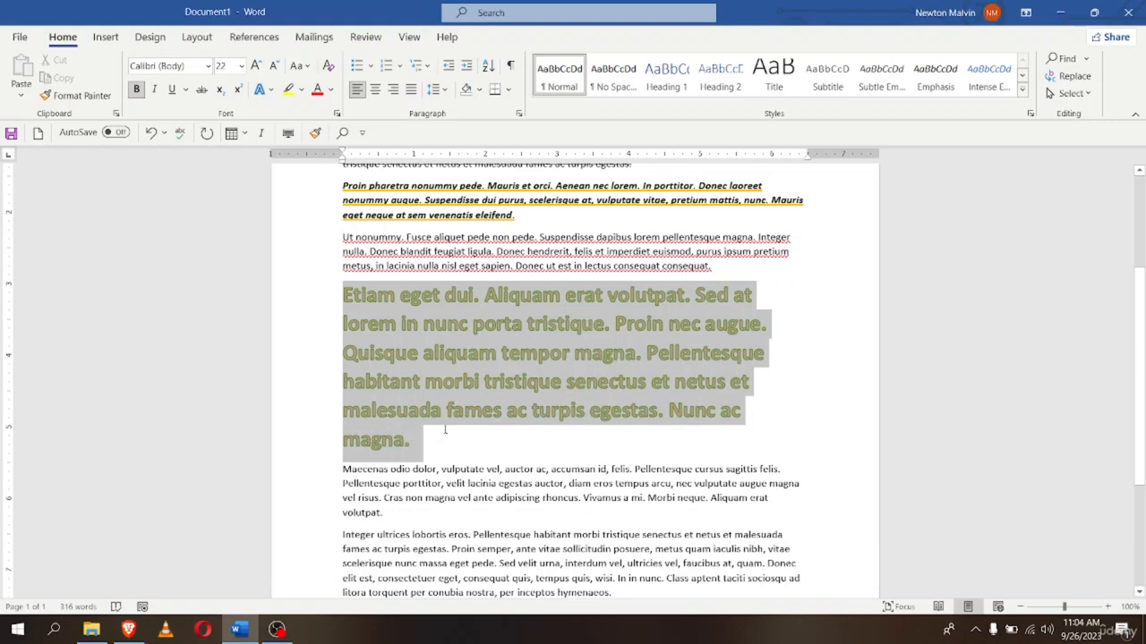
pyautogui.click(288, 89)
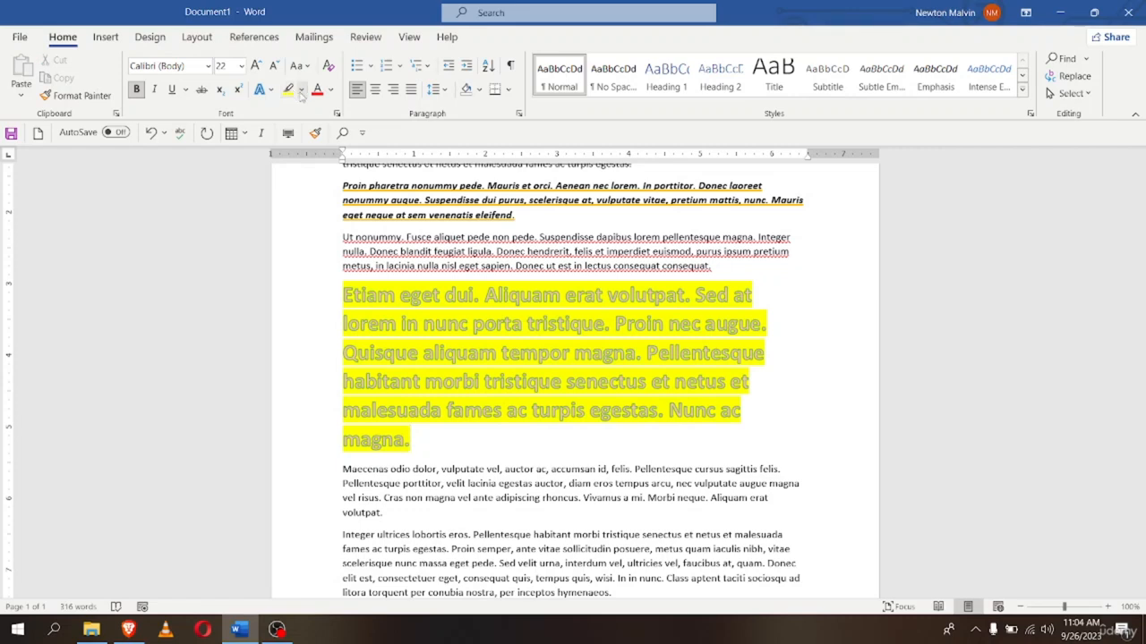
pyautogui.click(302, 89)
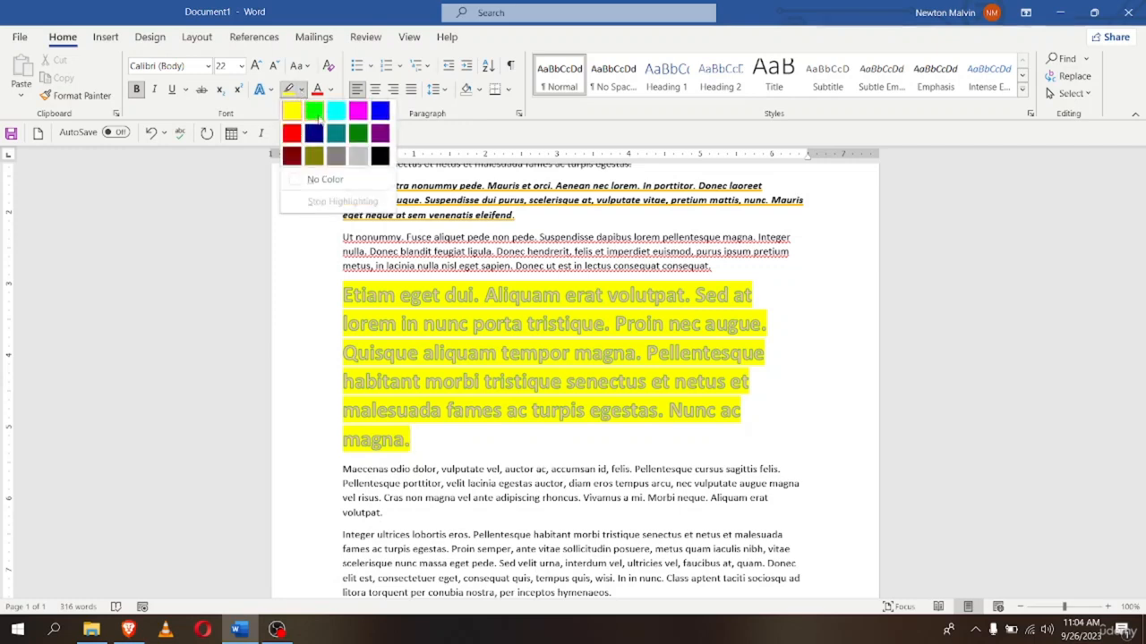
pyautogui.click(346, 298)
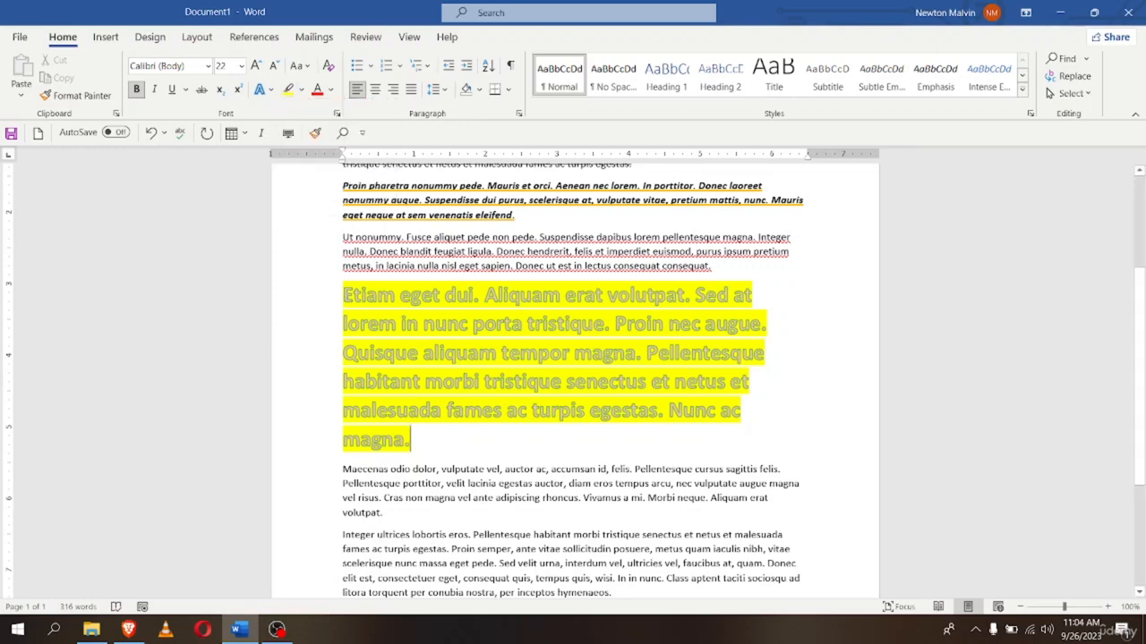
pyautogui.moveTo(343, 295); pyautogui.dragTo(409, 440)
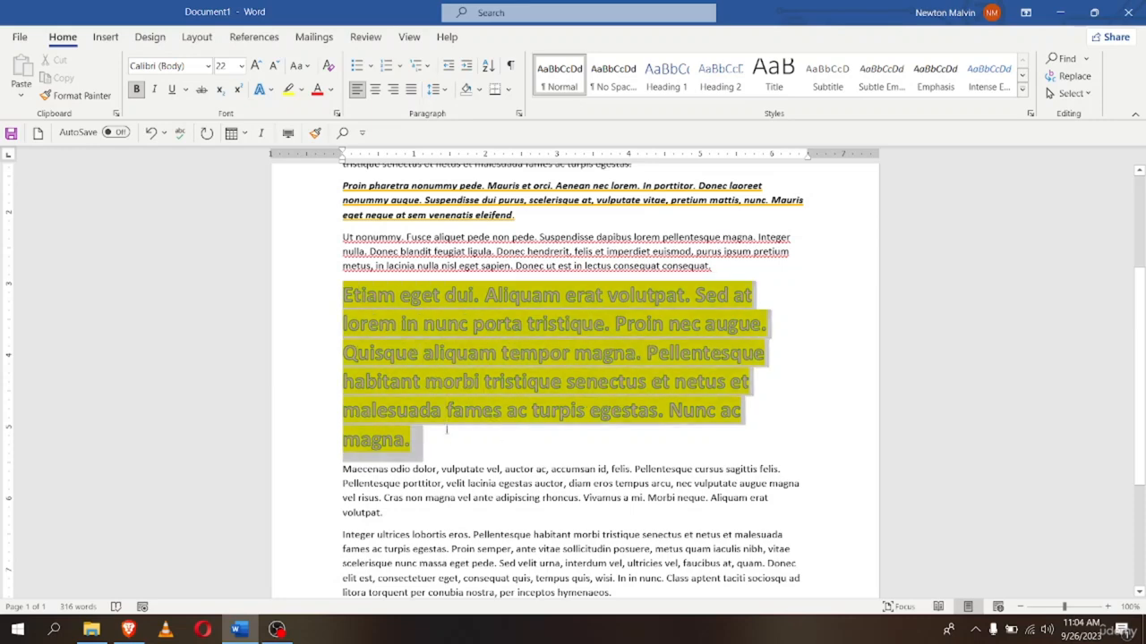
pyautogui.click(301, 90)
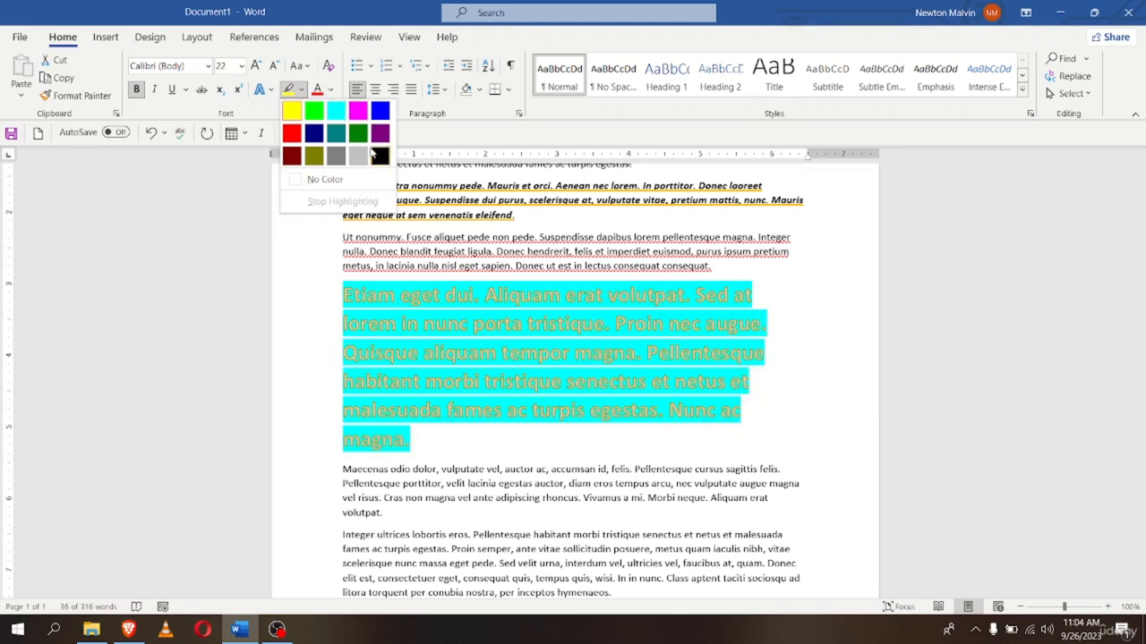
pyautogui.click(314, 110)
pyautogui.click(438, 447)
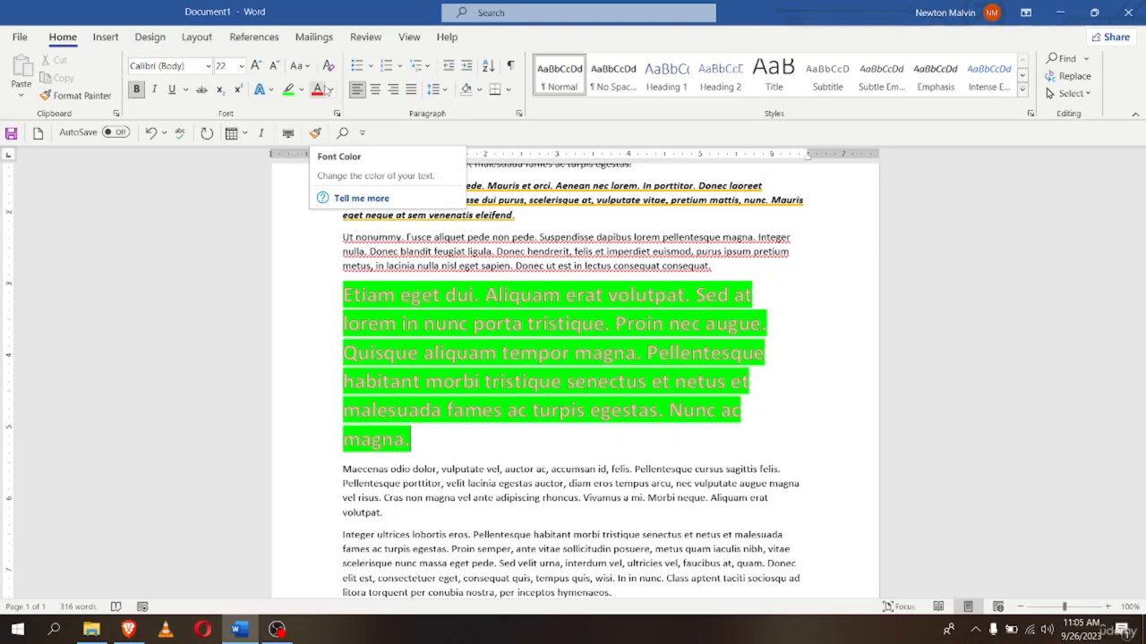
pyautogui.scroll(-2, 382, 442)
# Select the Maecenas paragraph and set its font size to 20 pt
pyautogui.click(410, 367)
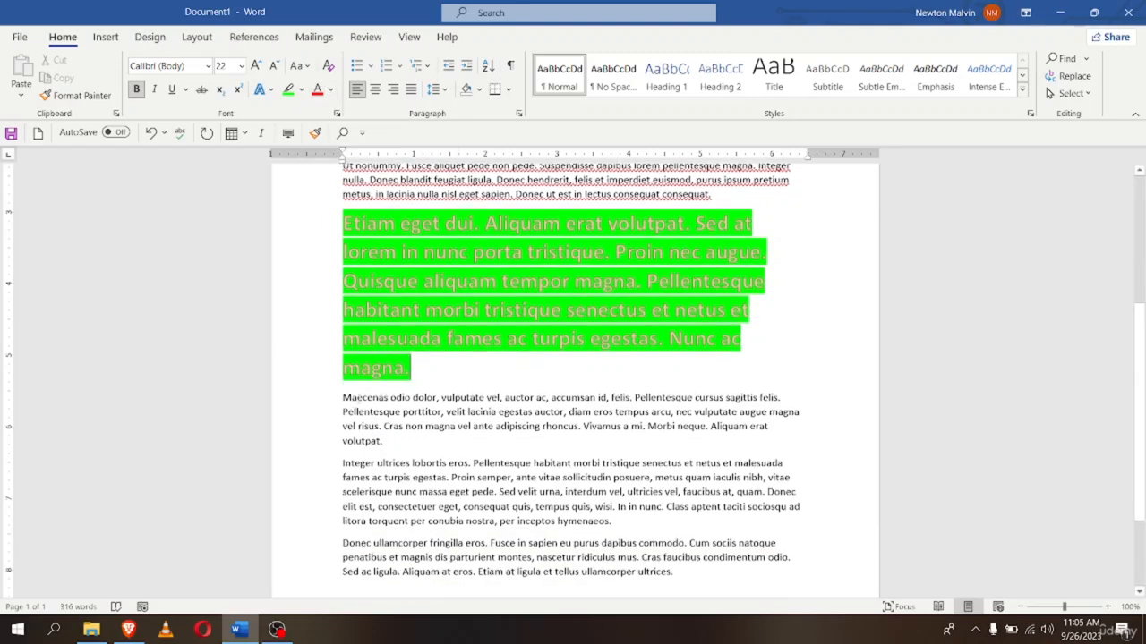
pyautogui.moveTo(344, 399); pyautogui.dragTo(467, 445)
pyautogui.click(241, 65)
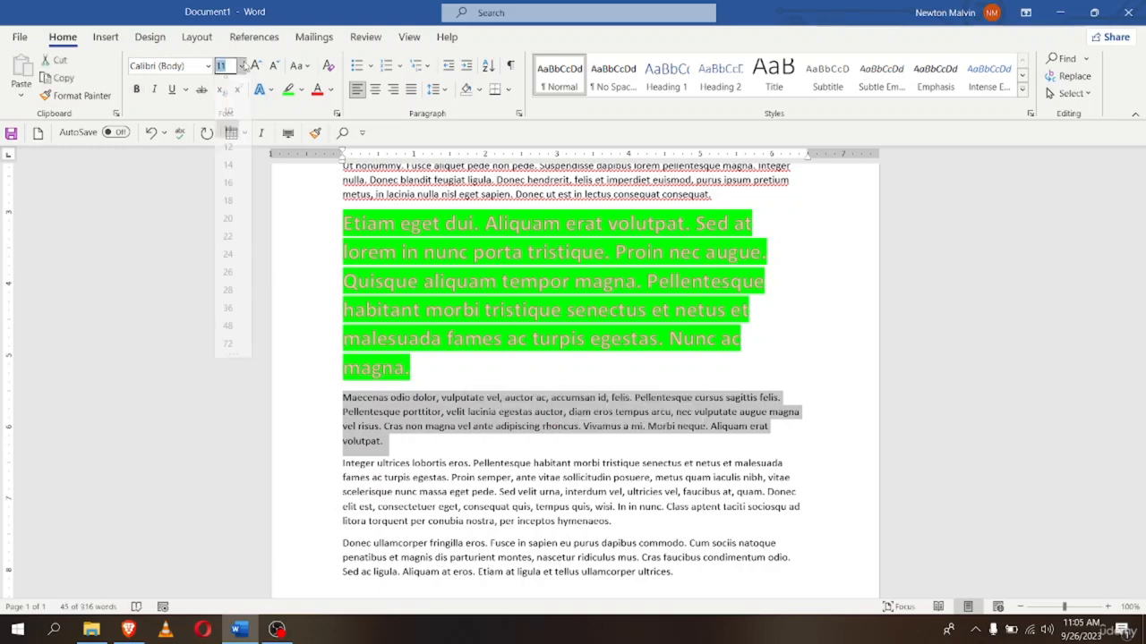
pyautogui.click(229, 231)
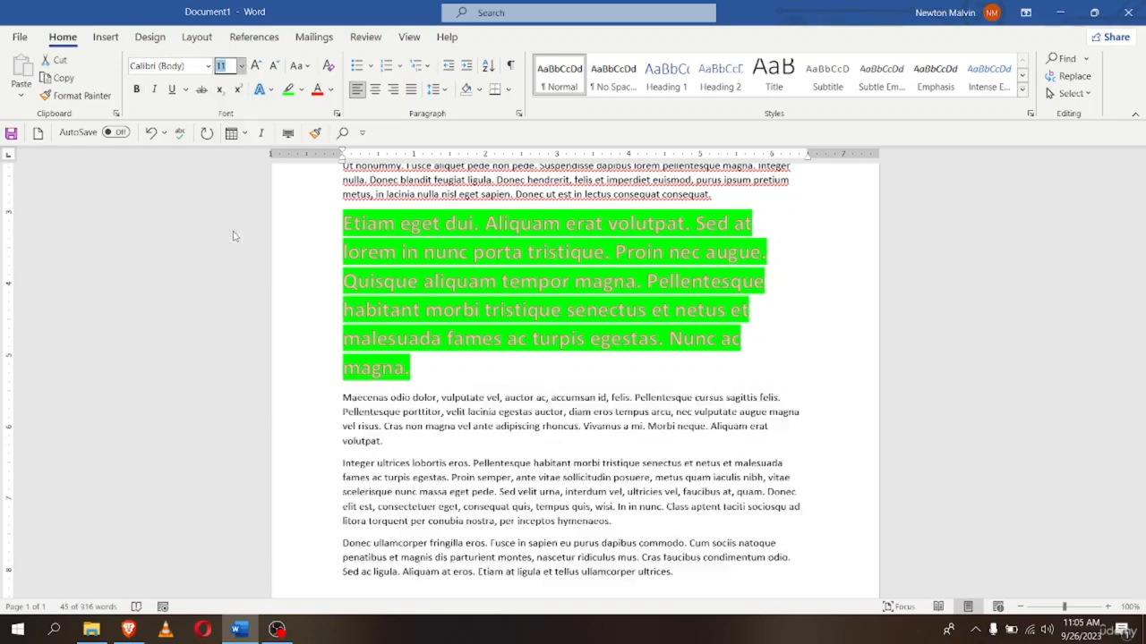
pyautogui.scroll(-1, 385, 376)
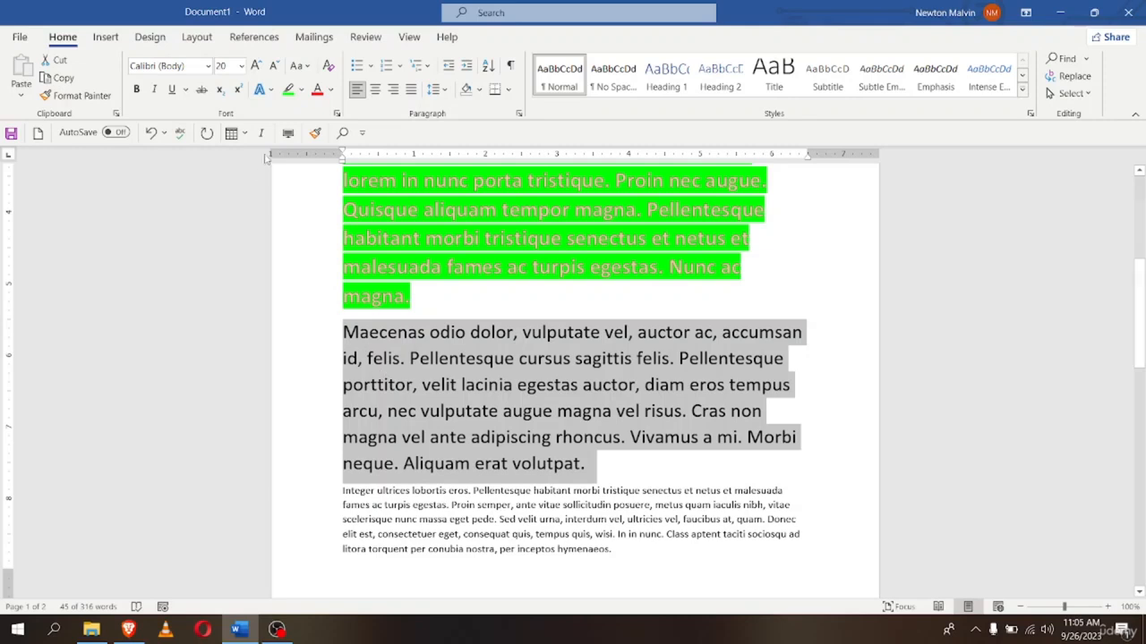
# Colour the Maecenas paragraph's text light gray
pyautogui.click(329, 93)
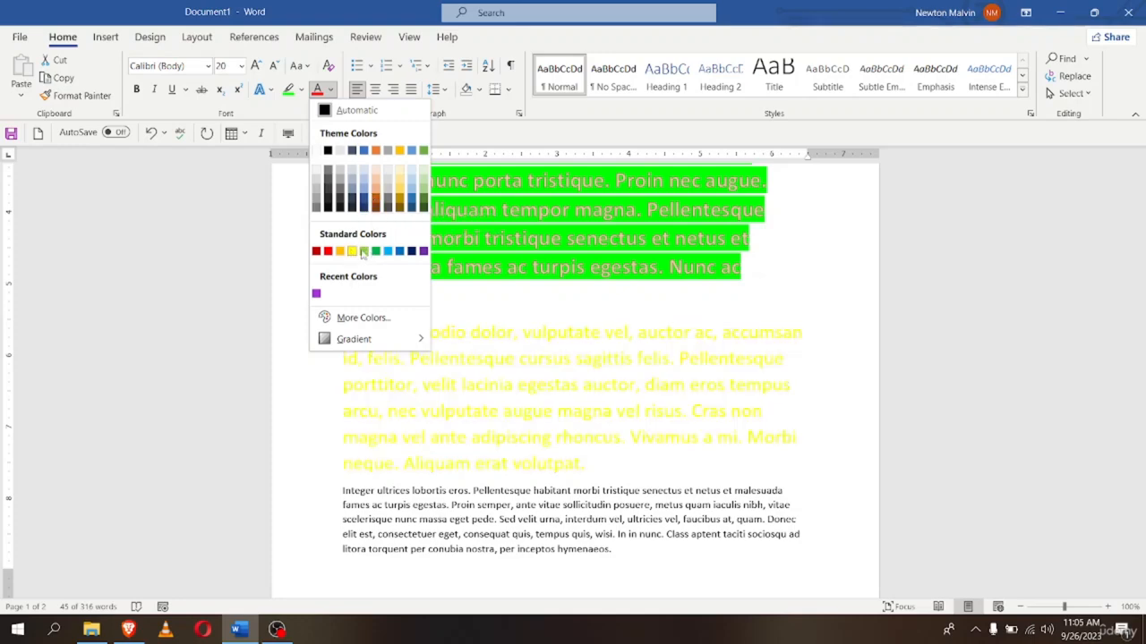
pyautogui.click(341, 179)
pyautogui.click(804, 378)
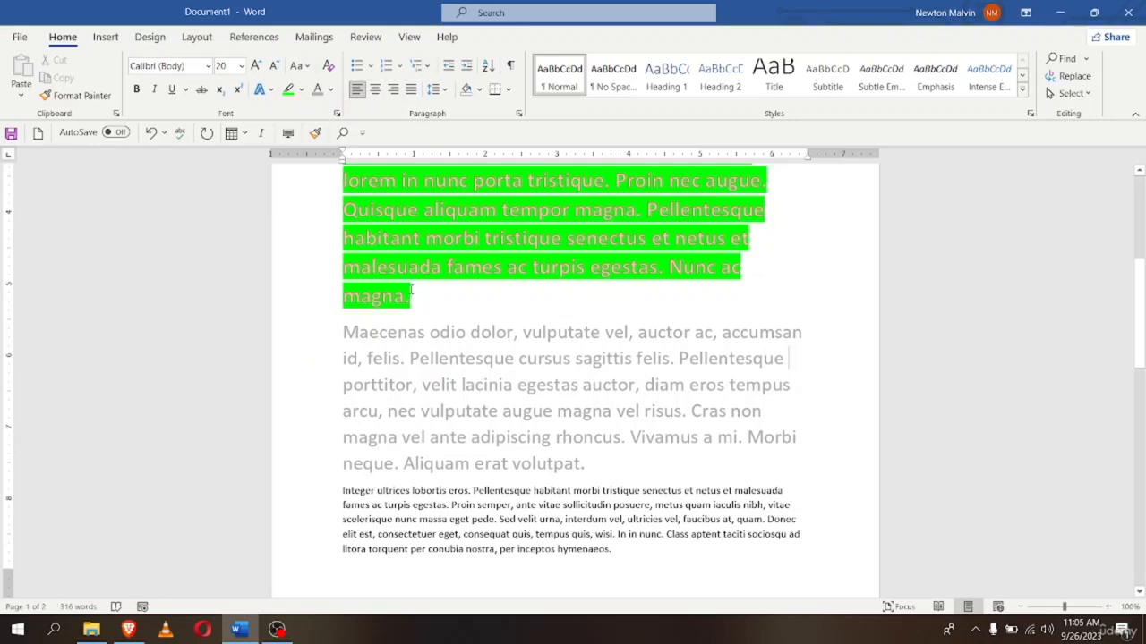
pyautogui.scroll(2, 411, 289)
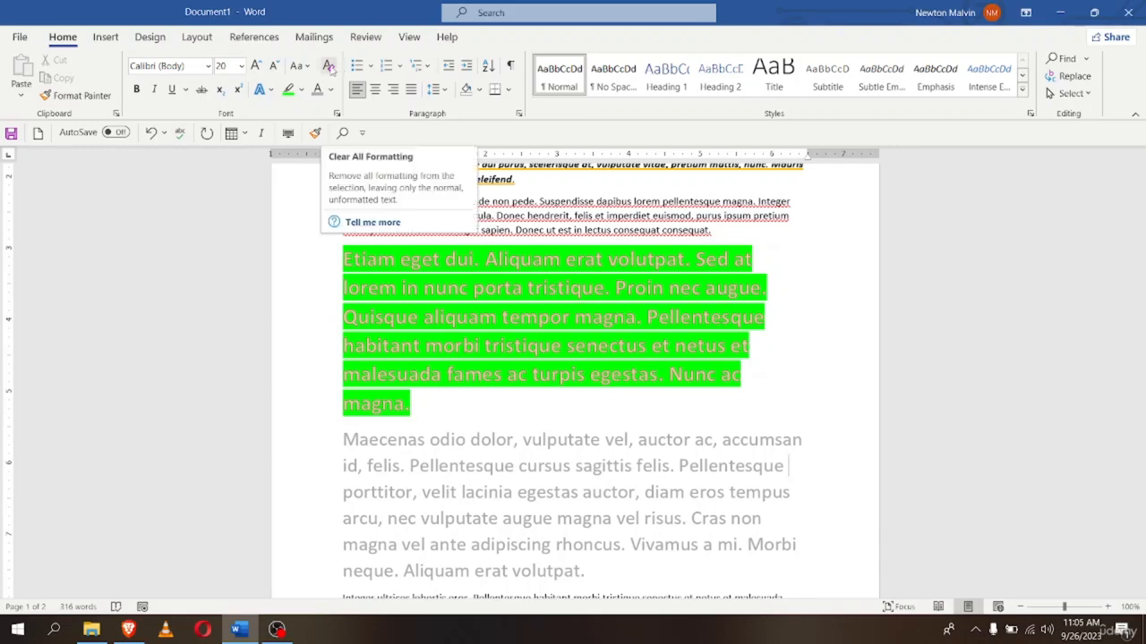
# Set the green Etiam paragraph to Algerian, then clear all its formatting
pyautogui.scroll(5, 327, 347)
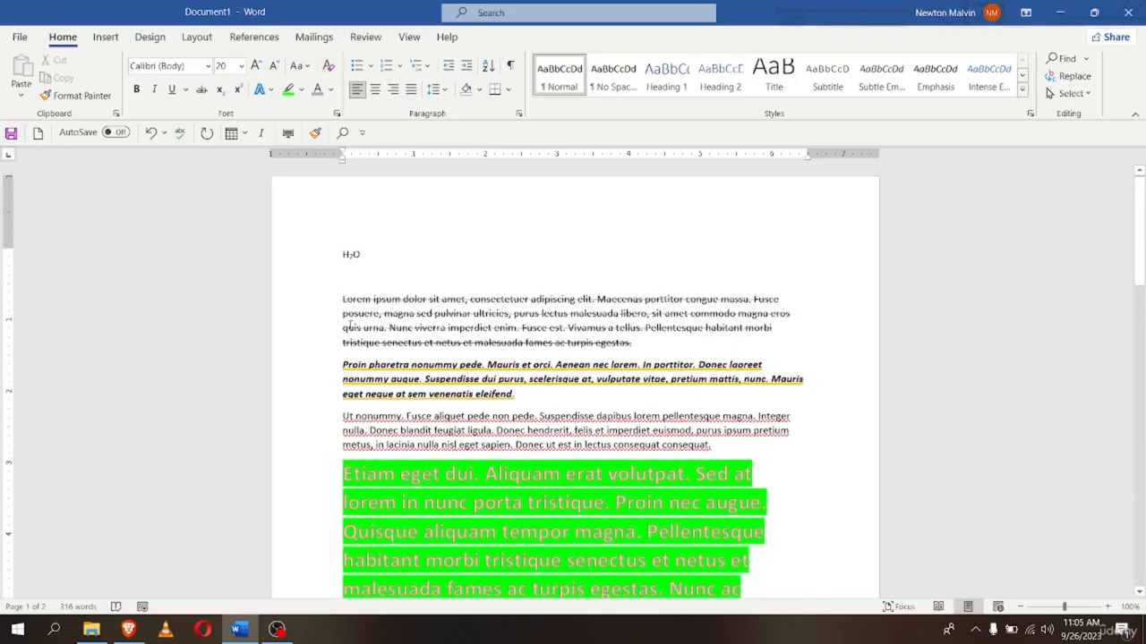
pyautogui.scroll(-2, 326, 348)
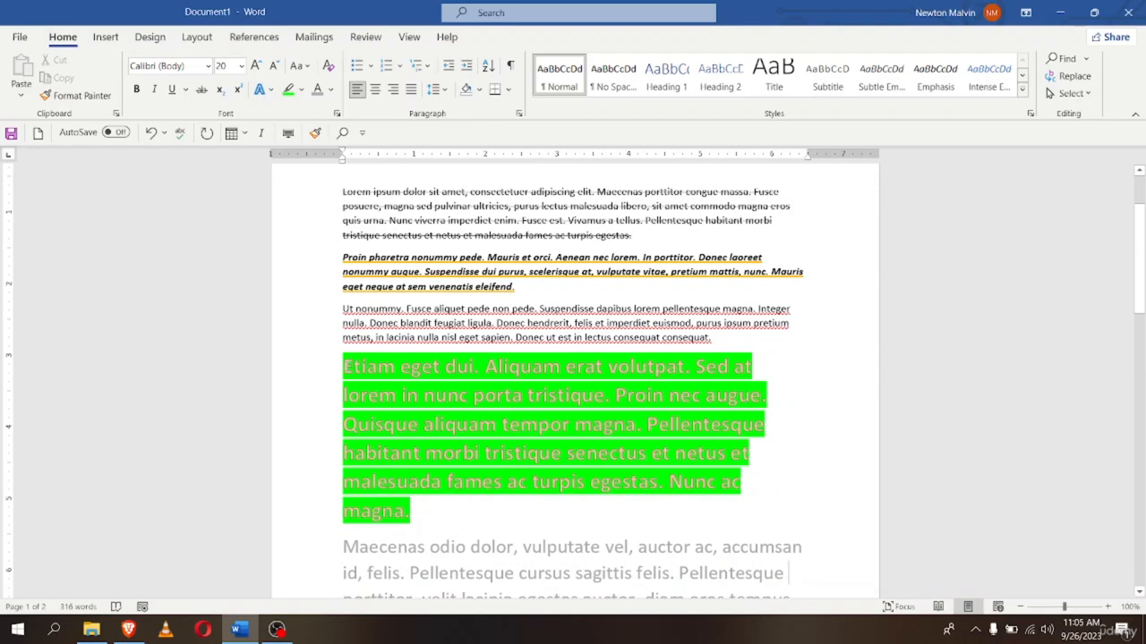
pyautogui.tripleClick(361, 399)
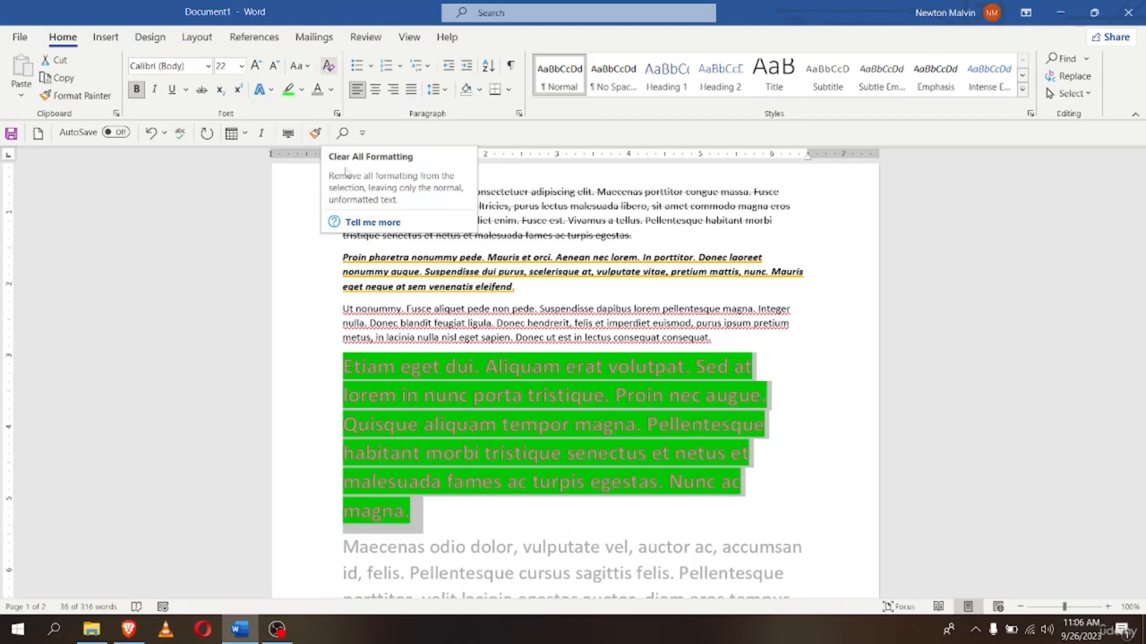
pyautogui.click(207, 66)
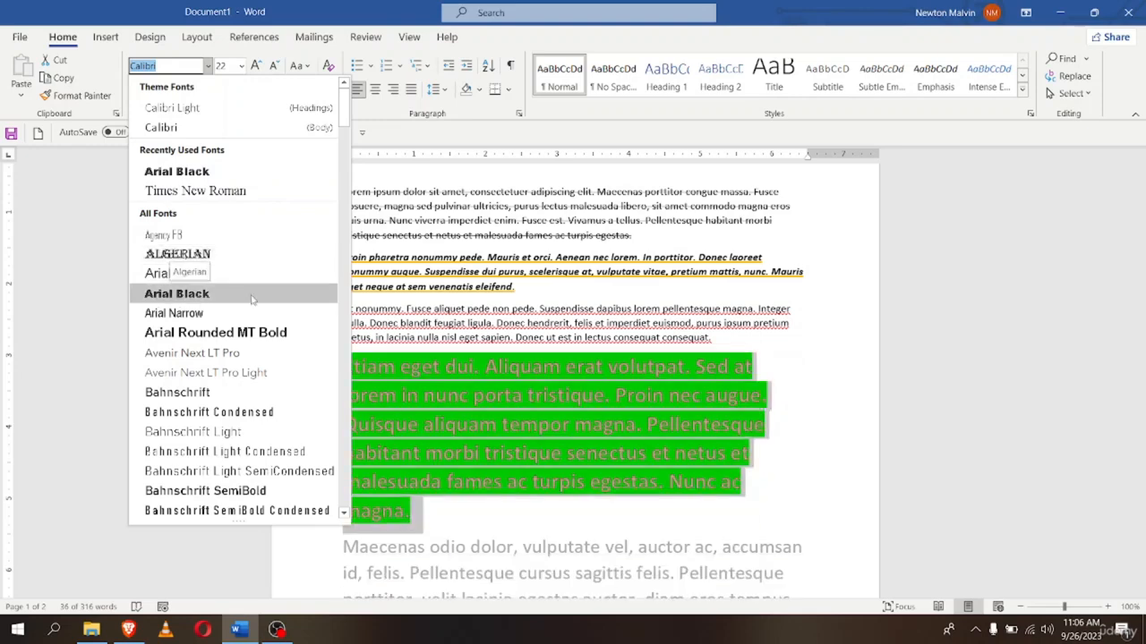
pyautogui.click(191, 256)
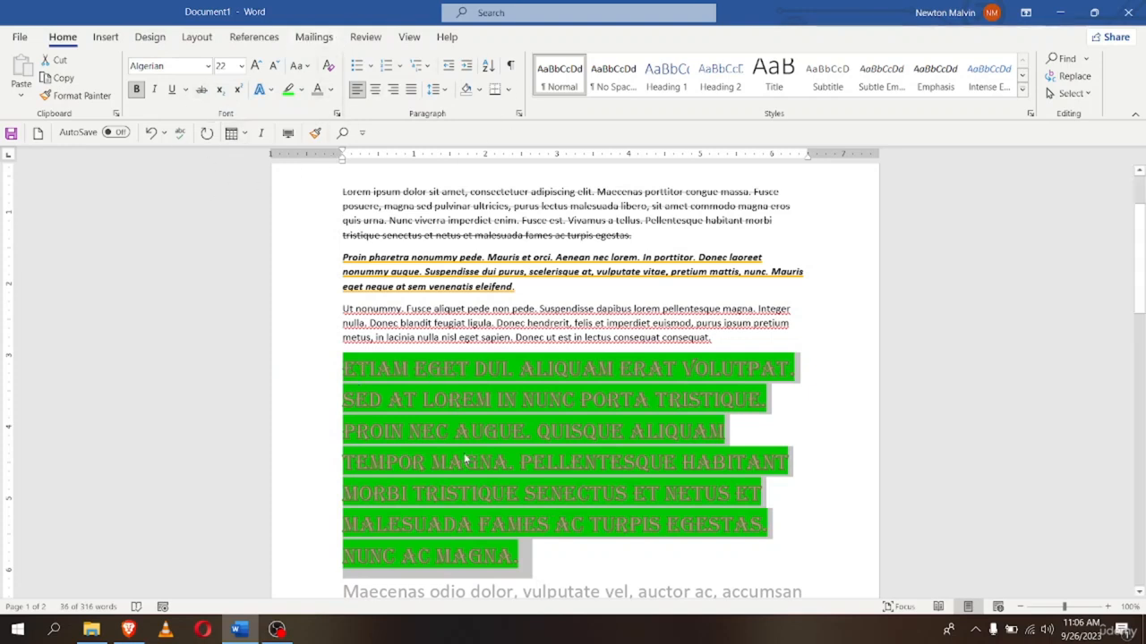
pyautogui.click(329, 70)
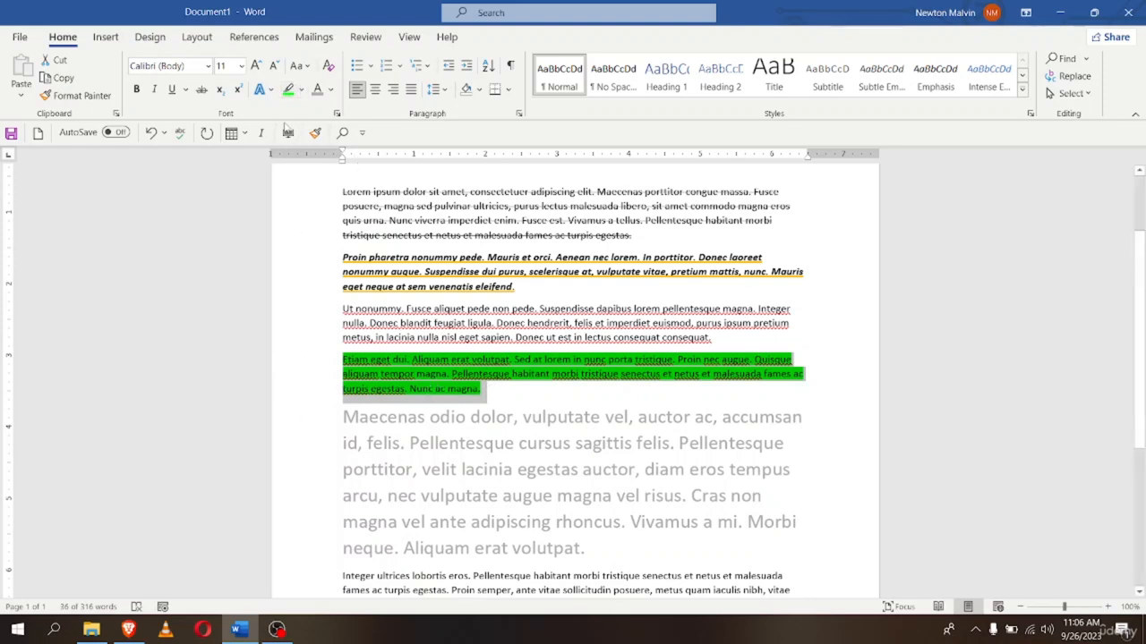
# Remove the paragraph's highlight by choosing No Color
pyautogui.click(302, 93)
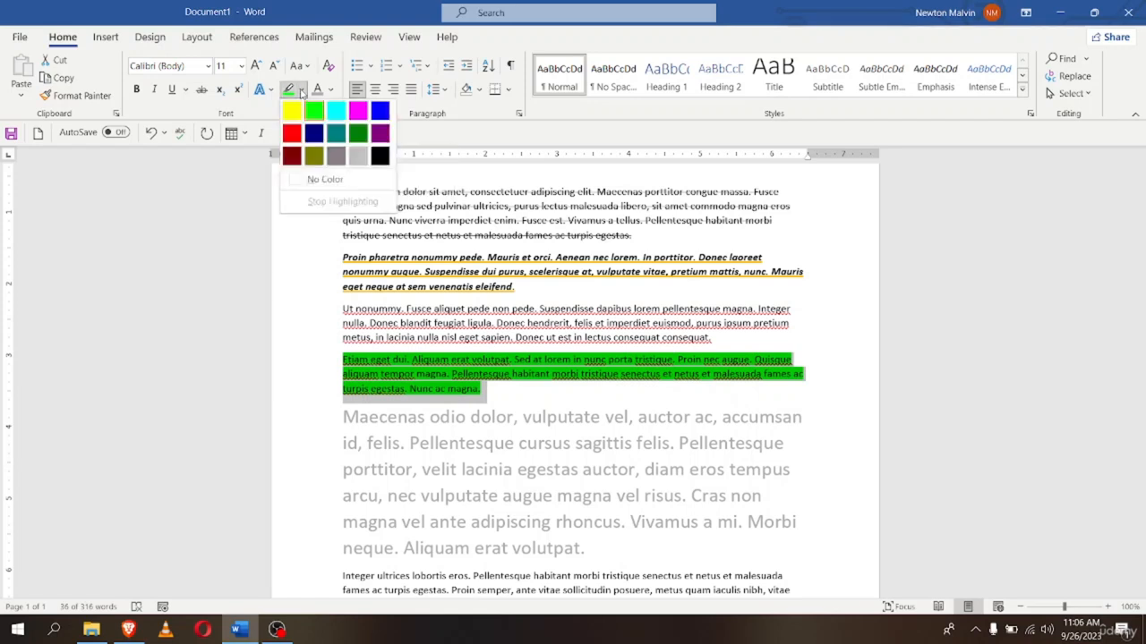
pyautogui.click(325, 179)
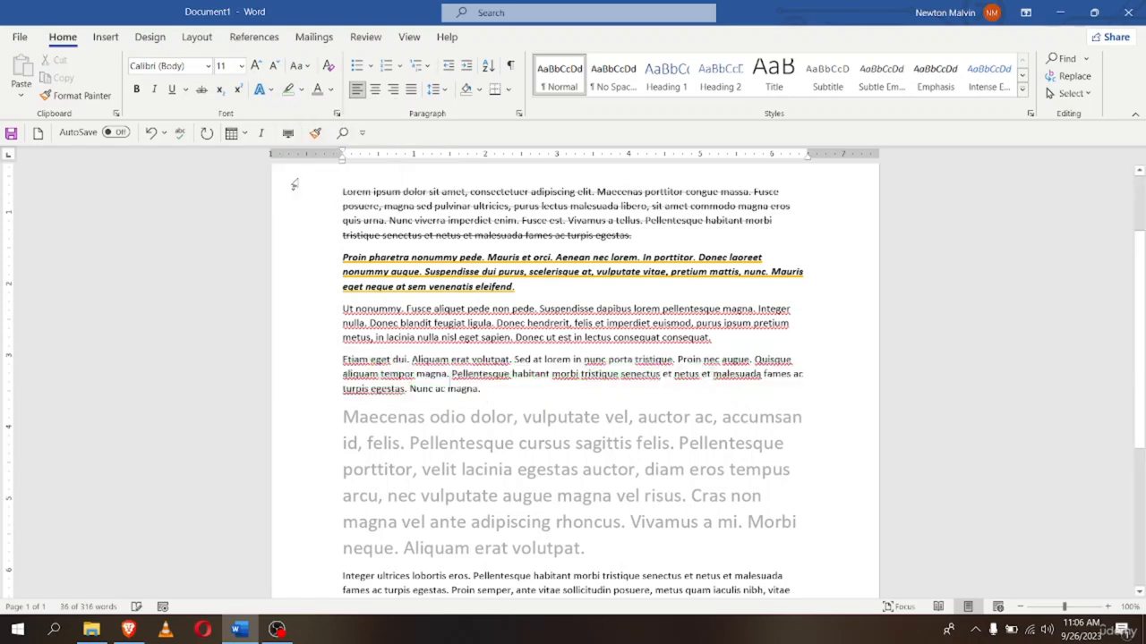
pyautogui.click(499, 404)
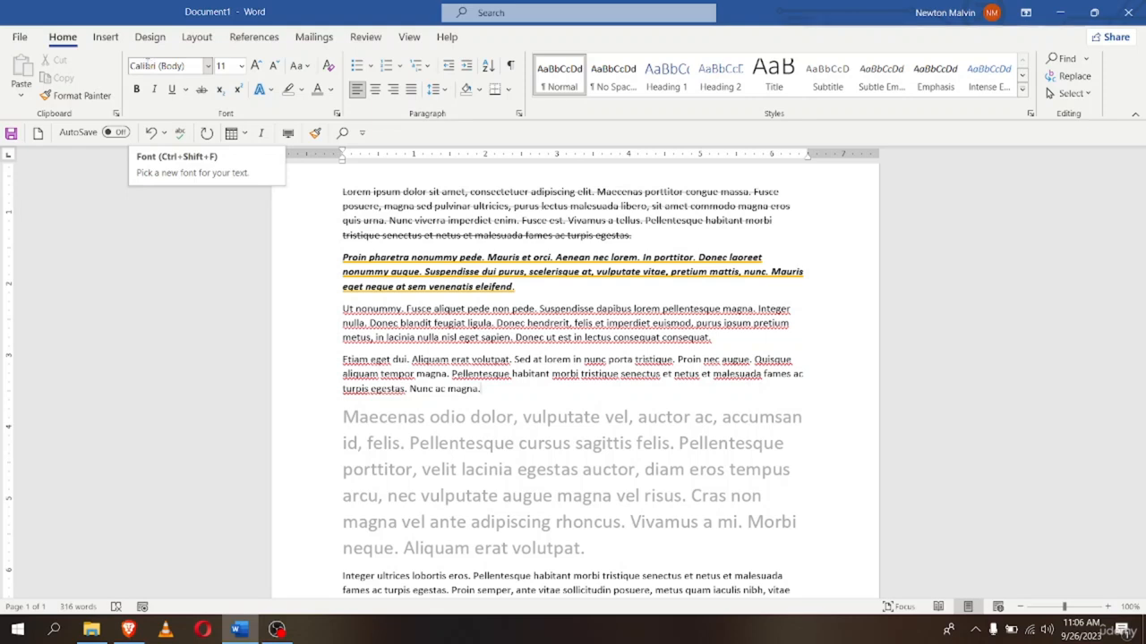
pyautogui.scroll(2, 374, 403)
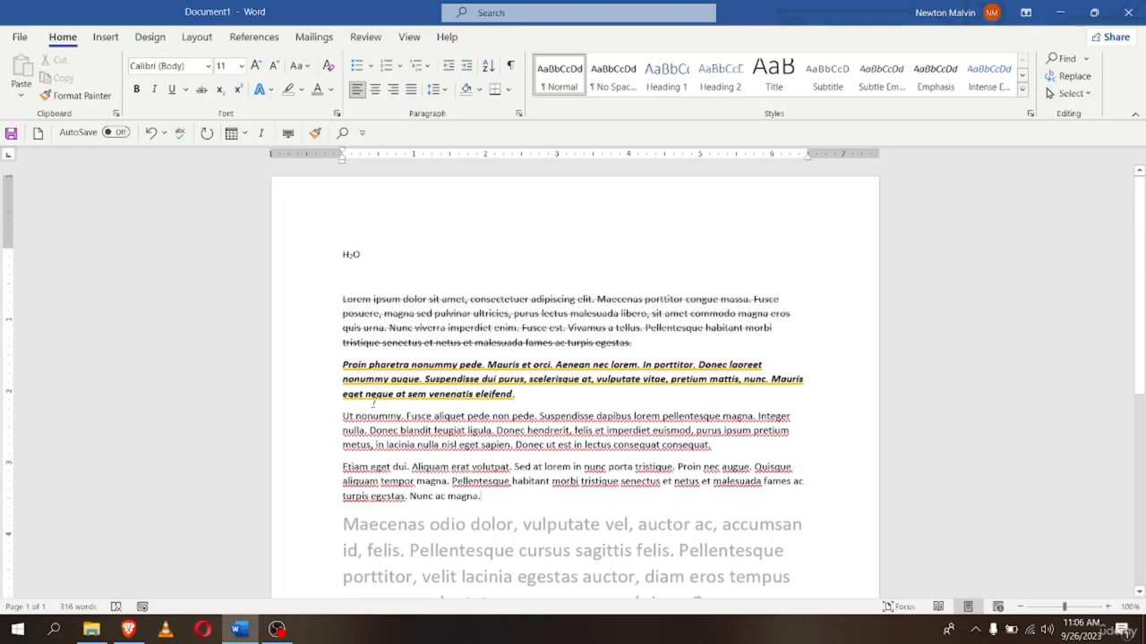
# Select the Lorem ipsum through Maecenas paragraphs and clear all their formatting with Ctrl+Space
pyautogui.moveTo(339, 299); pyautogui.dragTo(587, 503)
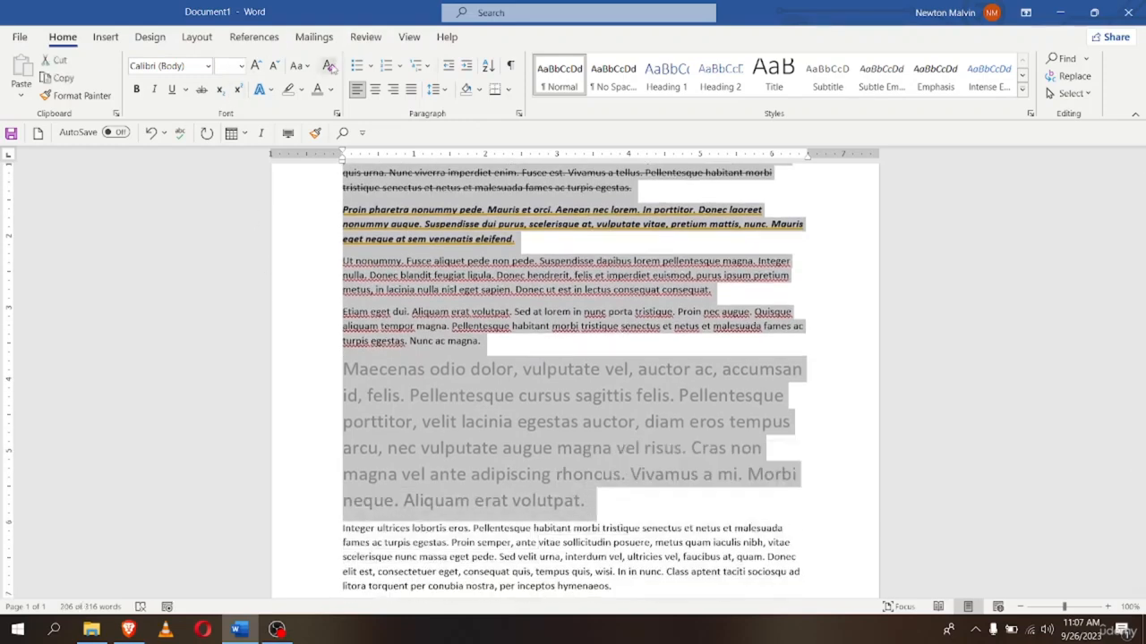
pyautogui.hotkey('ctrl', 'space')
pyautogui.scroll(3, 266, 254)
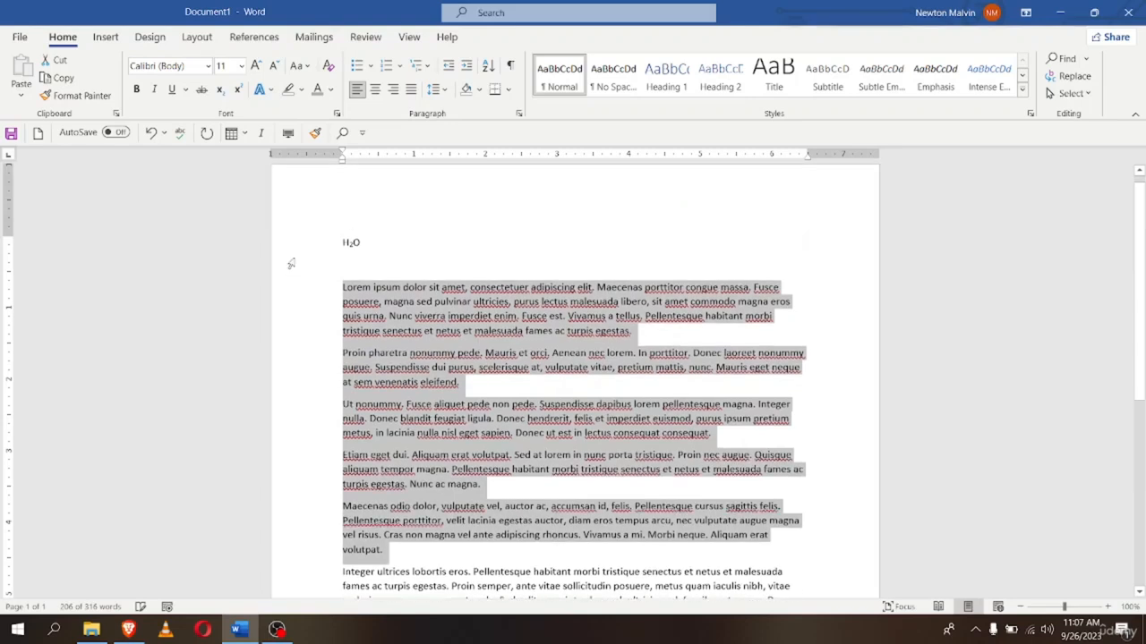
pyautogui.scroll(-2, 829, 432)
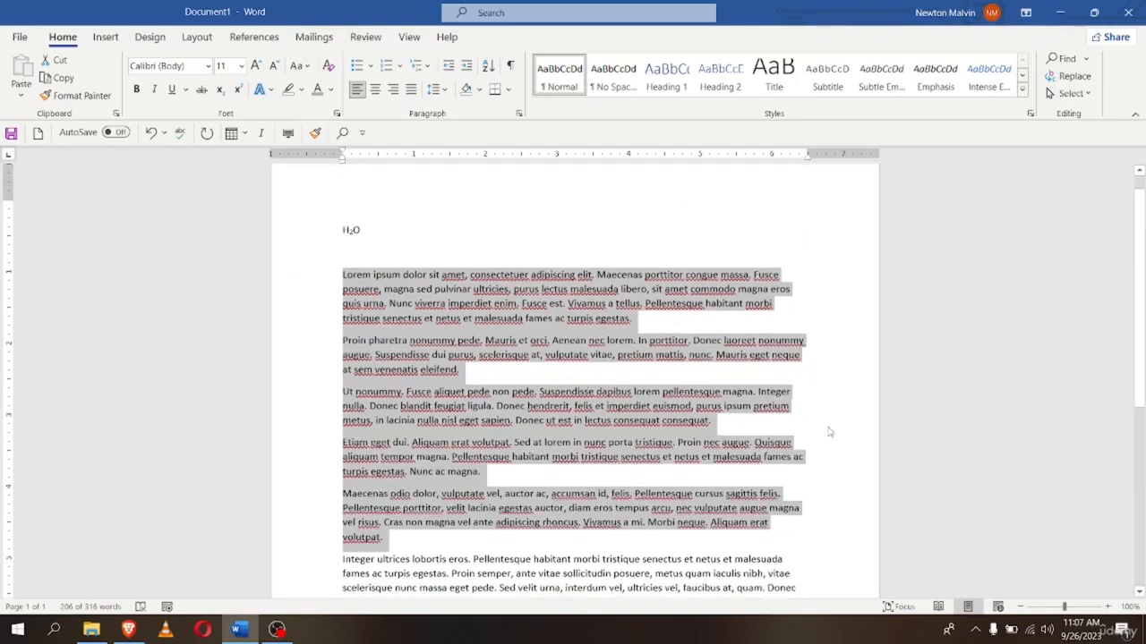
pyautogui.scroll(-1, 829, 433)
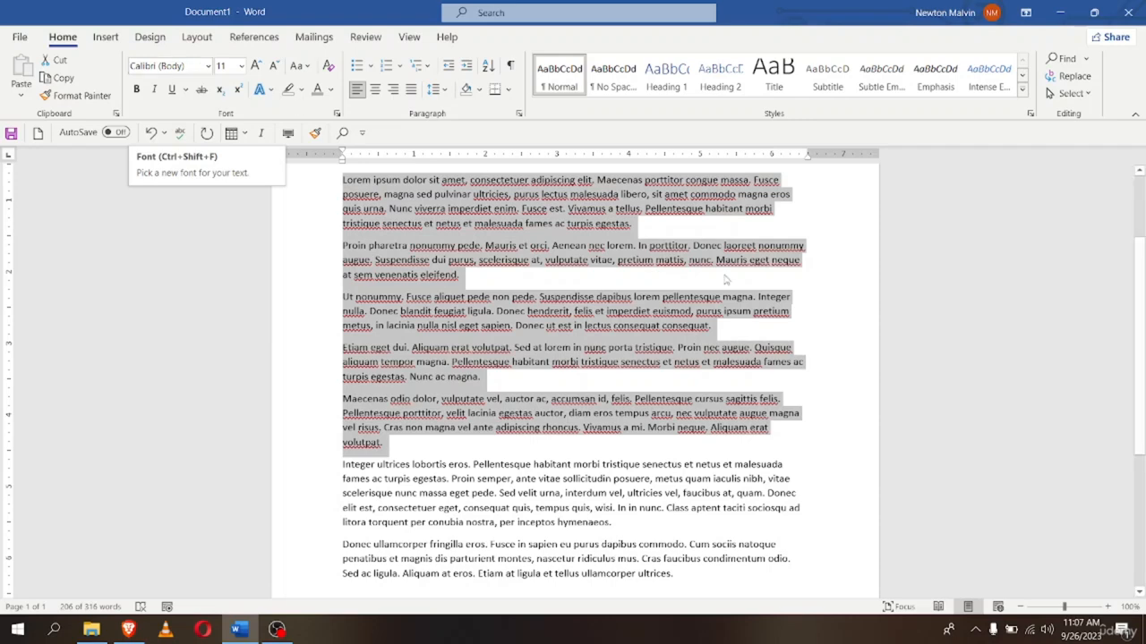
pyautogui.click(400, 456)
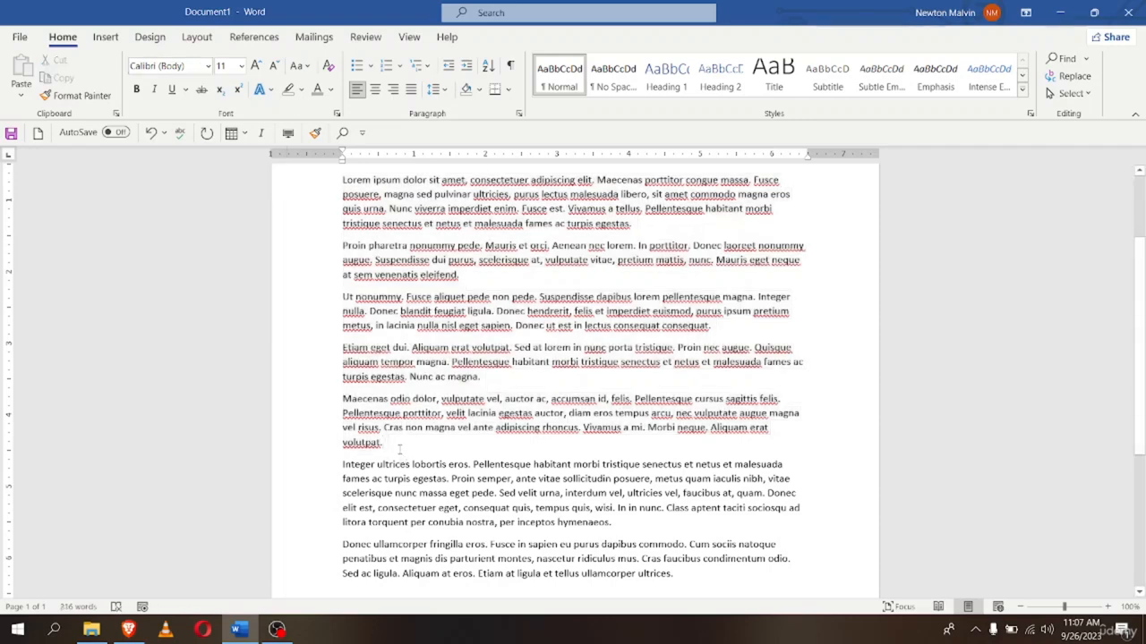
pyautogui.scroll(3, 383, 442)
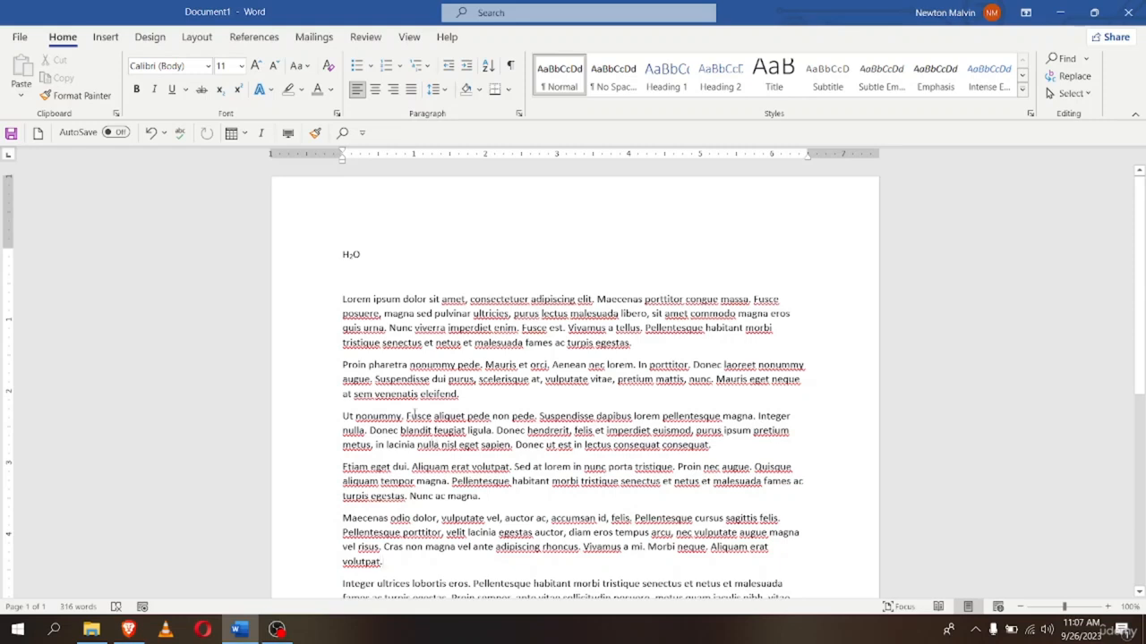
pyautogui.scroll(-2, 415, 415)
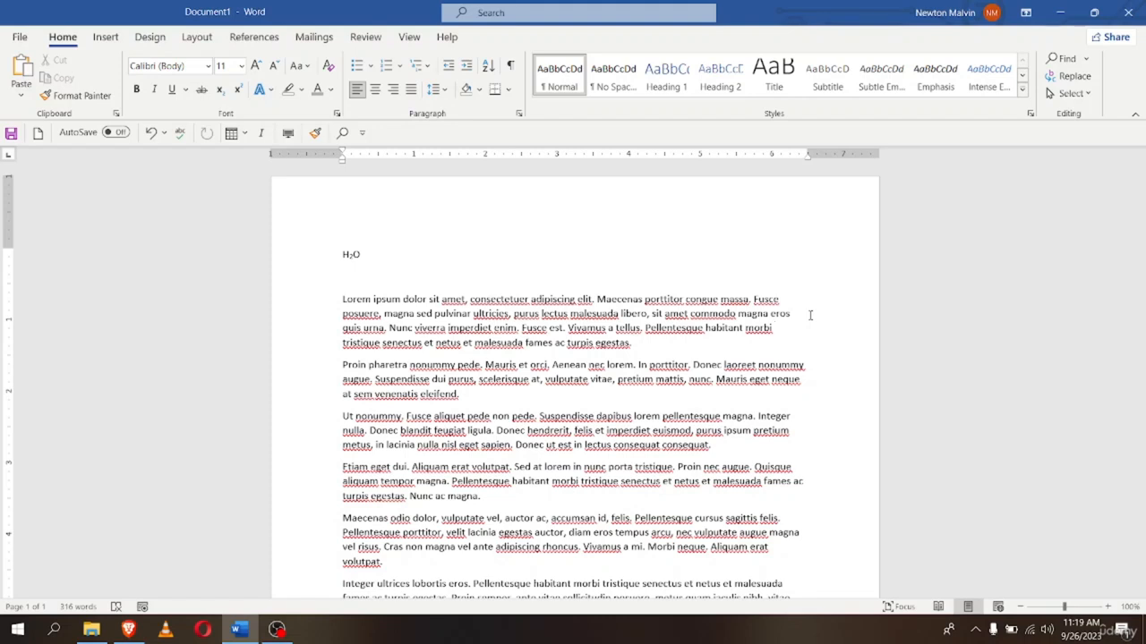
pyautogui.click(407, 259)
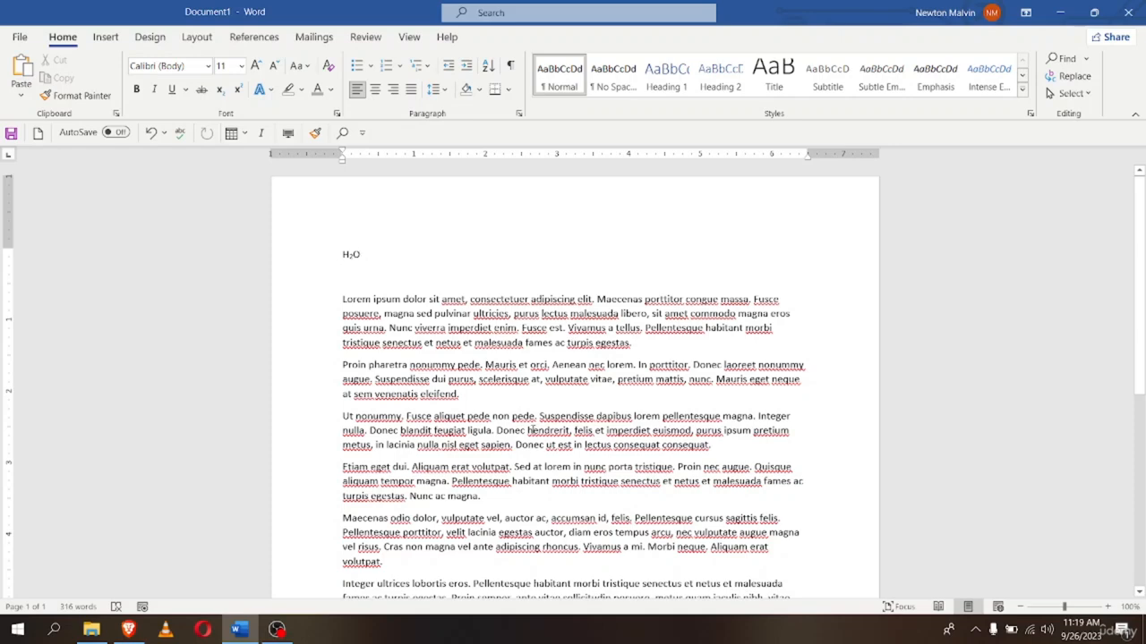
pyautogui.scroll(-5, 591, 393)
pyautogui.scroll(5, 573, 385)
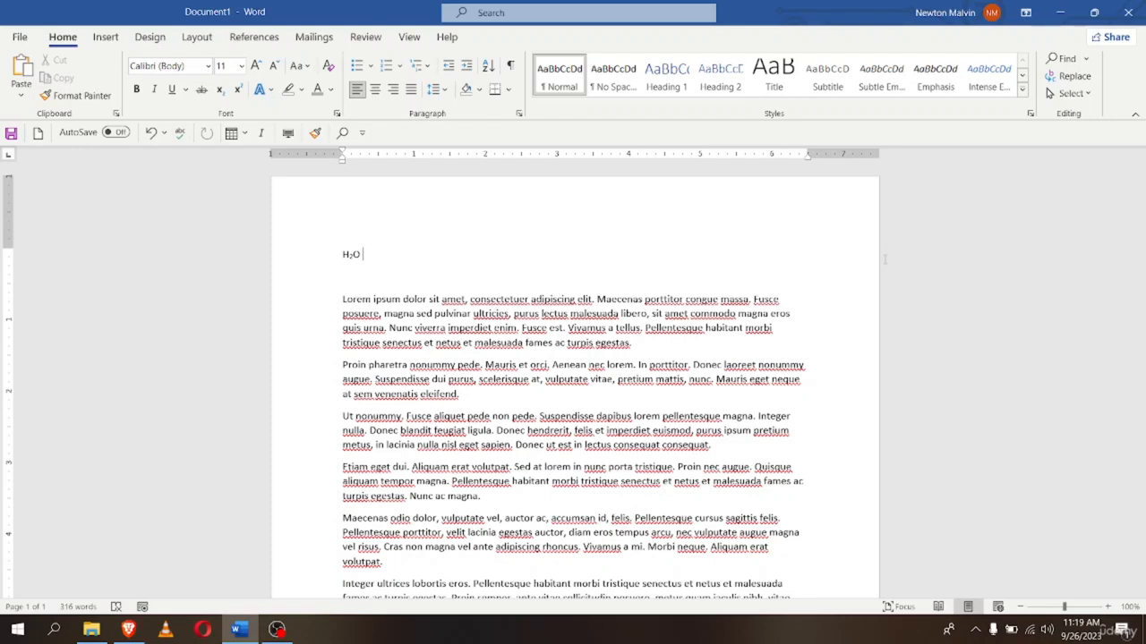
# Delete all the document's text and begin the =lorem( formula on the blank page
pyautogui.hotkey('ctrl', 'a')
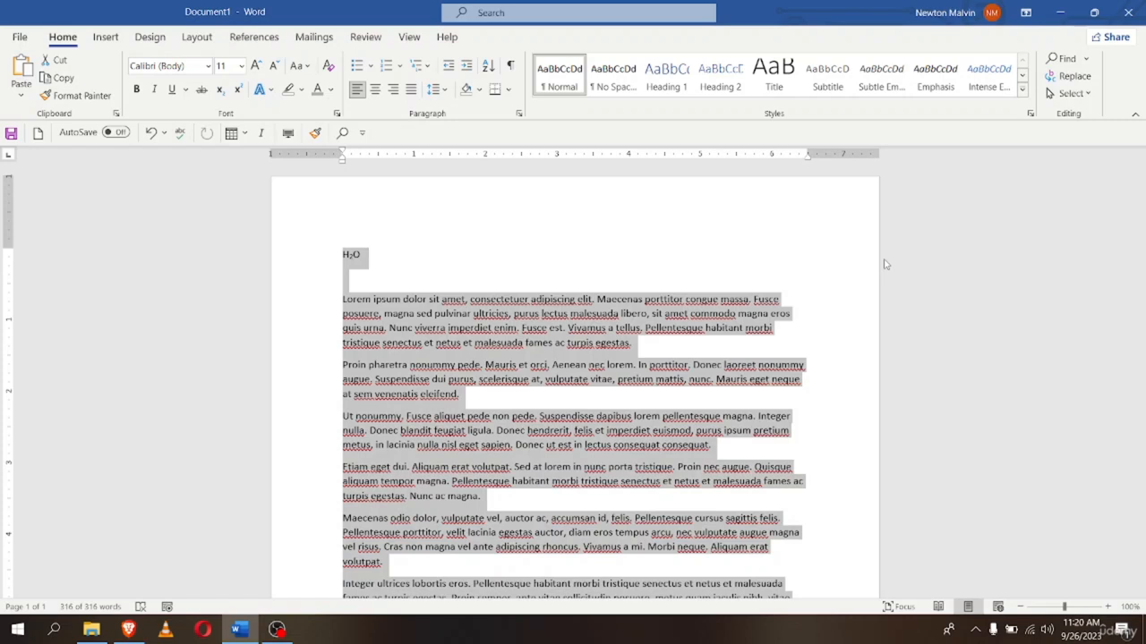
pyautogui.press('Delete')
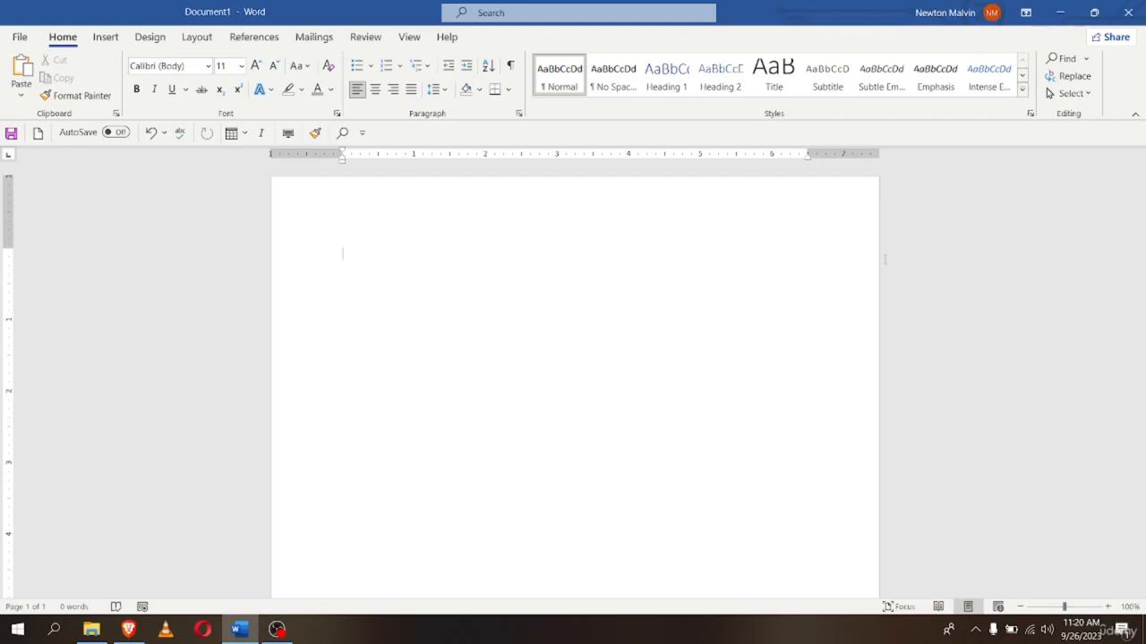
pyautogui.write('=')
pyautogui.write('(')
pyautogui.write('lorem')
pyautogui.write('(')
# Complete =lorem(10,10) to generate ten placeholder paragraphs, then return to the document's start
pyautogui.write('10,')
pyautogui.write('10)')
pyautogui.press('Return')
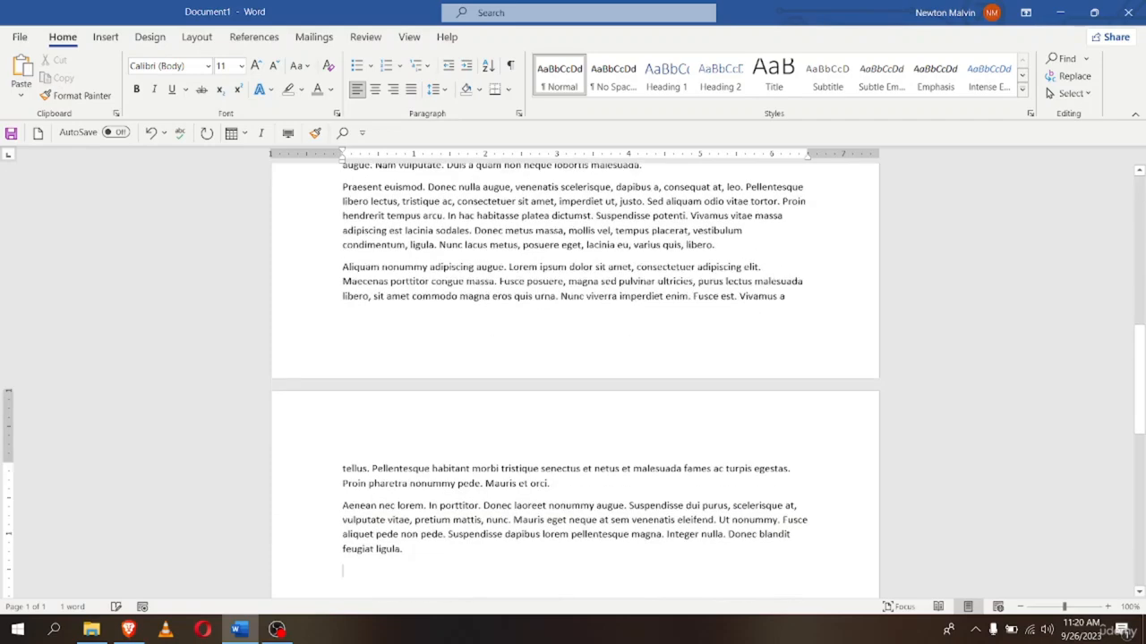
pyautogui.hotkey('ctrl', 'Home')
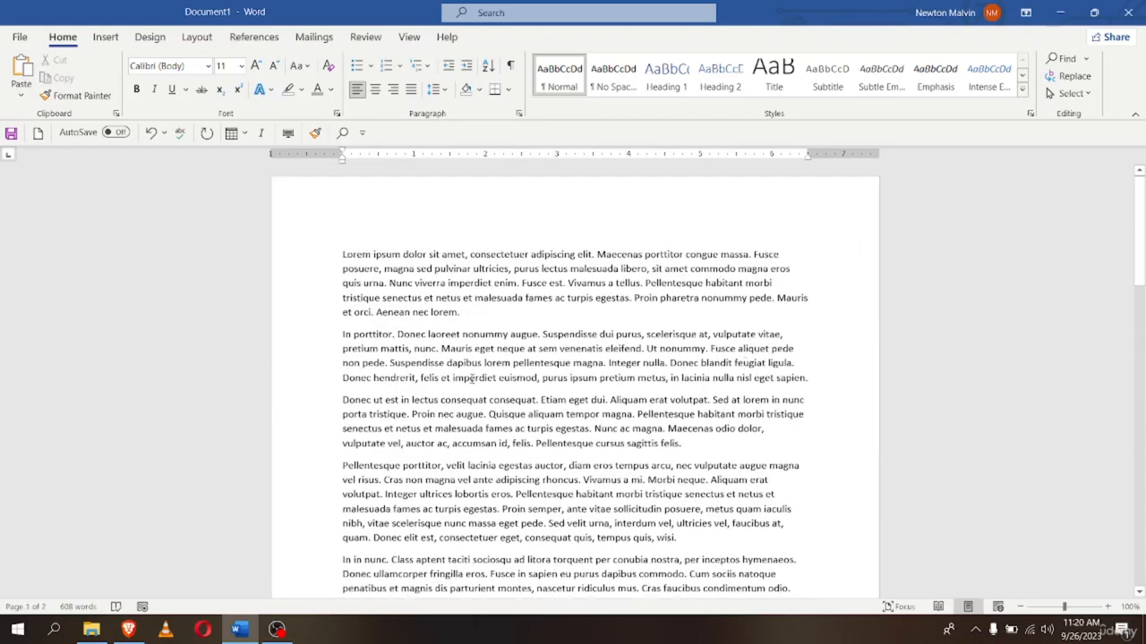
pyautogui.scroll(-10, 820, 399)
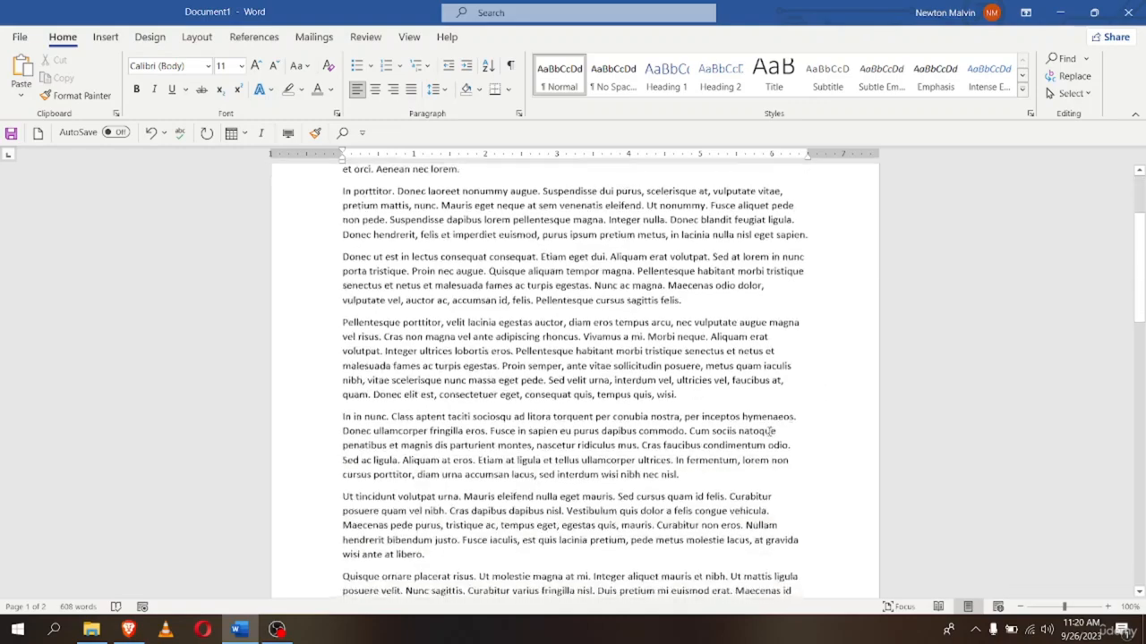
pyautogui.scroll(10, 650, 399)
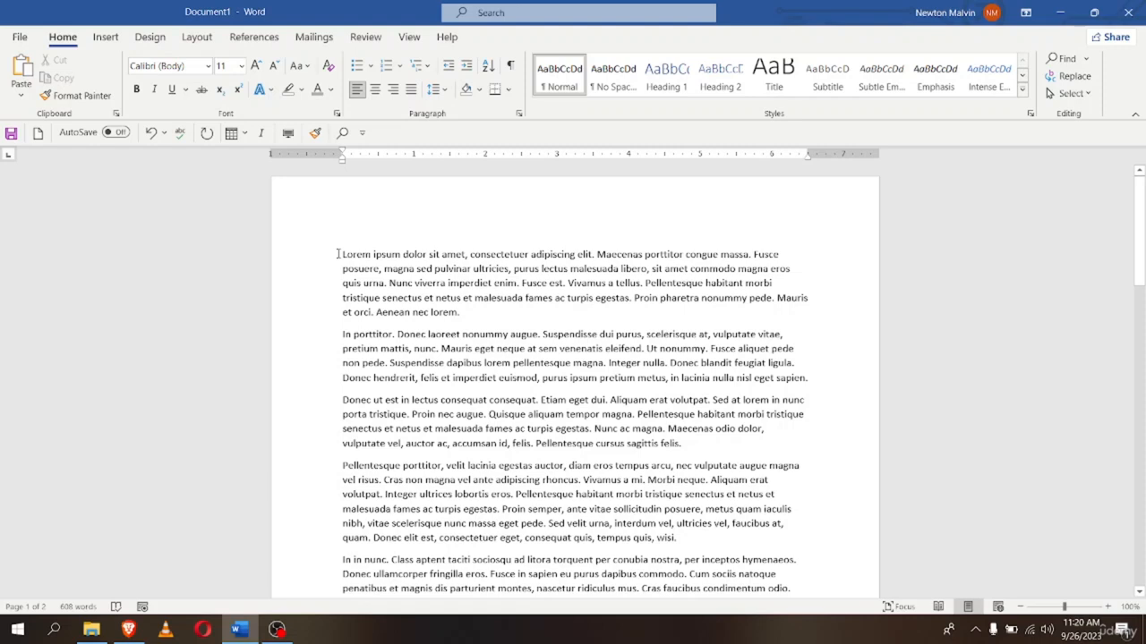
pyautogui.moveTo(337, 255); pyautogui.dragTo(464, 313)
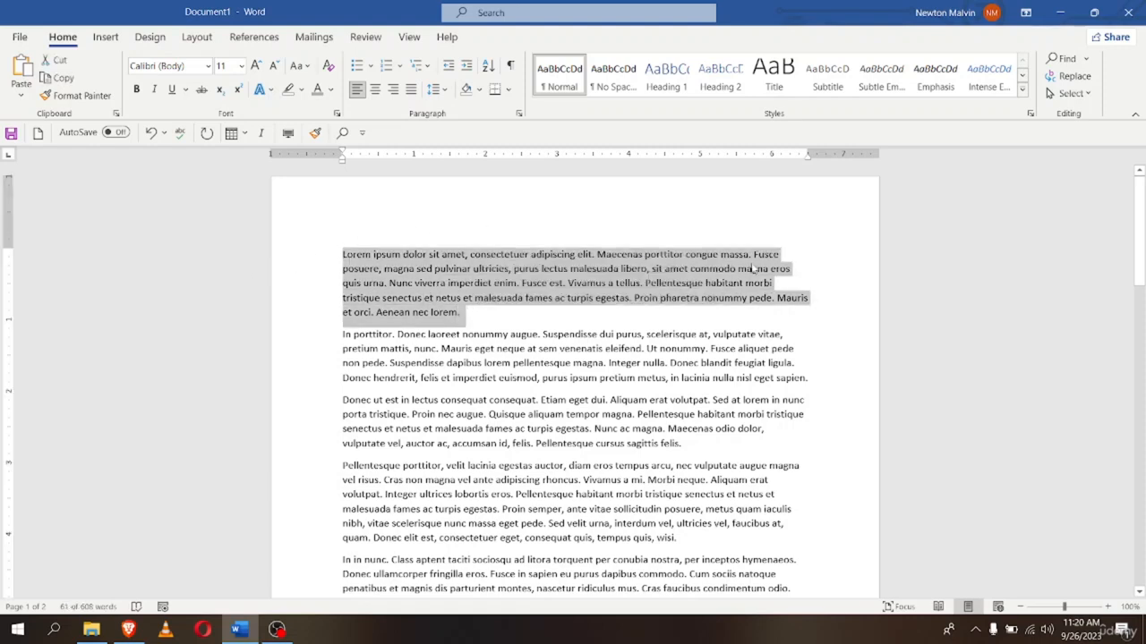
pyautogui.click(878, 291)
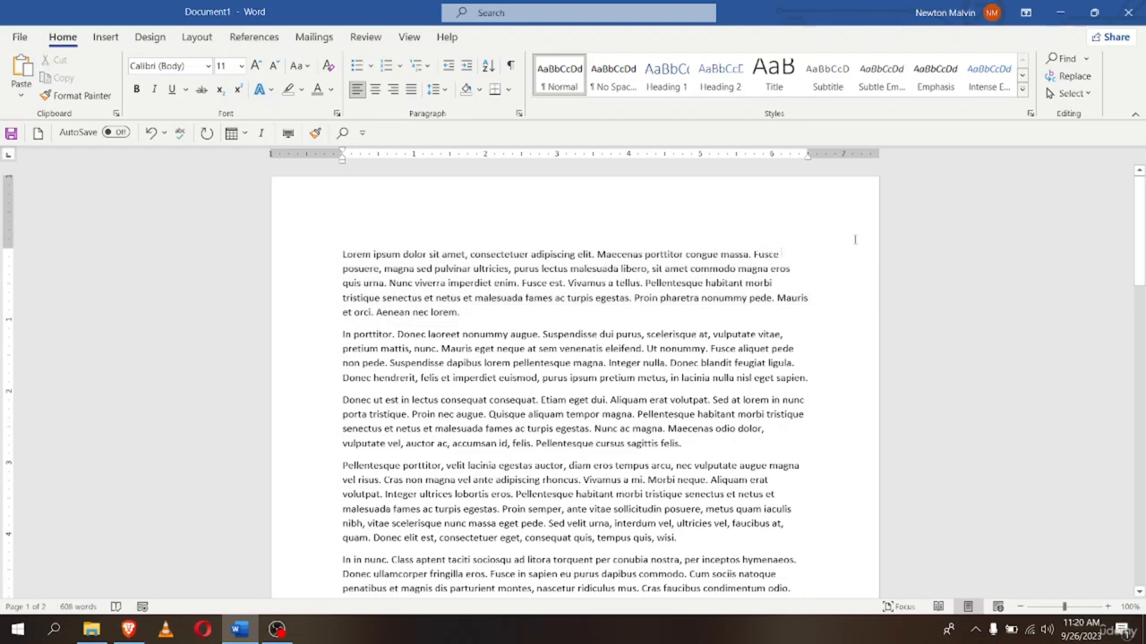
pyautogui.click(1068, 94)
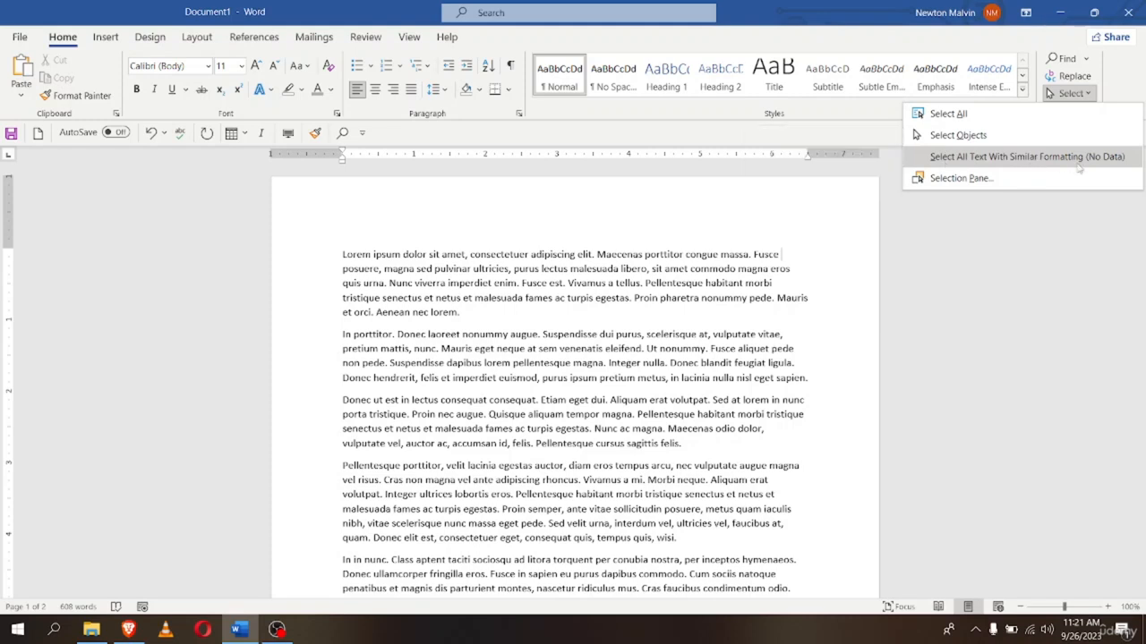
pyautogui.click(950, 114)
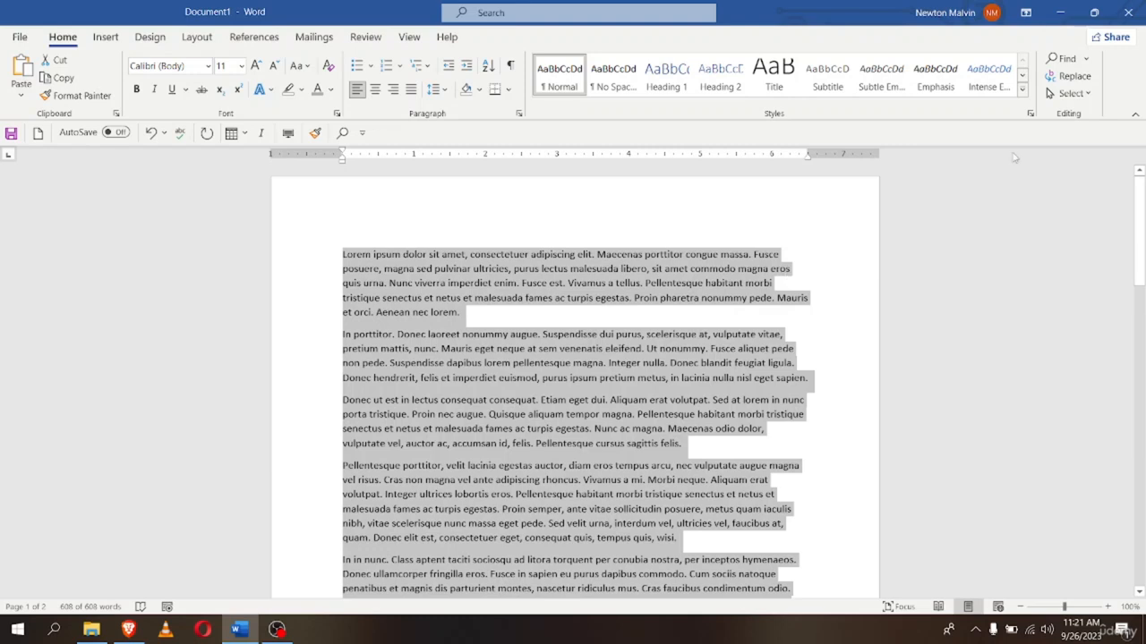
pyautogui.click(1071, 93)
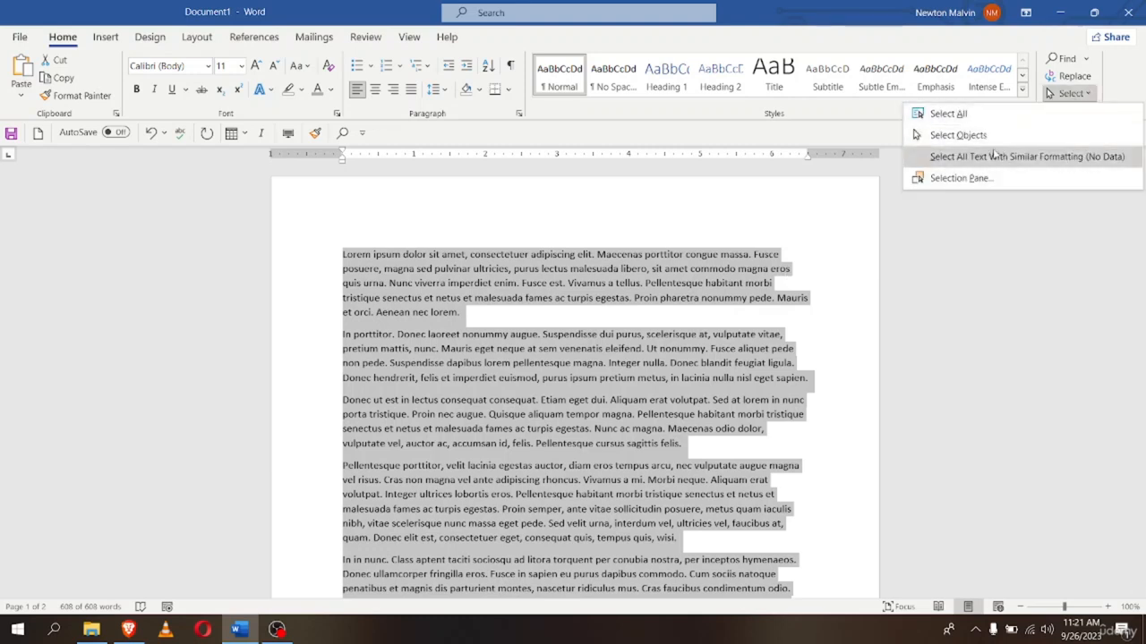
pyautogui.click(964, 135)
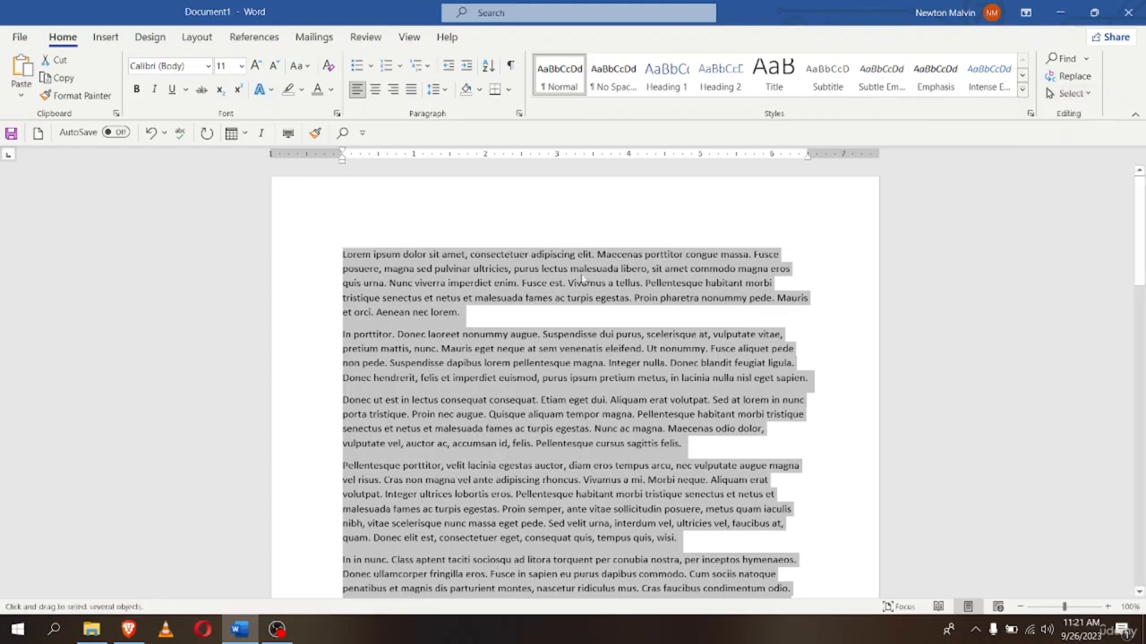
pyautogui.scroll(-2, 555, 345)
pyautogui.scroll(2, 555, 345)
pyautogui.click(1069, 93)
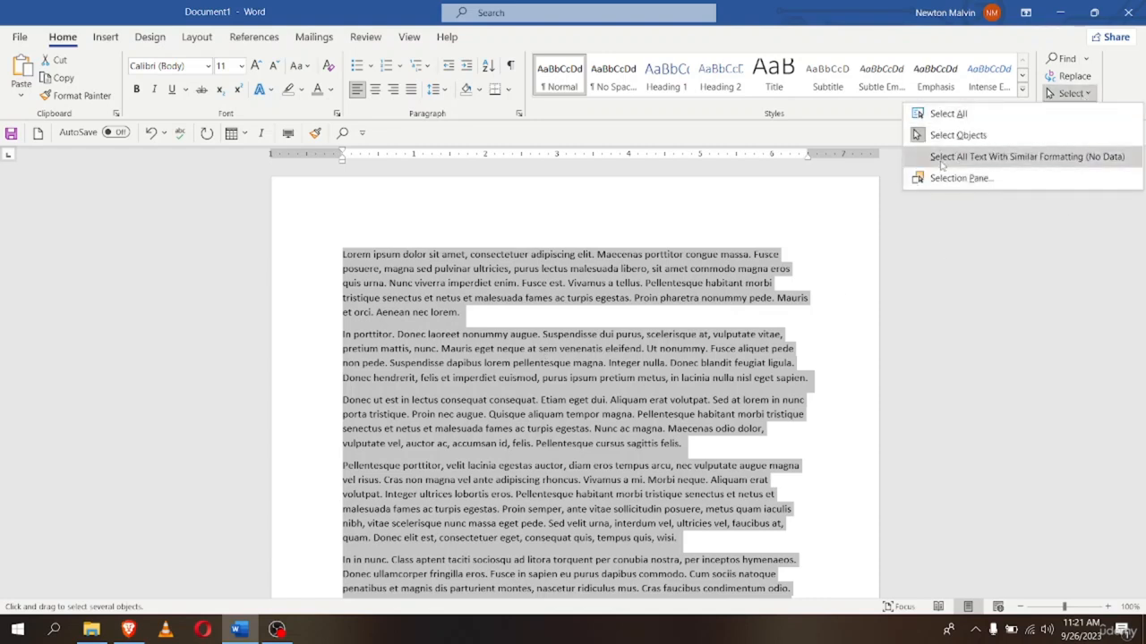
pyautogui.click(940, 161)
pyautogui.scroll(-2, 617, 394)
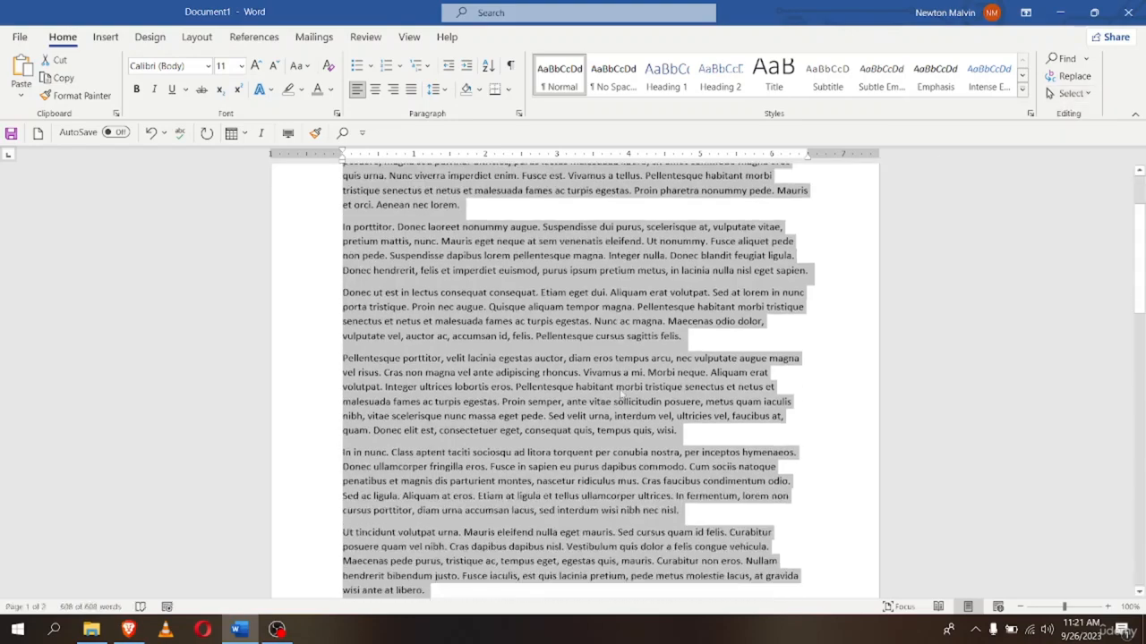
pyautogui.scroll(-6, 620, 390)
pyautogui.scroll(6, 617, 392)
pyautogui.scroll(2, 616, 394)
pyautogui.click(753, 333)
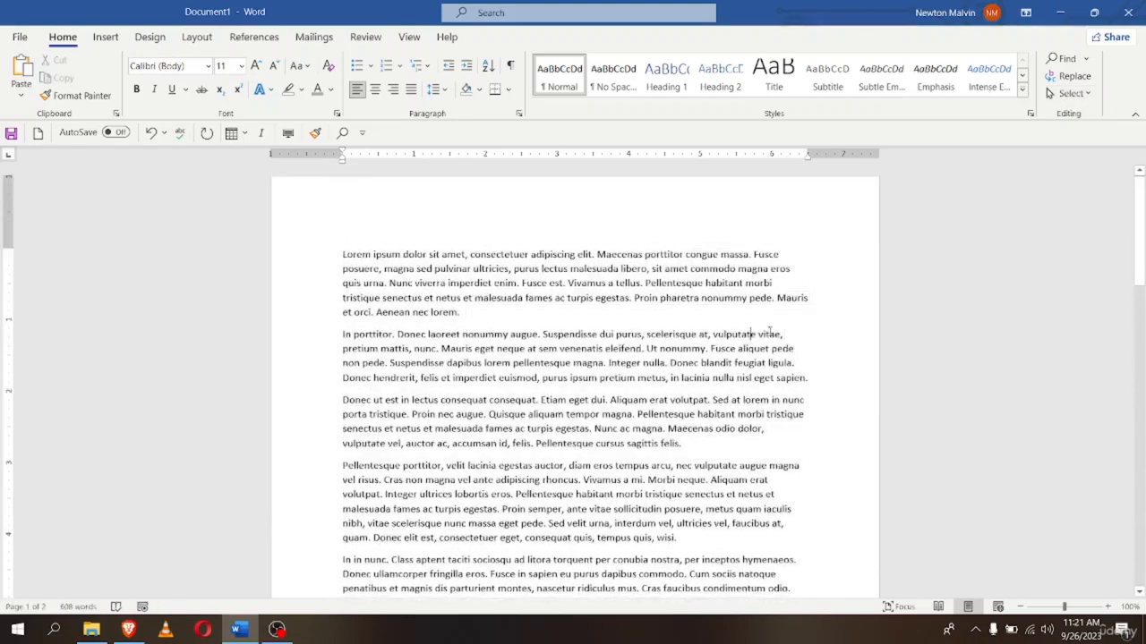
# Make the first lorem paragraph bold and the second paragraph italic
pyautogui.tripleClick(343, 255)
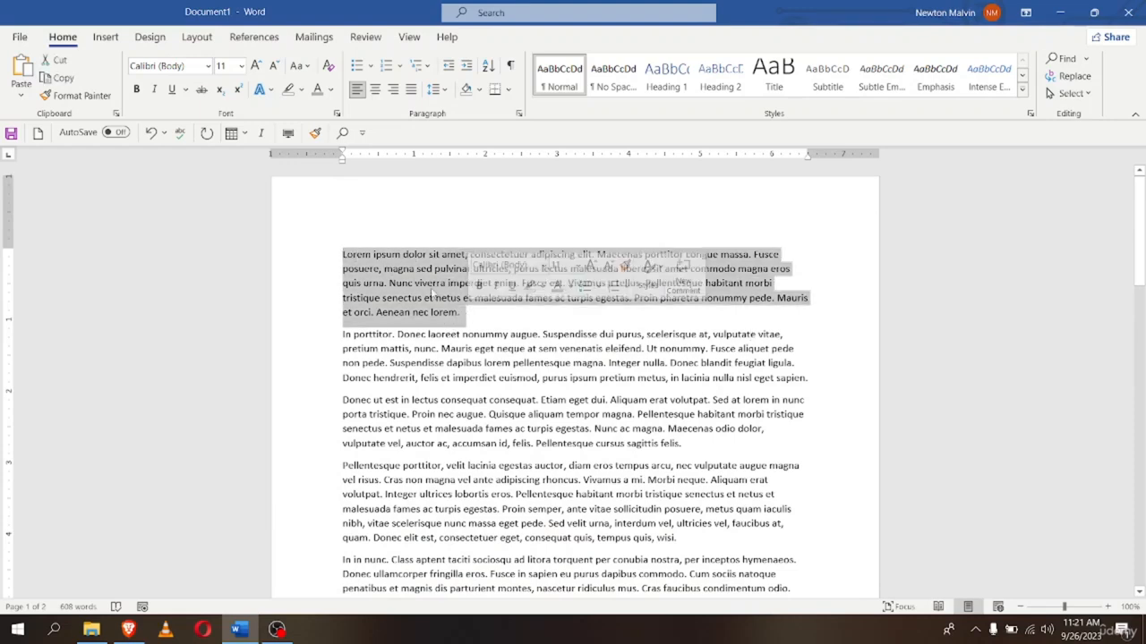
pyautogui.hotkey('ctrl', 'b')
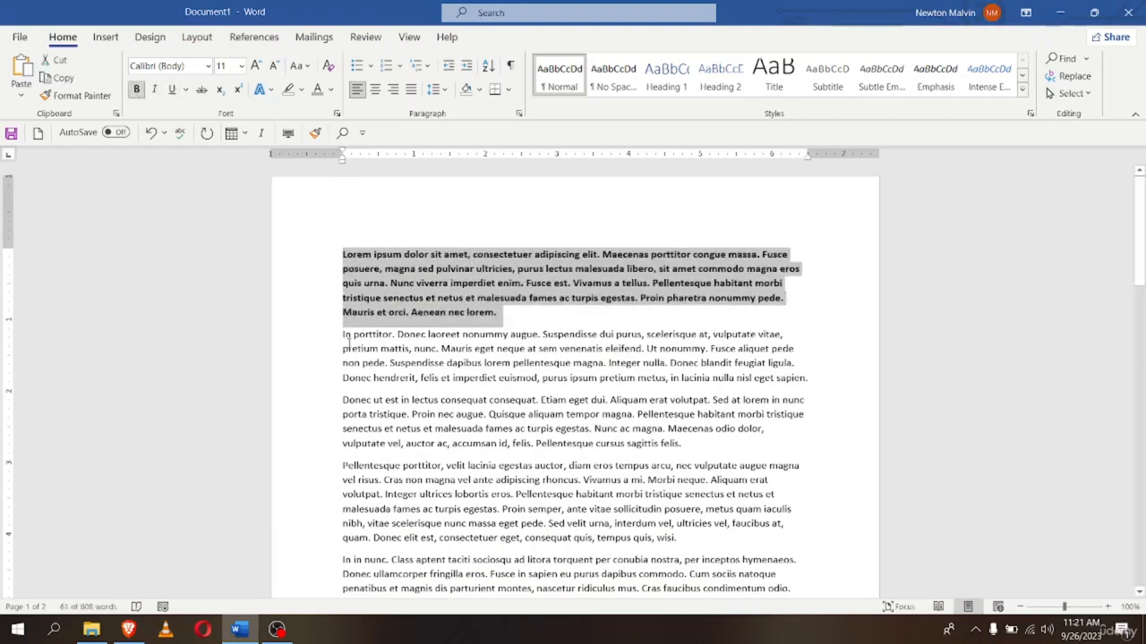
pyautogui.moveTo(343, 336); pyautogui.dragTo(815, 380)
pyautogui.click(154, 89)
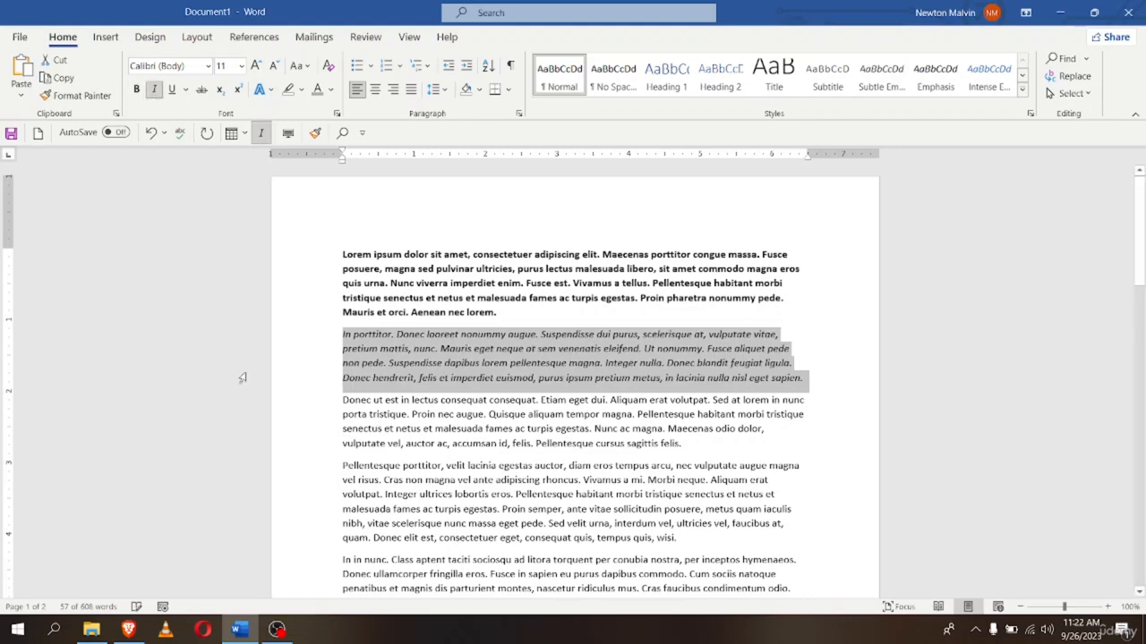
# Make the third paragraph, 'Donec ut est…', bold
pyautogui.click(309, 415)
pyautogui.click(341, 409)
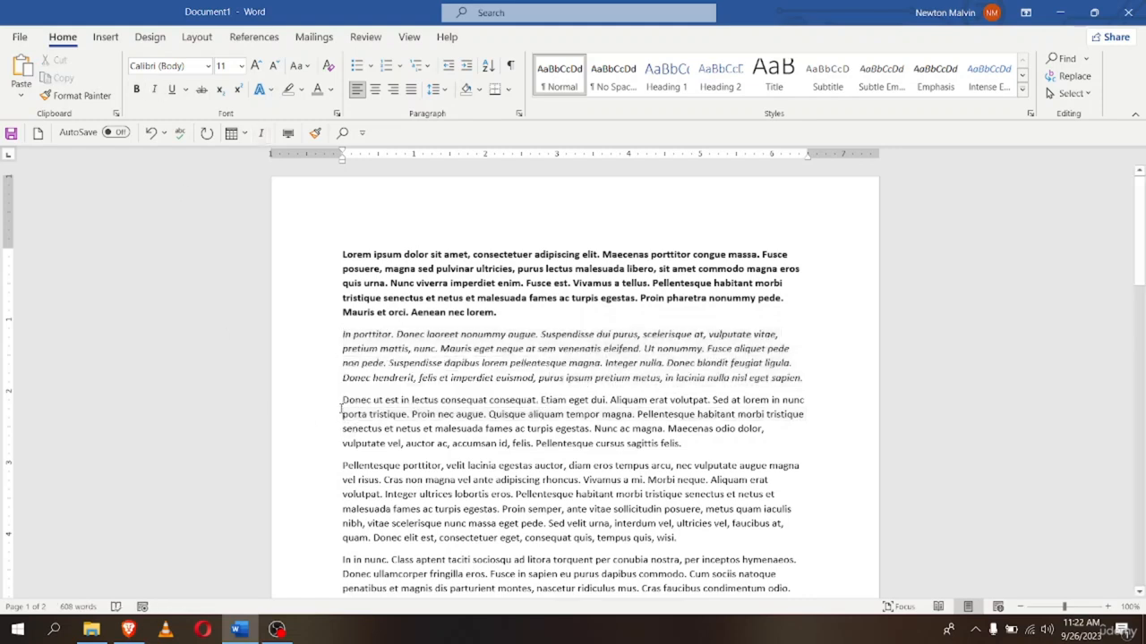
pyautogui.moveTo(341, 400); pyautogui.dragTo(689, 445)
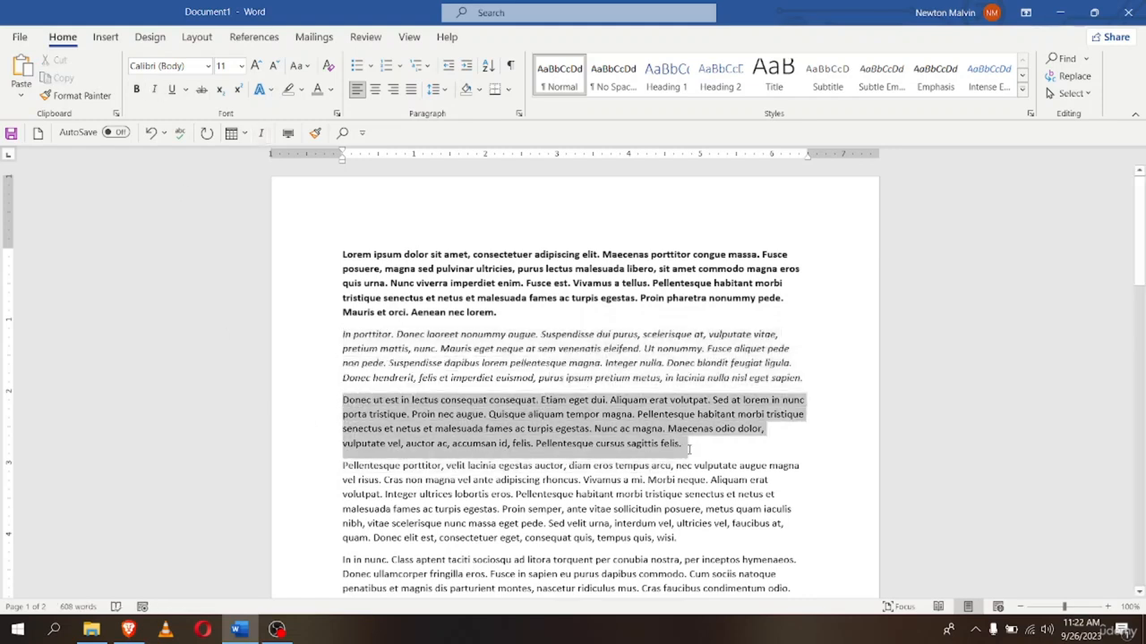
pyautogui.click(136, 88)
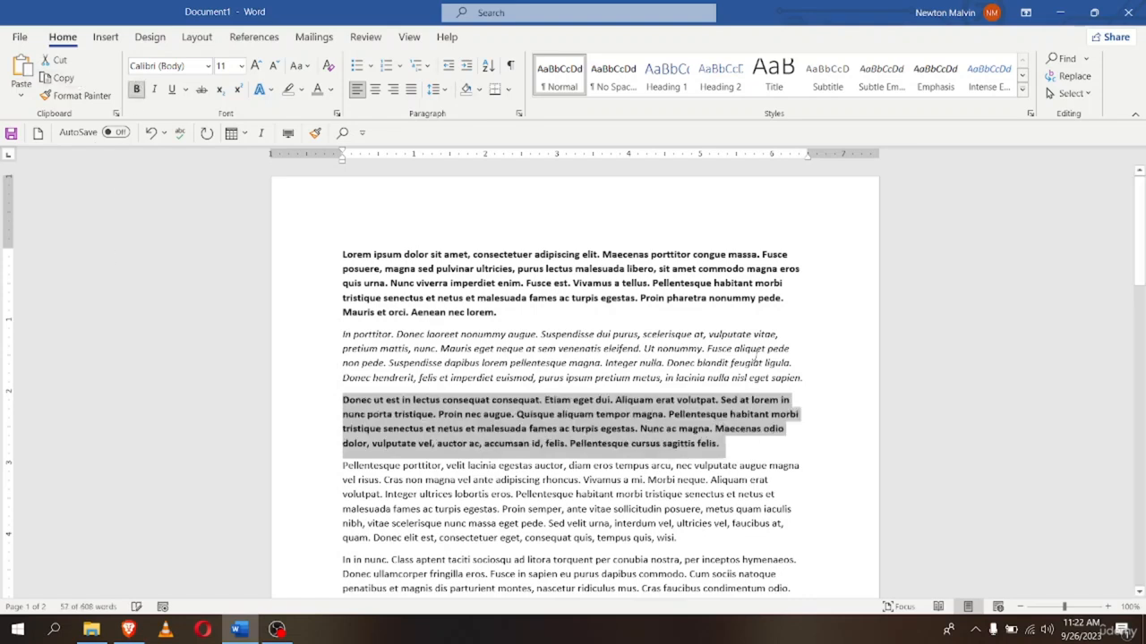
pyautogui.click(762, 328)
pyautogui.click(1050, 93)
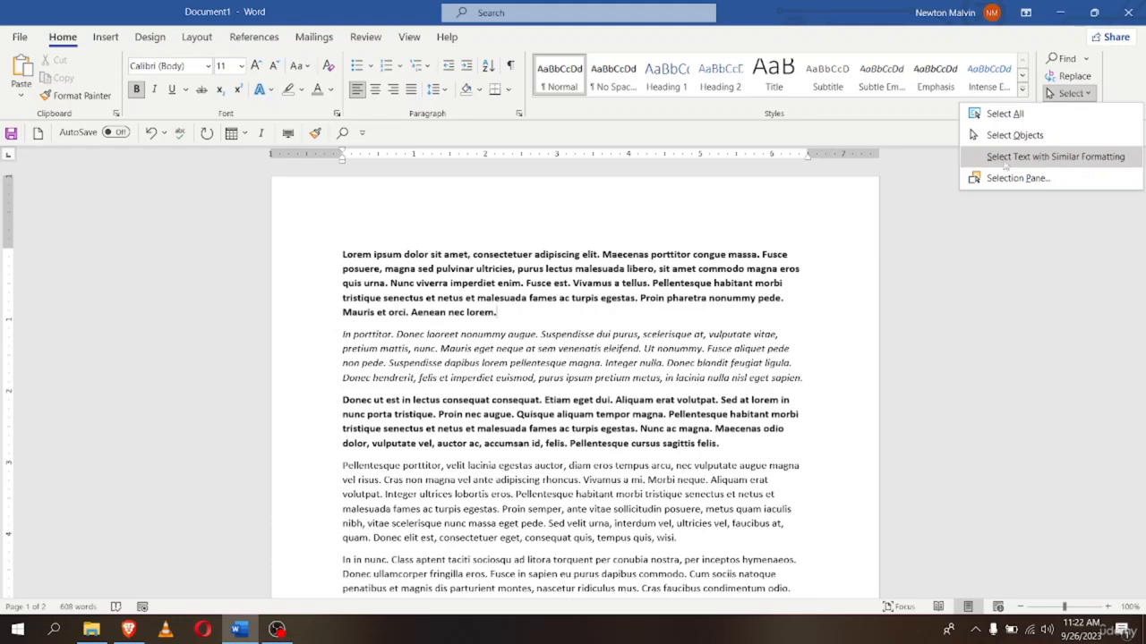
pyautogui.click(1064, 161)
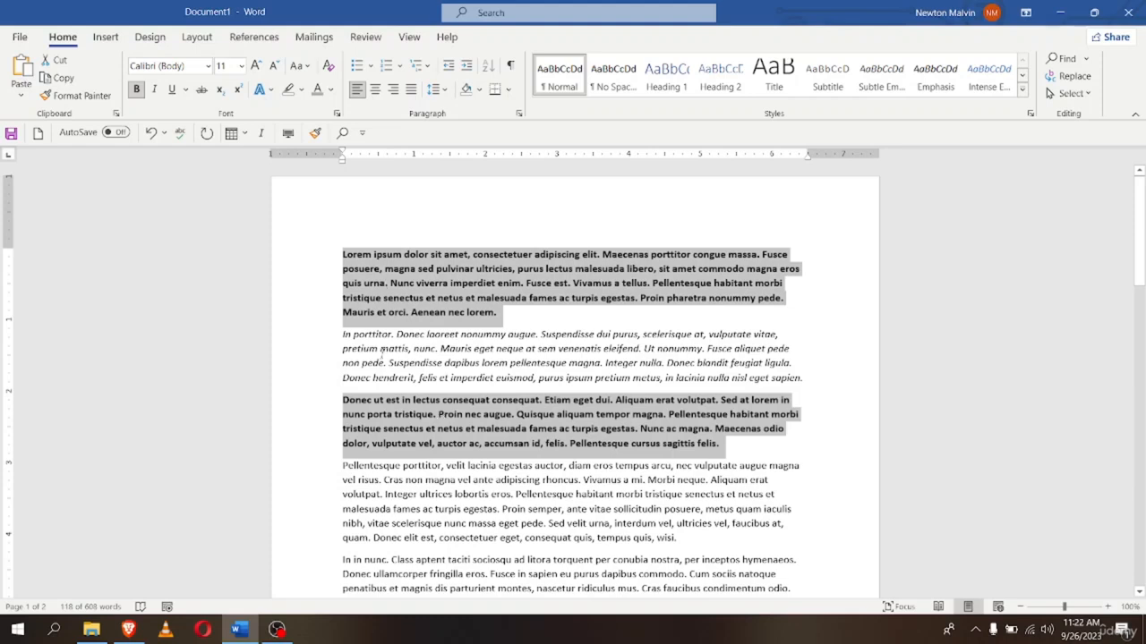
pyautogui.scroll(-2, 382, 354)
pyautogui.scroll(-9, 370, 502)
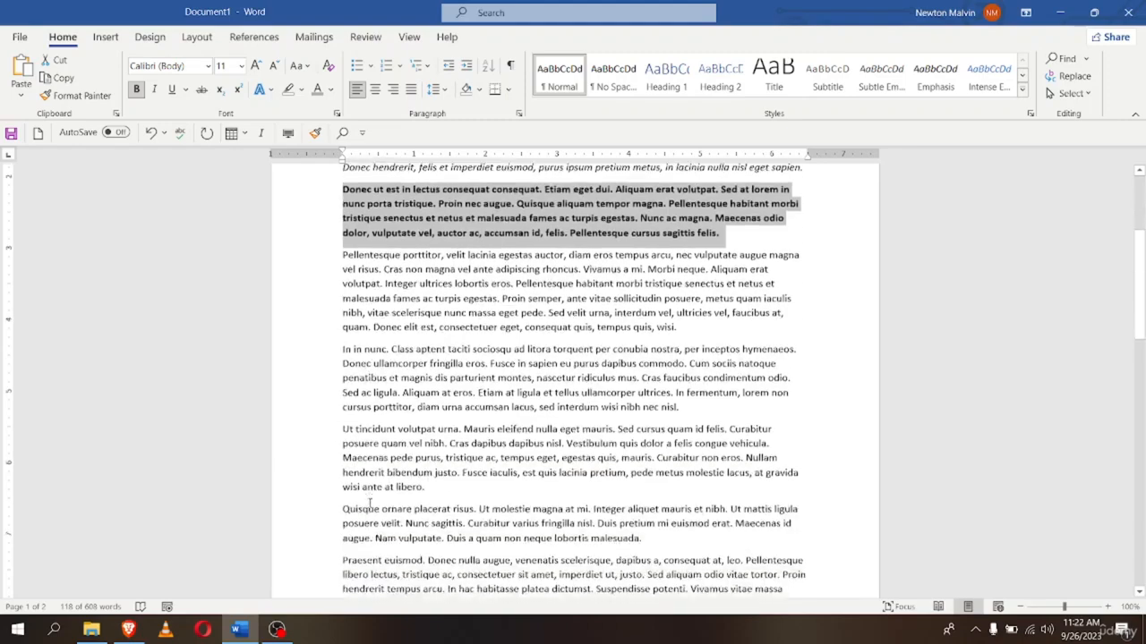
pyautogui.scroll(11, 370, 503)
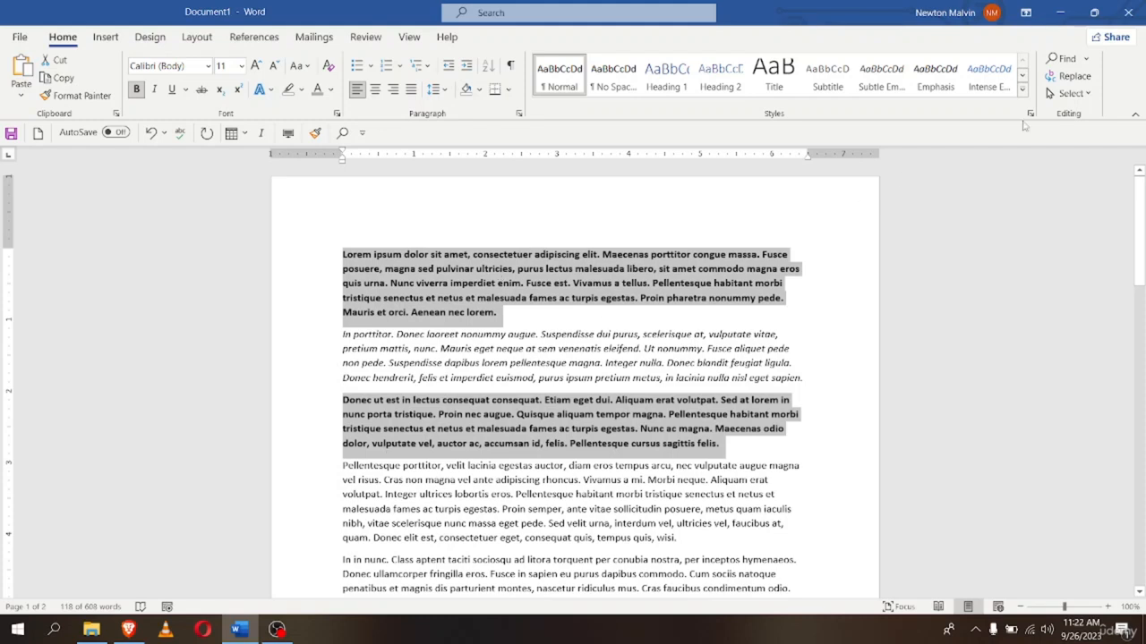
pyautogui.click(1070, 94)
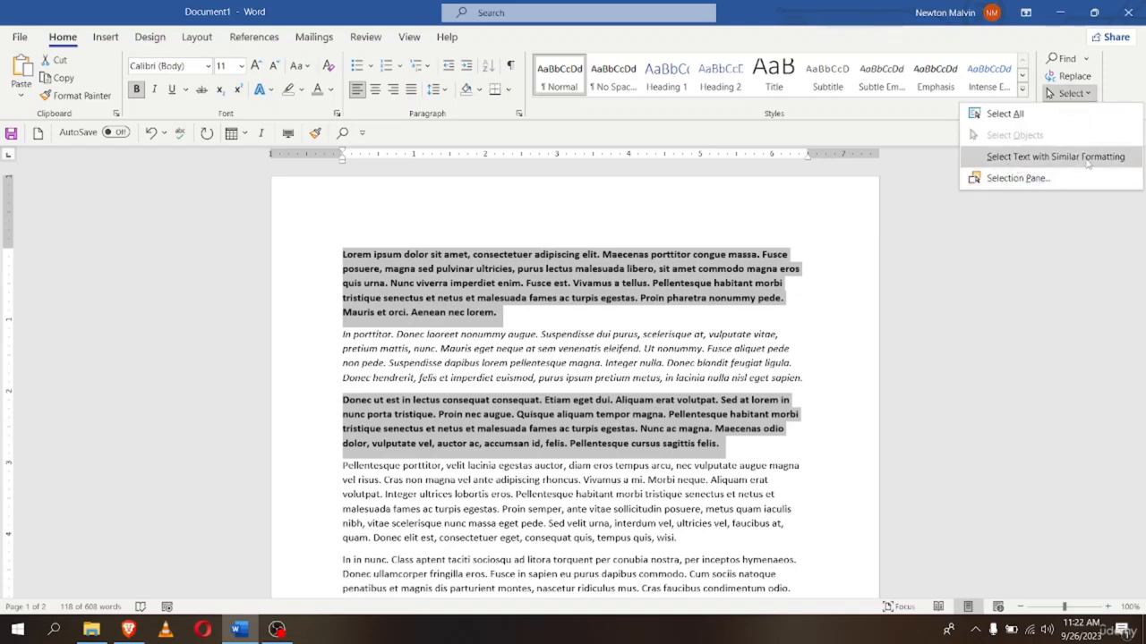
pyautogui.click(844, 498)
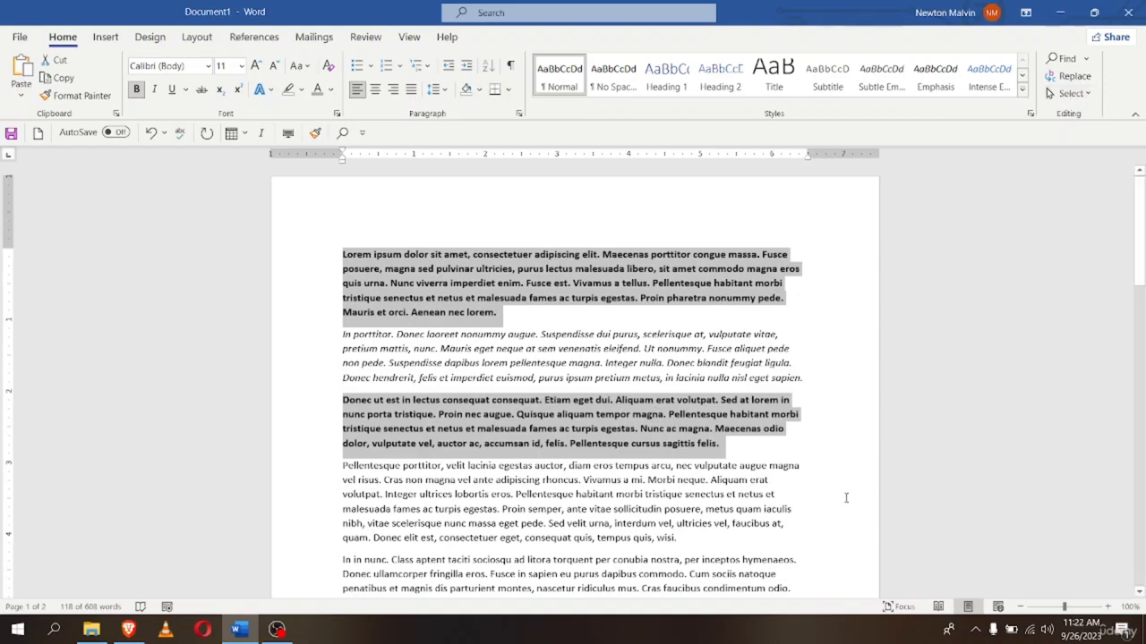
pyautogui.click(844, 499)
pyautogui.scroll(-2, 365, 274)
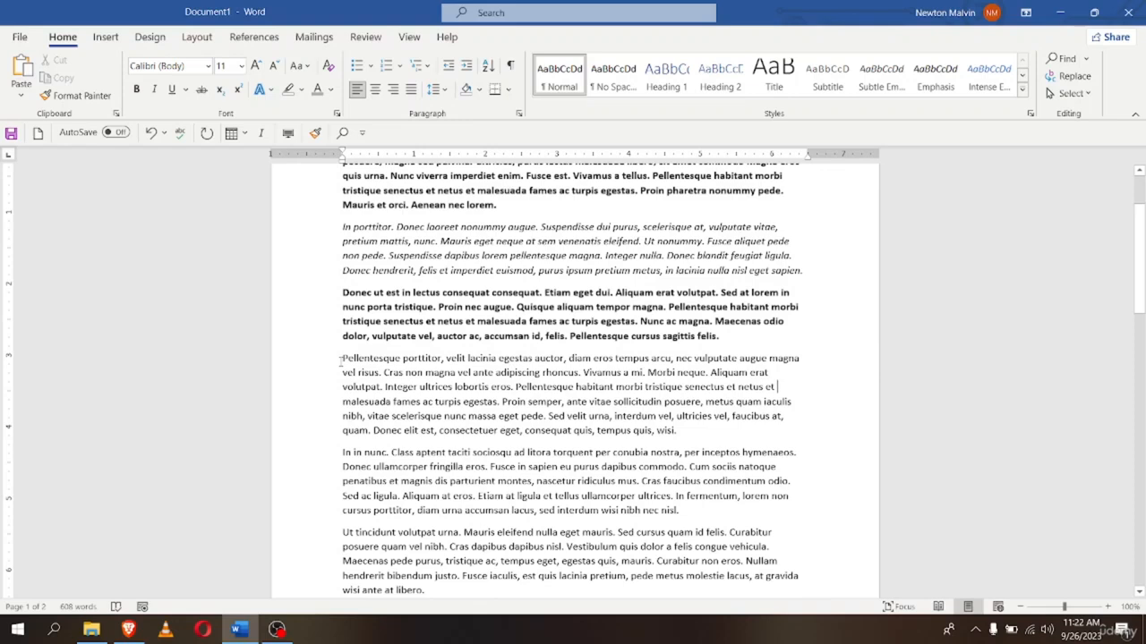
# Italicize the fourth paragraph, 'Pellentesque porttitor…', with Ctrl+I
pyautogui.moveTo(341, 359); pyautogui.dragTo(667, 434)
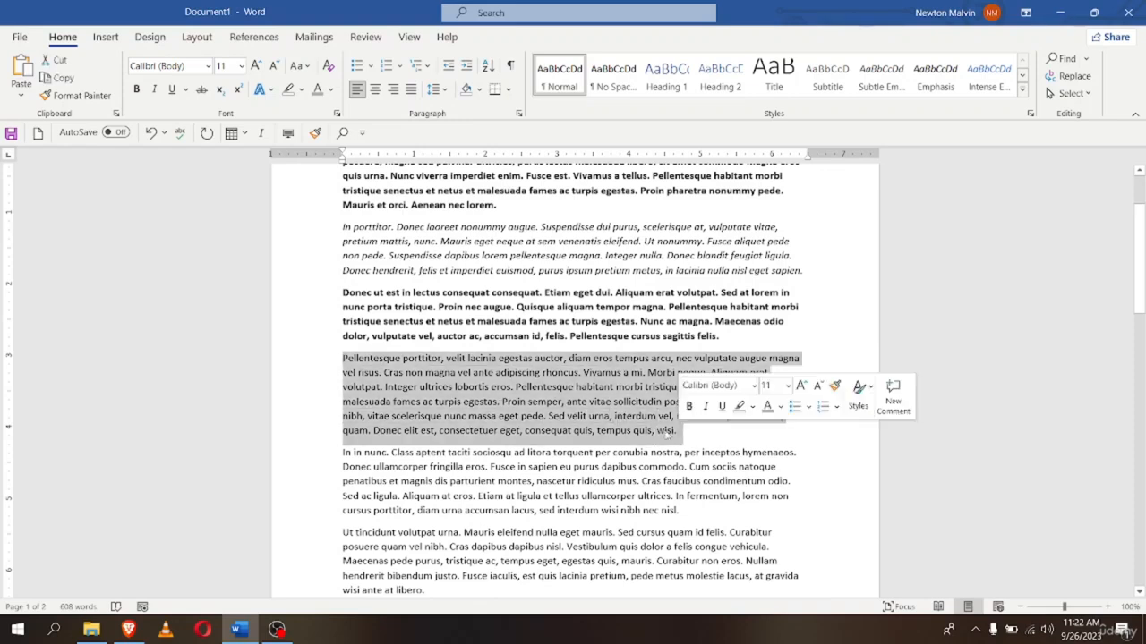
pyautogui.hotkey('ctrl', 'i')
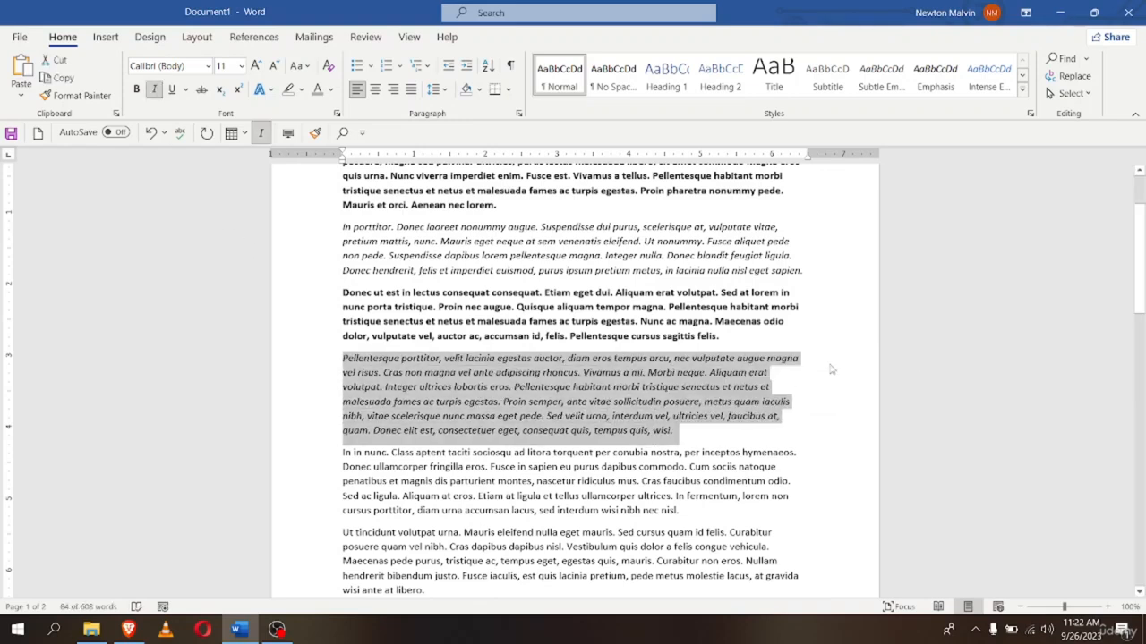
pyautogui.click(830, 369)
pyautogui.scroll(3, 830, 369)
# Select all text with similar formatting to check both italic paragraphs
pyautogui.click(1070, 93)
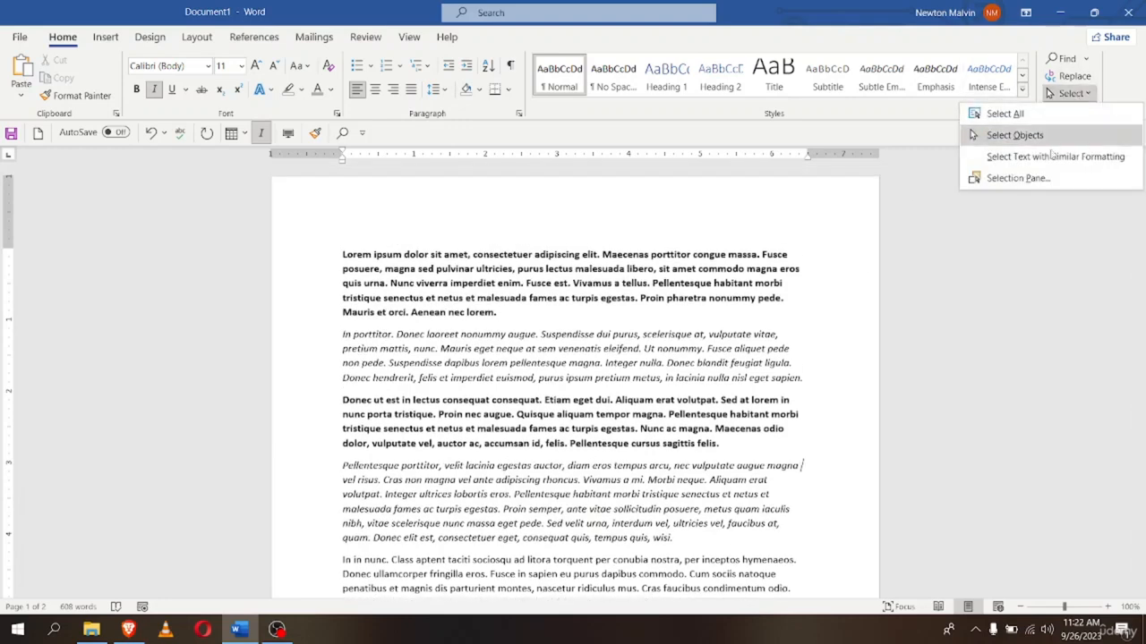
pyautogui.click(1014, 157)
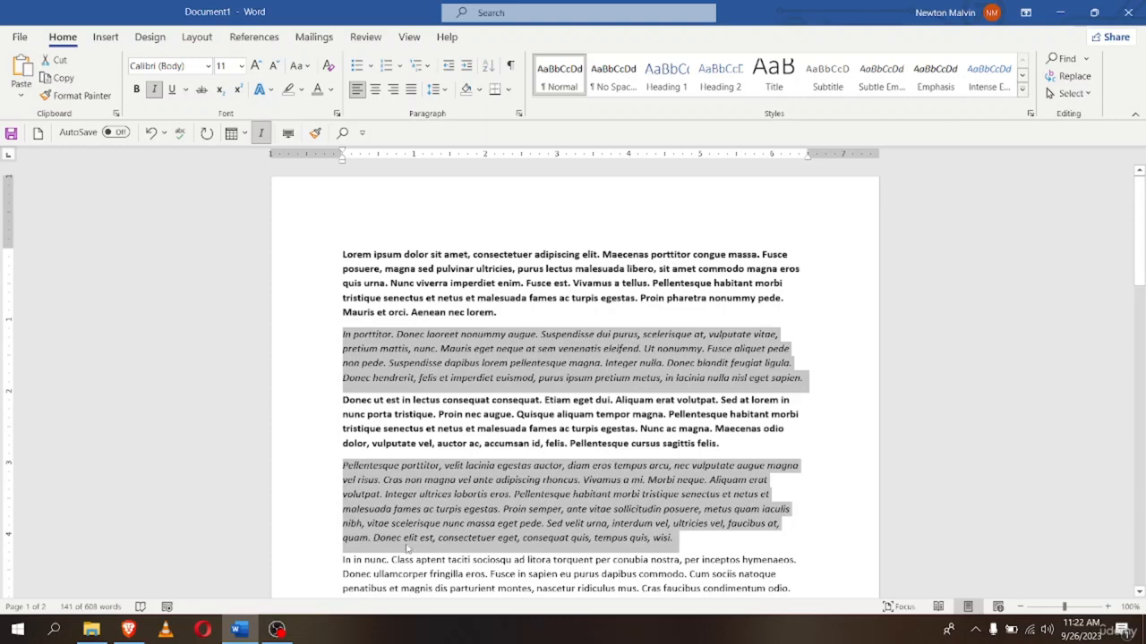
pyautogui.scroll(-2, 400, 528)
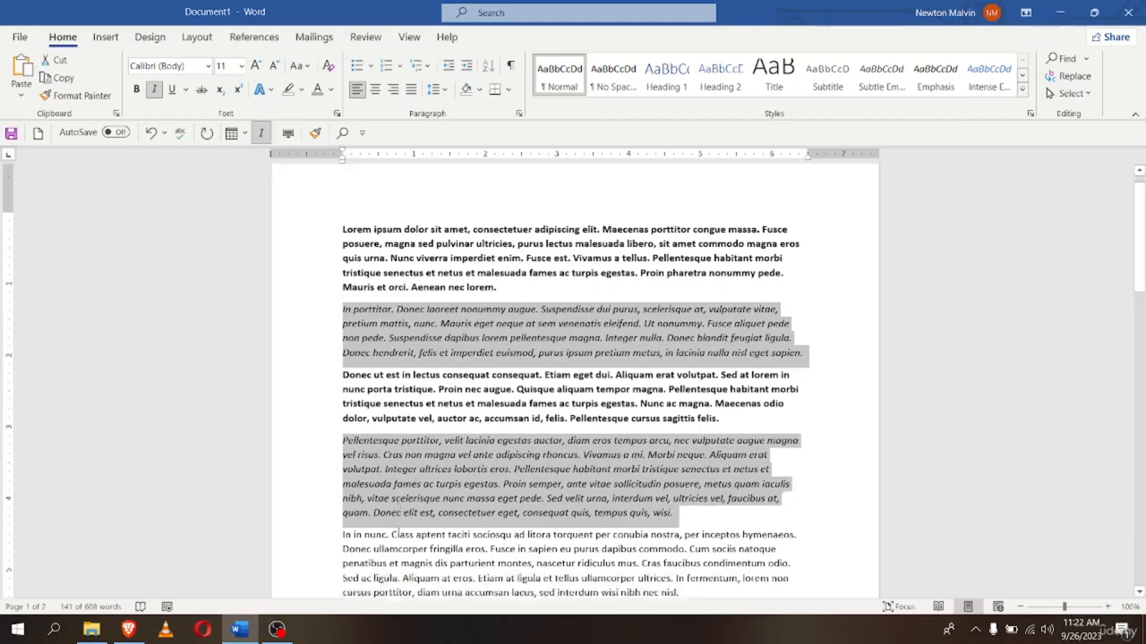
pyautogui.scroll(2, 394, 477)
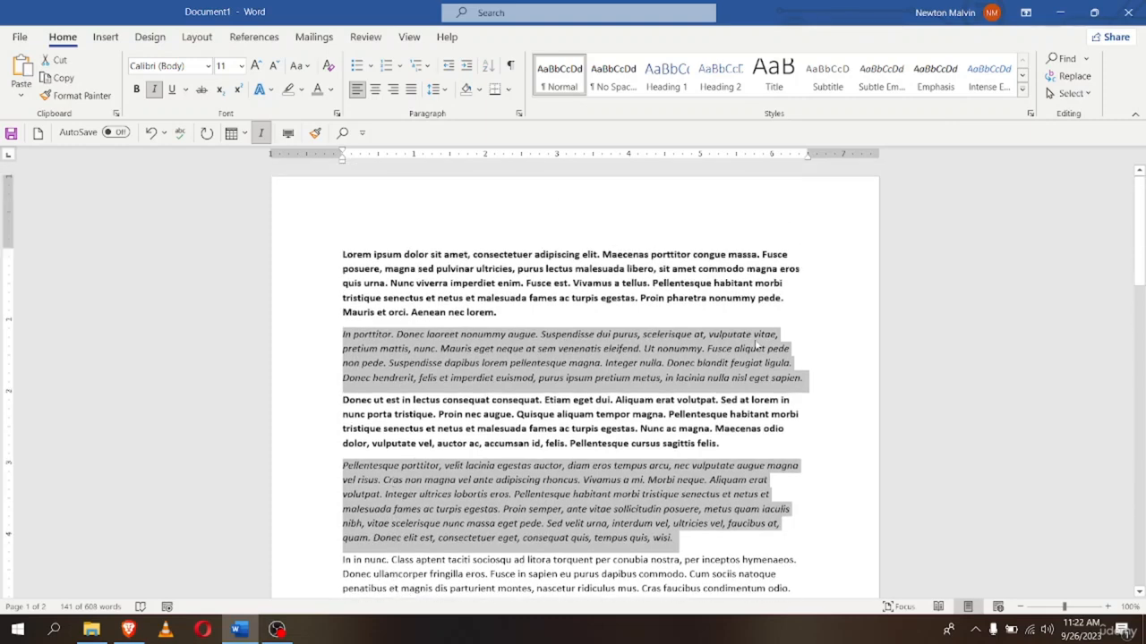
pyautogui.click(873, 354)
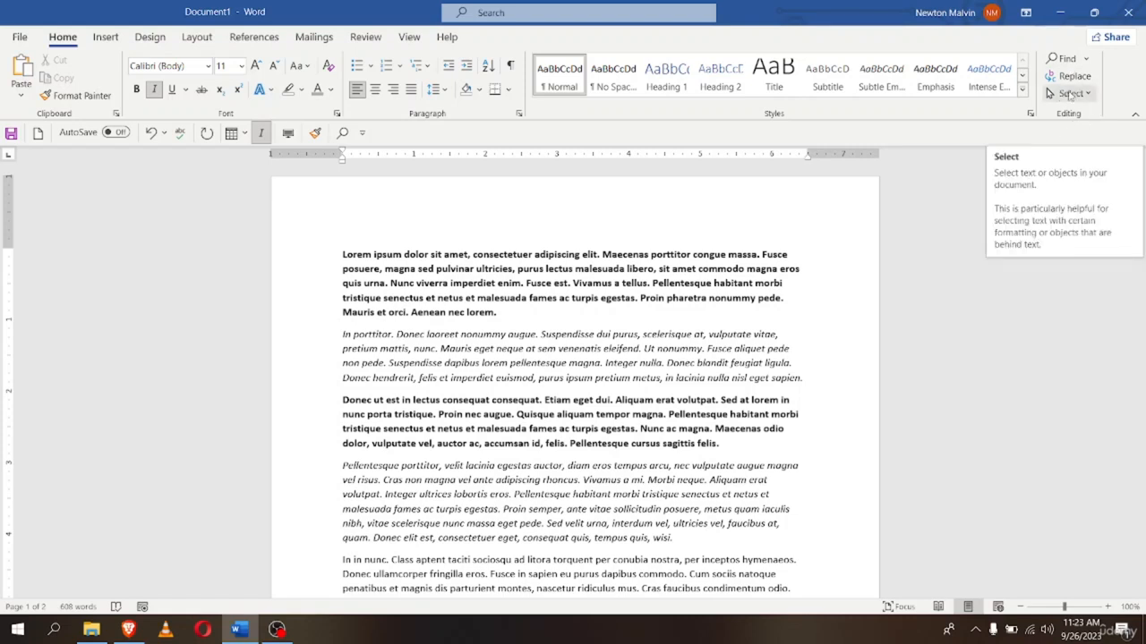
pyautogui.click(849, 301)
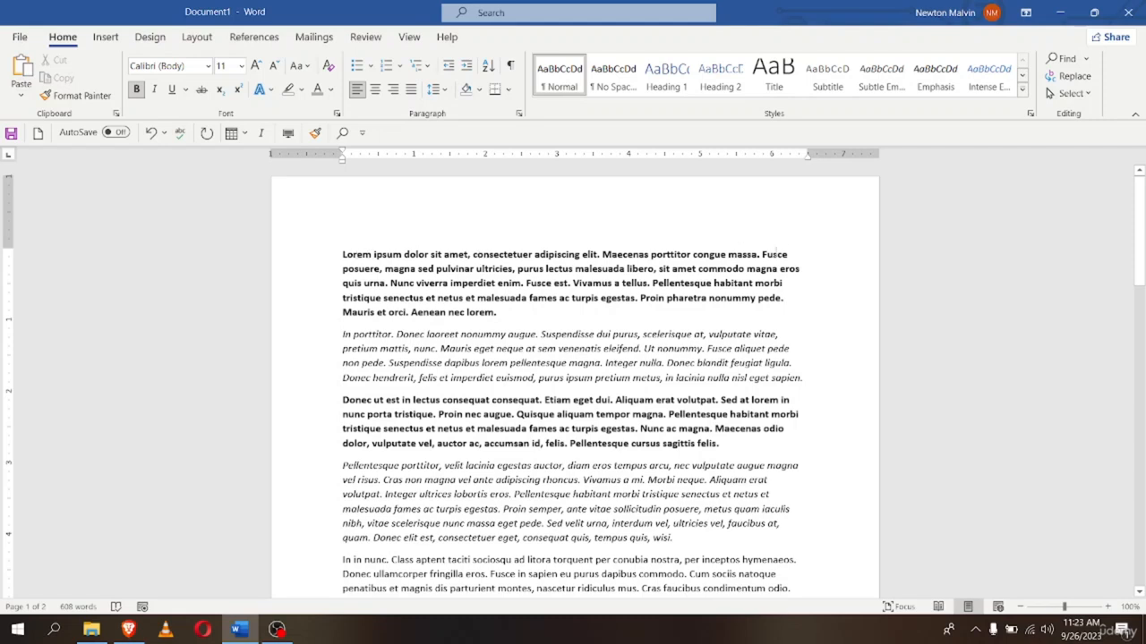
pyautogui.click(760, 255)
pyautogui.press('Return')
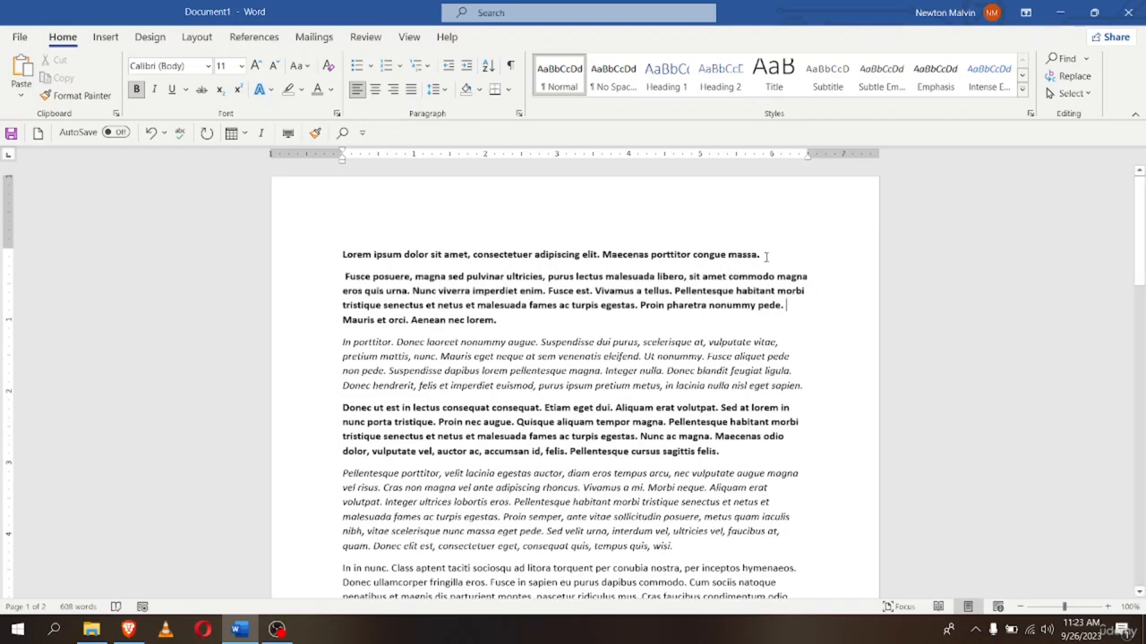
pyautogui.moveTo(765, 257); pyautogui.dragTo(342, 258)
pyautogui.click(816, 338)
pyautogui.click(317, 260)
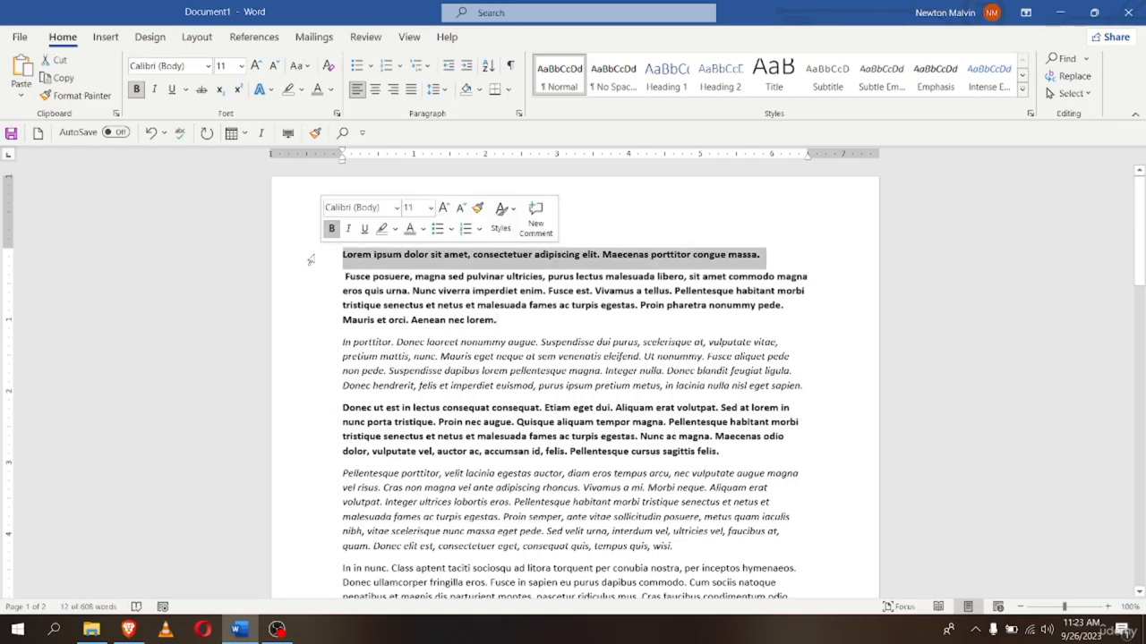
pyautogui.click(319, 347)
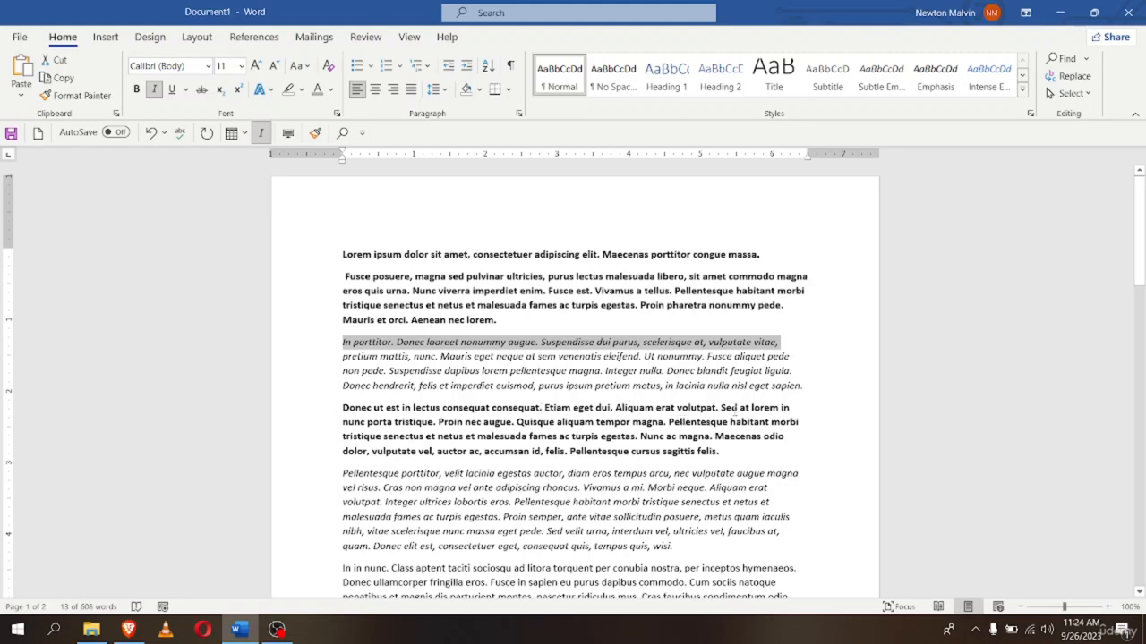
pyautogui.click(321, 417)
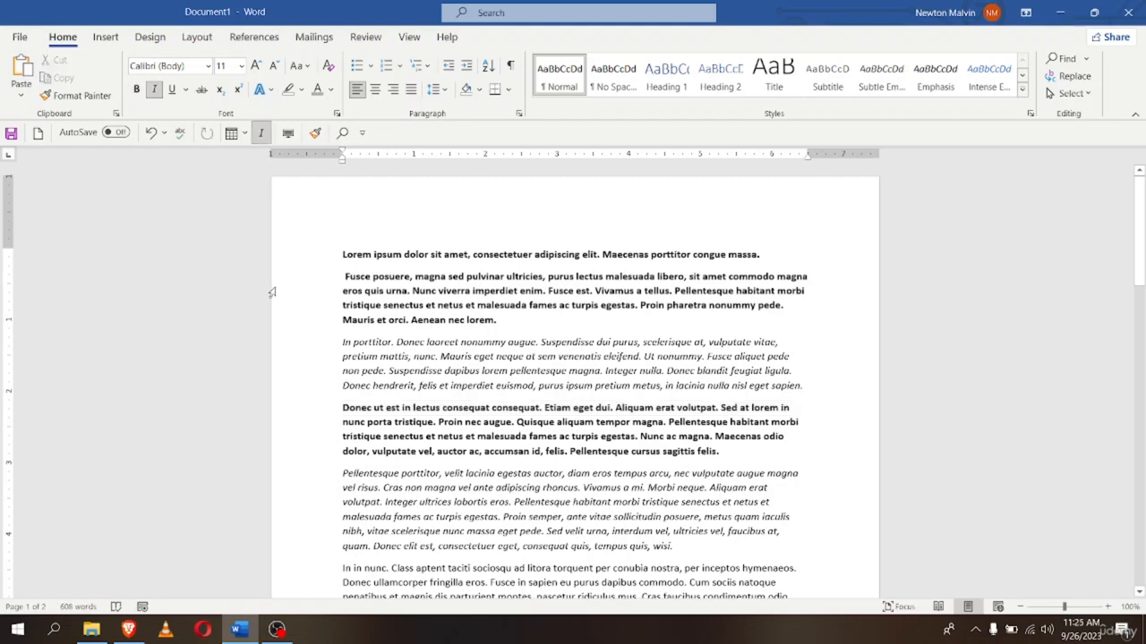
pyautogui.click(322, 281)
pyautogui.moveTo(323, 281); pyautogui.dragTo(333, 361)
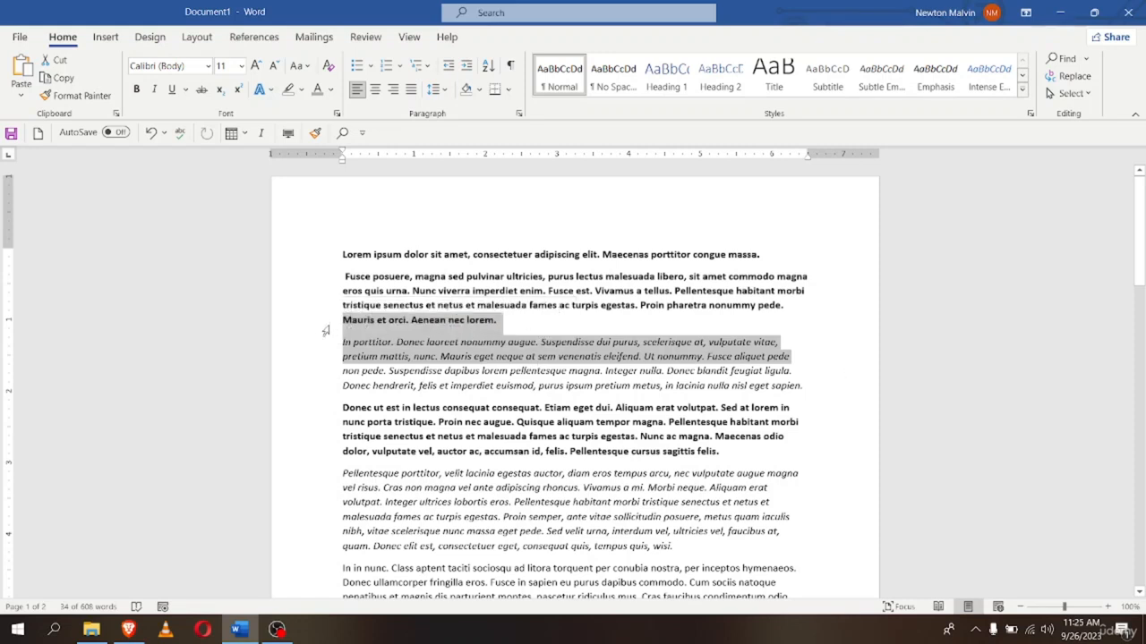
pyautogui.moveTo(327, 364); pyautogui.dragTo(323, 450)
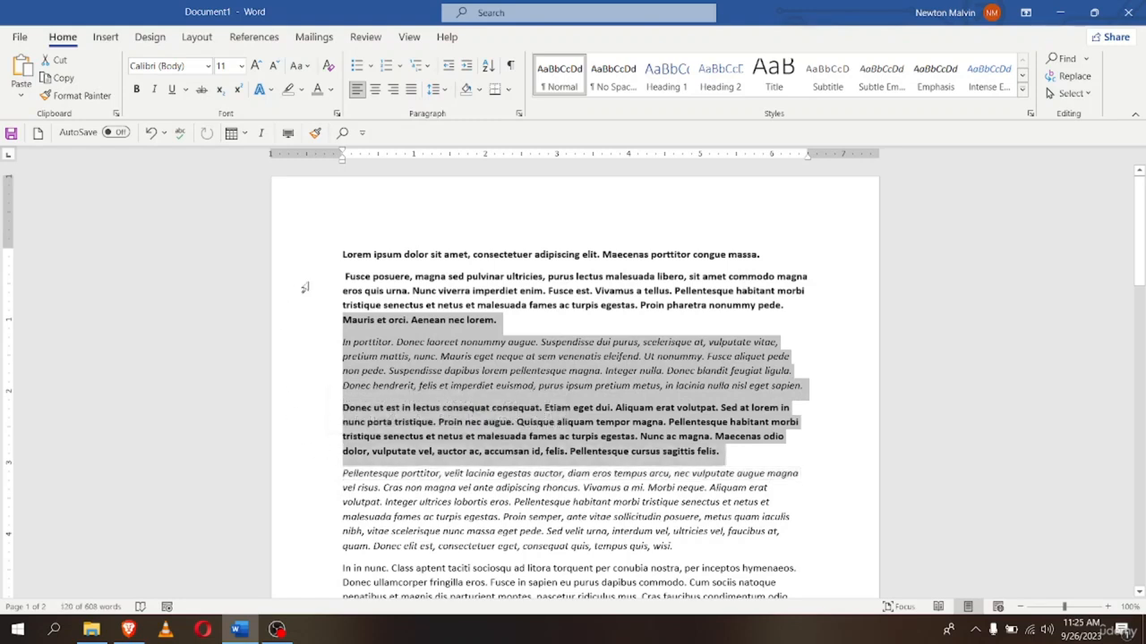
pyautogui.scroll(-7, 794, 360)
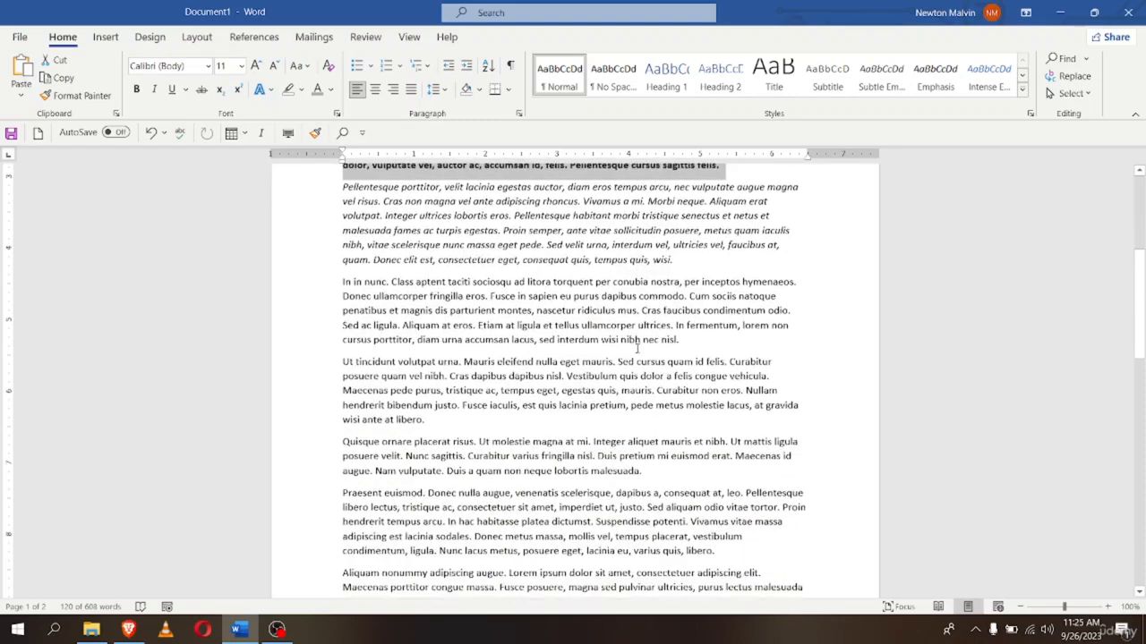
pyautogui.scroll(6, 641, 352)
pyautogui.scroll(1, 640, 352)
pyautogui.click(835, 358)
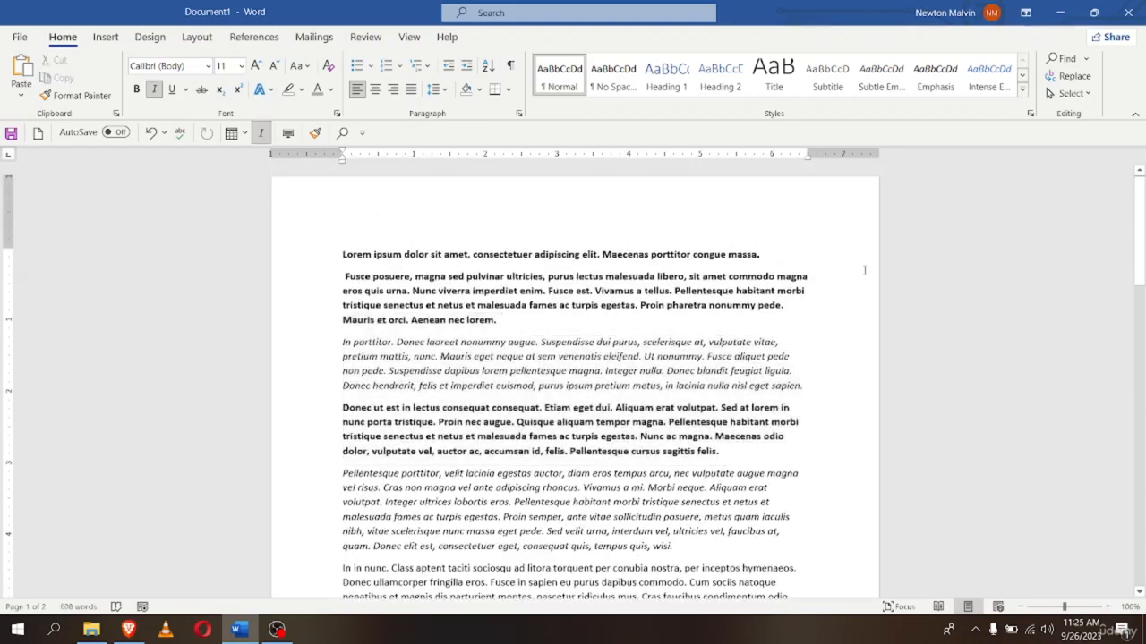
pyautogui.scroll(-1, 546, 403)
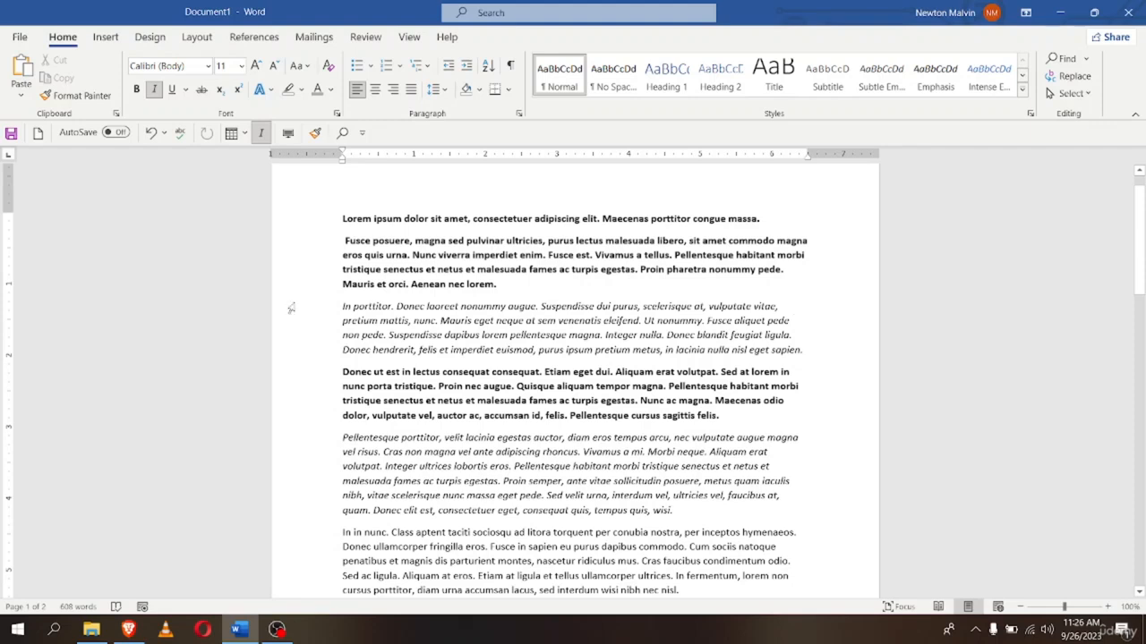
pyautogui.tripleClick(308, 324)
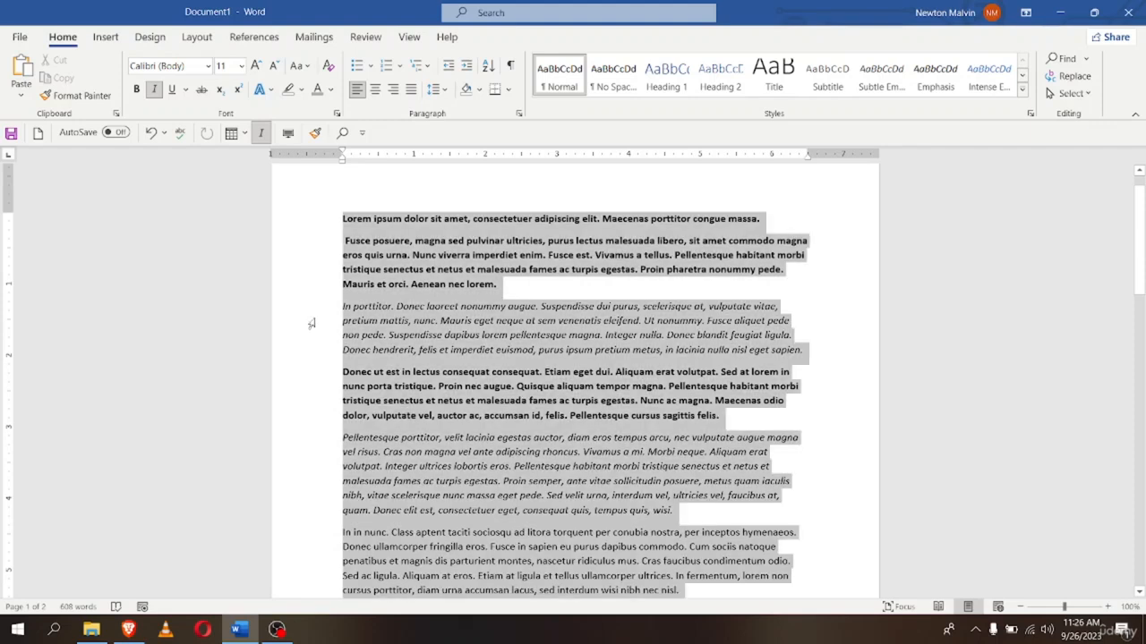
pyautogui.click(309, 324)
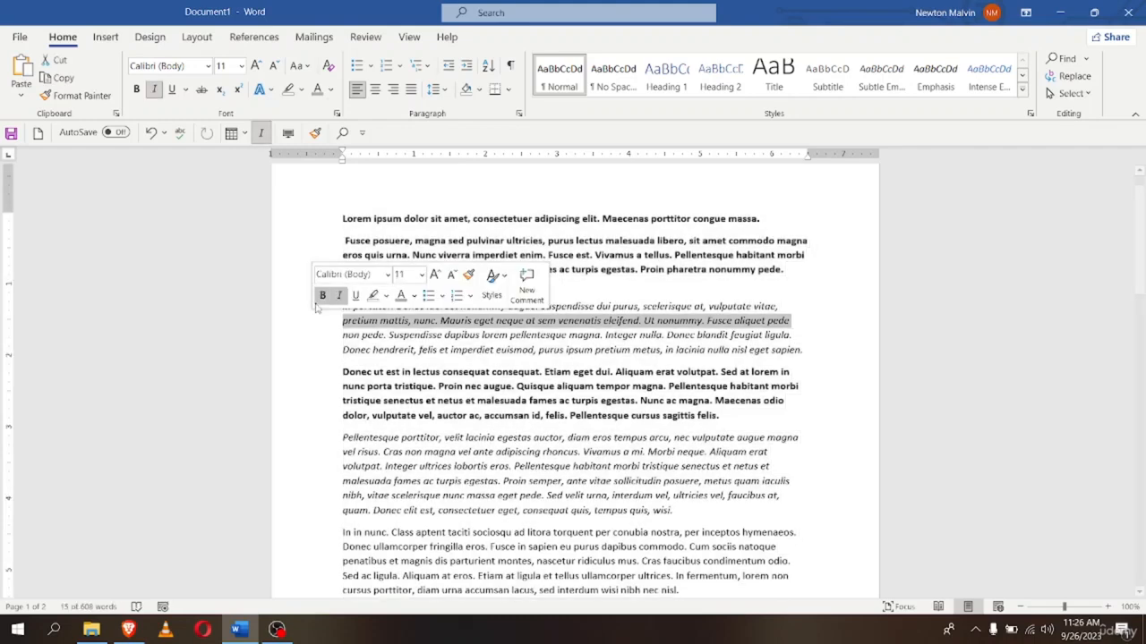
pyautogui.click(326, 314)
pyautogui.moveTo(326, 318); pyautogui.dragTo(319, 416)
pyautogui.click(319, 416)
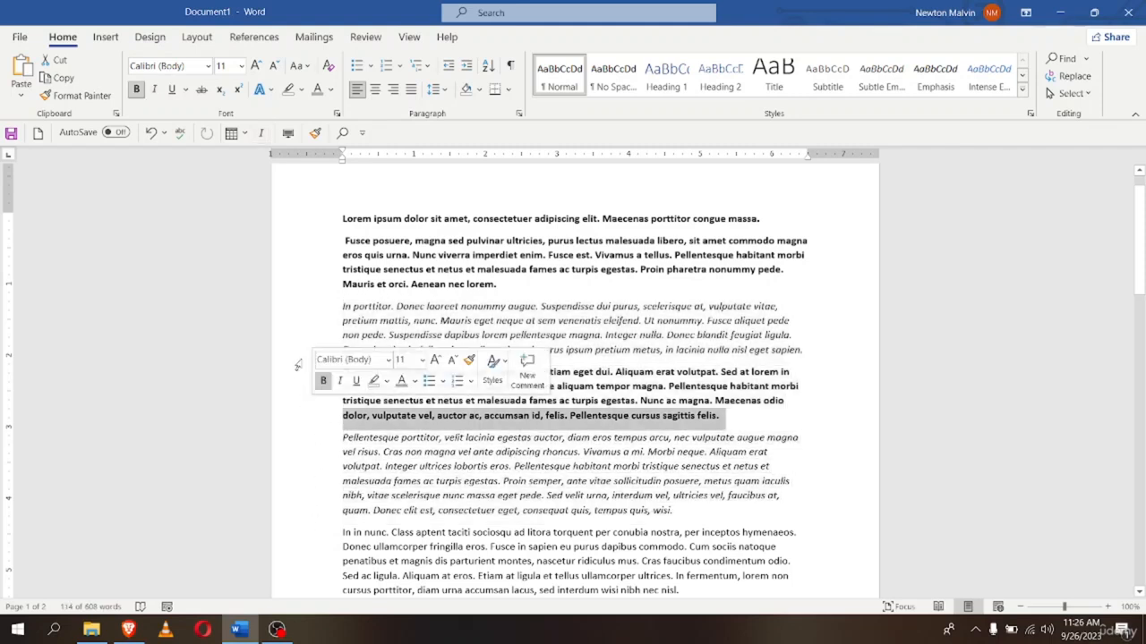
pyautogui.click(312, 452)
pyautogui.click(312, 350)
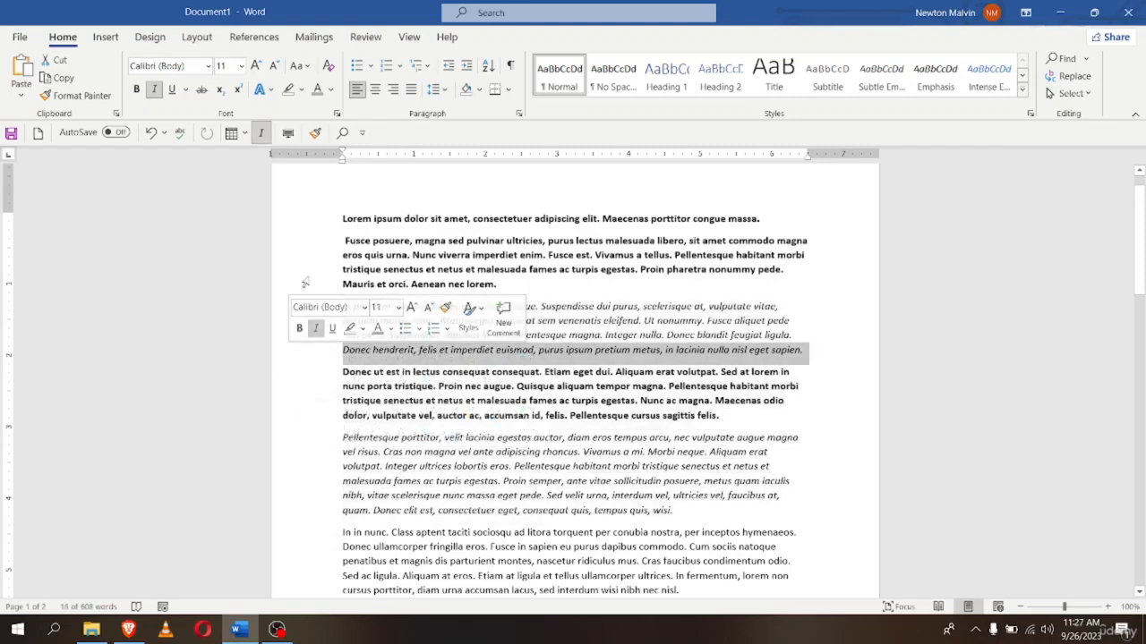
pyautogui.click(312, 269)
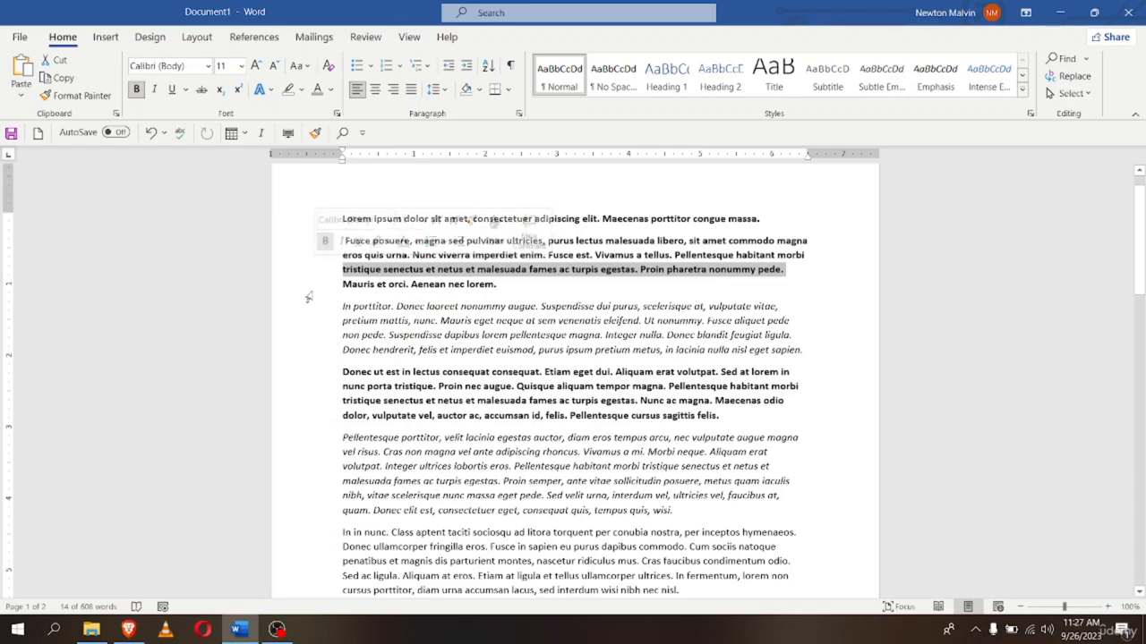
pyautogui.moveTo(322, 326); pyautogui.dragTo(327, 417)
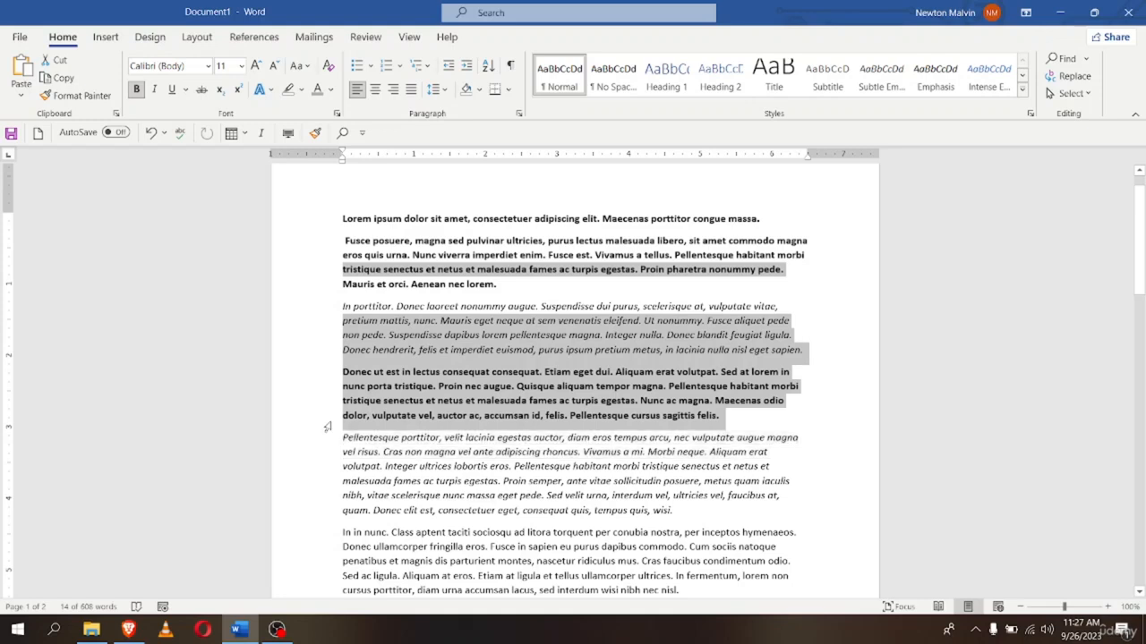
pyautogui.click(844, 351)
pyautogui.tripleClick(332, 242)
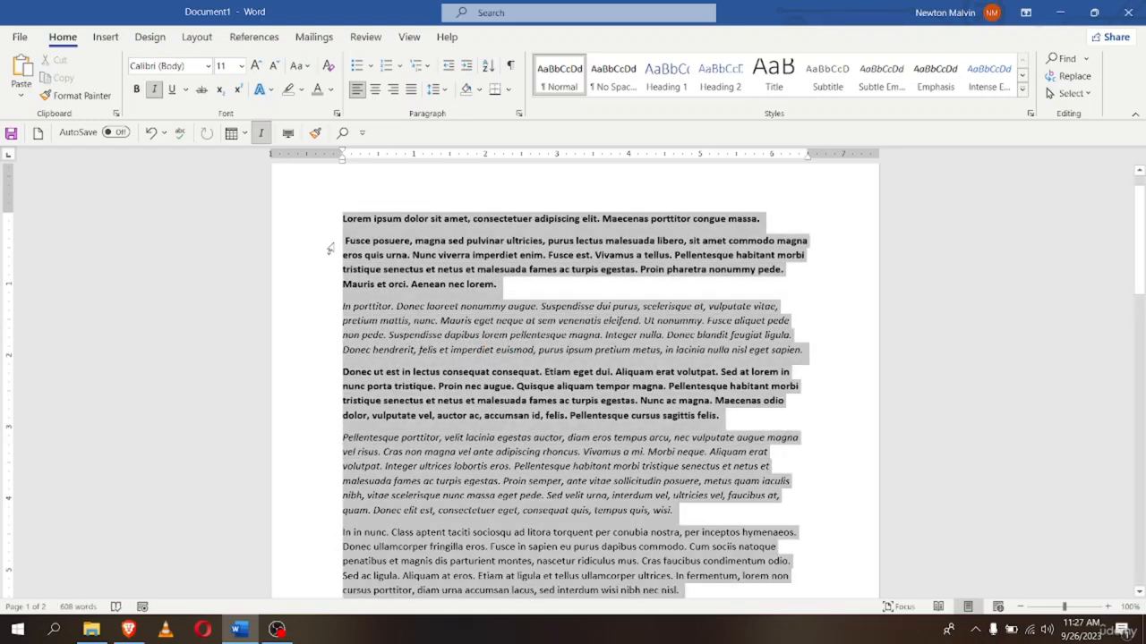
pyautogui.click(335, 240)
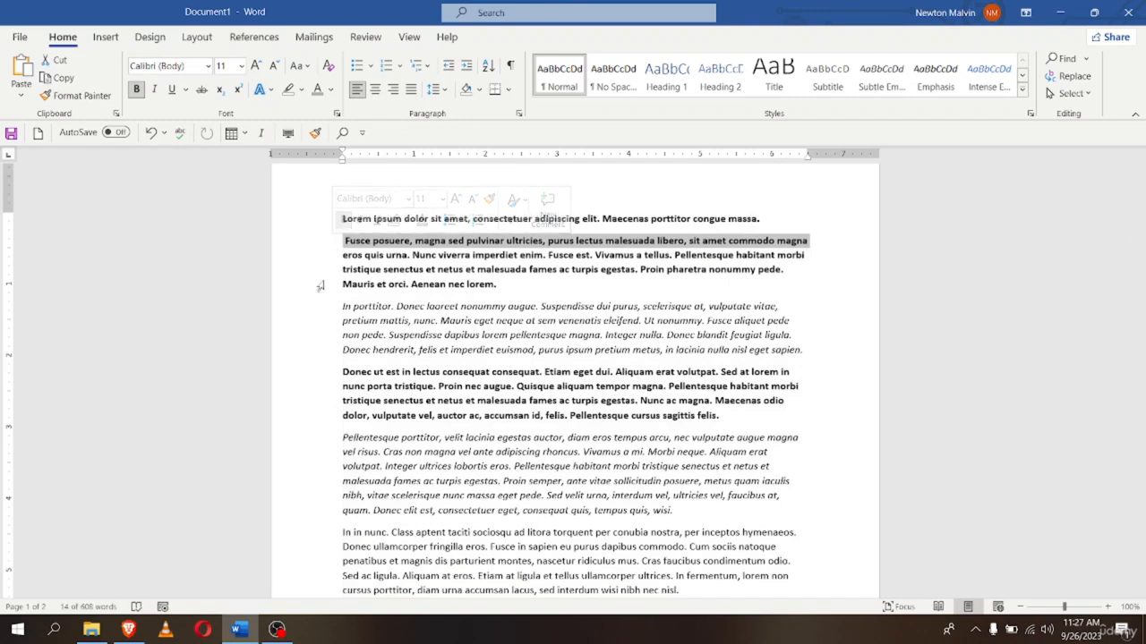
pyautogui.click(322, 285)
pyautogui.moveTo(300, 218); pyautogui.dragTo(315, 293)
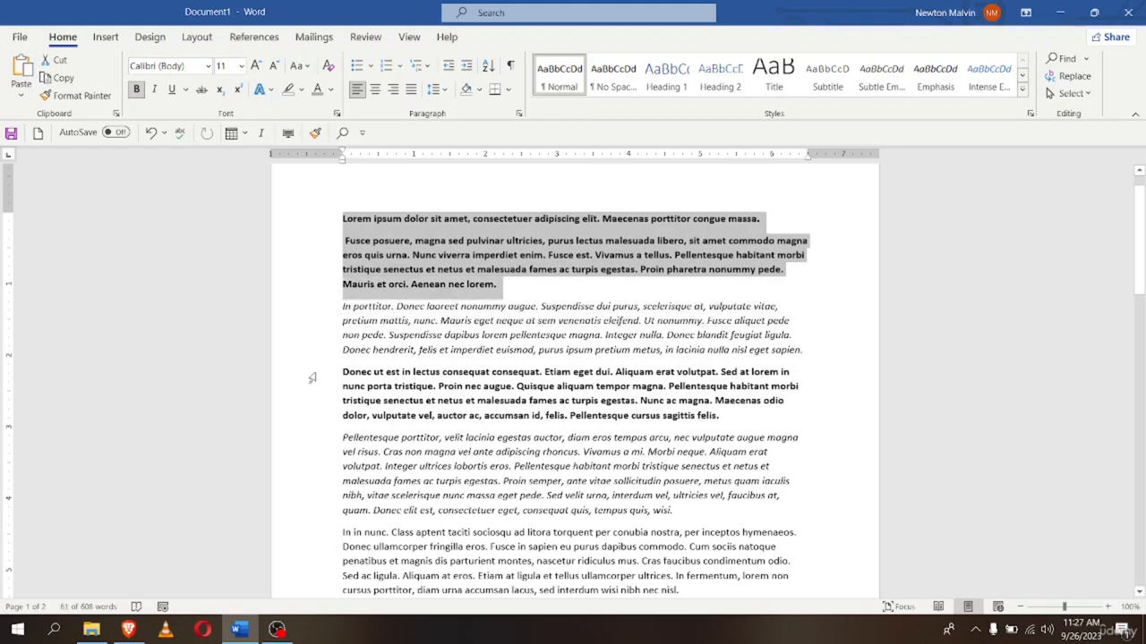
pyautogui.moveTo(312, 376); pyautogui.dragTo(324, 413)
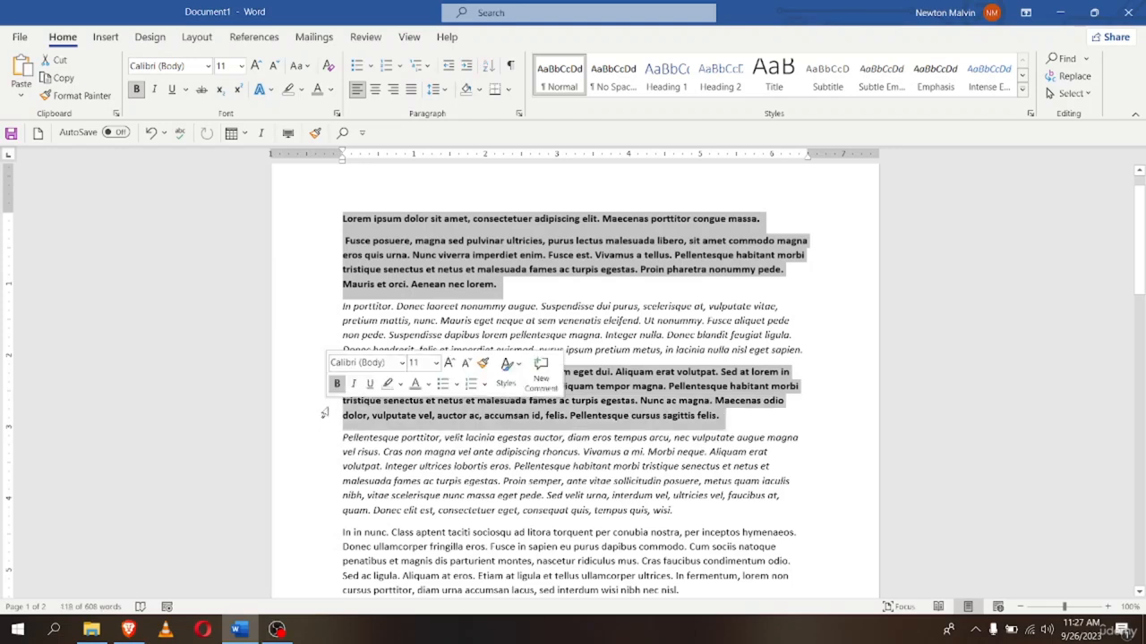
pyautogui.click(324, 401)
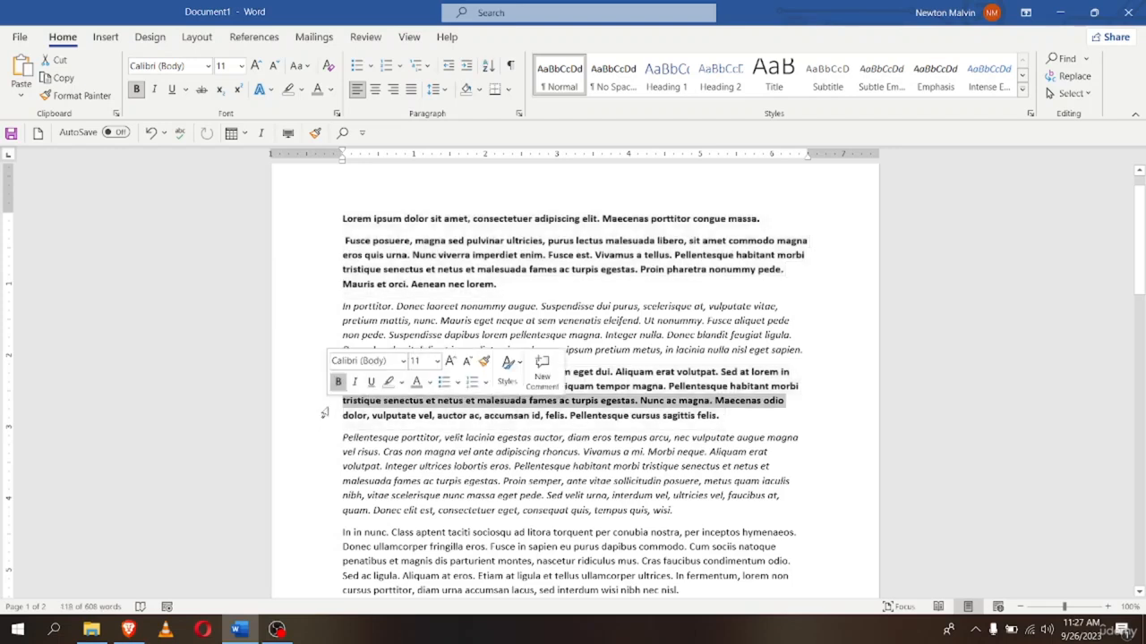
pyautogui.click(816, 396)
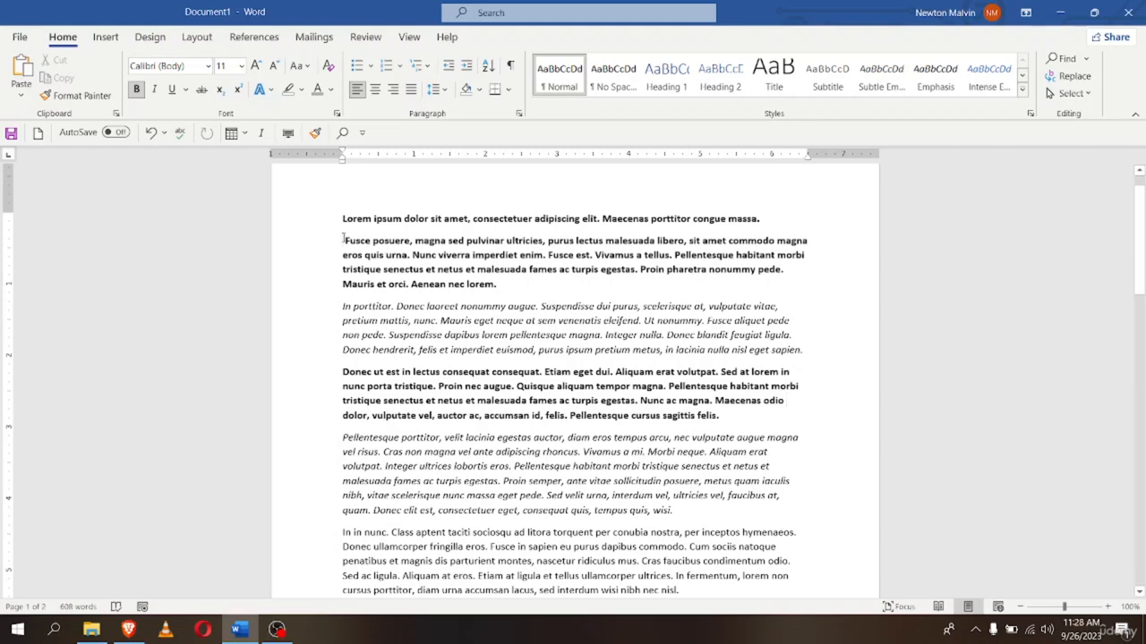
# Multi-select paragraph 2, the Donec ut est paragraph and the italic paragraph's lower lines, and bold them
pyautogui.moveTo(342, 236); pyautogui.dragTo(498, 287)
pyautogui.click(305, 242)
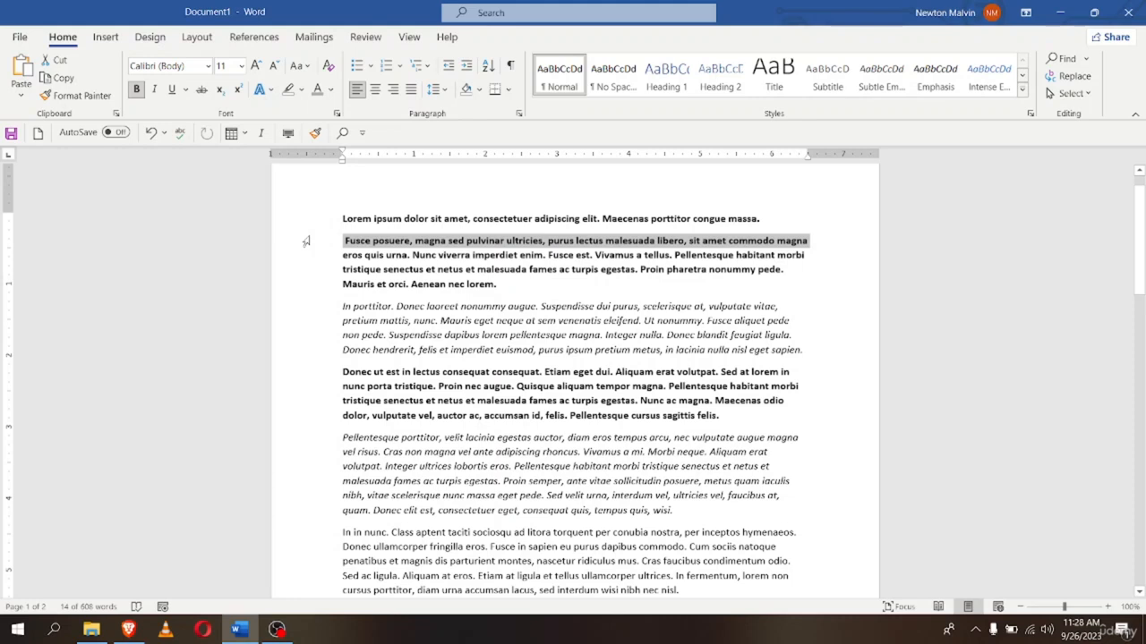
pyautogui.moveTo(306, 241); pyautogui.dragTo(338, 284)
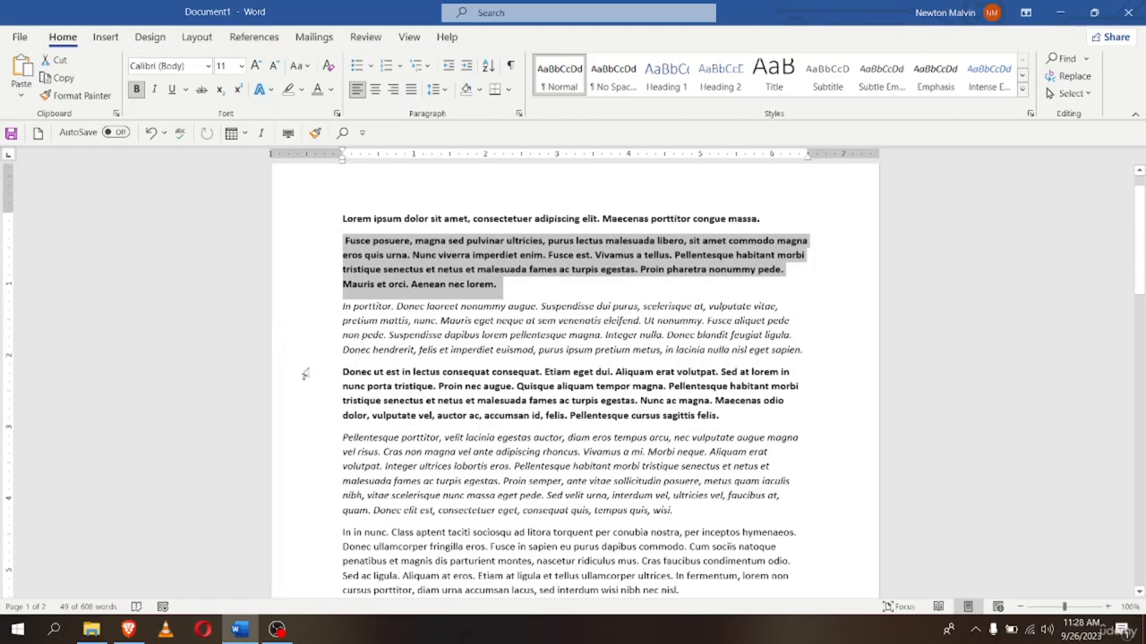
pyautogui.keyDown('ctrl'); pyautogui.moveTo(323, 376); pyautogui.dragTo(340, 417); pyautogui.keyUp('ctrl')
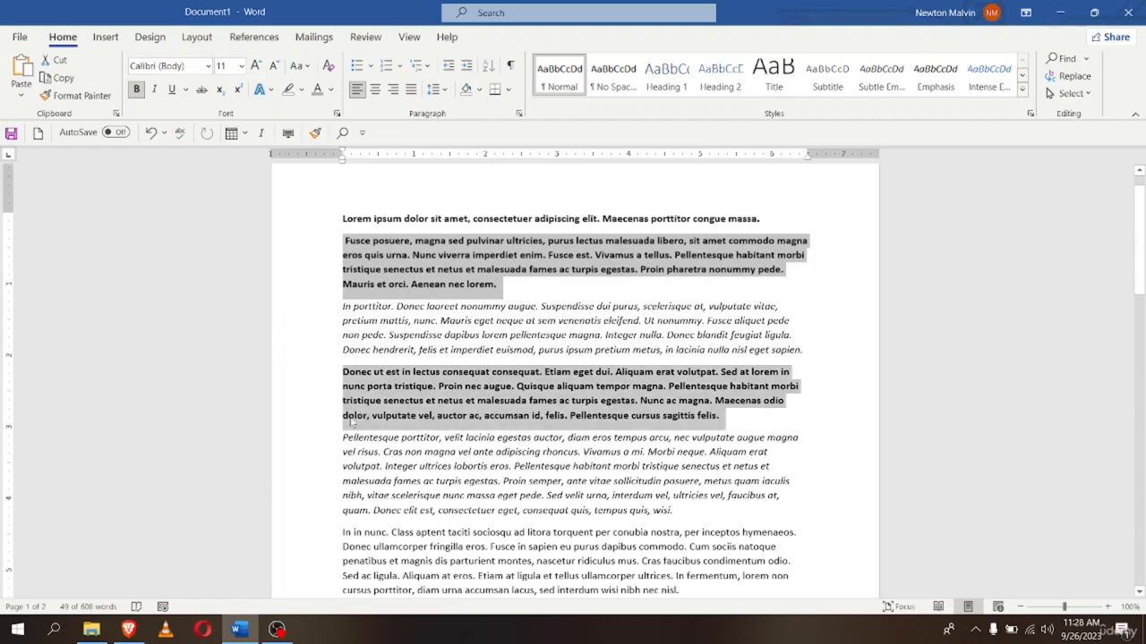
pyautogui.keyDown('ctrl'); pyautogui.scroll(-1, 295, 495); pyautogui.keyUp('ctrl')
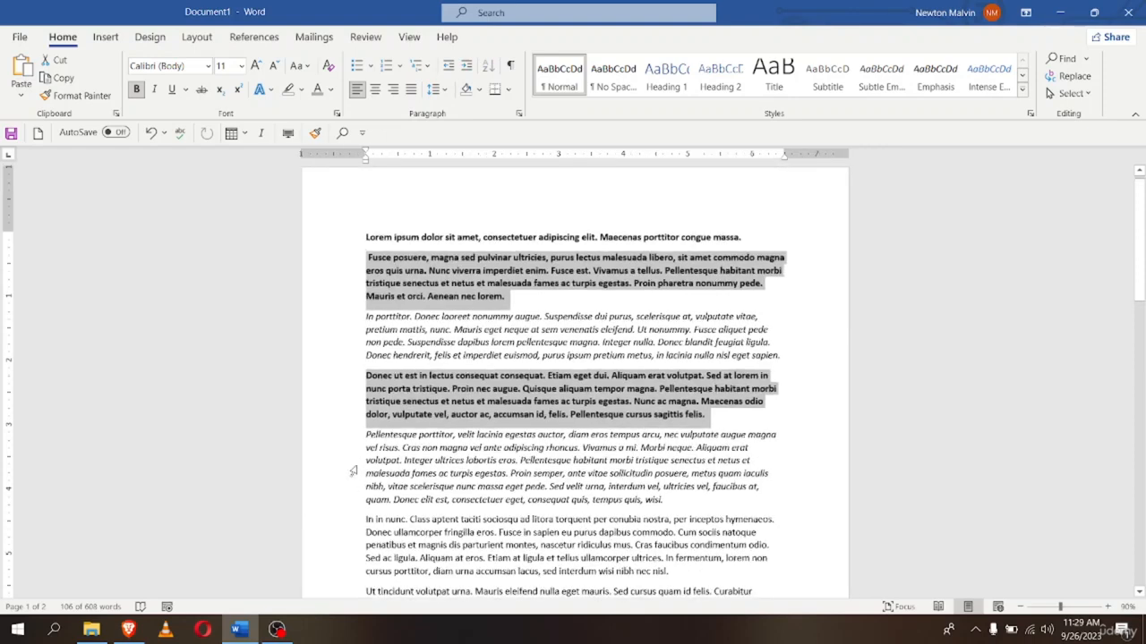
pyautogui.keyDown('ctrl'); pyautogui.moveTo(351, 464); pyautogui.dragTo(366, 509); pyautogui.keyUp('ctrl')
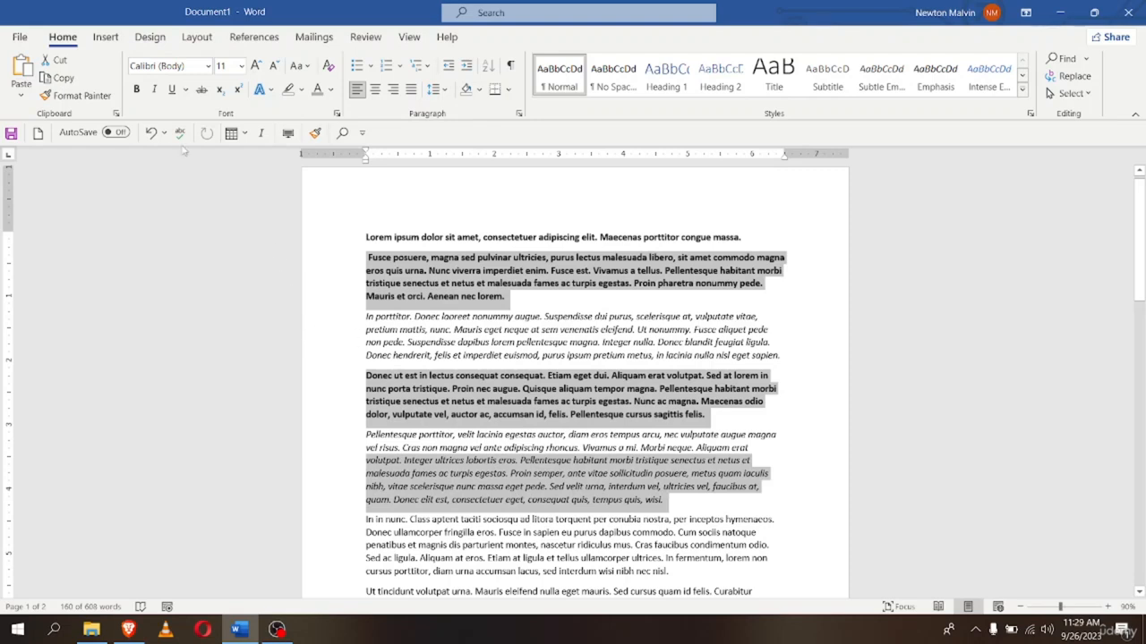
pyautogui.click(136, 89)
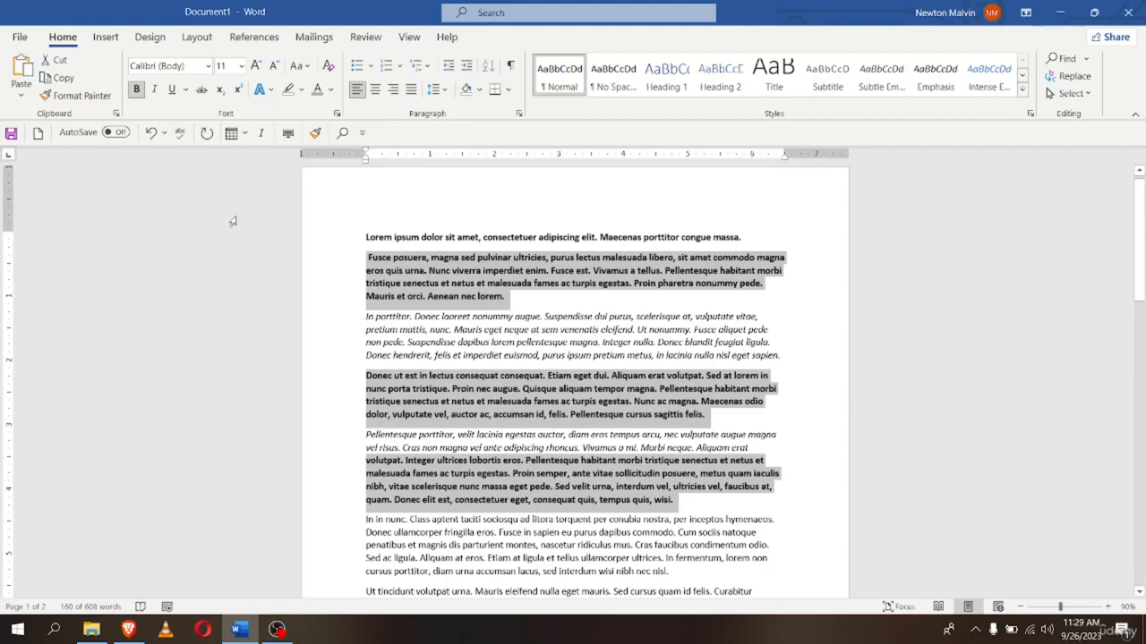
pyautogui.click(154, 90)
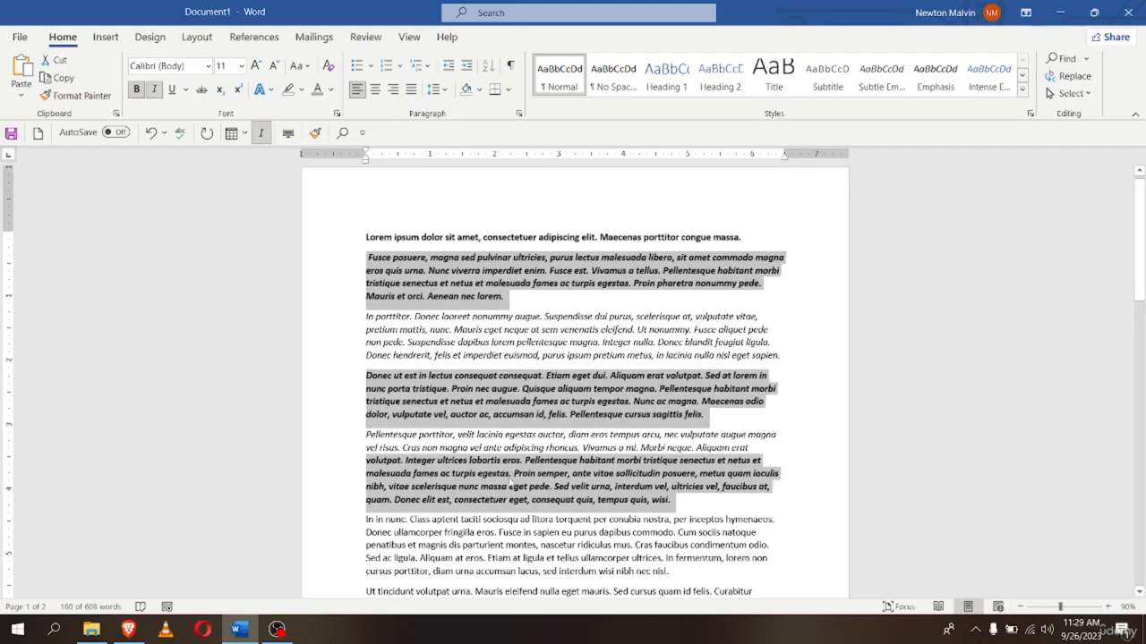
pyautogui.click(171, 90)
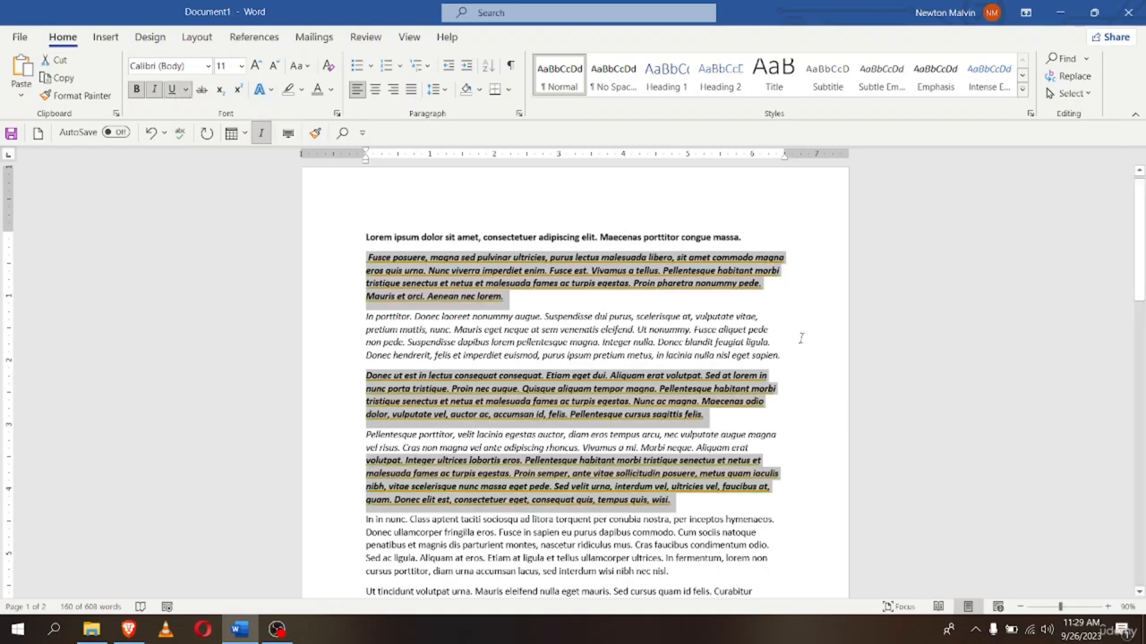
pyautogui.scroll(1, 335, 433)
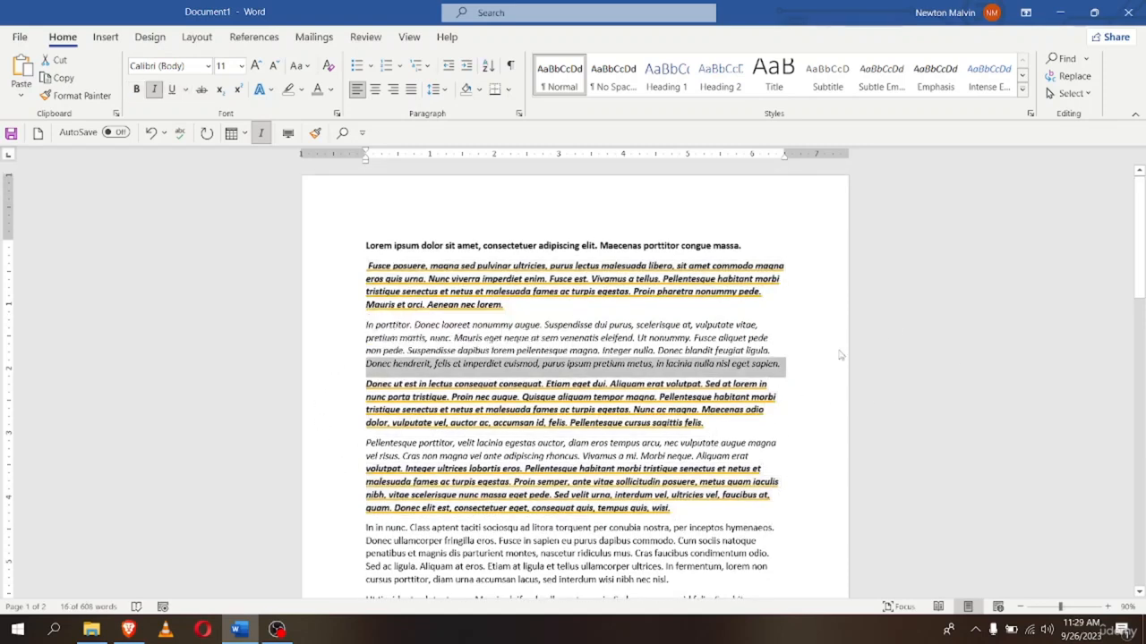
pyautogui.click(841, 355)
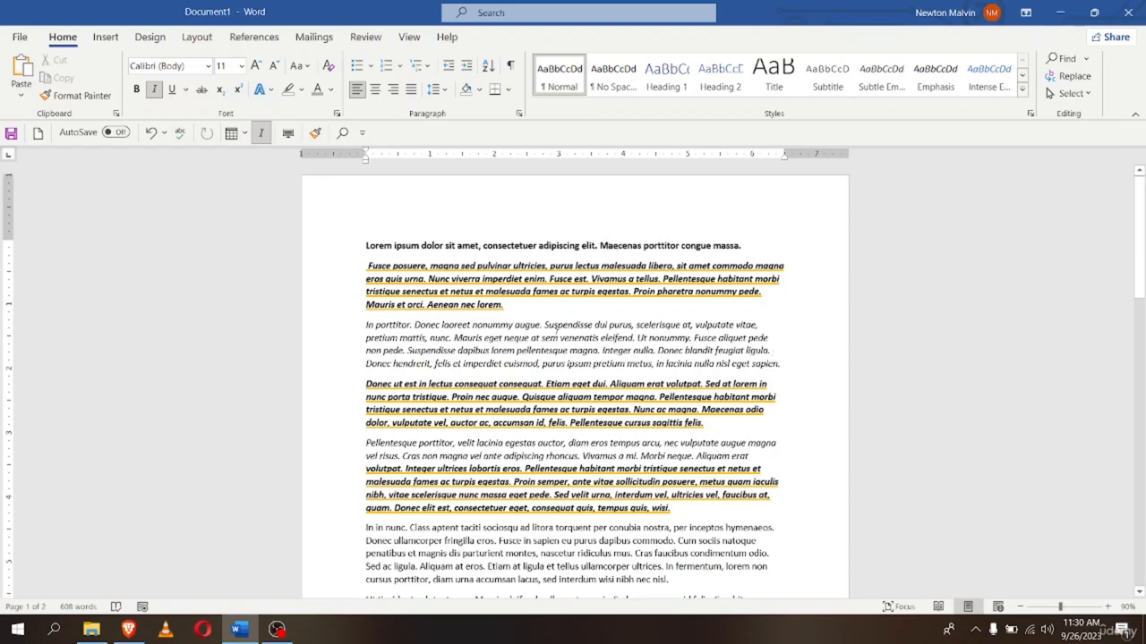
# Make Suspendisse bold and non-italic with a green highlight using the mini toolbar
pyautogui.doubleClick(574, 325)
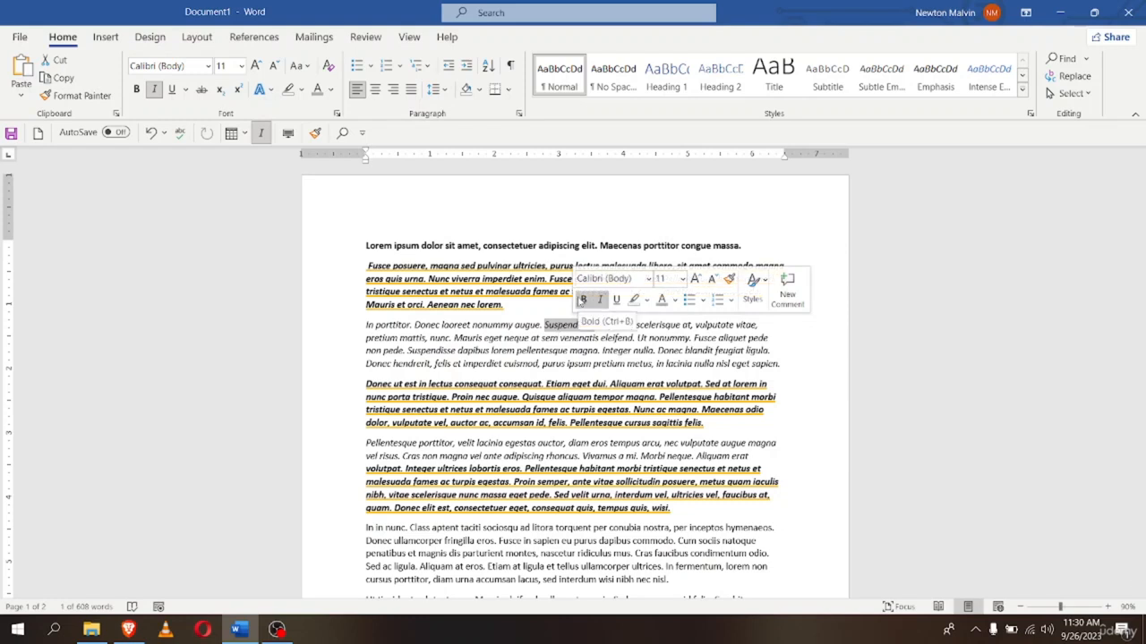
pyautogui.click(600, 299)
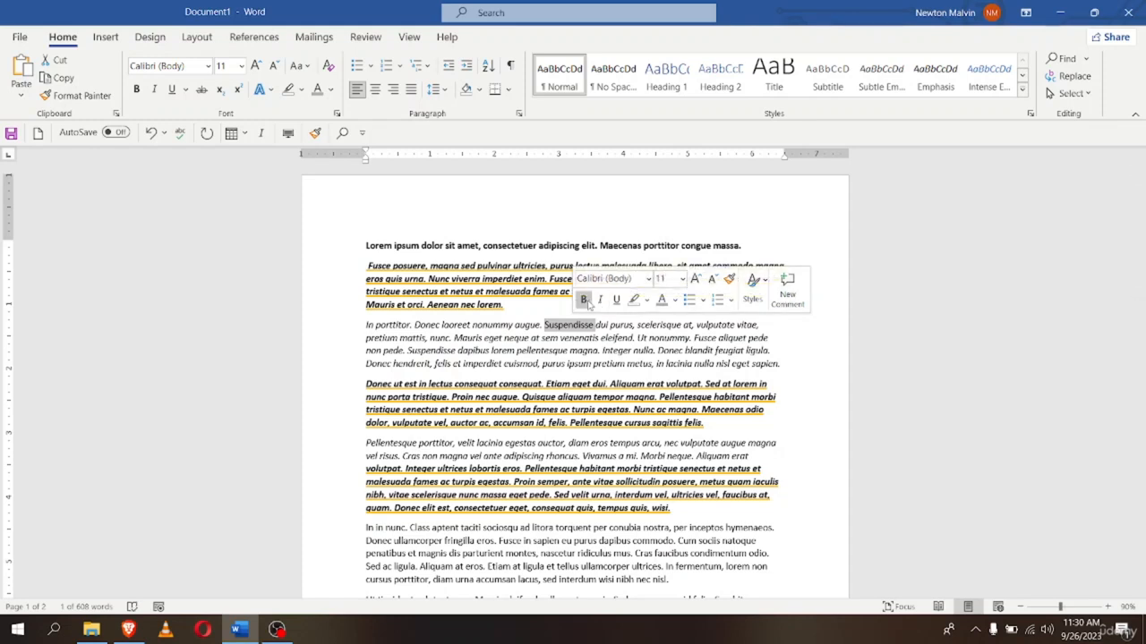
pyautogui.click(583, 300)
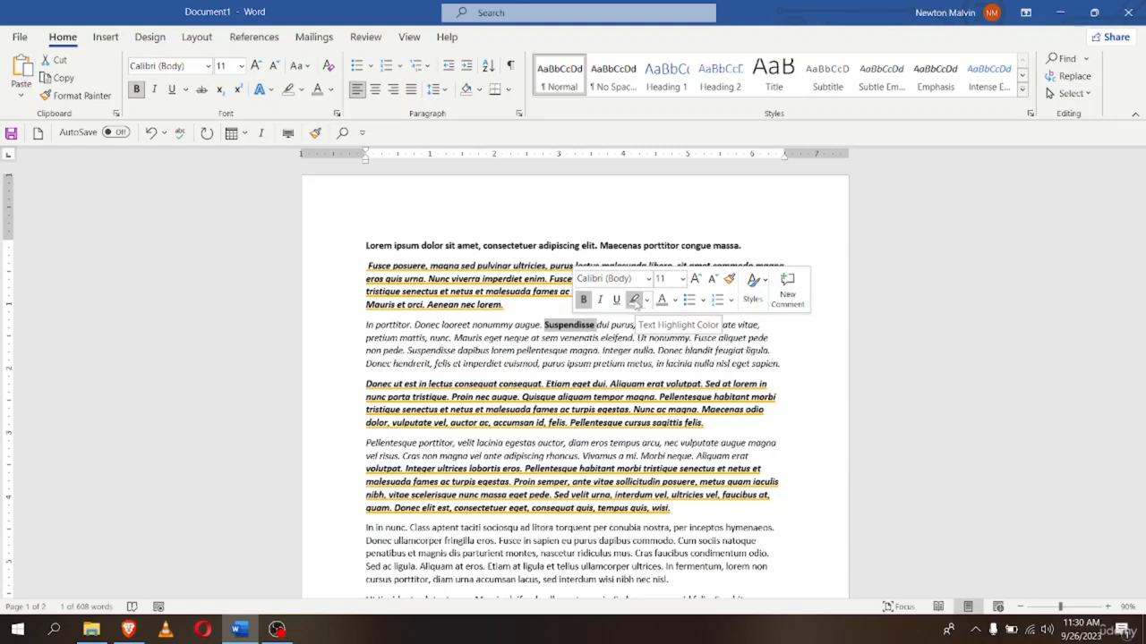
pyautogui.click(646, 300)
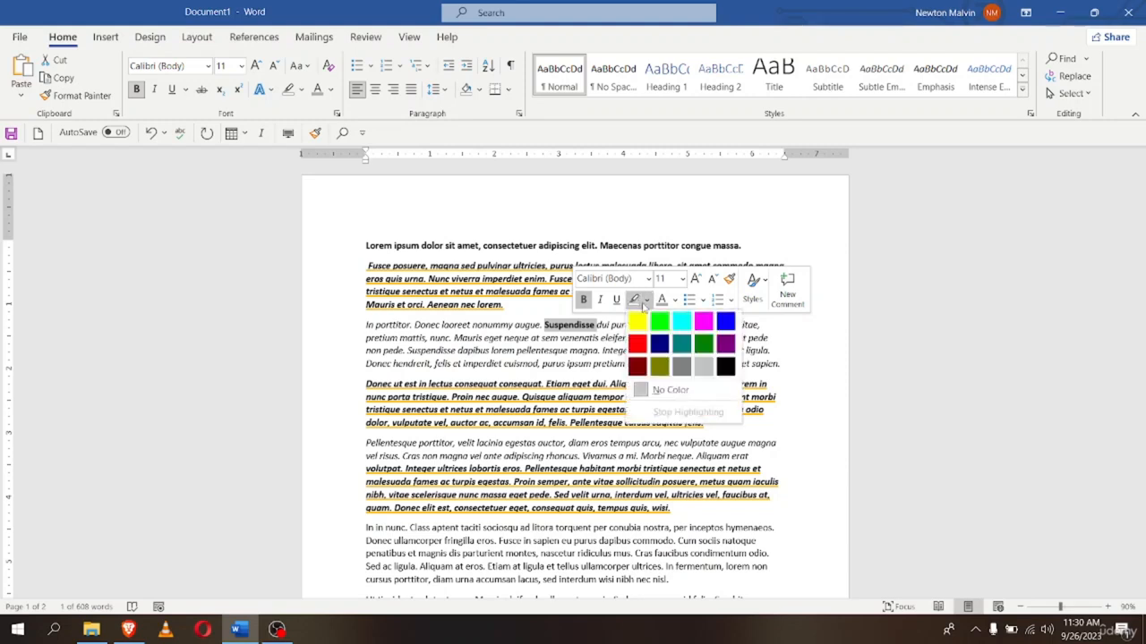
pyautogui.click(657, 317)
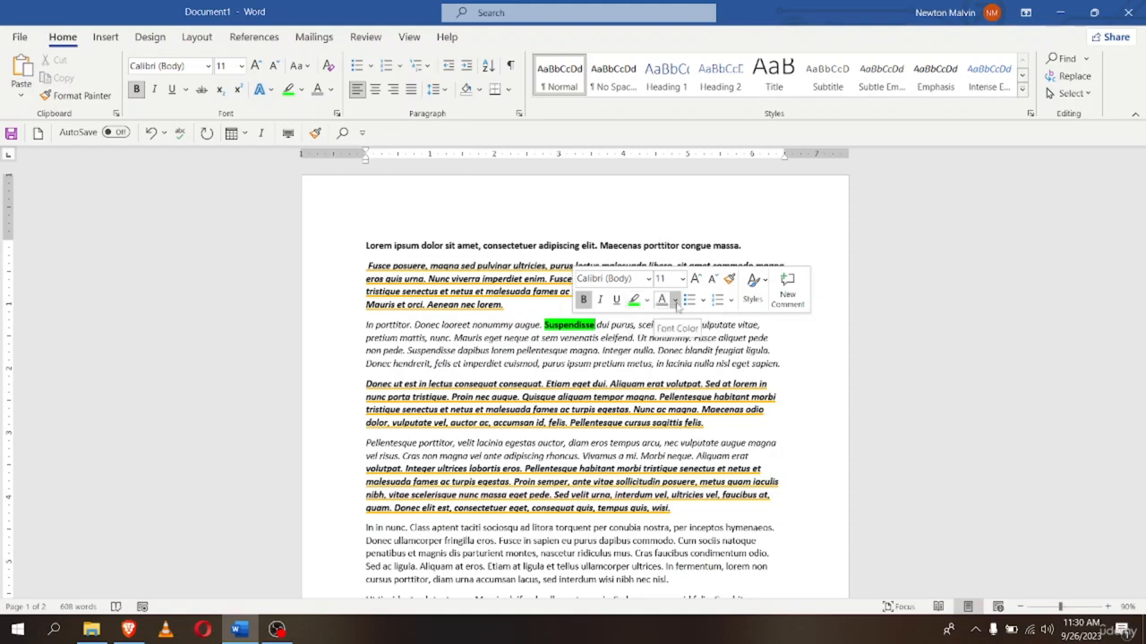
pyautogui.click(674, 302)
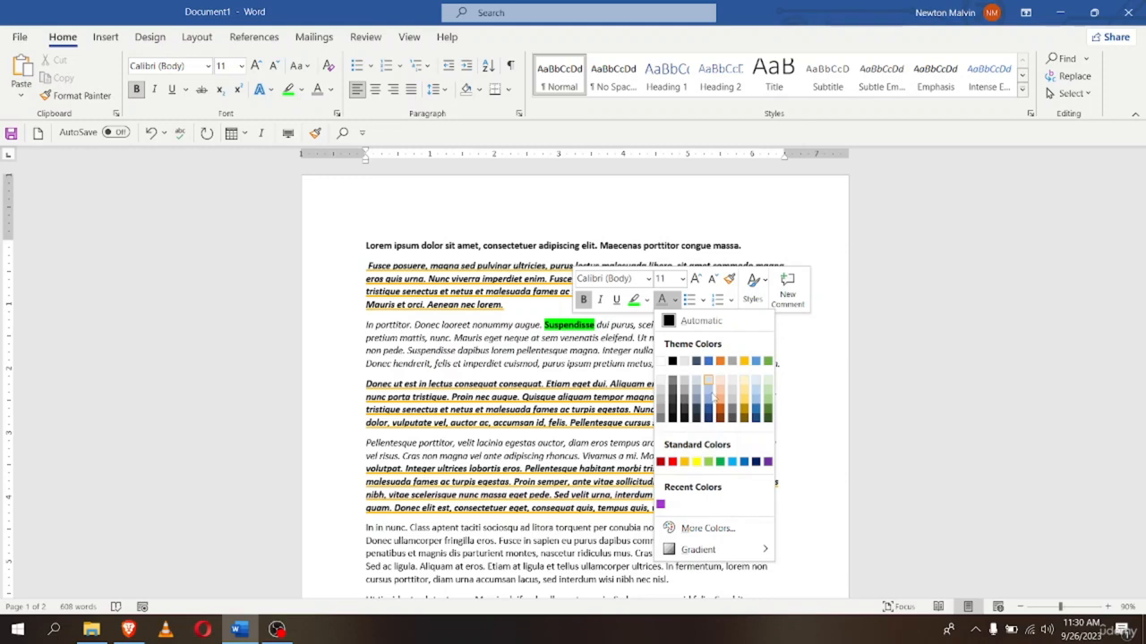
pyautogui.click(684, 462)
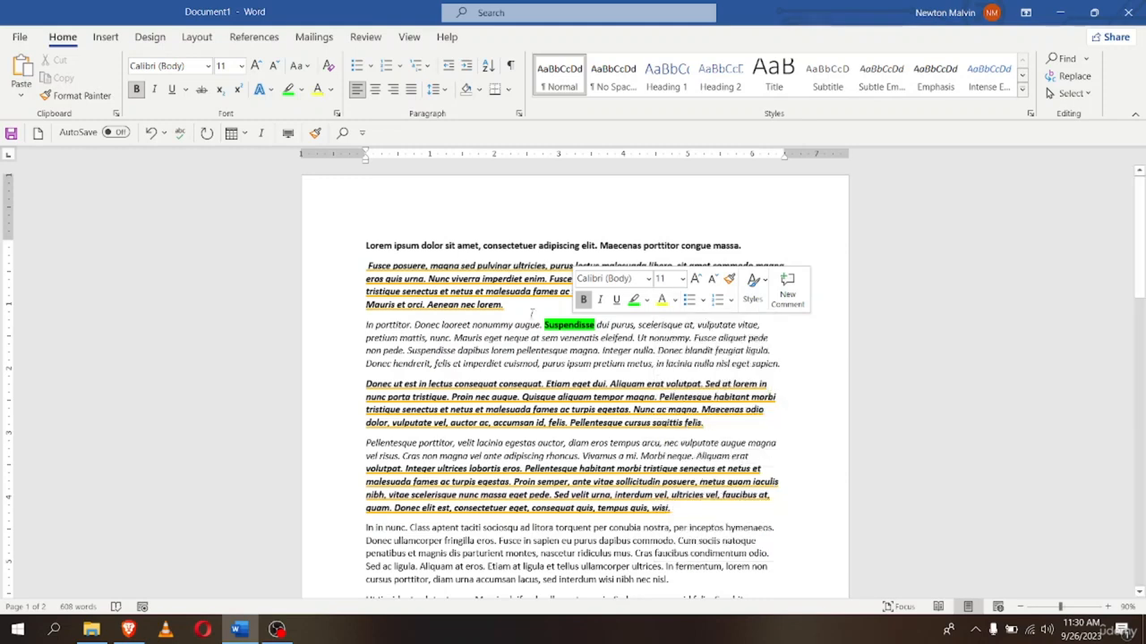
pyautogui.click(720, 324)
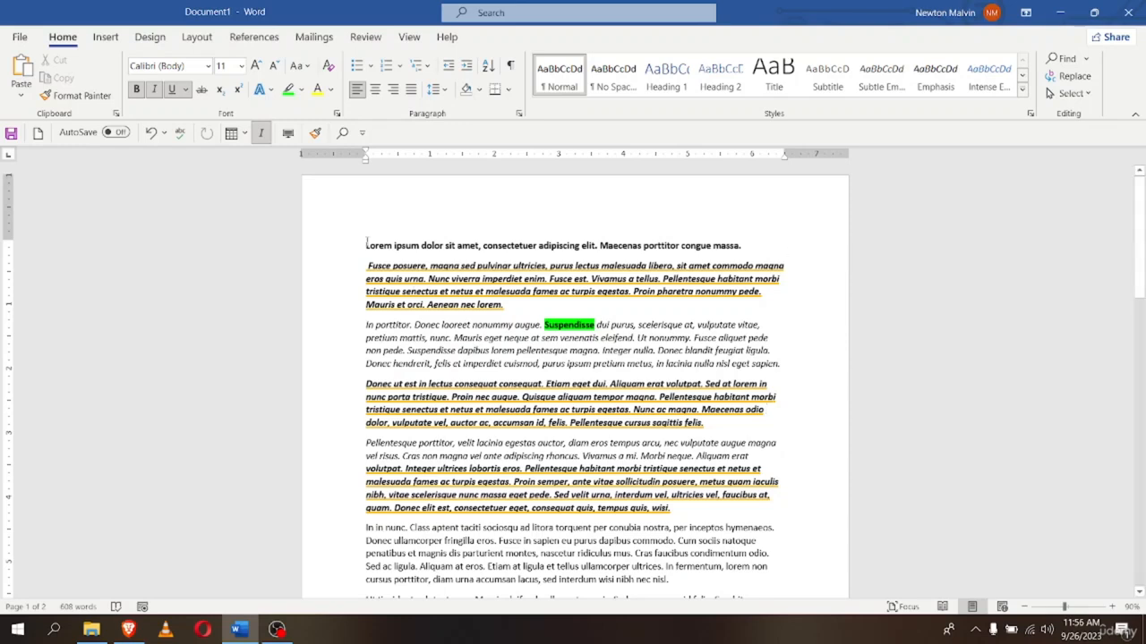
# Launch the Font dialog from the Home tab's Font group for the bold italic underlined text
pyautogui.scroll(-4, 367, 262)
pyautogui.scroll(-3, 377, 335)
pyautogui.scroll(7, 507, 409)
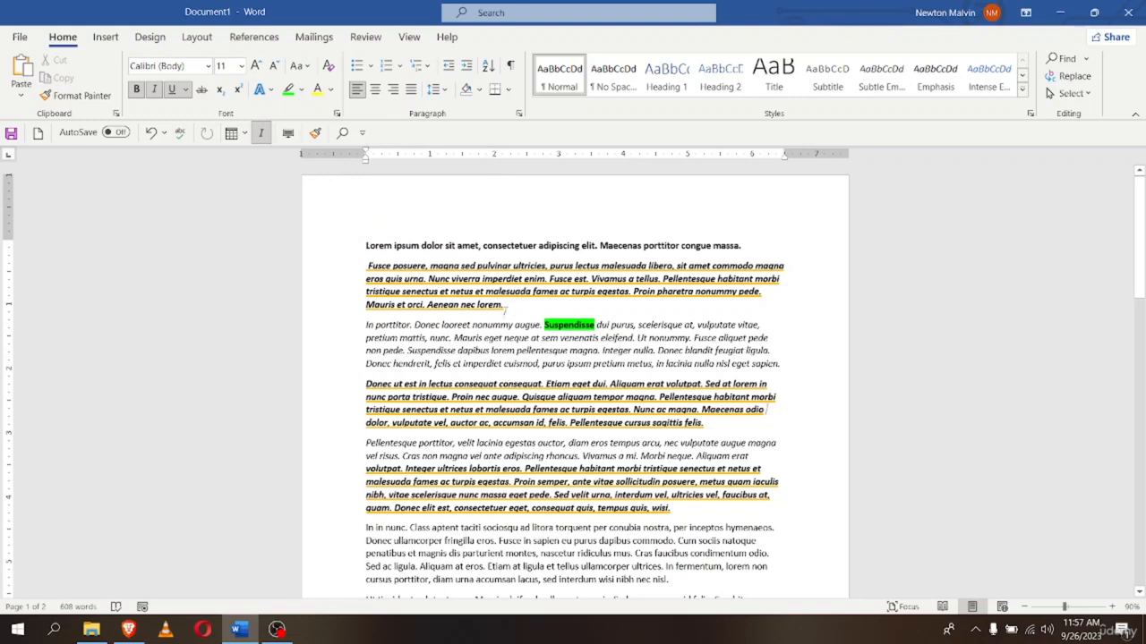
pyautogui.click(336, 114)
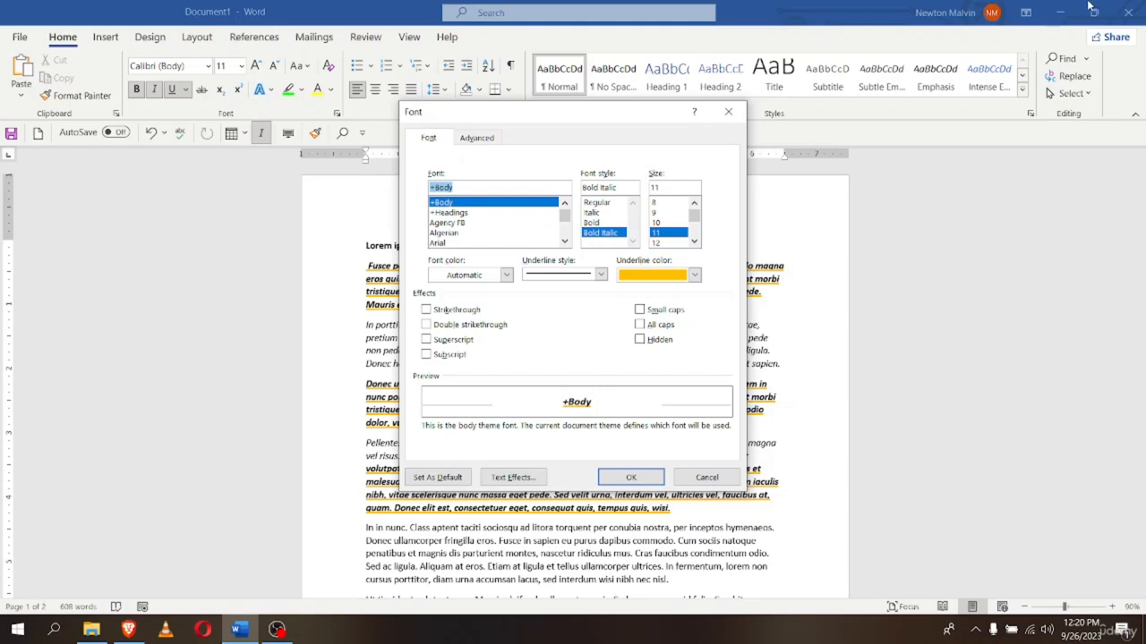
pyautogui.click(505, 276)
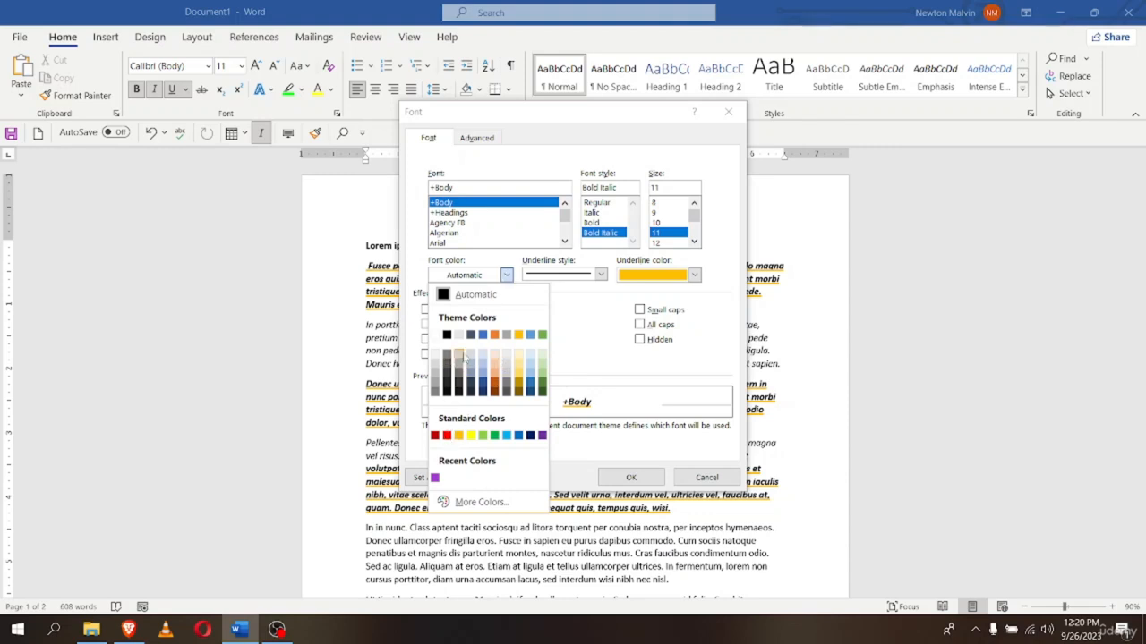
pyautogui.click(523, 279)
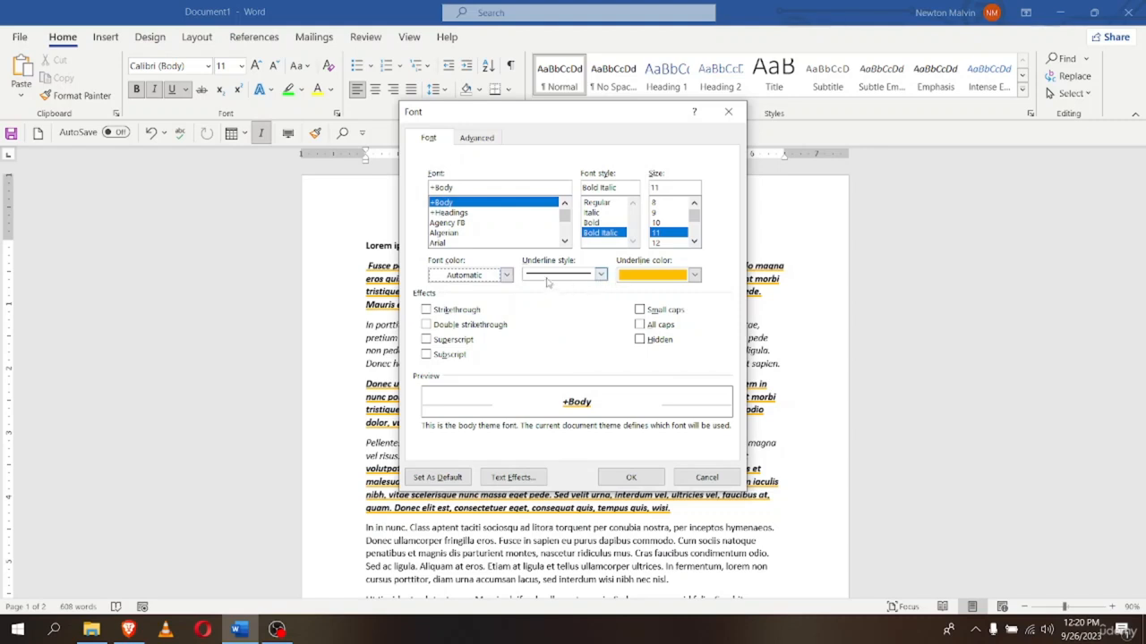
pyautogui.click(601, 277)
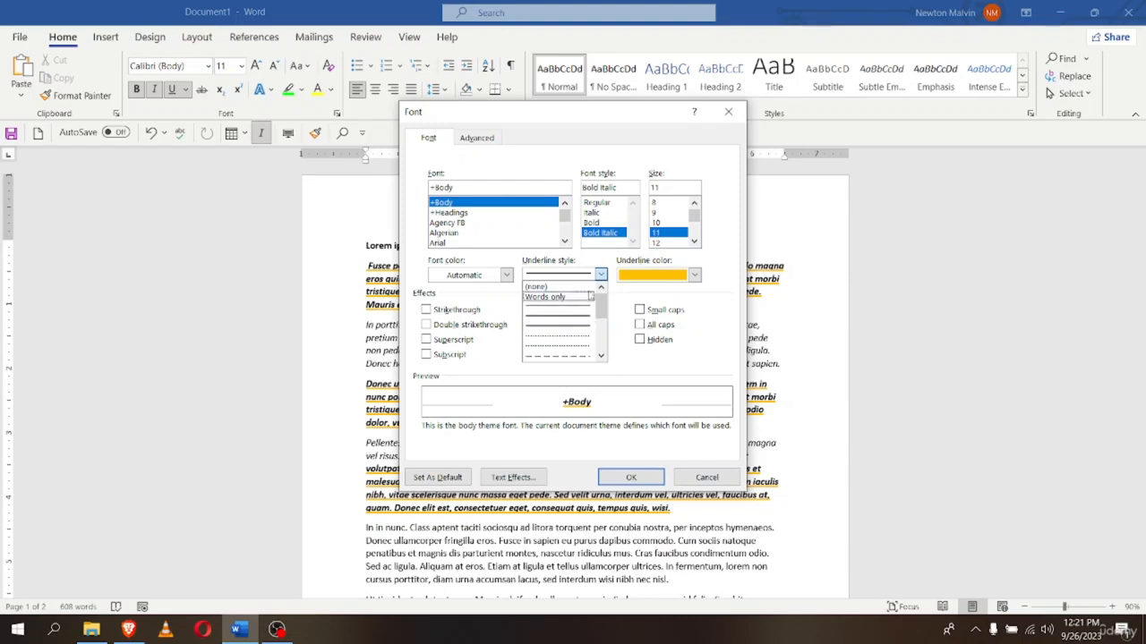
pyautogui.click(602, 276)
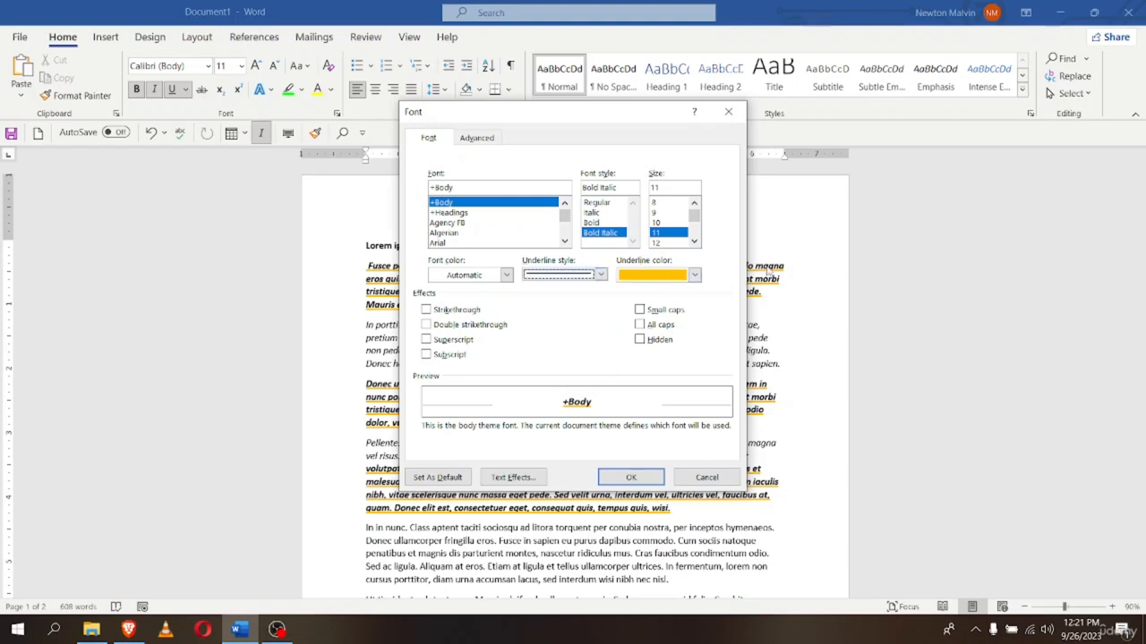
pyautogui.click(693, 275)
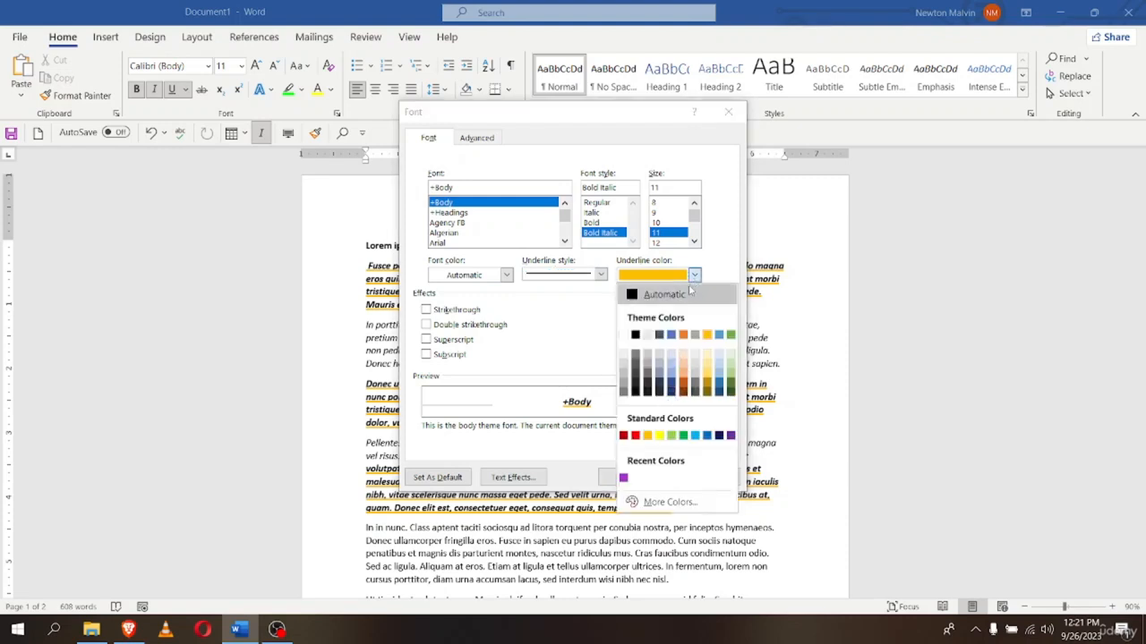
pyautogui.click(695, 277)
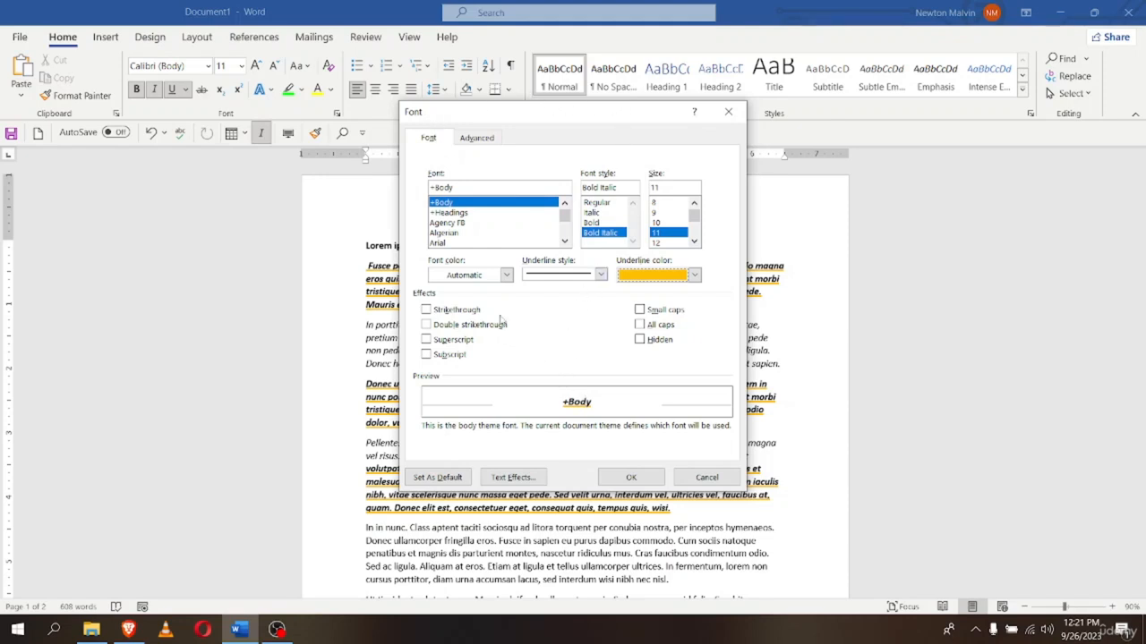
# Set the character scale to 90% on the Advanced tab and confirm with OK
pyautogui.click(465, 140)
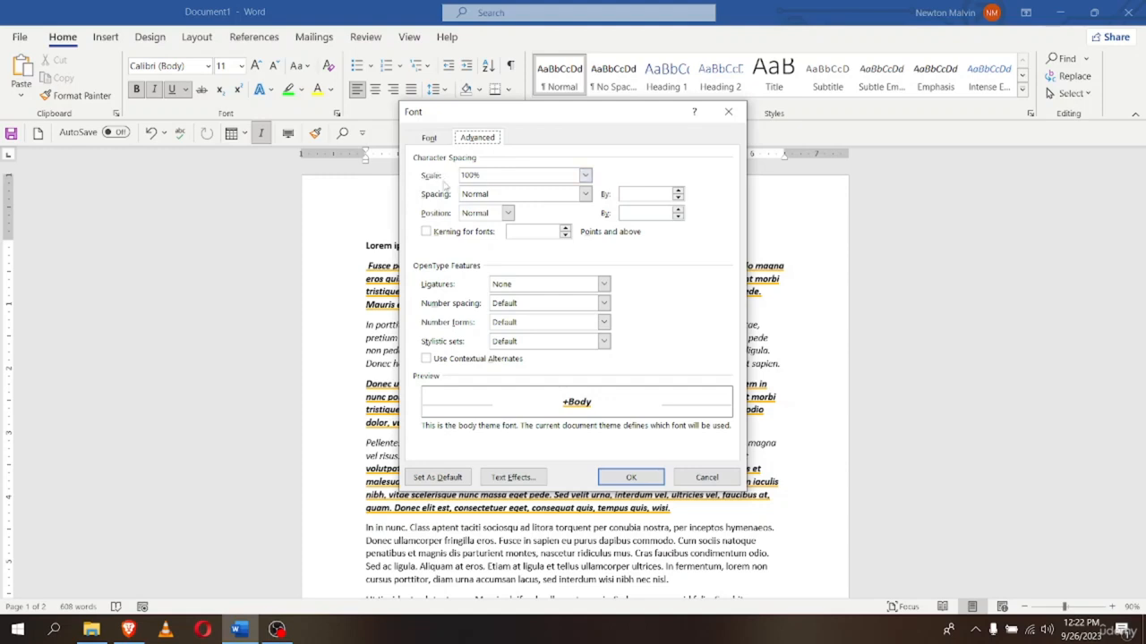
pyautogui.click(585, 176)
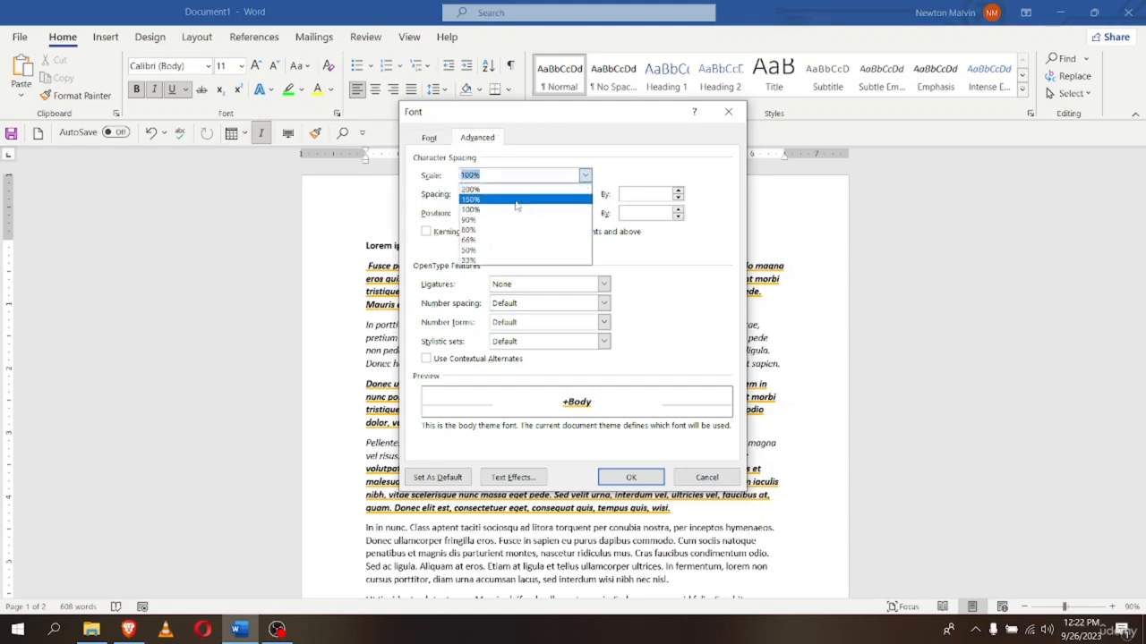
pyautogui.click(475, 220)
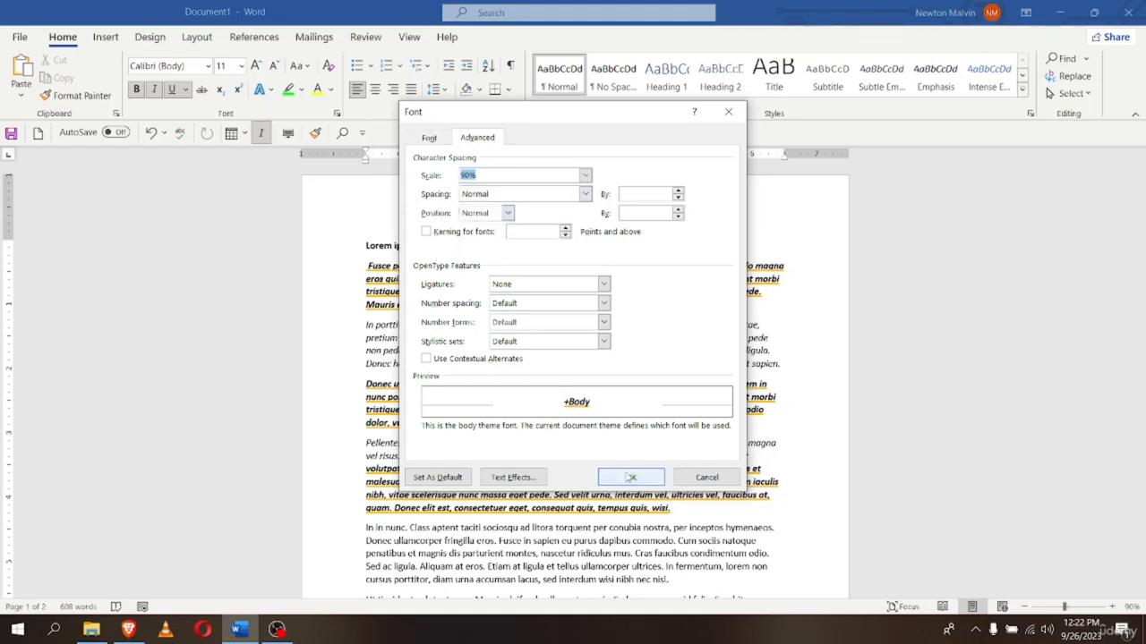
pyautogui.click(660, 476)
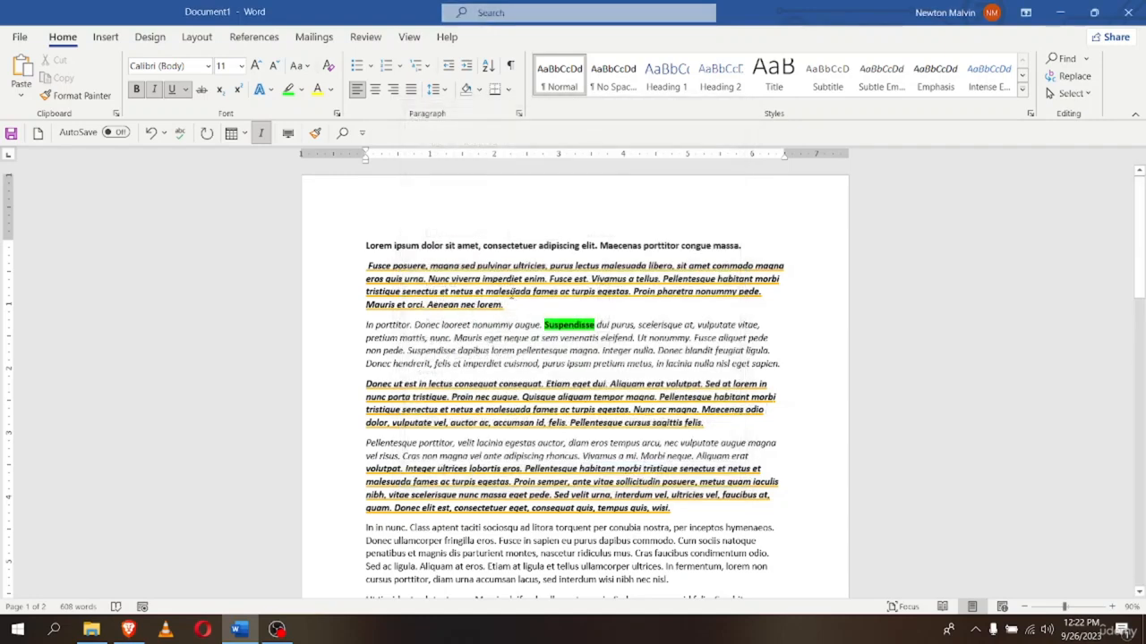
# Select Suspendisse, bring up its Font dialog, and try a 200% character scale
pyautogui.doubleClick(566, 326)
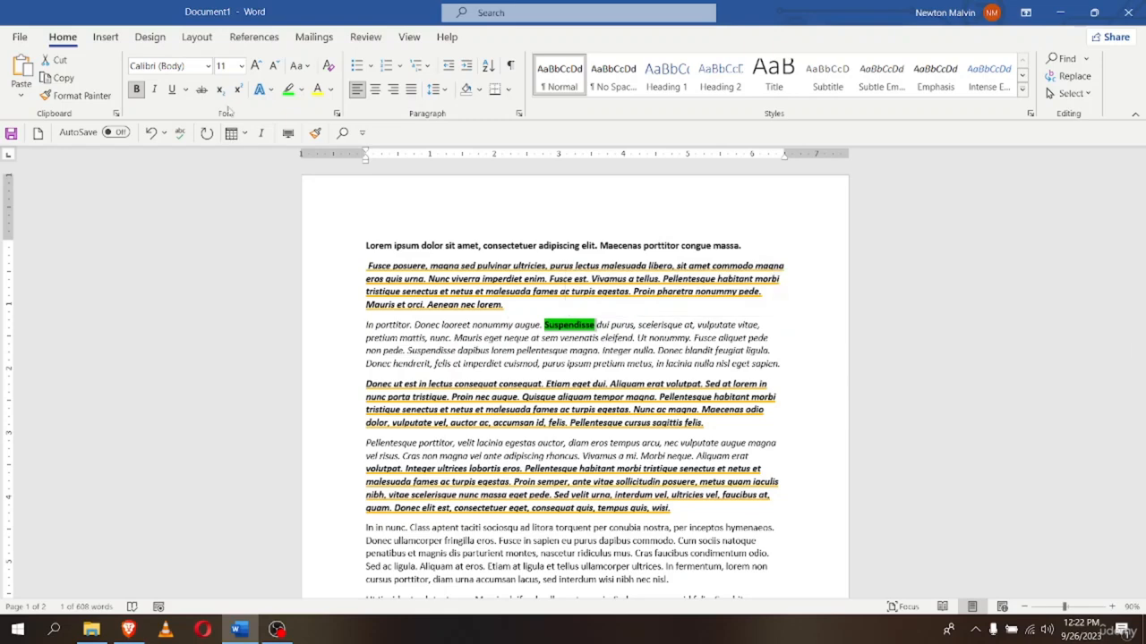
pyautogui.click(337, 114)
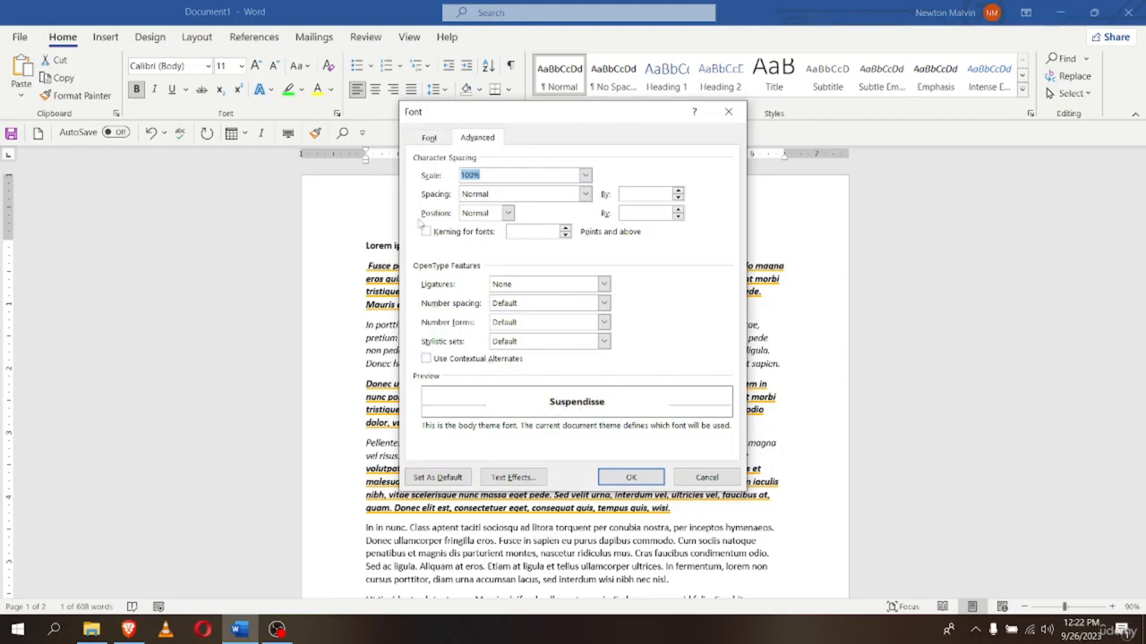
pyautogui.click(587, 176)
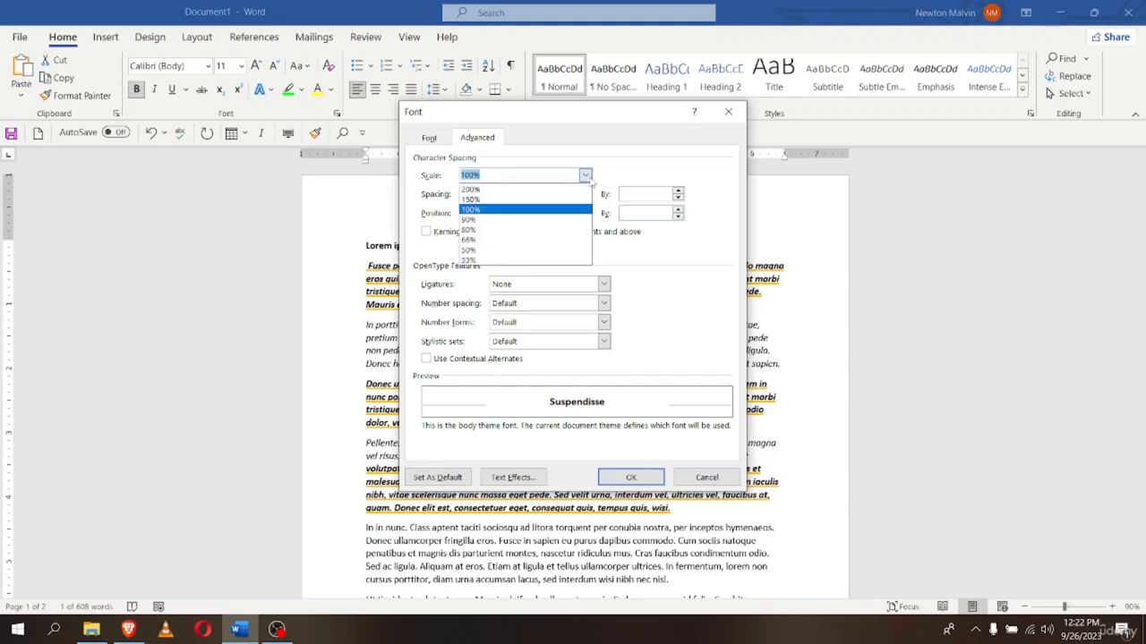
pyautogui.click(470, 190)
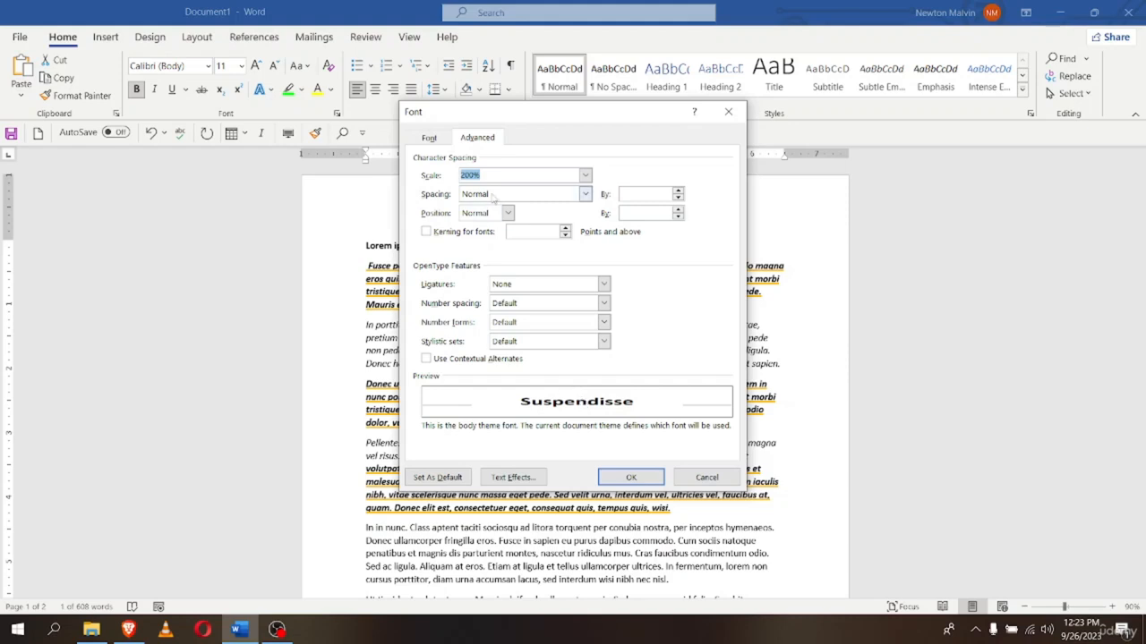
# Compare 100% and 66% scales, then settle Suspendisse's character scale at 150%
pyautogui.click(585, 176)
pyautogui.click(498, 209)
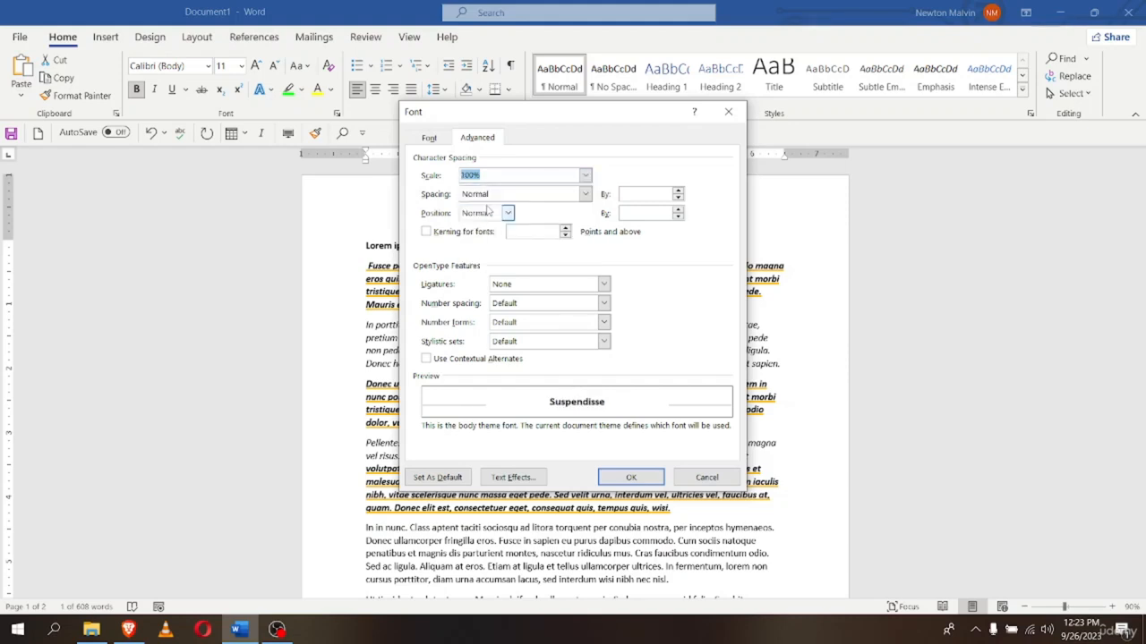
pyautogui.click(585, 176)
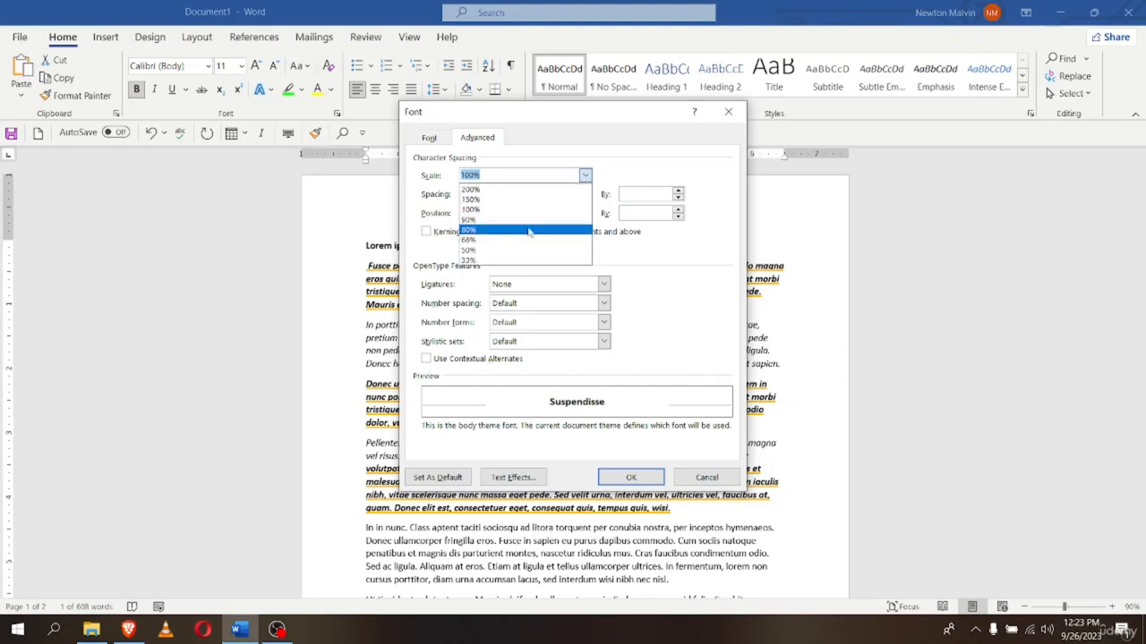
pyautogui.click(504, 244)
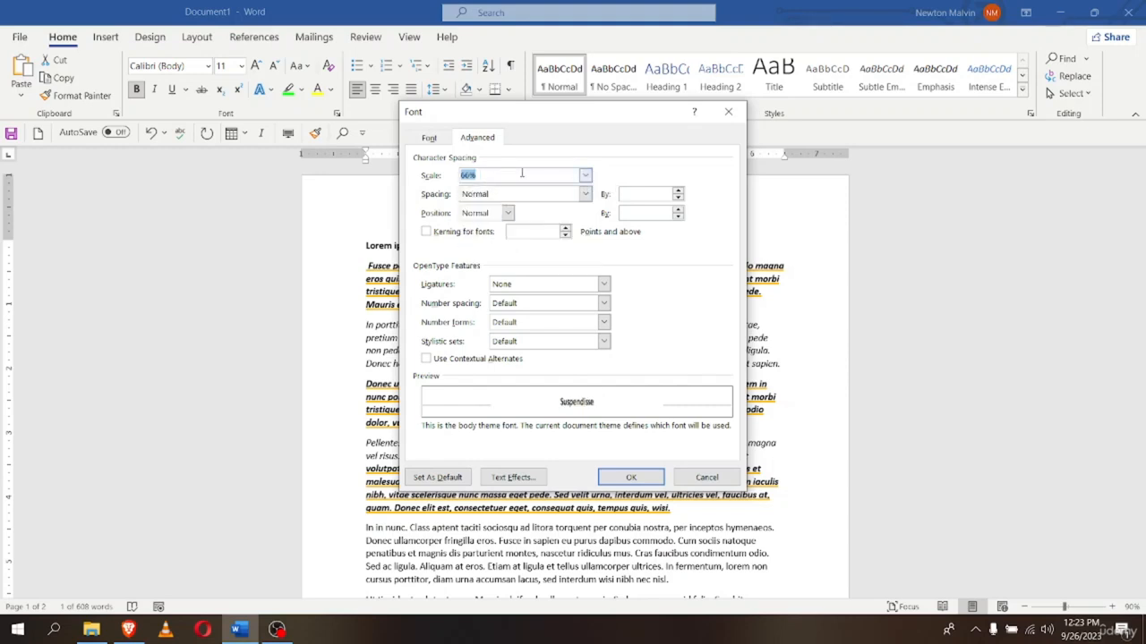
pyautogui.click(584, 175)
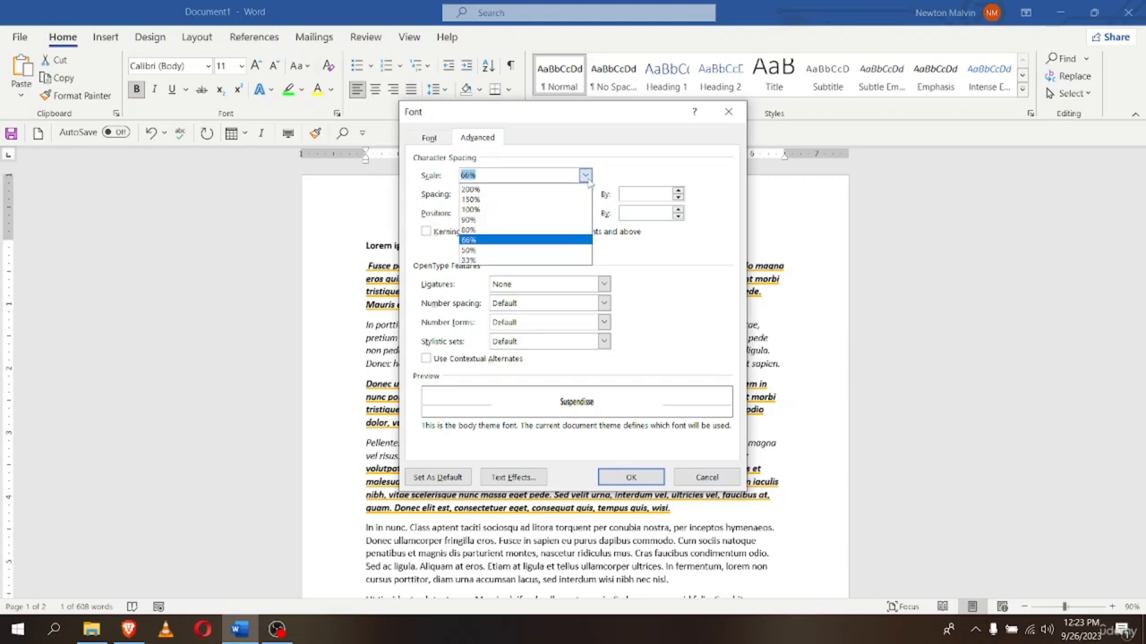
pyautogui.click(475, 210)
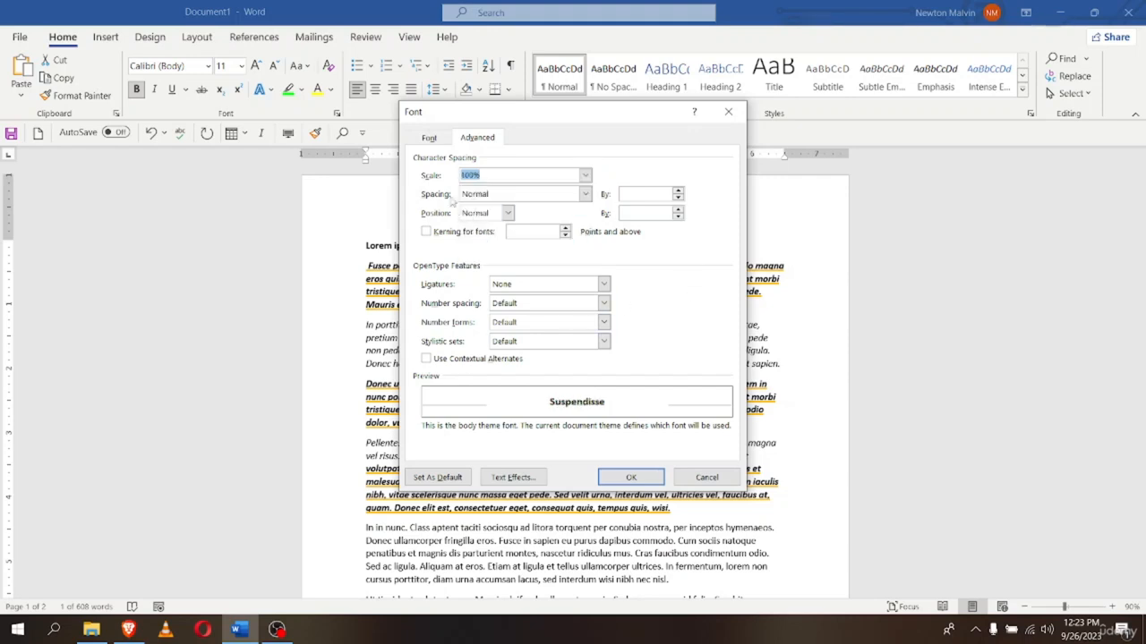
pyautogui.click(585, 175)
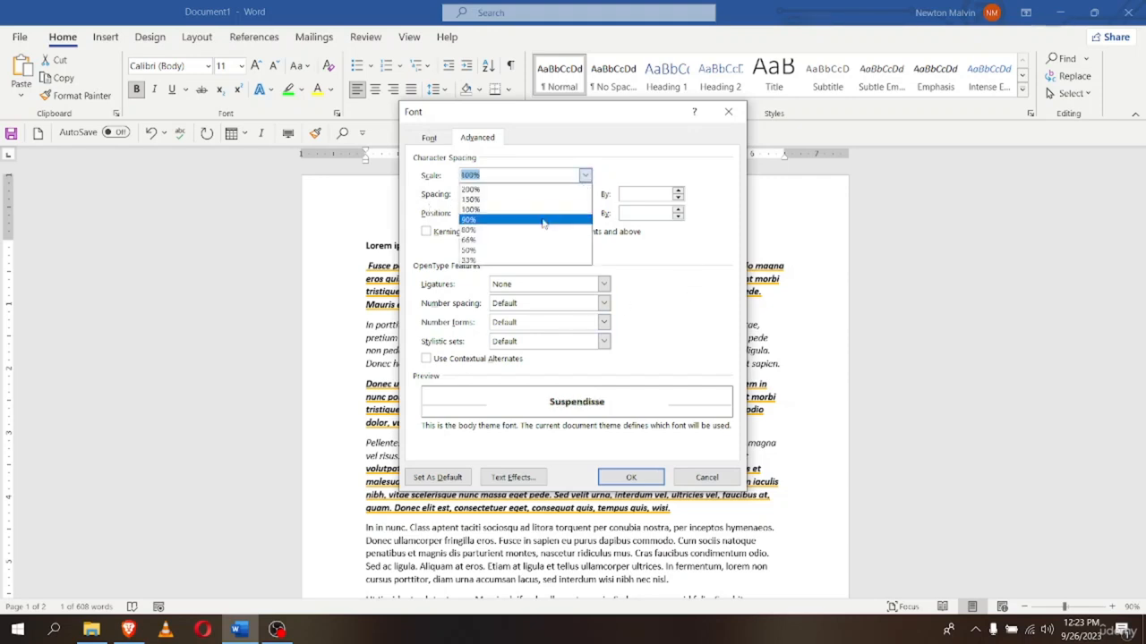
pyautogui.click(488, 200)
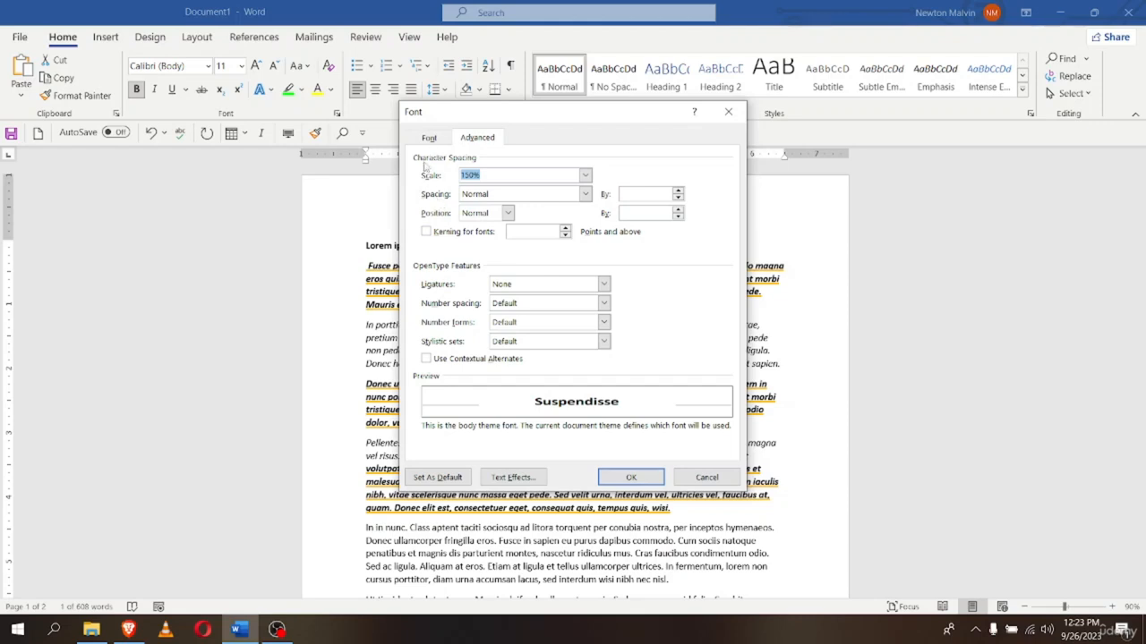
# Set Suspendisse's spacing to Expanded by 1 pt, trying Raised and Lowered before returning Position to Normal
pyautogui.click(585, 195)
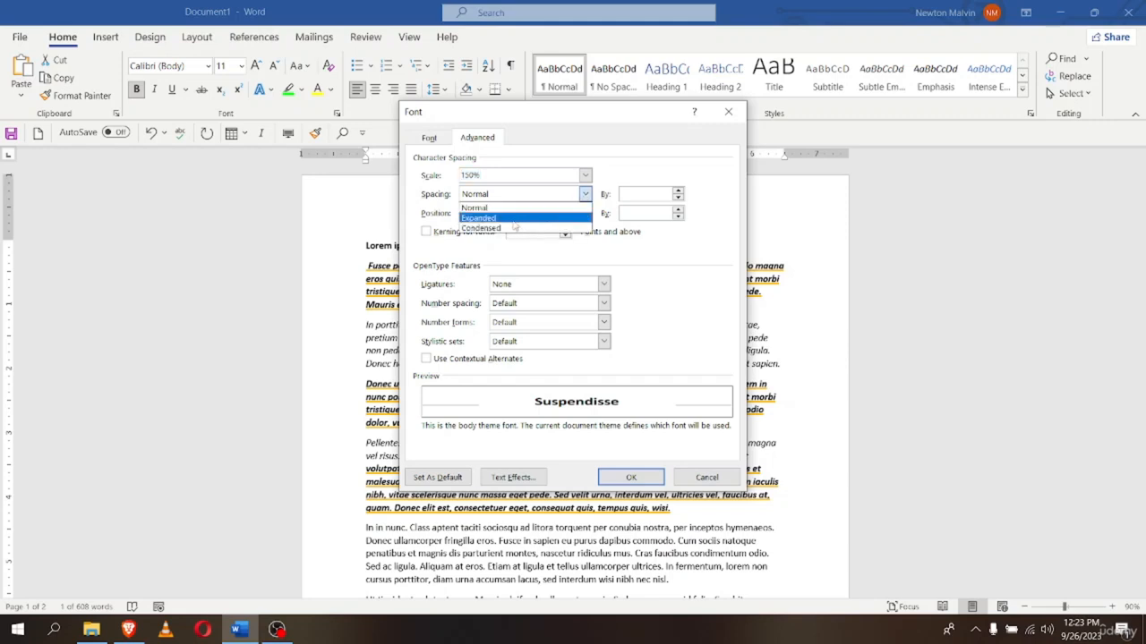
pyautogui.click(474, 217)
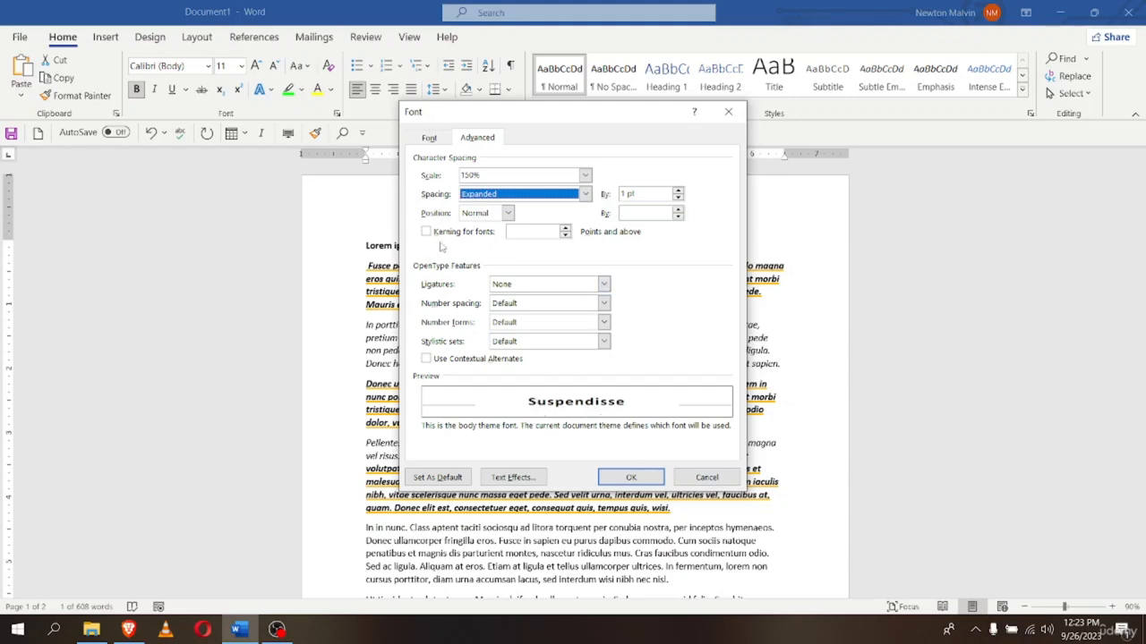
pyautogui.click(507, 213)
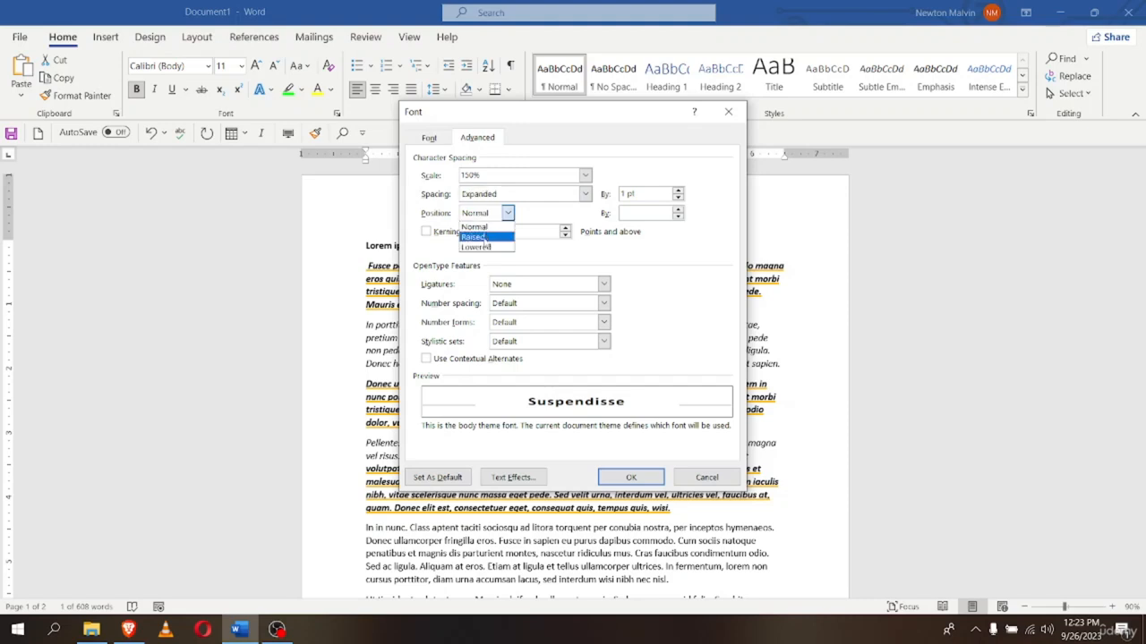
pyautogui.click(479, 236)
pyautogui.click(506, 214)
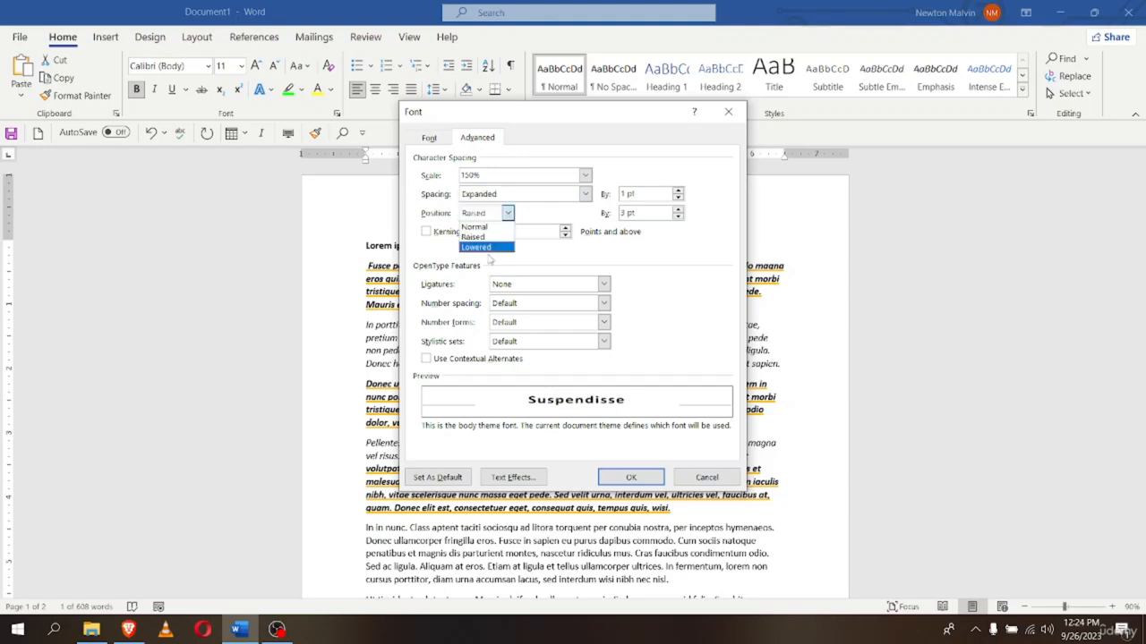
pyautogui.click(480, 250)
pyautogui.click(507, 213)
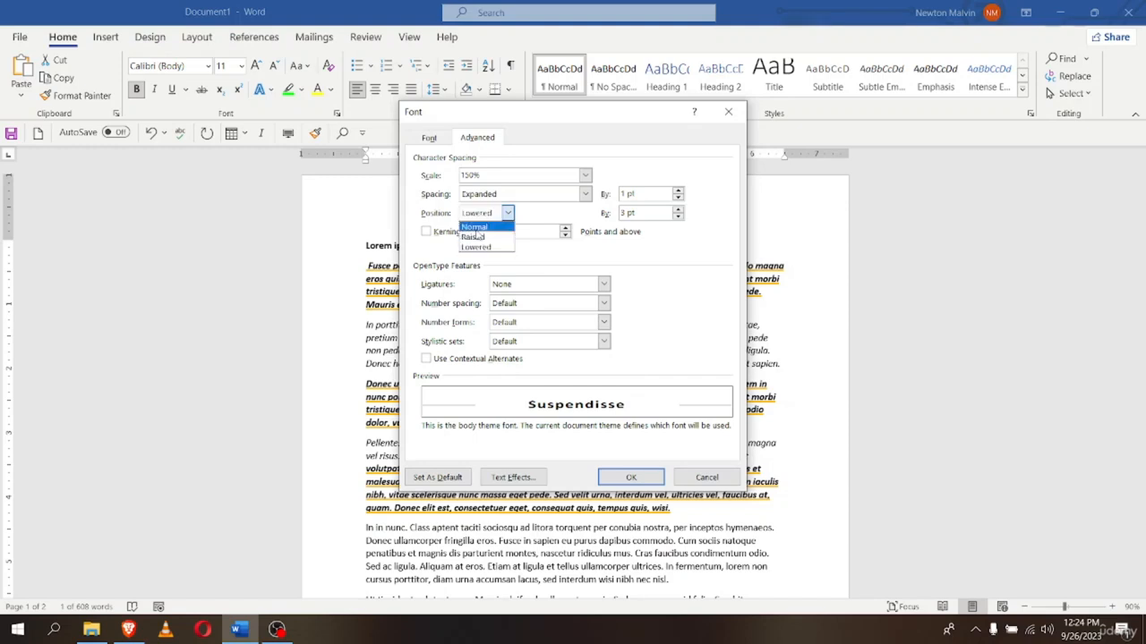
pyautogui.click(475, 226)
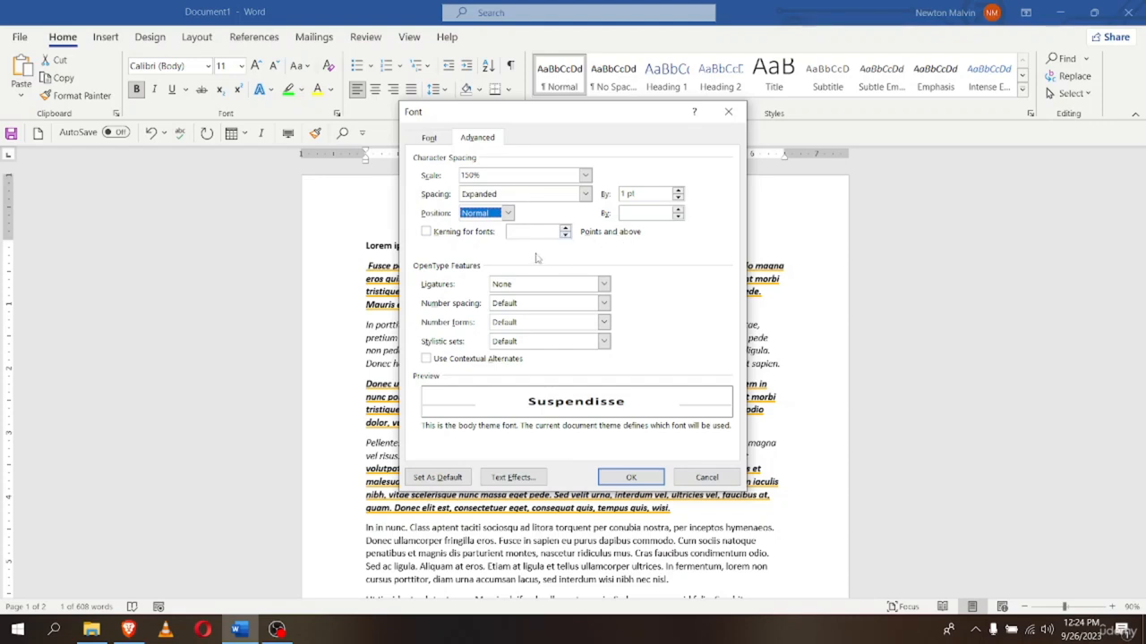
pyautogui.click(429, 233)
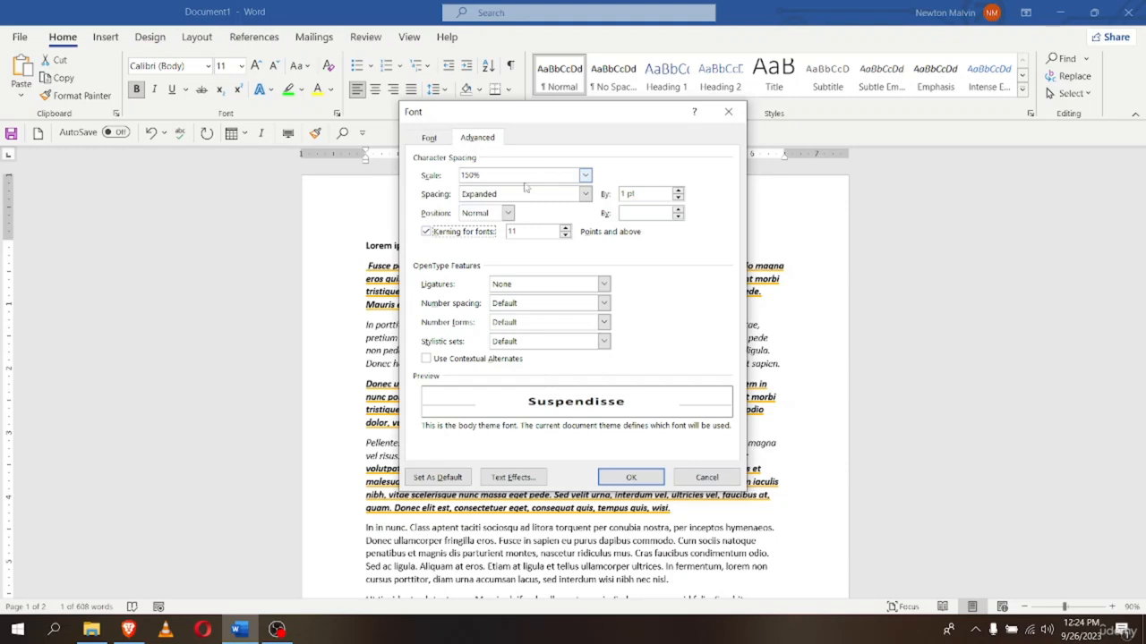
pyautogui.click(565, 237)
pyautogui.click(427, 232)
pyautogui.click(604, 283)
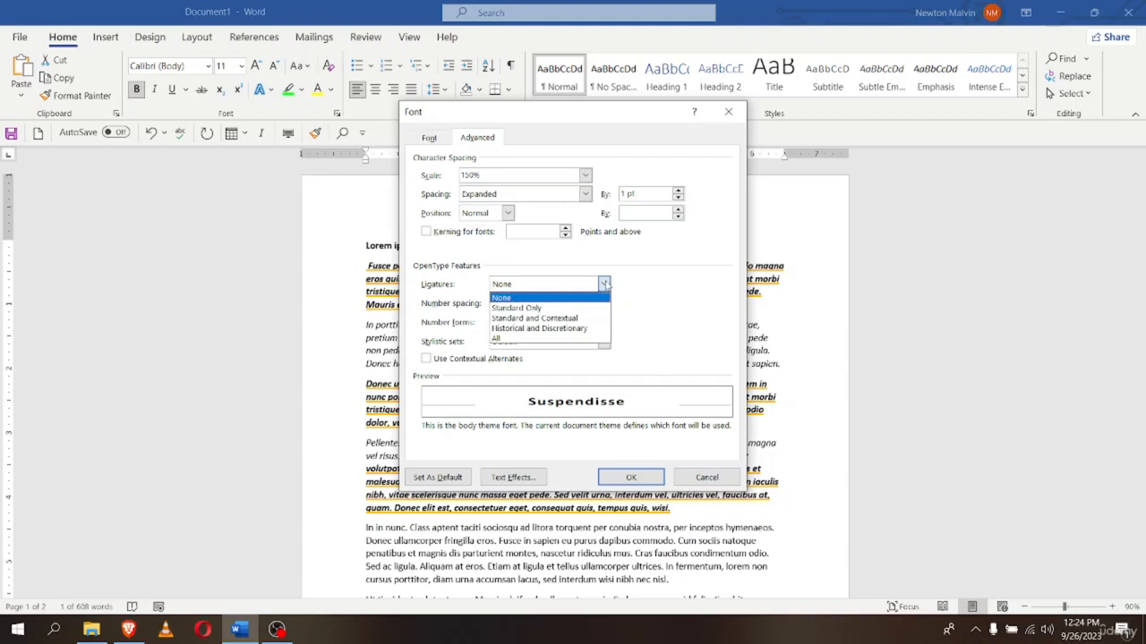
pyautogui.click(612, 286)
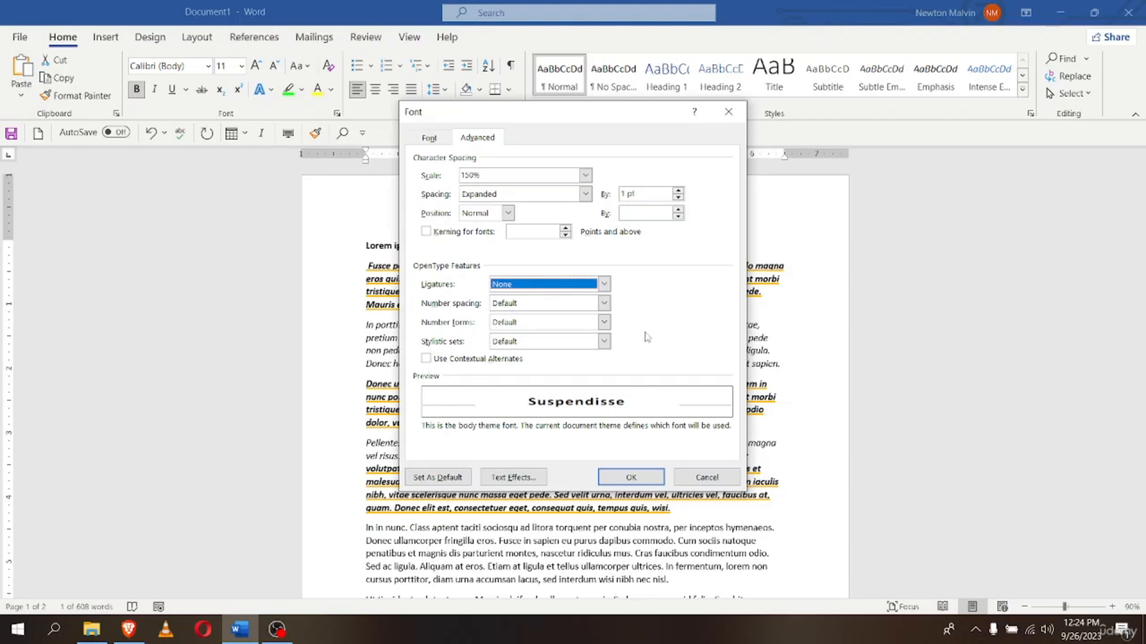
pyautogui.click(605, 342)
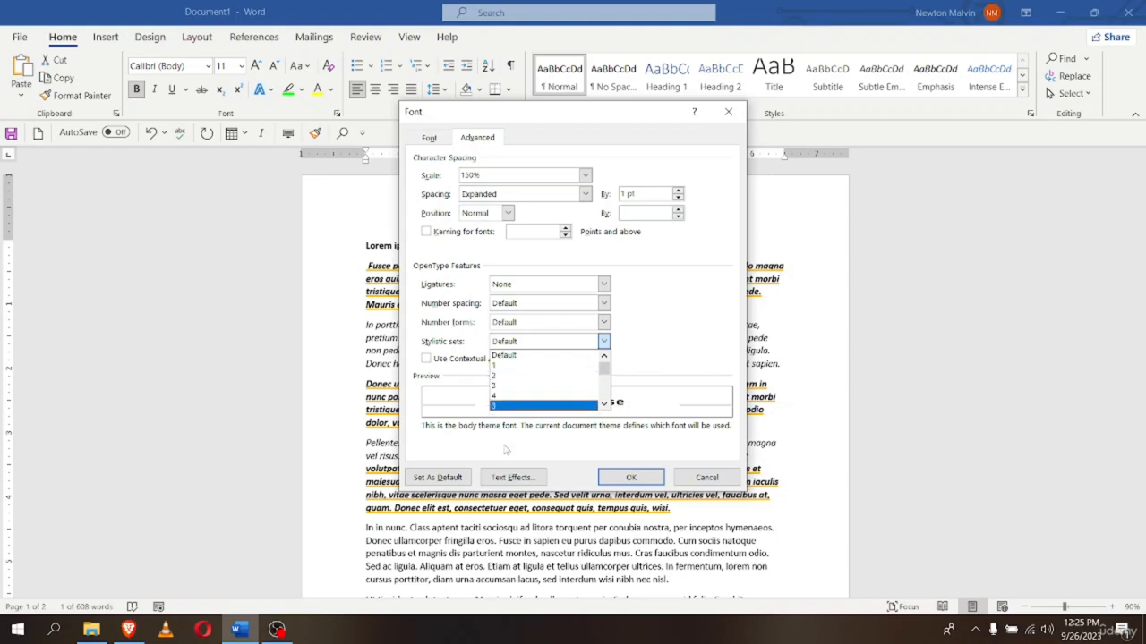
pyautogui.click(529, 355)
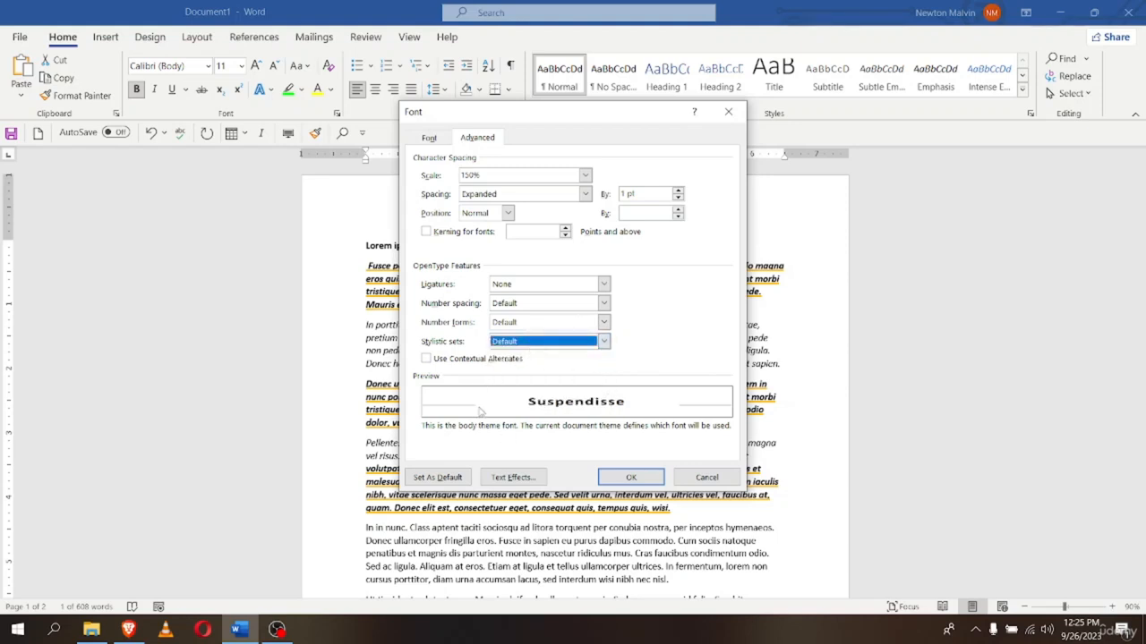
pyautogui.click(427, 361)
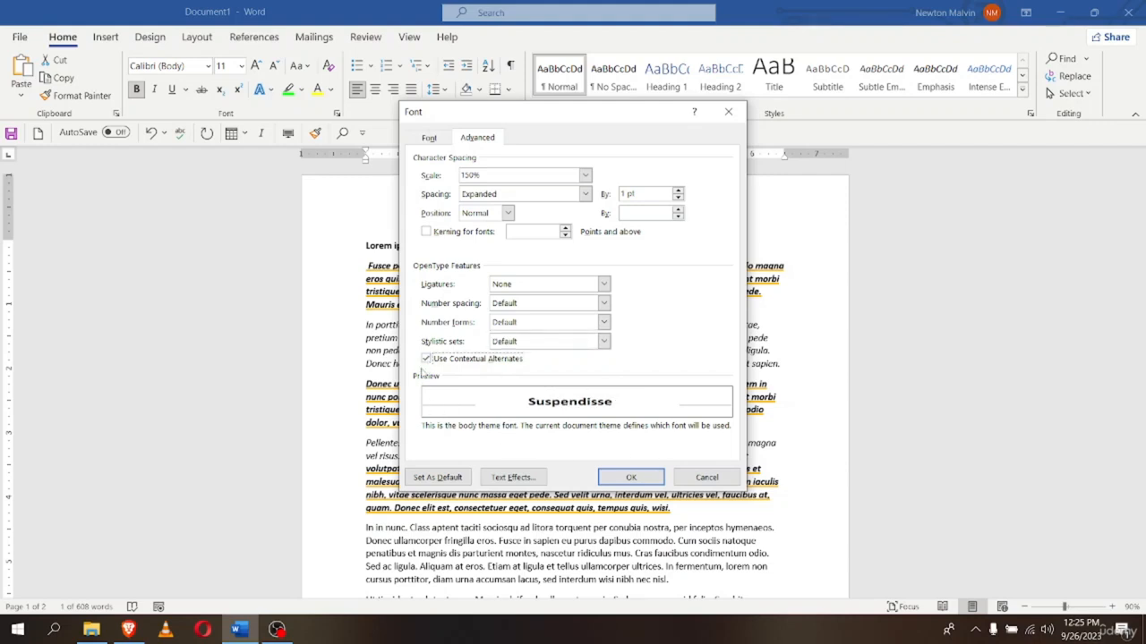
pyautogui.click(428, 360)
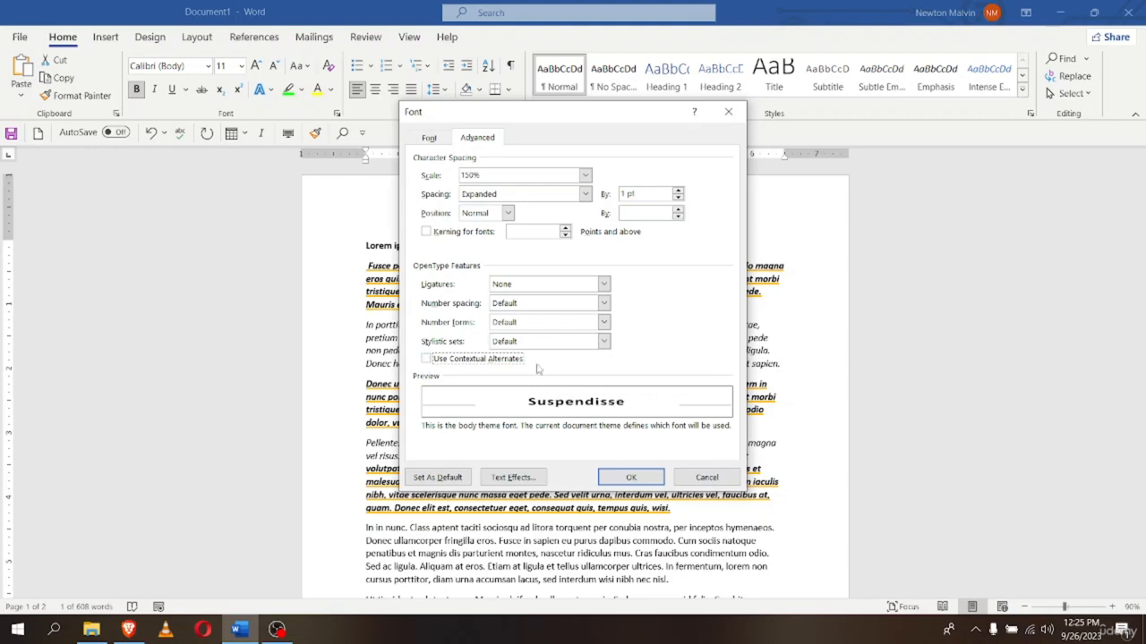
pyautogui.click(431, 361)
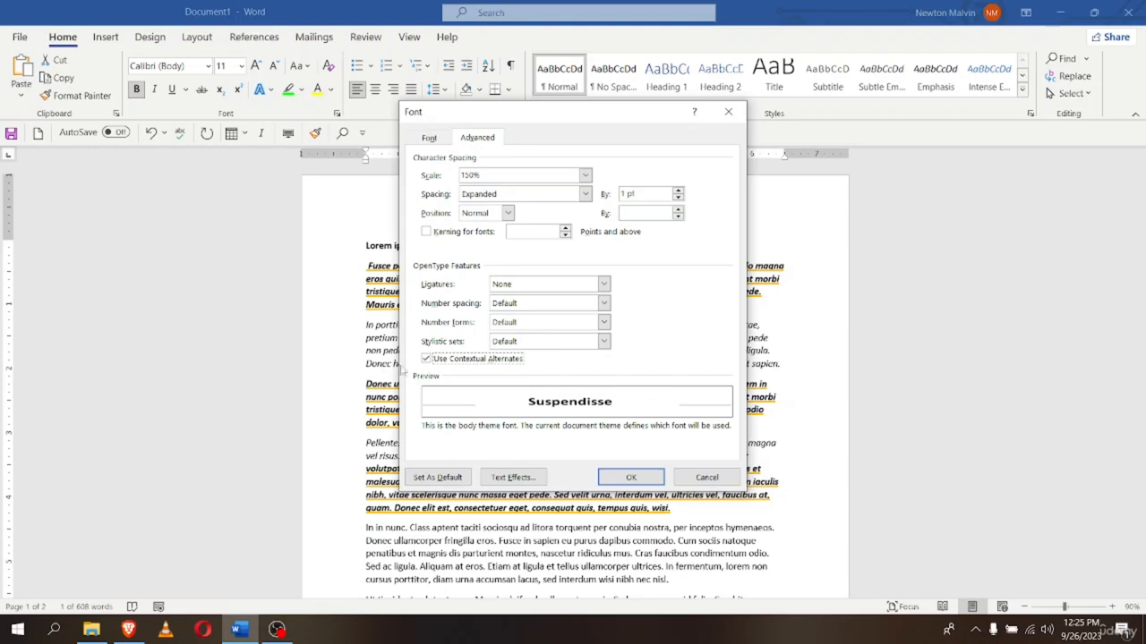
pyautogui.click(426, 359)
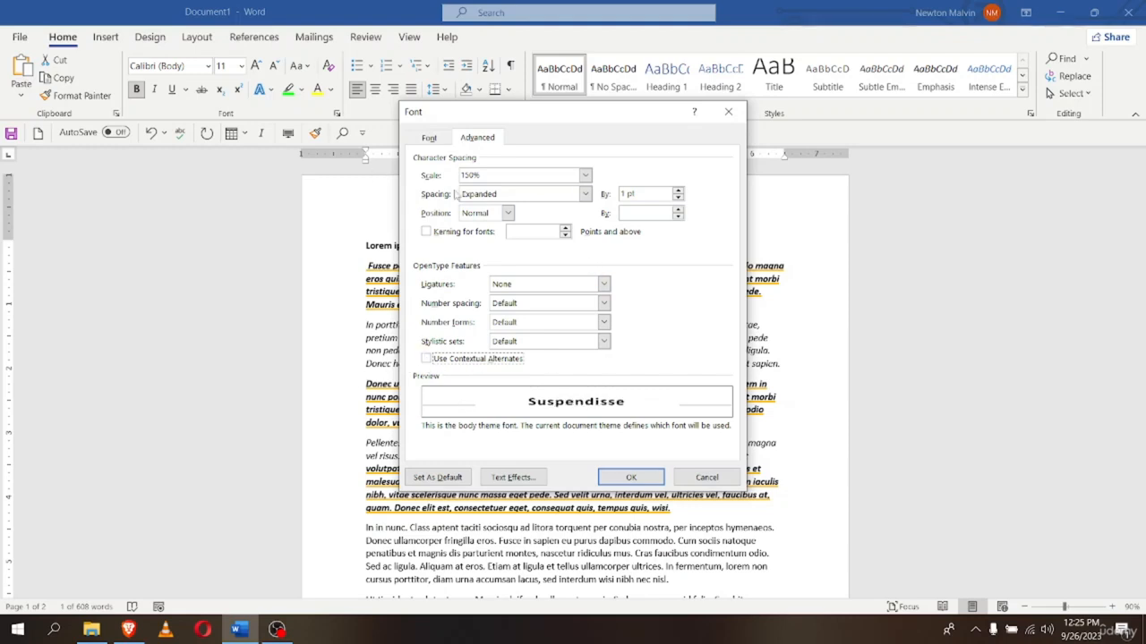
# Try Condensed, then keep Expanded spacing and confirm the Font dialog
pyautogui.click(586, 194)
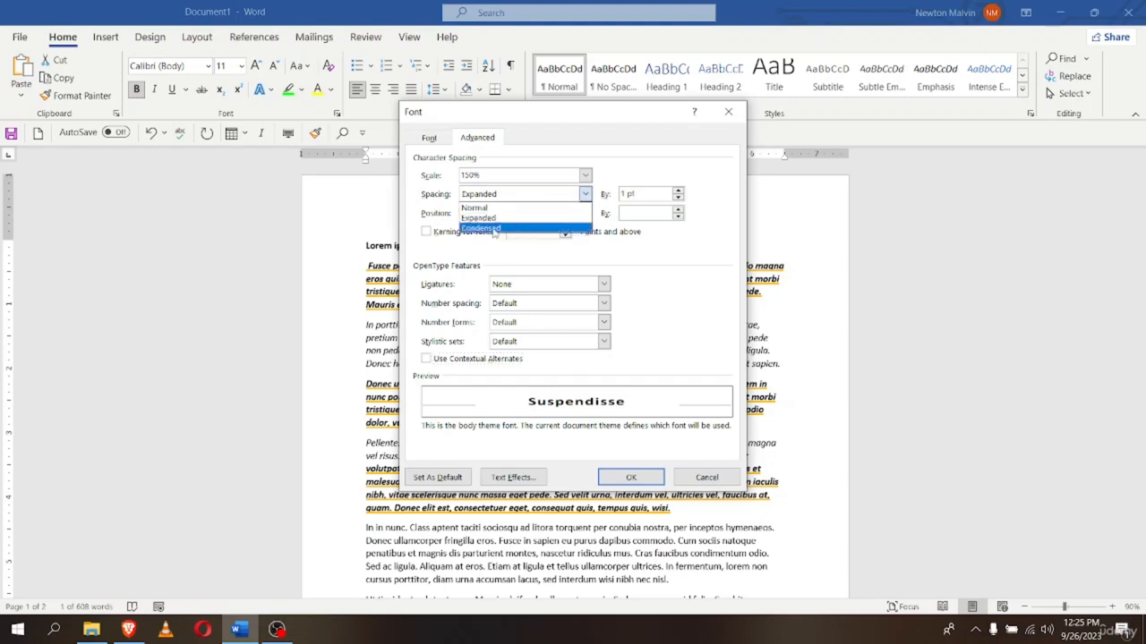
pyautogui.click(493, 232)
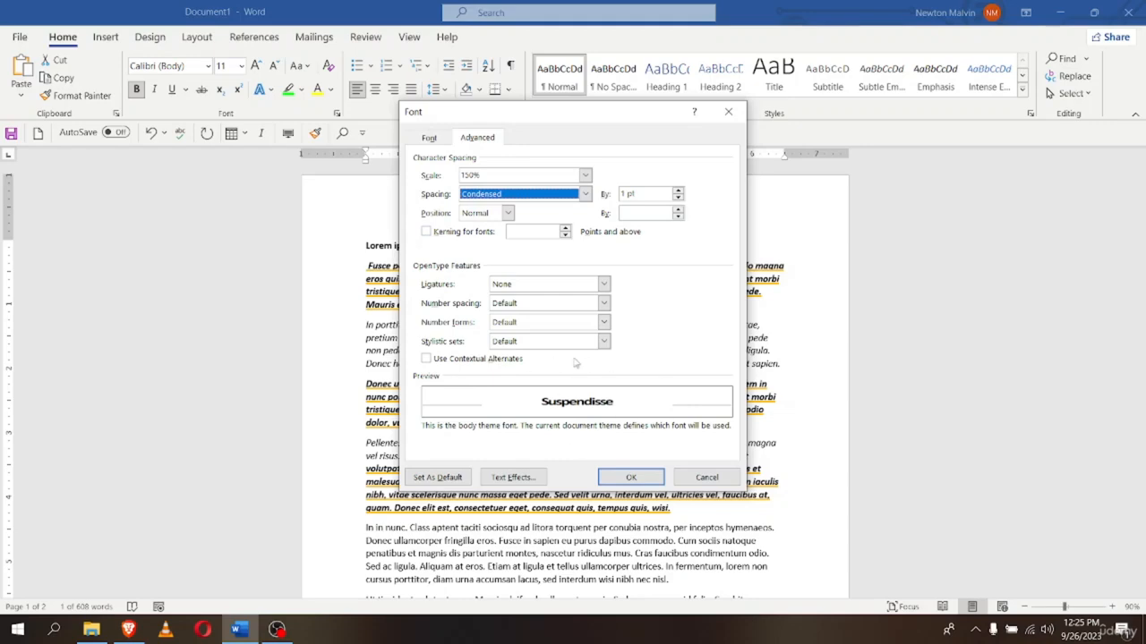
pyautogui.click(587, 194)
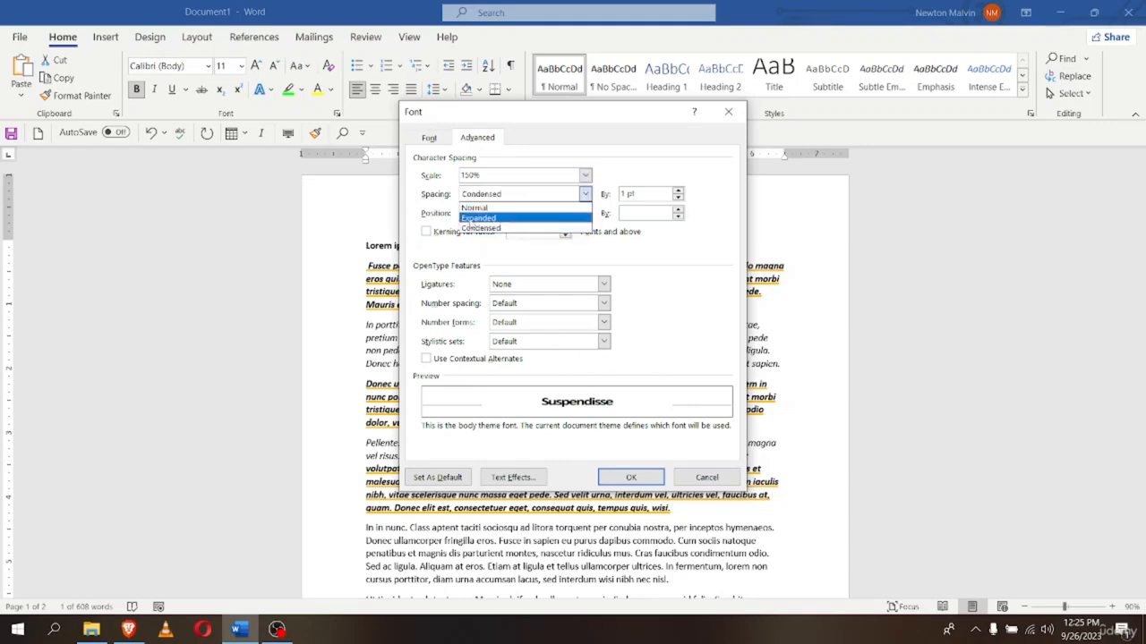
pyautogui.click(564, 219)
pyautogui.click(608, 471)
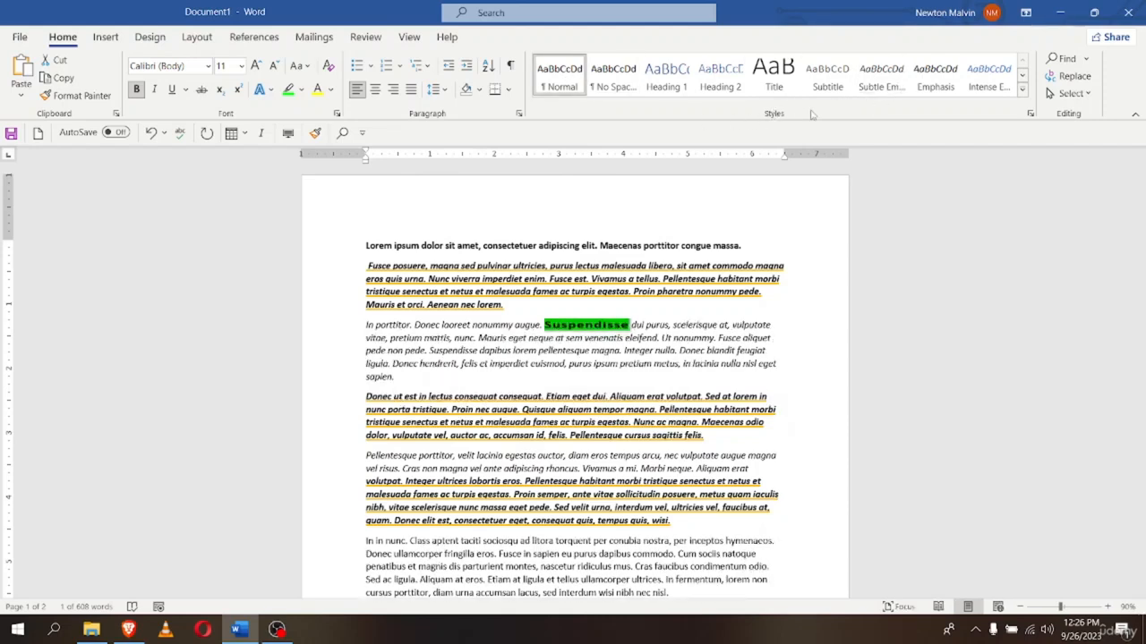
# Place the cursor in the In porttitor paragraph and remove its italic and space after
pyautogui.click(837, 335)
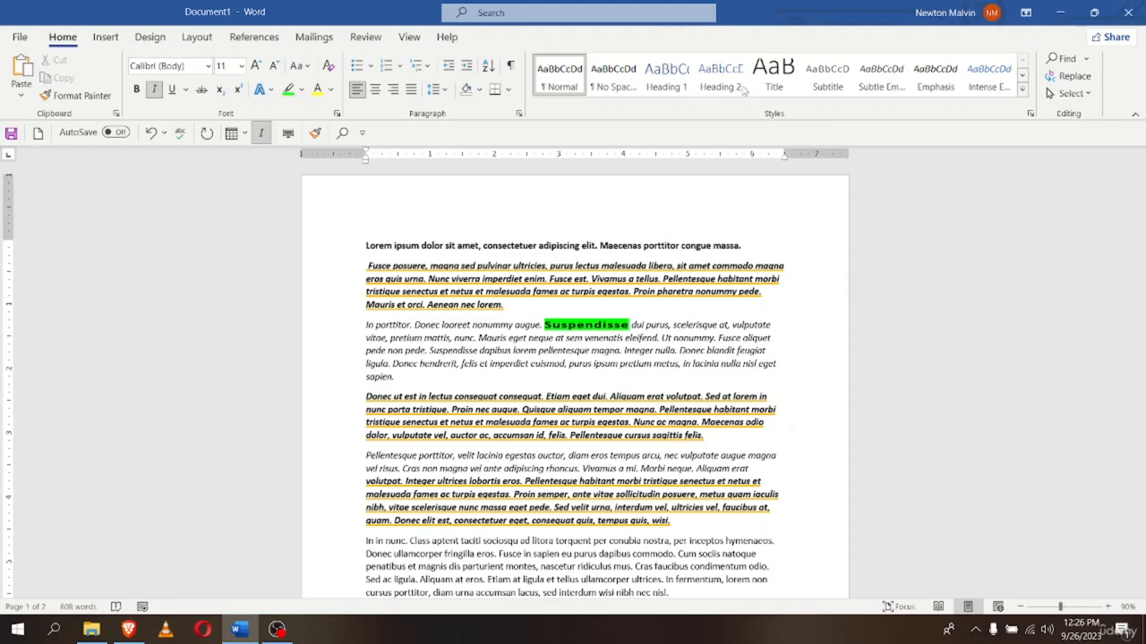
pyautogui.click(592, 76)
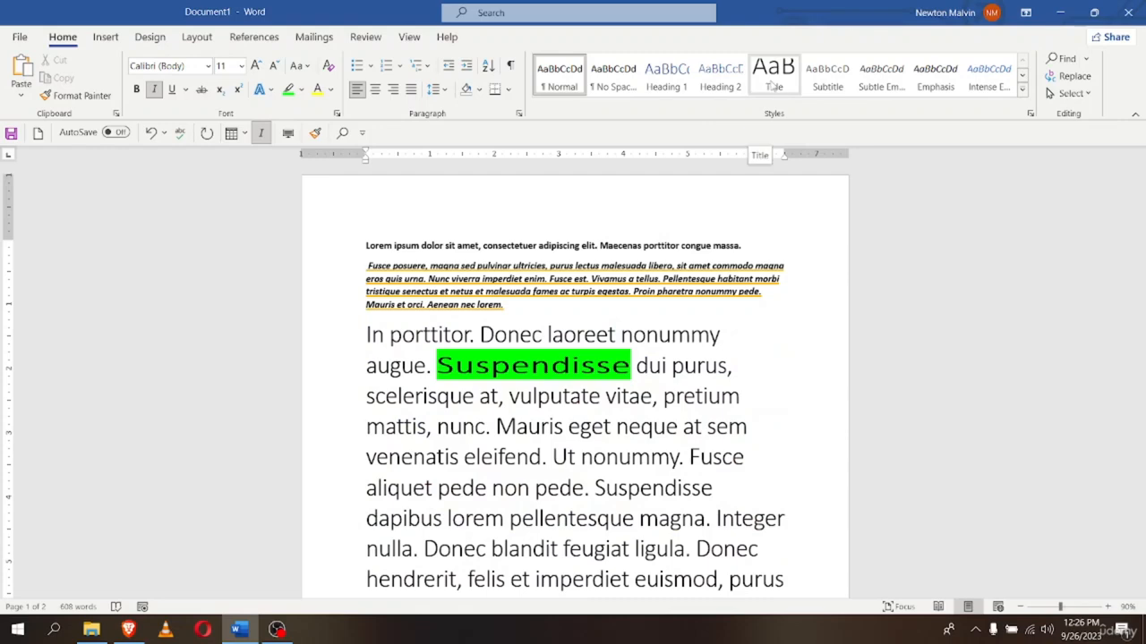
pyautogui.press('alt')
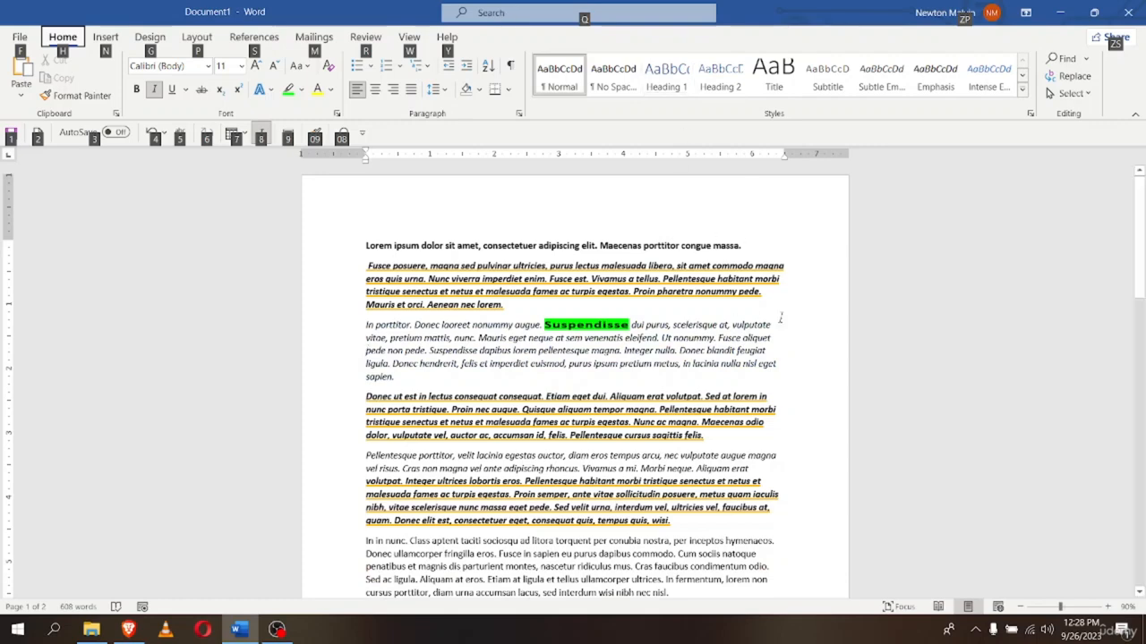
pyautogui.press('alt')
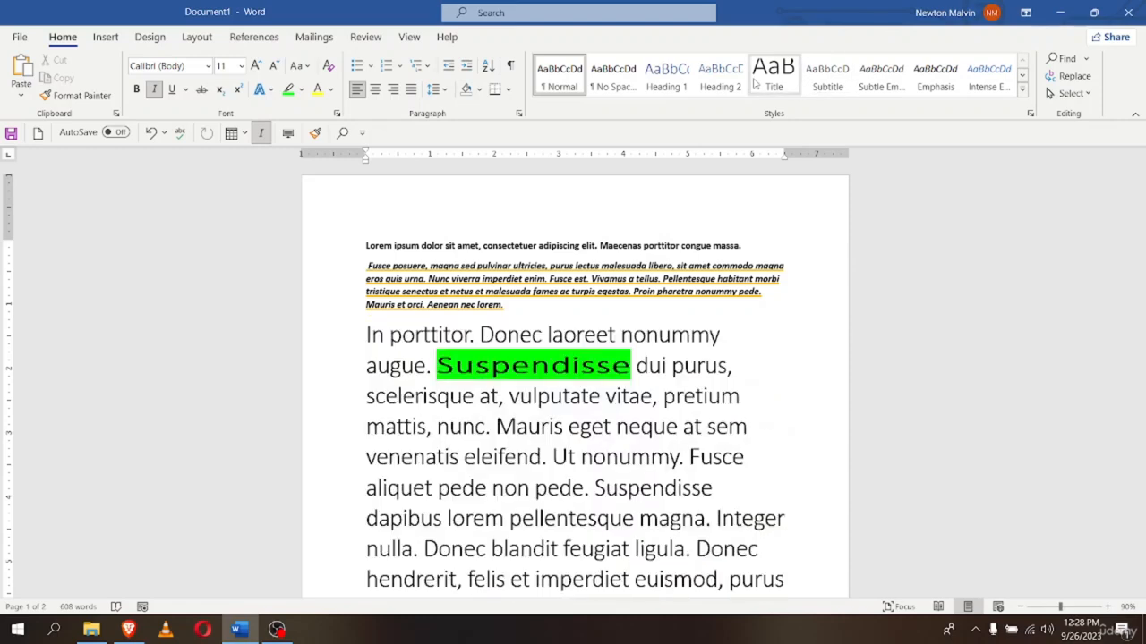
# Apply the Title style to the In porttitor paragraph
pyautogui.click(772, 76)
pyautogui.scroll(-5, 574, 357)
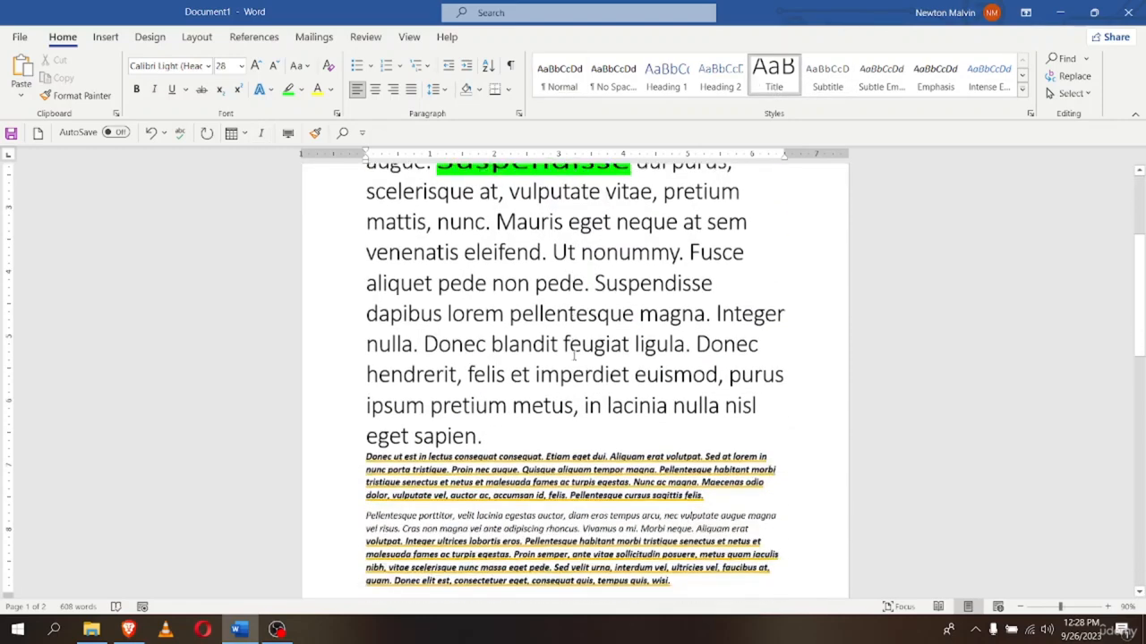
pyautogui.scroll(5, 573, 357)
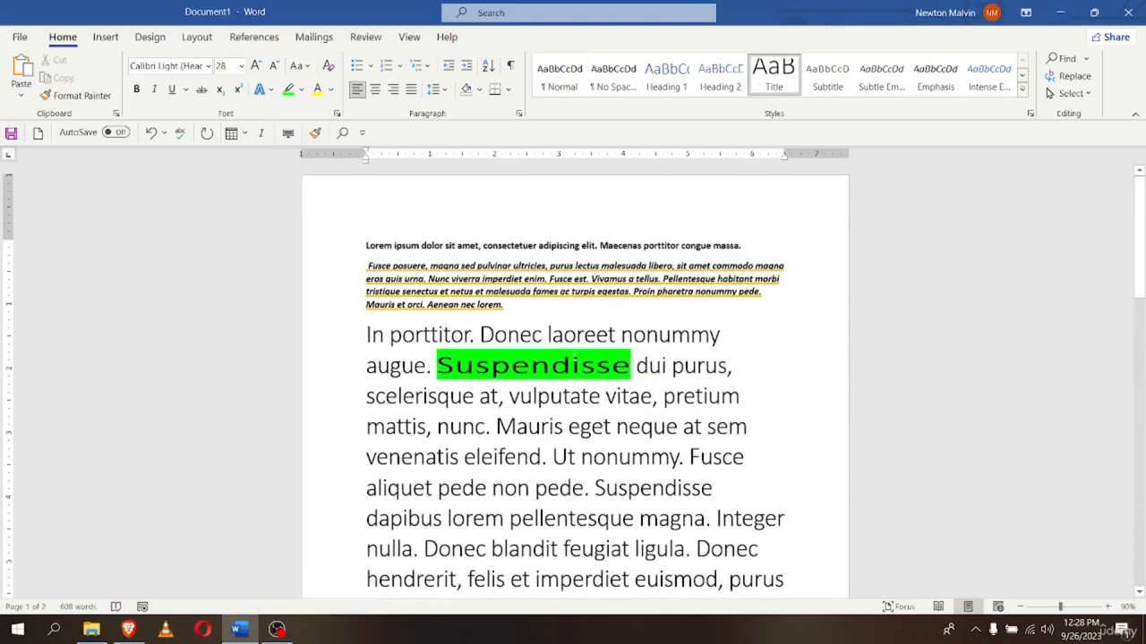
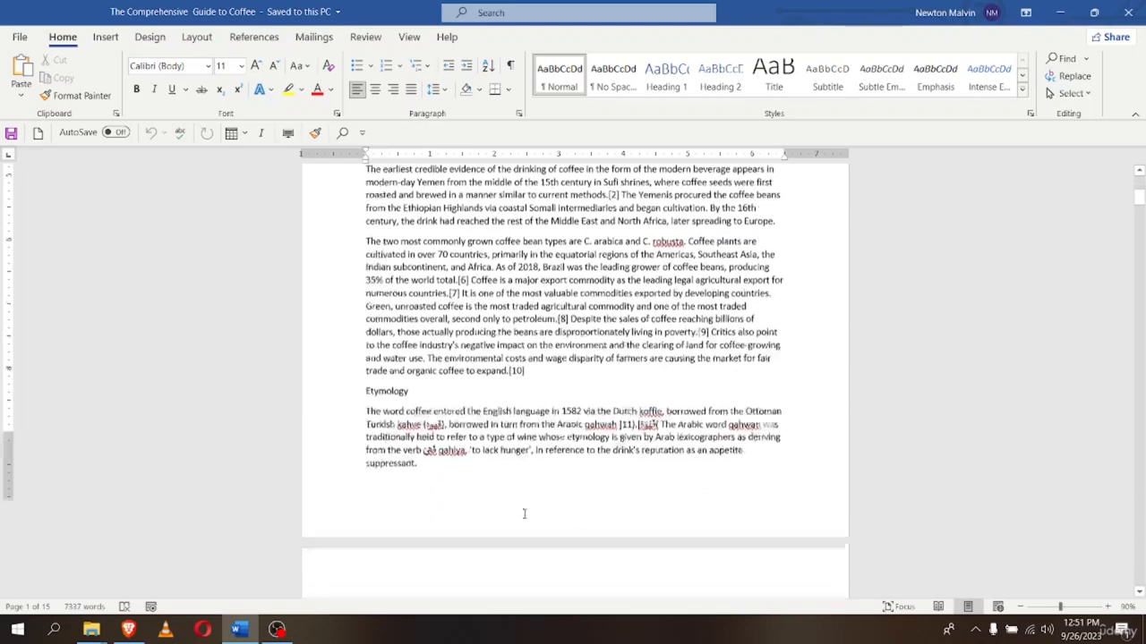
# Scroll back to the top of page 1 so the 'Let's Talk About Coffee!' title shows
pyautogui.scroll(8, 533, 501)
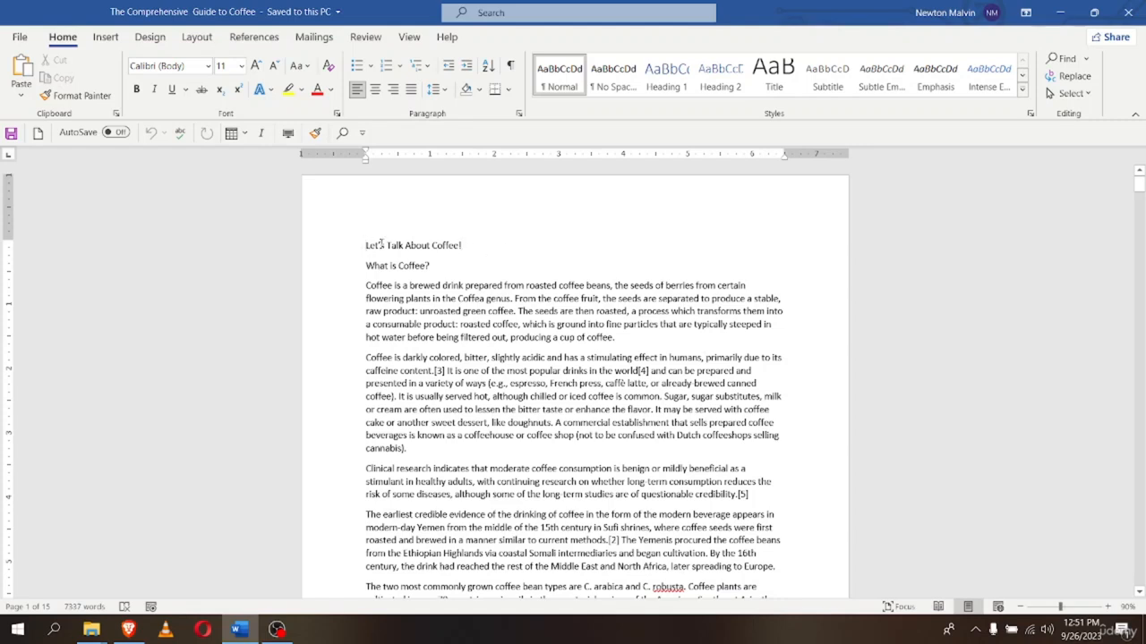
# Select the 'Let's Talk About Coffee!' line and make it 22 pt, bold and centred
pyautogui.moveTo(381, 243); pyautogui.dragTo(467, 246)
pyautogui.click(344, 311)
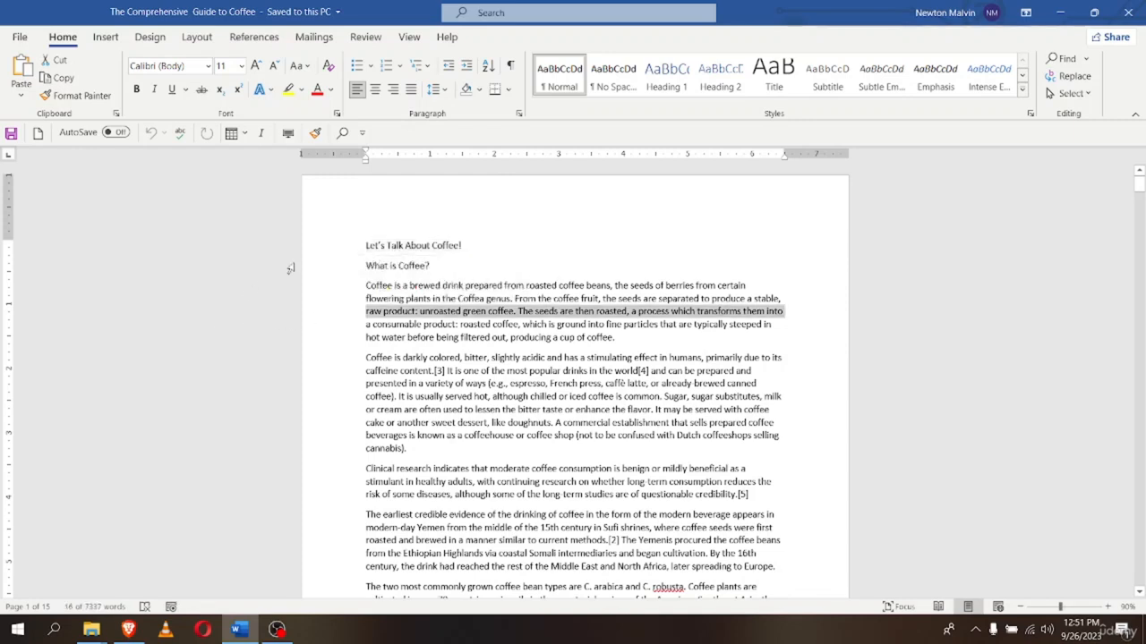
pyautogui.click(337, 244)
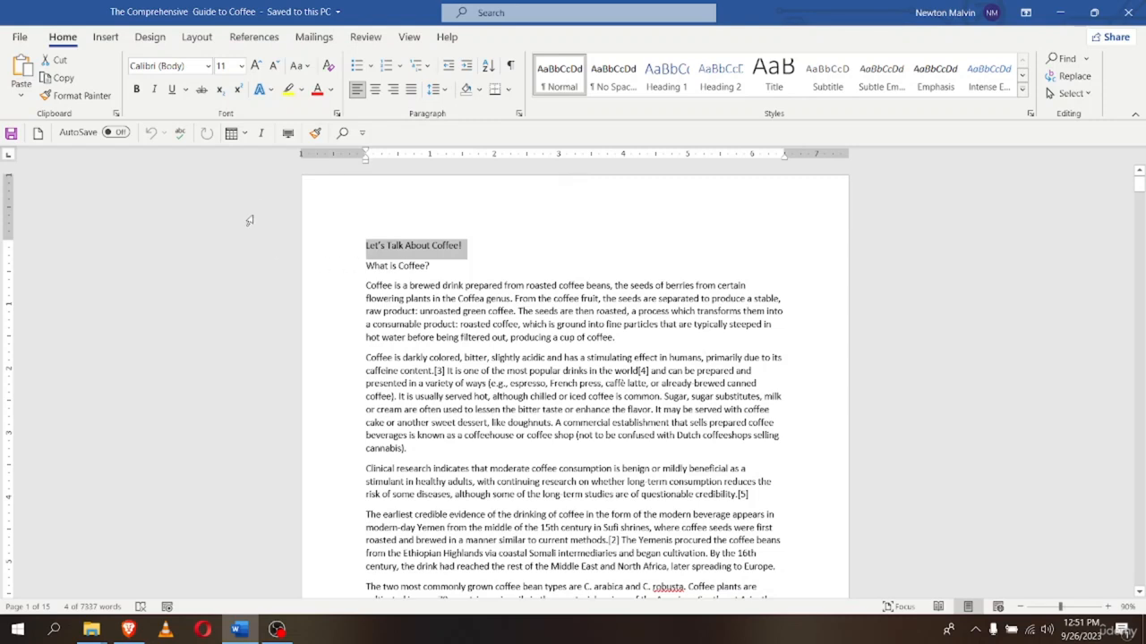
pyautogui.click(241, 66)
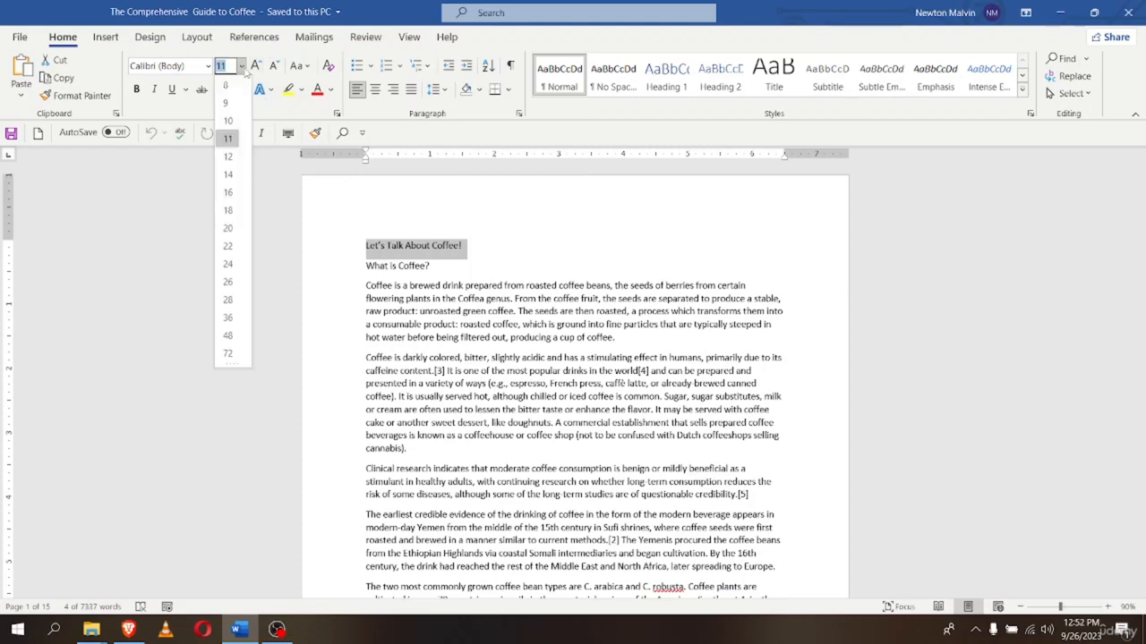
pyautogui.click(229, 245)
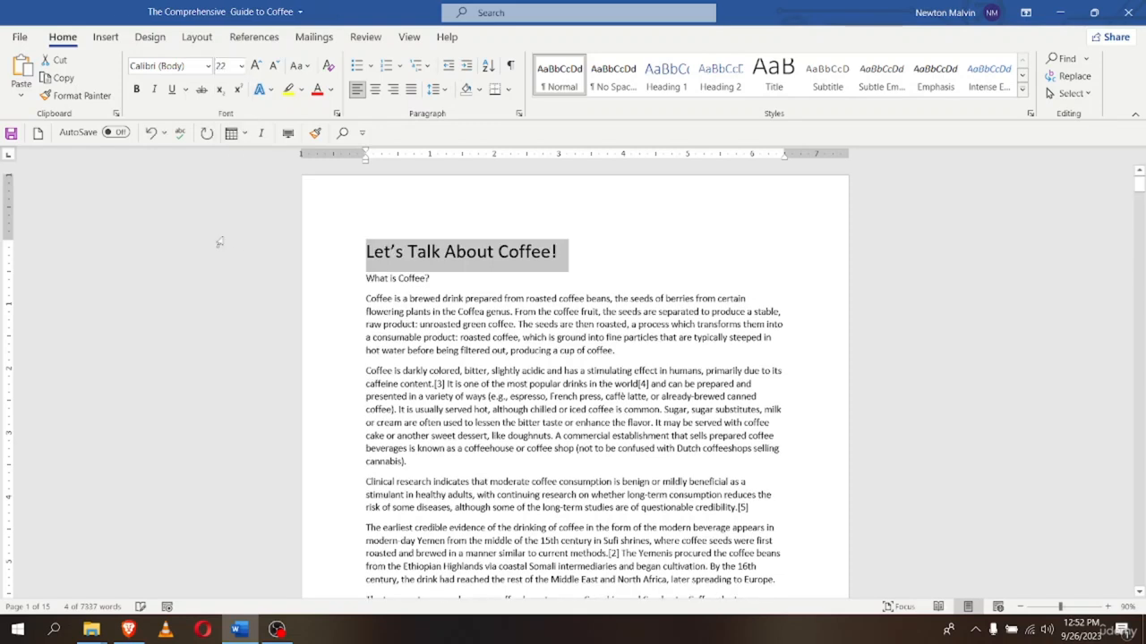
pyautogui.click(136, 89)
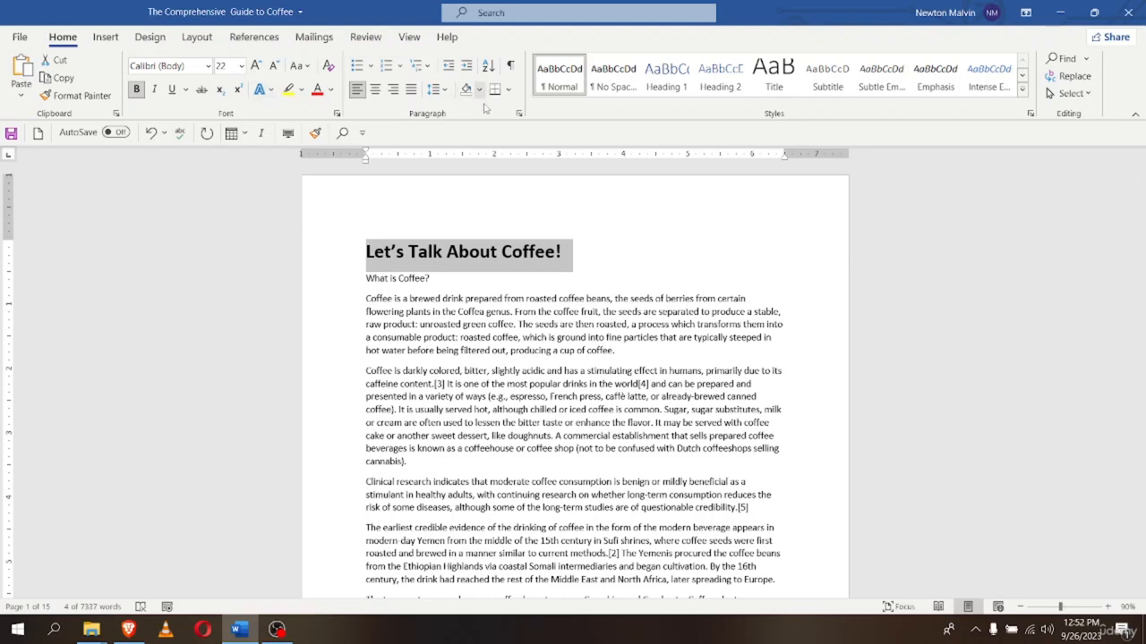
pyautogui.click(376, 90)
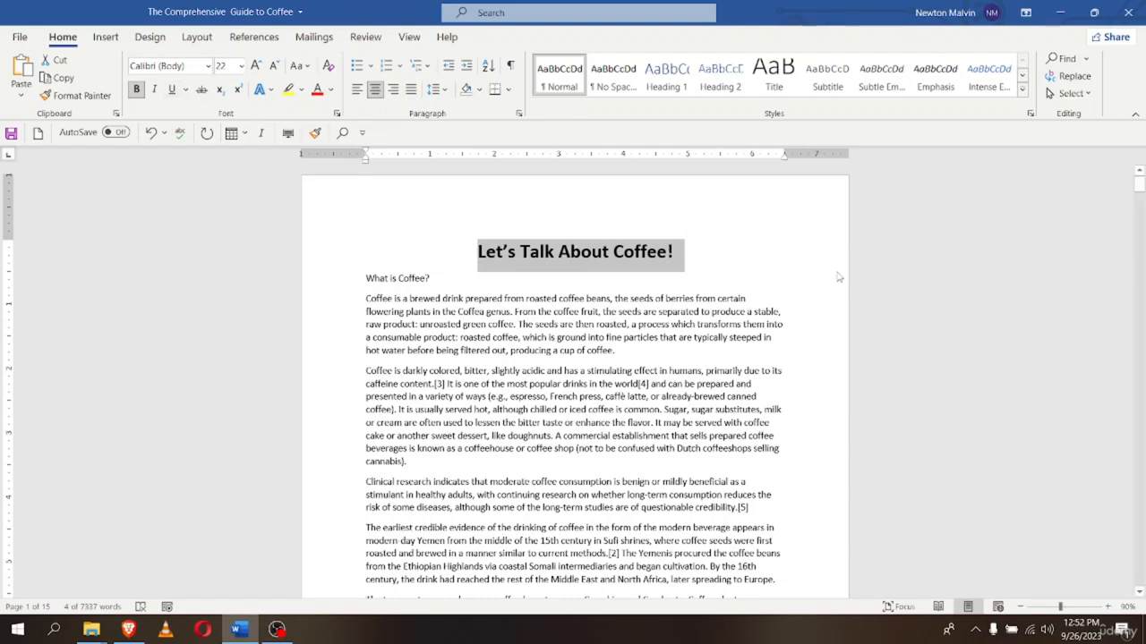
# Select the 'What is Coffee?' and 'Etymology' headings and make them bold
pyautogui.click(850, 249)
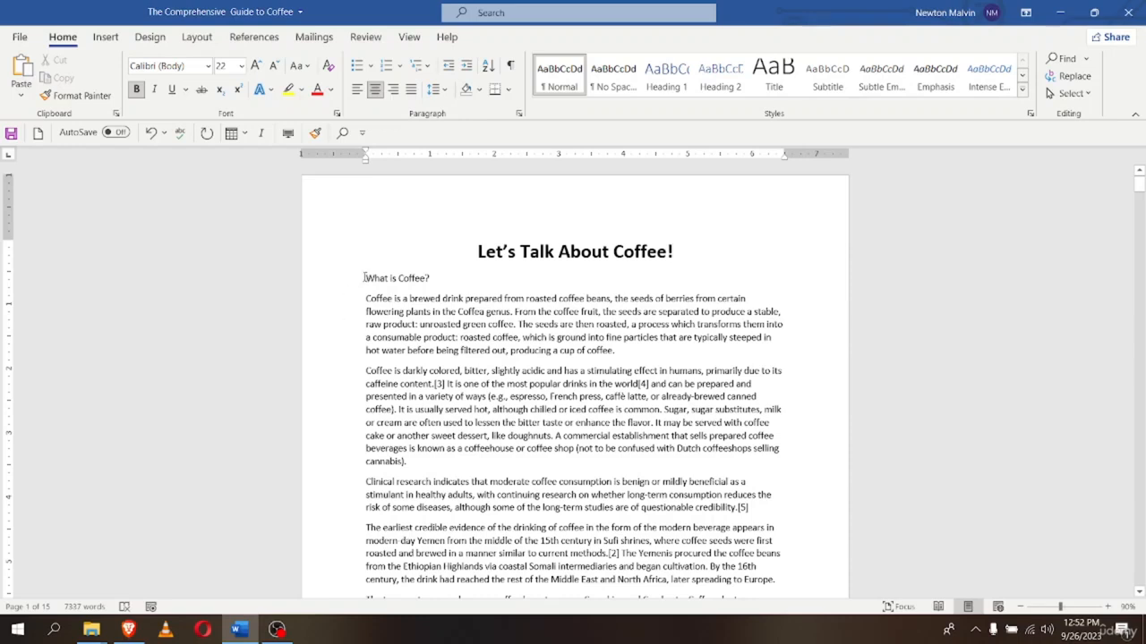
pyautogui.scroll(-5, 391, 437)
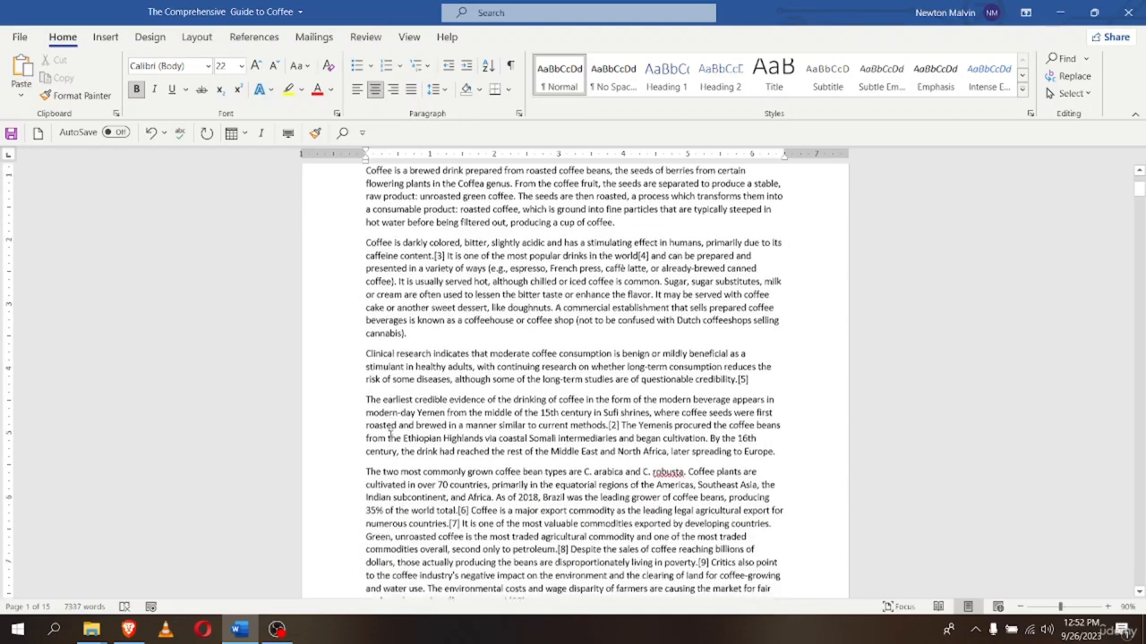
pyautogui.scroll(-2, 390, 437)
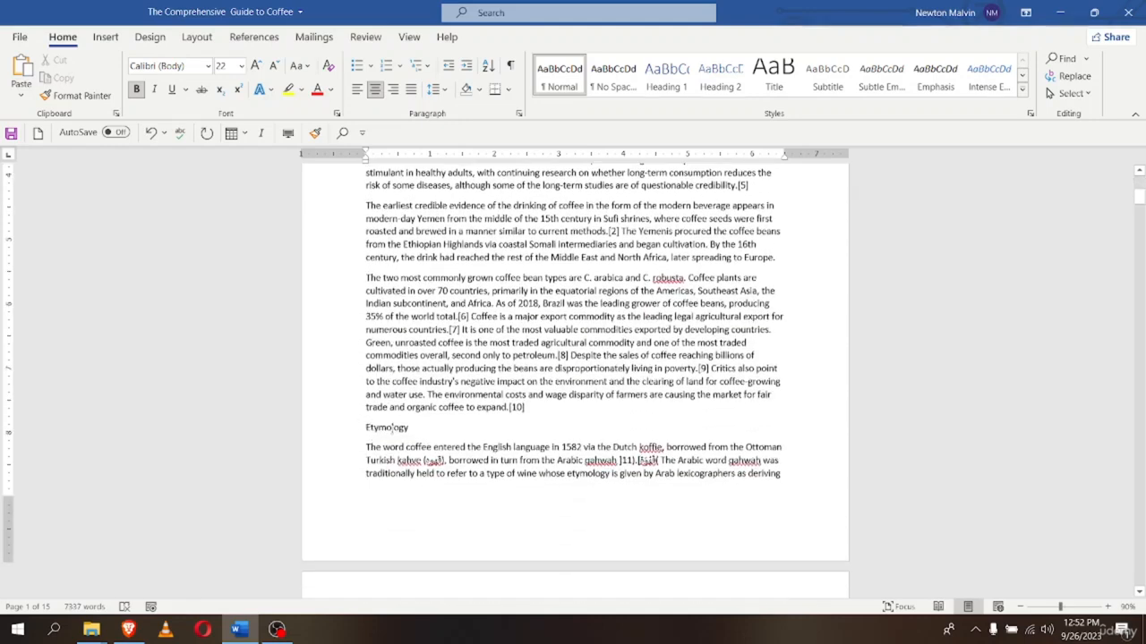
pyautogui.scroll(-4, 409, 432)
pyautogui.scroll(5, 403, 439)
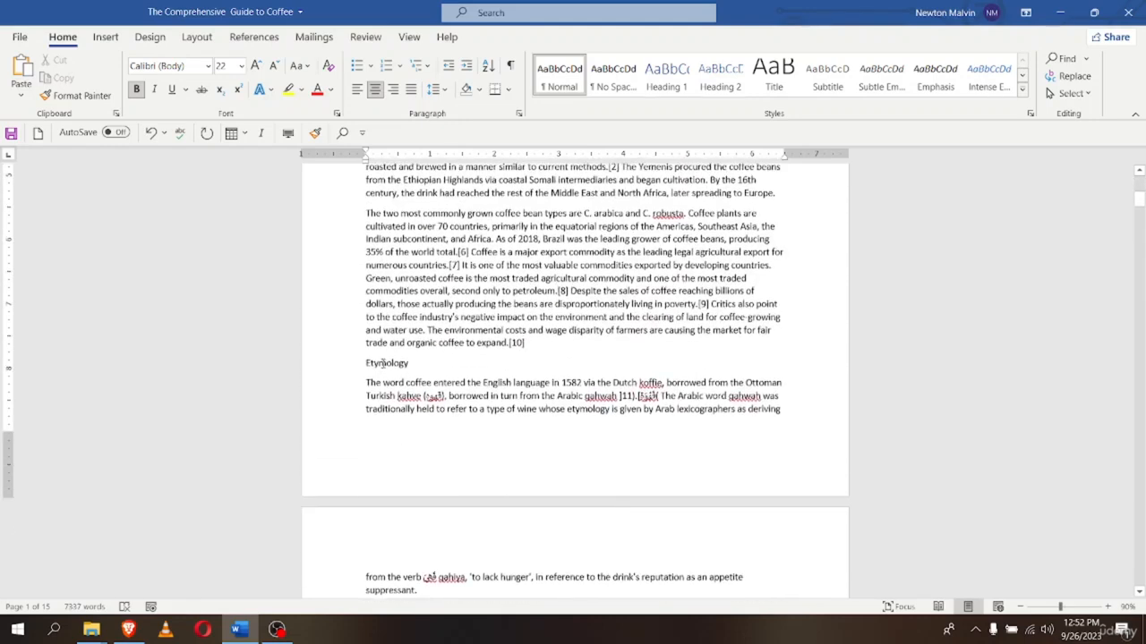
pyautogui.scroll(6, 363, 434)
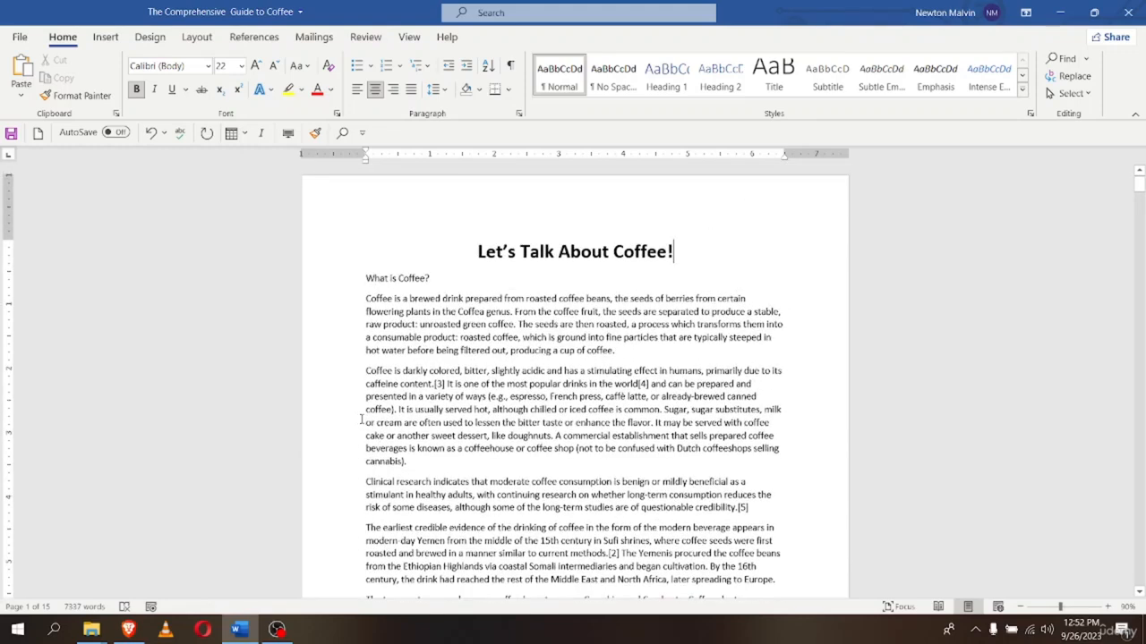
pyautogui.click(351, 284)
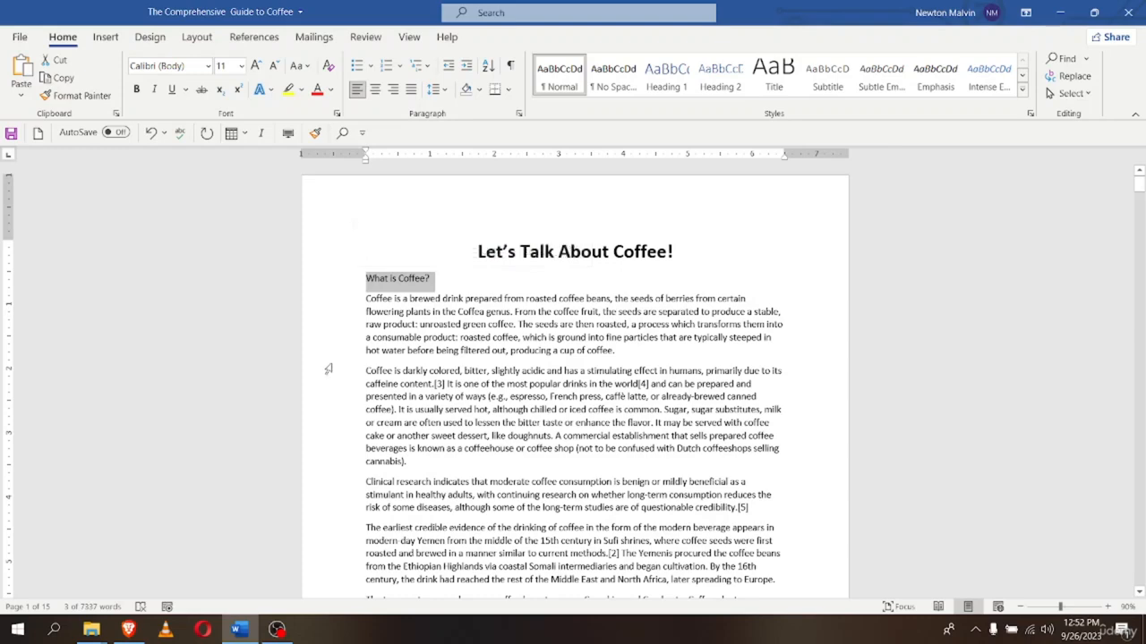
pyautogui.scroll(-3, 326, 366)
pyautogui.scroll(-2, 328, 369)
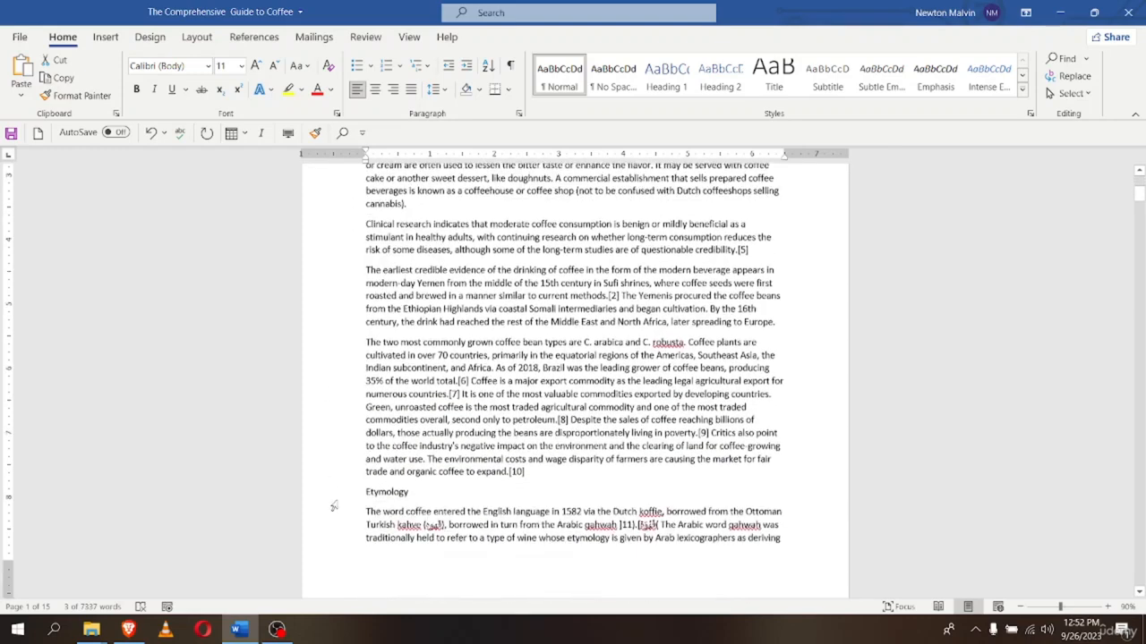
pyautogui.scroll(5, 349, 499)
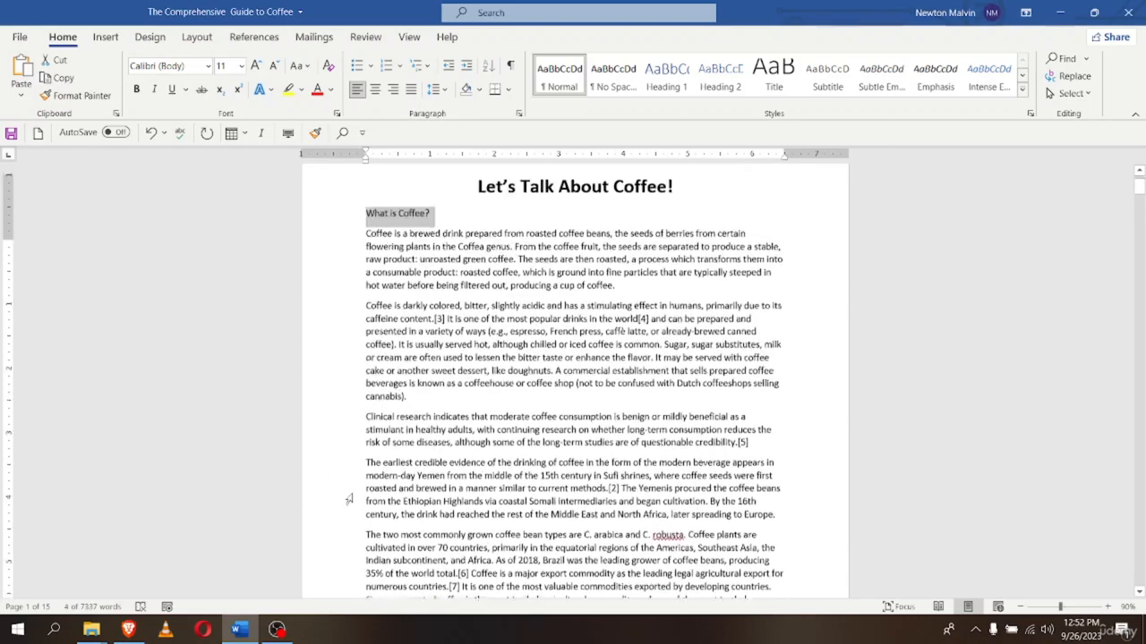
pyautogui.scroll(-8, 349, 499)
pyautogui.scroll(8, 349, 499)
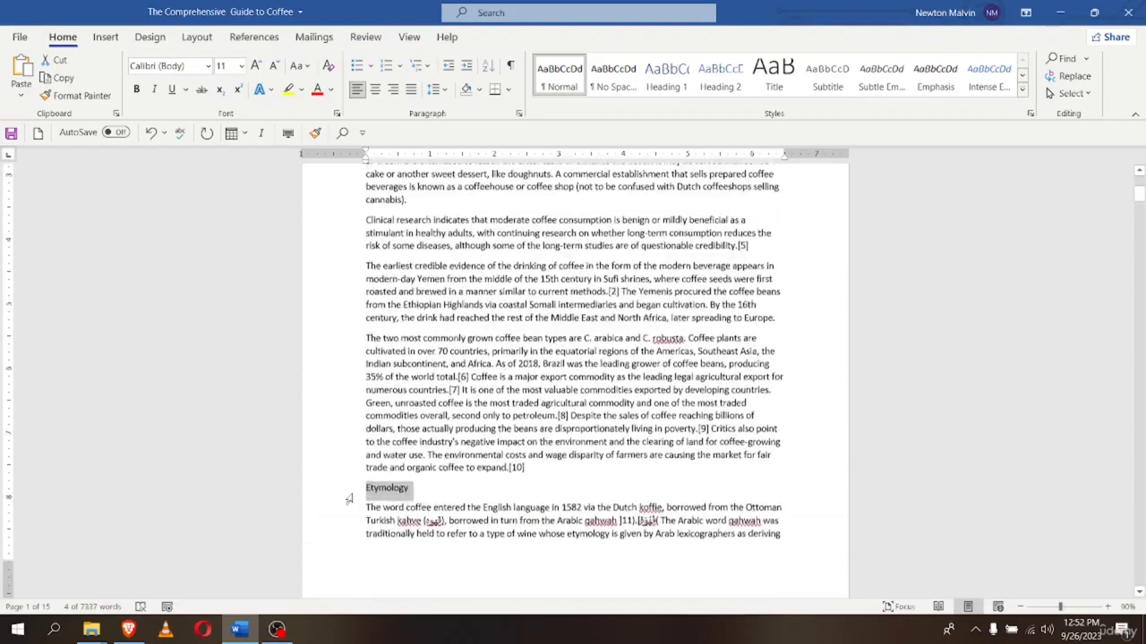
pyautogui.scroll(-4, 350, 499)
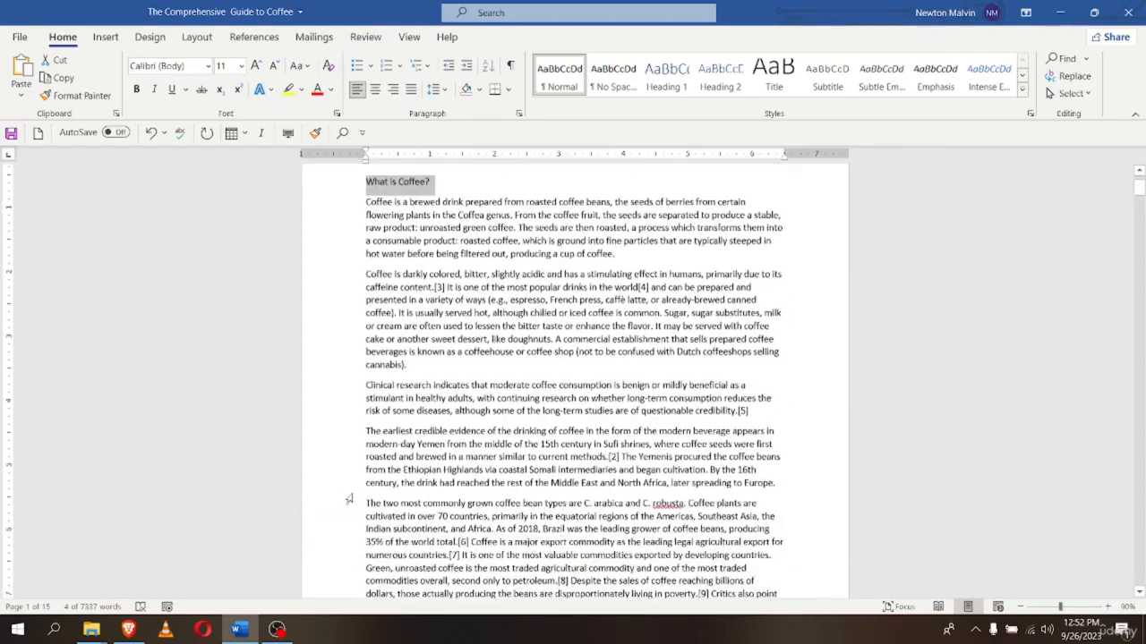
pyautogui.scroll(4, 349, 499)
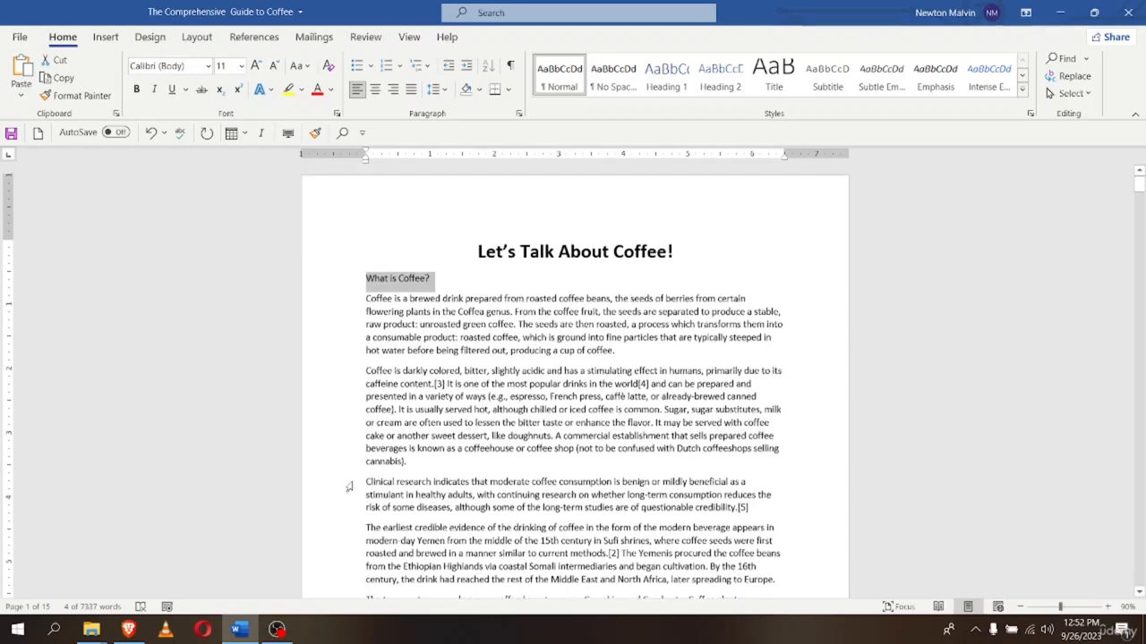
pyautogui.scroll(-3, 230, 273)
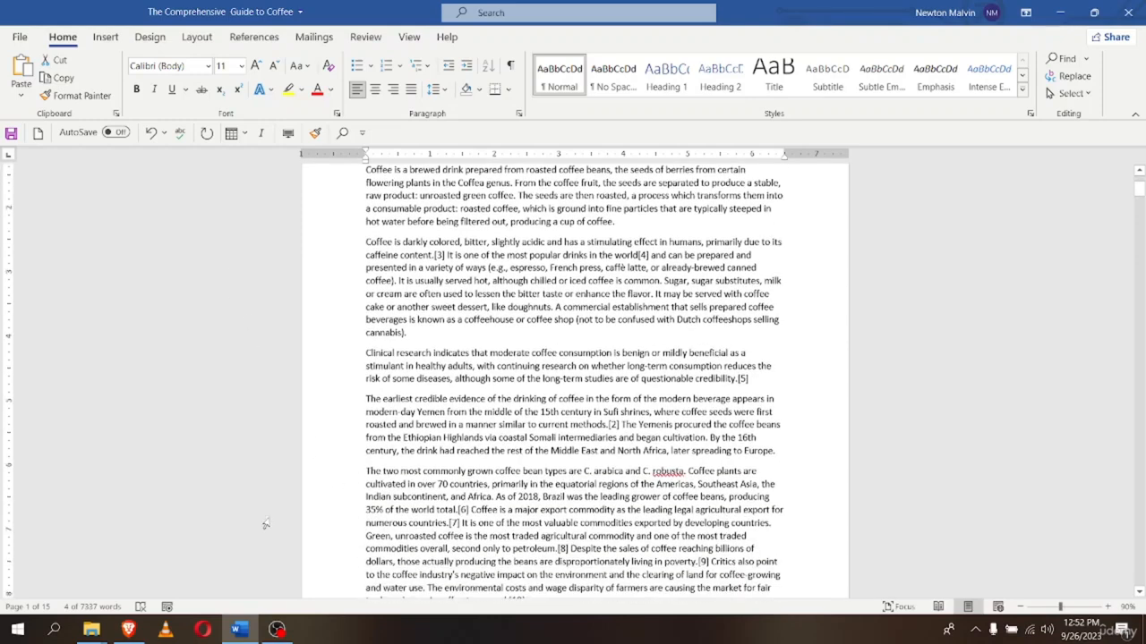
pyautogui.click(136, 90)
# Set both selected headings to 16 pt
pyautogui.scroll(2, 269, 435)
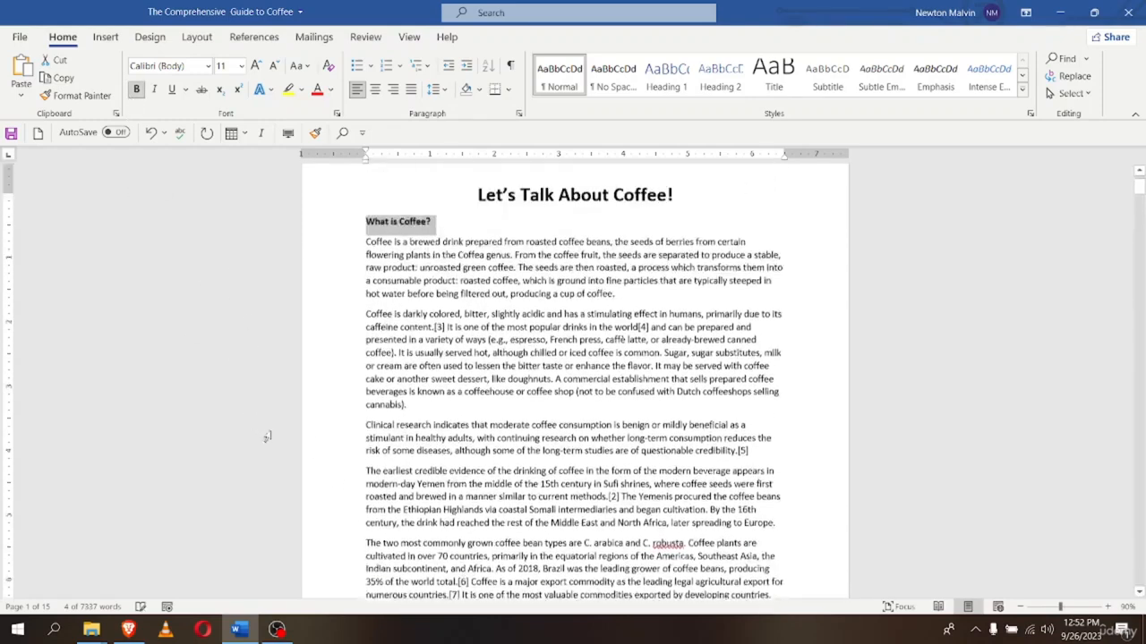
pyautogui.scroll(-5, 301, 475)
pyautogui.scroll(6, 305, 479)
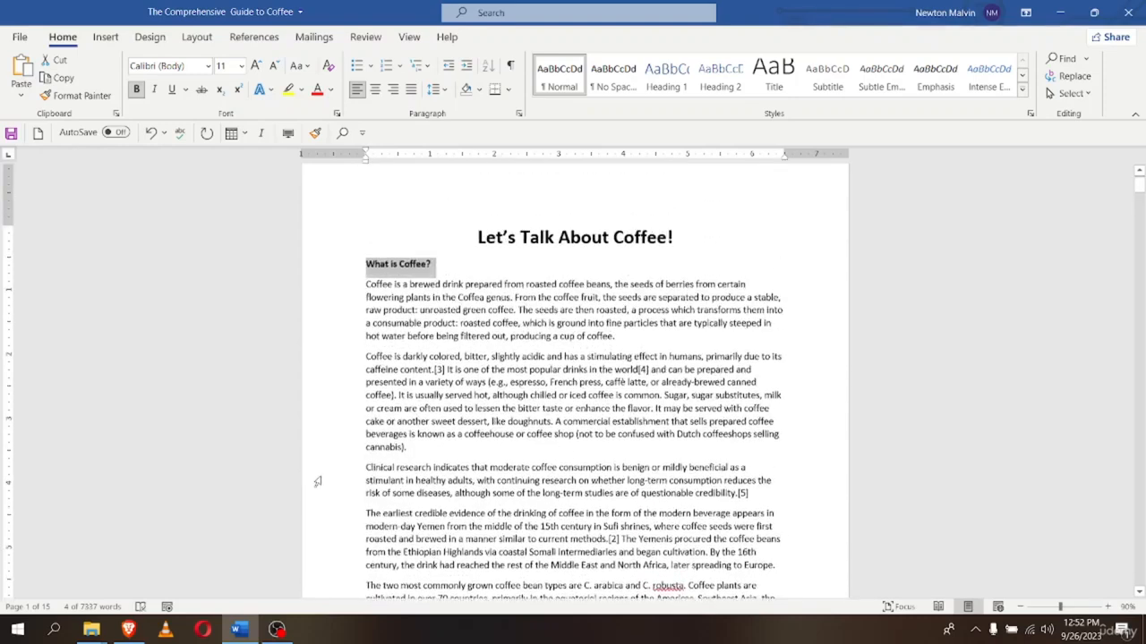
pyautogui.click(241, 65)
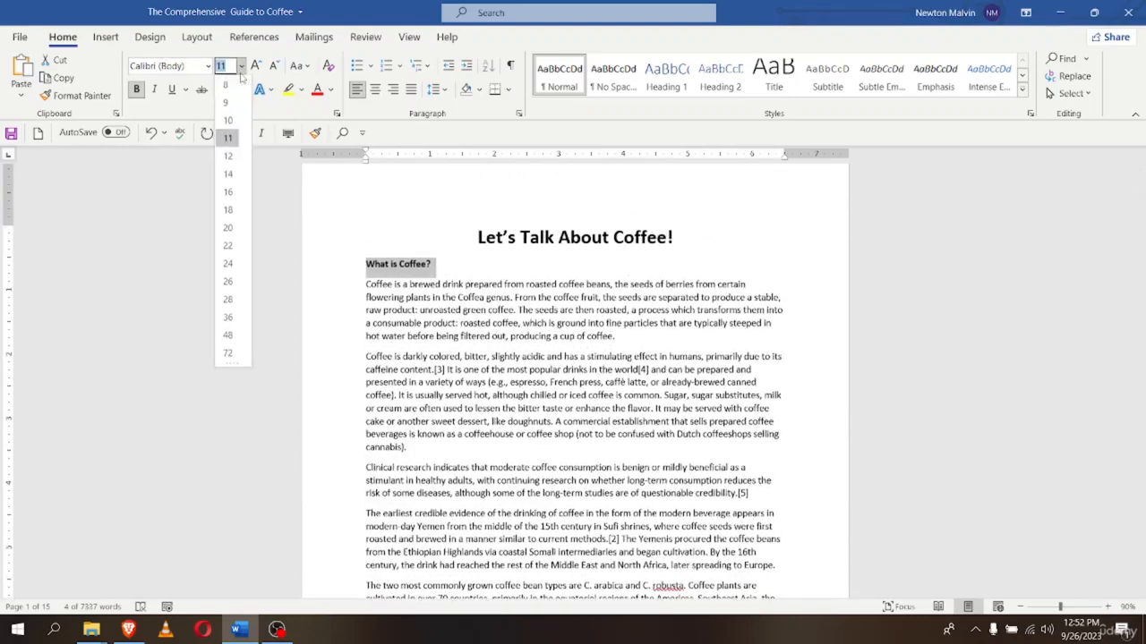
pyautogui.scroll(-4, 232, 179)
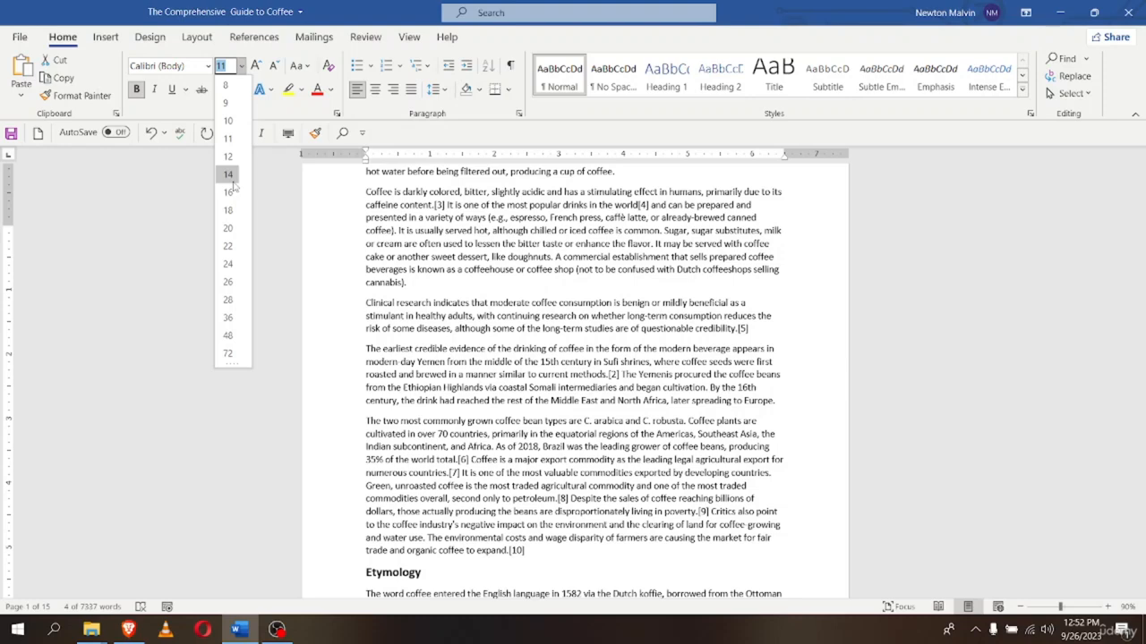
pyautogui.click(228, 191)
pyautogui.scroll(3, 302, 333)
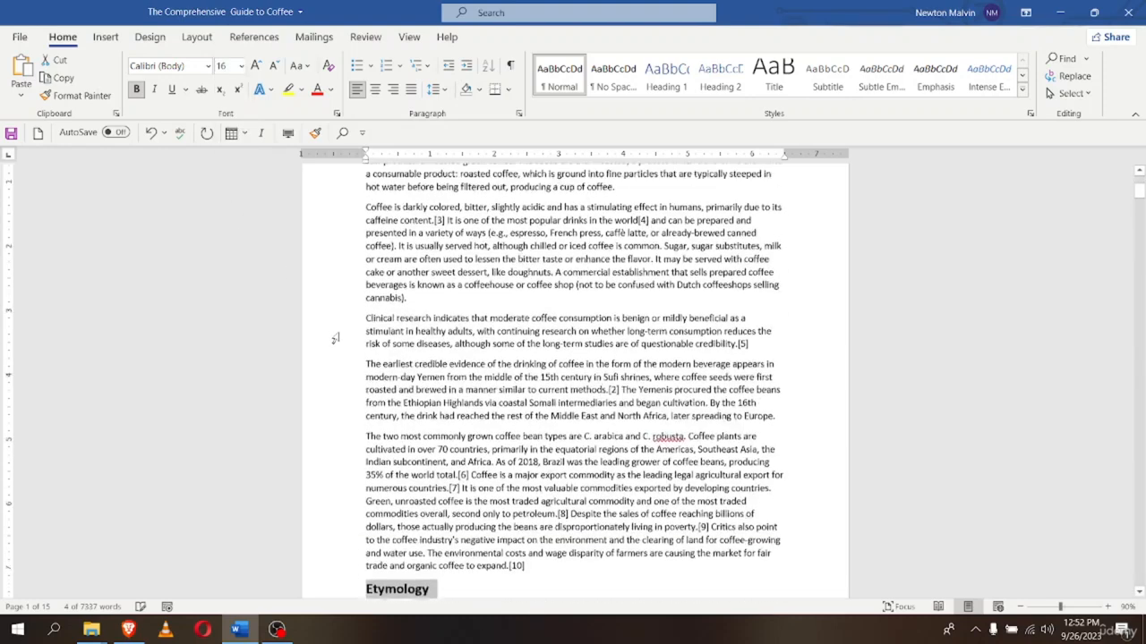
pyautogui.scroll(-6, 332, 353)
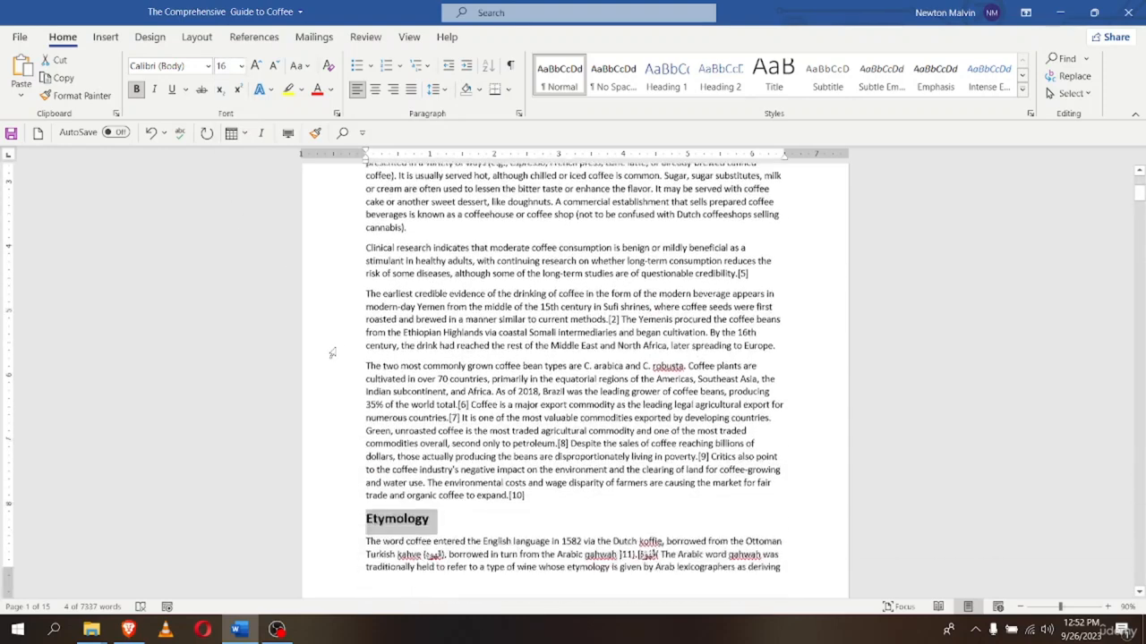
pyautogui.scroll(4, 332, 354)
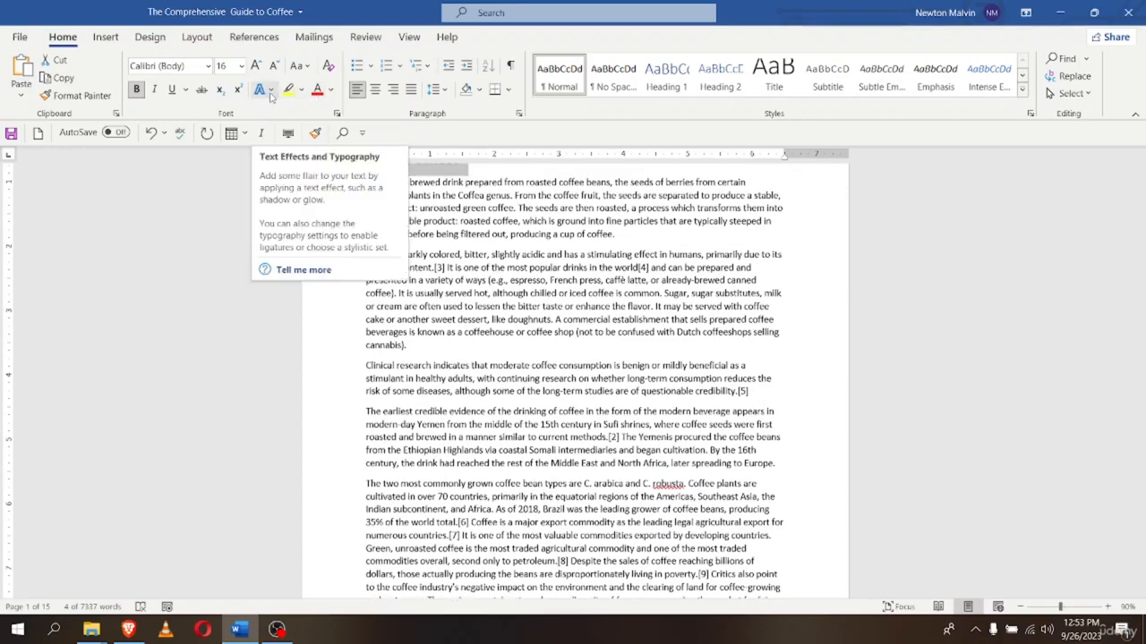
# Apply a red text outline to the 'What is Coffee?' heading via Text Effects
pyautogui.click(270, 94)
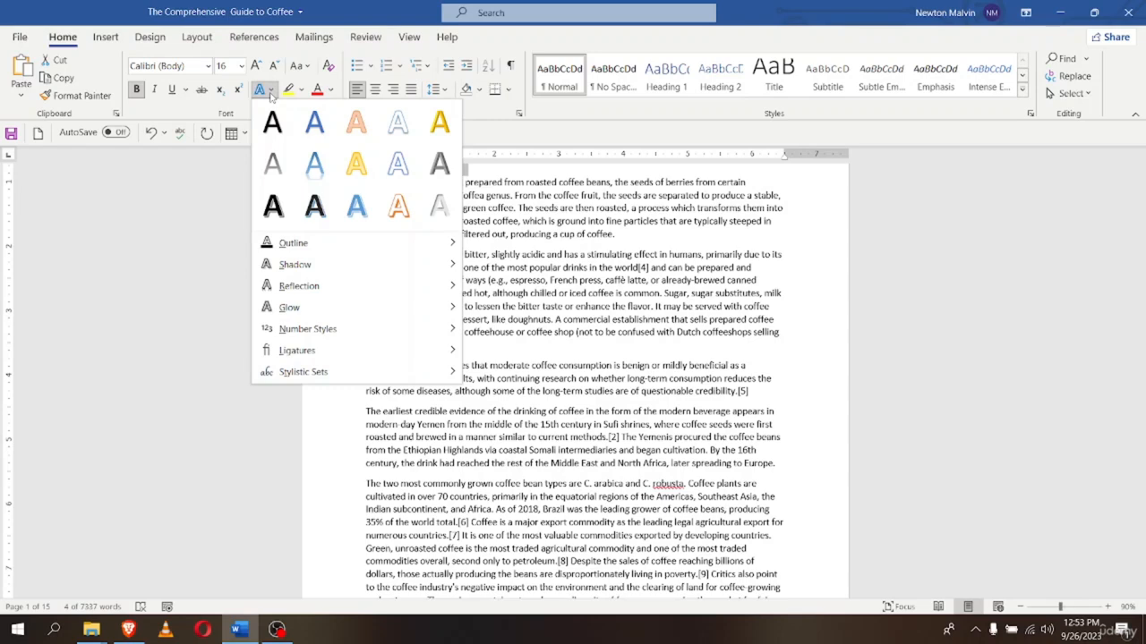
pyautogui.moveTo(436, 244)
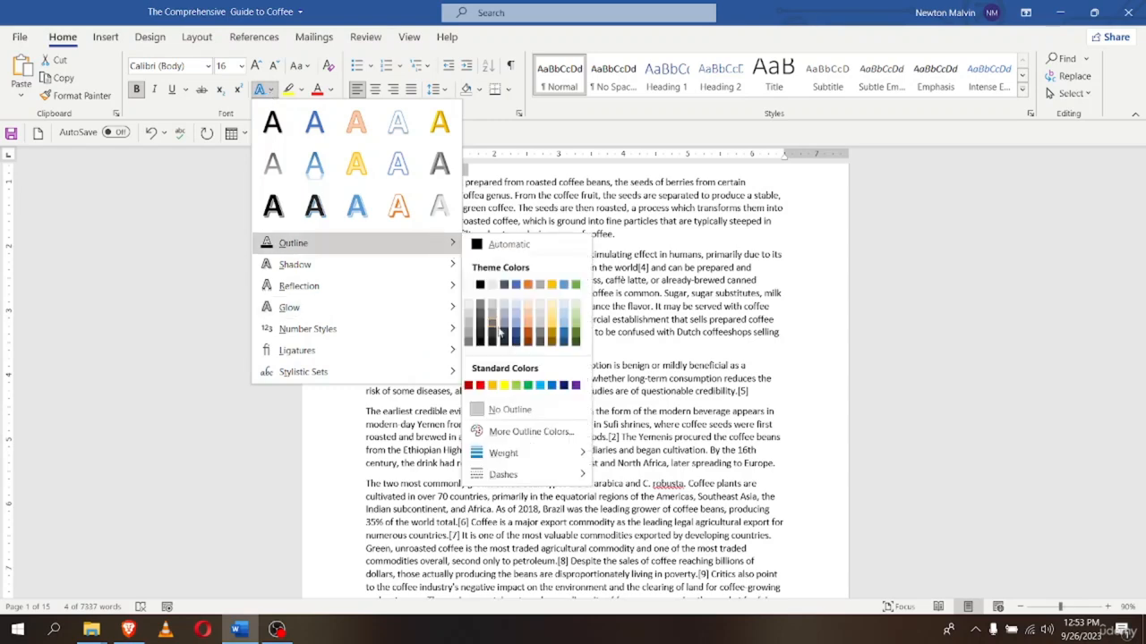
pyautogui.click(479, 386)
pyautogui.scroll(-3, 299, 453)
pyautogui.scroll(6, 299, 452)
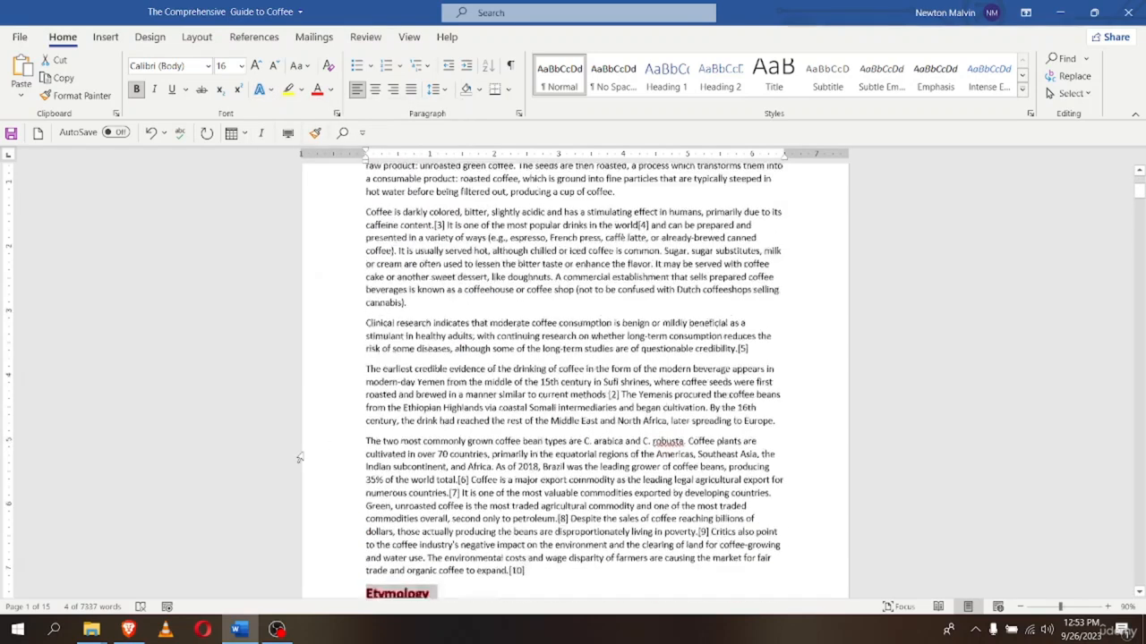
# Deselect to check the outline, then reselect the whole 'What is Coffee?' heading
pyautogui.click(342, 318)
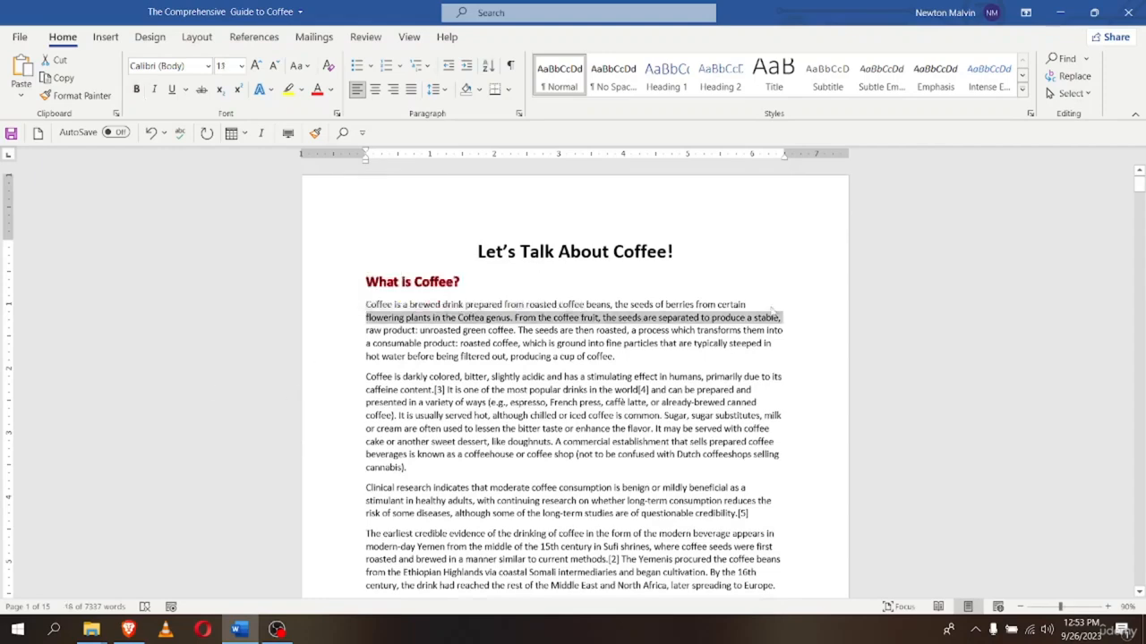
pyautogui.click(796, 284)
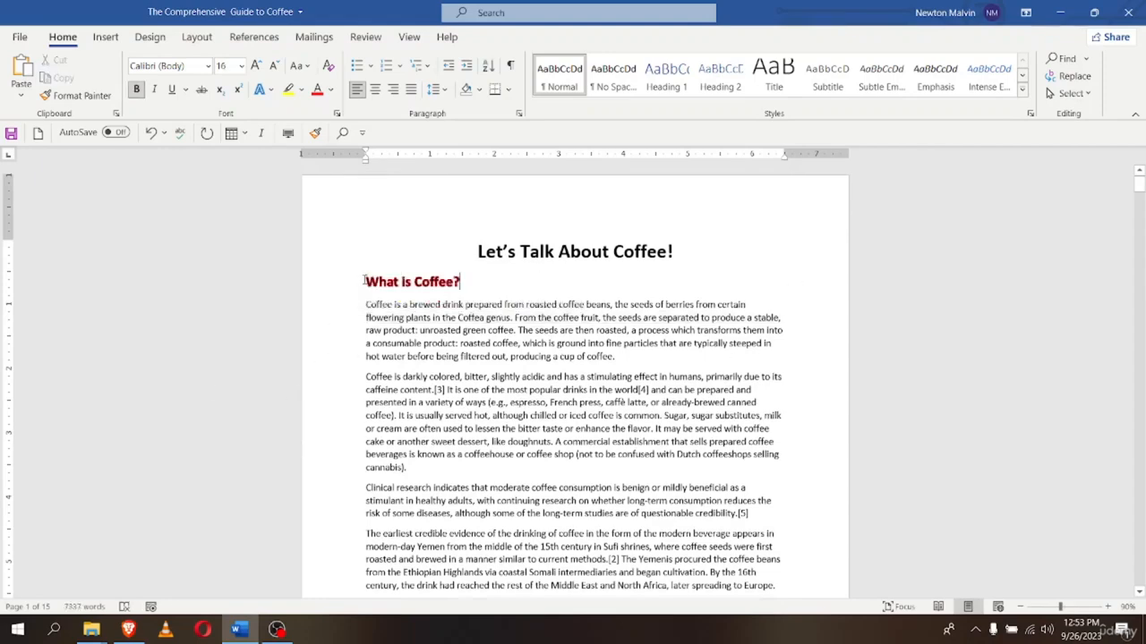
pyautogui.scroll(-5, 364, 281)
pyautogui.scroll(2, 366, 434)
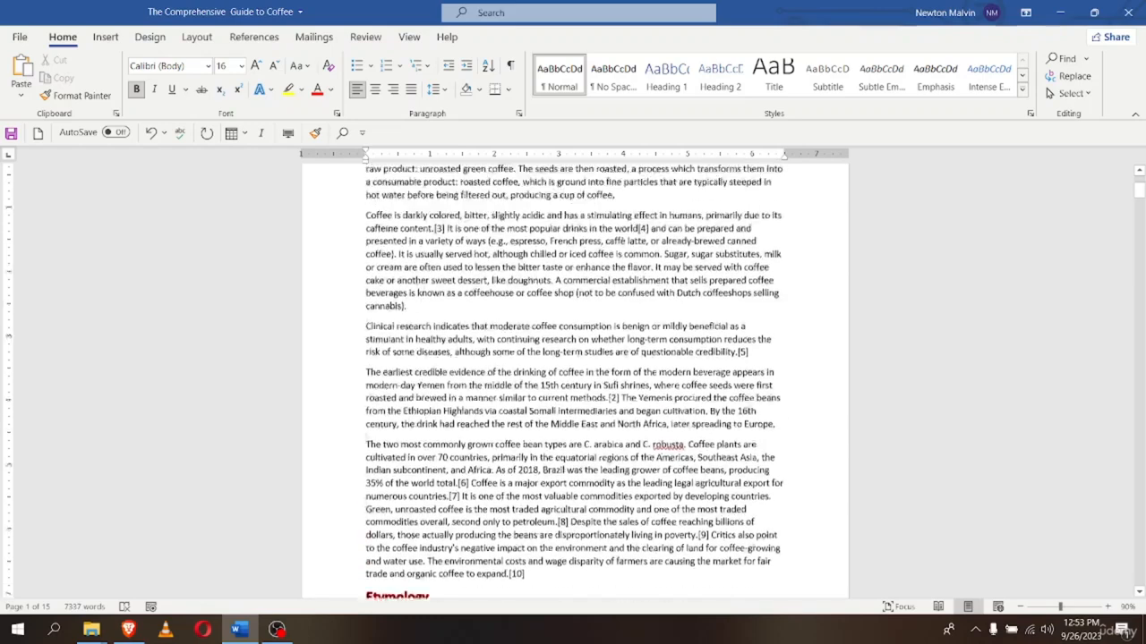
pyautogui.scroll(3, 321, 394)
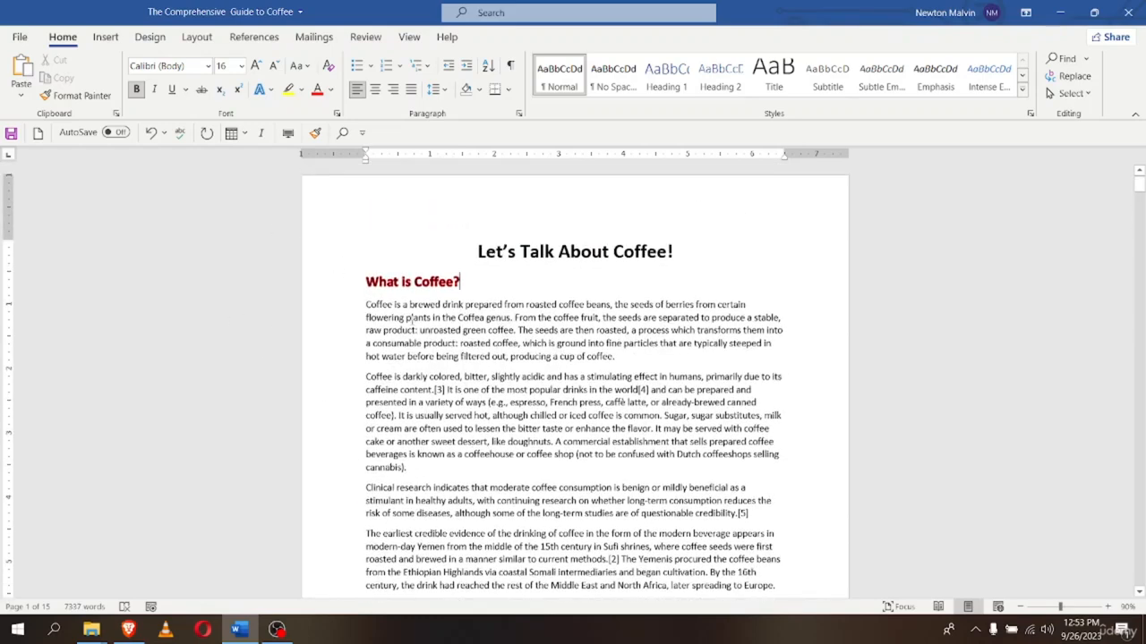
pyautogui.click(339, 285)
# Add 'Etymology' to the selection and set both headings to 12 pt
pyautogui.scroll(-4, 310, 396)
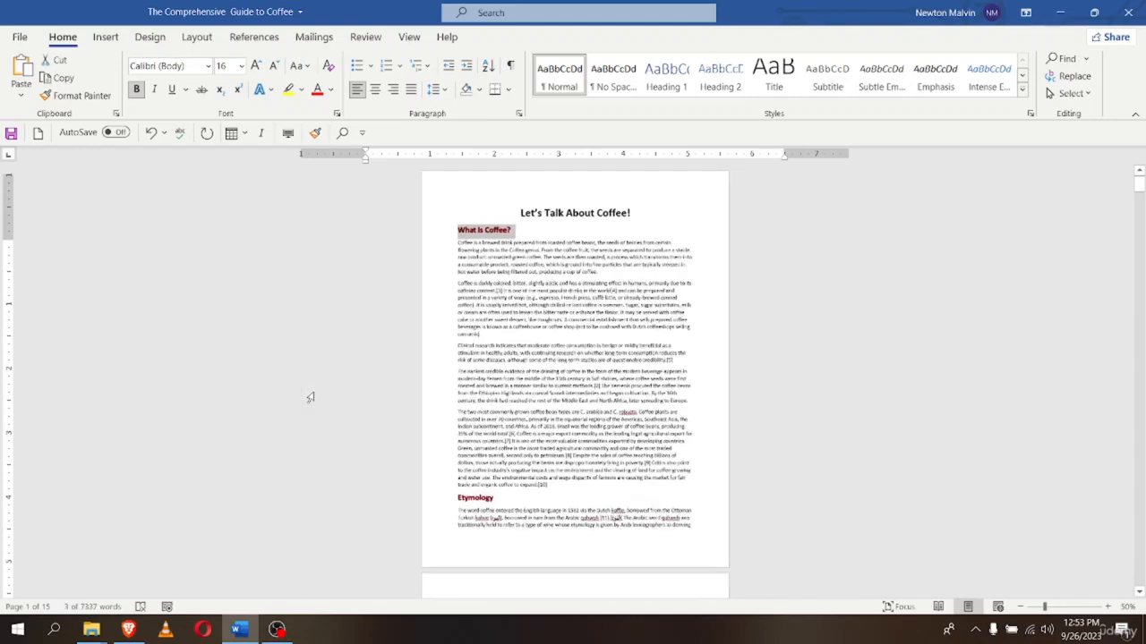
pyautogui.keyDown('ctrl'); pyautogui.click(439, 497); pyautogui.keyUp('ctrl')
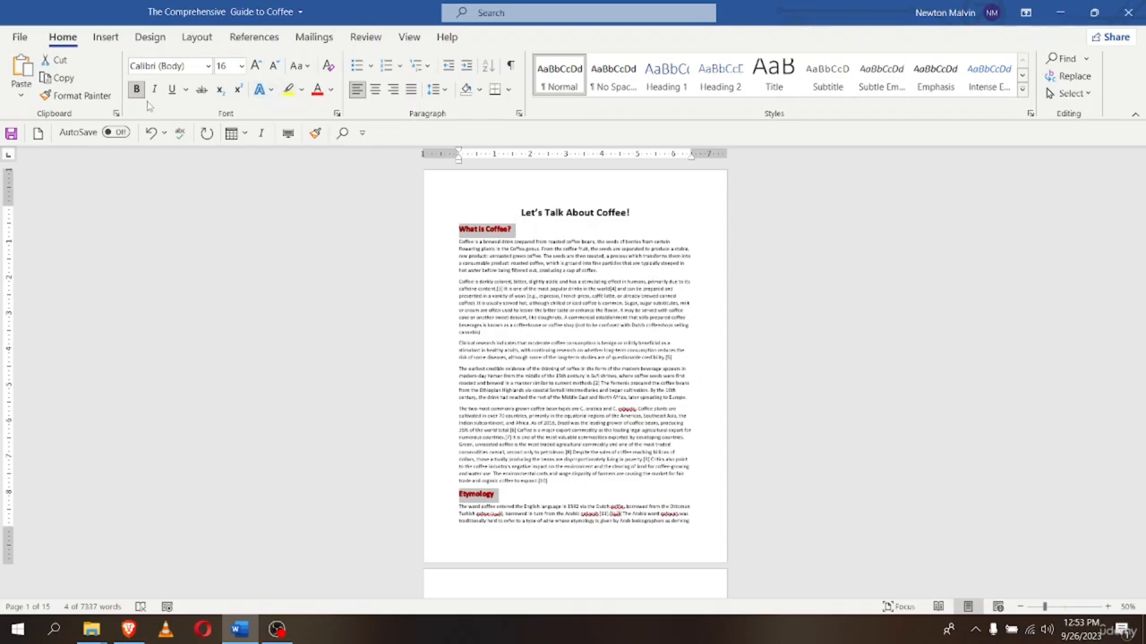
pyautogui.click(240, 65)
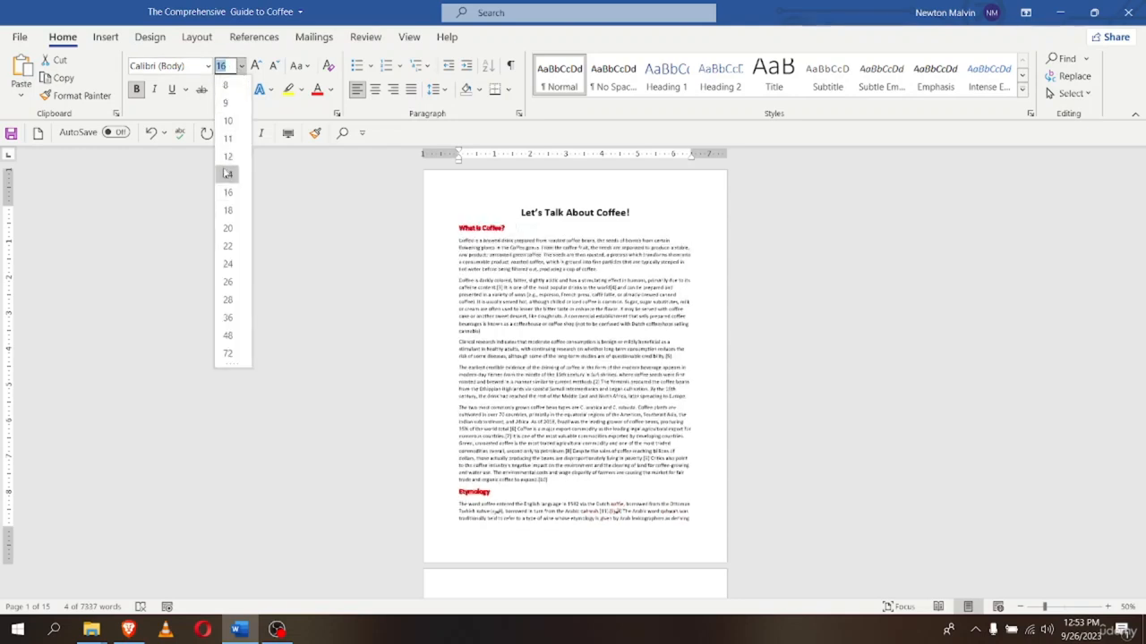
pyautogui.click(227, 156)
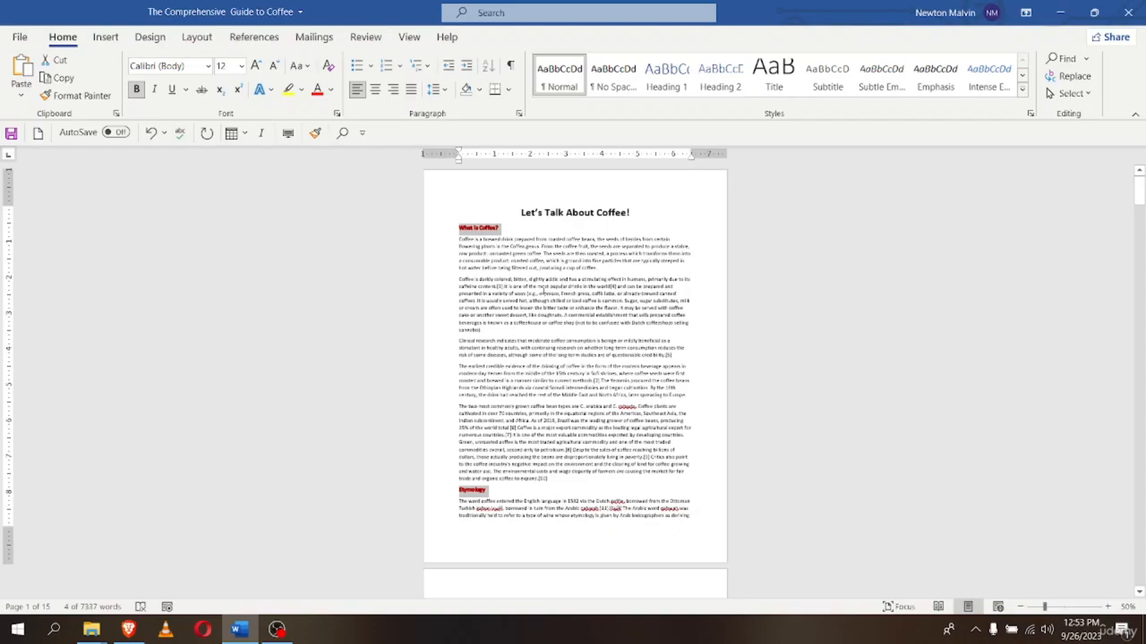
pyautogui.scroll(1, 543, 291)
pyautogui.scroll(2, 538, 304)
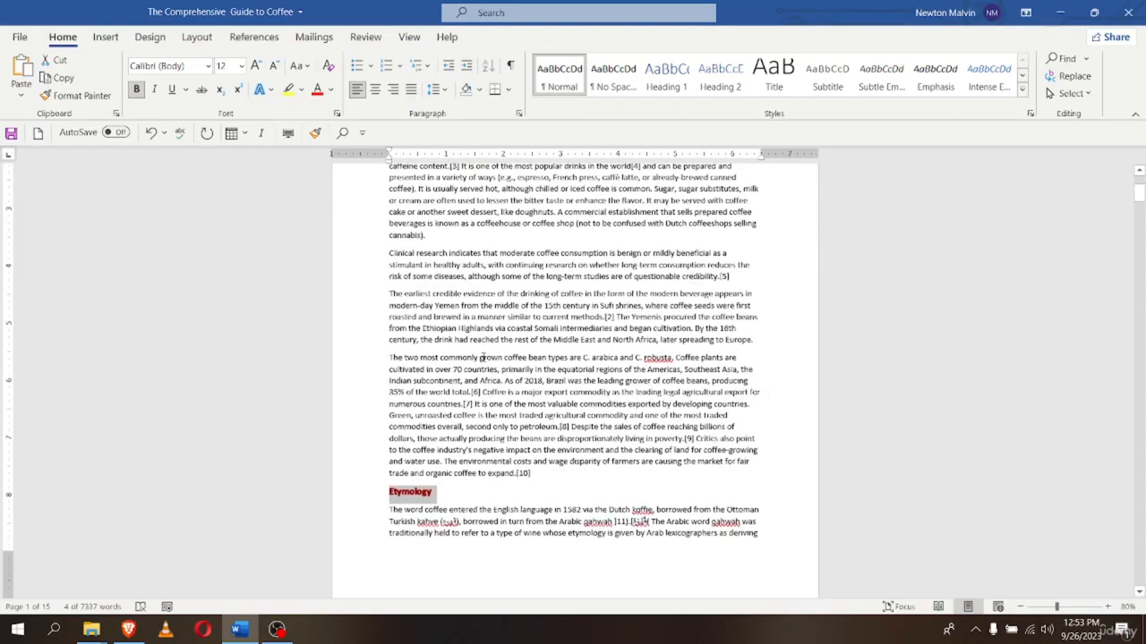
pyautogui.scroll(3, 481, 357)
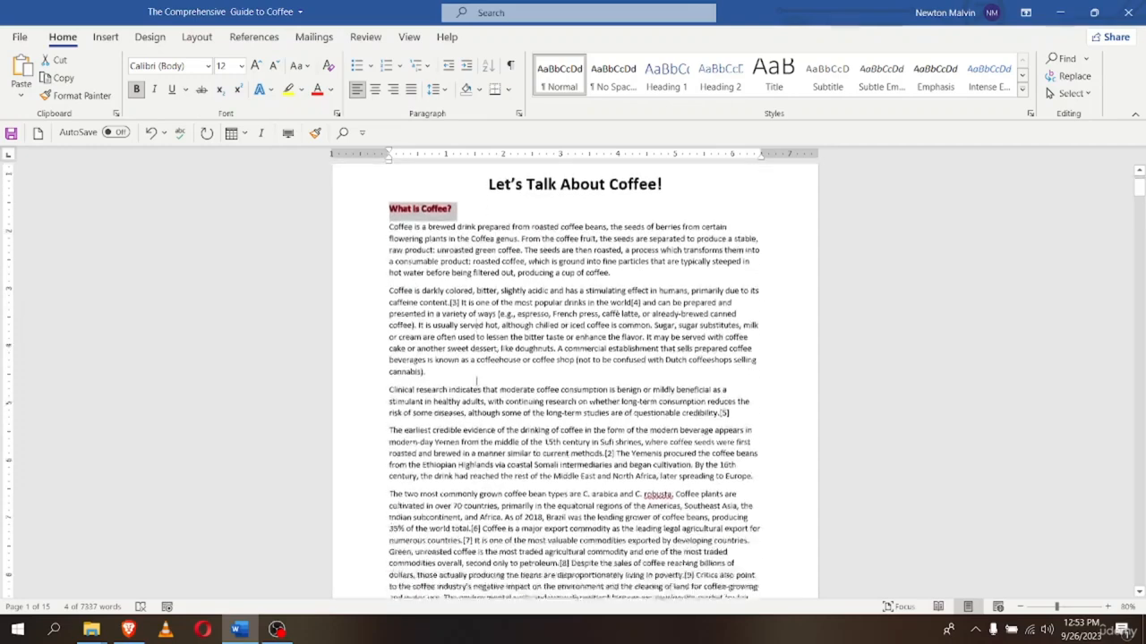
# Select a line of the second paragraph, then clear the selection
pyautogui.scroll(-1, 477, 380)
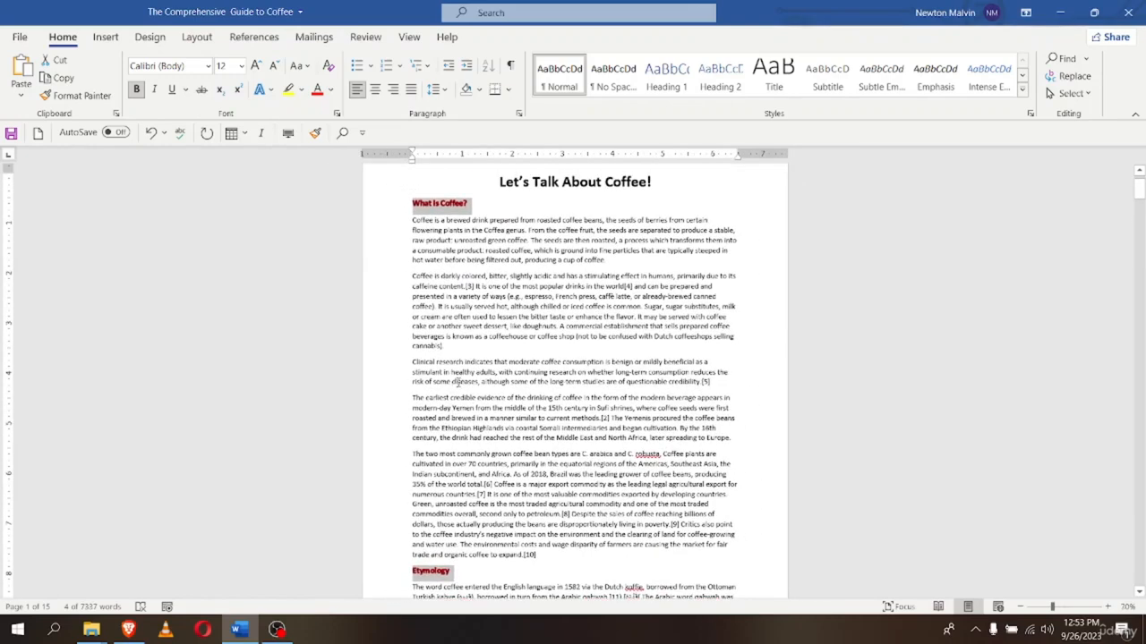
pyautogui.scroll(-1, 459, 382)
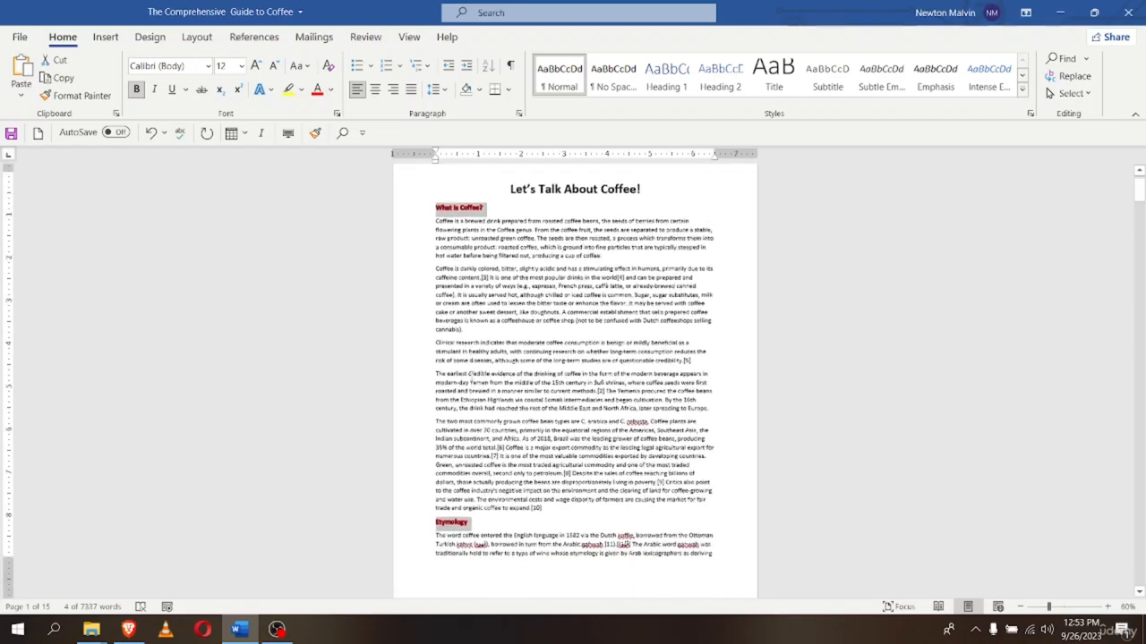
pyautogui.click(414, 324)
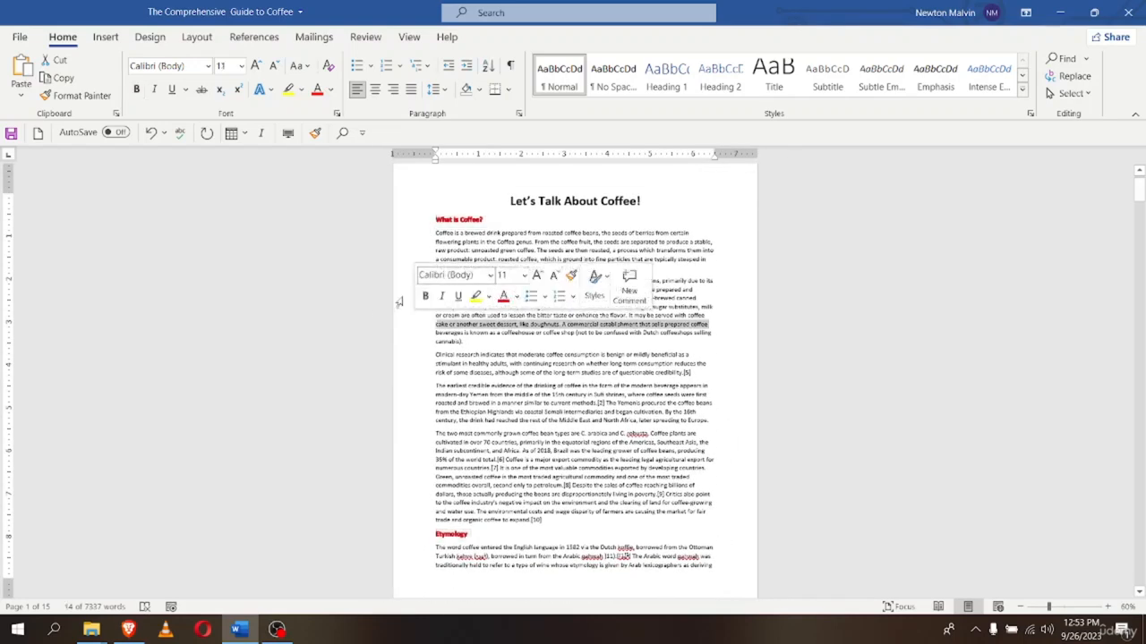
pyautogui.click(474, 206)
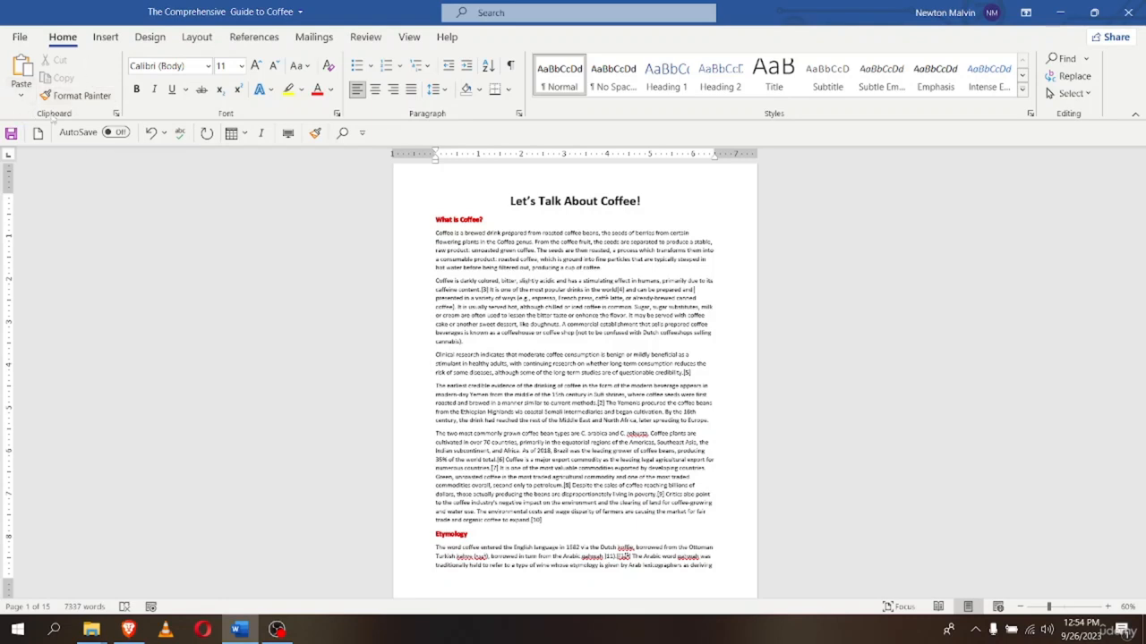
# Show the Clipboard task pane and select the 'What is Coffee?' heading with its first paragraph
pyautogui.click(116, 114)
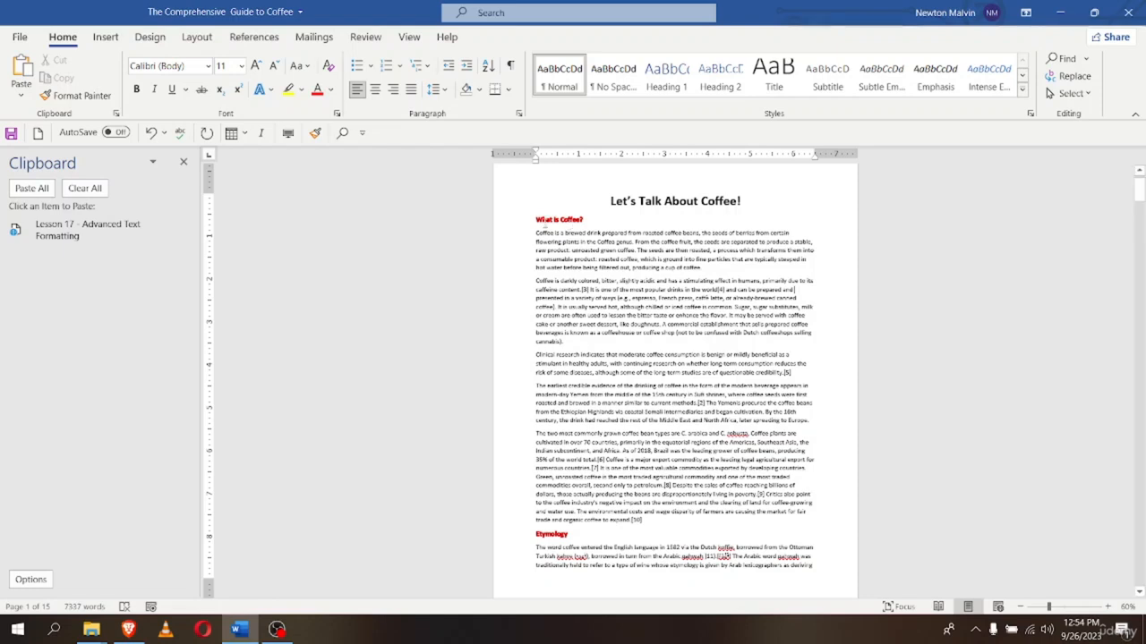
pyautogui.moveTo(537, 222); pyautogui.dragTo(703, 268)
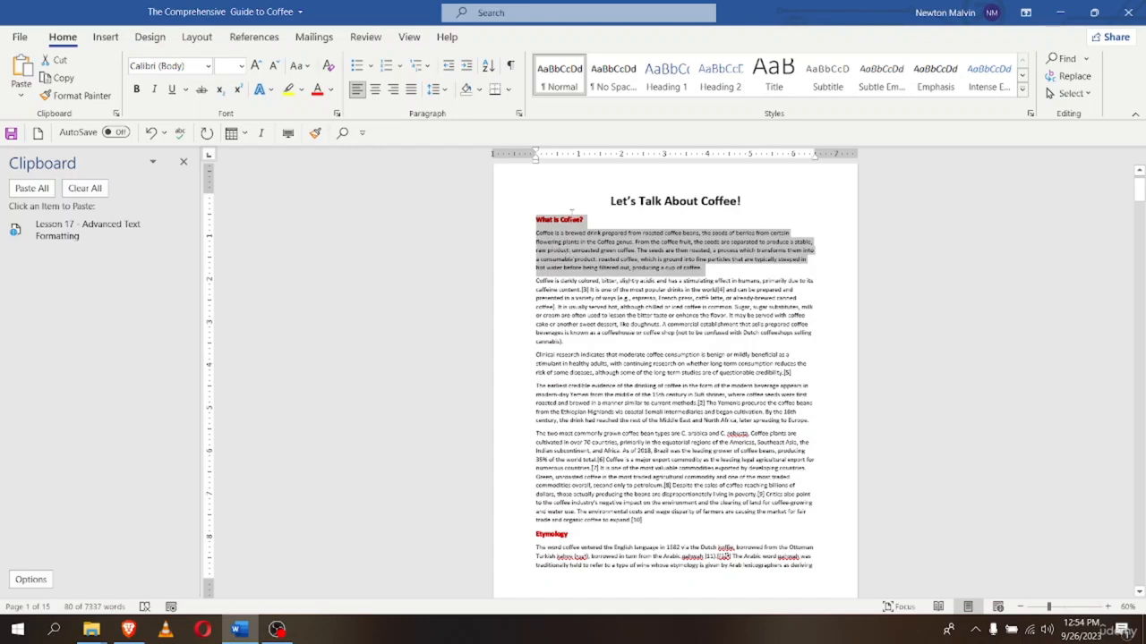
# Cut the selected 'What is Coffee?' heading and paragraph to the clipboard
pyautogui.rightClick(574, 258)
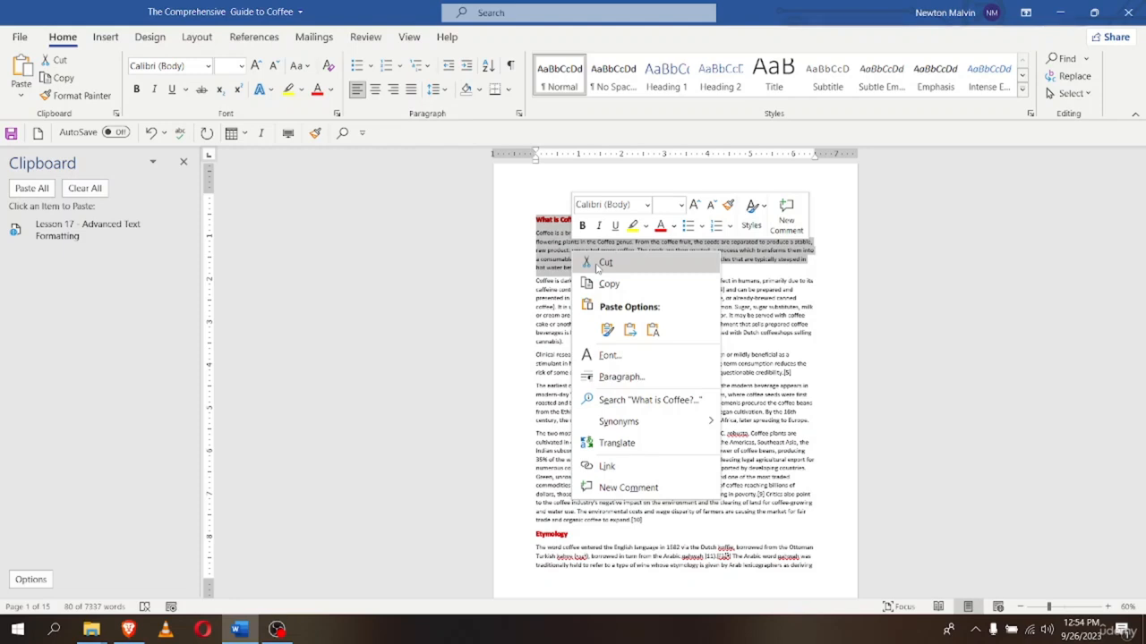
pyautogui.click(77, 236)
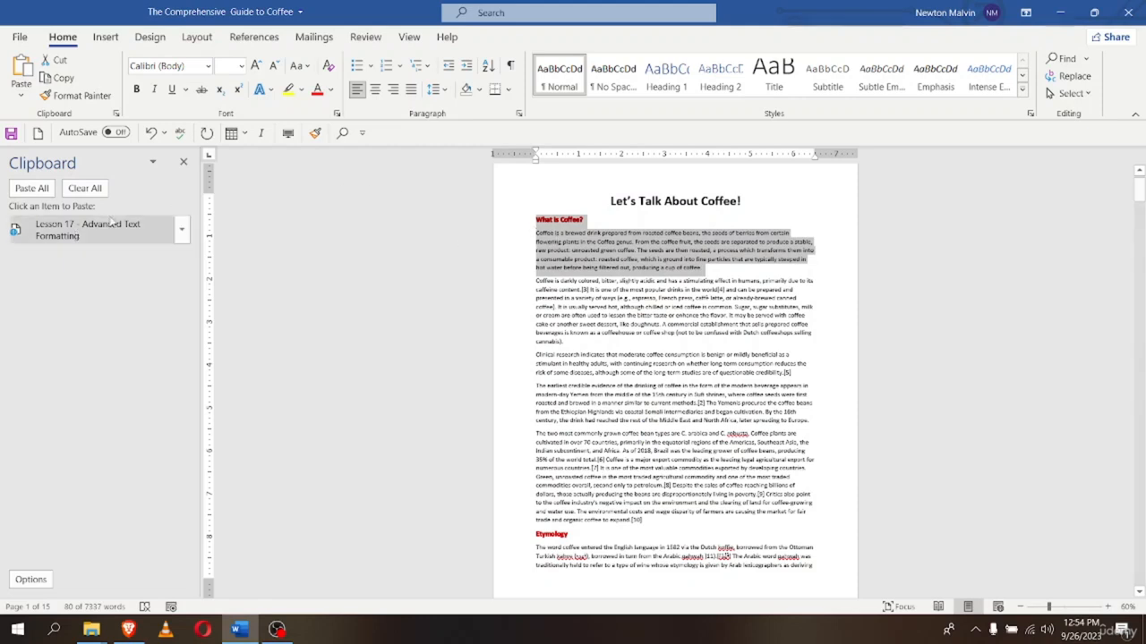
pyautogui.click(55, 68)
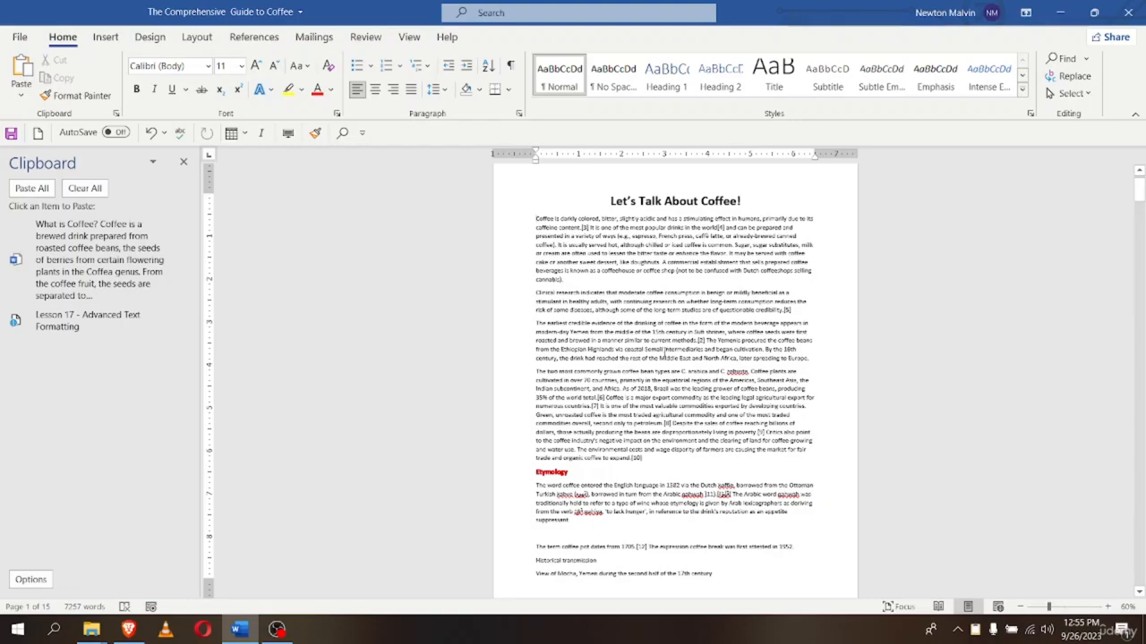
# Paste the section on a new line after 'cannabis).', then undo it and delete the blank line
pyautogui.scroll(2, 663, 349)
pyautogui.keyDown('ctrl'); pyautogui.scroll(4, 664, 351); pyautogui.keyUp('ctrl')
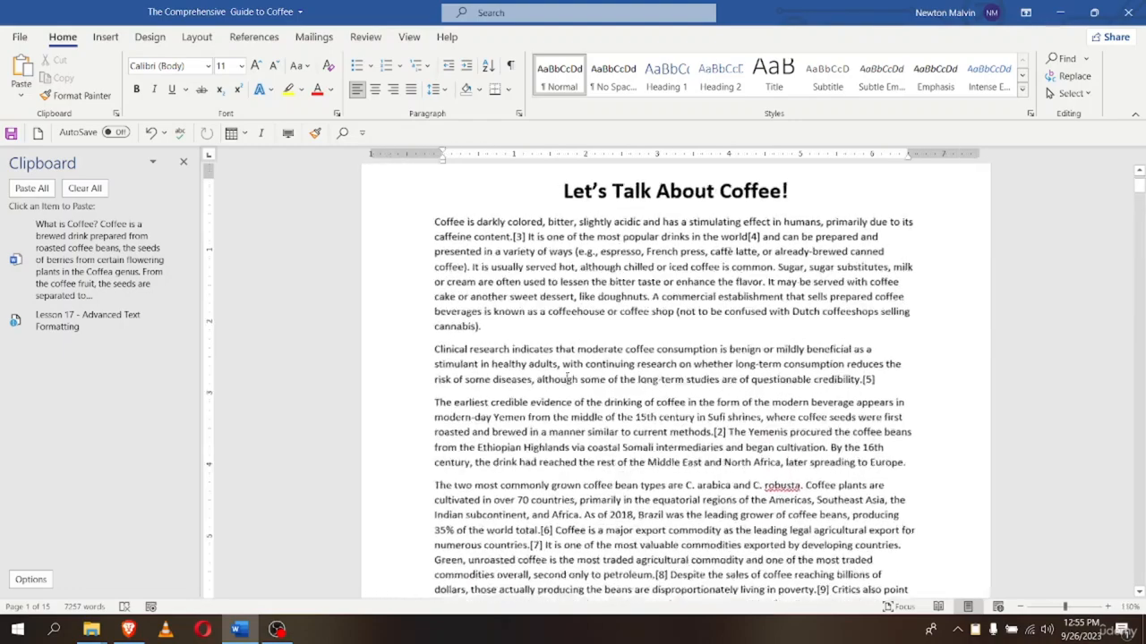
pyautogui.click(455, 350)
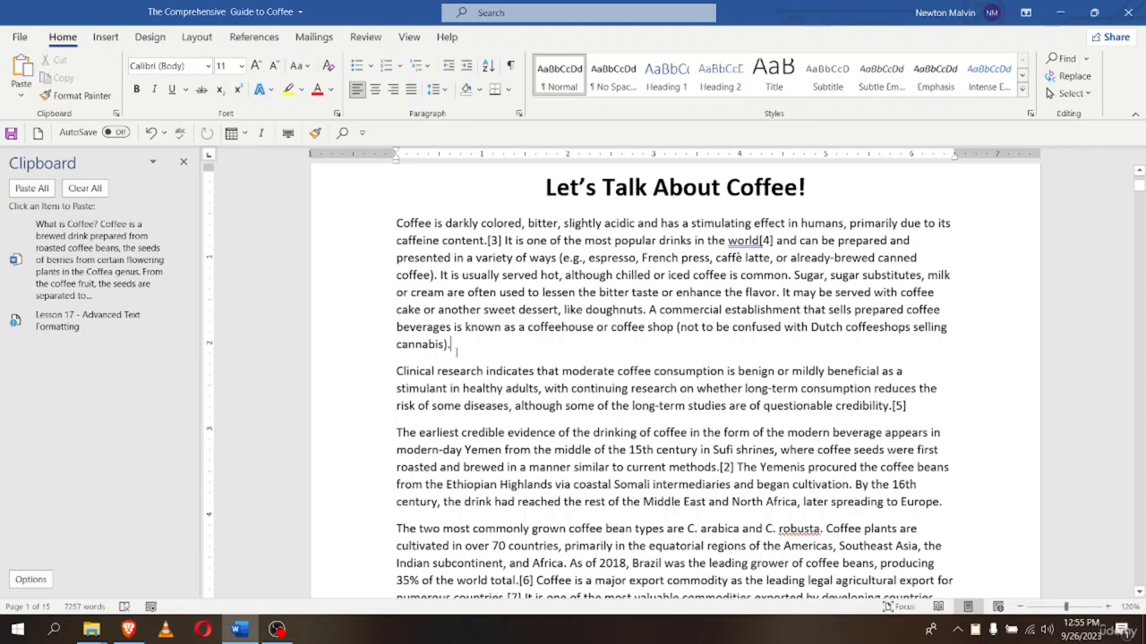
pyautogui.press('Return')
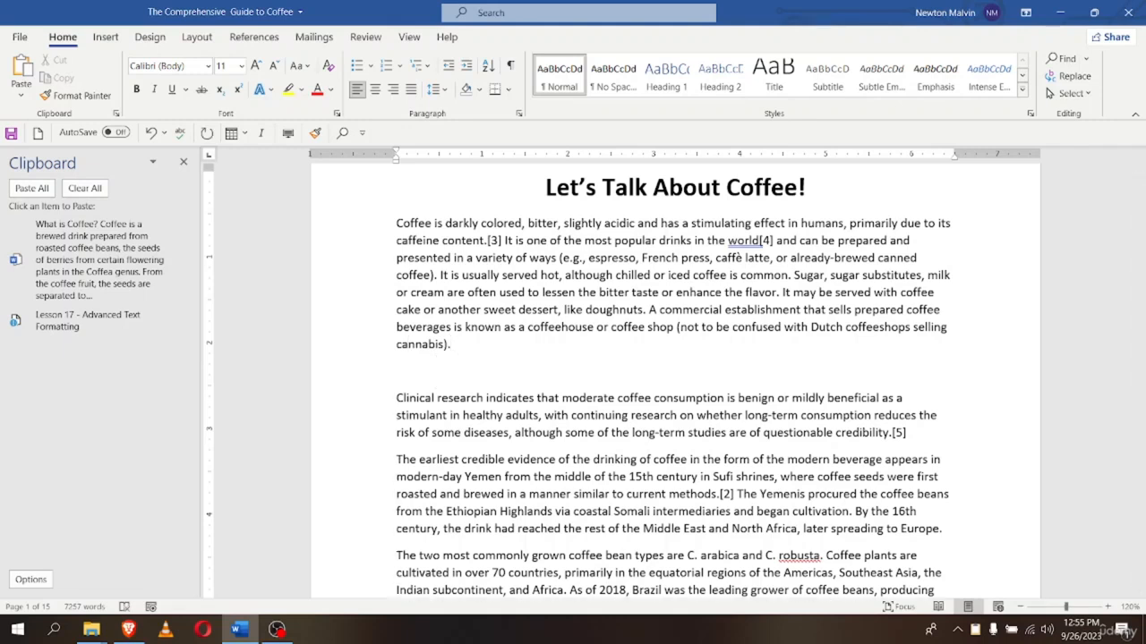
pyautogui.click(21, 98)
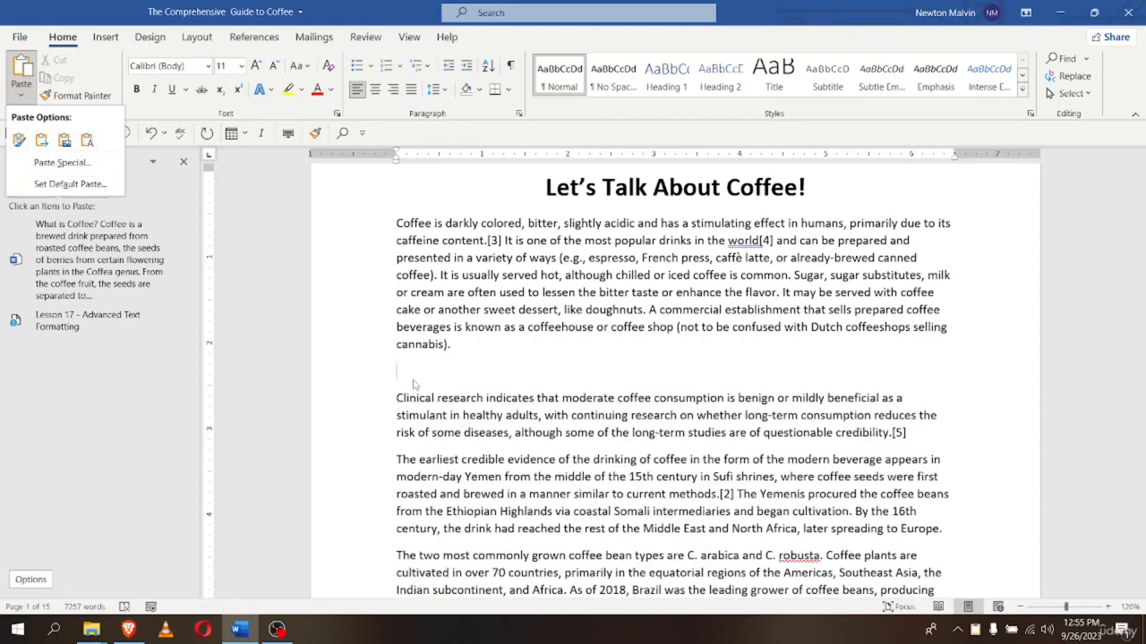
pyautogui.click(413, 369)
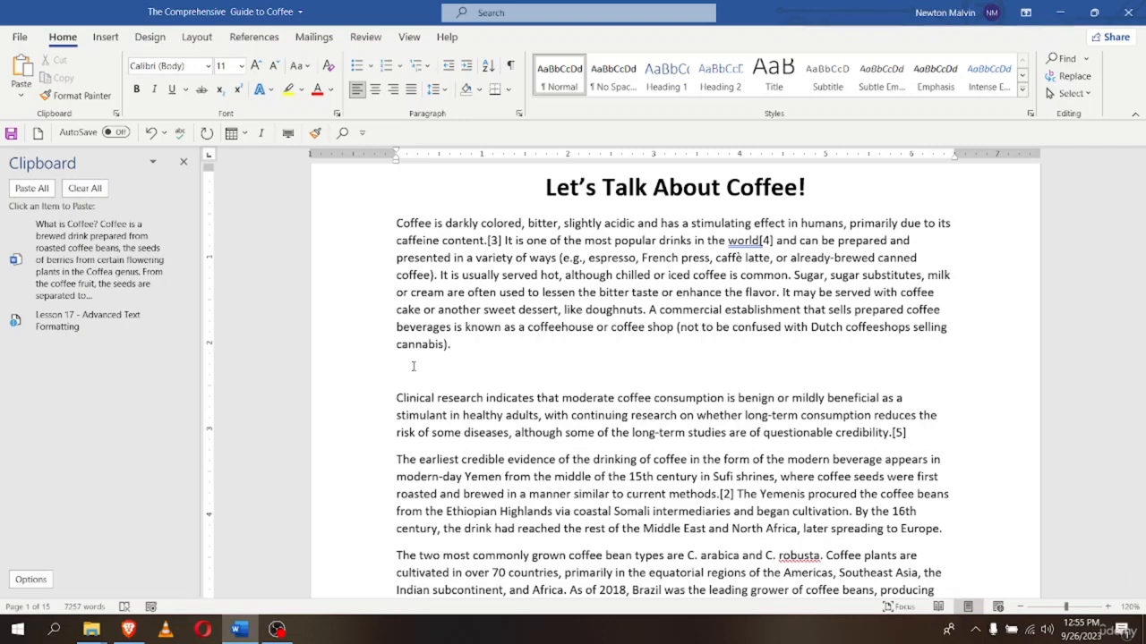
pyautogui.hotkey('ctrl', 'v')
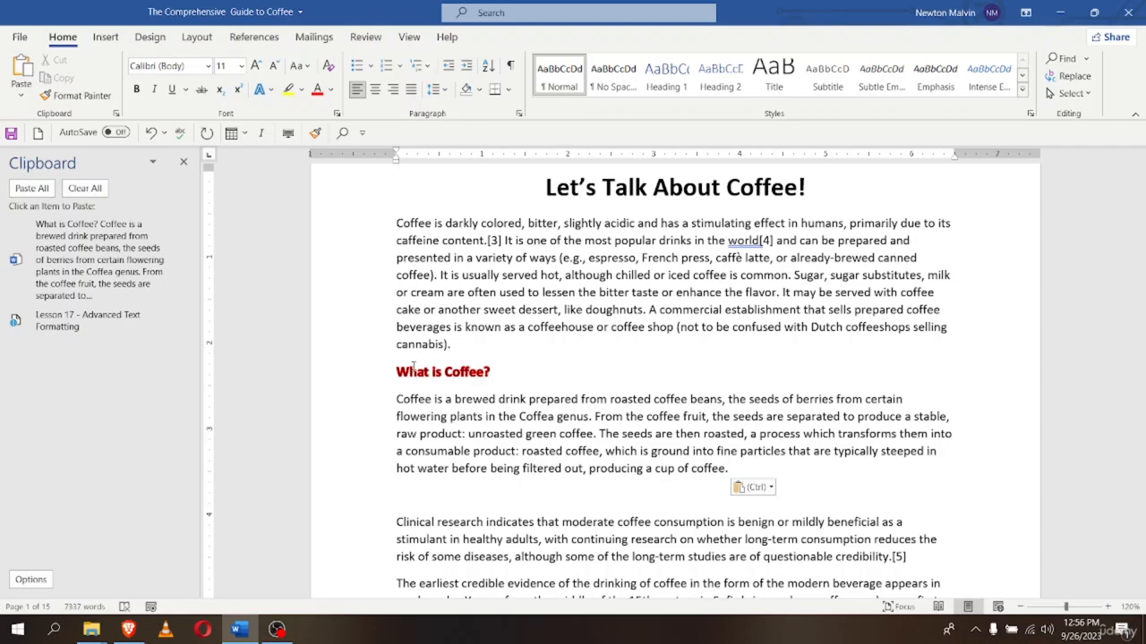
pyautogui.hotkey('ctrl', 'z')
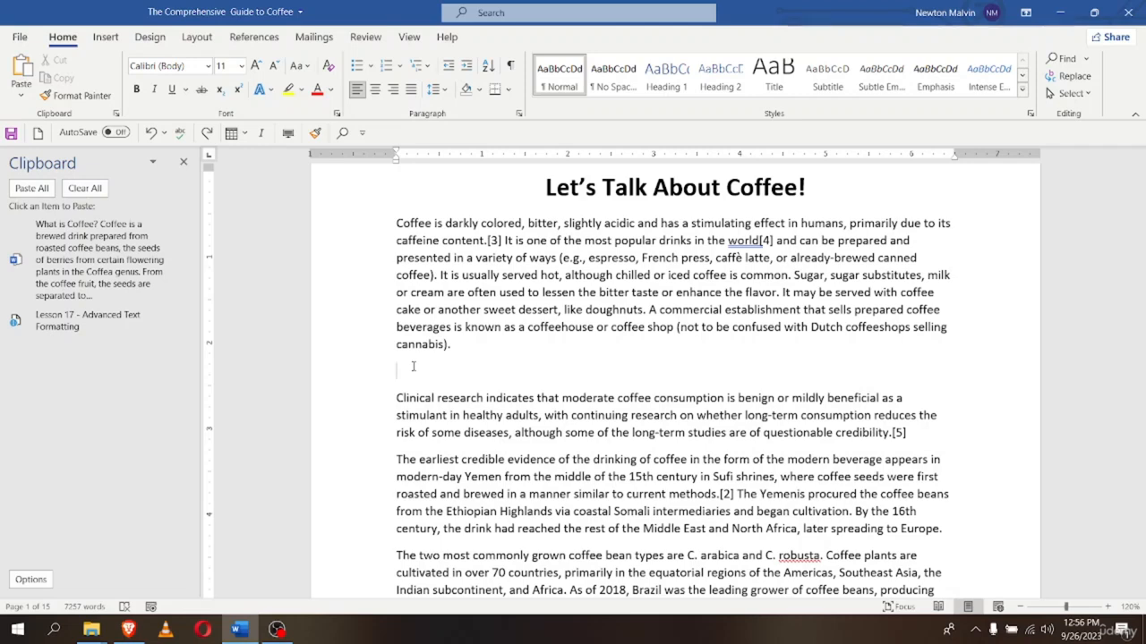
pyautogui.press('BackSpace')
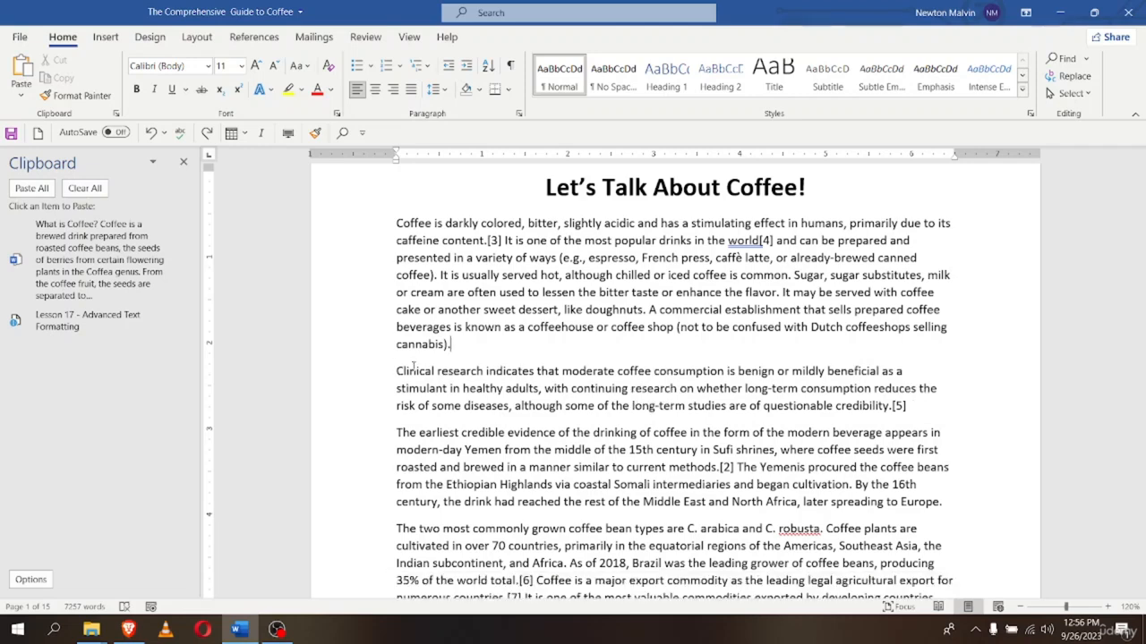
# Undo the cut so 'What is Coffee?' returns beneath the title
pyautogui.hotkey('ctrl', 'z')
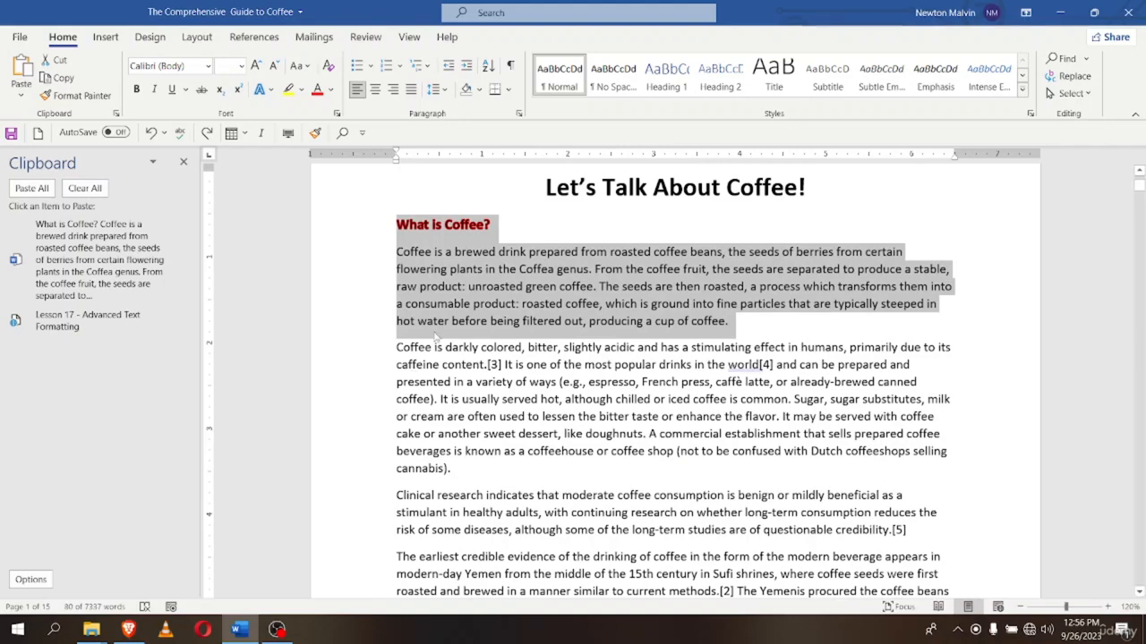
pyautogui.scroll(2, 484, 390)
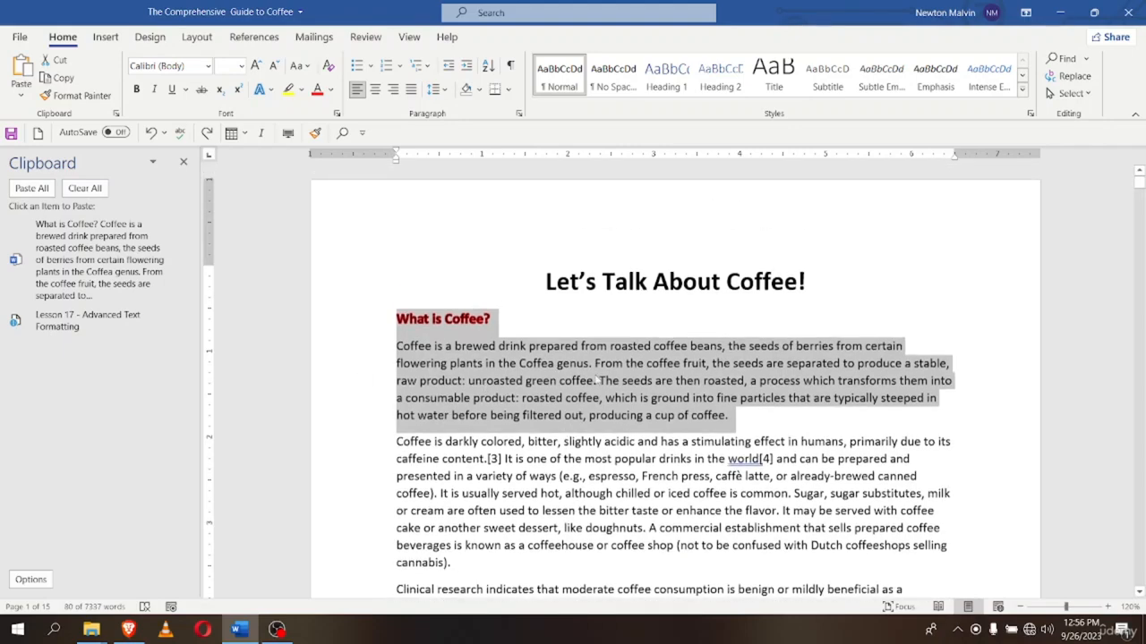
pyautogui.scroll(-6, 484, 389)
pyautogui.scroll(6, 596, 380)
pyautogui.click(266, 291)
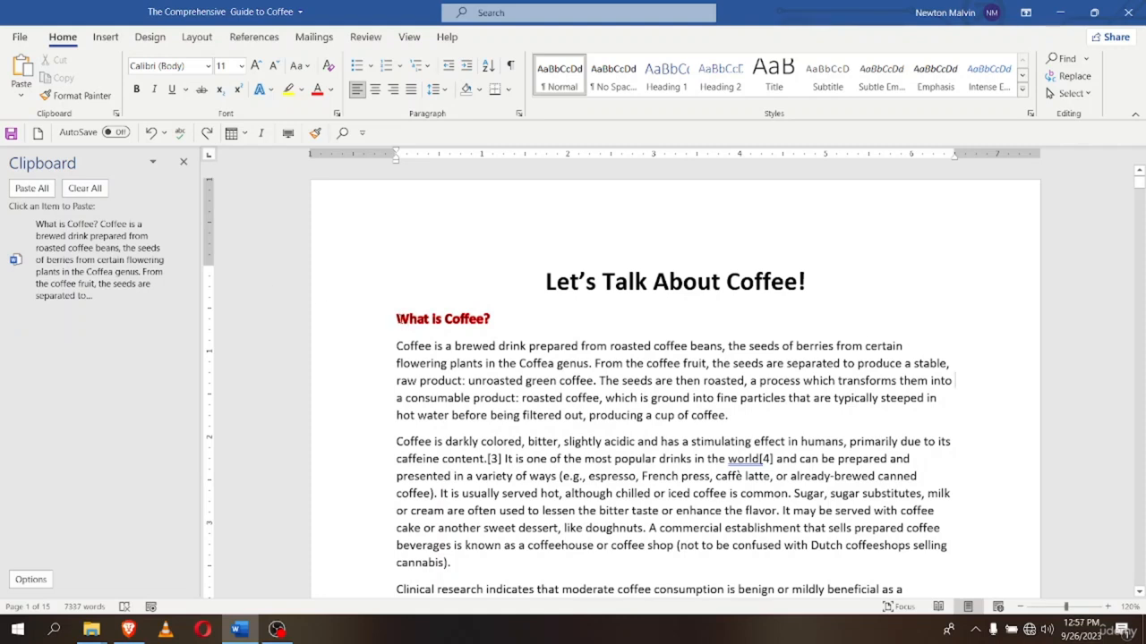
pyautogui.tripleClick(371, 335)
pyautogui.click(362, 324)
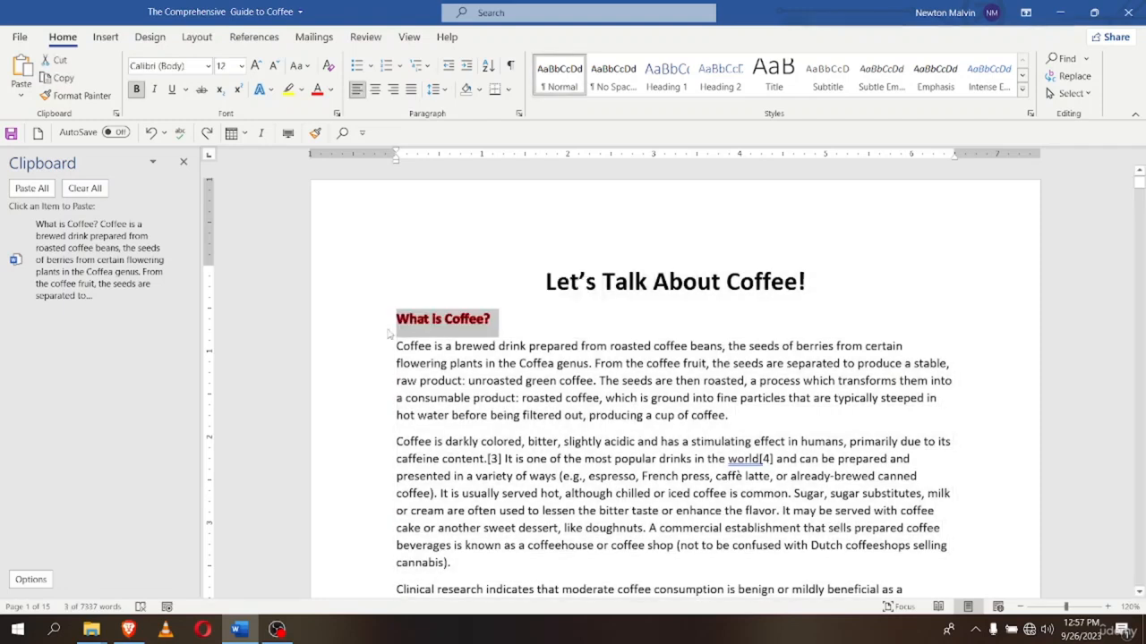
pyautogui.press('Left')
# Select the 'What is Coffee?' and 'Etymology' headings with their paragraphs
pyautogui.moveTo(361, 323); pyautogui.dragTo(584, 415)
pyautogui.hotkey('ctrl', 'c')
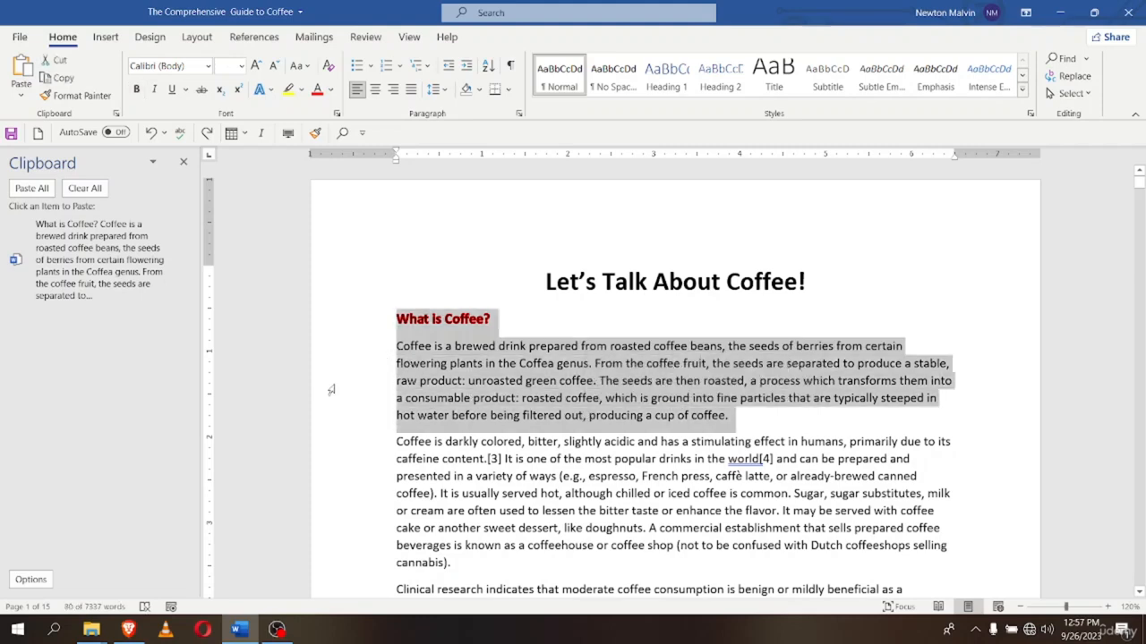
pyautogui.scroll(-1, 331, 390)
pyautogui.scroll(-4, 420, 390)
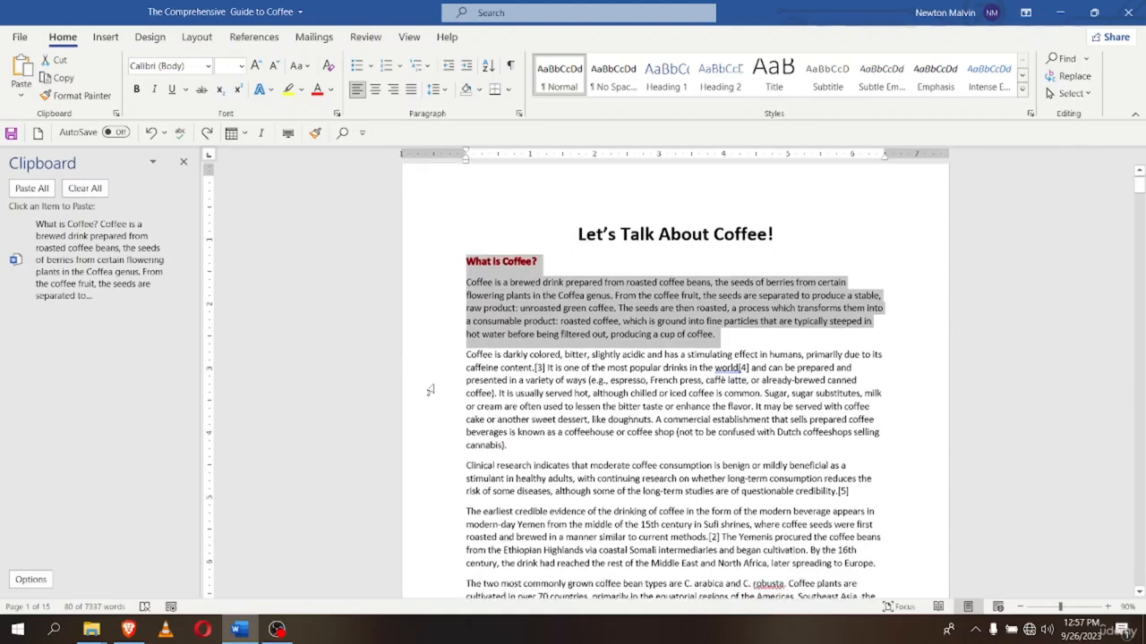
pyautogui.scroll(-3, 430, 390)
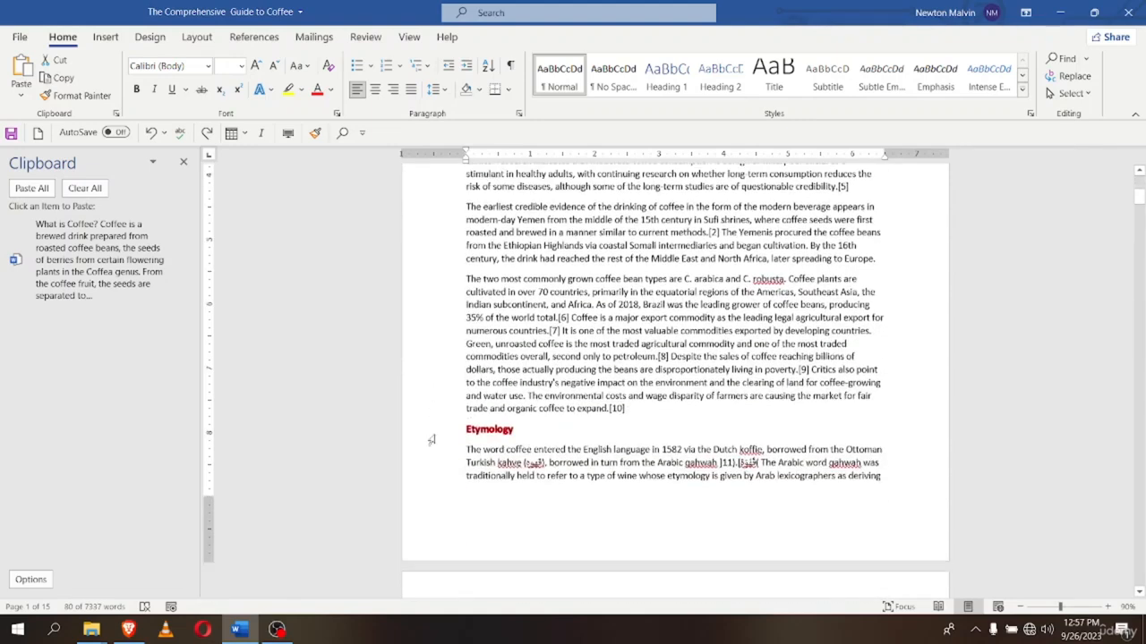
pyautogui.moveTo(431, 439); pyautogui.dragTo(666, 486)
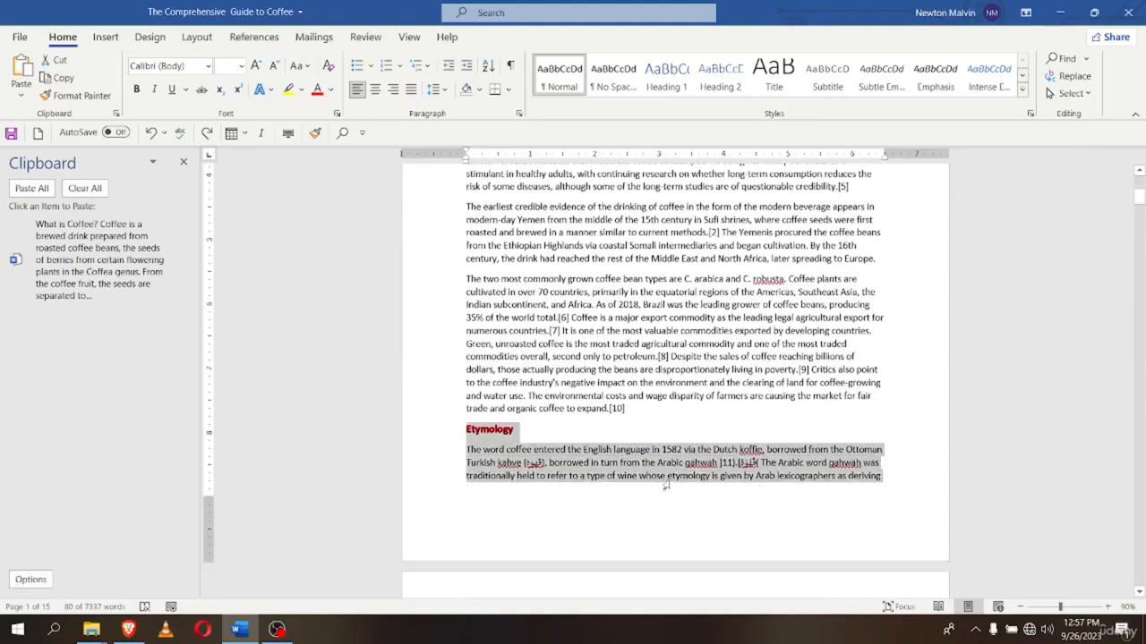
# Cut the selected 'What is Coffee?' and 'Etymology' sections to the clipboard
pyautogui.scroll(5, 400, 450)
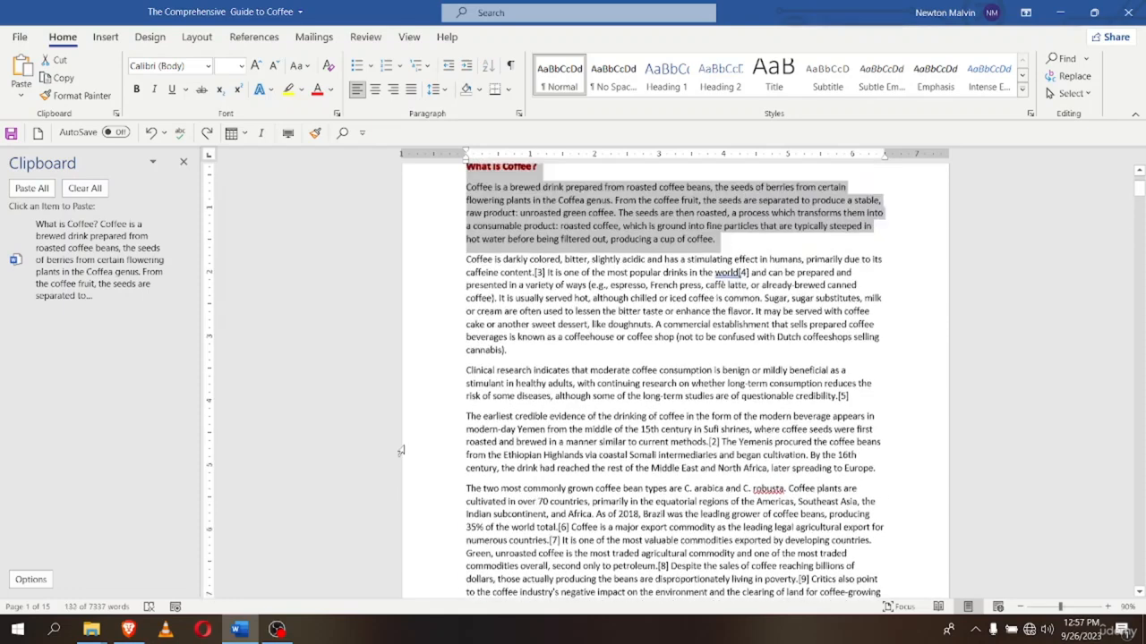
pyautogui.scroll(2, 400, 450)
pyautogui.rightClick(528, 329)
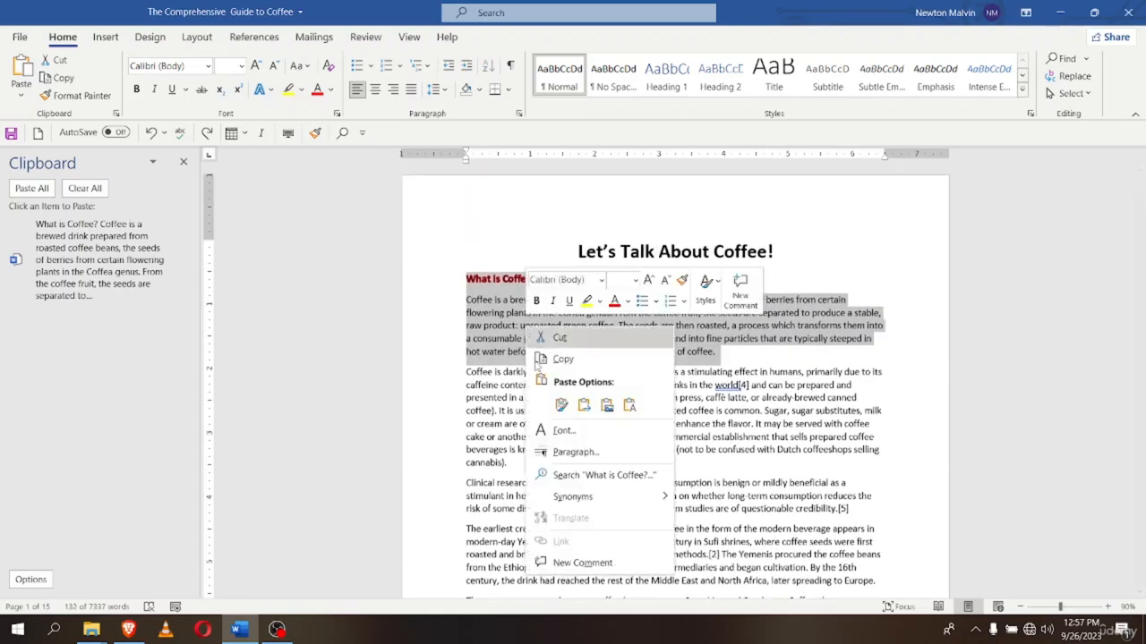
pyautogui.click(559, 338)
pyautogui.scroll(-5, 426, 359)
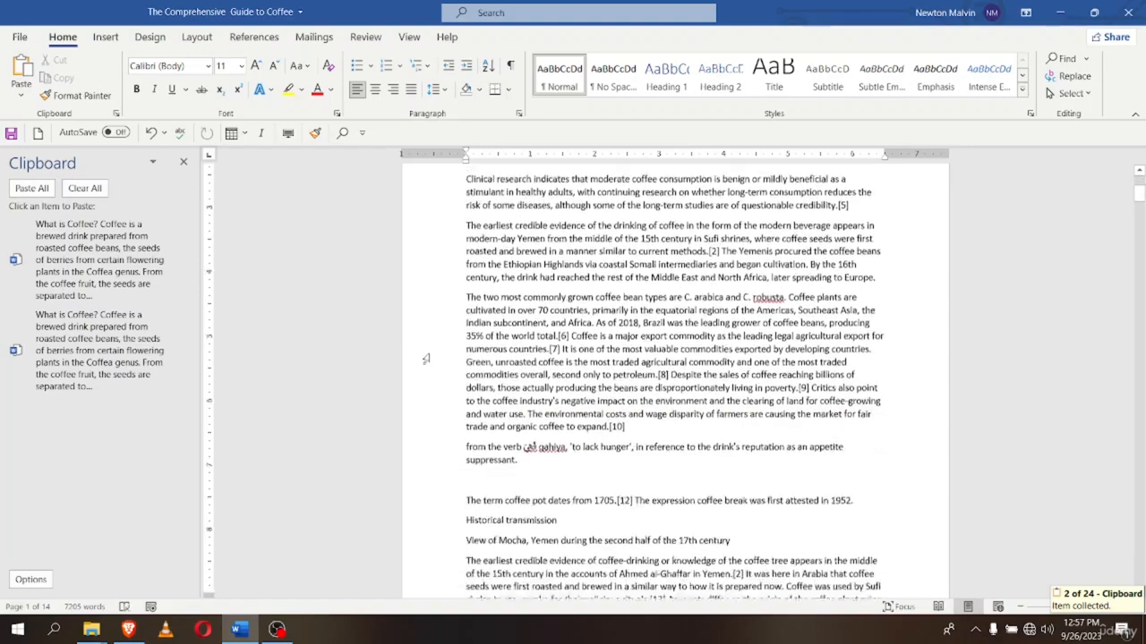
pyautogui.scroll(-8, 426, 359)
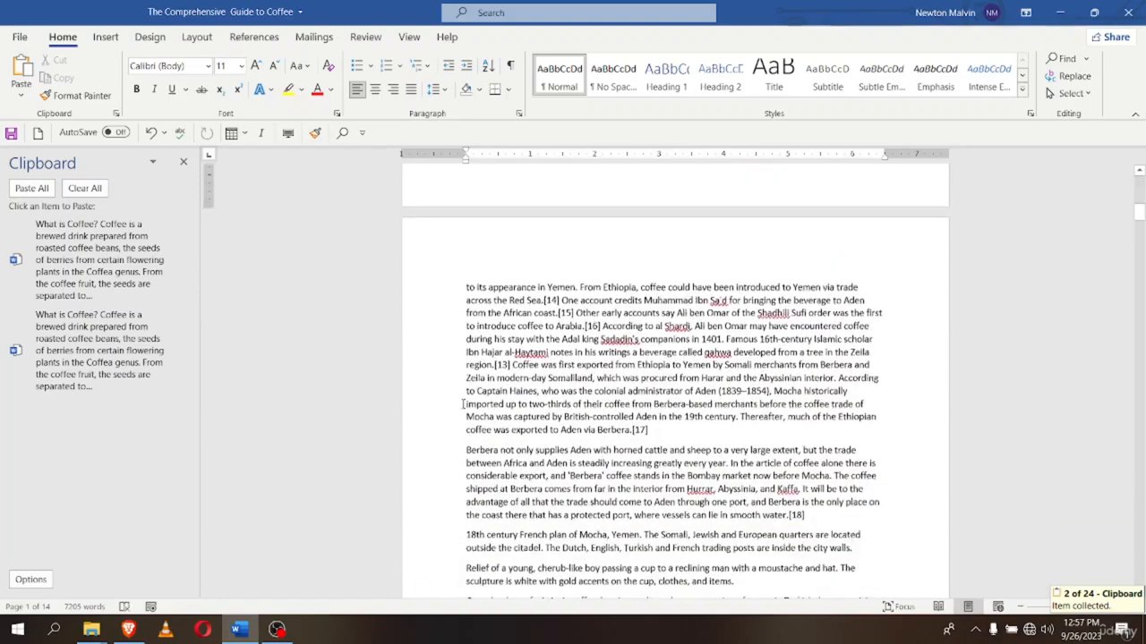
pyautogui.scroll(-4, 462, 404)
pyautogui.scroll(6, 468, 436)
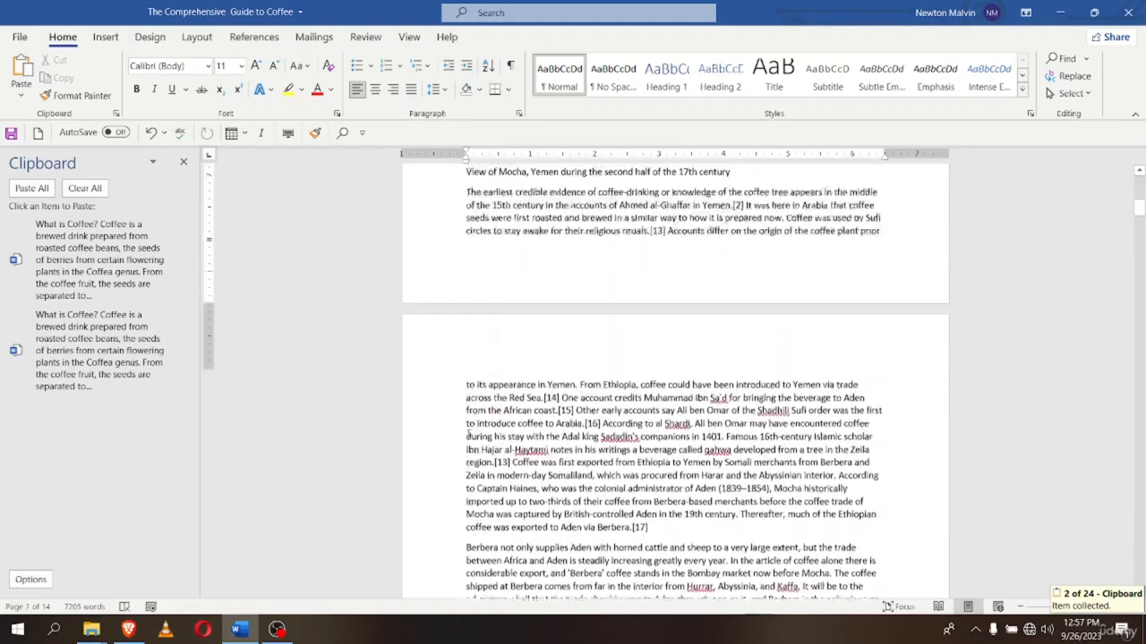
pyautogui.scroll(4, 467, 436)
pyautogui.scroll(-6, 467, 436)
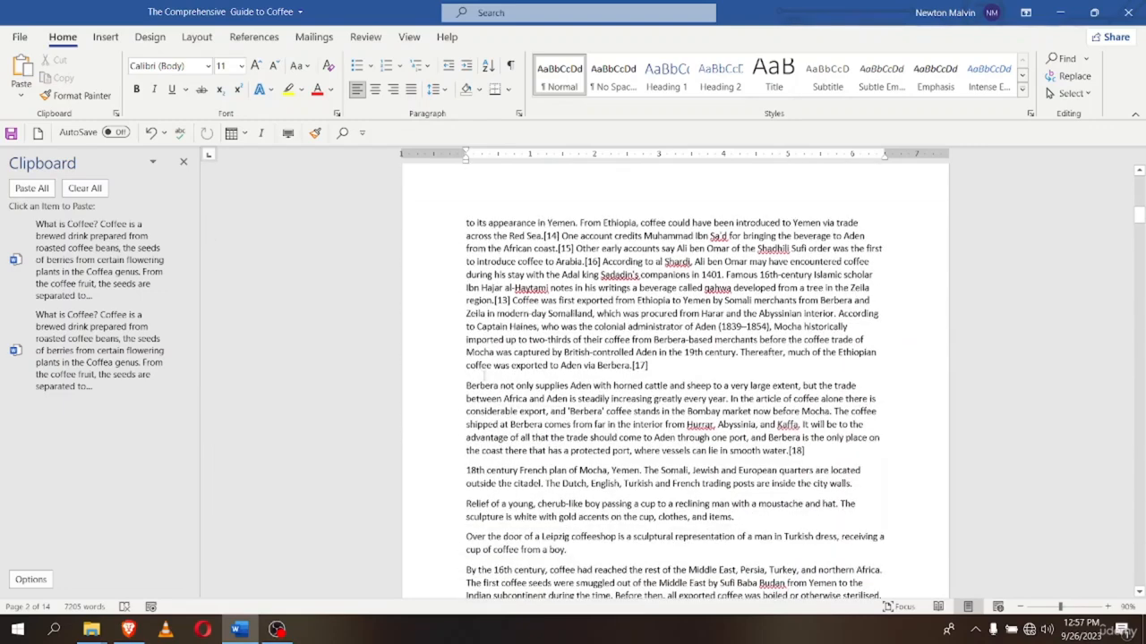
# Paste them on a new line after 'Berbera.[17]', then undo the paste and blank line
pyautogui.click(653, 371)
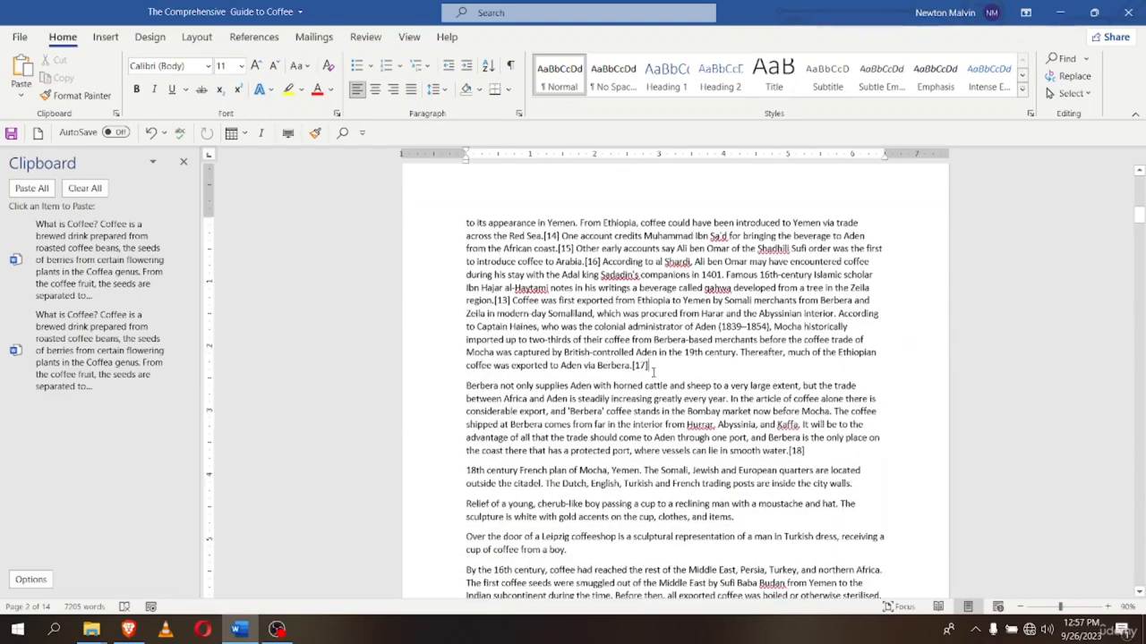
pyautogui.press('Return')
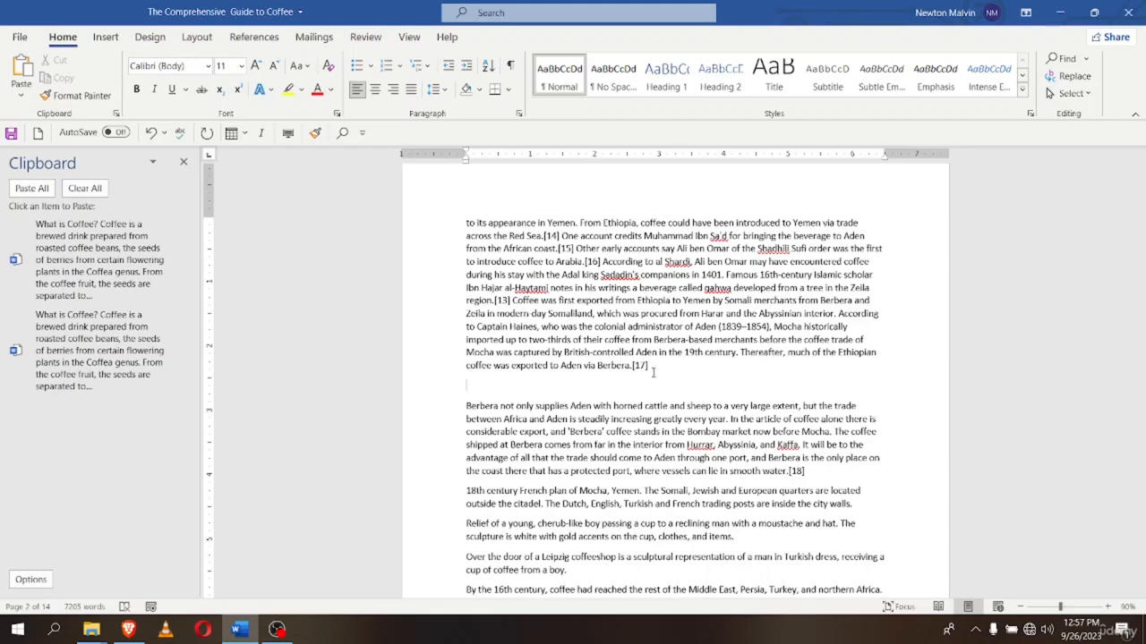
pyautogui.hotkey('ctrl', 'v')
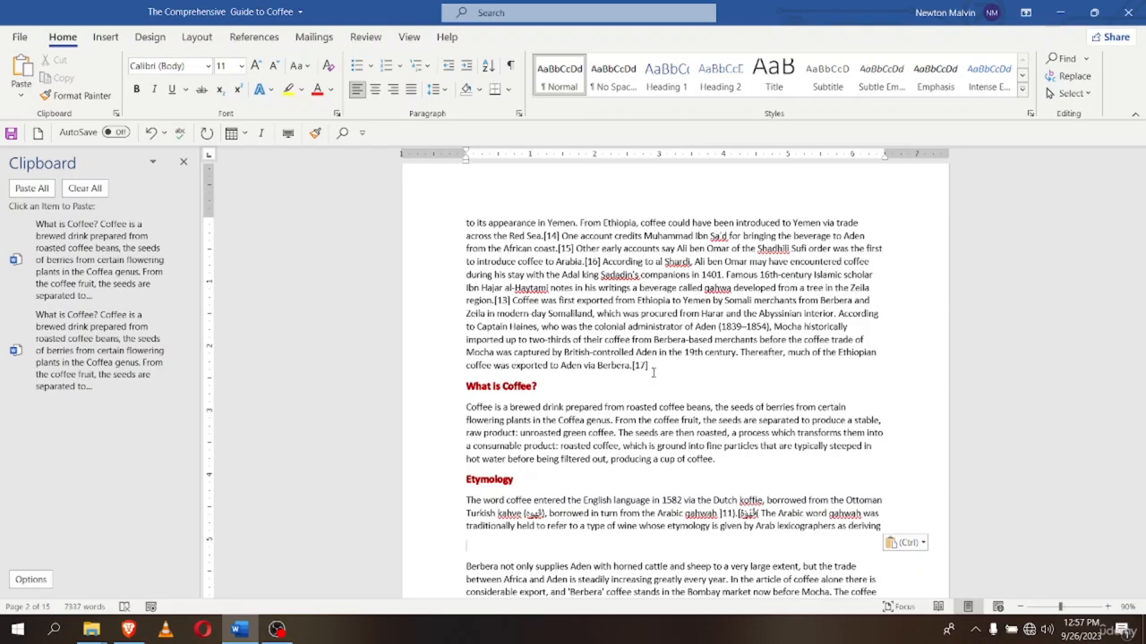
pyautogui.hotkey('ctrl', 'z')
pyautogui.hotkey('ctrl', 'z')
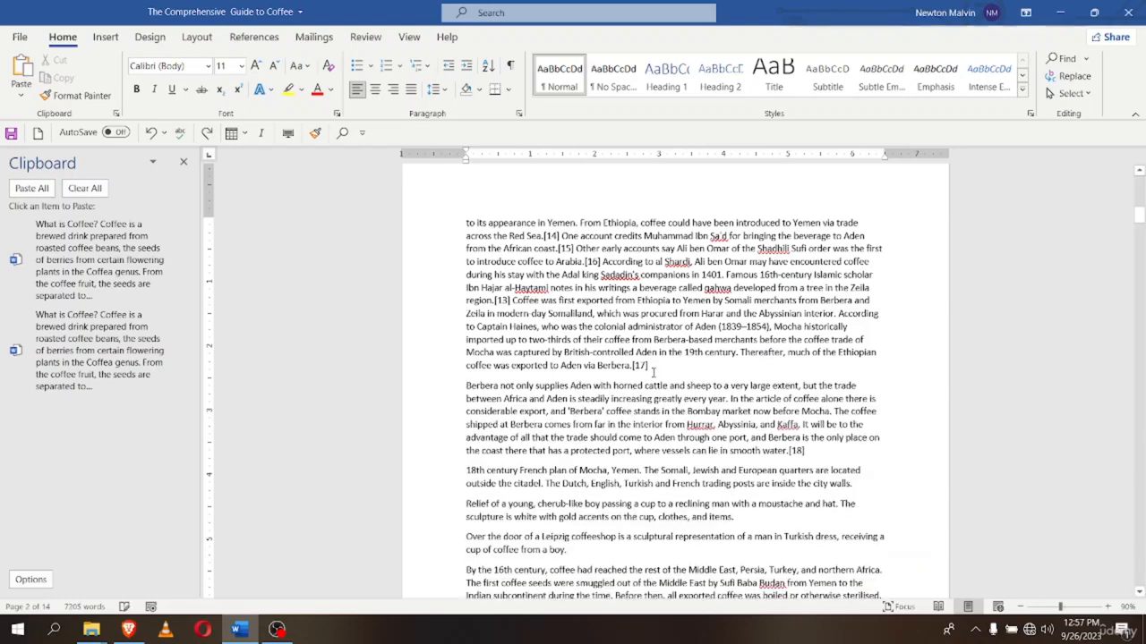
pyautogui.hotkey('ctrl', 'z')
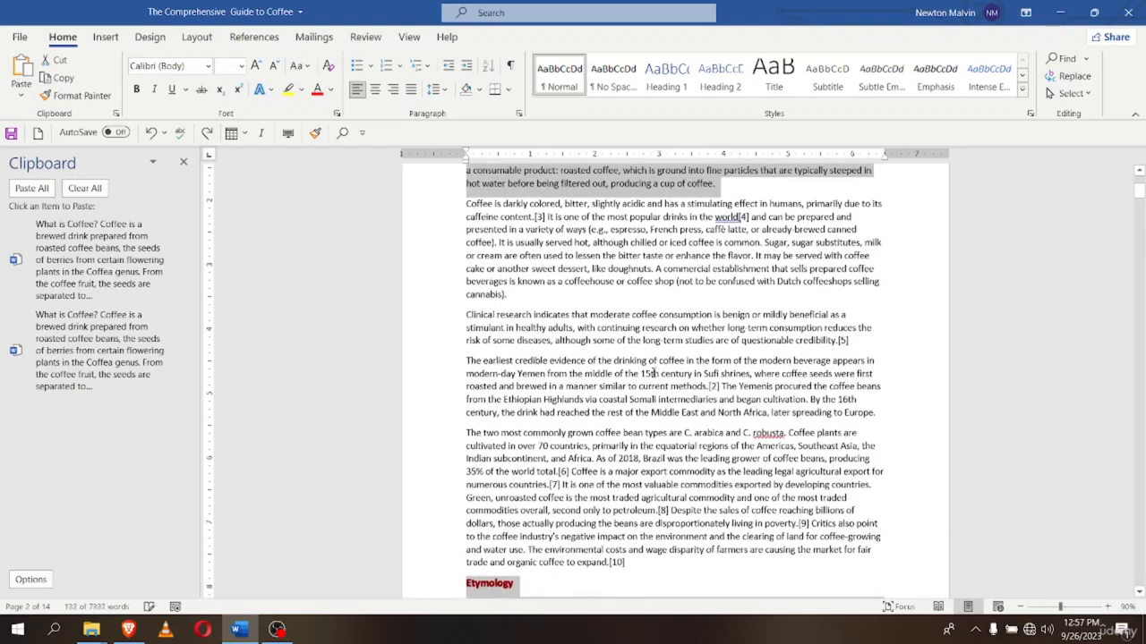
pyautogui.scroll(3, 636, 413)
pyautogui.scroll(-12, 635, 414)
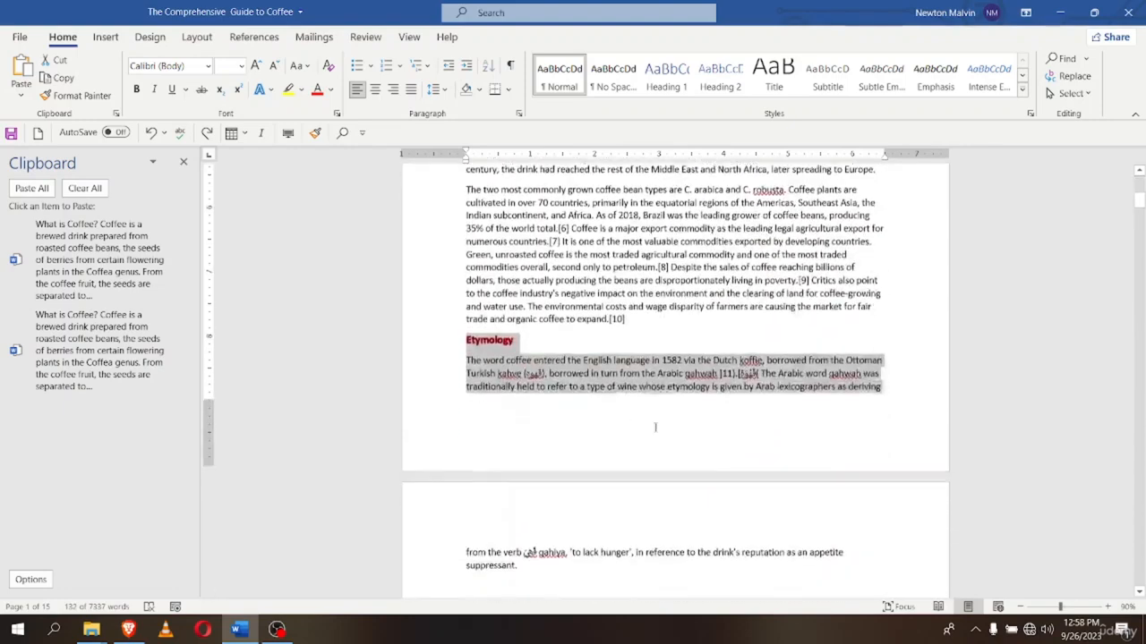
pyautogui.scroll(8, 922, 452)
pyautogui.scroll(3, 923, 452)
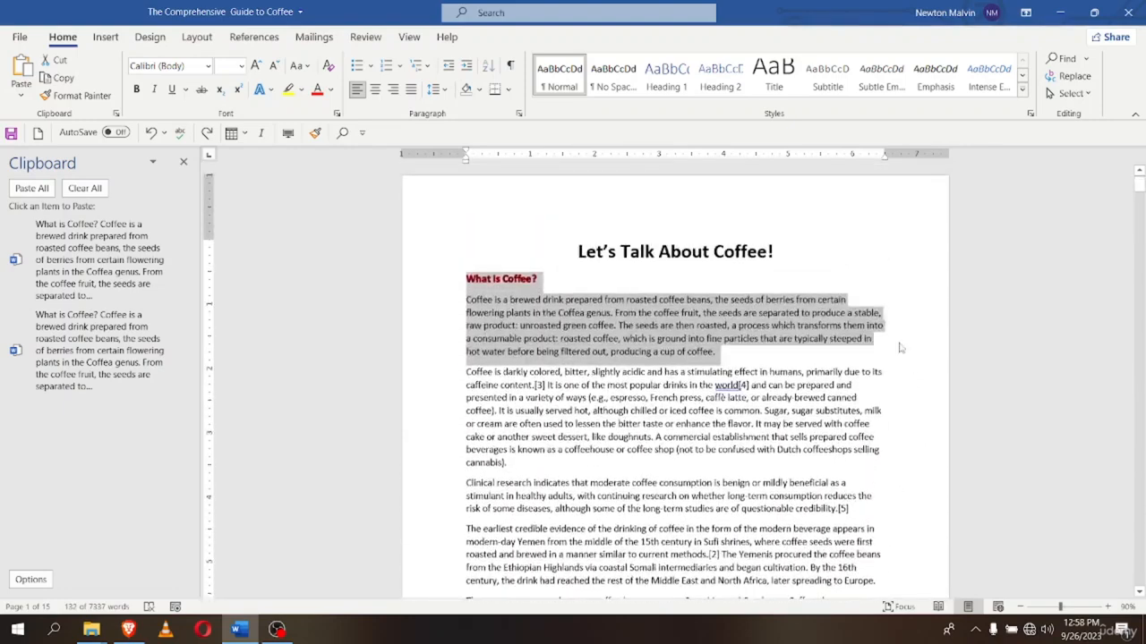
# Deselect the intro text and close the Clipboard task pane so the page fills the window
pyautogui.click(765, 385)
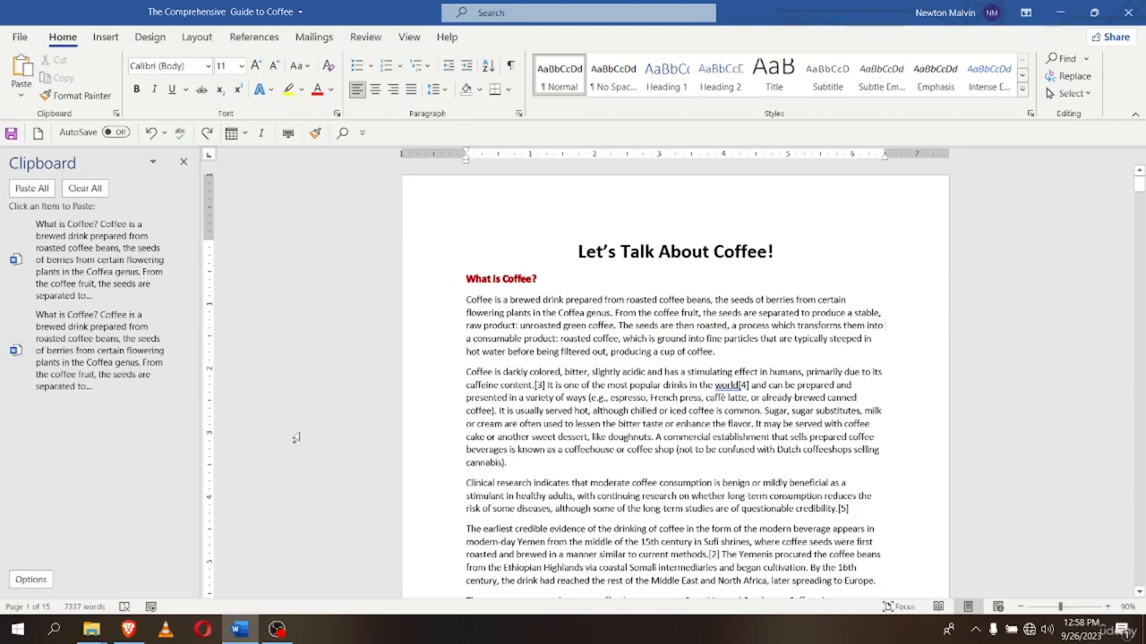
pyautogui.click(183, 162)
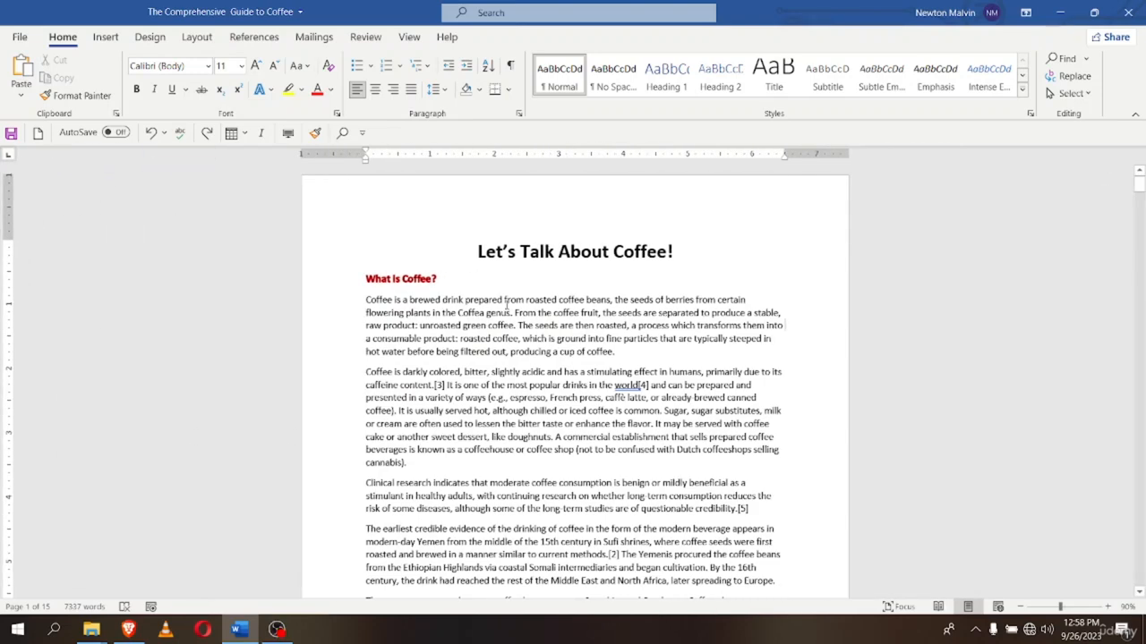
pyautogui.scroll(-2, 395, 452)
pyautogui.scroll(-2, 396, 453)
pyautogui.scroll(4, 392, 460)
# Make the sentence 'Coffee is a brewed drink prepared from roasted coffee beans,' bold, italic, thick-underlined
pyautogui.moveTo(363, 301); pyautogui.dragTo(615, 300)
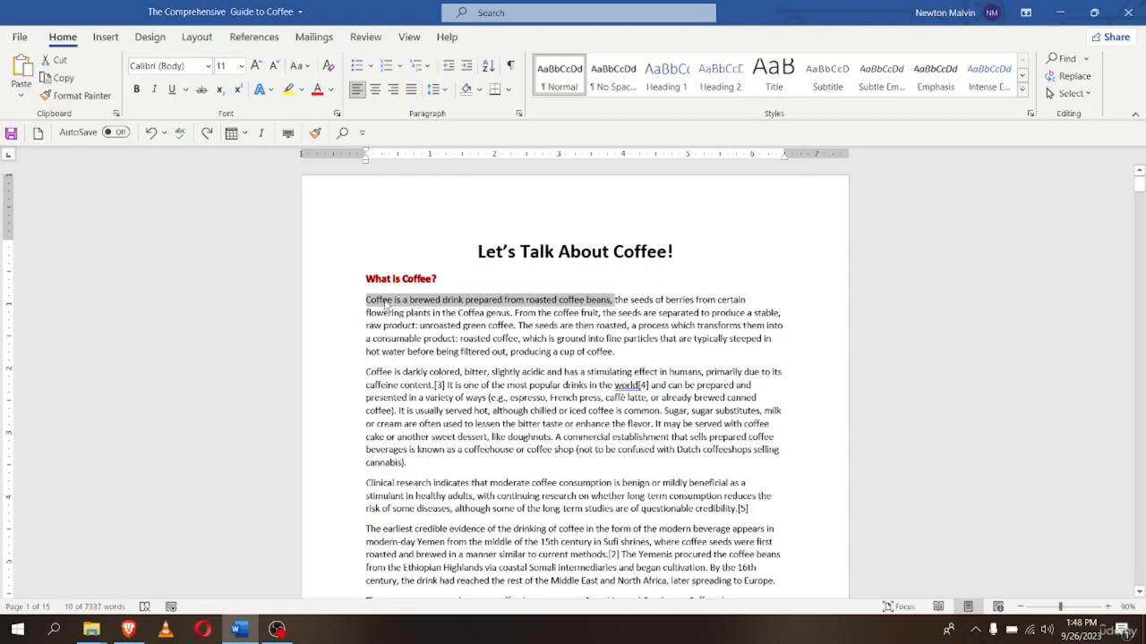
pyautogui.click(136, 89)
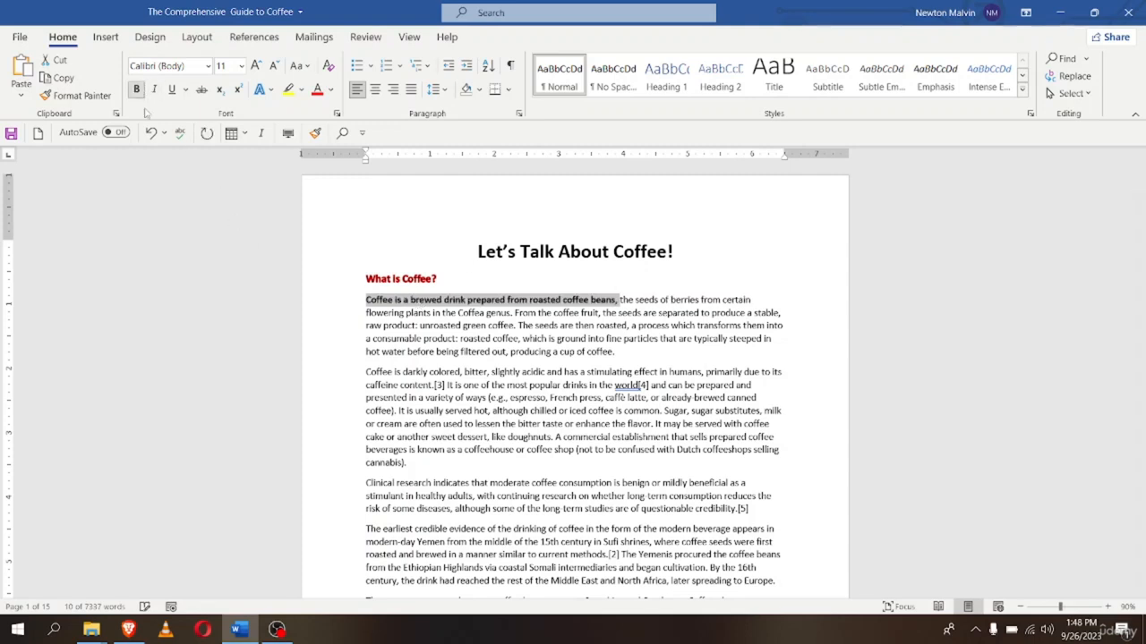
pyautogui.click(154, 89)
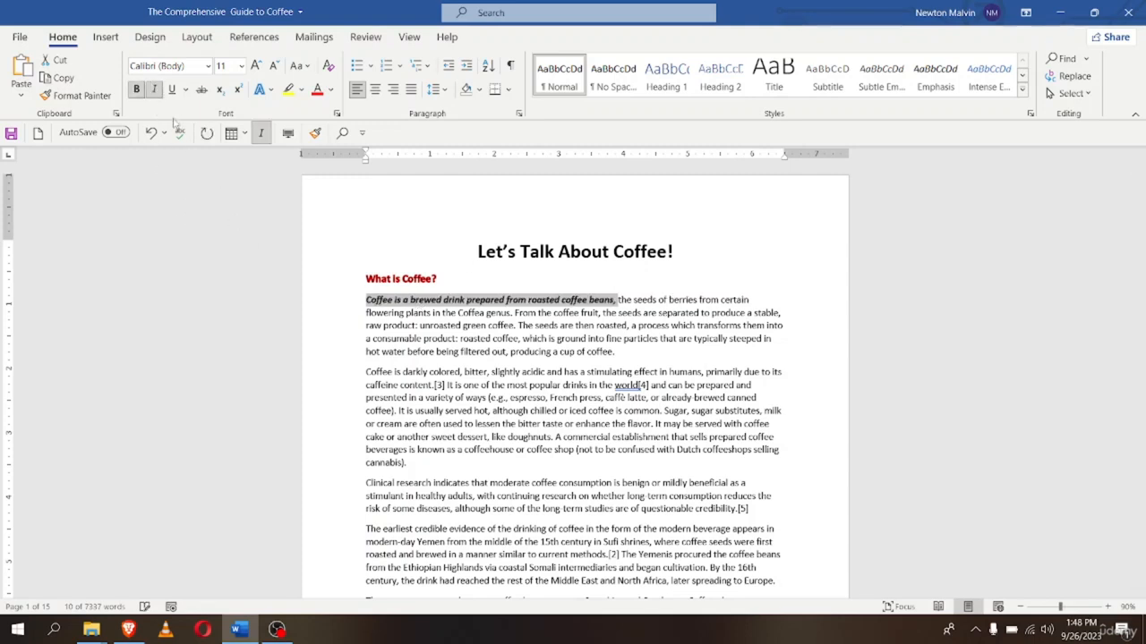
pyautogui.click(171, 89)
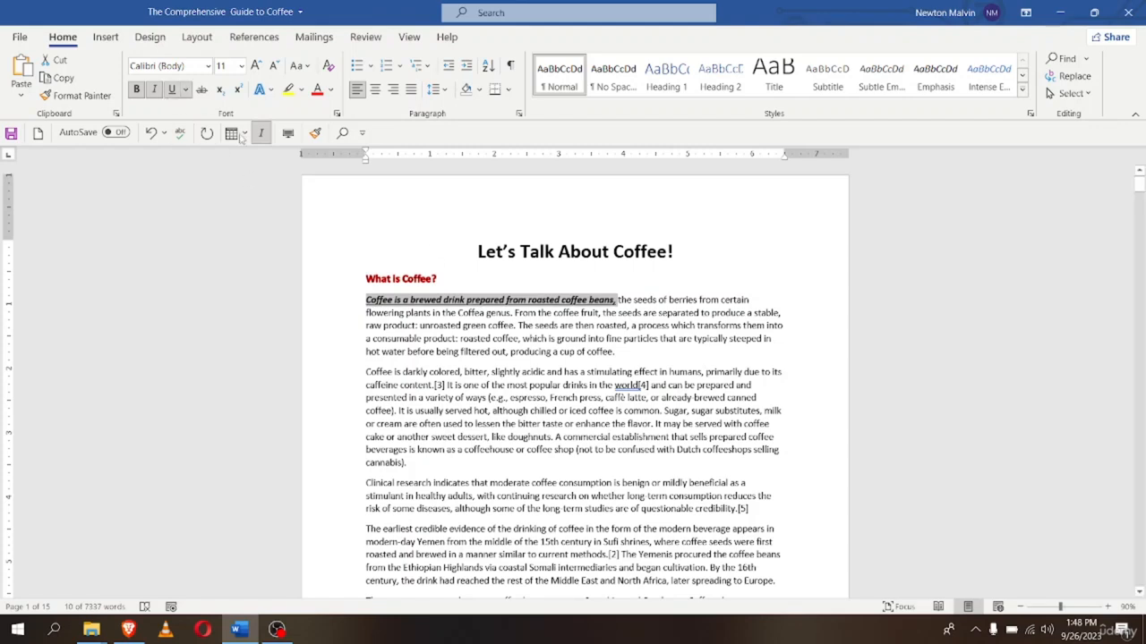
pyautogui.click(186, 89)
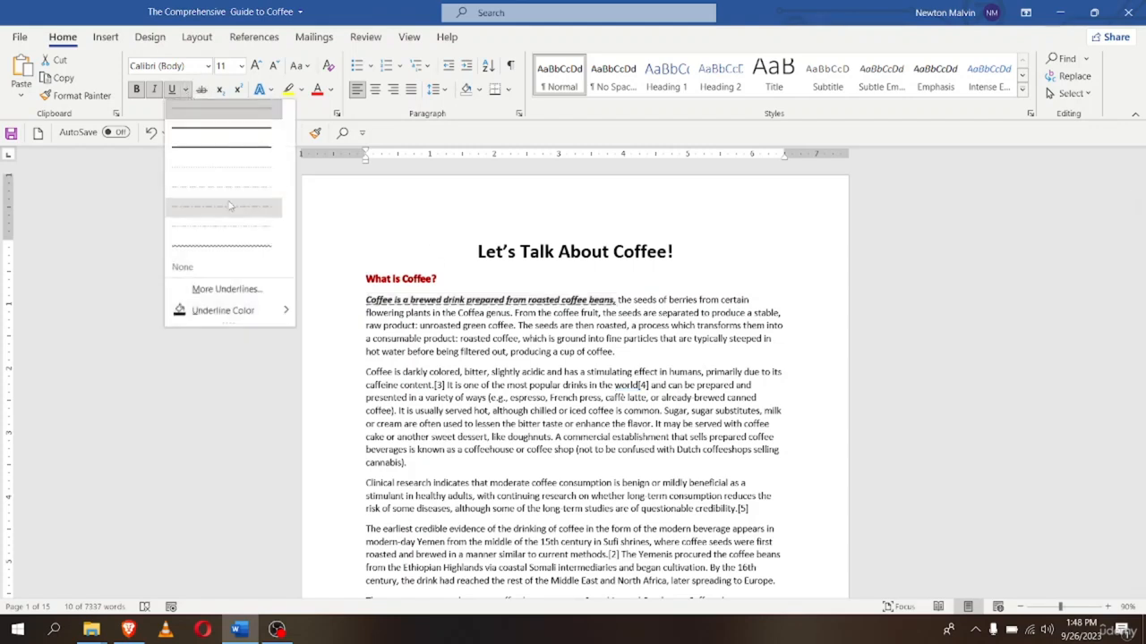
pyautogui.click(216, 154)
# Give the sentence a gold underline colour and a yellow highlight
pyautogui.click(186, 90)
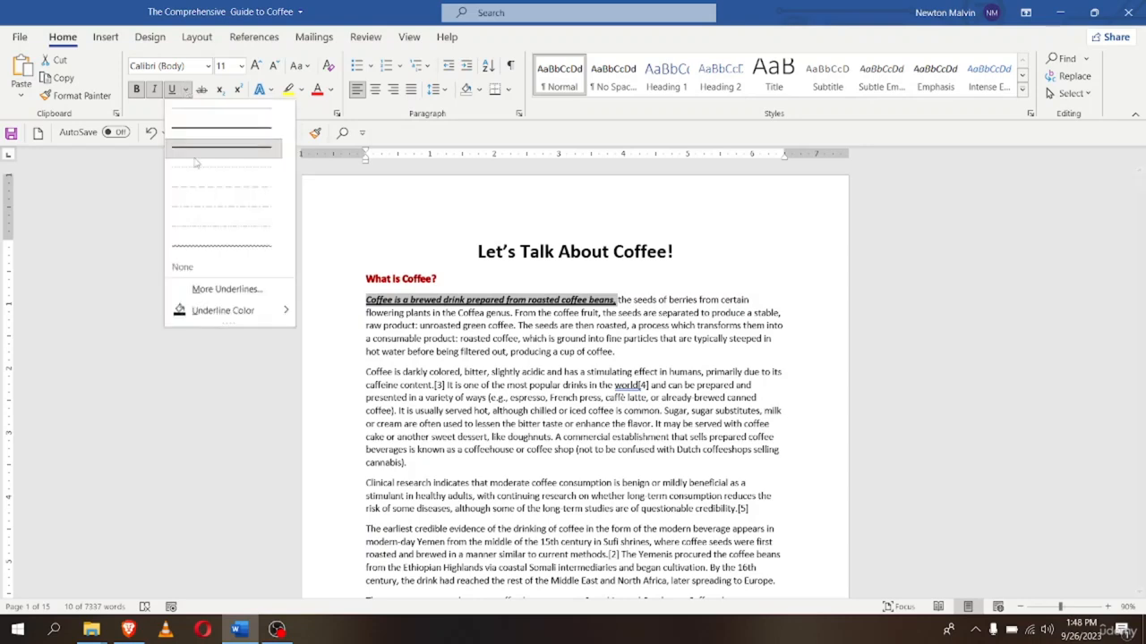
pyautogui.moveTo(264, 313)
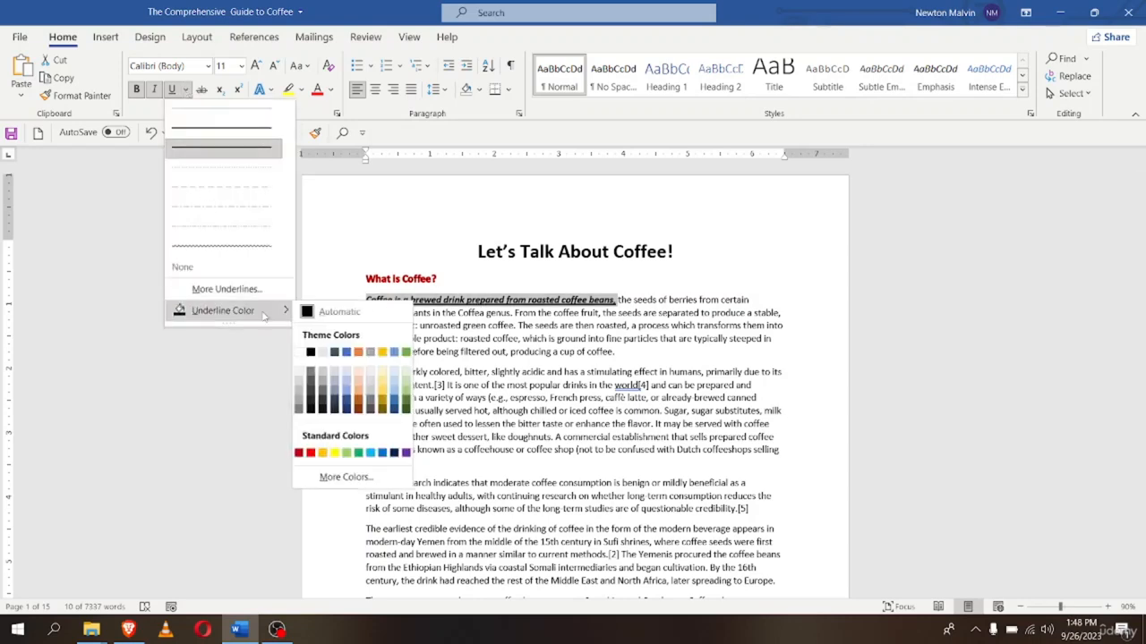
pyautogui.click(386, 353)
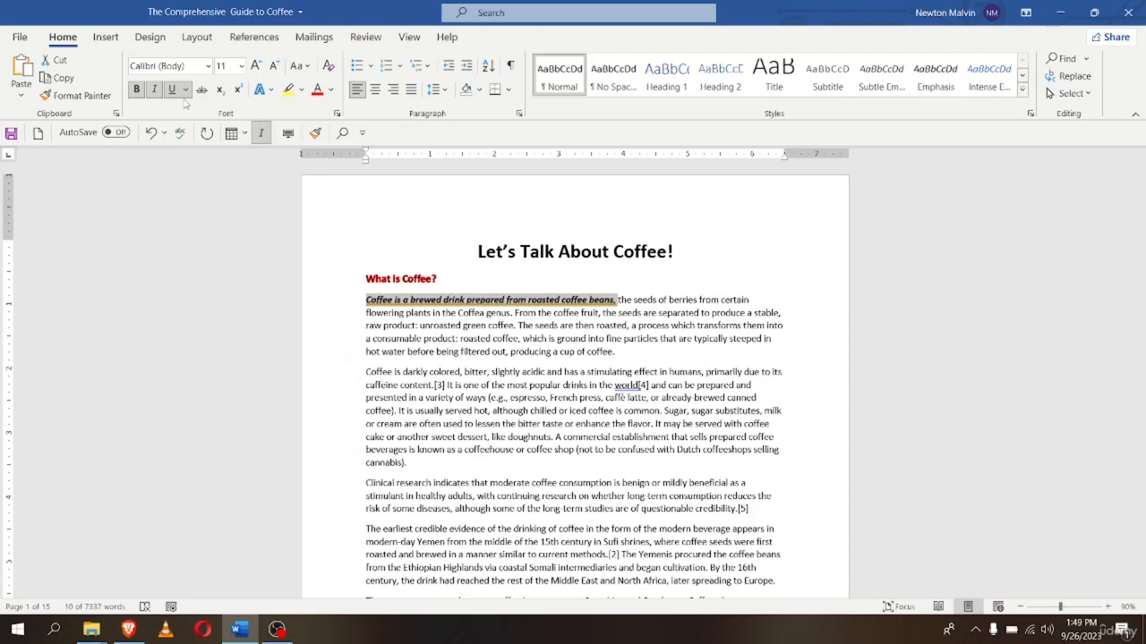
pyautogui.click(288, 90)
pyautogui.press('Right')
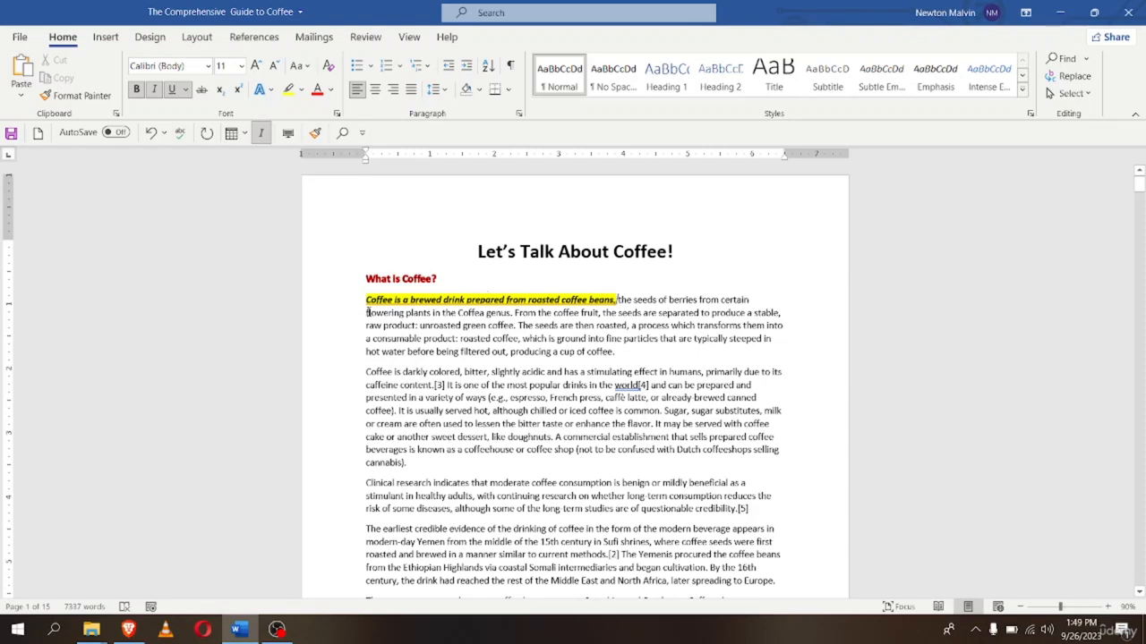
pyautogui.click(832, 328)
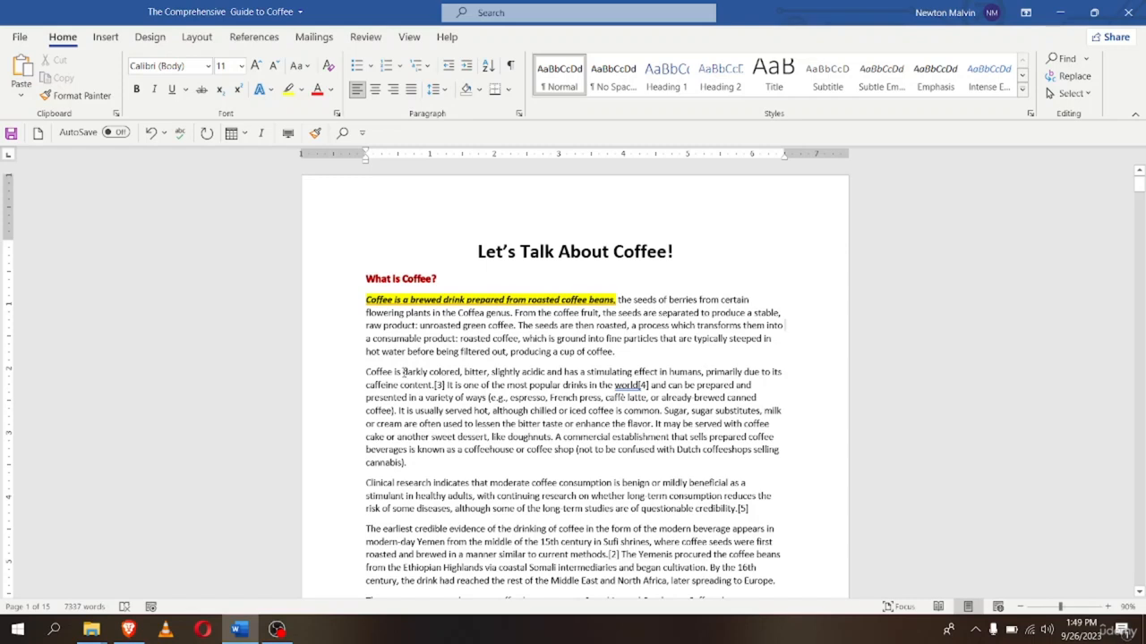
pyautogui.moveTo(366, 373); pyautogui.dragTo(706, 369)
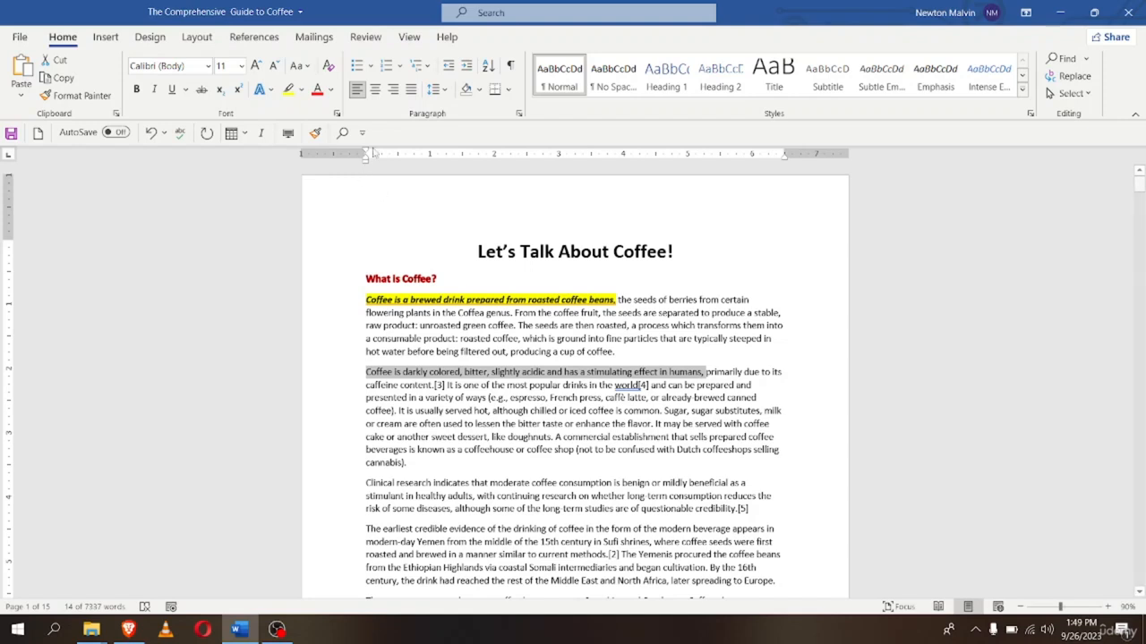
# Use Format Painter to copy the first sentence's formatting onto 'Coffee is darkly colored, bitter…'
pyautogui.click(385, 300)
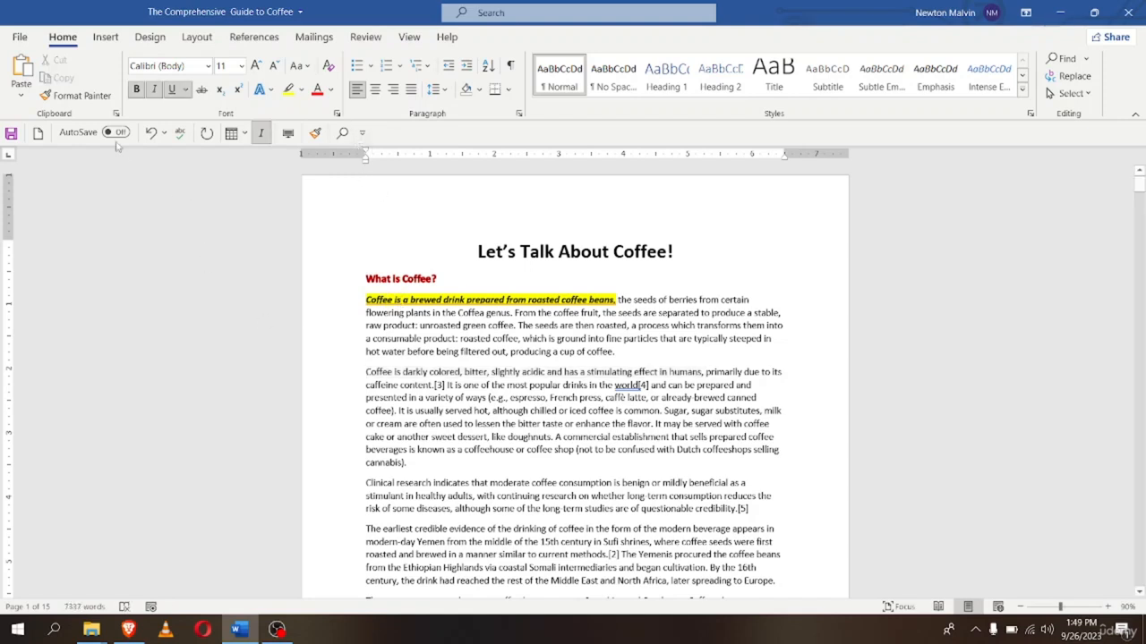
pyautogui.click(76, 96)
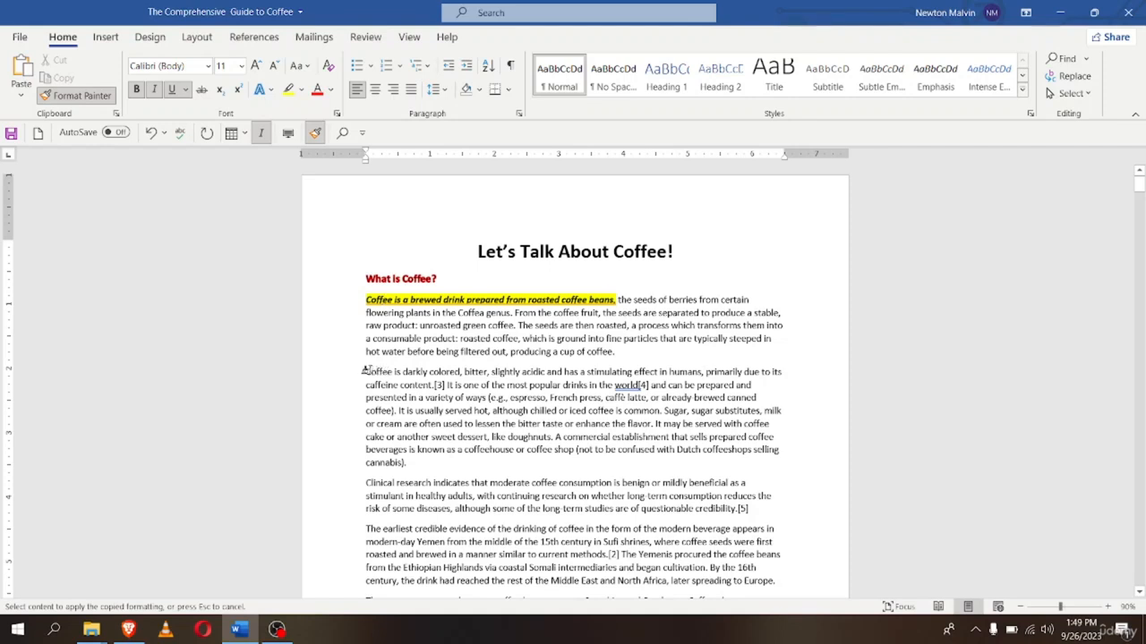
pyautogui.moveTo(368, 372); pyautogui.dragTo(712, 373)
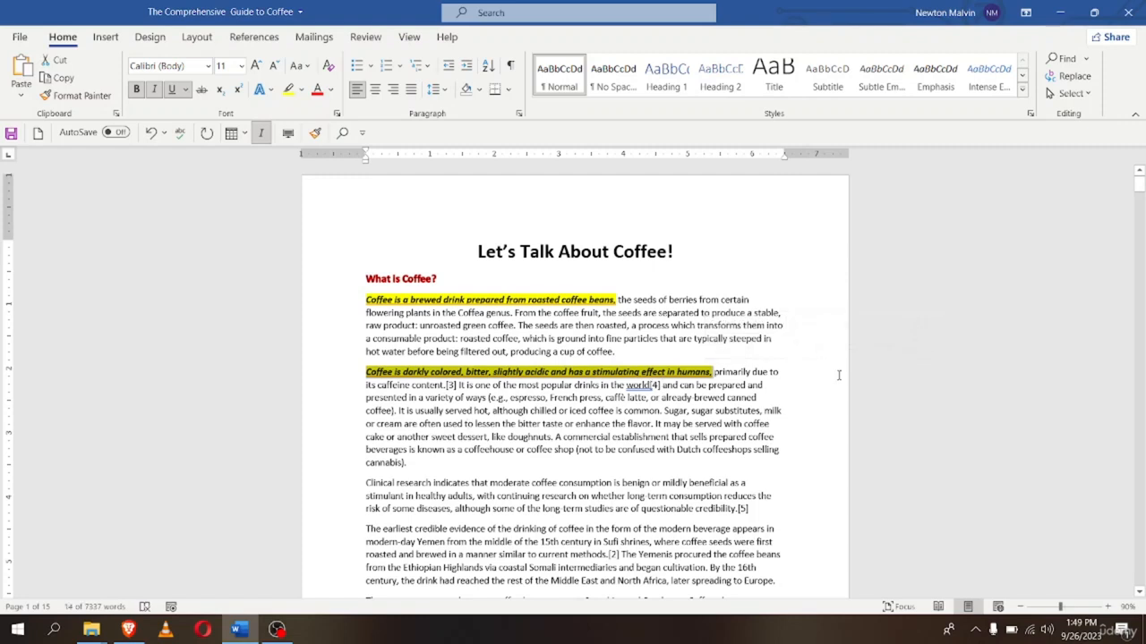
pyautogui.click(566, 380)
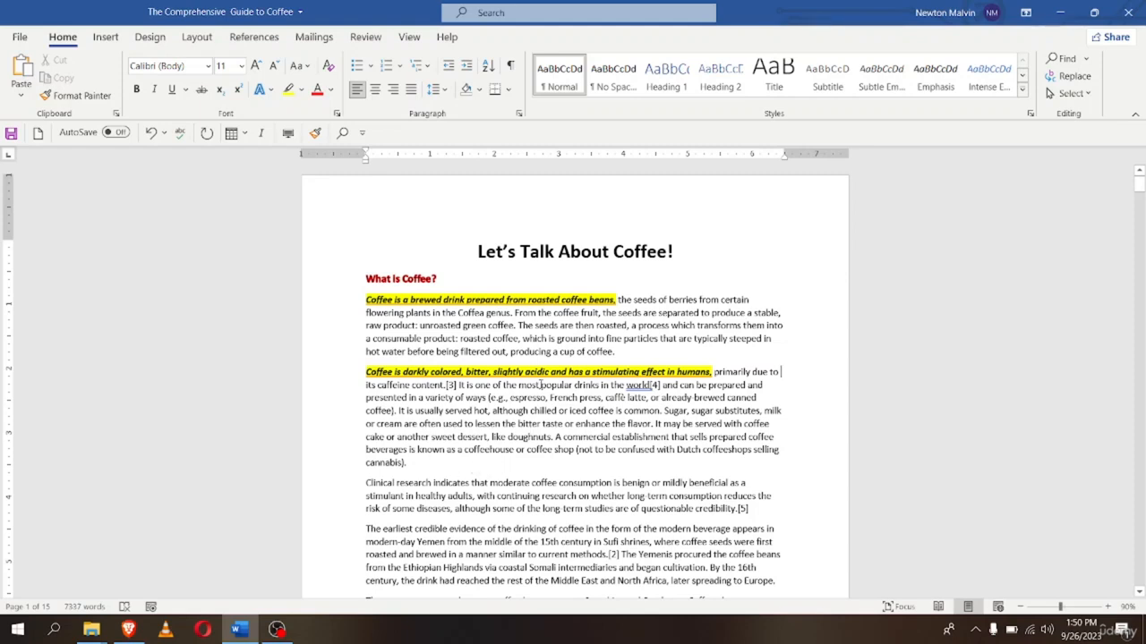
# Lock Format Painter on and paint the formatting onto the 'Clinical research' sentence
pyautogui.click(369, 372)
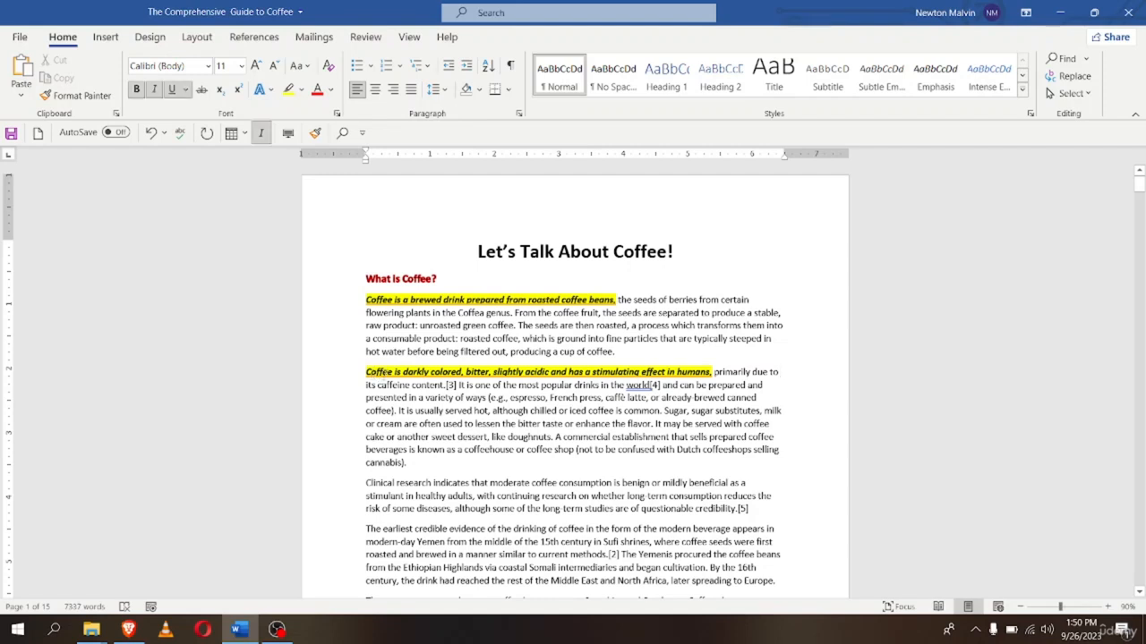
pyautogui.click(90, 100)
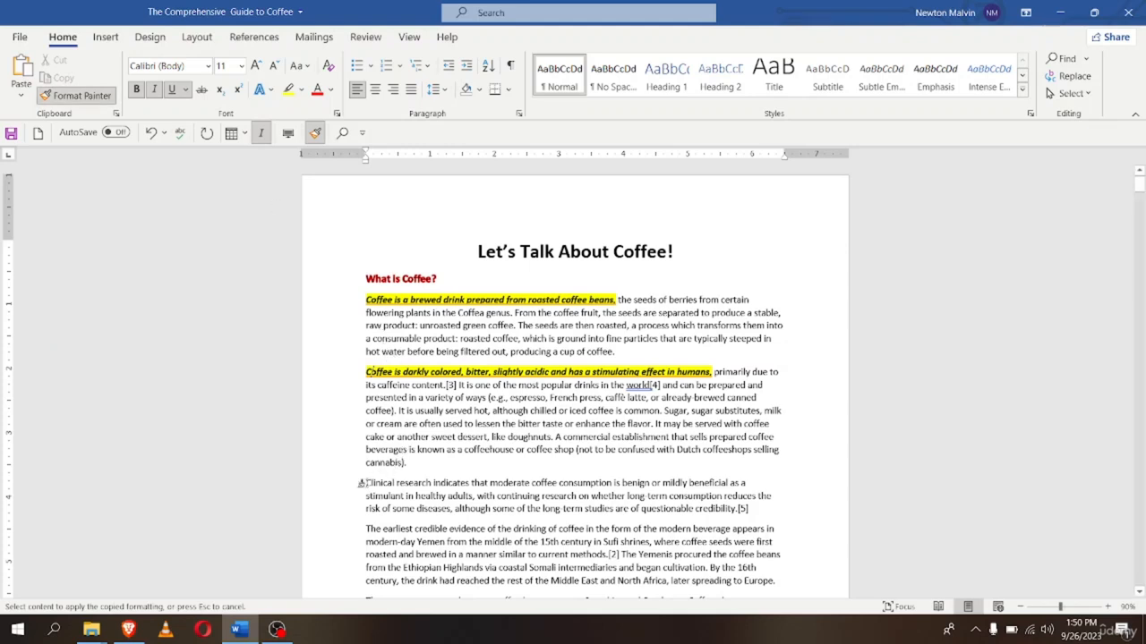
pyautogui.moveTo(365, 483); pyautogui.dragTo(691, 485)
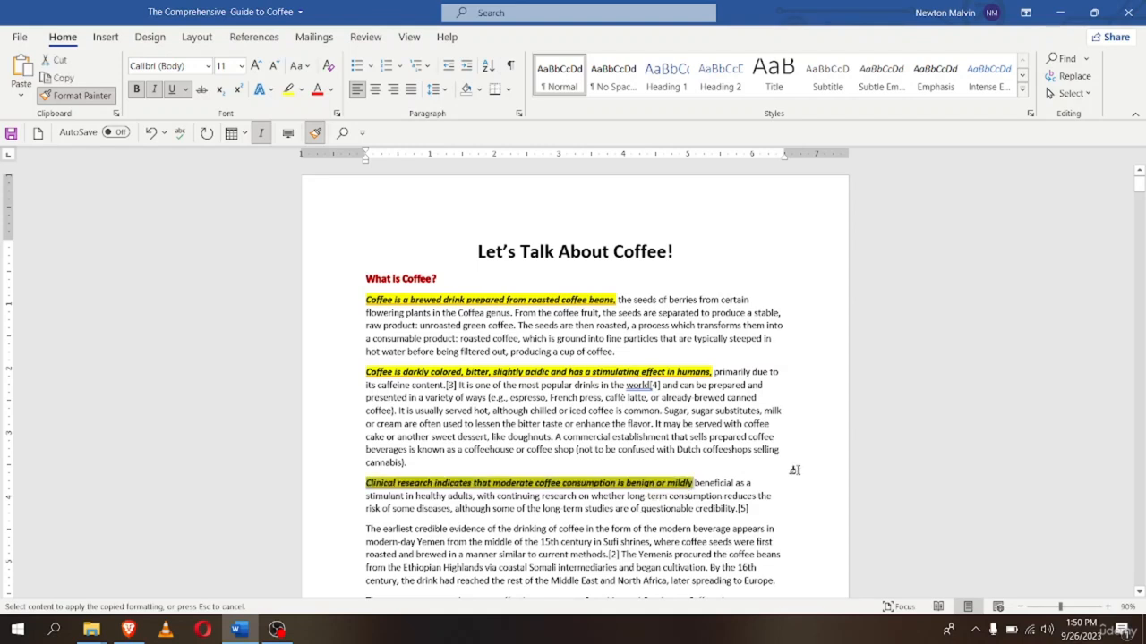
pyautogui.scroll(-2, 785, 474)
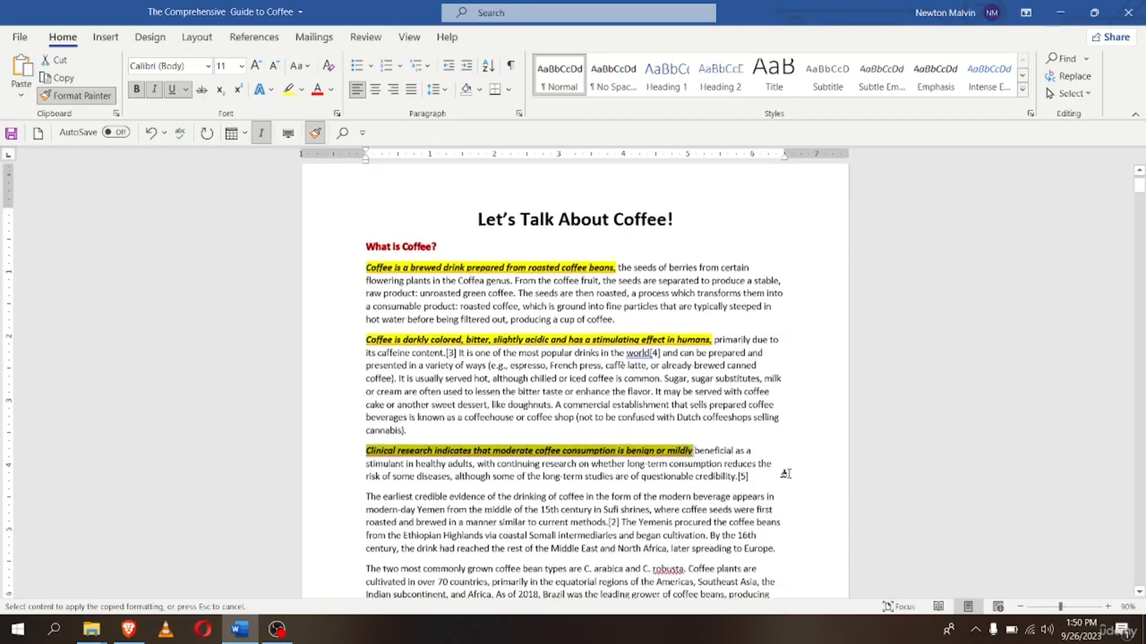
pyautogui.scroll(-4, 785, 473)
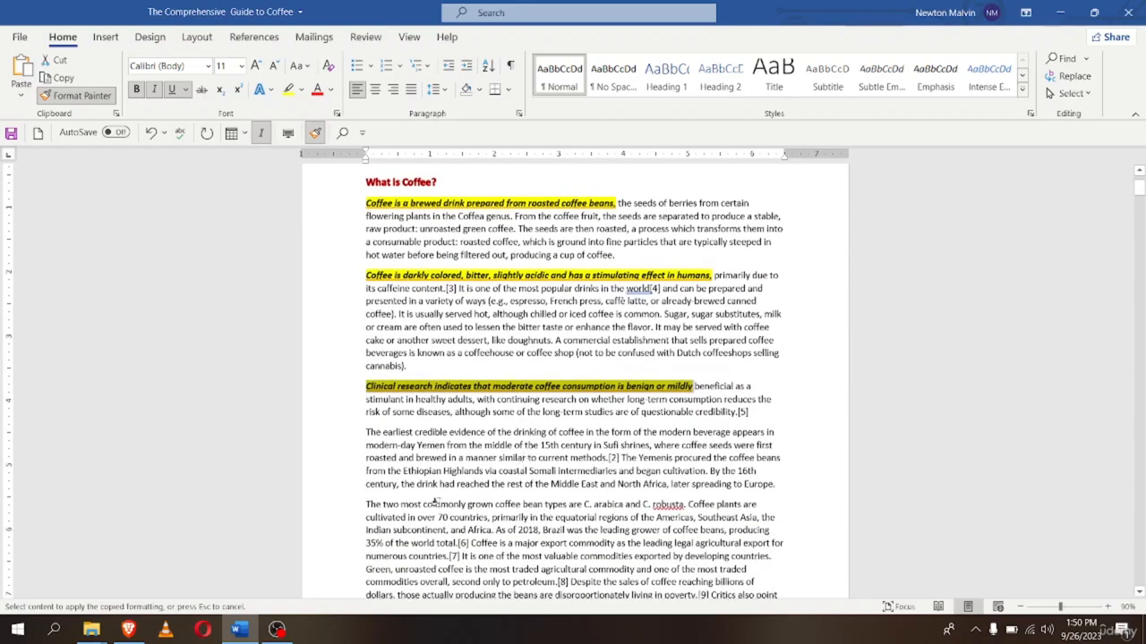
# Paint 'The earliest credible evidence…' through '…Europe.' lines, then turn Format Painter off
pyautogui.moveTo(376, 434); pyautogui.dragTo(735, 433)
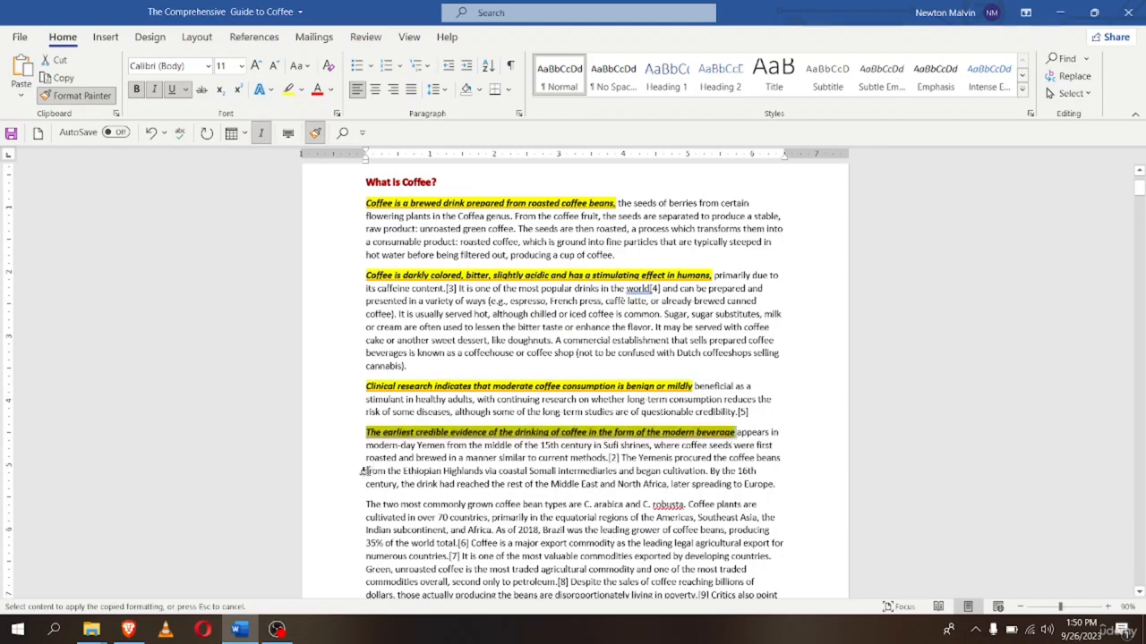
pyautogui.moveTo(363, 472)
pyautogui.mouseDown()
pyautogui.moveTo(483, 484)
pyautogui.moveTo(524, 471)
pyautogui.mouseUp()
pyautogui.moveTo(555, 484); pyautogui.dragTo(777, 485)
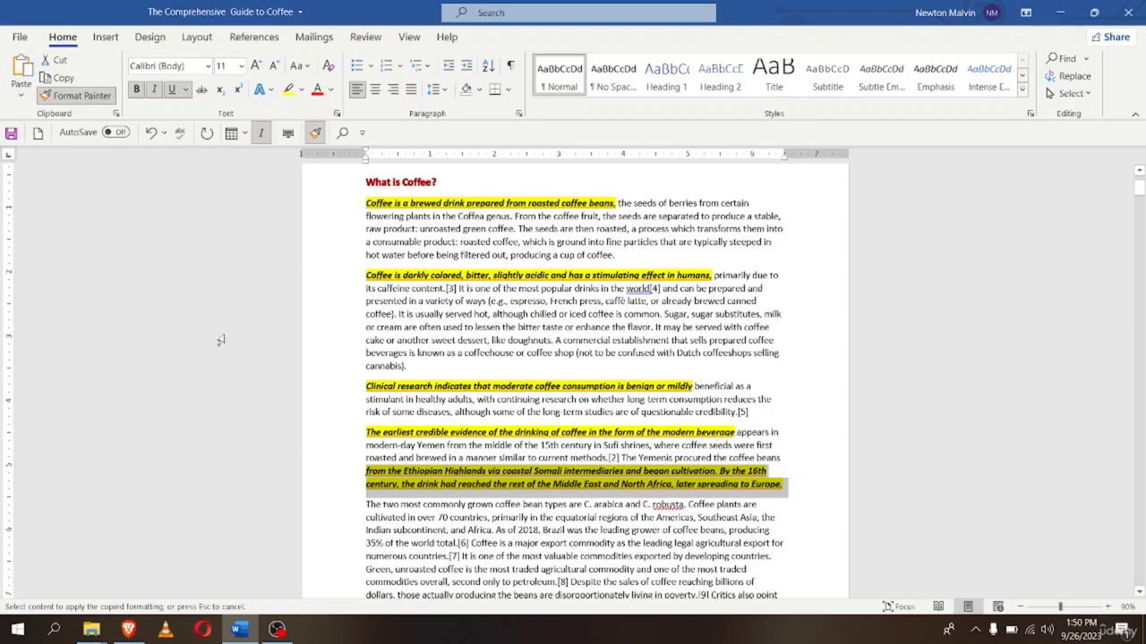
pyautogui.click(827, 358)
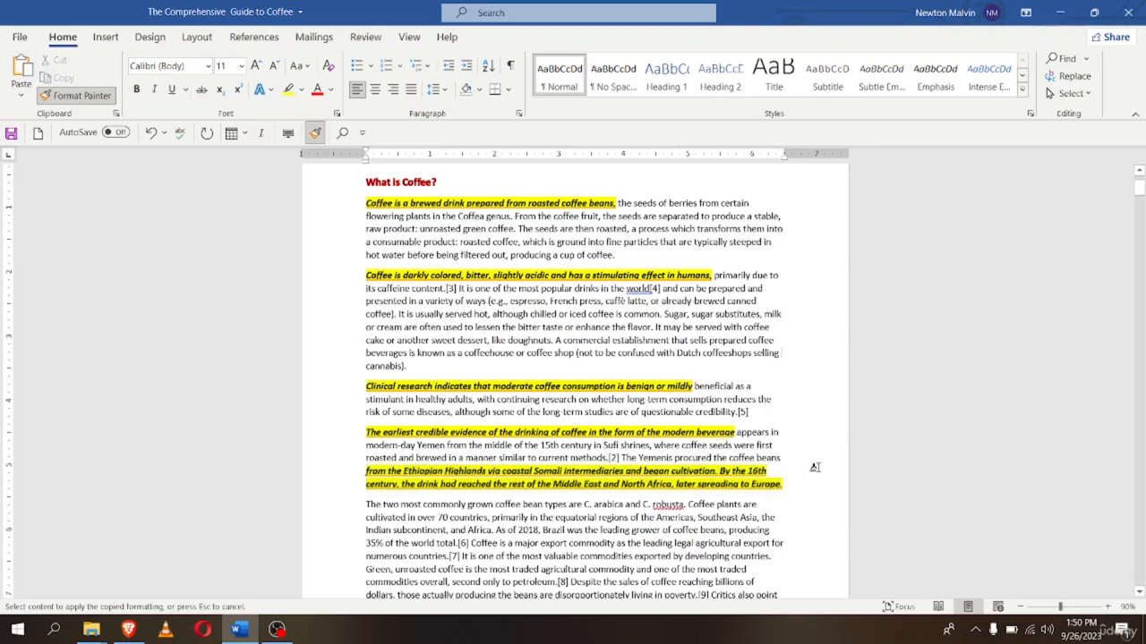
pyautogui.press('Escape')
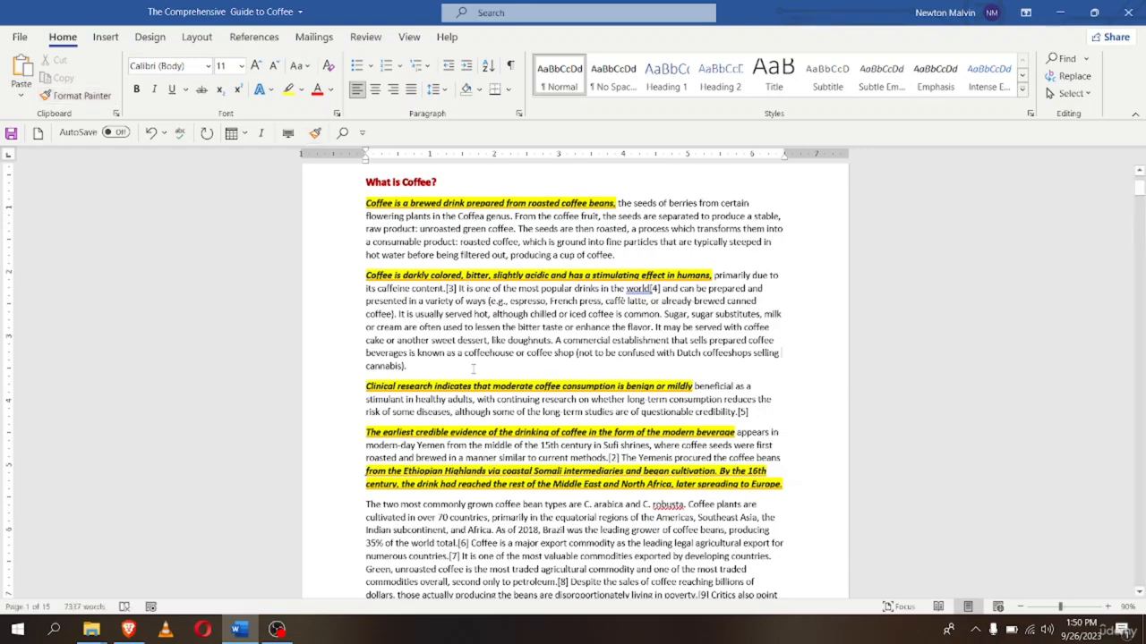
pyautogui.scroll(-2, 778, 527)
pyautogui.scroll(3, 753, 545)
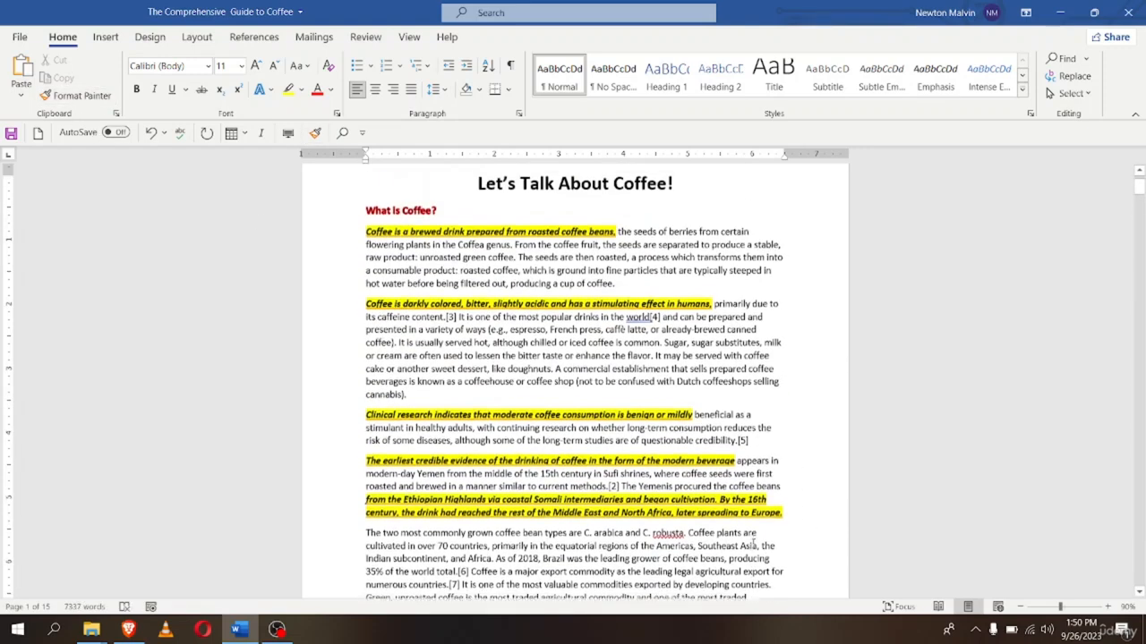
pyautogui.scroll(2, 755, 542)
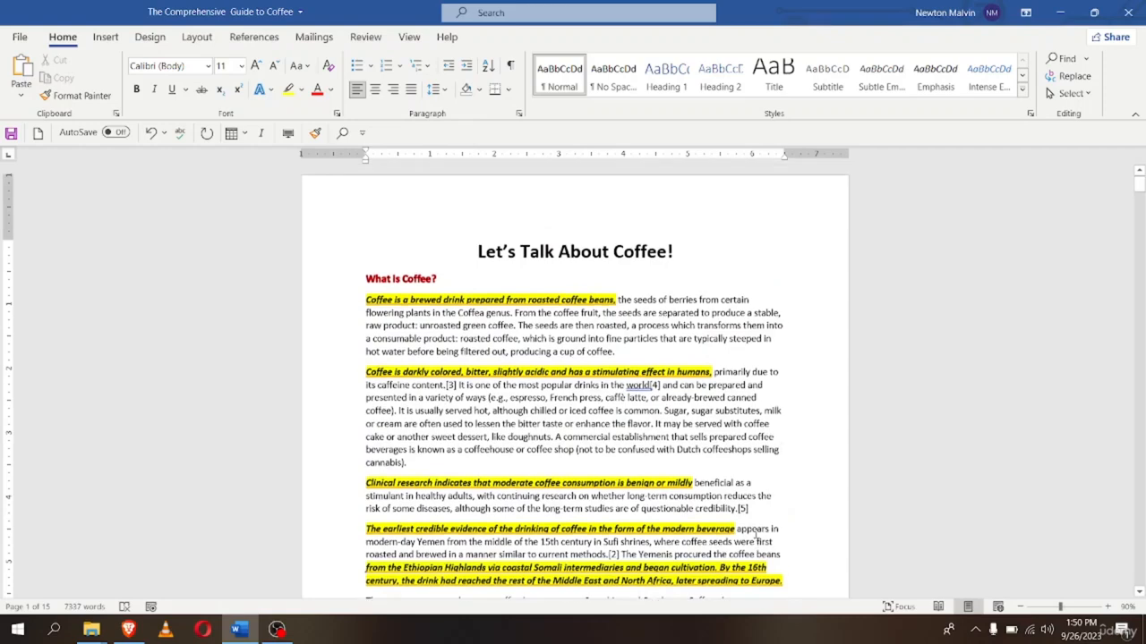
pyautogui.scroll(-2, 779, 528)
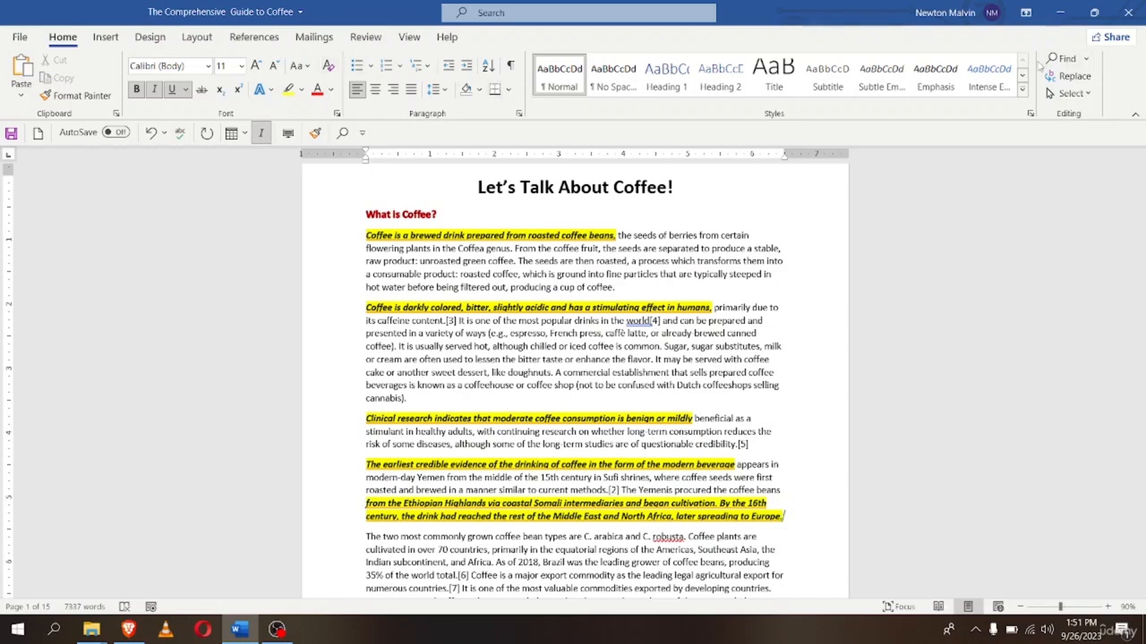
# Search the document for 'coffee' in the Navigation pane
pyautogui.click(1087, 58)
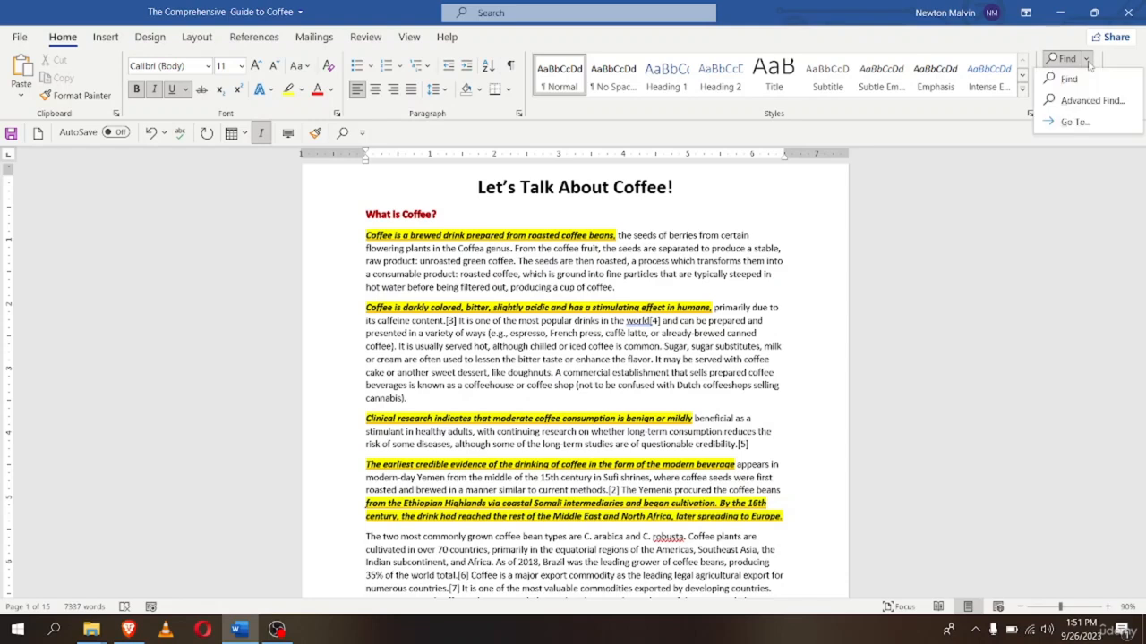
pyautogui.click(1065, 61)
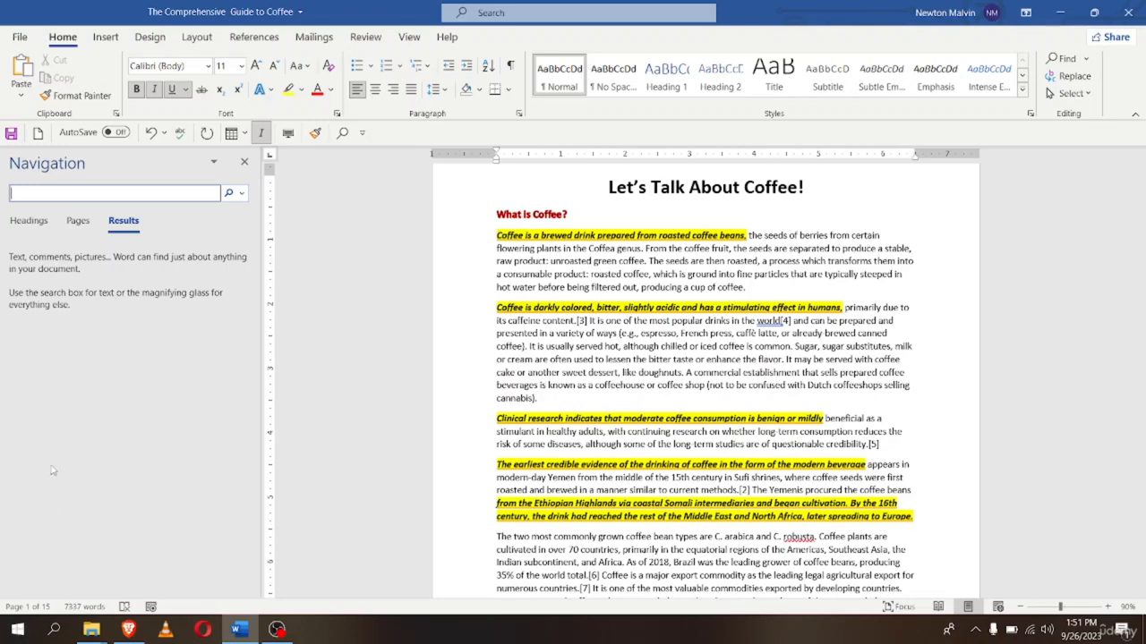
pyautogui.click(242, 162)
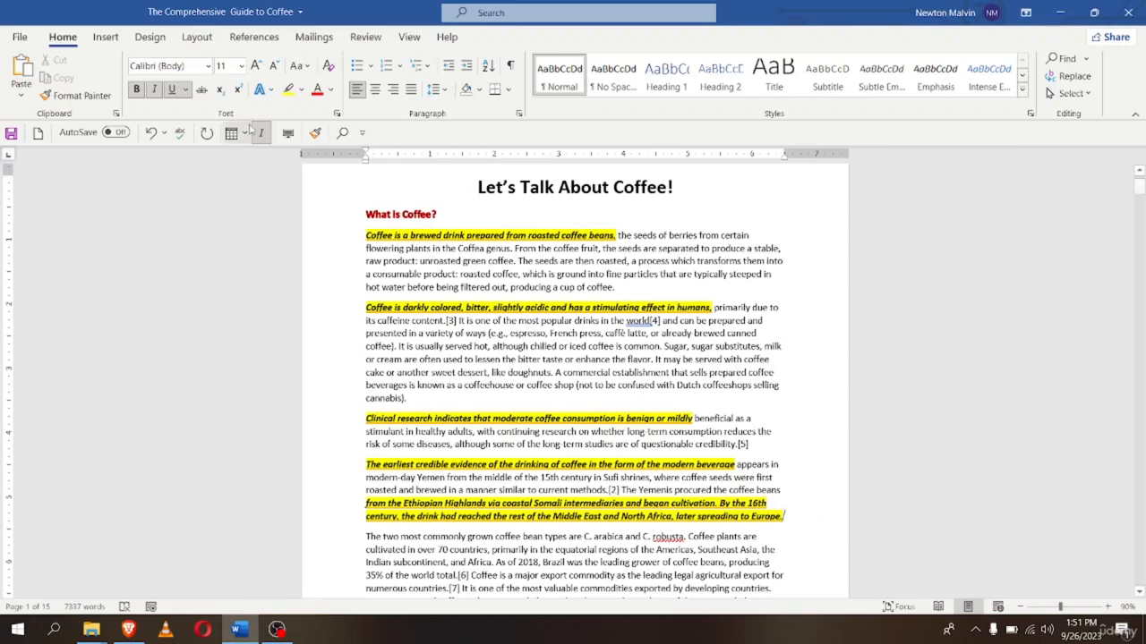
pyautogui.click(21, 607)
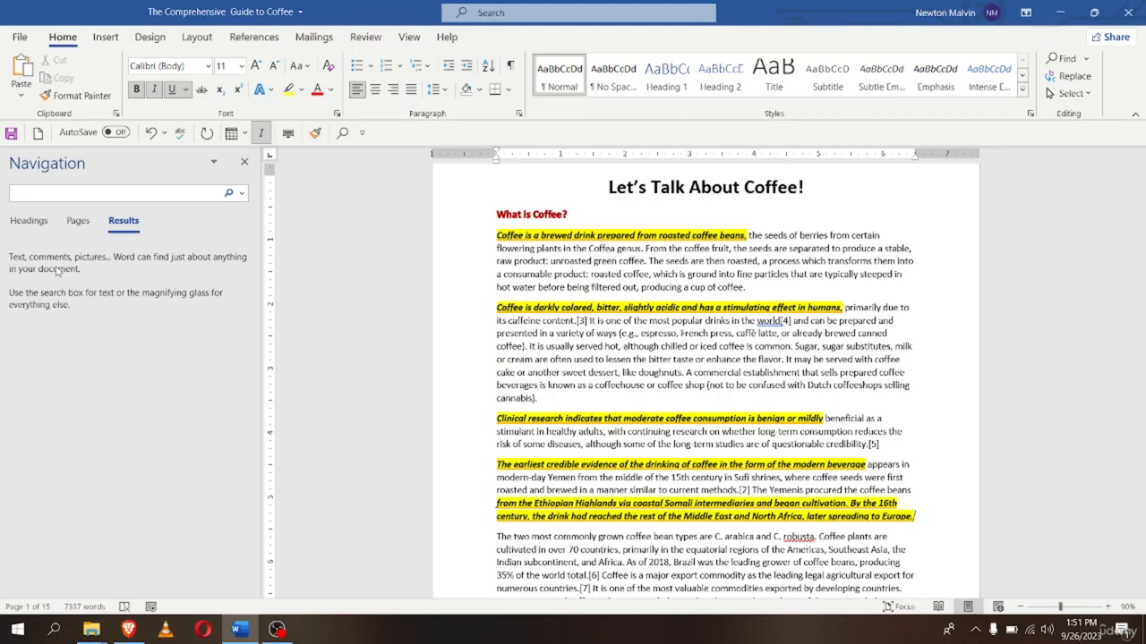
pyautogui.click(45, 197)
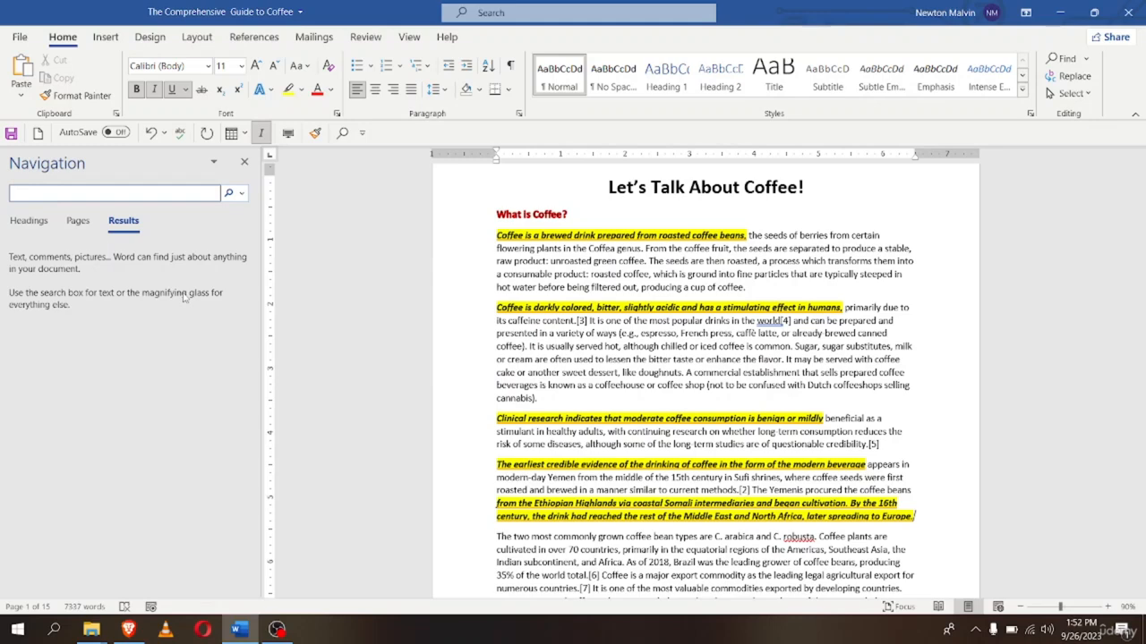
pyautogui.write('coffee')
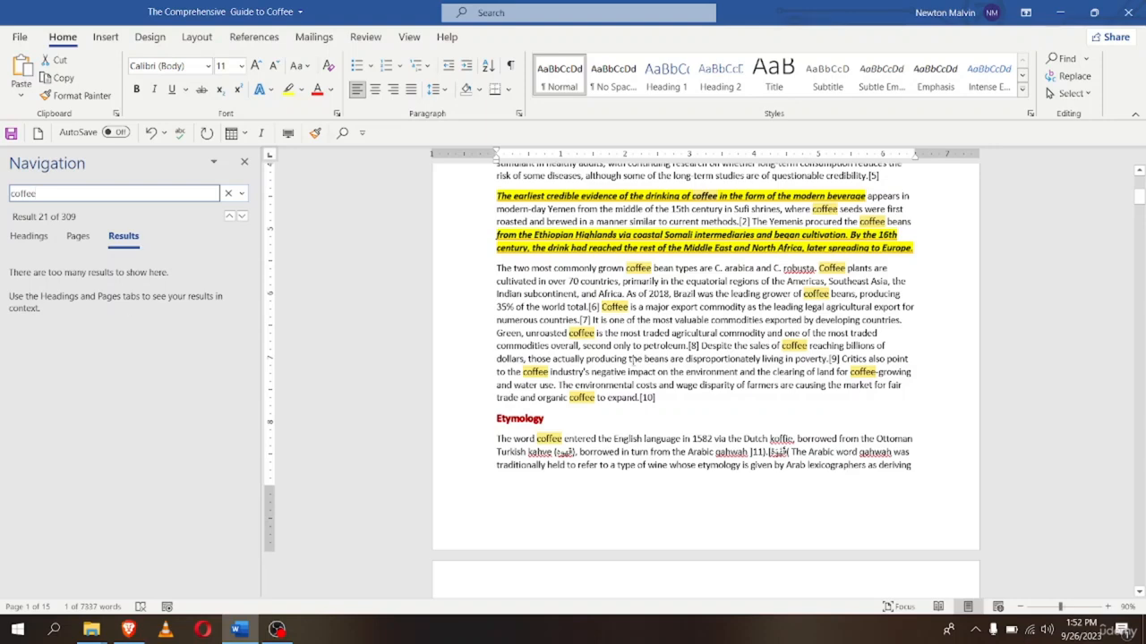
# Scroll through the 309 highlighted 'coffee' matches and return to the top
pyautogui.scroll(-7, 581, 384)
pyautogui.scroll(-6, 580, 418)
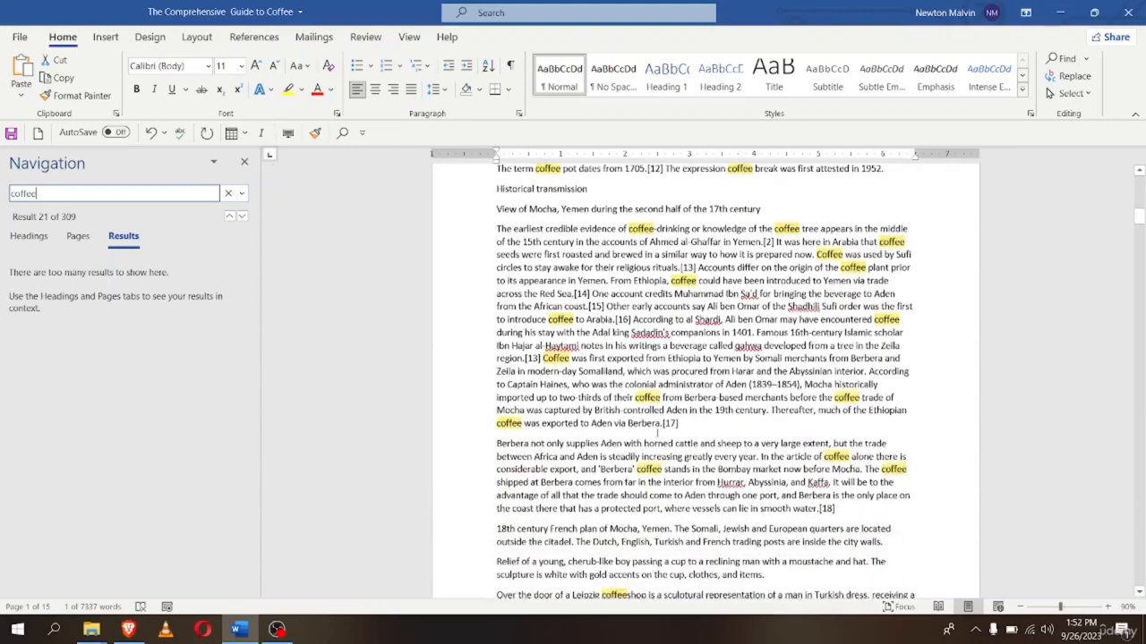
pyautogui.scroll(8, 521, 507)
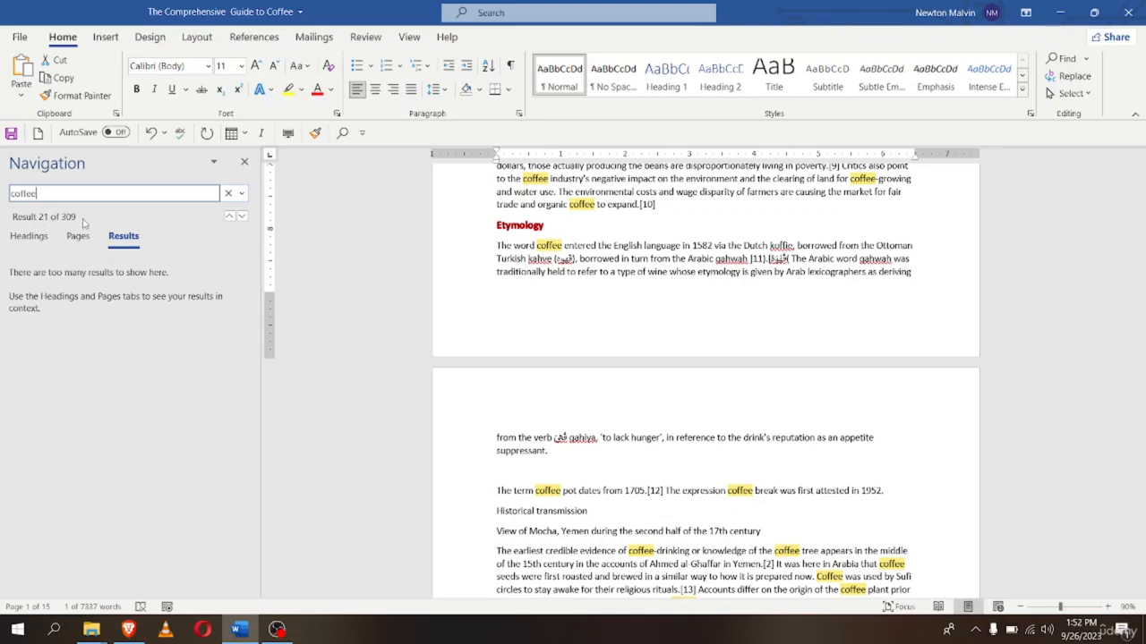
pyautogui.press('alt')
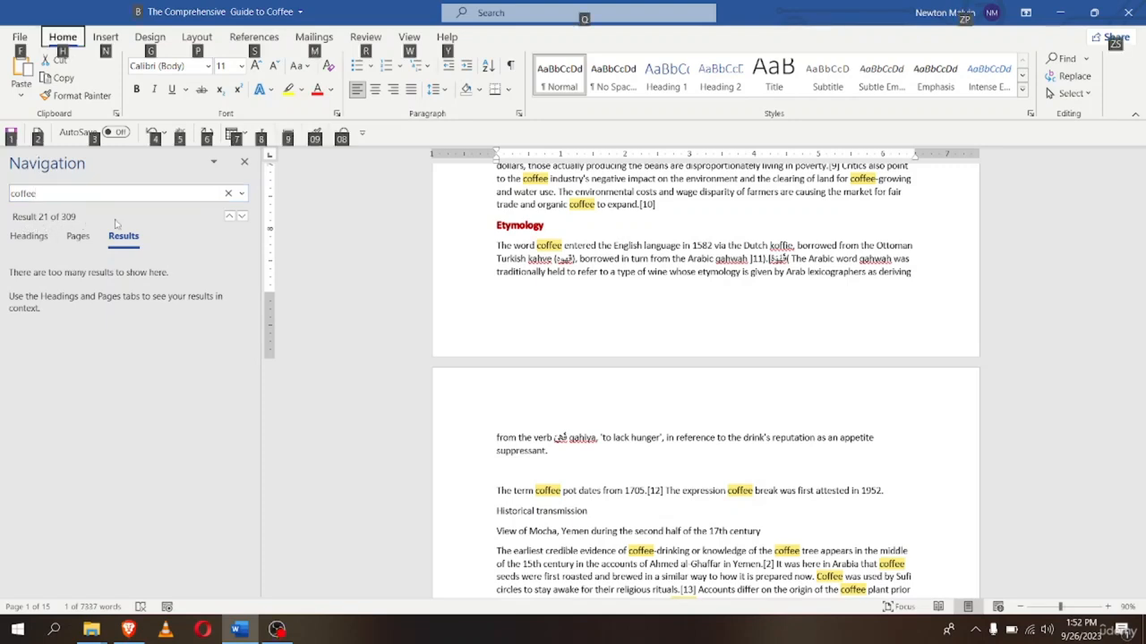
pyautogui.press('alt')
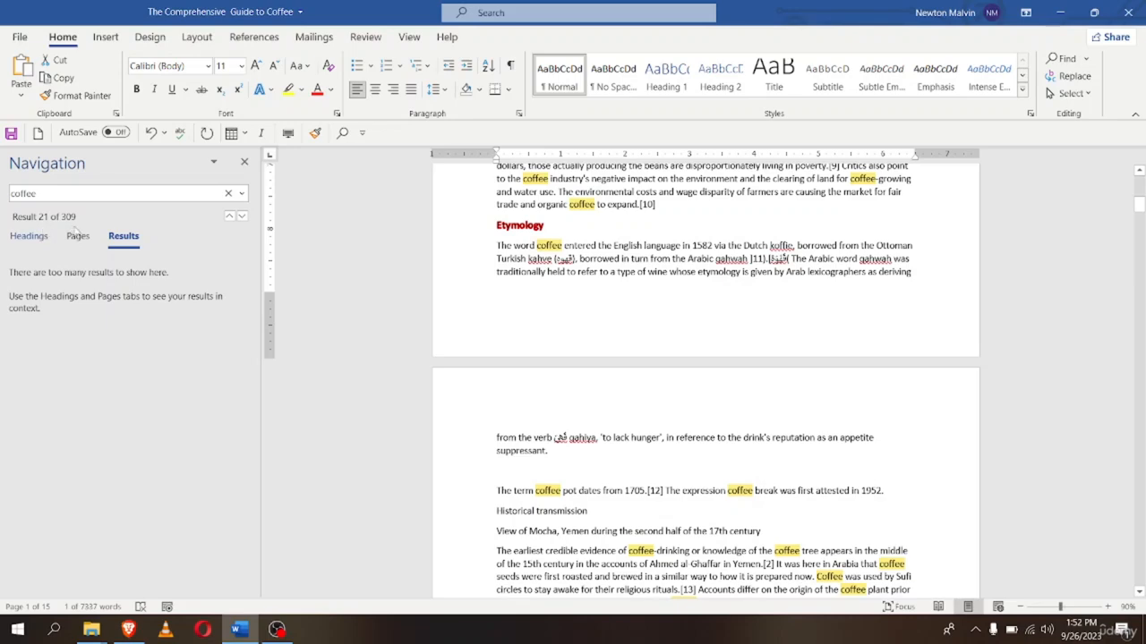
pyautogui.scroll(4, 647, 468)
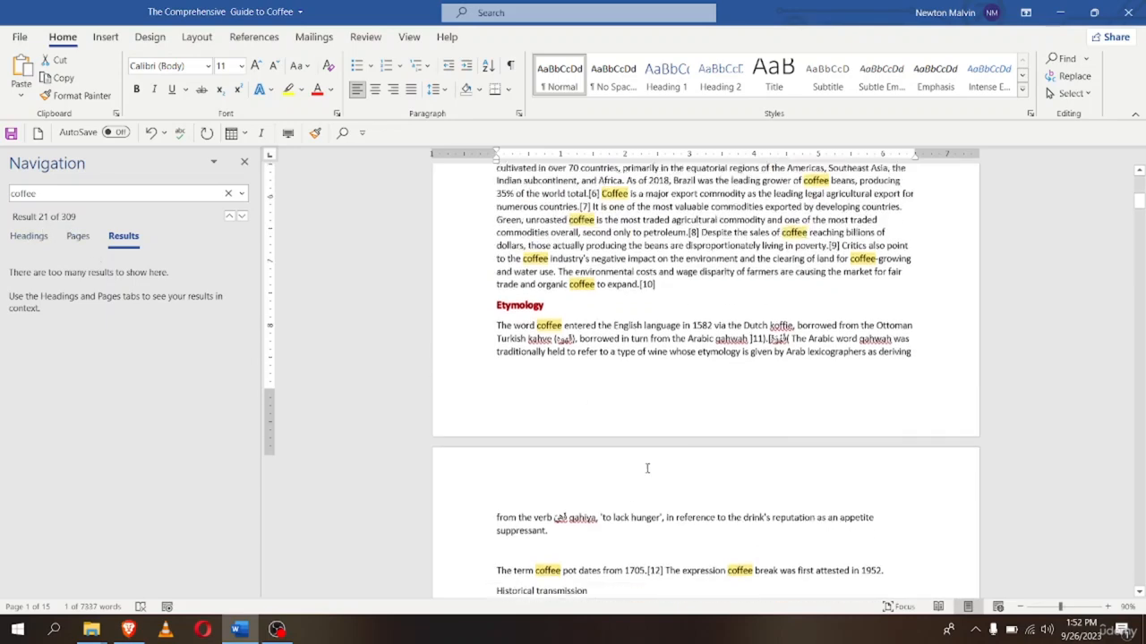
pyautogui.scroll(7, 492, 459)
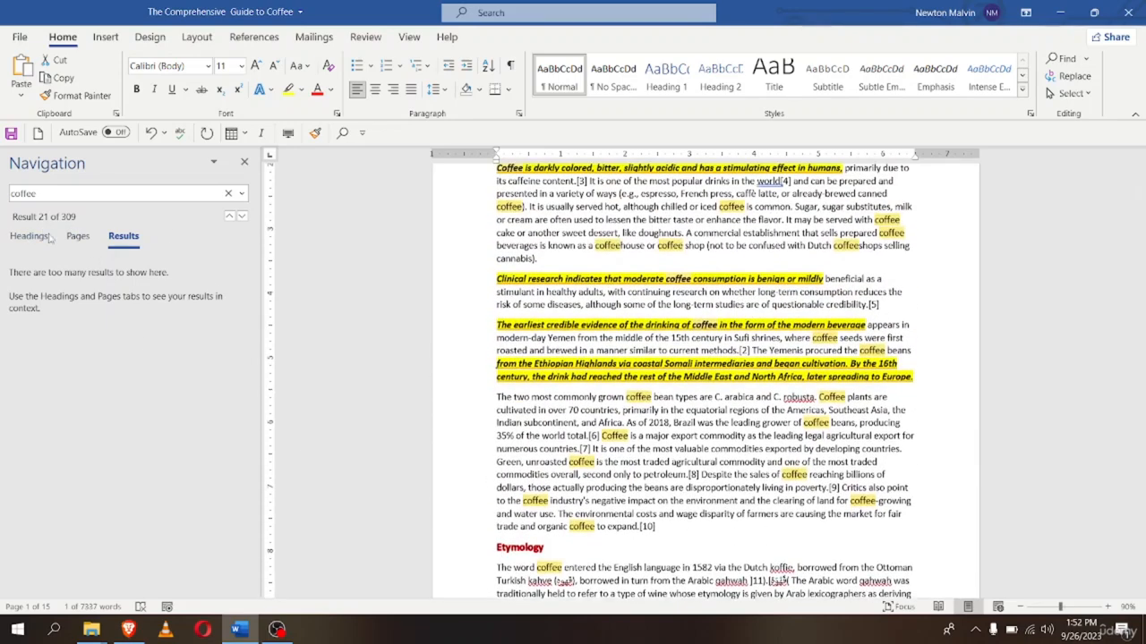
pyautogui.scroll(-20, 548, 461)
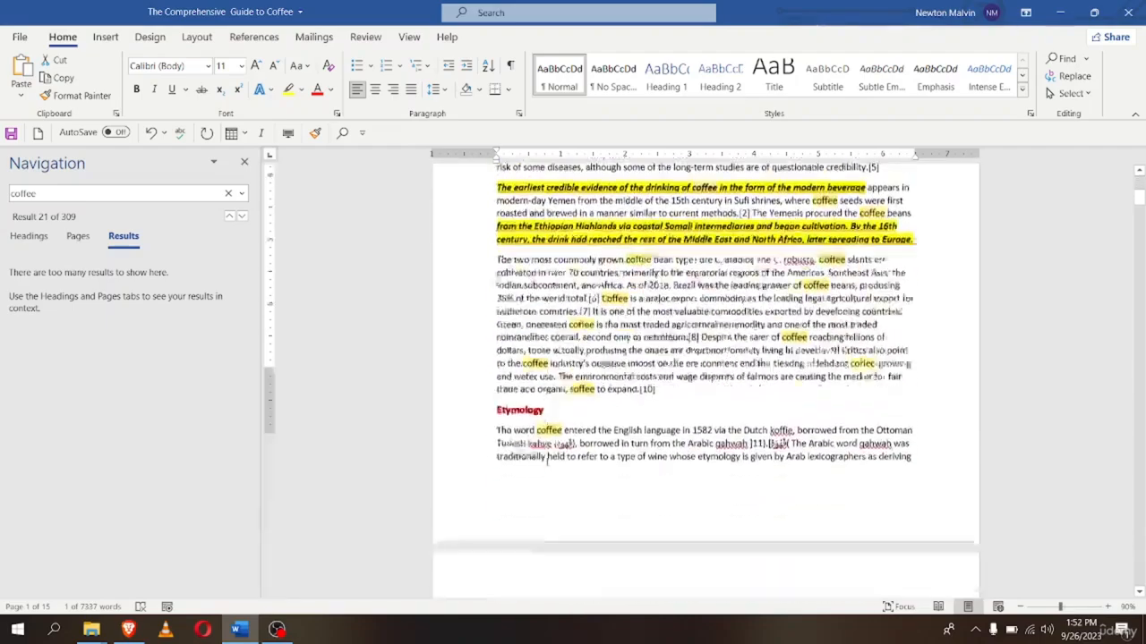
pyautogui.scroll(-20, 606, 426)
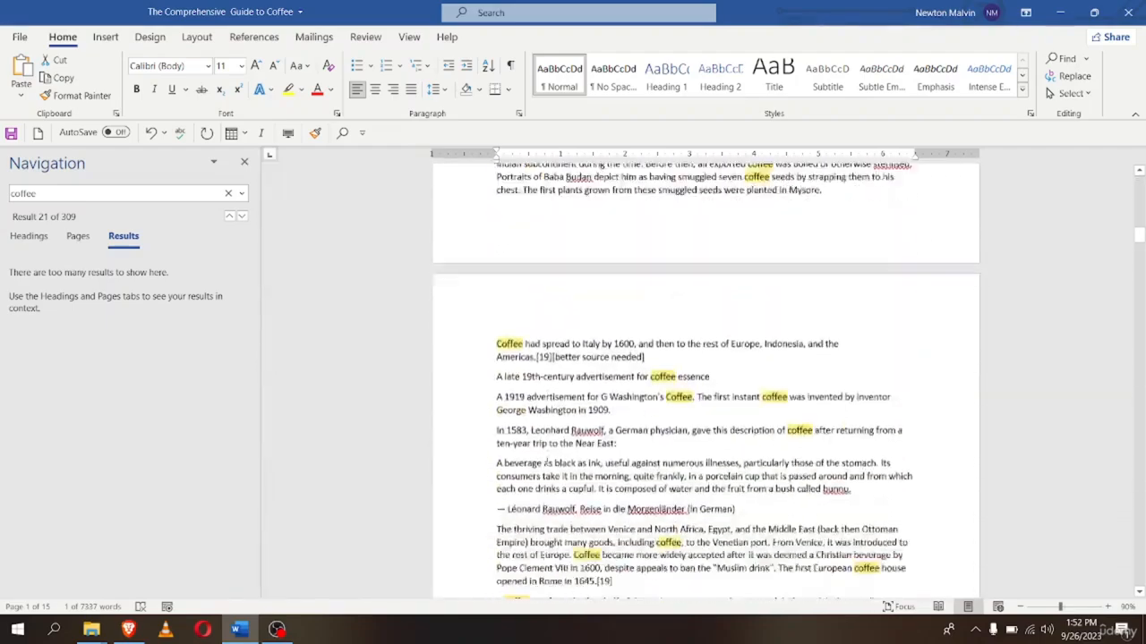
pyautogui.scroll(-8, 612, 424)
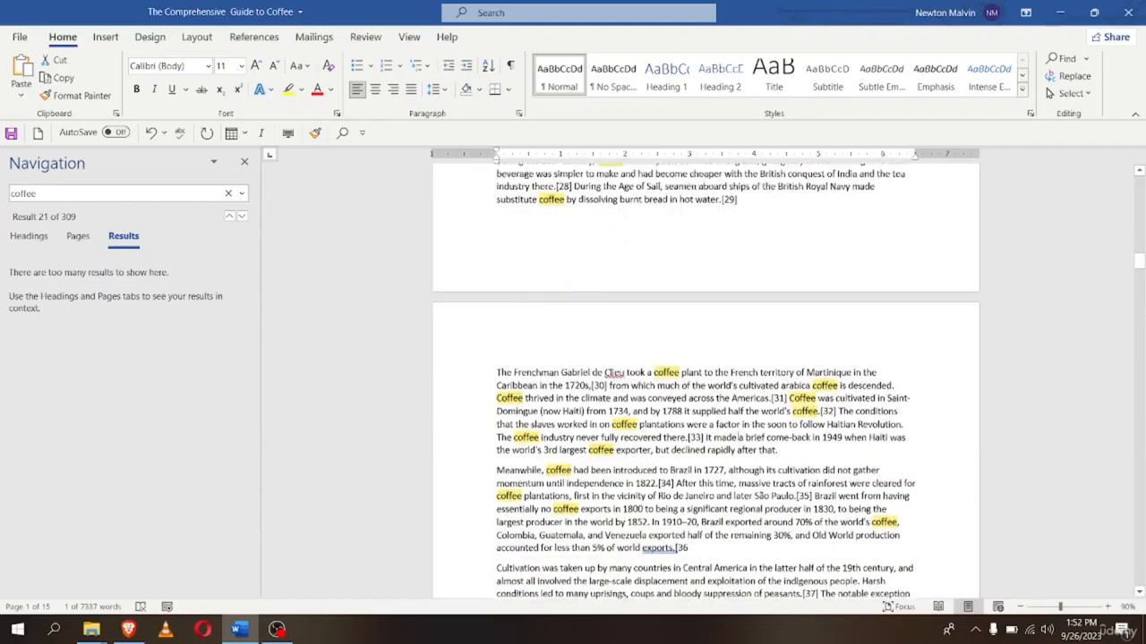
pyautogui.scroll(6, 1071, 400)
pyautogui.moveTo(1138, 254); pyautogui.dragTo(1138, 179)
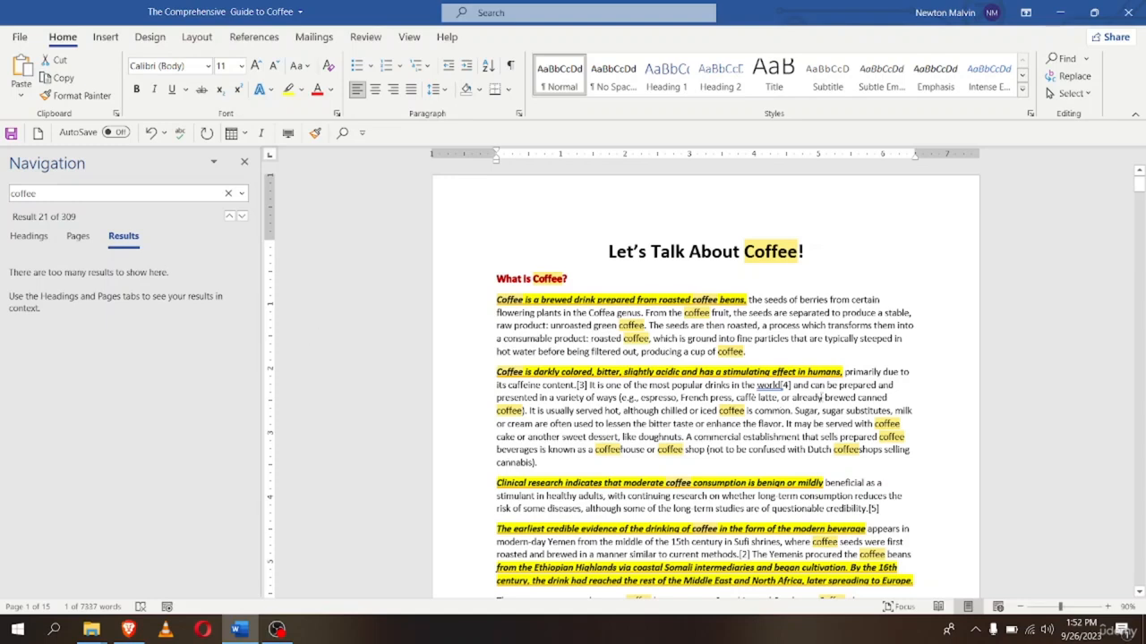
# Enter 'caffene' as the replacement, Replace All, confirm the 309 replacements and close the dialog
pyautogui.click(1070, 77)
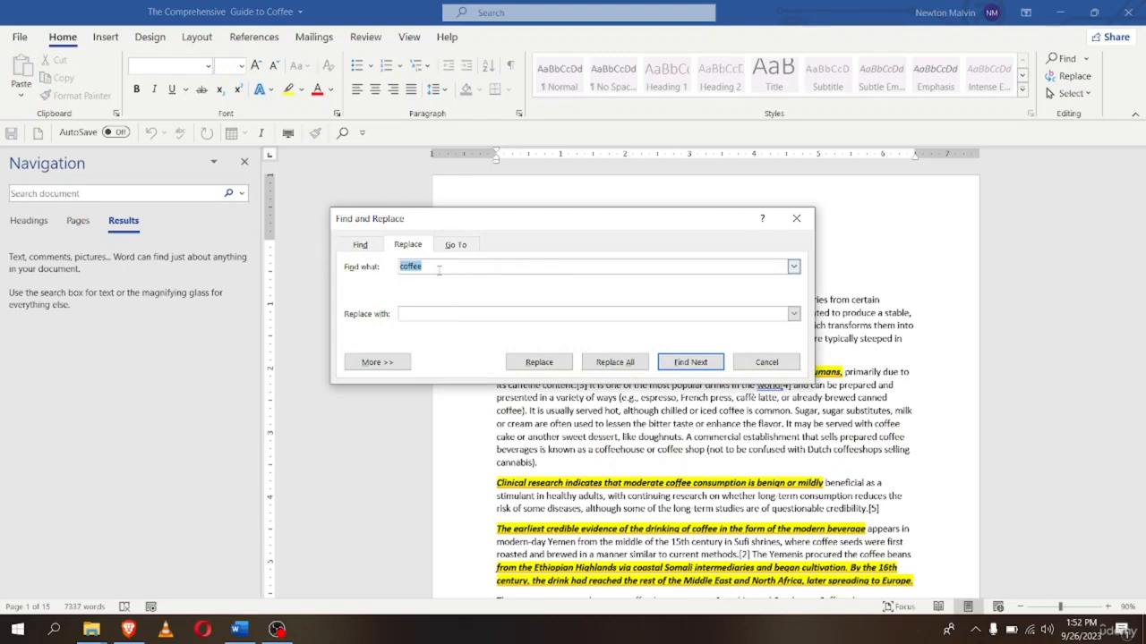
pyautogui.click(417, 315)
pyautogui.write('caffeine')
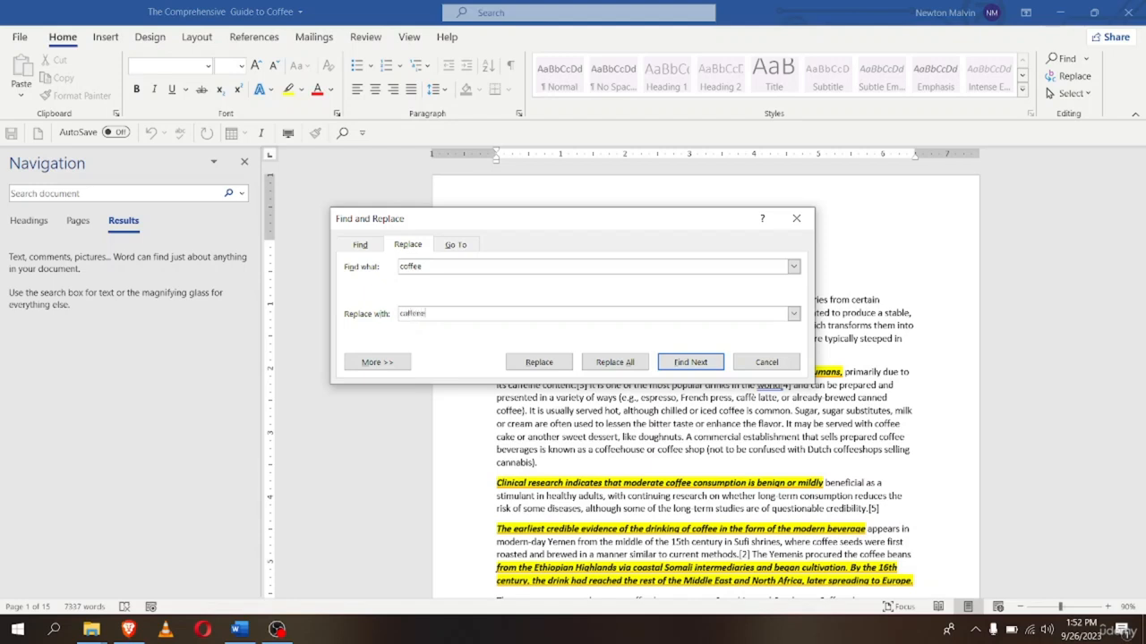
pyautogui.click(614, 363)
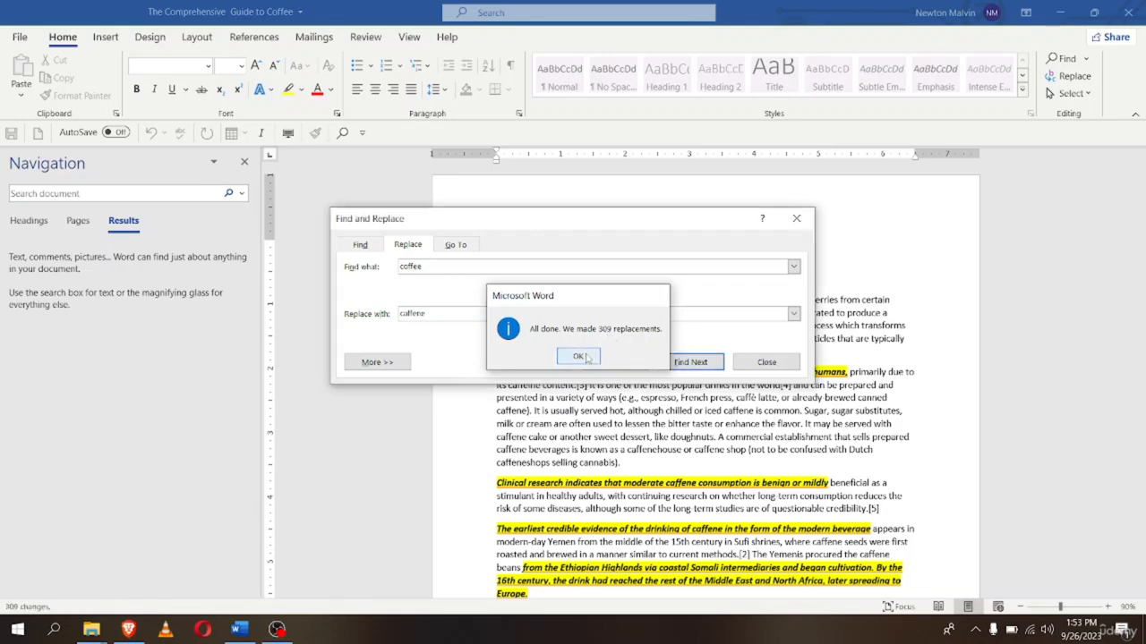
pyautogui.click(575, 356)
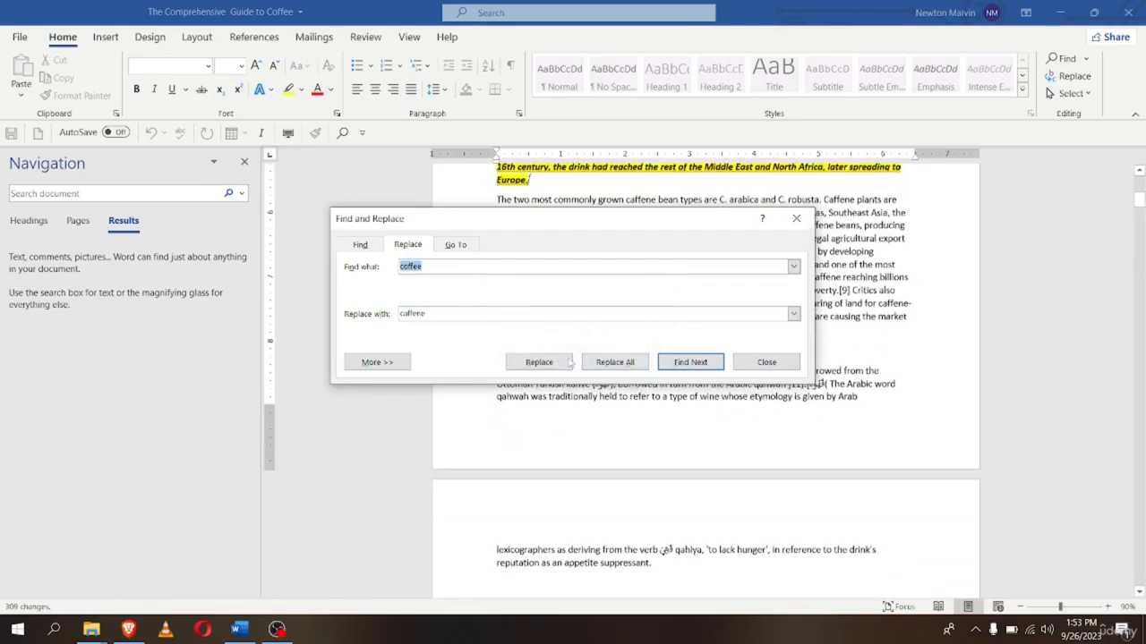
pyautogui.click(767, 363)
# Search the document for 'coffee' to confirm no matches remain
pyautogui.scroll(3, 777, 407)
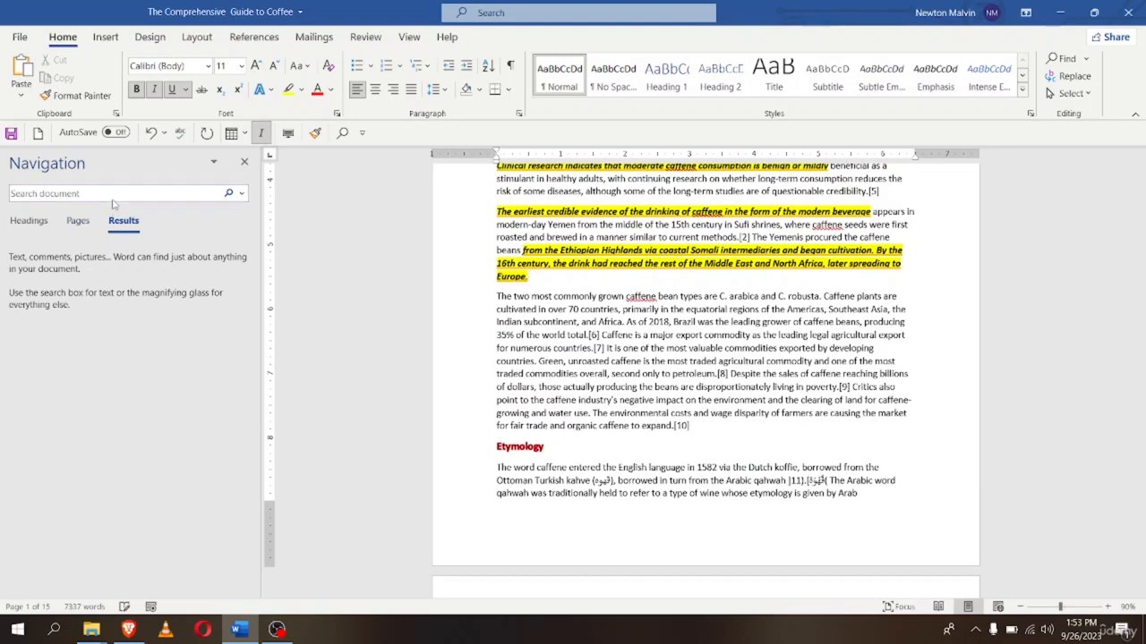
pyautogui.click(108, 194)
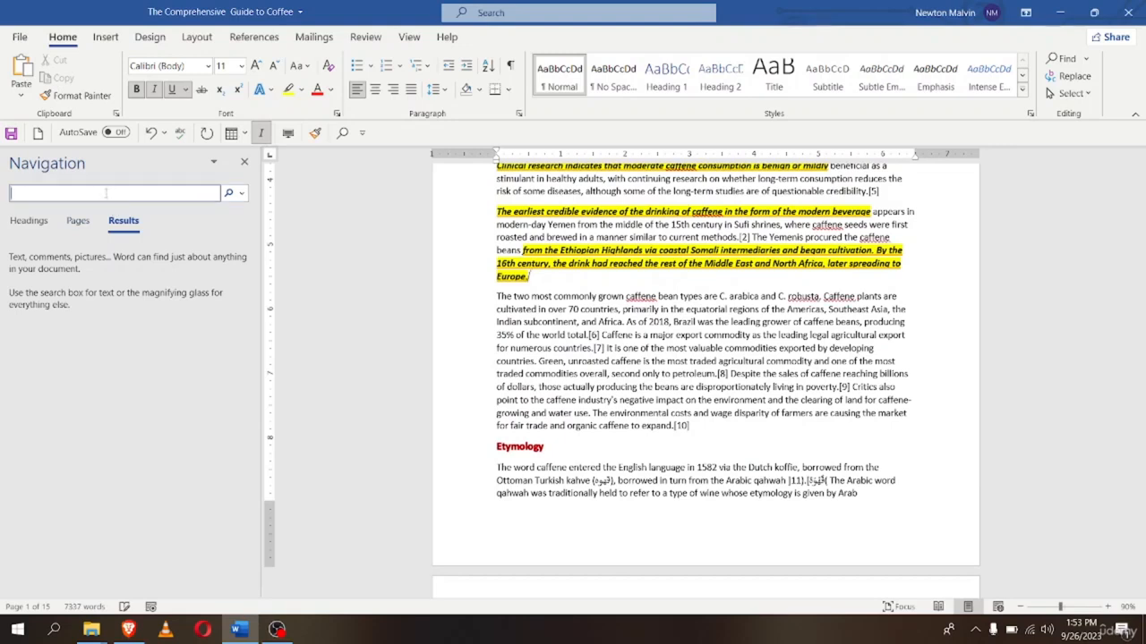
pyautogui.write('coffee')
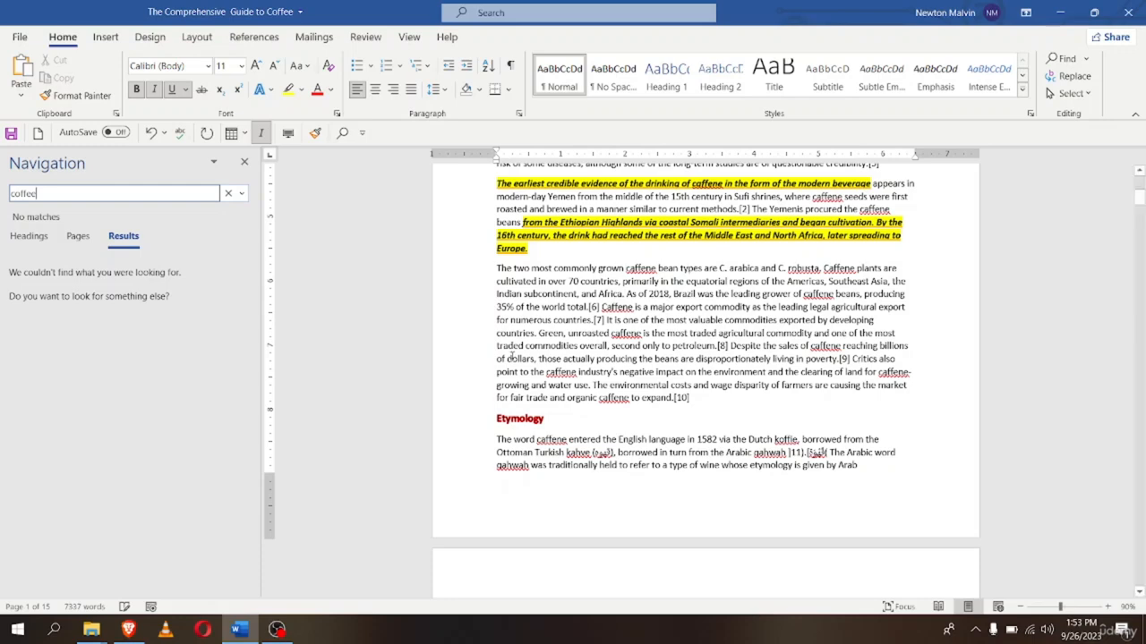
pyautogui.scroll(6, 512, 357)
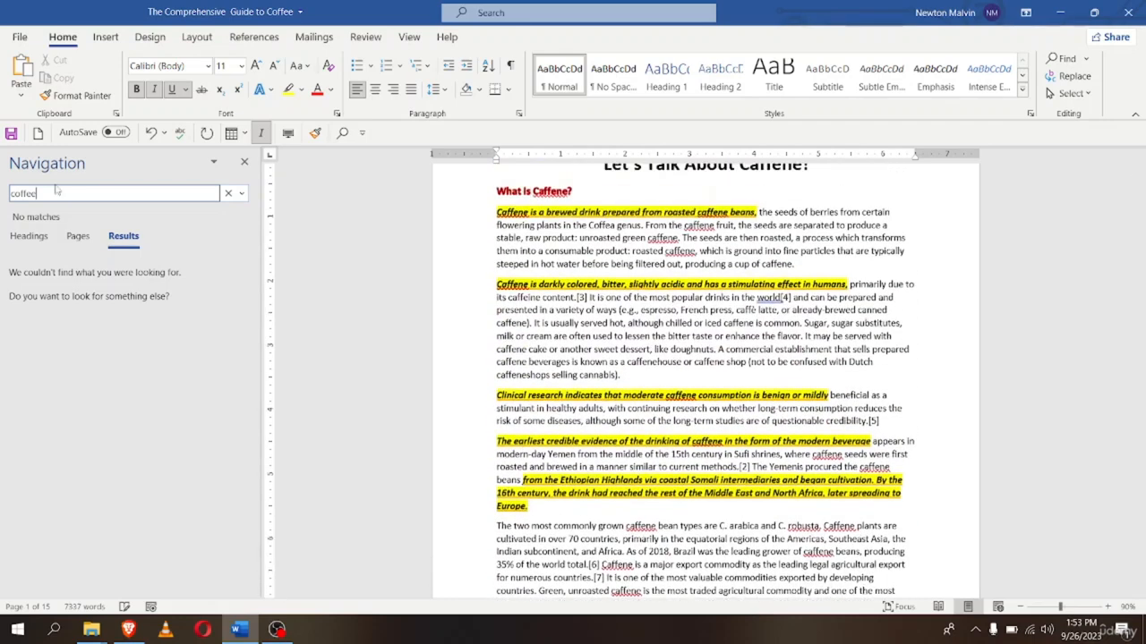
# Search for 'caffene' instead and scroll up to the highlighted title 'Let's Talk About Caffene!'
pyautogui.press('BackSpace')
pyautogui.press('BackSpace')
pyautogui.press('BackSpace')
pyautogui.press('BackSpace')
pyautogui.press('BackSpace')
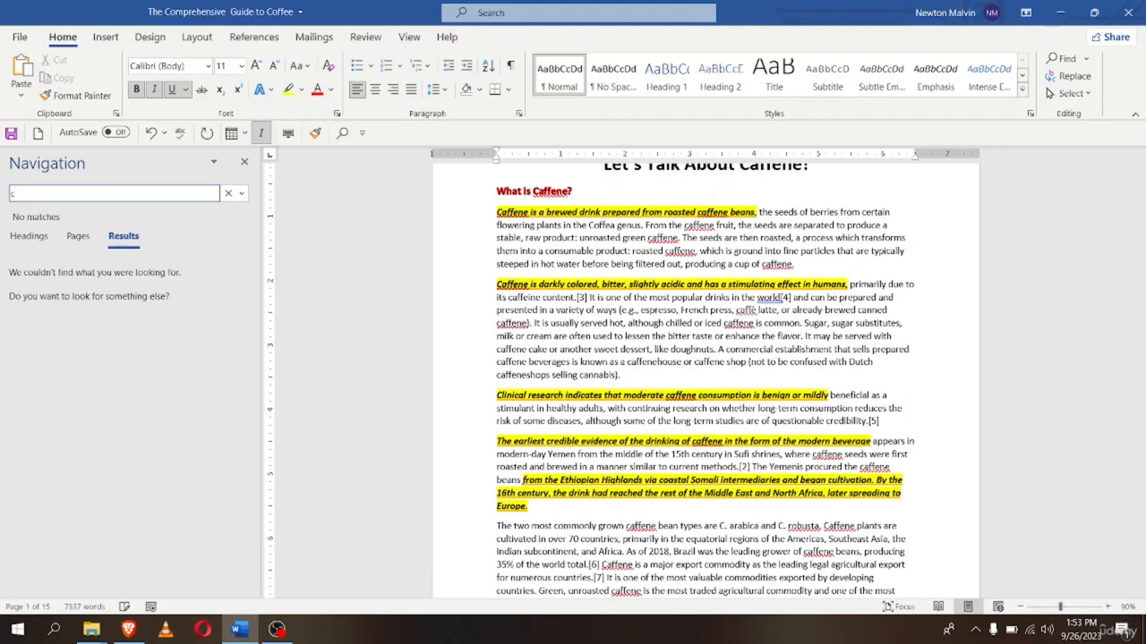
pyautogui.write('affene')
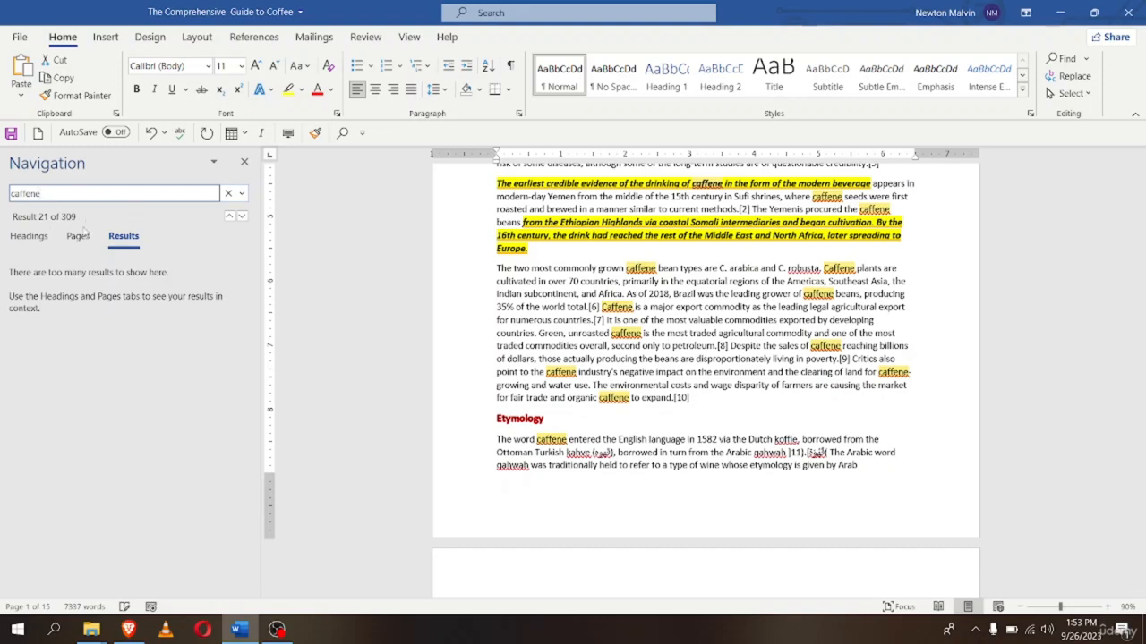
pyautogui.scroll(5, 587, 405)
pyautogui.scroll(3, 587, 405)
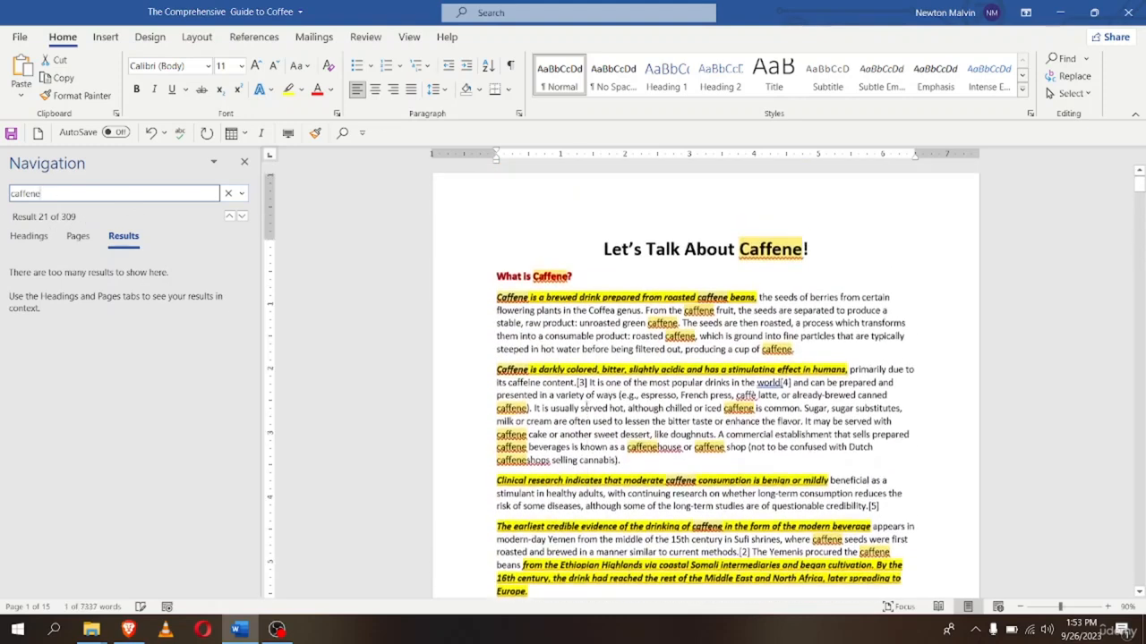